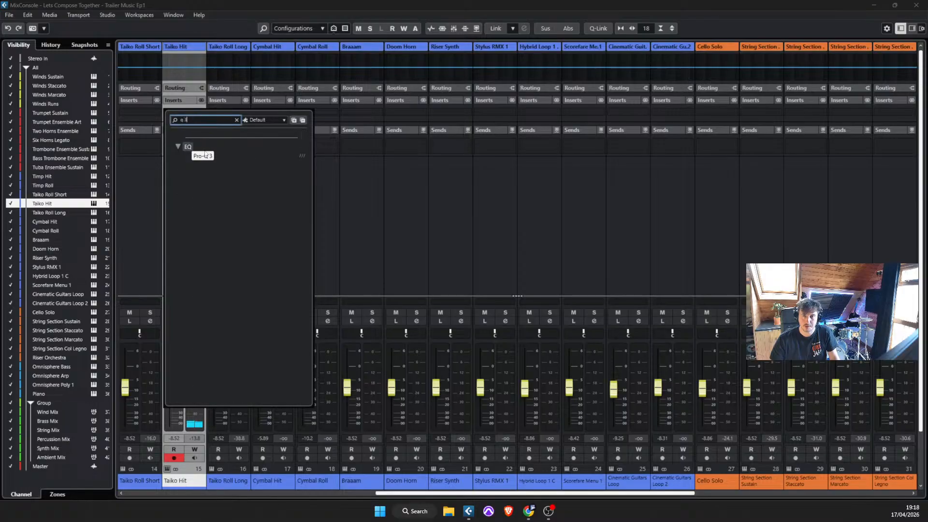
Step: Insert Pro-Q 3 on the Taiko Hit channel and add a shallow bell cut near 243 Hz and a 30 dB/oct low cut
double_click(203, 157)
mouse_move(474, 234)
mouse_down()
mouse_move(482, 166)
mouse_move(486, 244)
mouse_up()
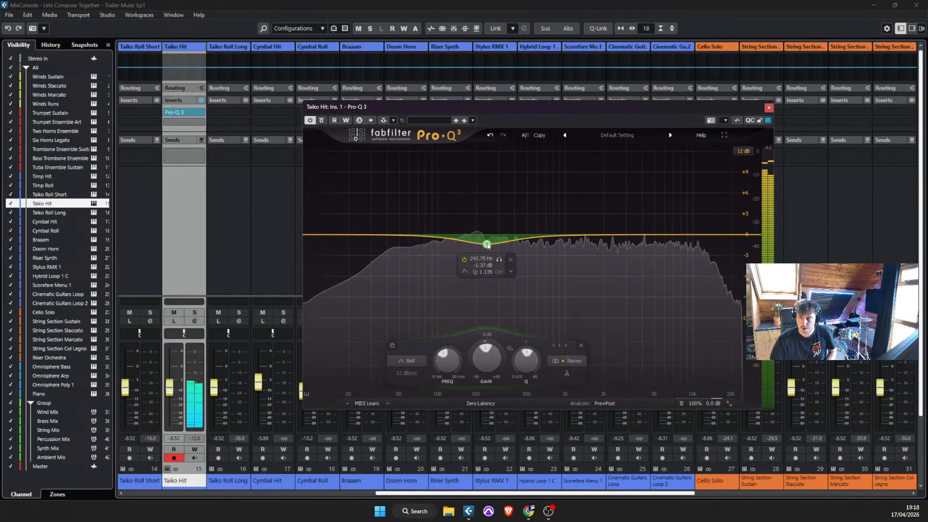
click(330, 235)
drag(330, 235, 352, 240)
scroll(358, 239, up, 1)
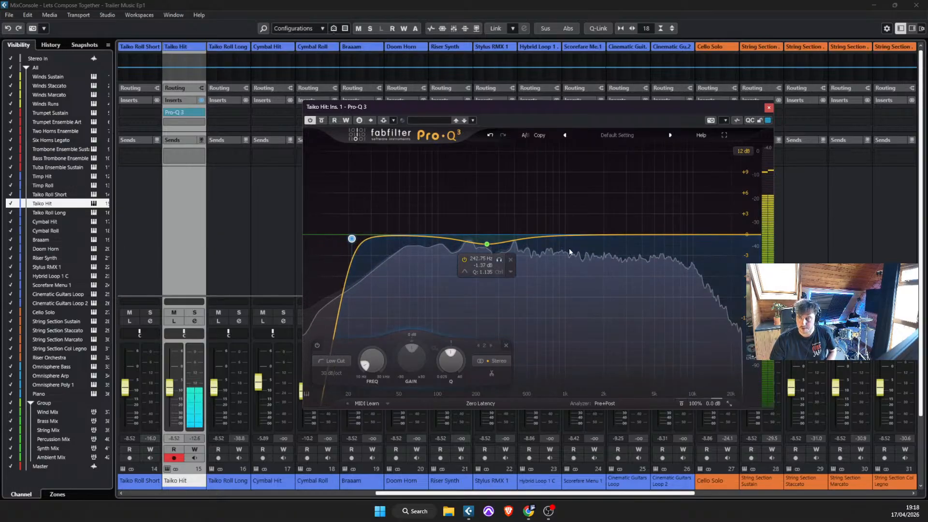
Step: Add a second shallow bell cut above the first one, deepen the first cut slightly and close the equalizer
double_click(586, 234)
drag(586, 233, 489, 253)
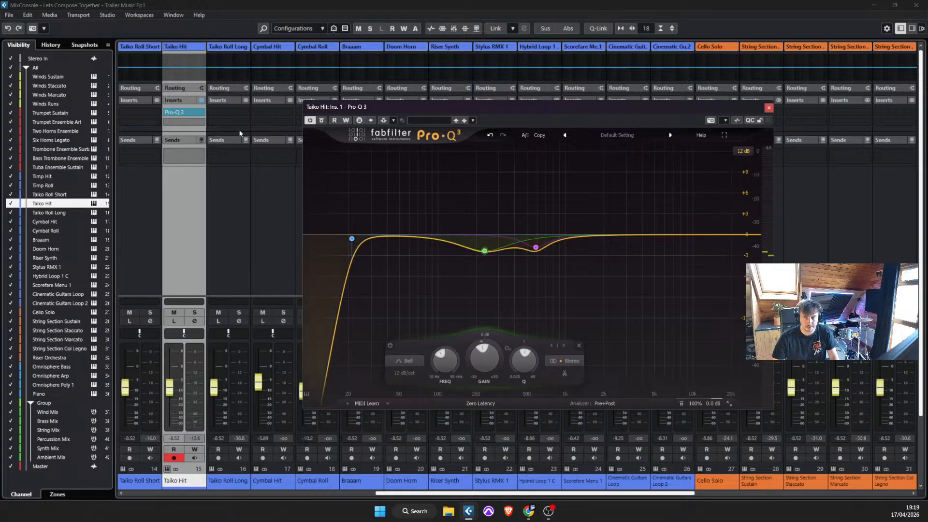
click(768, 107)
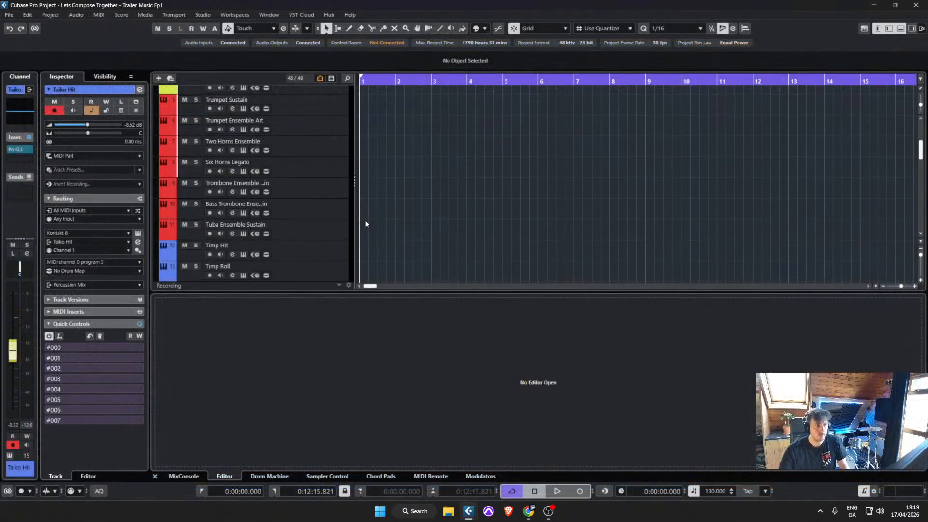
Step: Look through the project's tracks and select the Piano track for playing
scroll(420, 210, down, 5)
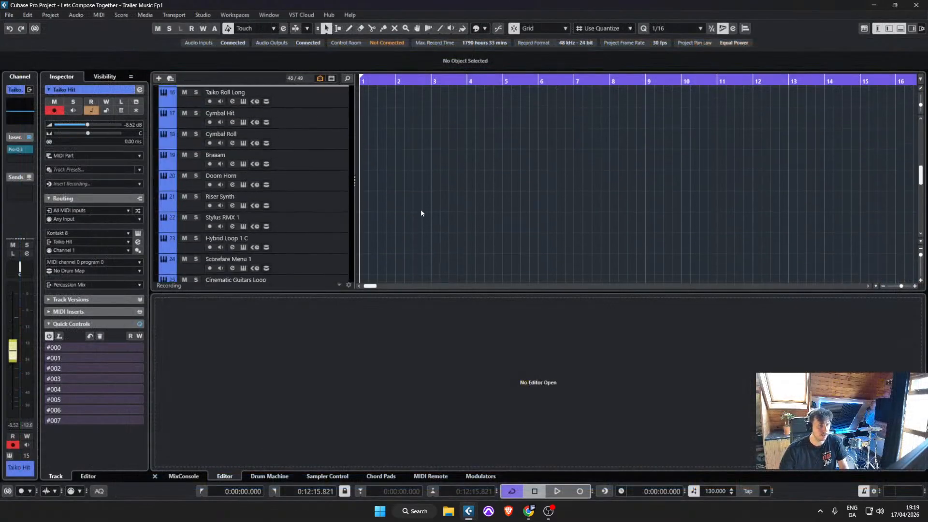
scroll(392, 205, down, 10)
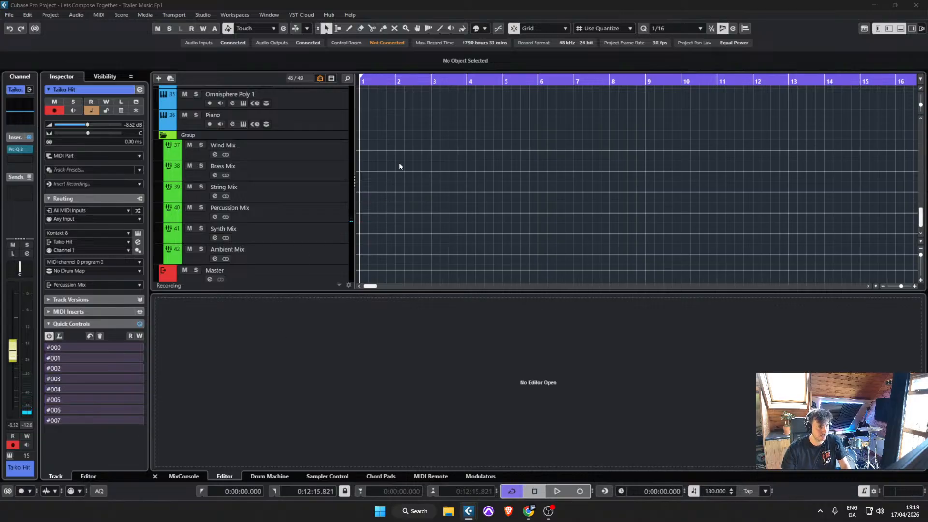
scroll(399, 166, up, 15)
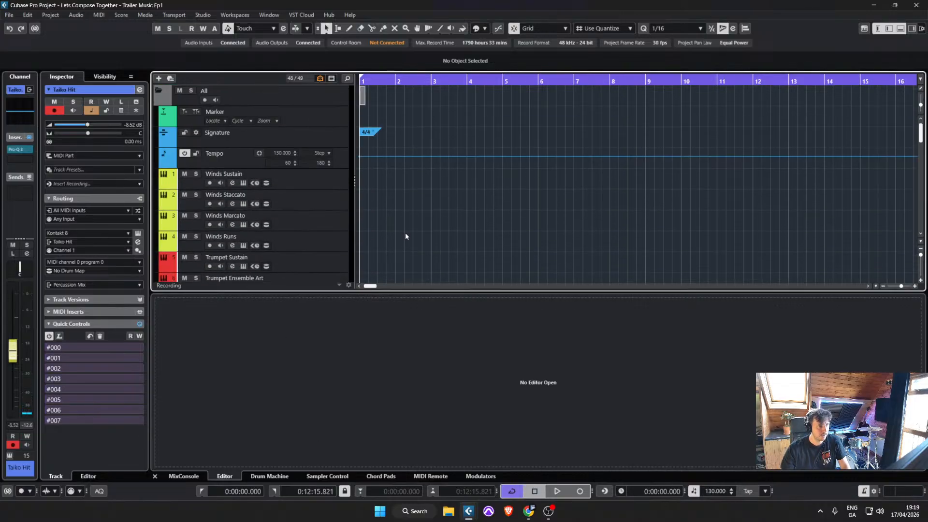
scroll(391, 240, up, 5)
scroll(390, 241, down, 2)
scroll(413, 232, down, 2)
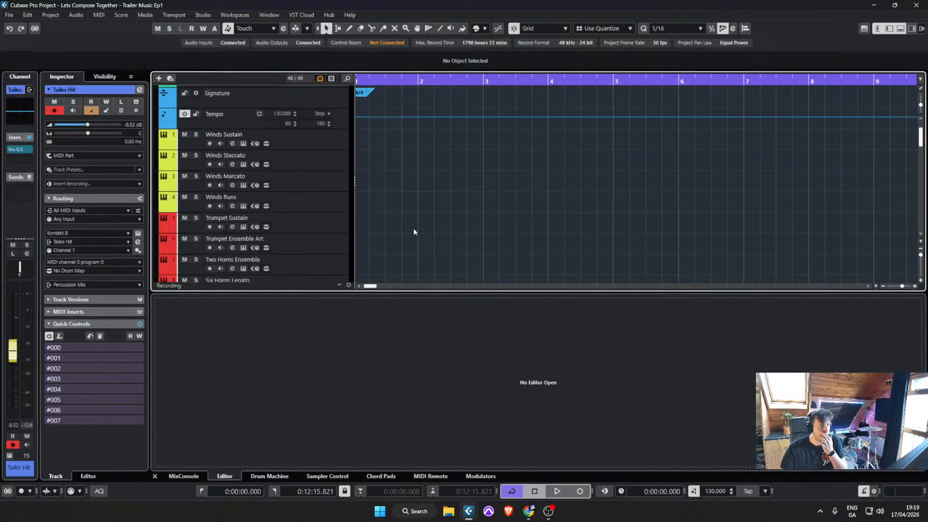
scroll(413, 231, down, 10)
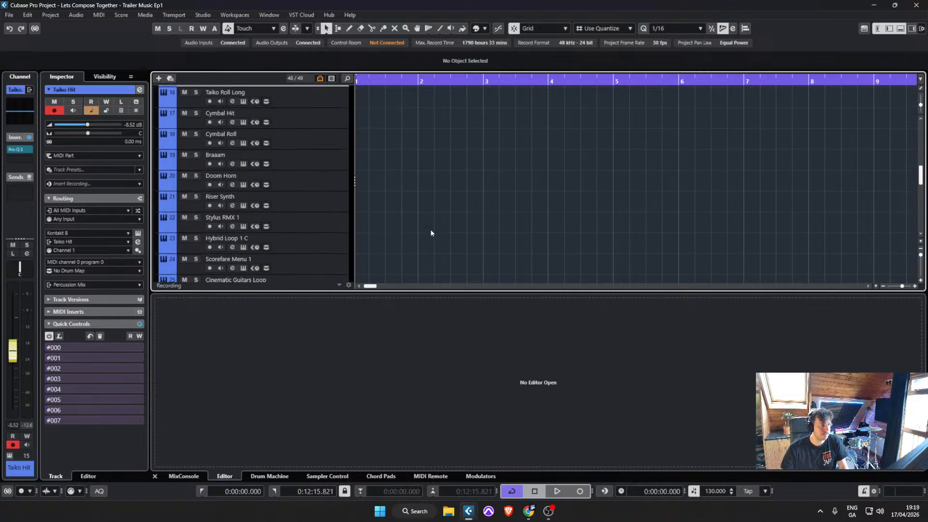
scroll(428, 234, down, 3)
scroll(350, 201, down, 3)
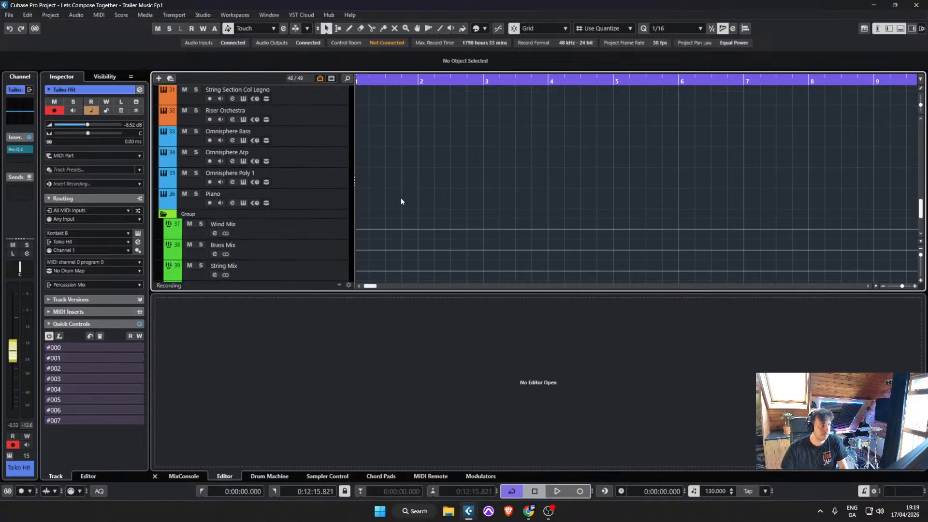
click(324, 202)
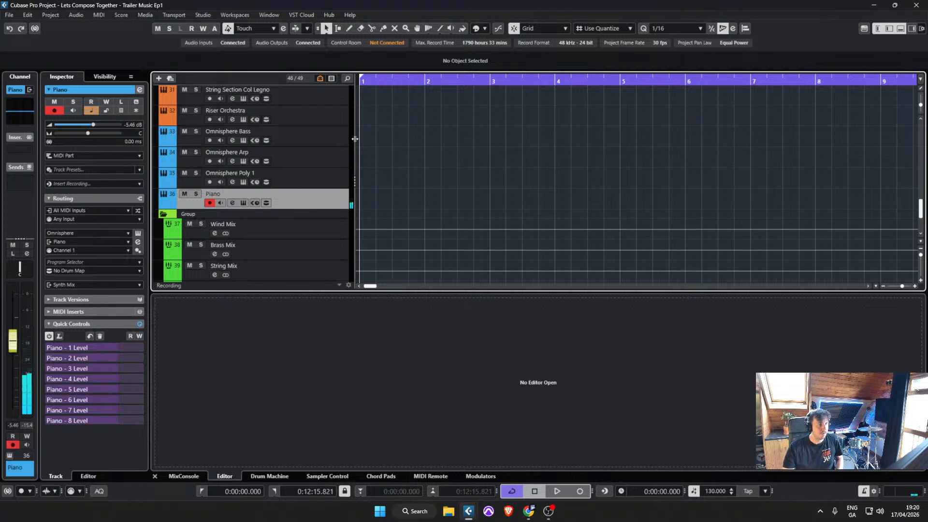
Step: Record a trial take on the Piano track from bar 1 and undo it
scroll(401, 161, up, 6)
scroll(420, 202, down, 8)
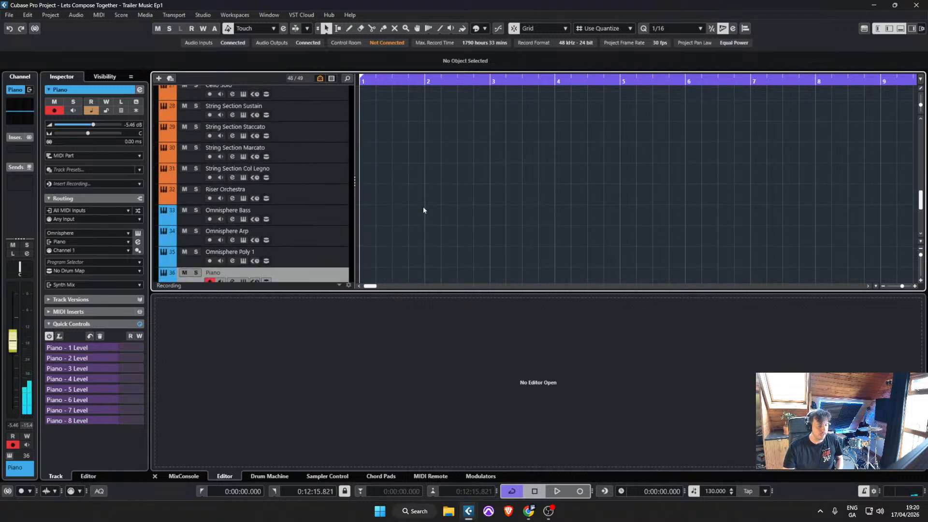
scroll(411, 197, down, 4)
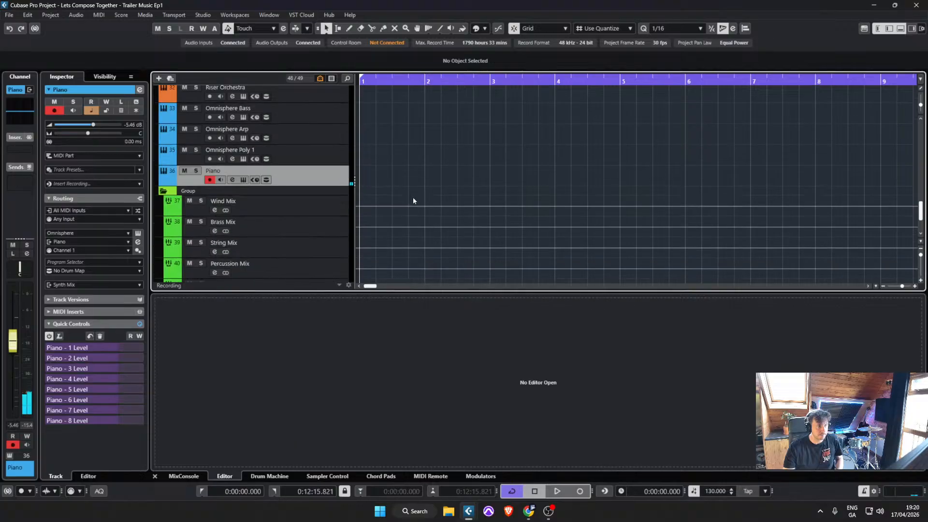
scroll(376, 177, up, 2)
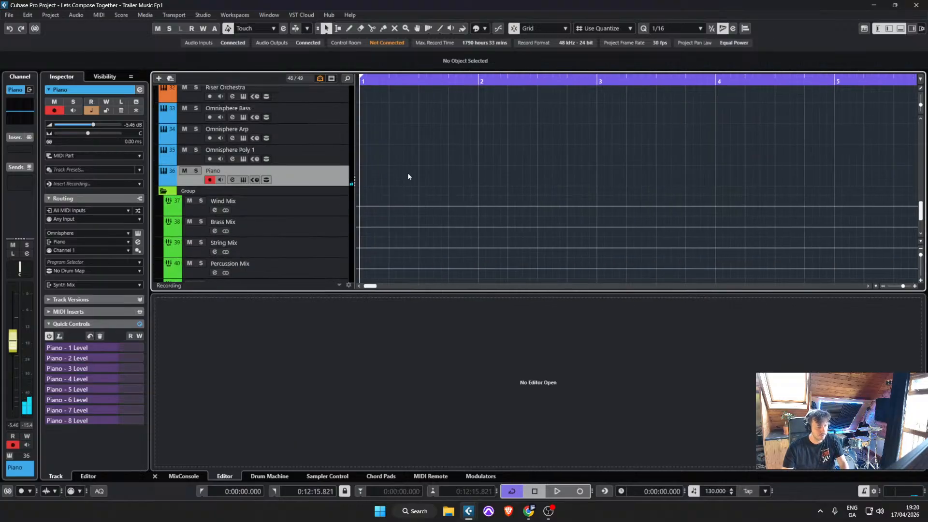
key(KP_Multiply)
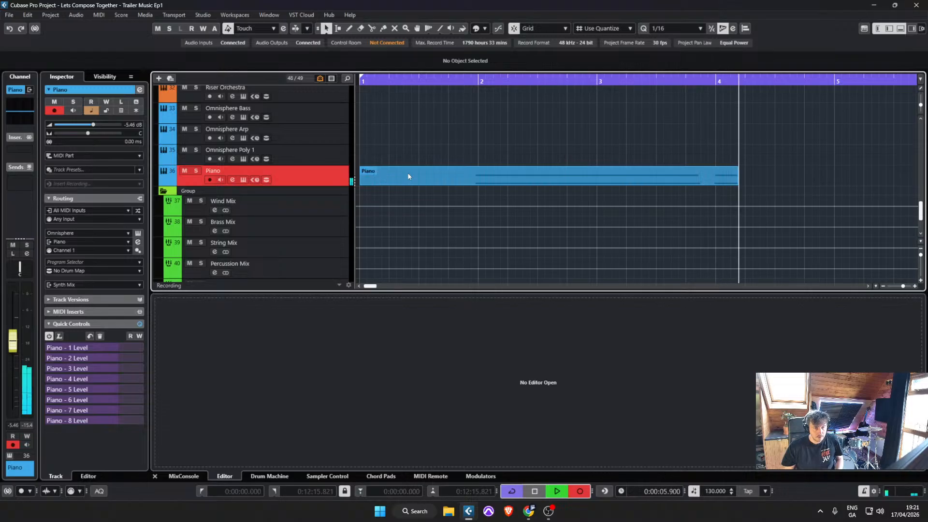
key(space)
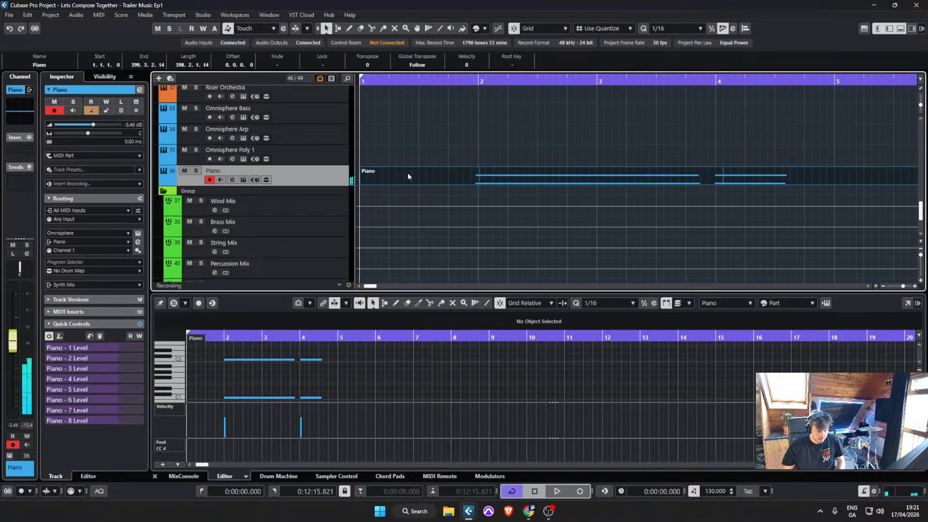
key(ctrl+z)
Step: Record another, longer piano take from the start of the project and delete it
key(KP_Multiply)
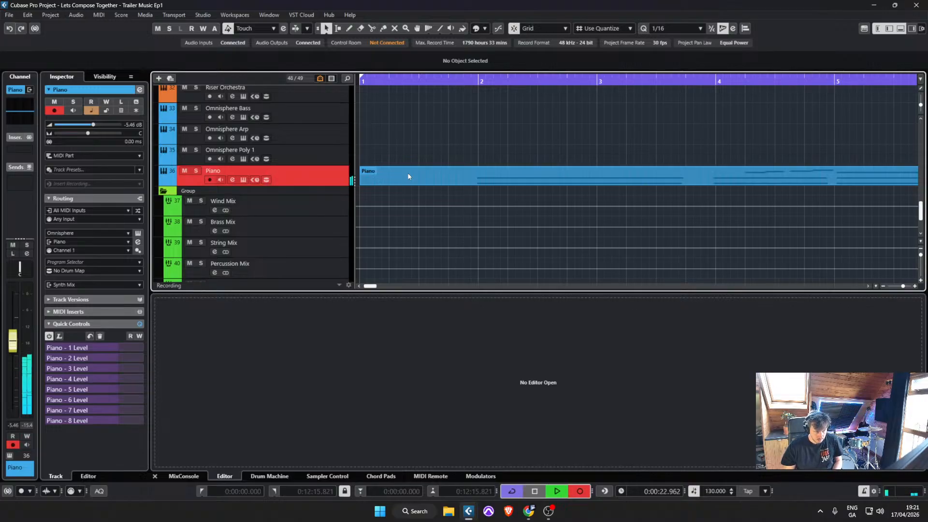
key(space)
key(Delete)
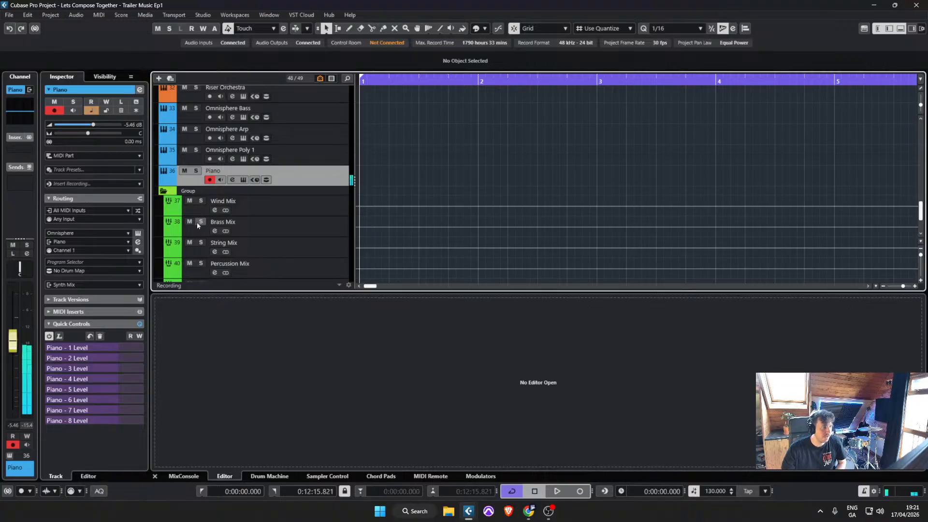
Step: In the Piano track's Omnisphere common effects, lower the Pro-Verb mix to 35 and bypass BPM Delay X2
click(138, 234)
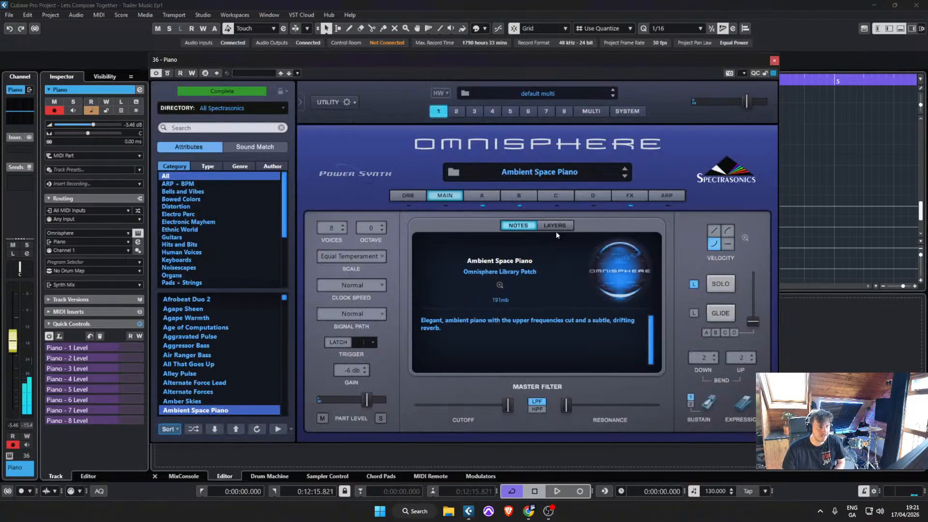
click(629, 195)
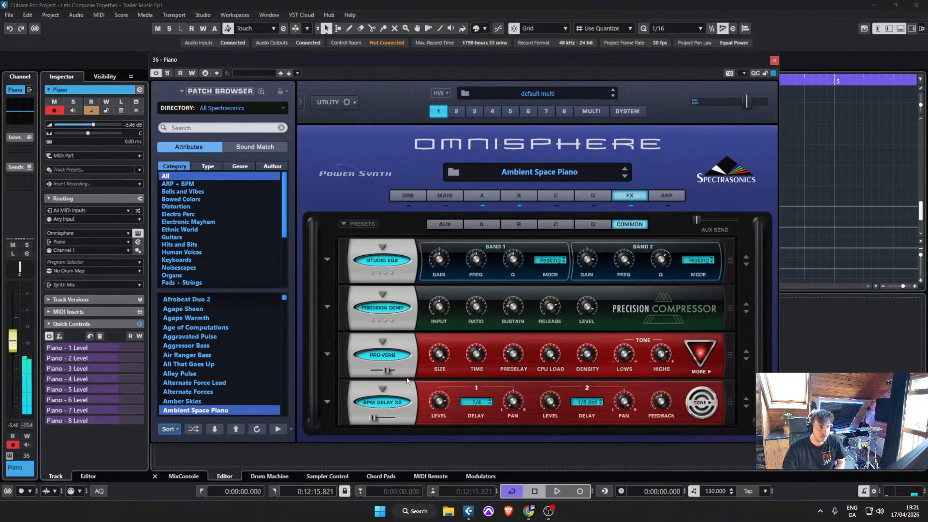
drag(387, 370, 377, 371)
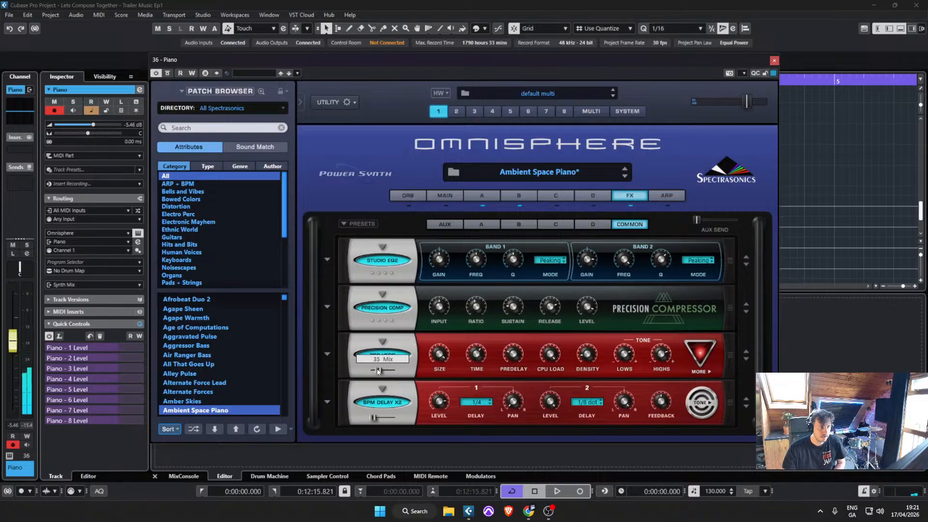
click(383, 403)
click(383, 307)
click(382, 308)
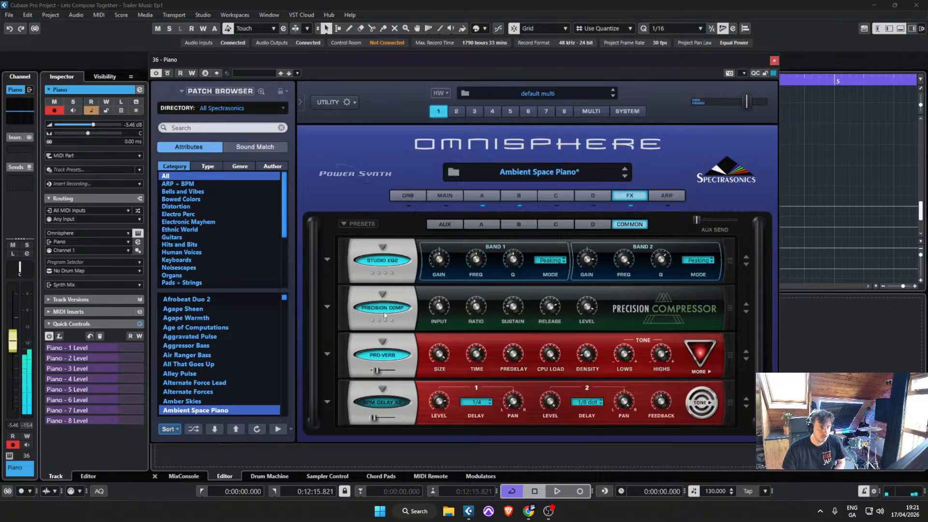
Step: Check the effects racks of the piano patch's layers and bypass the Pro-Verb on layer B
click(517, 224)
click(484, 227)
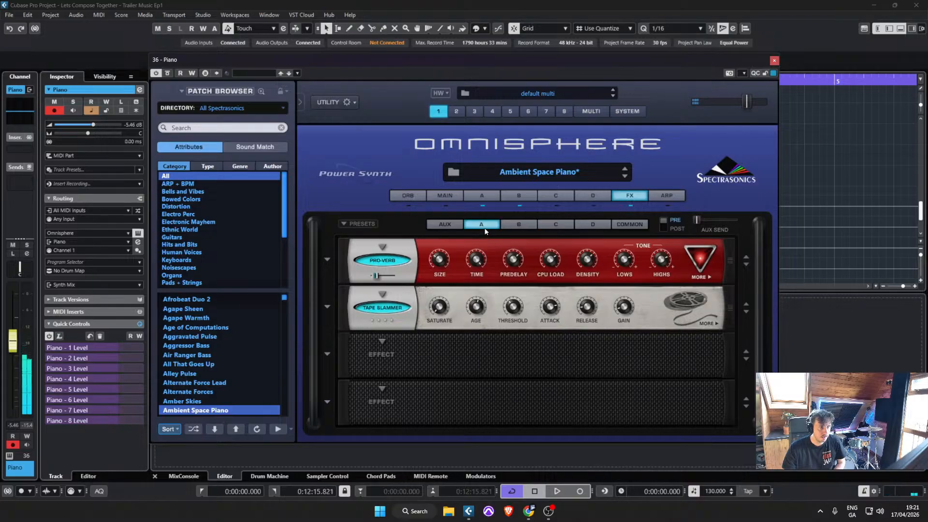
click(587, 225)
click(480, 227)
click(443, 227)
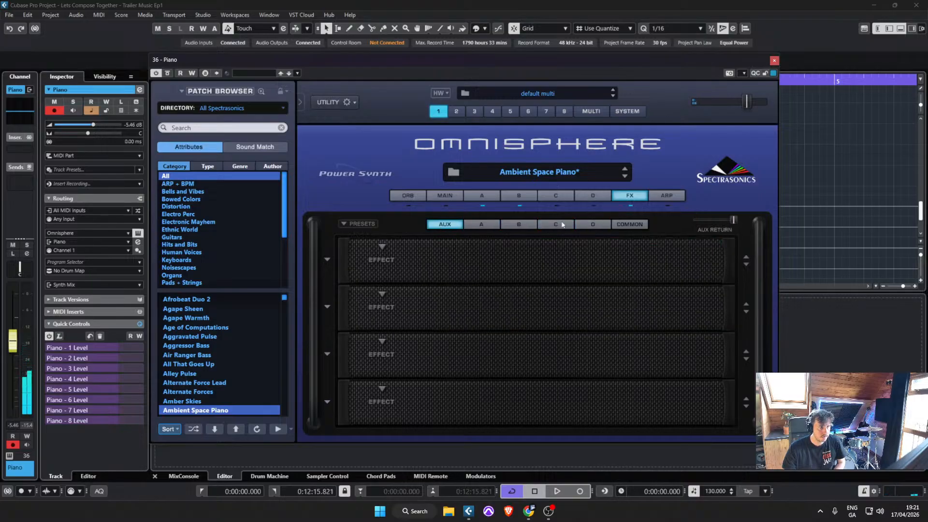
click(518, 226)
click(383, 261)
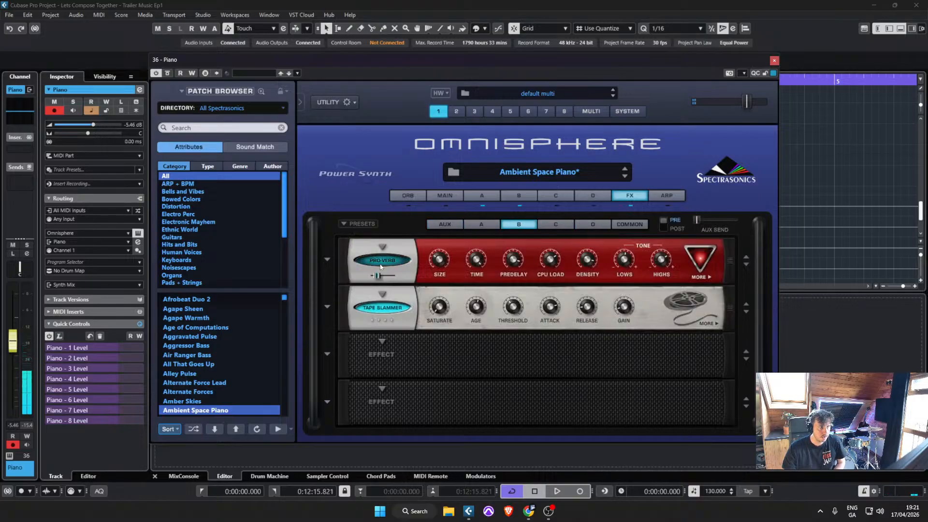
Step: Lower the Pro-Verb mix slightly on layer A, keep that reverb enabled and close the instrument window
click(489, 202)
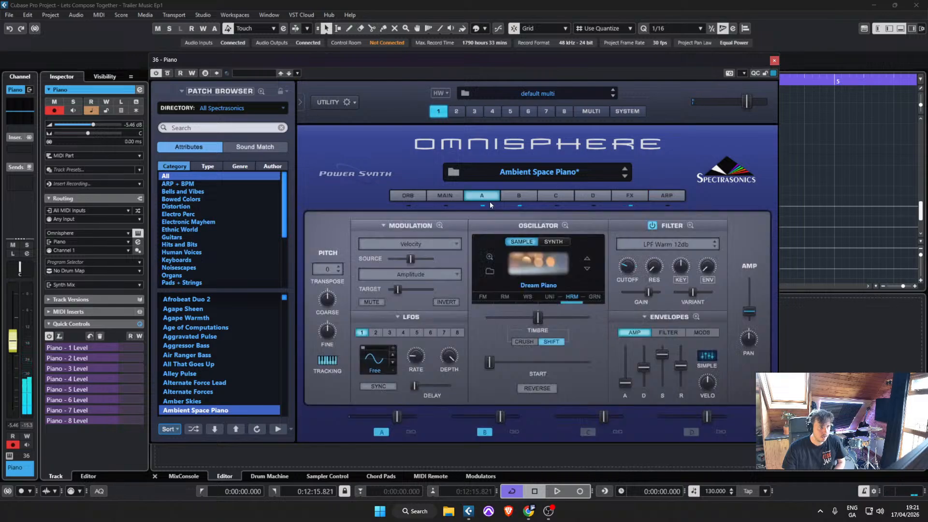
click(630, 197)
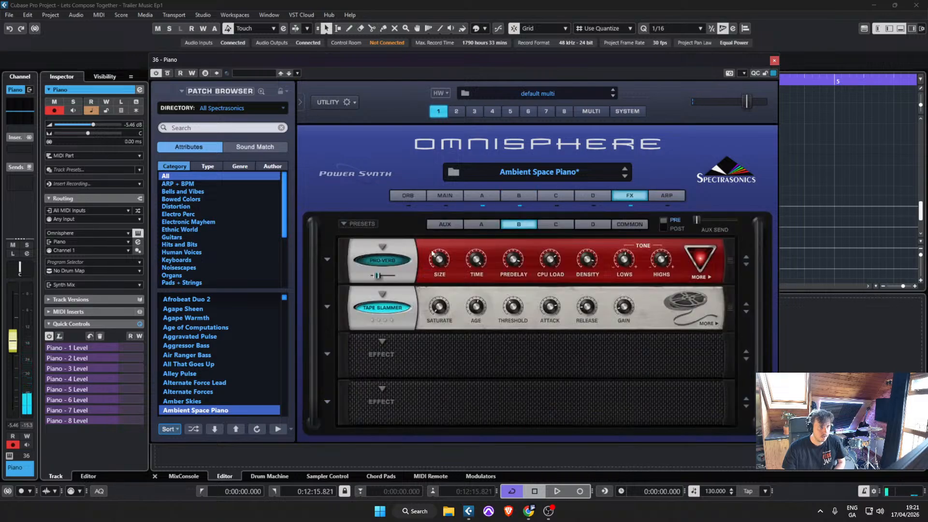
click(468, 227)
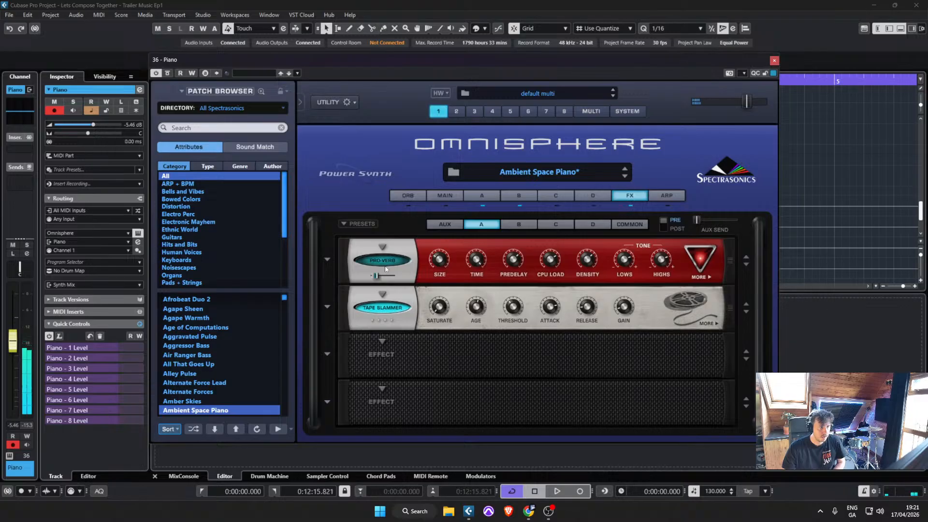
drag(378, 278, 378, 277)
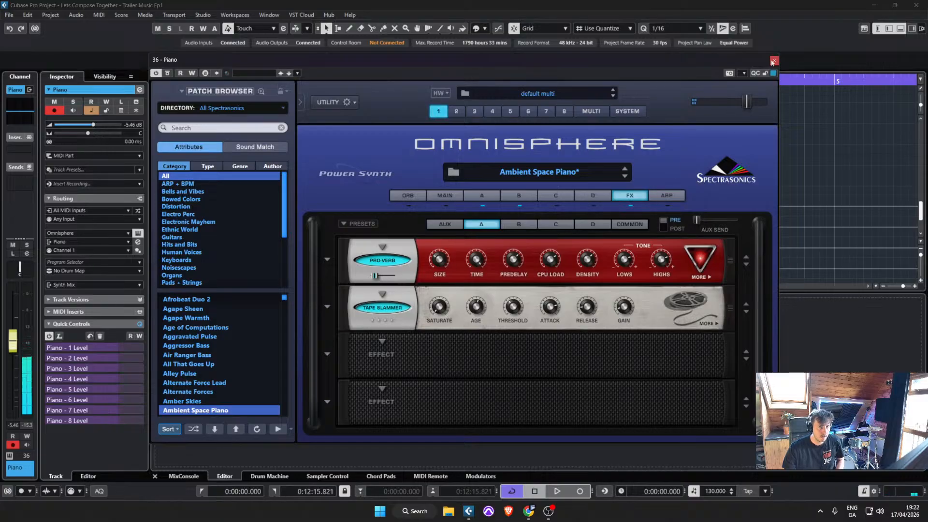
click(773, 61)
Step: Add a stereo effect track with the Pro-R reverb and name it Massive Verb
right_click(327, 178)
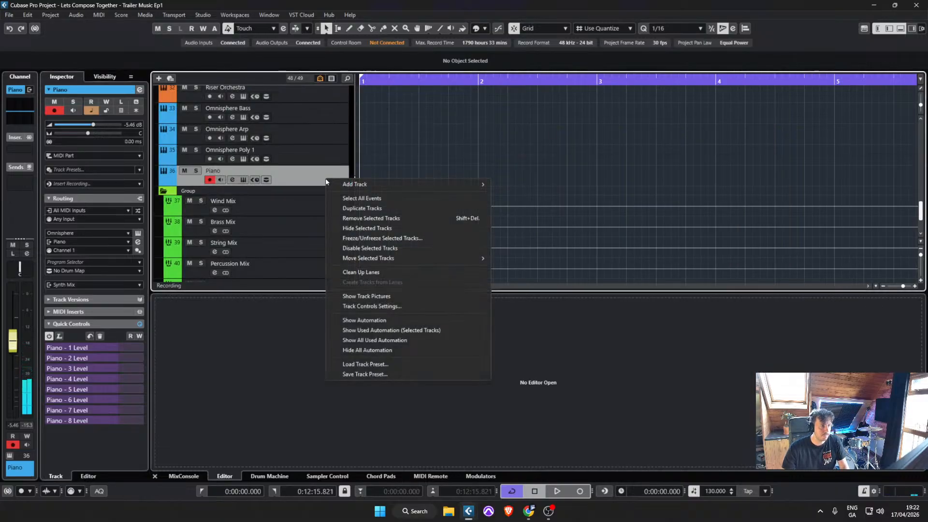
mouse_move(363, 189)
click(536, 235)
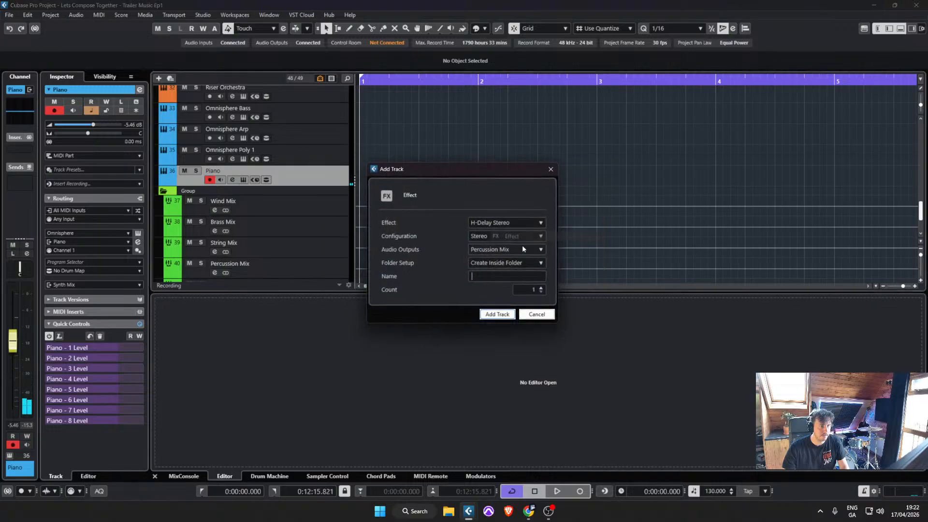
click(508, 223)
text(reverb)
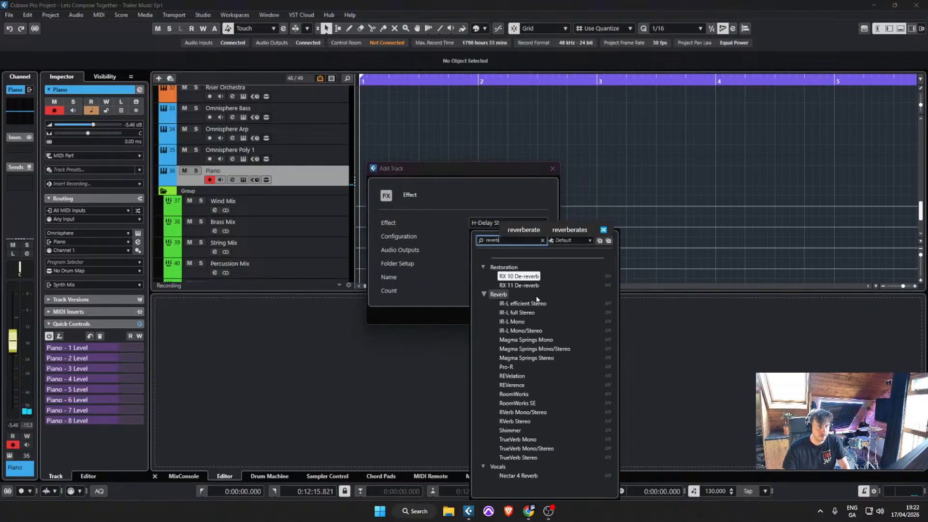
click(505, 367)
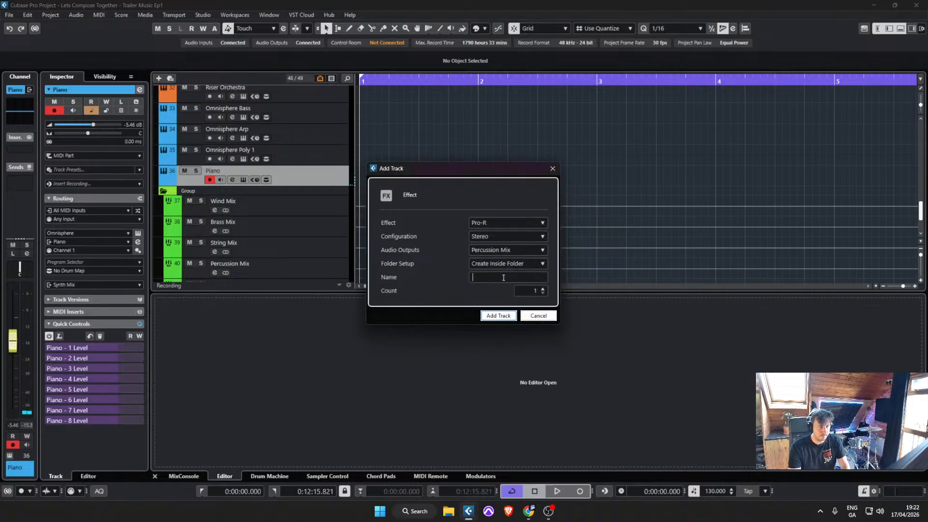
text(Verb)
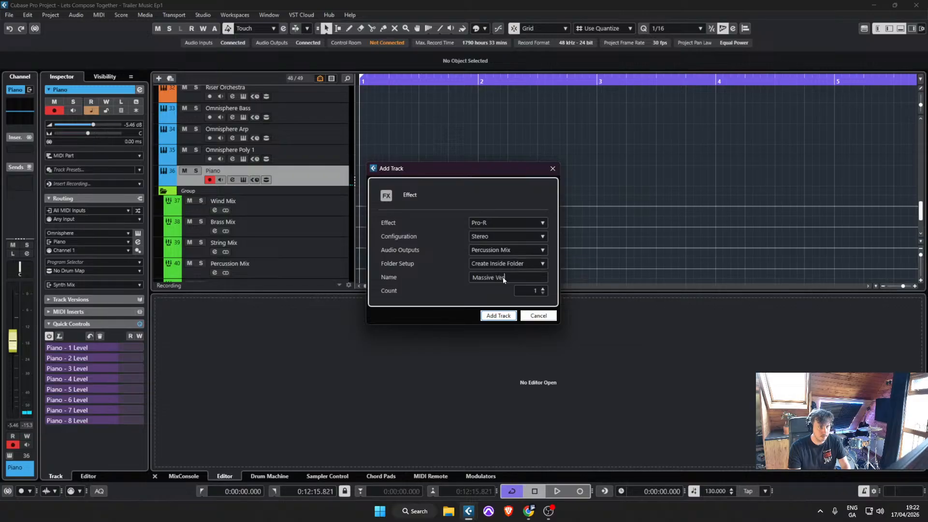
key(Return)
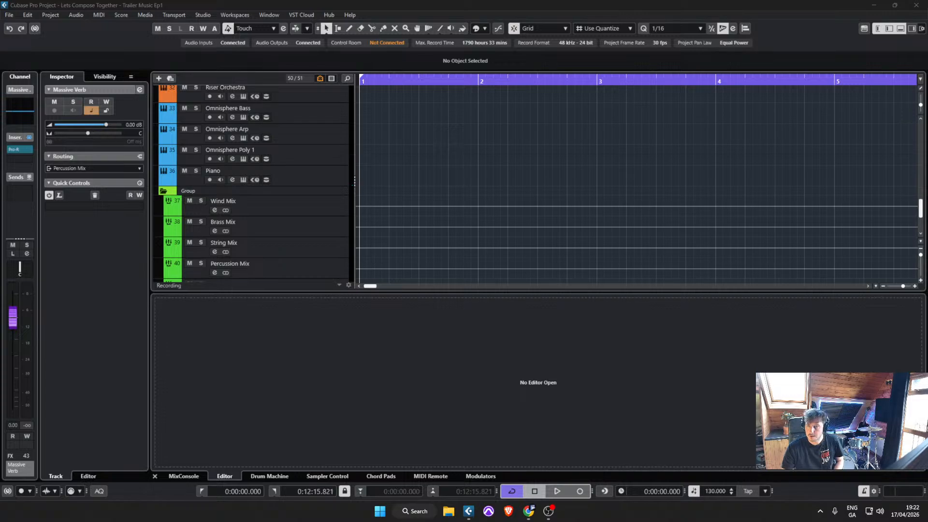
Step: In the Massive Verb's Pro-R, roll off the lows in the Post EQ and set Space to about 5.77 s
key(F3)
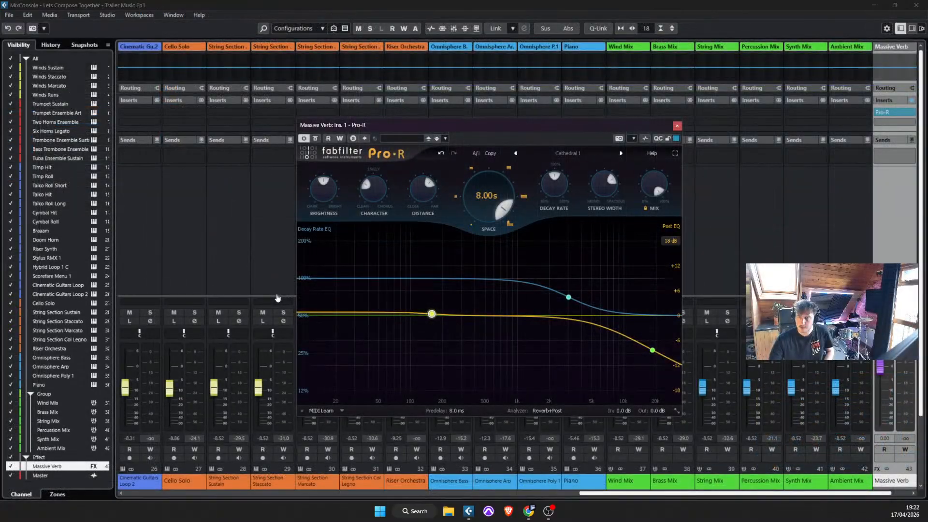
drag(306, 315, 361, 328)
scroll(372, 322, up, 2)
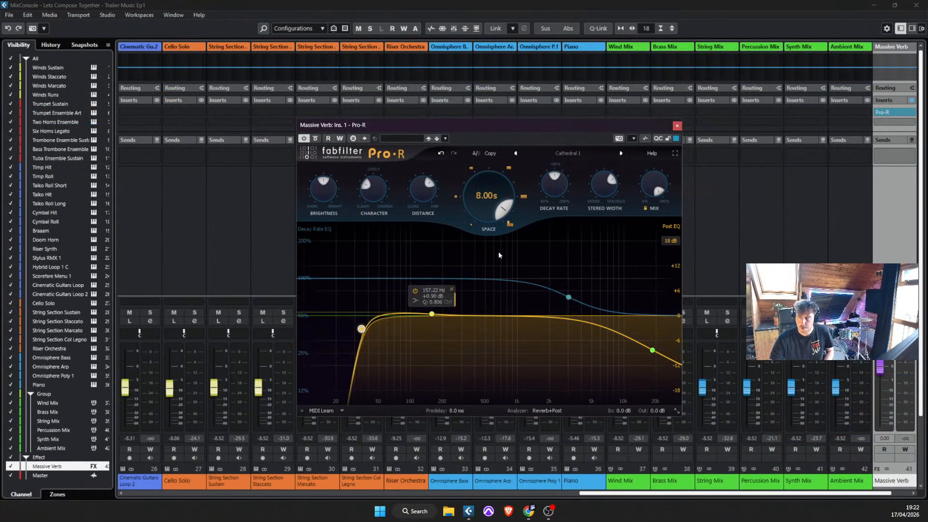
drag(501, 214, 507, 206)
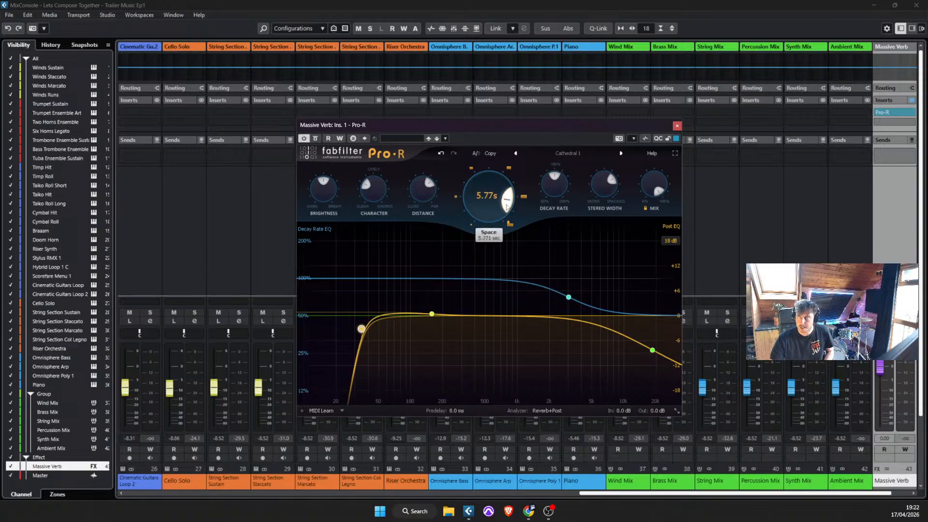
Step: Send the Piano channel to Massive Verb at about -2.43 dB during playback and lower the Massive Verb fader to about -0.31 dB
click(583, 46)
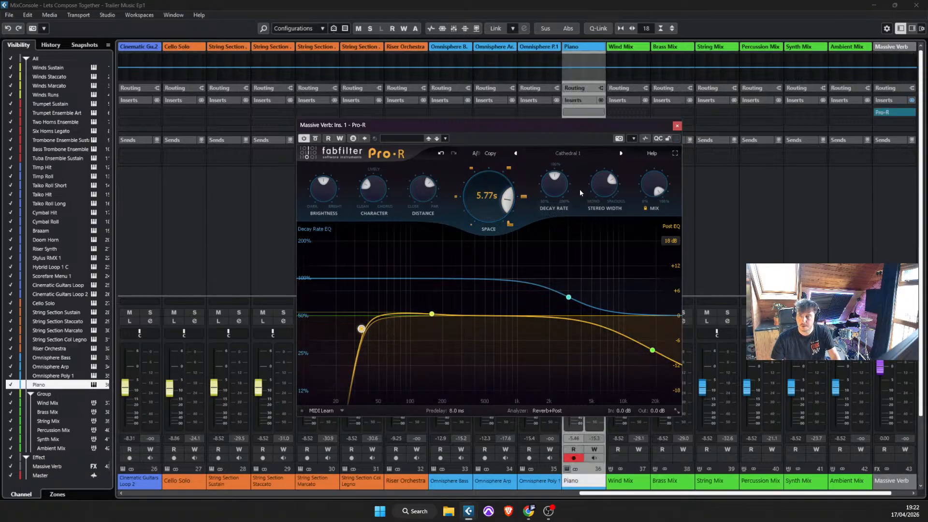
drag(556, 124, 298, 115)
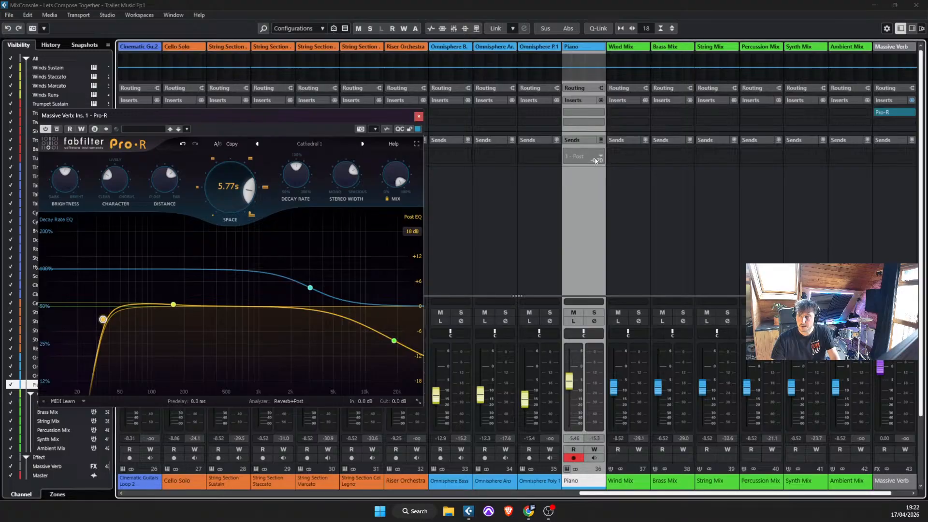
click(595, 160)
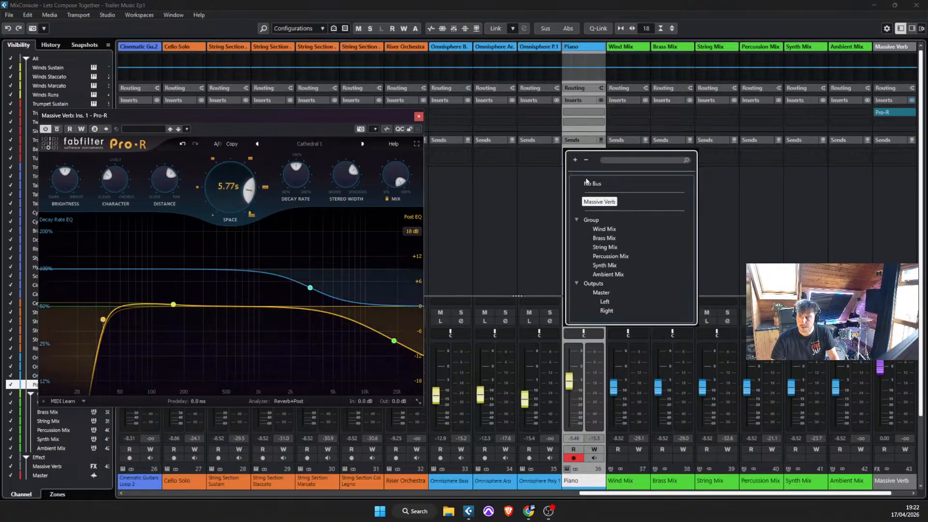
click(606, 202)
key(space)
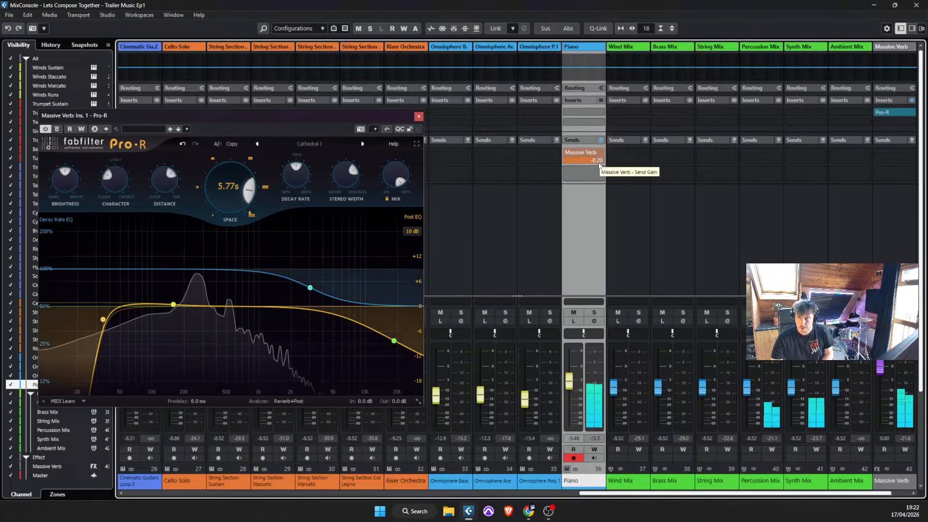
drag(594, 165, 582, 169)
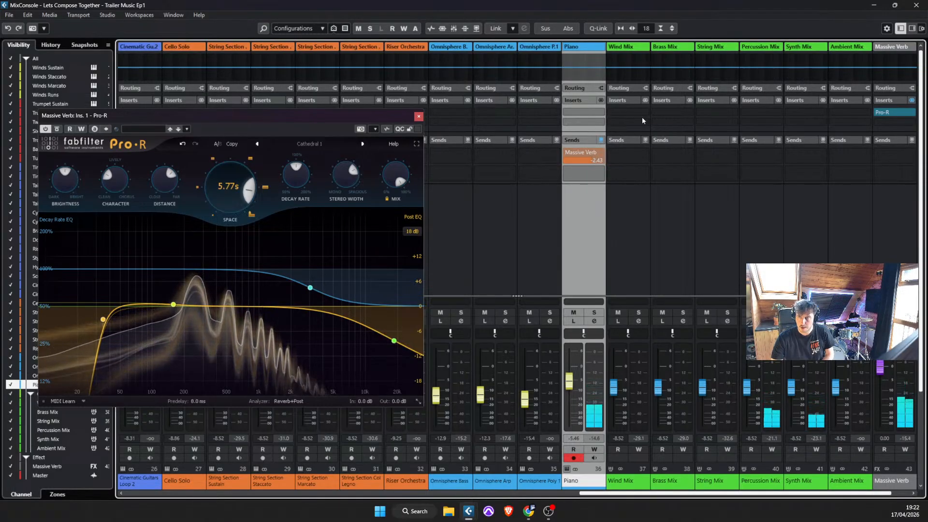
drag(666, 493, 685, 494)
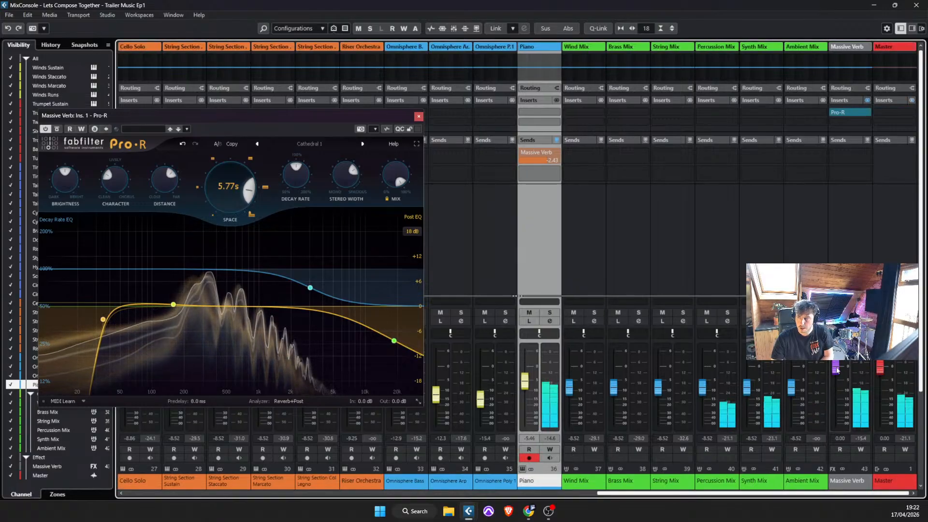
drag(836, 367, 836, 370)
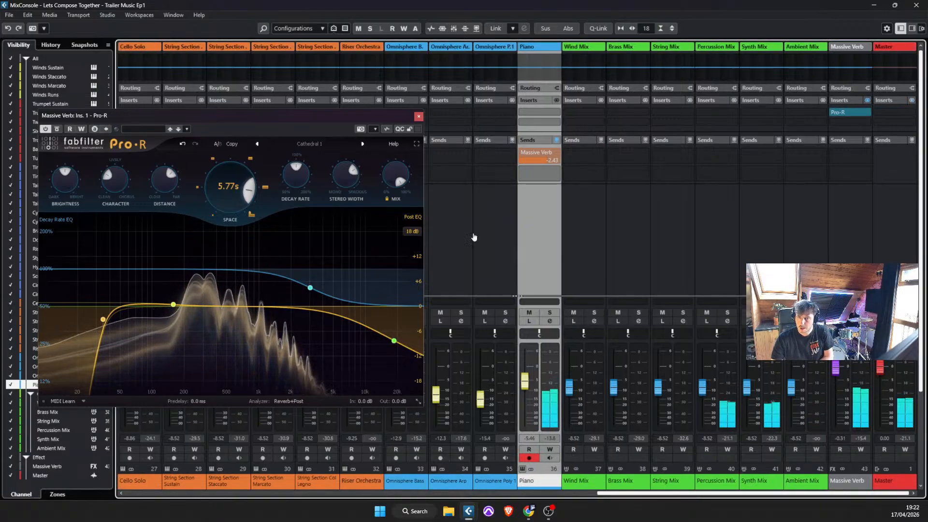
Step: Set Pro-R's Space to about 8.37 s, reshape its Post EQ with two low-frequency dips and a gentler high cut, and close the plug-in
scroll(247, 172, up, 5)
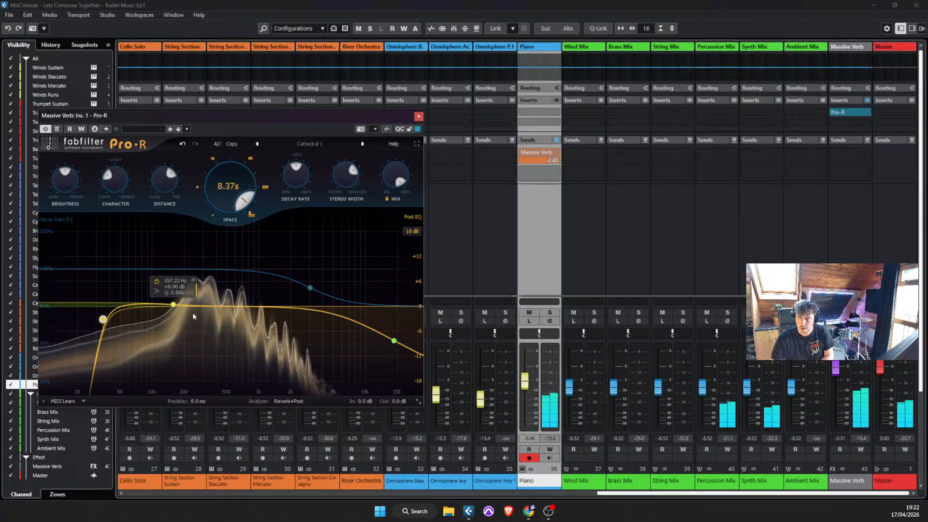
drag(176, 305, 200, 325)
drag(134, 305, 148, 326)
drag(394, 340, 393, 327)
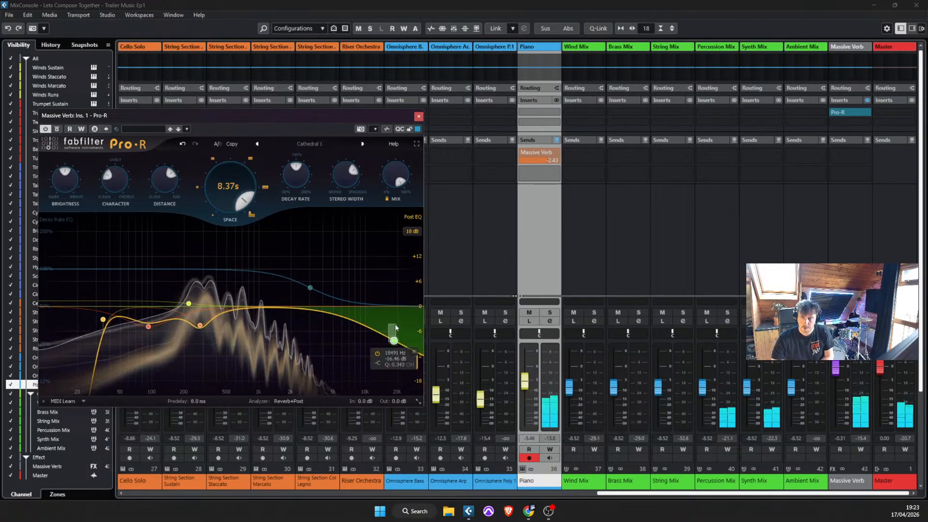
click(419, 116)
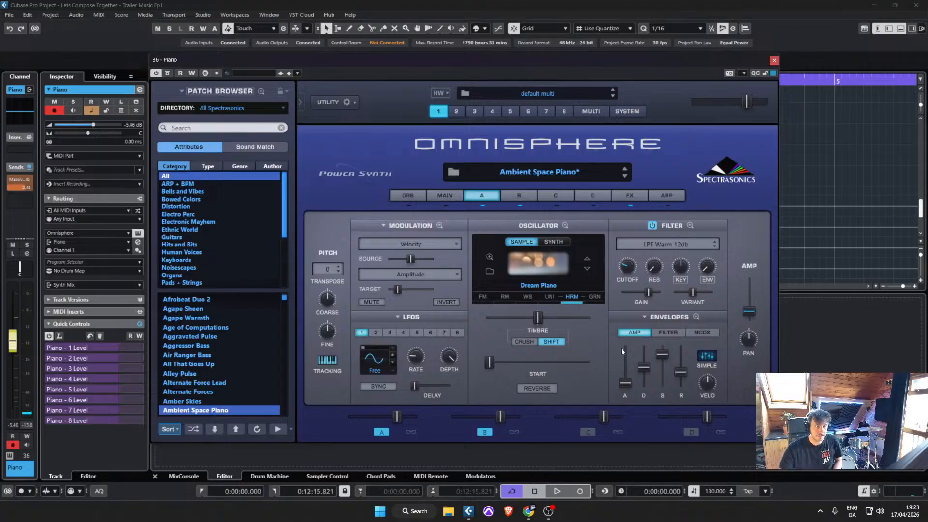
Step: Shorten the amp envelope release on layer B of the Ambient Space Piano patch and close the instrument window
click(513, 196)
drag(679, 368, 682, 376)
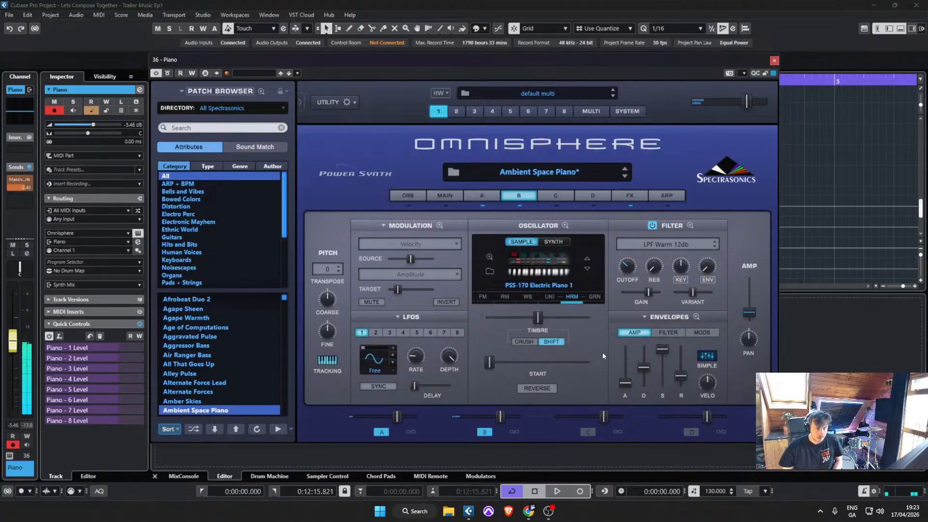
click(774, 60)
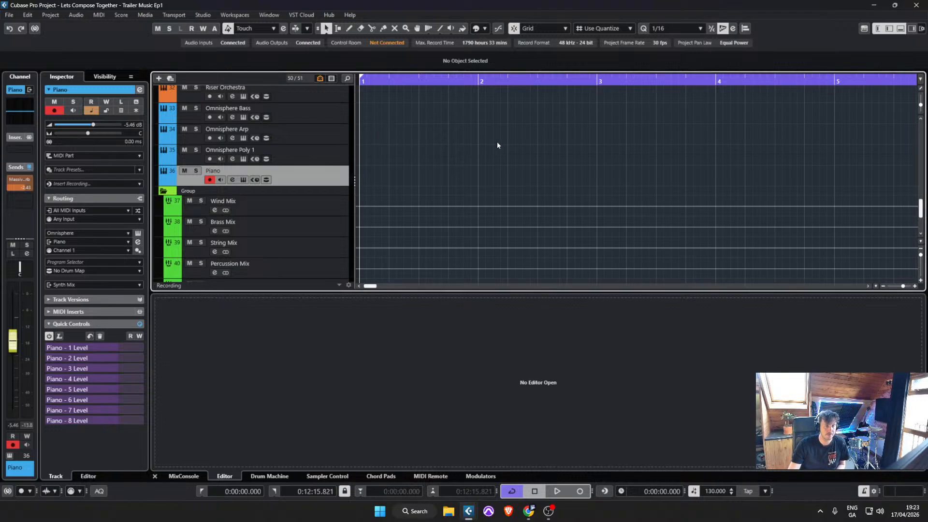
Step: Record a chord progression on the Piano track from the start of the project
scroll(492, 152, up, 3)
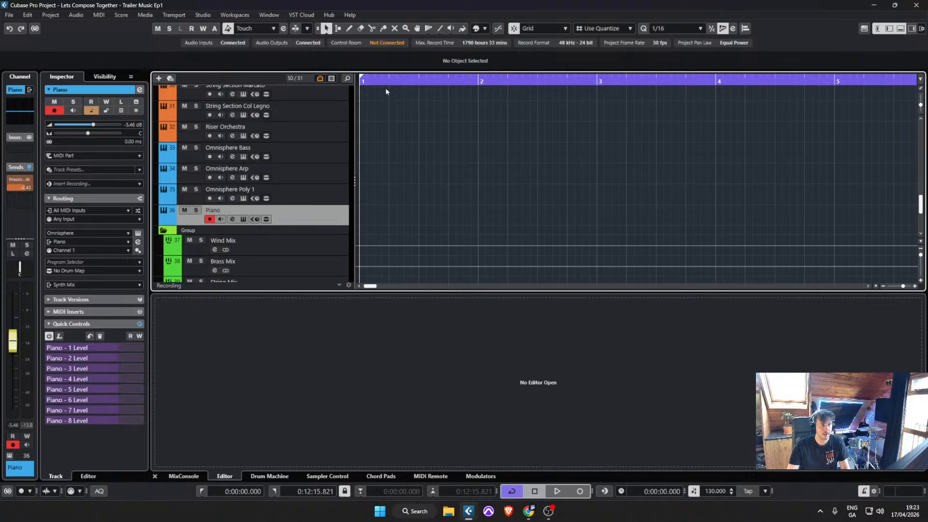
key(space)
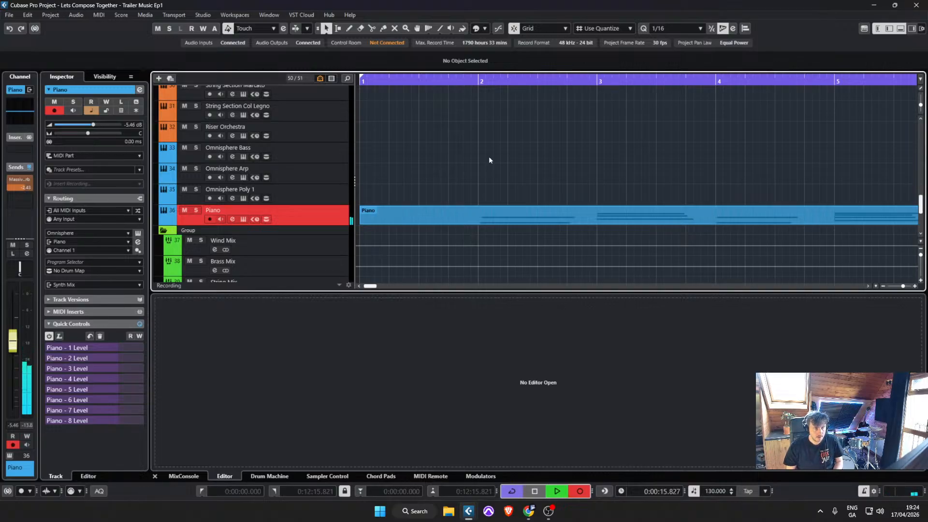
key(space)
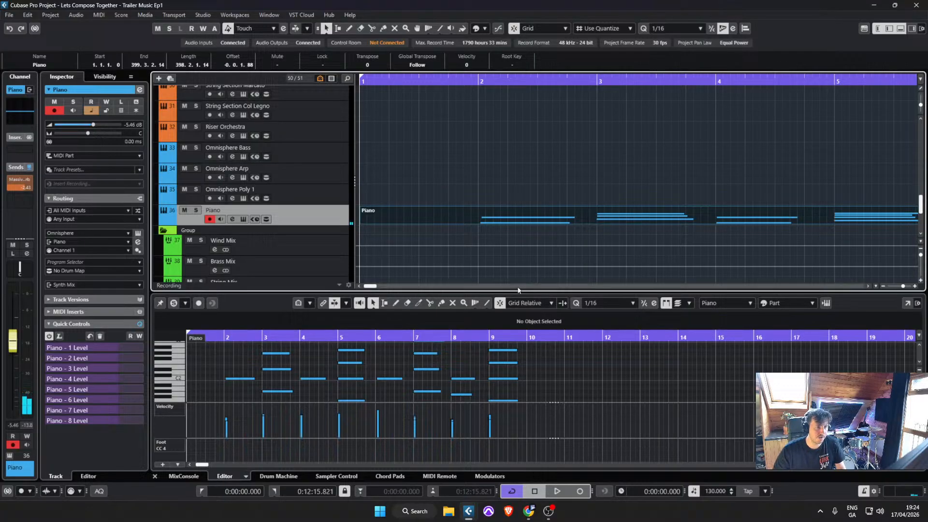
Step: Enlarge the note editor, quantize all the recorded piano notes to the grid and set the quantize preset to 1/8
drag(521, 292, 518, 140)
mouse_move(566, 337)
mouse_down()
mouse_move(338, 272)
mouse_move(218, 195)
mouse_up()
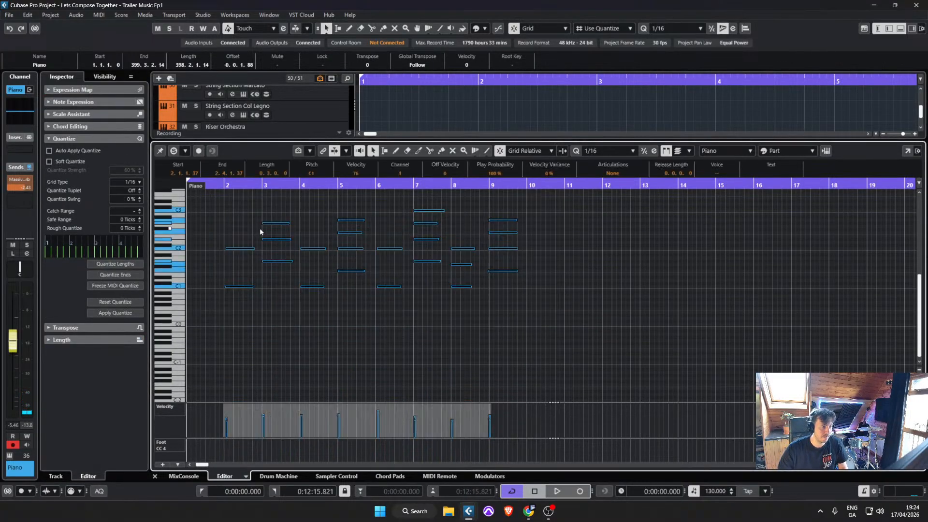
scroll(251, 251, up, 3)
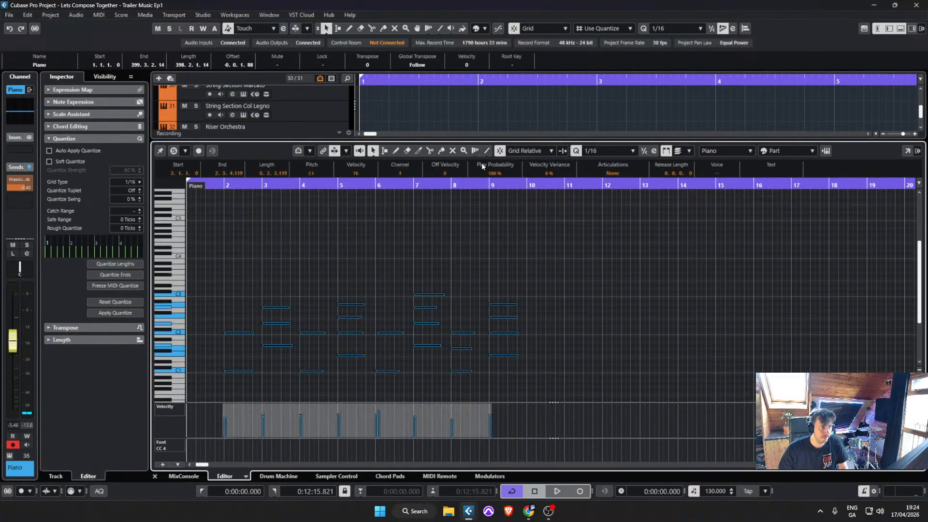
drag(501, 140, 500, 150)
click(604, 161)
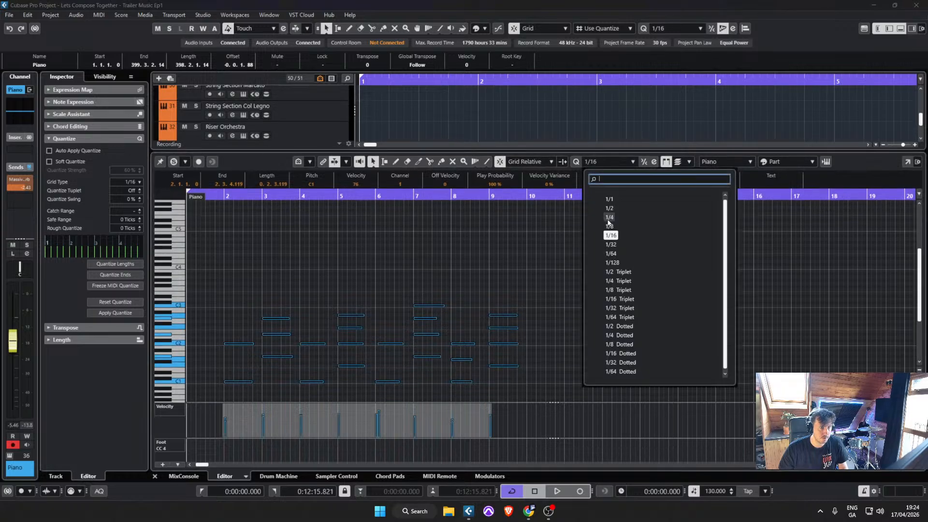
click(608, 223)
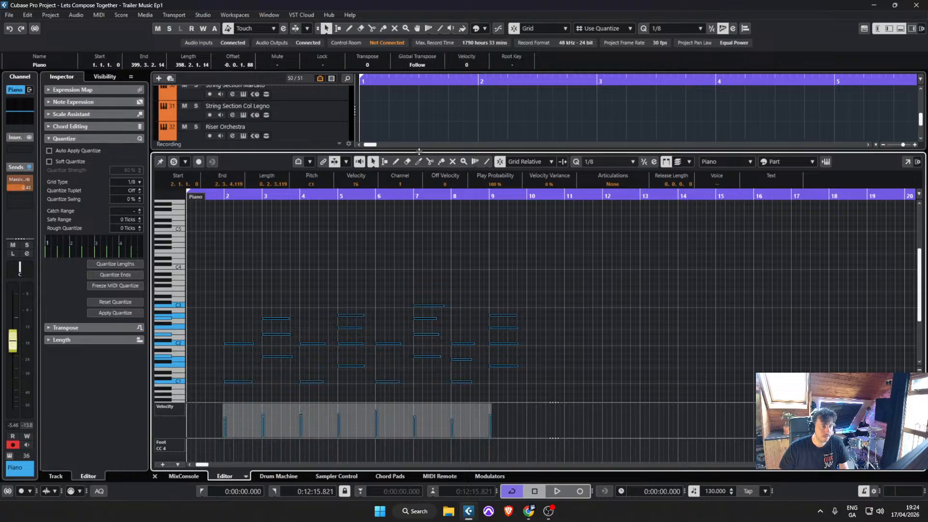
Step: Shrink the note editor again and play back the opening of the quantized piano part
drag(418, 151, 418, 298)
key(space)
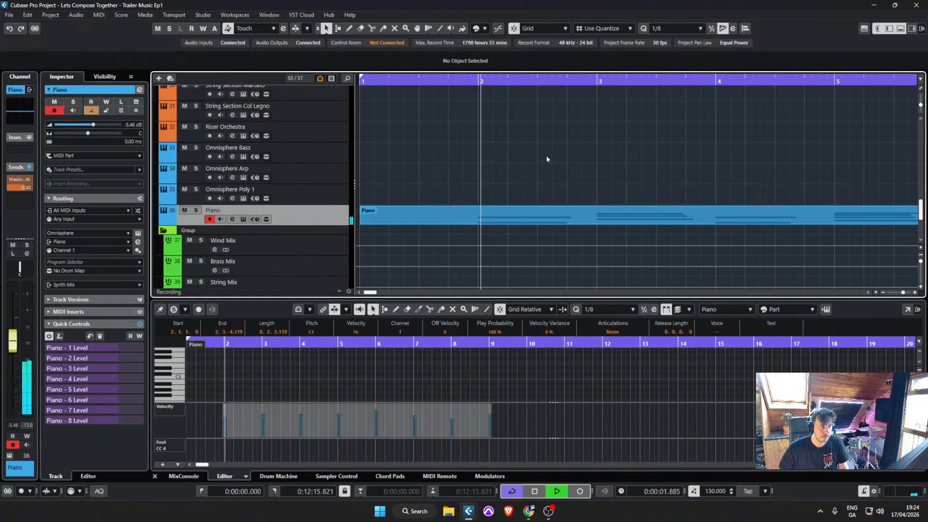
key(space)
Step: Record a short taiko roll against the piano on the Taiko Roll Short track and save the project
scroll(433, 179, up, 2)
scroll(420, 181, up, 5)
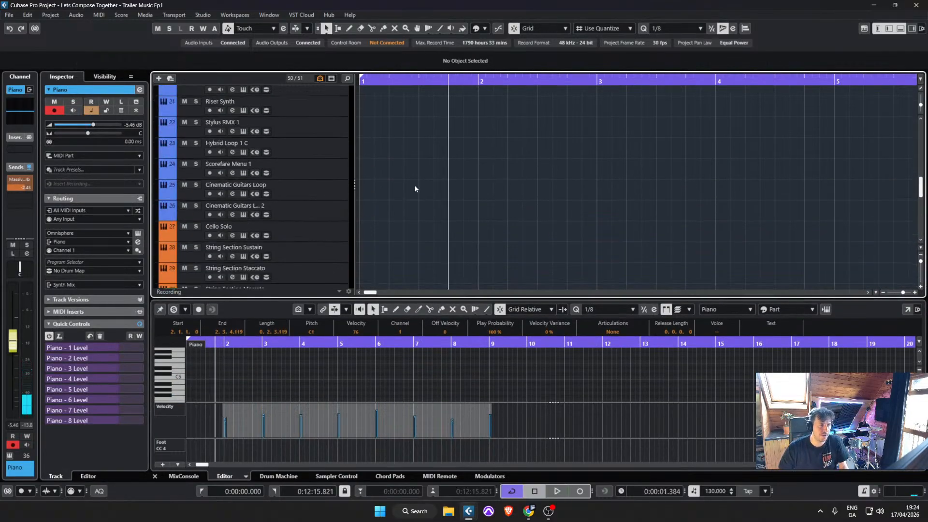
scroll(421, 193, up, 8)
click(429, 167)
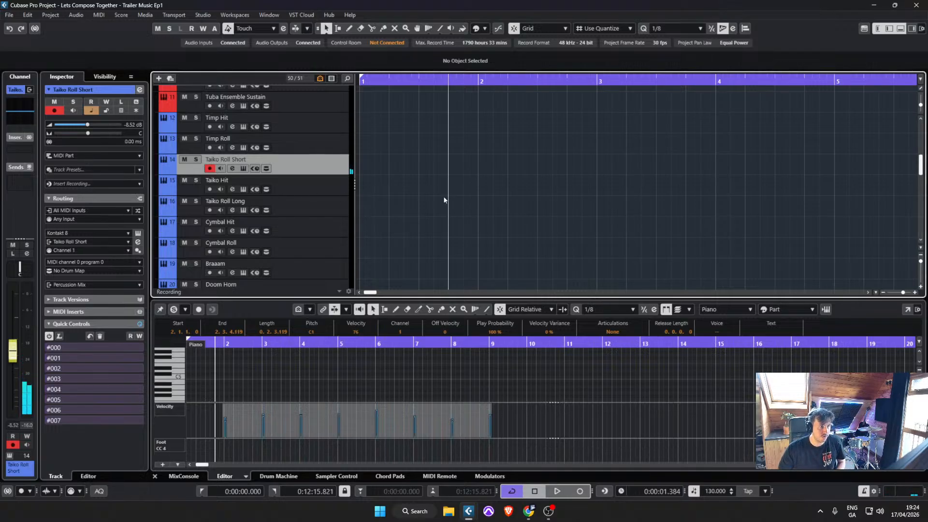
scroll(438, 179, down, 15)
scroll(439, 179, down, 2)
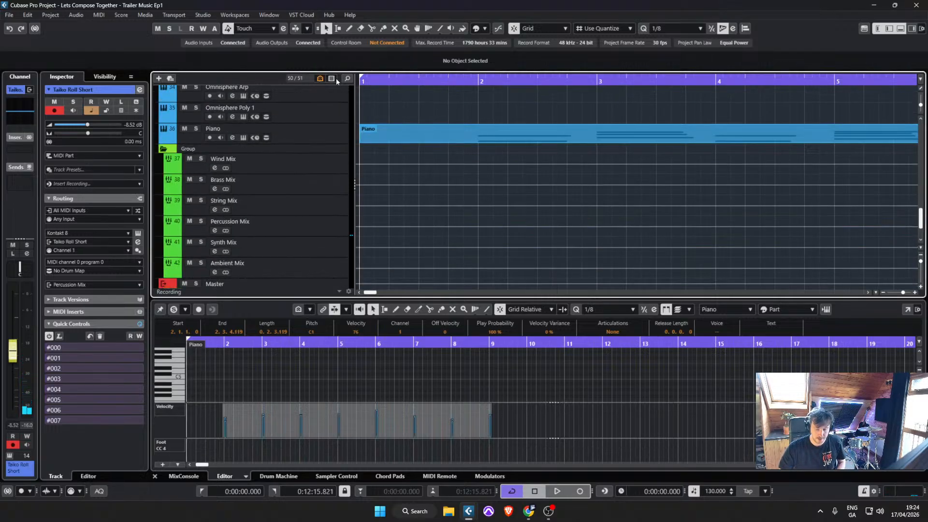
key(KP_Multiply)
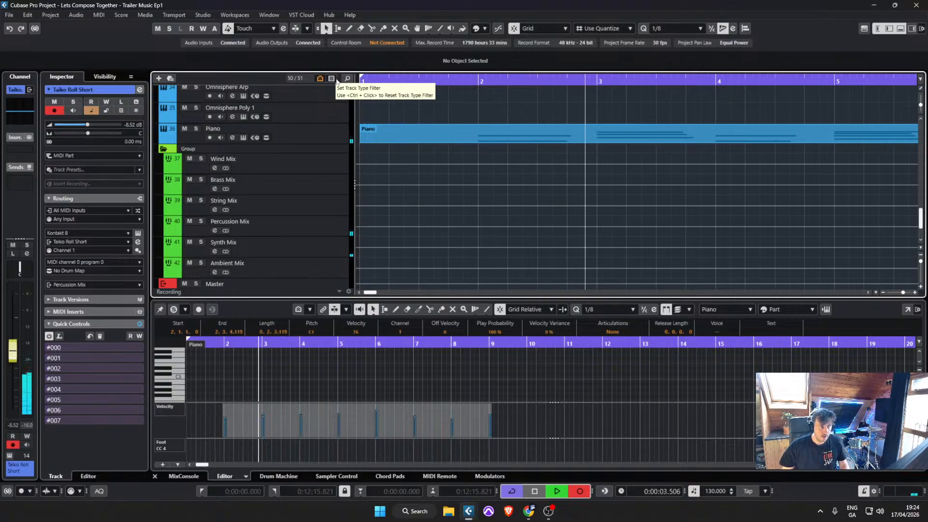
key(space)
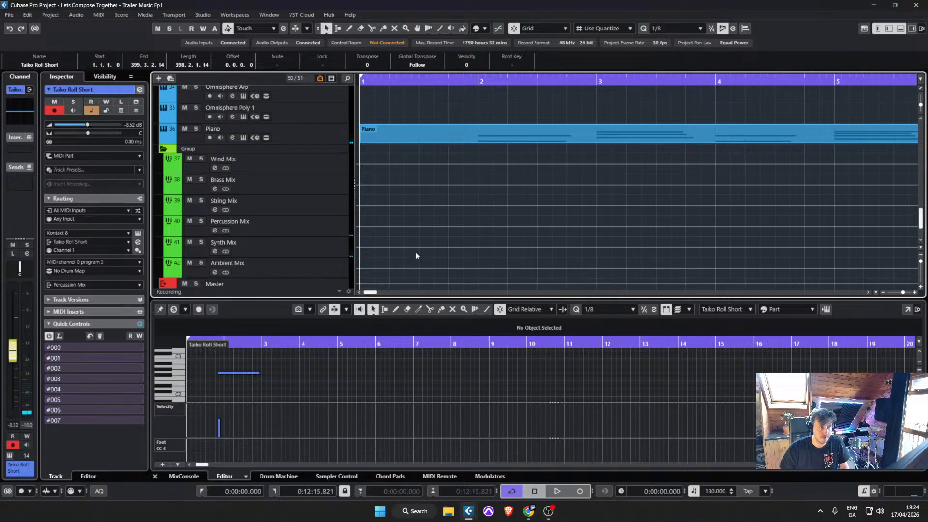
click(14, 19)
click(41, 80)
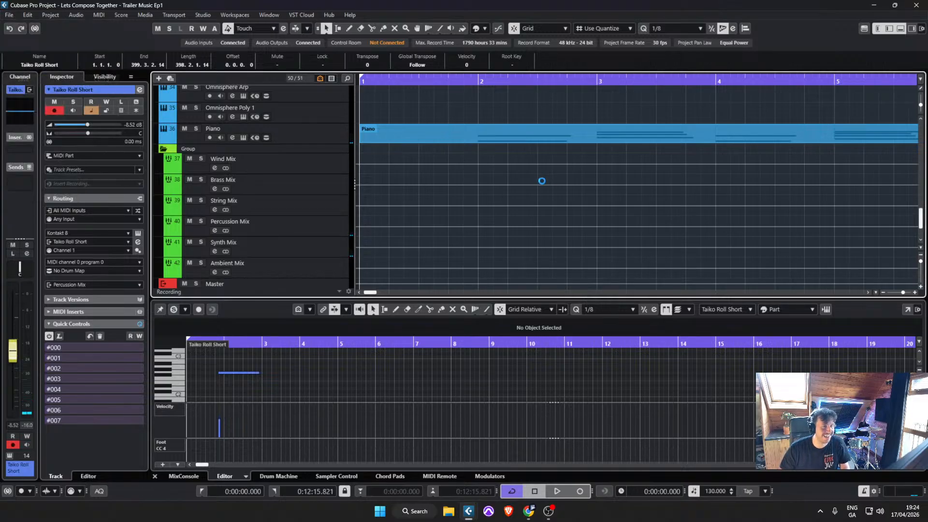
Step: Add an effect track named Long Delay inside the Effect folder, using the H-Delay Stereo plug-in
scroll(398, 213, down, 1)
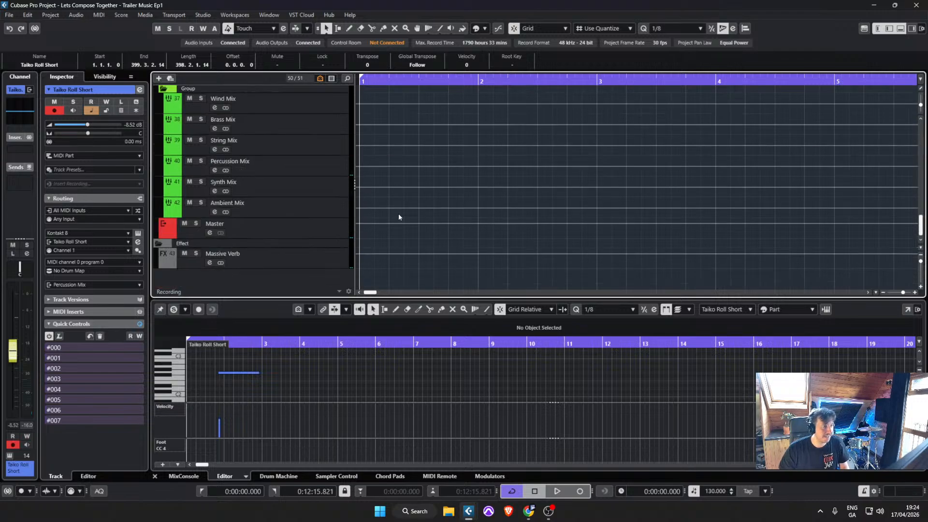
click(318, 130)
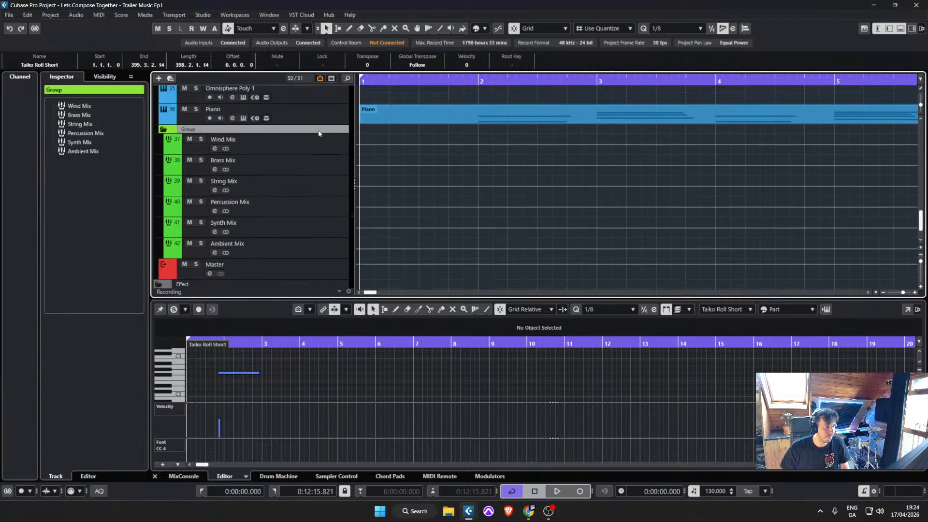
scroll(318, 179, down, 2)
click(297, 244)
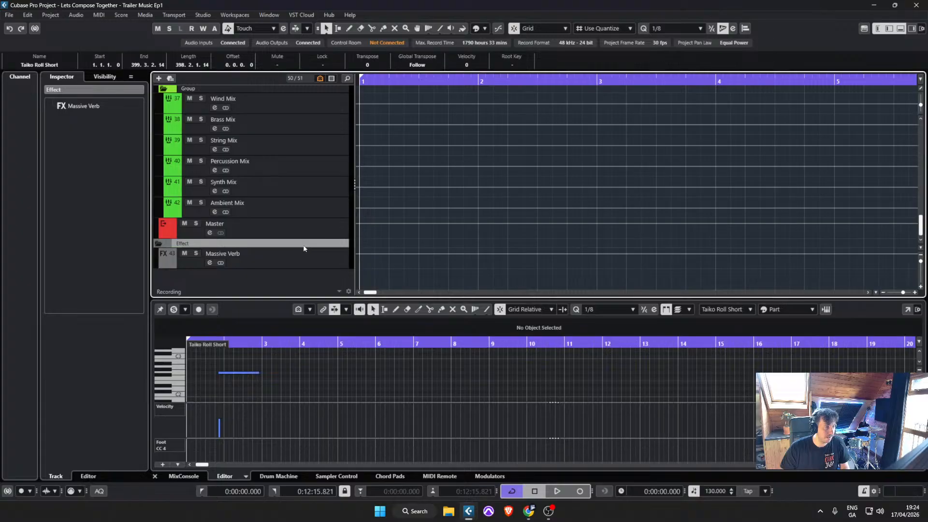
right_click(303, 248)
mouse_move(415, 252)
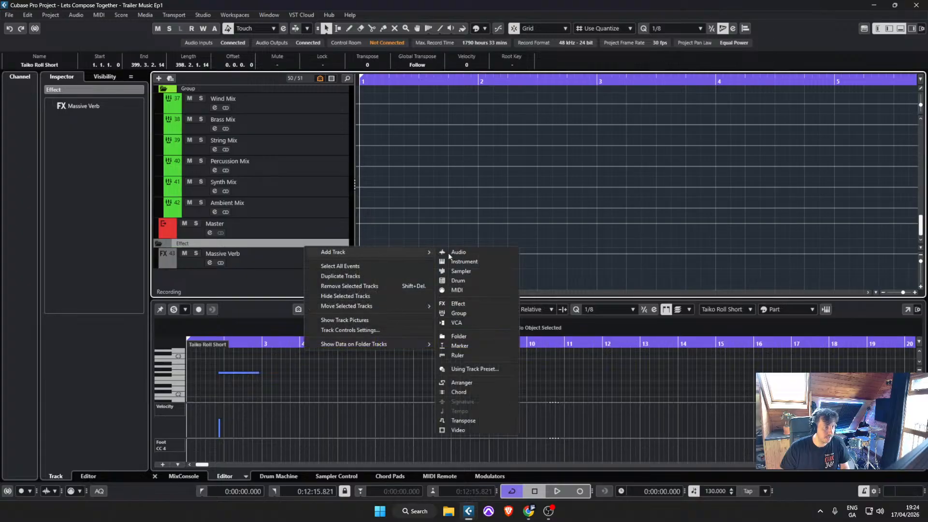
click(476, 303)
click(494, 223)
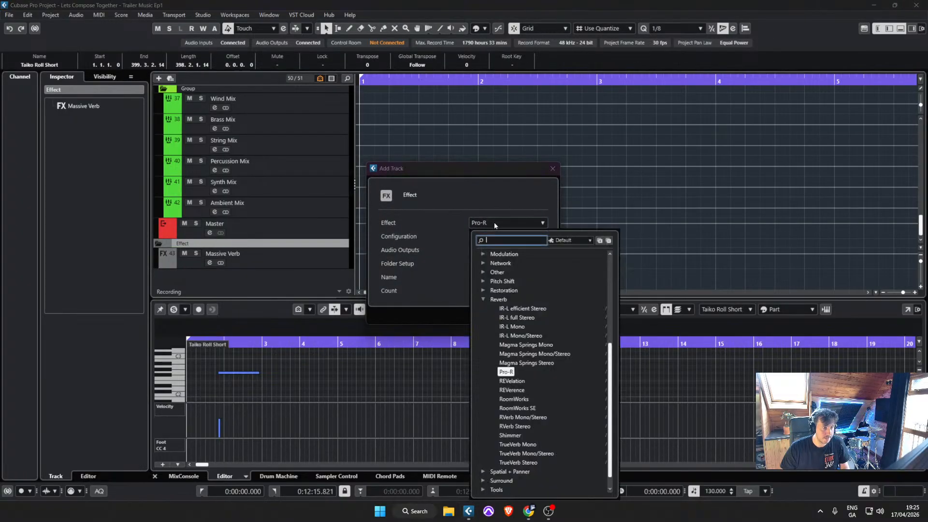
text(delay)
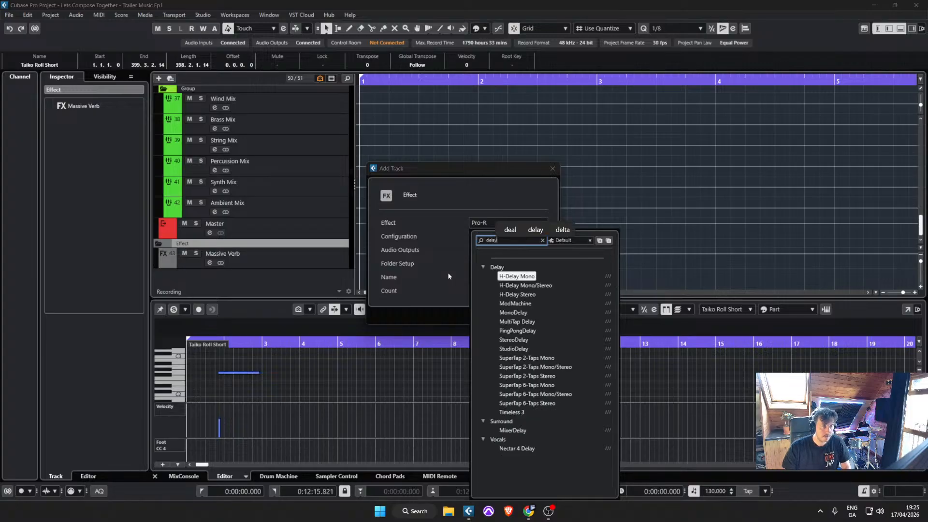
click(516, 294)
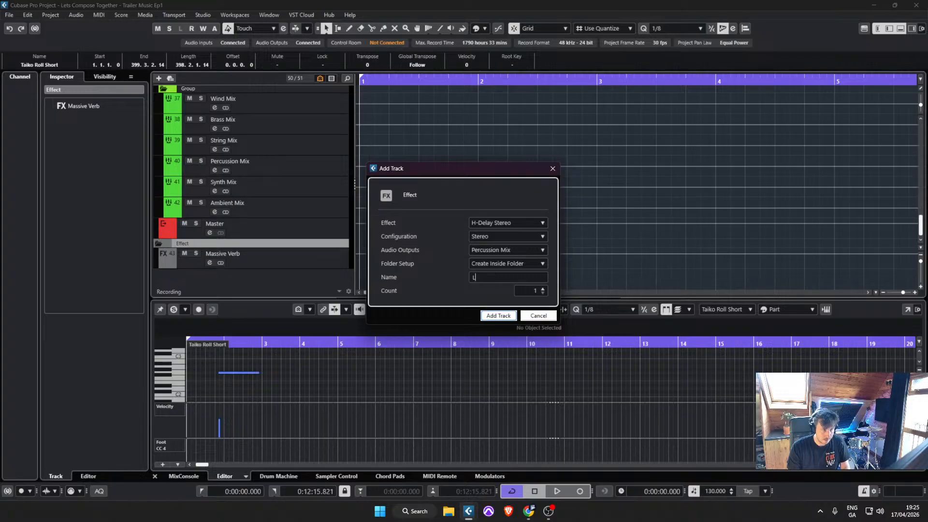
click(491, 276)
text(Long Delay)
key(Return)
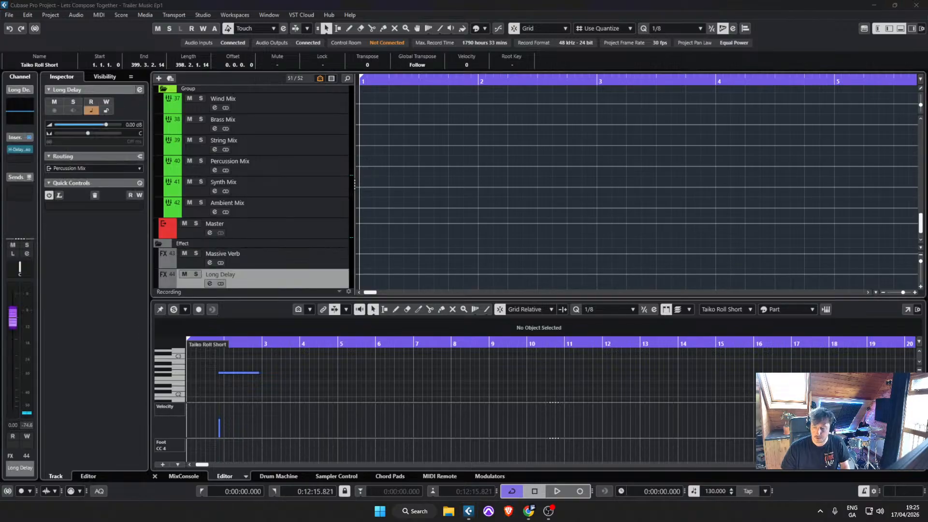
Step: Open the mixer and add a send from the Taiko Roll Short channel to Long Delay
key(F3)
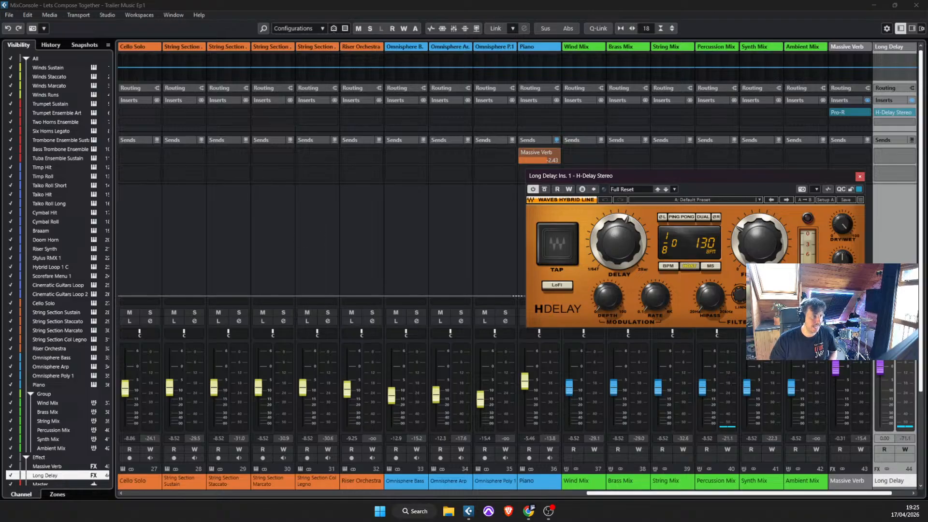
click(50, 186)
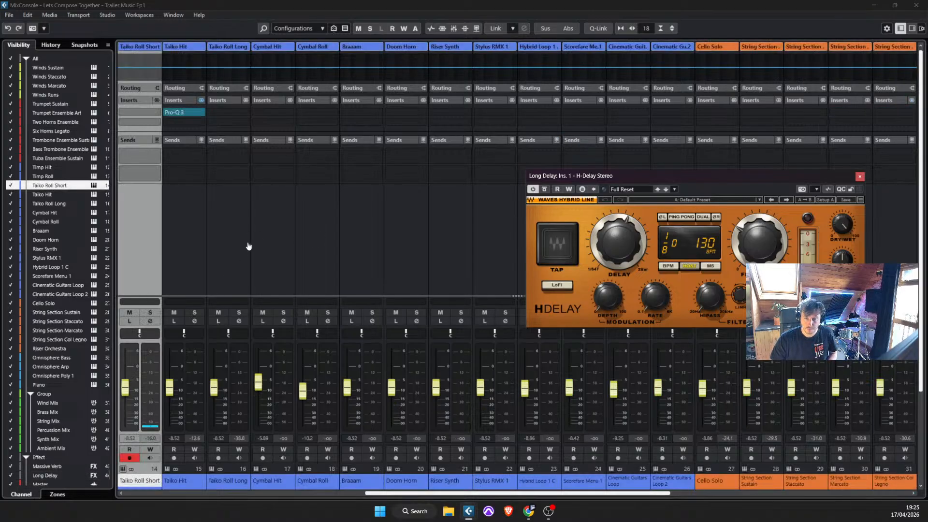
click(153, 160)
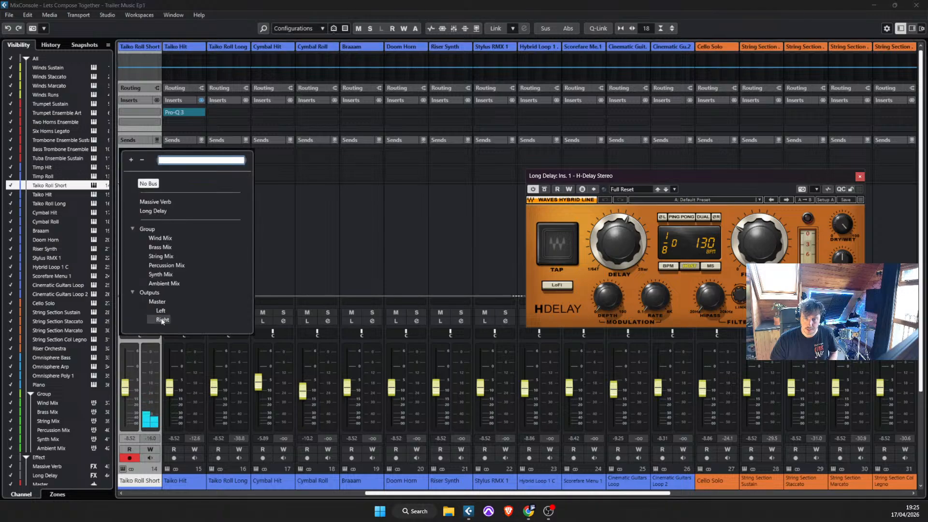
click(156, 212)
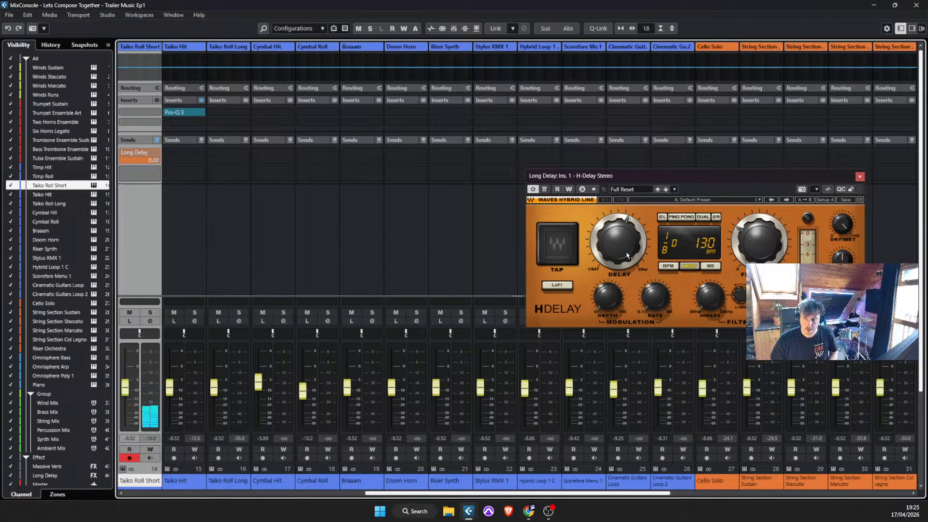
Step: Set the H-Delay time on Long Delay to 1/4 and close the plug-in window
drag(627, 253, 752, 253)
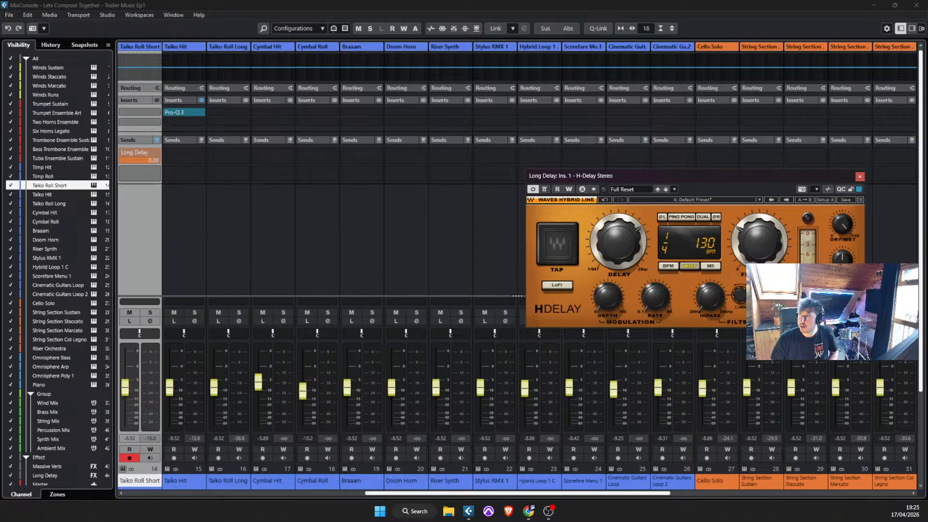
key(alt+Tab)
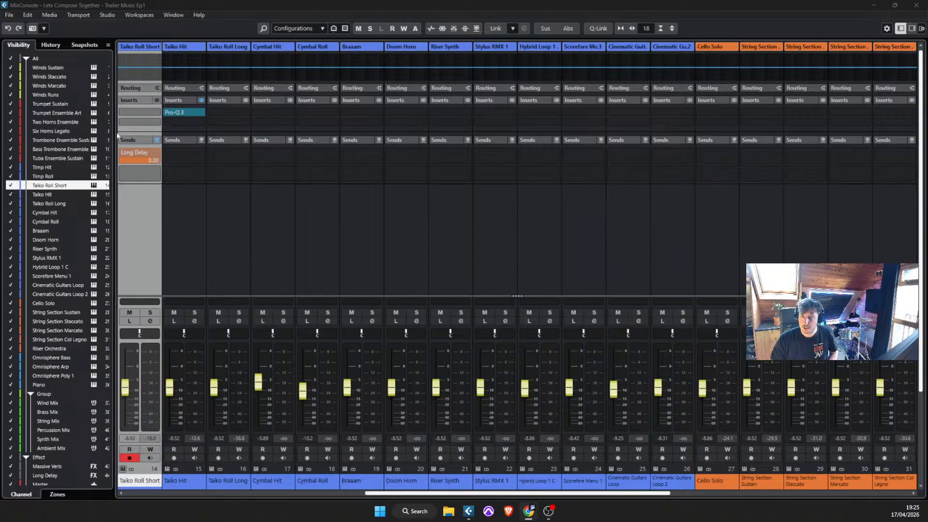
key(alt+Tab)
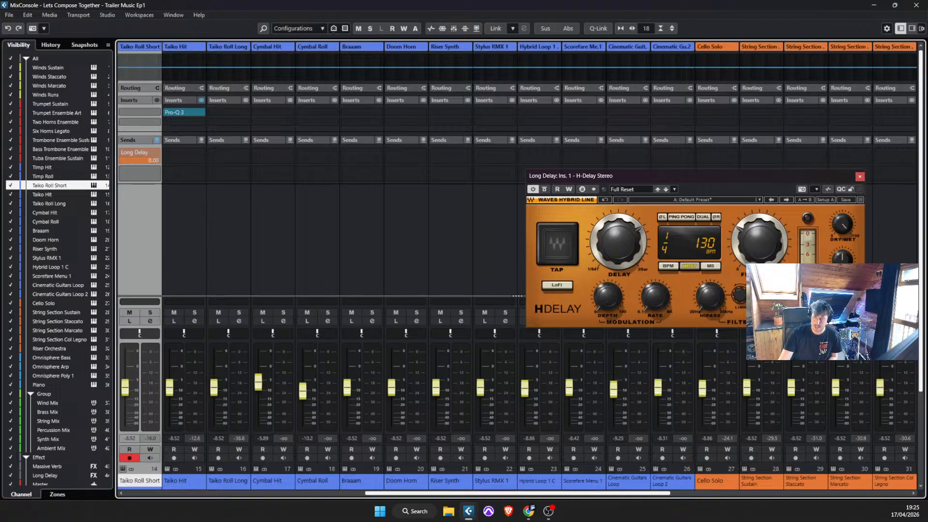
drag(798, 182, 640, 200)
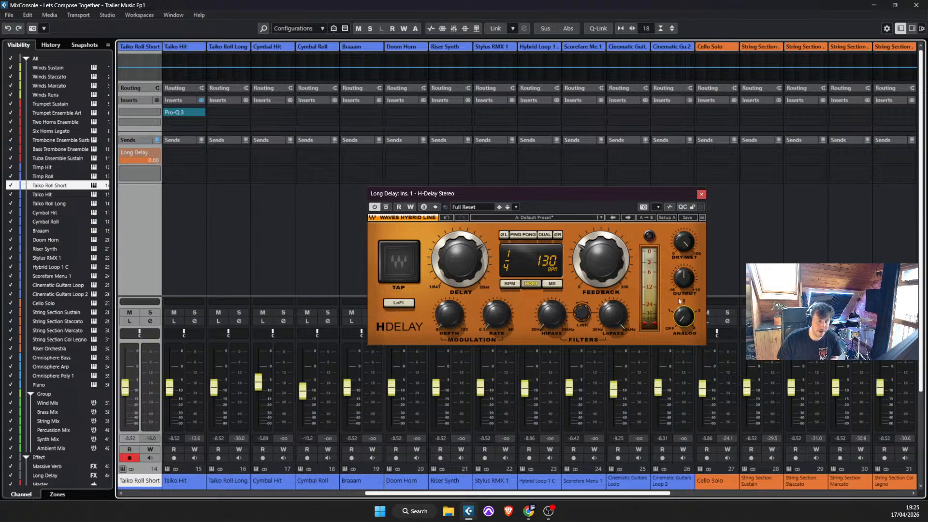
click(701, 194)
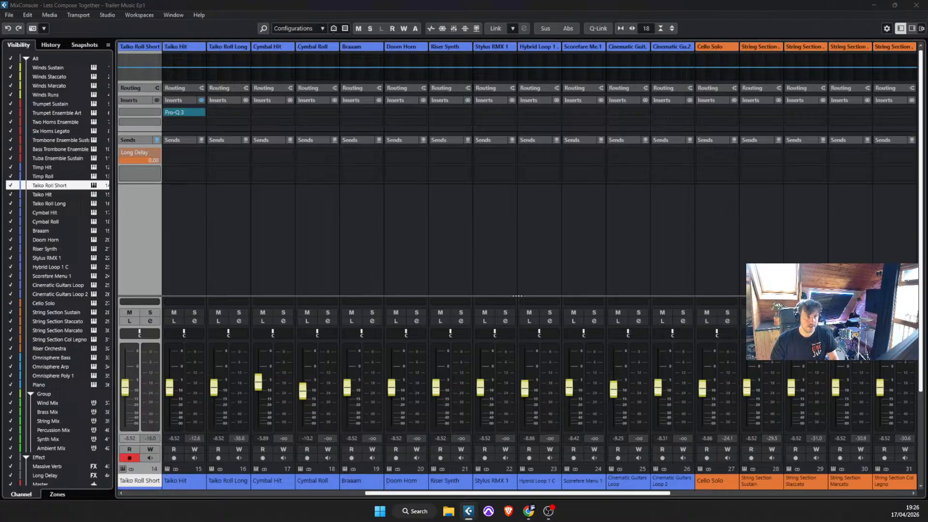
Step: Insert Pro-Q 3 on the Taiko Roll Short channel, add a 30 dB/oct low cut at about 36 Hz and play it back
click(133, 112)
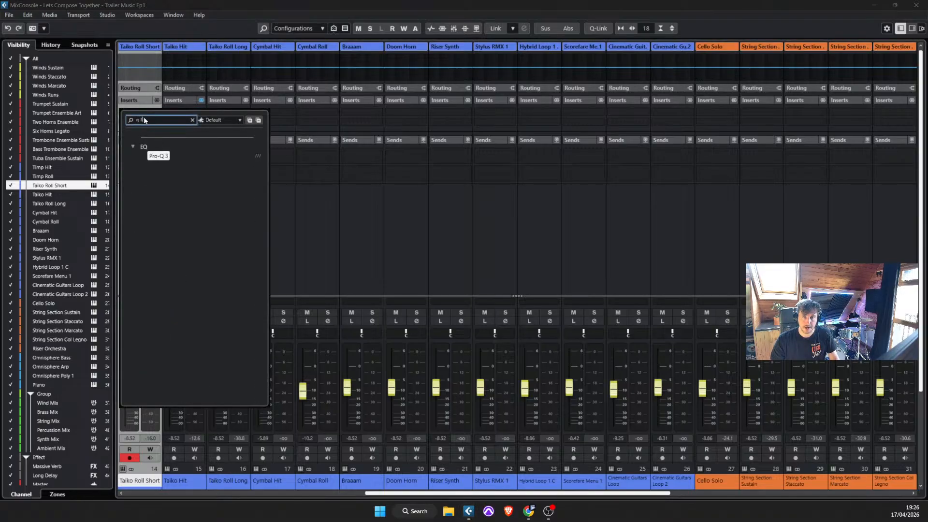
click(159, 156)
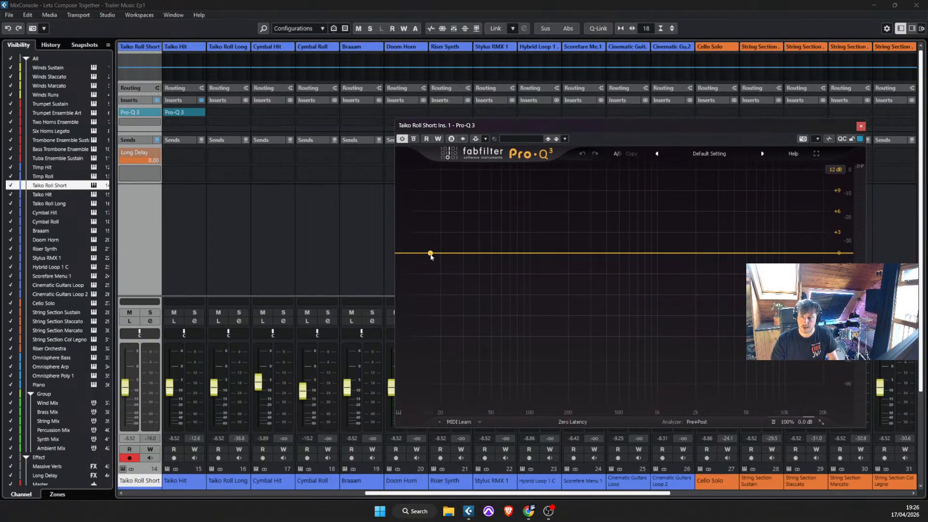
drag(430, 253, 473, 255)
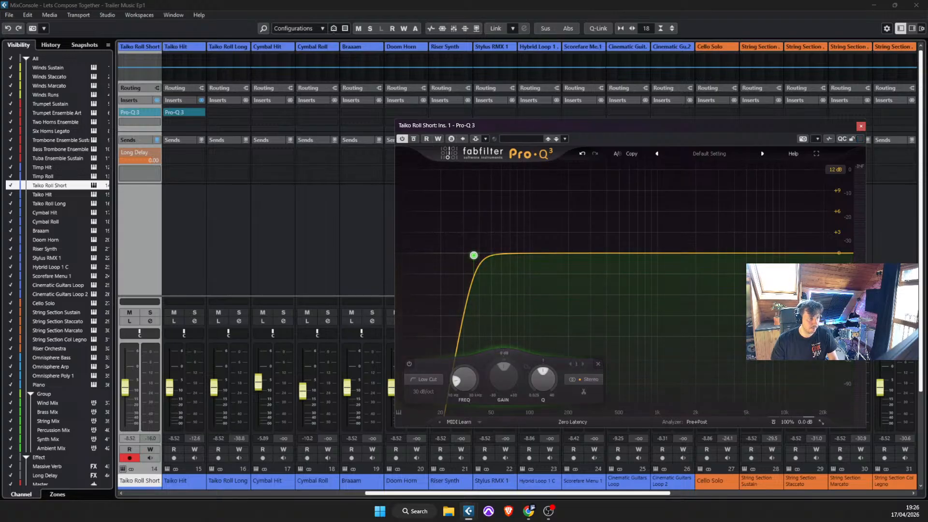
key(space)
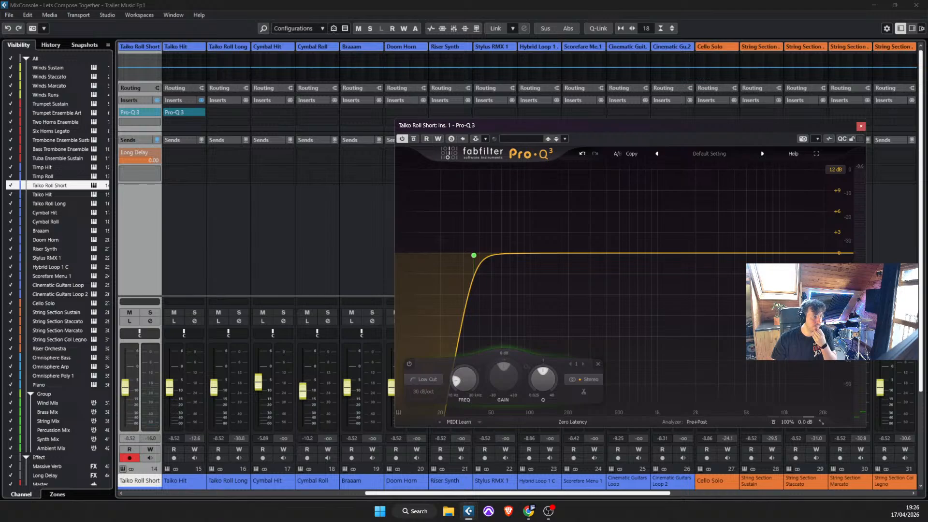
Step: Enable the Long Delay send on the Easter Hits channel and lower its level to about -9.34 dB
key(Left)
key(Left)
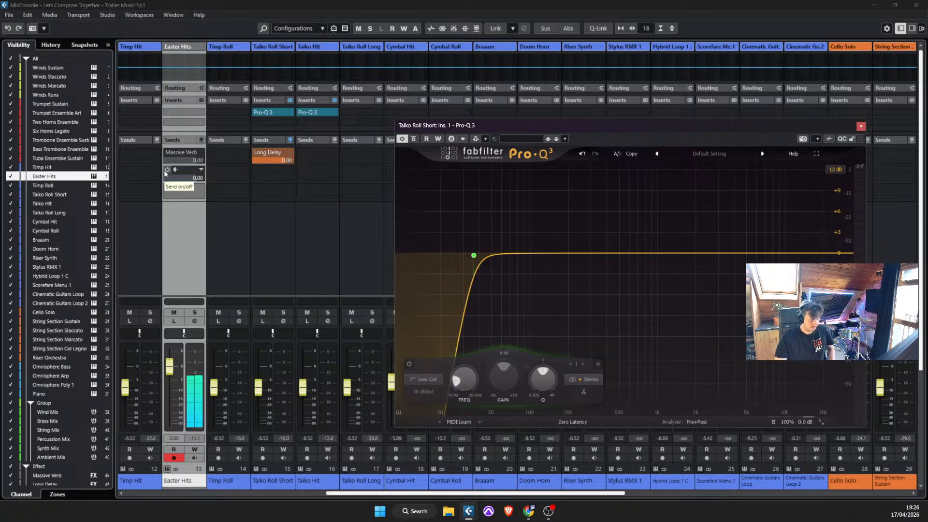
click(167, 170)
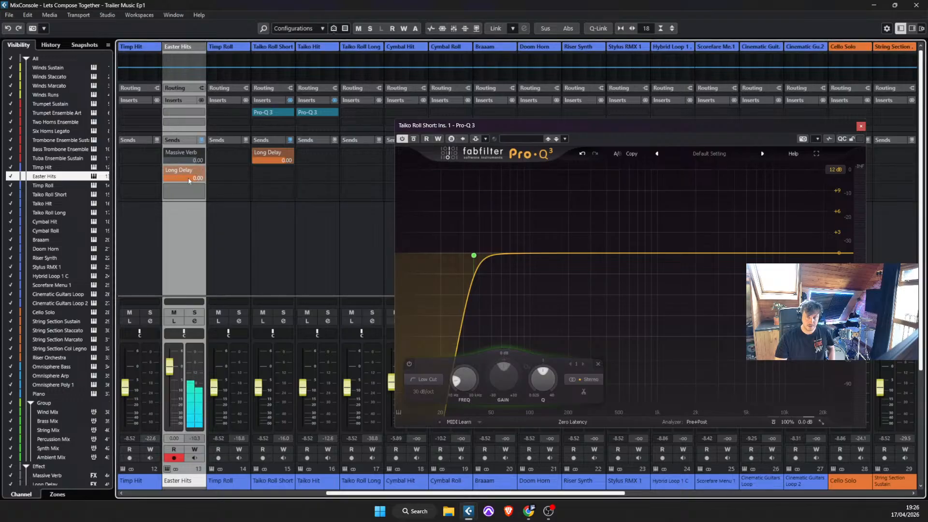
drag(161, 207, 162, 208)
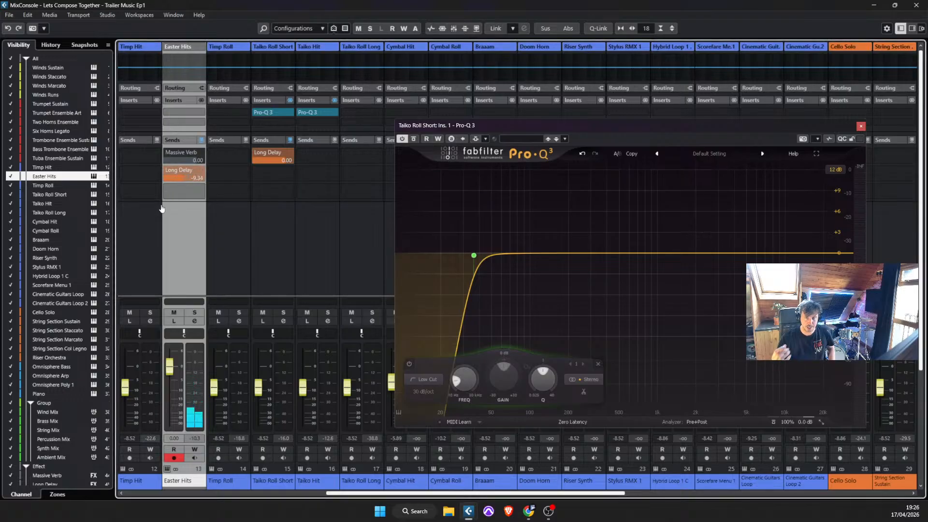
Step: Insert Pro-Q 3 on the Easter Hits channel, then close both open equalizer windows
click(219, 115)
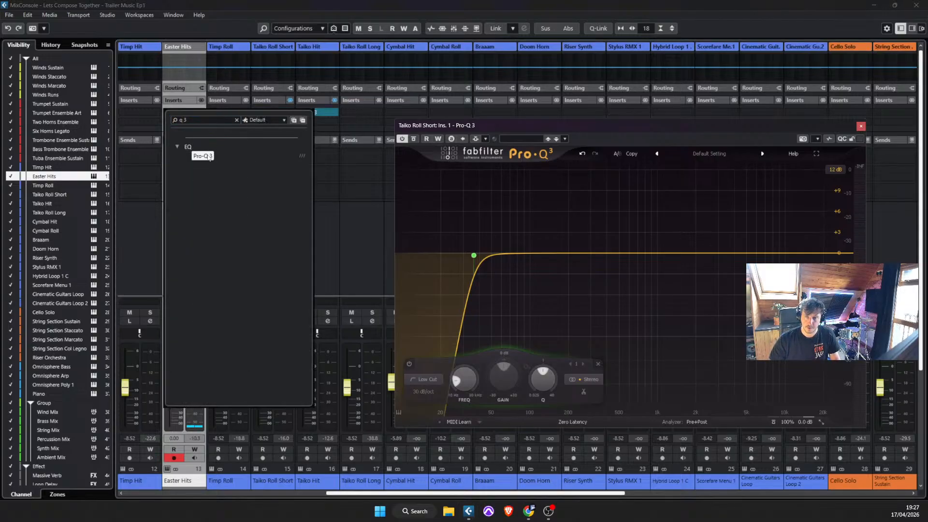
click(208, 157)
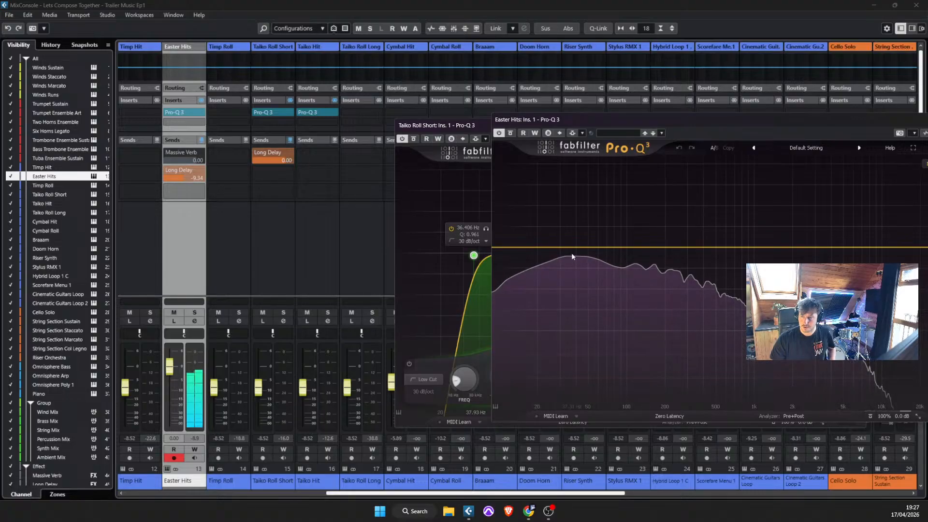
drag(700, 120, 571, 135)
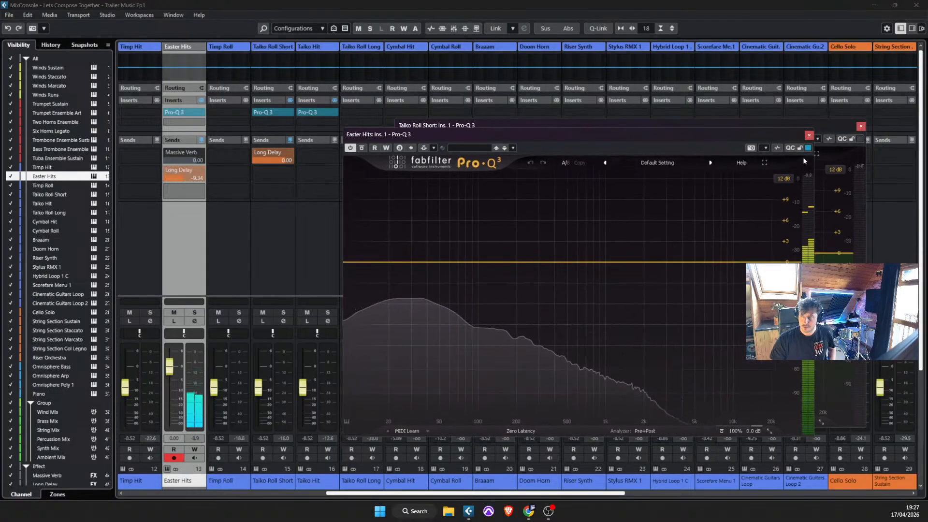
click(809, 135)
click(860, 126)
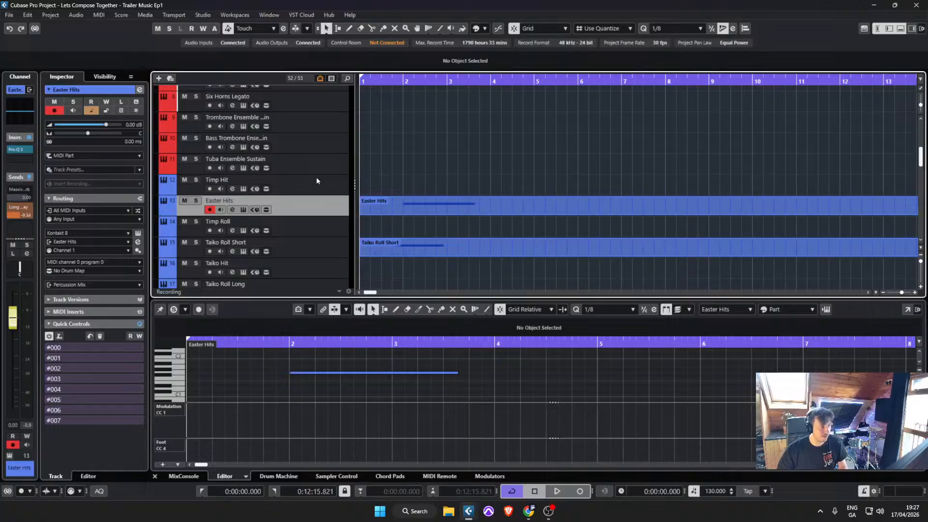
Step: Select the Piano track and play back the opening bars several times, restarting from just before bar 2
scroll(316, 177, down, 10)
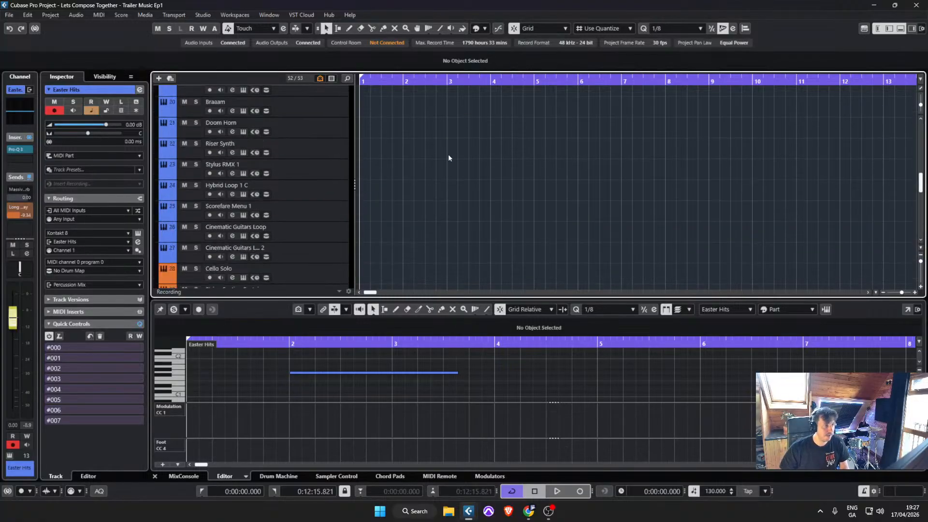
click(345, 138)
key(space)
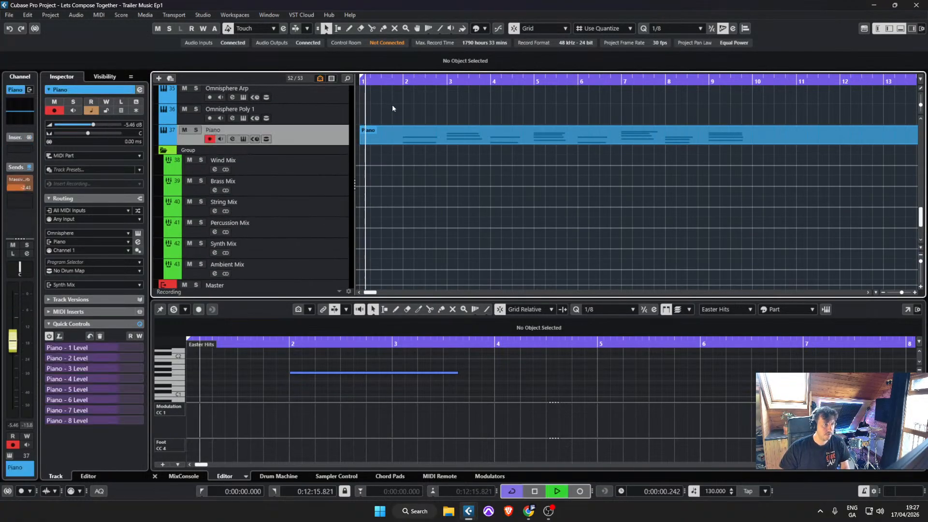
scroll(410, 135, up, 4)
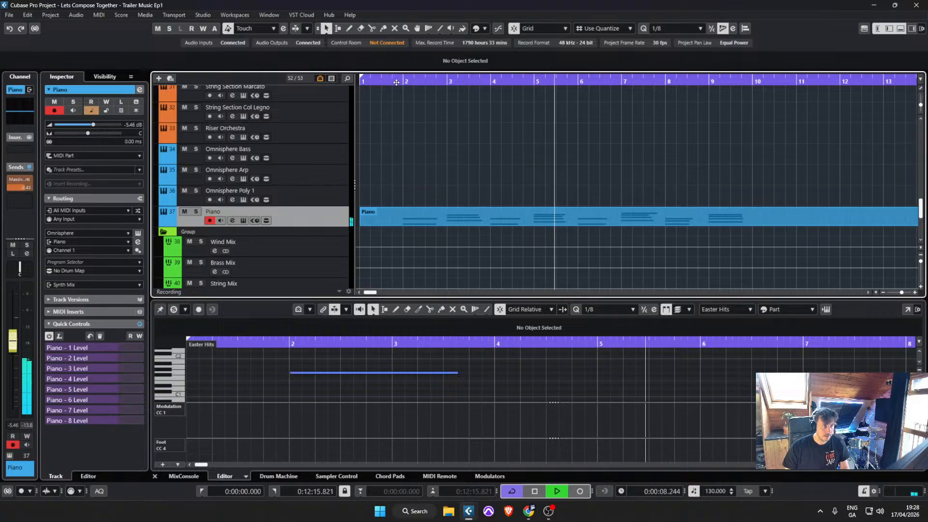
key(space)
click(388, 82)
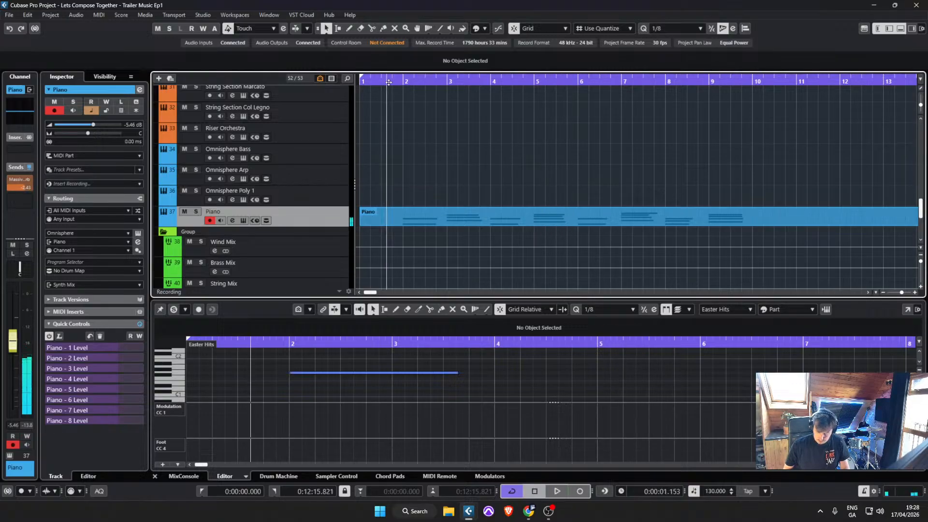
key(space)
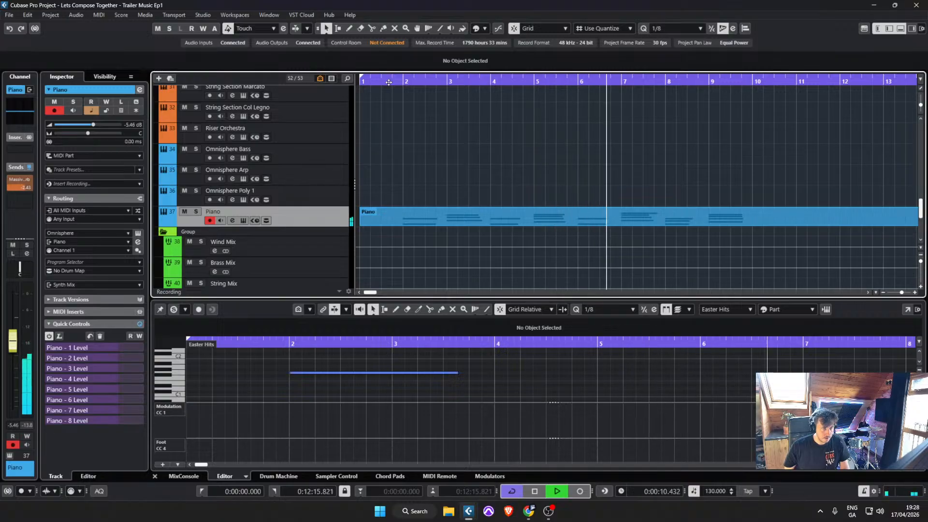
click(388, 82)
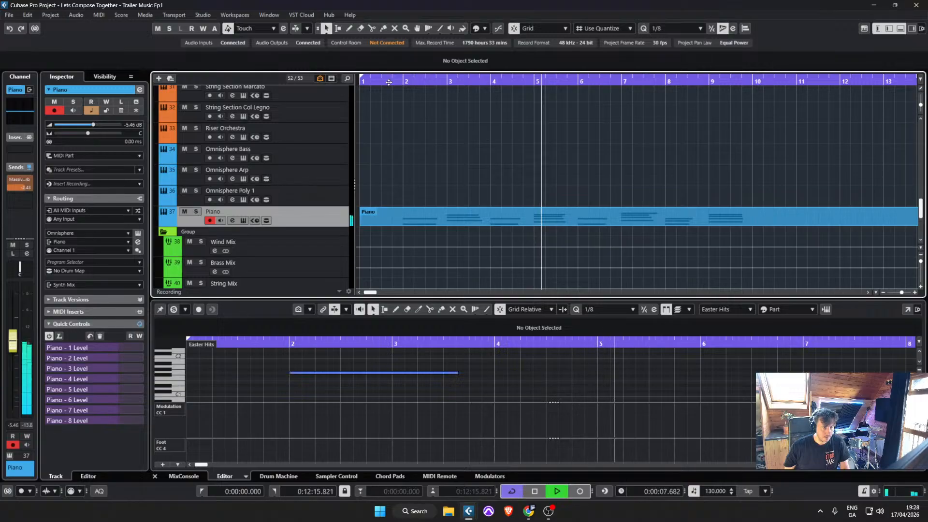
key(space)
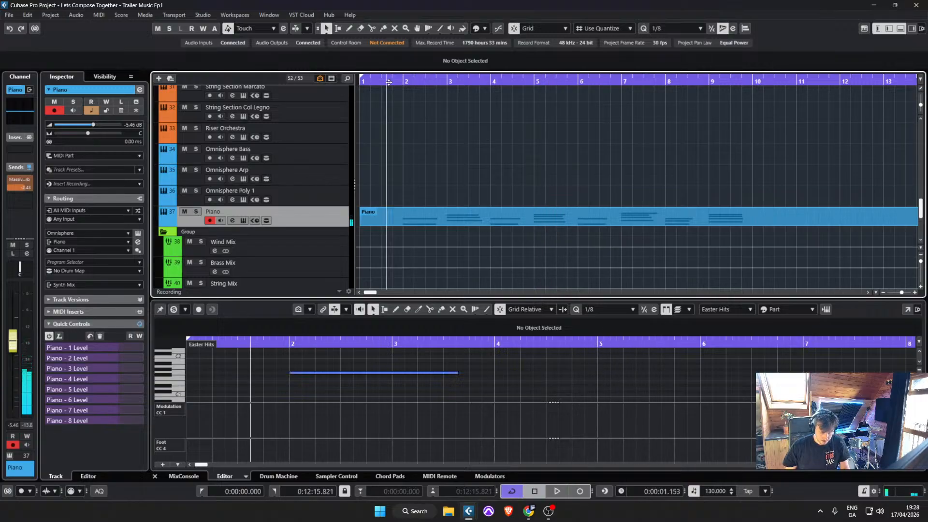
Step: Play back the Piano part twice from just before bar 2
key(space)
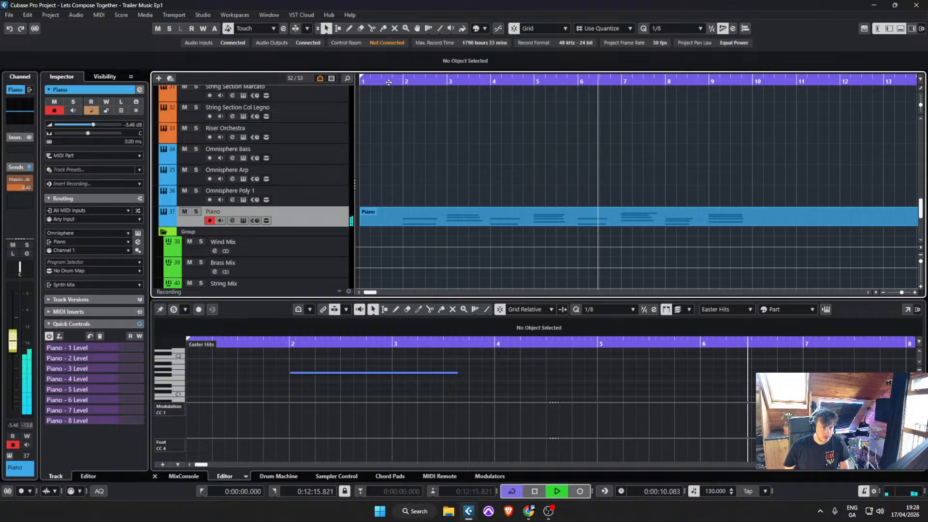
key(space)
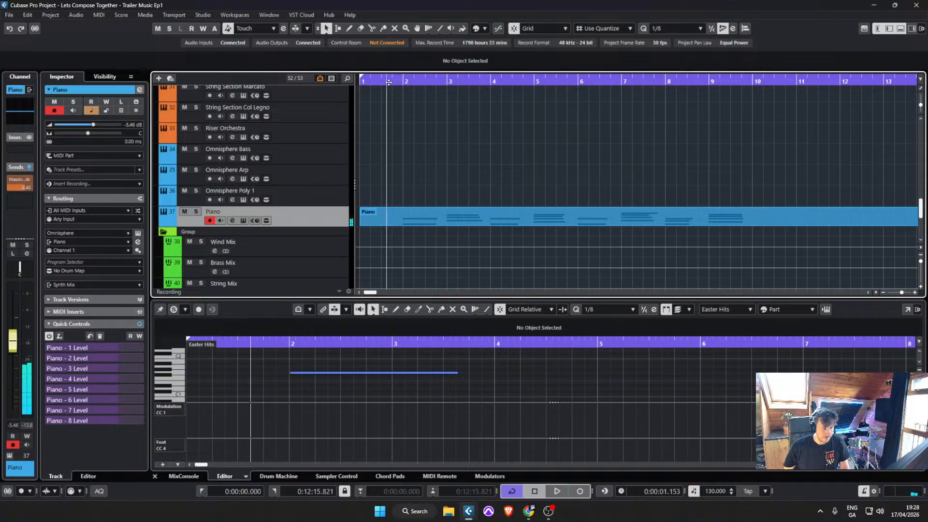
key(space)
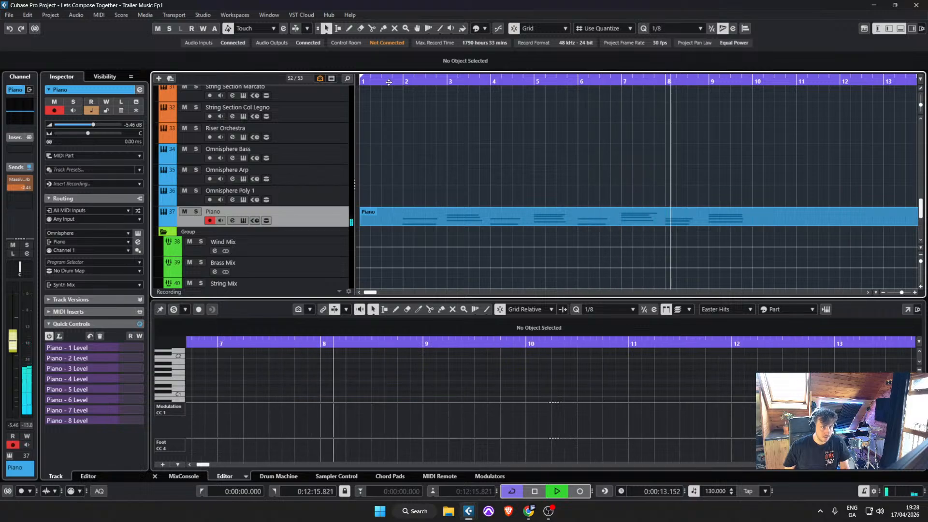
key(space)
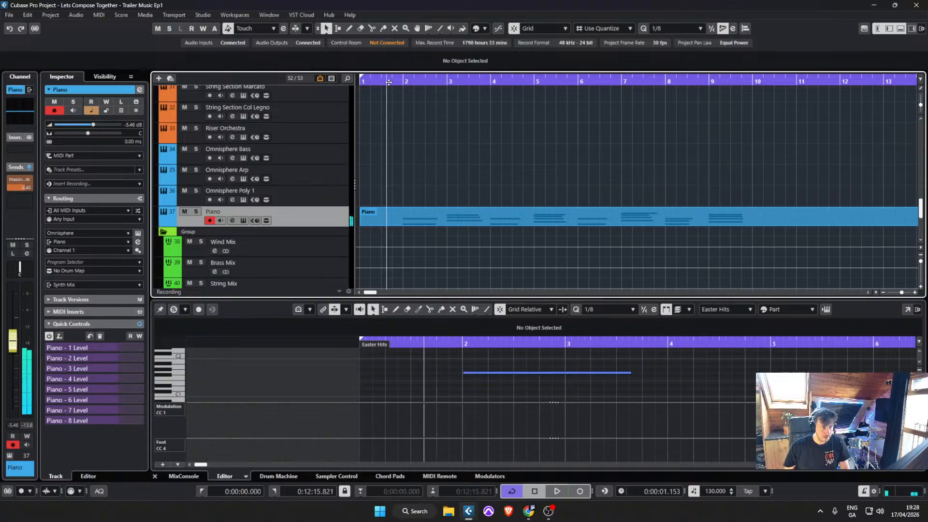
Step: Duplicate the Piano track, name the copy Piano 2 and delete the MIDI part copied onto it
right_click(309, 224)
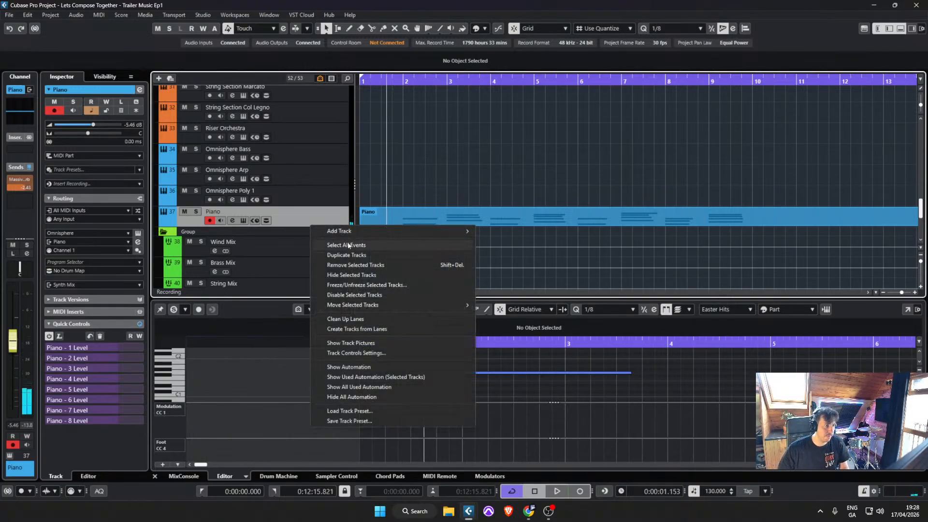
click(348, 255)
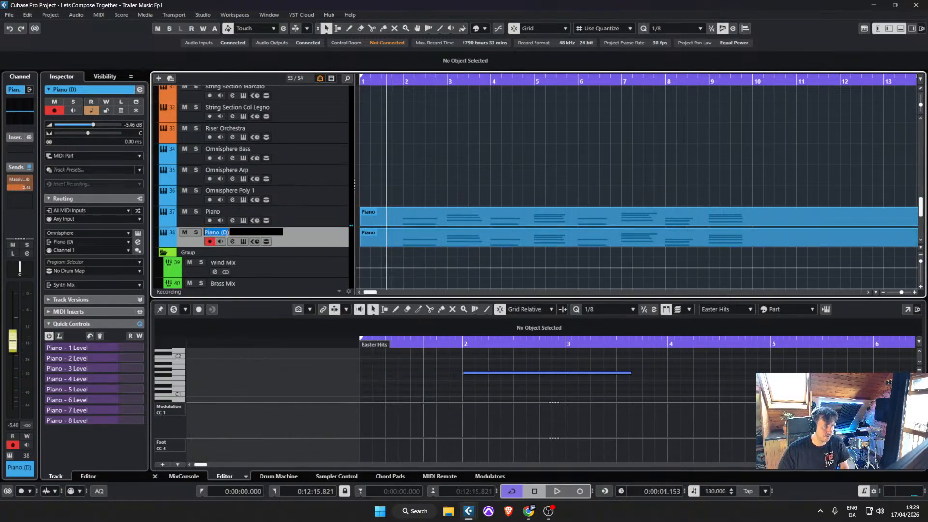
text(2)
key(Return)
click(440, 234)
key(Delete)
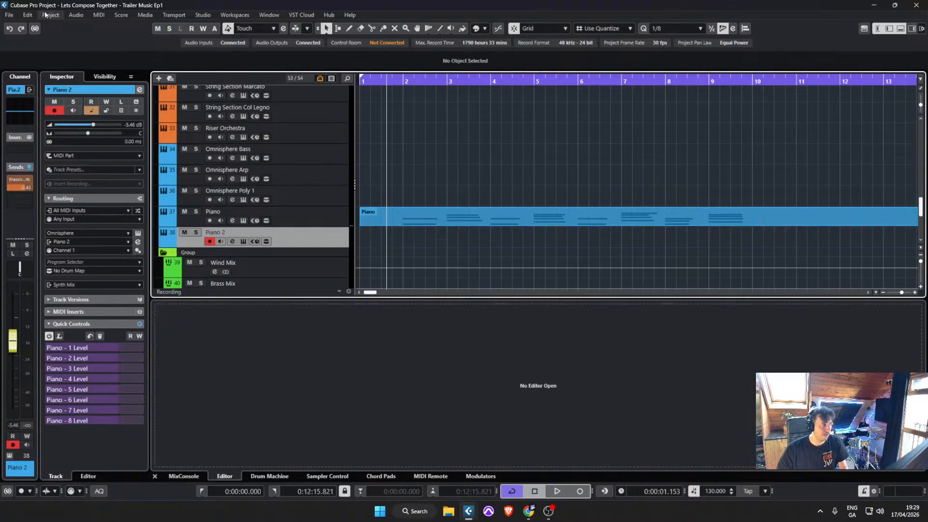
Step: Save the project and record a rising piano melody on Piano 2 from the start up to about bar 6
click(10, 15)
click(22, 80)
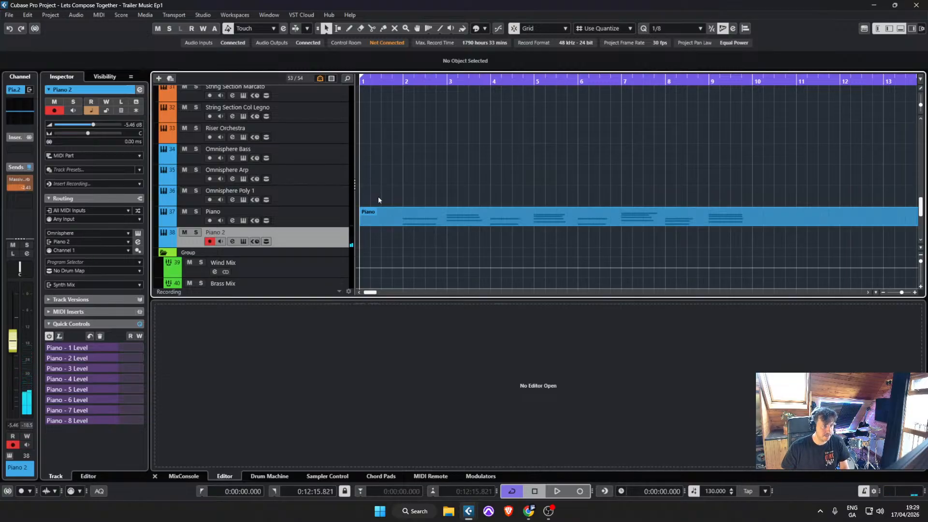
key(KP_Multiply)
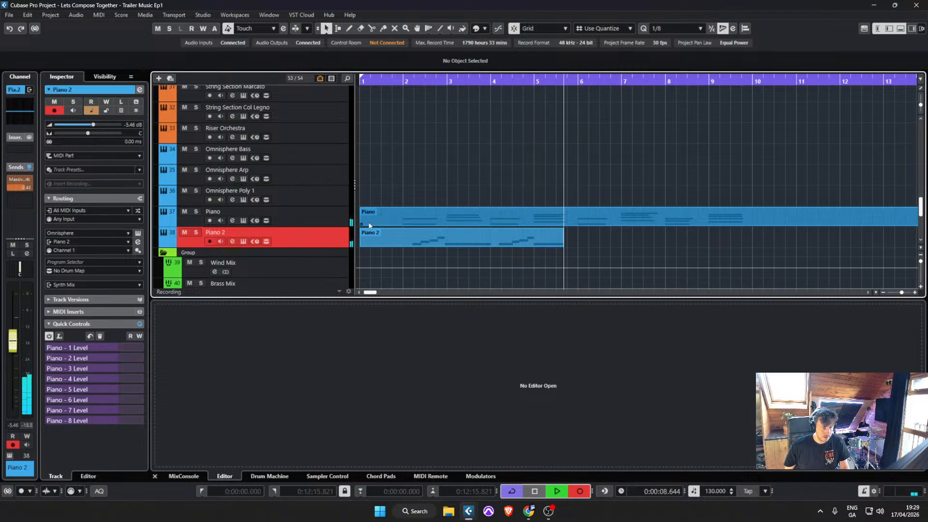
key(space)
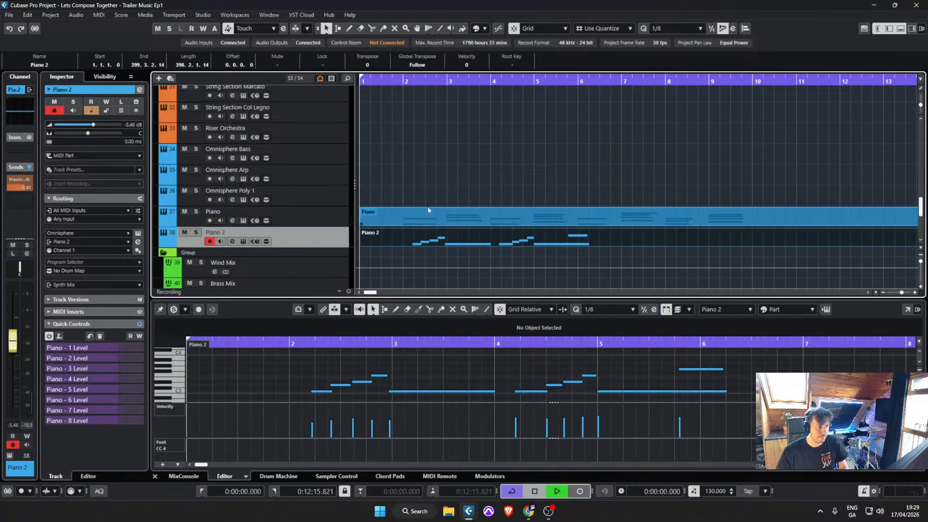
Step: Play back the new recording in an enlarged Key Editor and set the quantize preset to 1/8 Triplet
key(space)
drag(360, 299, 360, 201)
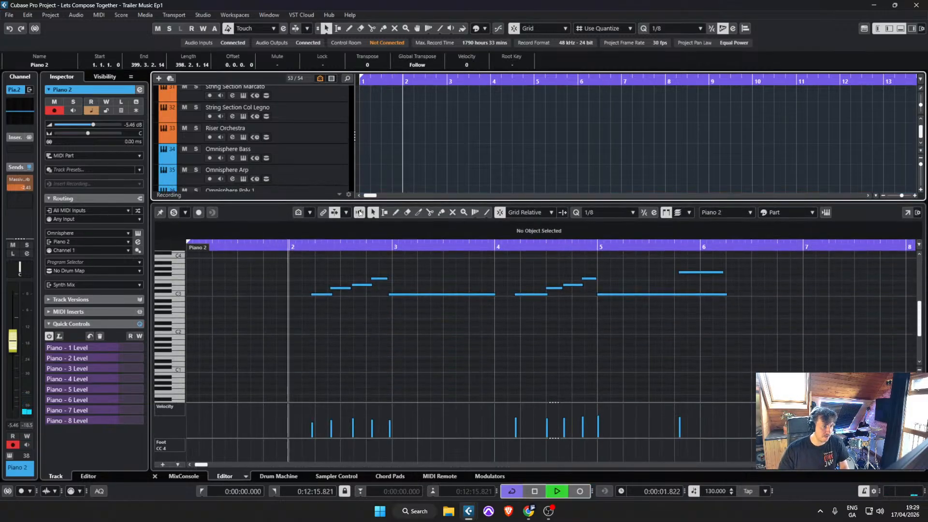
key(space)
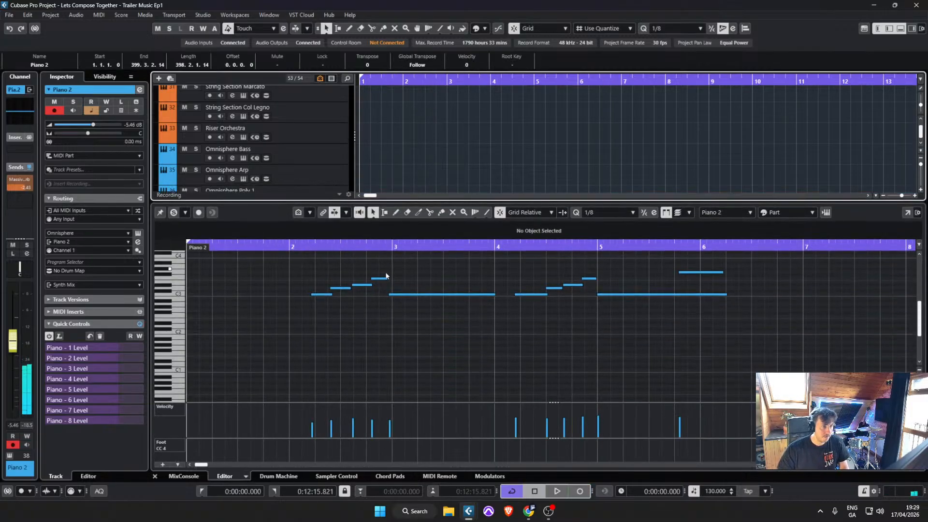
click(596, 212)
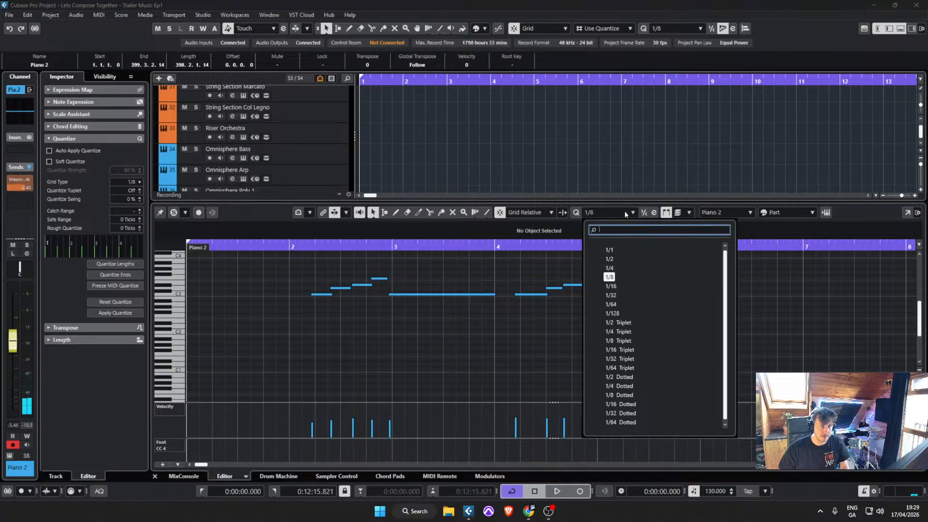
click(618, 340)
Step: Try quantizing all the Piano 2 notes to 1/8 triplets, listen to them and undo the quantize
drag(297, 339, 671, 266)
key(q)
key(space)
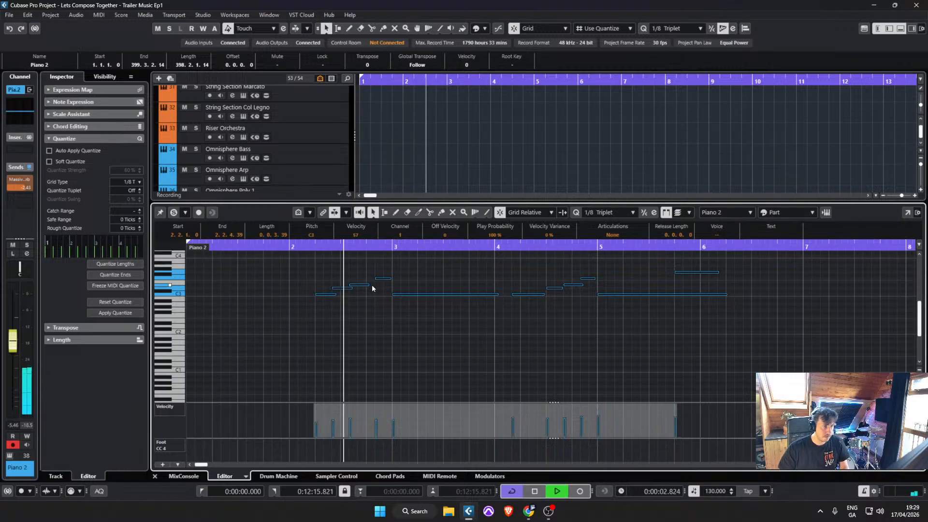
click(358, 295)
key(space)
key(ctrl+z)
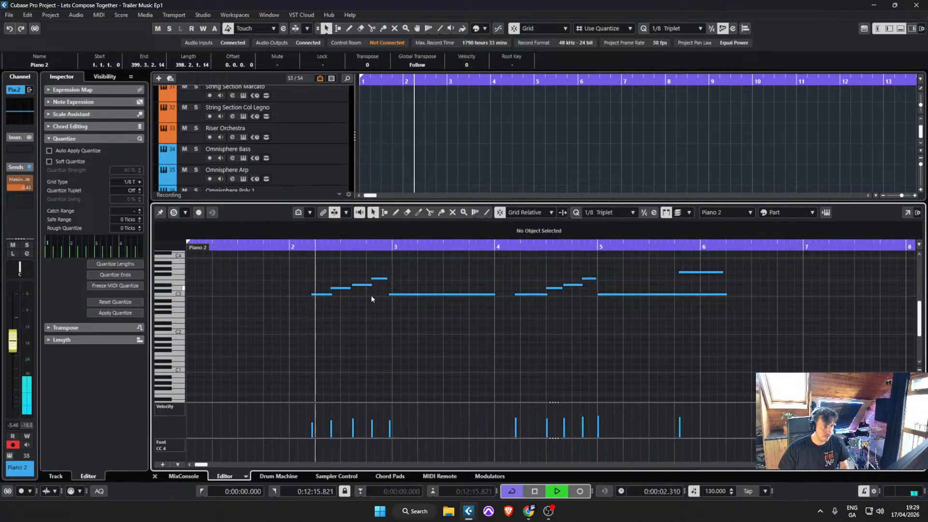
Step: Quantize the four rising notes in bar 2 to the triplet grid and nudge the middle two one grid step later
key(space)
click(317, 295)
key(q)
click(354, 297)
click(363, 285)
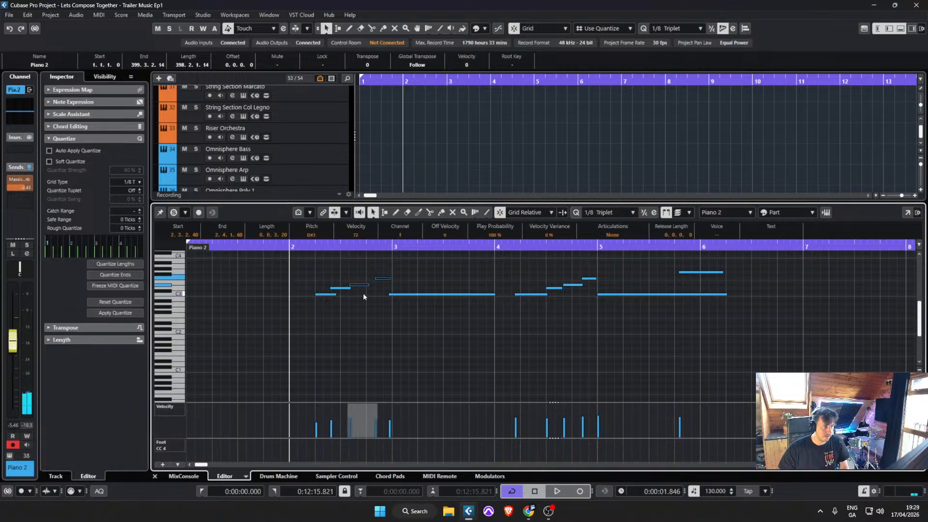
key(q)
key(ctrl+Right)
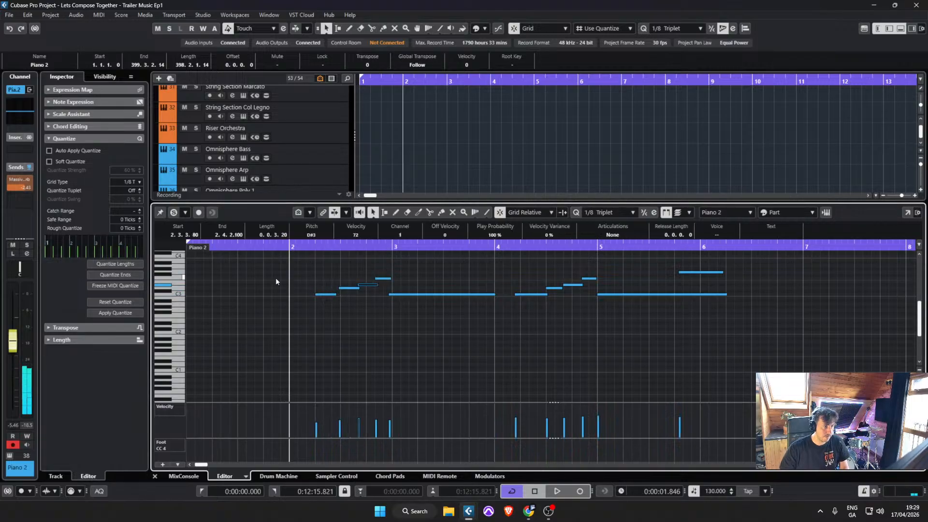
Step: Quantize the long C3 note at bar 3 to the triplet grid and play back the corrected phrase from bar 2
key(space)
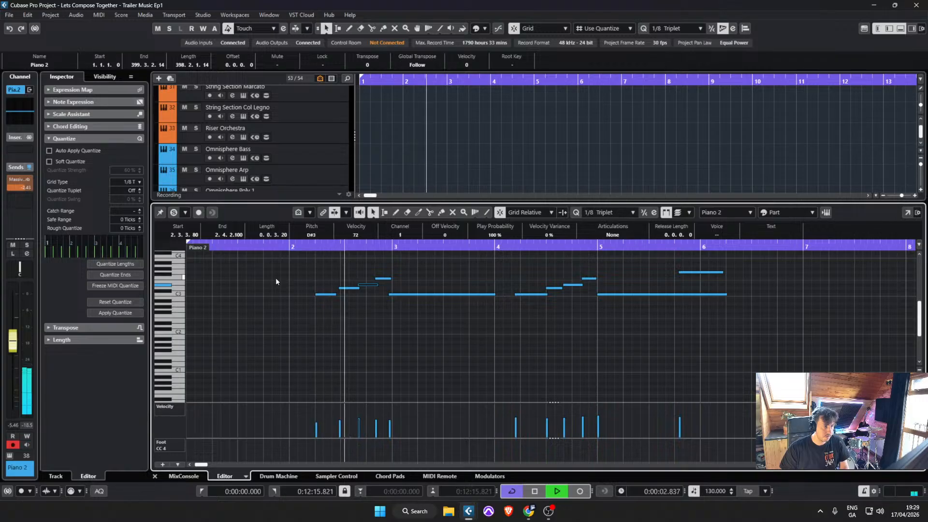
key(space)
key(Right)
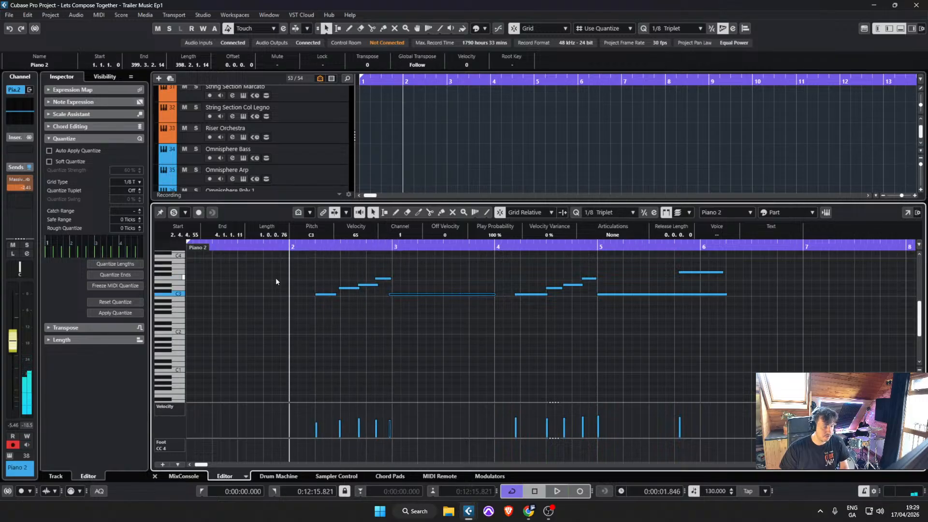
key(q)
click(275, 277)
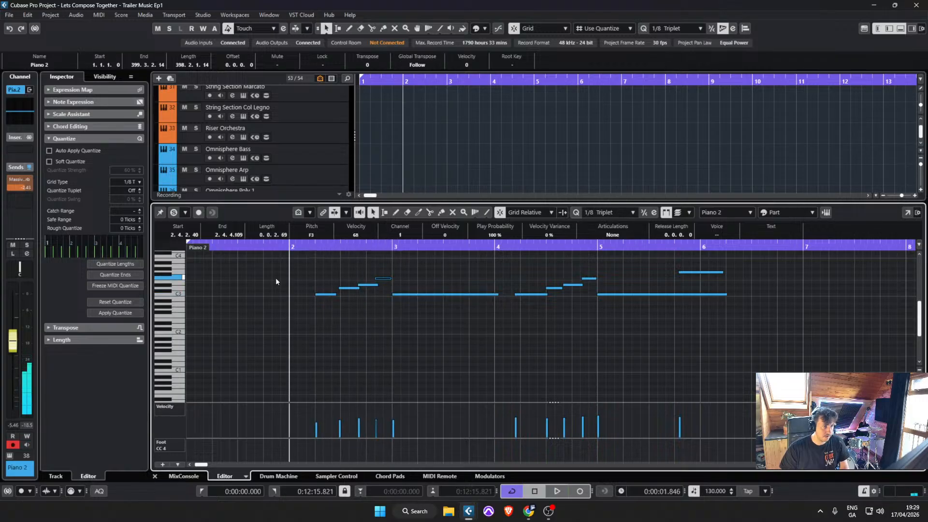
key(space)
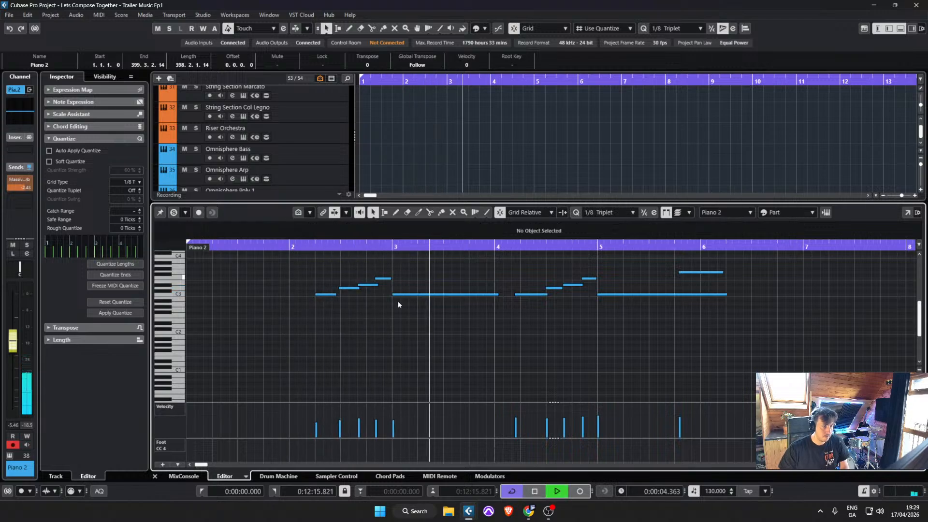
key(space)
Step: Replace the four rising notes in bar 4 with a copy of the bar 2 phrase and play back the result
drag(518, 329, 588, 274)
key(Delete)
drag(320, 332, 393, 272)
drag(333, 294, 535, 296)
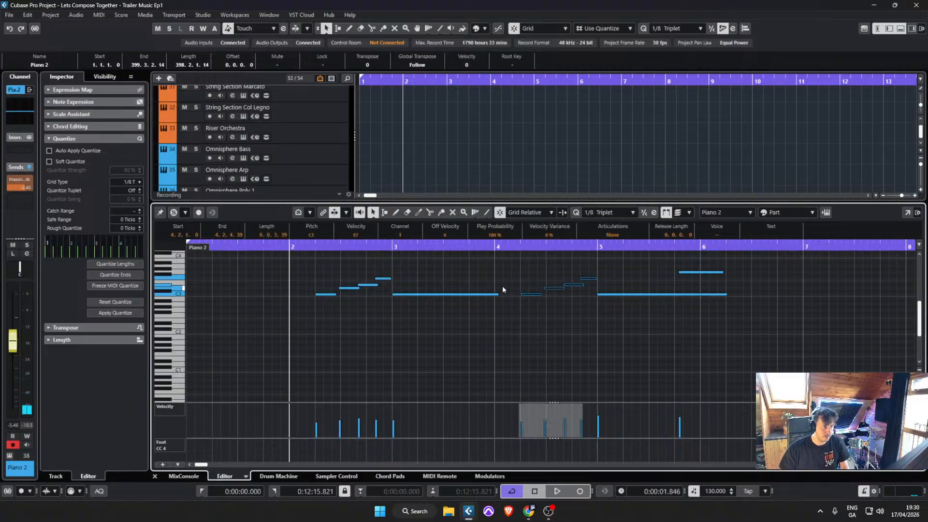
key(space)
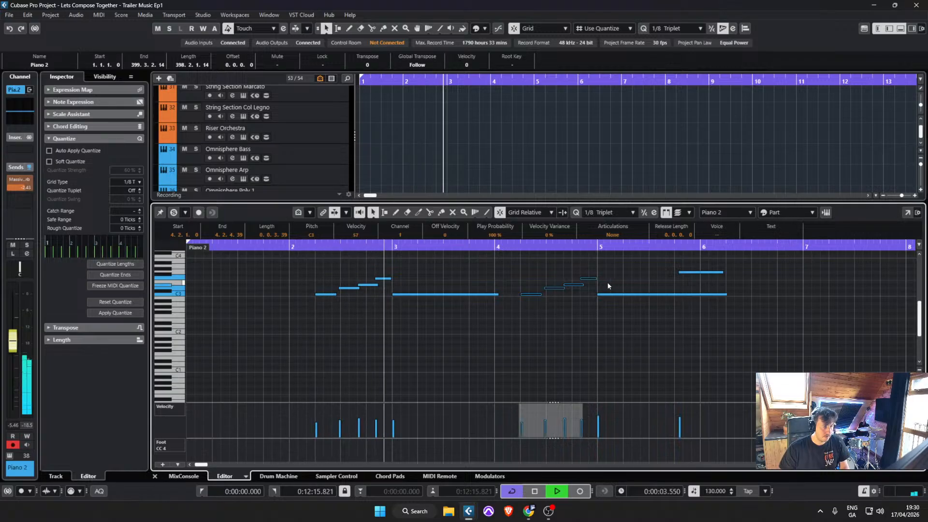
click(505, 286)
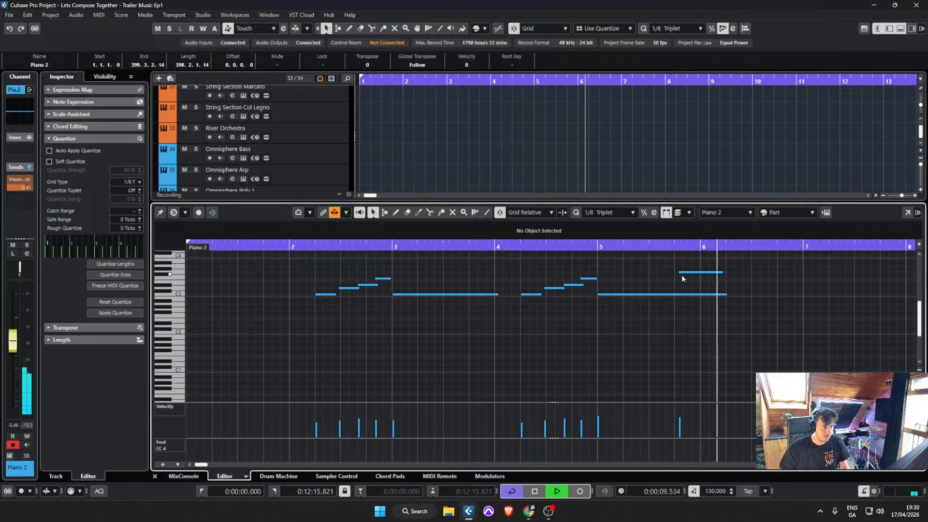
Step: Extend the start of the G3 note in bar 5 earlier and quantize it to the triplet grid
key(space)
drag(679, 273, 670, 273)
key(q)
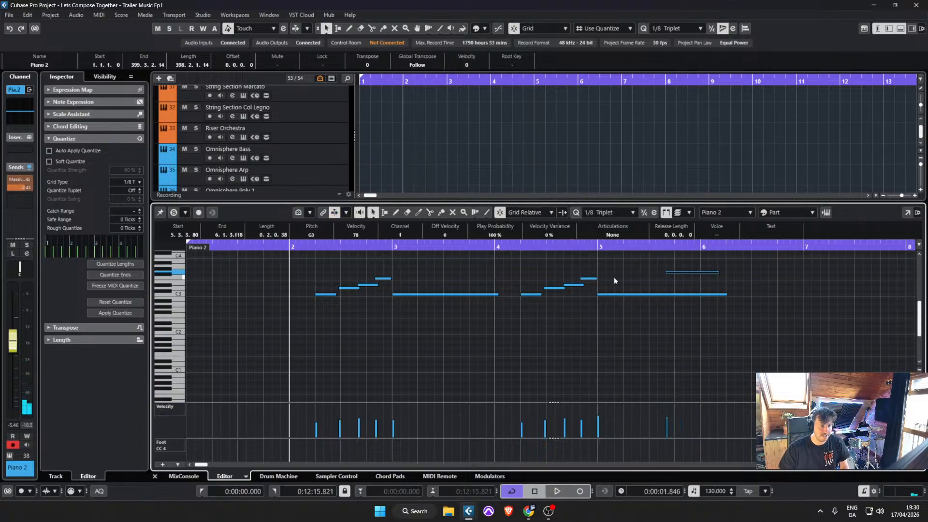
Step: Copy all the Piano 2 notes four bars later, then shorten bar 5's long C3 and extend its G3 note to one bar
drag(793, 377, 340, 294)
drag(767, 333, 318, 265)
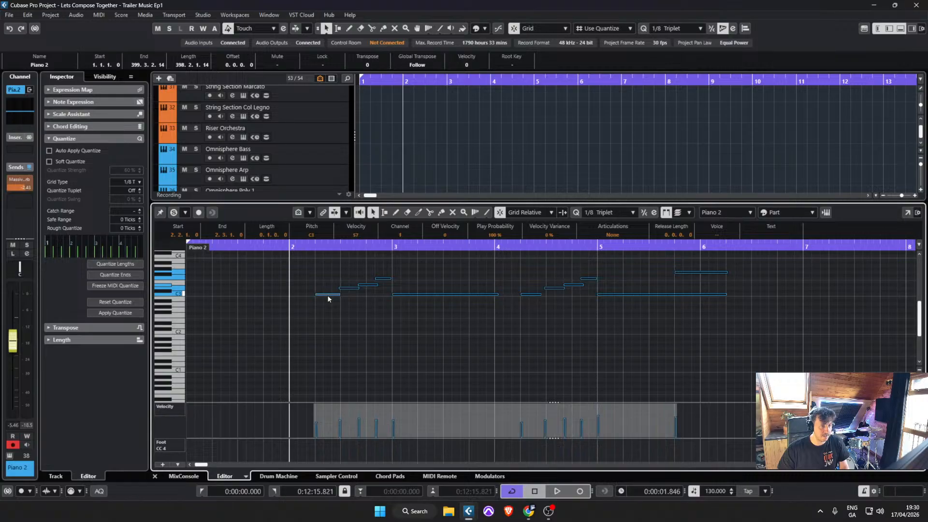
drag(328, 298, 664, 294)
click(676, 305)
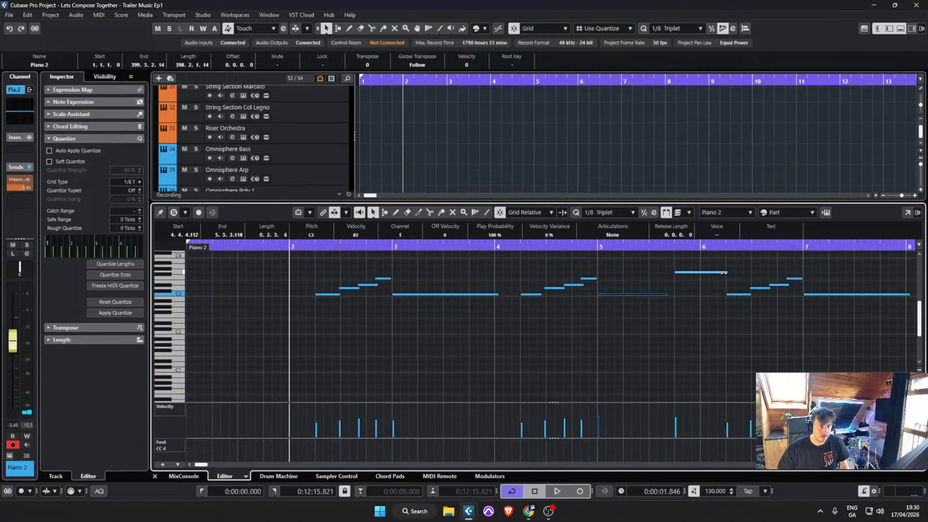
drag(723, 272, 774, 272)
Step: Play back both piano parts together from bar 2 and select the Omnisphere Bass track during playback
click(449, 169)
scroll(416, 168, down, 3)
scroll(421, 155, up, 1)
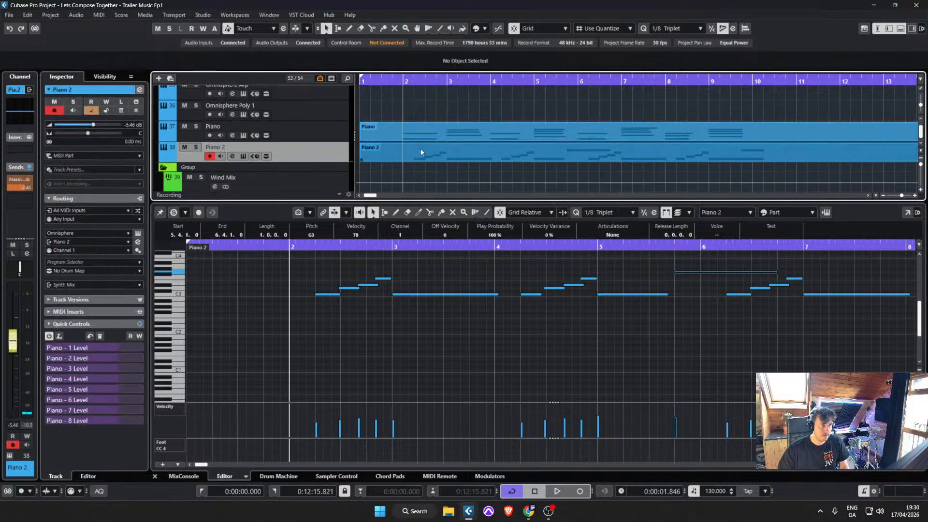
key(space)
scroll(444, 112, up, 1)
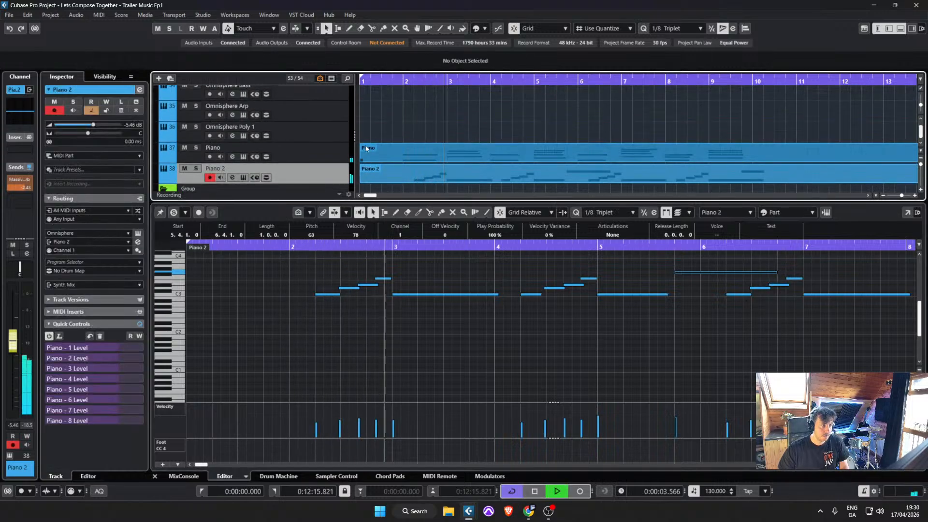
scroll(366, 147, up, 1)
click(338, 115)
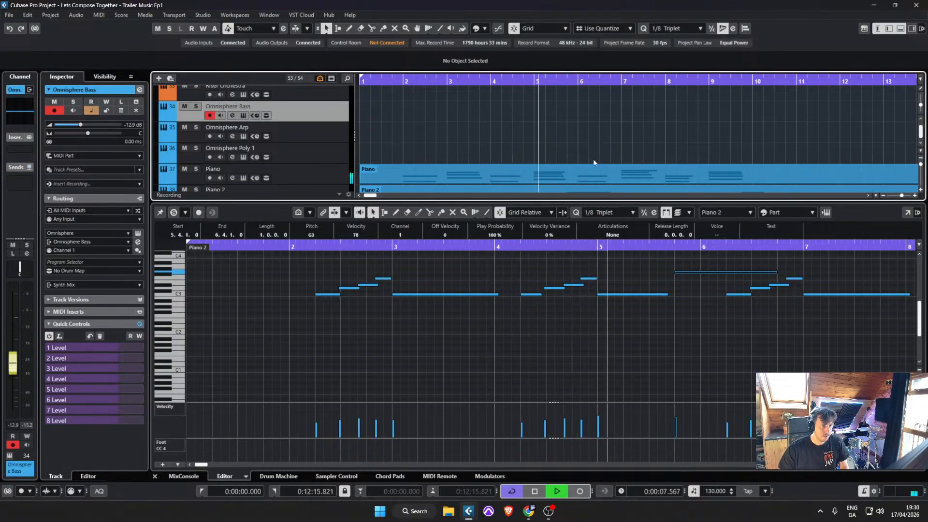
key(space)
Step: Extend the start of the G3 note in bar 5 back to 5.3.1.0 and play from the middle of bar 4
click(673, 277)
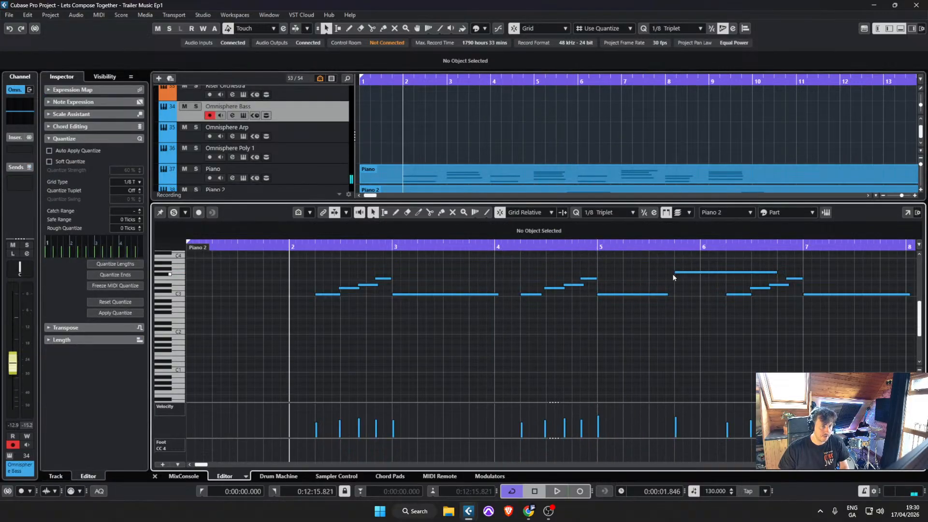
drag(681, 276, 653, 276)
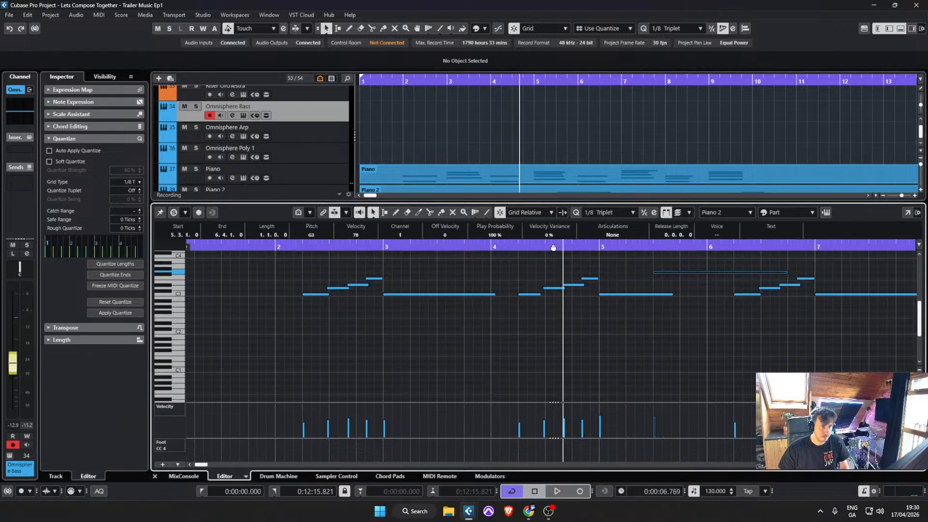
click(555, 247)
key(space)
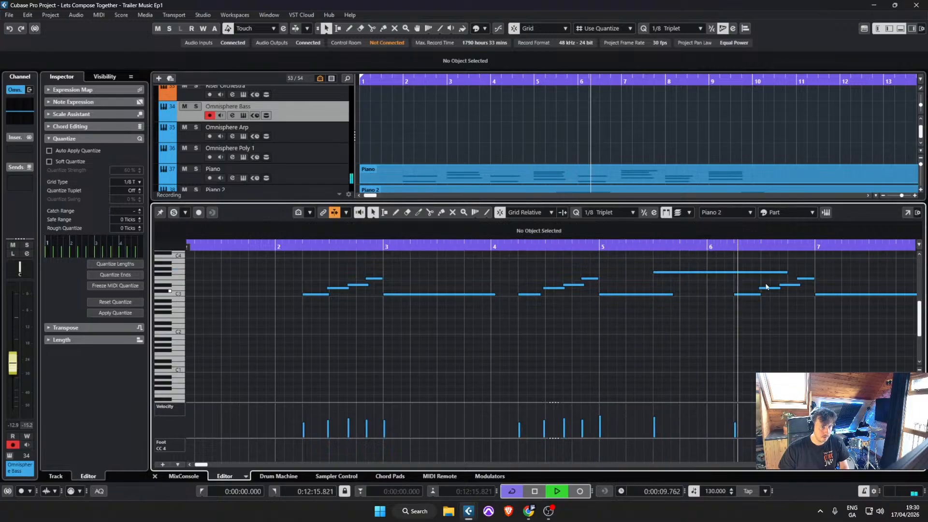
Step: Shorten the G3 note so it ends just before bar 6 and listen to the following bars
click(722, 301)
drag(786, 273, 701, 272)
key(g)
key(g)
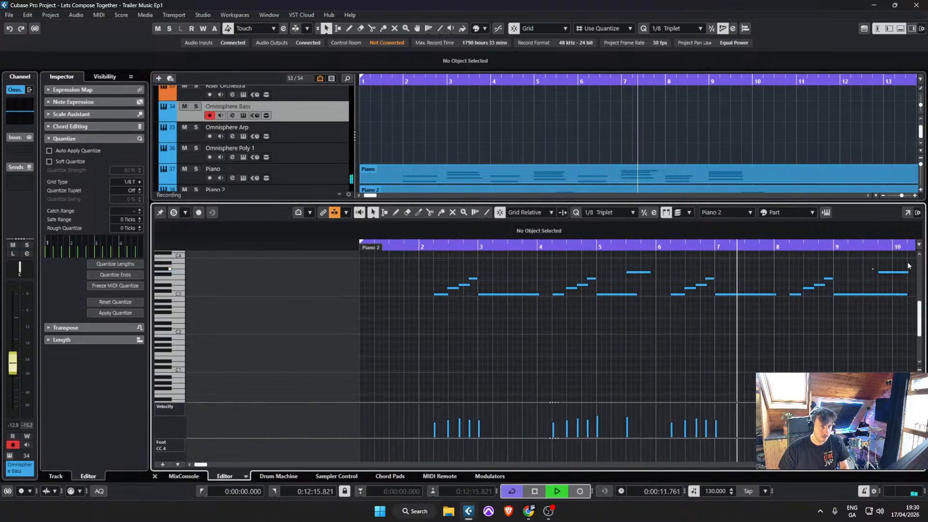
key(space)
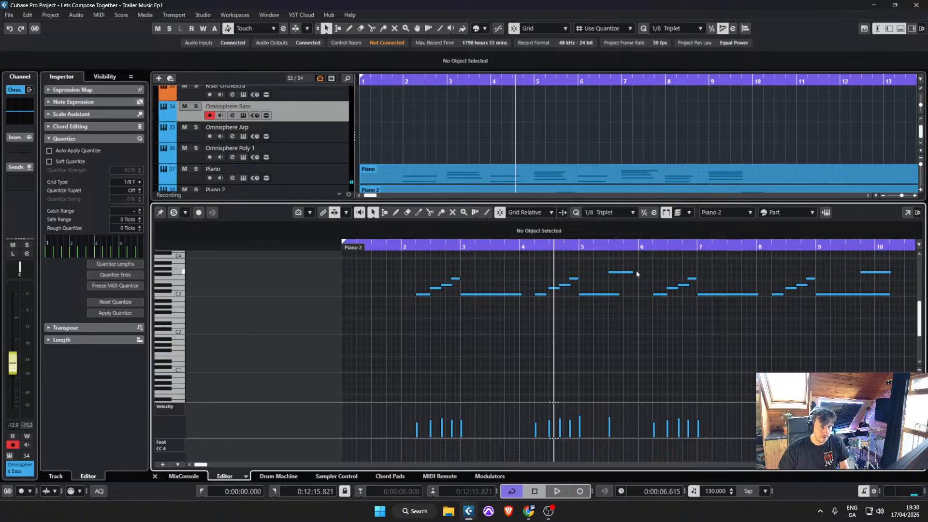
Step: Add an A#3 note to the Piano 2 part from 7.3.1.0 to 7.4.3.80 and play back from the middle of bar 6
drag(727, 262, 751, 262)
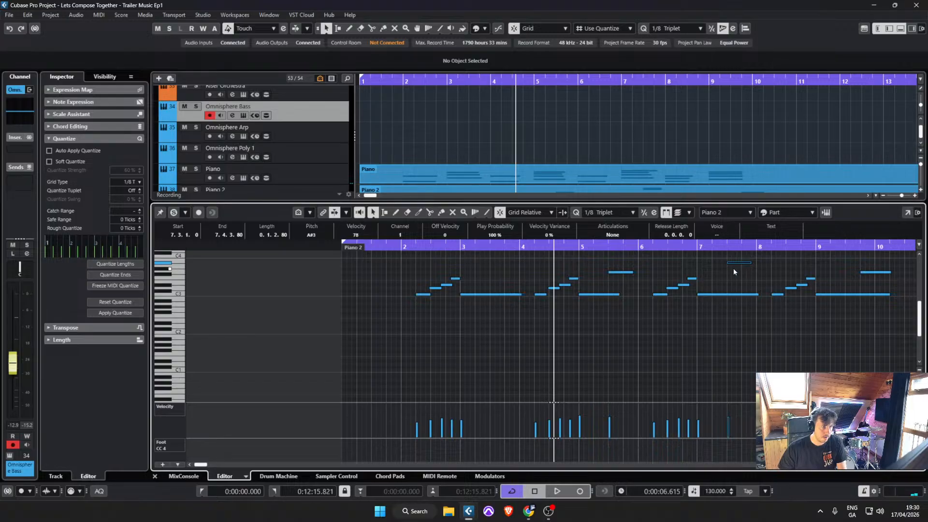
click(666, 249)
key(space)
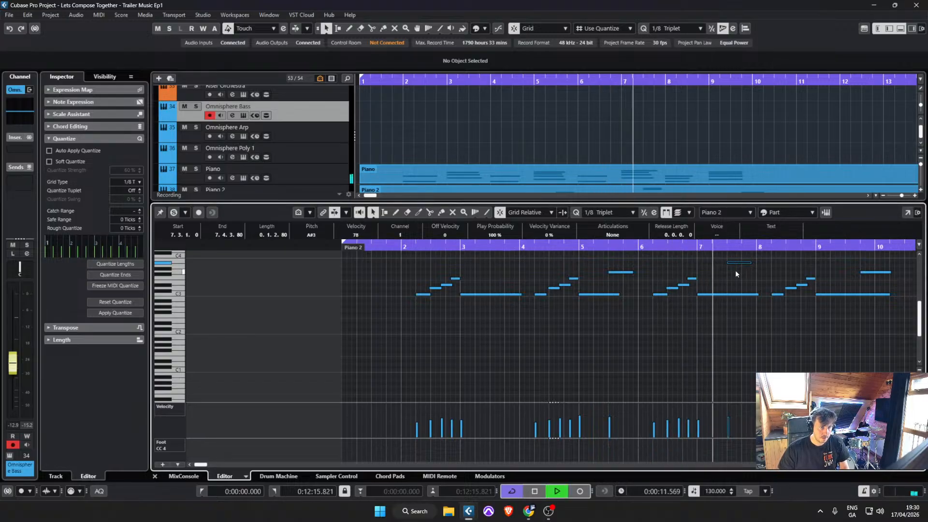
scroll(806, 276, up, 2)
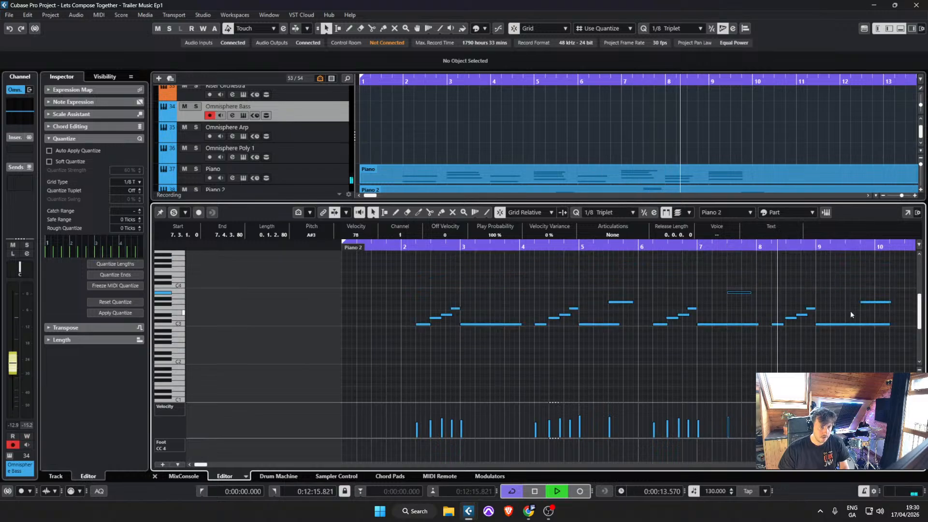
scroll(850, 311, up, 2)
click(831, 340)
key(space)
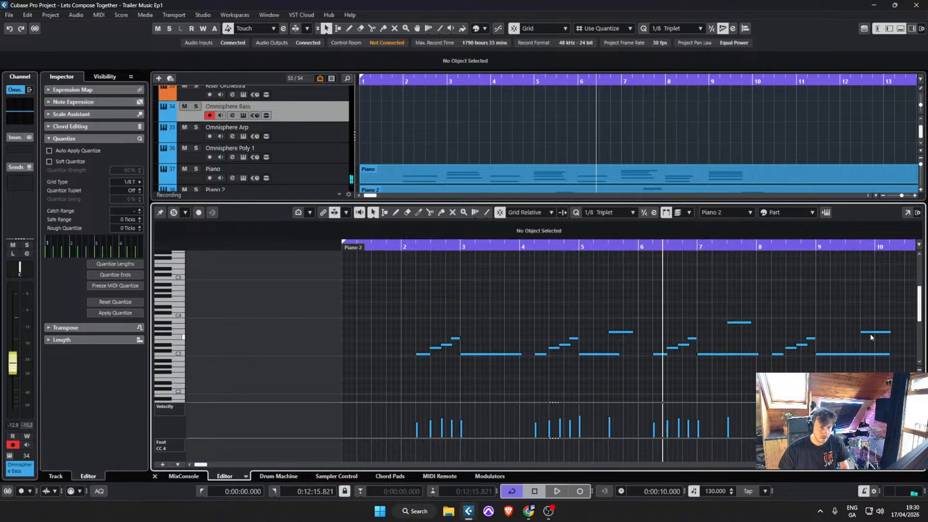
Step: Replace the upper note in bar 9 with a C4 note running from 9.3.1.0 to 9.4.3.80
click(869, 333)
key(Delete)
double_click(847, 315)
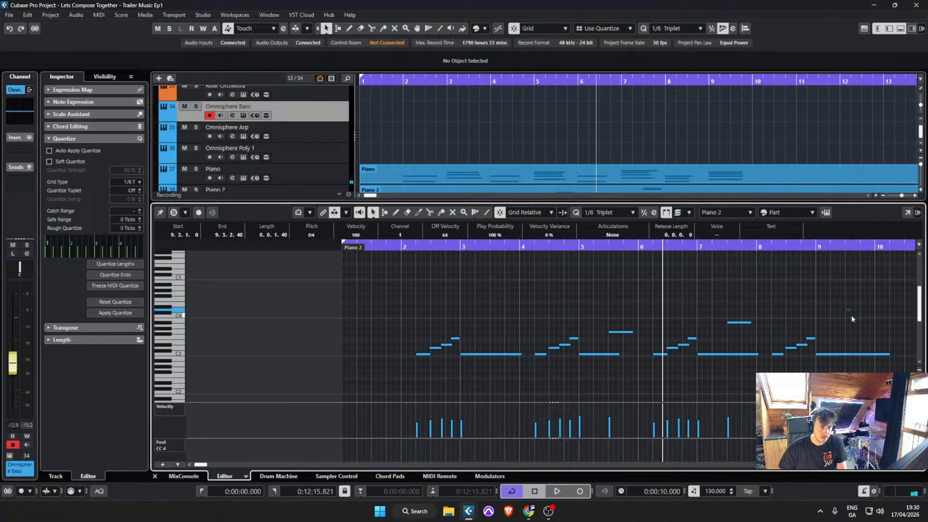
key(Down)
key(Down)
drag(850, 317, 868, 320)
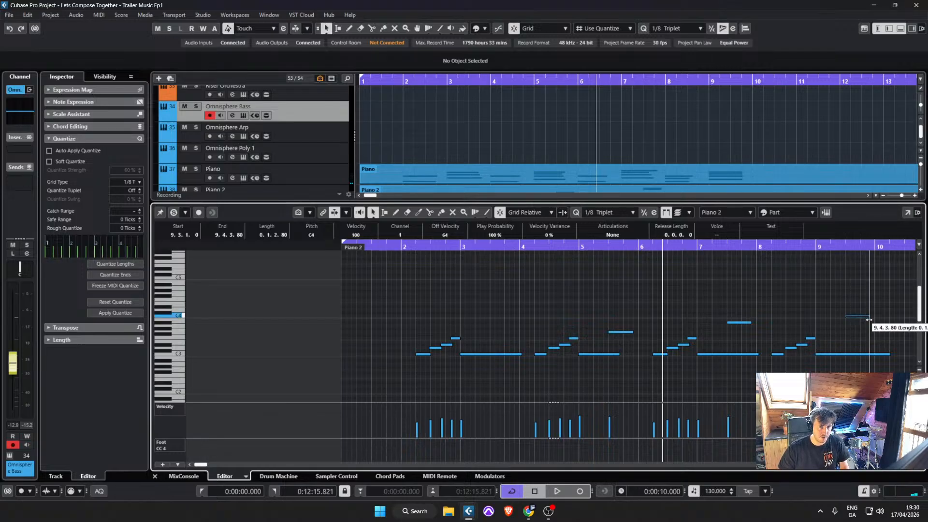
click(499, 318)
Step: Save the project with the edited Piano 2 melody
click(514, 145)
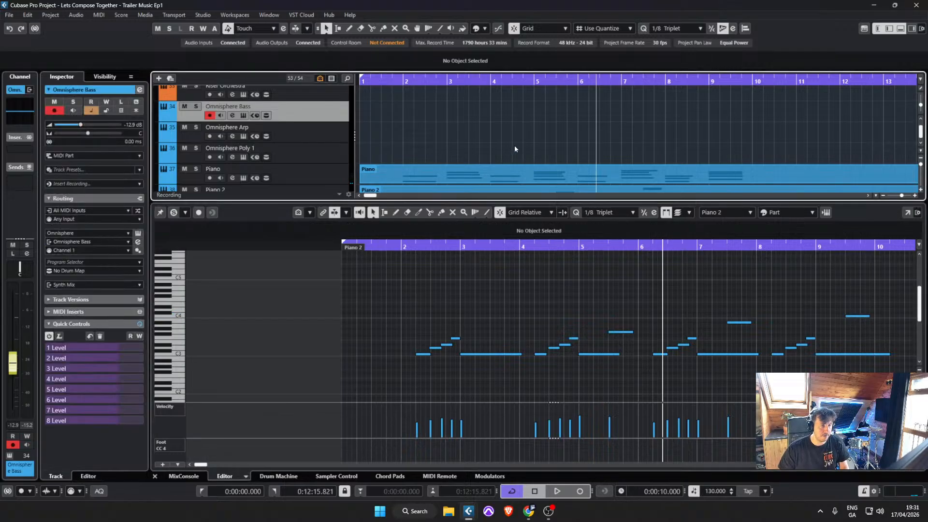
scroll(725, 138, down, 1)
scroll(628, 150, right, 1)
drag(542, 153, 462, 161)
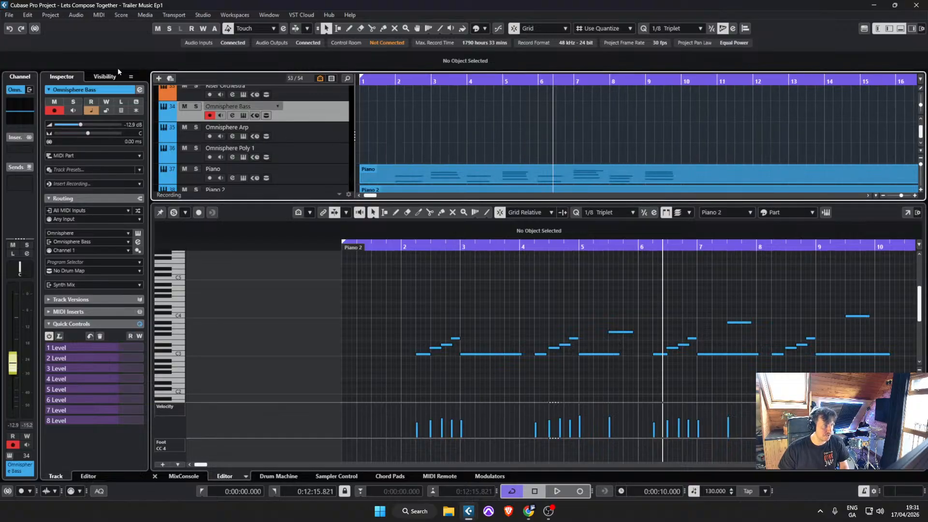
click(9, 15)
click(43, 79)
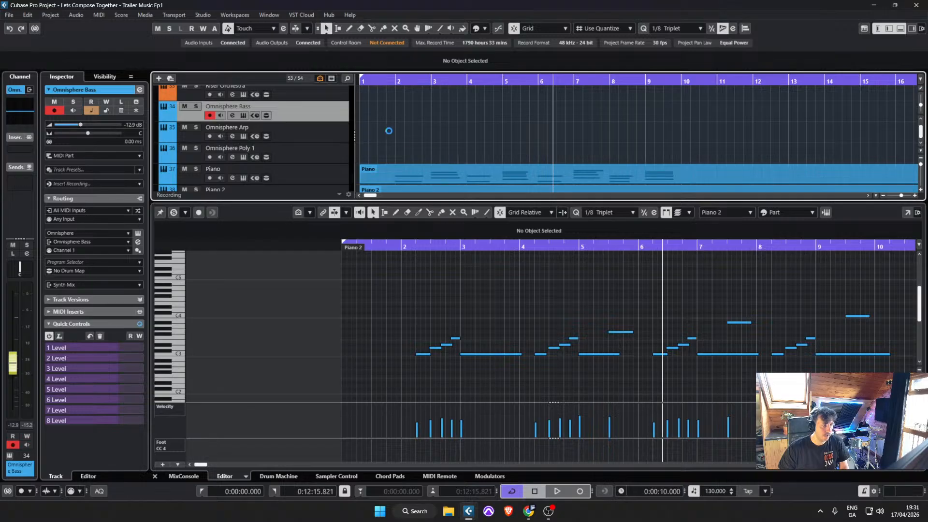
scroll(396, 141, up, 6)
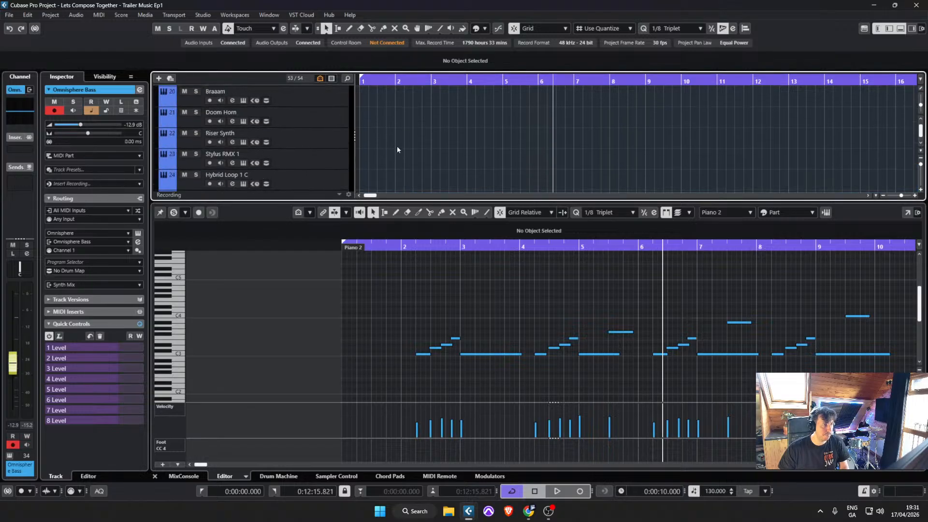
scroll(397, 153, down, 3)
click(7, 15)
click(33, 78)
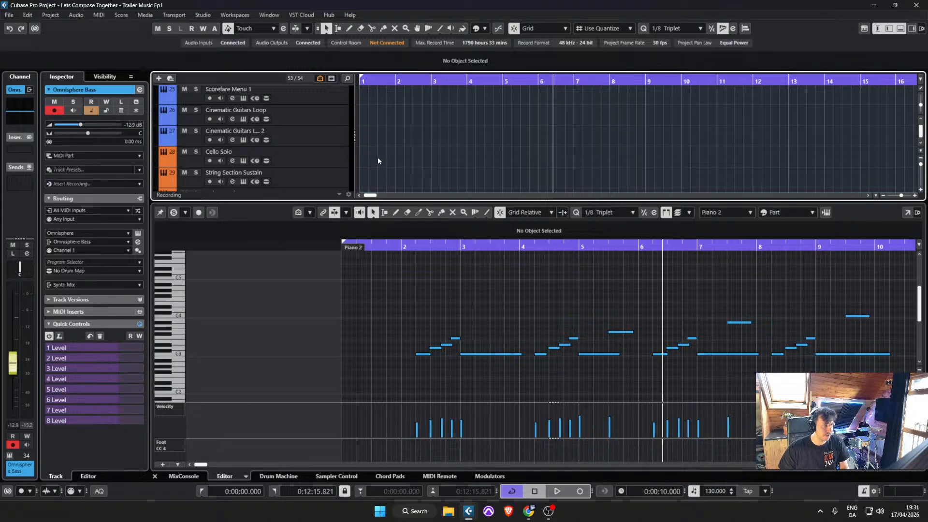
Step: Select the String Section Sustain track and save the project again
scroll(382, 159, up, 12)
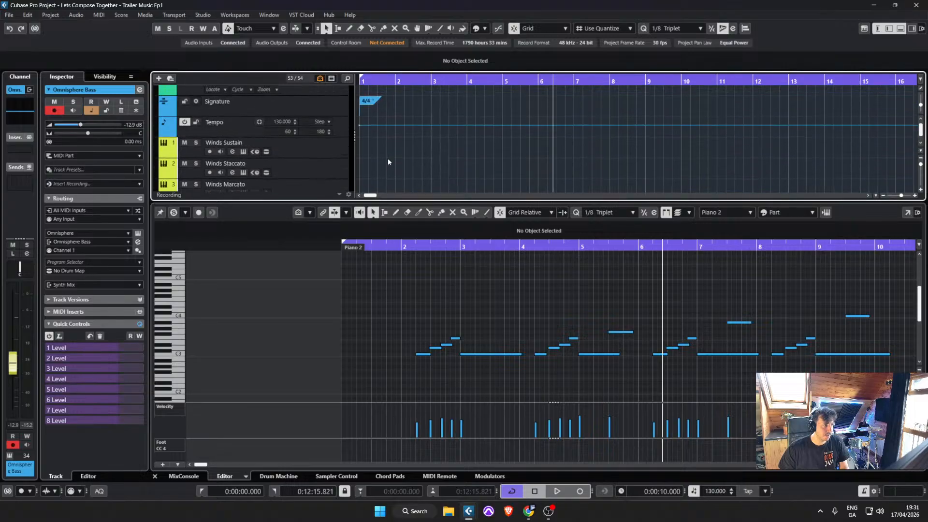
scroll(370, 152, down, 10)
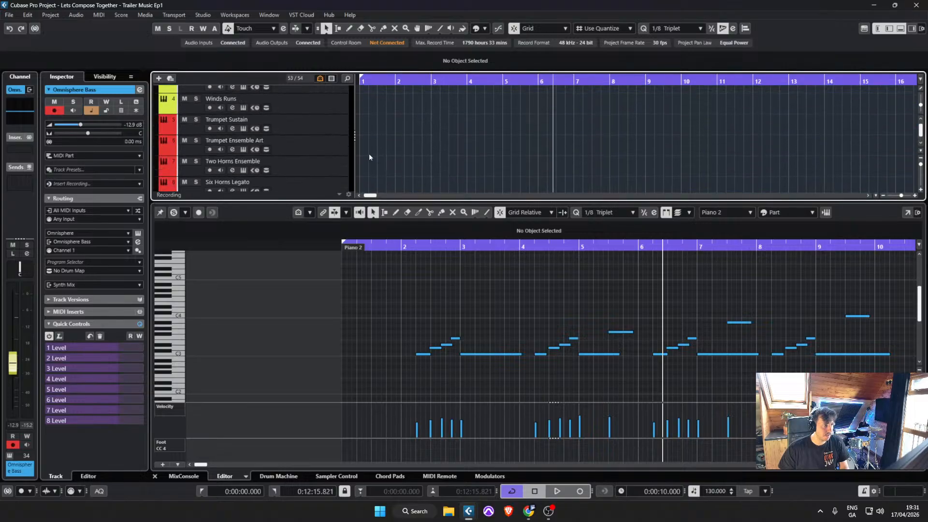
scroll(339, 140, down, 6)
click(334, 136)
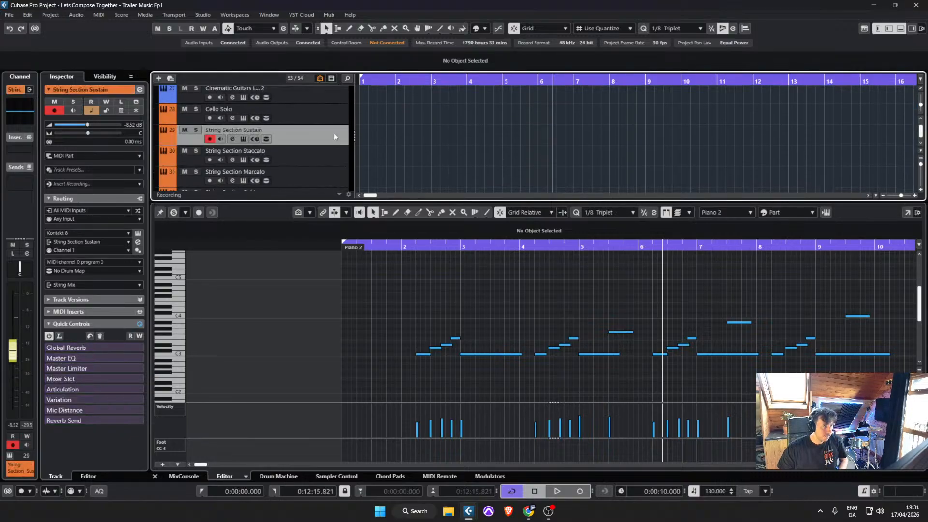
click(9, 15)
click(29, 78)
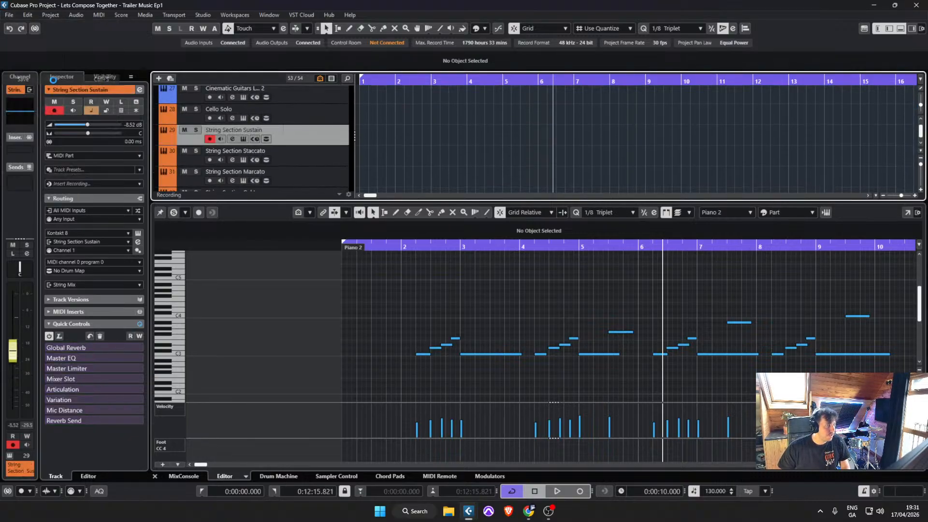
Step: Duplicate the String Section Sustain track and name the copy String Section Con Sord
right_click(310, 134)
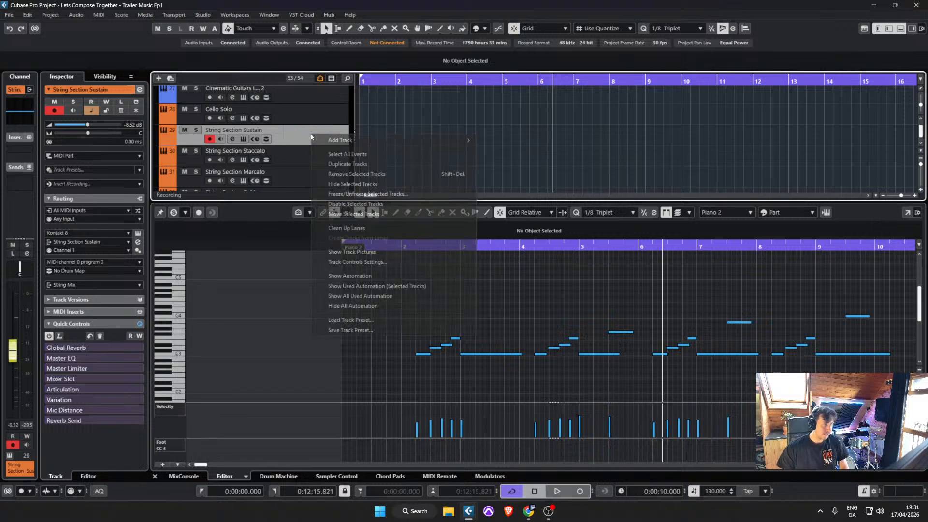
click(341, 164)
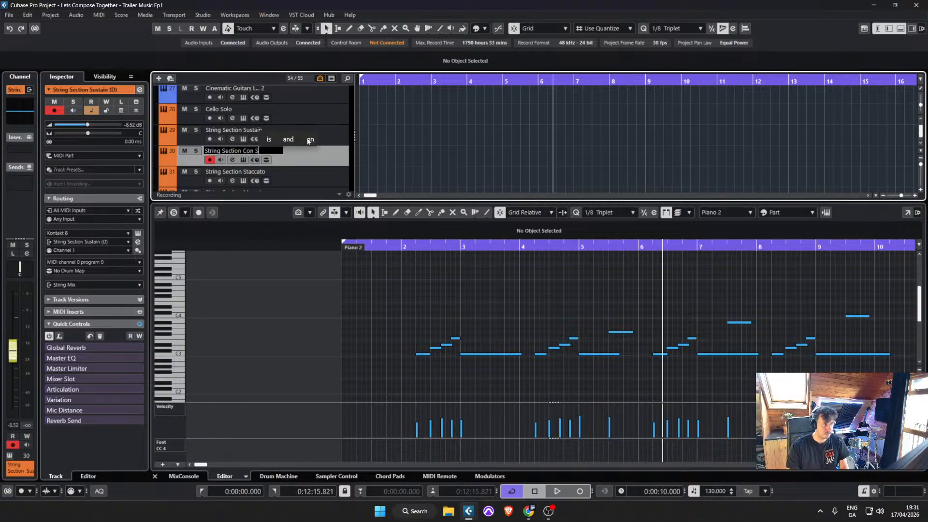
text(ord)
key(Return)
Step: Set the Symphobia strings on the String Section Con Sord track to the Con Sordino sustain articulation and adjust the reverb send
click(139, 243)
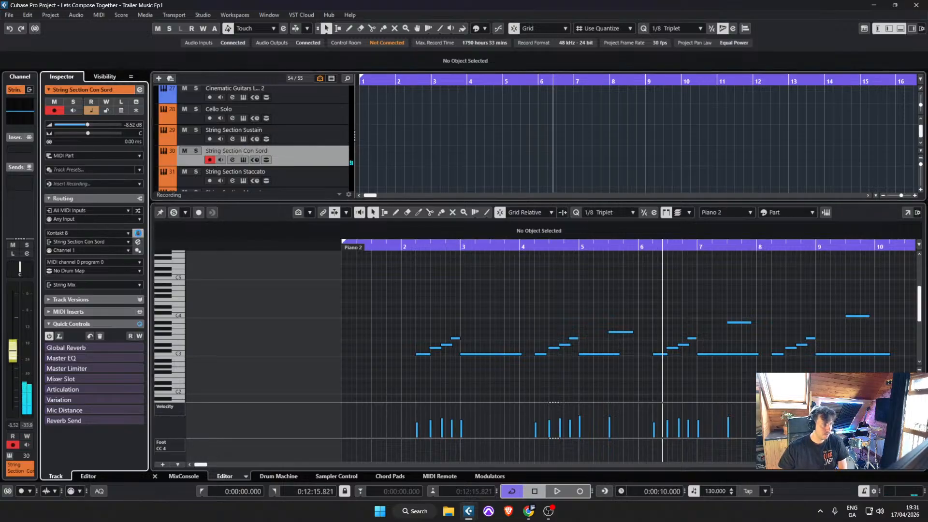
click(748, 273)
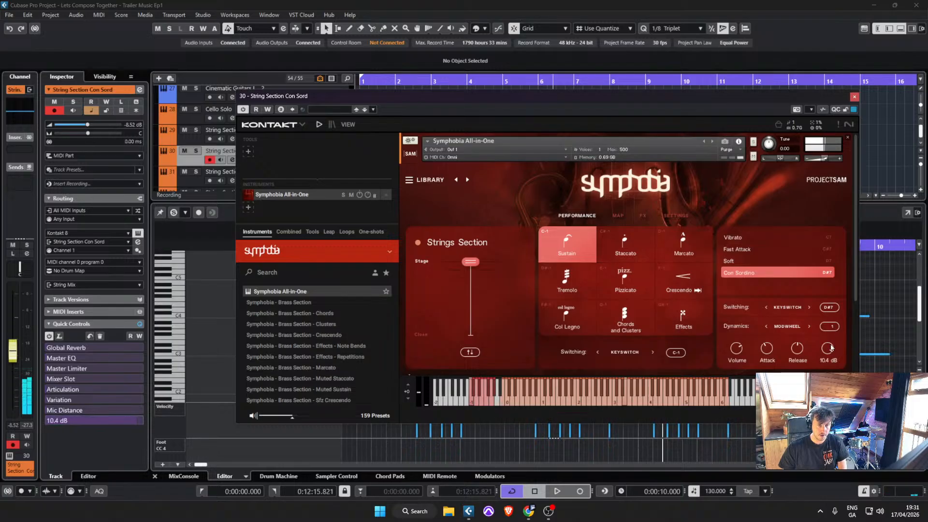
click(855, 97)
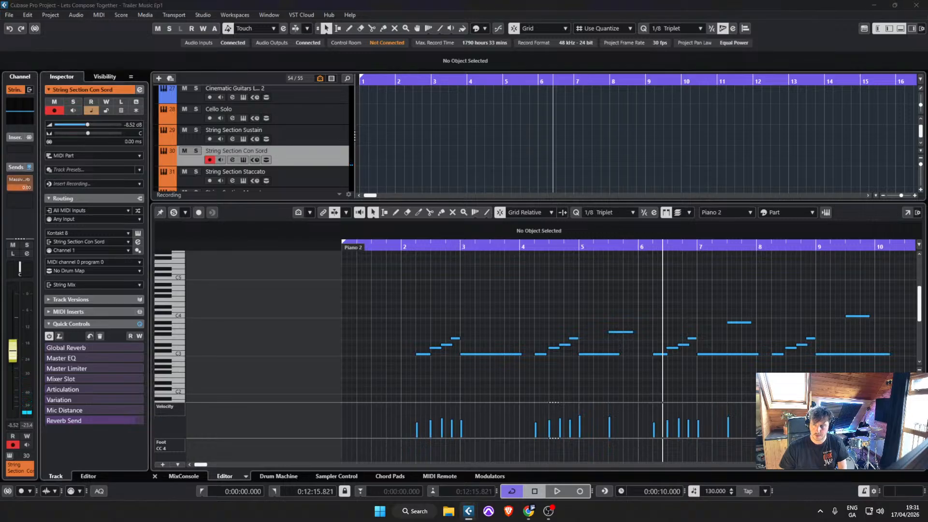
Step: Switch the Con Sord channel's Massive Verb send to pre-fader and lower its fader to -27.1 dB in the mixer
key(F3)
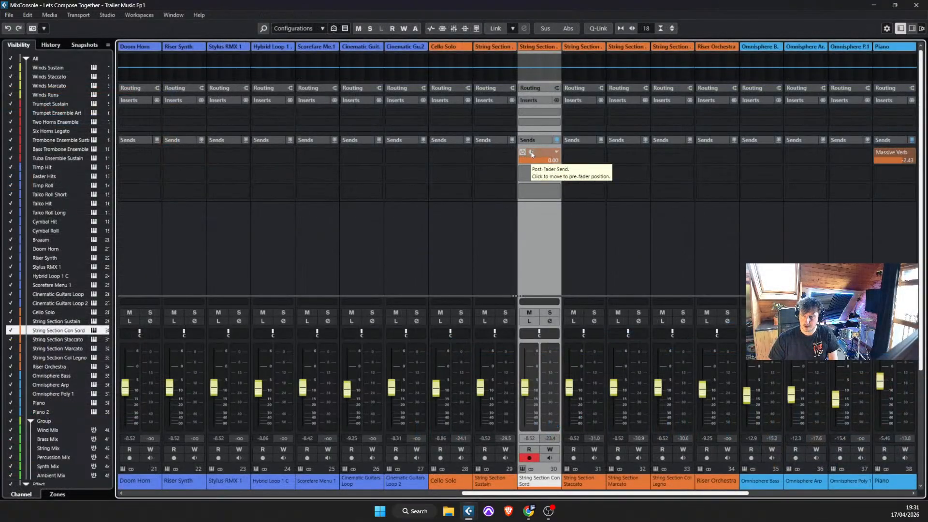
click(532, 153)
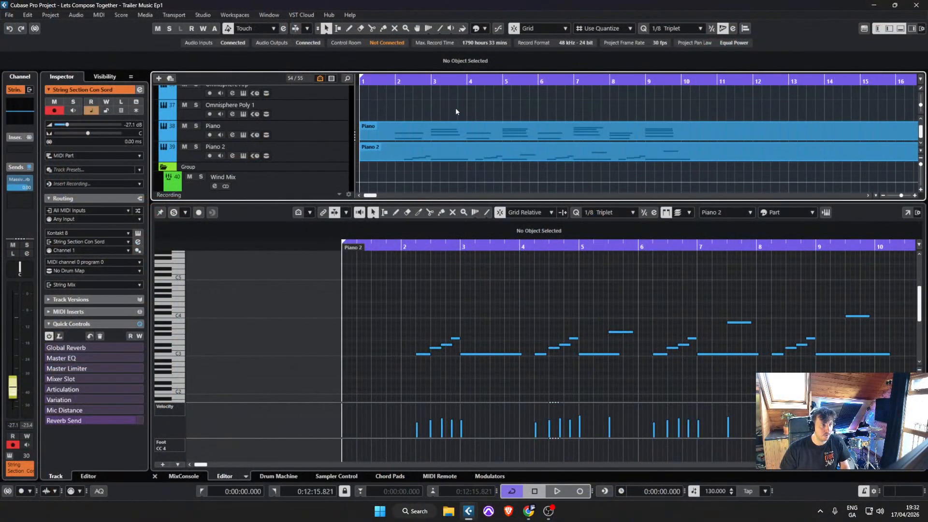
Step: Record a sustained C5 note on the String Section Con Sord track from the end of bar 1 to bar 9
scroll(455, 108, down, 1)
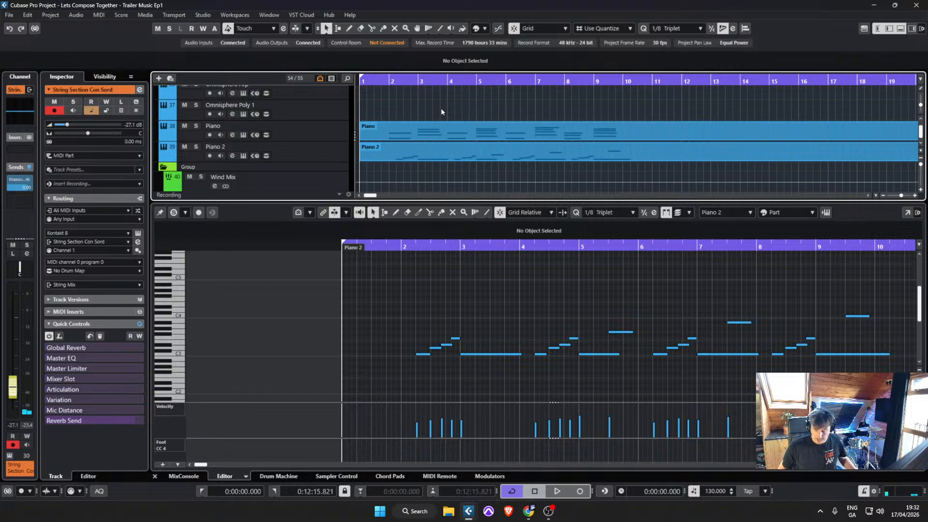
scroll(375, 112, up, 3)
key(space)
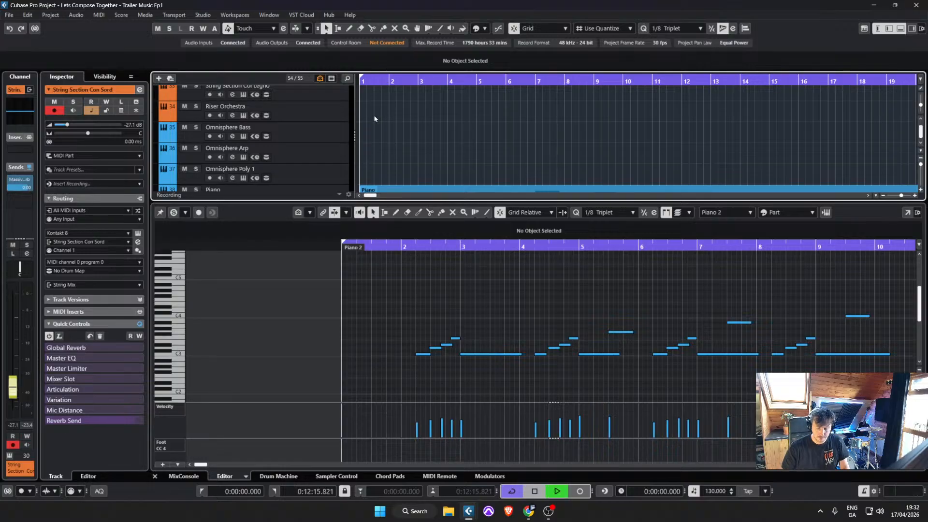
key(KP_Multiply)
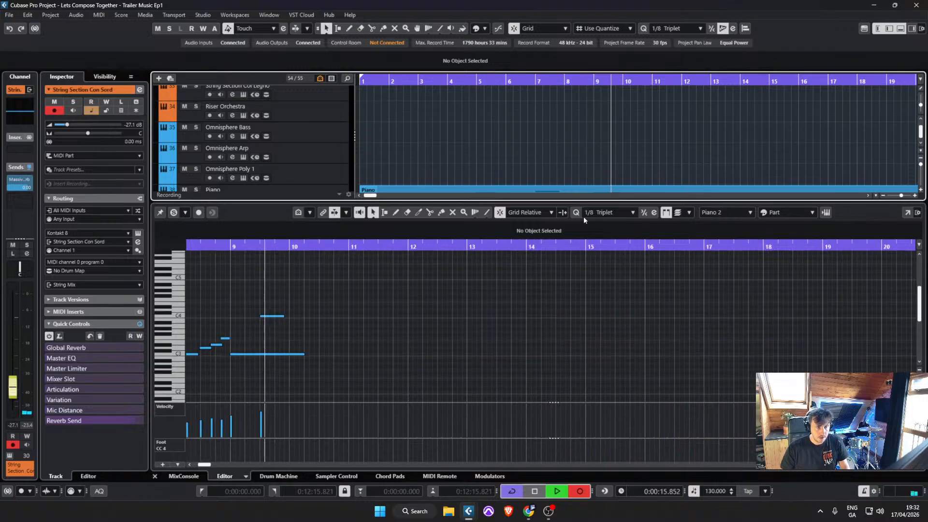
click(303, 334)
key(space)
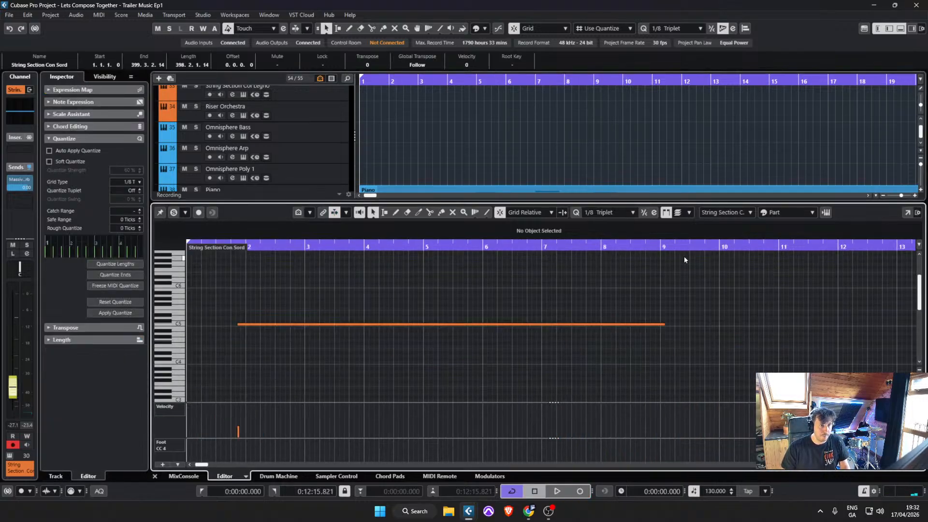
Step: Move the playhead to bar 10 and save the project with the recorded string part
click(719, 248)
scroll(683, 131, up, 10)
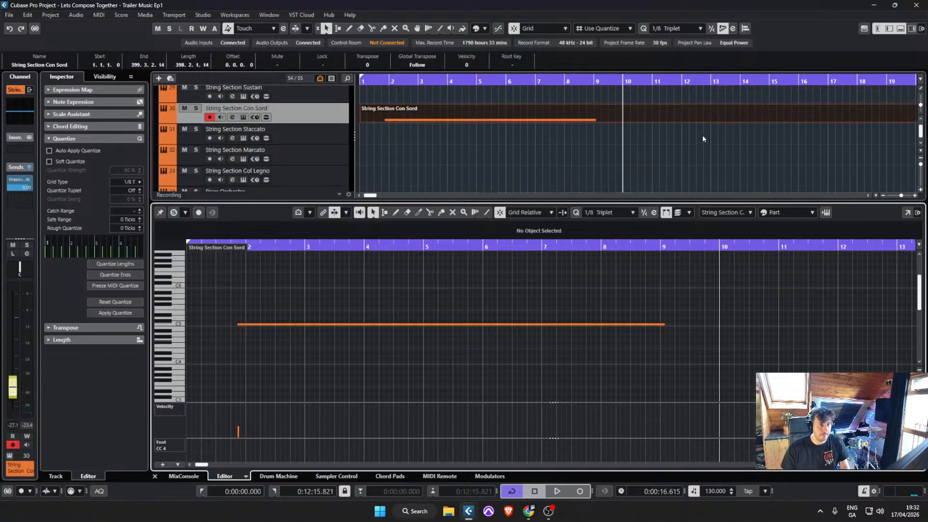
scroll(647, 157, up, 3)
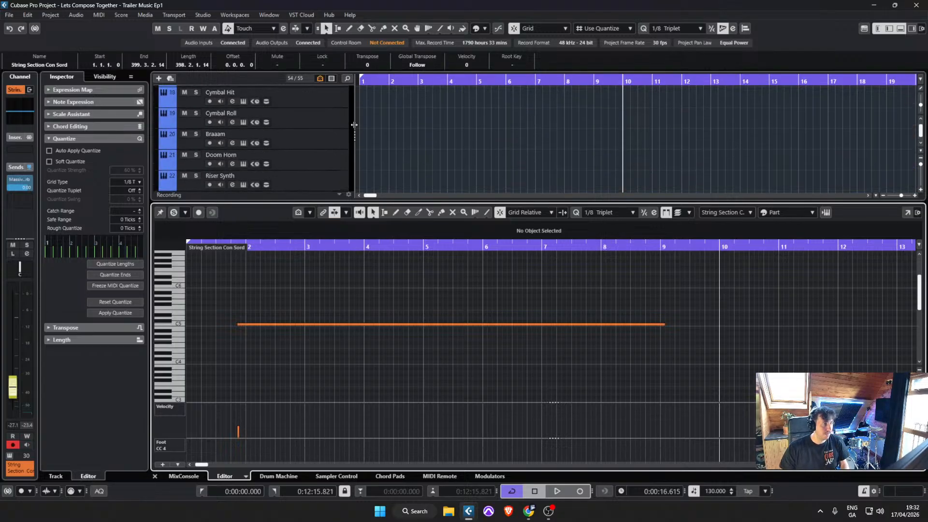
scroll(428, 143, down, 5)
scroll(410, 140, down, 2)
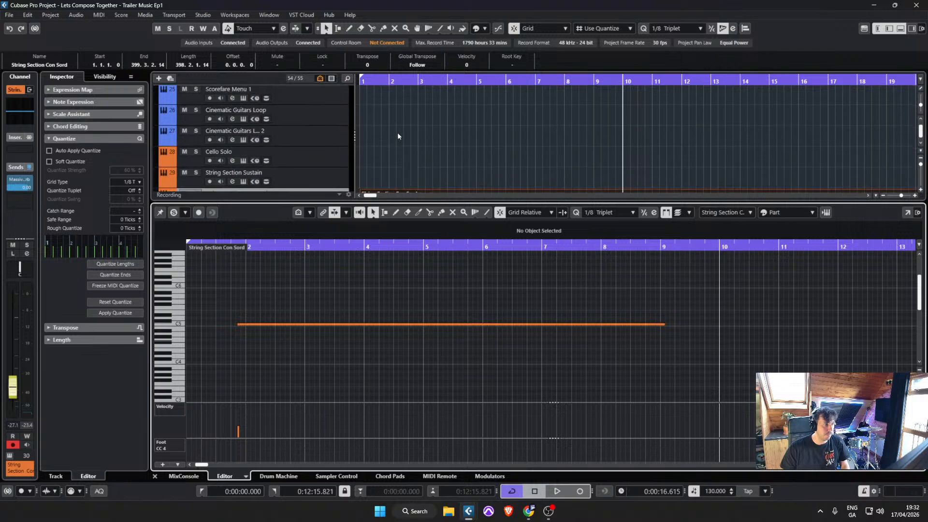
click(6, 16)
click(44, 77)
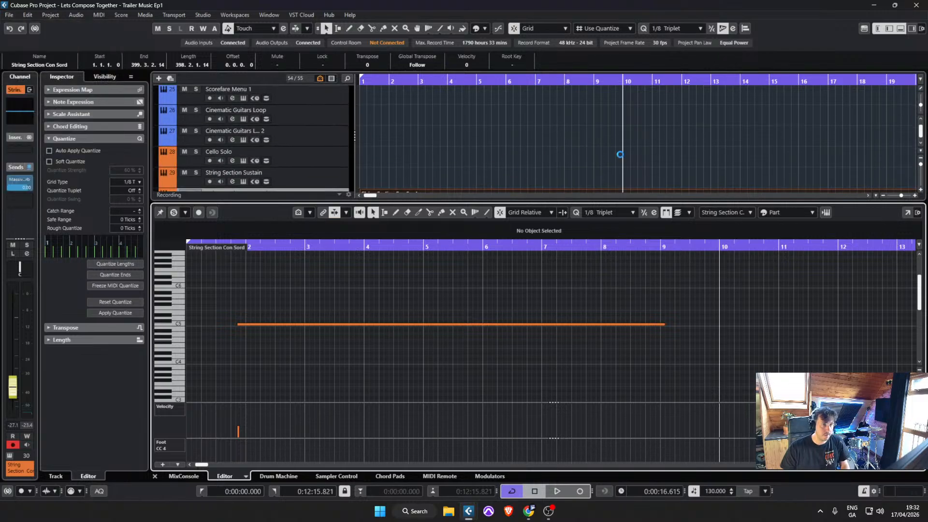
Step: Add position markers at bar 2 and bar 10 and select the Marker track
scroll(609, 137, up, 20)
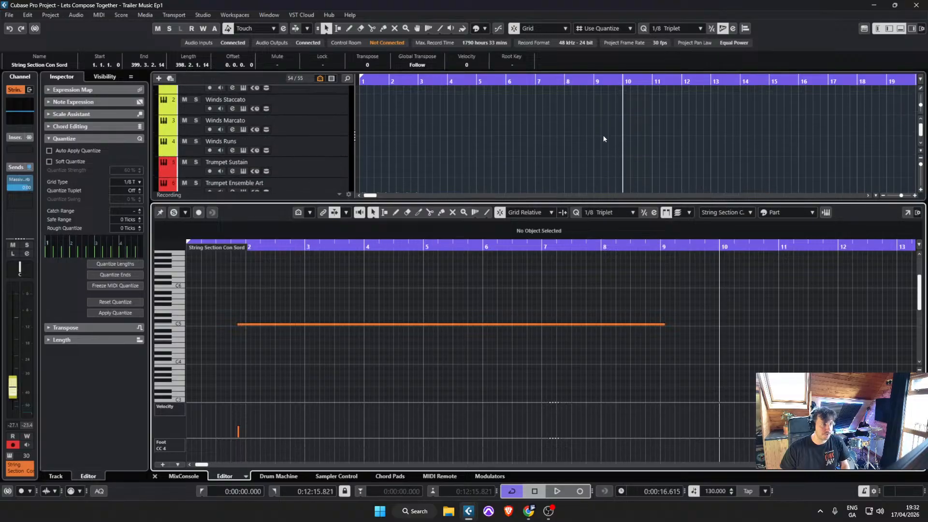
click(390, 83)
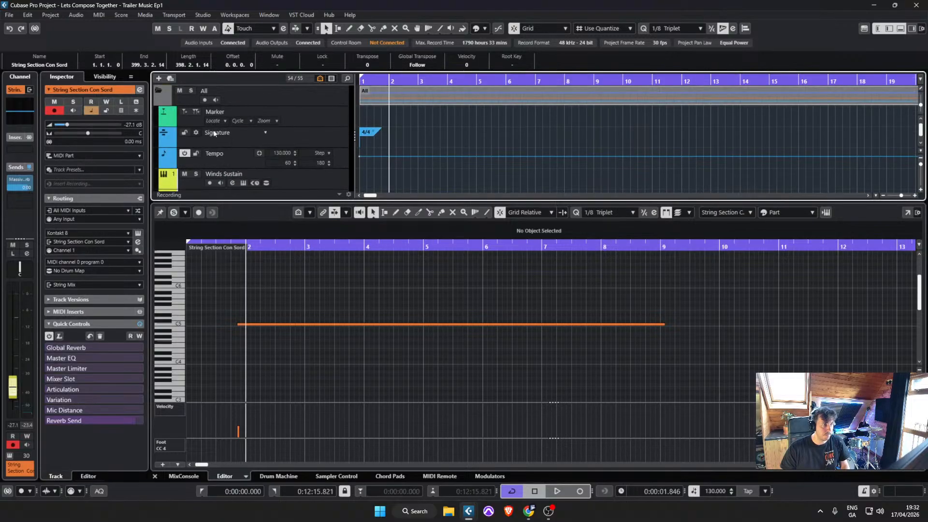
click(193, 115)
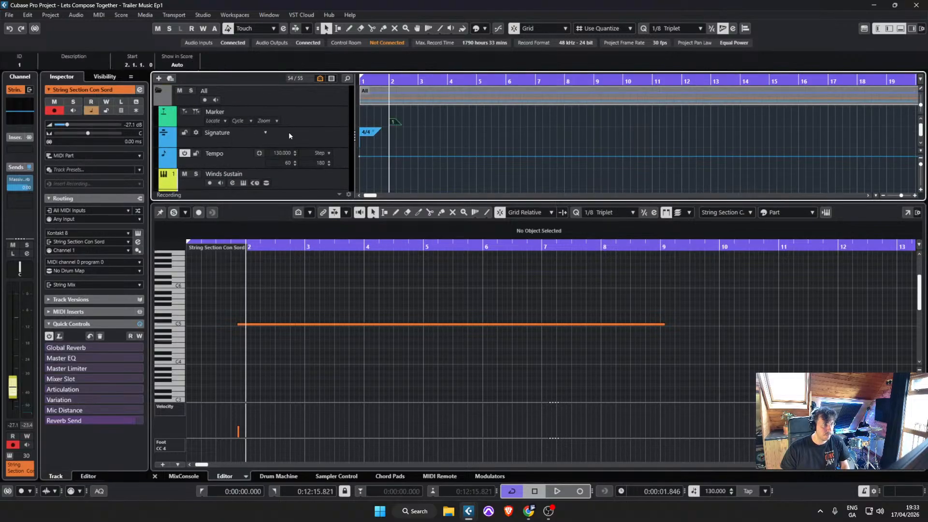
click(509, 138)
click(622, 80)
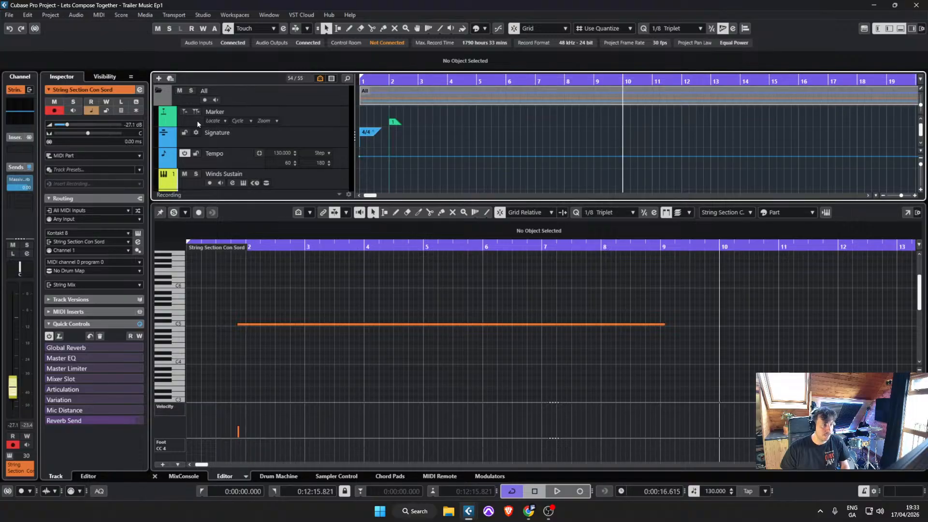
click(184, 115)
click(310, 120)
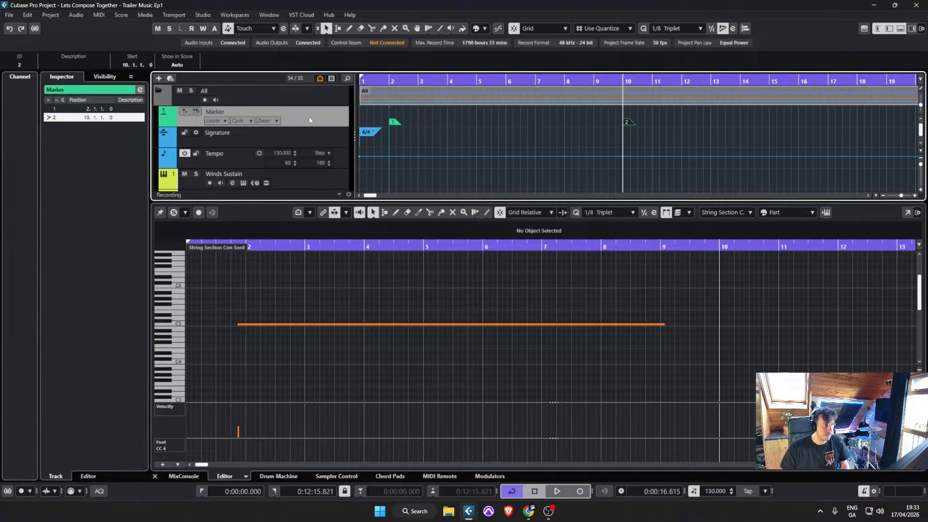
Step: Name the bar 2 marker "Start" and the bar 10 marker "Break" in the marker list
double_click(128, 109)
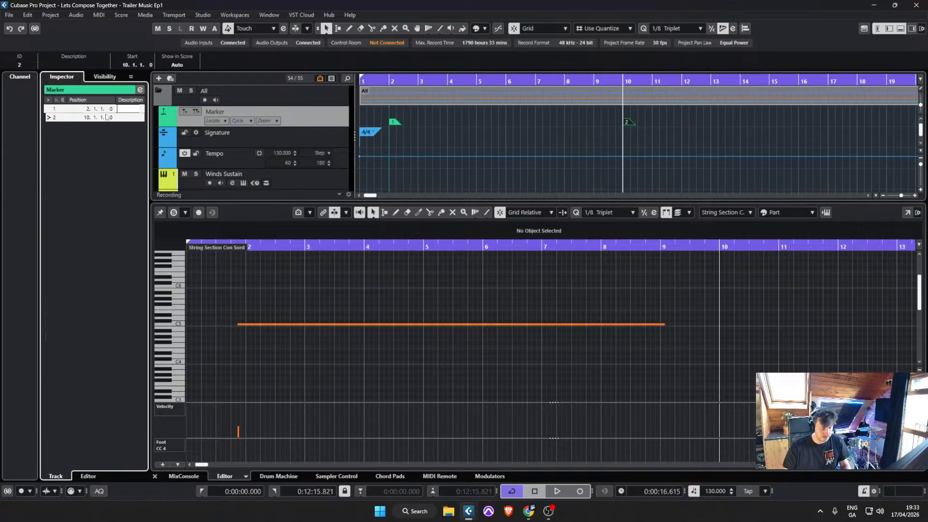
text(Start)
key(Return)
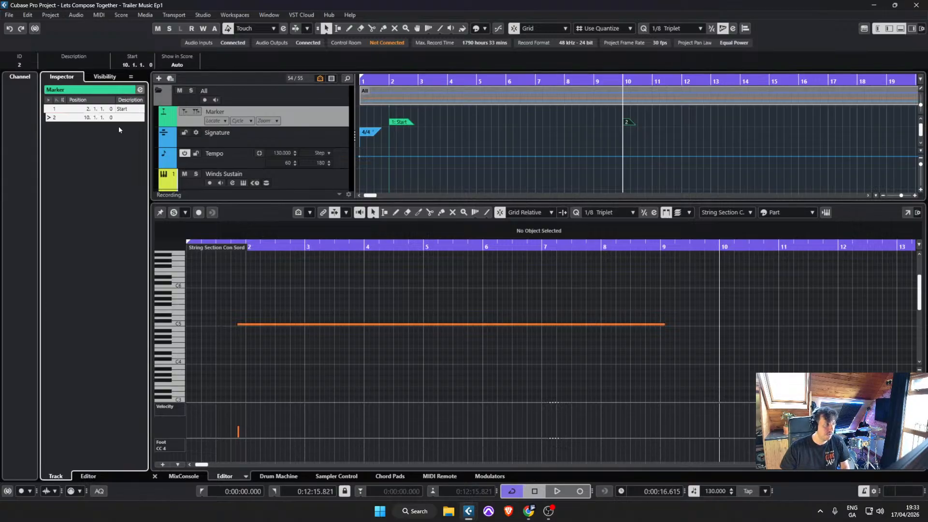
double_click(131, 117)
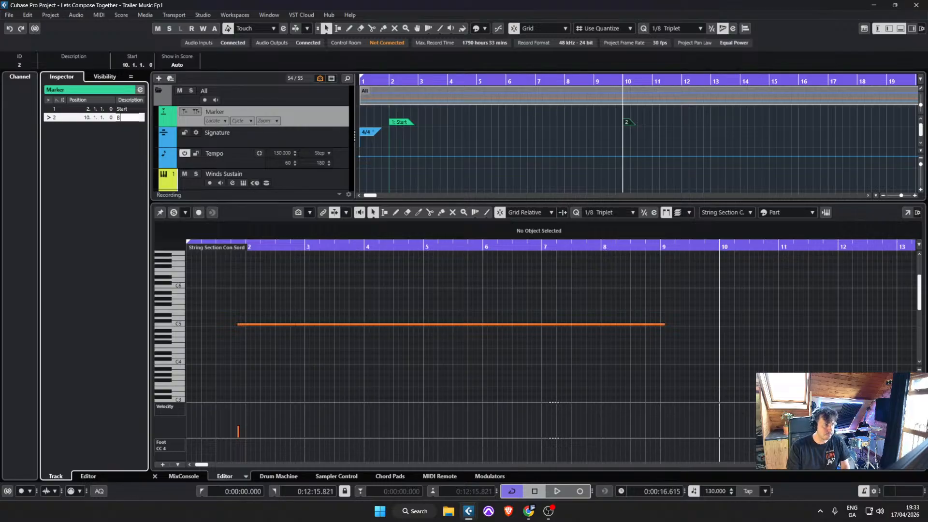
double_click(133, 120)
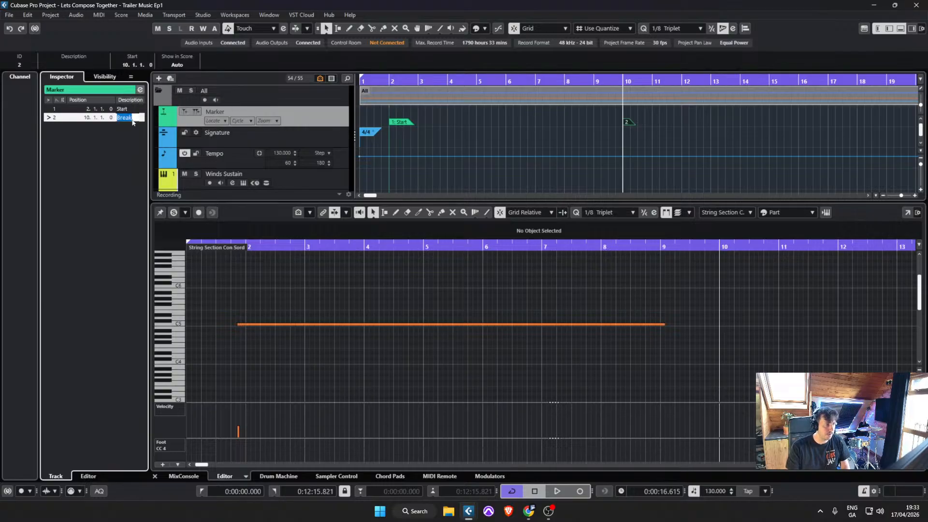
key(Return)
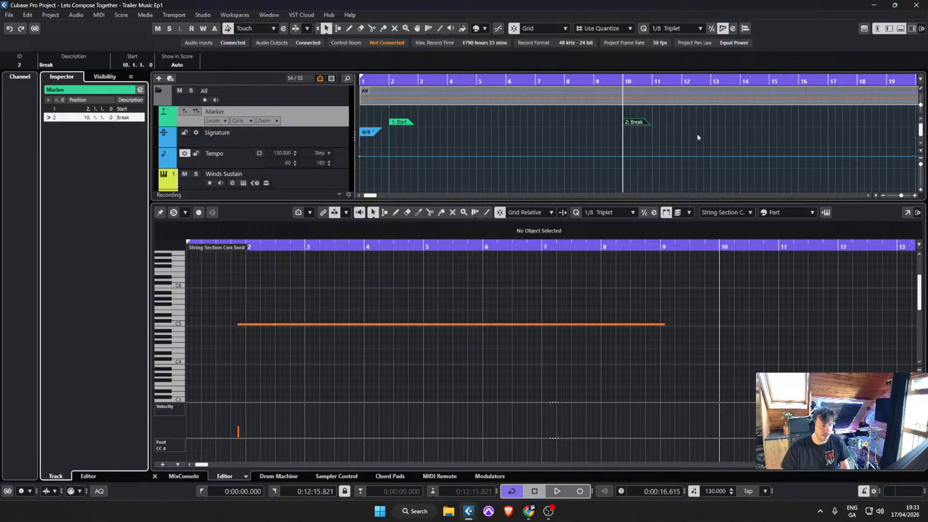
click(689, 164)
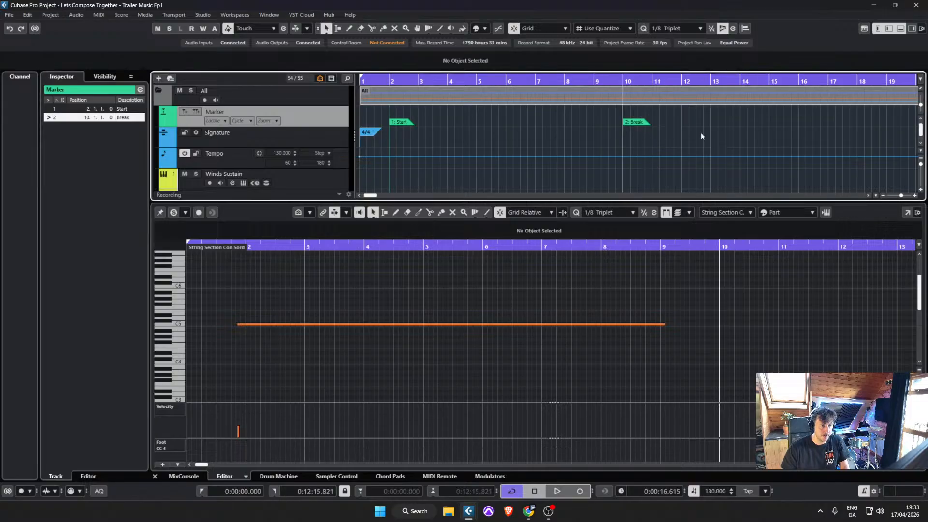
Step: Look through the track list from percussion to strings and play back the opening section recorded so far
scroll(701, 132, down, 3)
scroll(532, 157, down, 6)
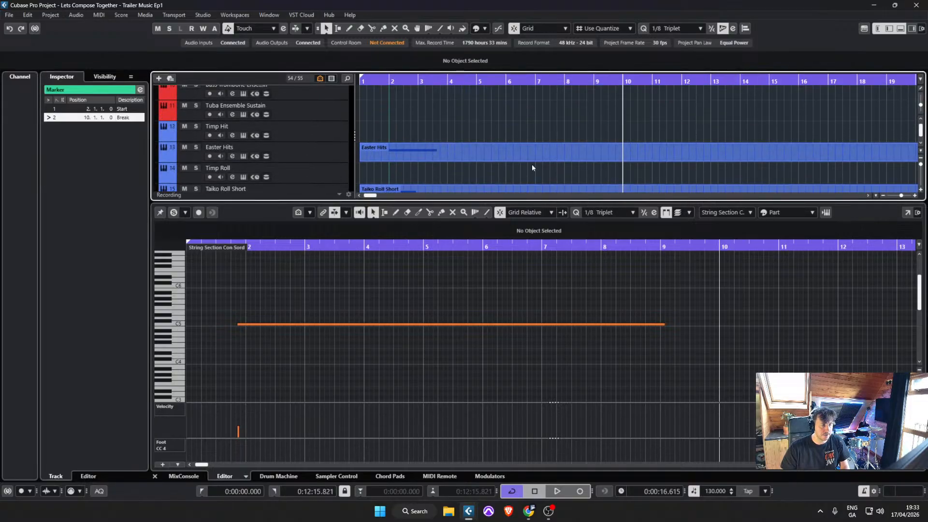
scroll(518, 161, down, 10)
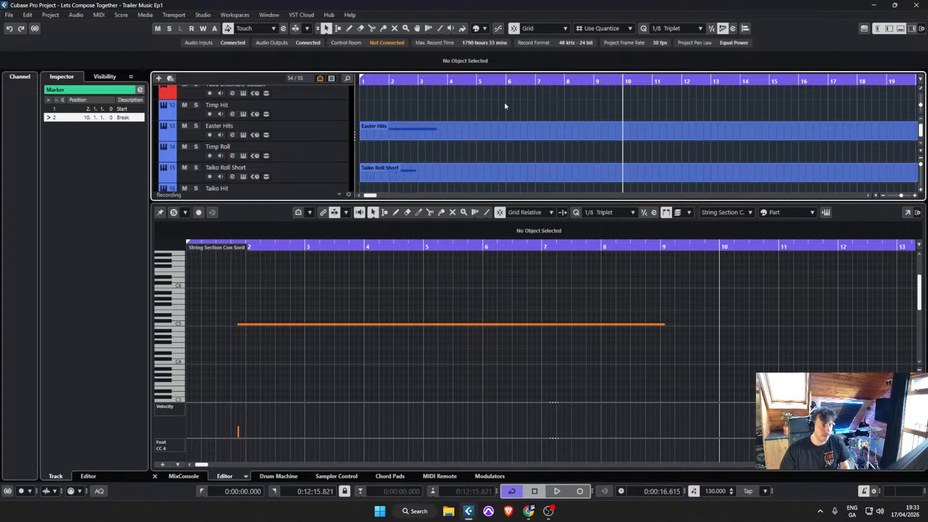
scroll(507, 137, down, 3)
scroll(508, 145, up, 4)
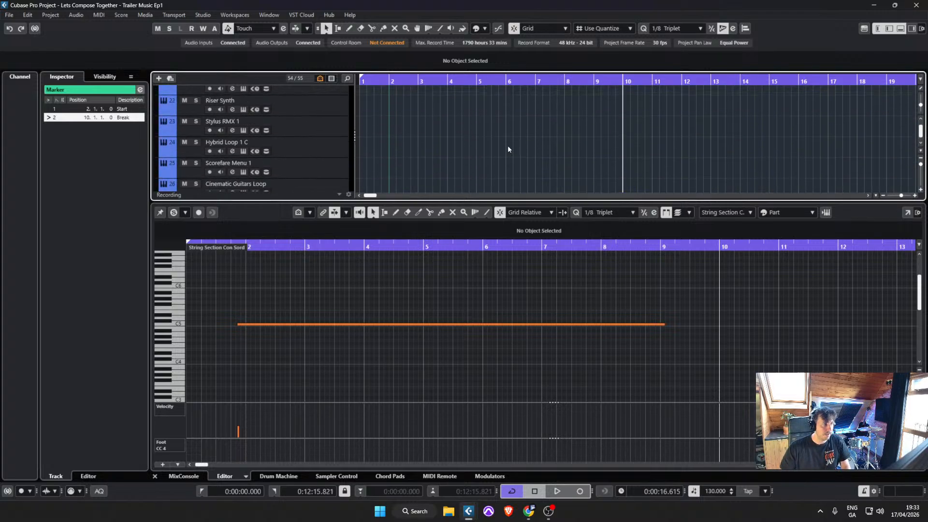
scroll(507, 146, down, 7)
scroll(478, 152, up, 2)
key(space)
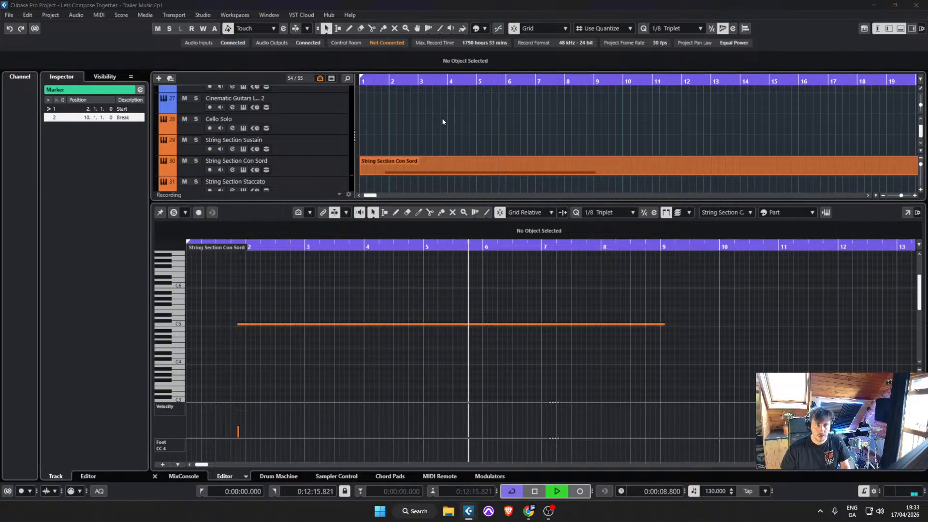
scroll(487, 123, down, 4)
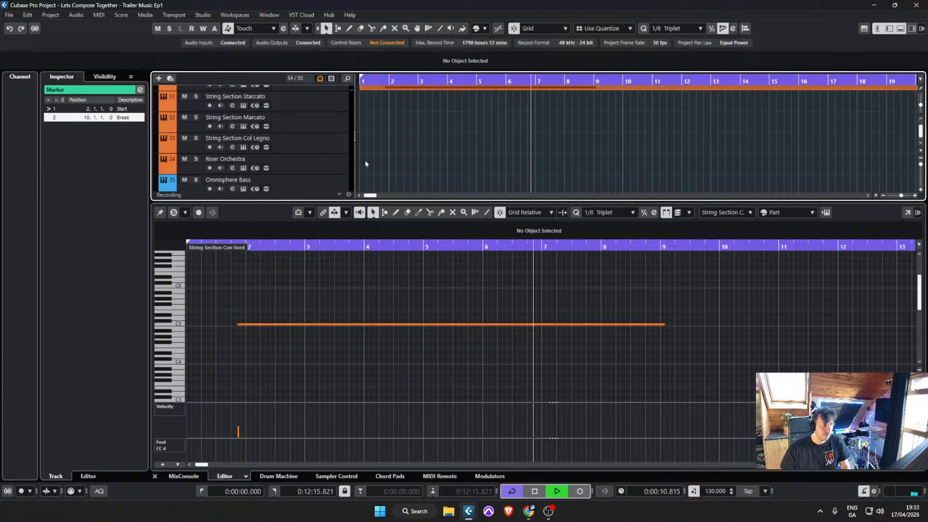
key(space)
scroll(420, 165, up, 12)
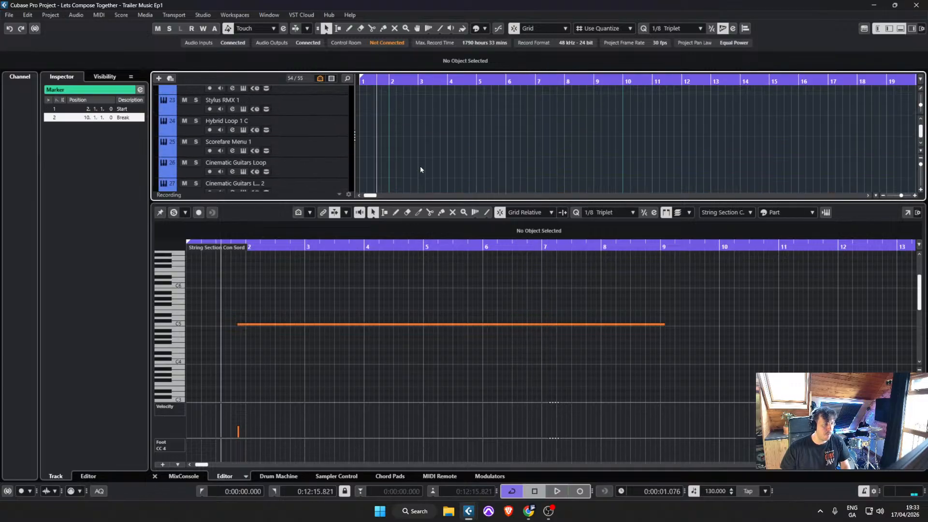
scroll(421, 165, up, 12)
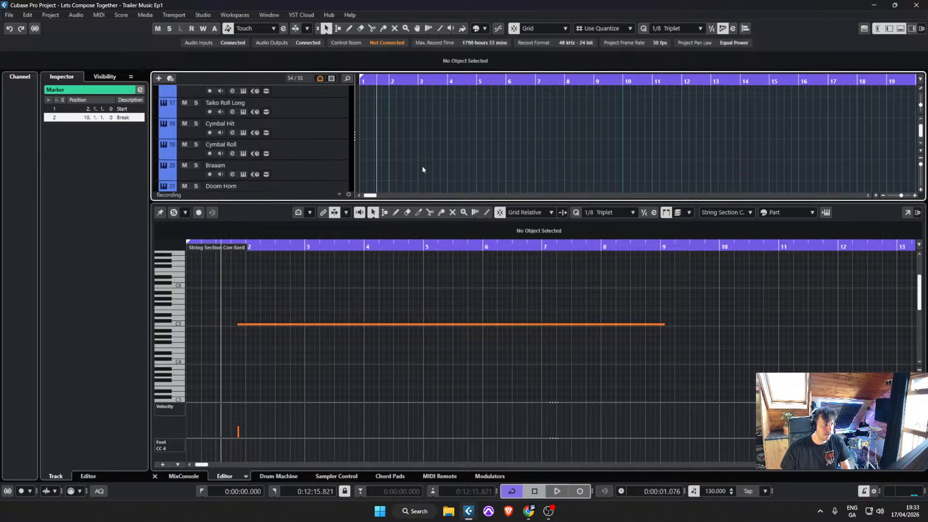
scroll(422, 166, up, 2)
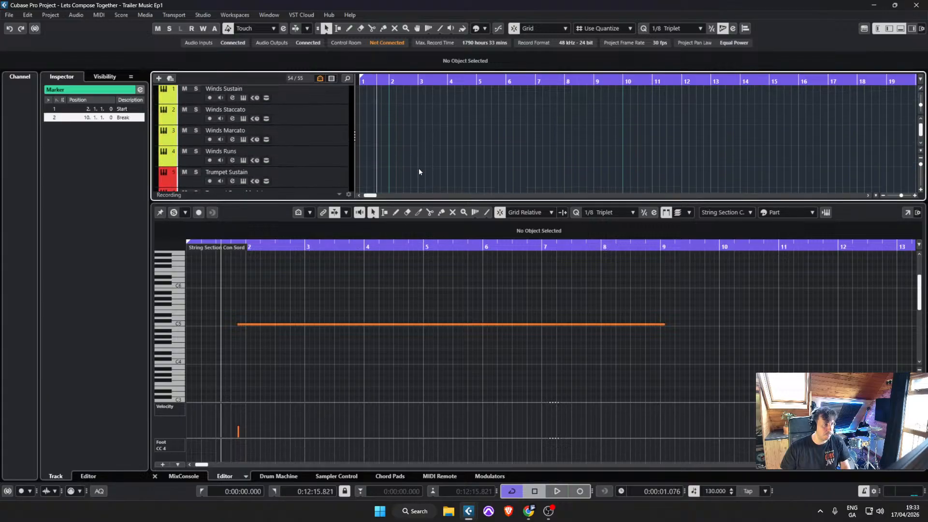
Step: Save the project with the named markers
click(9, 15)
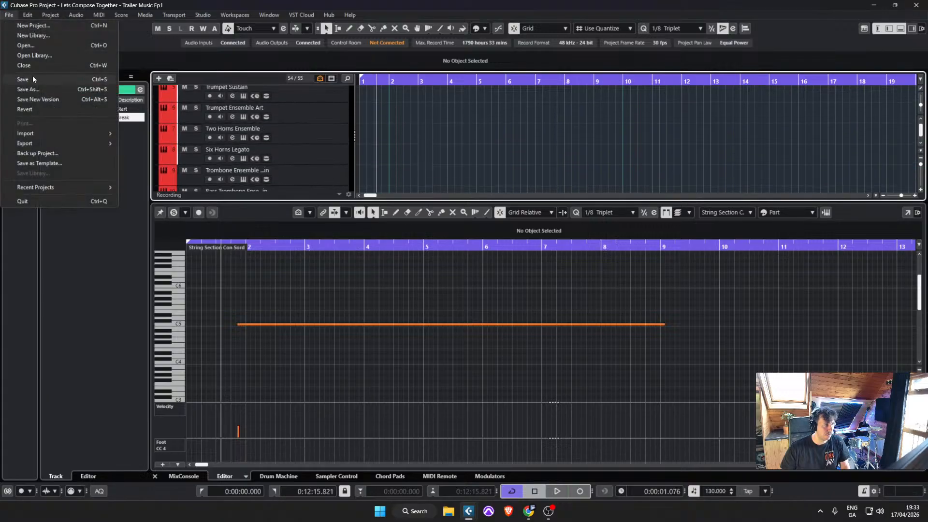
click(22, 77)
Step: Select the String Section Staccato track and audition its sound against the playback of the opening section
scroll(392, 139, down, 19)
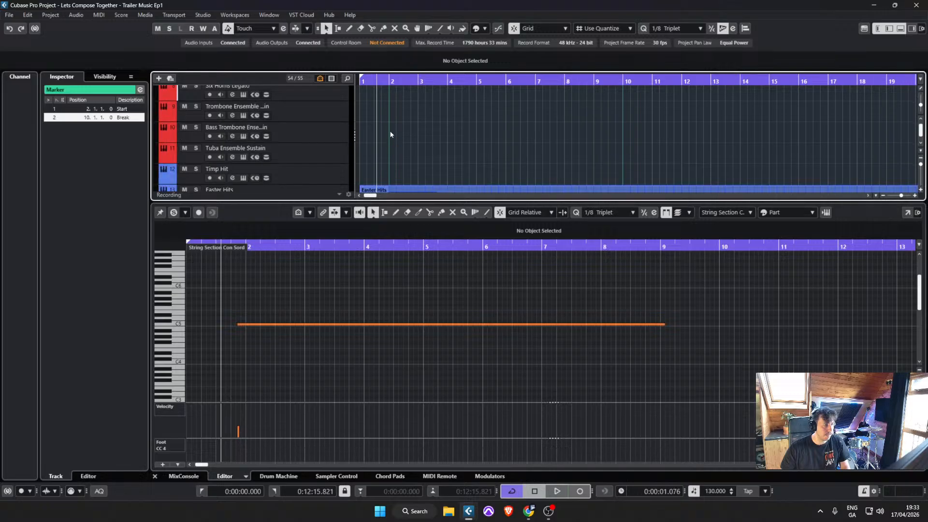
scroll(392, 140, down, 4)
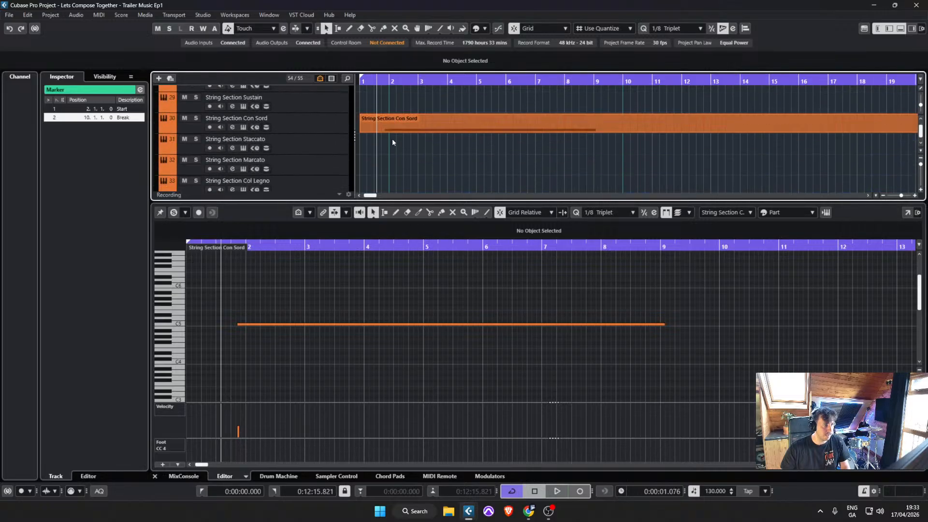
click(335, 140)
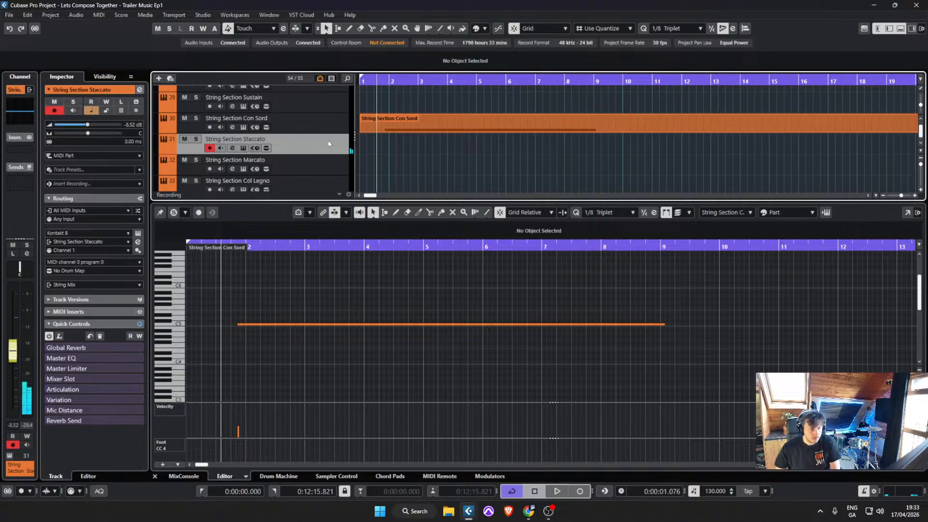
key(space)
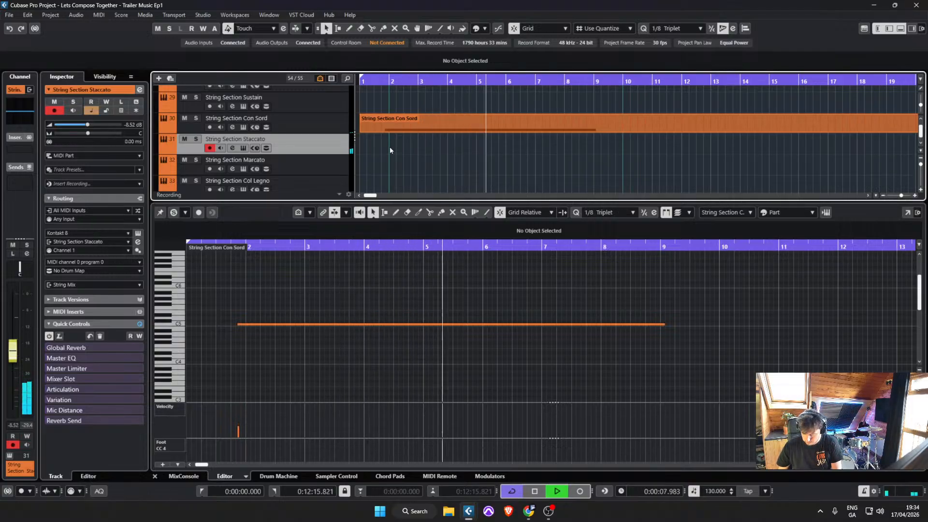
key(space)
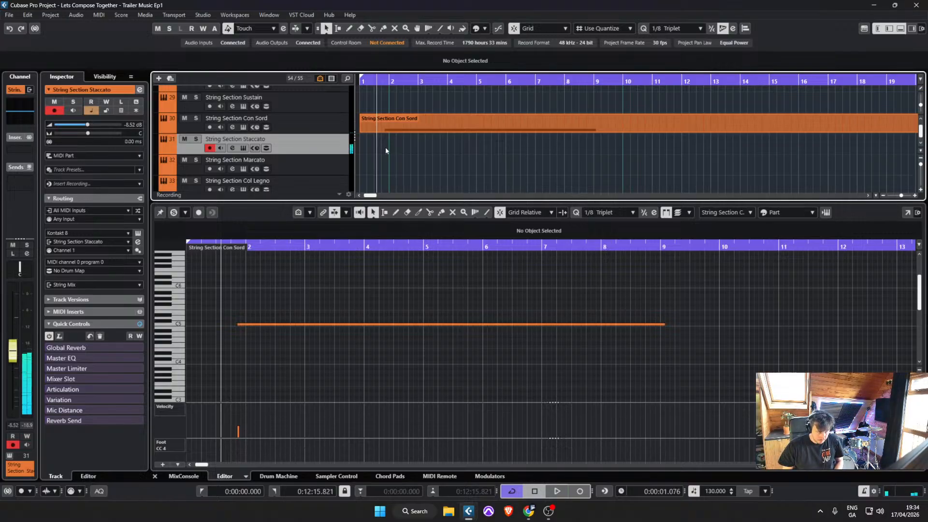
Step: Try the Taiko Hit track, select Taiko Roll Long instead and check its Kontakt patch
scroll(410, 149, up, 10)
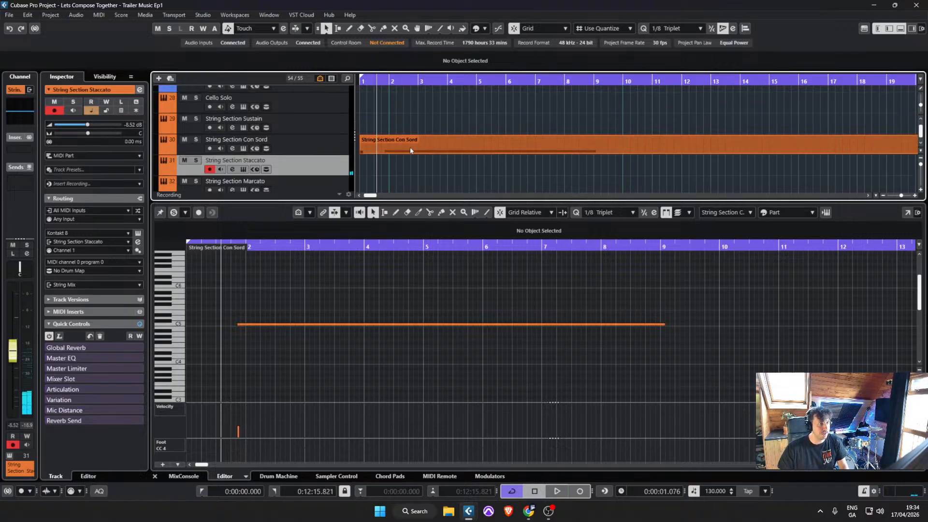
scroll(453, 159, up, 1)
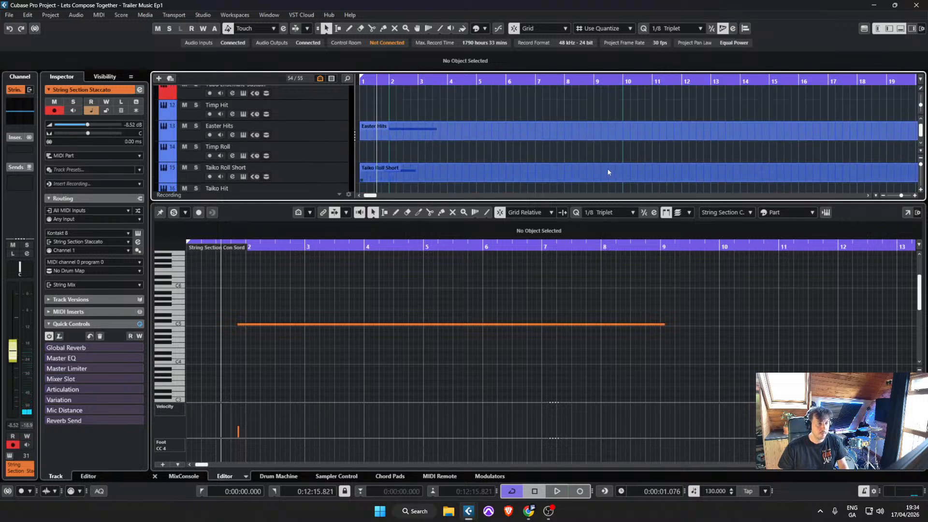
click(324, 130)
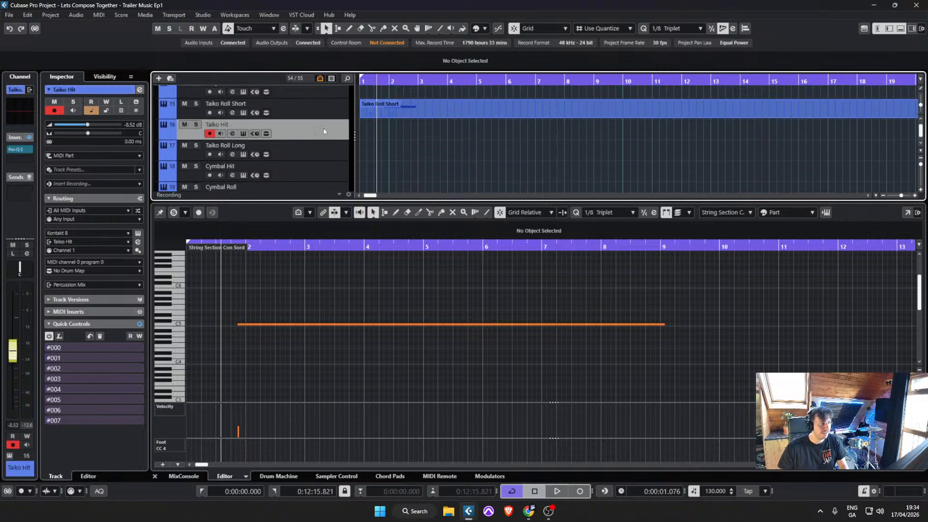
click(335, 147)
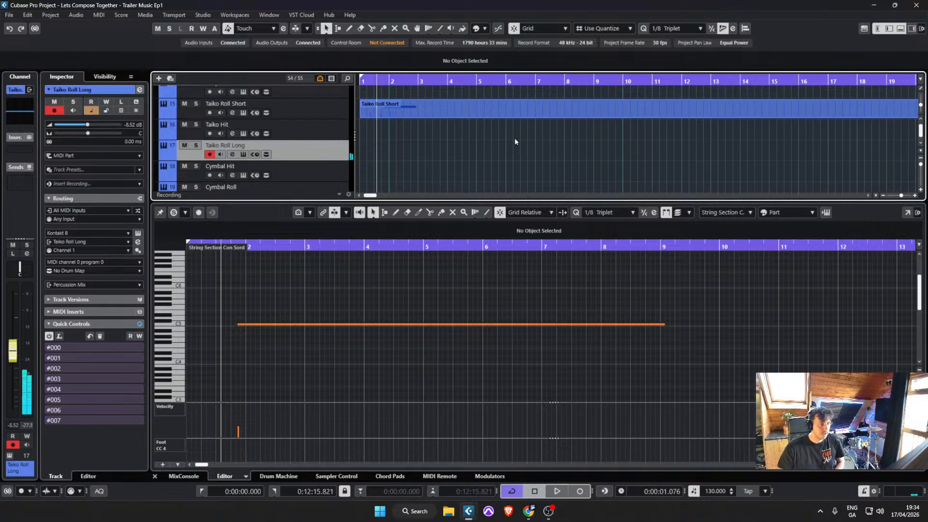
scroll(646, 147, up, 2)
scroll(601, 162, down, 1)
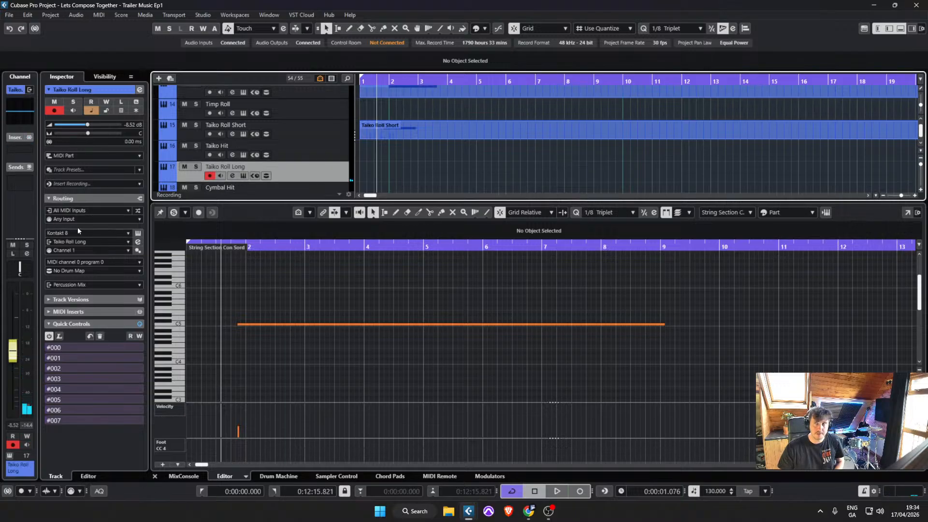
click(138, 233)
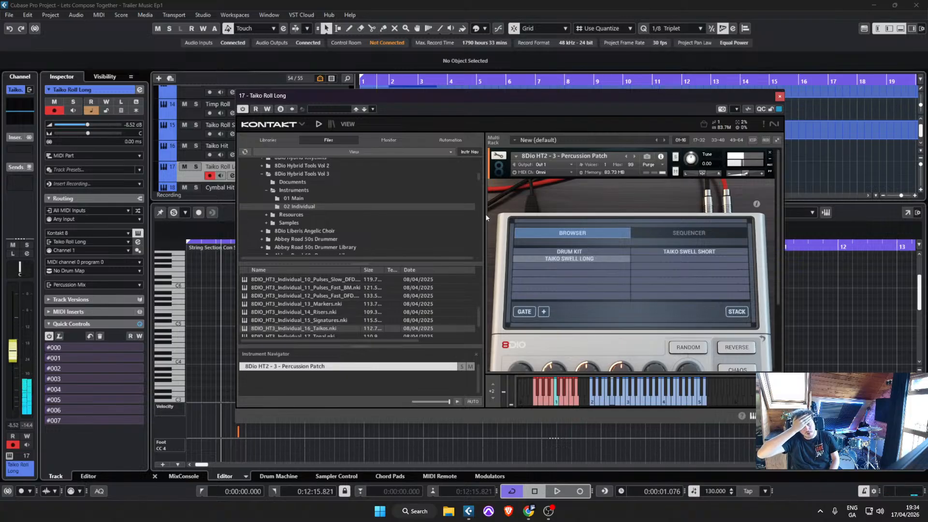
click(780, 97)
Step: Record a long G2 taiko roll across bar 10 on the Taiko Roll Long track, starting the recording just before bar 9
scroll(653, 163, down, 4)
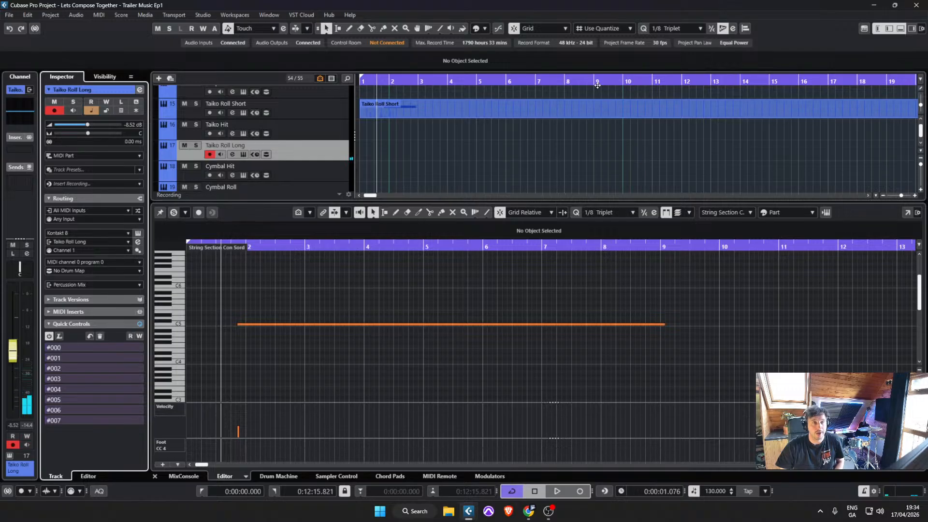
scroll(640, 124, up, 4)
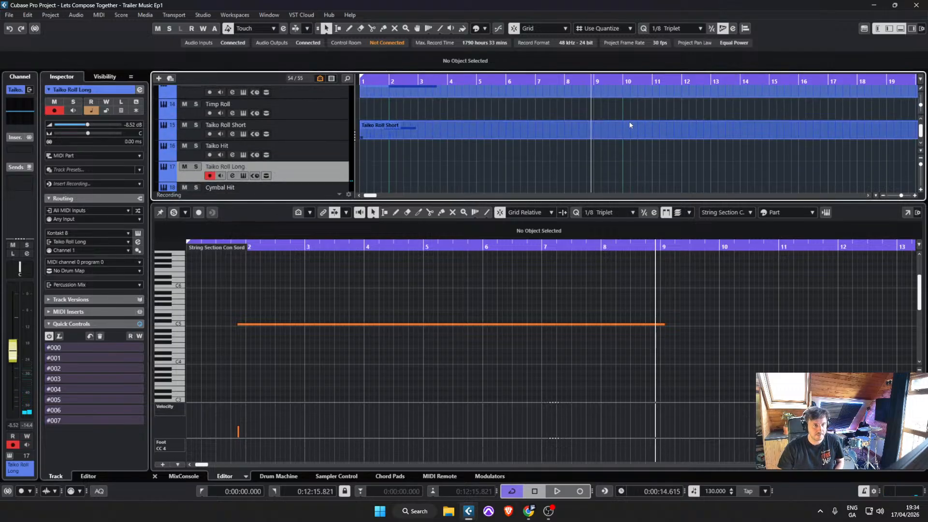
key(KP_Multiply)
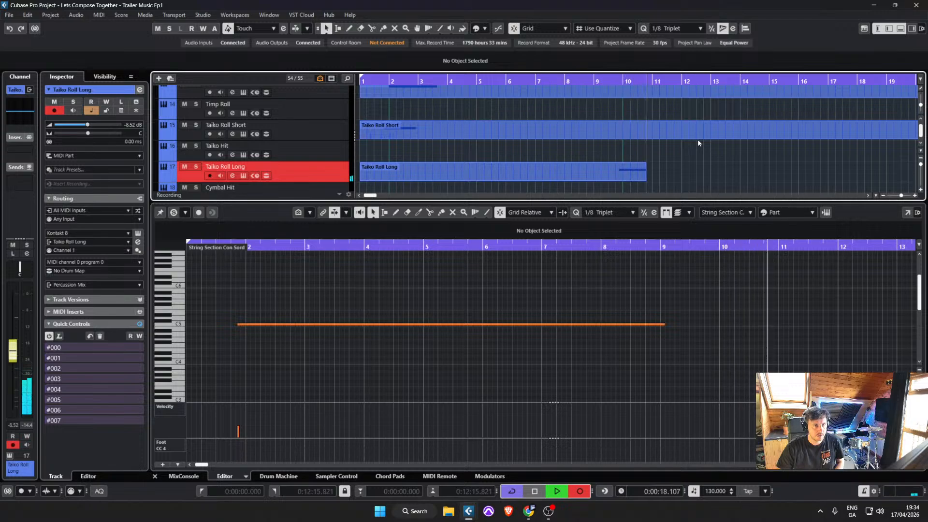
key(space)
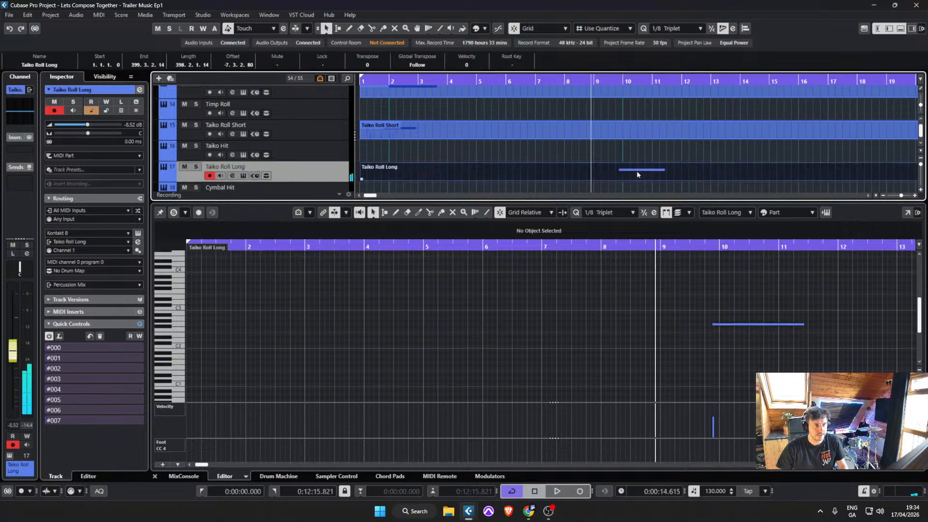
Step: Extend the start of the recorded taiko roll note back to bar 9 beat 3 and quantize it
mouse_move(714, 325)
mouse_down()
mouse_move(694, 331)
mouse_move(709, 334)
mouse_up()
click(689, 254)
click(686, 247)
key(q)
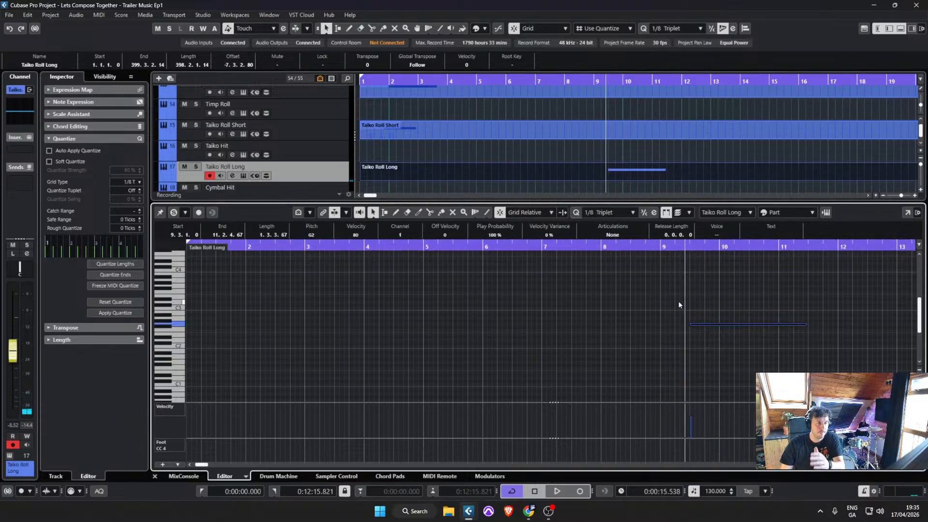
Step: Play back the taiko roll and lengthen its note to end at 12.2.3.80
key(space)
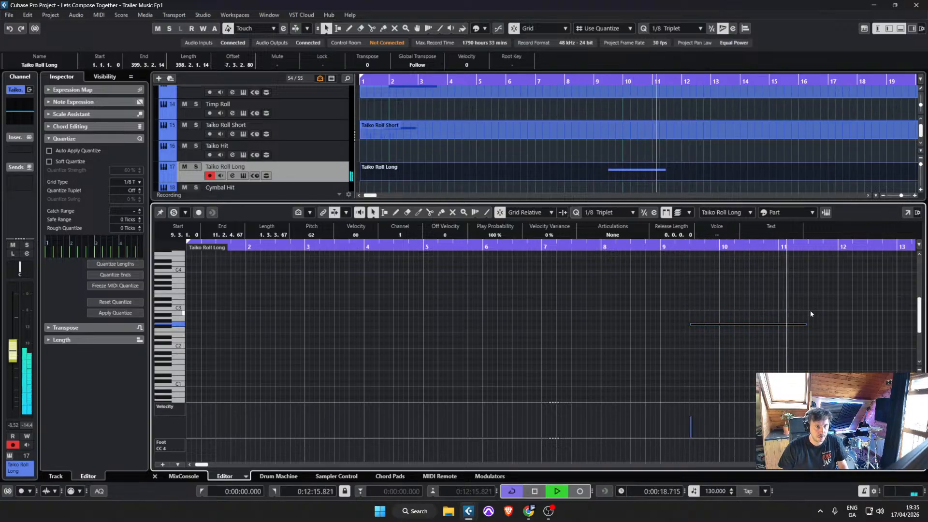
key(space)
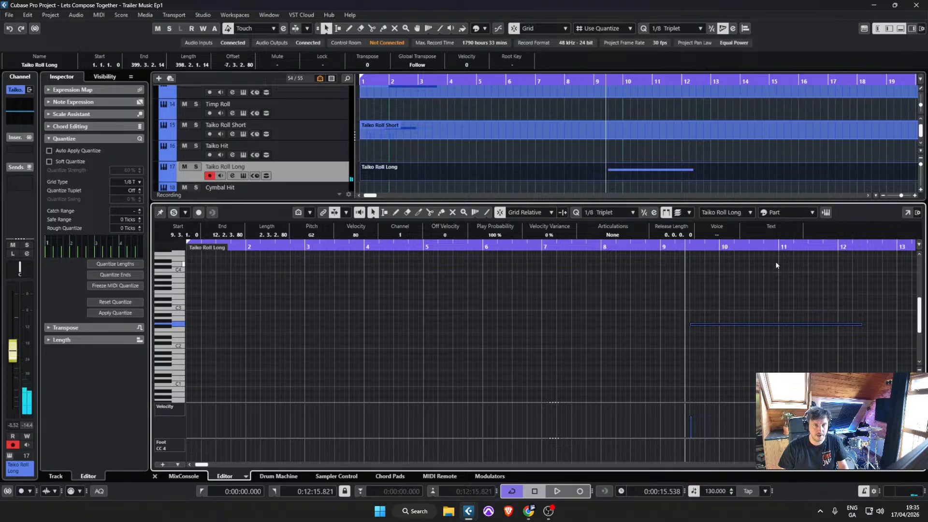
click(805, 262)
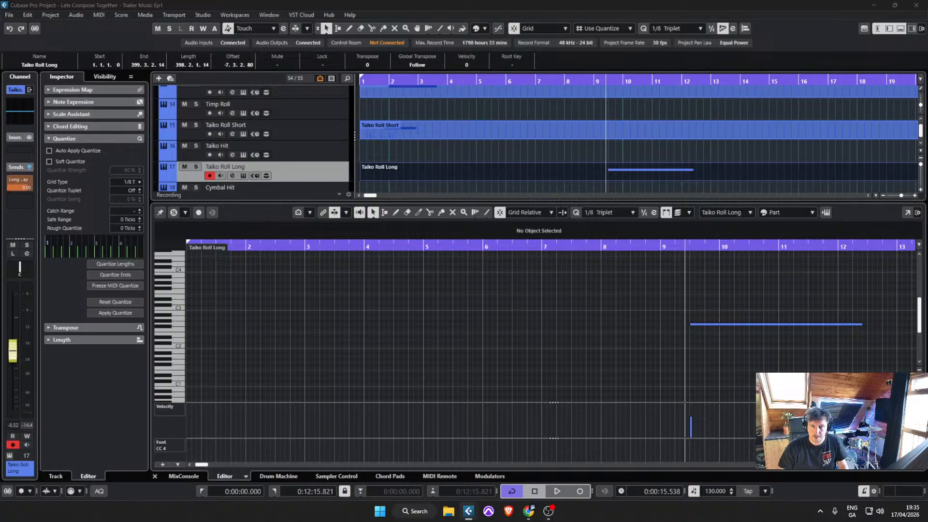
Step: Shape Taiko Roll Long's Pro-Q 3 with a 2.67 dB bell cut at about 84 Hz and an 18 dB/oct low cut at about 30 Hz
key(space)
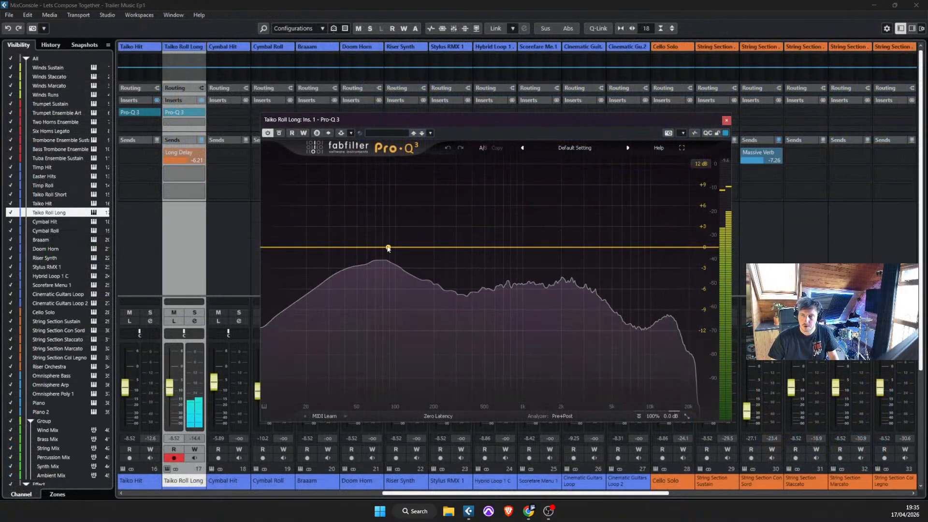
drag(387, 249, 384, 264)
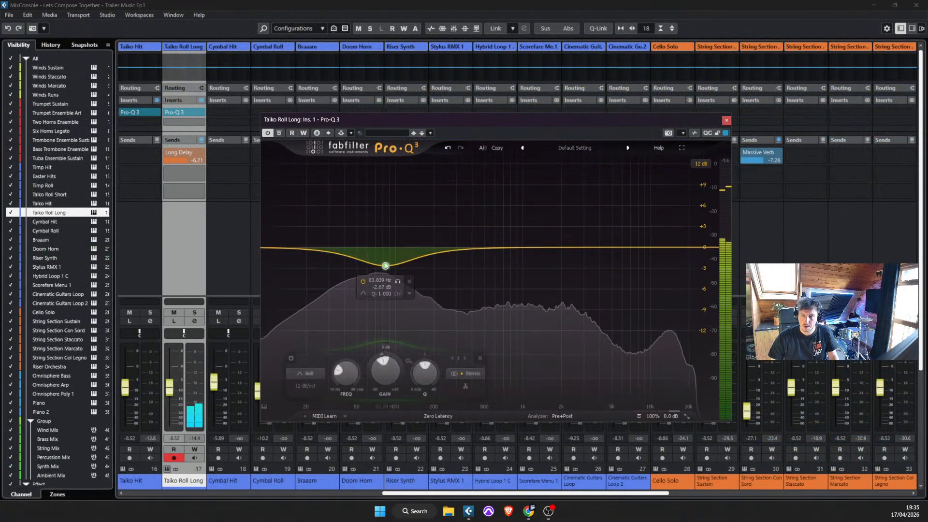
drag(285, 251, 321, 251)
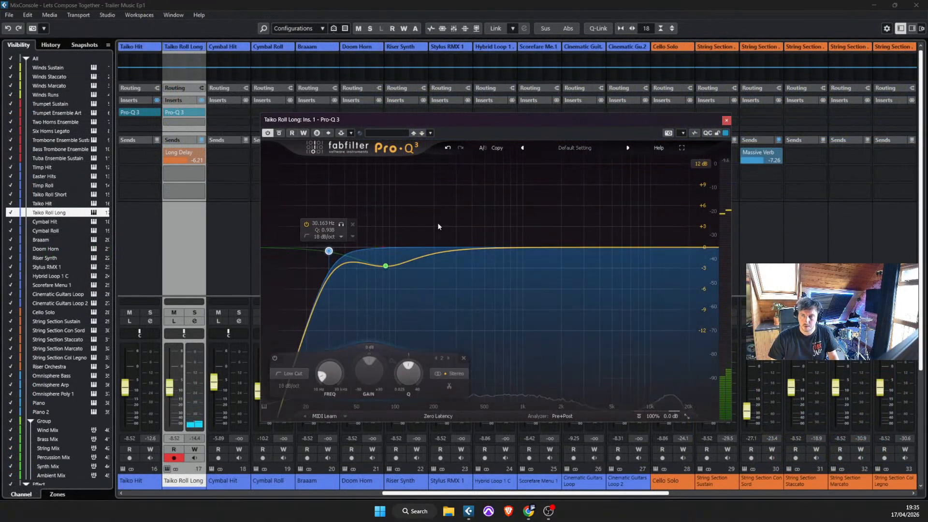
click(725, 120)
Step: Check the Long Delay channel's H-Delay Stereo settings, and colour the Massive Verb and Long Delay channels green
drag(647, 493, 898, 495)
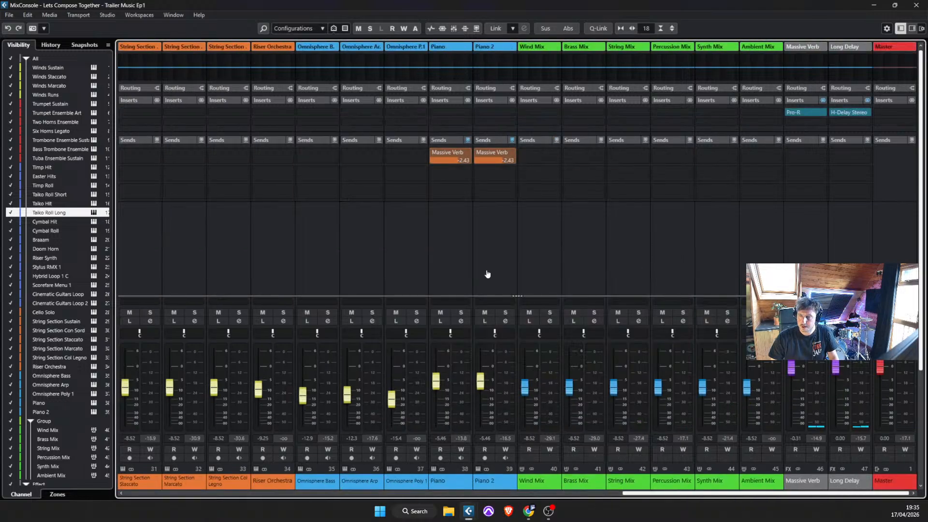
click(851, 113)
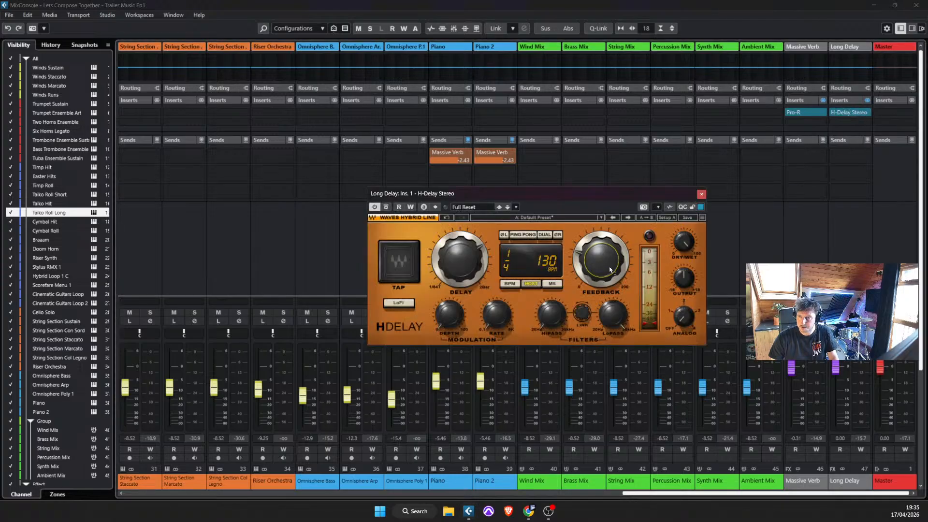
click(701, 194)
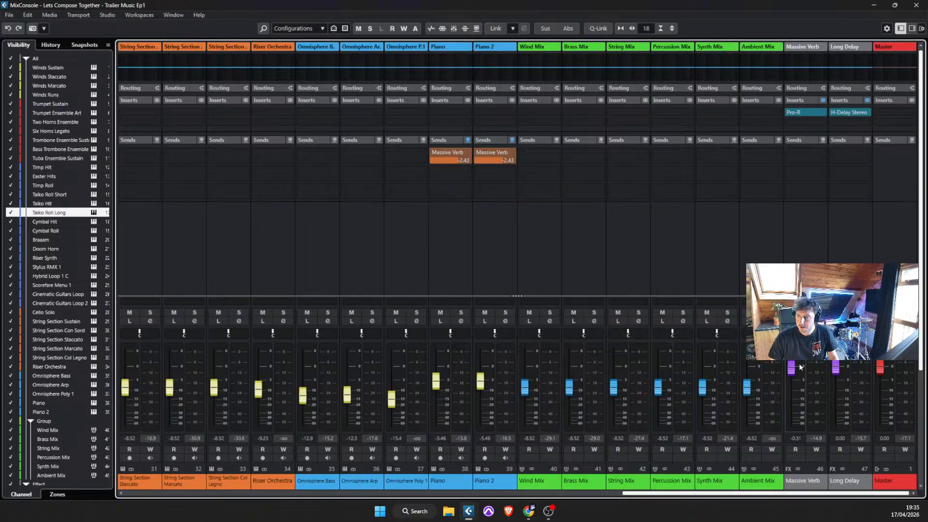
click(806, 485)
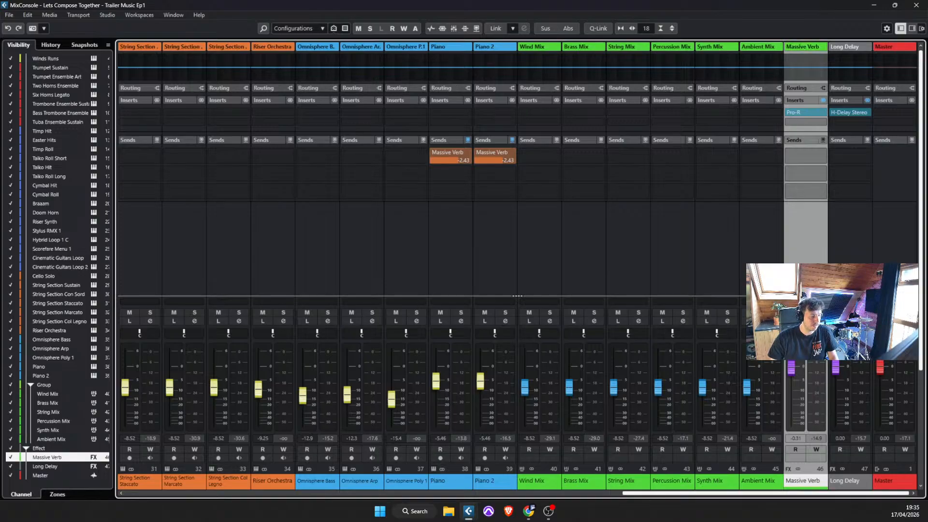
scroll(849, 481, down, 4)
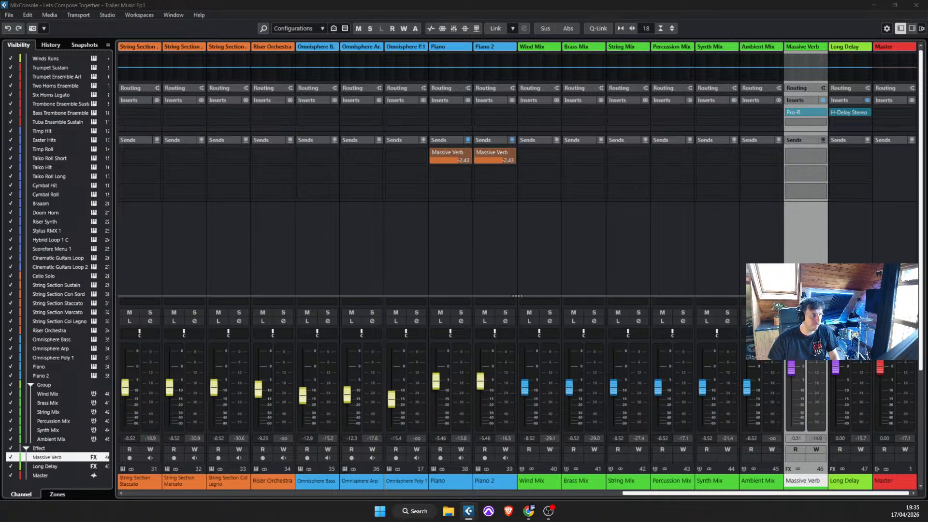
Step: Audition the Riser Orchestra's Symphobia Trailer Risers patch and raise the track level to -4.78 dB
click(272, 480)
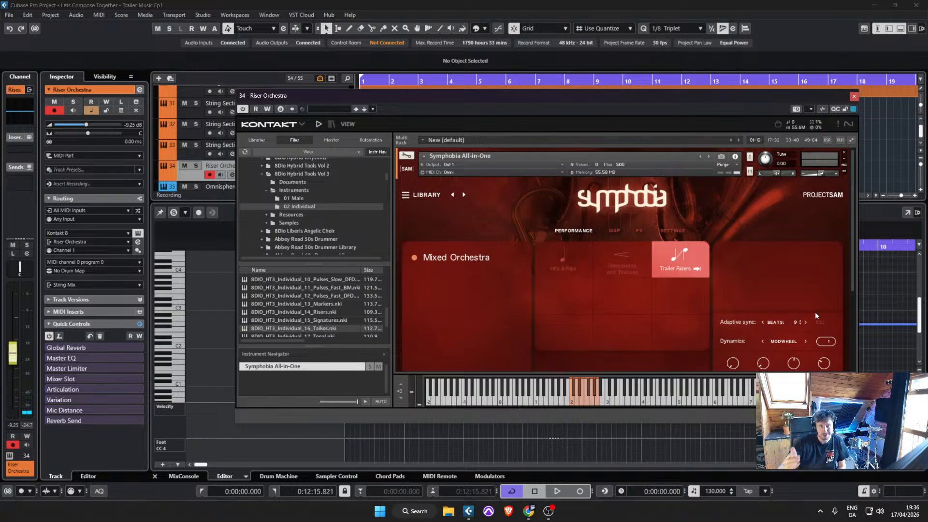
scroll(794, 322, down, 1)
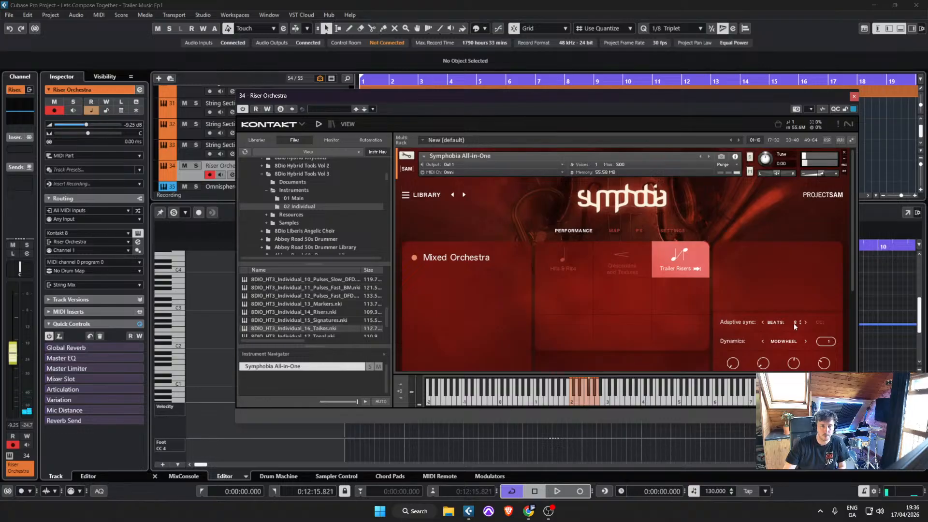
drag(13, 353, 13, 339)
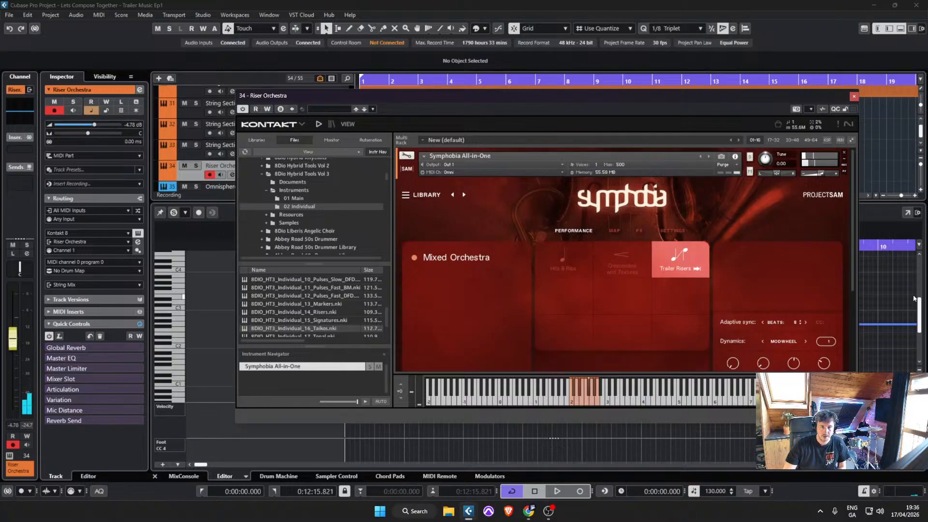
click(853, 97)
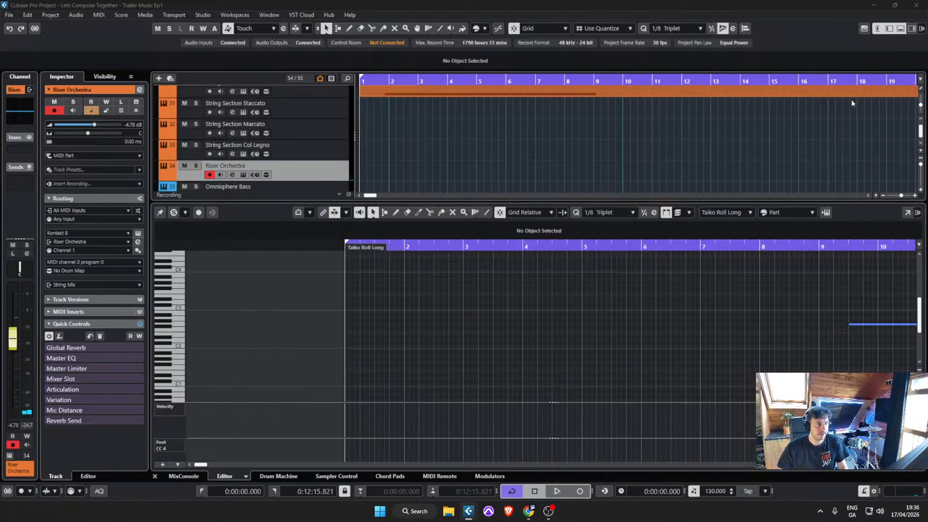
Step: Play back the arrangement from about the middle of bar 9 into the long taiko roll
scroll(514, 137, down, 5)
scroll(525, 147, up, 2)
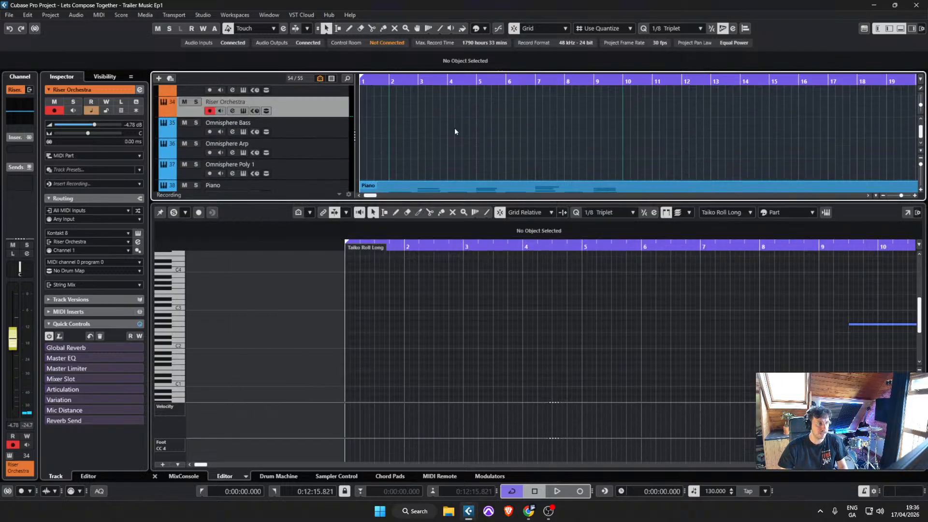
scroll(526, 131, down, 1)
click(610, 80)
key(space)
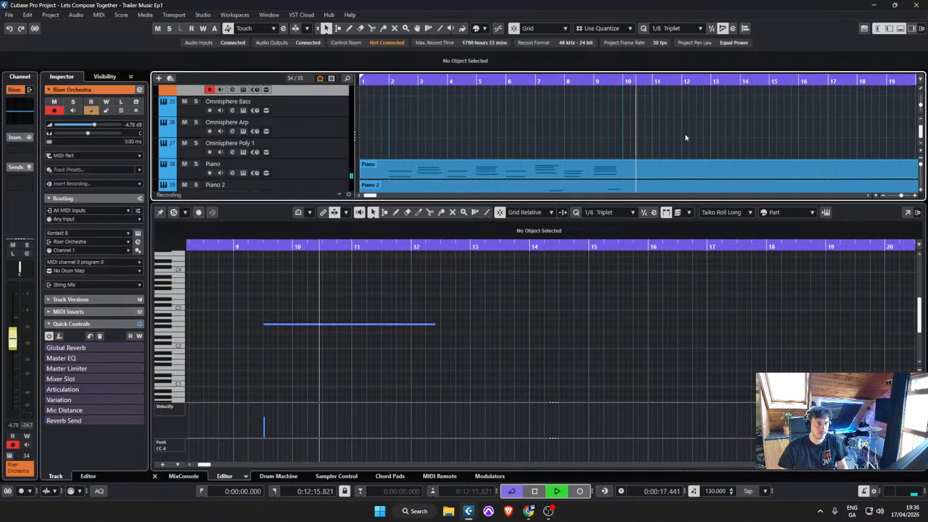
key(space)
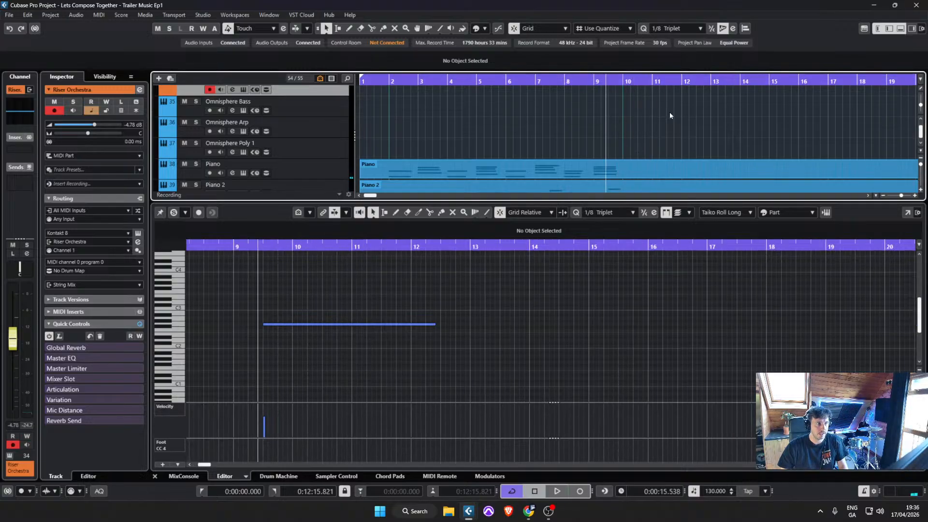
Step: Open the Piano 2 part in the key editor and play its opening phrase from bar 2
scroll(664, 125, down, 1)
scroll(657, 133, up, 2)
scroll(420, 129, down, 2)
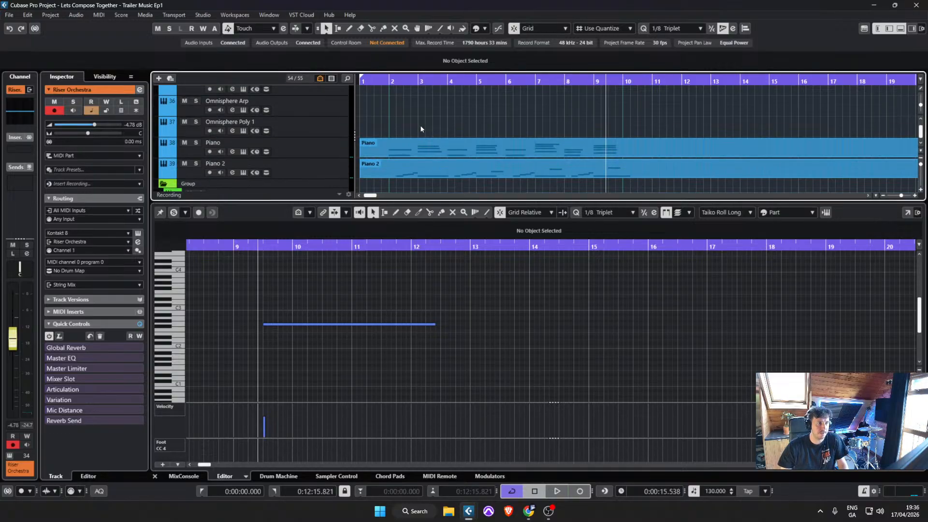
click(387, 82)
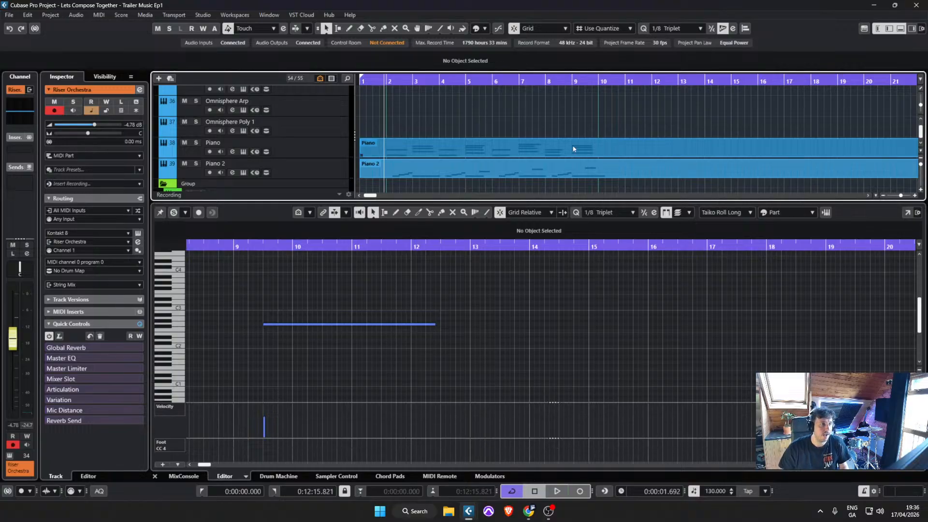
click(550, 172)
click(246, 250)
key(space)
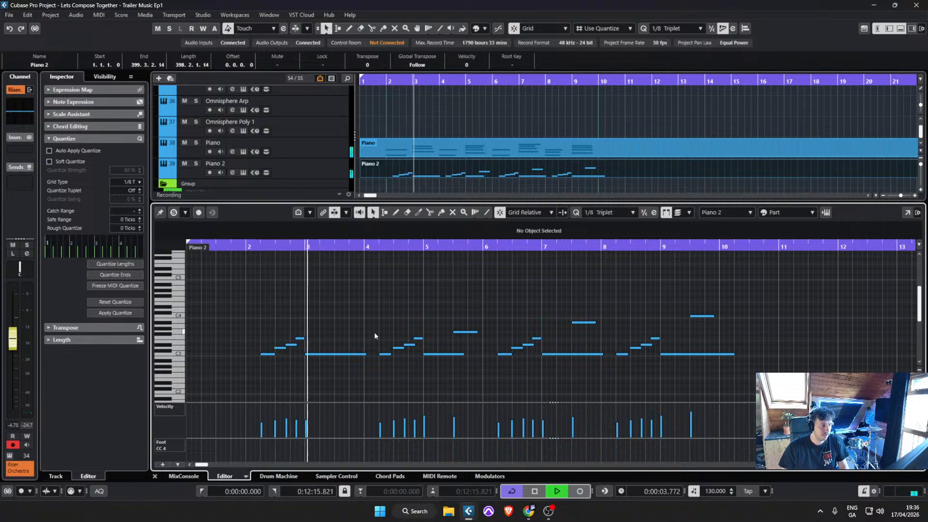
key(space)
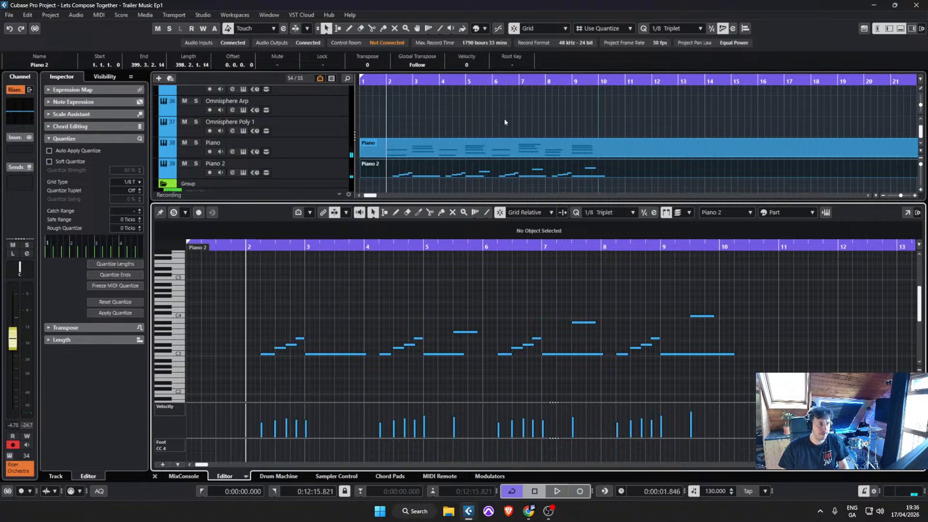
Step: Play back the transition around bar 10, restarting from just before the bar line
click(504, 117)
click(596, 85)
scroll(488, 124, up, 4)
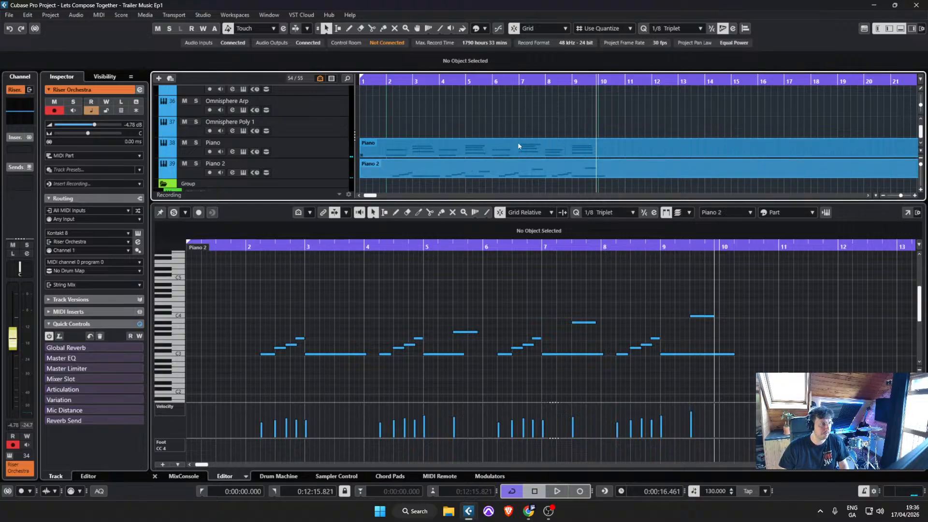
scroll(433, 158, up, 3)
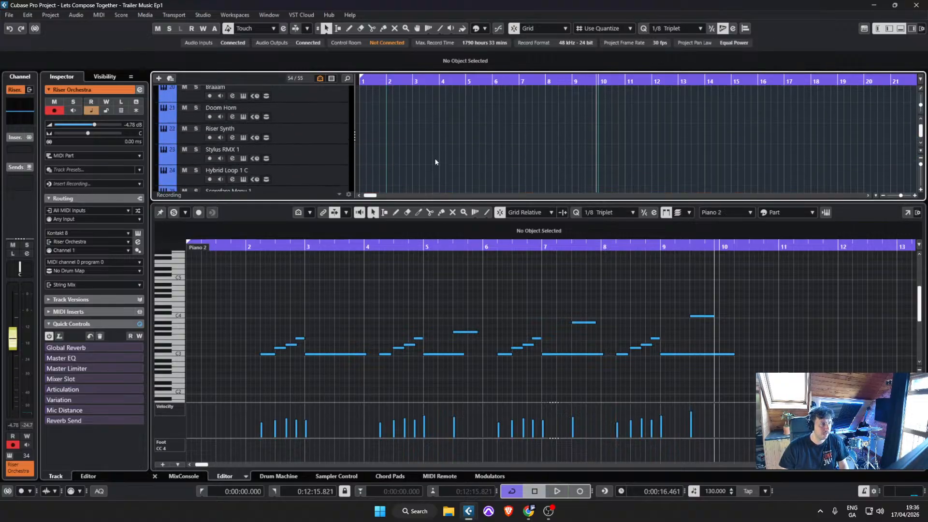
scroll(606, 132, up, 5)
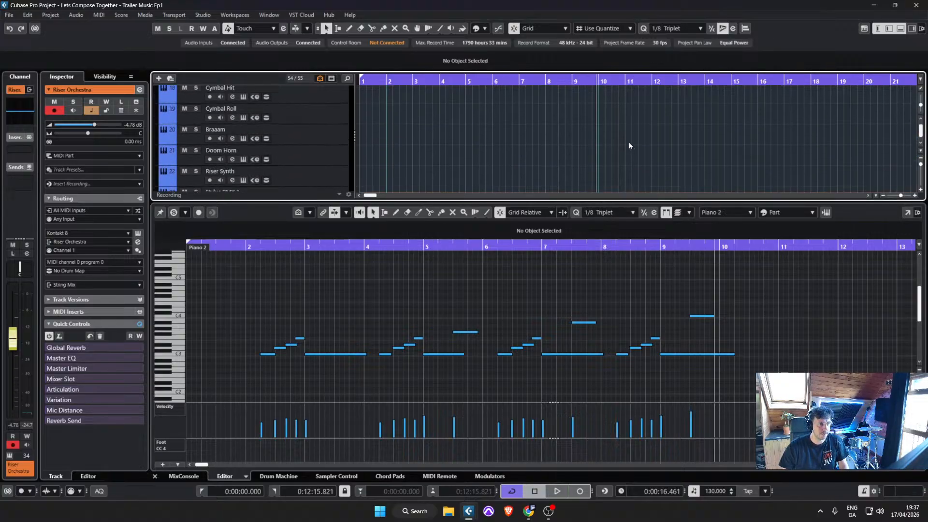
drag(612, 82, 631, 84)
key(space)
click(595, 84)
key(space)
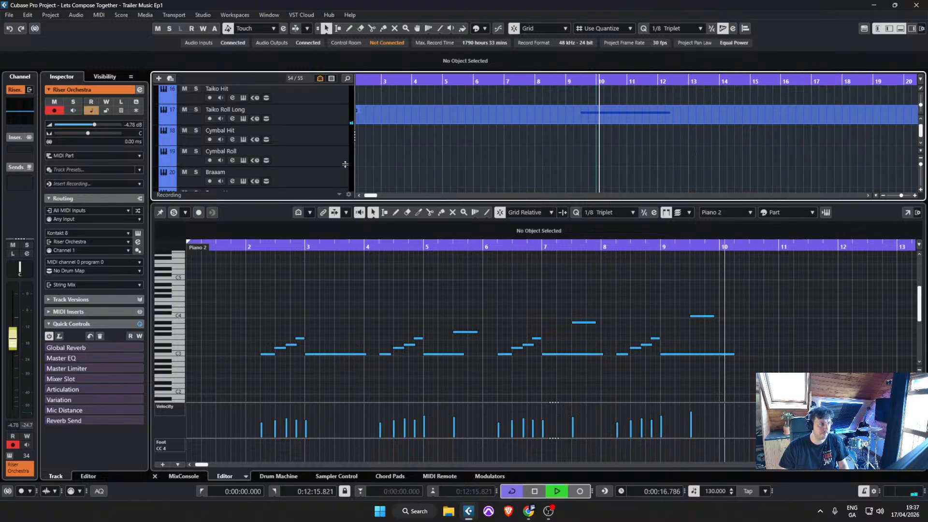
Step: Add an A1 note to the Easter Hits part, starting at bar 11 and ending at 11.4.3.80
scroll(466, 146, up, 2)
scroll(311, 137, up, 3)
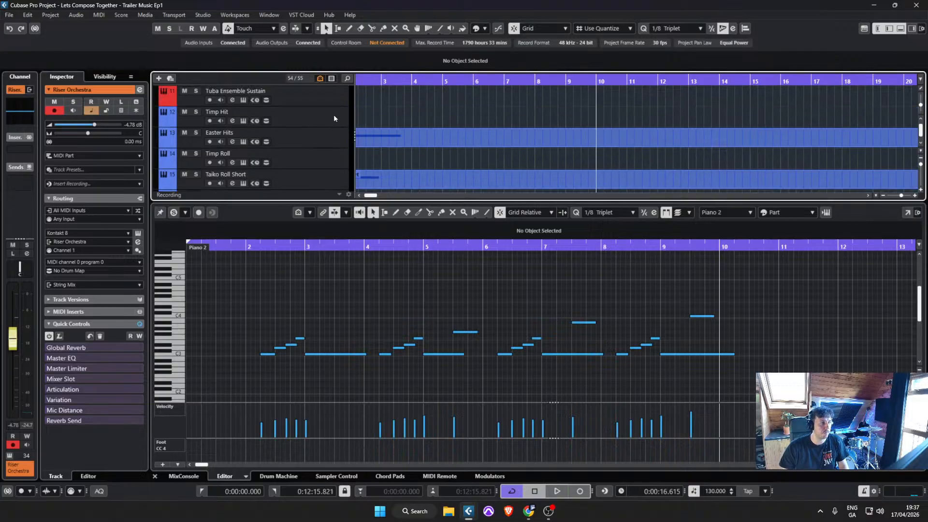
scroll(332, 125, down, 8)
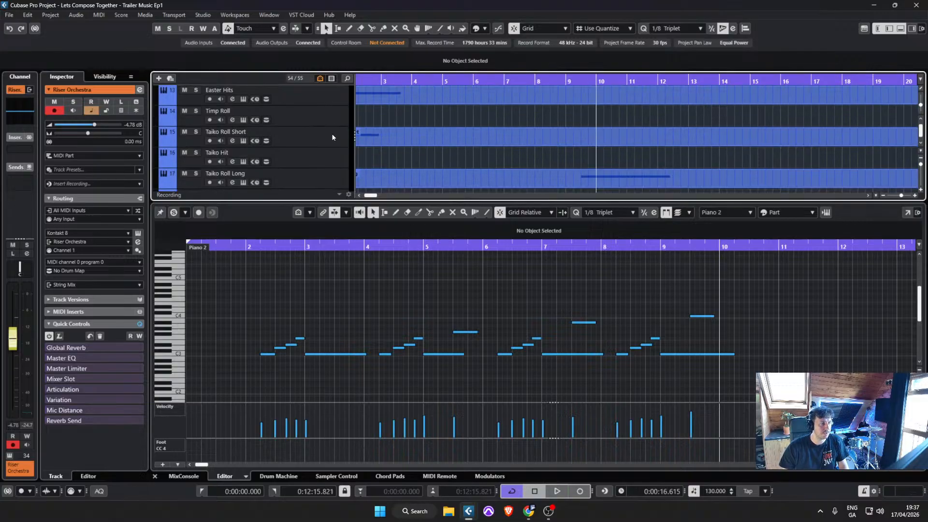
scroll(332, 141, up, 4)
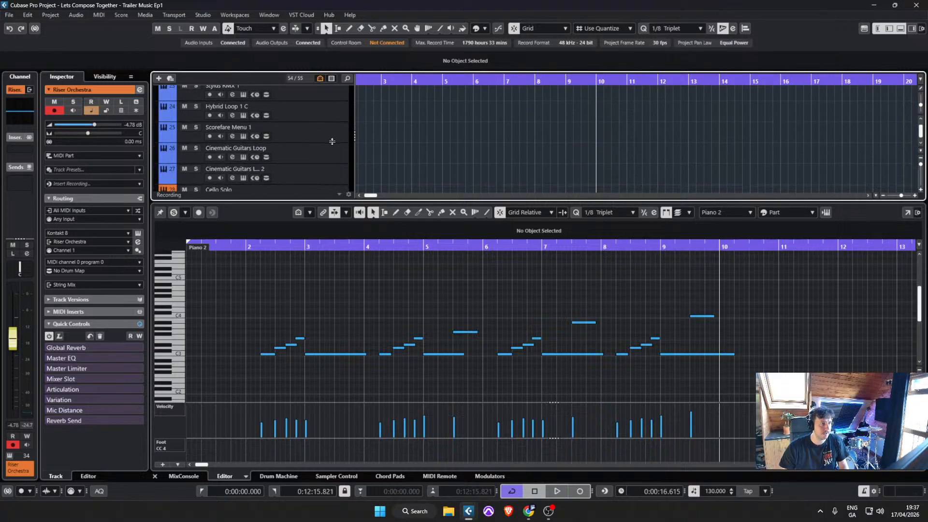
scroll(332, 141, up, 4)
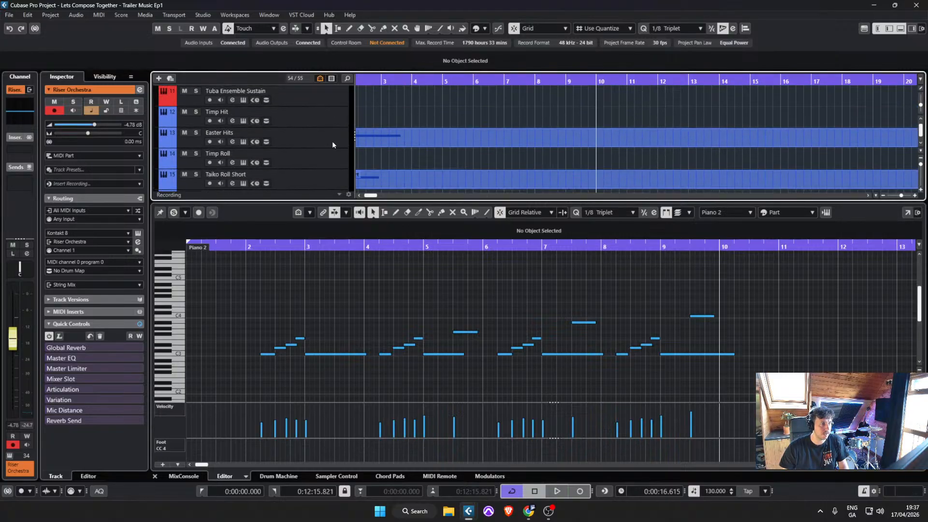
click(333, 140)
scroll(367, 124, left, 2)
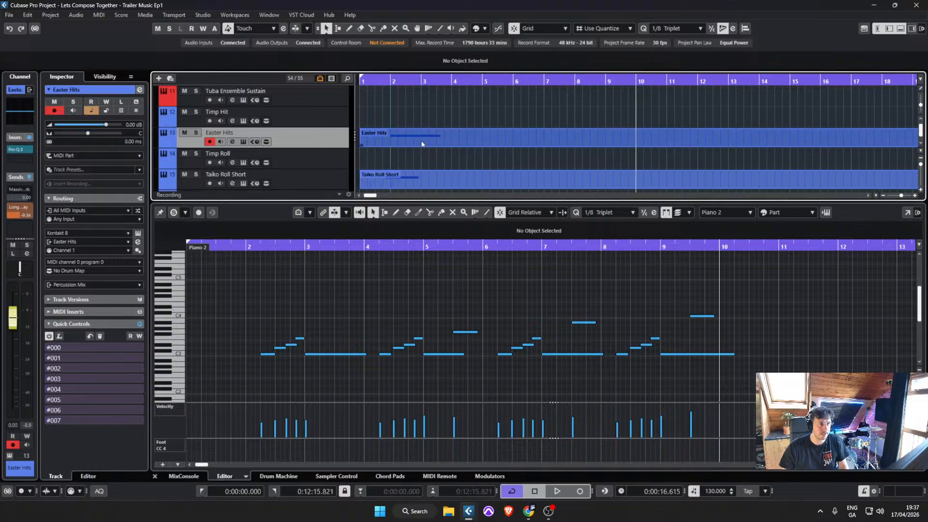
click(421, 140)
click(298, 308)
key(ctrl+a)
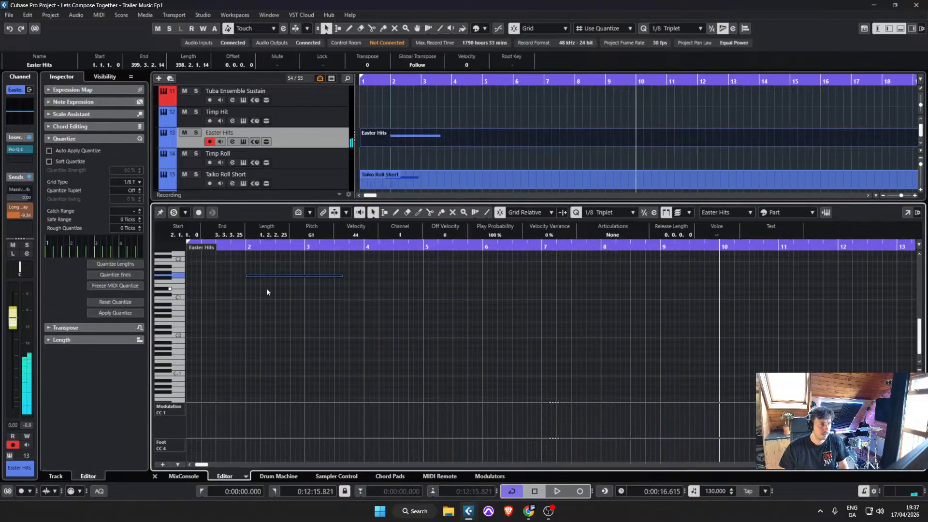
click(781, 270)
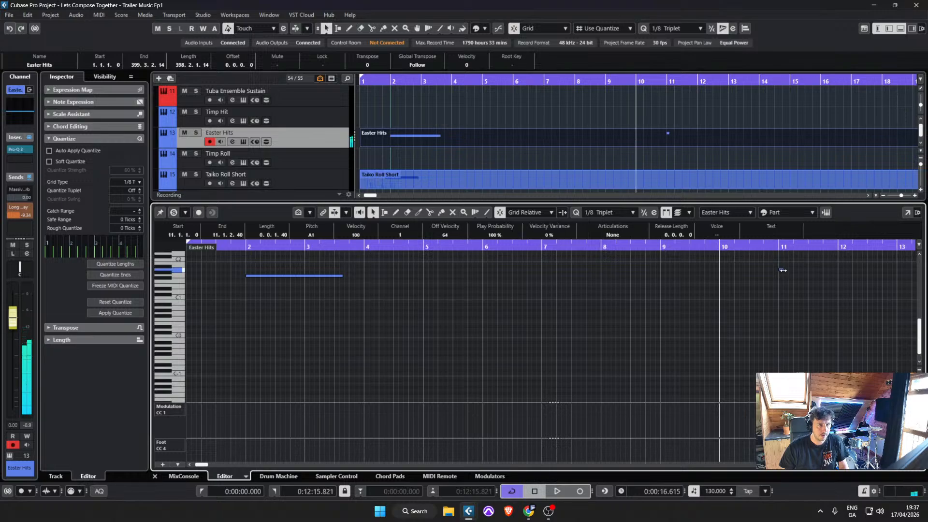
drag(785, 270, 831, 270)
click(626, 112)
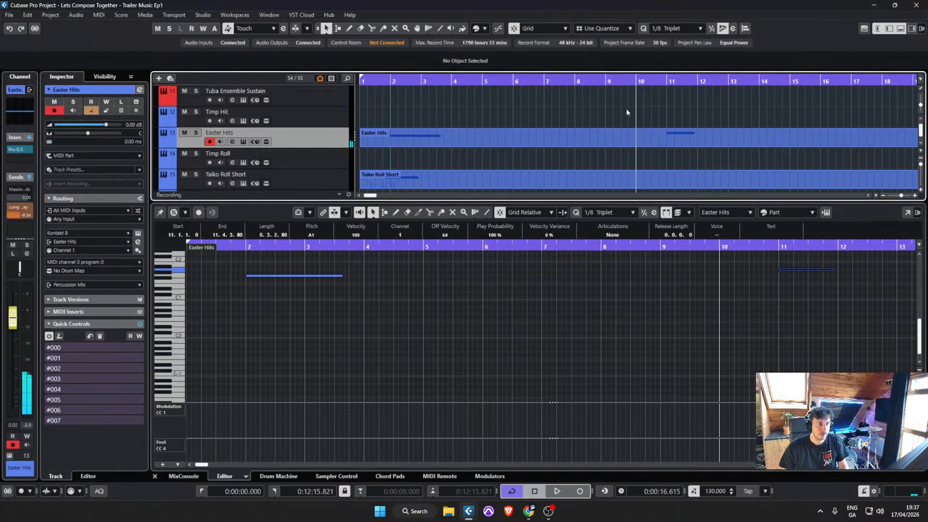
Step: Add a Massive Verb send to the Braaam channel and lower its level to about -7 dB
scroll(601, 124, down, 2)
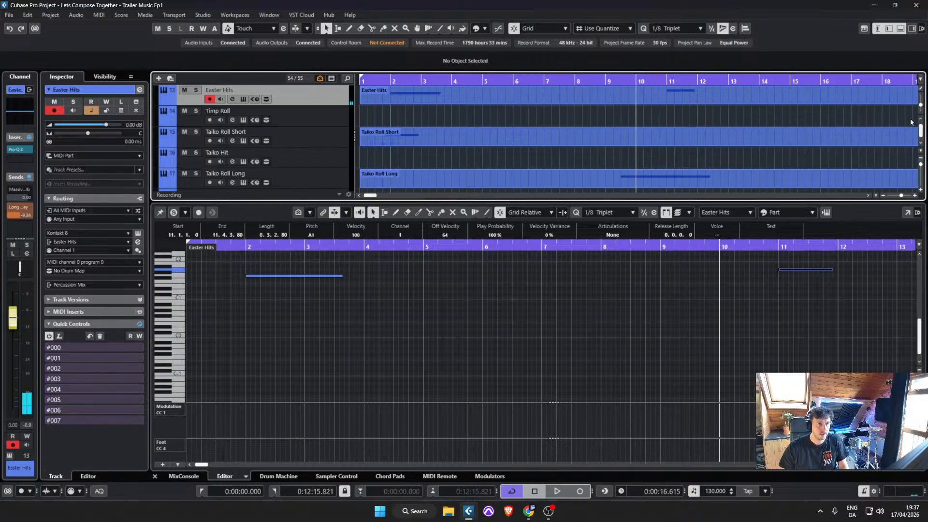
click(631, 80)
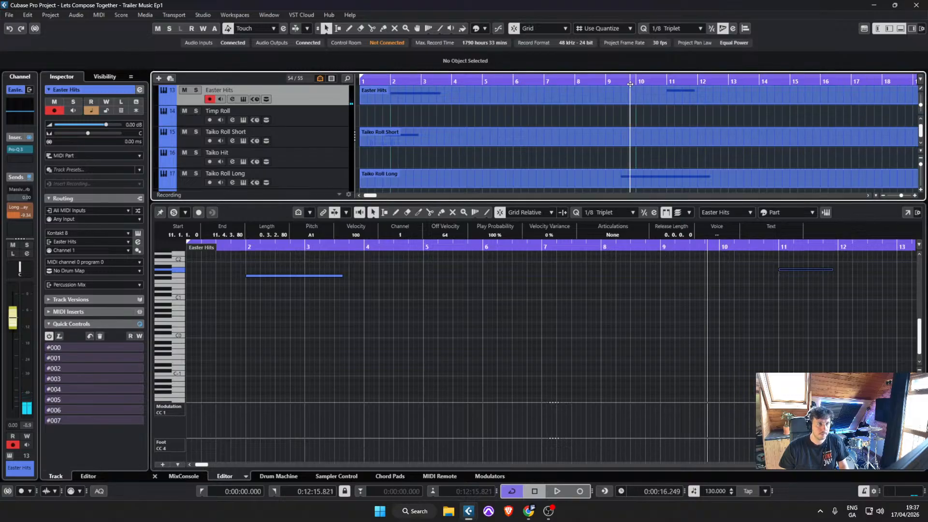
click(345, 184)
scroll(491, 141, down, 4)
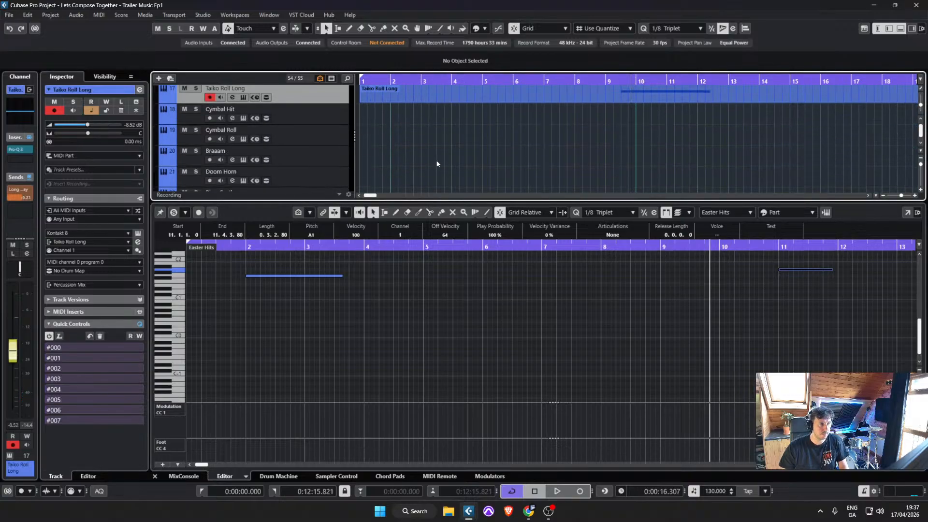
click(336, 155)
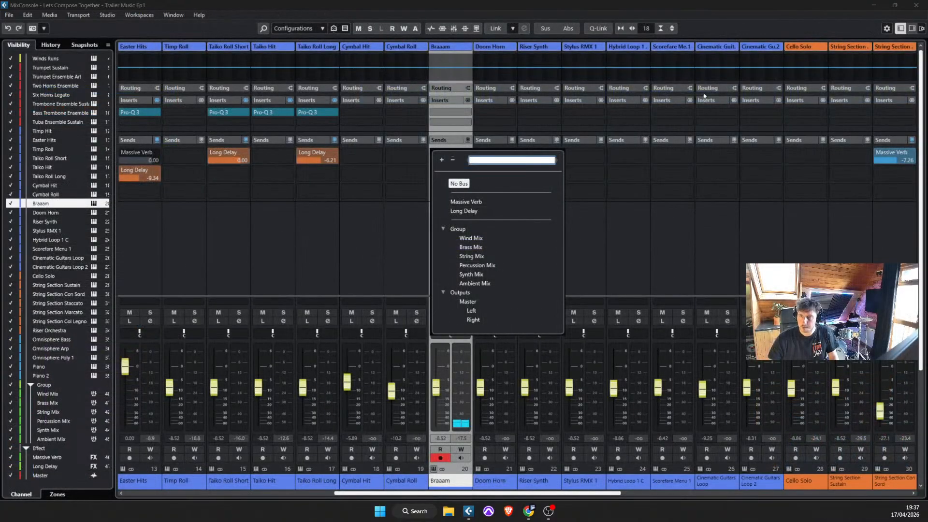
click(475, 202)
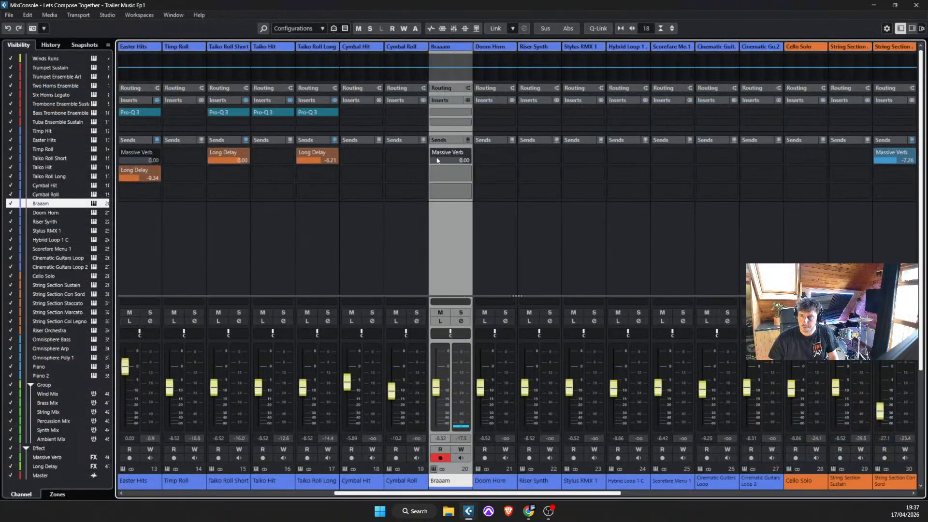
drag(443, 155, 443, 209)
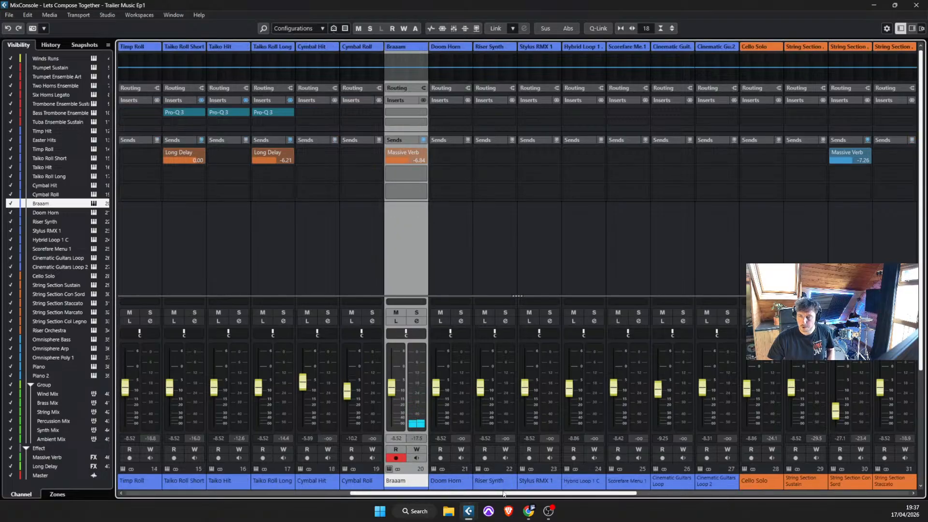
Step: Insert Pro-Q 3 in the second insert slot of the Massive Verb effect channel, after Pro-R
scroll(831, 203, right, 5)
mouse_move(813, 117)
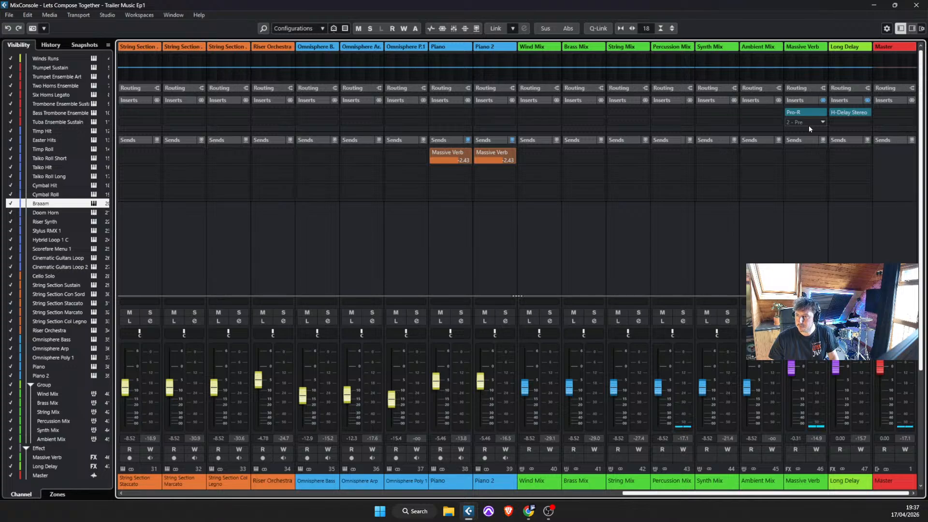
click(808, 124)
click(810, 167)
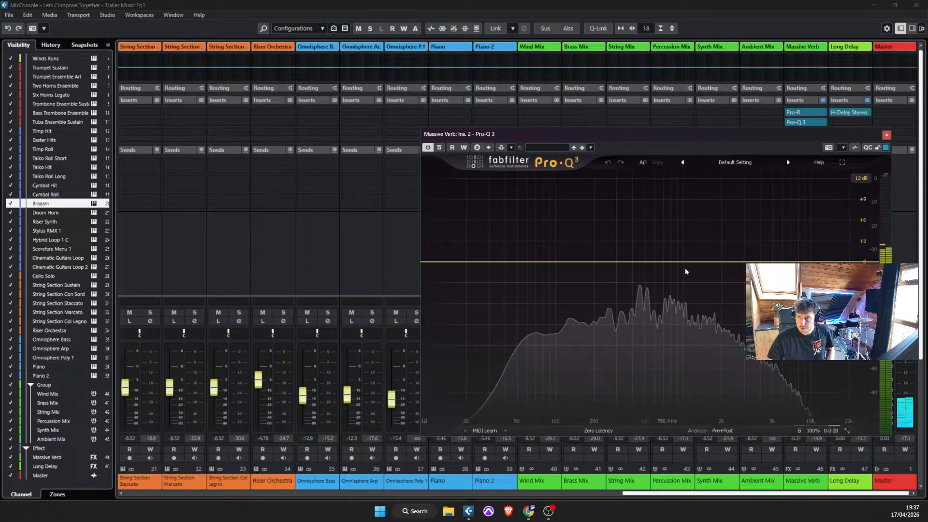
Step: Shape the Massive Verb EQ with a low cut, a shallow dip near 500 Hz and a cut of about 2.7 dB near 1.7 kHz
click(754, 251)
drag(755, 251, 718, 279)
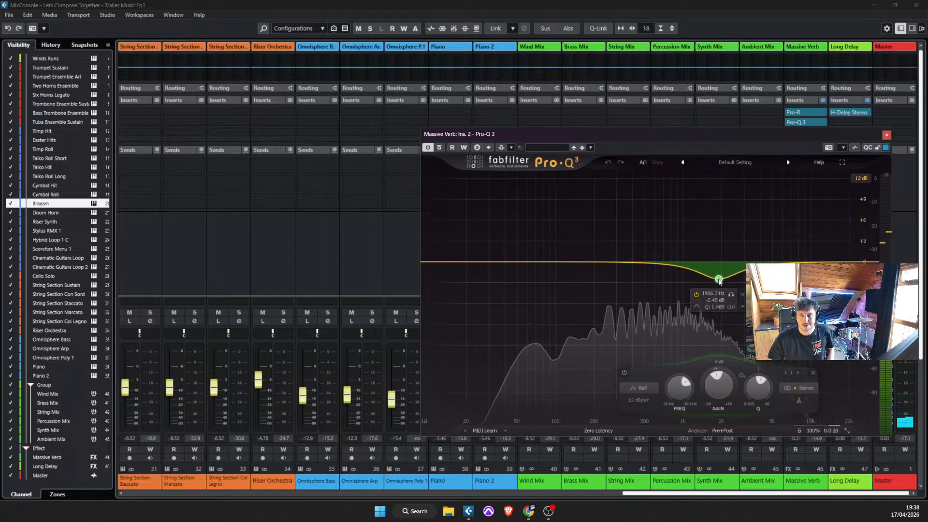
drag(427, 263, 498, 264)
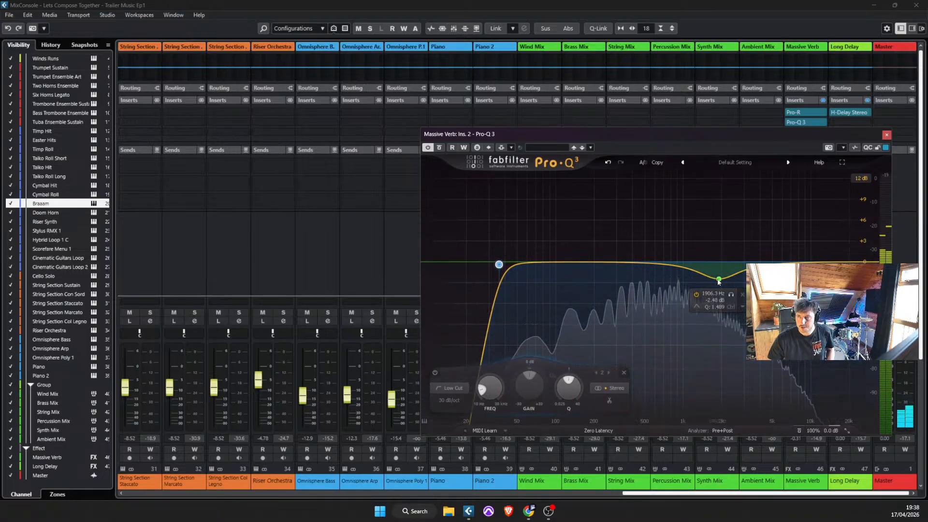
mouse_move(721, 282)
mouse_down()
mouse_move(708, 199)
mouse_move(715, 196)
mouse_move(713, 280)
mouse_up()
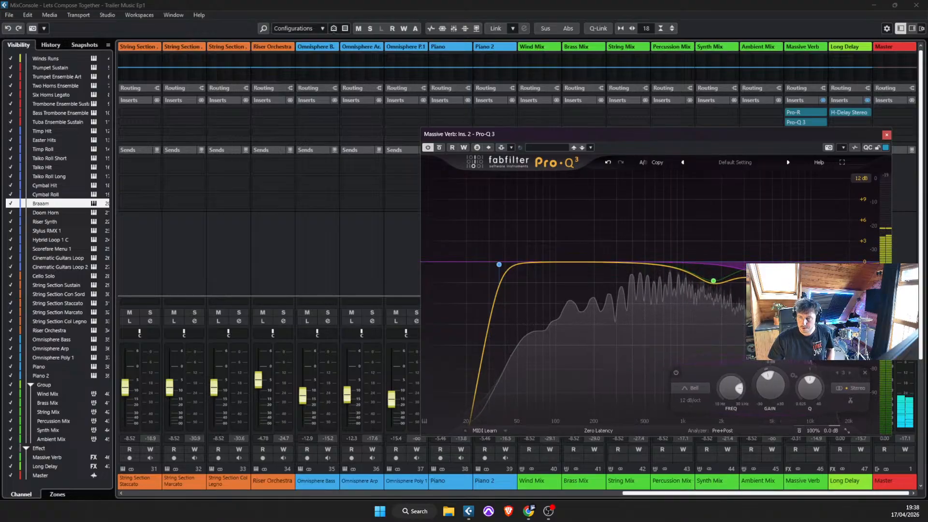
drag(610, 274, 644, 274)
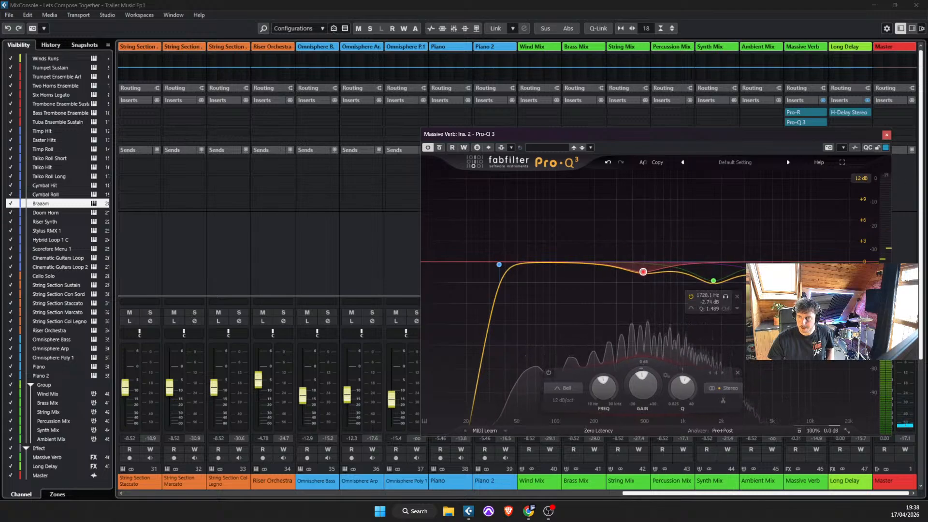
click(886, 134)
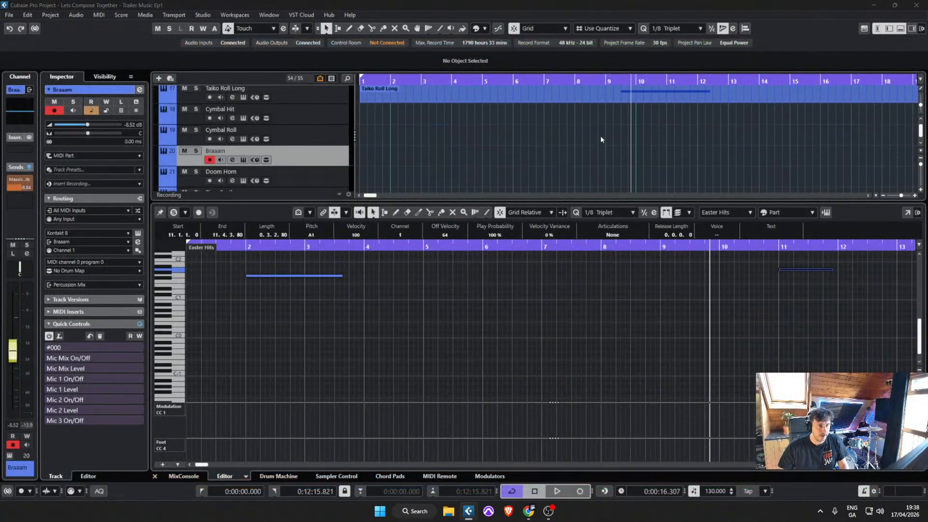
Step: Save the project
click(634, 133)
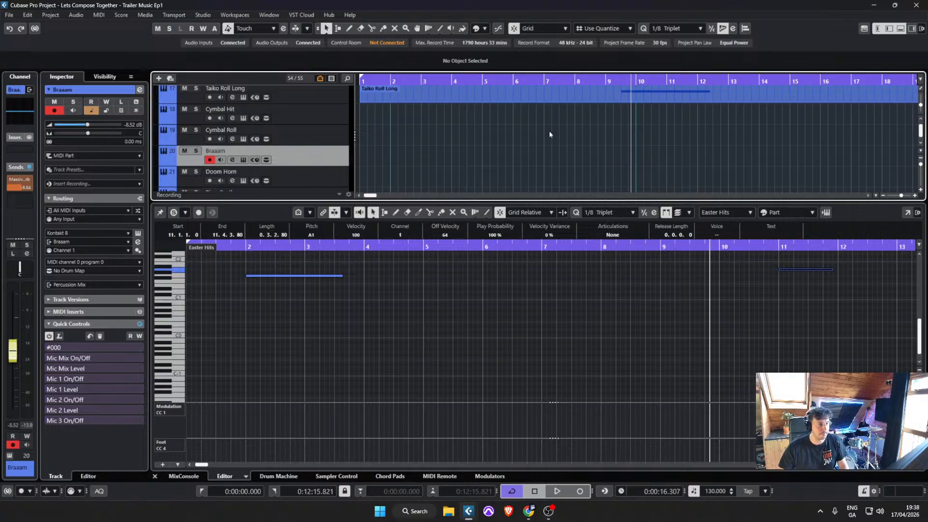
click(9, 15)
click(36, 78)
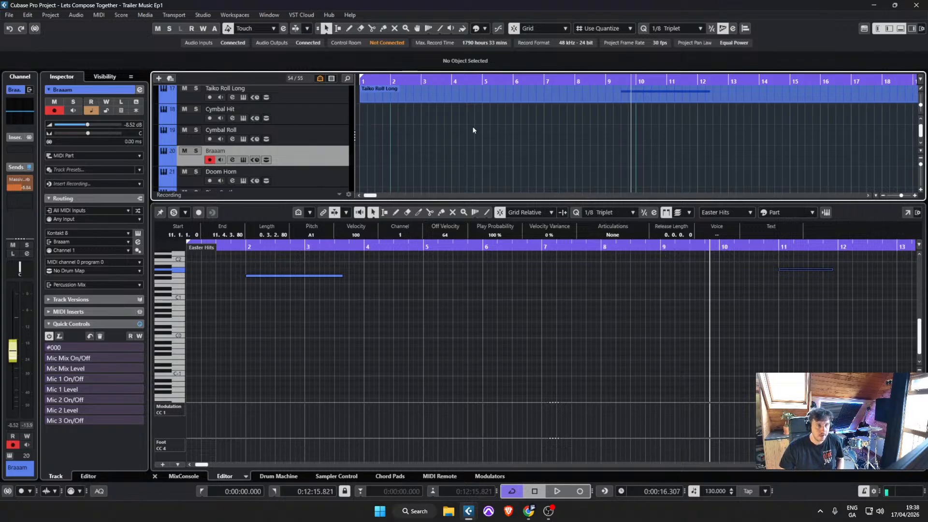
Step: Record sustained notes at bars 11 and 13 on the Braaam track, starting the take after the middle of bar 9
drag(614, 82, 625, 82)
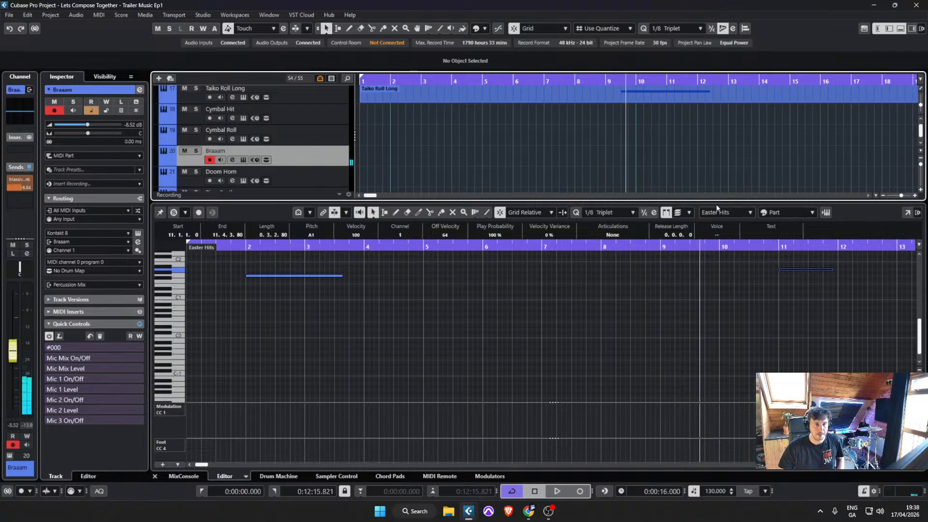
key(KP_Multiply)
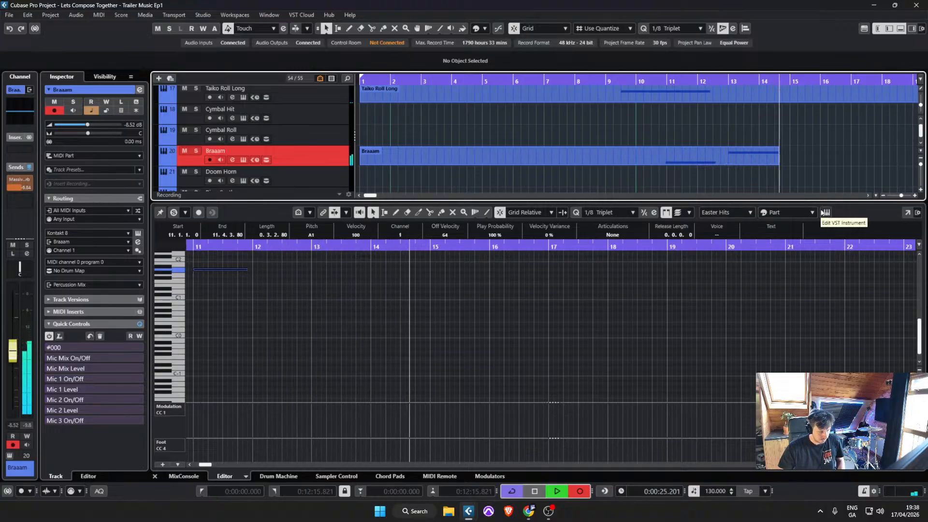
key(space)
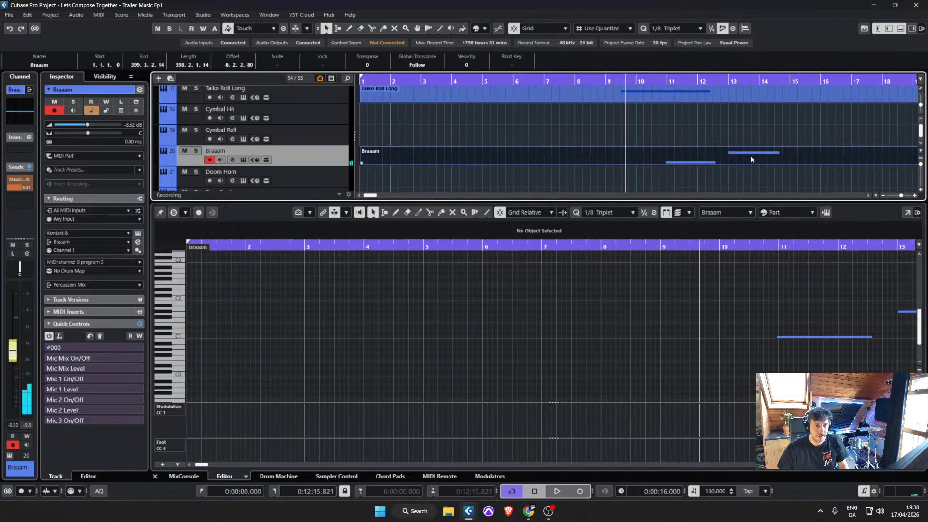
Step: Open the Piano part in the key editor and audition its lowest notes at bars 4 and 5
scroll(529, 176, down, 10)
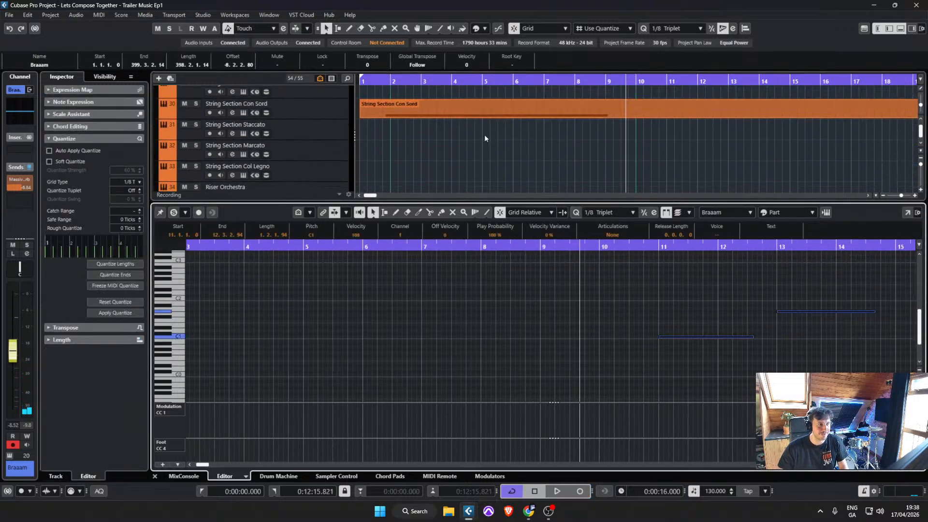
click(479, 154)
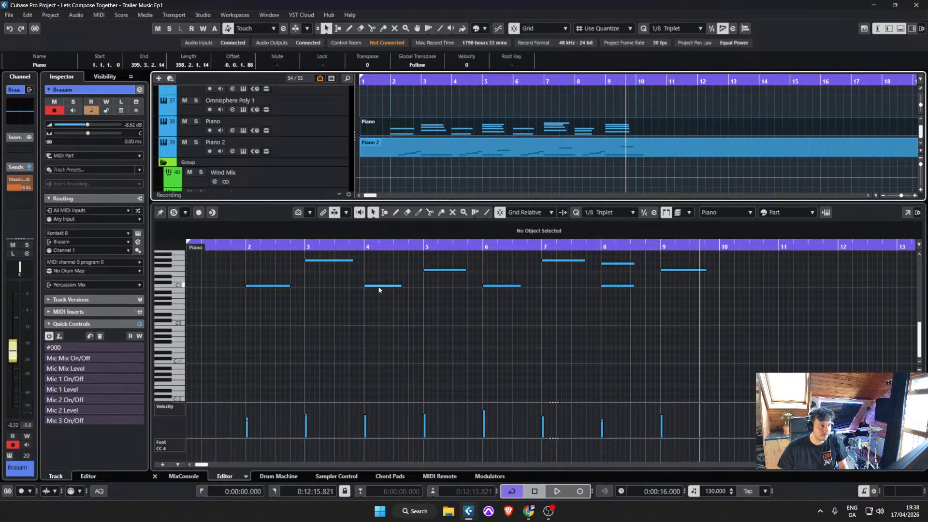
click(379, 287)
scroll(380, 289, up, 3)
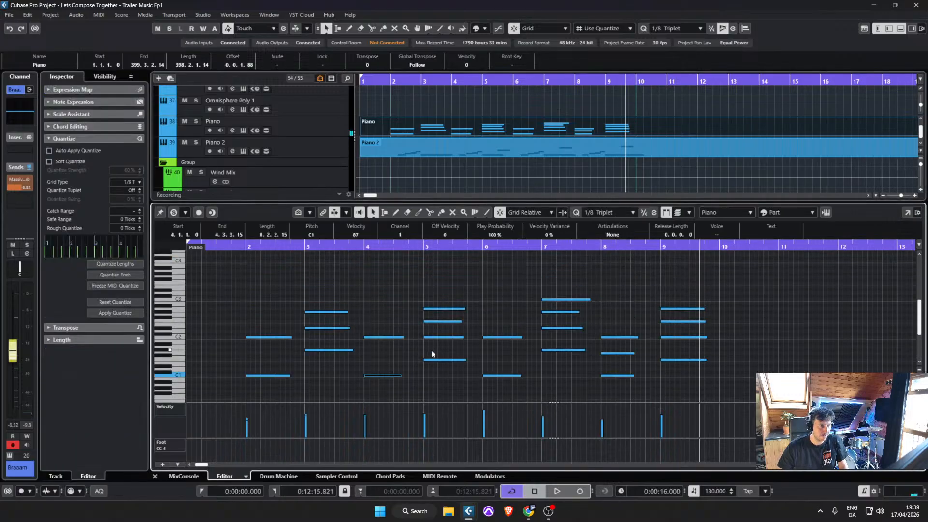
click(436, 364)
click(807, 104)
Step: Reopen the Braaam part and transpose its bar 13 note down an octave to G#0
scroll(815, 133, up, 4)
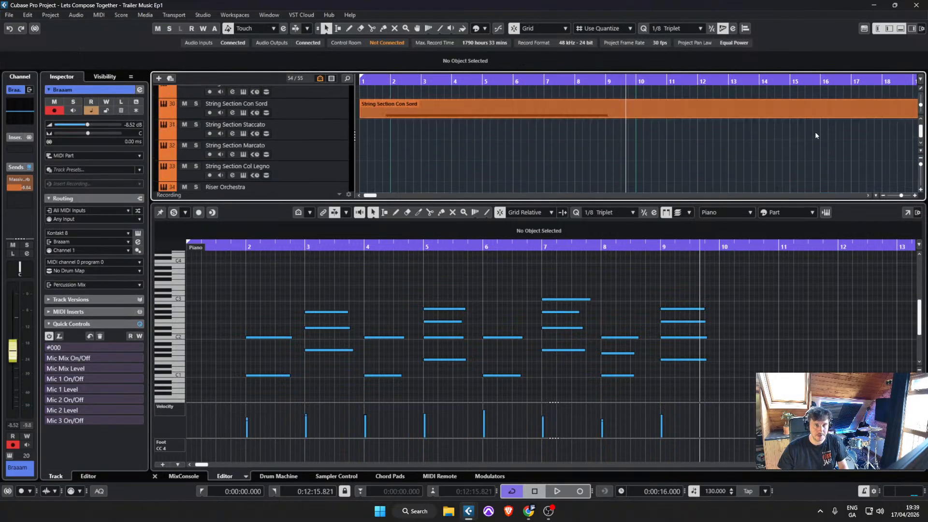
scroll(802, 142, up, 12)
click(767, 150)
scroll(758, 149, down, 1)
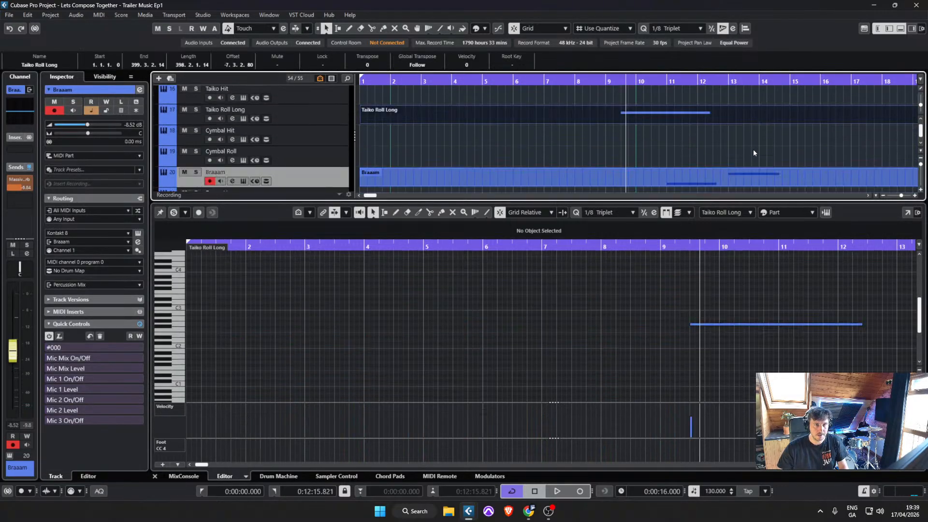
click(746, 179)
click(719, 368)
scroll(718, 371, right, 5)
drag(718, 371, 575, 274)
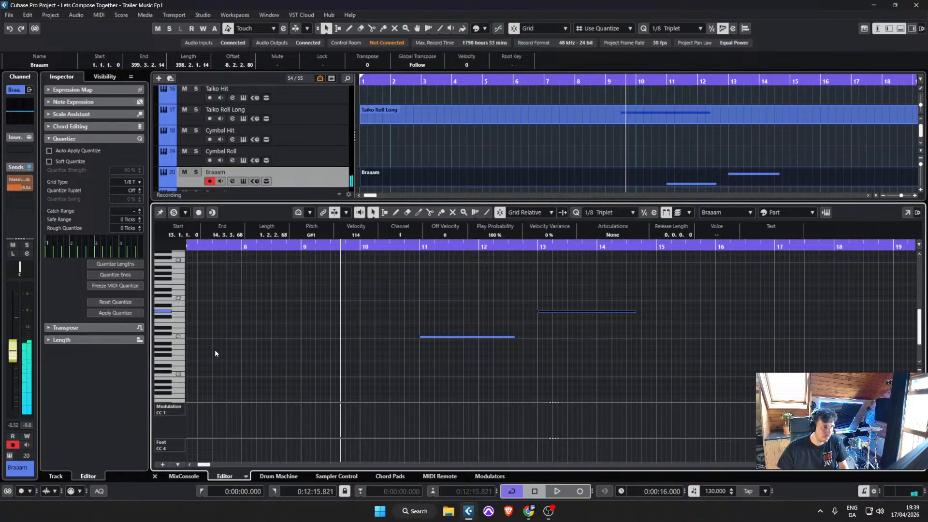
drag(541, 356, 611, 234)
key(shift+Down)
Step: Repeat the Braaam notes in bars 15 and 17, with C1 at bar 15 and F1 at bar 17
click(481, 359)
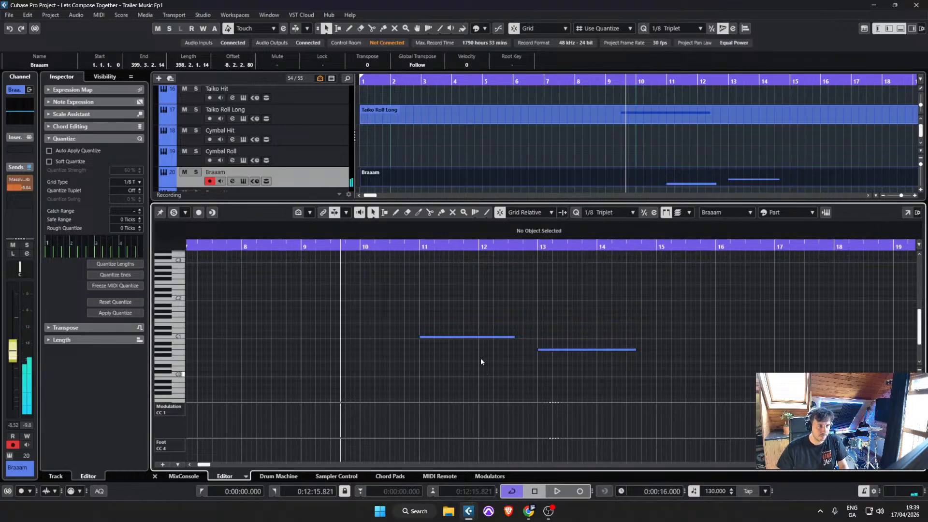
drag(438, 336, 789, 327)
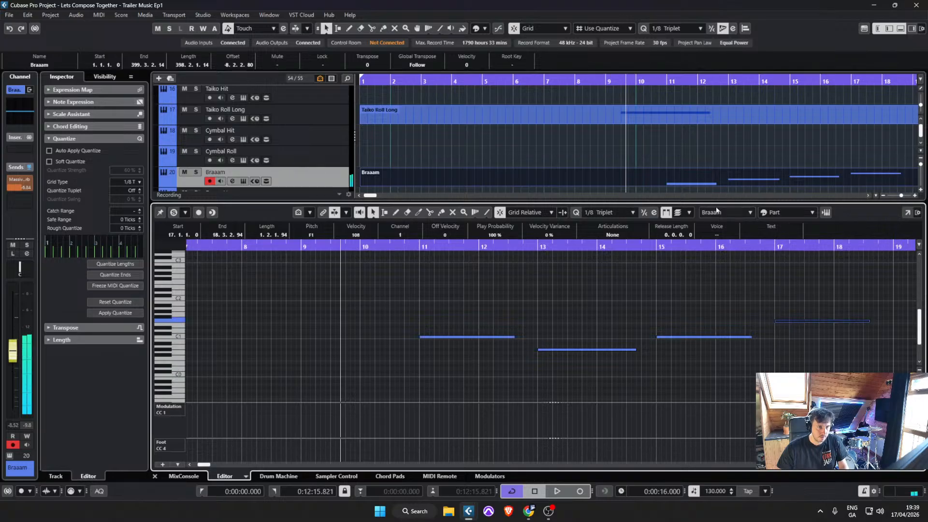
click(755, 149)
Step: Record a Doom Horn take from bar 9 with sustained notes at bars 11 and 13 and modulation movement
scroll(754, 148, right, 5)
scroll(300, 167, down, 2)
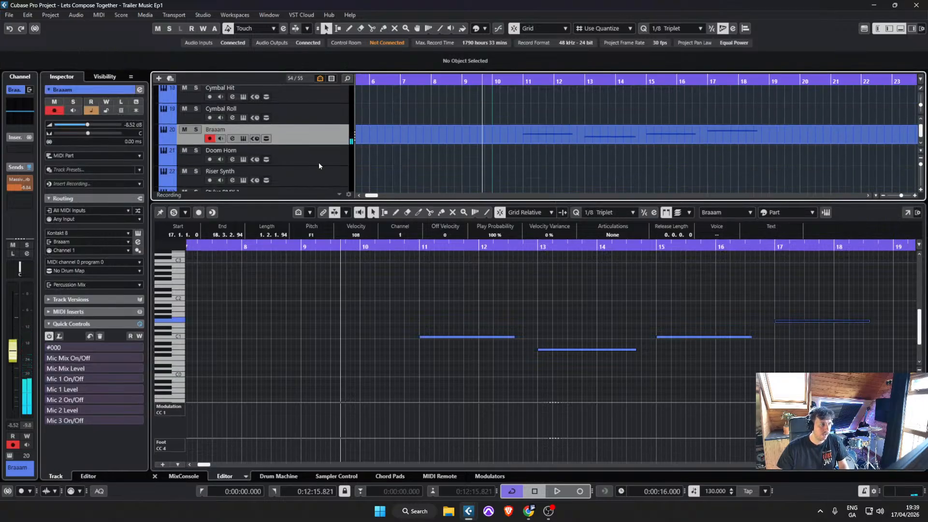
click(330, 159)
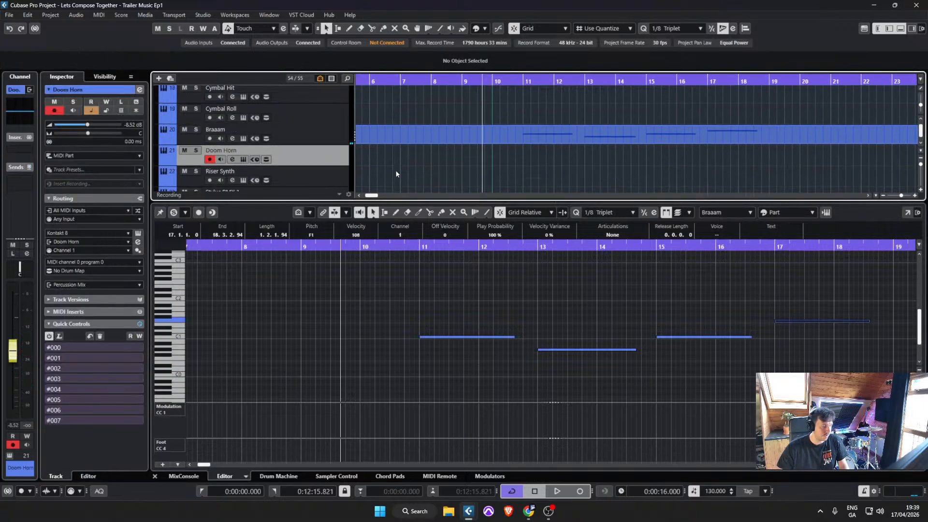
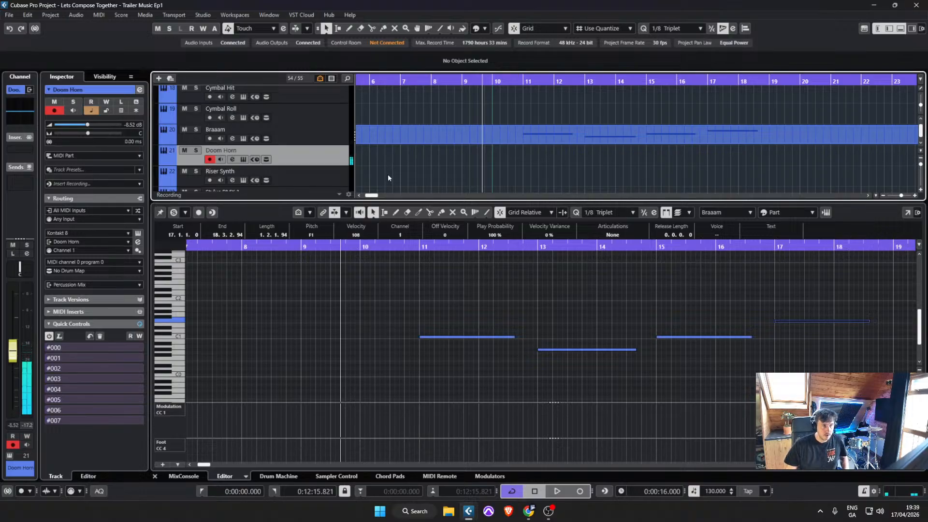
drag(479, 81, 465, 84)
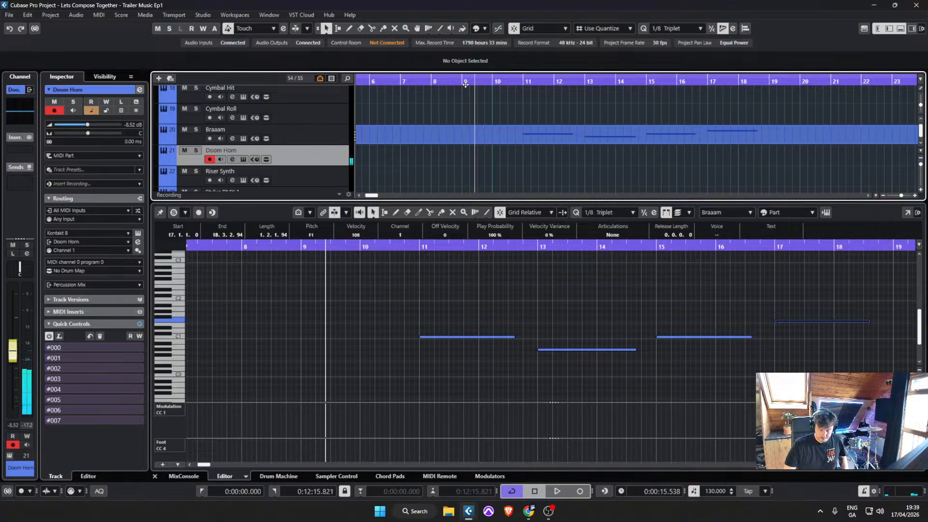
key(KP_Multiply)
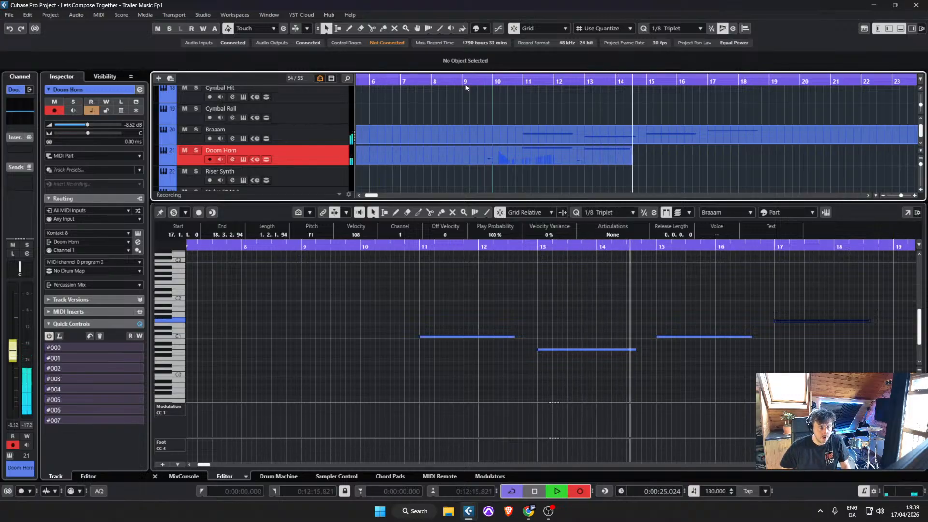
key(space)
Step: Audition the Doom Horn note at bar 13 and move the first short A#0 note to 10.4.1.17
scroll(865, 270, right, 1)
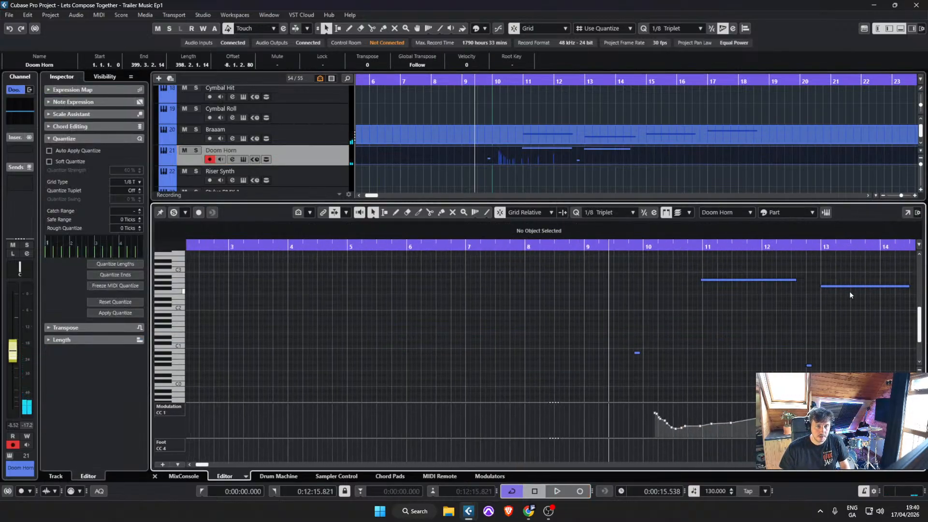
click(854, 286)
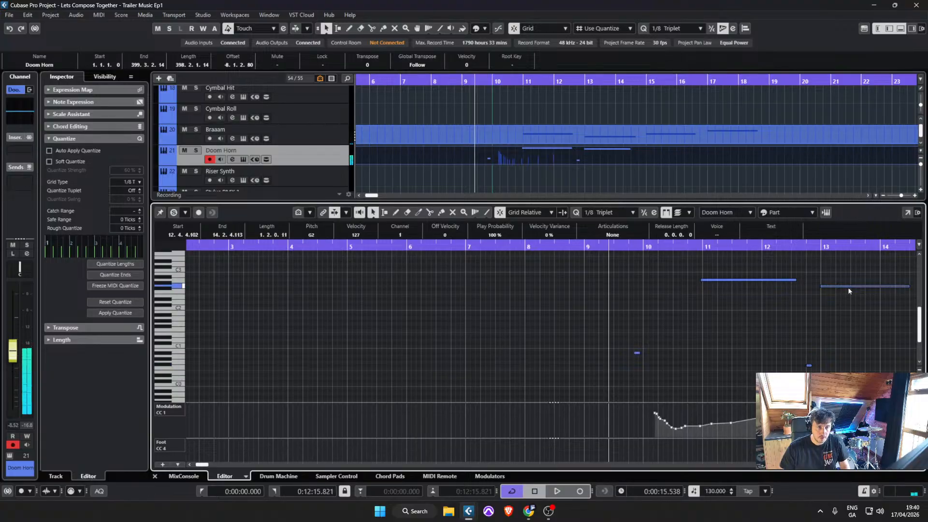
click(844, 327)
scroll(844, 327, right, 2)
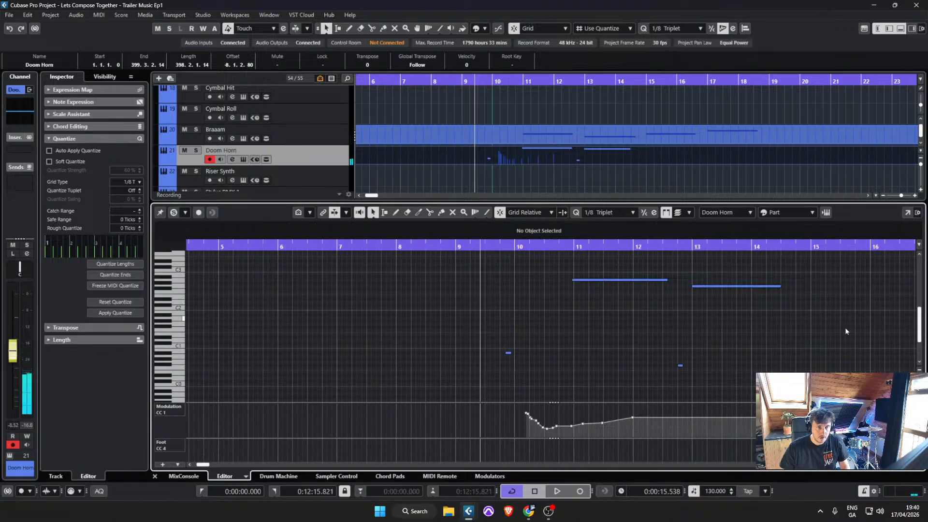
drag(512, 352, 564, 355)
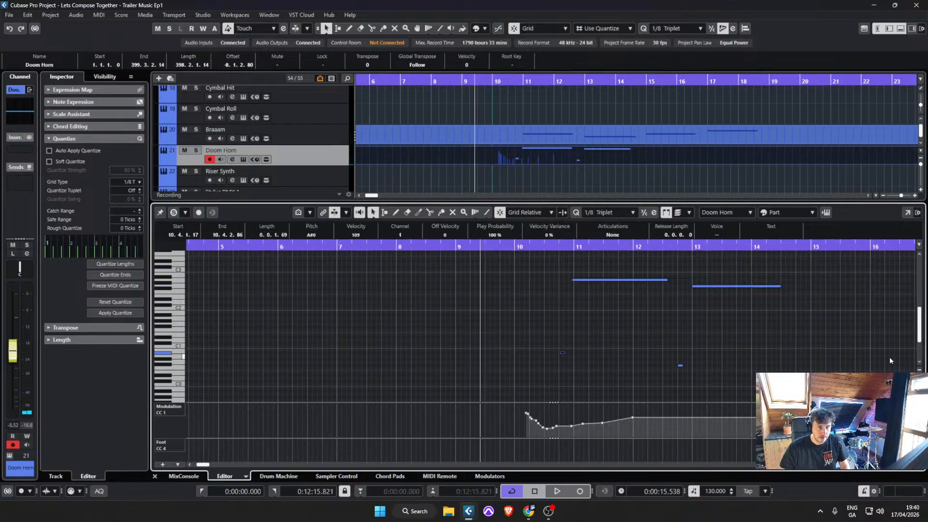
Step: Add a short A#0 note at 14.4.2.40 in the Doom Horn part and quantize the sustained notes at bars 11 and 13
double_click(802, 353)
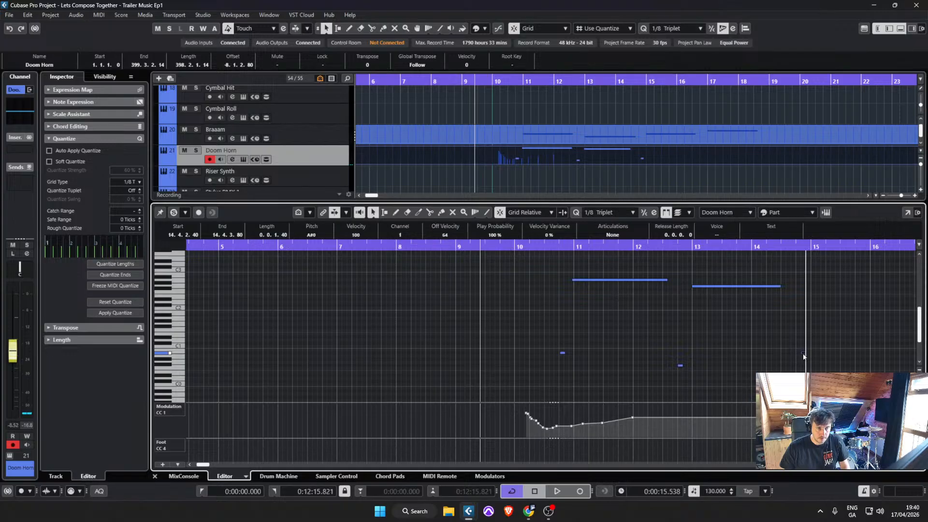
click(602, 280)
key(q)
click(704, 286)
key(q)
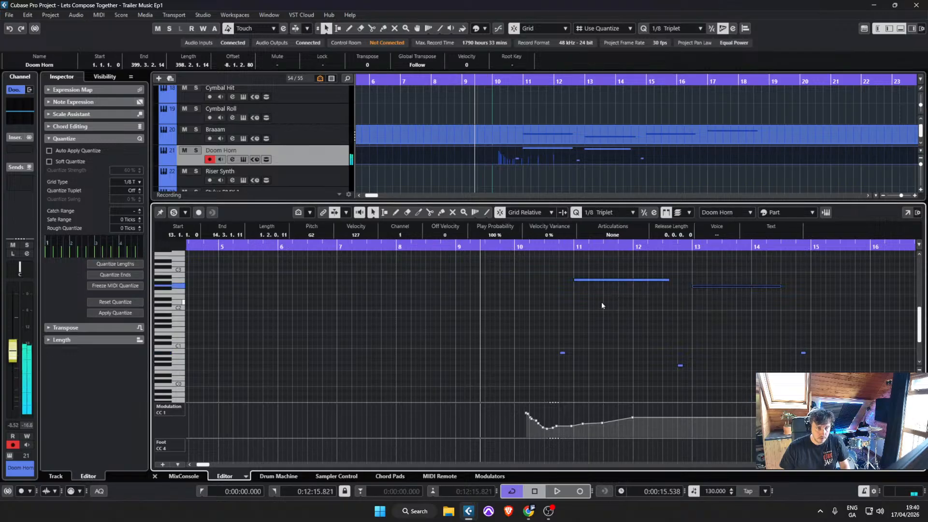
Step: Copy the sustained Doom Horn note to bars 15 and 17, with a copy of the short note just before bar 17
drag(622, 279, 836, 287)
click(723, 328)
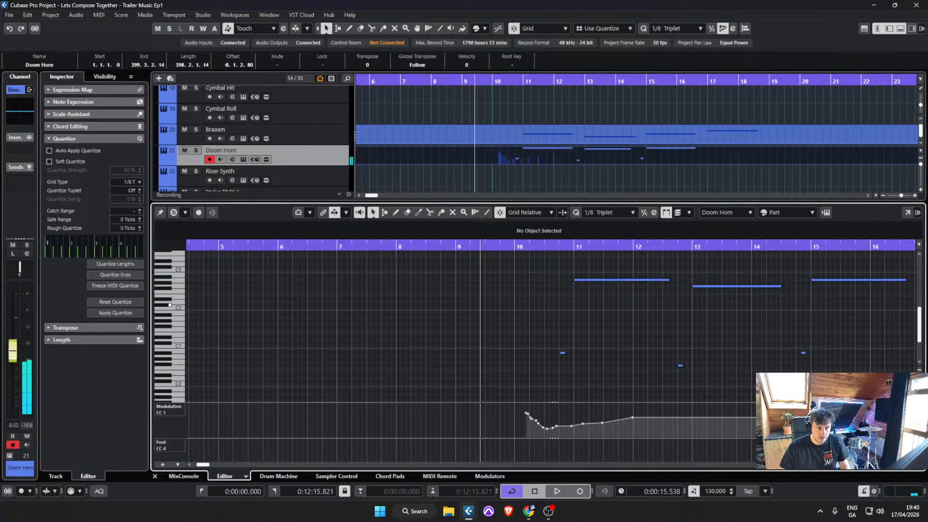
scroll(723, 329, right, 2)
drag(713, 353, 836, 341)
drag(755, 281, 872, 276)
Step: Transpose the short note before bar 17 up to F1 and a further semitone, auditioning the sustained note at bar 17
click(837, 339)
key(Up)
key(Up)
key(Up)
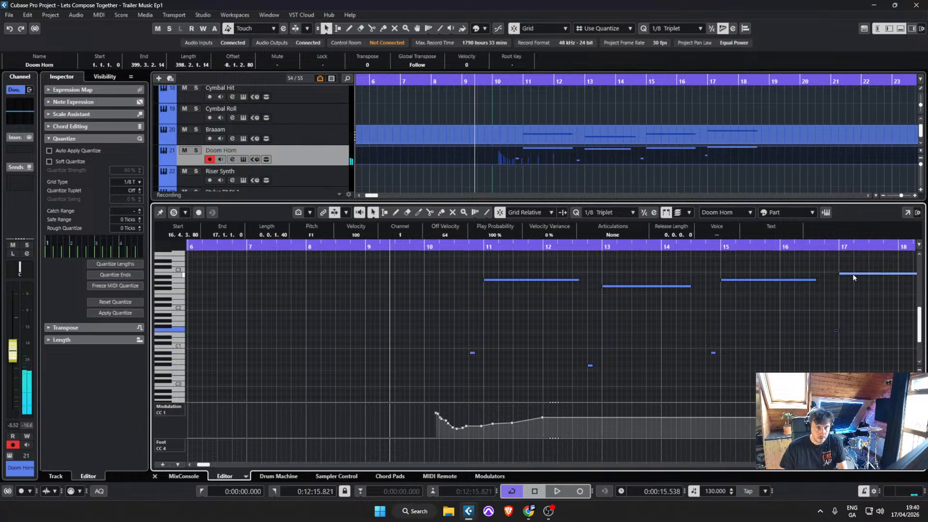
click(852, 274)
click(836, 331)
key(Up)
click(850, 276)
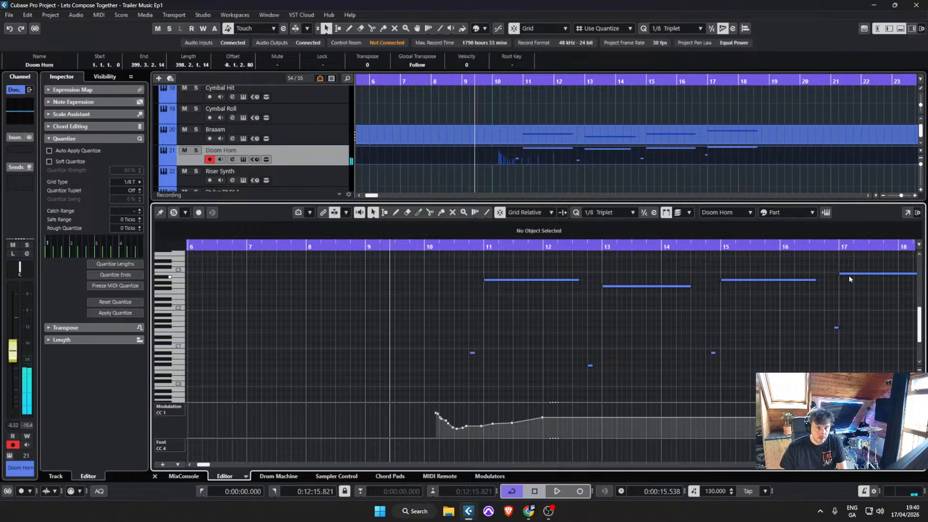
click(850, 273)
Step: Lower the short note before bar 17 to E1 and audition the sustained bar 17 note
click(351, 138)
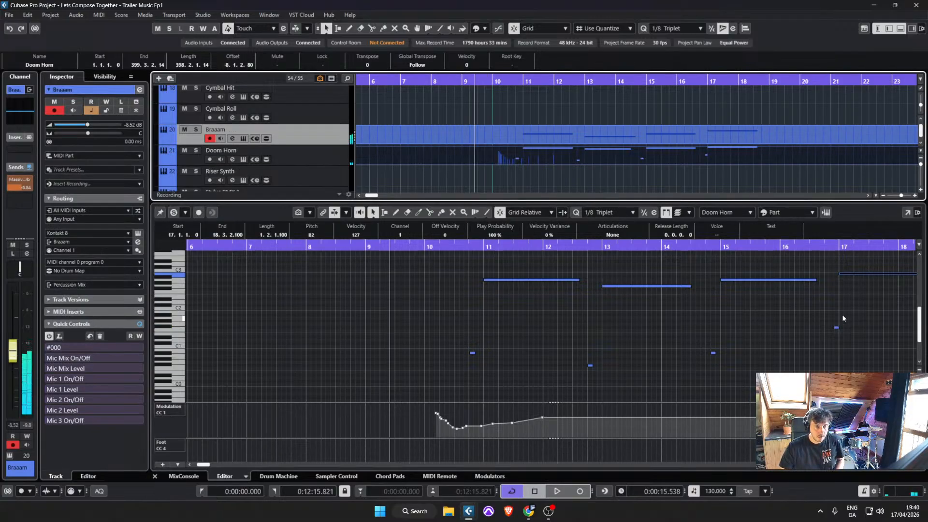
click(852, 279)
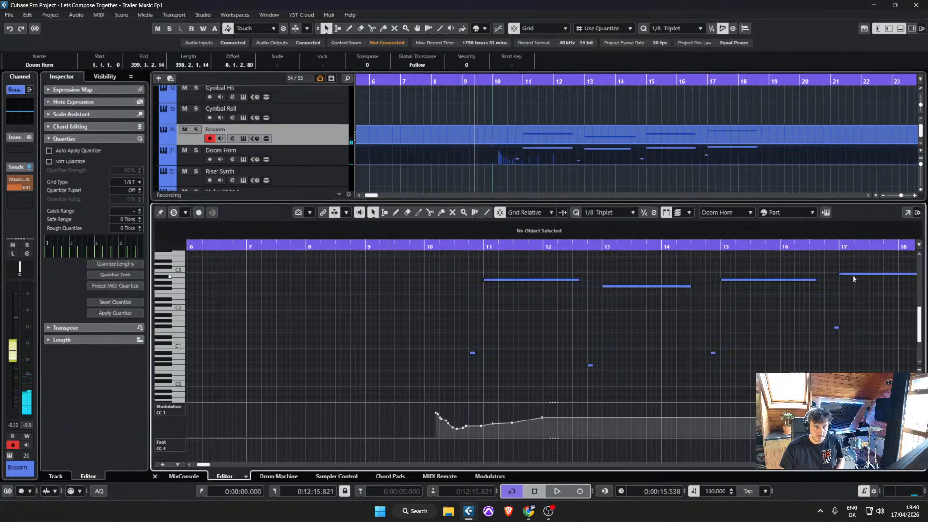
click(854, 274)
drag(831, 316, 845, 338)
key(Down)
key(Down)
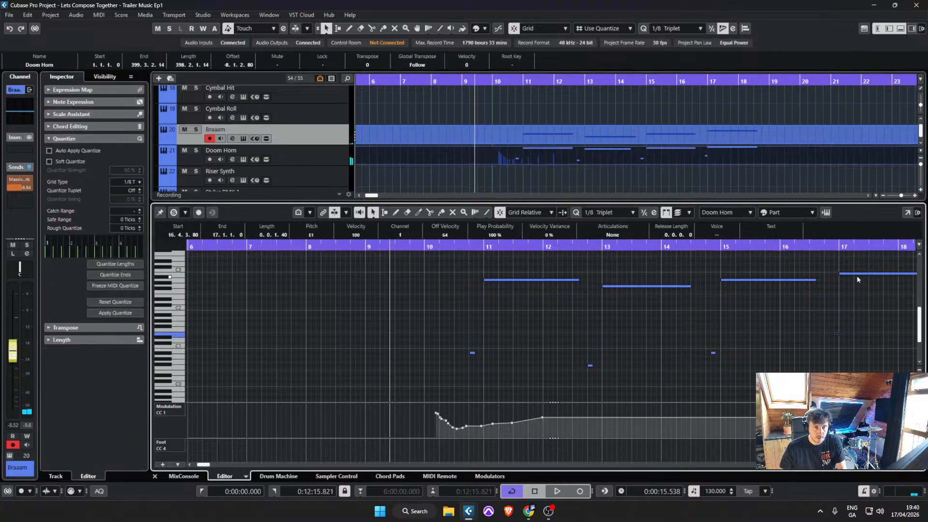
click(856, 276)
click(857, 273)
Step: Lower the short note before bar 17 by one more semitone and audition the sustained note again
click(836, 333)
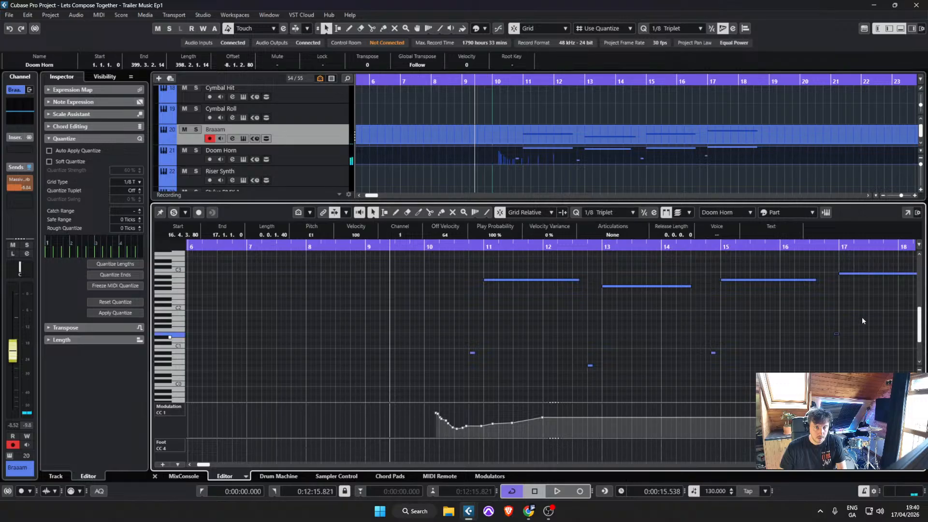
key(Down)
click(858, 277)
click(858, 274)
click(864, 305)
scroll(868, 317, right, 1)
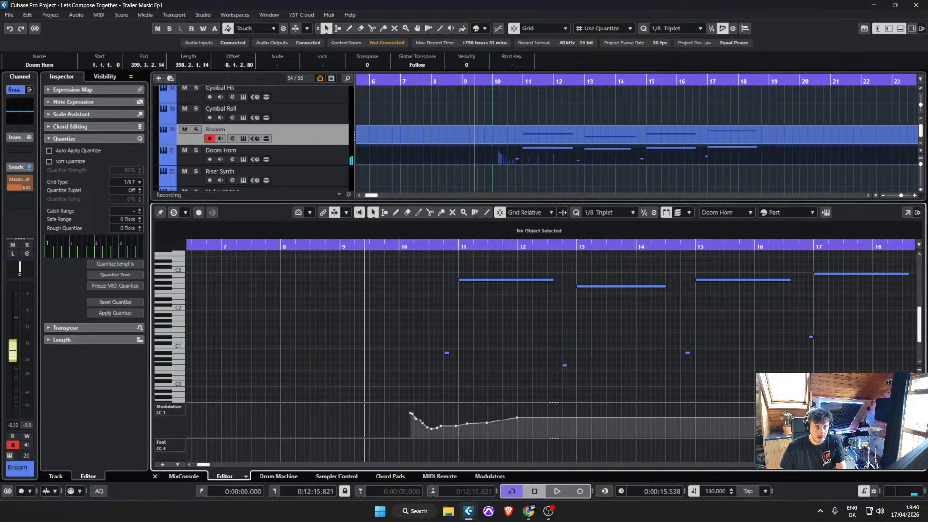
Step: Select the Doom Horn track and save the project
click(301, 154)
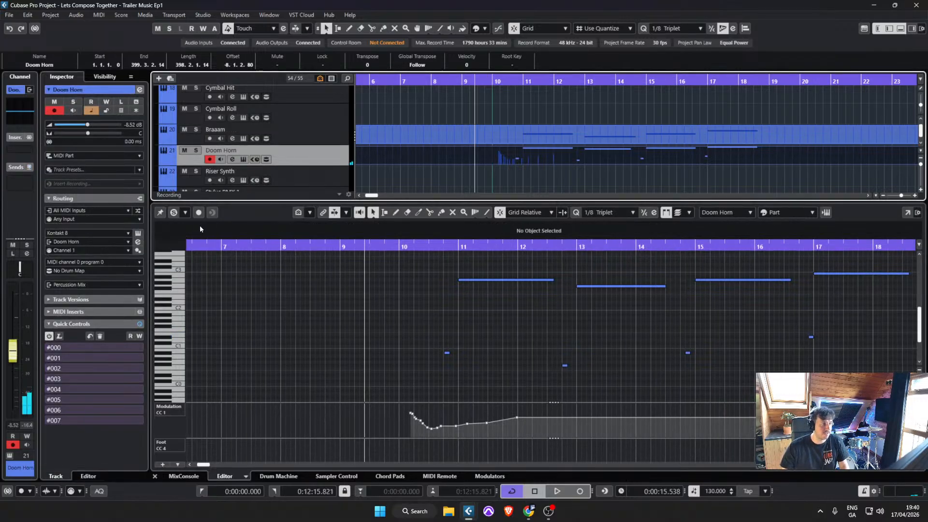
click(10, 15)
click(28, 79)
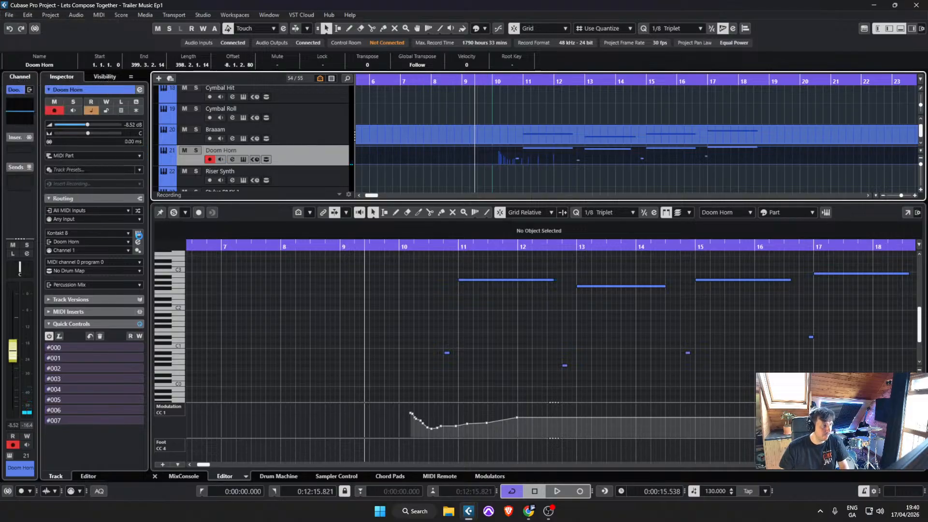
Step: Open the Doom Horn's Kontakt instrument, audition a playable key several times, and close it
click(138, 234)
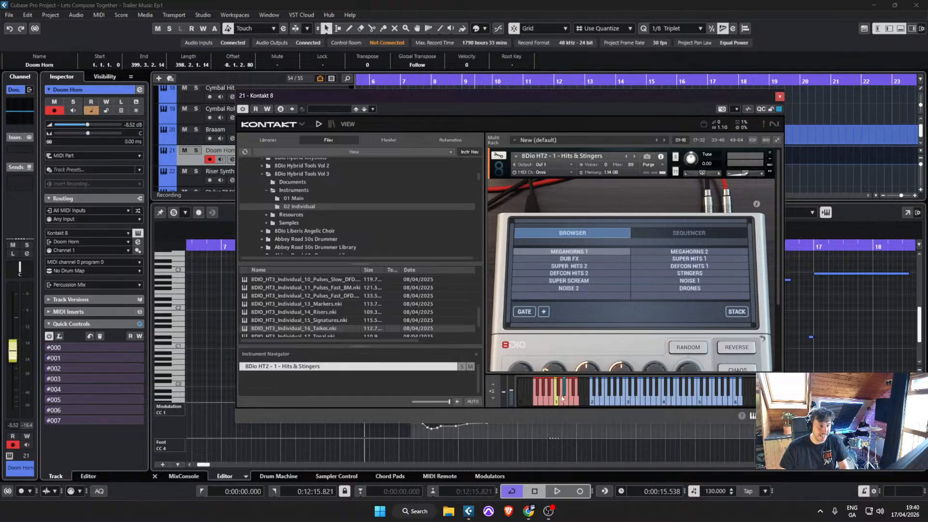
click(634, 403)
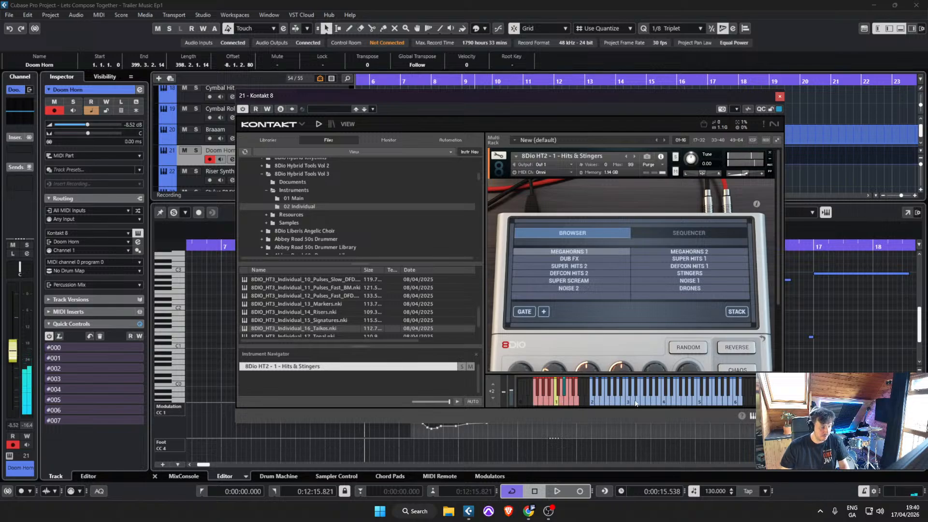
click(635, 403)
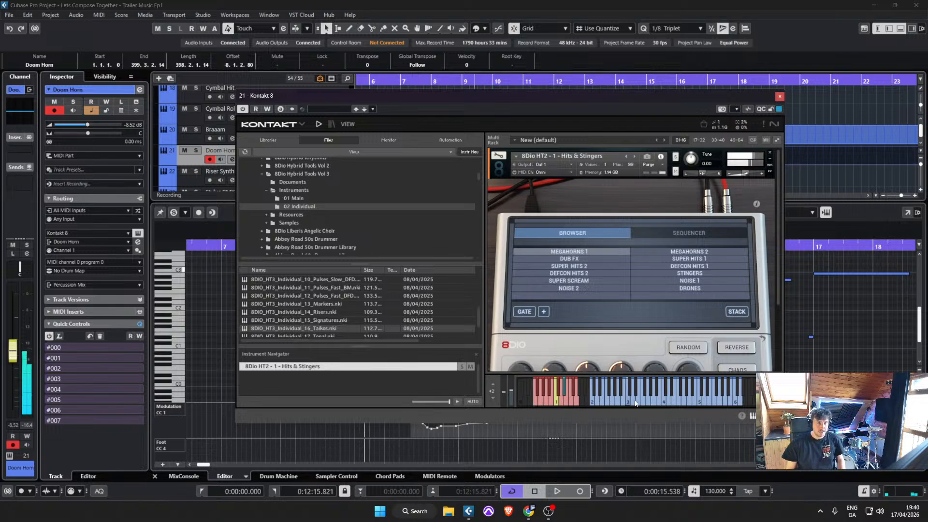
click(635, 403)
click(635, 402)
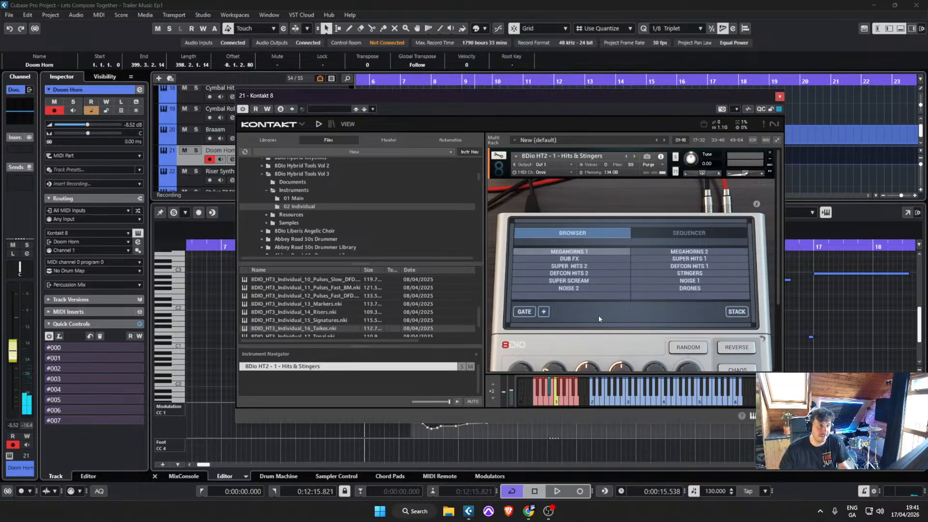
click(780, 96)
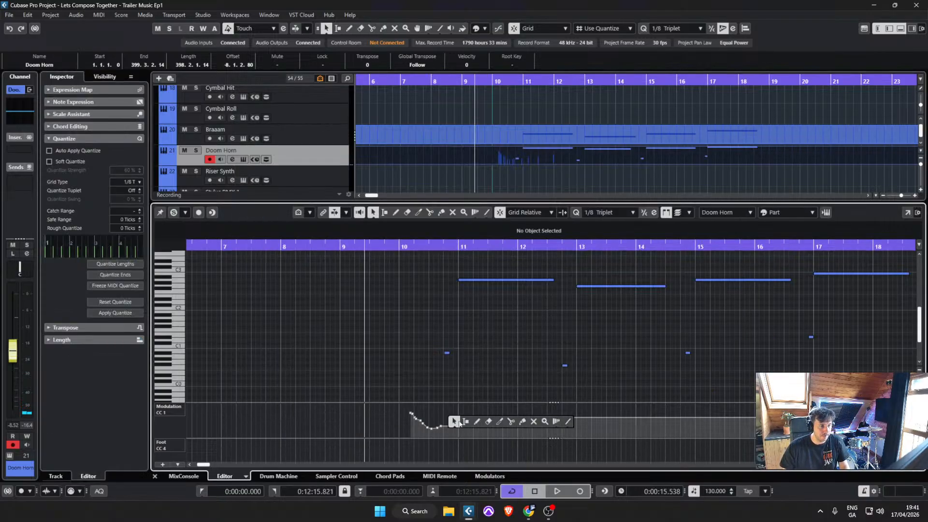
Step: Redraw the Doom Horn modulation as a nearly flat, low curve from bar 10 to just before bar 13
key(8)
mouse_move(477, 424)
mouse_down()
mouse_move(408, 428)
mouse_move(566, 428)
mouse_up()
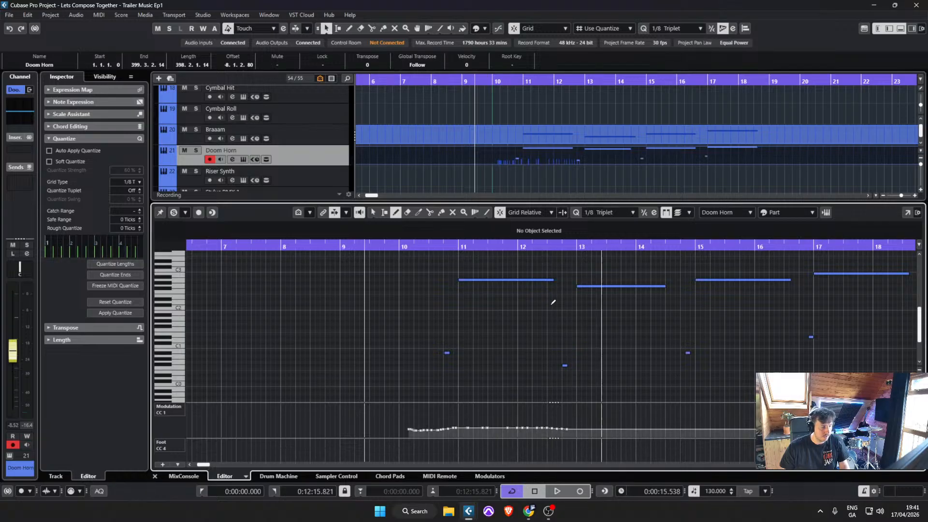
click(505, 109)
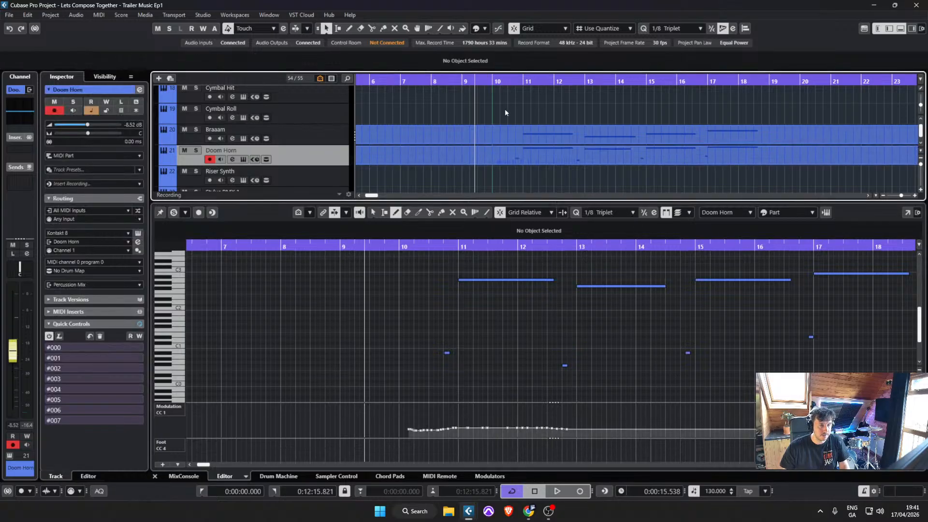
Step: Play back the Doom Horn and Braaam parts from bar 9 into bar 12, and save the project
right_click(505, 109)
click(520, 105)
key(space)
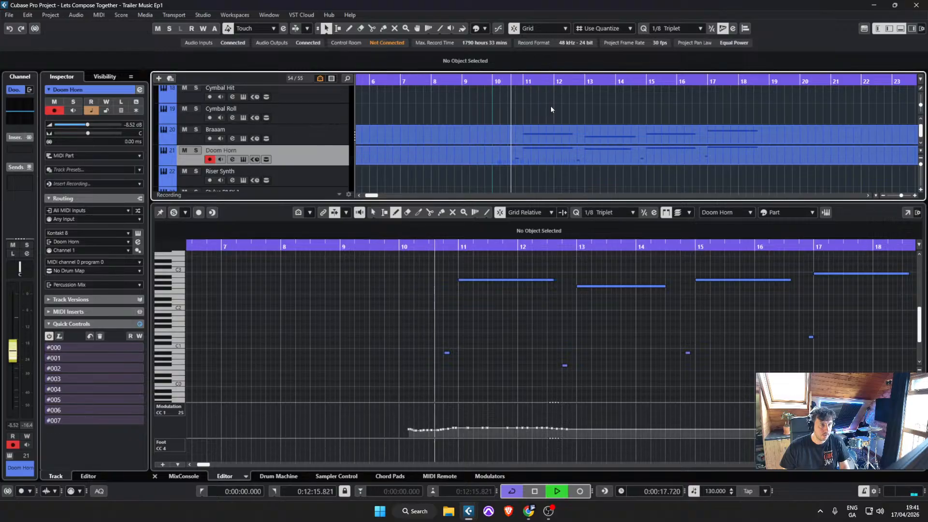
scroll(789, 94, right, 2)
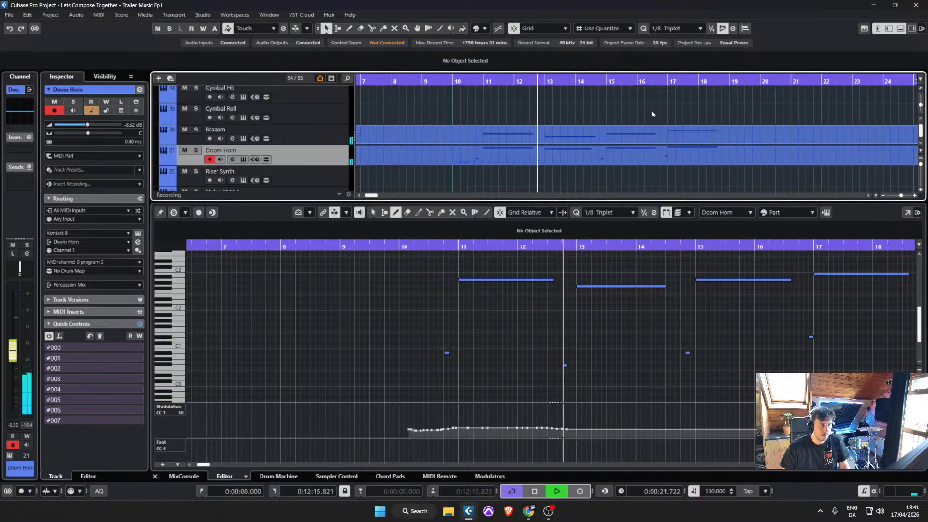
key(space)
click(12, 17)
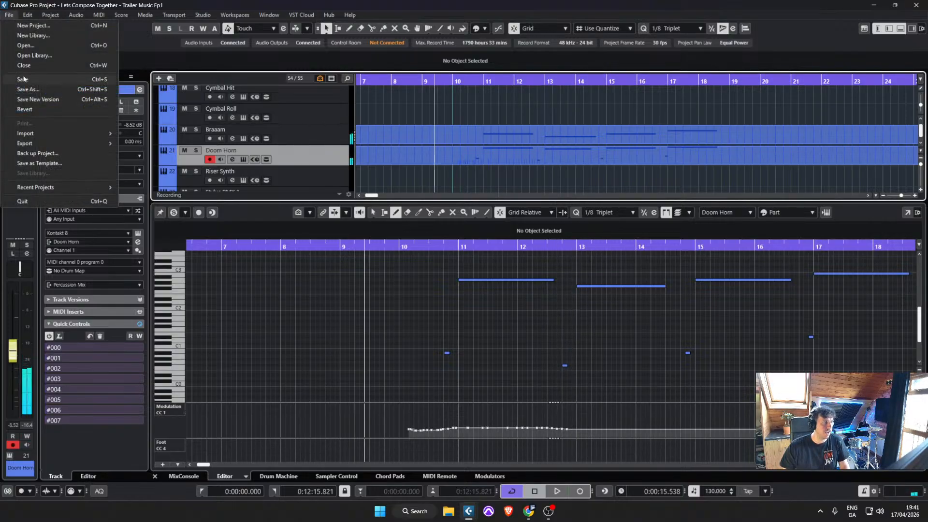
click(26, 79)
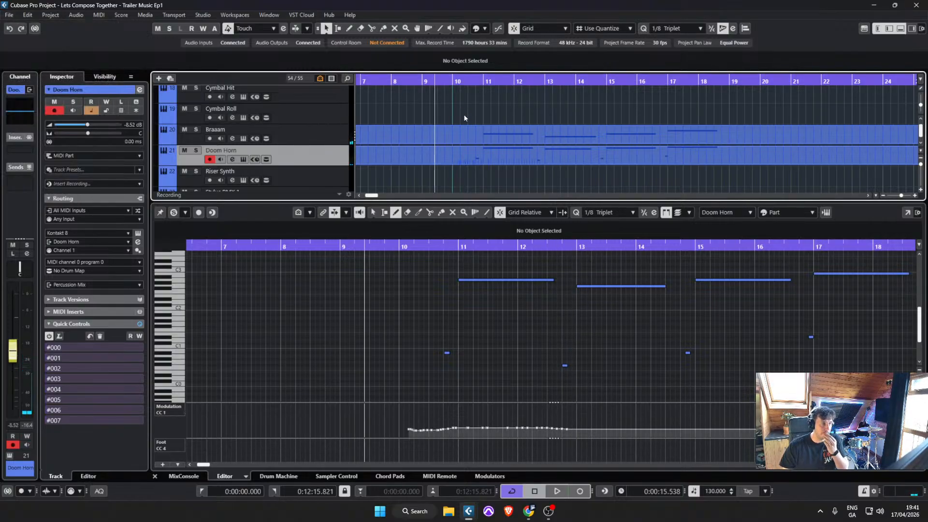
Step: Select the Omnisphere Poly 1 track and place the playhead in bar 1
scroll(463, 115, down, 5)
scroll(420, 136, down, 3)
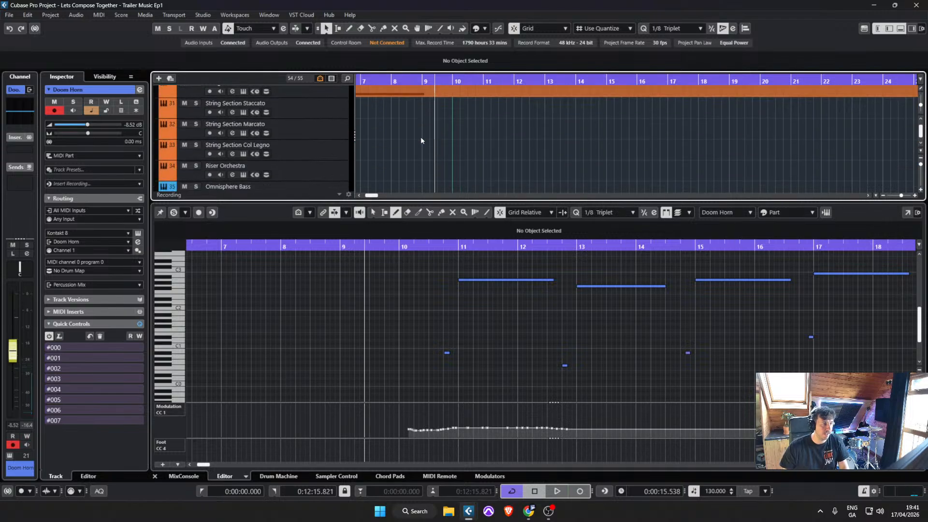
click(338, 166)
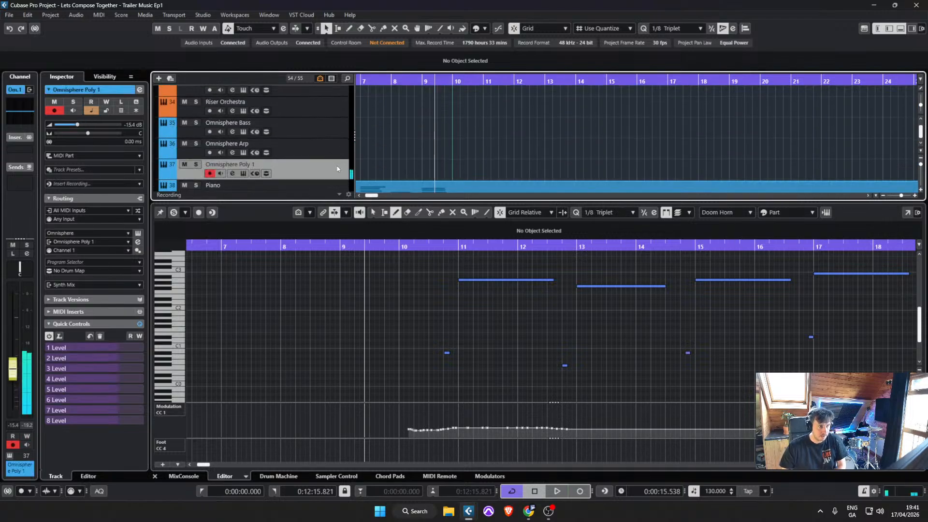
scroll(437, 156, left, 4)
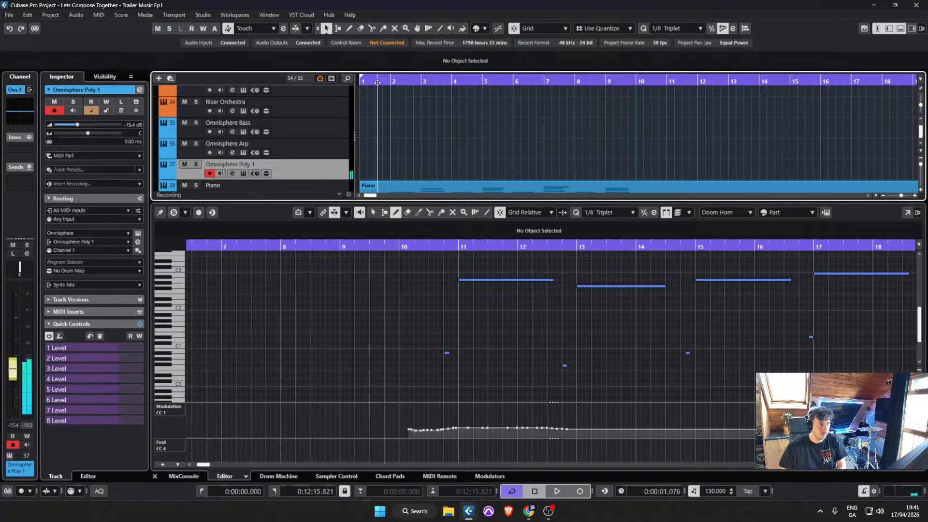
click(377, 80)
Step: Shorten the release and decay of layer A's amp envelope in Omnisphere's Dancing Cedars Pluck patch, and close the instrument
click(137, 234)
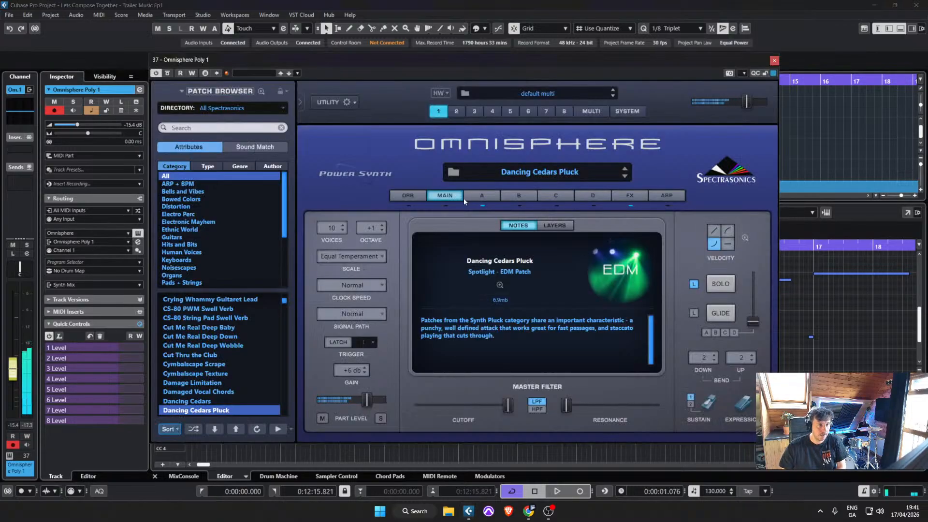
click(480, 196)
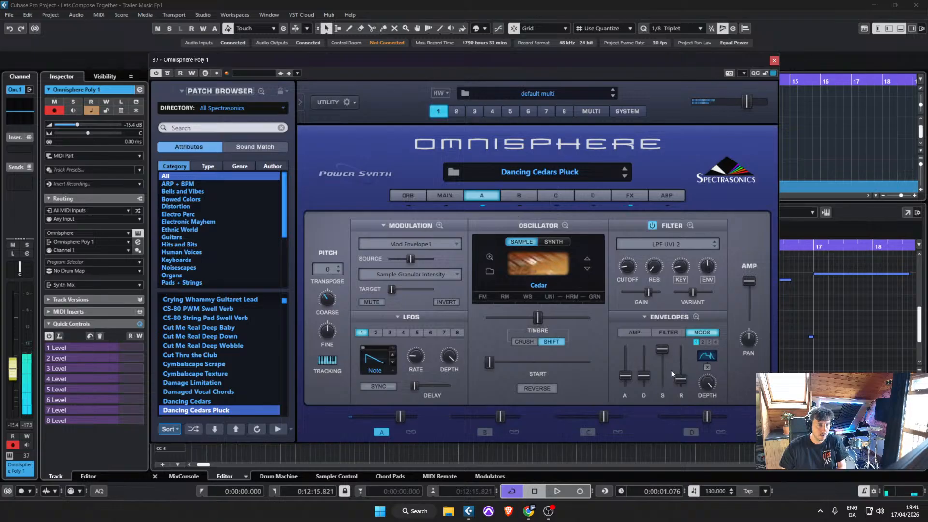
click(634, 332)
drag(680, 379, 683, 389)
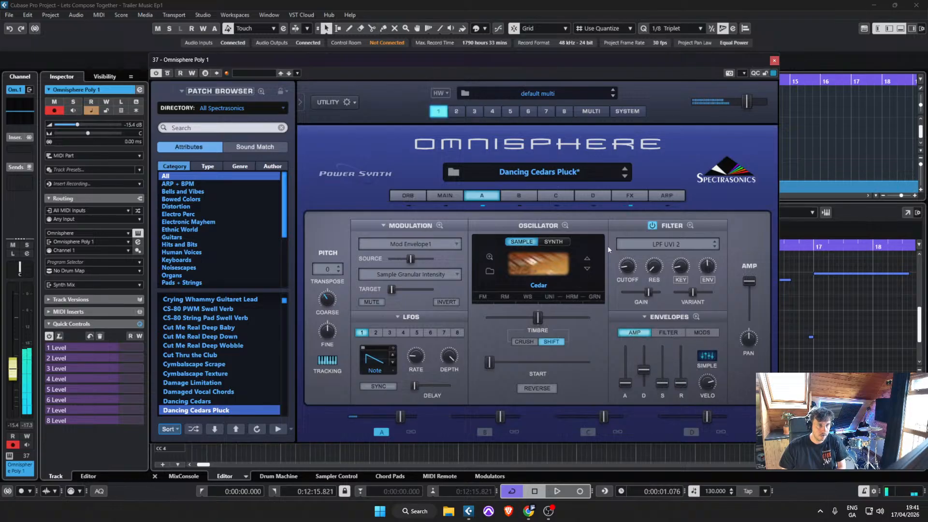
click(628, 197)
click(487, 200)
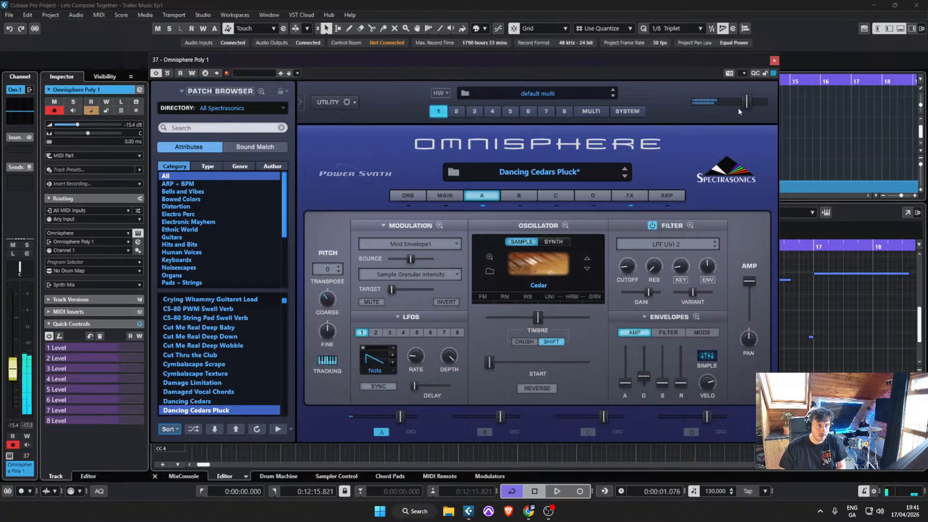
click(774, 61)
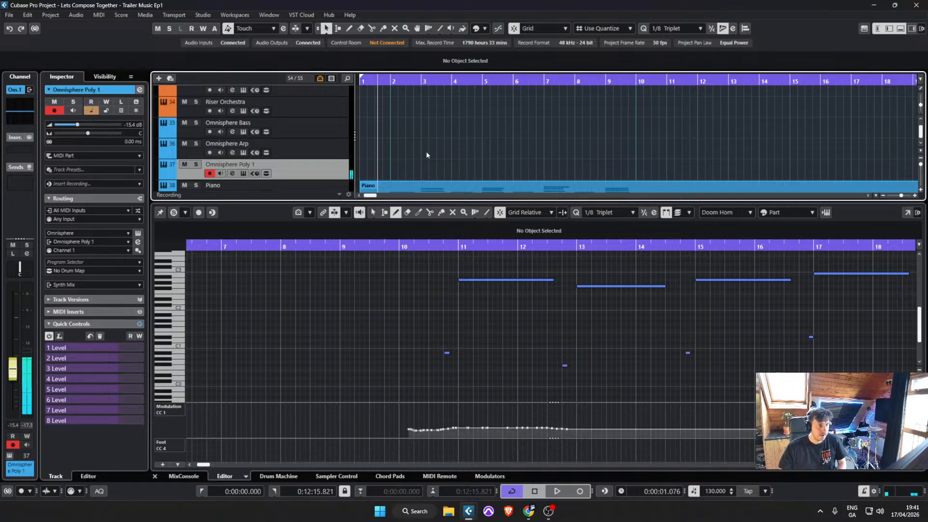
Step: Record a descending pluck take on Omnisphere Poly 1 from bar 1 to bar 10
key(space)
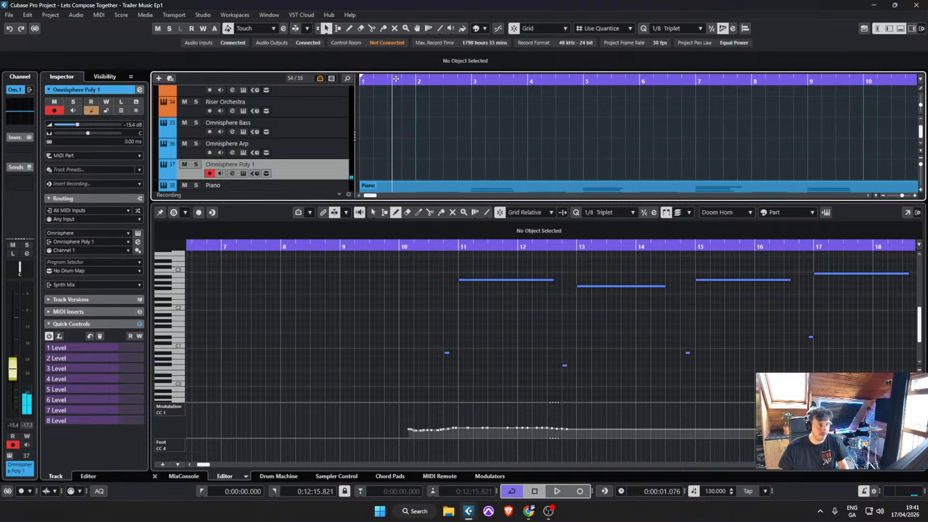
key(h)
key(KP_Multiply)
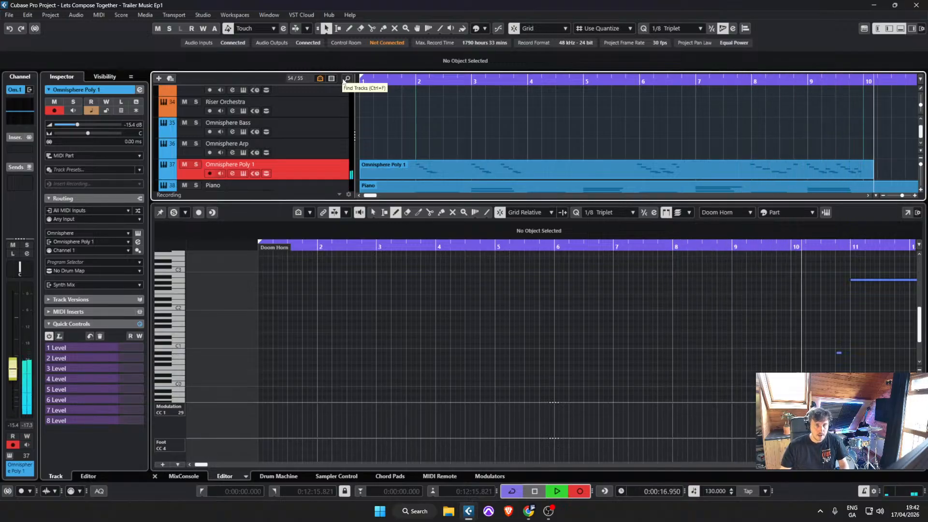
key(space)
Step: Select the String Section Staccato track and play the arrangement from bar 9
click(558, 102)
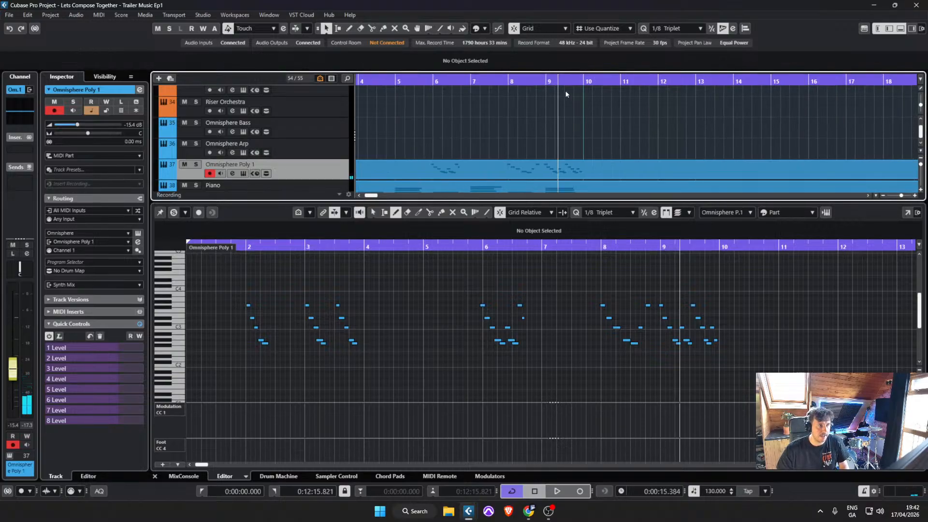
scroll(331, 135, up, 6)
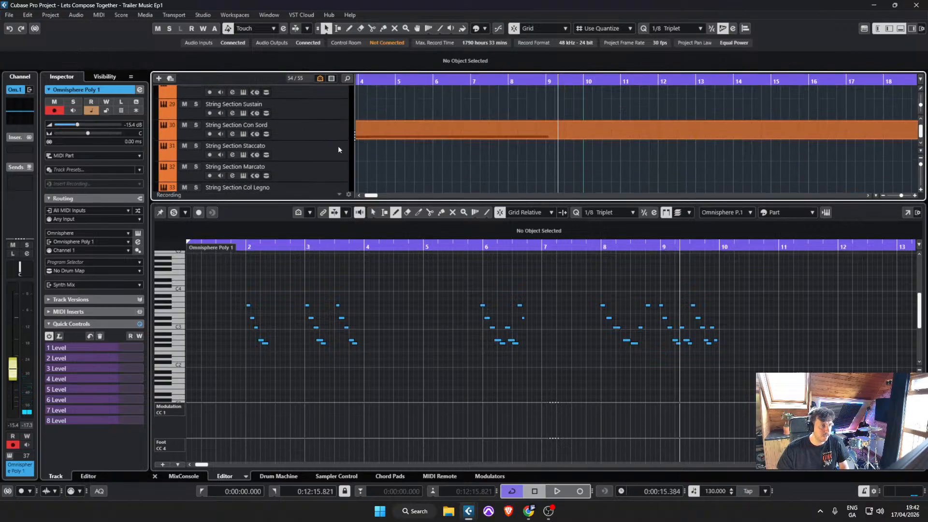
click(328, 148)
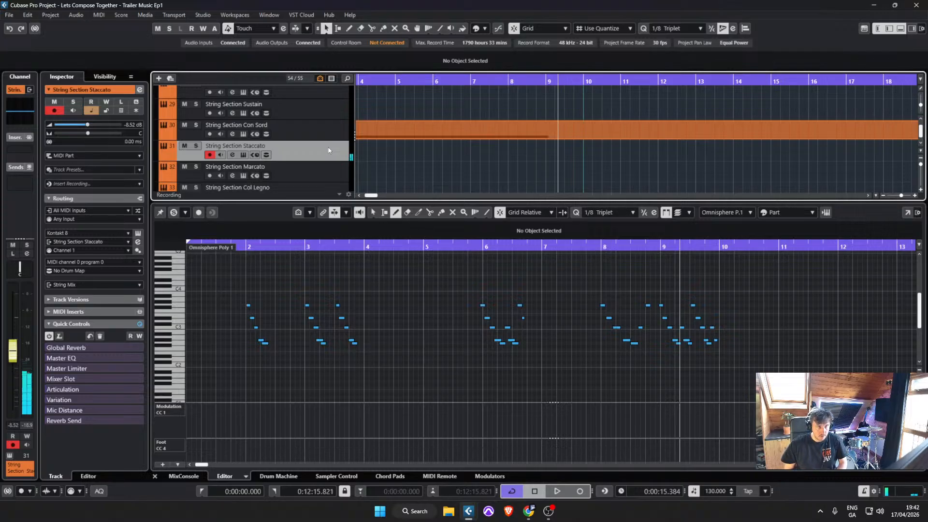
scroll(532, 131, up, 2)
key(space)
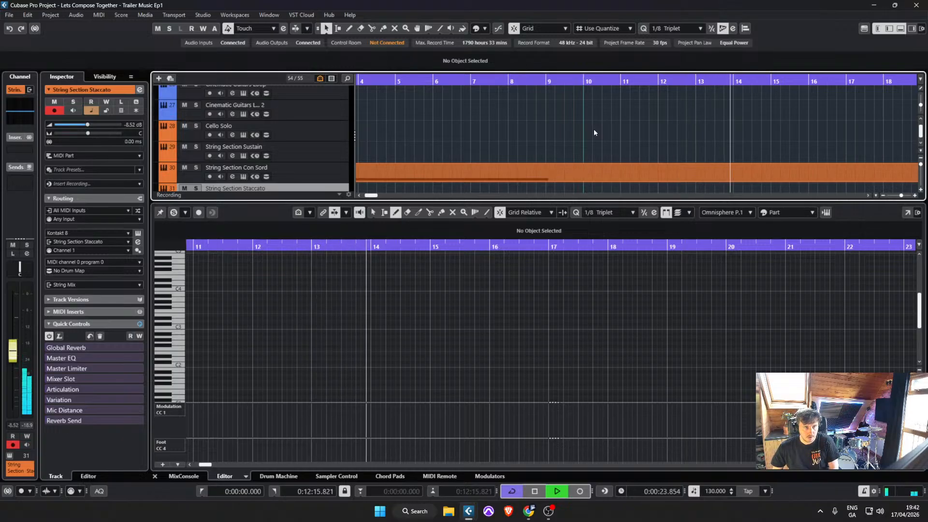
key(space)
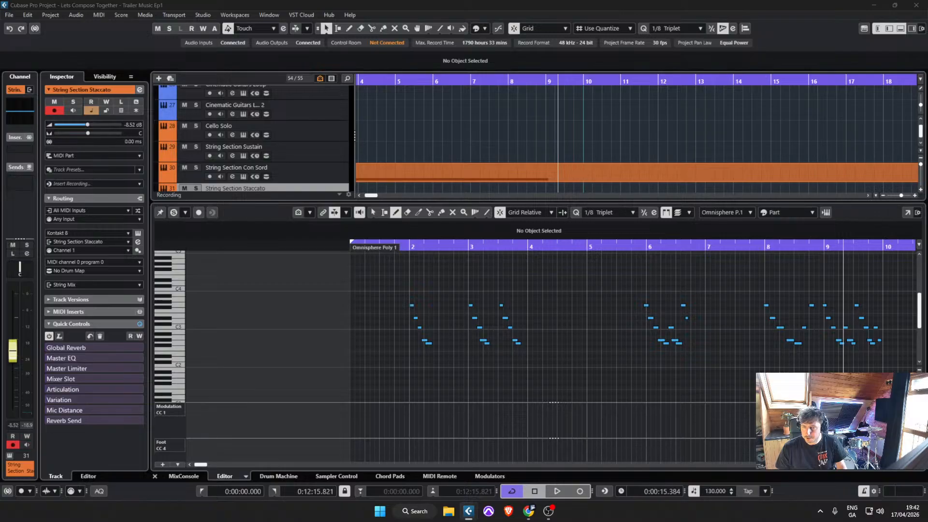
Step: Try recording a staccato string line on String Section Staccato from bar 12 into bar 16
click(541, 187)
key(KP_Multiply)
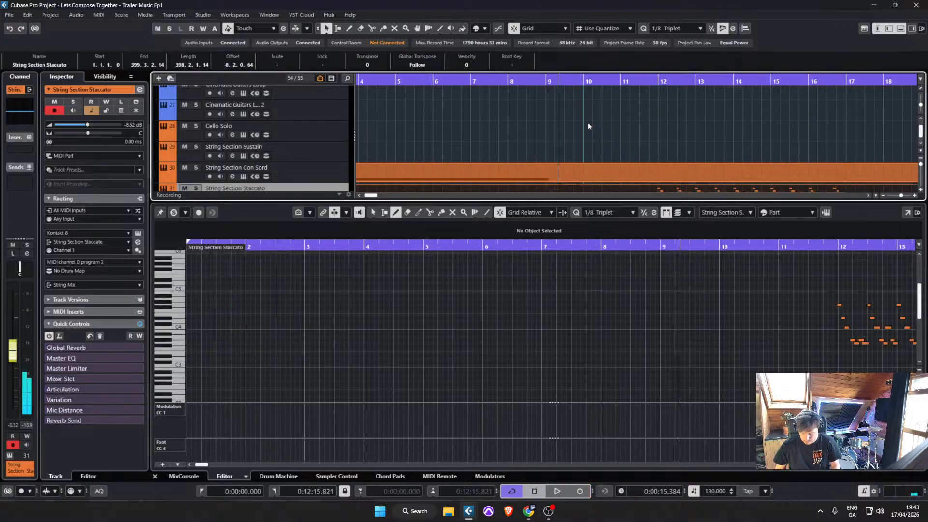
key(space)
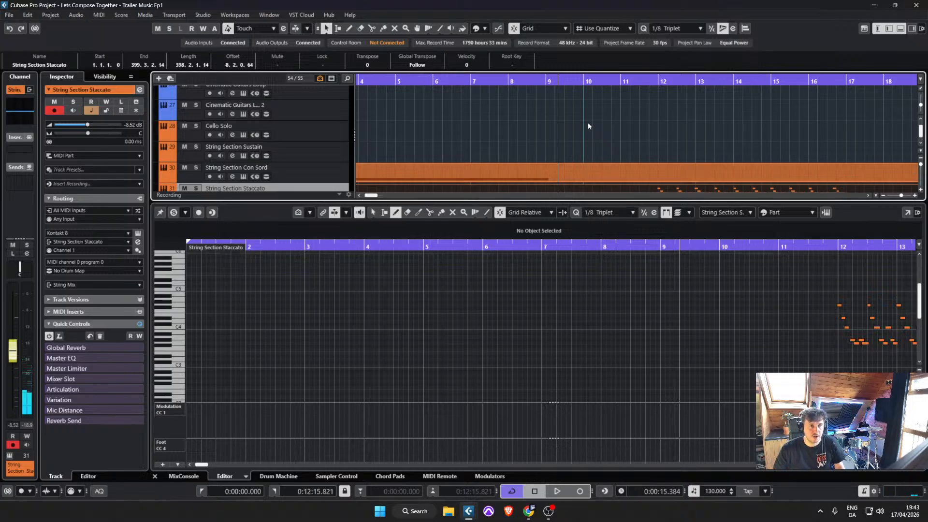
Step: Record a staccato string take on String Section Staccato from bar 11 to bar 13, starting from bar 9
key(KP_Multiply)
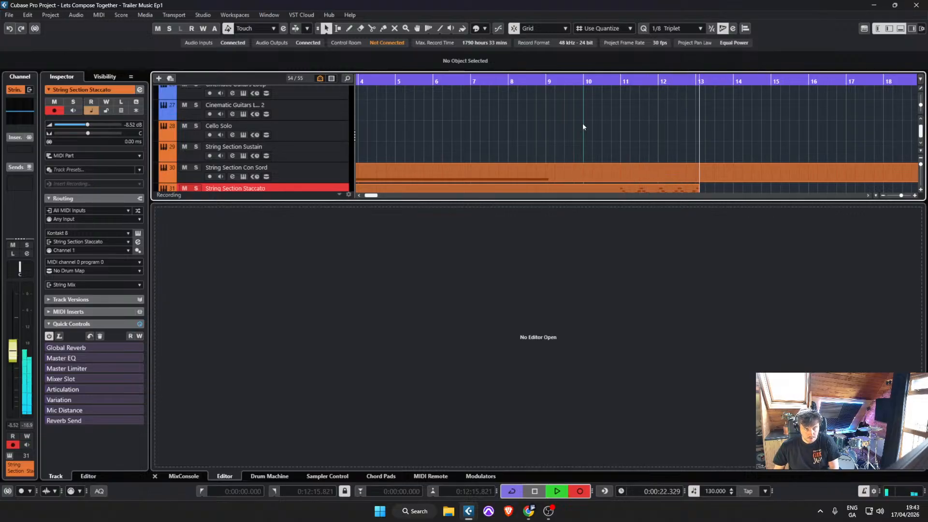
key(space)
Step: Select all the recorded staccato notes from bar 11 to bar 13 and quantize them to 1/16 Triplet
right_click(822, 296)
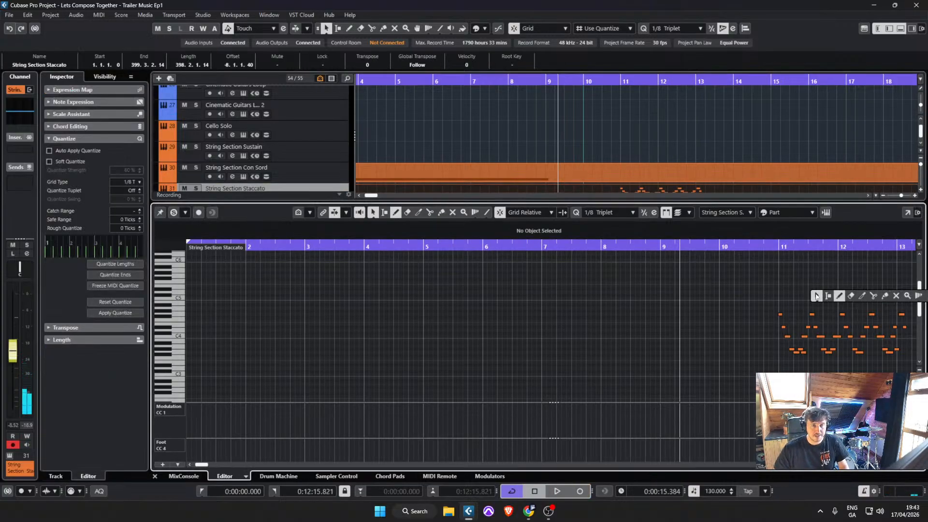
click(818, 293)
scroll(860, 303, right, 2)
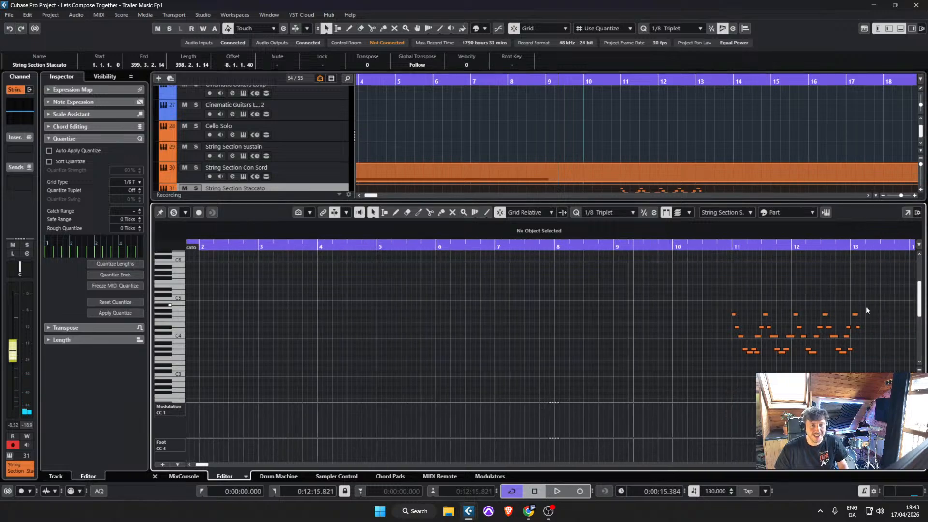
scroll(882, 312, up, 3)
drag(867, 386, 542, 324)
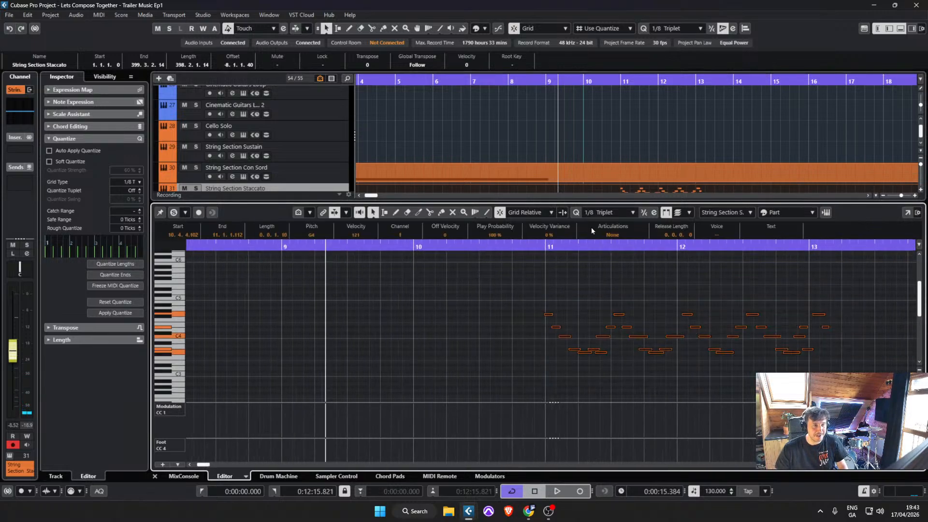
click(603, 219)
click(620, 346)
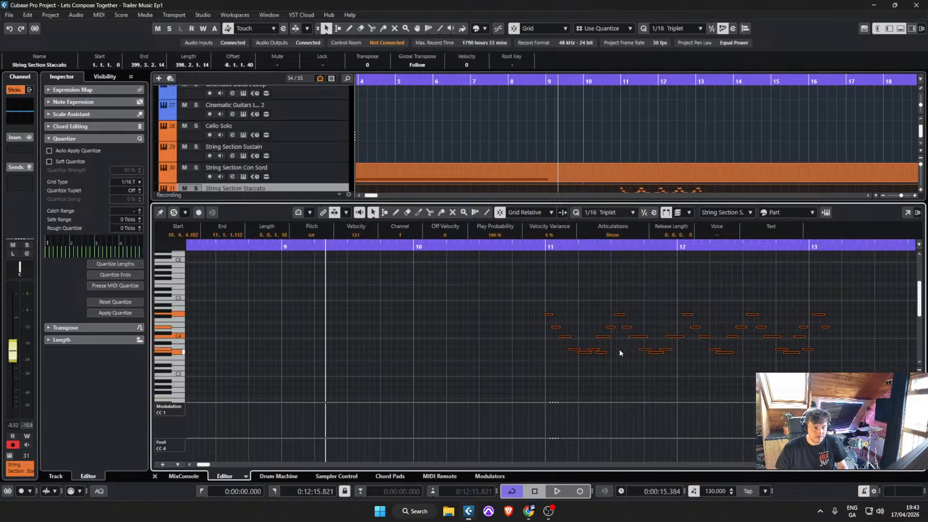
key(q)
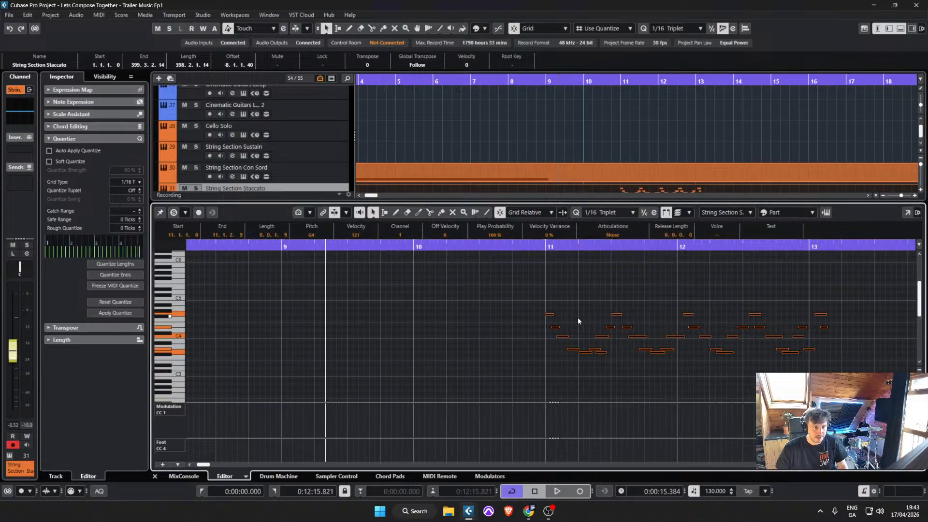
Step: Solo the String Section Staccato track and play its quantized notes from bar 11
click(560, 290)
click(543, 246)
click(544, 245)
scroll(623, 124, down, 2)
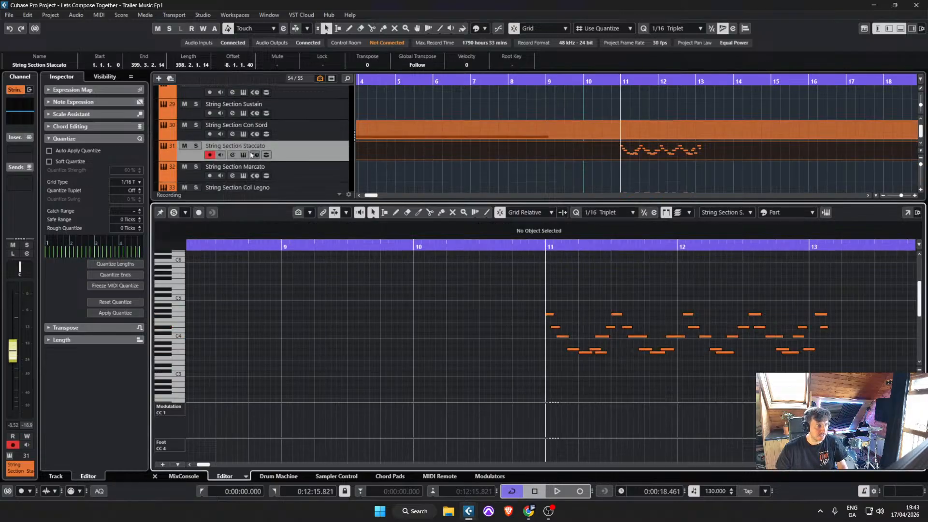
click(196, 146)
key(space)
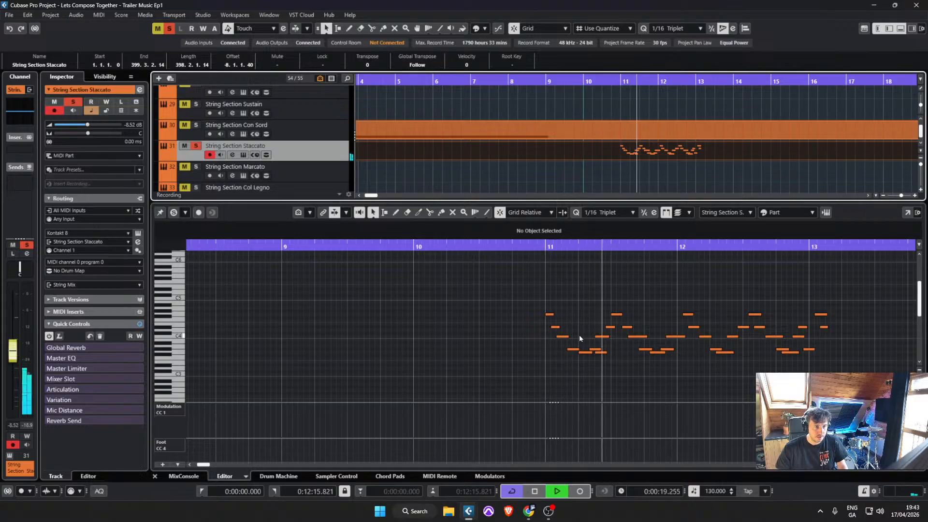
Step: Try moving the D#4 and C4 notes near the start of bar 11 one grid step later, and play the result
click(561, 336)
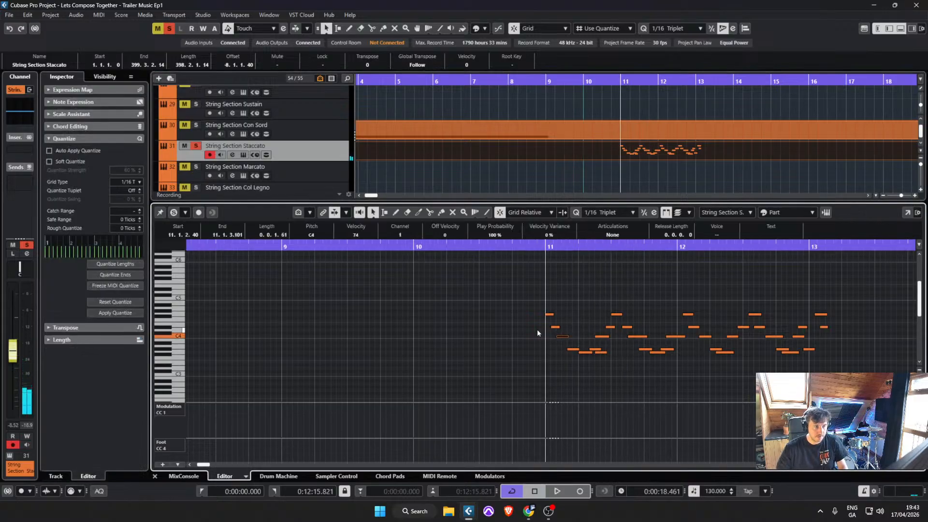
key(space)
key(space)
key(Left)
key(ctrl+Right)
key(space)
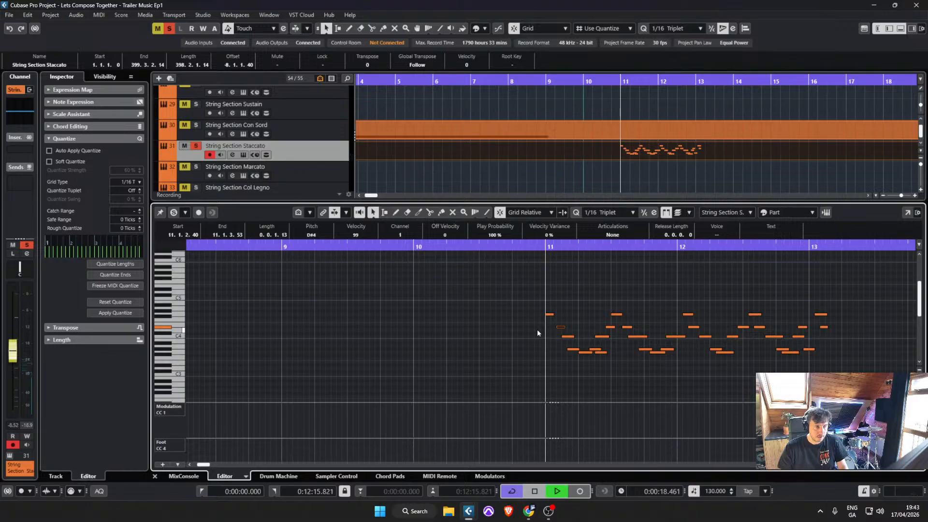
key(space)
key(space)
key(ctrl+Left)
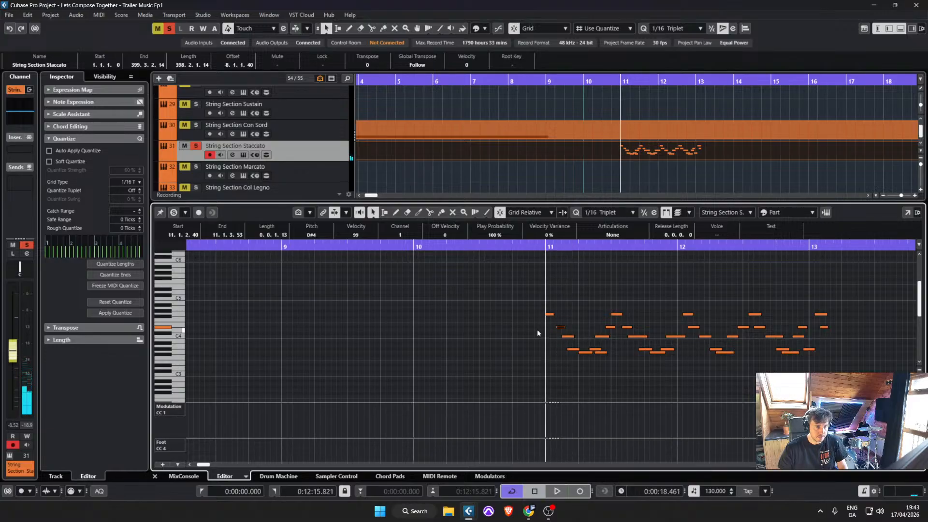
Step: Try other triplet grid positions for the C4 and G3 notes in the first half of bar 11, and play them
key(Right)
key(Right)
key(Right)
key(space)
key(space)
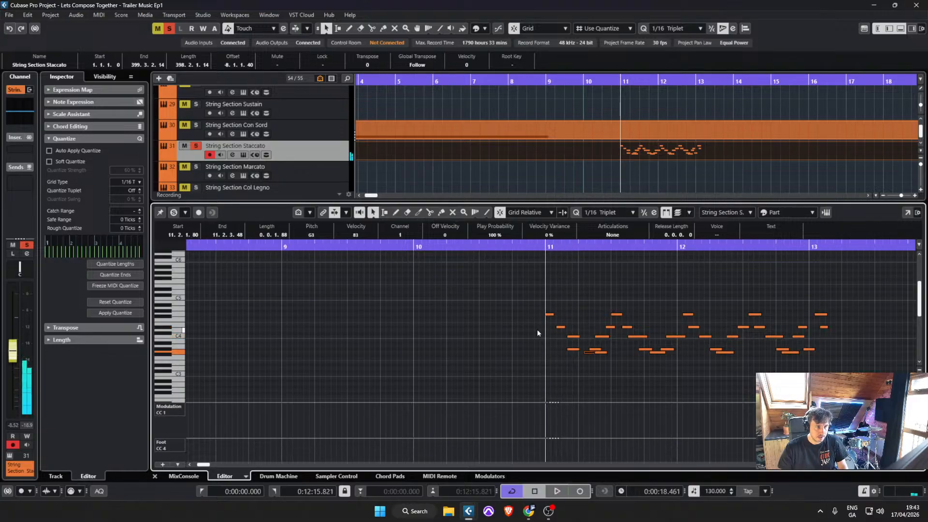
key(Left)
key(Left)
key(Left)
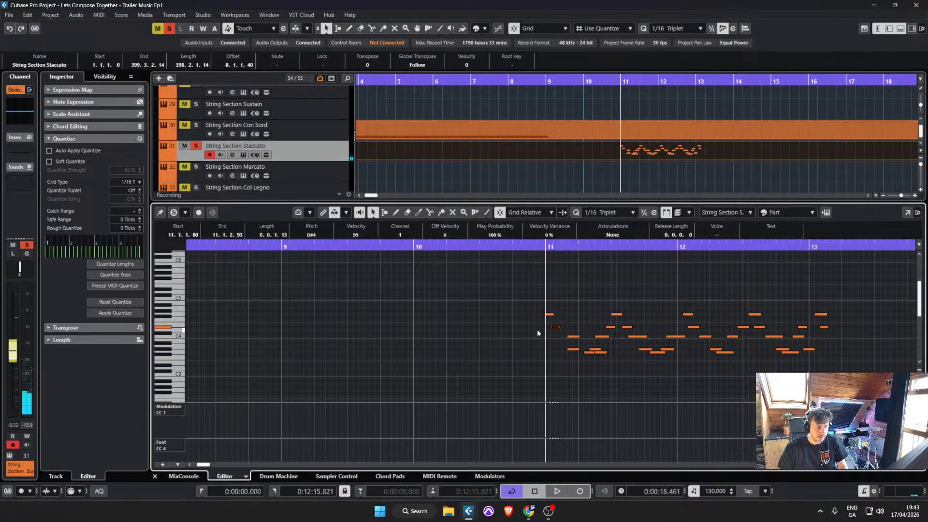
key(Right)
key(space)
key(space)
Step: Show note velocity in the controller lane that displays modulation
click(168, 425)
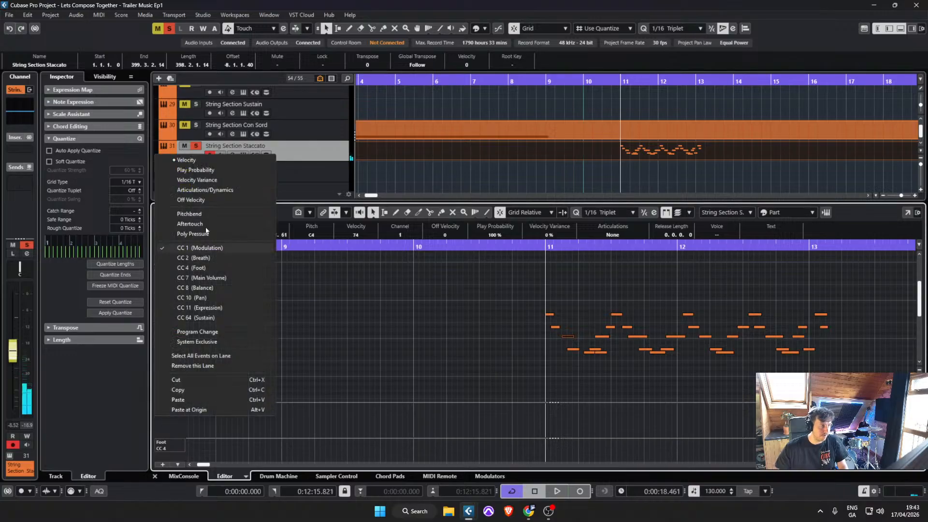
click(184, 162)
scroll(596, 418, up, 2)
scroll(597, 418, up, 1)
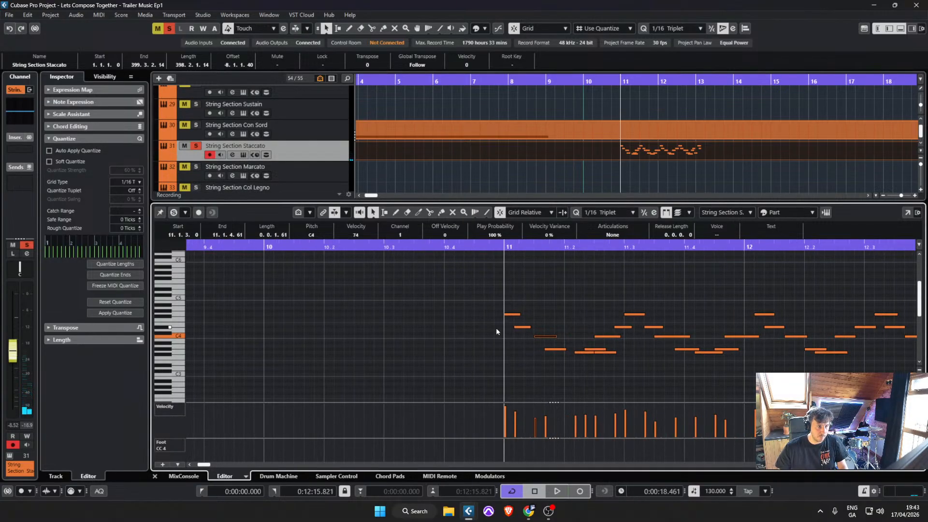
Step: Move bar 11's first C4, G#3 and G3 notes earlier to consecutive triplet steps from 11.1.2.40, and the second G#3 to 11.2.1.0
key(Right)
key(Right)
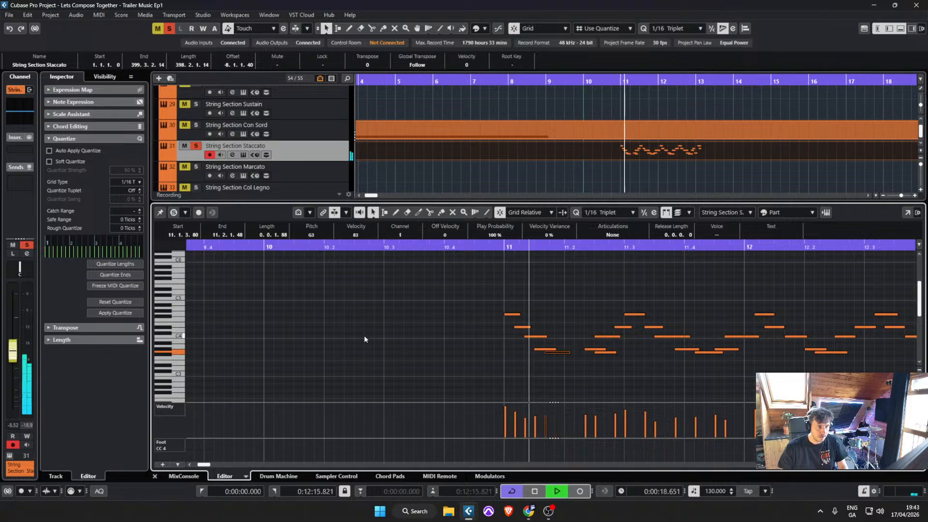
key(Right)
key(Left)
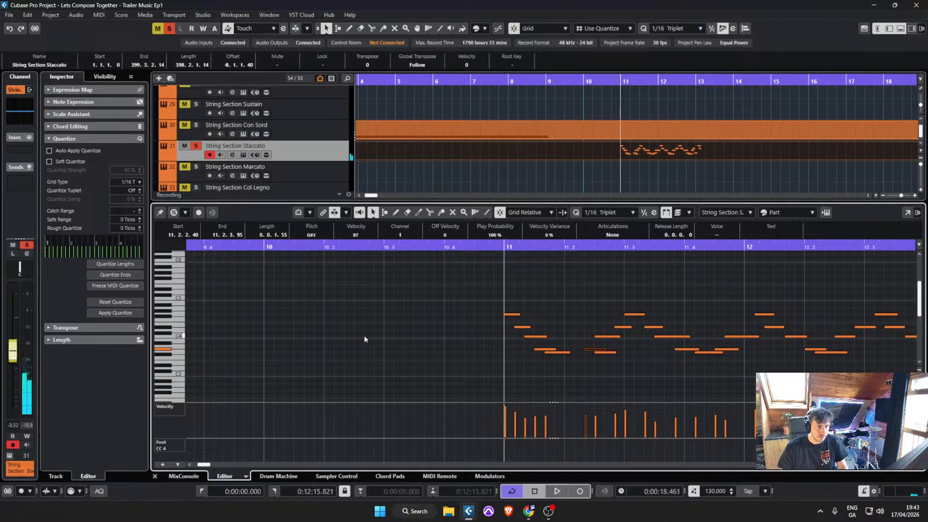
key(ctrl+Left)
key(ctrl+Left)
key(Right)
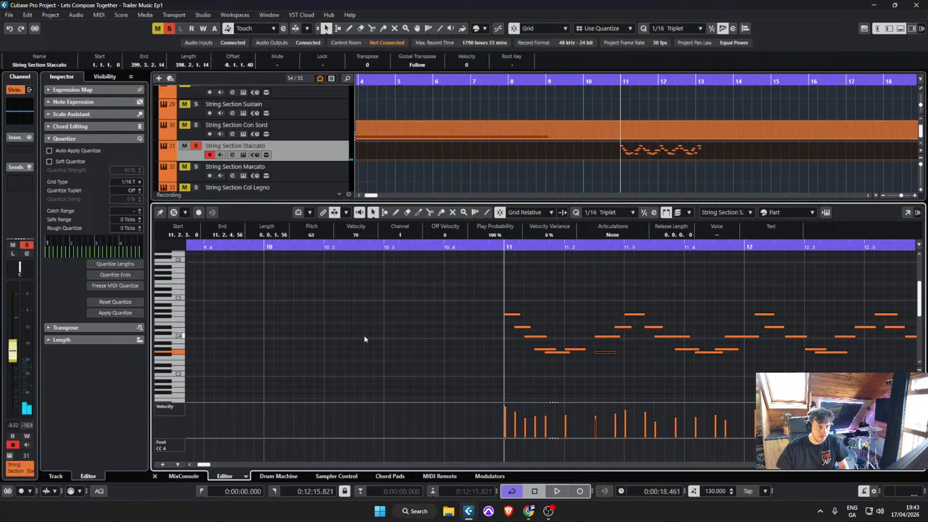
Step: Delete the extra G3 note at 11.2.3.0 and move the C4 note above it earlier to 11.2.1.80
key(Delete)
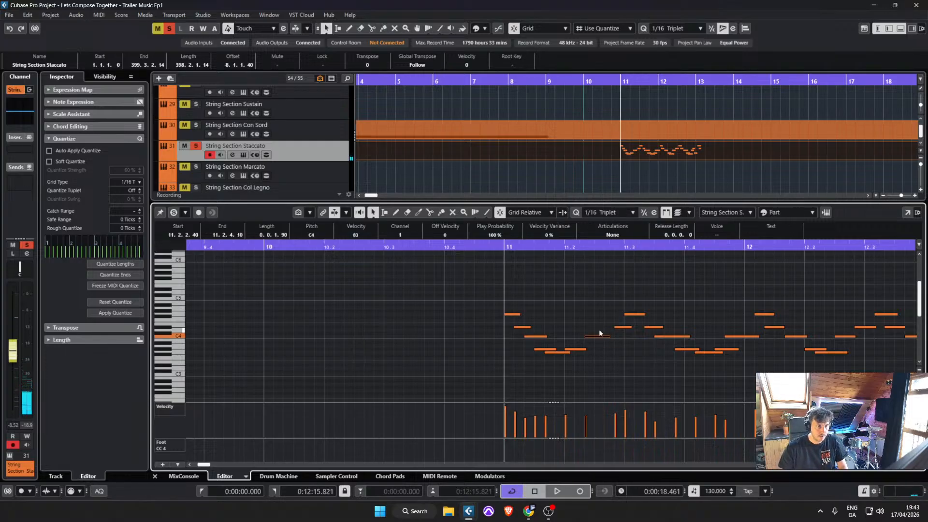
key(Left)
key(Left)
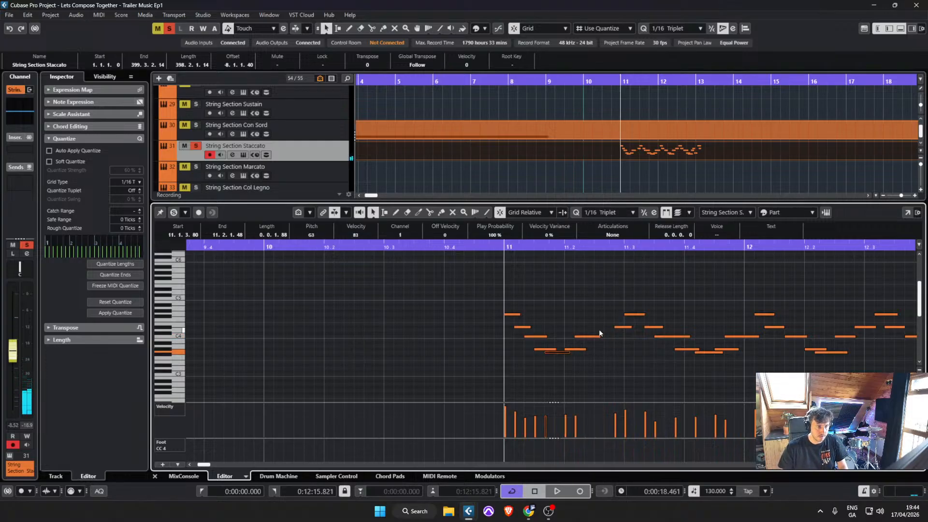
key(ctrl+Left)
key(Right)
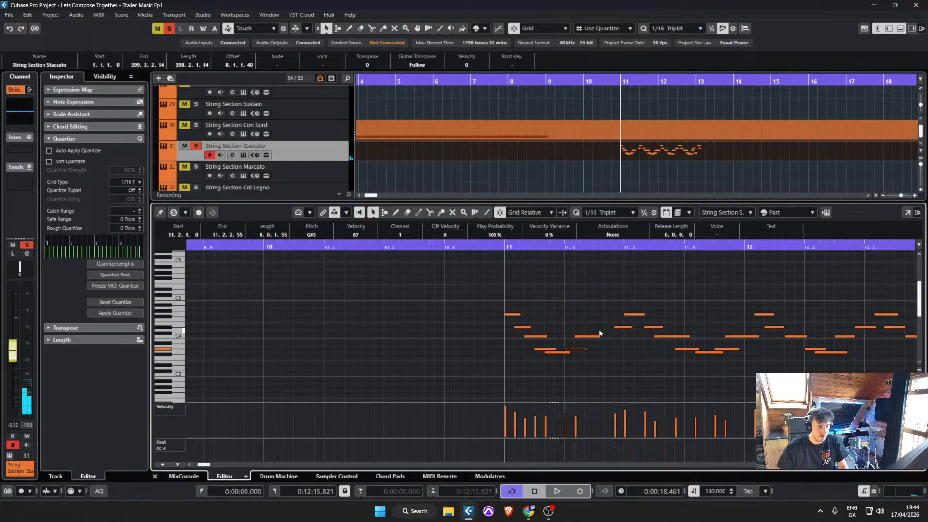
Step: Shorten the staccato notes from bar 11 into bar 12 slightly, and play them from bar 11
key(ctrl+a)
scroll(640, 334, down, 2)
drag(570, 308, 564, 314)
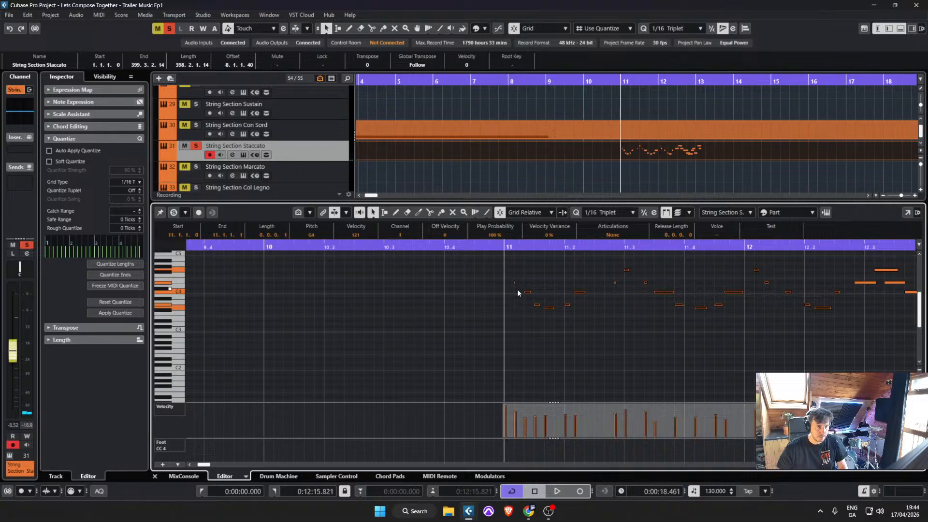
key(ctrl+z)
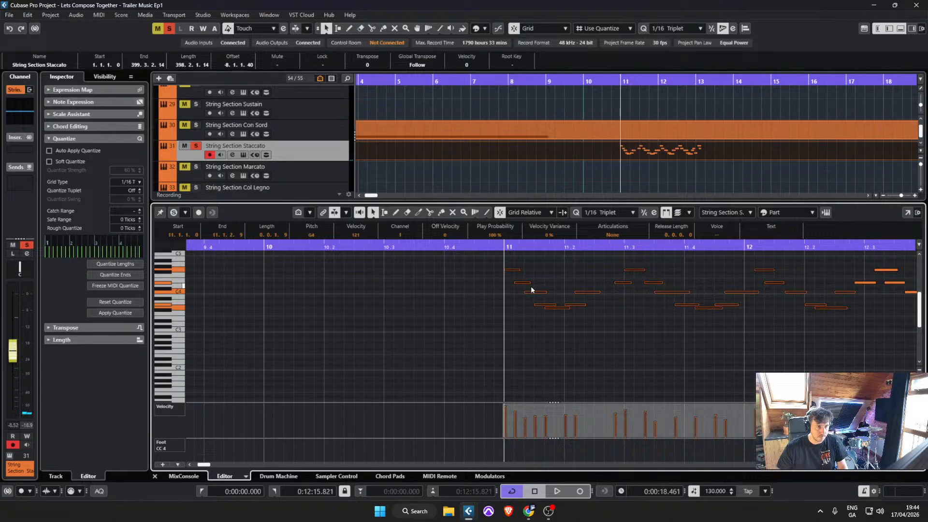
click(580, 317)
key(space)
key(space)
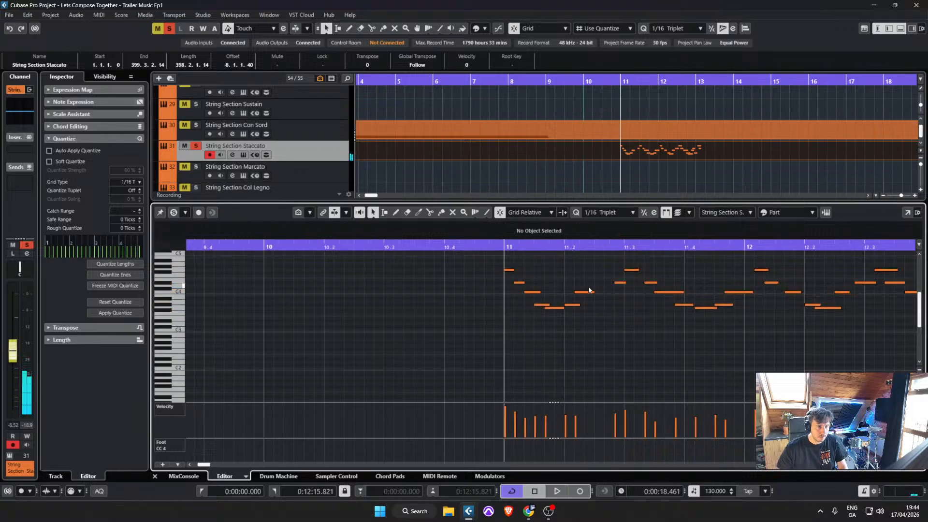
Step: Move the rising D#4 and G4 notes in bar 11 to 11.2.3.0 and 11.2.3.80, and play the phrase from bar 11
drag(619, 283, 590, 283)
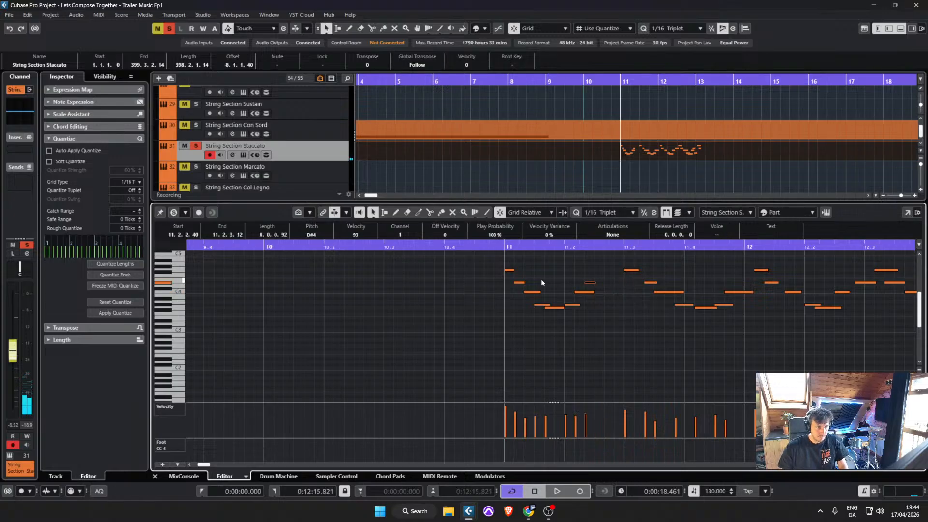
key(Right)
key(Left)
key(ctrl+Right)
key(Right)
key(ctrl+Left)
key(ctrl+Left)
key(ctrl+Left)
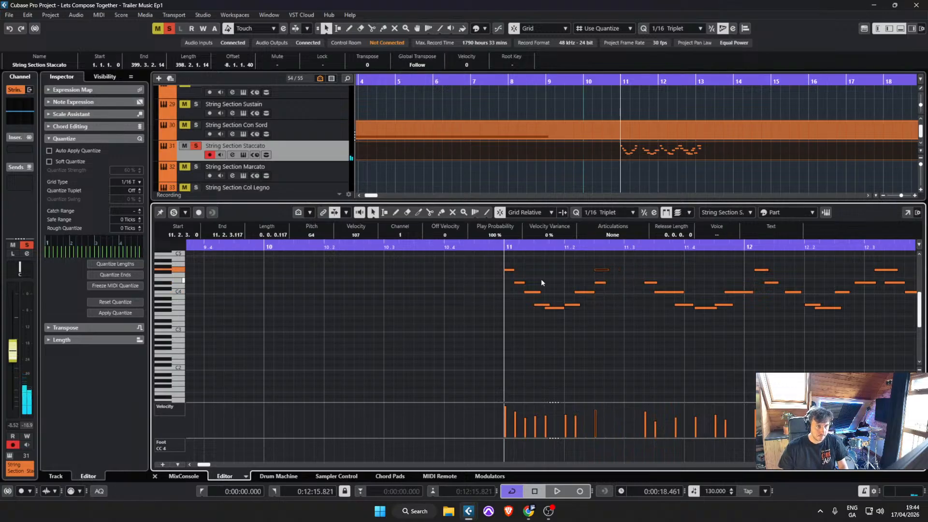
key(ctrl+Right)
key(space)
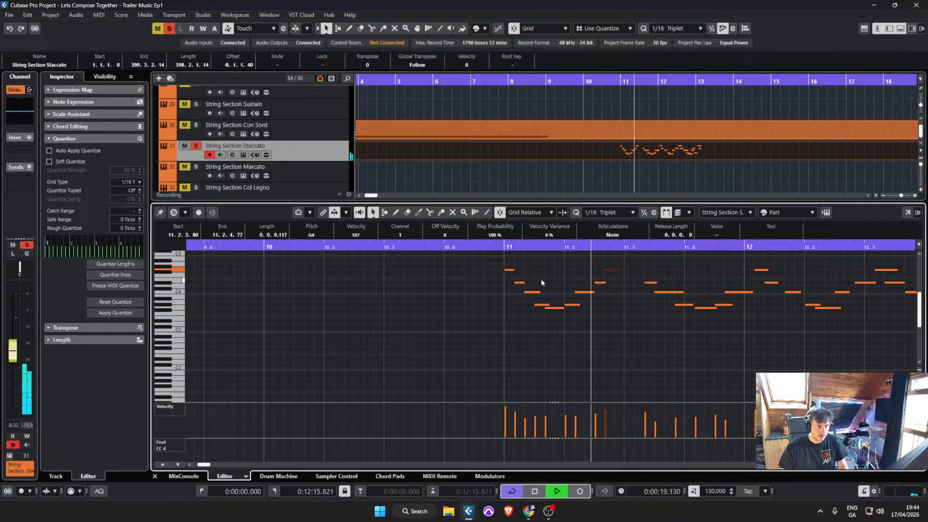
key(space)
key(space)
key(space)
Step: Set the quantize value to 1/16, quantize the staccato phrase in the first half of bar 11, and play it
click(628, 212)
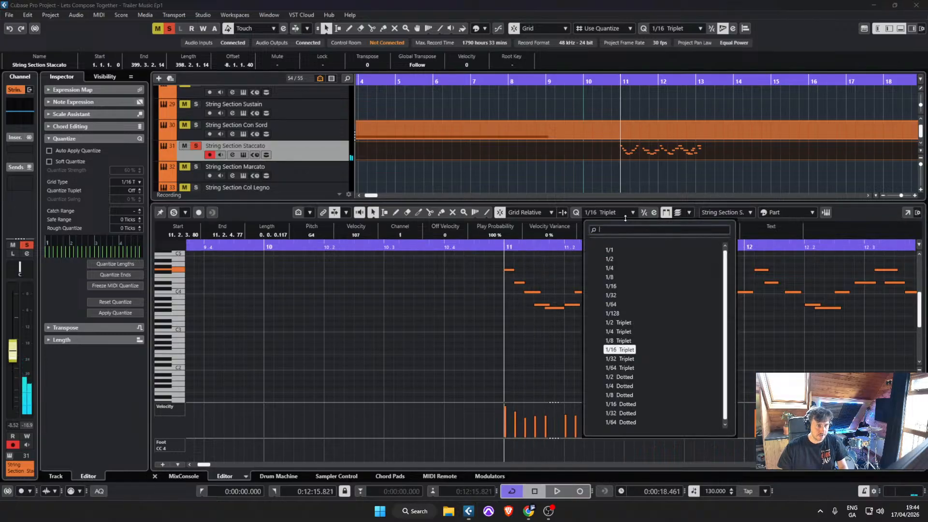
click(618, 341)
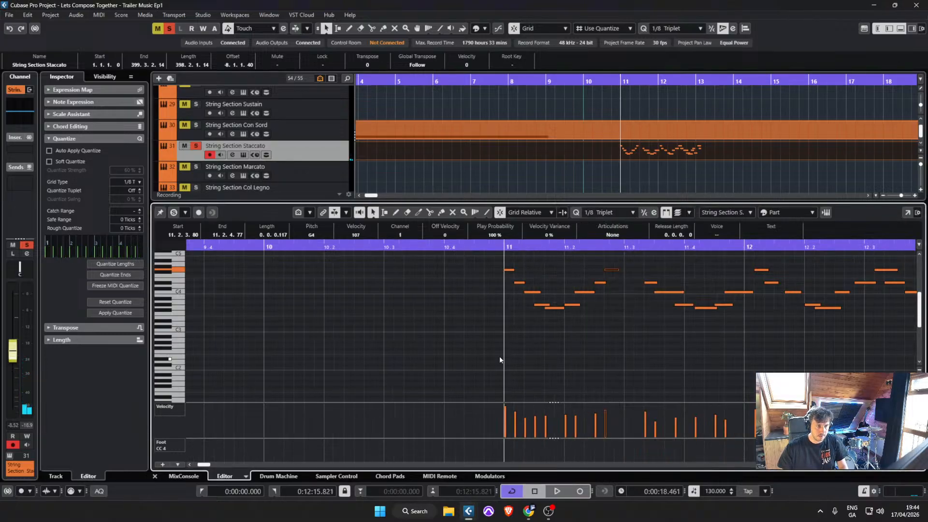
drag(499, 353, 633, 264)
click(616, 212)
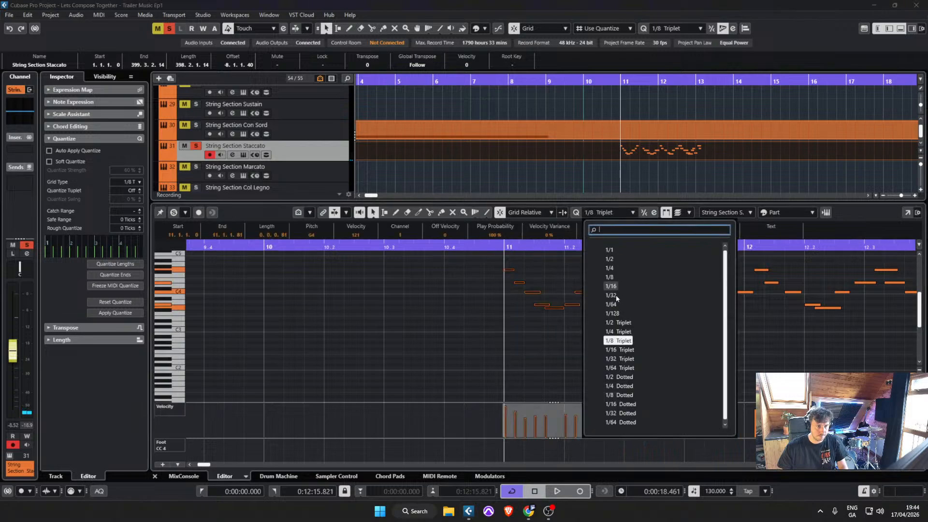
click(613, 286)
drag(477, 339, 634, 263)
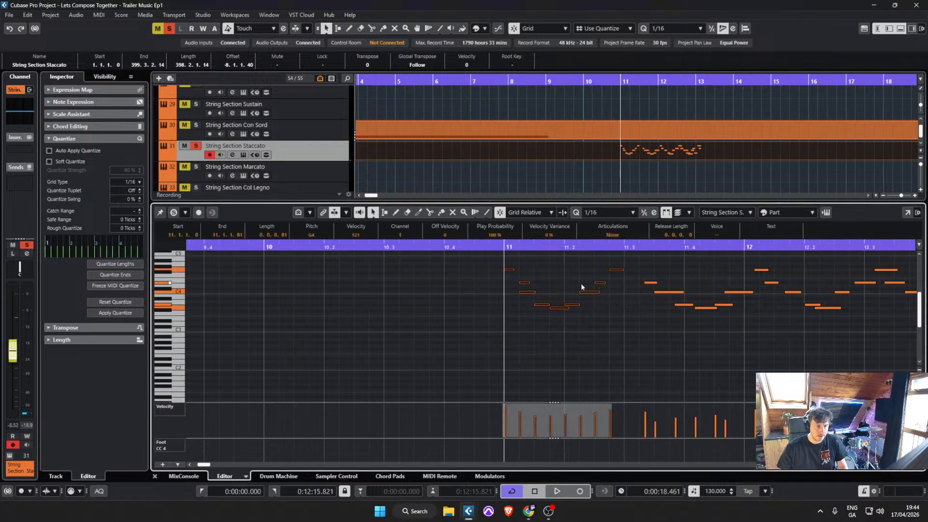
key(space)
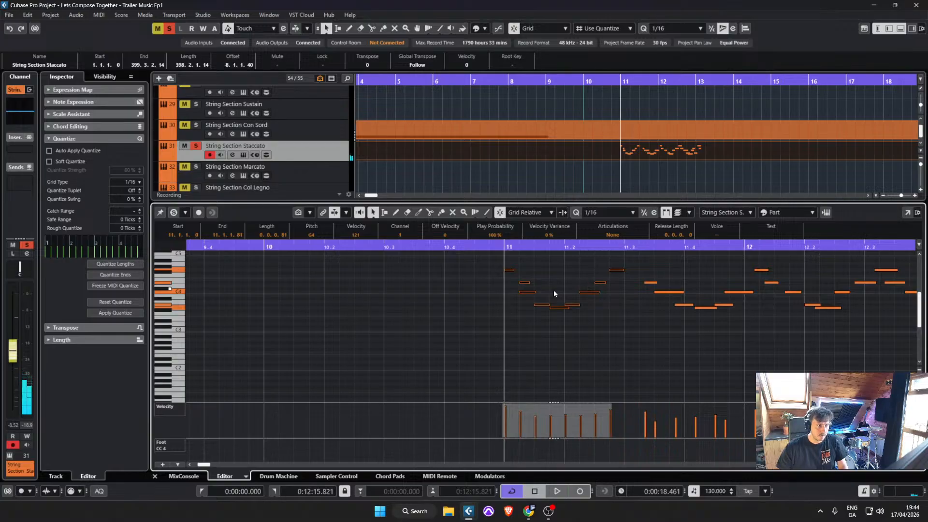
Step: Move bar 11's first C4 note to 11.1.3.0 and play the phrase from bar 11
click(525, 292)
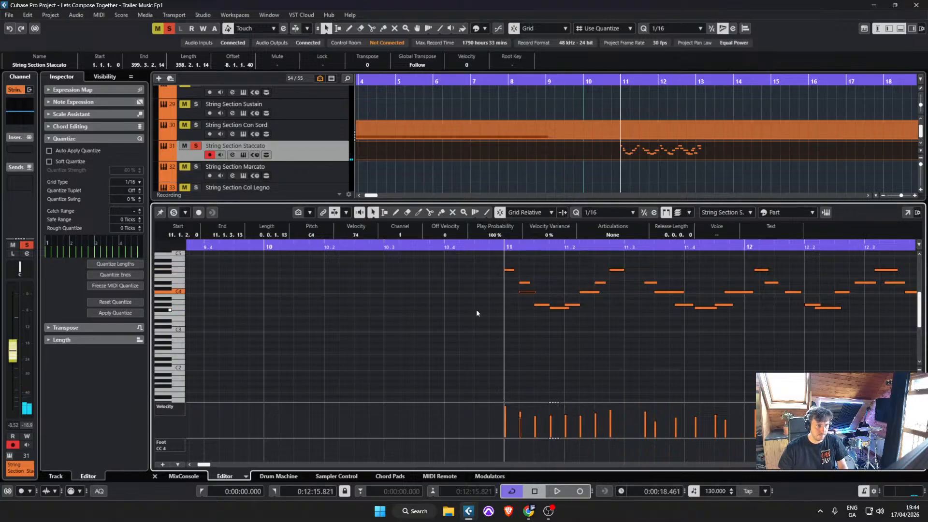
key(ctrl+Right)
key(Right)
key(space)
key(space)
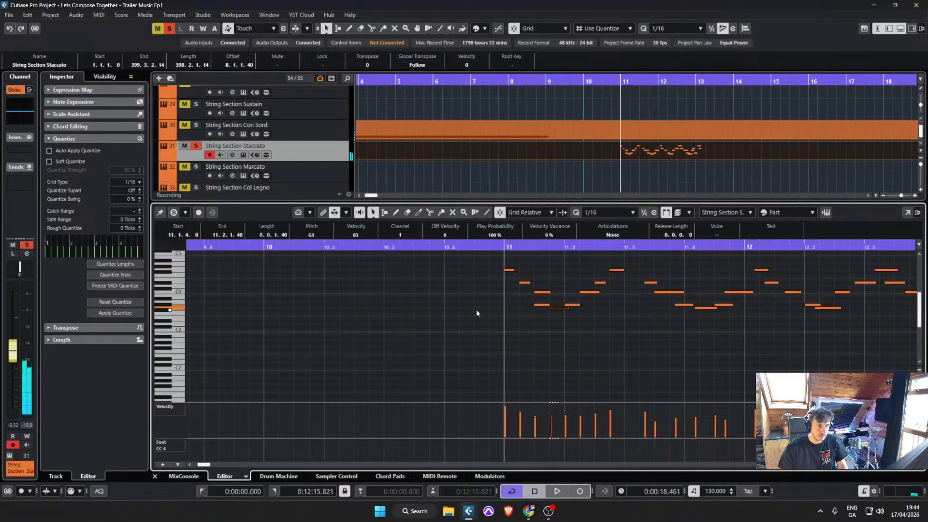
Step: Shift the notes from bar 11's first G#3 onward one sixteenth later, starting at 11.1.4.0, and play the phrase from bar 11
drag(533, 342, 659, 266)
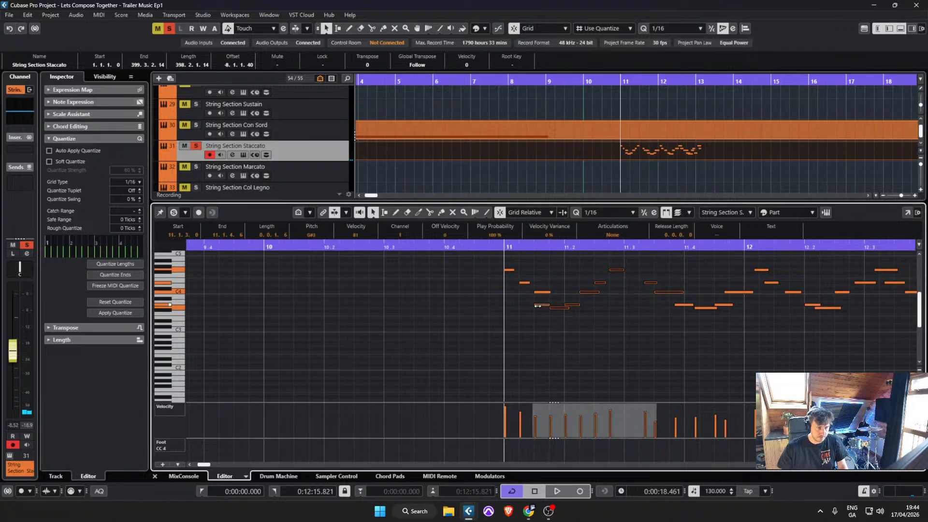
drag(537, 306, 558, 306)
key(space)
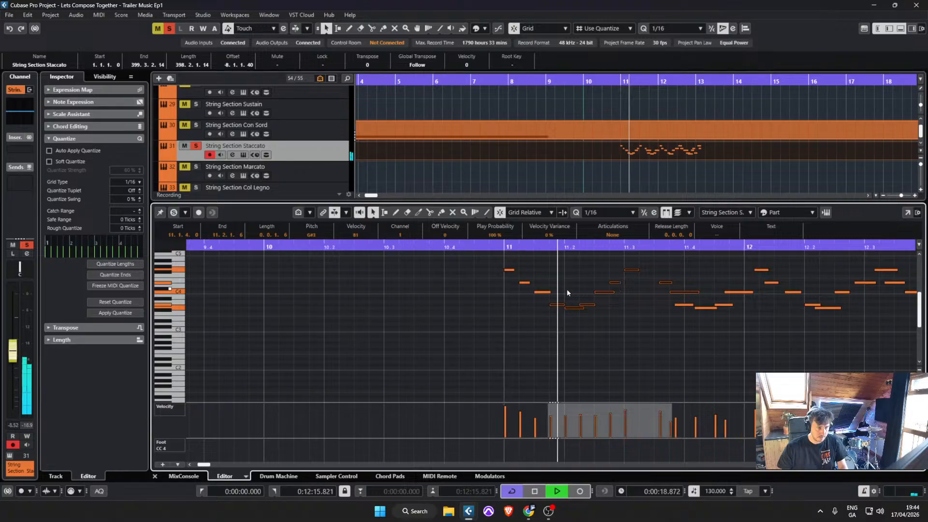
click(568, 292)
key(space)
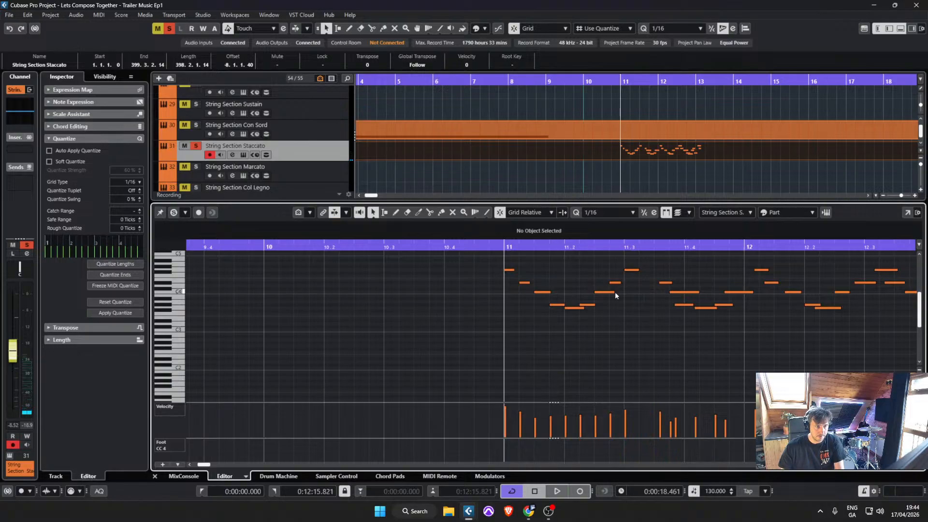
Step: Shorten the G3 note at 11.2.1.0 to one sixteenth and delete all notes from 11.3 onward
drag(583, 307, 578, 310)
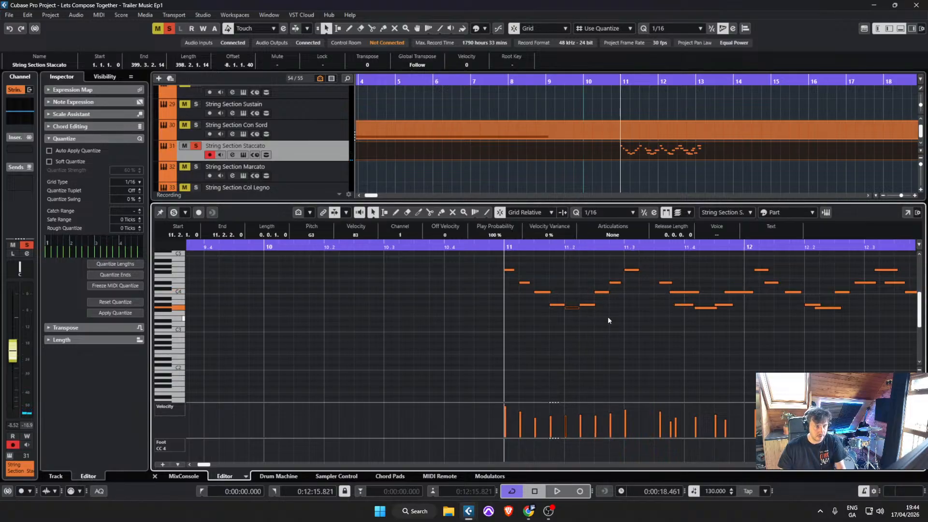
drag(626, 327, 917, 264)
key(Delete)
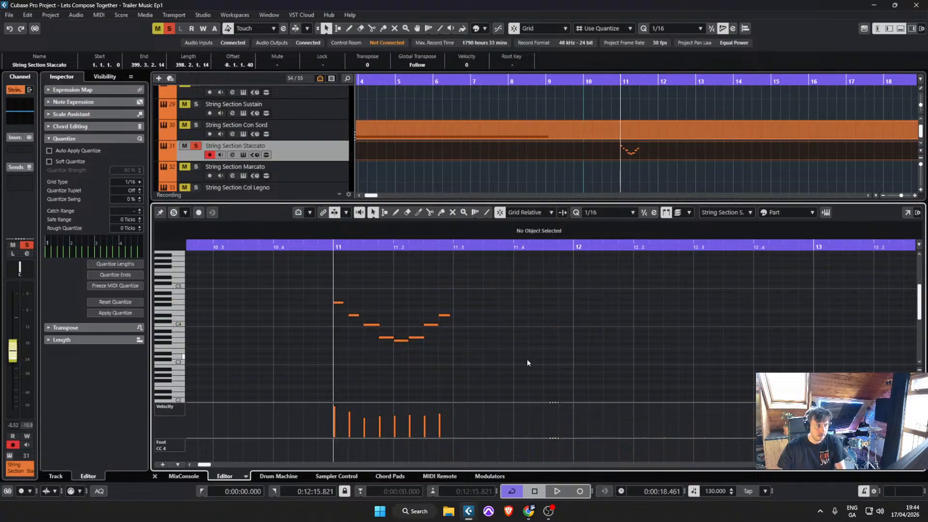
Step: Repeat the eight-note phrase at 11.3, then copy it to fill bars 12 to 14
drag(522, 376, 459, 306)
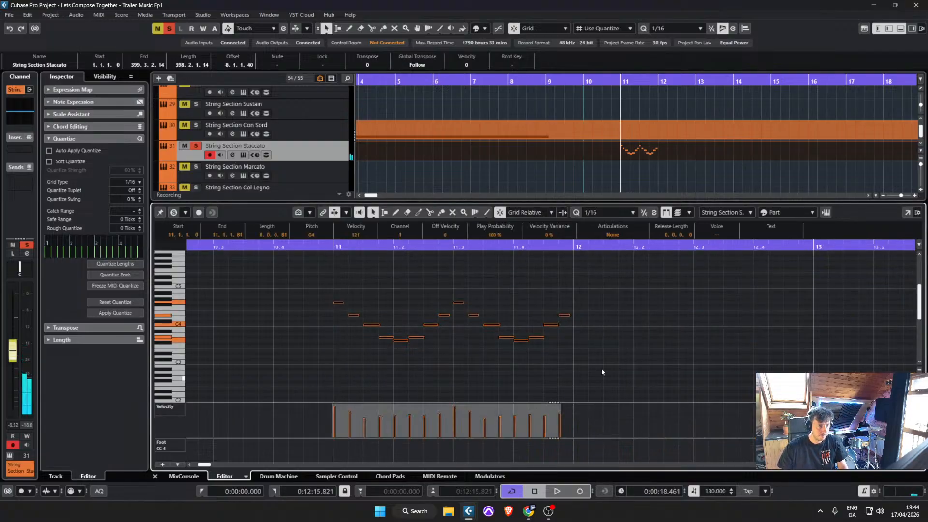
drag(340, 303, 579, 303)
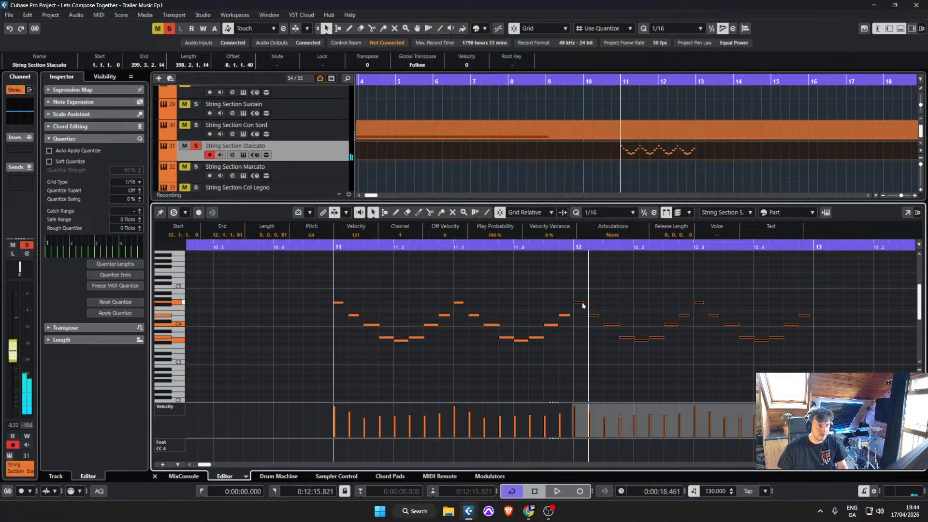
drag(337, 288, 878, 394)
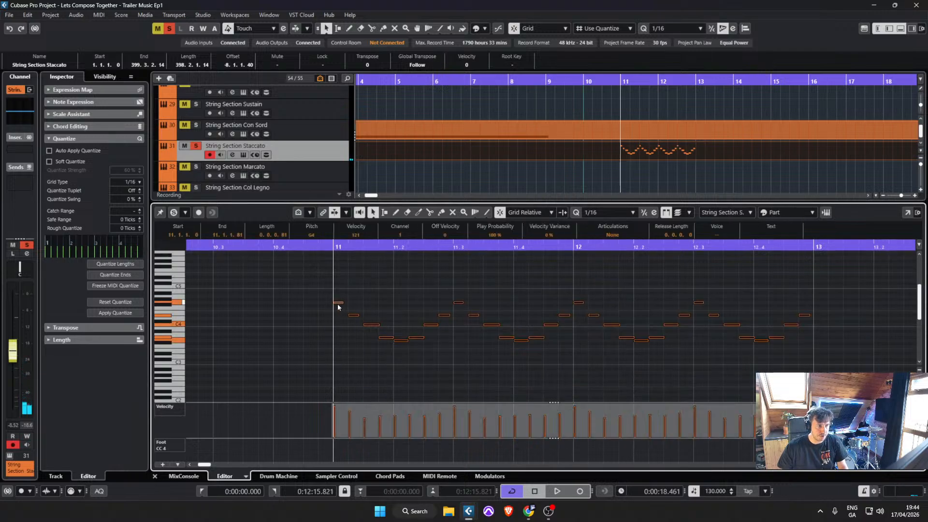
drag(337, 306, 819, 303)
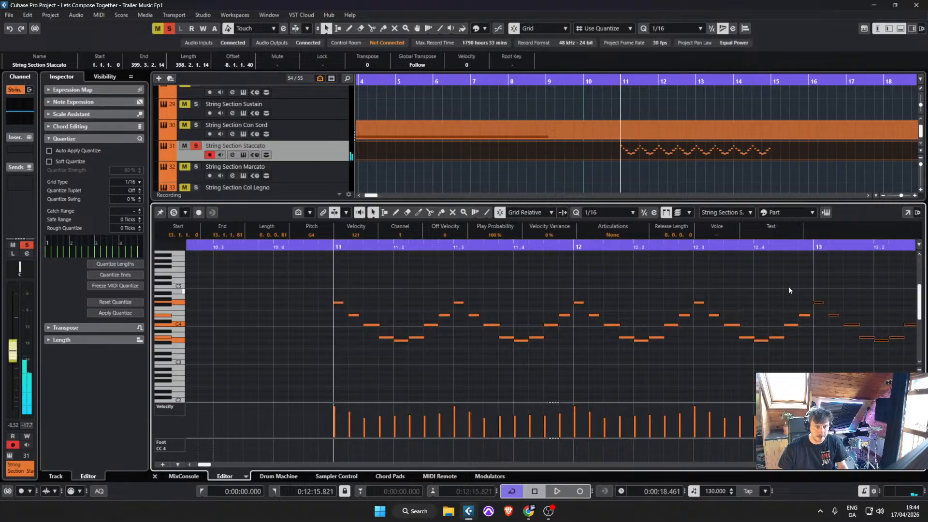
Step: Save the project and bring up the track settings of the String Section Staccato track
click(9, 15)
click(52, 81)
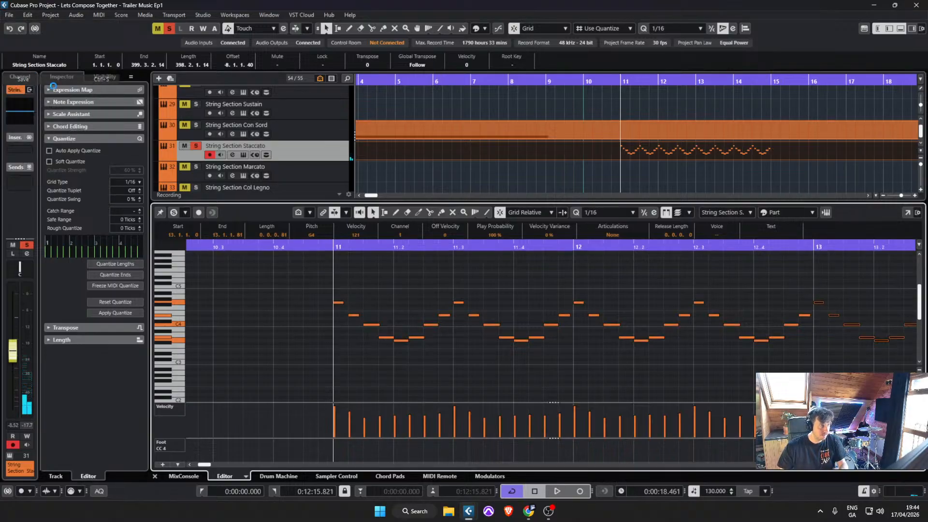
click(323, 156)
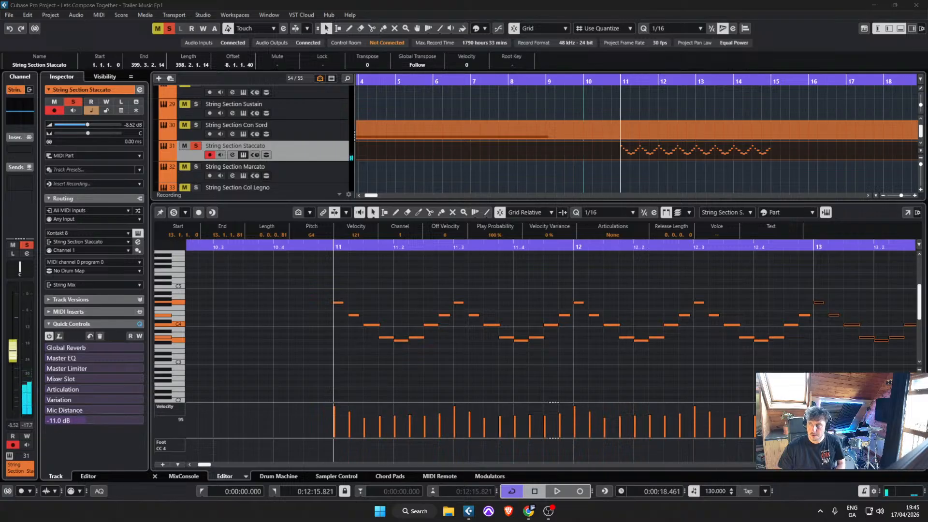
Step: Split the String Section Staccato part at bars 11 and 15 to isolate the four-bar pattern
click(566, 171)
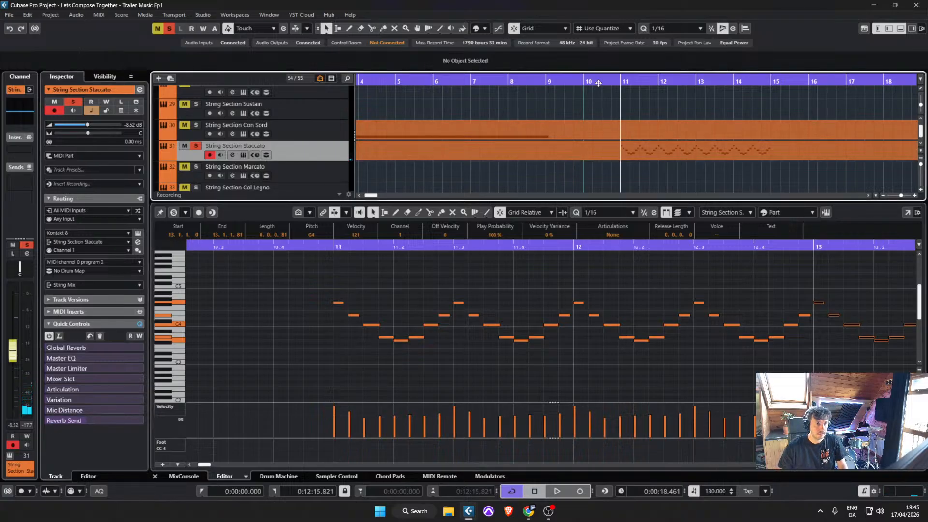
click(574, 81)
click(10, 15)
click(35, 79)
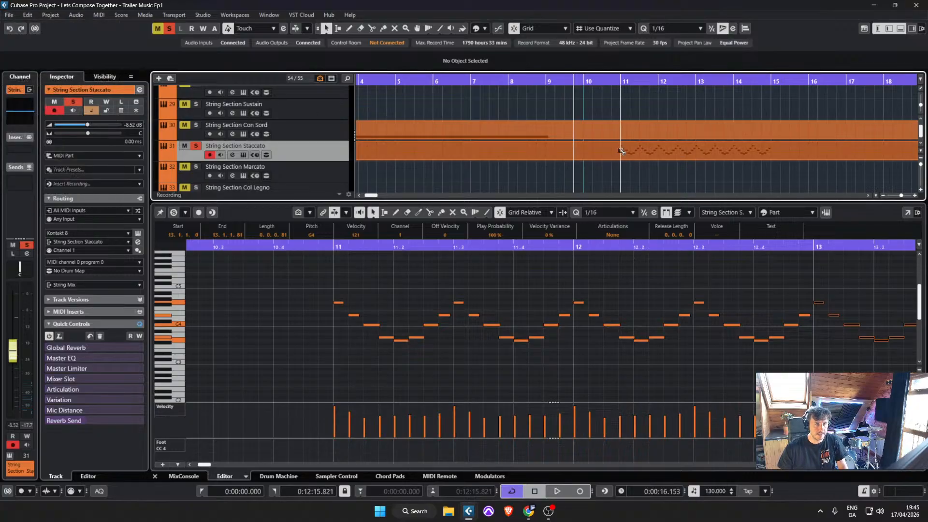
drag(622, 151, 775, 150)
alt+click(773, 149)
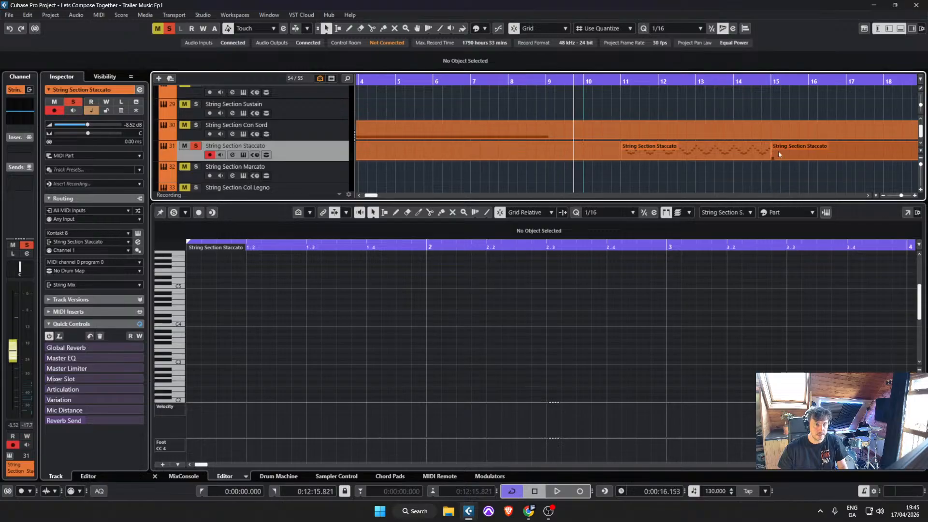
Step: Delete the staccato parts before bar 11 and after bar 15, keeping and selecting the four-bar pattern between them
click(781, 153)
click(527, 154)
key(Delete)
key(Delete)
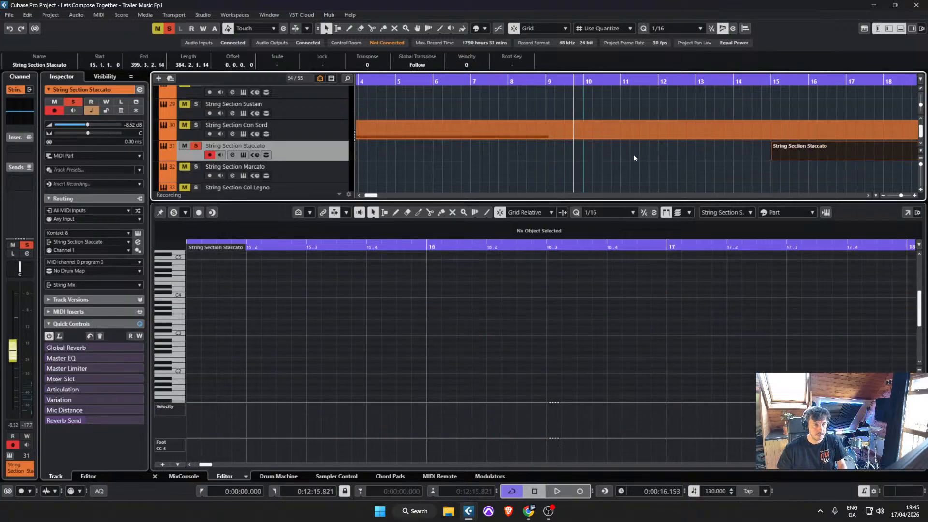
key(ctrl+z)
click(830, 156)
key(Delete)
click(663, 159)
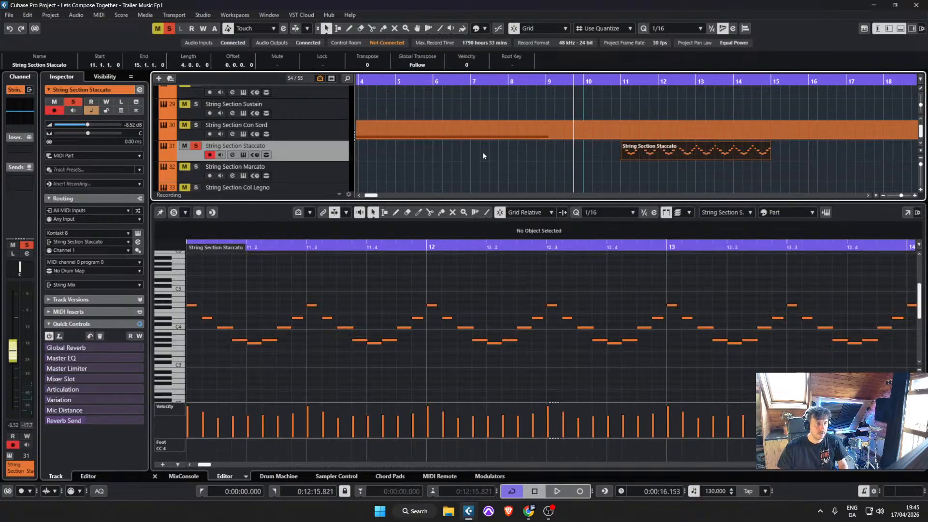
Step: Delete the existing Omnisphere Poly 1 part and paste the four-bar staccato pattern on that track at bar 2
scroll(454, 153, down, 5)
click(444, 127)
drag(432, 103, 320, 107)
click(404, 128)
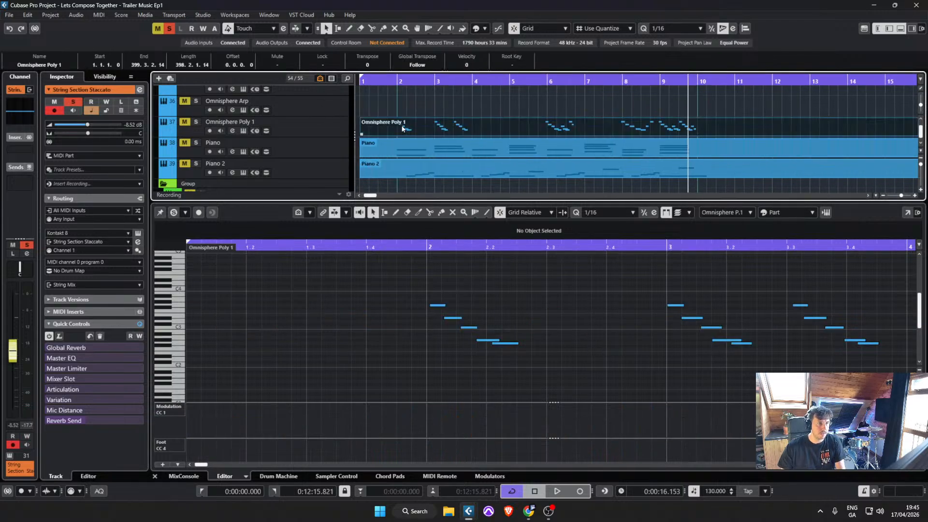
key(Delete)
click(397, 83)
click(340, 129)
key(ctrl+v)
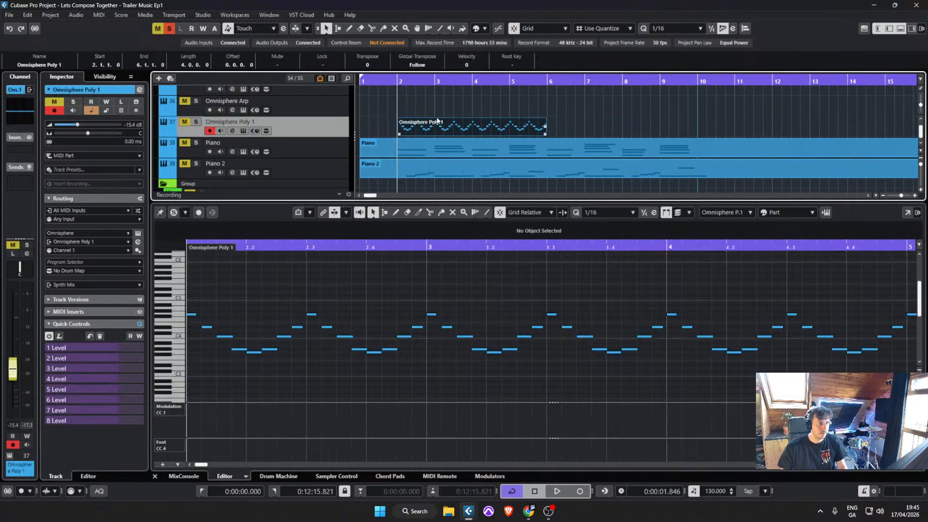
Step: Clear all solo and mute states in the project and audition the pasted pattern with the other tracks
click(169, 28)
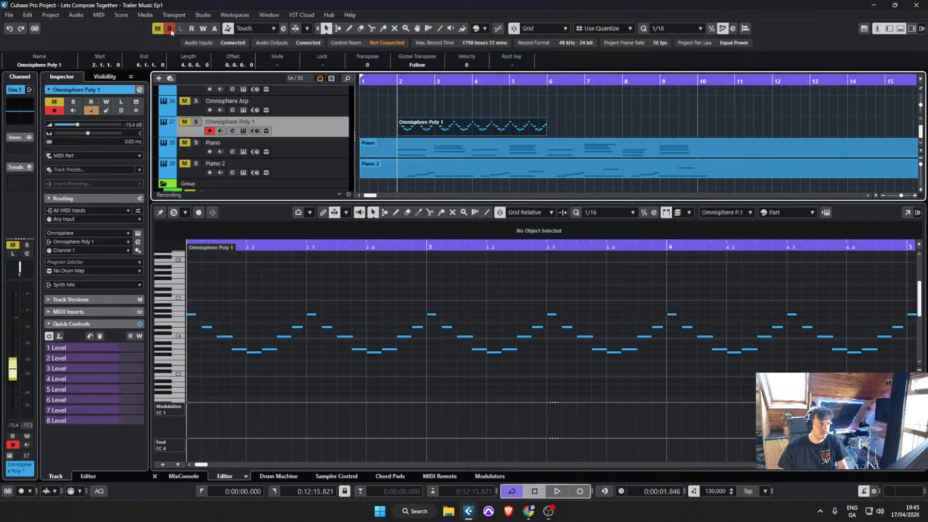
click(158, 28)
key(space)
click(438, 114)
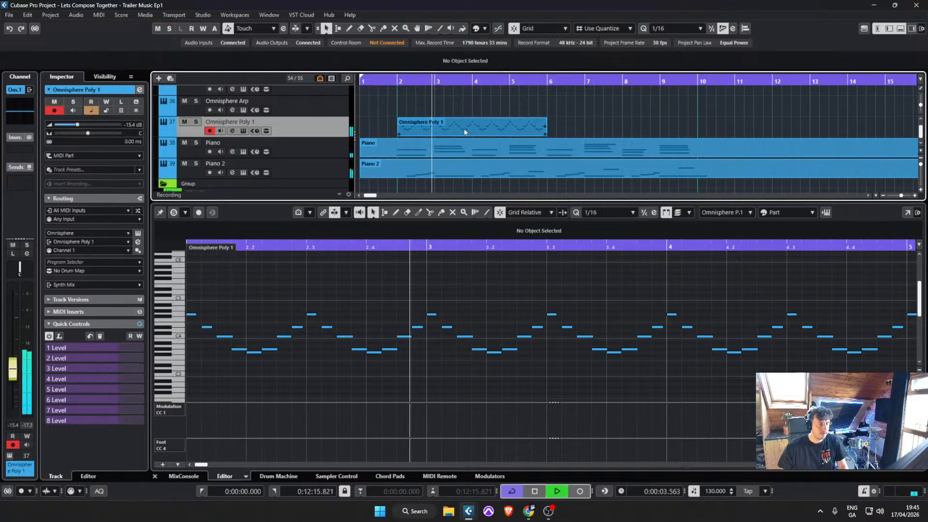
key(space)
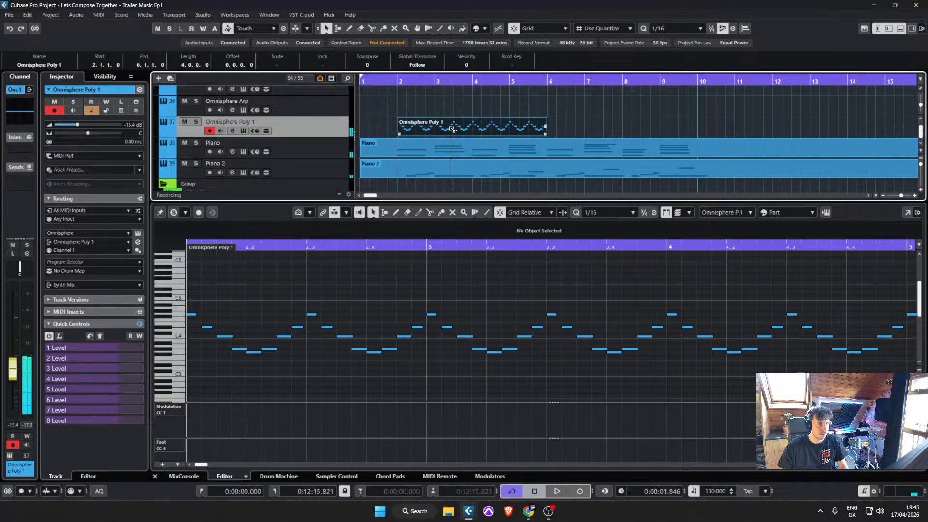
Step: Duplicate the four-bar Omnisphere Poly 1 part directly after itself and glue both into one part from bar 2 to bar 10
drag(495, 126, 662, 129)
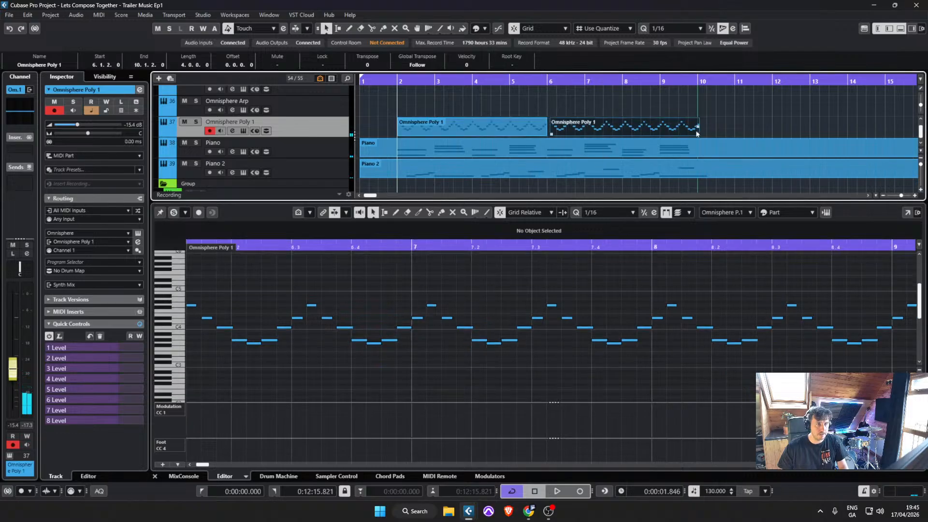
drag(589, 132, 588, 135)
drag(736, 128, 490, 128)
key(g)
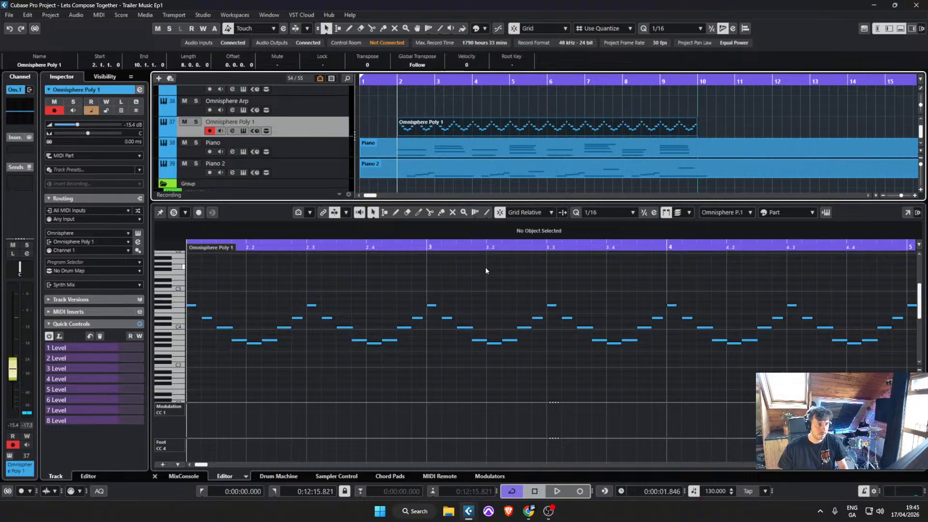
Step: Transpose all notes of the Omnisphere Poly 1 part down one octave and audition them
click(481, 281)
key(ctrl+a)
key(shift+Down)
key(space)
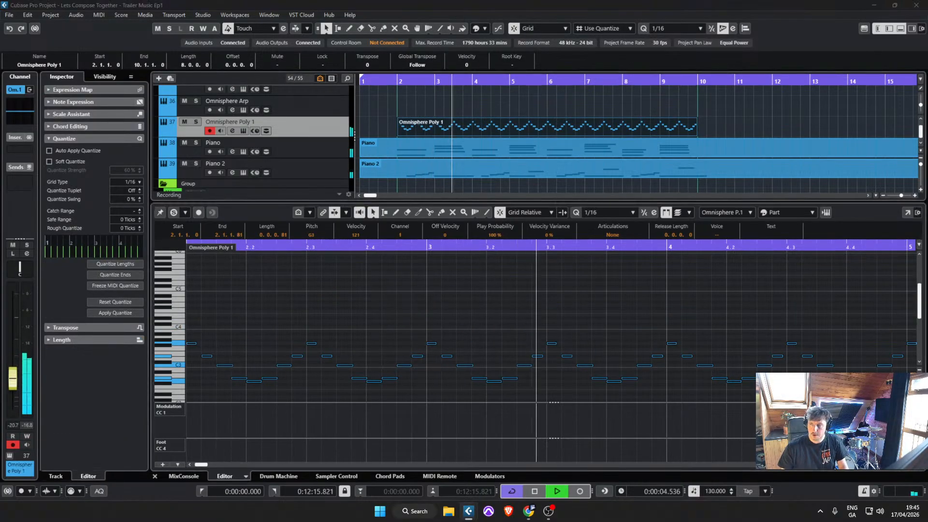
key(space)
Step: Open the Omnisphere Poly 1 instrument, audition the Dancing Cedars Pluck patch and show its common FX rack
click(309, 123)
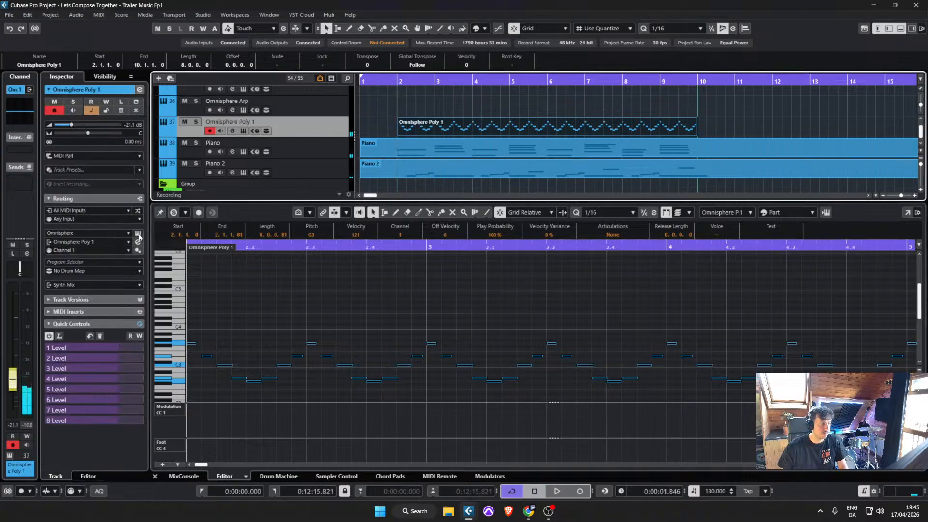
click(138, 235)
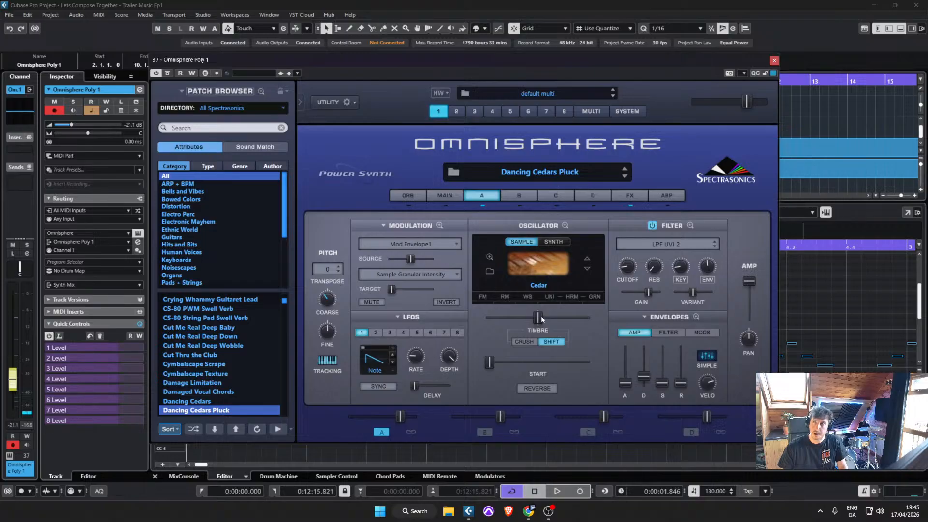
key(space)
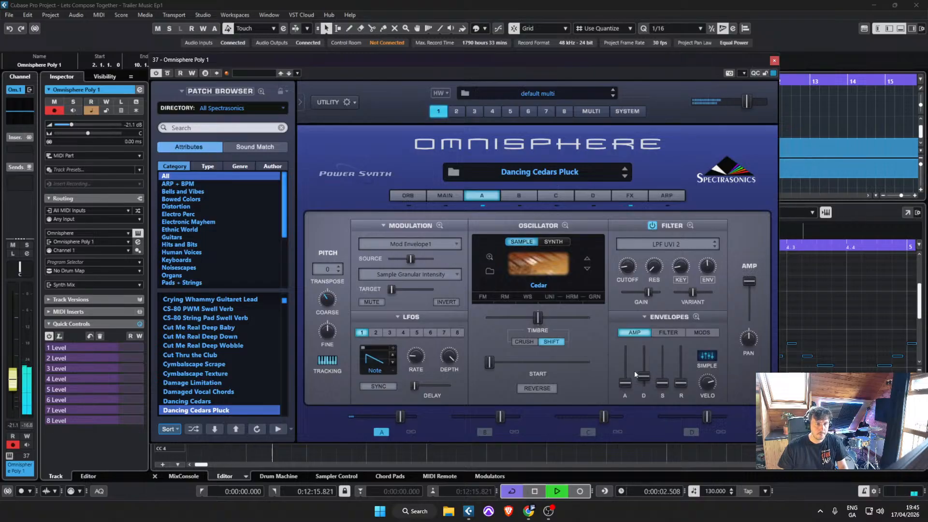
click(630, 195)
key(space)
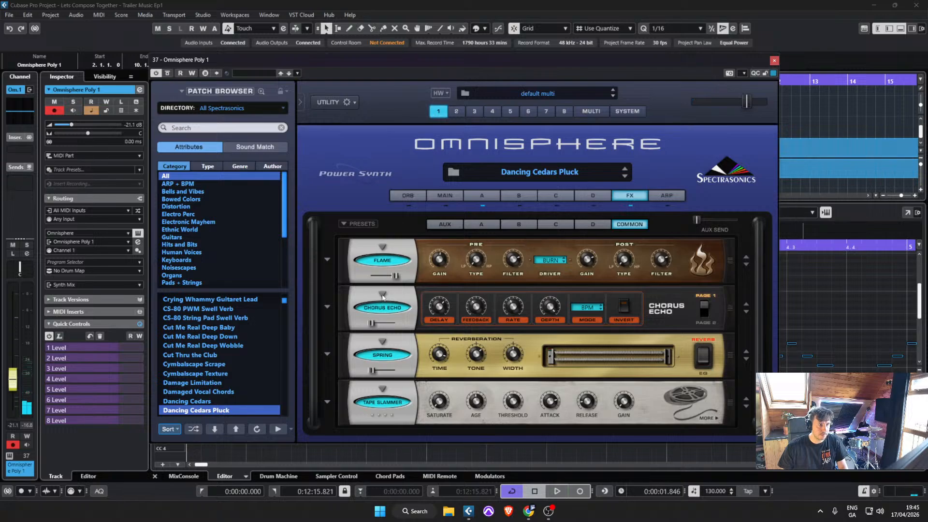
Step: Replace the Chorus Echo effect with Pro Verb and raise its mix during playback
click(382, 294)
mouse_move(415, 352)
click(457, 355)
key(space)
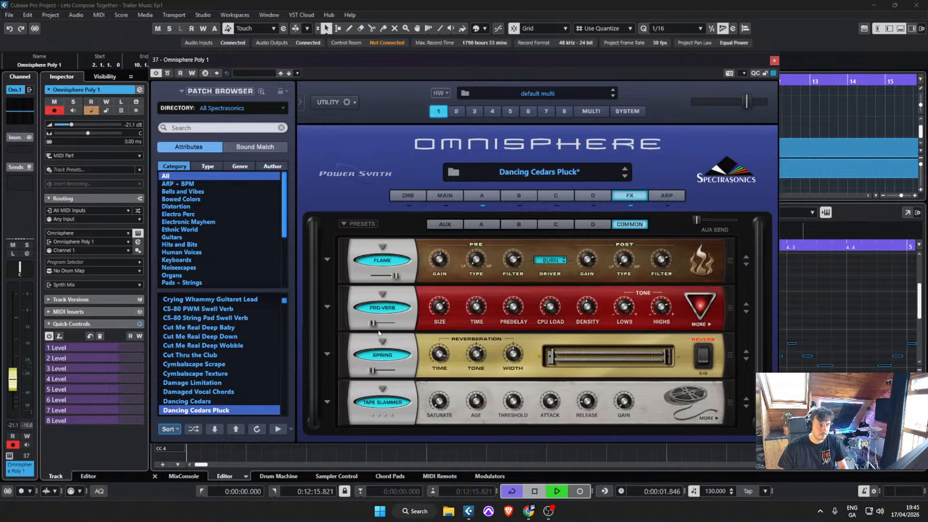
mouse_move(372, 322)
mouse_down()
mouse_move(389, 322)
mouse_move(378, 323)
mouse_up()
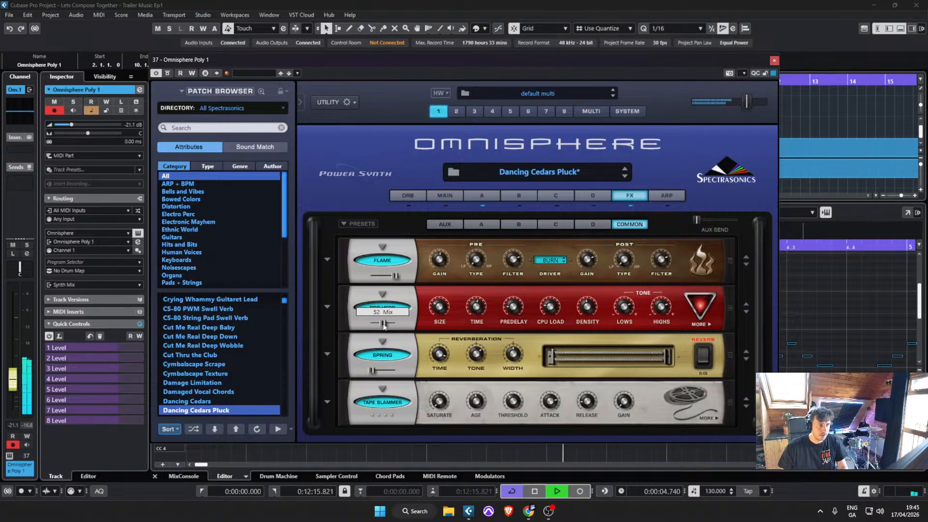
key(space)
Step: Replace the effect in the second rack slot with Radio Delay, audition the sound and close the instrument
click(392, 261)
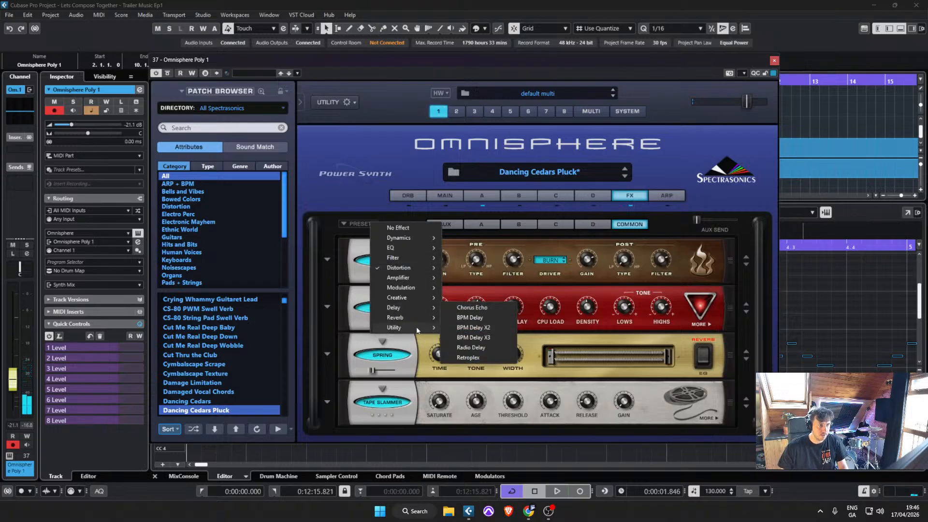
click(365, 307)
click(382, 306)
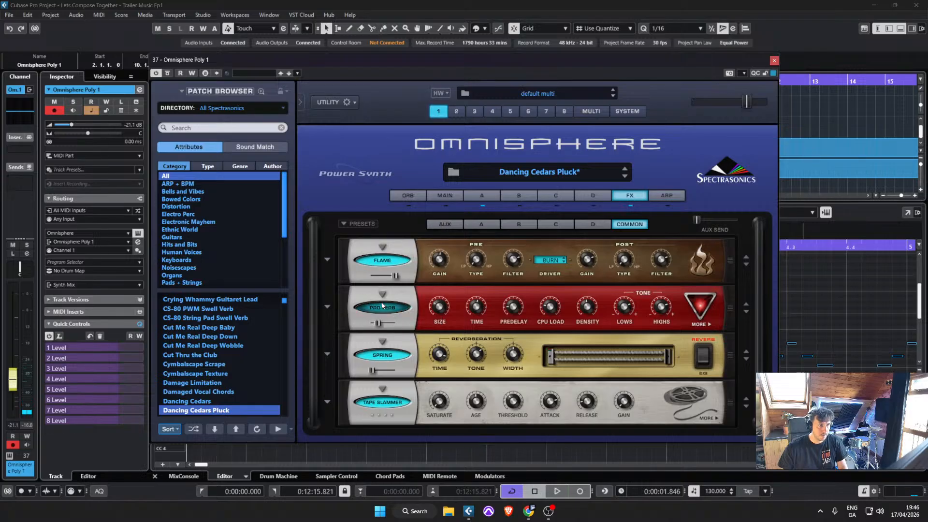
click(381, 298)
mouse_move(405, 347)
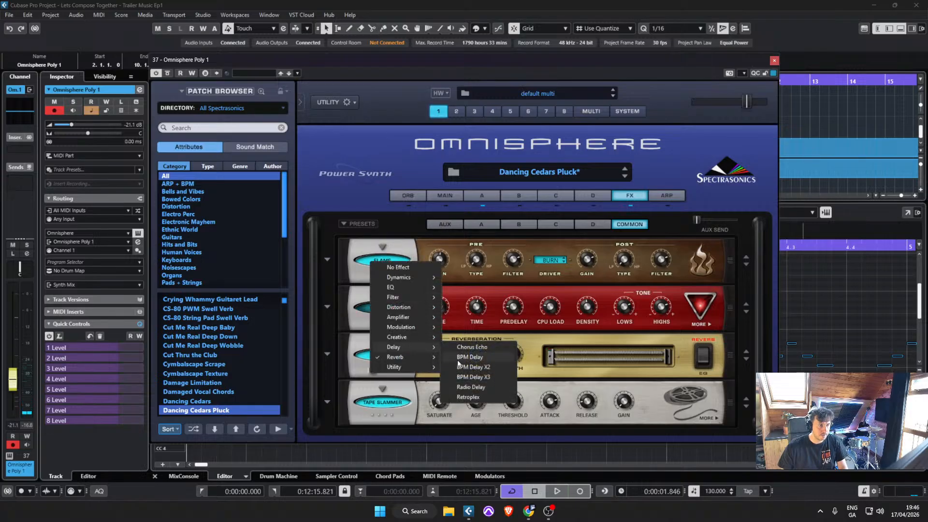
click(471, 387)
key(space)
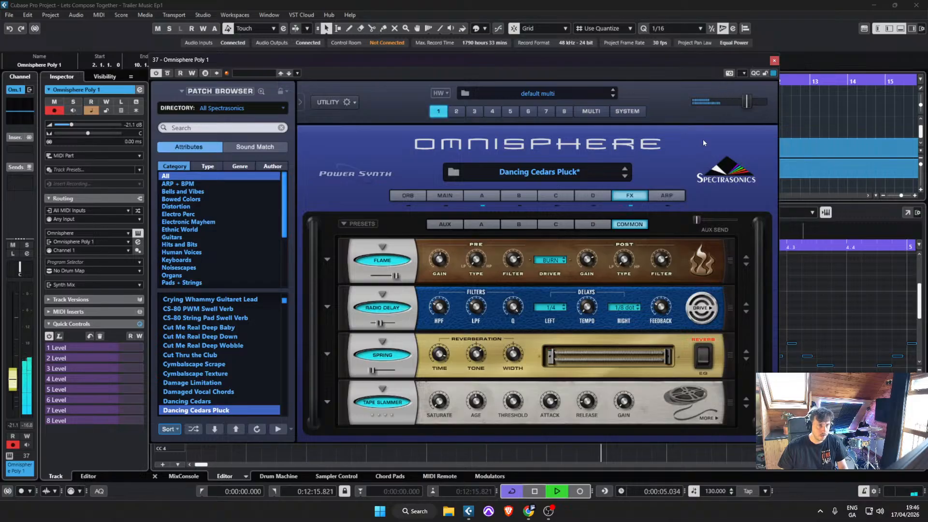
click(773, 60)
key(space)
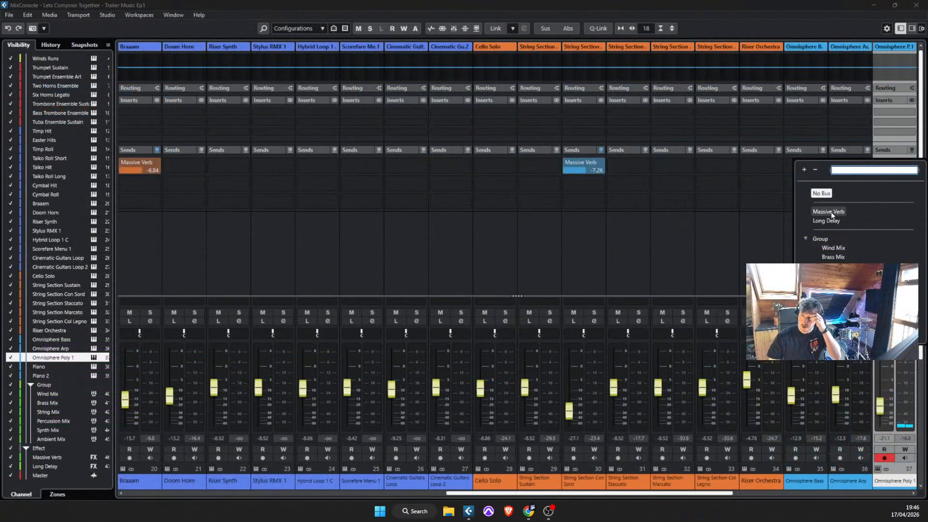
Step: Add an active pre-fader send to Massive Verb on the Omnisphere Poly 1 channel and set its level to -12.2 dB
click(830, 211)
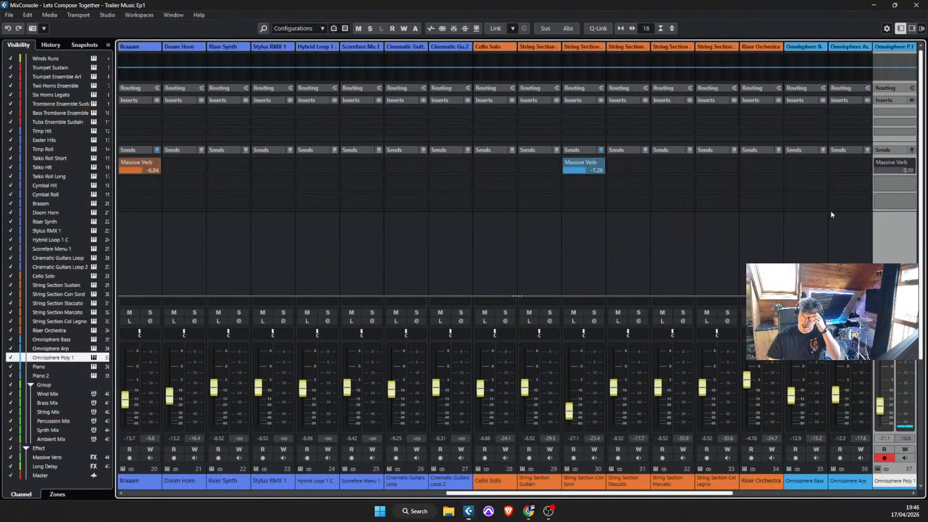
click(877, 161)
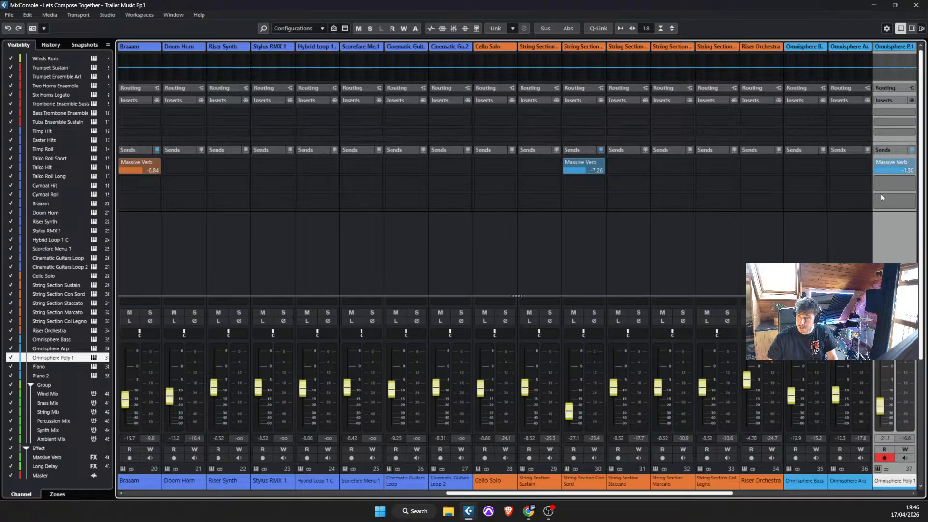
drag(880, 198, 873, 221)
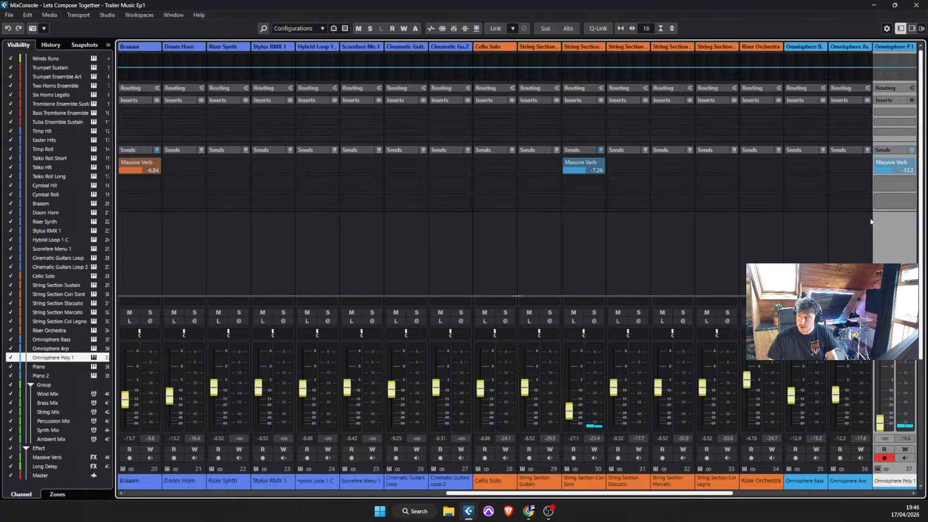
Step: Insert Pro-Q 3 on the Omnisphere Poly 1 channel, adding a low cut and a bell dip of about -3.6 dB near 259 Hz
click(891, 112)
text(q 3)
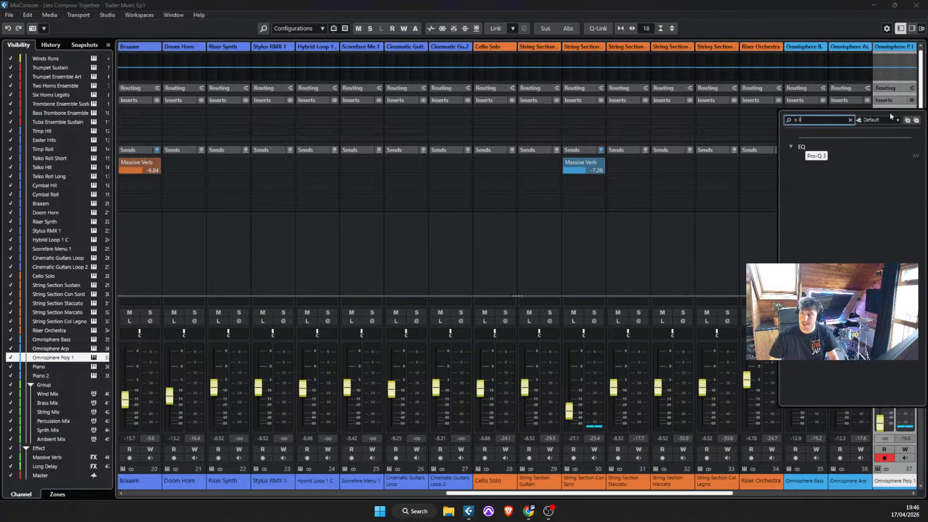
key(Return)
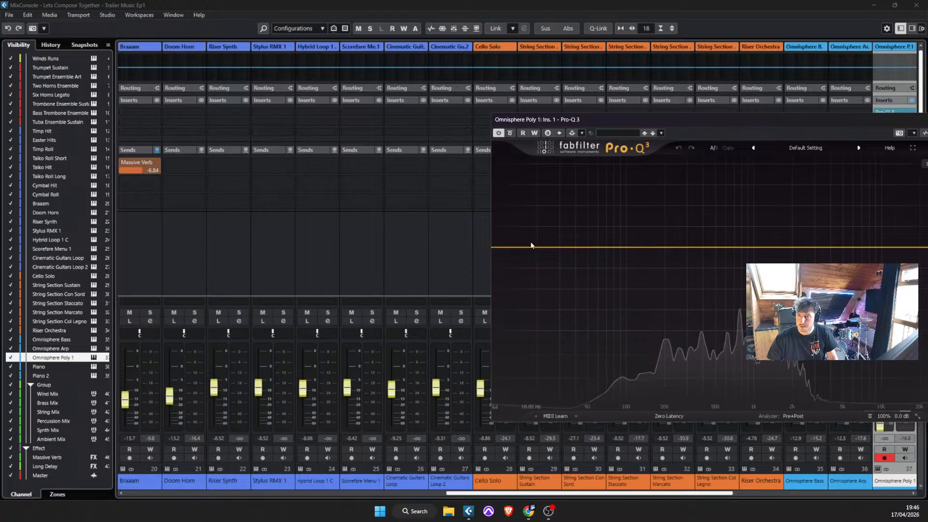
drag(530, 246, 678, 275)
drag(727, 126, 585, 125)
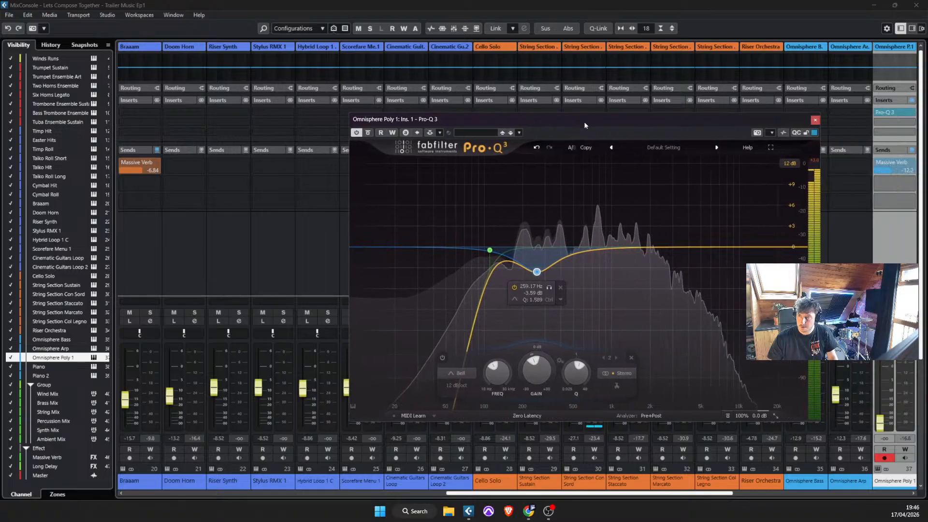
key(Escape)
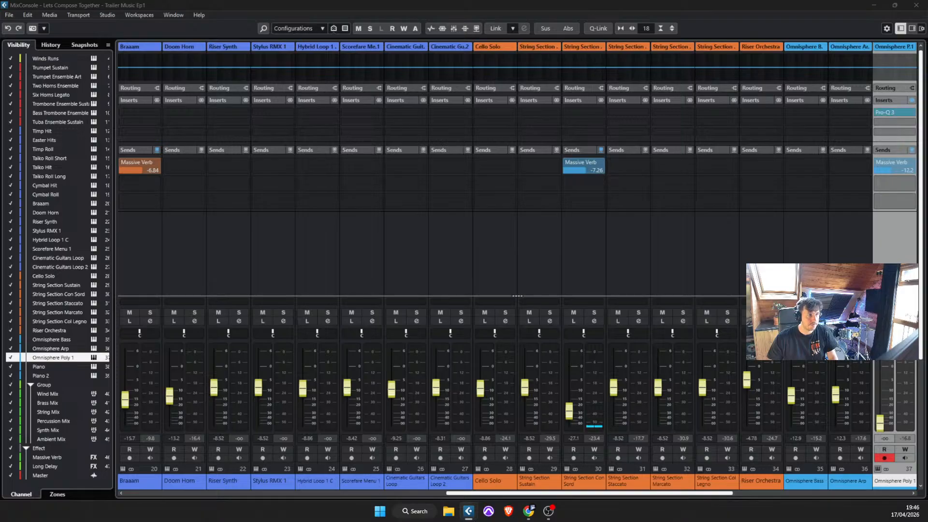
Step: Raise the Omnisphere Poly 1 channel fader to -20.7 dB
drag(879, 423, 881, 405)
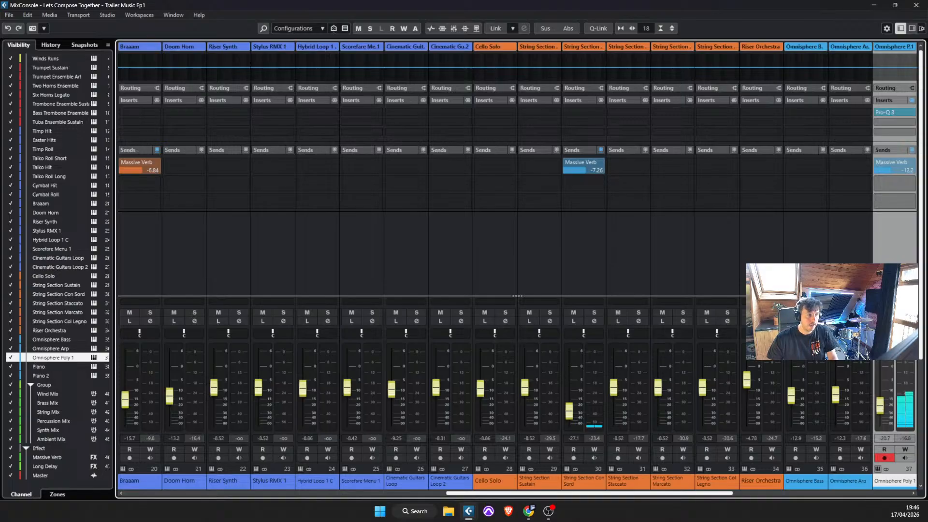
key(Down)
key(Up)
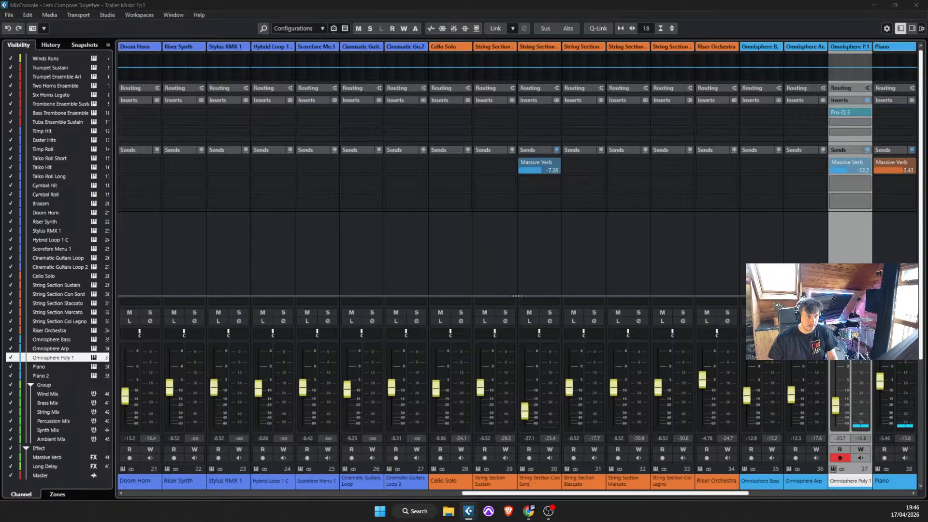
Step: Enable automation reading on the Omnisphere Poly 1 channel and show the automation track for its Massive Verb send level
key(r)
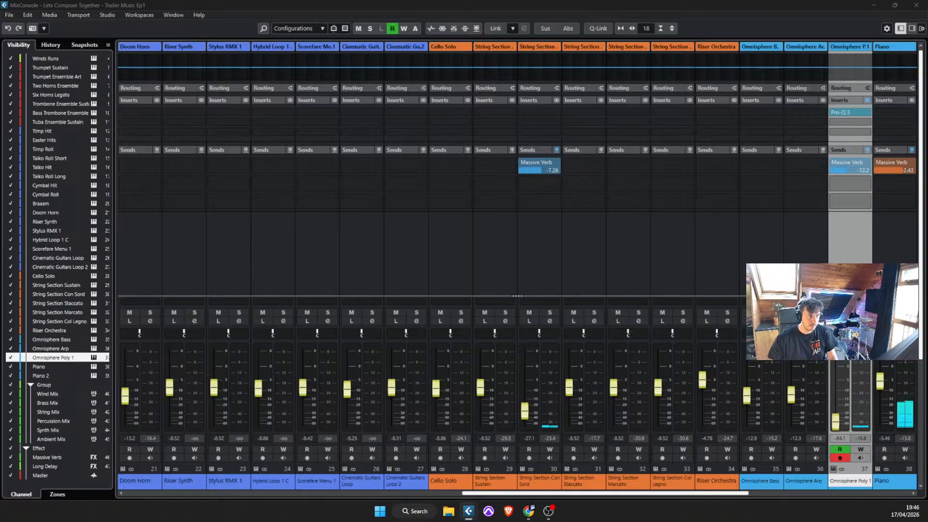
right_click(852, 174)
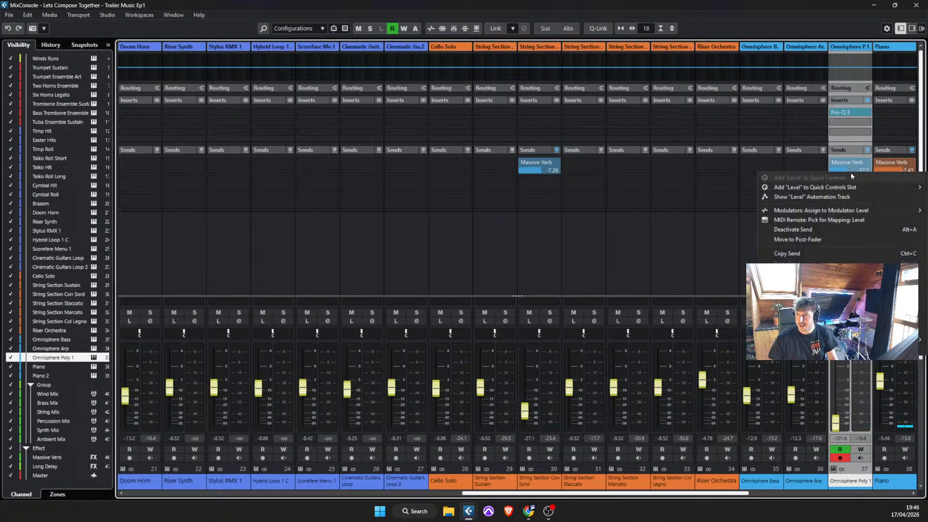
click(821, 197)
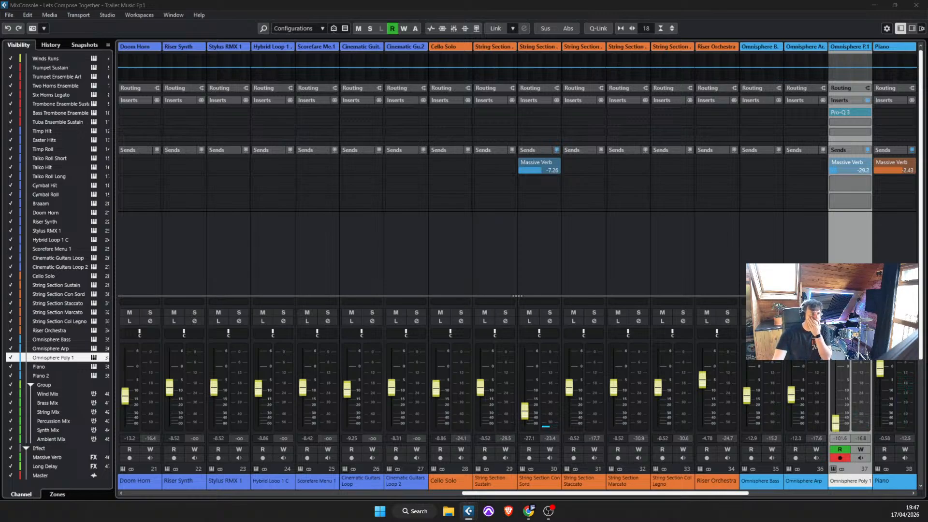
Step: Compare the sustain and con sordino strings and rename the String Section Con Sord channel as String Section Con Sord (Swampy)
click(494, 481)
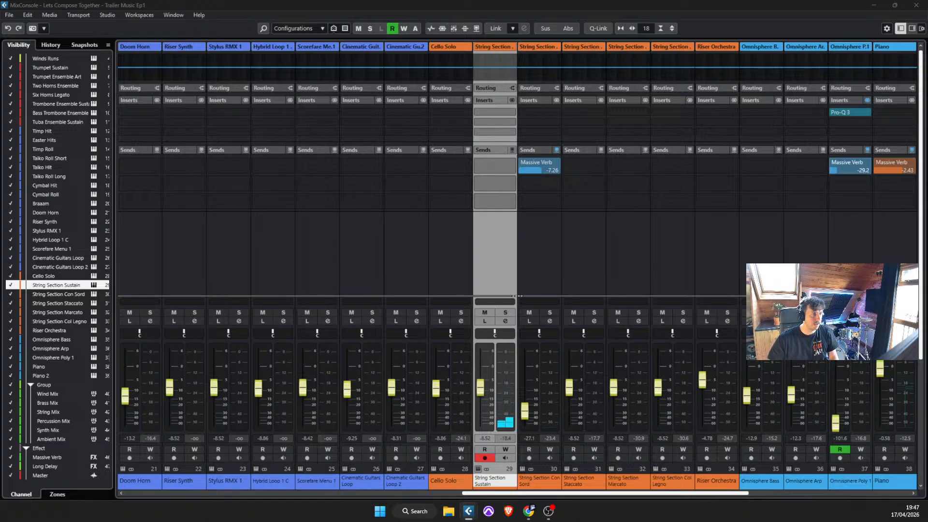
click(539, 480)
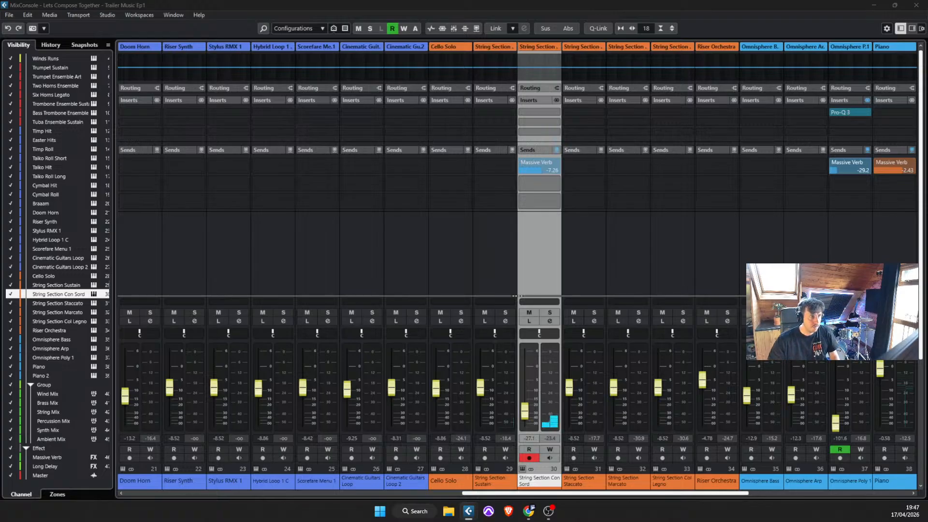
click(494, 480)
click(539, 481)
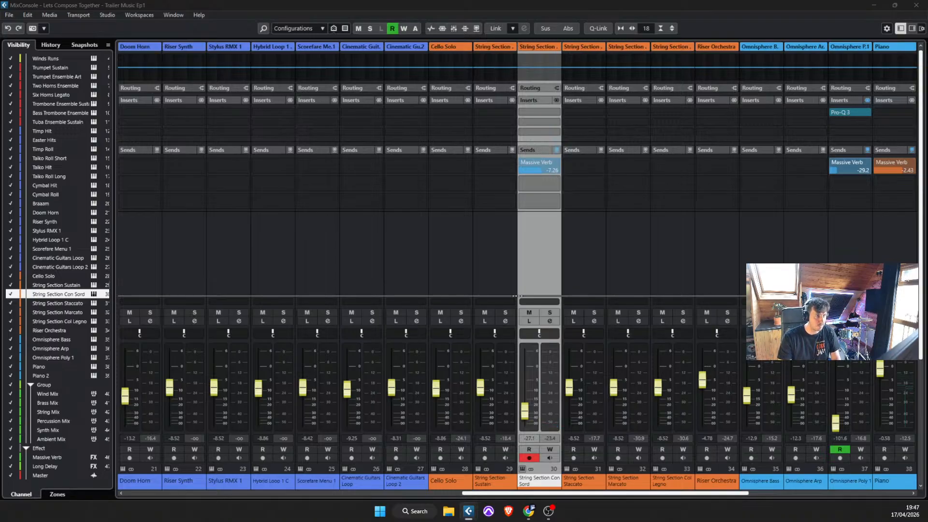
key(Return)
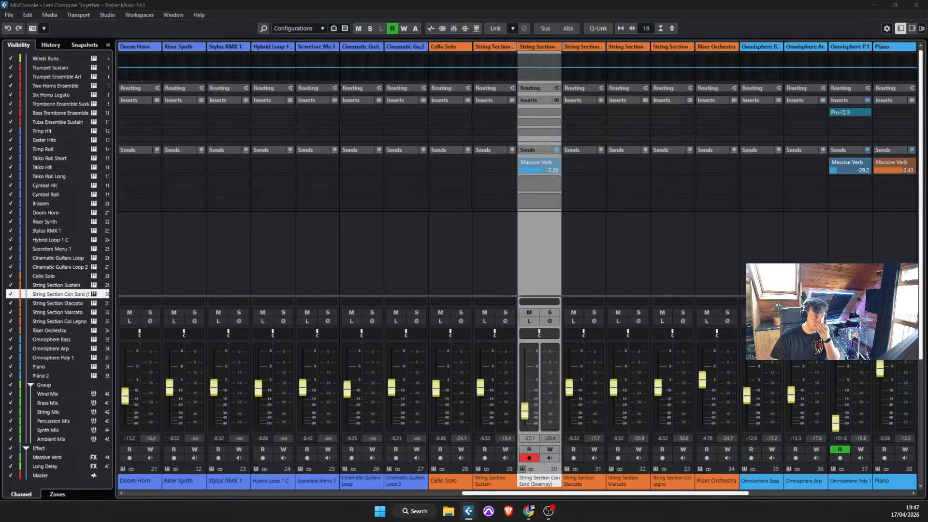
Step: Duplicate String Section Sustain as a track named String Section DB, with the Albion String Lo - Legato patch loaded in Kontakt
click(490, 481)
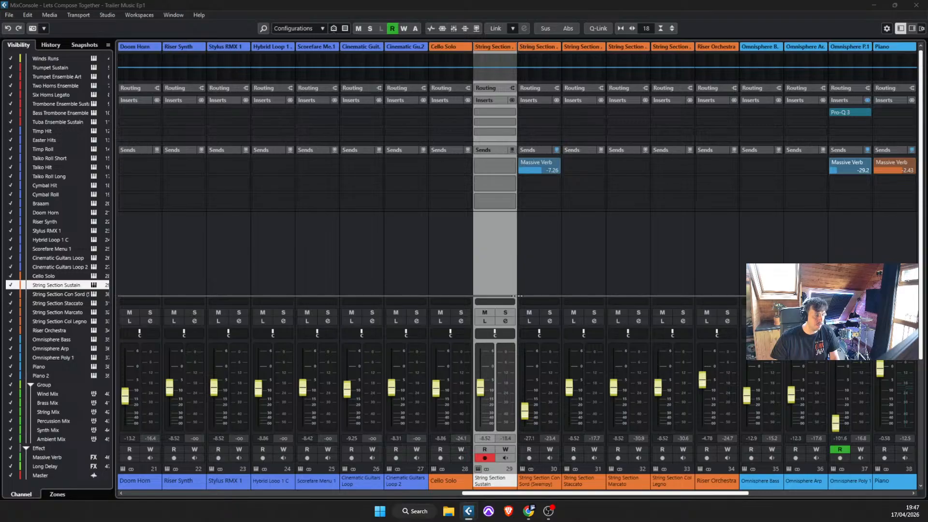
key(ctrl+d)
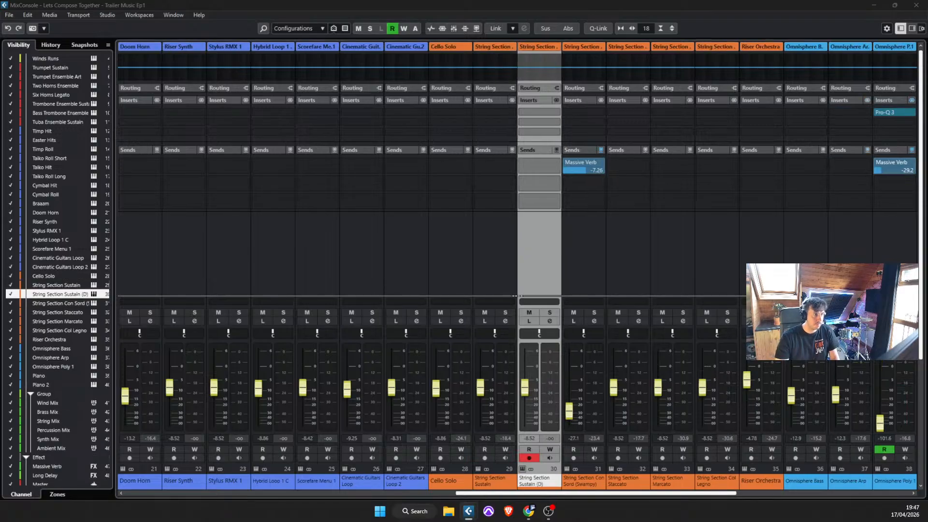
key(Return)
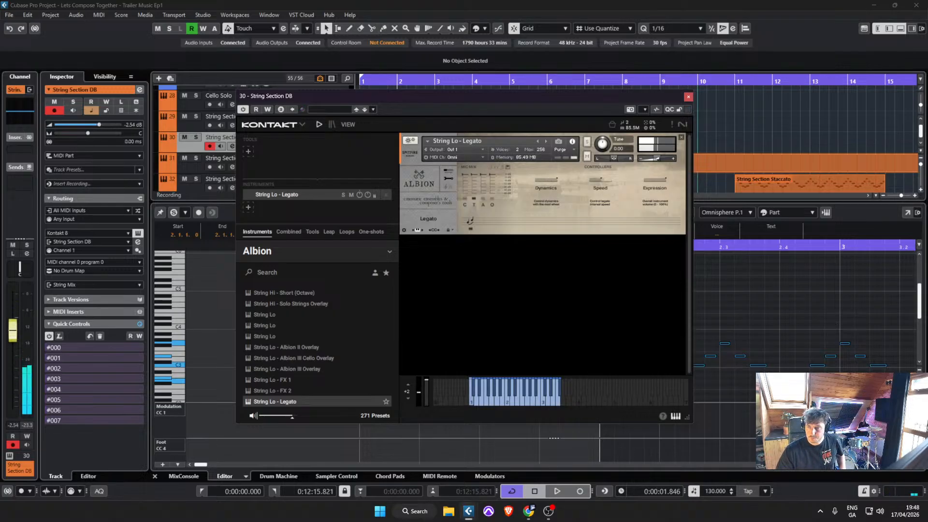
click(688, 96)
Step: Select the String Section DB track and save the project
click(332, 129)
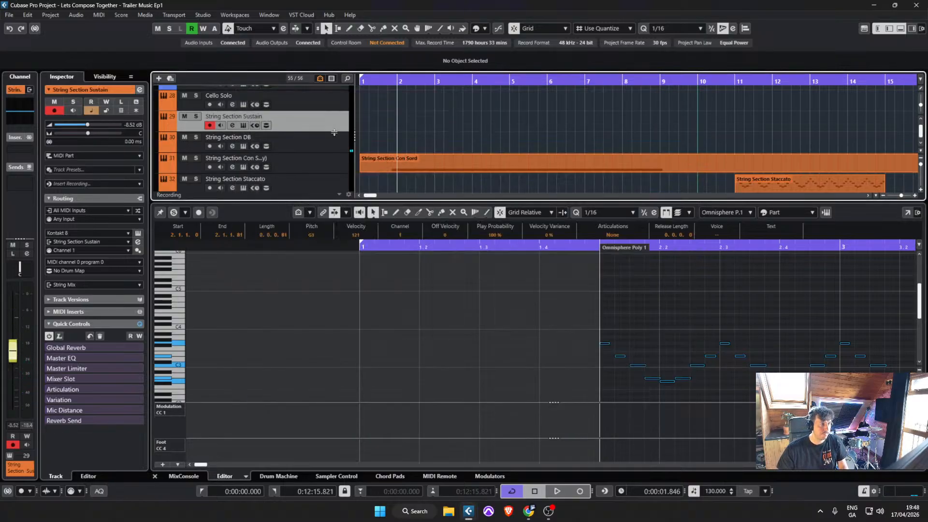
click(331, 138)
click(9, 15)
click(39, 81)
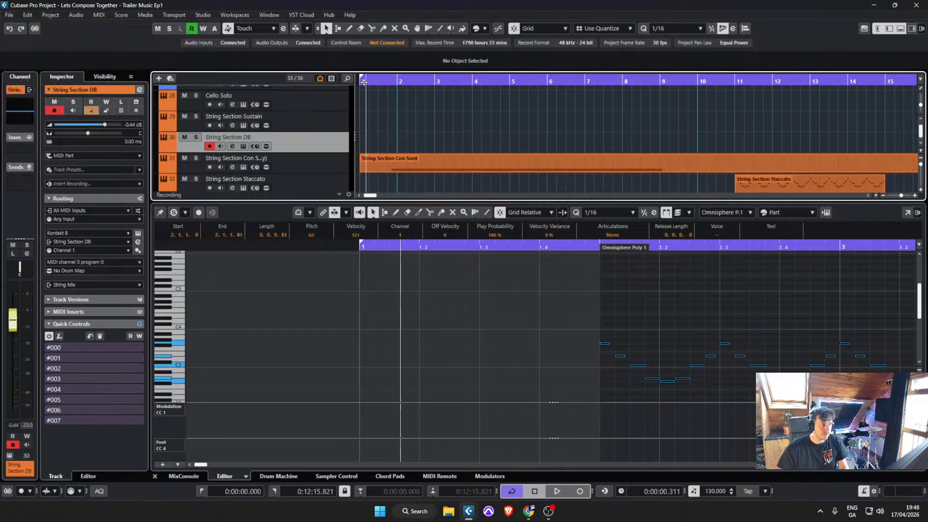
Step: Record a sustained double bass line on the String Section DB track from the start of the project
key(Home)
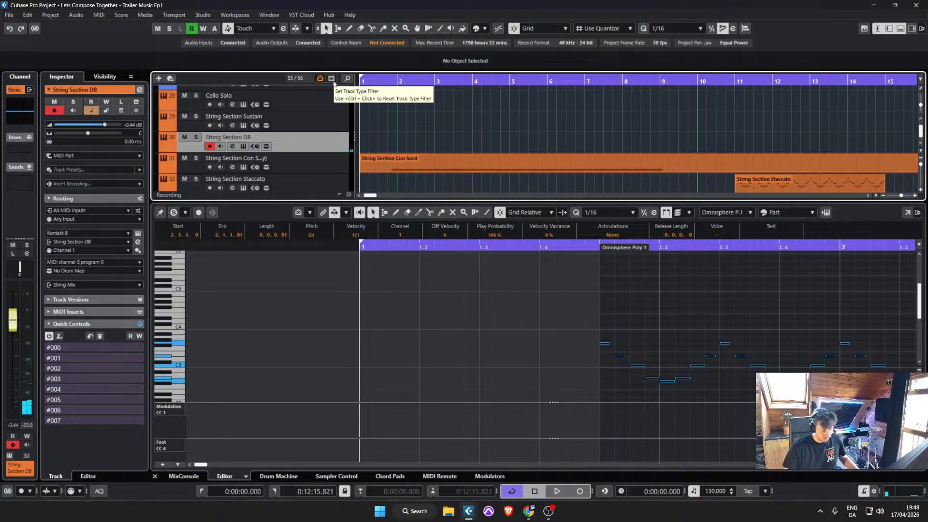
key(KP_Multiply)
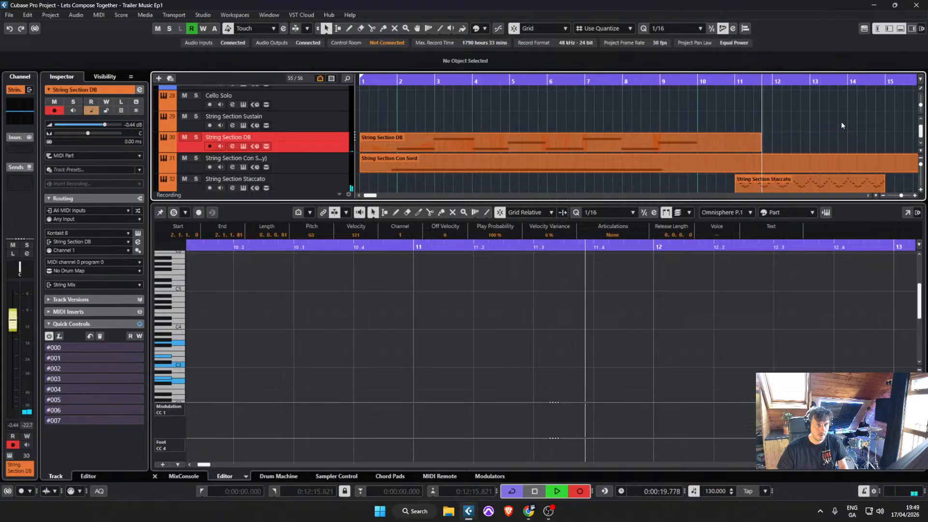
scroll(839, 124, right, 2)
click(718, 190)
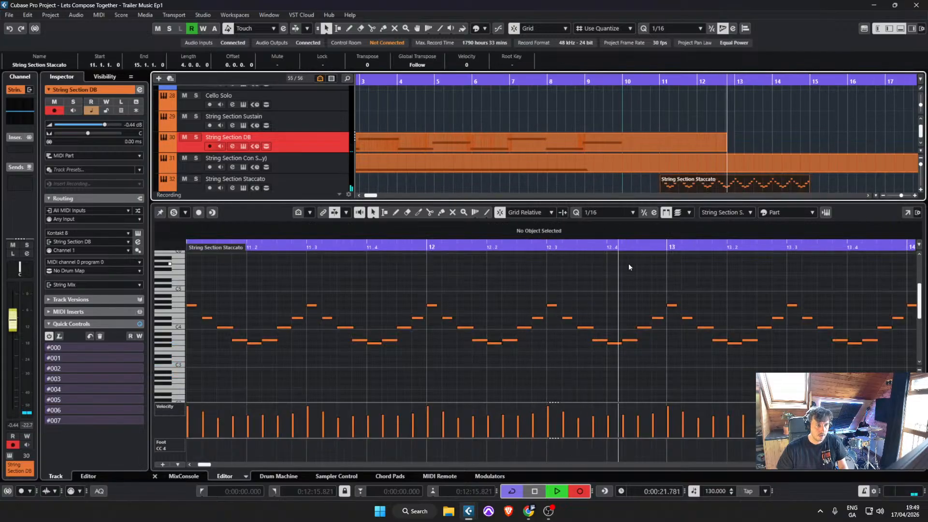
scroll(864, 182, down, 3)
drag(879, 137, 849, 140)
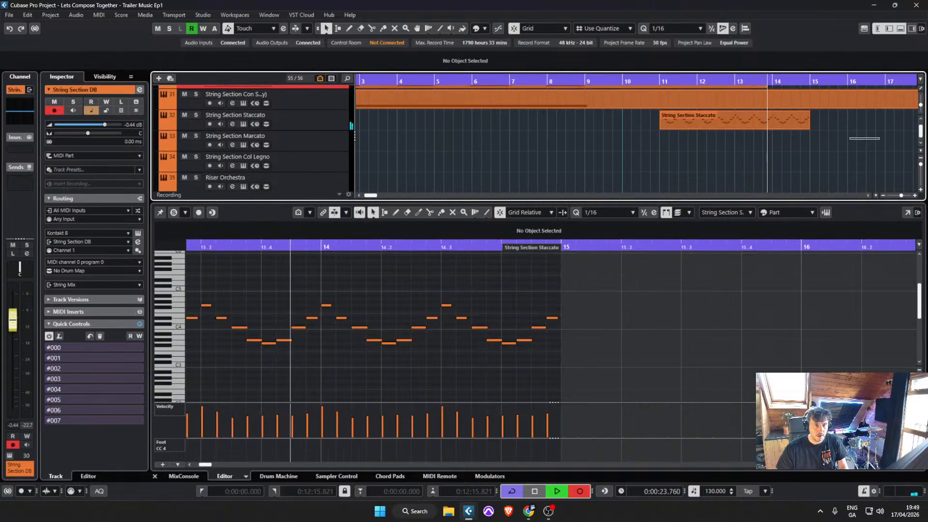
scroll(849, 139, right, 2)
key(space)
Step: Open the String Section Staccato track's Kontakt instrument and play its part from just before bar 11
click(334, 124)
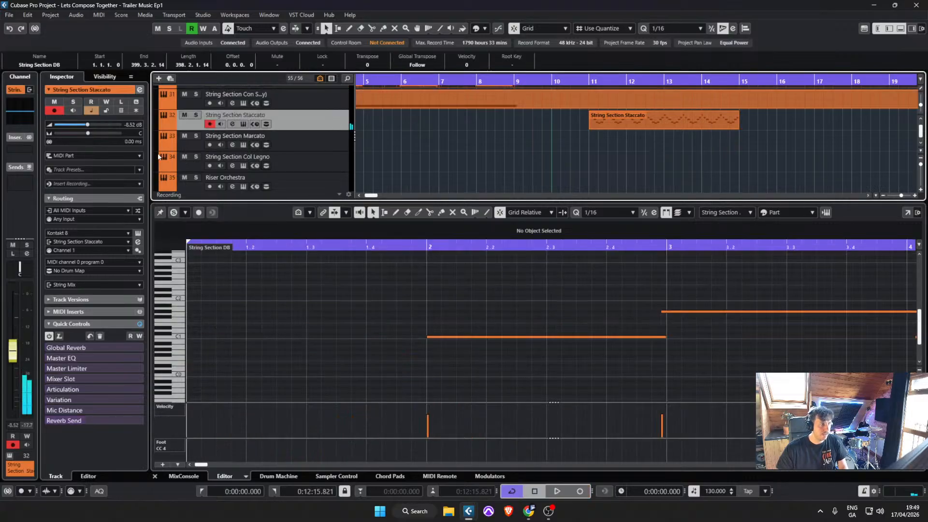
click(140, 234)
click(587, 81)
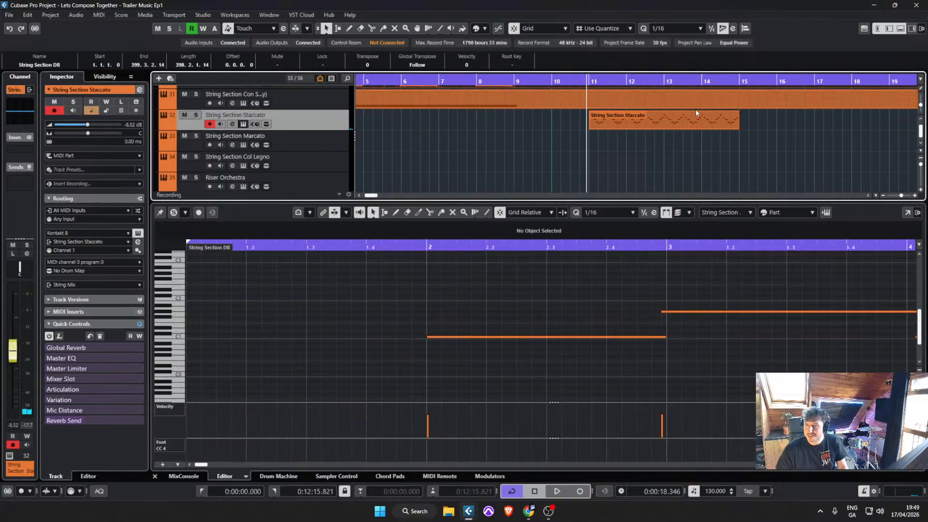
key(space)
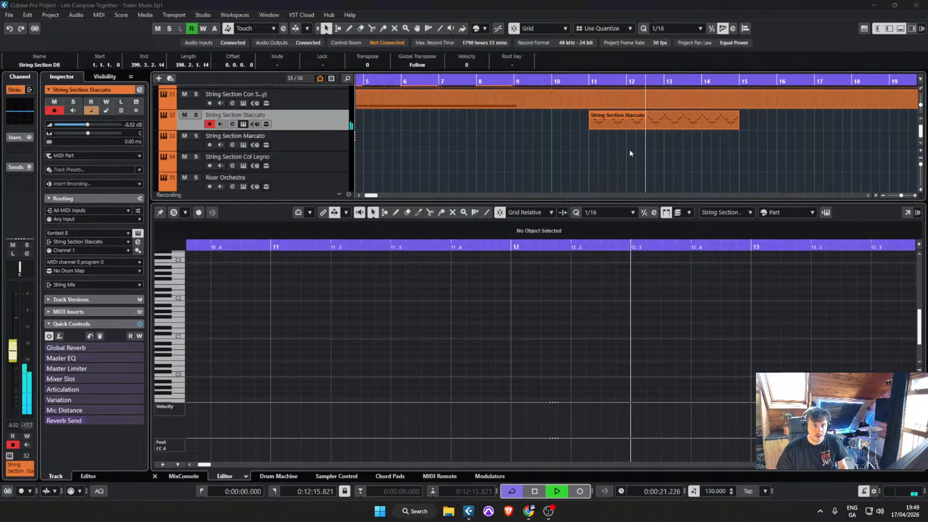
Step: Redraw the note velocities of the String Section Staccato part from bar 11 onward with softer, swelling accents and audition the pattern
click(626, 123)
key(space)
scroll(821, 379, down, 2)
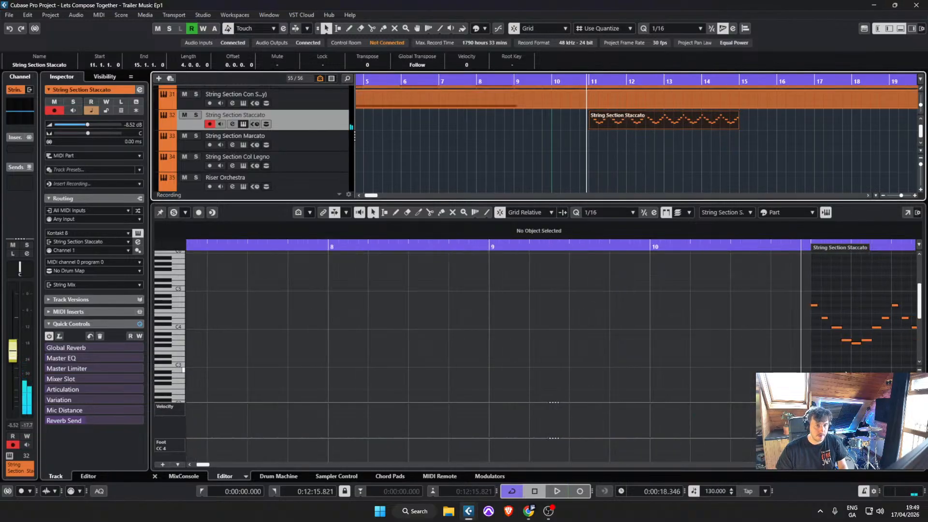
click(773, 363)
scroll(771, 363, right, 4)
scroll(745, 347, right, 3)
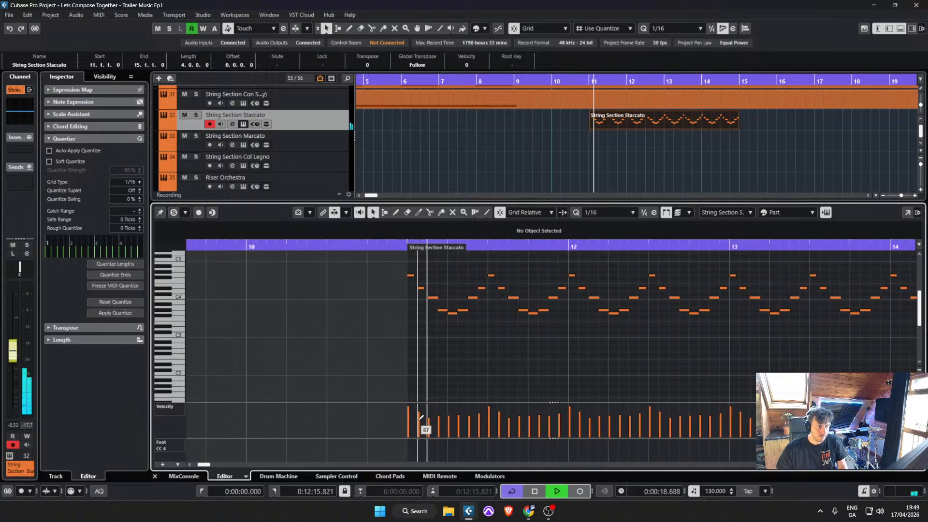
key(space)
mouse_move(419, 420)
mouse_down()
mouse_move(470, 419)
mouse_move(454, 424)
mouse_move(468, 428)
mouse_move(499, 408)
mouse_move(510, 425)
mouse_move(758, 419)
mouse_up()
key(space)
key(space)
key(space)
key(space)
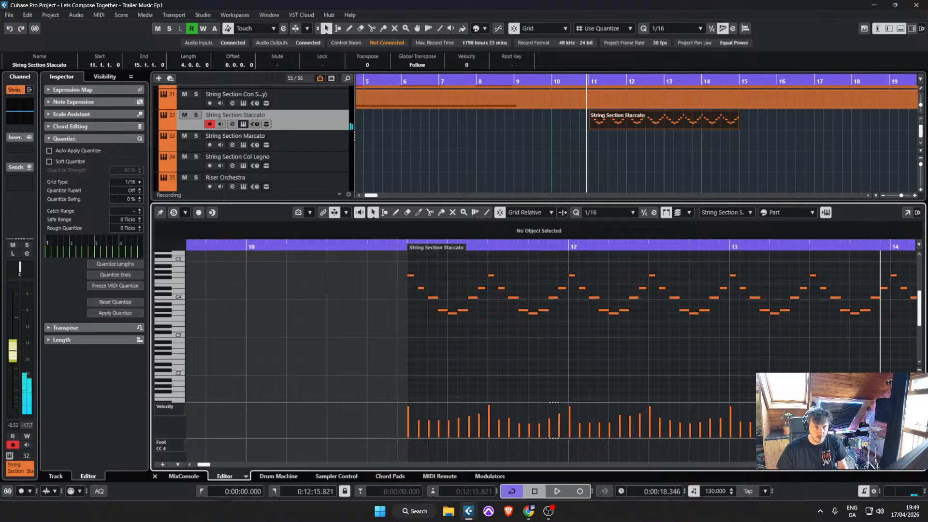
key(space)
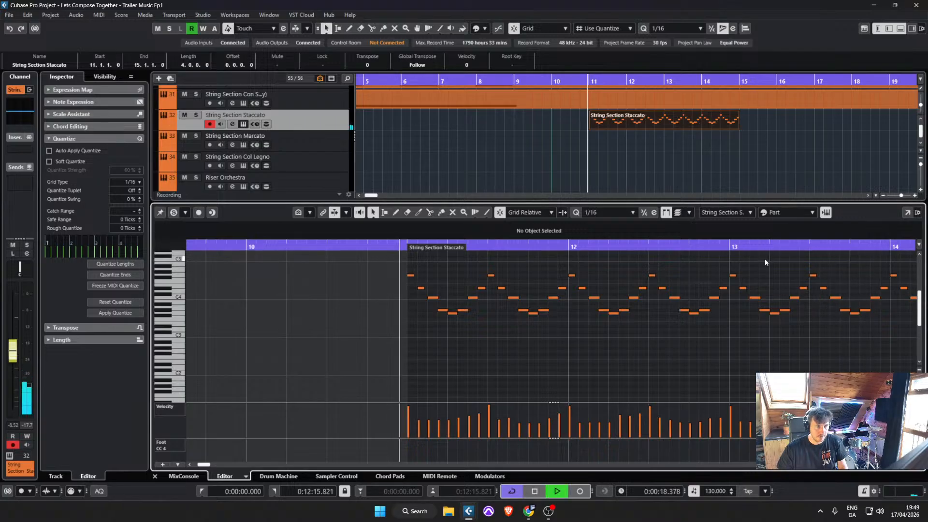
Step: Copy the String Section Staccato part so that the copy starts at bar 15, and listen through it
click(682, 170)
click(336, 167)
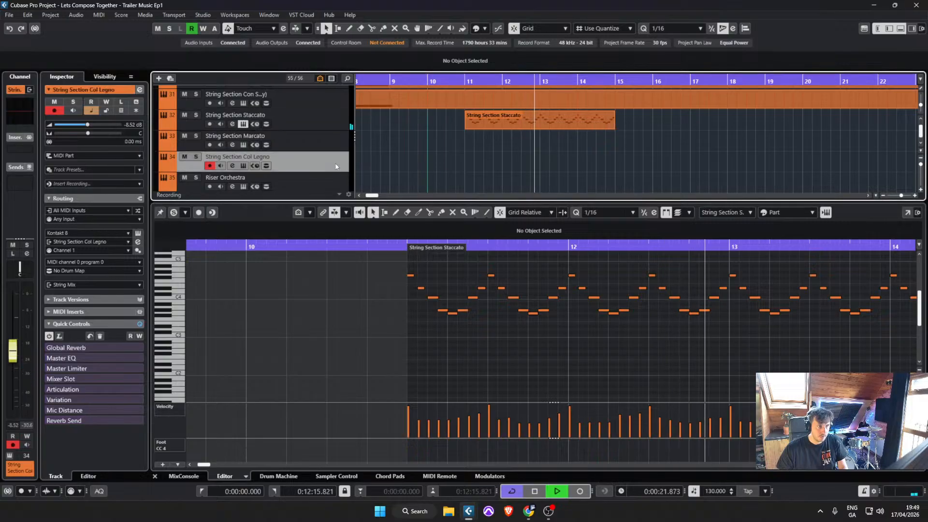
click(541, 128)
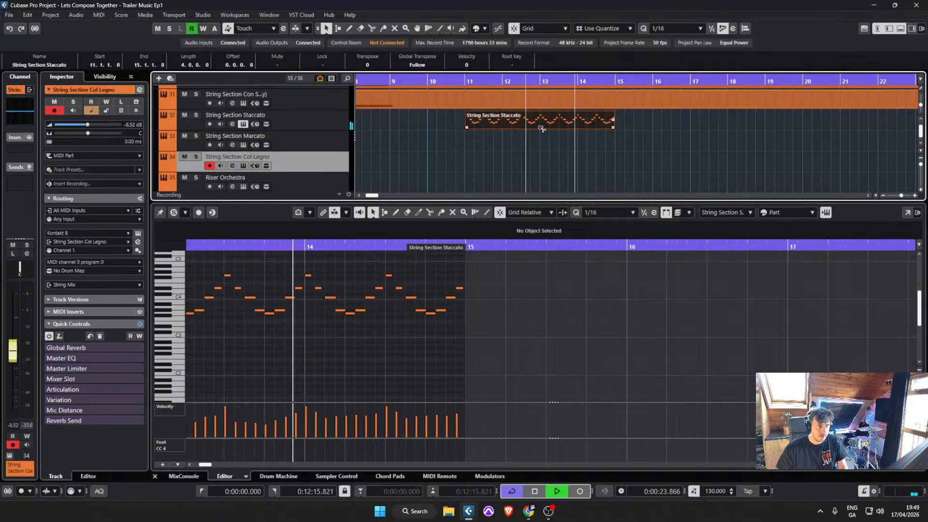
drag(541, 128, 693, 129)
click(630, 140)
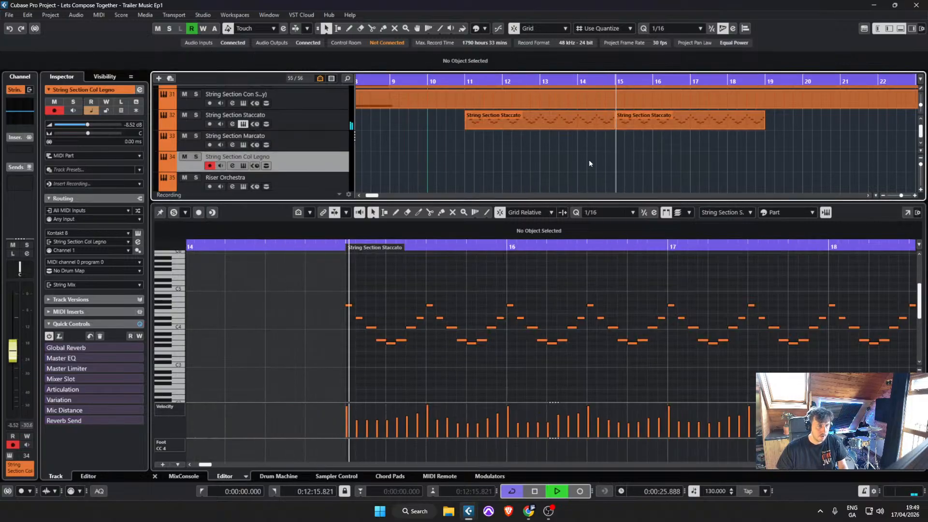
scroll(589, 159, up, 3)
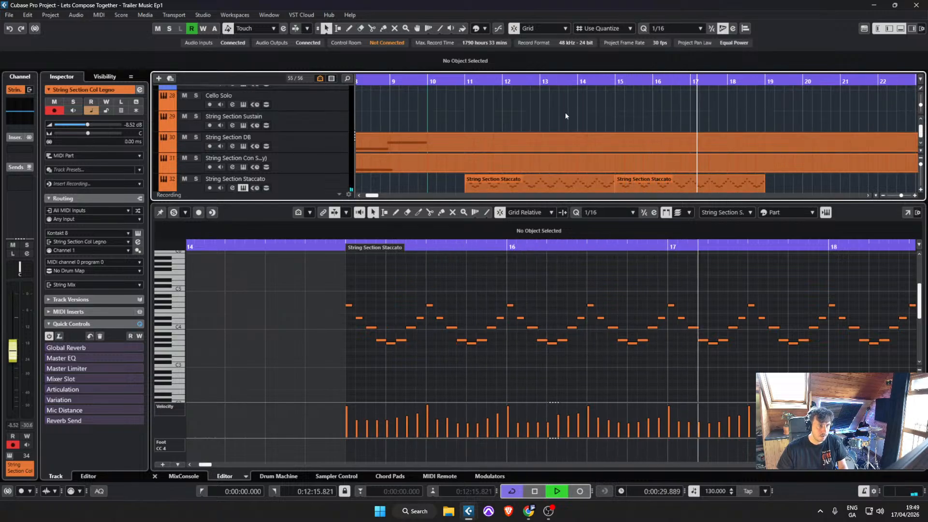
scroll(542, 123, down, 3)
key(space)
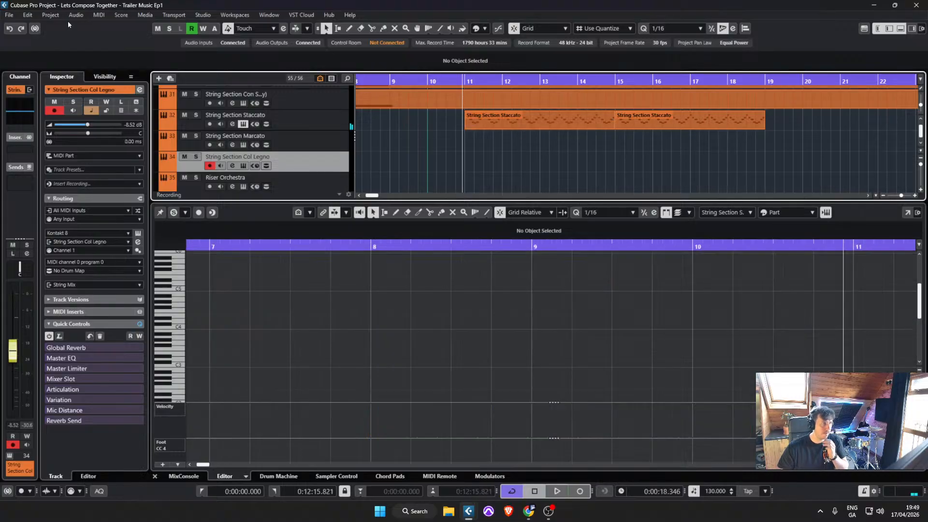
click(10, 15)
key(Escape)
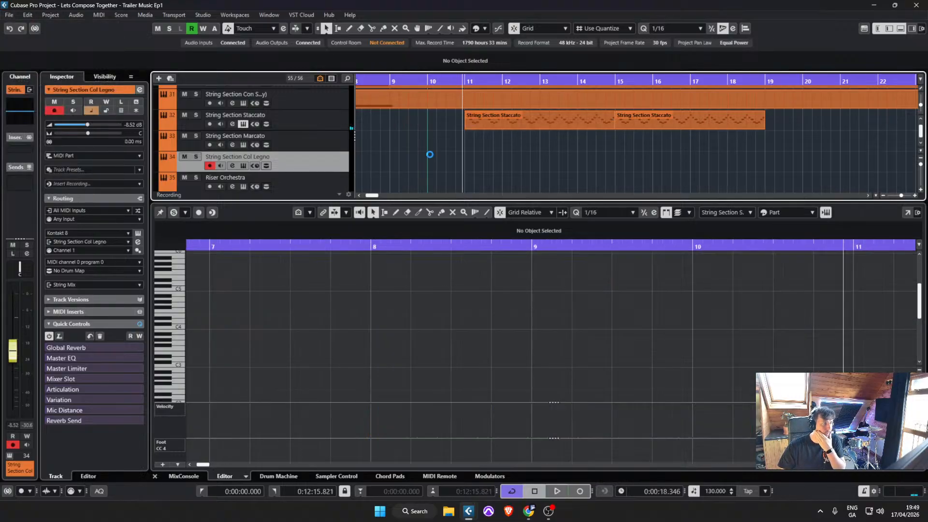
Step: Open Omnisphere on the Omnisphere Bass track and display layer A of the Magic Wheel Bass patch
scroll(426, 155, down, 4)
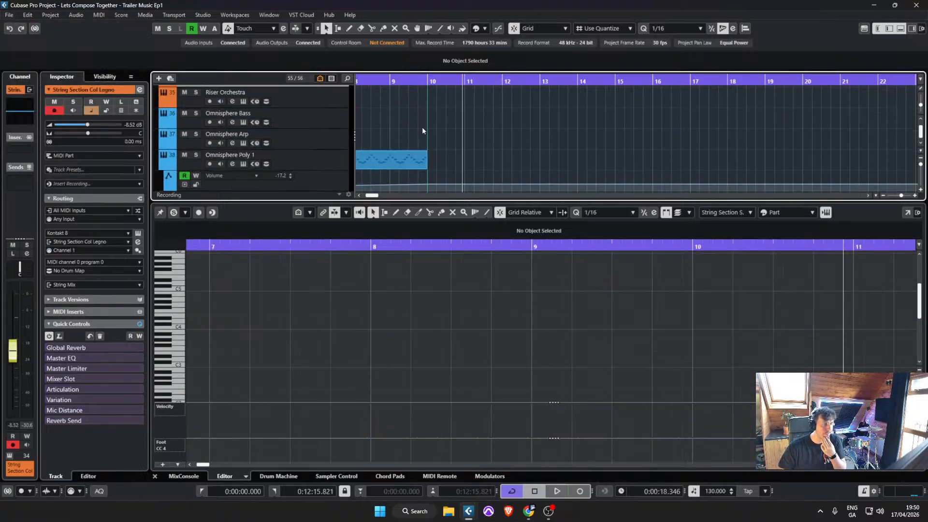
scroll(418, 132, up, 1)
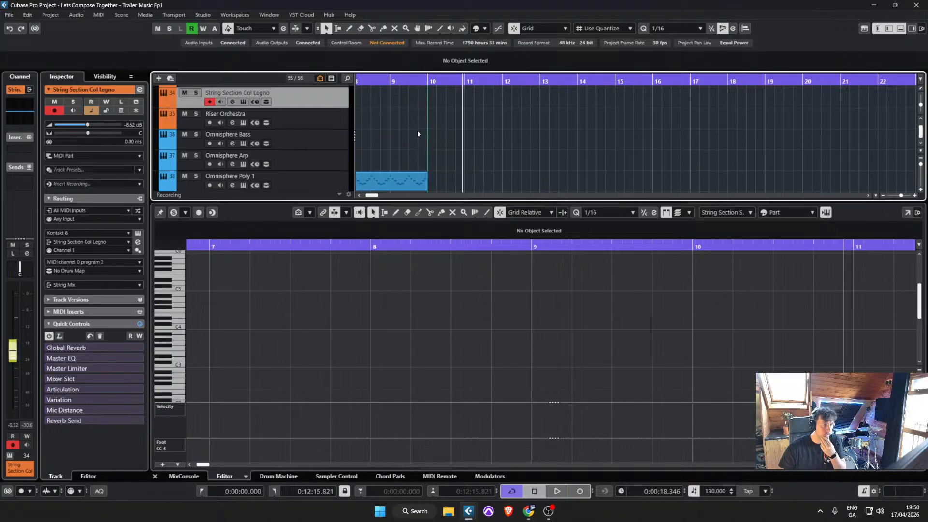
click(338, 143)
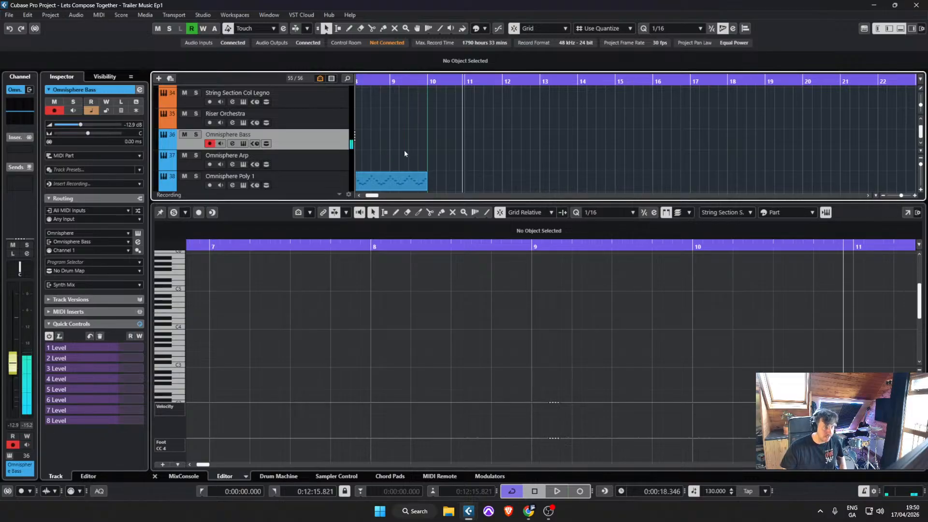
scroll(434, 163, up, 4)
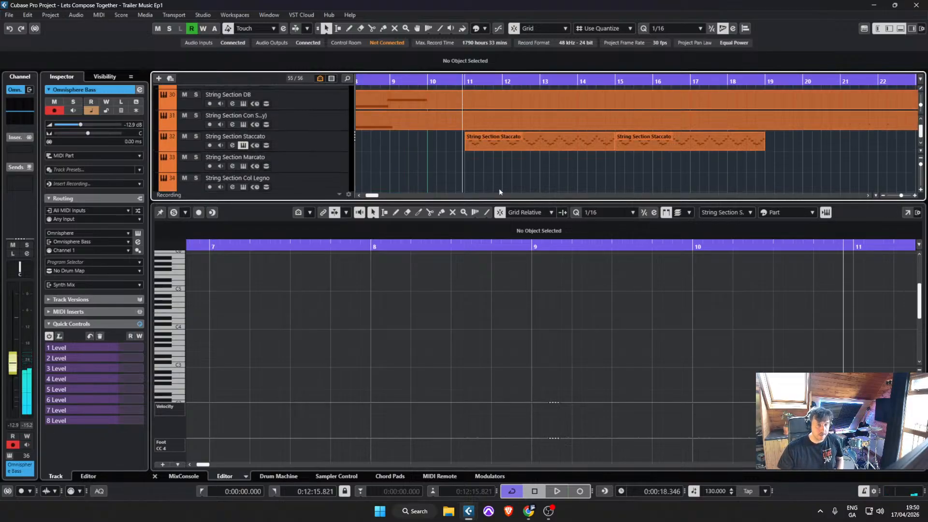
scroll(283, 176, down, 3)
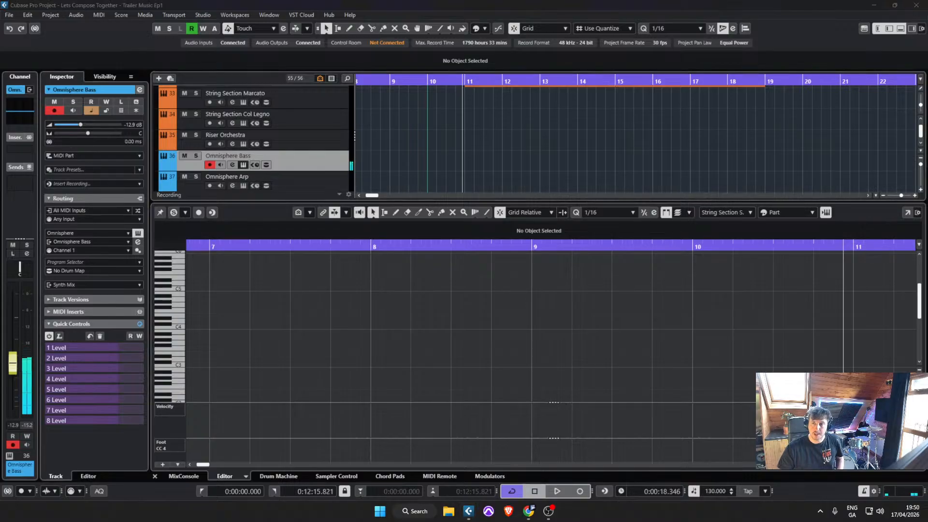
drag(927, 97, 434, 90)
click(498, 225)
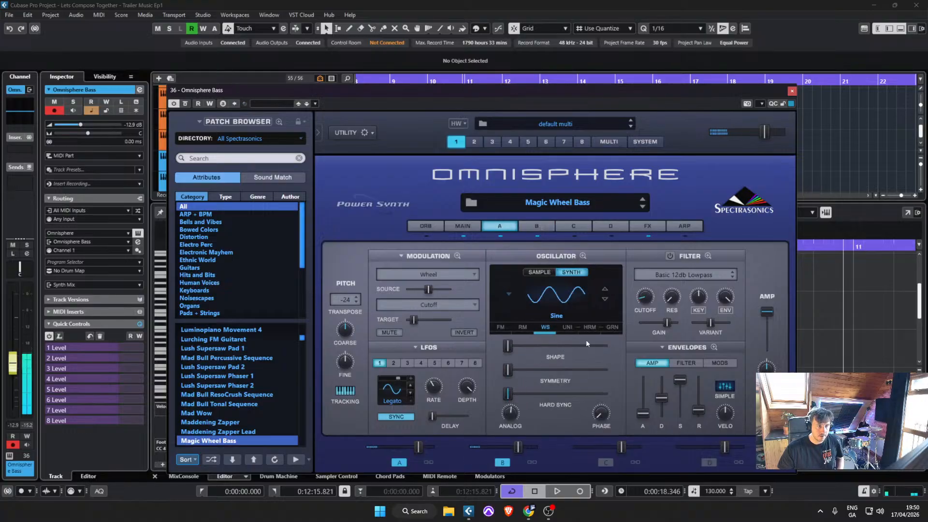
Step: Raise the Shape of layer A's sine oscillator slightly, and switch layer B's oscillator from sample to synth mode
drag(508, 346, 550, 345)
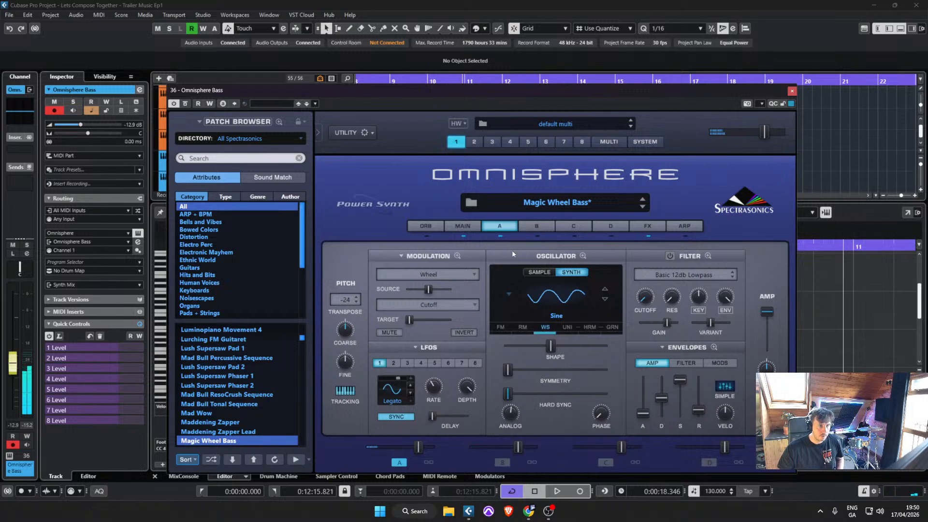
drag(552, 350, 522, 345)
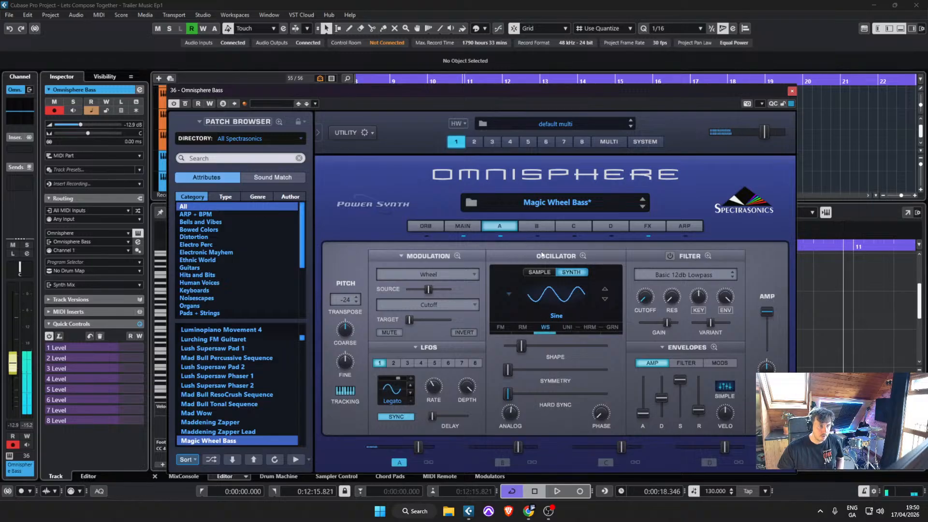
click(538, 232)
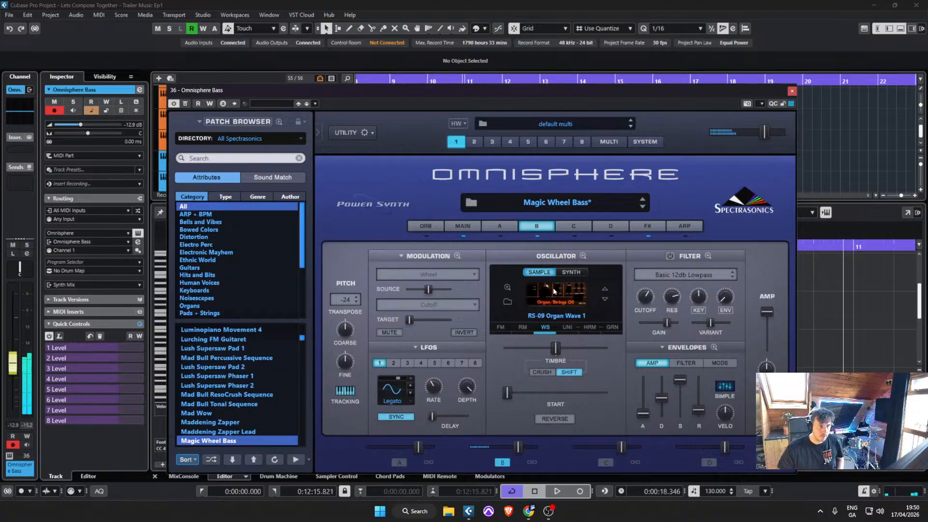
click(557, 316)
click(180, 120)
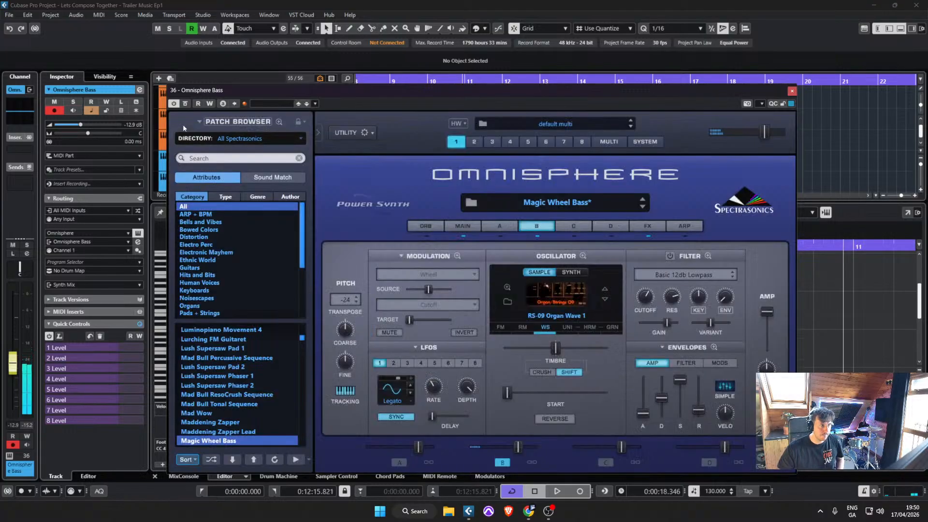
click(571, 273)
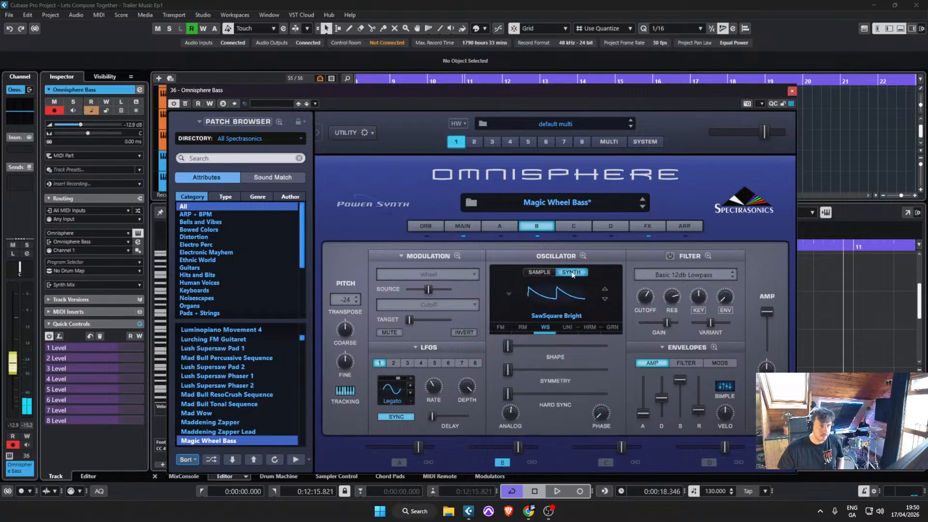
Step: Set layer B's oscillator waveform to OB-8 PWM and shape its tone with the Shape, Symmetry and amp envelope attack controls
drag(507, 345, 538, 346)
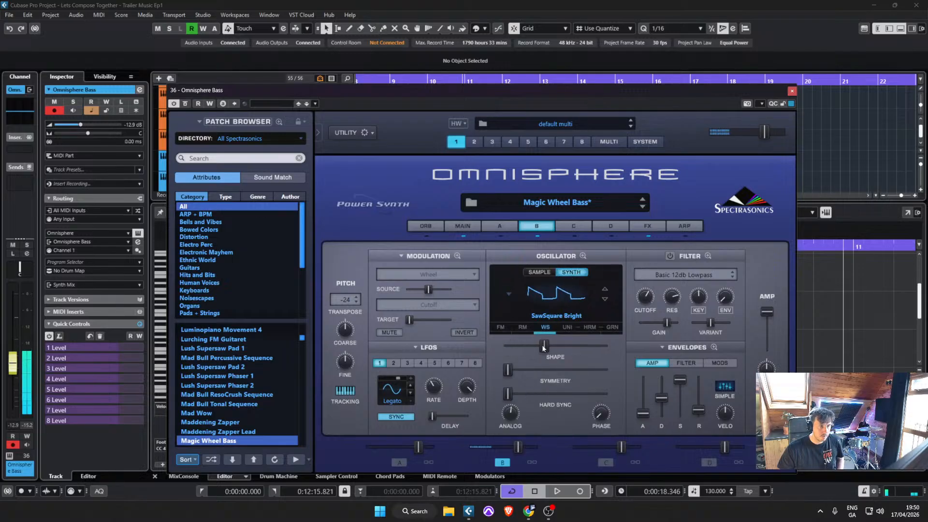
click(556, 317)
click(555, 319)
click(554, 318)
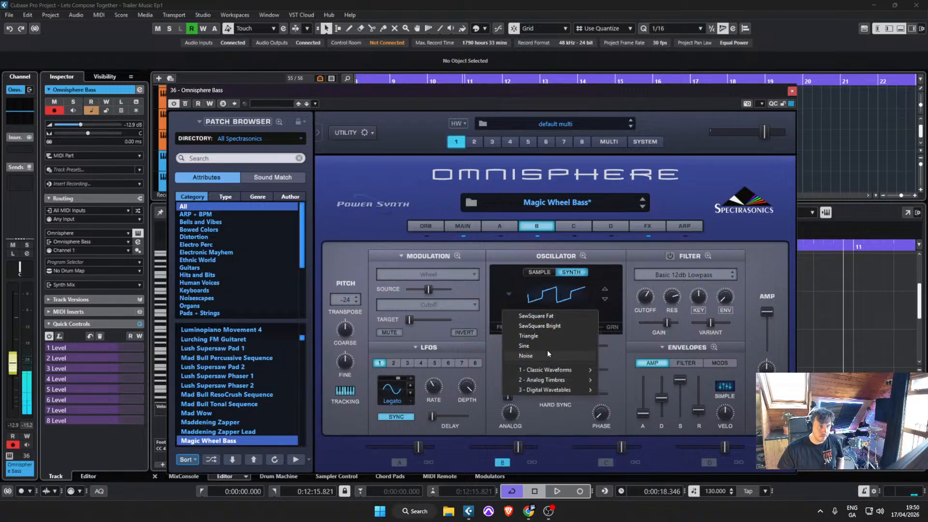
mouse_move(551, 369)
mouse_move(626, 369)
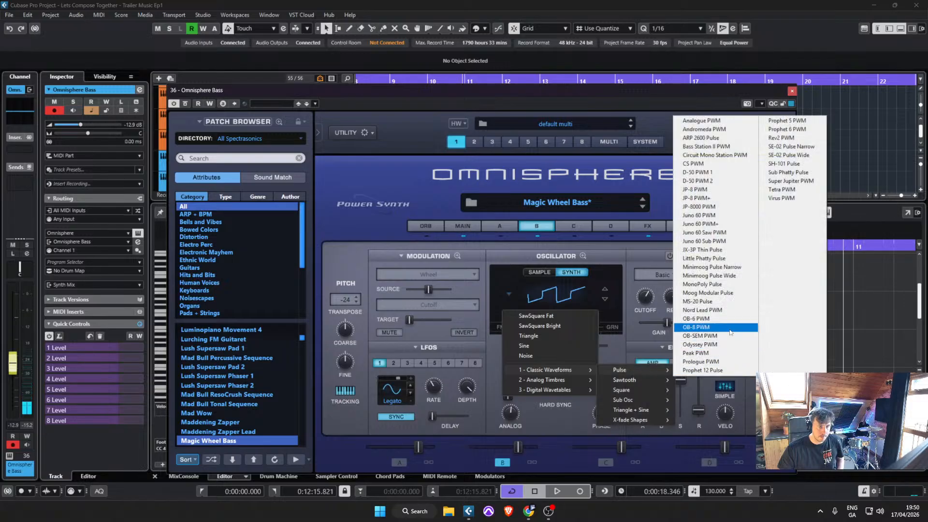
click(730, 330)
drag(548, 348, 528, 348)
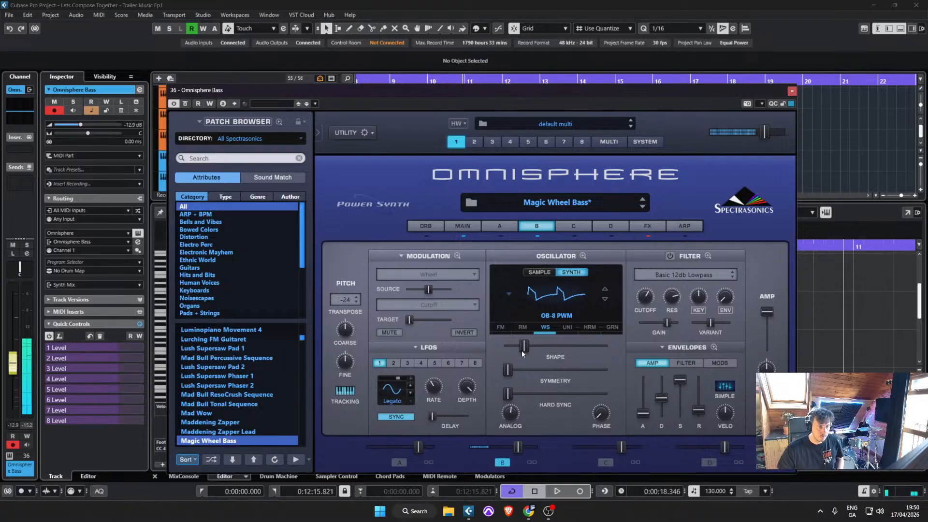
drag(548, 350, 535, 374)
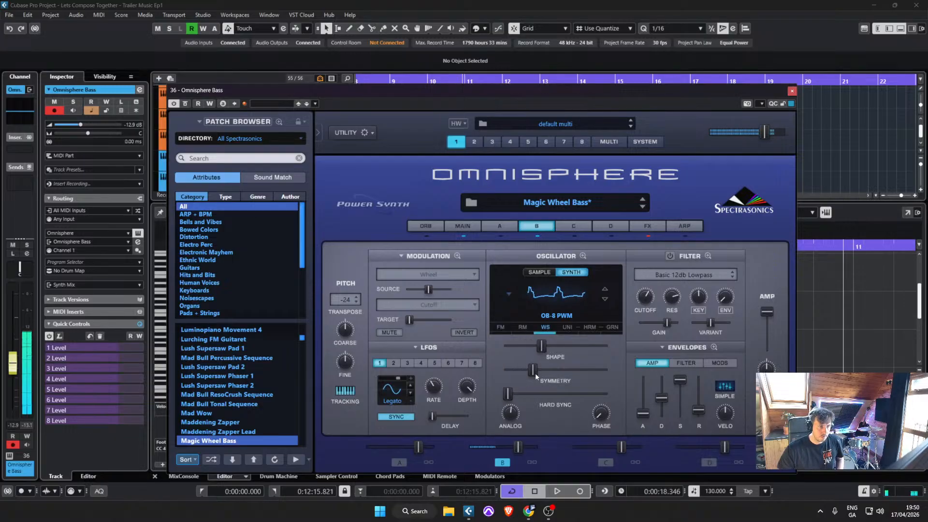
drag(642, 414, 647, 407)
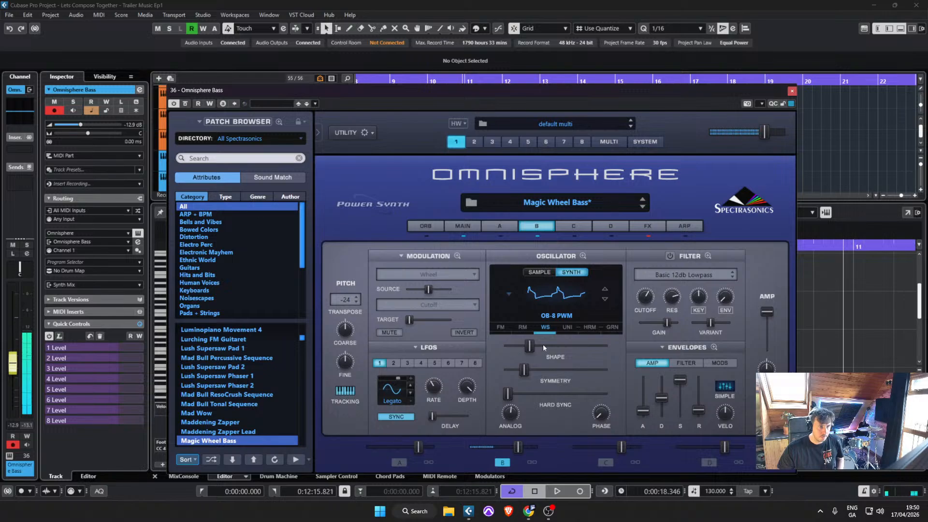
drag(543, 344, 521, 345)
Step: Audition other pulse waveforms on layer B, lengthen its amp attack slightly, settle on the Sine waveform and close Omnisphere
click(603, 290)
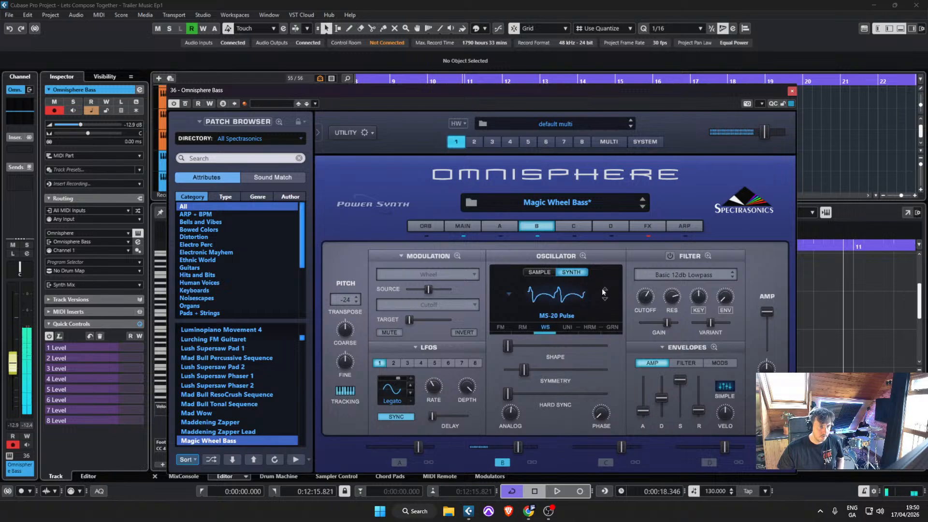
click(604, 290)
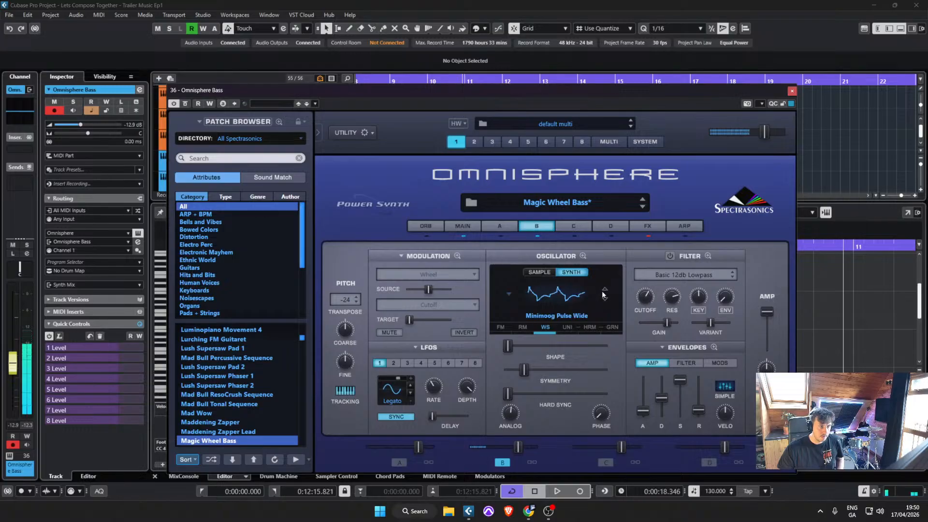
click(499, 227)
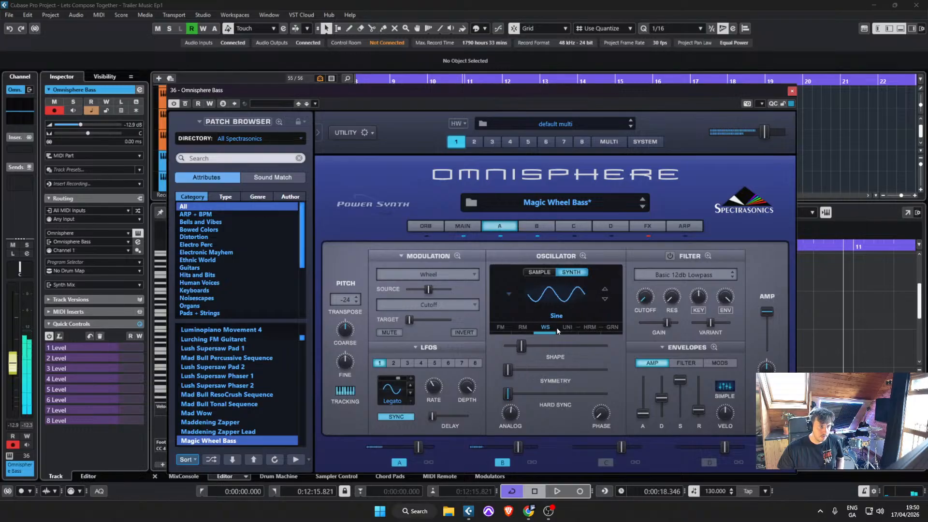
click(534, 230)
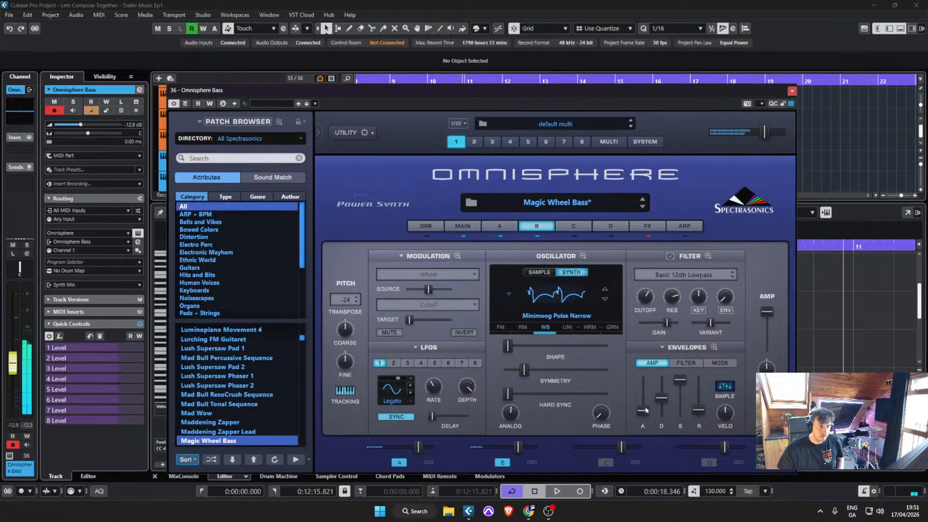
drag(646, 410, 660, 402)
click(603, 300)
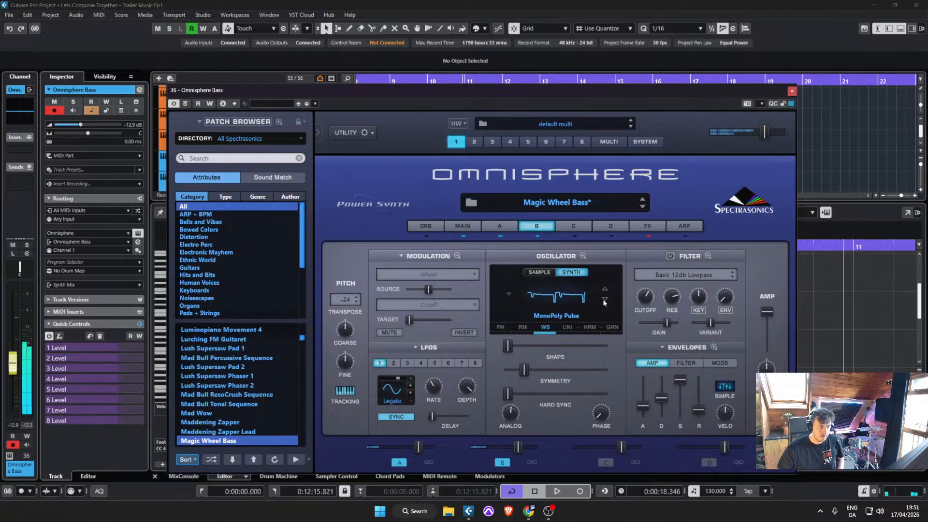
click(556, 315)
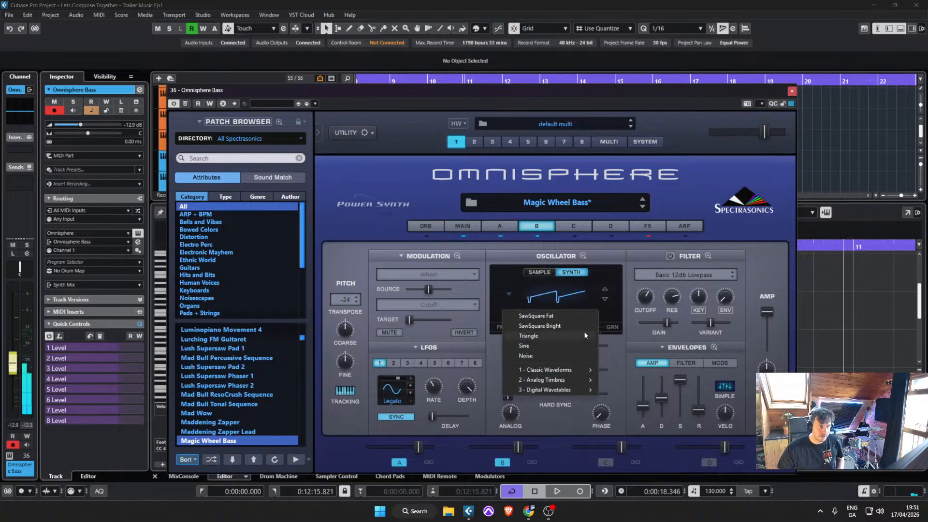
click(562, 351)
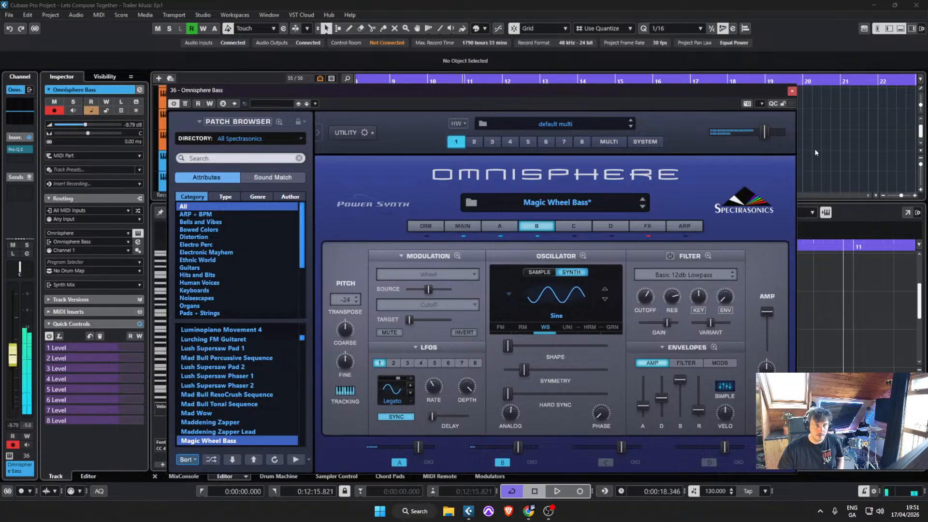
click(792, 91)
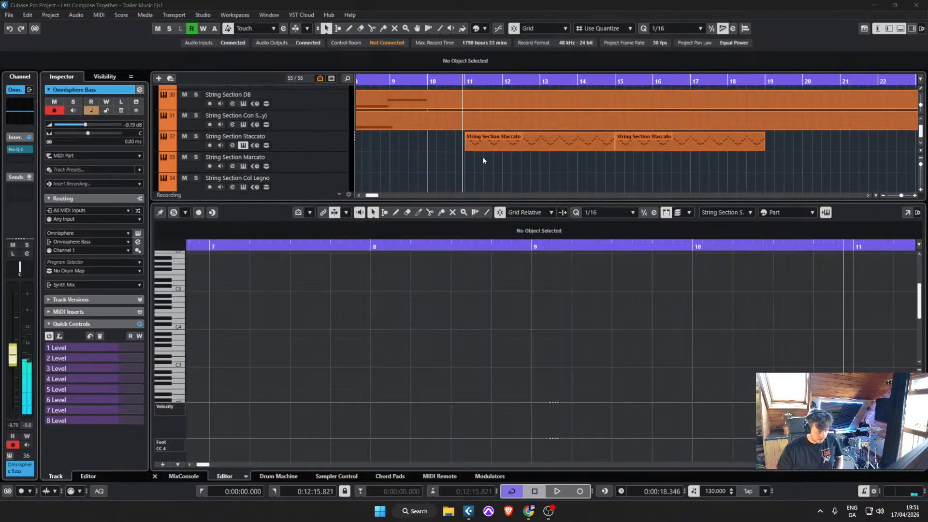
Step: Move the playback position to about bar 10, look over the arrangement's tracks and save the project
scroll(523, 148, up, 1)
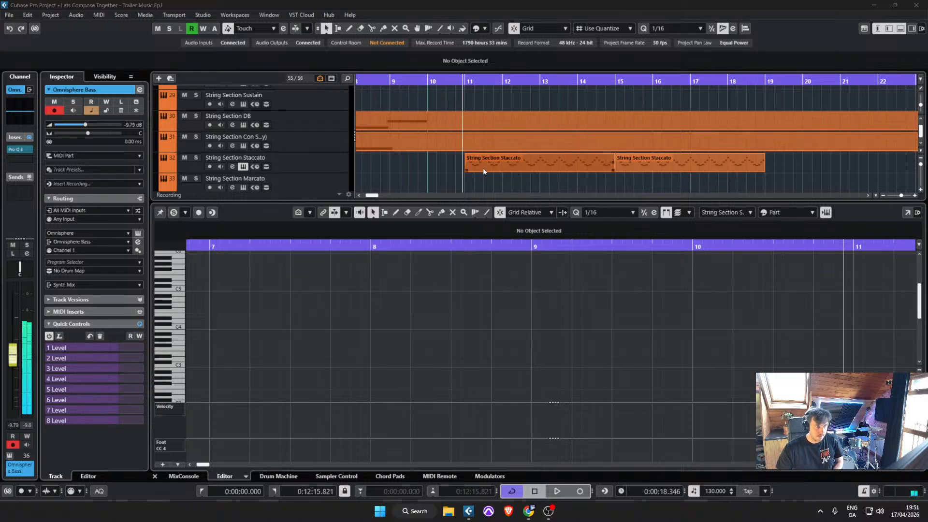
click(433, 87)
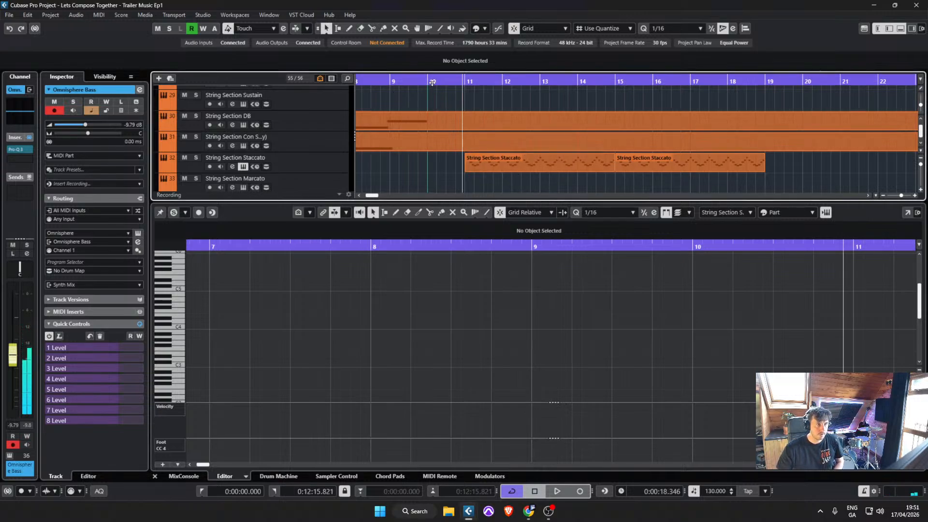
scroll(534, 132, down, 9)
scroll(534, 134, down, 1)
scroll(534, 134, up, 1)
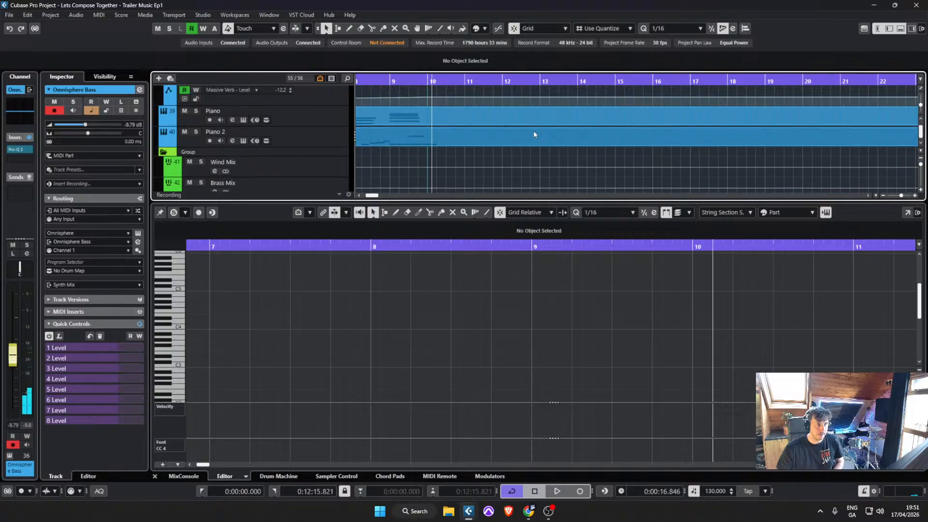
scroll(537, 138, down, 8)
scroll(531, 145, up, 13)
scroll(532, 147, up, 20)
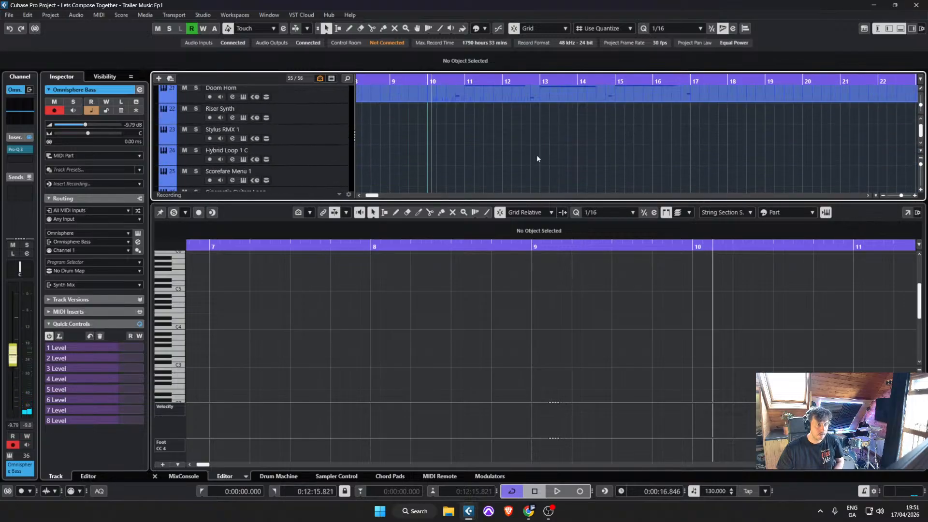
scroll(532, 152, down, 12)
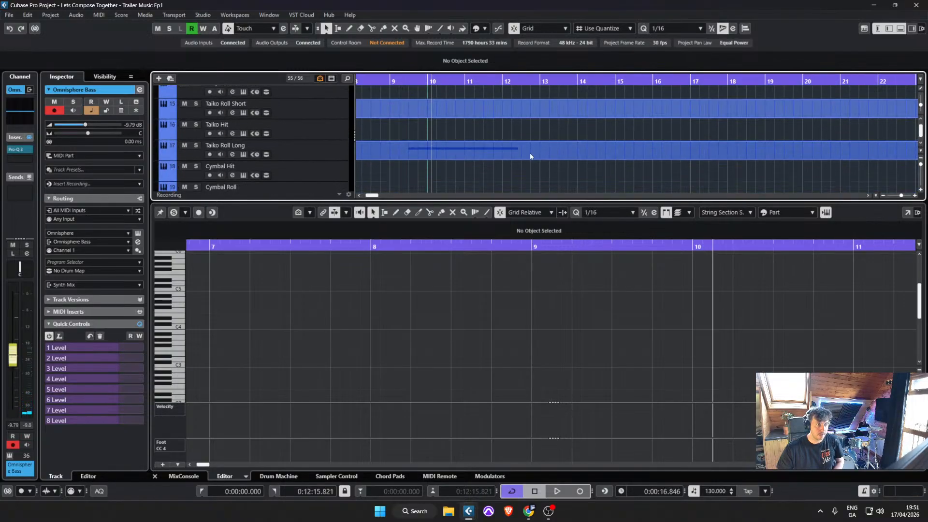
click(9, 14)
click(22, 78)
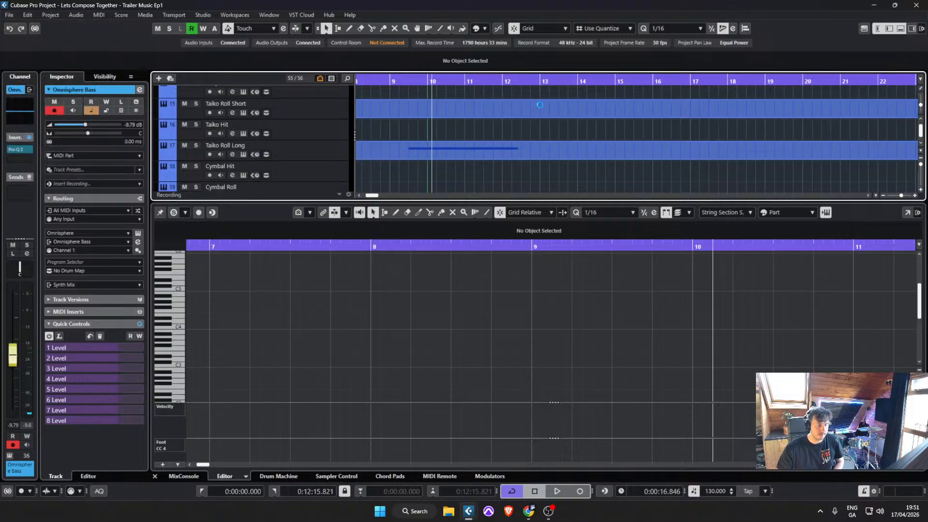
Step: Record a part on the Omnisphere Bass track from about bar 10 to just before bar 19
scroll(515, 145, down, 15)
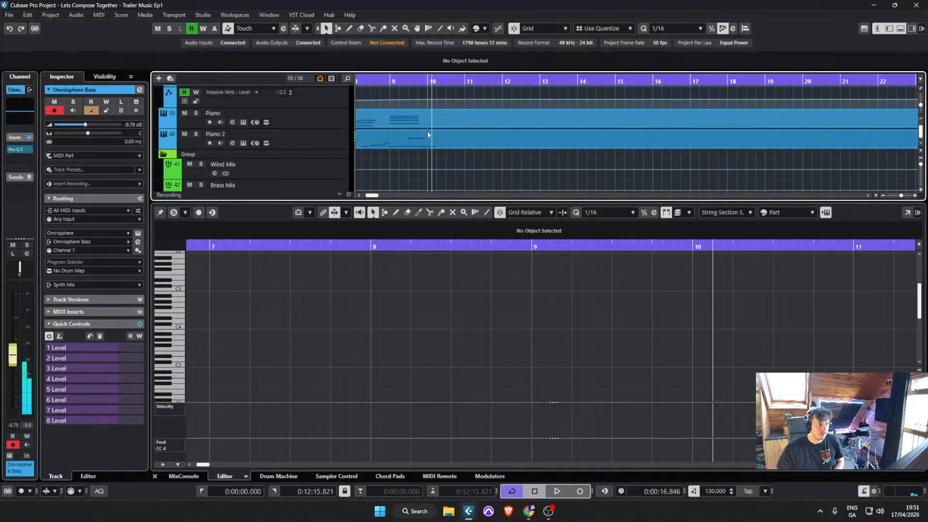
scroll(430, 143, up, 6)
key(KP_Multiply)
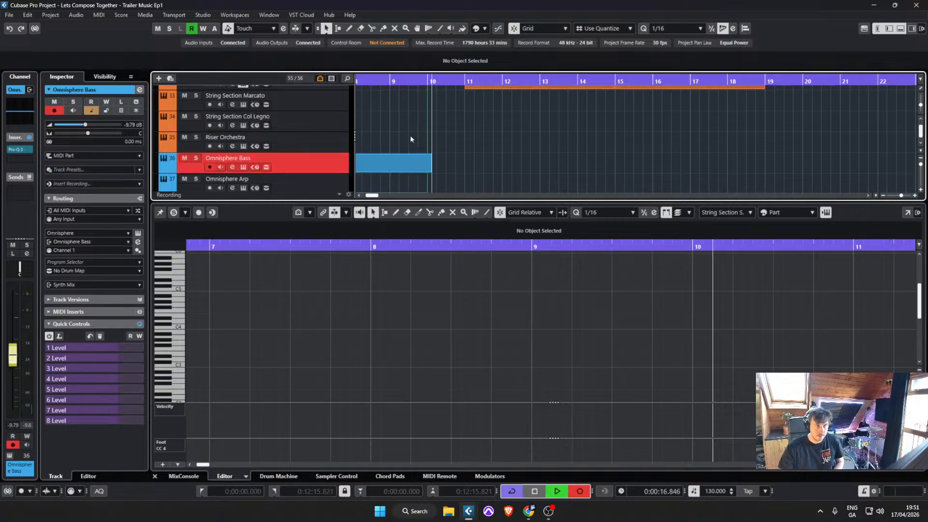
scroll(507, 159, up, 3)
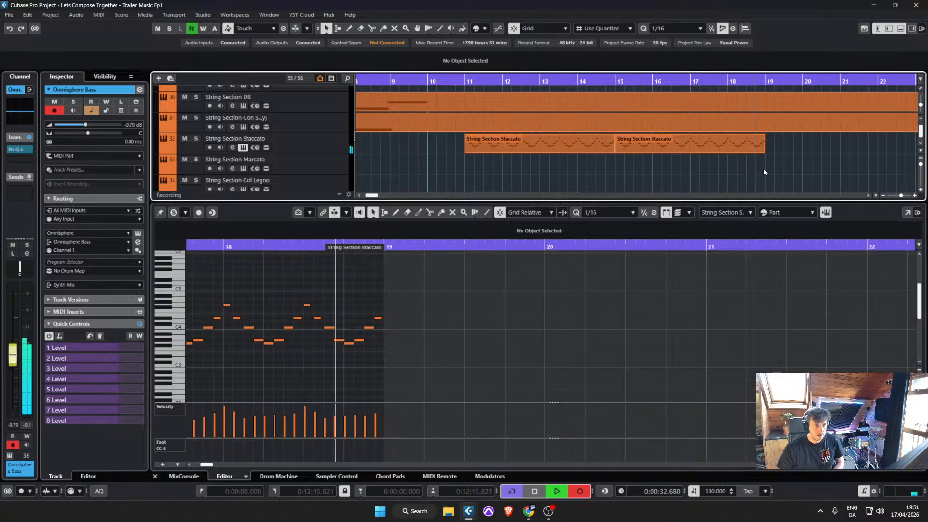
key(space)
Step: Glue the two String Section Staccato parts into one and audition that track soloed, ending with the solo off
drag(443, 158, 727, 137)
key(g)
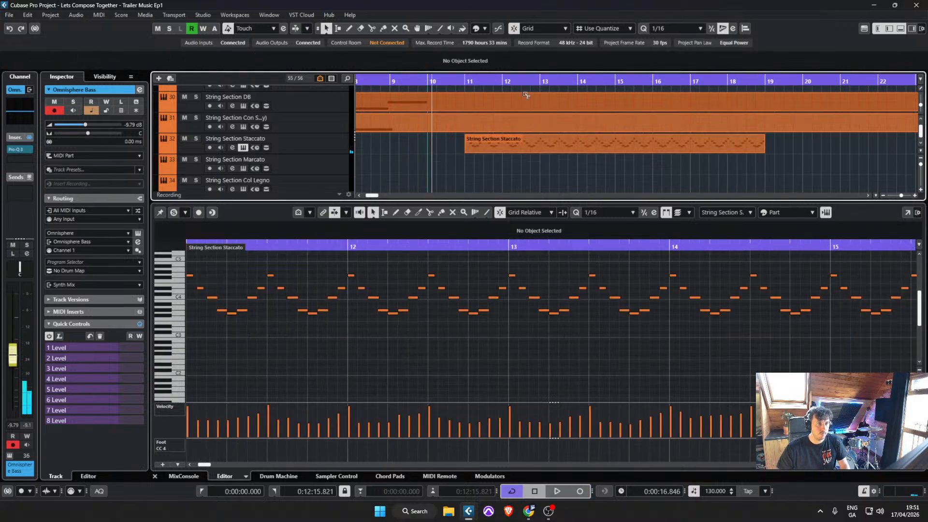
click(196, 139)
key(space)
click(335, 145)
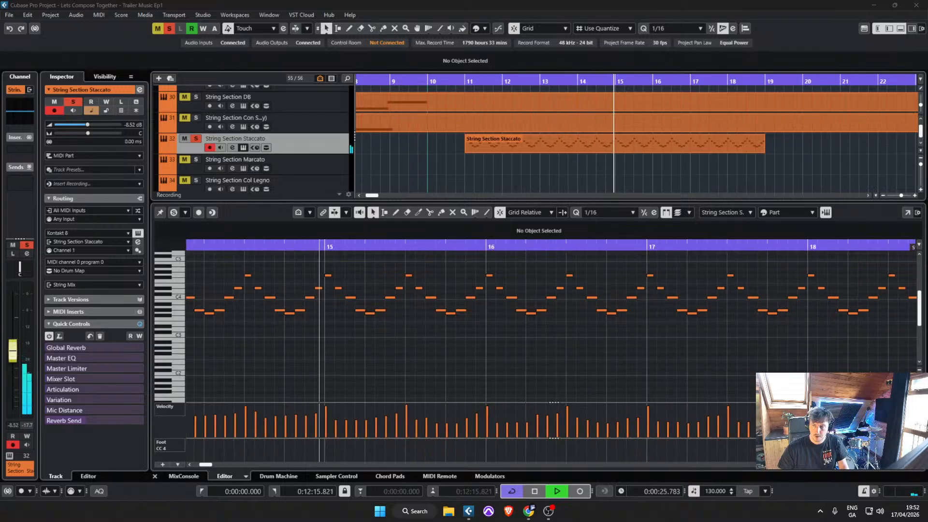
key(space)
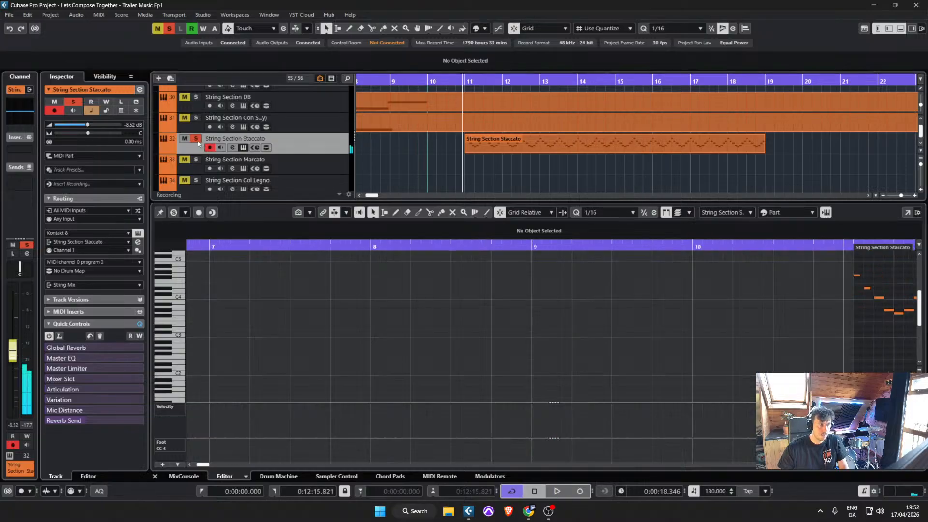
click(196, 138)
Step: Play the full arrangement from just before bar 11 to about bar 13 and save the project
key(space)
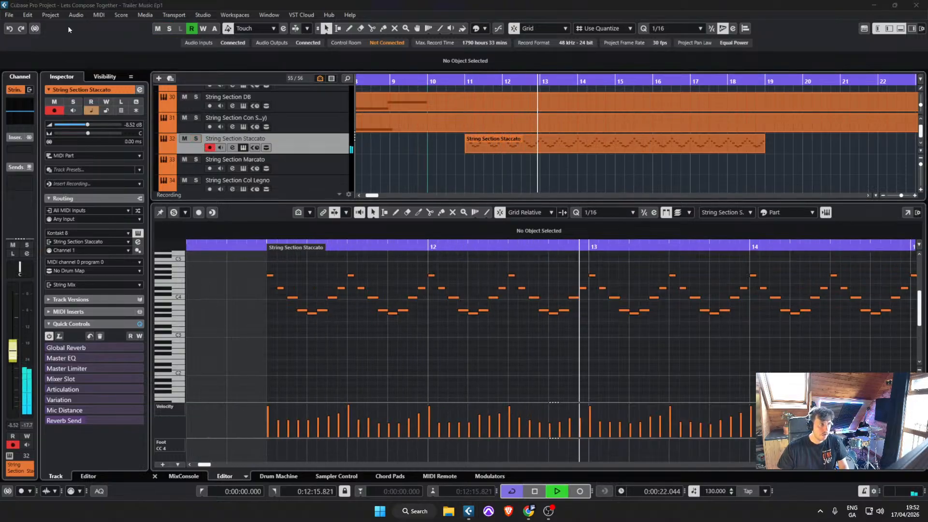
key(space)
click(8, 15)
click(40, 78)
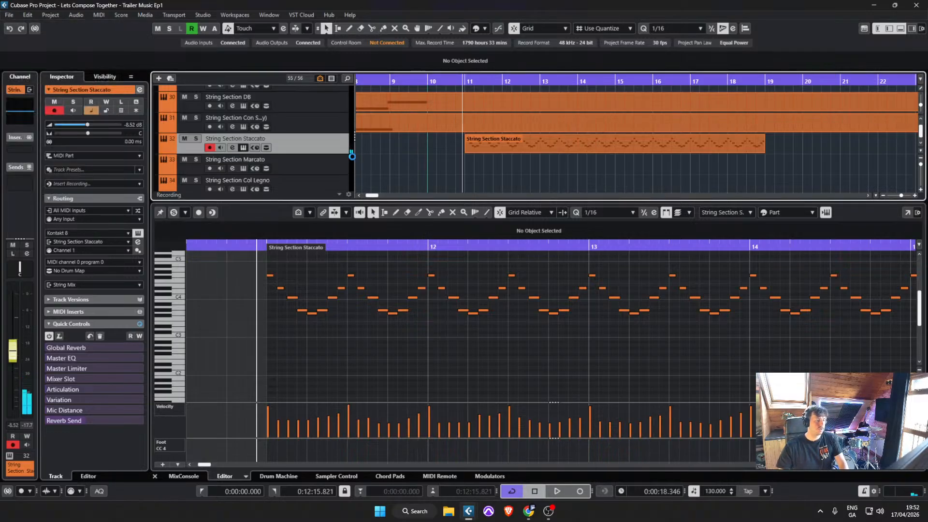
Step: Duplicate the String Section Staccato track together with its part
right_click(322, 145)
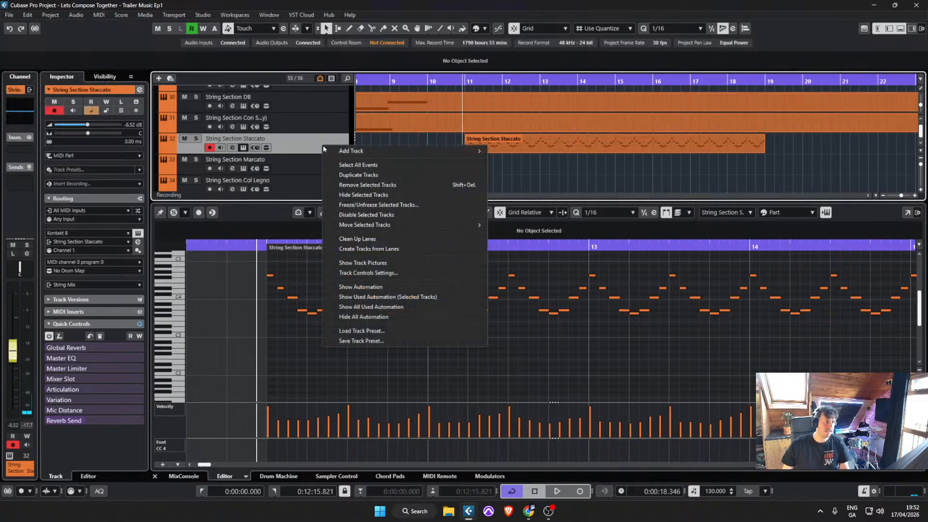
click(356, 175)
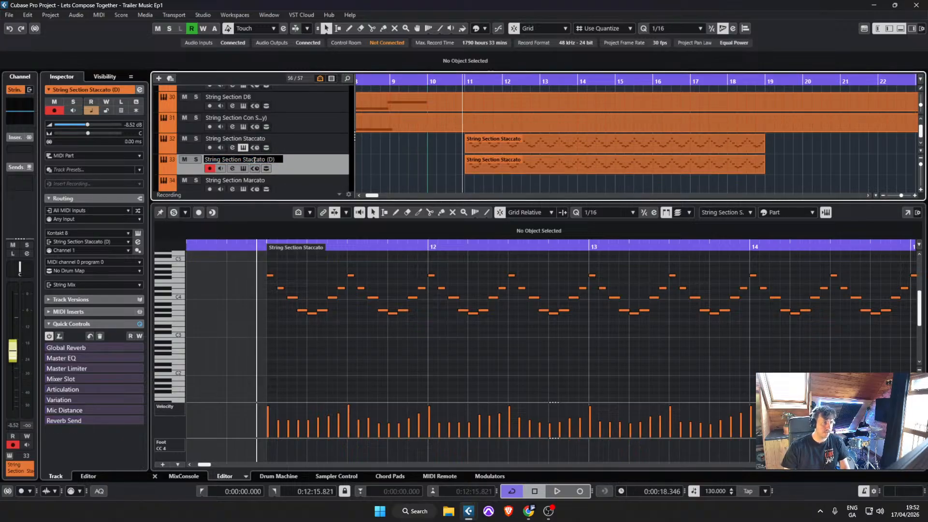
Step: Name the duplicated strings track String Section Staccato 2
key(Return)
scroll(335, 157, up, 1)
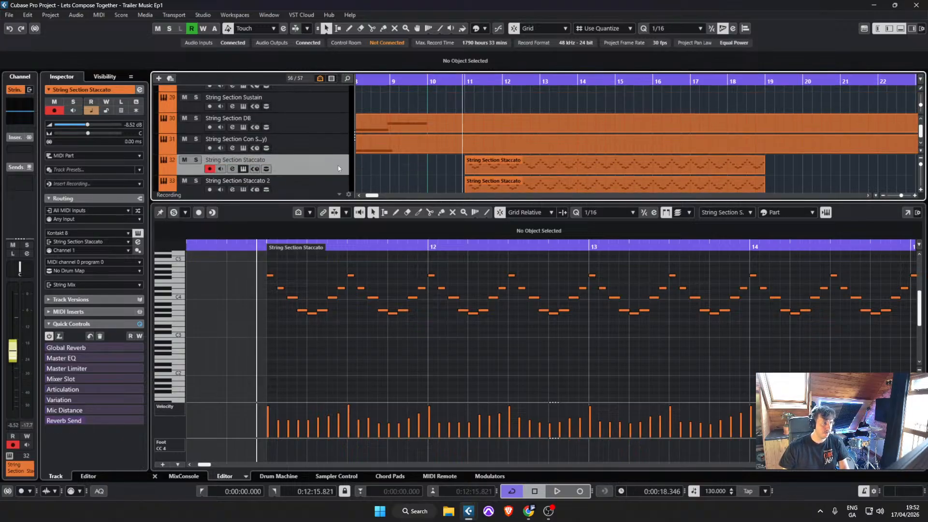
scroll(325, 187, down, 1)
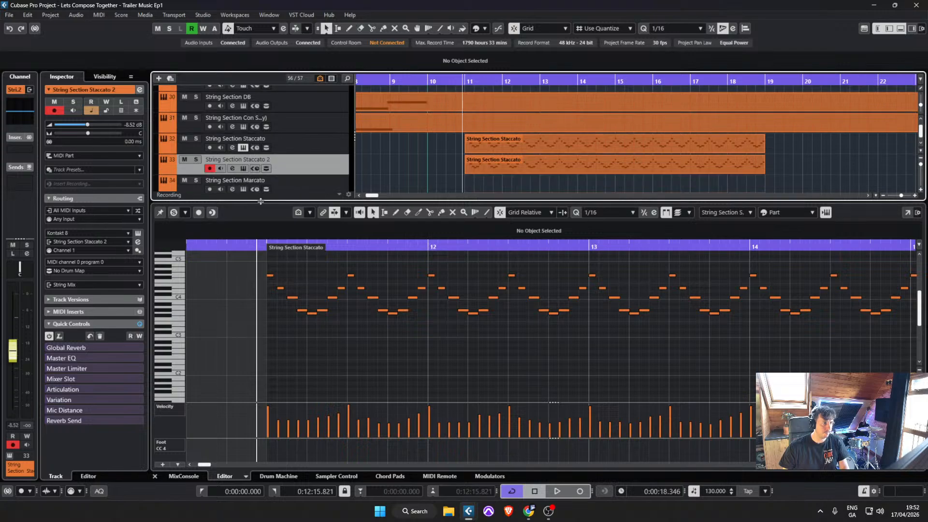
Step: Open the Kontakt instrument of String Section Staccato 2 and bring up its full library browser
click(138, 232)
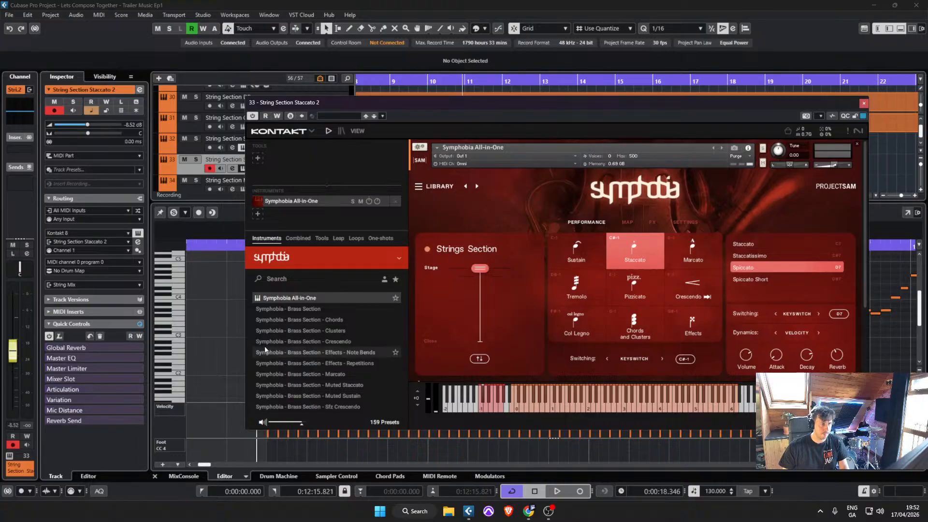
click(340, 132)
scroll(652, 265, down, 2)
scroll(421, 309, up, 5)
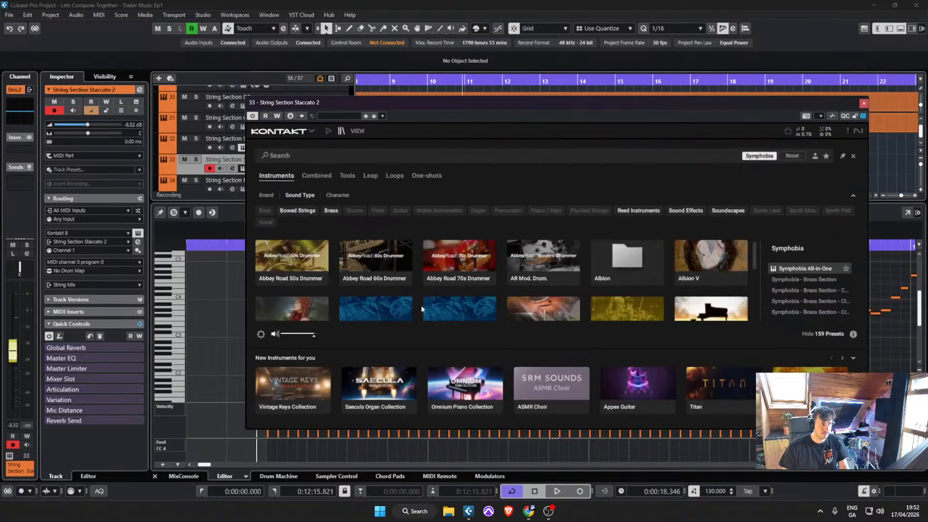
mouse_move(40, 3)
mouse_down()
mouse_move(1, 2)
mouse_move(50, 12)
mouse_up()
click(19, 23)
click(32, 87)
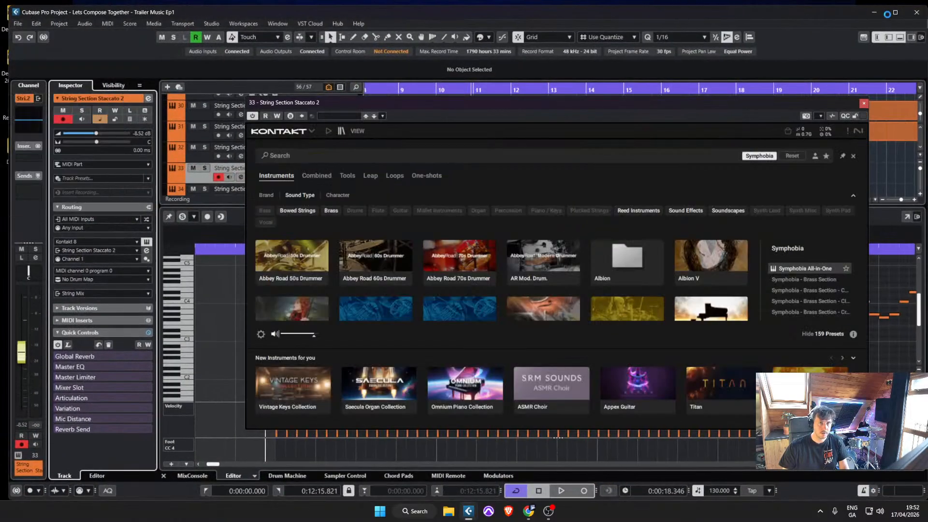
click(891, 16)
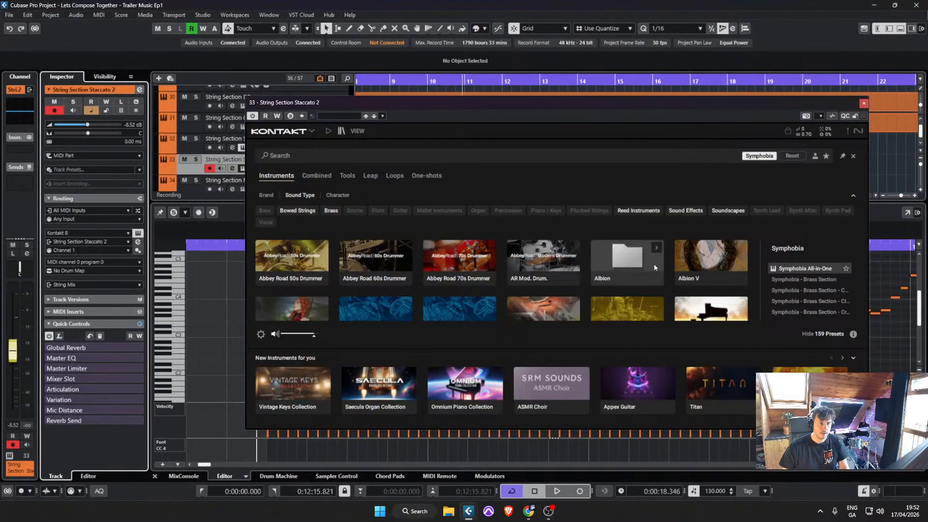
Step: Filter the Kontakt library to Albion, search for "short str" and load String Hi - Ostinatum (Short)
click(618, 269)
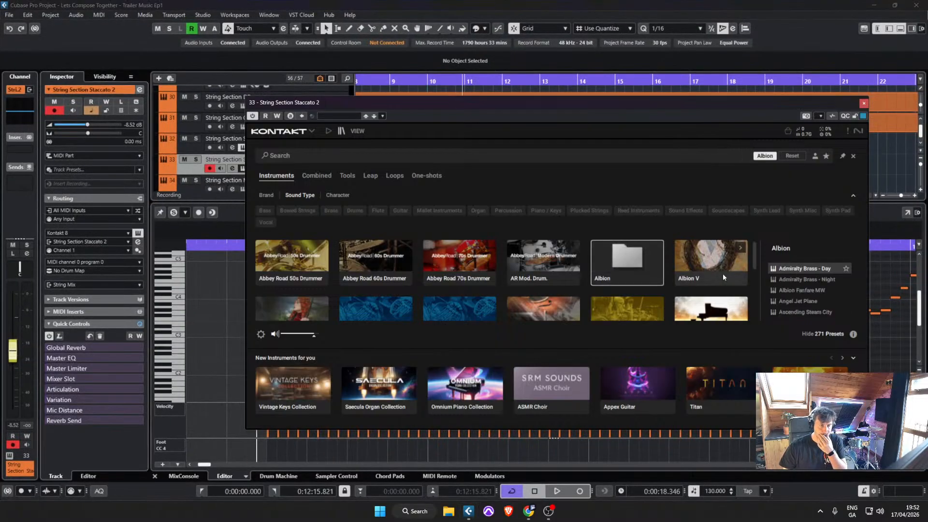
scroll(797, 285, down, 3)
scroll(798, 285, down, 2)
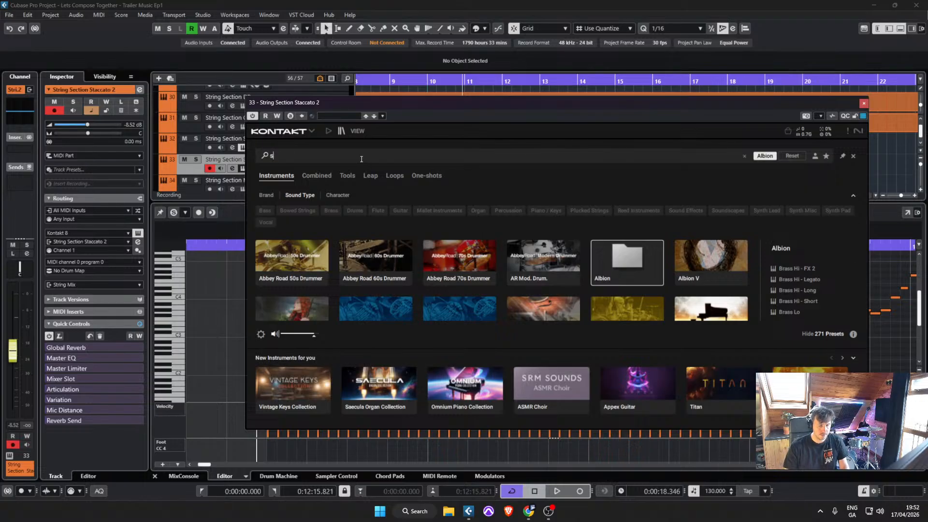
text(str)
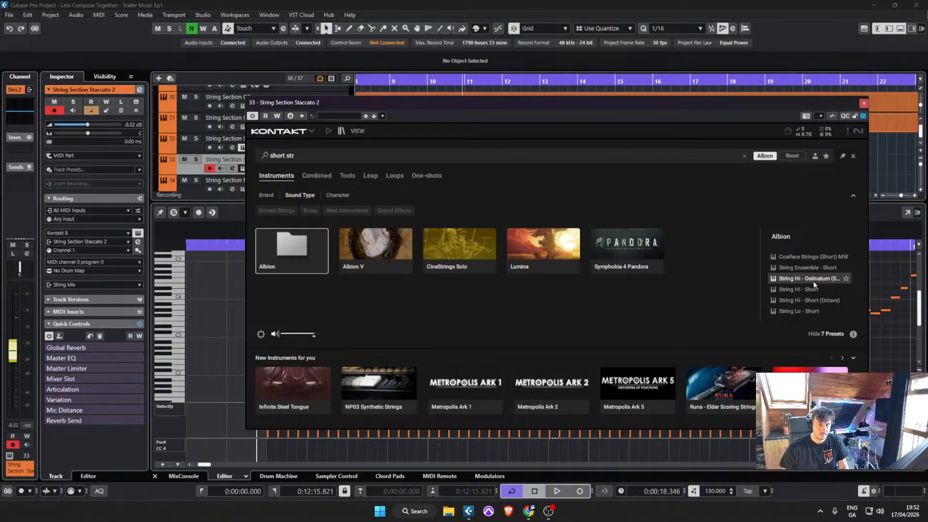
double_click(814, 281)
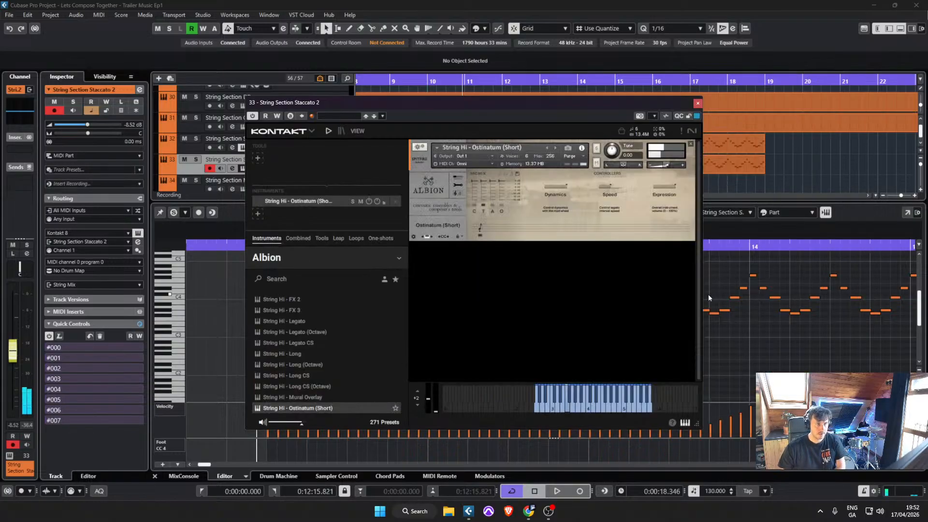
Step: Close the Kontakt window, solo String Section Staccato 2 and play it from just before bar 11
click(698, 103)
key(s)
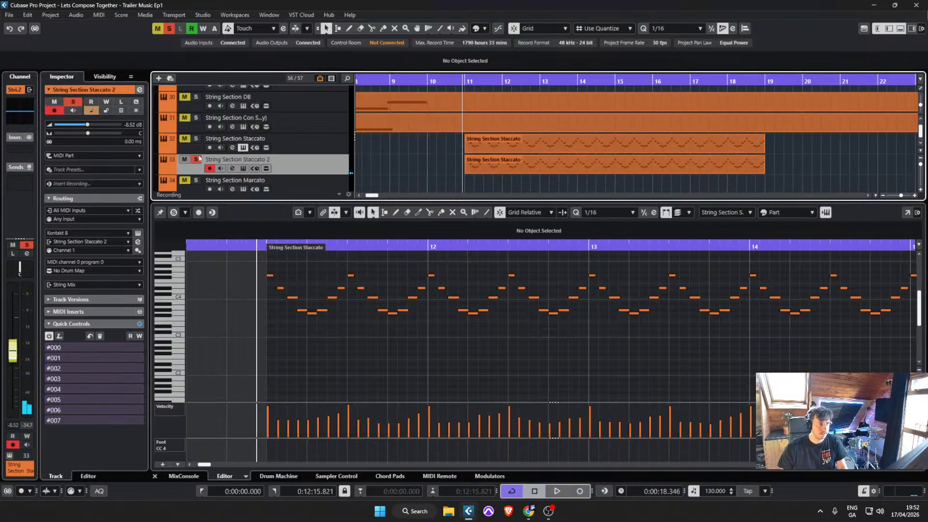
key(space)
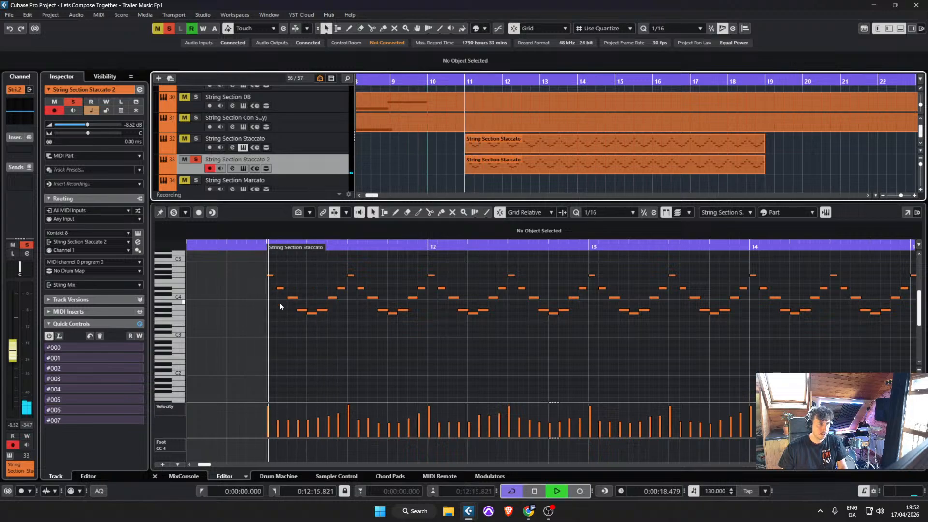
Step: Level the note velocities of the staccato part from bar 11 to bar 19 and listen to the start
key(g)
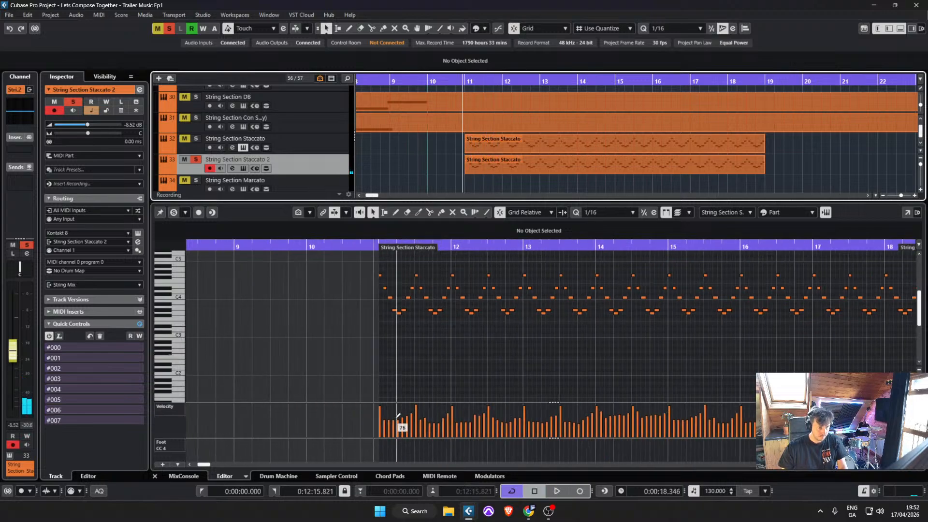
key(g)
key(g)
drag(445, 413, 719, 414)
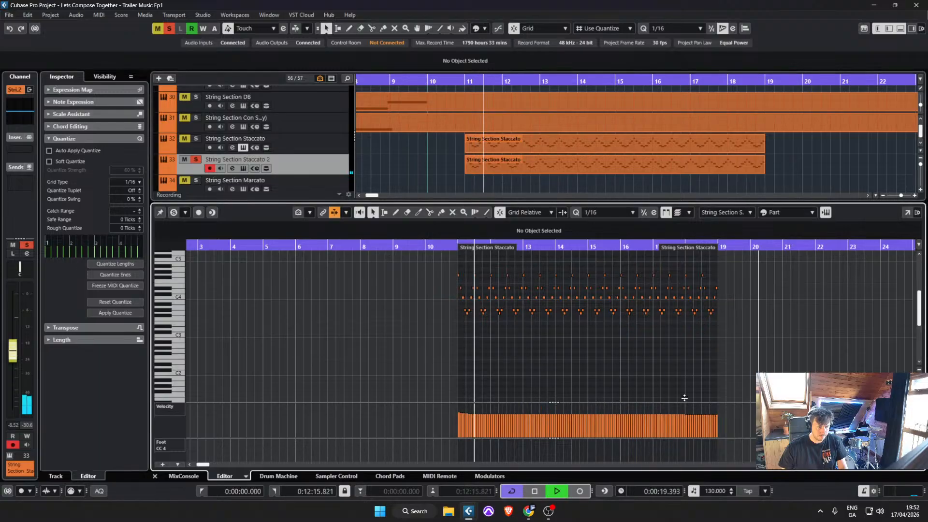
scroll(565, 330, up, 2)
key(space)
key(space)
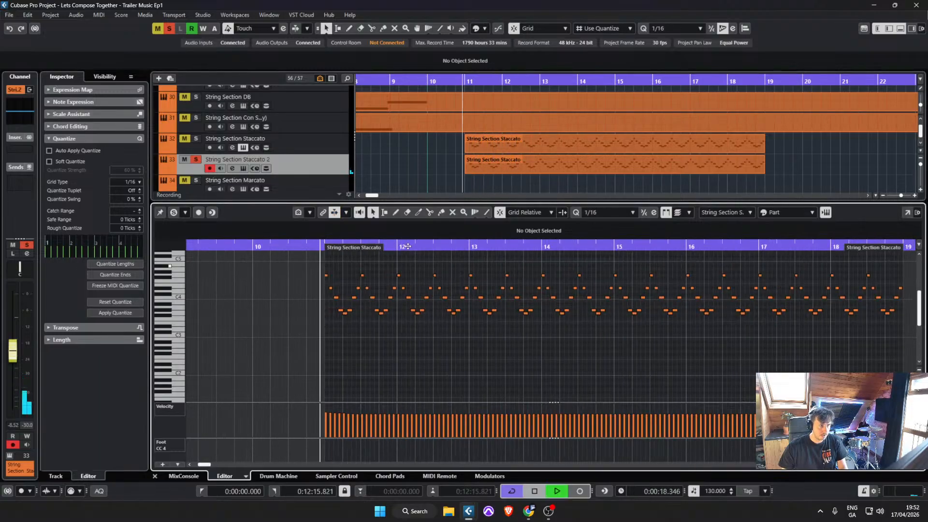
key(space)
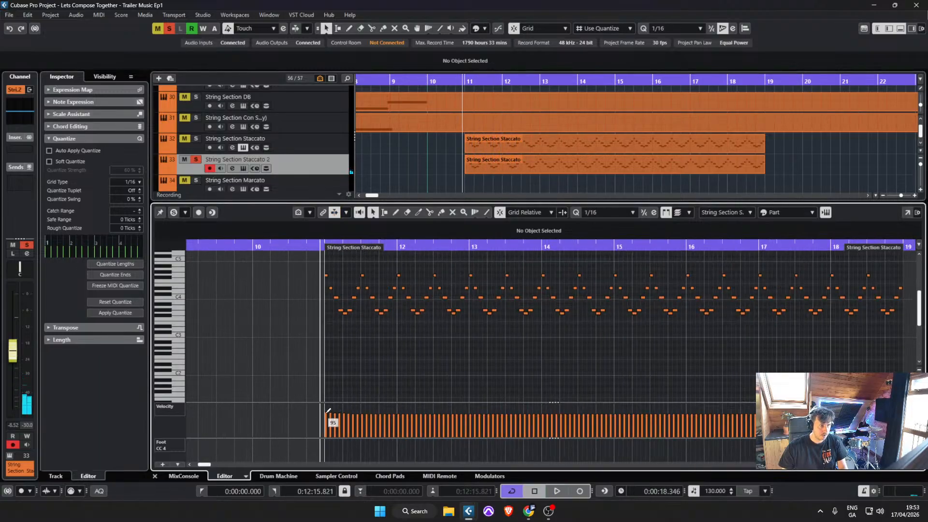
Step: Lower the velocities from bar 11 to about bar 15 to around 79 and compare with String Section Staccato briefly soloed too
scroll(397, 412, down, 2)
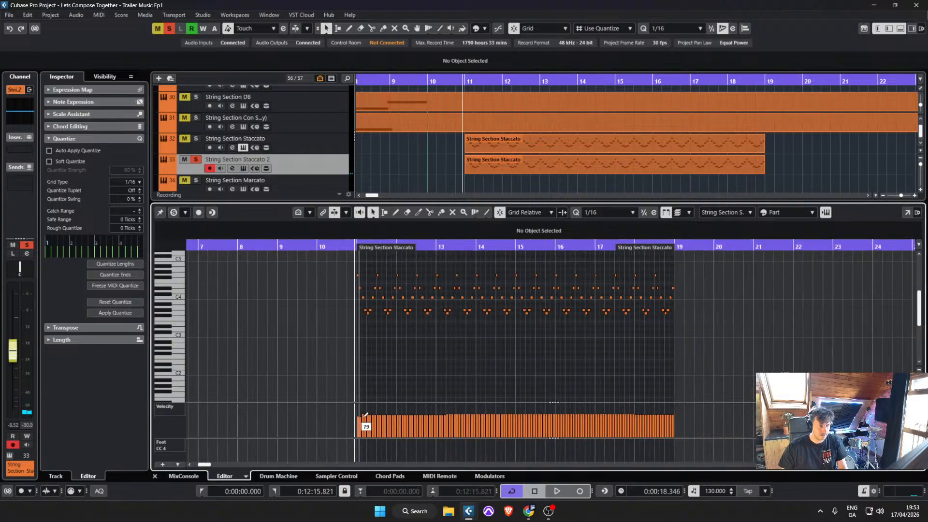
key(space)
scroll(464, 416, up, 1)
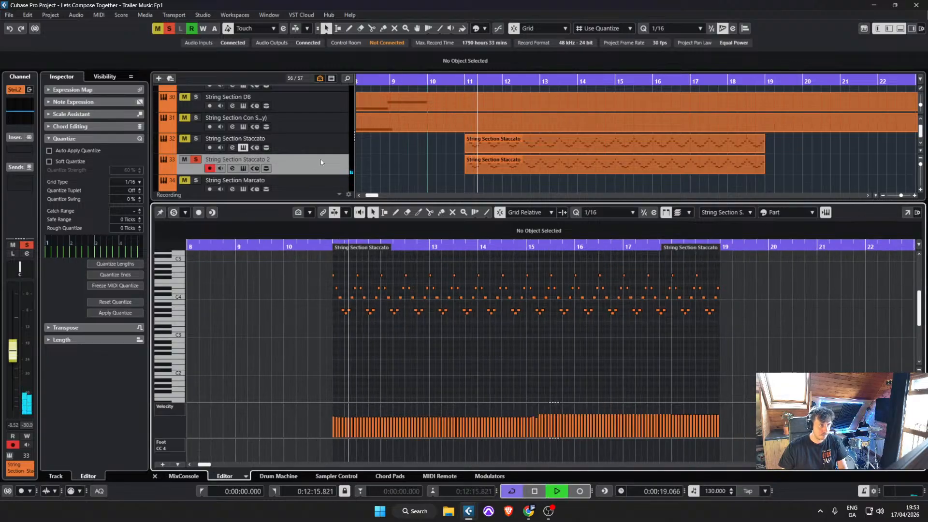
click(196, 139)
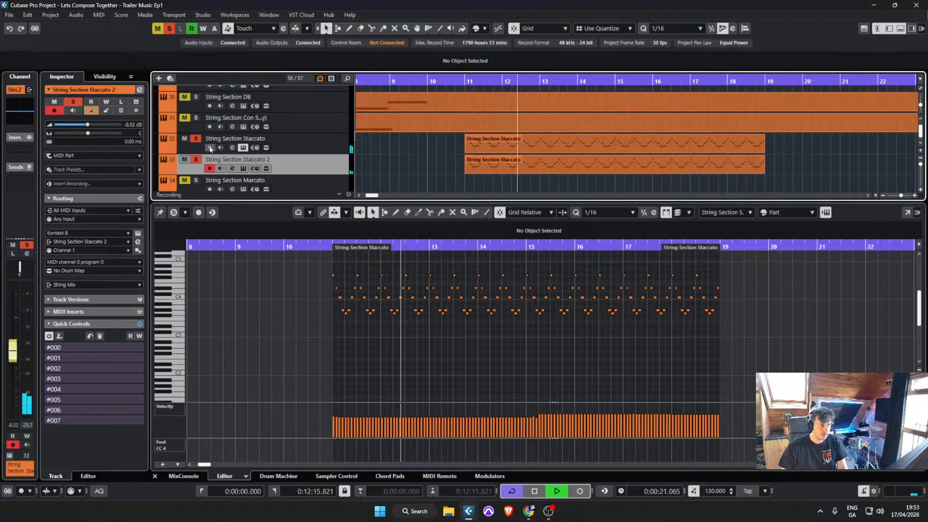
click(195, 139)
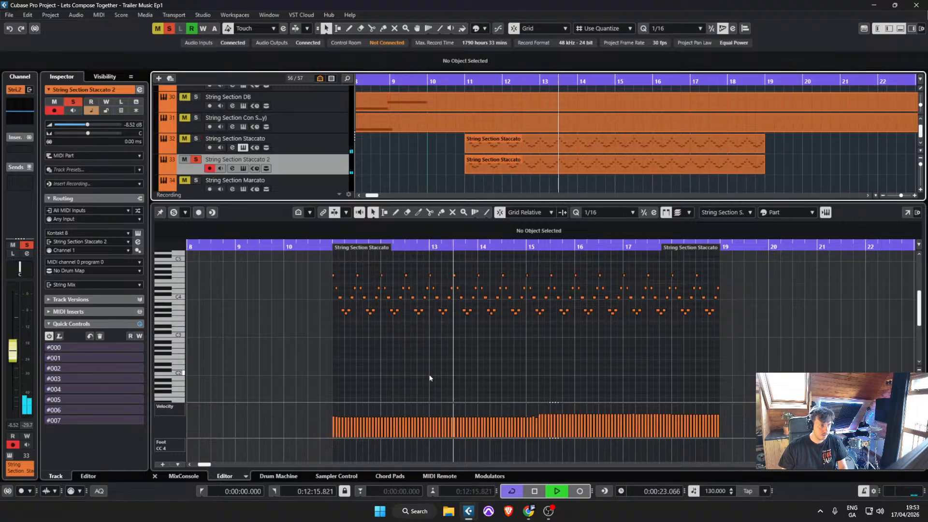
Step: Undo the velocity levelling and replay the staccato pattern from just before bar 11
key(space)
key(ctrl+z)
key(space)
scroll(438, 422, up, 3)
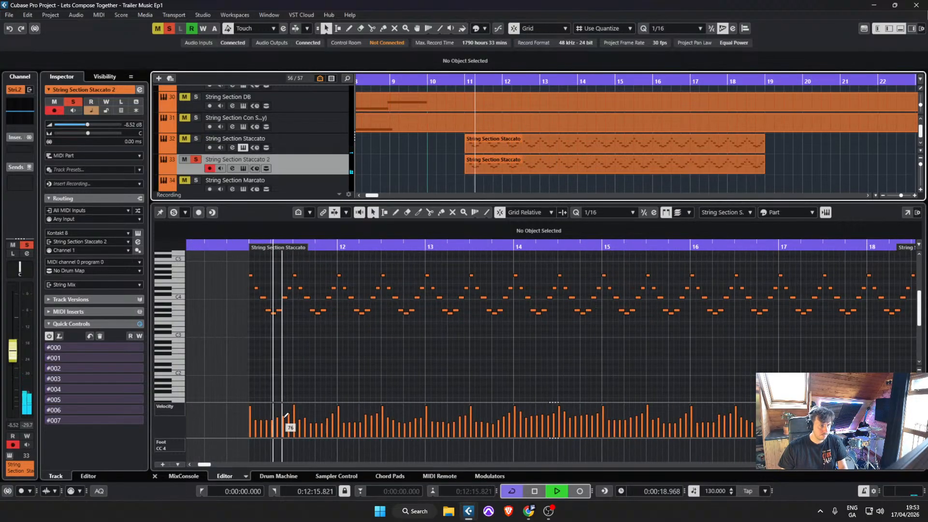
key(space)
Step: Even out the quieter velocities between the accents at about 77 from bar 11 through bar 12, and play the result
drag(257, 416, 302, 414)
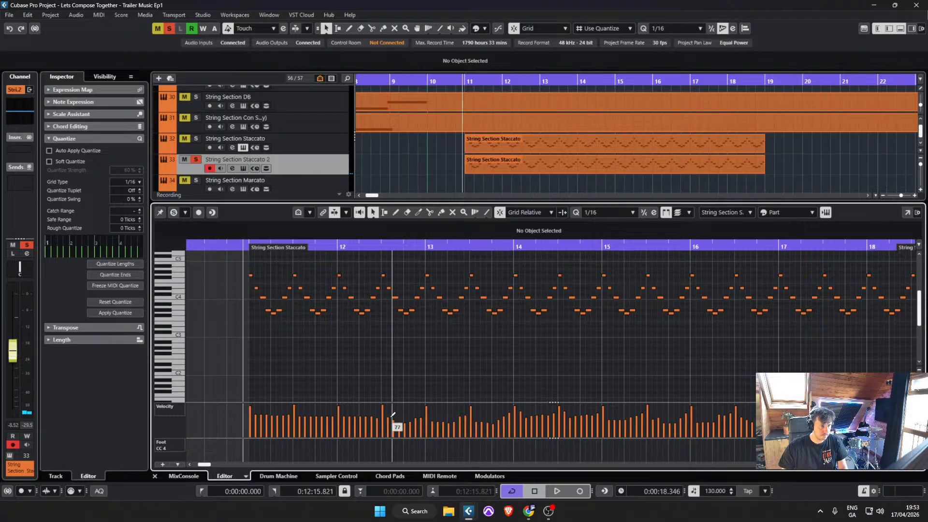
scroll(516, 183, up, 3)
key(space)
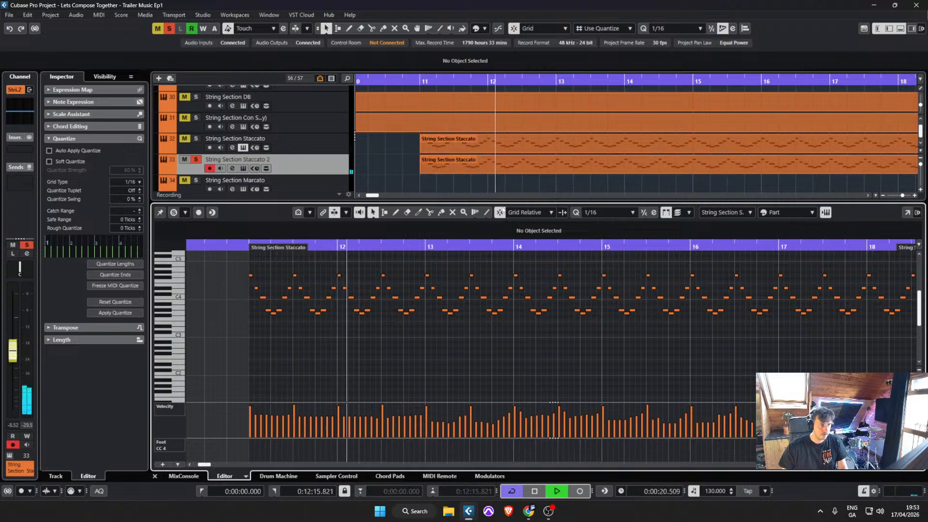
key(space)
Step: Load the Albion patch String Hi - Ostinatum (Spic) in the String Section Staccato 2 Kontakt and audition it
click(138, 233)
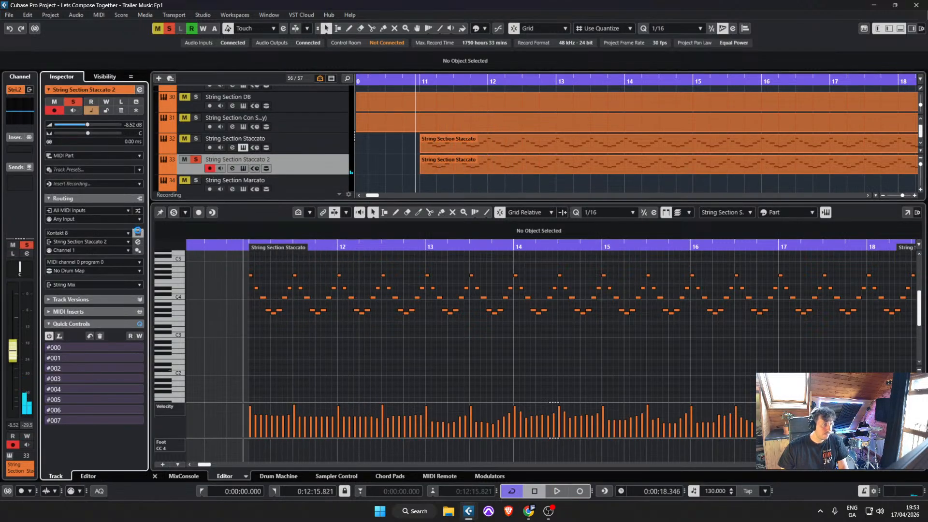
scroll(345, 375, down, 1)
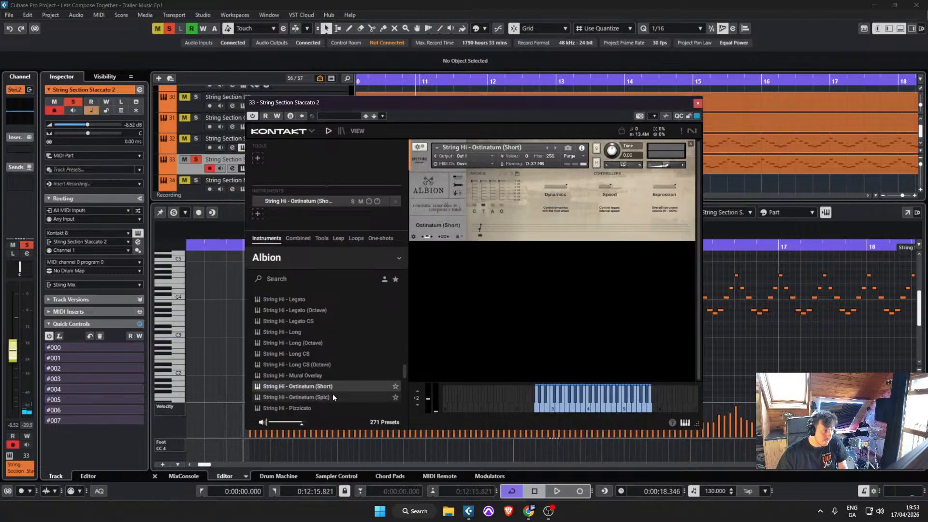
click(332, 396)
key(space)
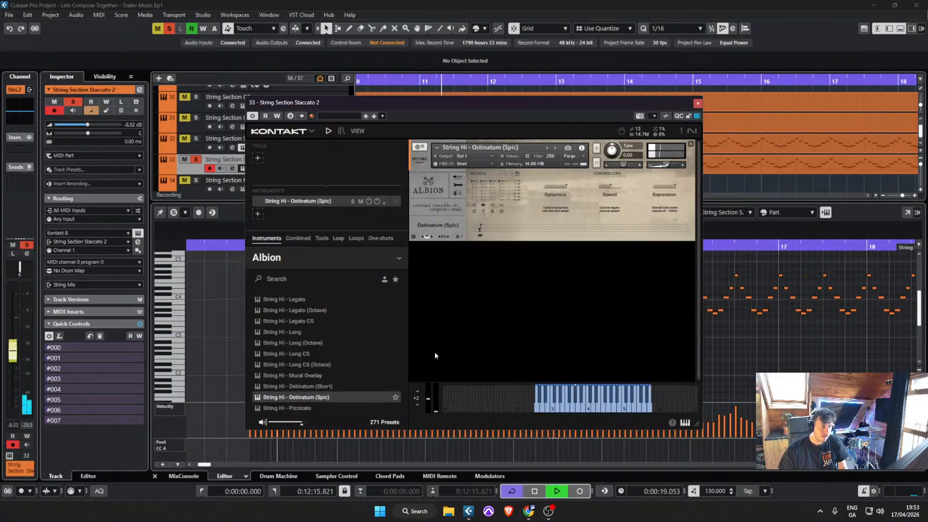
click(697, 103)
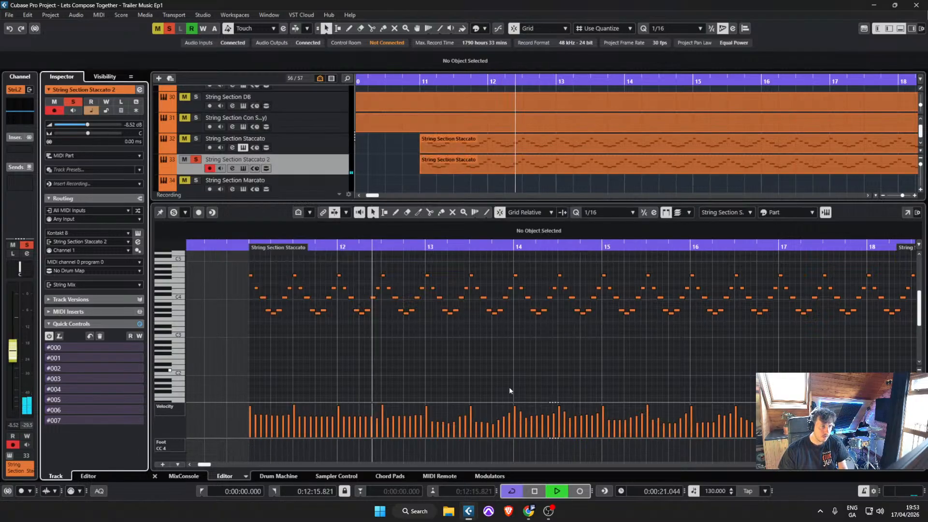
Step: Raise the note velocities from bar 11 to about bar 13 to roughly 107 during playback
mouse_move(279, 417)
mouse_down()
mouse_move(252, 414)
mouse_move(389, 411)
mouse_move(326, 413)
mouse_up()
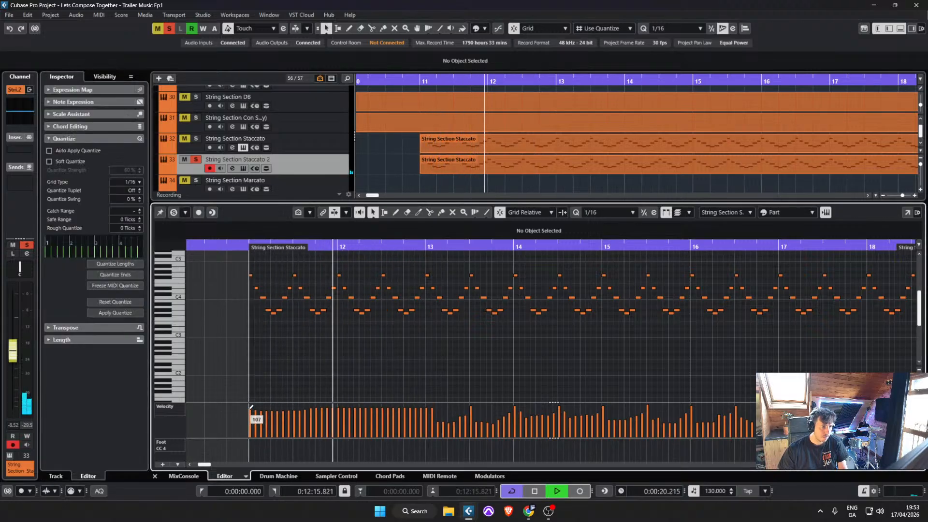
key(space)
Step: Show CC 1 (Modulation) in the controller lane and draw a high modulation level at bar 11 with the Draw tool
right_click(172, 407)
click(215, 247)
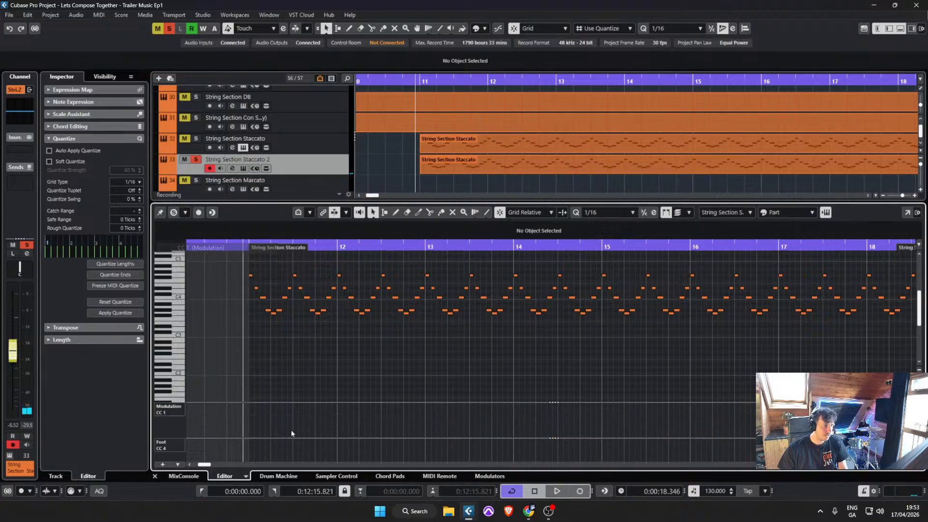
right_click(278, 423)
click(296, 421)
key(space)
mouse_move(288, 410)
mouse_down()
mouse_move(241, 412)
mouse_move(249, 409)
mouse_up()
Step: Draw a CC 11 (Expression) level of about 95 at the start of bar 11 and return the lane to Velocity
right_click(169, 408)
click(203, 308)
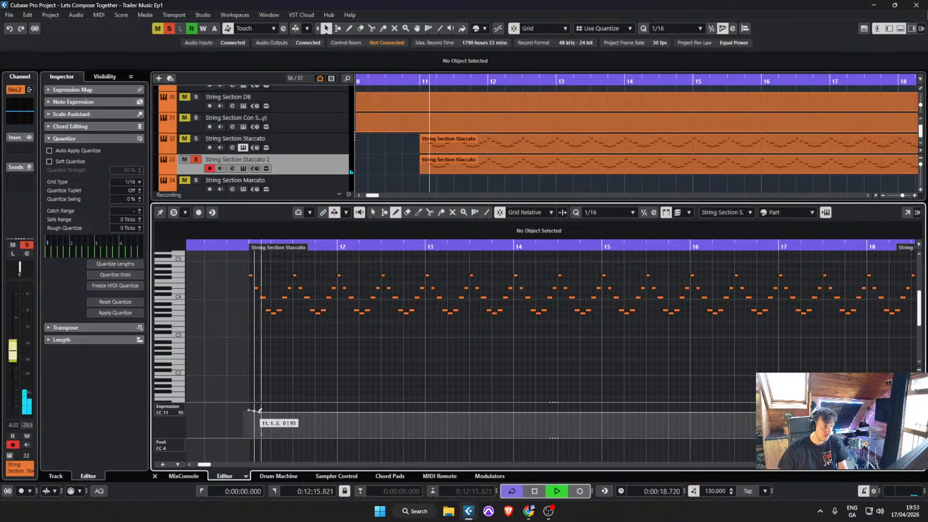
right_click(170, 407)
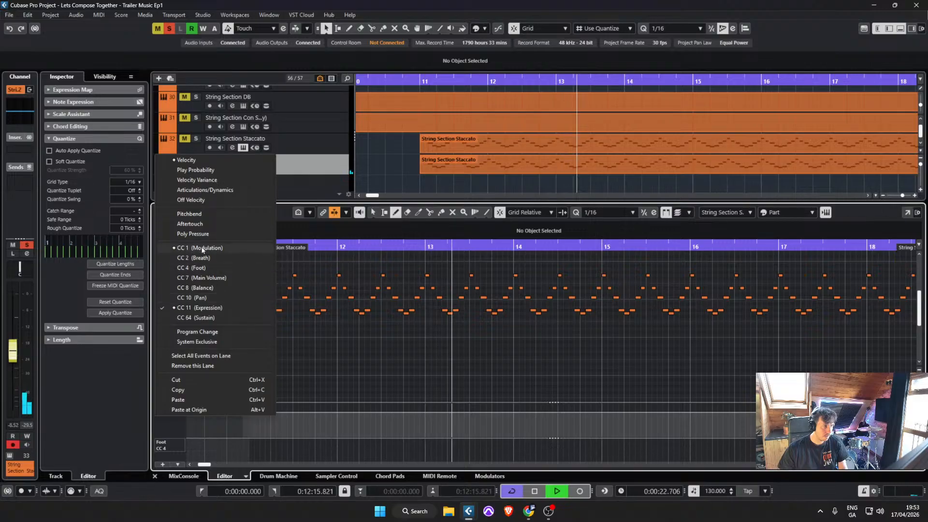
click(189, 160)
Step: Test the velocity response by drawing maximum velocities from bar 11, dropping them to zero up to about mid-bar 15
key(space)
key(space)
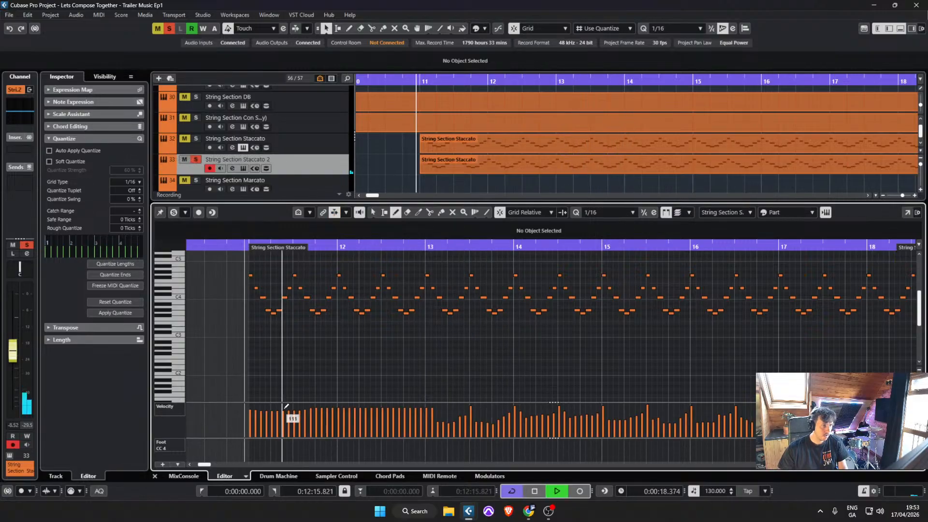
key(space)
drag(251, 405, 720, 406)
mouse_move(376, 437)
mouse_down()
mouse_move(249, 438)
mouse_move(638, 439)
mouse_up()
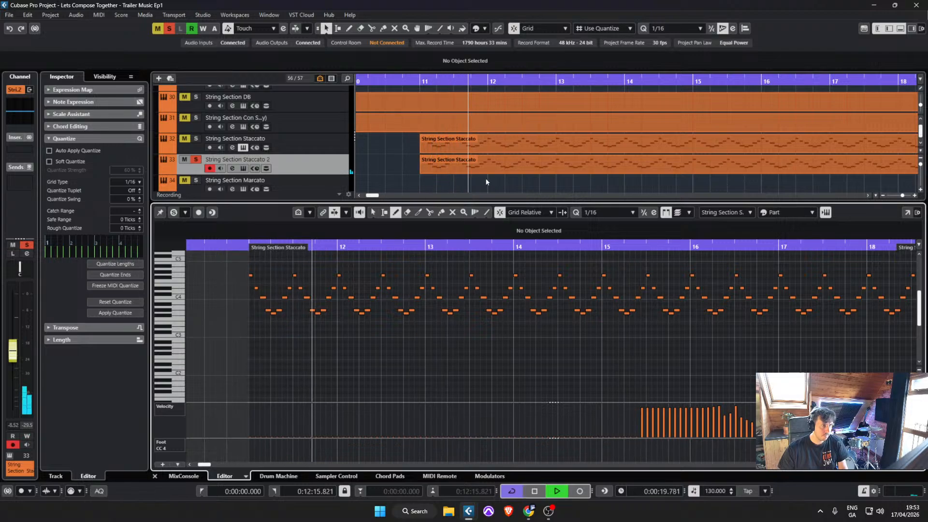
Step: Open the part on the String Section Staccato 2 track for editing and play it from just before bar 11
key(space)
double_click(459, 168)
key(space)
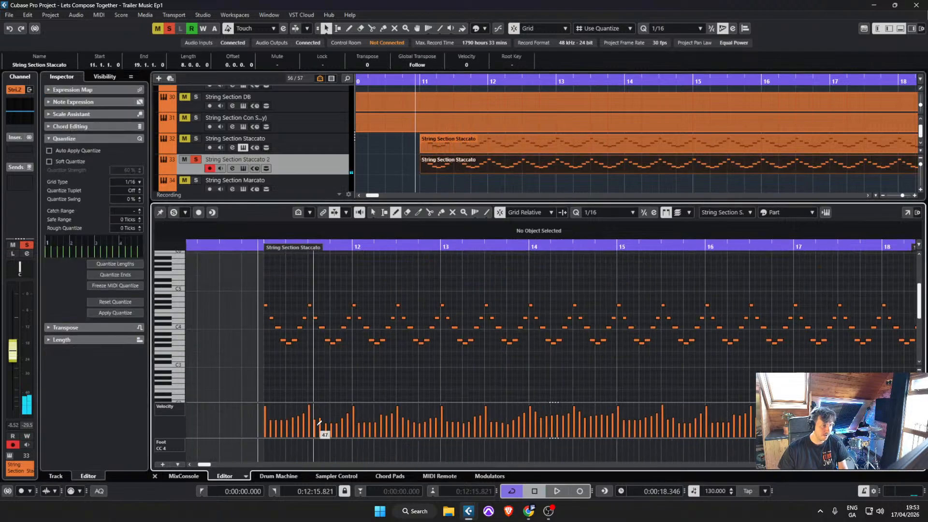
key(space)
key(space)
Step: Level the velocities of the String Section Staccato 2 part from bar 11 to just past bar 14 and play it
mouse_move(263, 413)
mouse_down()
mouse_move(559, 421)
mouse_move(558, 411)
mouse_up()
key(space)
key(space)
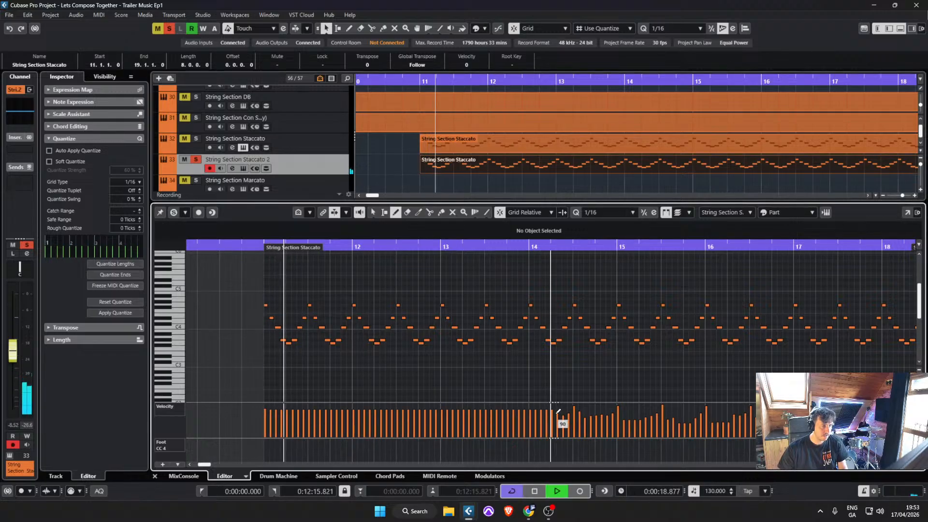
Step: Draw velocities in the String Section Staccato 2 part with accents on beats 1 and 3 of bars 11 and 12 and lower notes between
key(space)
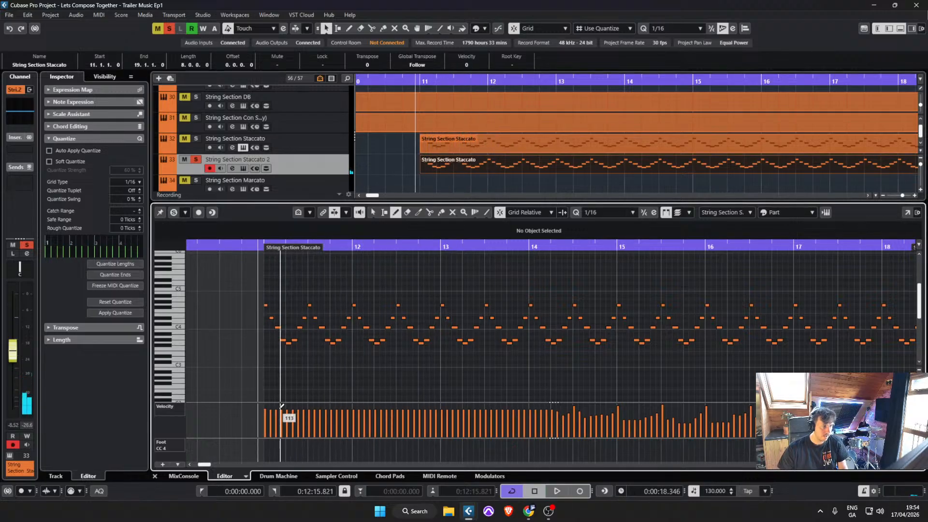
mouse_move(267, 412)
mouse_down()
mouse_move(317, 412)
mouse_move(265, 412)
mouse_move(276, 409)
mouse_up()
mouse_move(338, 409)
mouse_down()
mouse_move(567, 411)
mouse_move(231, 410)
mouse_move(302, 406)
mouse_up()
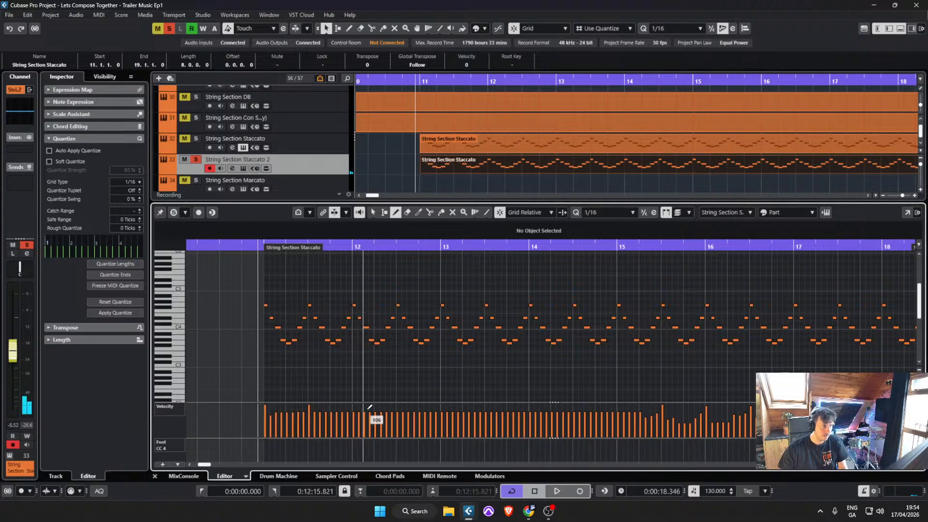
mouse_move(370, 408)
mouse_down()
mouse_move(354, 406)
mouse_move(425, 406)
mouse_up()
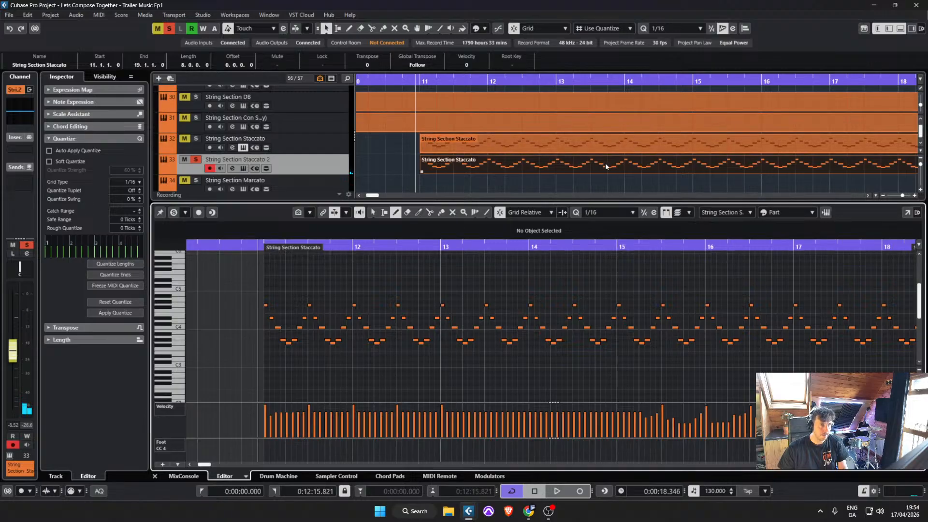
Step: Split the String Section Staccato 2 part at bar 13, delete the remainder and repeat the two-bar part up to bar 19
alt+click(558, 167)
click(575, 167)
key(Delete)
click(476, 166)
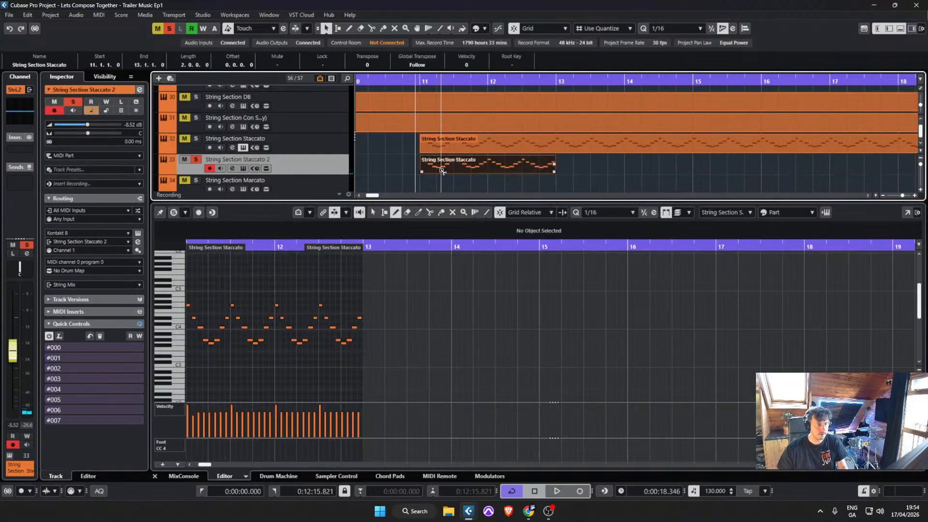
drag(451, 169, 720, 173)
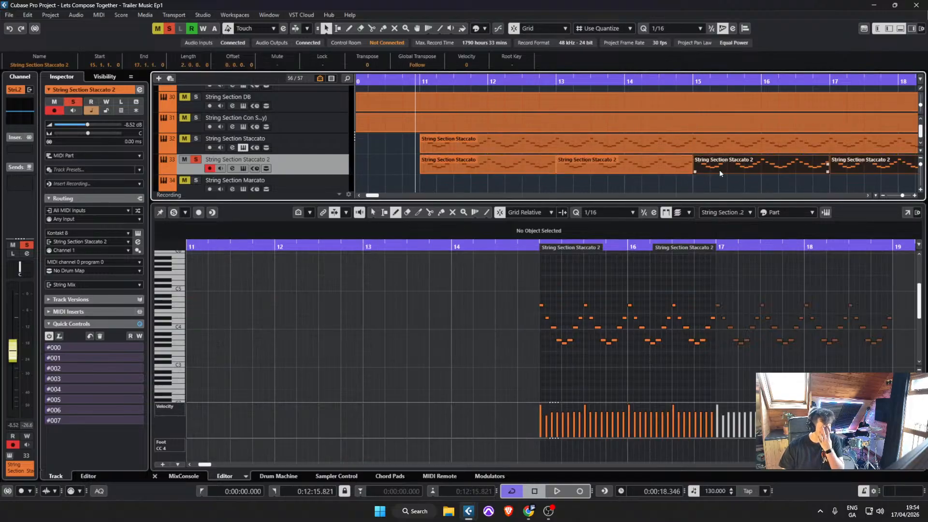
Step: Deselect the parts and save the project
click(408, 173)
click(9, 15)
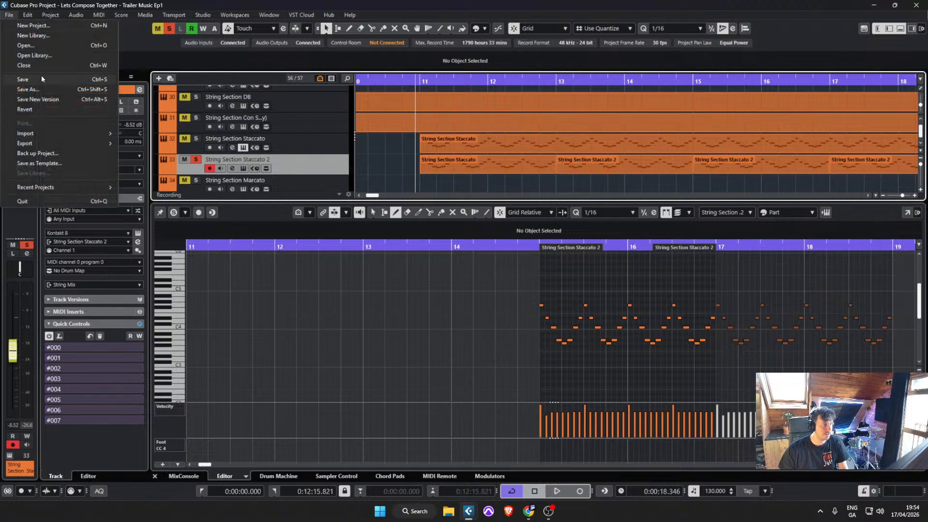
click(42, 74)
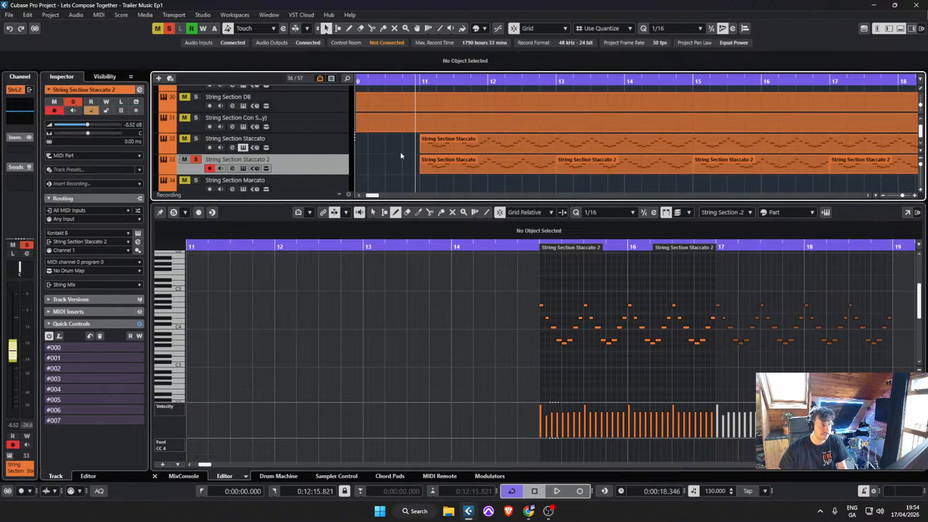
Step: Solo the String Section Staccato track alongside Staccato 2, play both and open the String Section Staccato part for comparison
key(space)
click(195, 142)
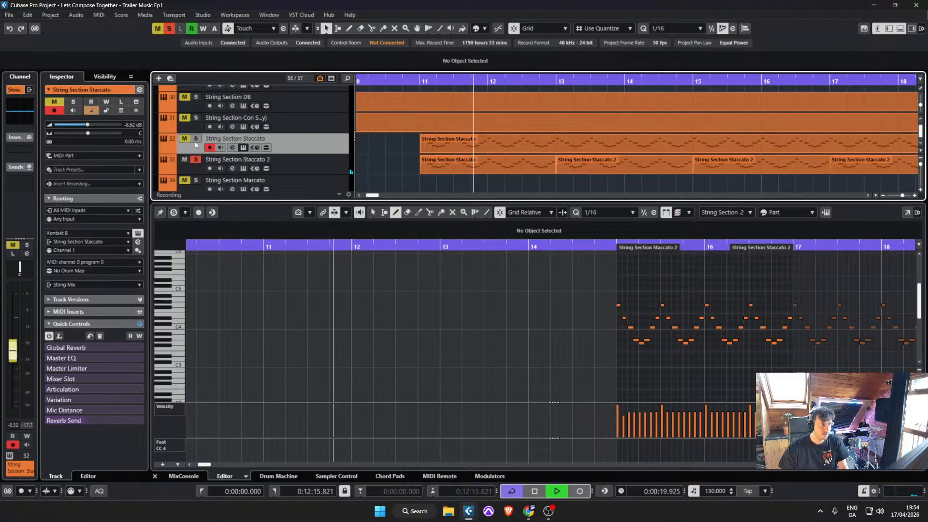
click(195, 139)
click(484, 146)
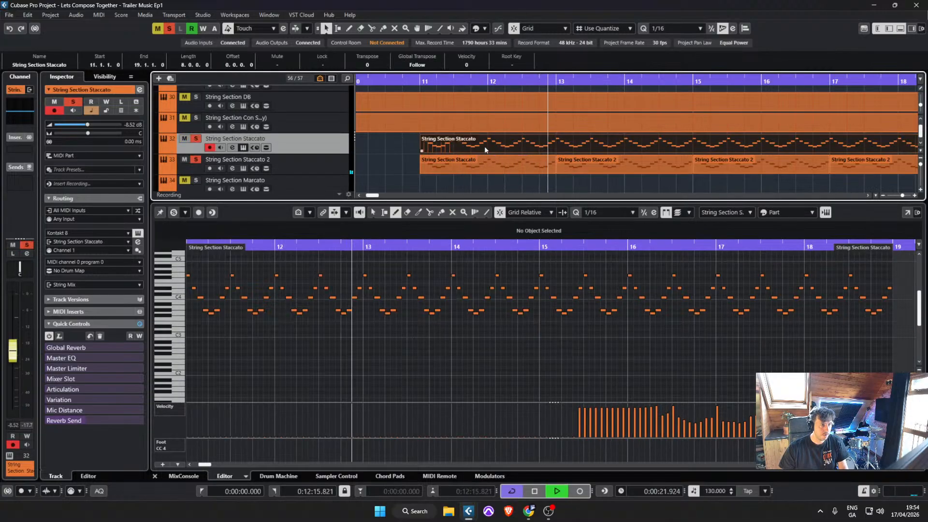
key(space)
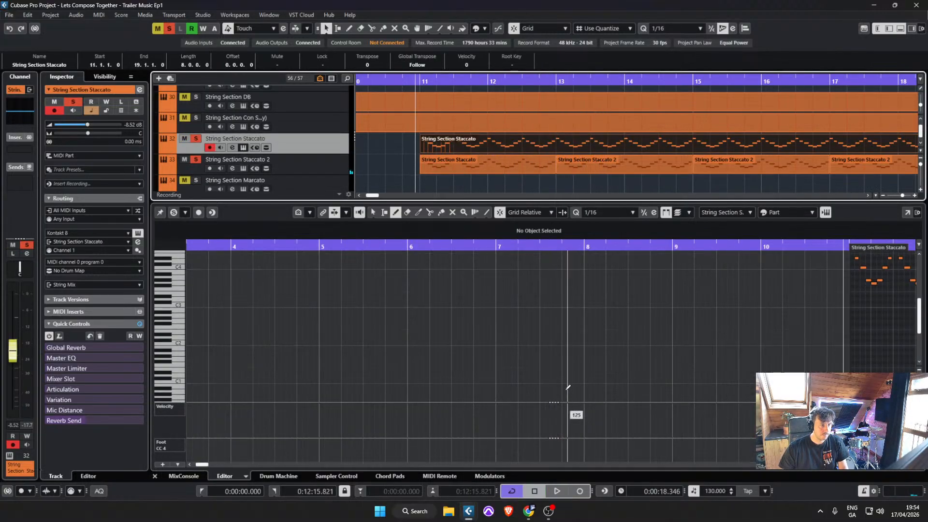
Step: Replace the String Section Staccato part with a copy of the Staccato 2 parts glued into one from bar 11 to 19, and play it
scroll(598, 167, down, 1)
key(Delete)
scroll(687, 159, down, 2)
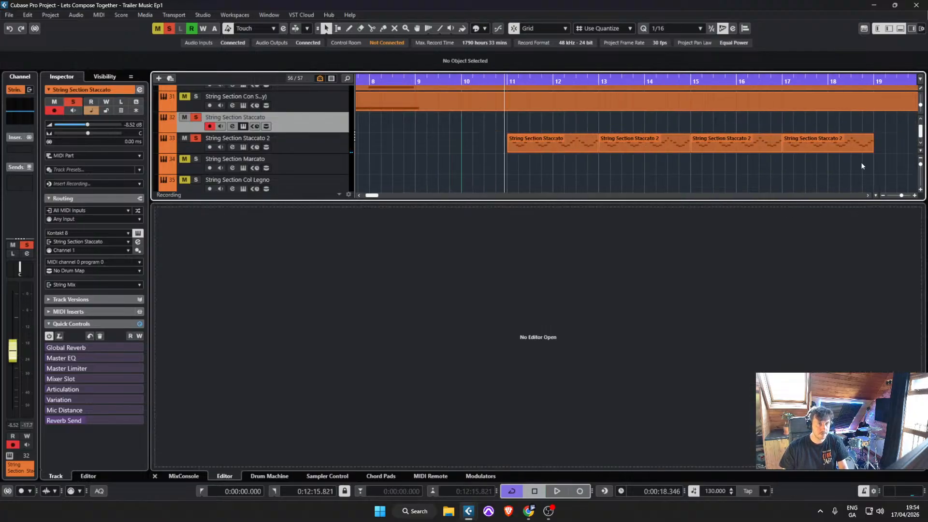
drag(860, 163, 532, 131)
key(alt+g)
key(space)
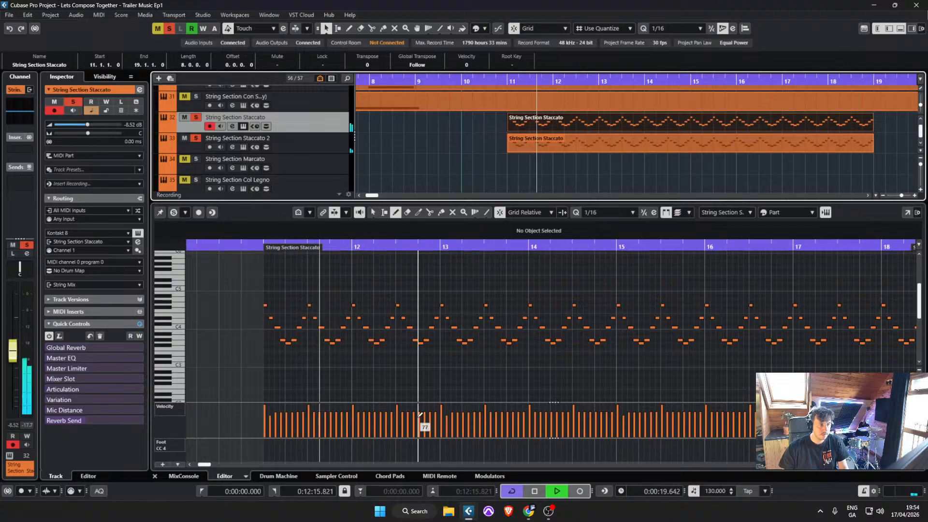
Step: Lower all note velocities in the String Section Staccato part together, bringing the first note to 90, and replay from just before bar 11
click(468, 362)
key(ctrl+a)
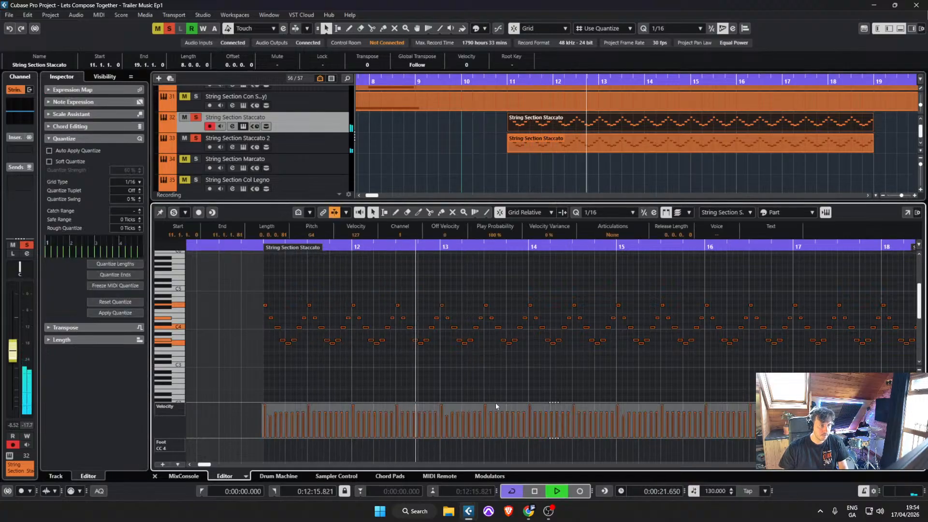
drag(496, 425, 505, 403)
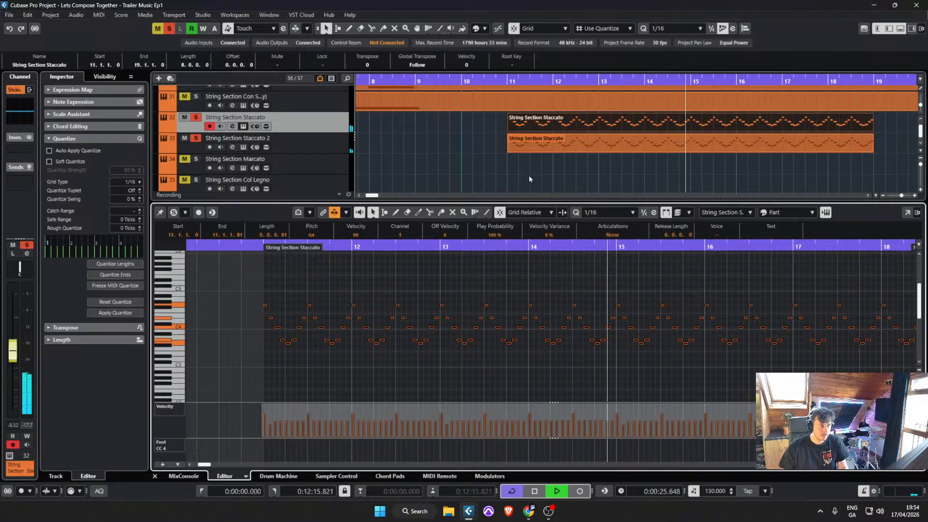
key(space)
key(space)
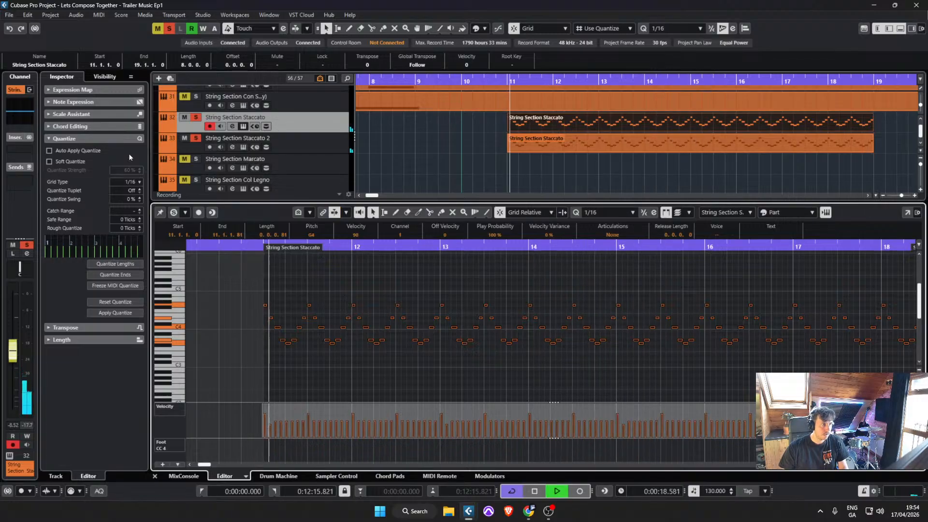
Step: Try track delays of -40 and -30 ms on the String Section Staccato track during playback and settle on -20 ms
click(332, 144)
click(323, 126)
key(space)
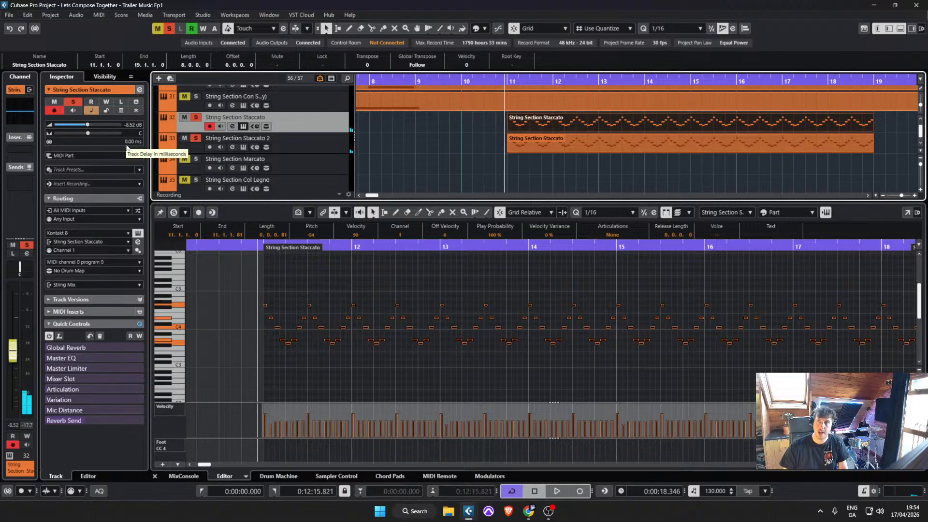
double_click(128, 143)
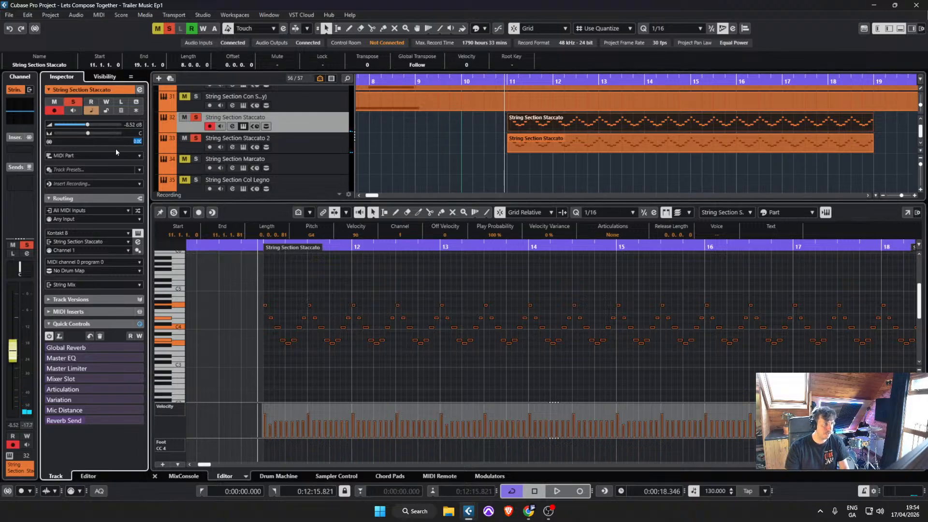
key(space)
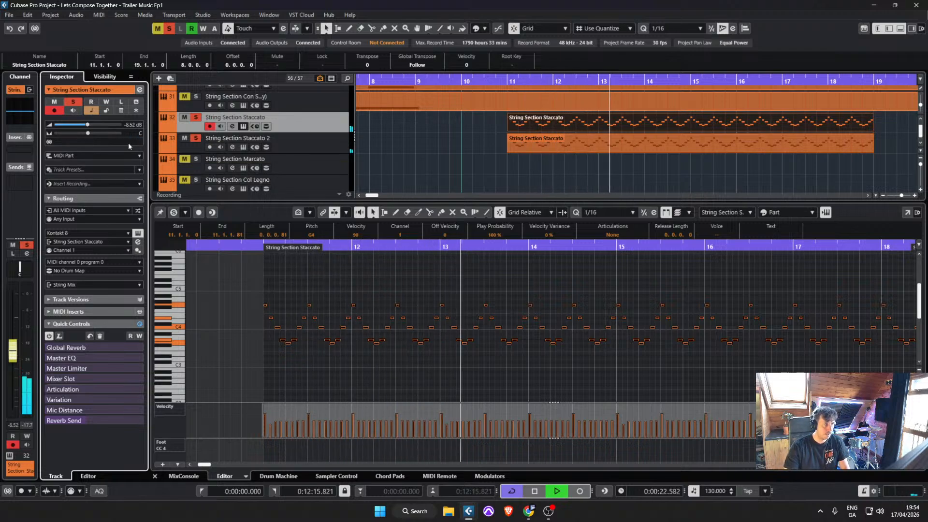
key(space)
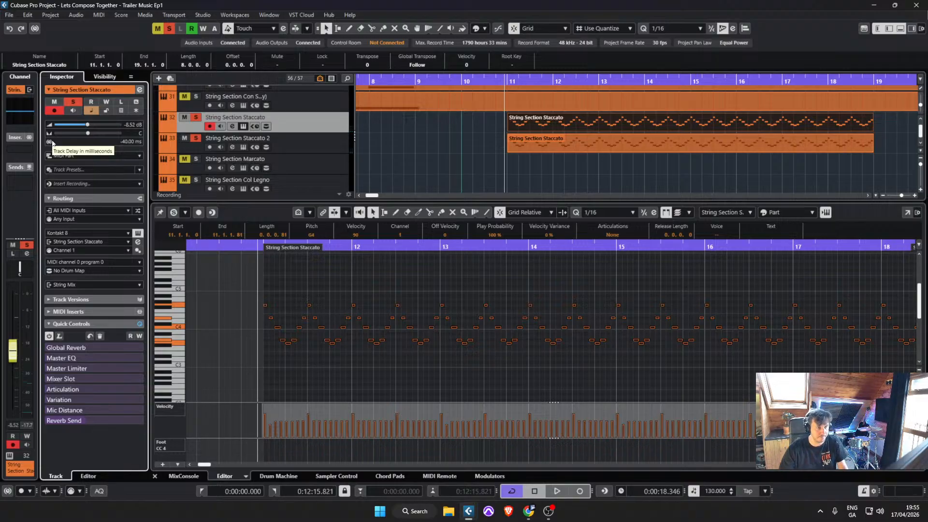
key(space)
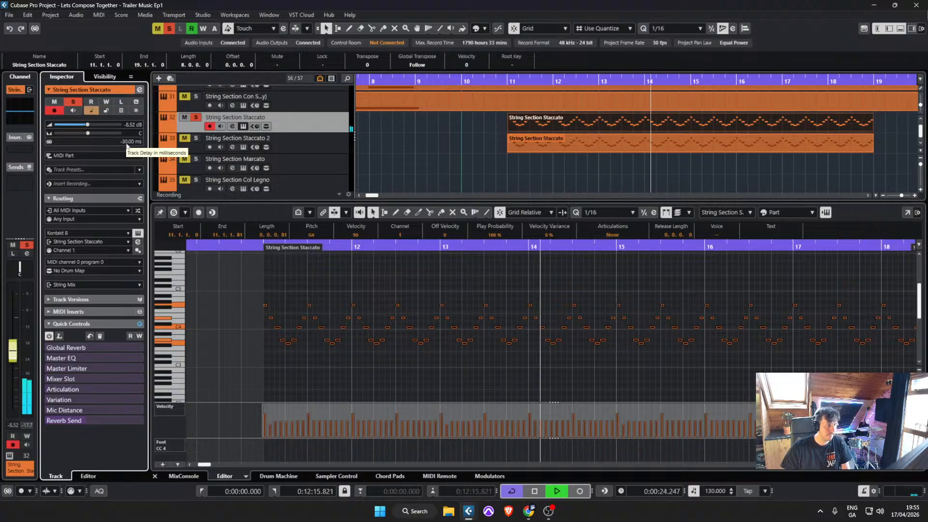
scroll(127, 146, up, 10)
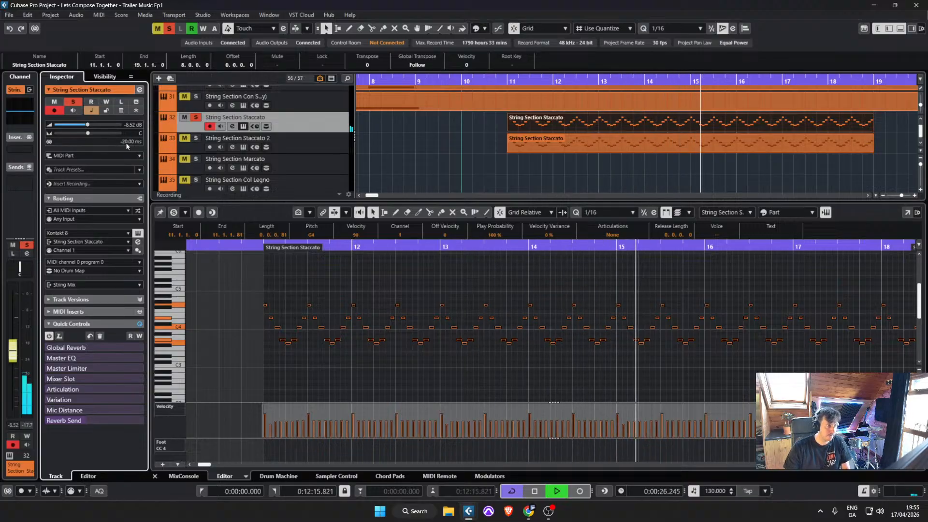
Step: Unsolo the String Section Staccato track and listen to String Section Staccato 2 alone with its track selected
click(195, 118)
key(space)
click(196, 138)
key(space)
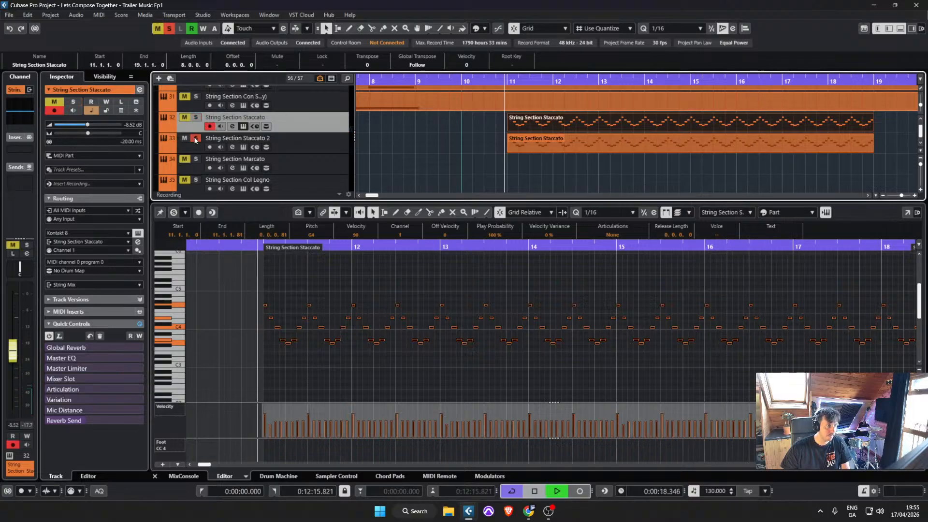
click(339, 147)
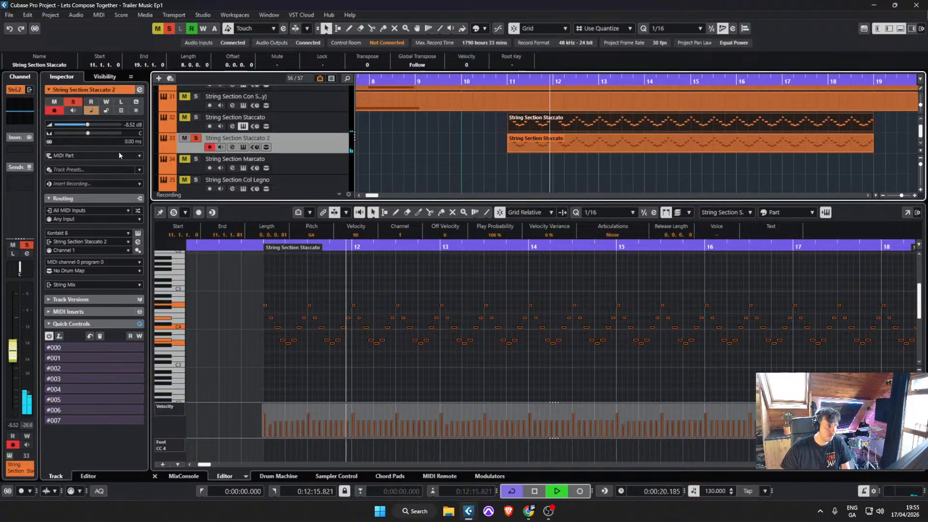
key(space)
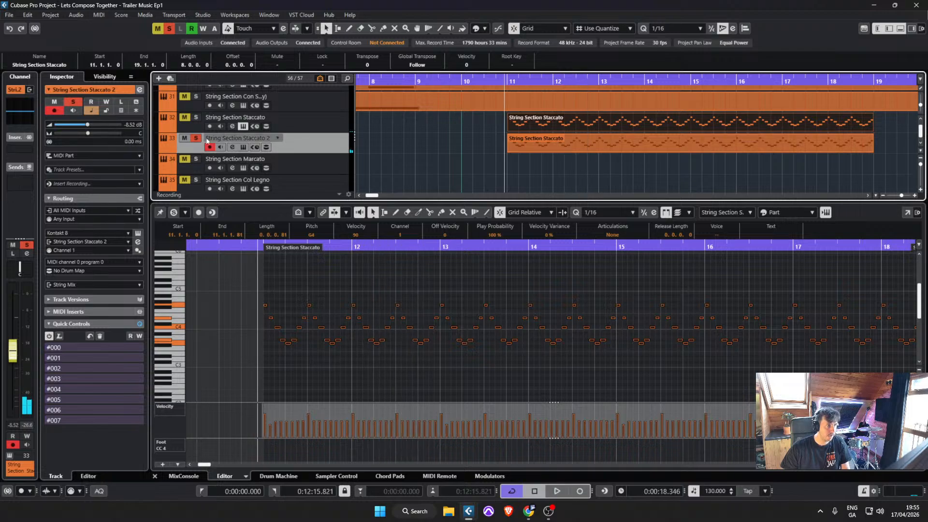
Step: Clear the remaining solo on String Section Staccato 2 and play the full arrangement
click(196, 137)
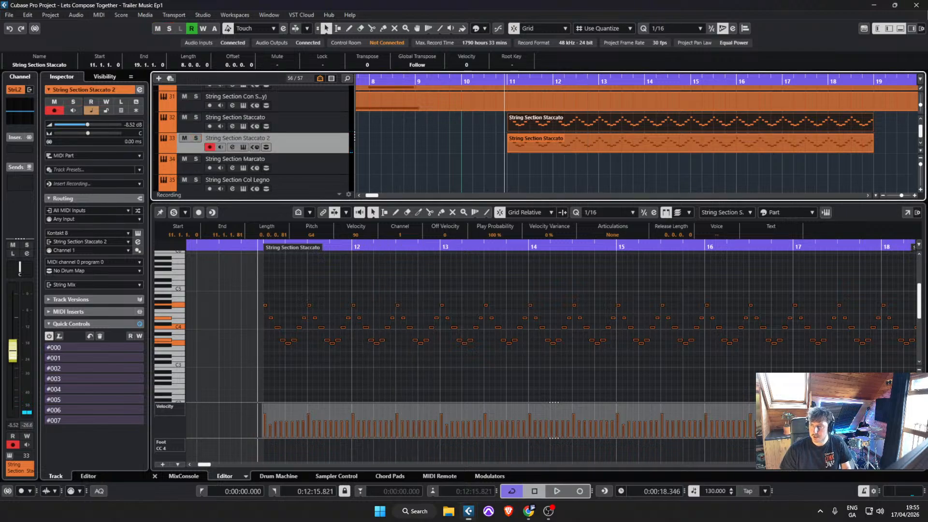
key(space)
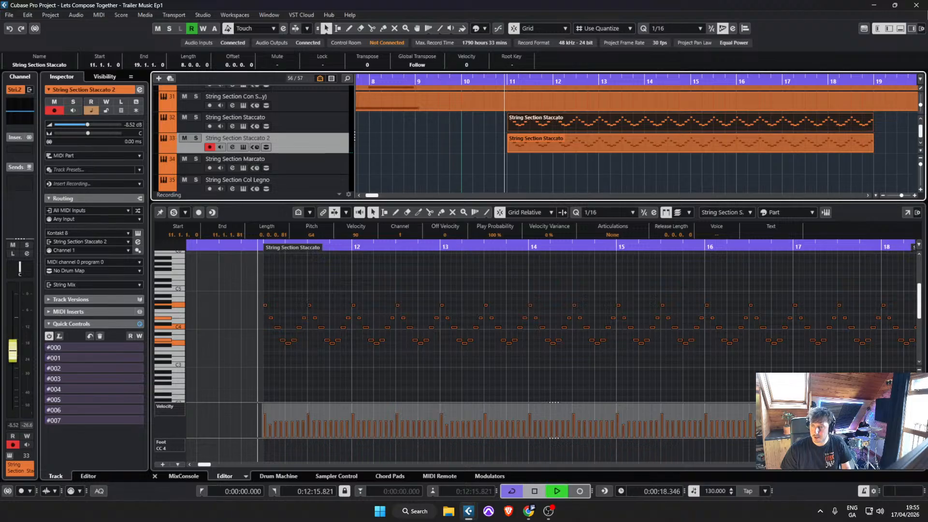
key(space)
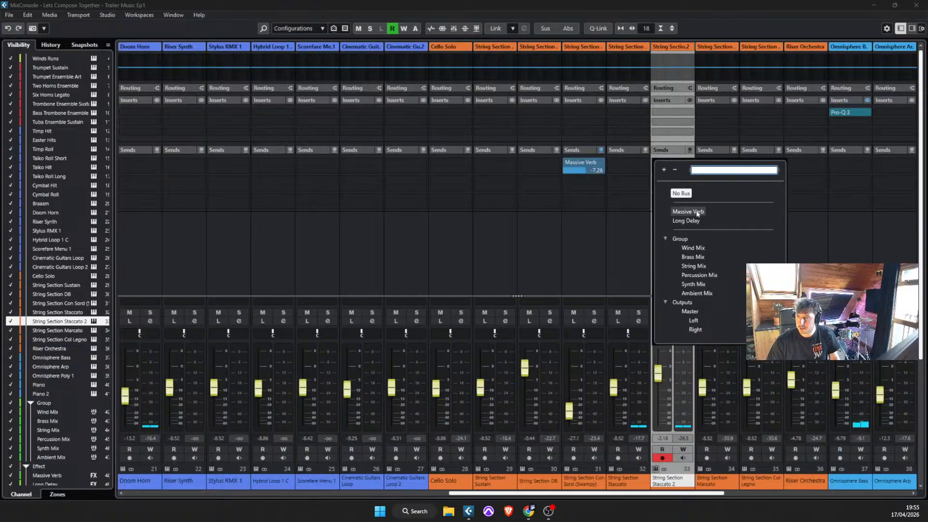
Step: Add an active Massive Verb send to the String Section Staccato 2 channel at -8.74 dB
click(696, 212)
click(654, 163)
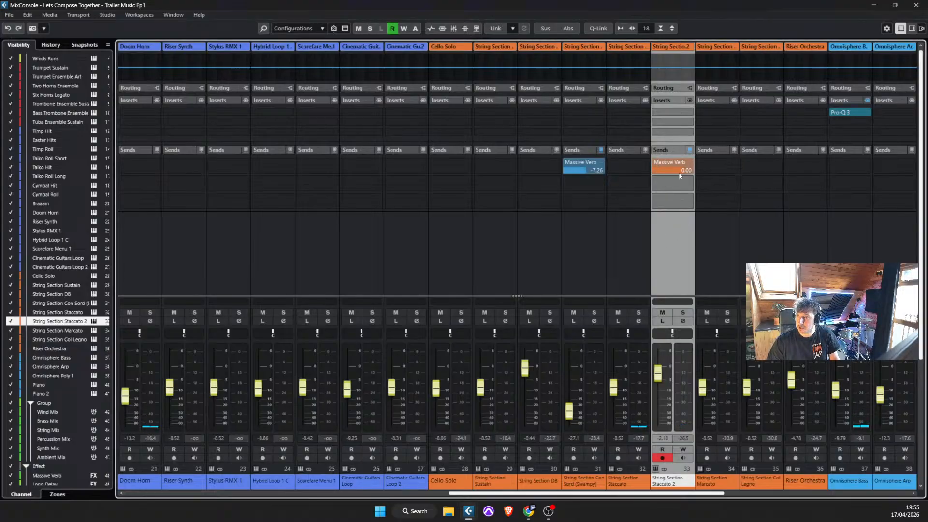
drag(683, 170, 674, 171)
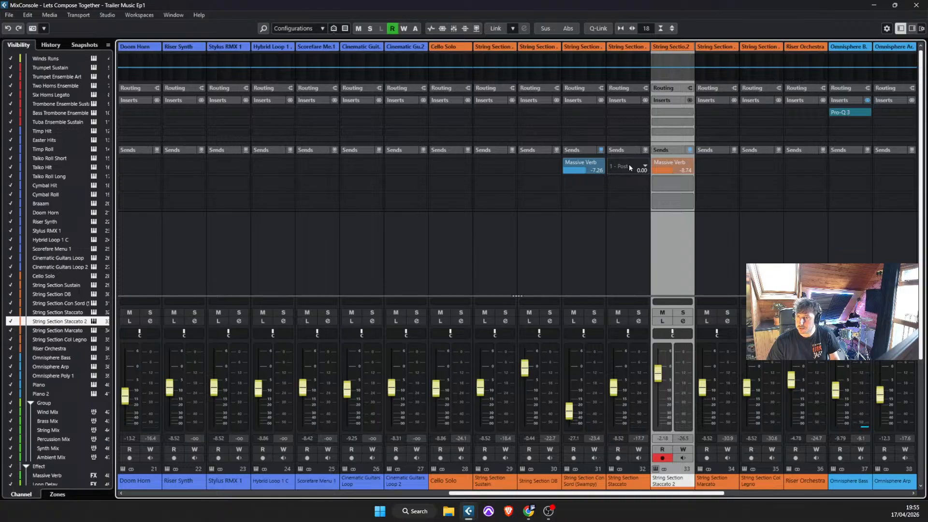
Step: Add an active Massive Verb send to the String Section Staccato channel at -2.38 dB
click(629, 167)
click(657, 209)
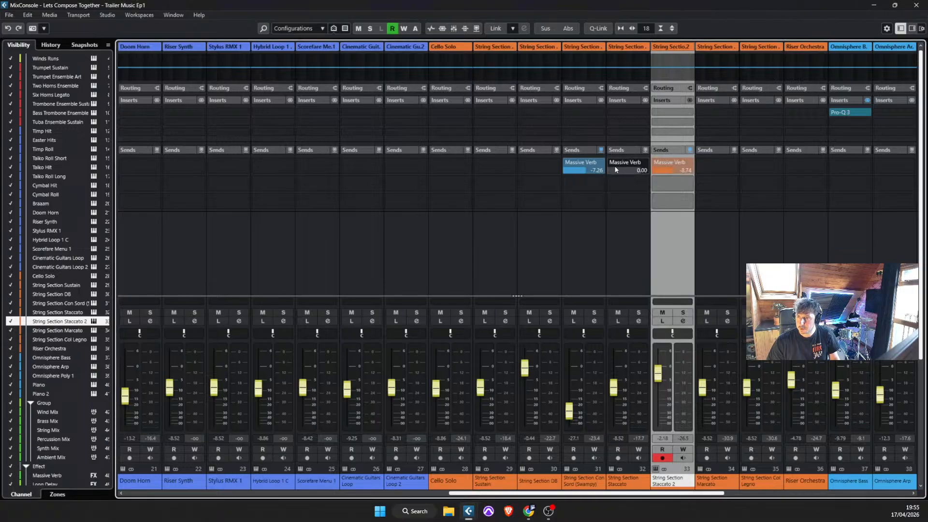
click(610, 163)
drag(634, 171, 631, 171)
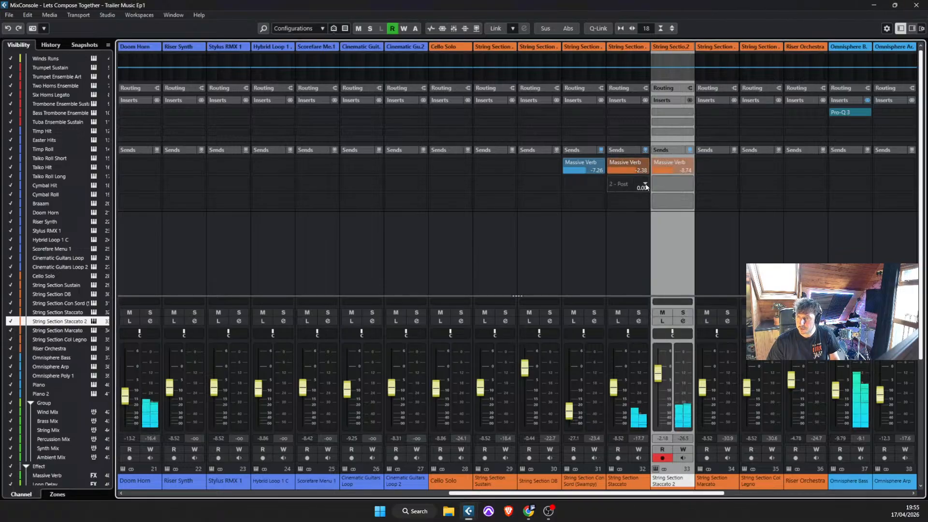
Step: Raise the String Section Staccato fader to -5.76 dB and Staccato 2 to -0.71 dB, and lower Omnisphere Bass to about -14.4 dB
drag(613, 386, 658, 368)
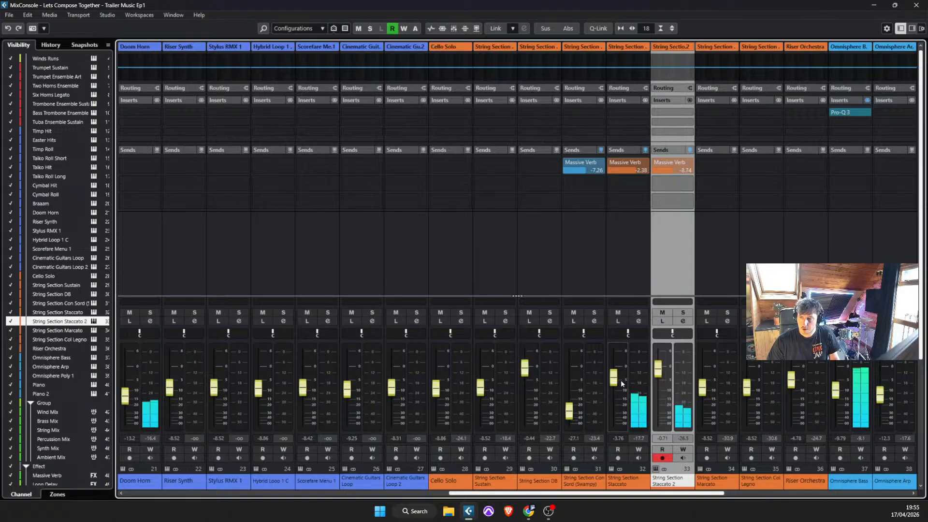
drag(836, 390, 835, 398)
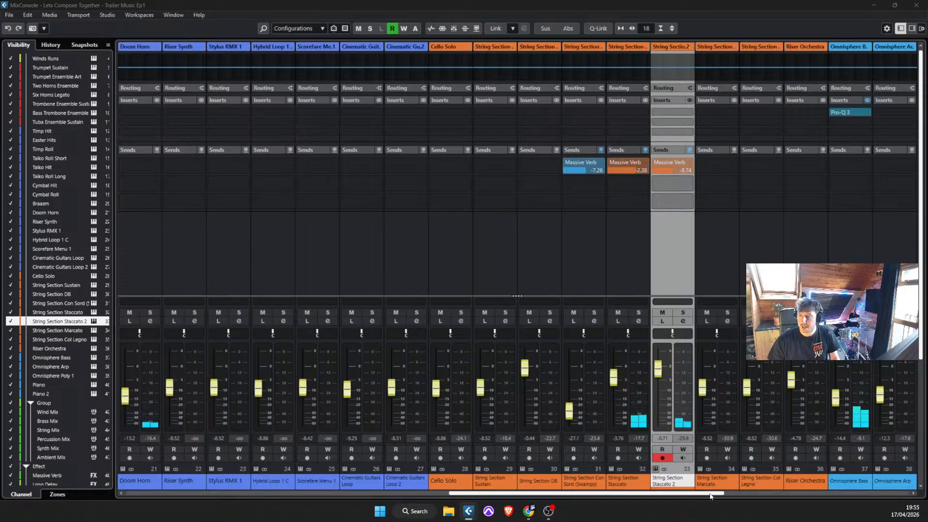
Step: Open the Pro-R reverb inserted on the Massive Verb effect channel
click(805, 493)
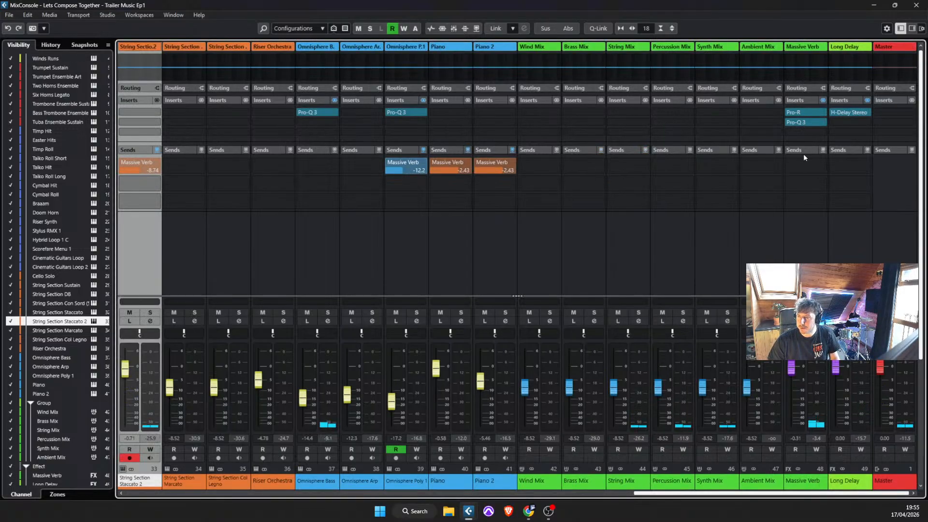
click(804, 112)
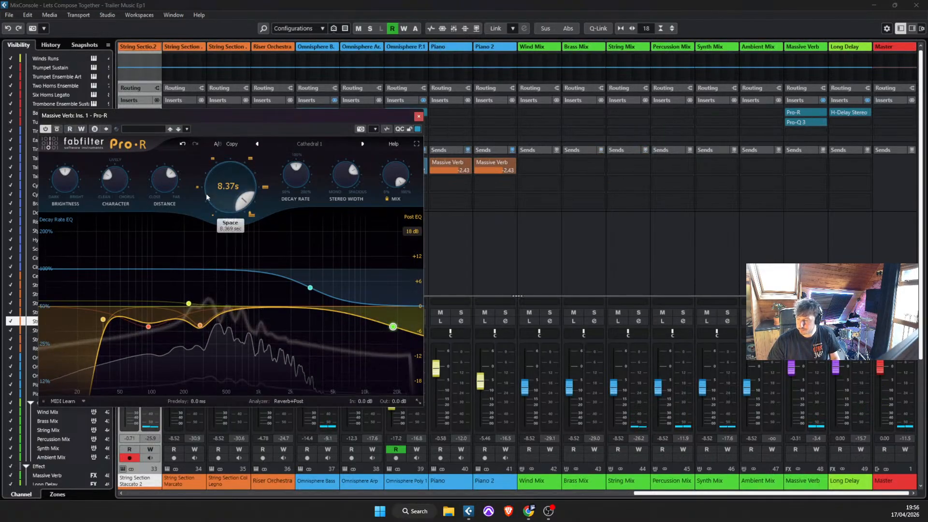
Step: Shorten the Pro-R reverb's Space decay time to about 7.18 s and close the plug-in
mouse_move(206, 194)
drag(214, 190, 219, 196)
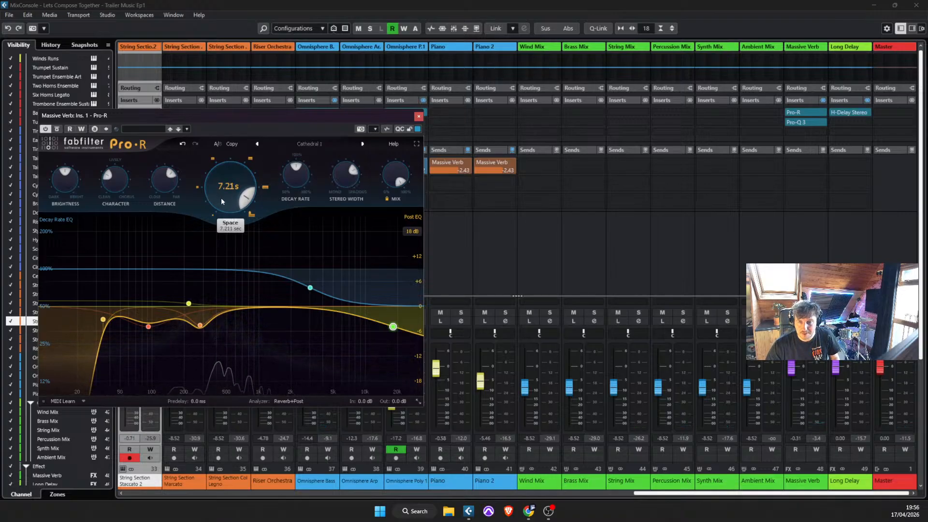
drag(221, 199, 209, 199)
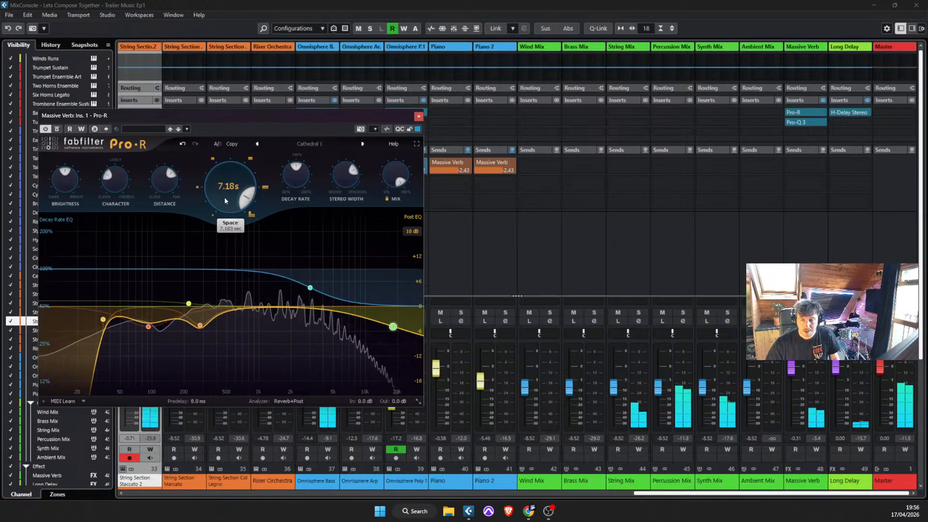
click(419, 116)
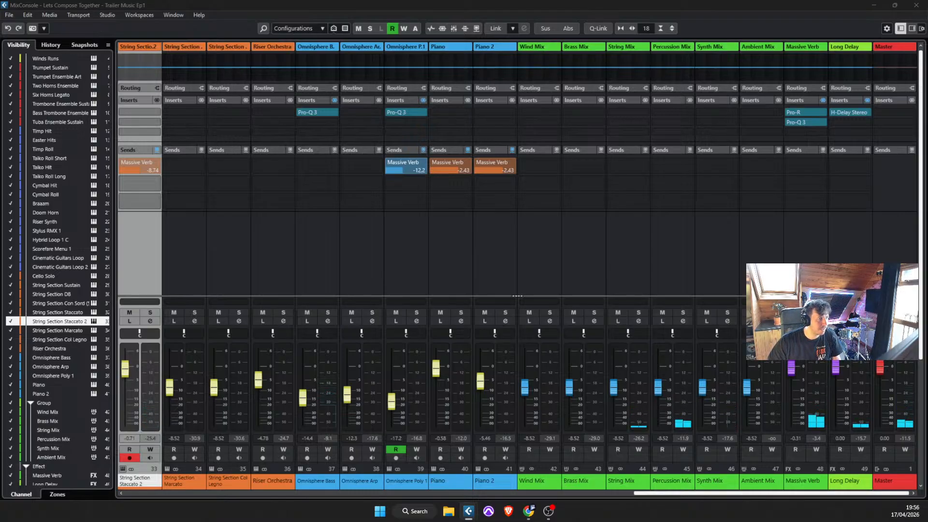
Step: Duplicate the Taiko Hit track and name the copy Dragon Ens
click(43, 276)
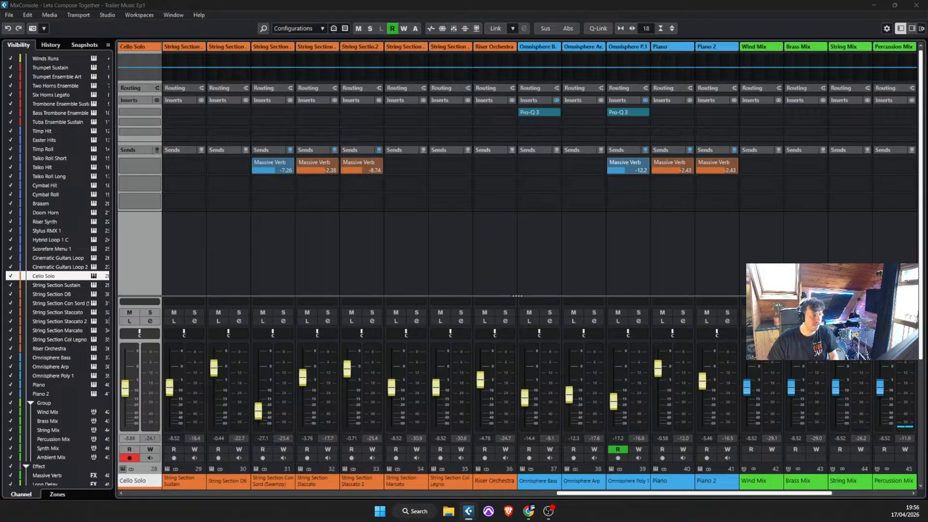
click(50, 248)
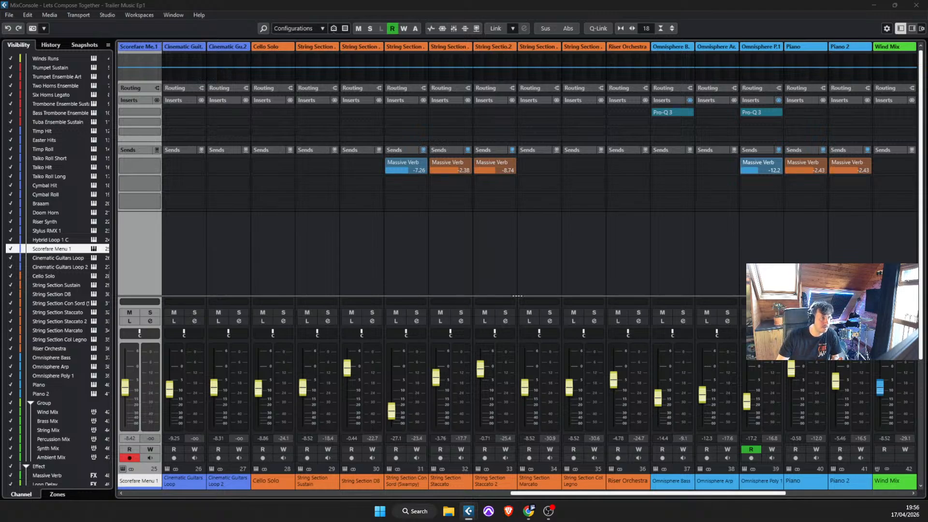
click(42, 167)
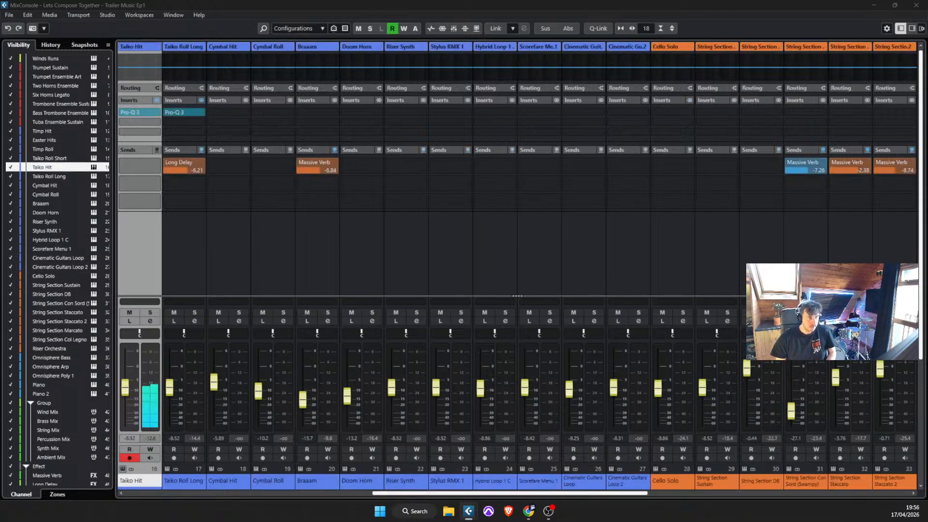
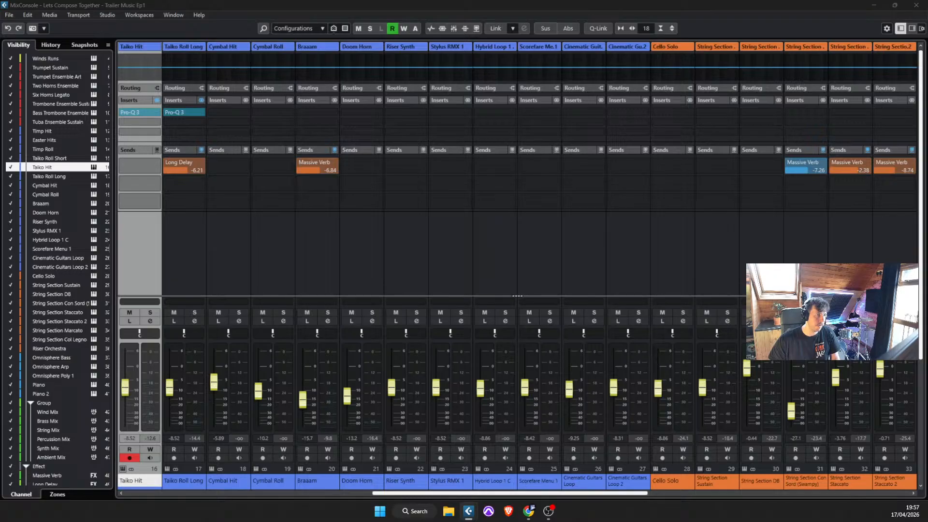
key(ctrl+shift+d)
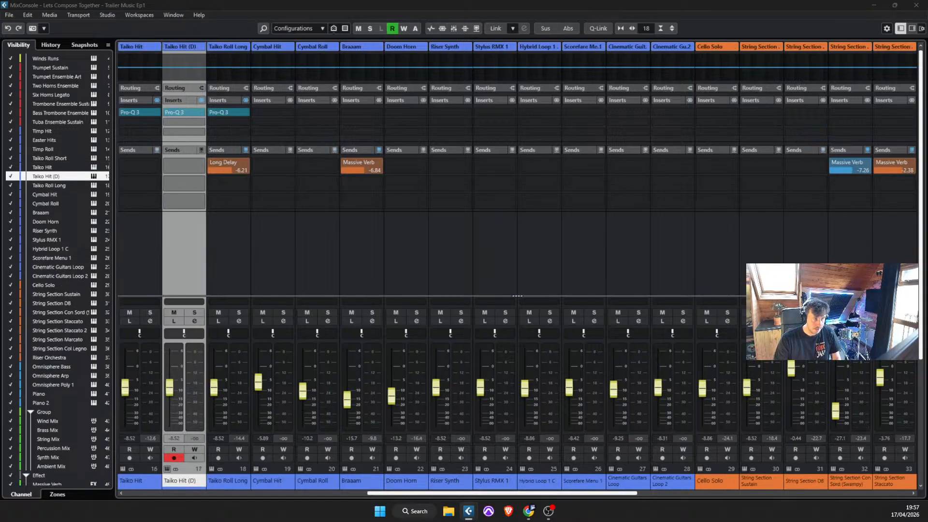
key(Return)
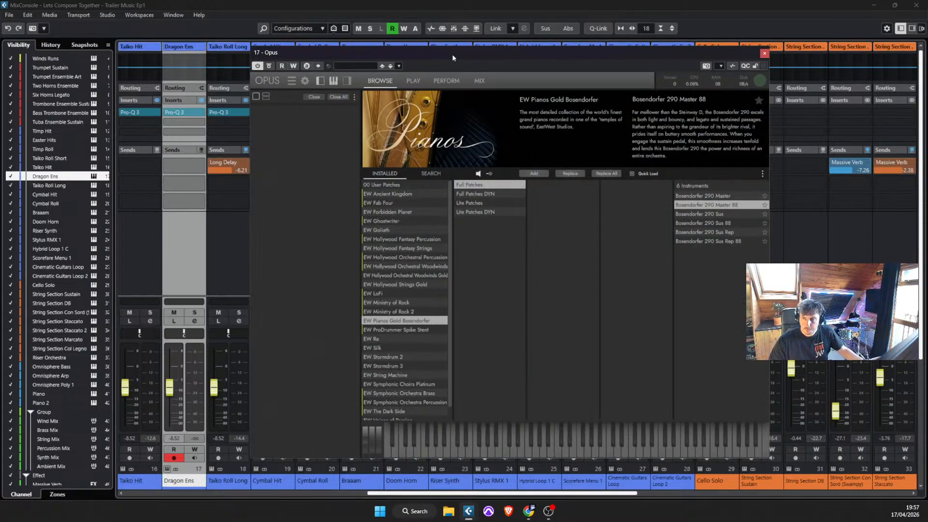
Step: Load the Earthquake Ensemble from EW Stormdrum 2's Ethnic Drums into the Dragon Ens track's Opus instrument
drag(453, 56, 0, 55)
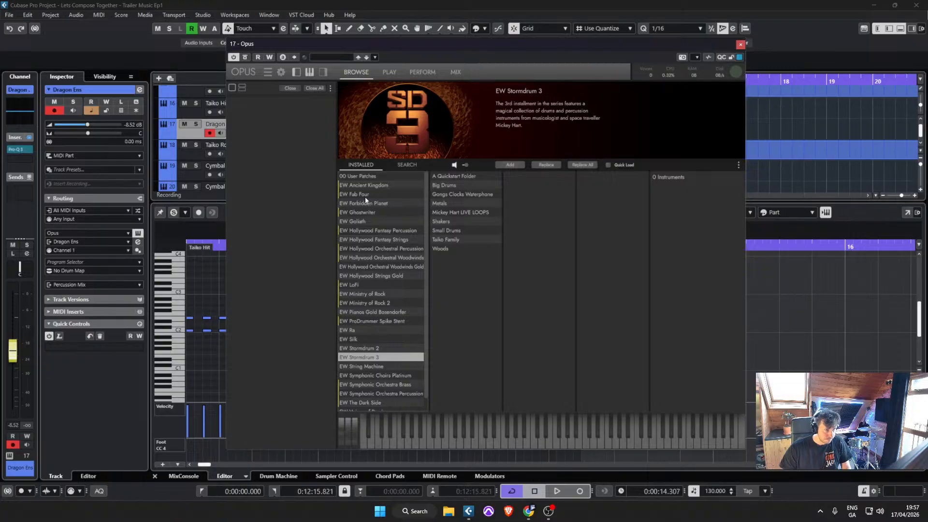
click(371, 348)
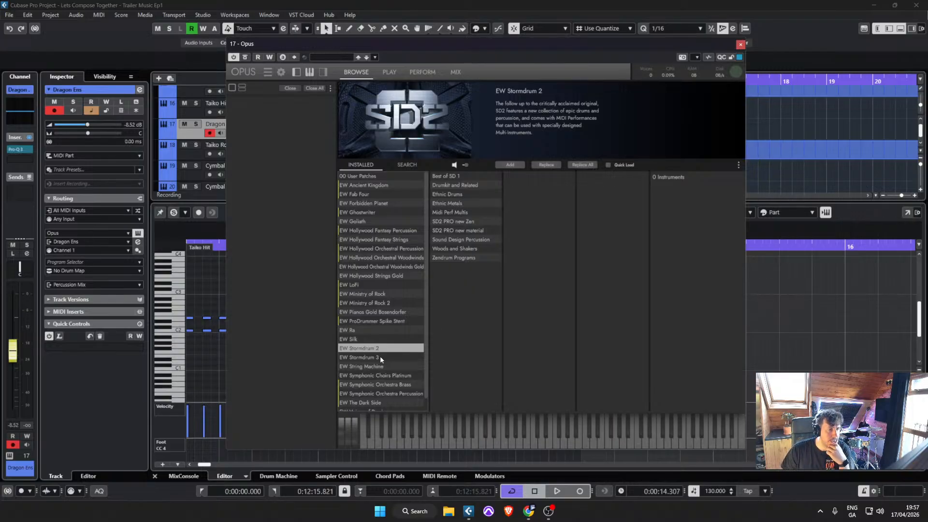
click(461, 194)
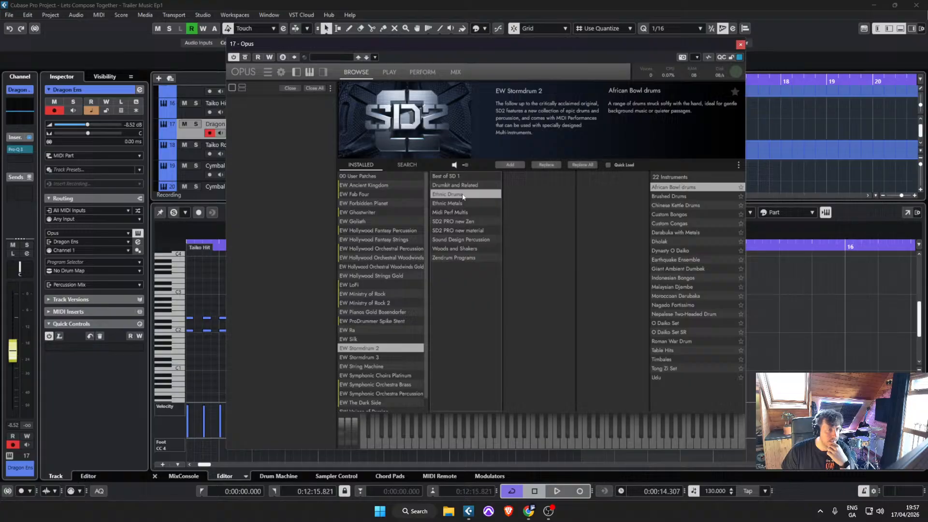
click(683, 260)
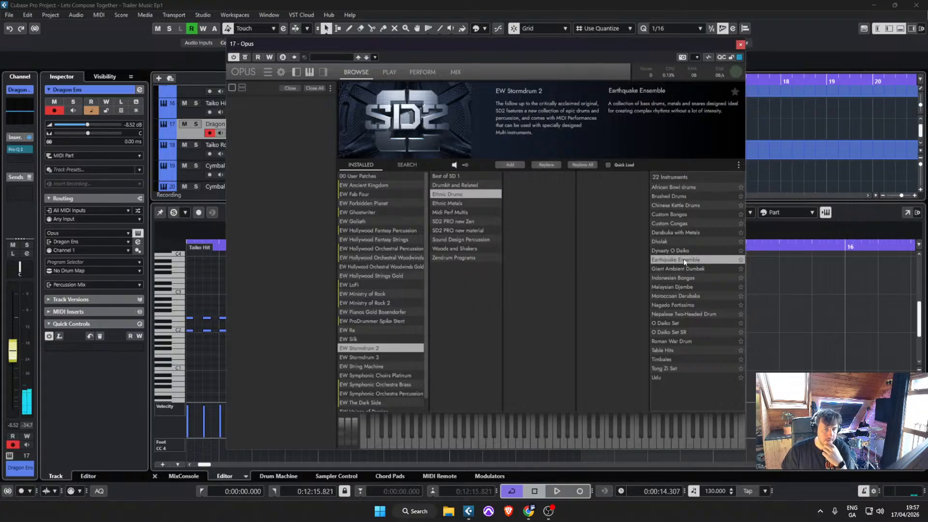
double_click(683, 261)
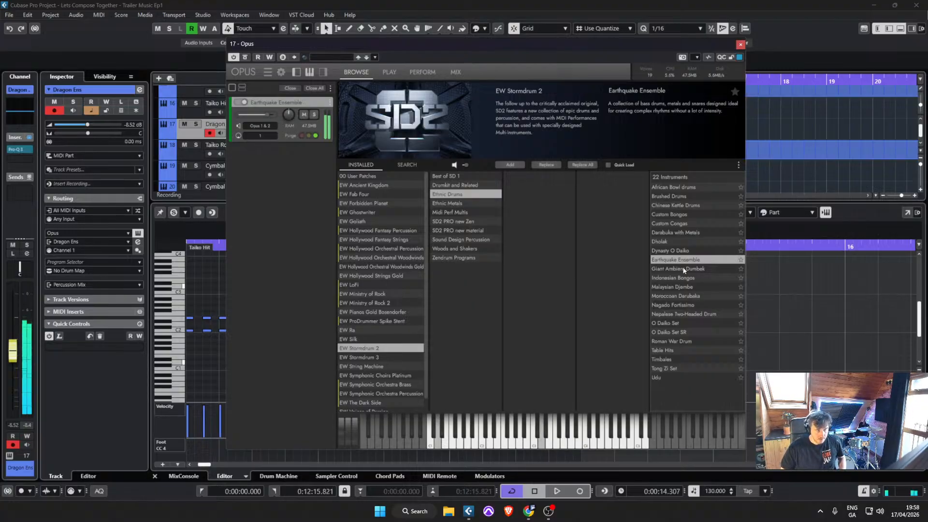
click(740, 45)
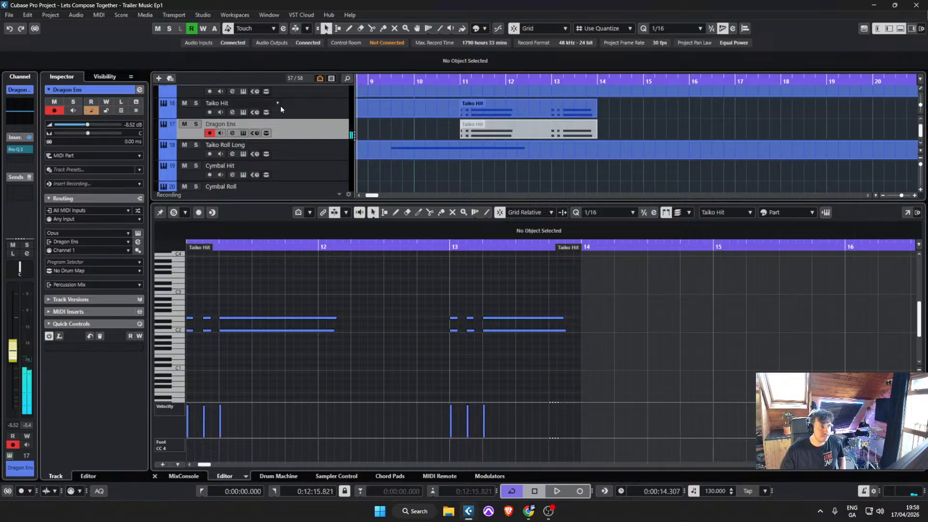
Step: Replace the copied Taiko Hit part on the Dragon Ens track with newly recorded drum hits at bars 11 and 13
click(481, 130)
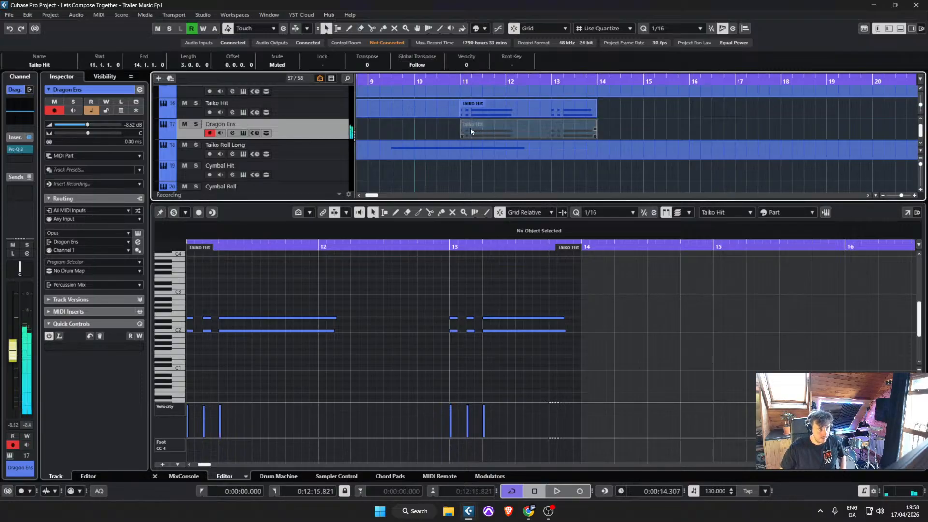
key(Delete)
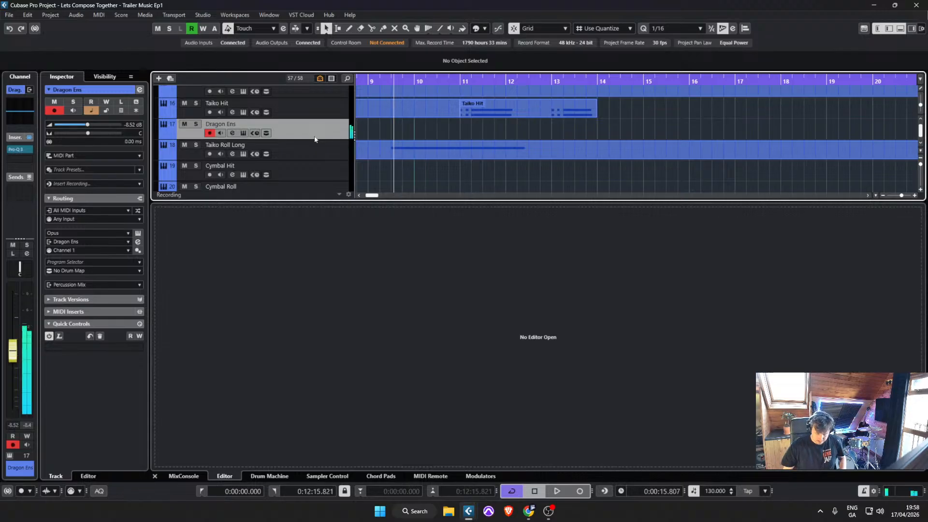
key(KP_Multiply)
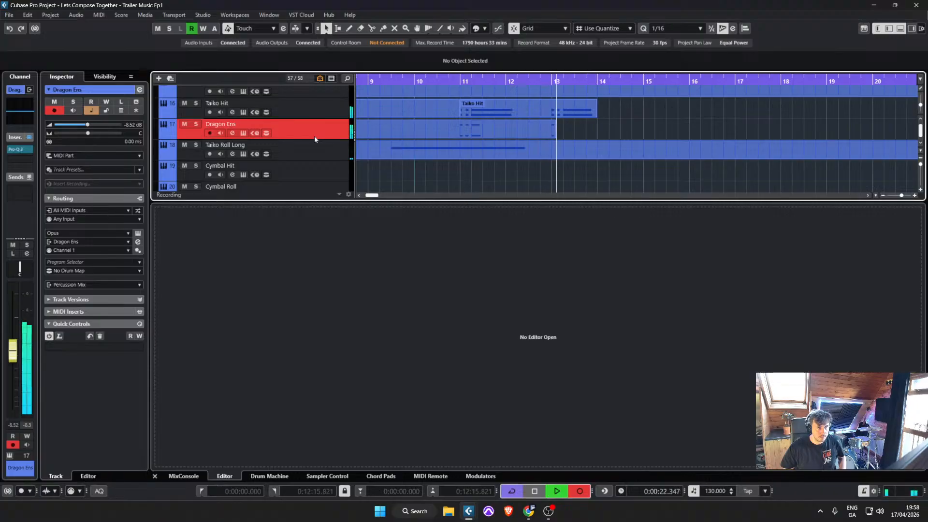
key(space)
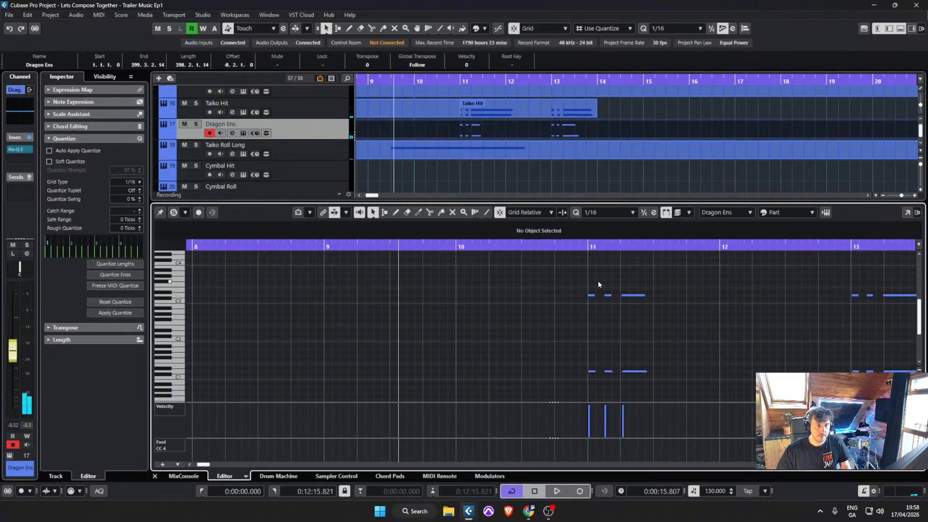
drag(549, 271, 920, 387)
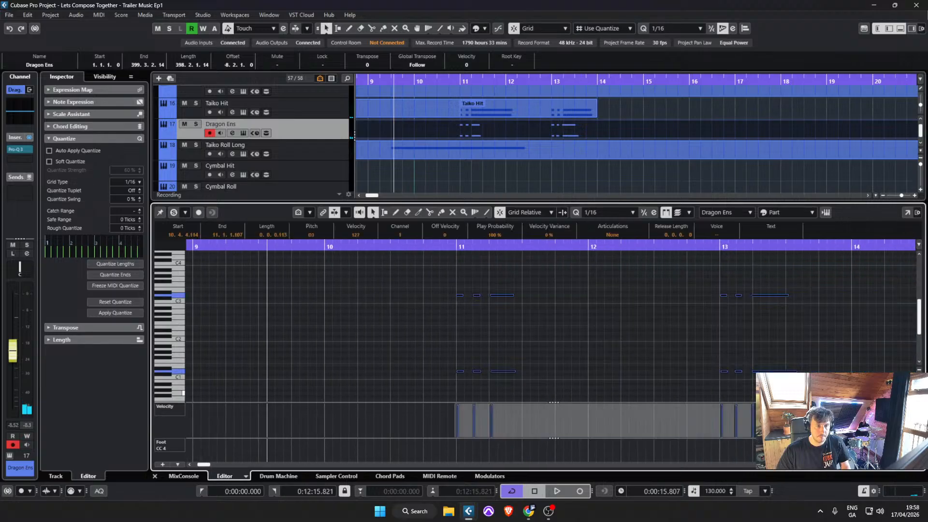
click(564, 304)
Step: Duplicate the Dragon Ens track and rename the original Earthquake Hits
right_click(306, 130)
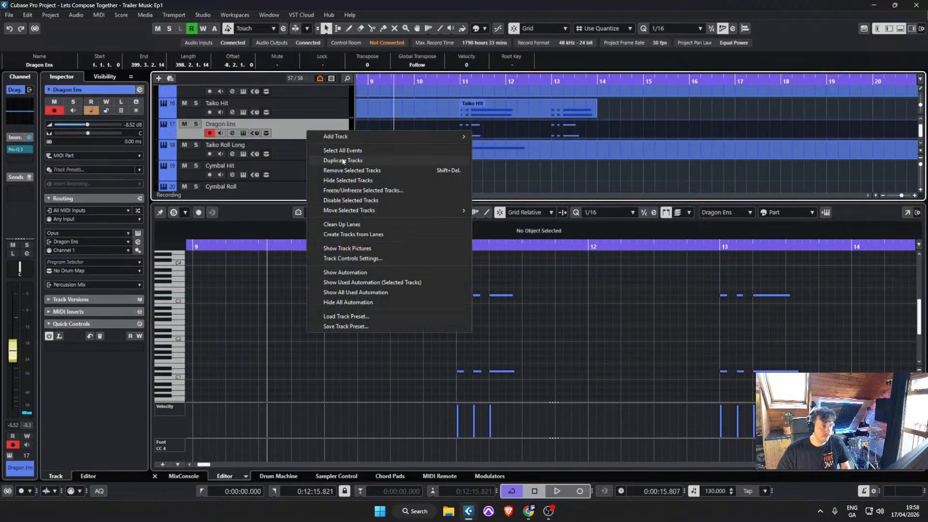
click(367, 161)
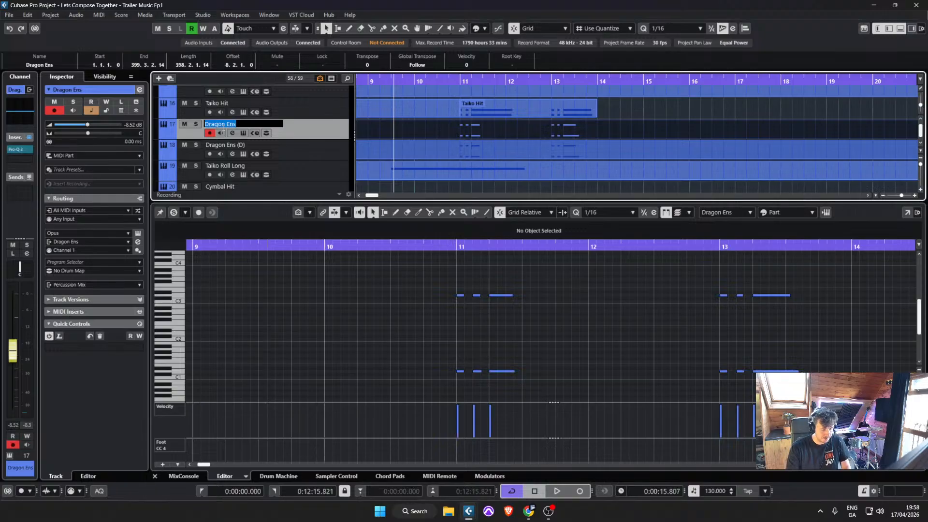
text(Earthquake)
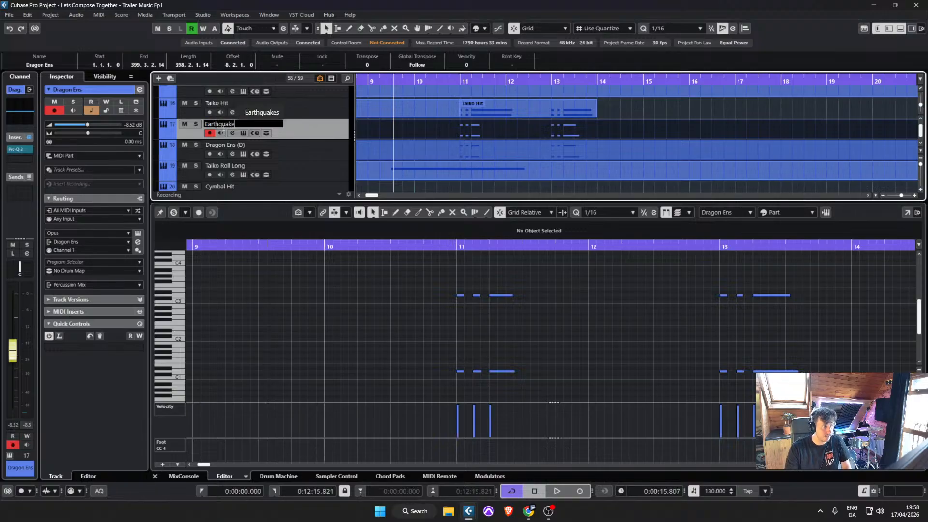
text( Hits)
key(Return)
Step: Rename the duplicated track Dragon Ens and delete its copied MIDI part
click(260, 148)
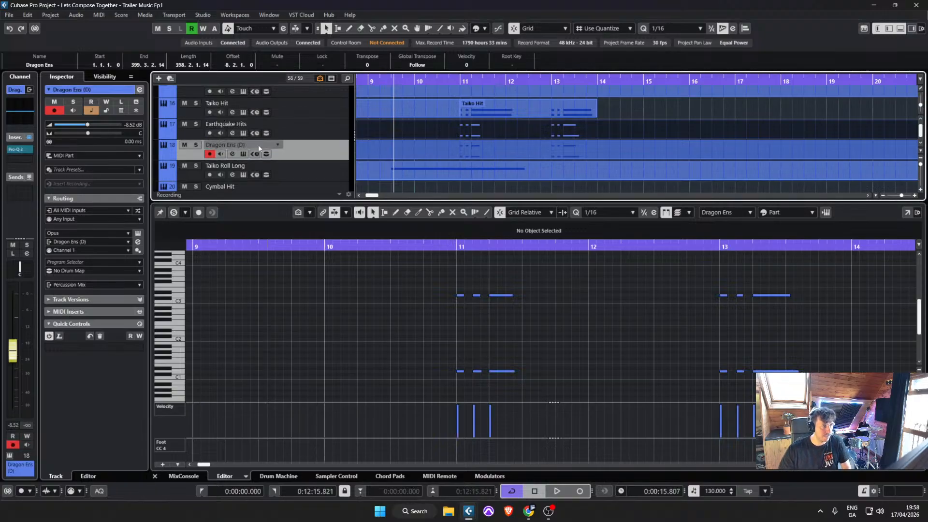
double_click(262, 144)
key(Return)
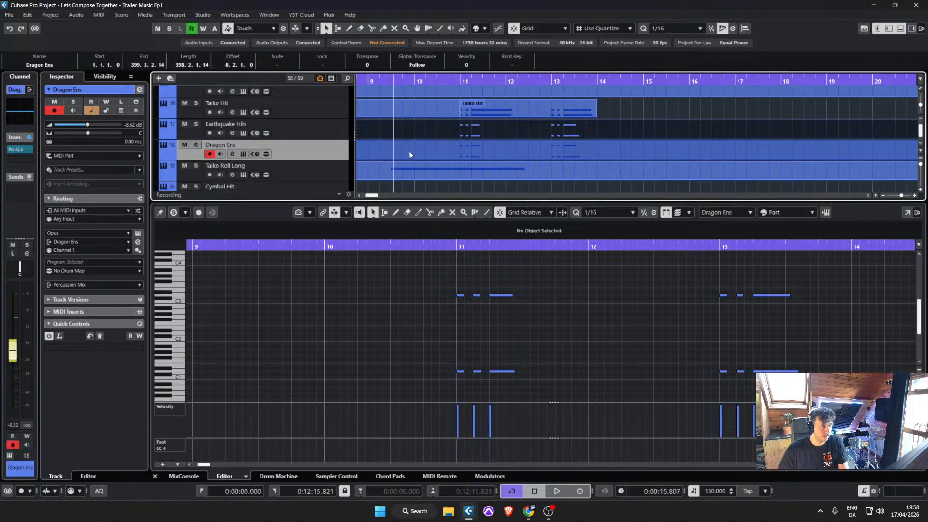
click(410, 153)
key(Delete)
Step: Load Dragon Ens Hits 1 fullmix from EW Stormdrum 3's Big Drums in the Dragon Ens track's Opus, replacing Earthquake Ensemble
click(138, 234)
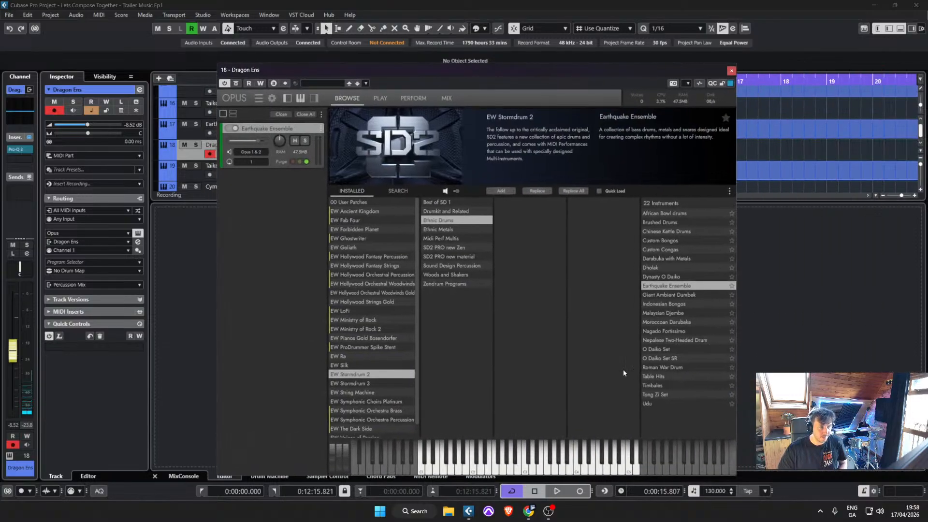
click(377, 384)
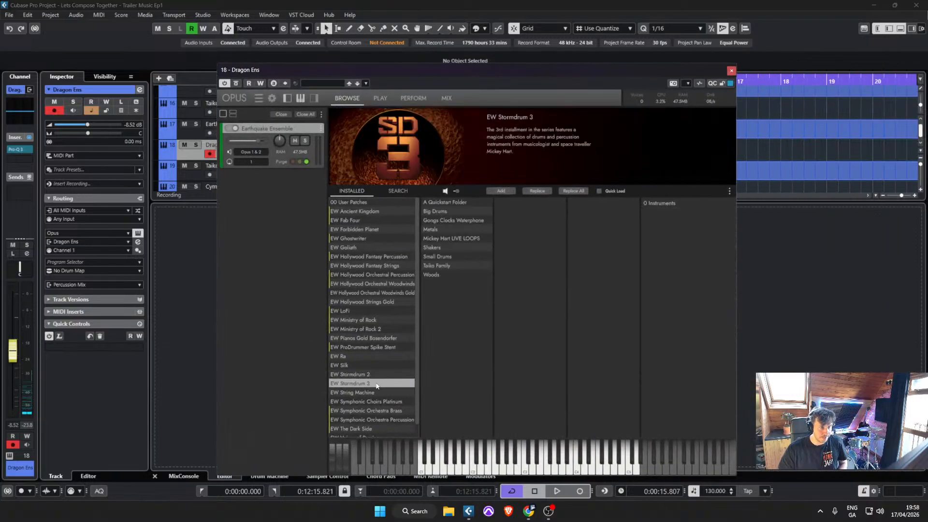
click(458, 212)
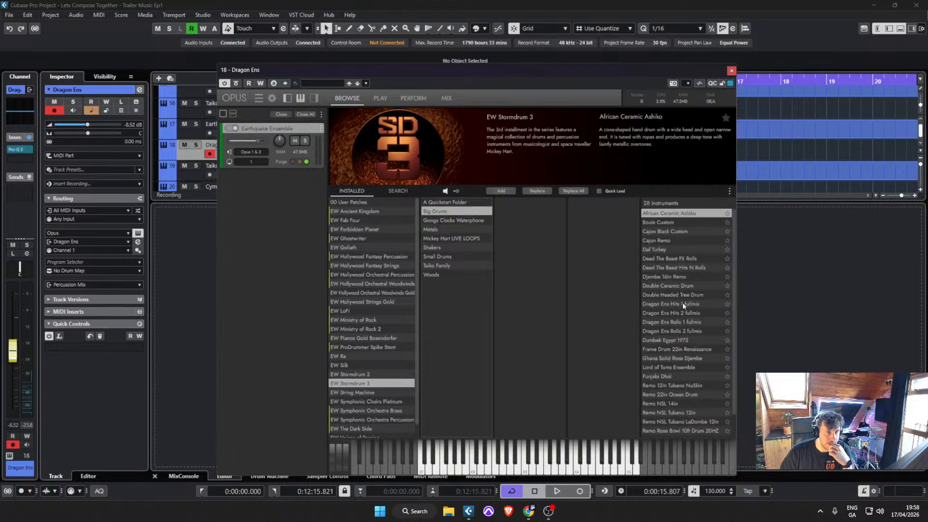
scroll(679, 279, down, 1)
click(680, 279)
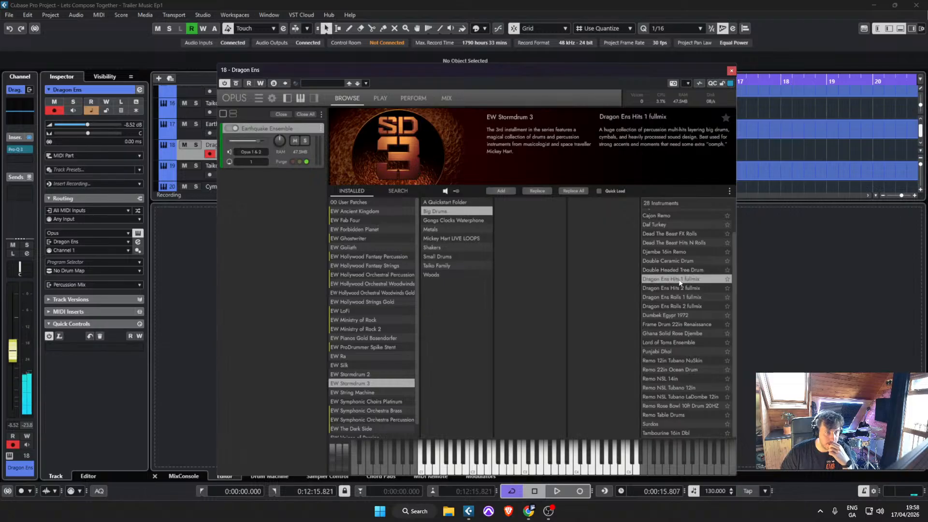
click(675, 289)
double_click(683, 281)
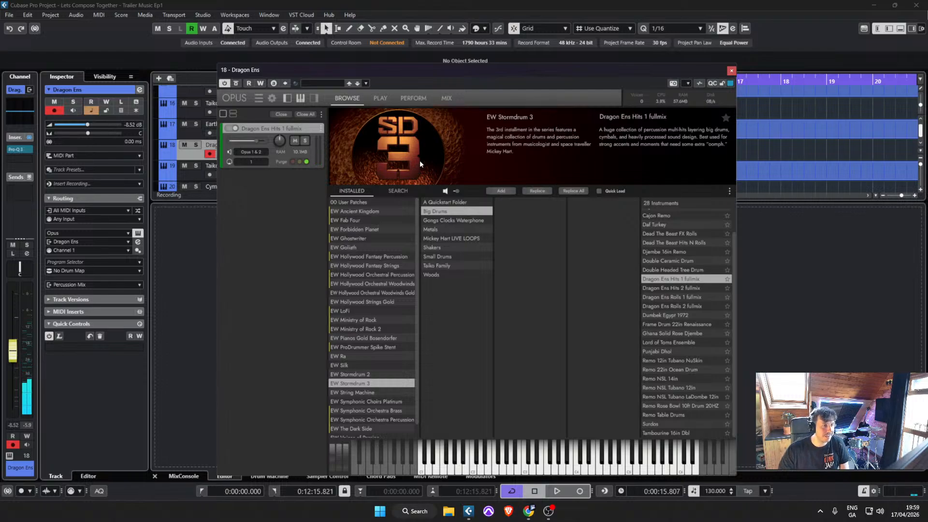
Step: Set the envelope release of Dragon Ens Hits 1 fullmix to 1.1 s and close the instrument
click(380, 98)
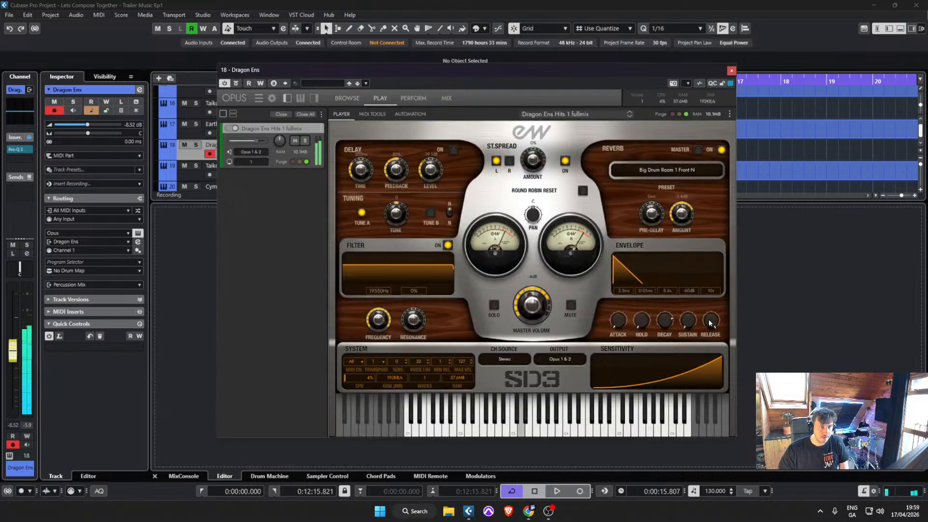
scroll(712, 320, down, 5)
scroll(712, 320, down, 3)
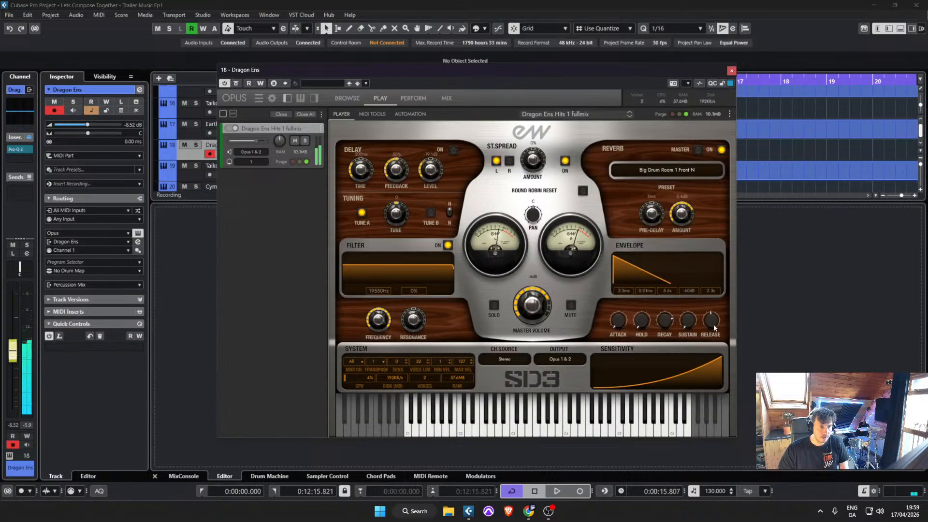
scroll(712, 320, down, 3)
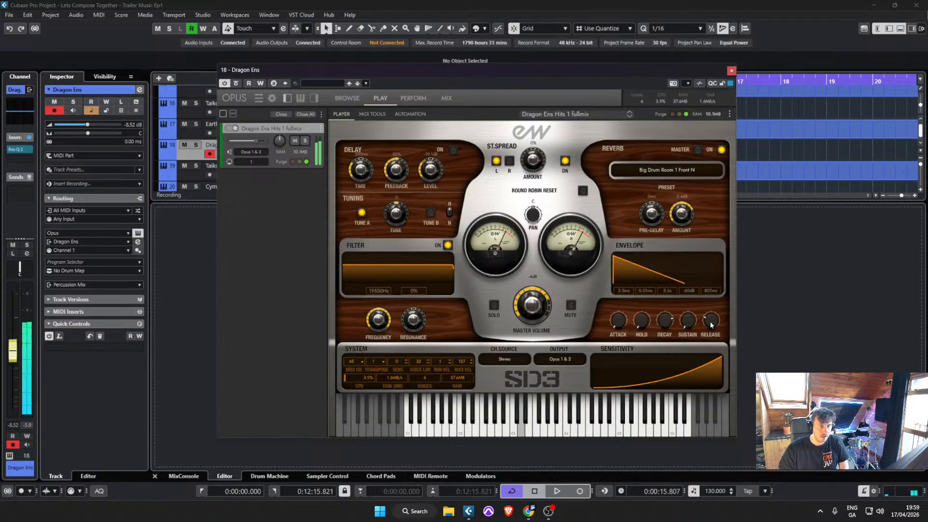
scroll(711, 323, up, 2)
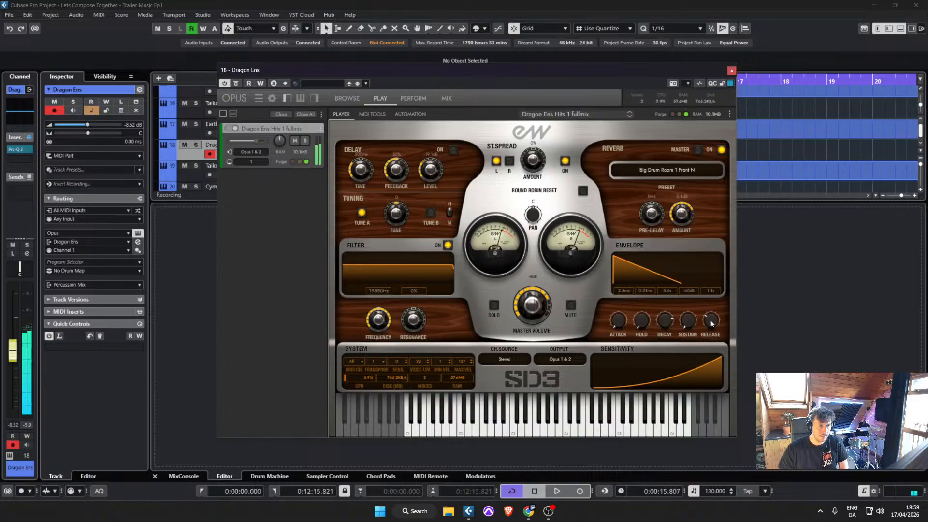
click(732, 71)
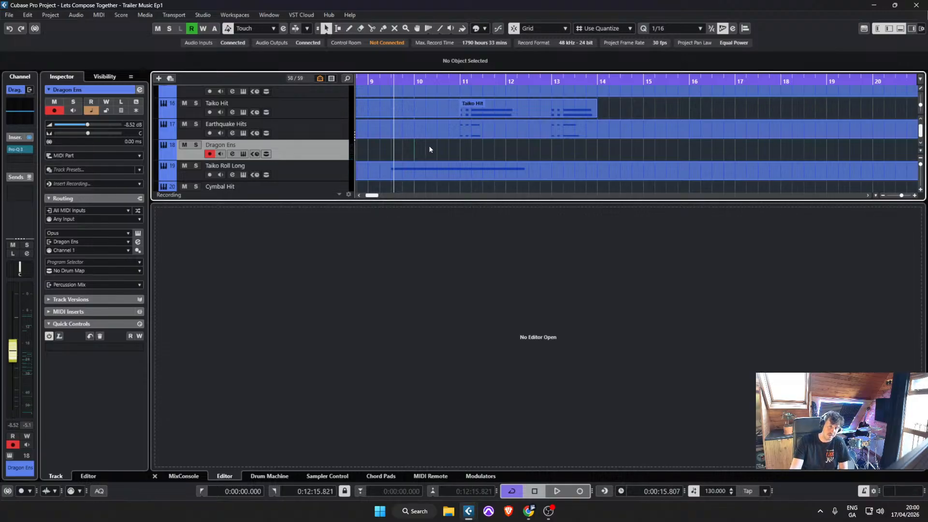
Step: Record the hit patterns at bars 11 and 13 on the Dragon Ens track and quantize the notes to 1/16
key(KP_Multiply)
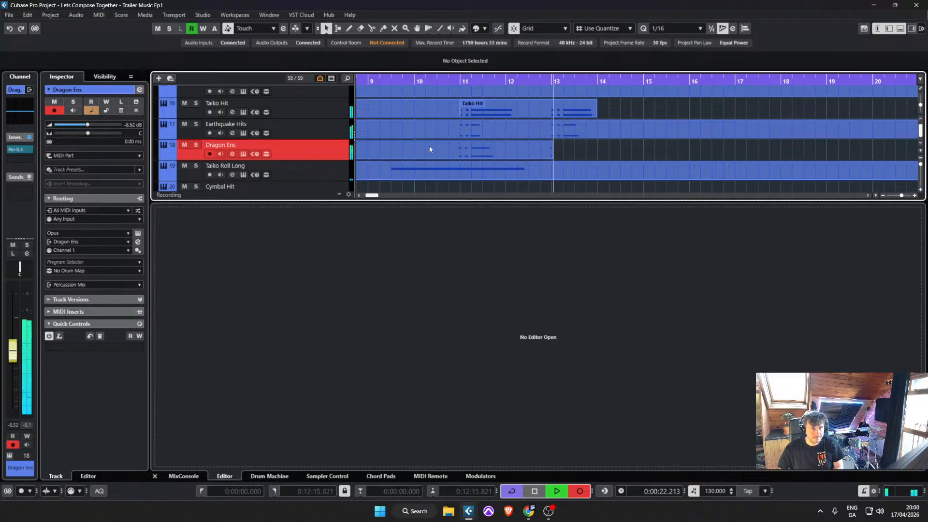
key(space)
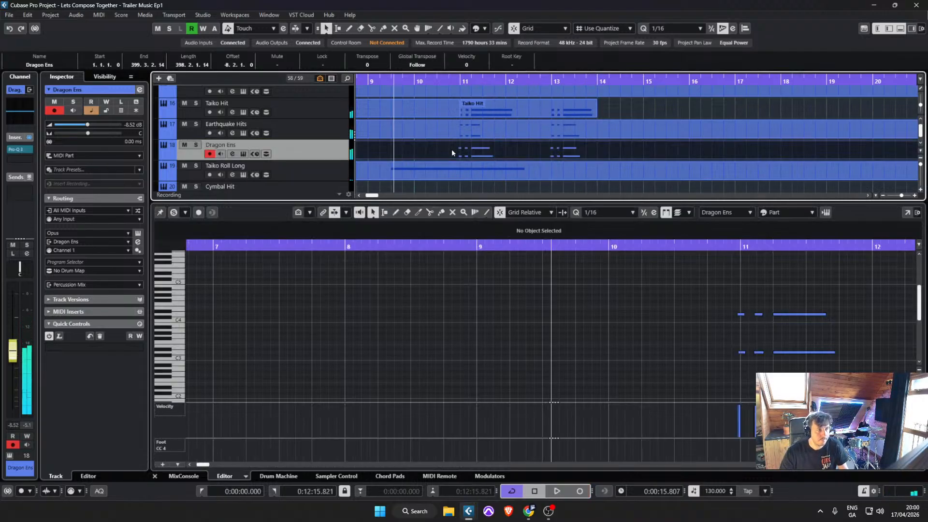
drag(766, 324, 873, 381)
key(q)
key(q)
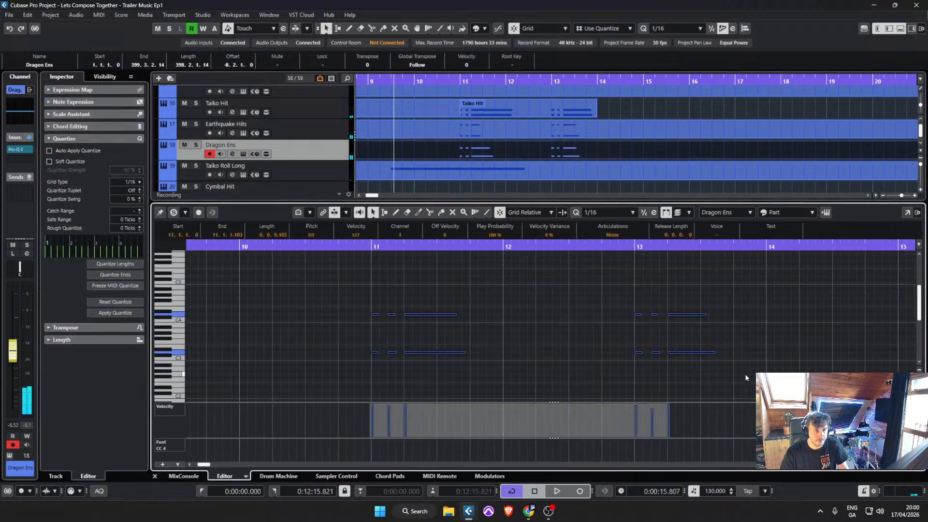
Step: Save the project and lower the Earthquake Hits track's volume to -9.79 dB while playing the hits back
click(333, 131)
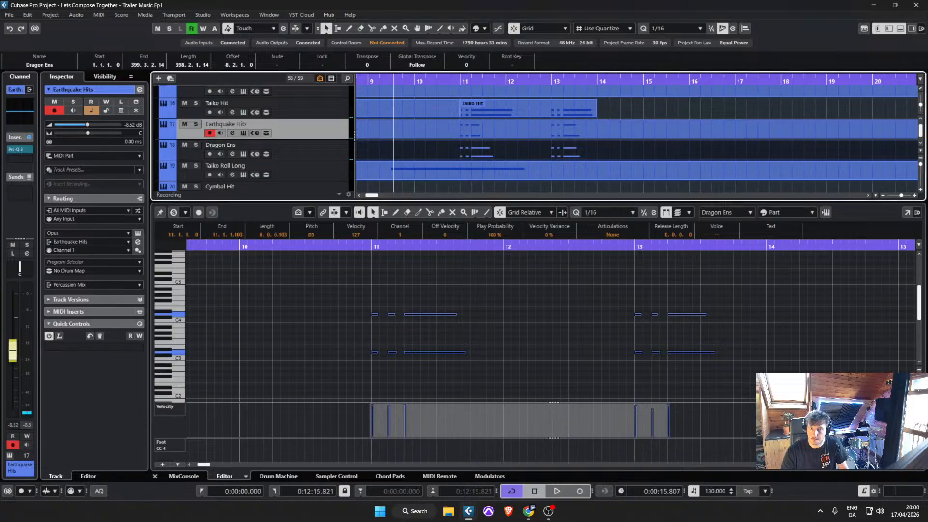
click(9, 16)
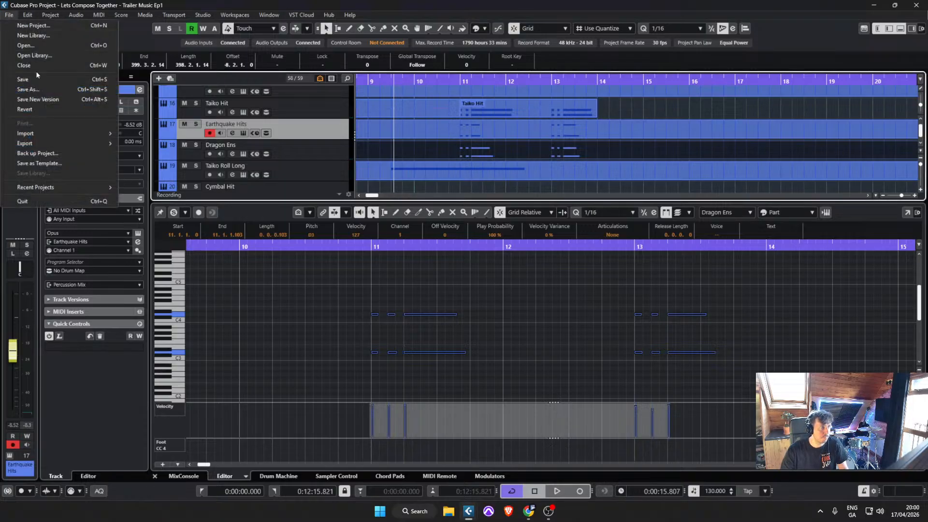
click(36, 78)
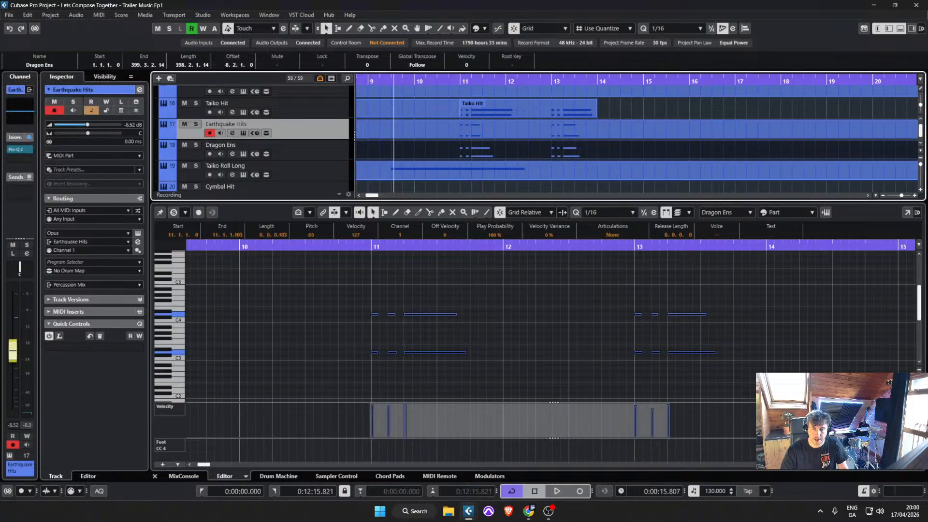
key(space)
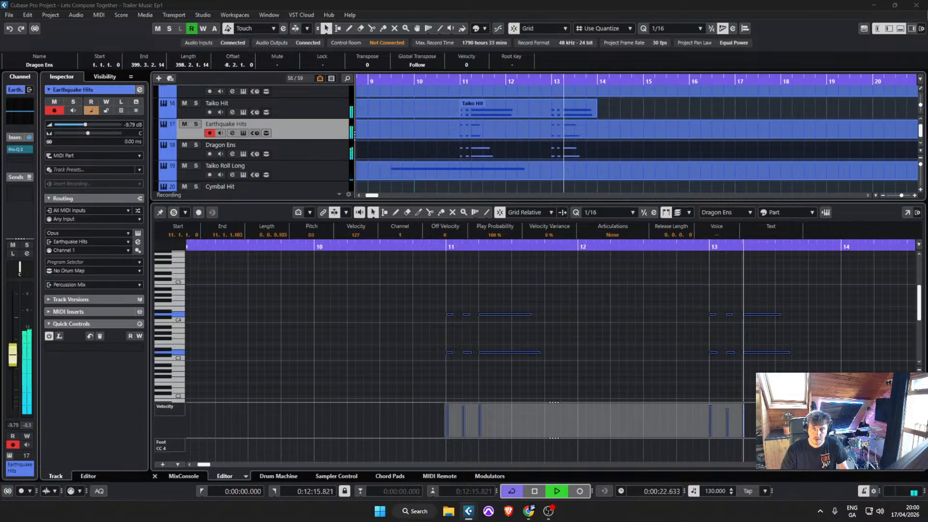
Step: Try a Long Delay send on the Earthquake Hits channel, with its level set to -8.19 dB
key(space)
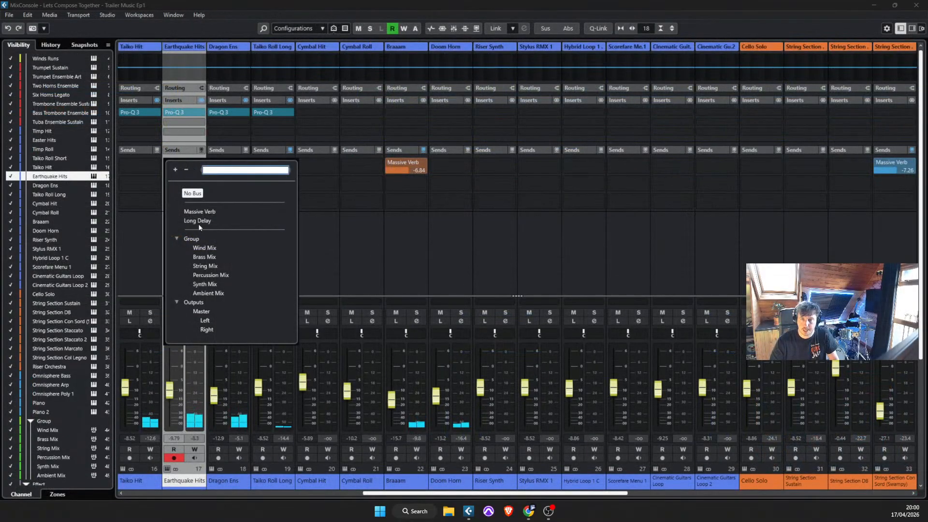
click(254, 195)
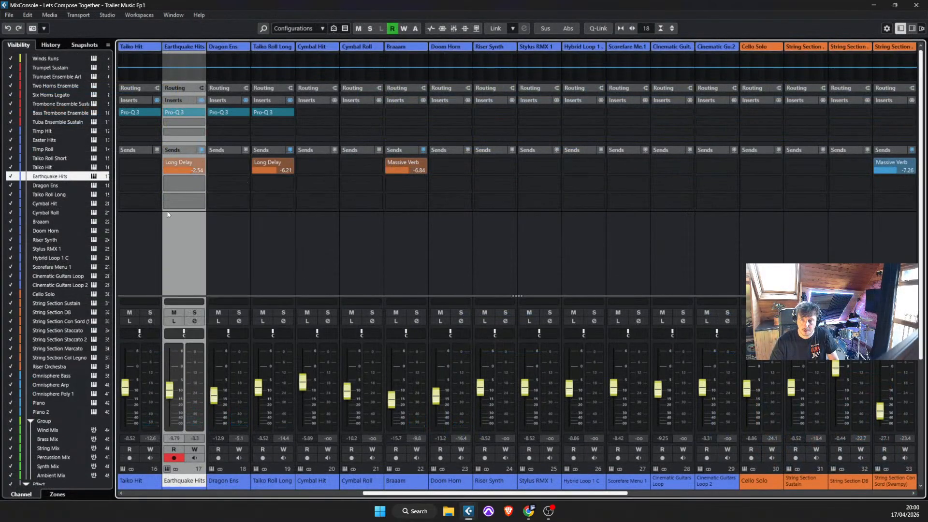
drag(186, 174, 181, 189)
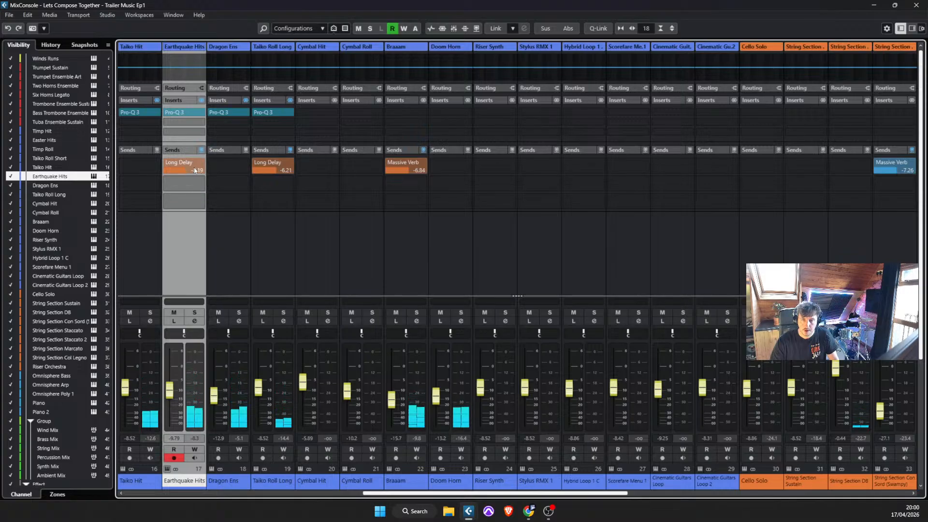
Step: Add Massive Verb sends to the Earthquake Hits channel at -3.50 dB and the Taiko Hit channel at -5.04 dB
click(175, 169)
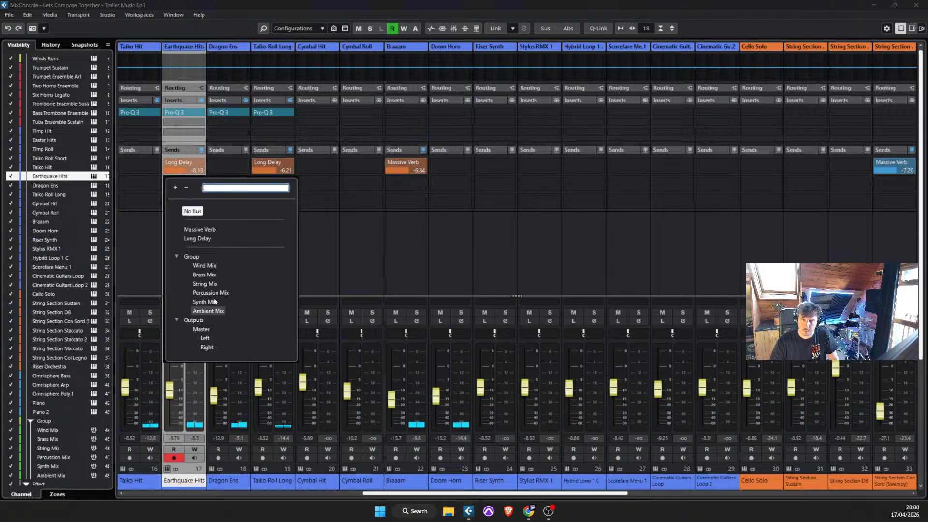
click(209, 230)
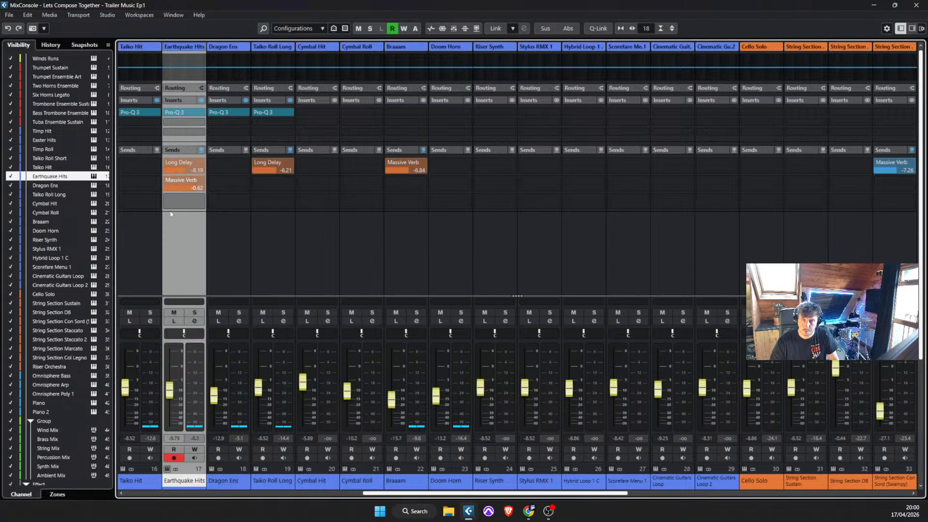
drag(162, 237, 156, 227)
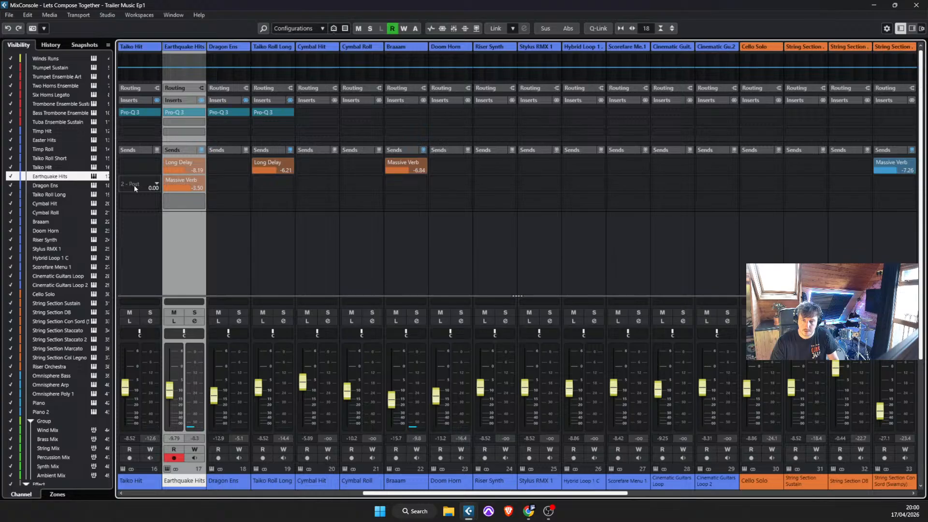
click(134, 185)
click(154, 229)
drag(149, 191, 132, 244)
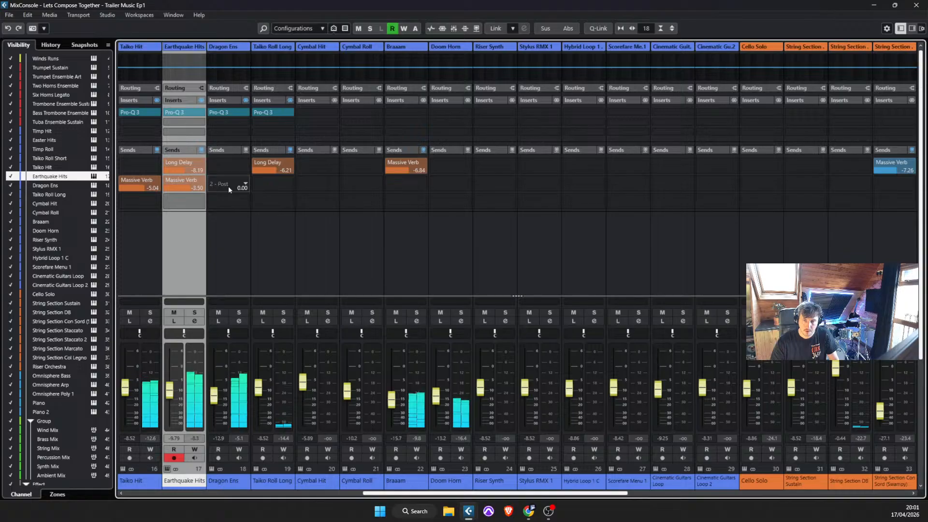
Step: Remove the Long Delay send from the Earthquake Hits channel
click(200, 163)
click(193, 193)
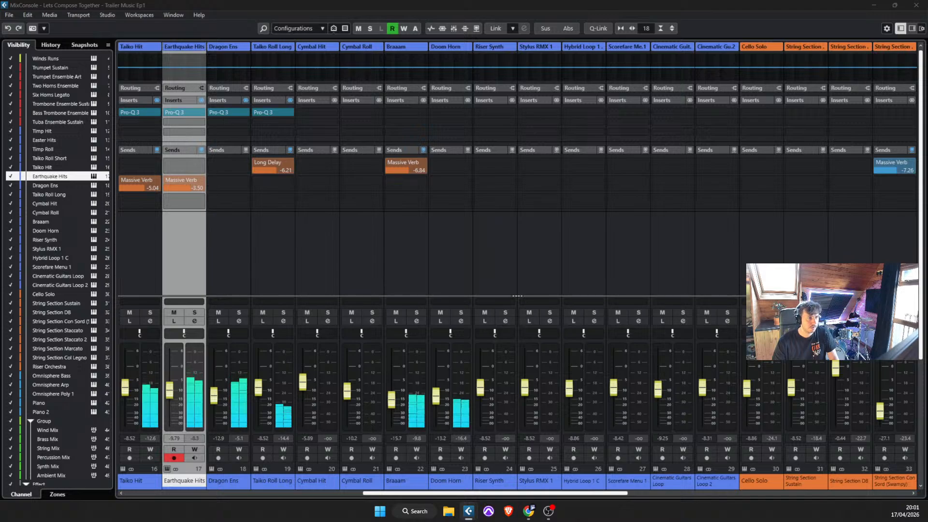
Step: Audition String Section Col Legno and raise its channel volume to -1.56 dB
click(59, 357)
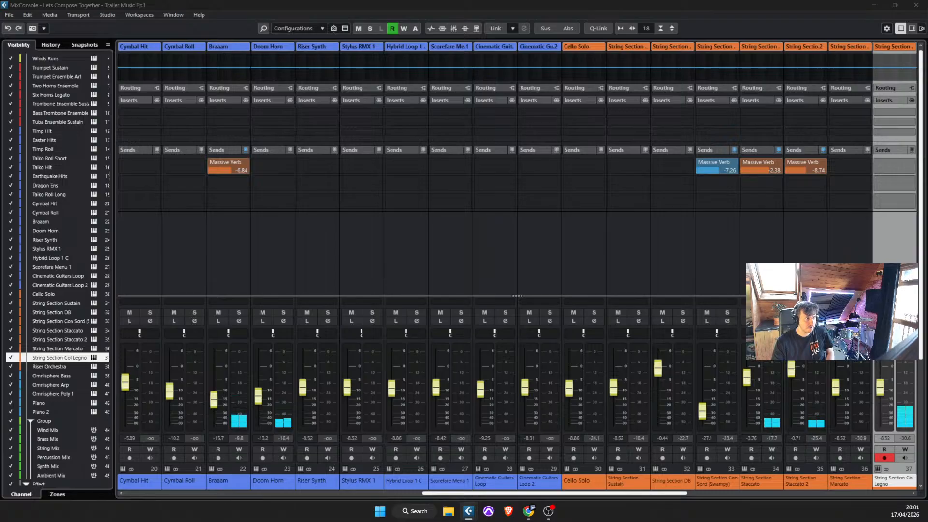
scroll(863, 400, down, 1)
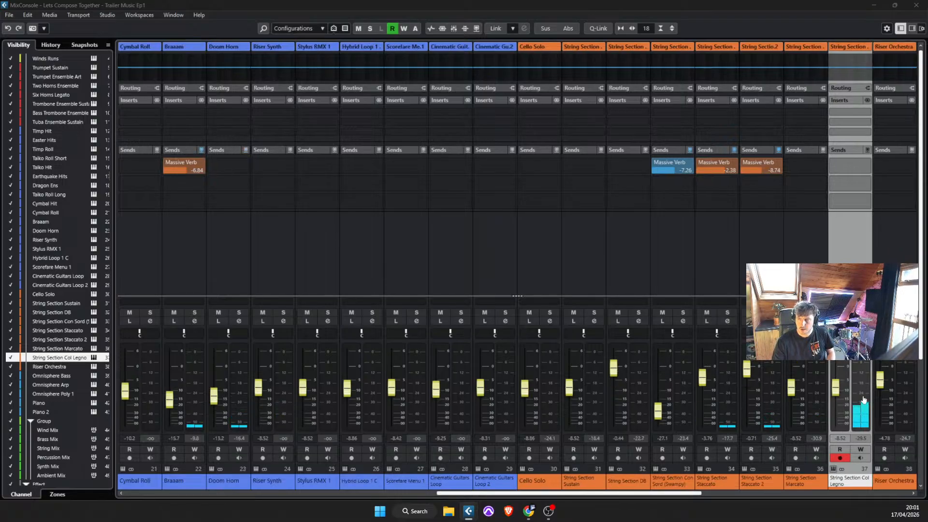
click(833, 394)
drag(834, 394, 842, 378)
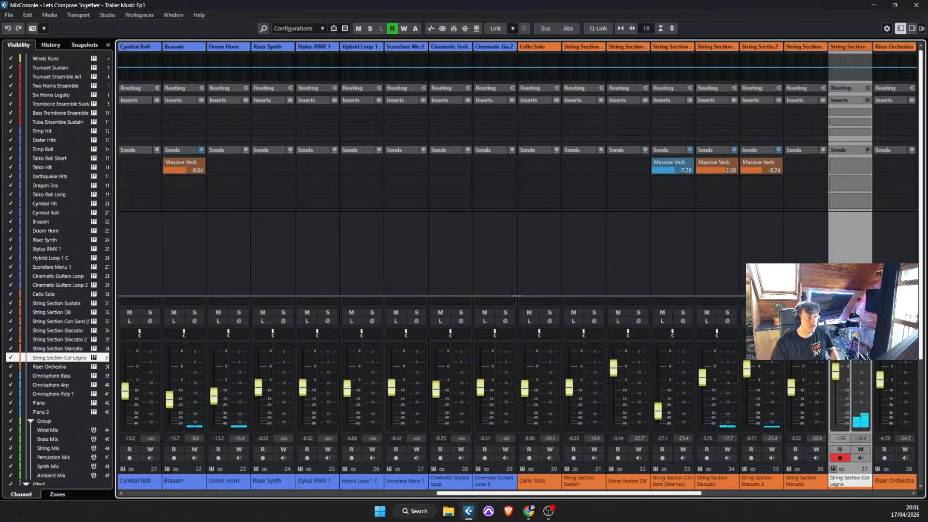
Step: Audition other instruments, including Omnisphere Arp, Omnisphere Poly 1, String Section Marcato and Cello Solo
click(51, 385)
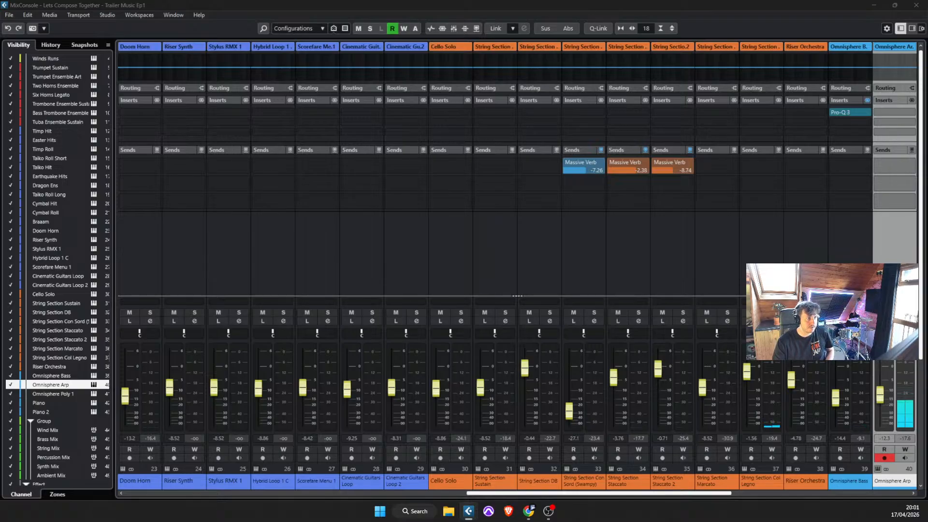
click(53, 394)
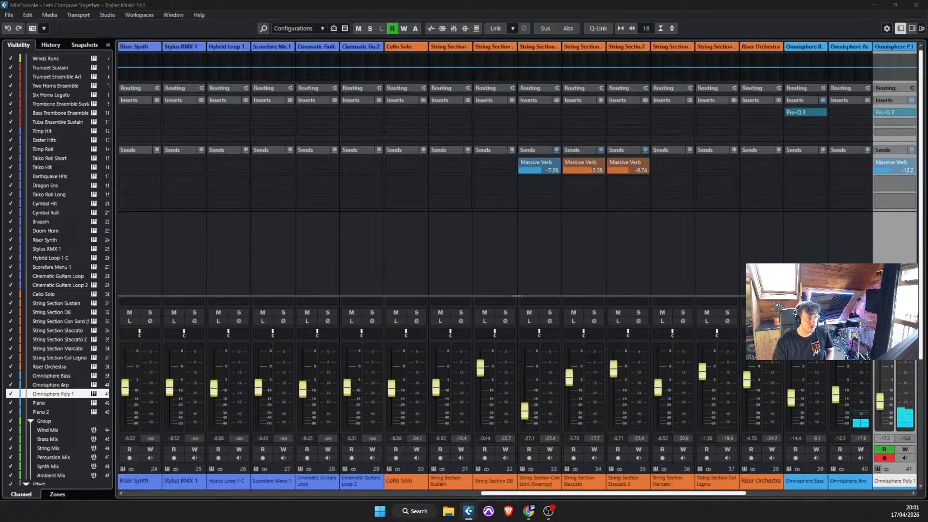
click(54, 357)
click(57, 349)
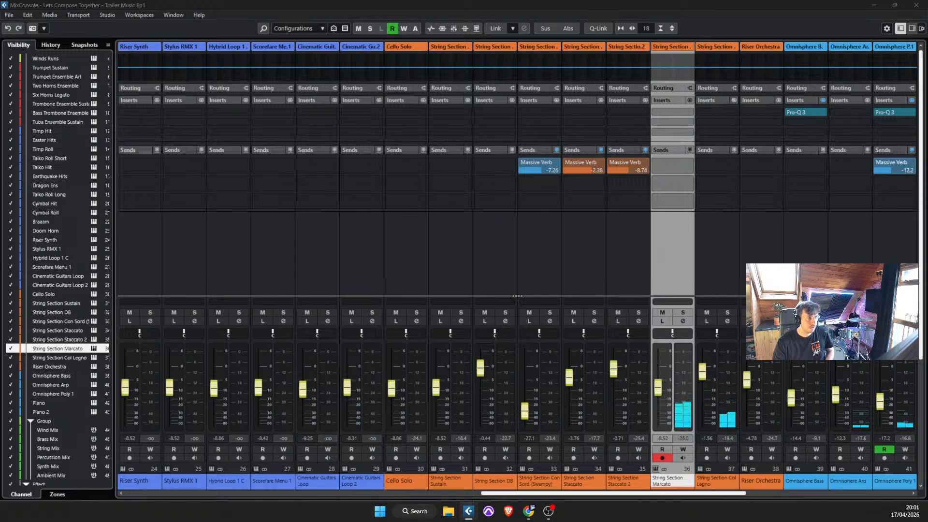
click(550, 318)
click(462, 318)
click(416, 318)
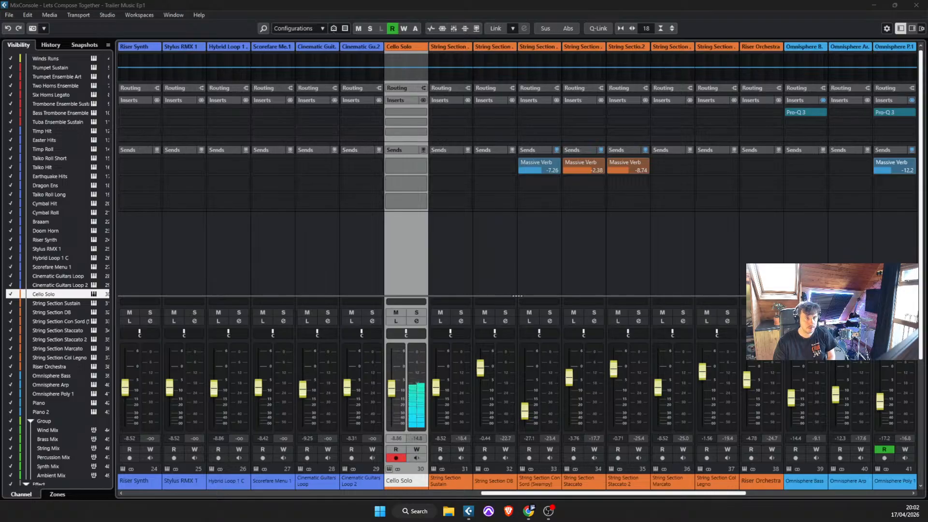
Step: Insert Pro-Q 3 on Cello Solo with a 24 dB/oct low cut at about 63 Hz and shallow dips near 200 and 400 Hz
click(406, 111)
text(q 3)
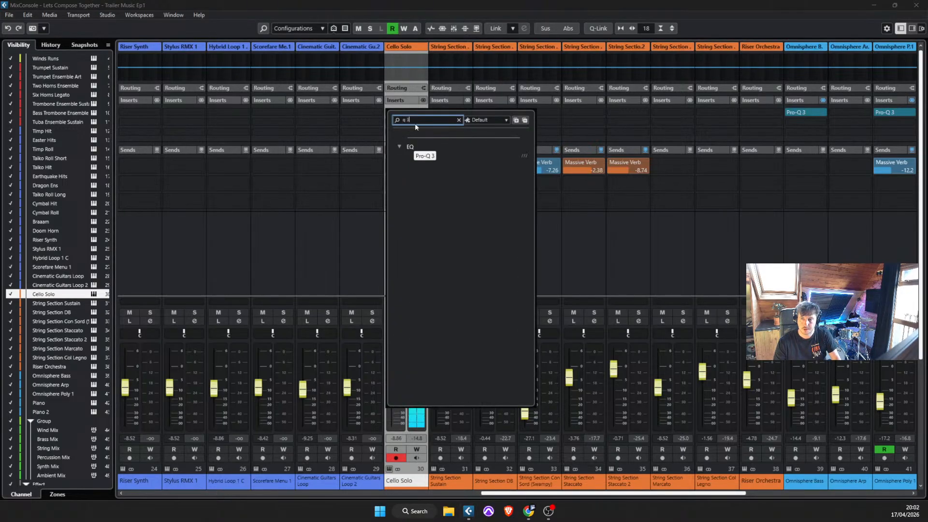
click(425, 157)
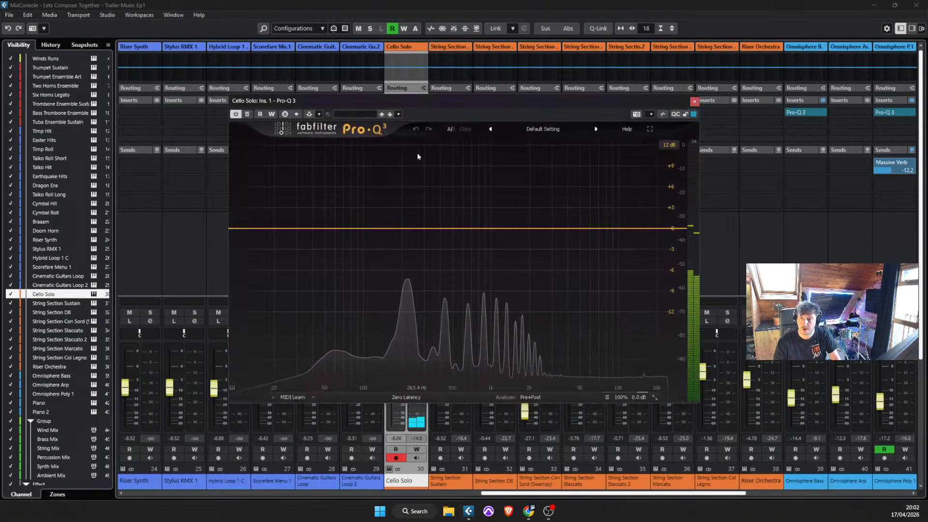
drag(436, 228, 402, 240)
drag(239, 228, 338, 237)
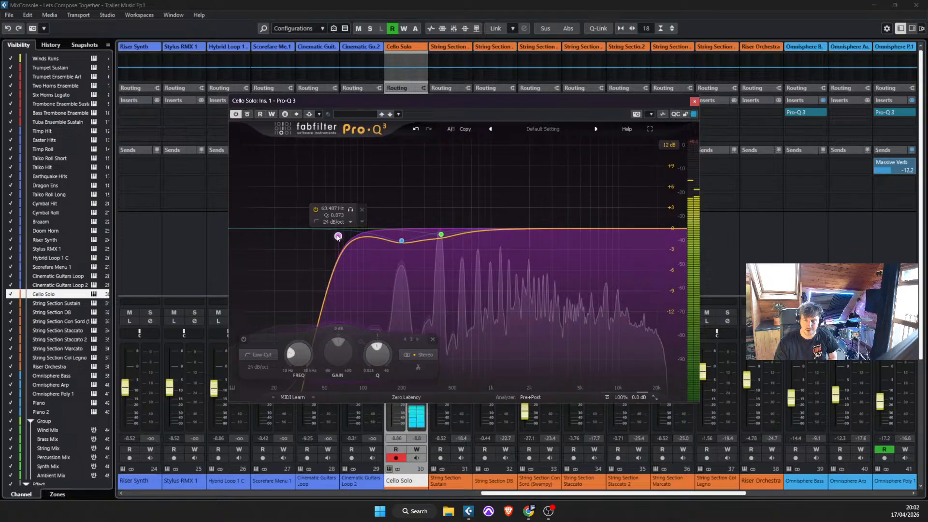
click(350, 210)
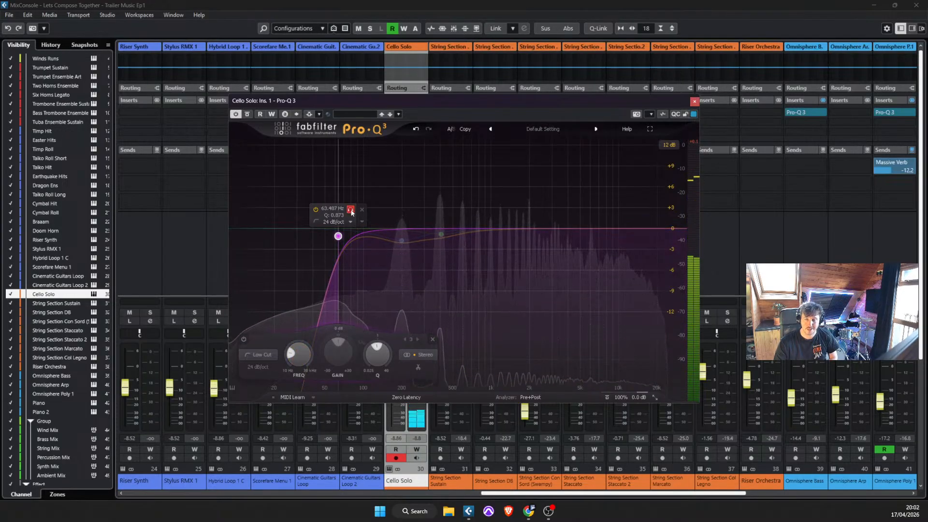
click(350, 209)
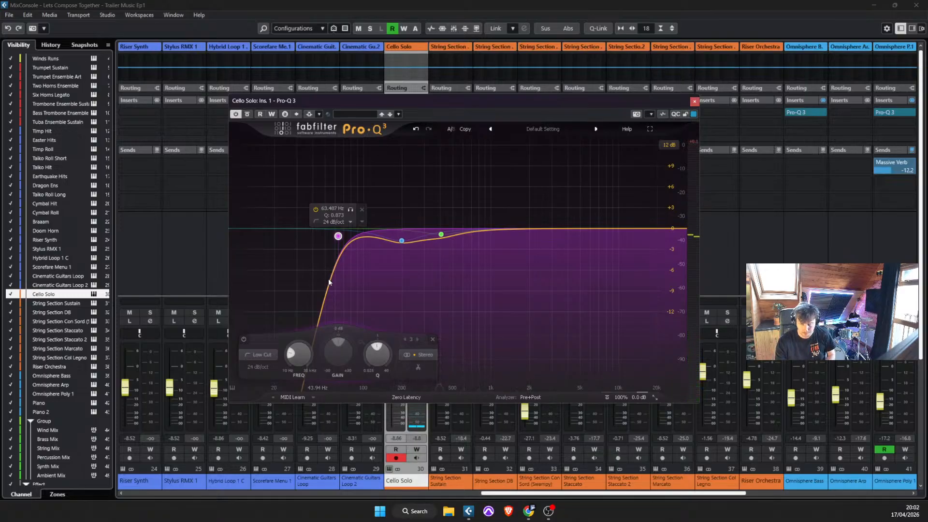
Step: Add shallow cello cuts near 2.5 kHz and 5 kHz, fine-tune the 200 Hz dip and close the equalizer
drag(584, 228, 539, 235)
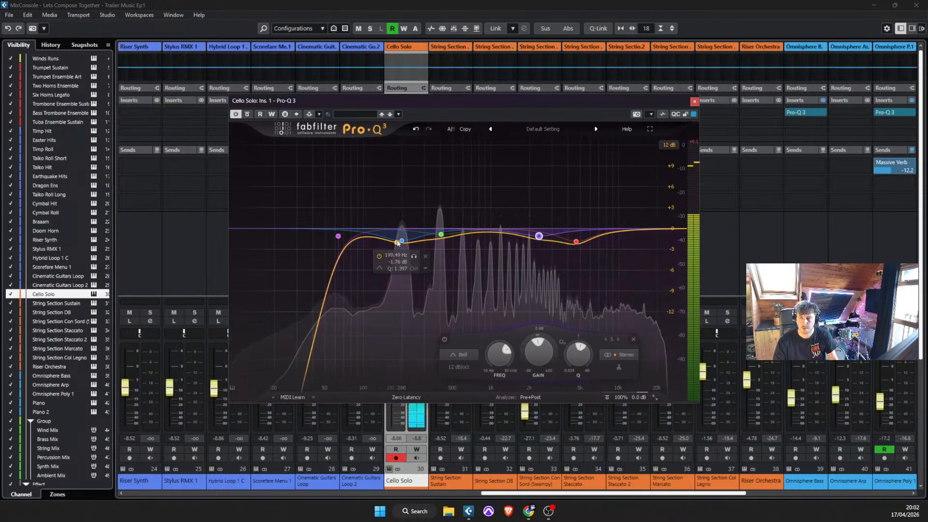
drag(401, 241, 403, 243)
click(694, 101)
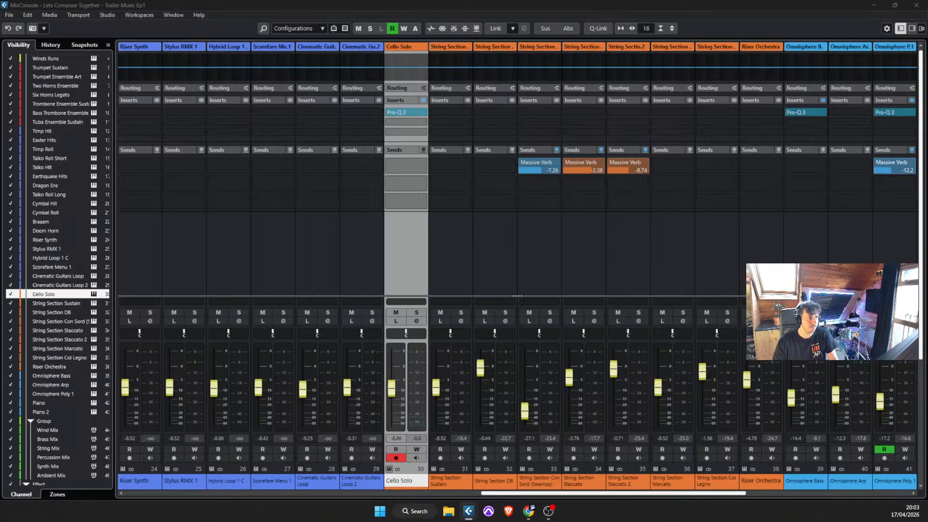
Step: Audition Bass Trombone Ensemble and Tuba Ensemble Sustain together, soloing both briefly to hear them in isolation
click(60, 113)
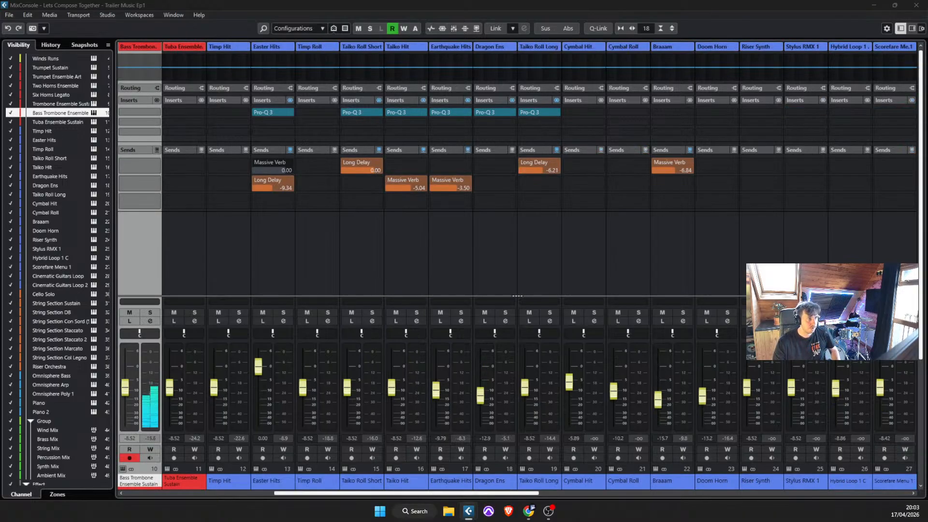
click(58, 122)
ctrl+click(60, 112)
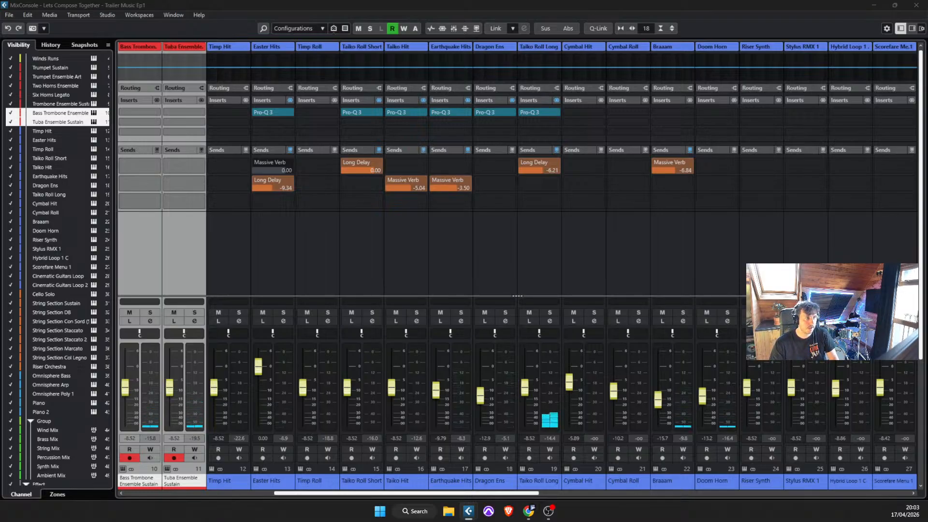
click(151, 314)
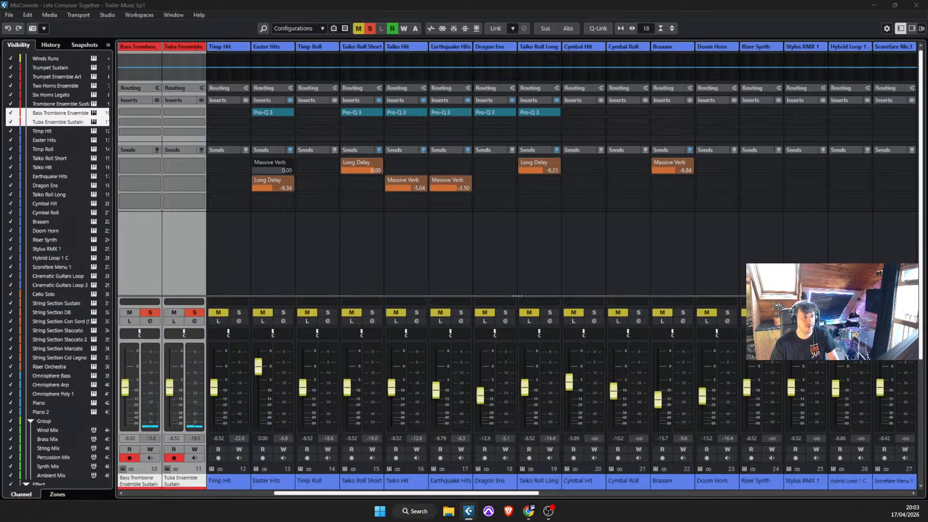
key(s)
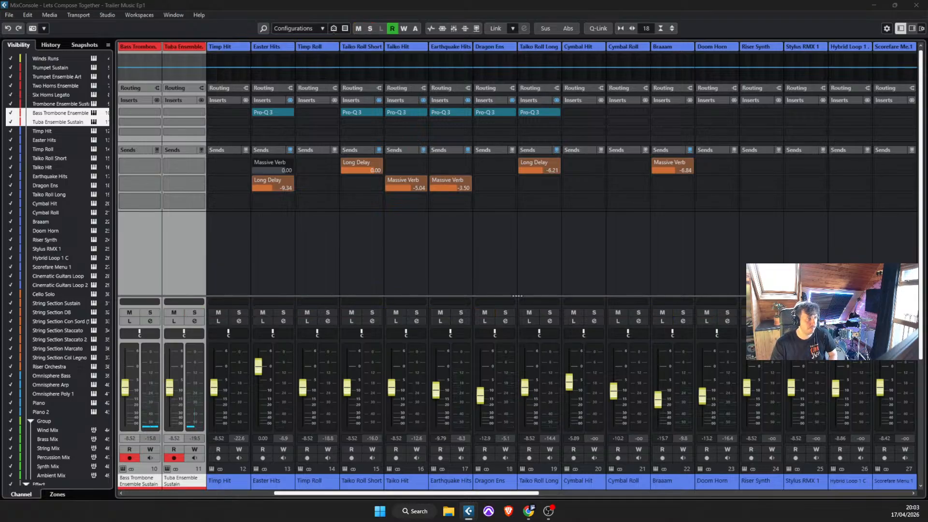
Step: Audition Six Horns Legato and select Trombone Ensemble Sustain for playing
key(Up)
key(Up)
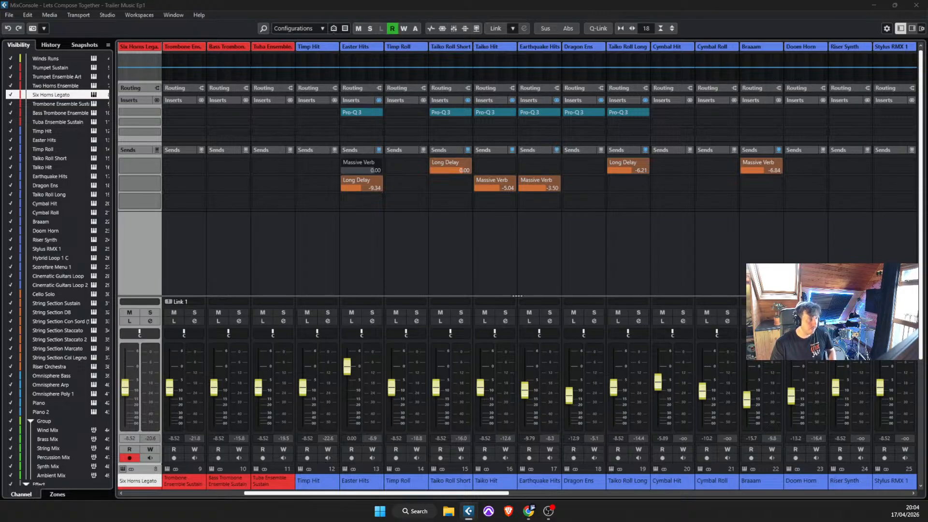
key(Down)
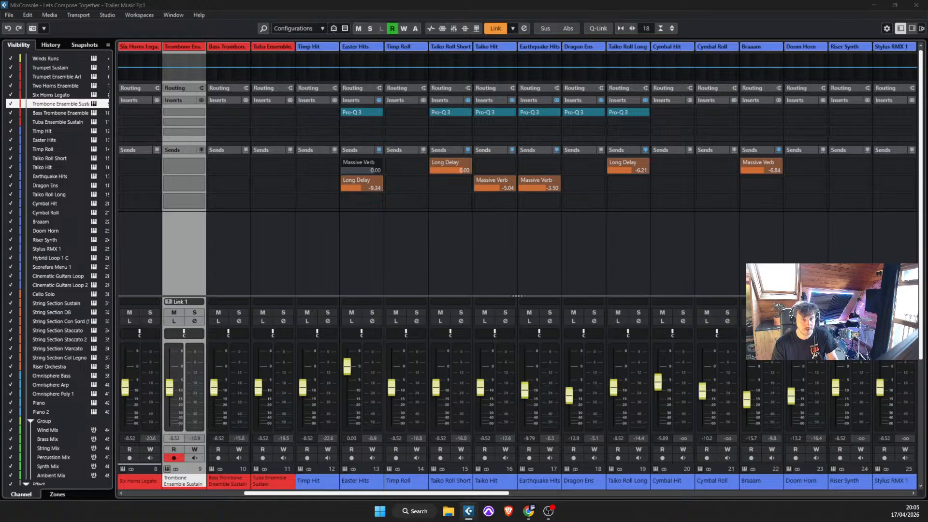
Step: Play back the low brass passage together with the rest of the arrangement from the mixer
key(space)
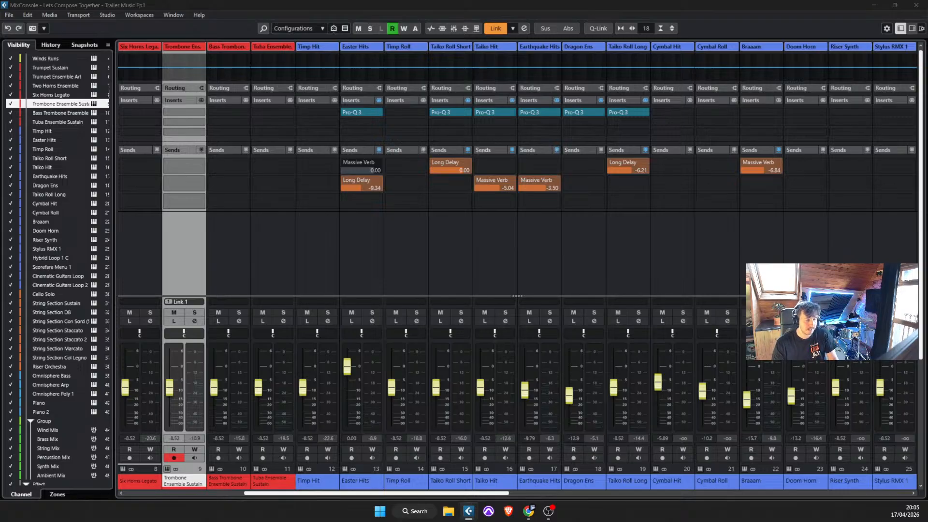
key(space)
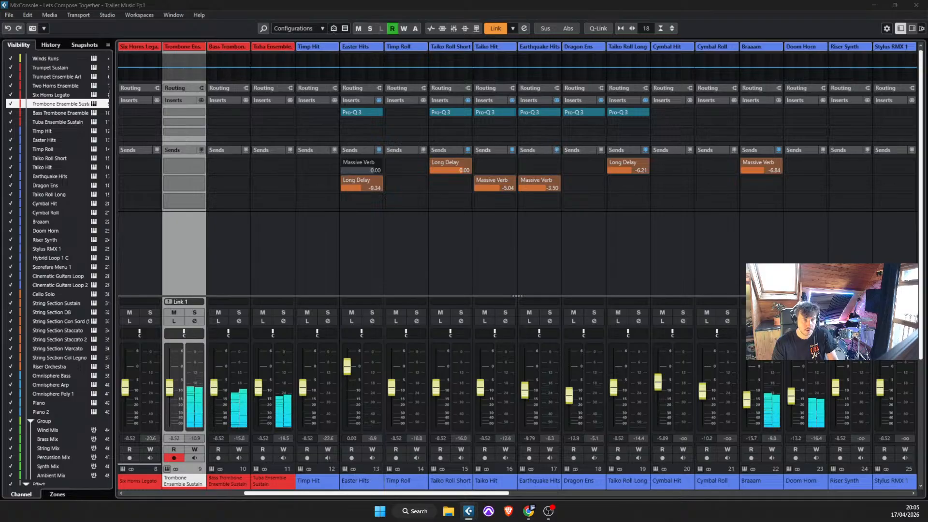
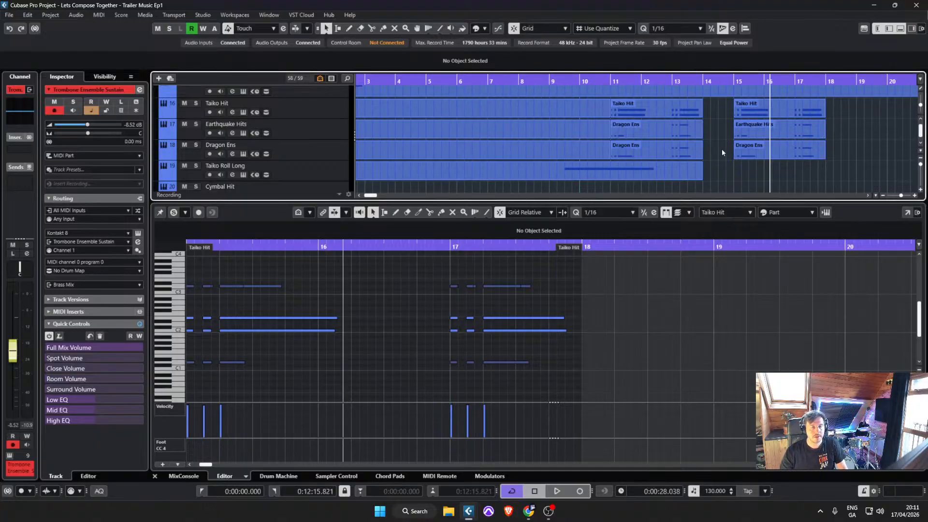
Step: Save the current project under its existing name
scroll(740, 145, down, 3)
scroll(571, 146, up, 10)
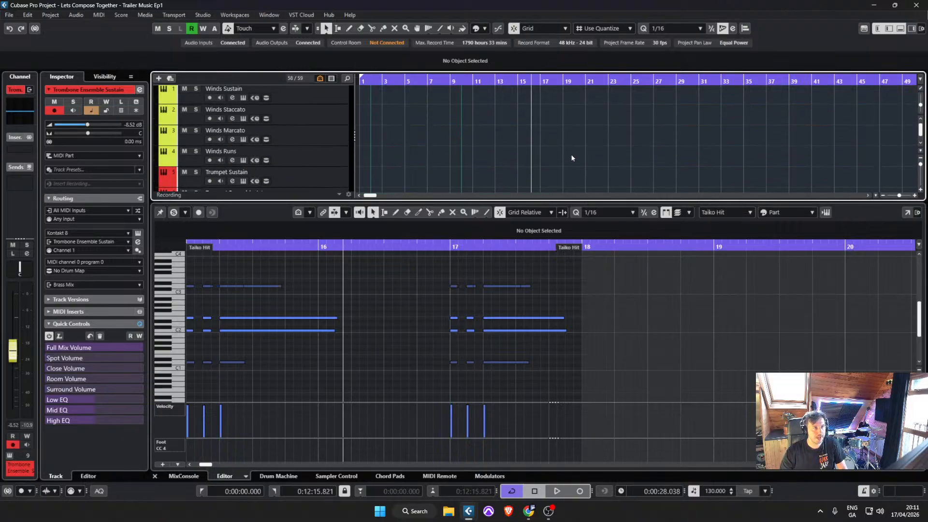
click(9, 15)
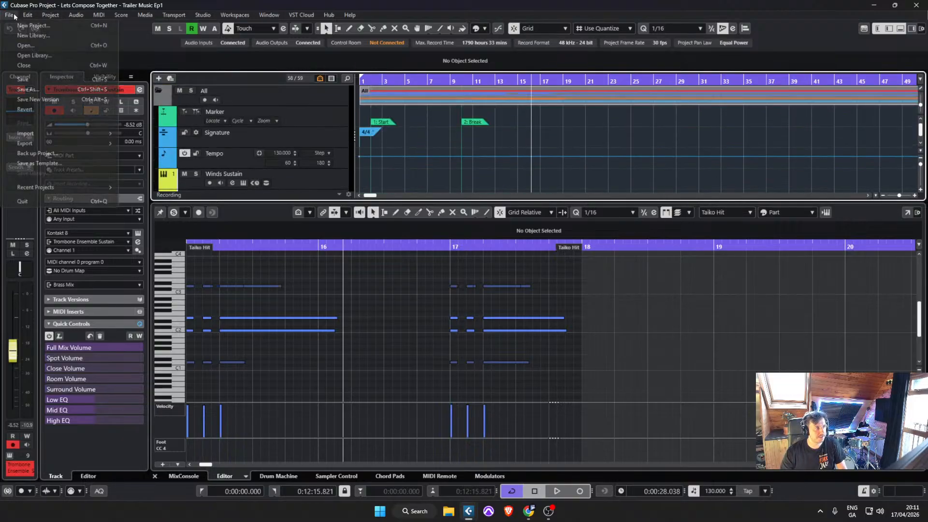
click(32, 82)
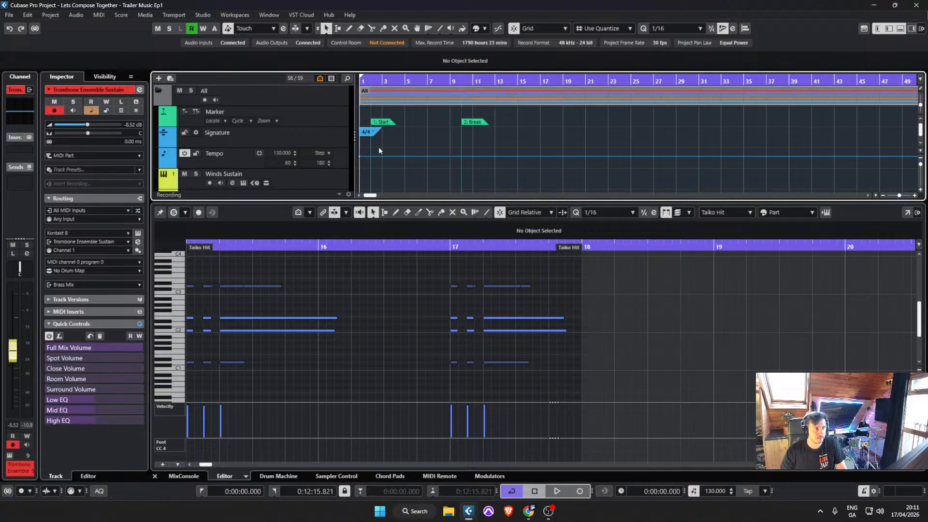
Step: Play the cue from the beginning through bar 18 and review the low brass parts across the arrangement
scroll(378, 147, down, 5)
key(space)
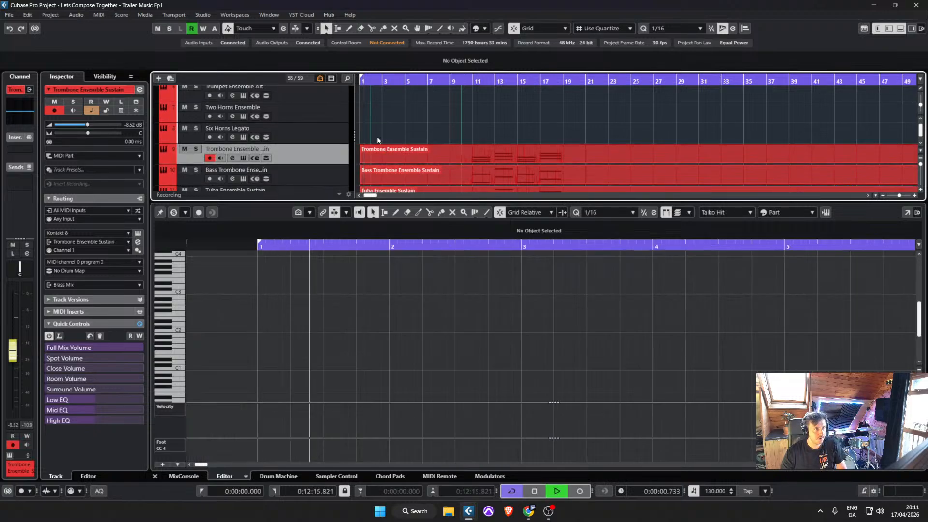
key(h)
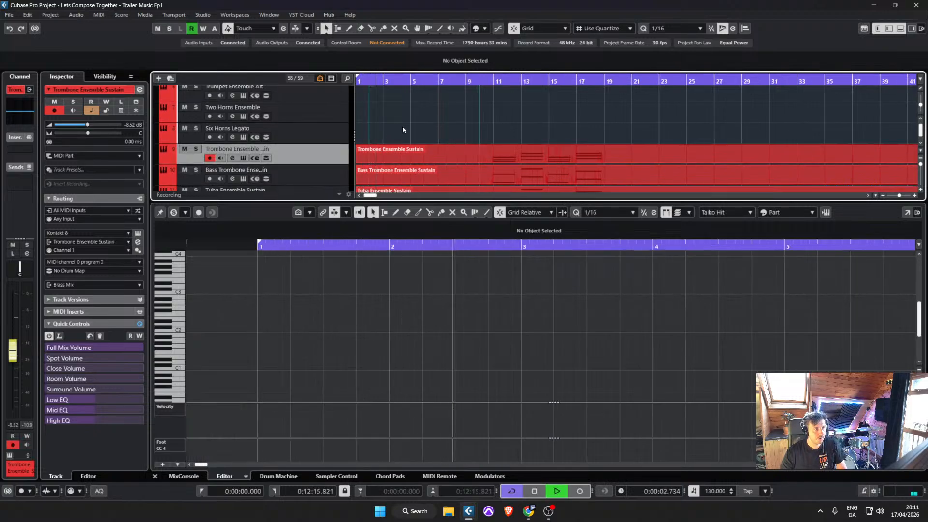
scroll(415, 125, up, 6)
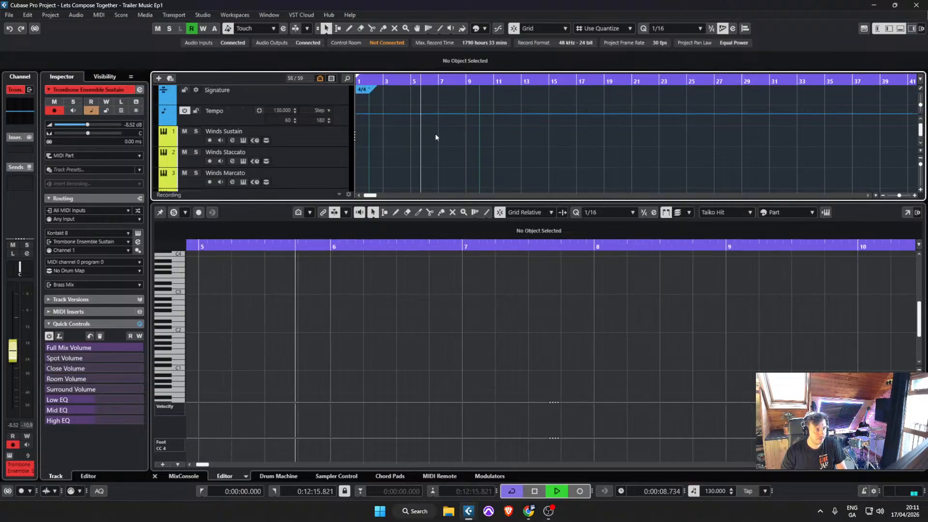
scroll(435, 133, down, 4)
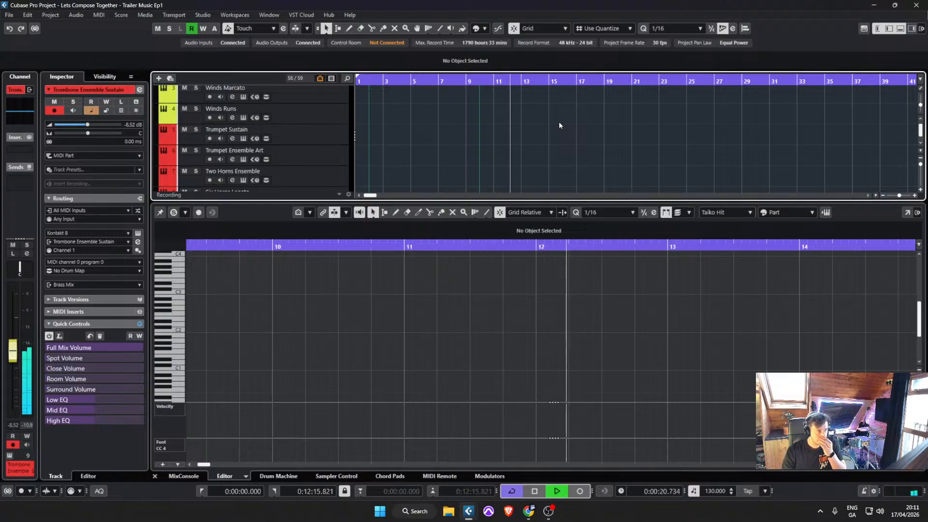
scroll(558, 120, down, 4)
scroll(583, 137, up, 2)
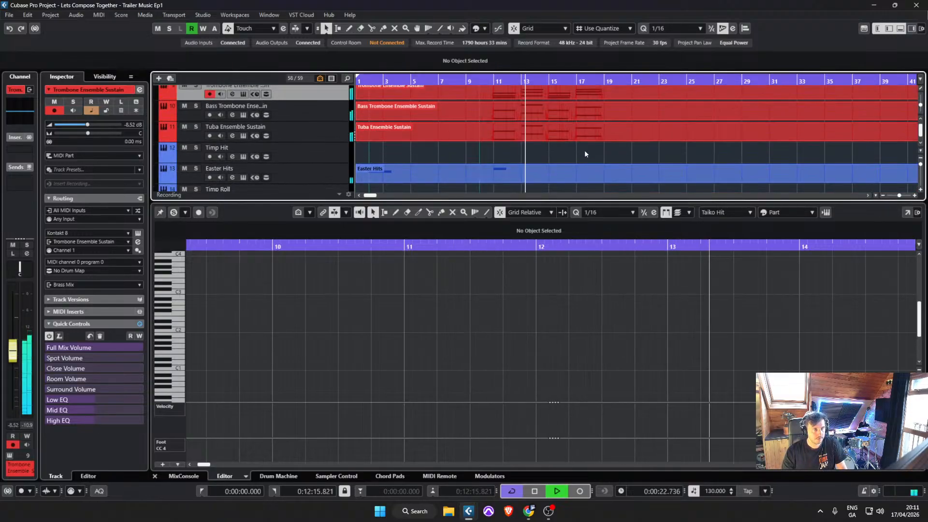
scroll(633, 141, up, 3)
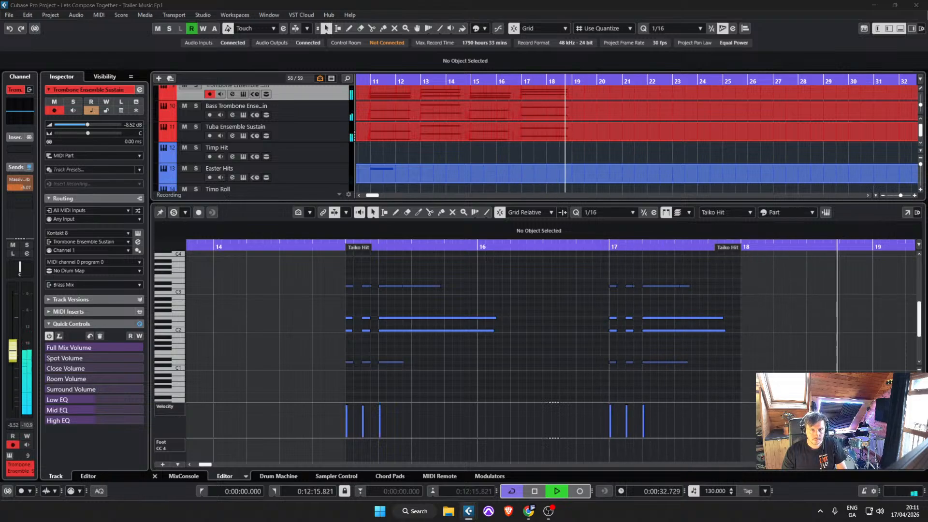
key(space)
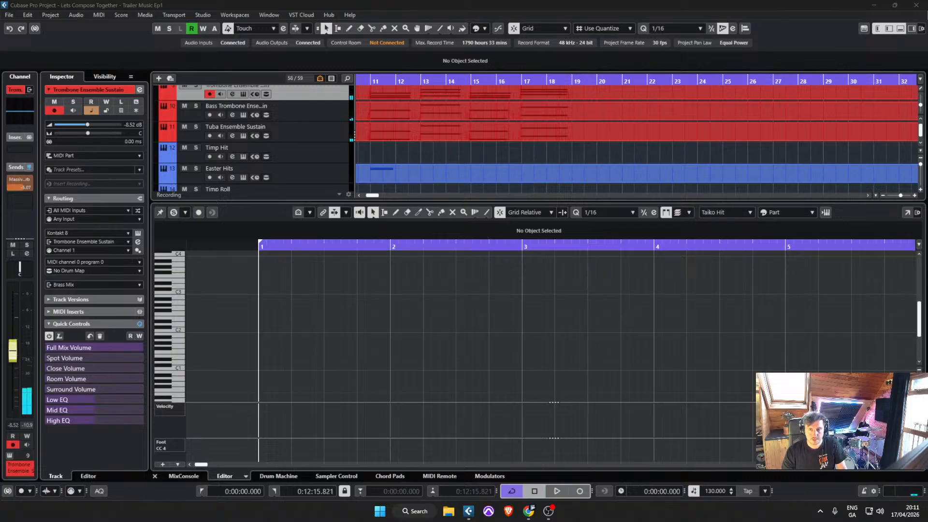
Step: Move the playback start to about bar 13 and listen to the low brass passage from there
key(space)
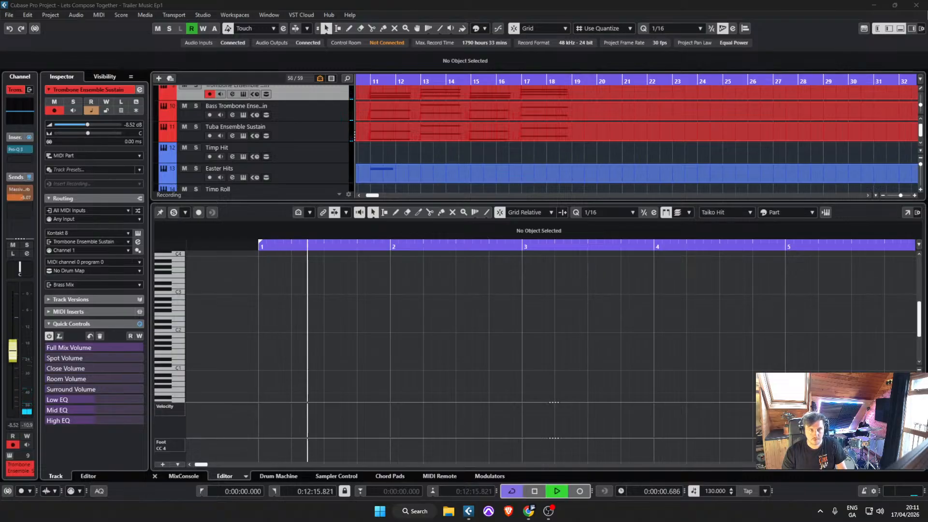
key(space)
click(419, 85)
key(space)
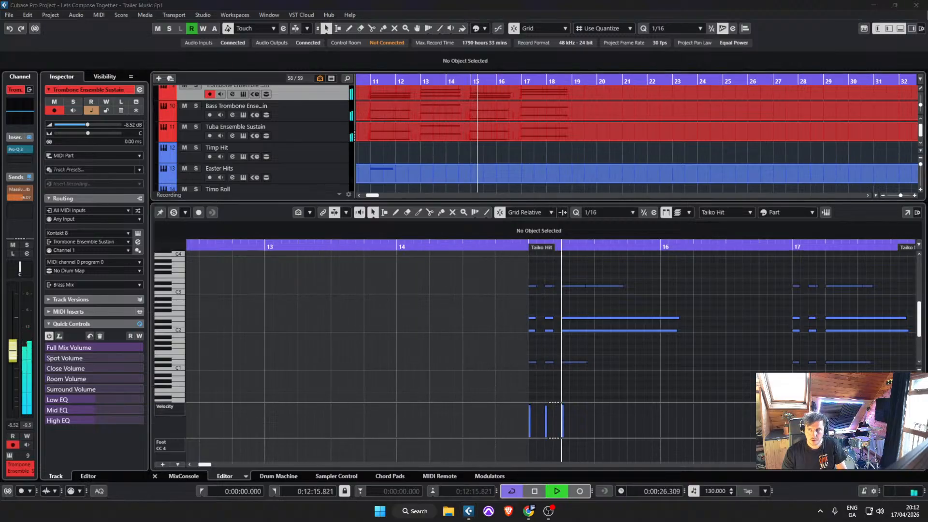
key(space)
key(space)
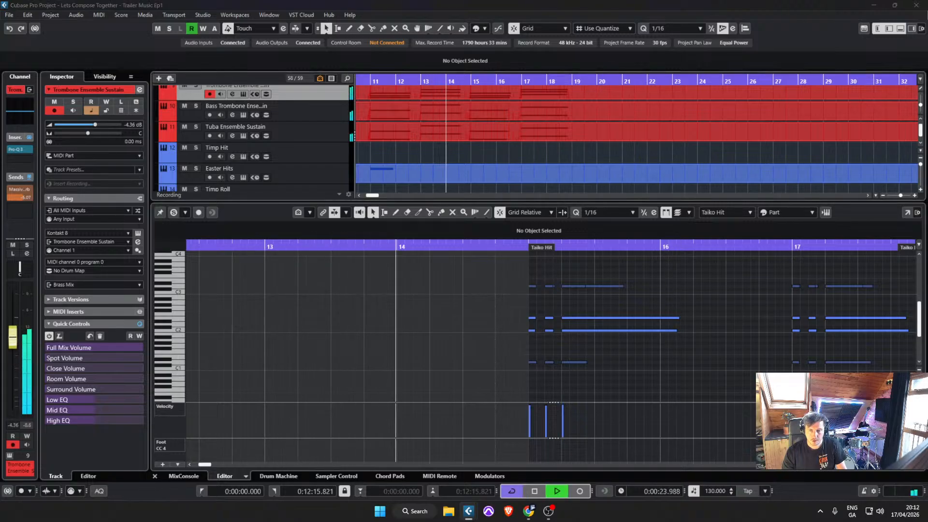
Step: Solo Trombone Ensemble Sustain and replay its passage from bar 13 several times
key(s)
key(space)
key(space)
key(space)
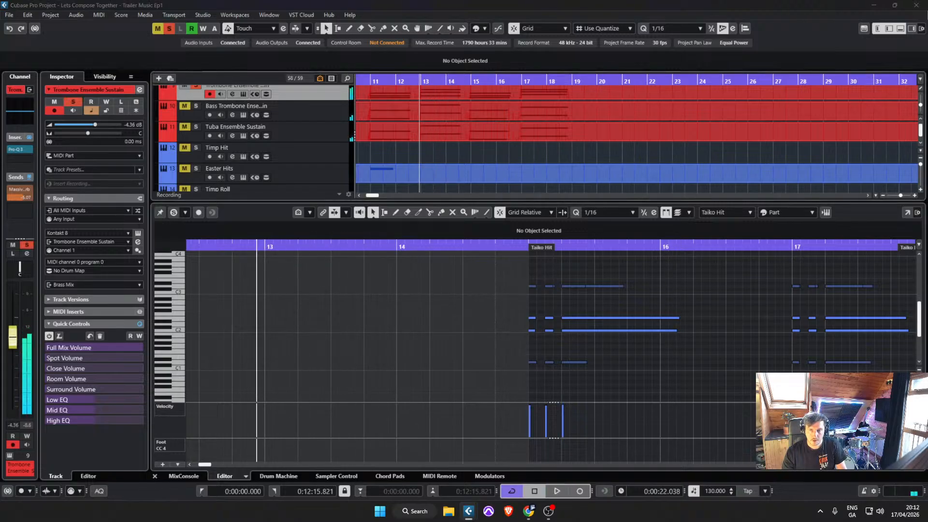
key(space)
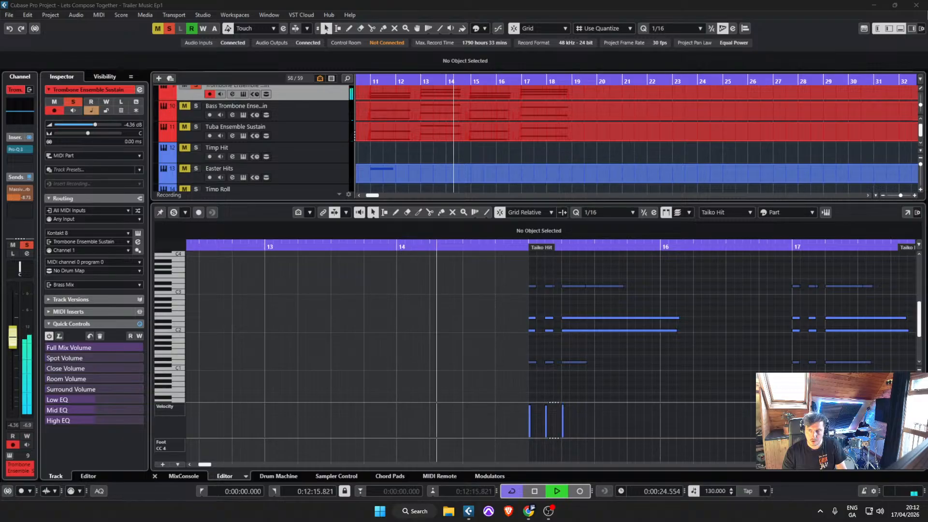
key(space)
key(space)
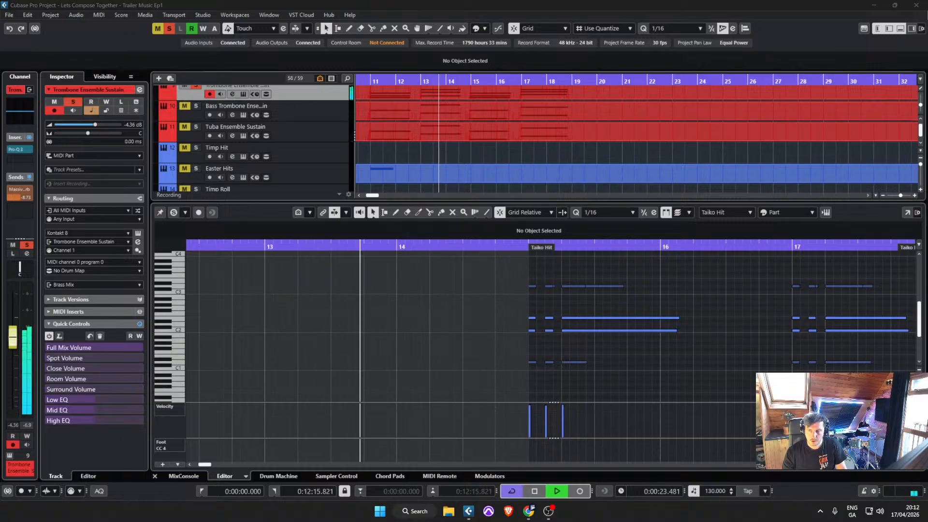
key(space)
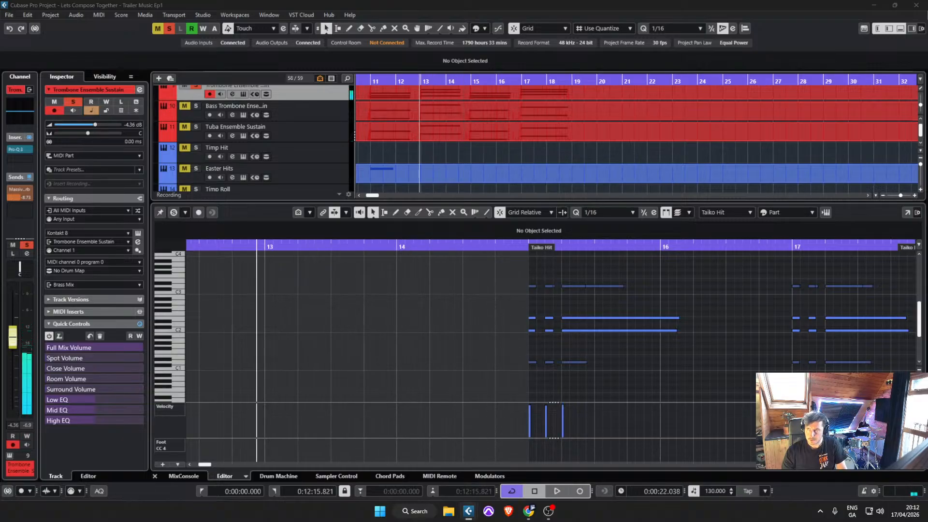
key(space)
key(space)
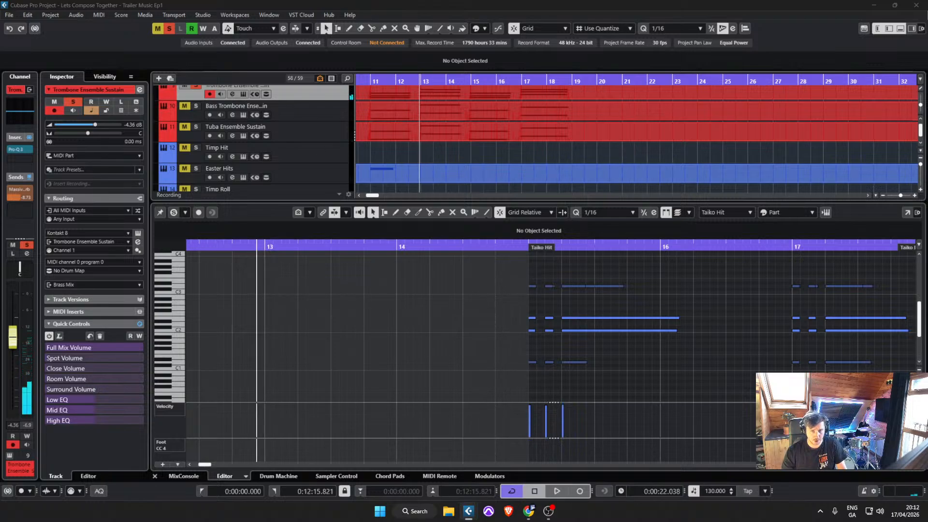
Step: Switch the solo to Bass Trombone Ensemble Sustain and play its passage from bar 13
key(s)
key(m)
key(space)
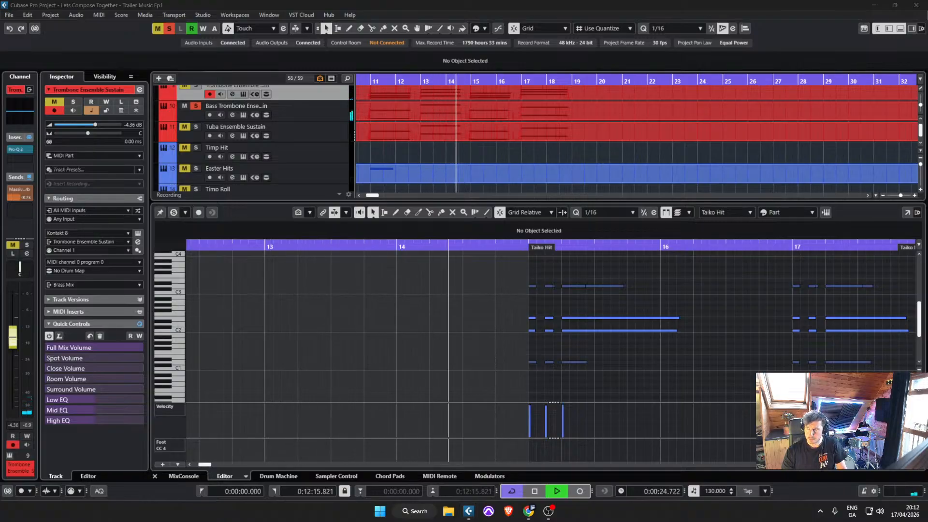
Step: Solo Tuba Ensemble Sustain in the MixConsole and raise its level to -4.78 dB
key(F3)
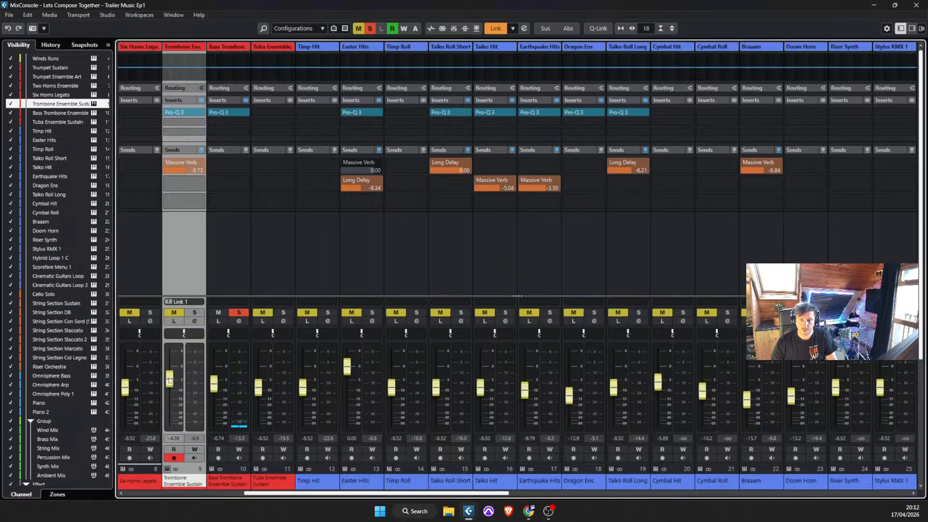
click(282, 313)
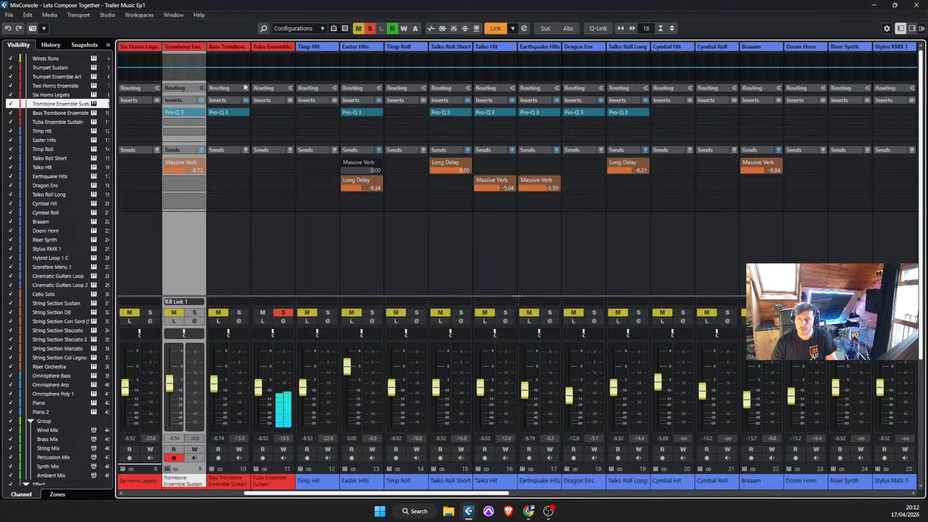
drag(259, 390, 259, 379)
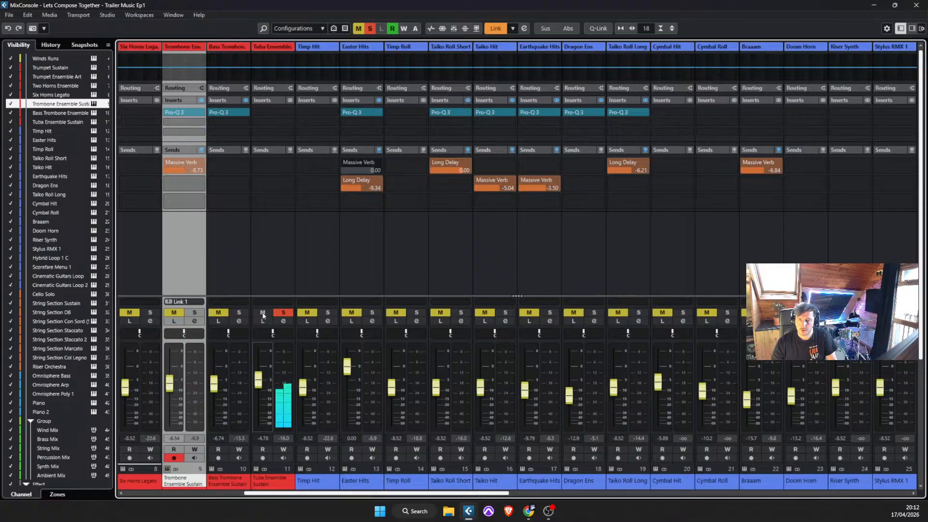
Step: Insert Pro-Q 3 on Tuba Ensemble Sustain with a 24 dB/oct low cut near 30 Hz and shallow dips near 1.3 kHz and just above 2 kHz
click(271, 110)
text(pro q)
key(Return)
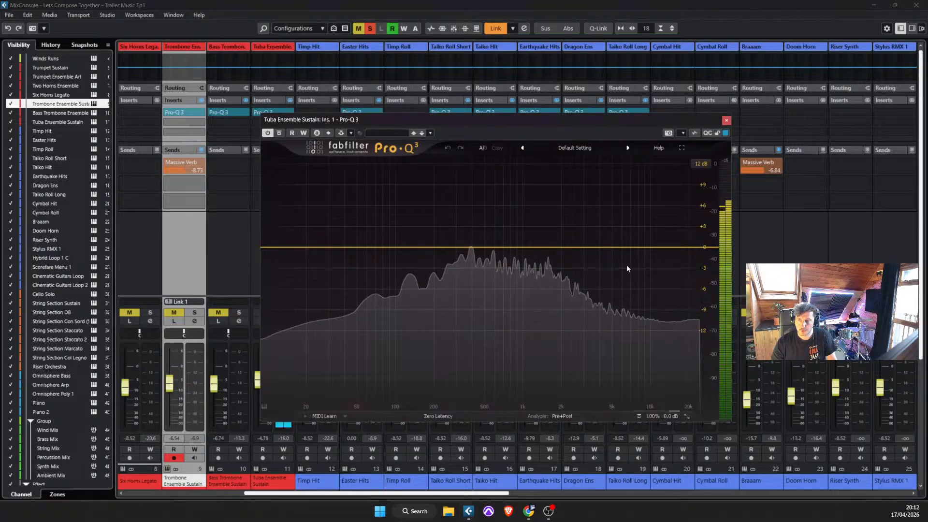
drag(590, 247, 538, 264)
drag(282, 247, 328, 250)
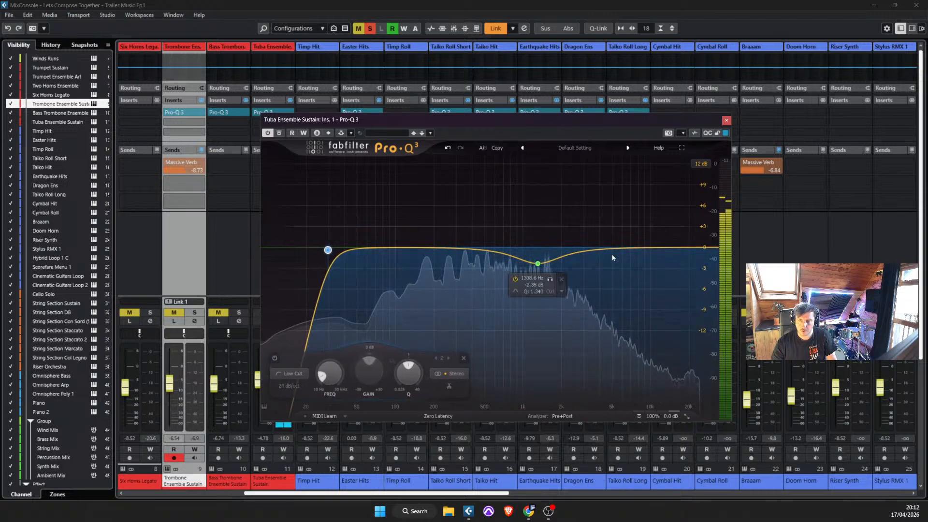
drag(617, 248, 570, 260)
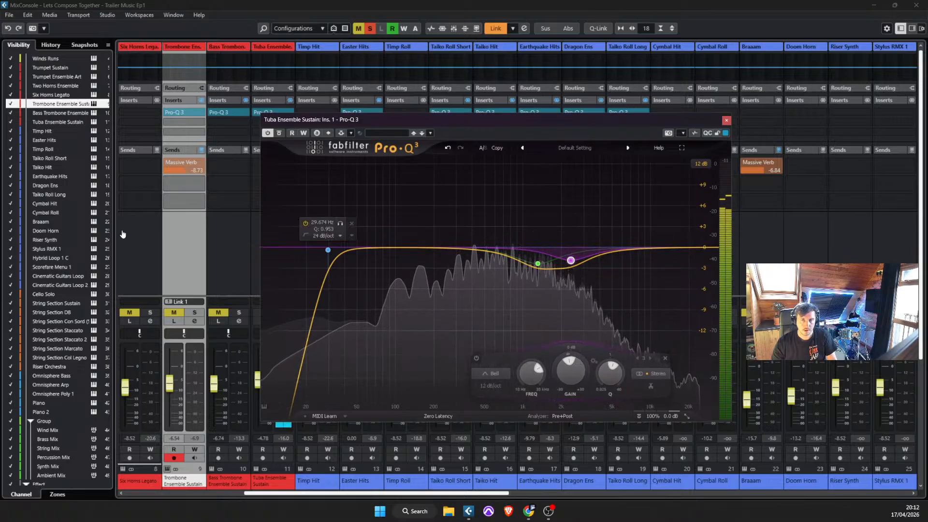
Step: Clear all active solos and close the tuba equalizer
click(370, 29)
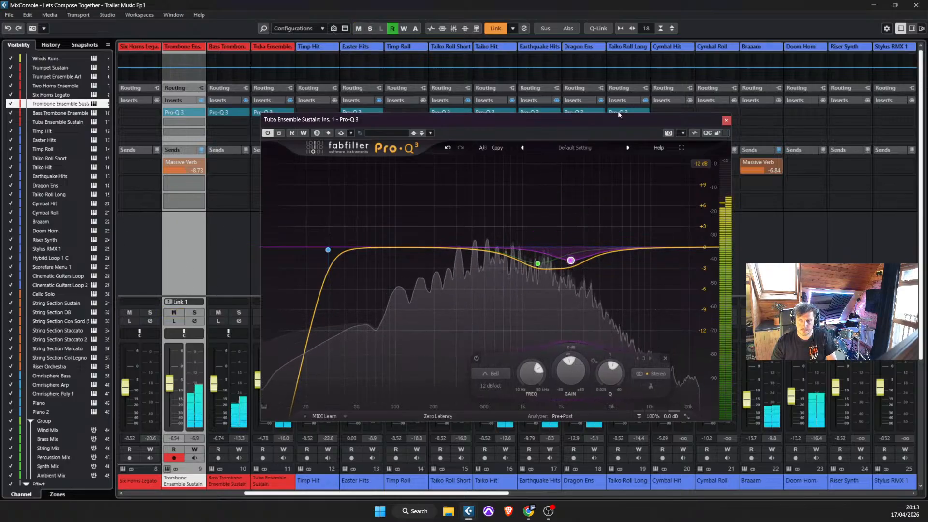
click(726, 121)
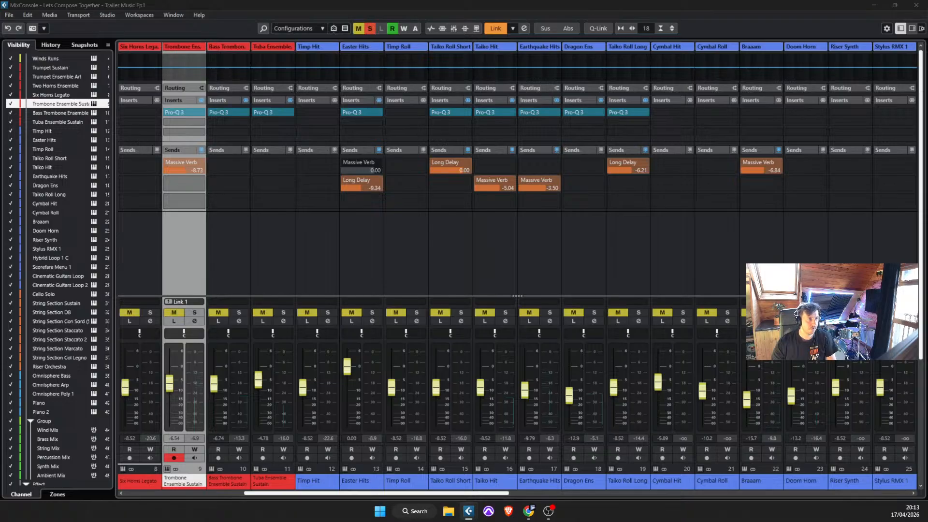
Step: Remove the Massive Verb send from the duplicated Omnisphere Poly (Swampy) (D) channel by assigning No Bus
click(54, 394)
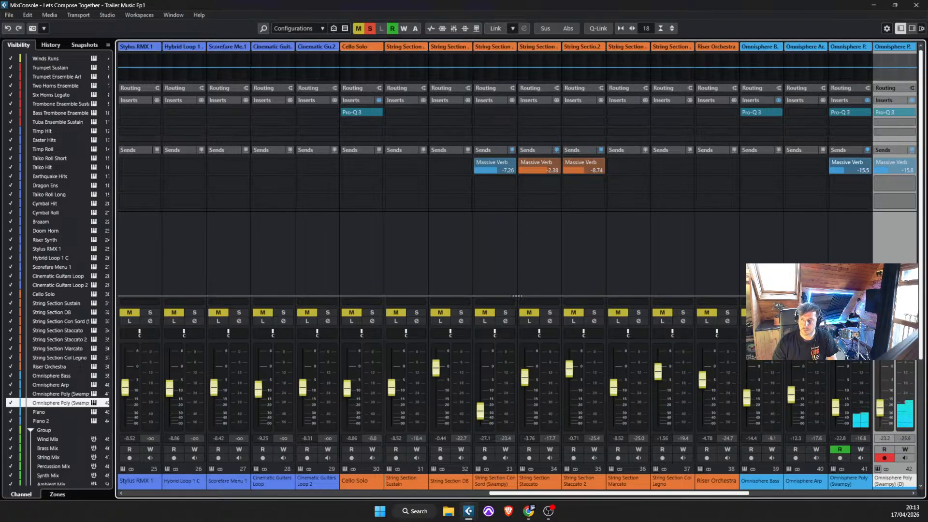
click(881, 167)
click(910, 166)
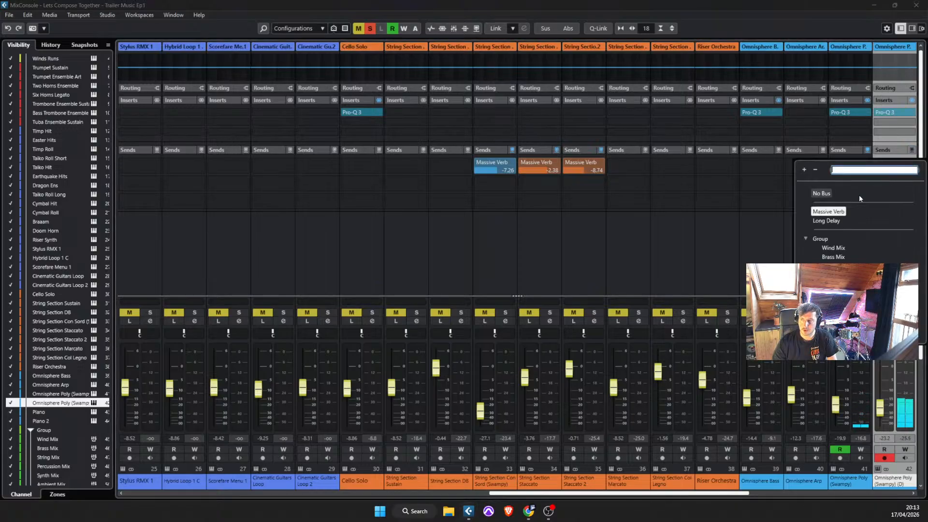
click(820, 193)
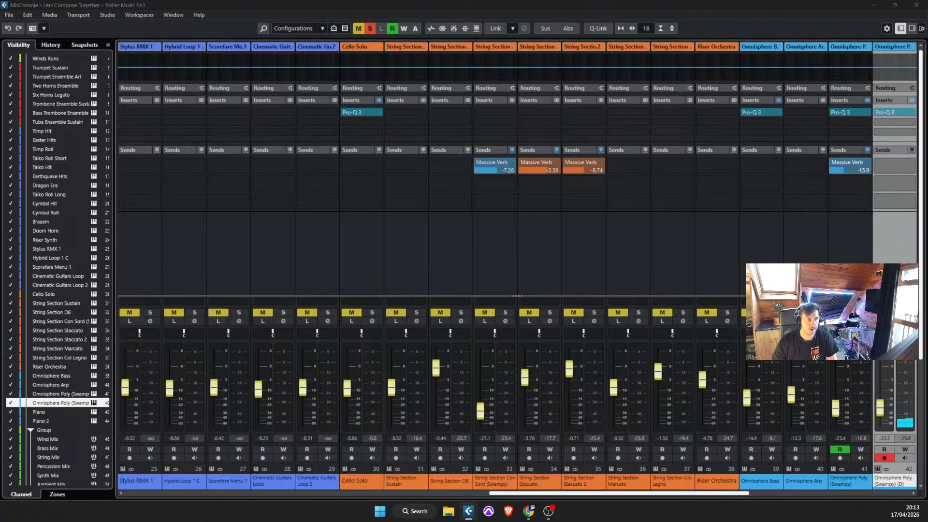
Step: Select the Omnisphere Poly (Swampy) (D) channel and solo String Section Staccato and Staccato 2 for comparison
click(849, 481)
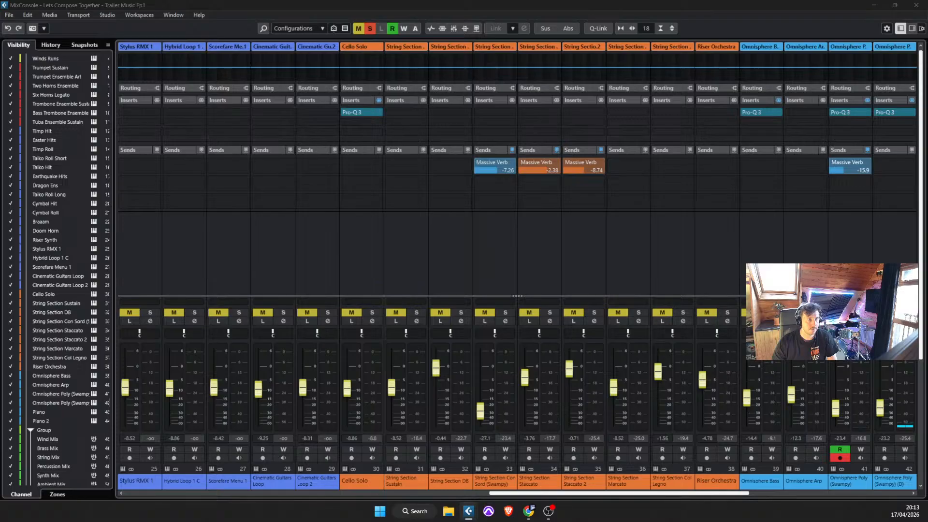
click(850, 481)
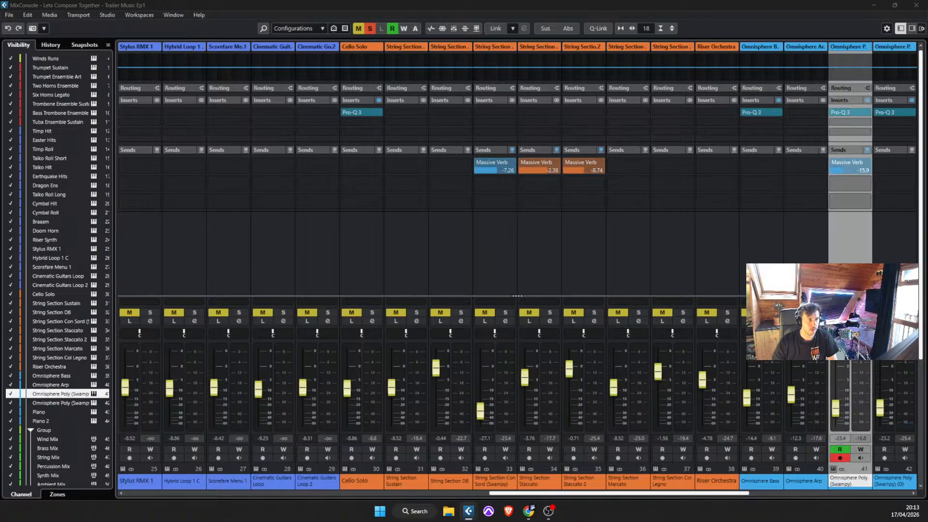
click(894, 481)
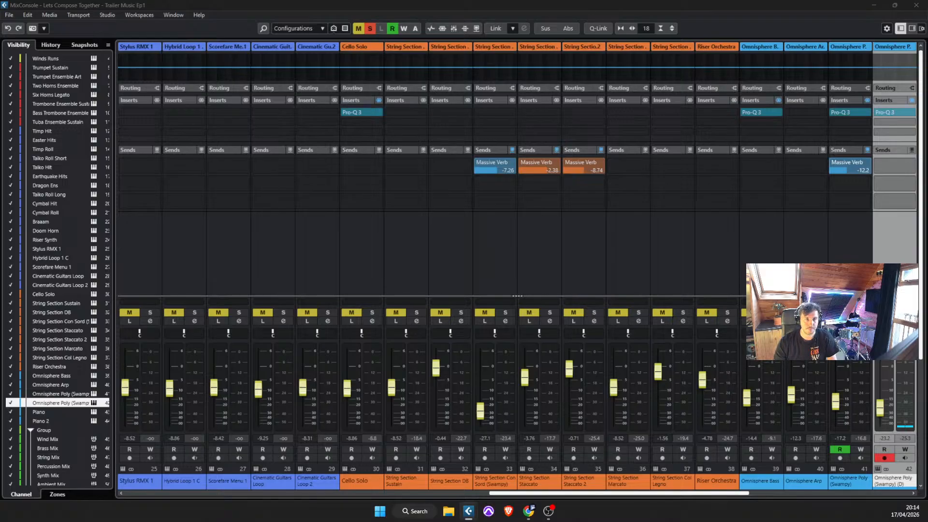
click(593, 312)
click(549, 313)
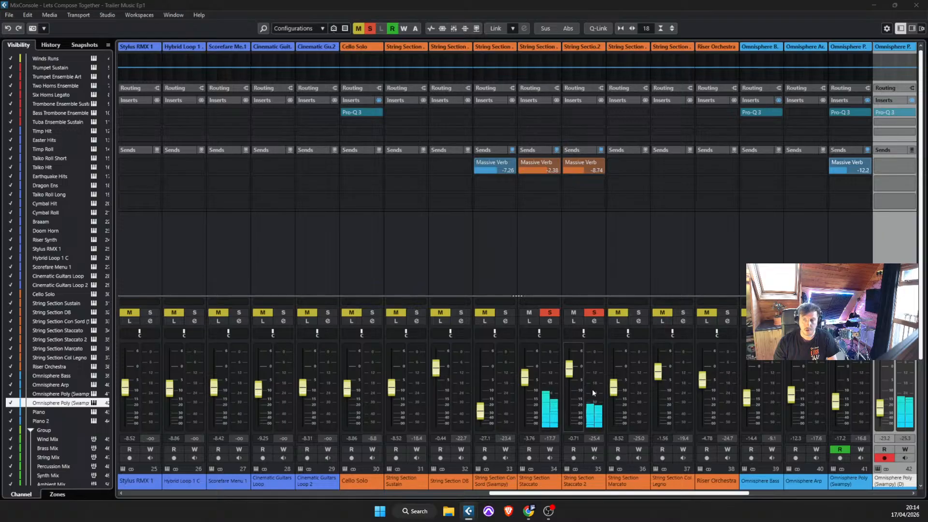
Step: Raise Omnisphere Poly (Swampy) (D) to -10.0 dB, clear the solos and check the level in the full mix
drag(881, 409, 883, 401)
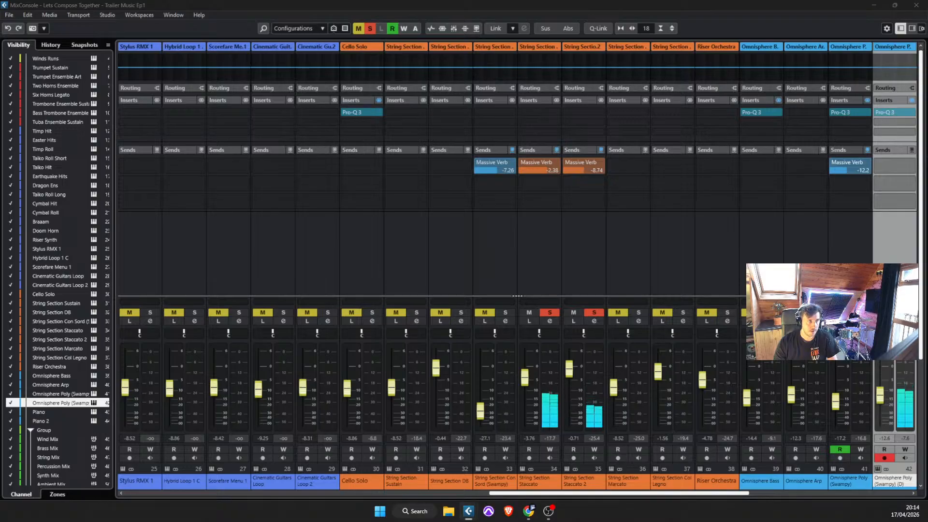
key(s)
drag(879, 396, 879, 391)
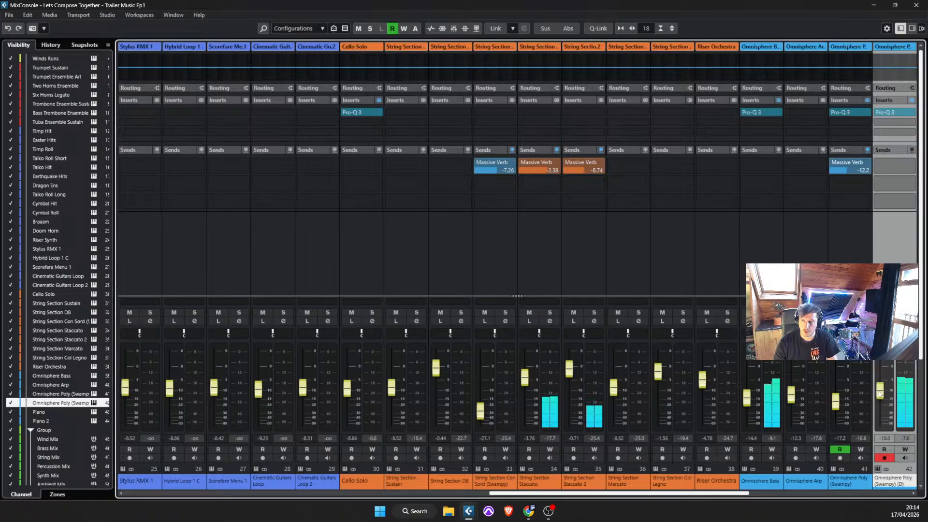
key(space)
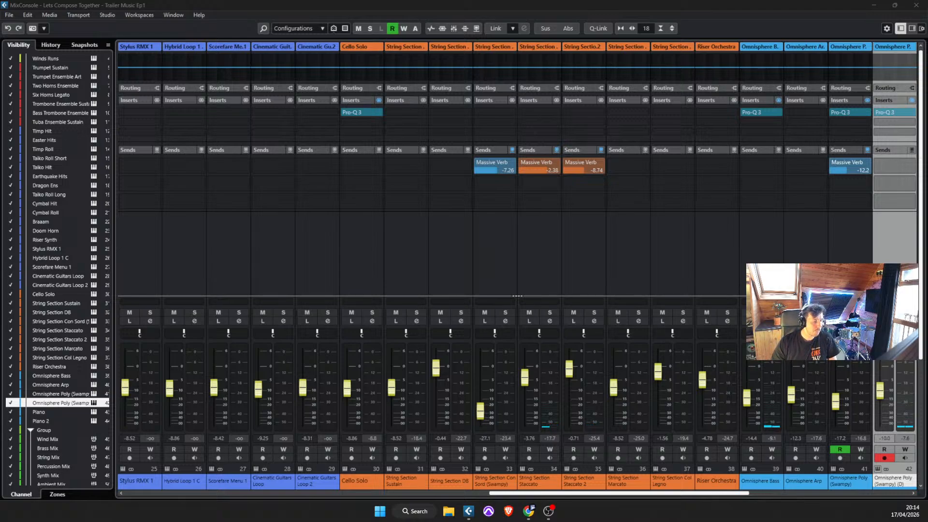
key(space)
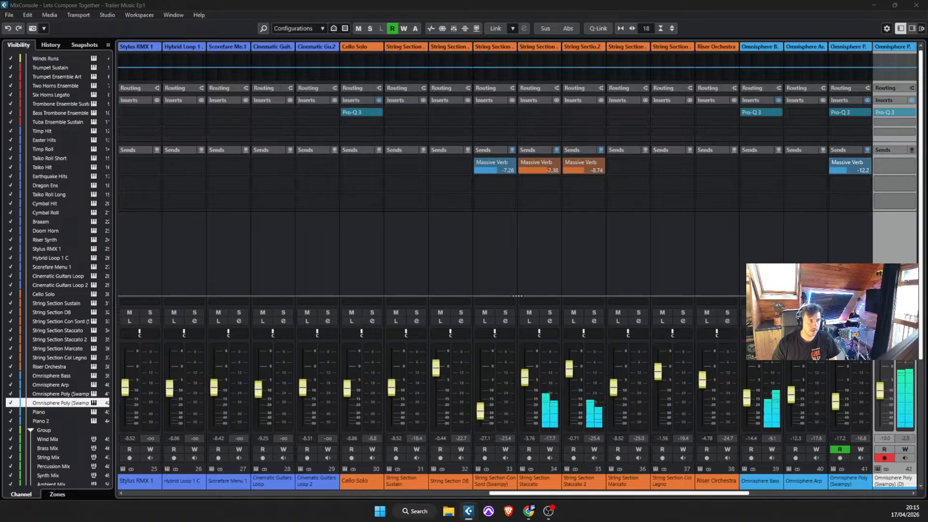
Step: Lower Omnisphere Poly (Swampy) (D) to -15.4 dB during playback
drag(880, 390, 878, 407)
scroll(878, 407, down, 1)
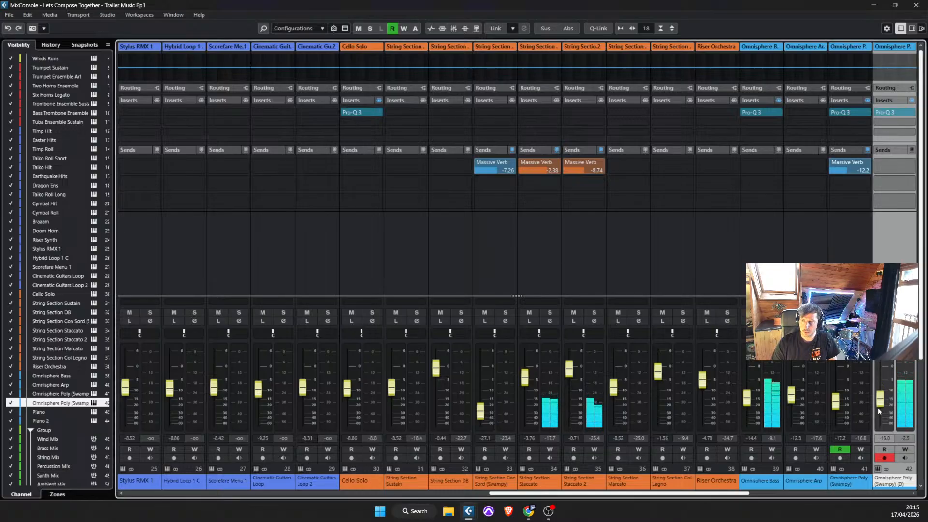
scroll(791, 394, down, 1)
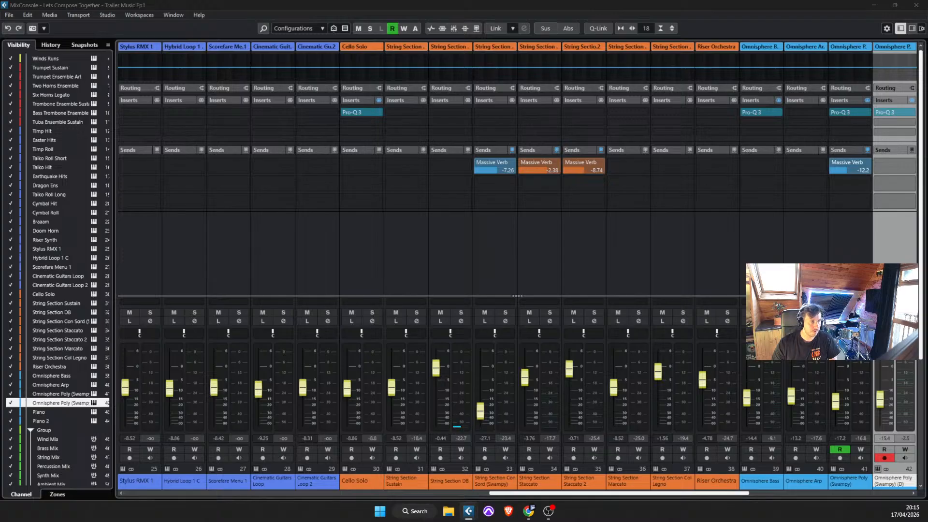
key(space)
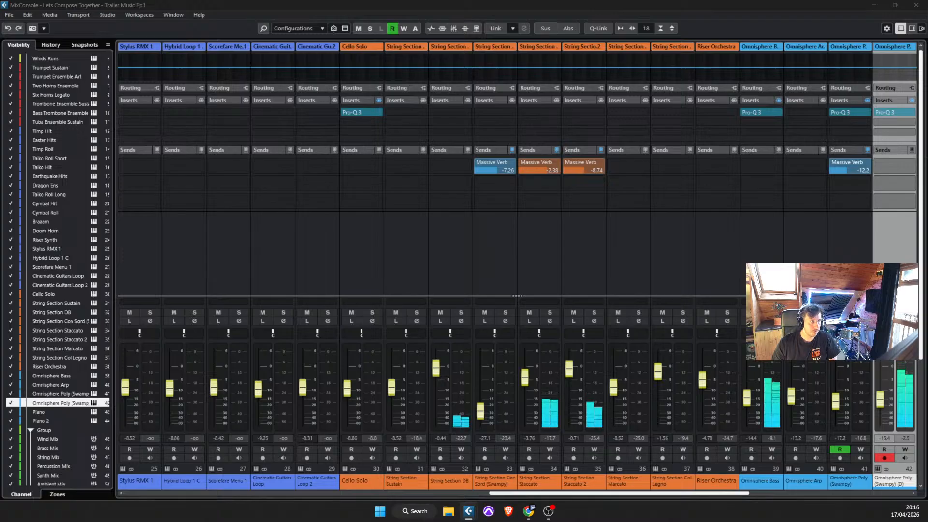
Step: Audition String Section DB on its own, then return to the full mix and set its level to -0.31 dB
click(460, 313)
key(s)
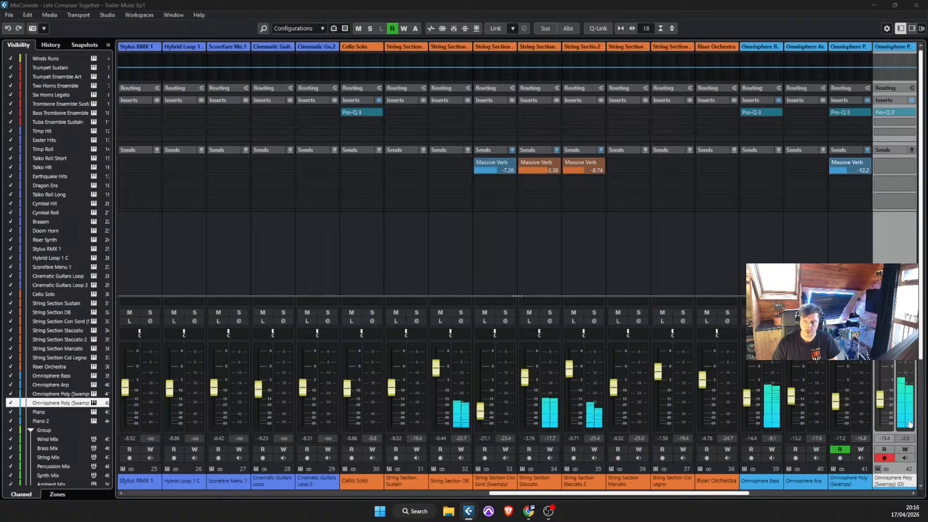
drag(707, 494, 648, 494)
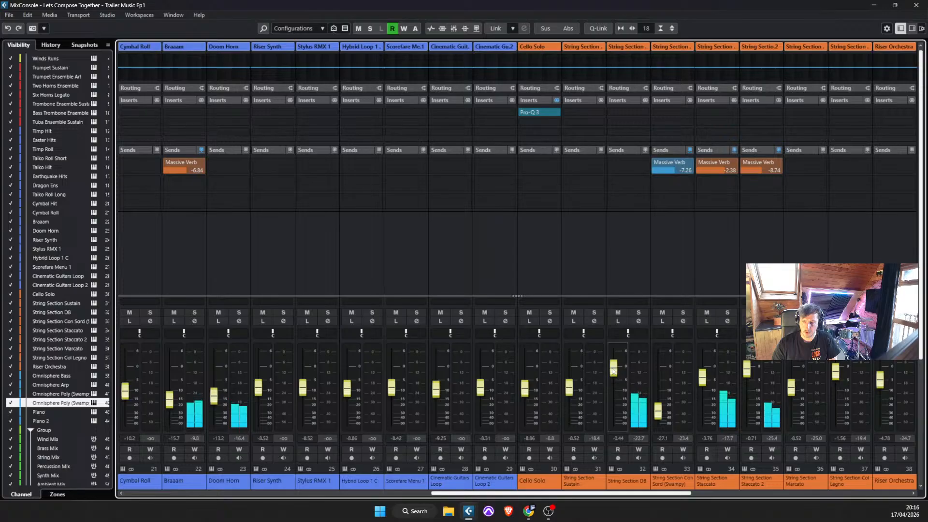
drag(614, 371, 614, 370)
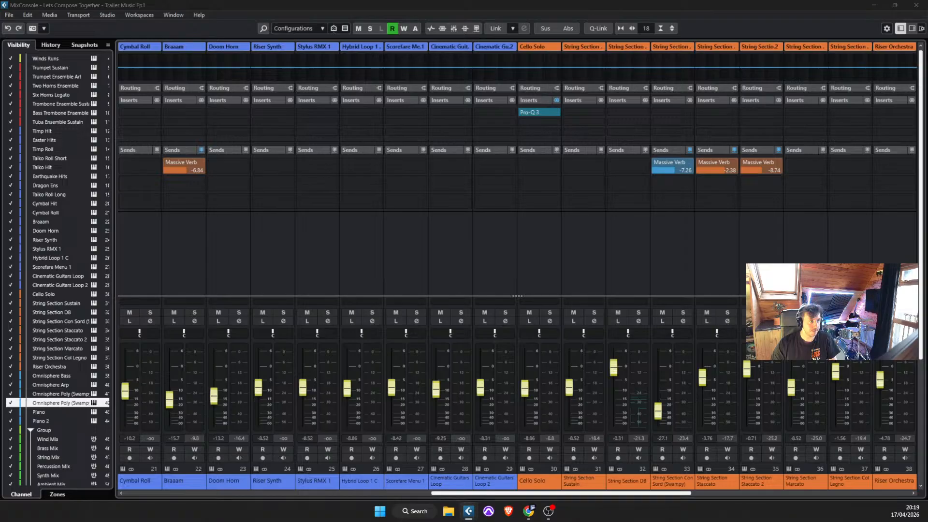
Step: Move the Massive Verb and Long Delay effect channels from the Effect folder into the All folder
key(Left)
click(47, 85)
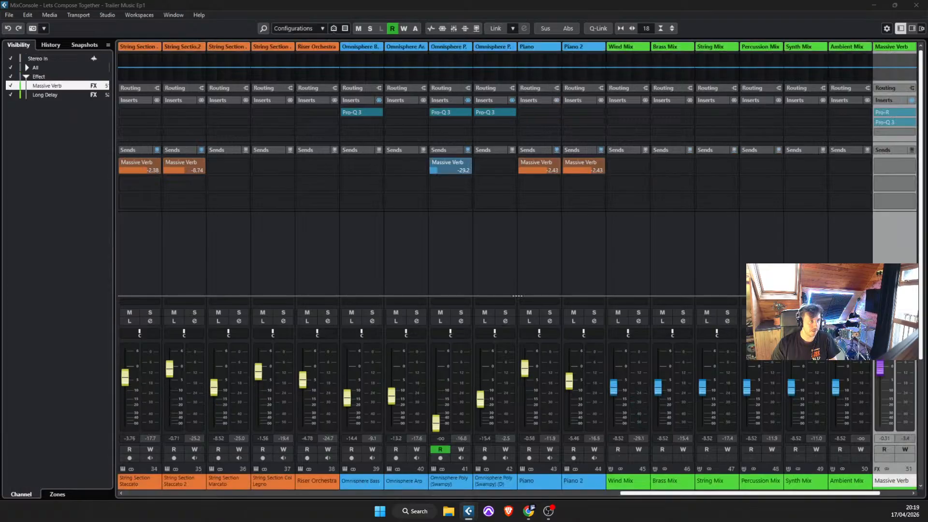
shift+click(45, 94)
drag(47, 86, 36, 68)
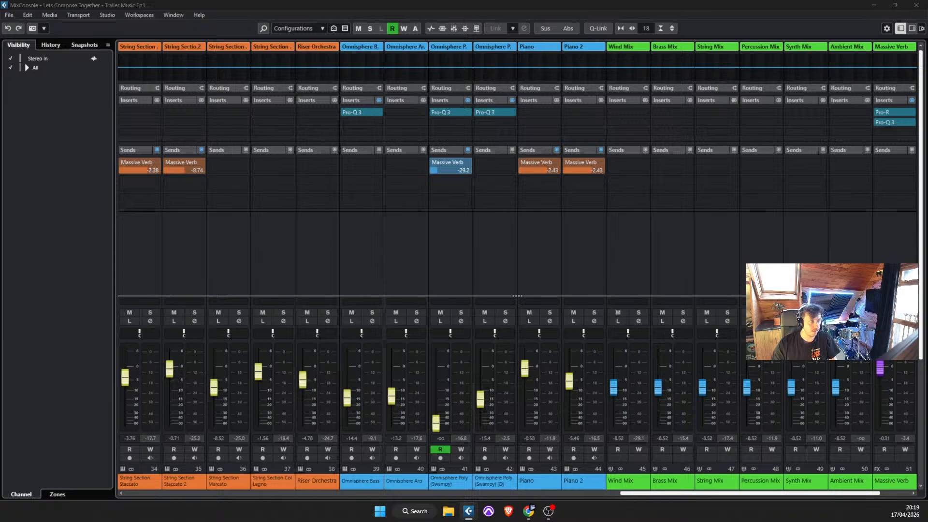
click(27, 67)
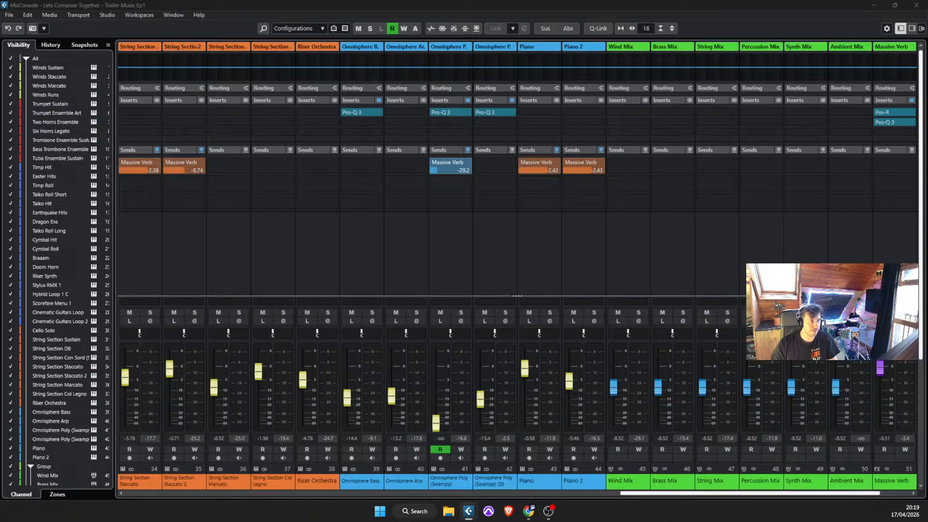
click(58, 59)
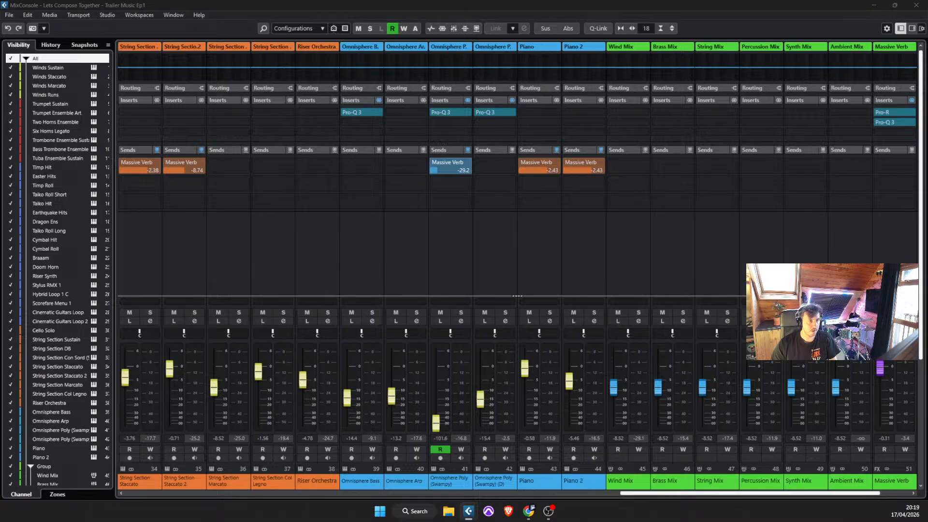
Step: Audition Piano, String Section Con Sord (Swampy), Omnisphere Poly (Swampy) and Piano 2, finishing with Piano 2 selected
key(space)
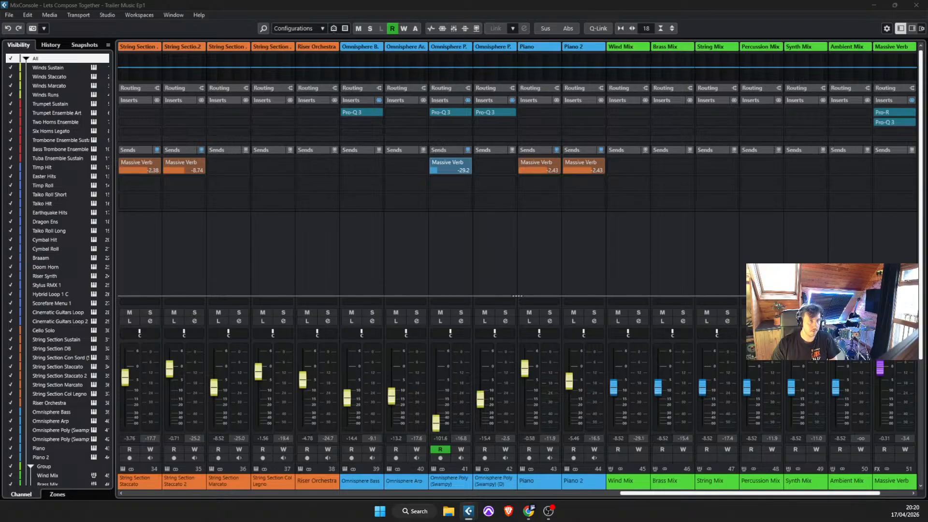
click(539, 480)
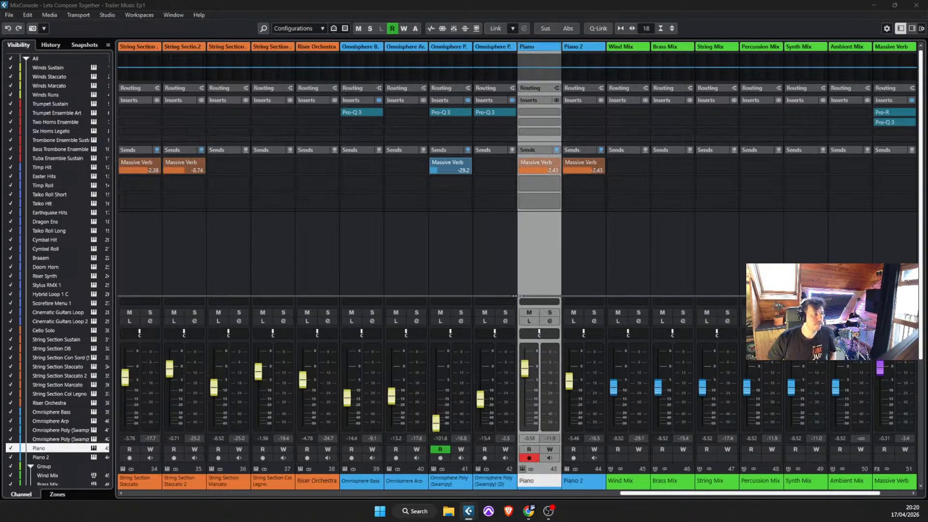
click(58, 357)
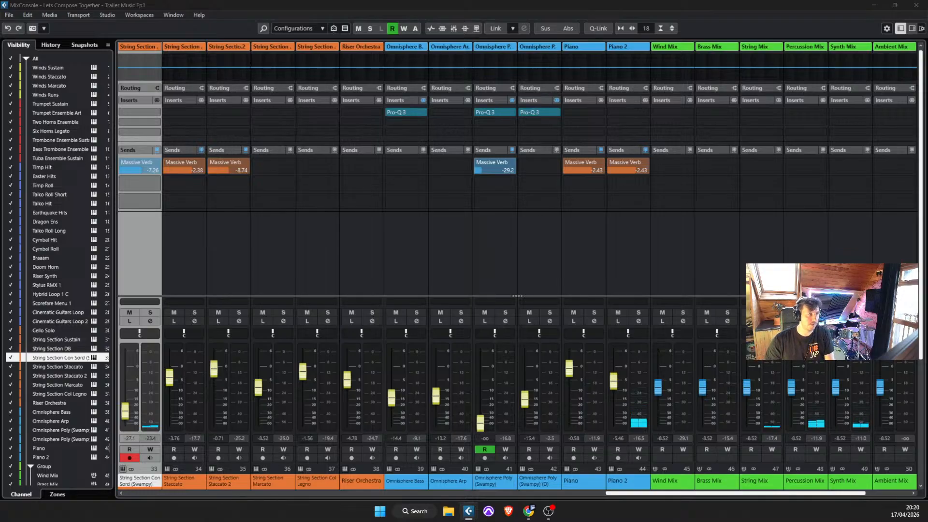
click(627, 481)
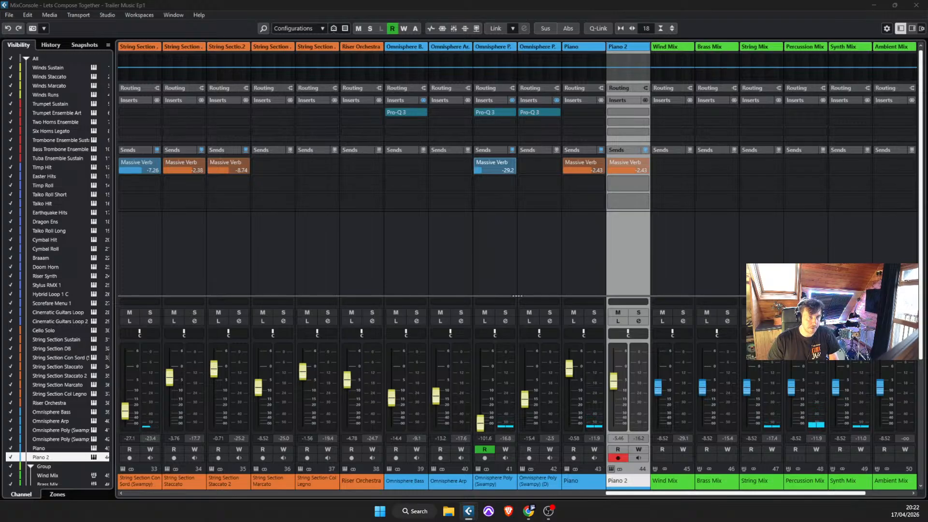
click(494, 480)
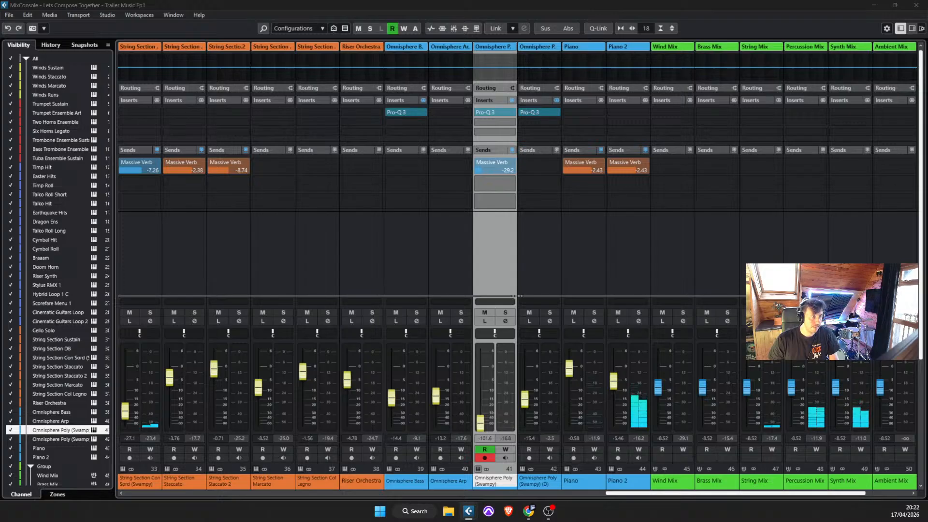
click(628, 480)
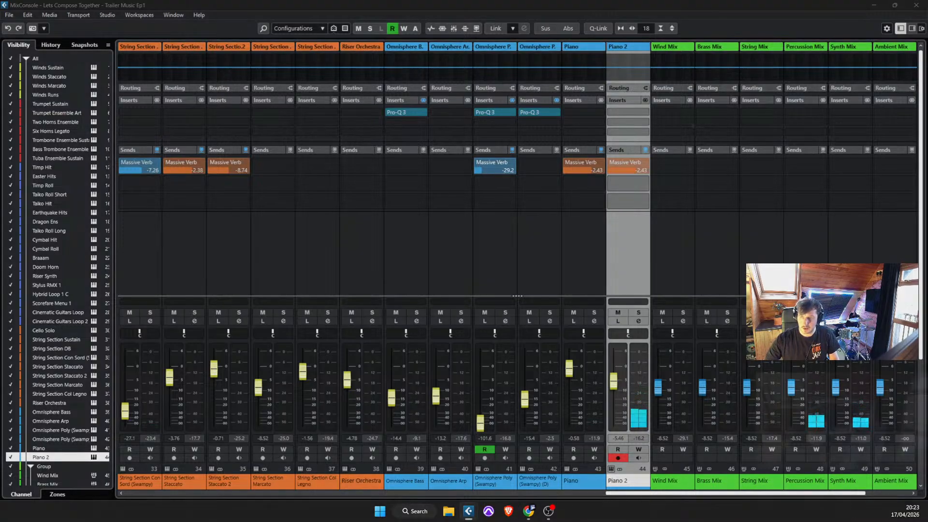
Step: Return to the Project window, play back the opening bars and select the Doom Horn track for recording
key(F3)
key(space)
key(space)
scroll(605, 139, up, 6)
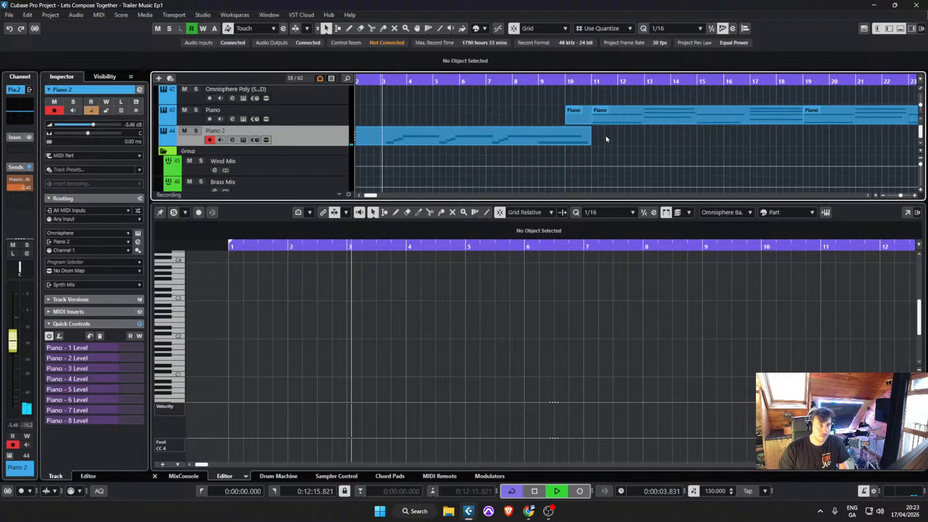
scroll(540, 168, down, 5)
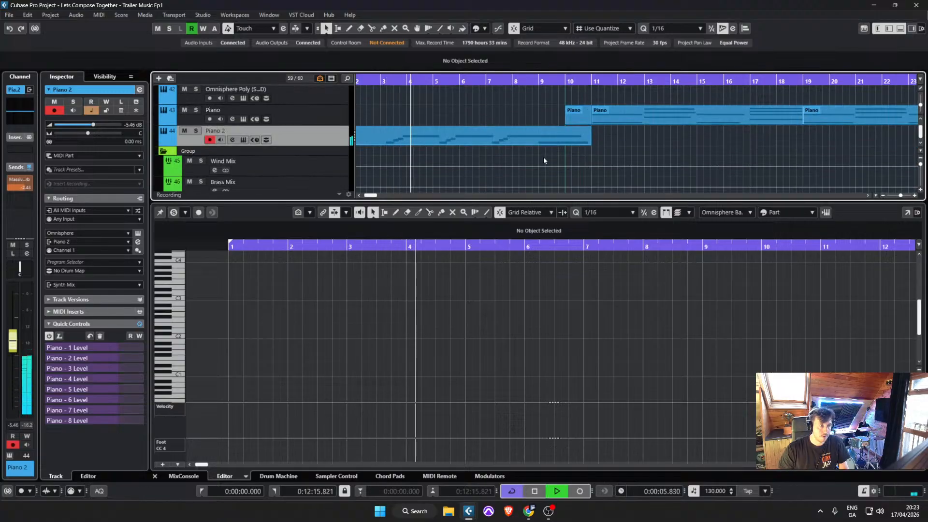
scroll(375, 135, up, 5)
key(space)
scroll(375, 132, up, 14)
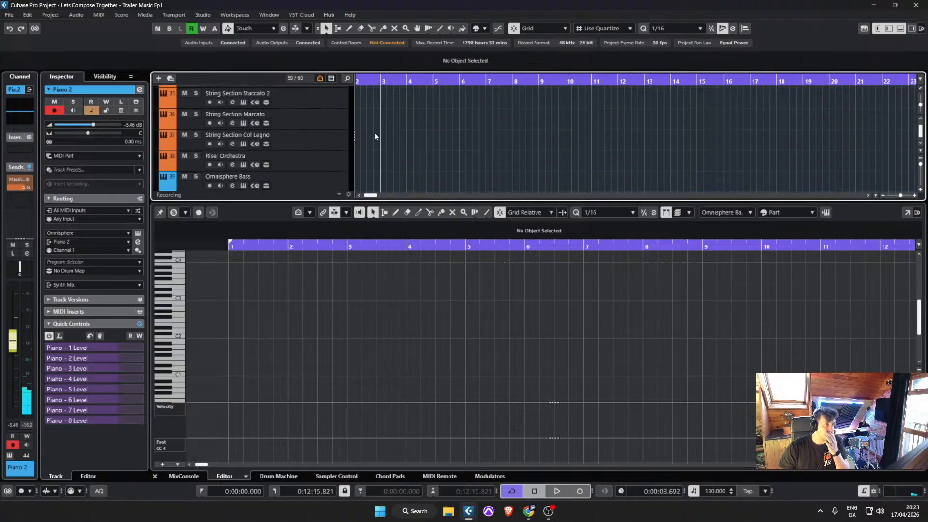
scroll(357, 137, up, 3)
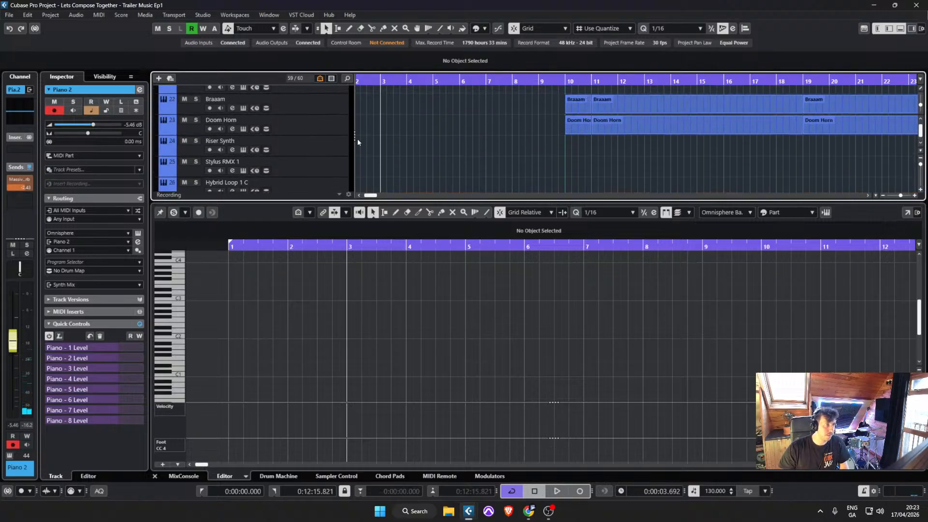
click(337, 146)
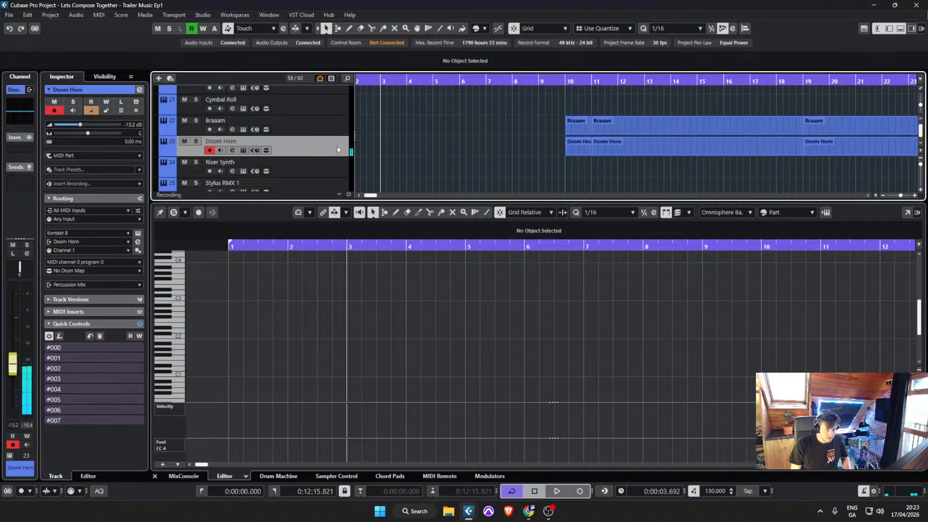
Step: Record a new Doom Horn part from bar 1 to about bar 14
scroll(373, 82, left, 2)
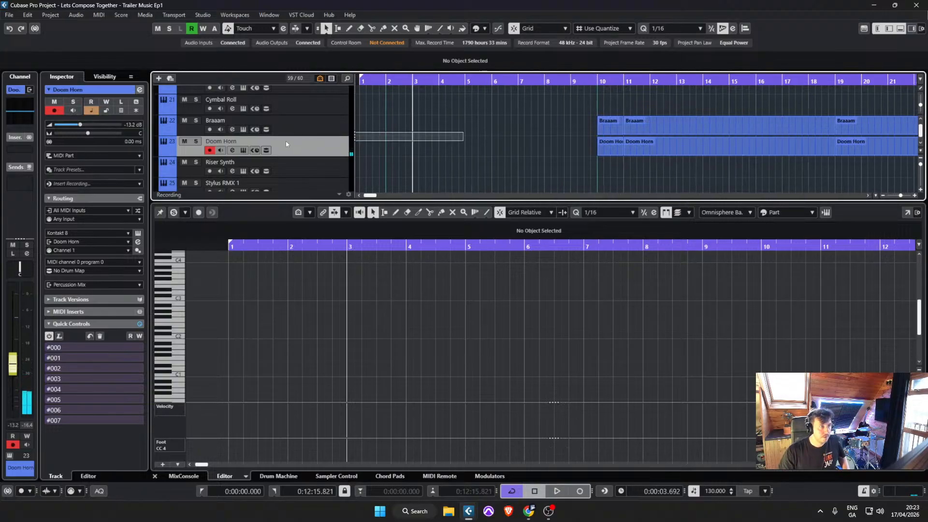
drag(379, 82, 344, 80)
key(KP_Multiply)
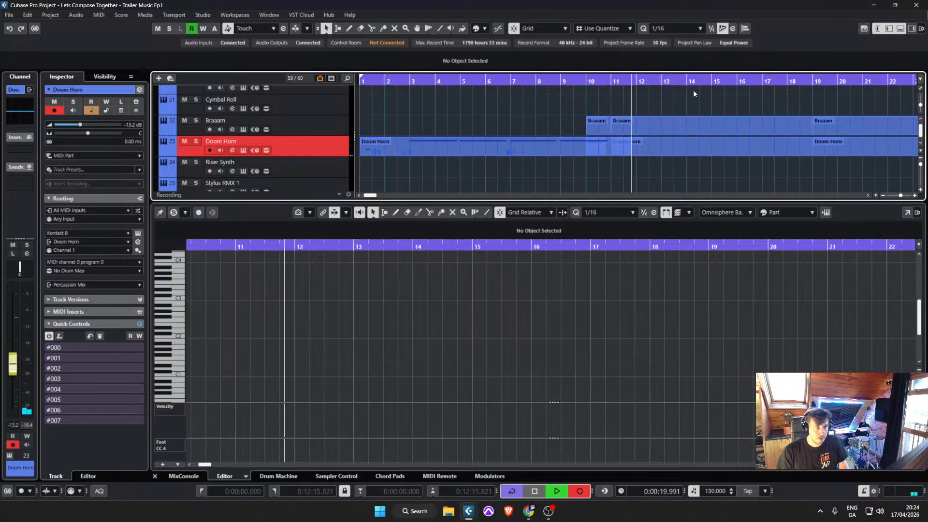
scroll(676, 106, up, 2)
scroll(676, 118, up, 3)
key(g)
key(g)
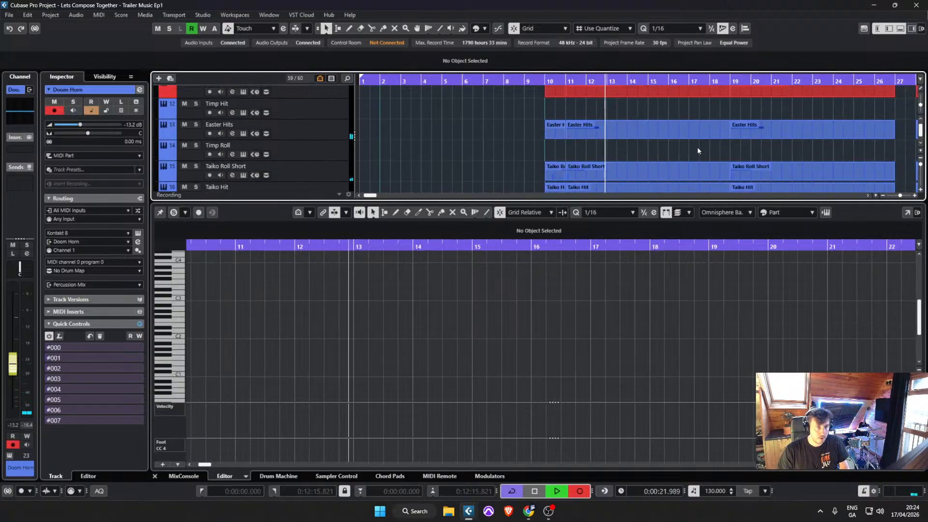
scroll(683, 147, up, 7)
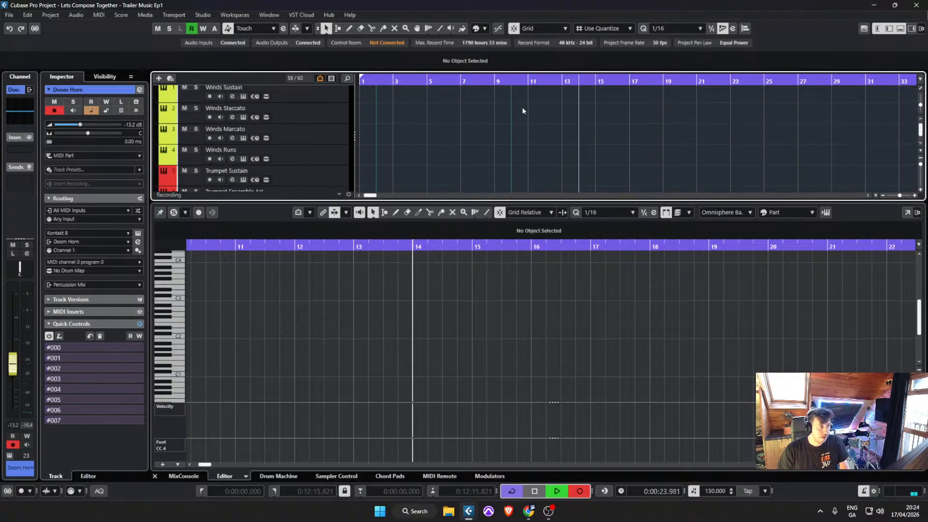
key(space)
Step: Save the project
click(8, 15)
click(19, 68)
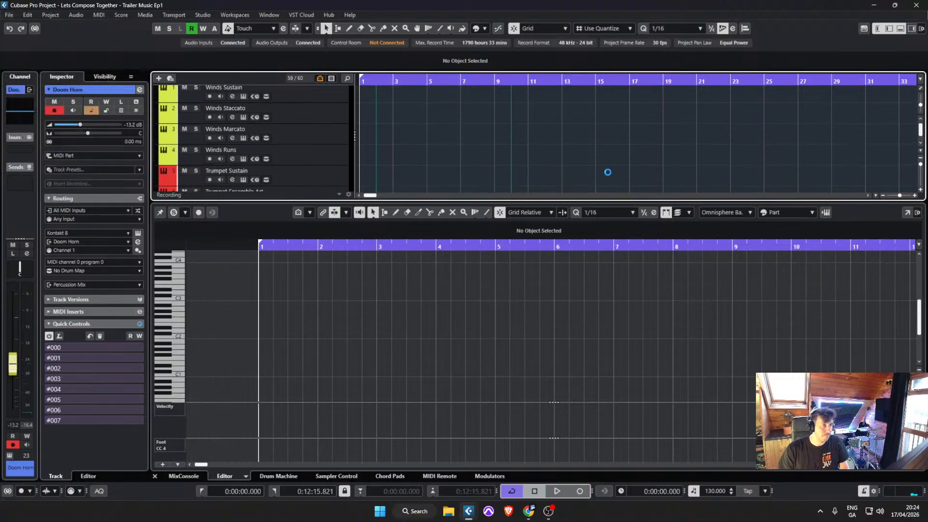
scroll(625, 138, down, 3)
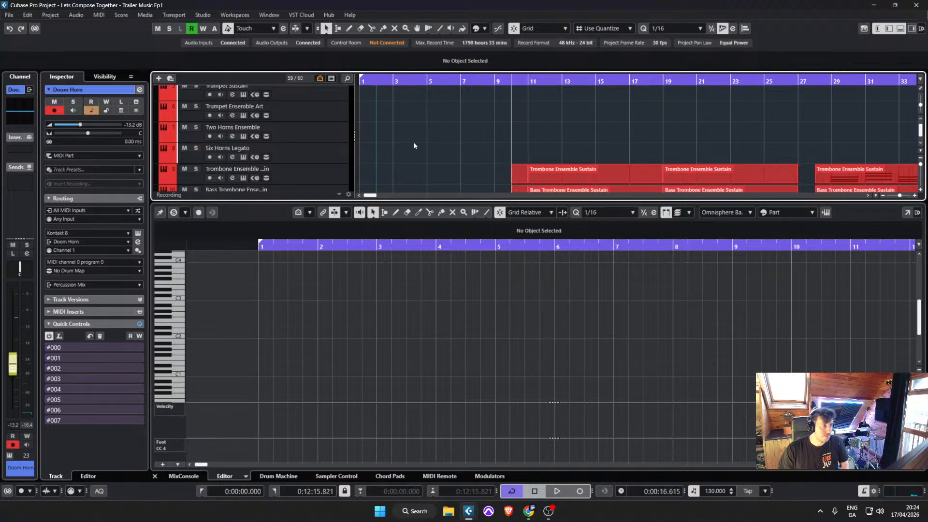
Step: Audition the Stylus RMX 1 track, finishing with the Scorefare Menu 1 track selected for recording
scroll(285, 143, up, 4)
scroll(333, 157, down, 10)
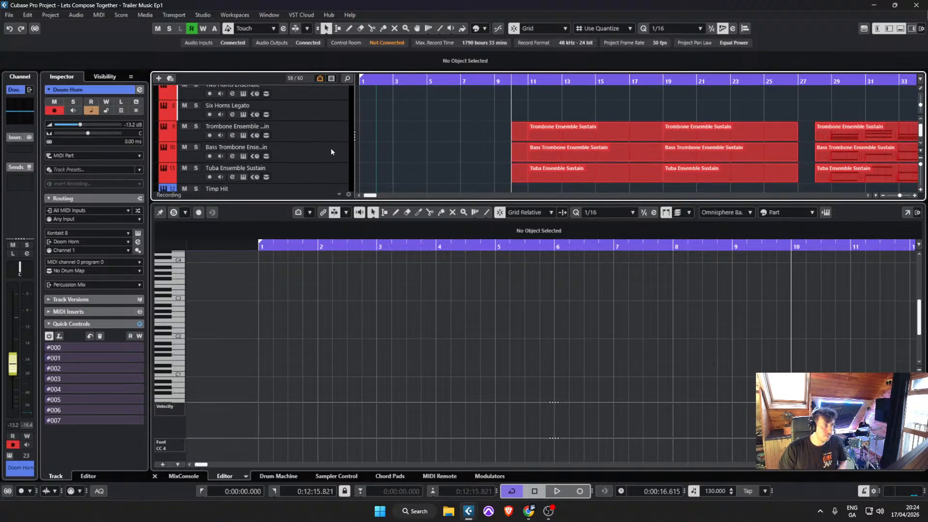
scroll(329, 147, down, 5)
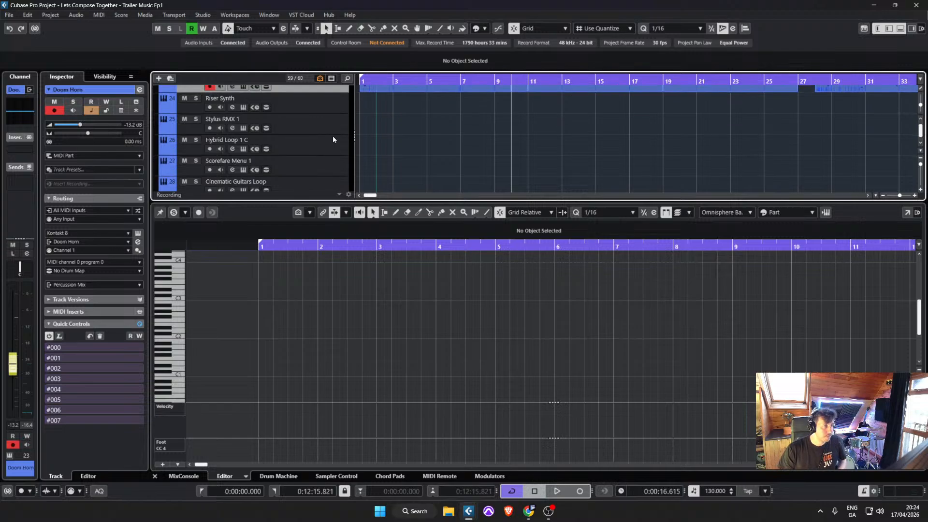
click(334, 144)
click(334, 125)
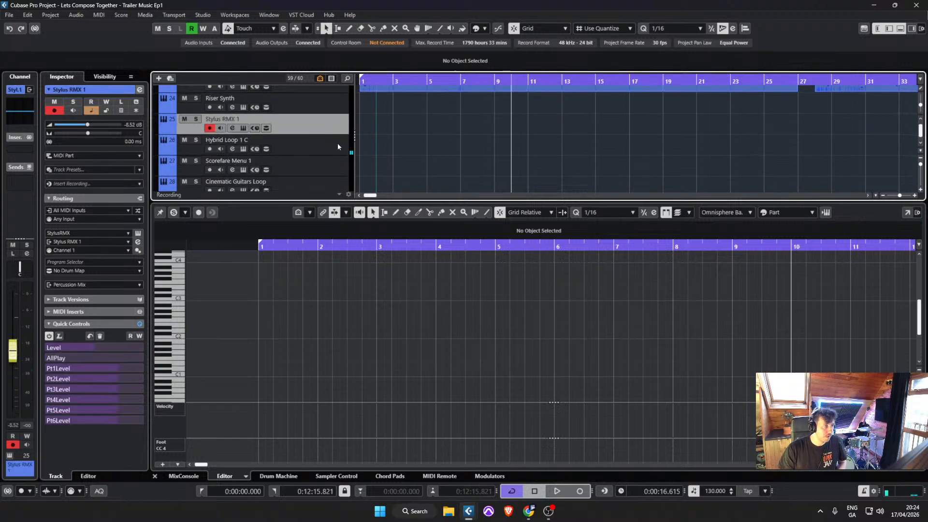
click(332, 164)
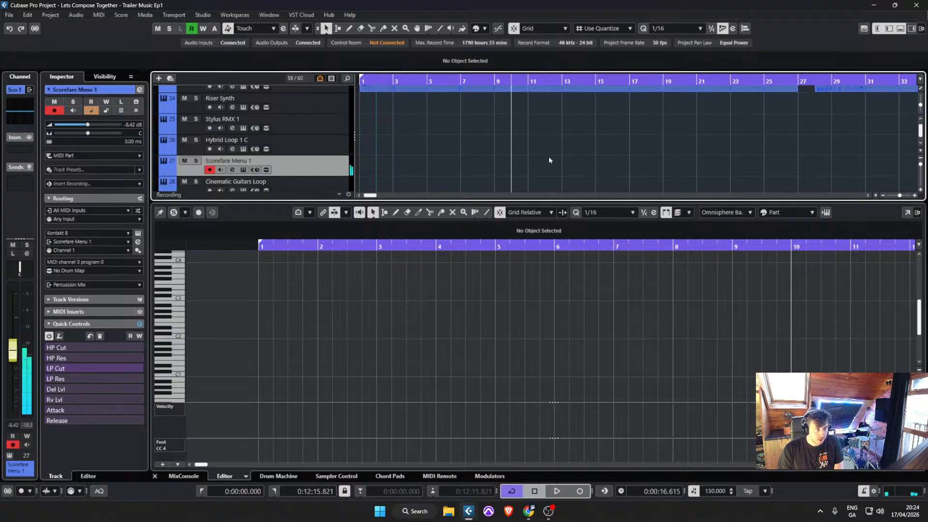
Step: Record a sustained note on Scorefare Menu 1 from bar 11 to bar 15
scroll(540, 159, down, 4)
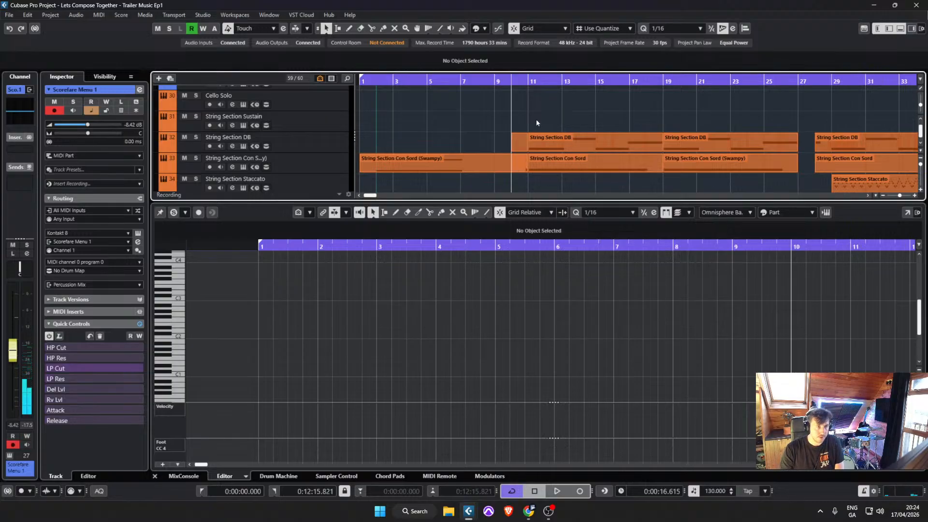
key(KP_Multiply)
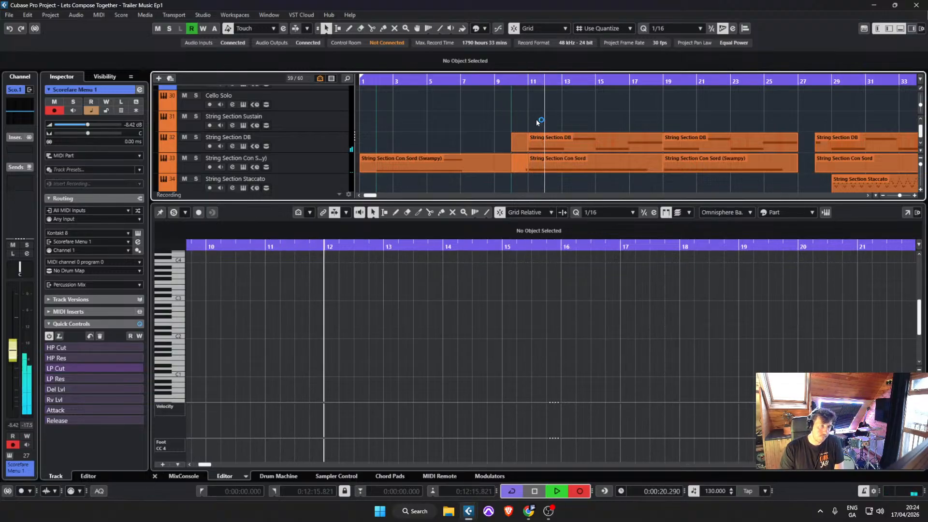
scroll(556, 126, up, 4)
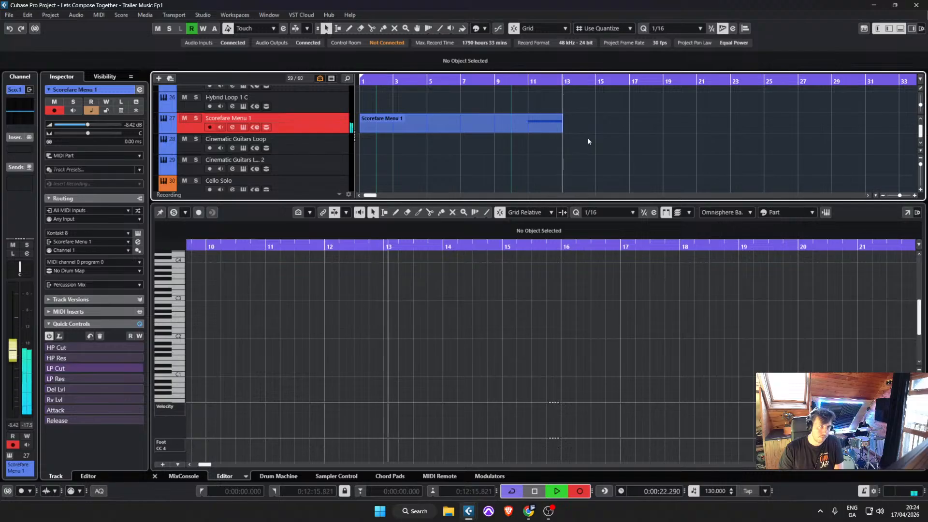
scroll(590, 142, up, 1)
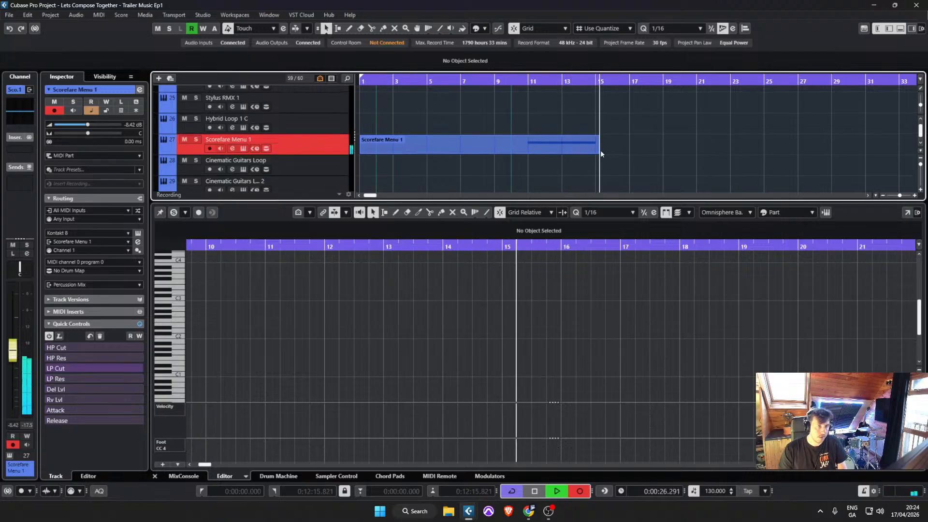
key(space)
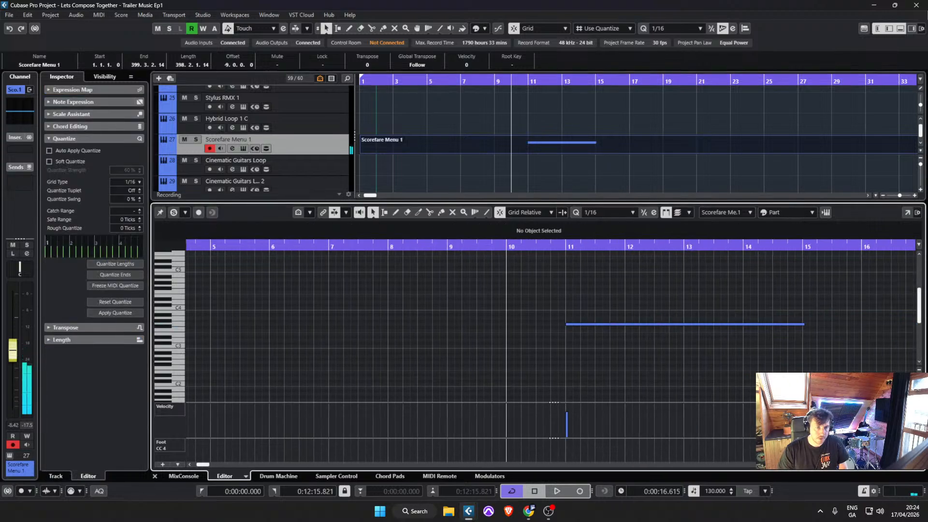
Step: Duplicate the sustained Scorefare Menu 1 note from bar 11 to bar 15
click(575, 324)
drag(575, 325, 811, 325)
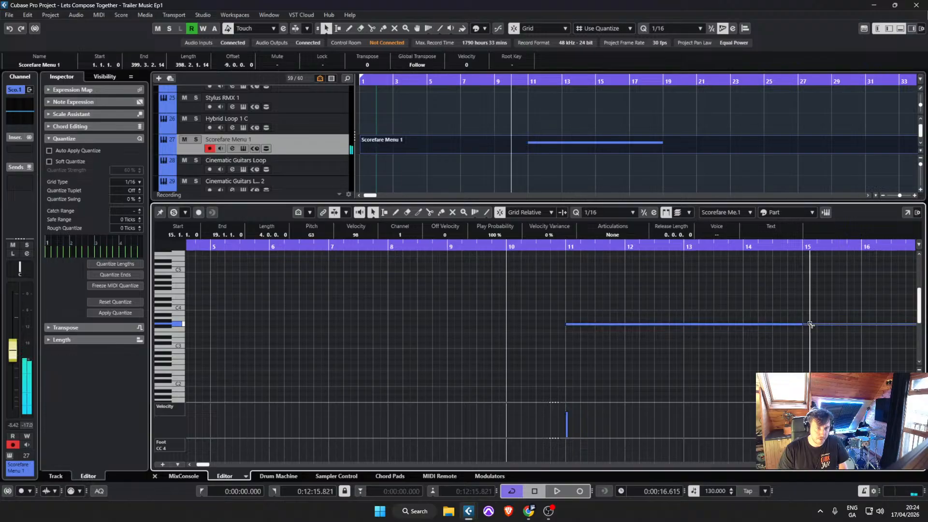
click(899, 282)
Step: Split the Scorefare Menu 1 part at bar 19 and delete everything after the split
scroll(898, 282, right, 1)
scroll(683, 151, down, 5)
scroll(681, 154, up, 6)
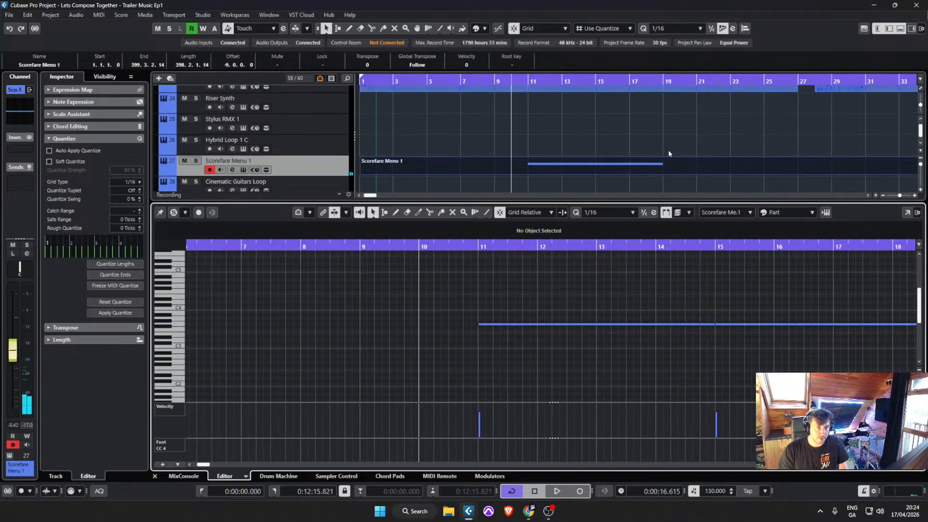
ctrl+scroll(663, 163, up, 1)
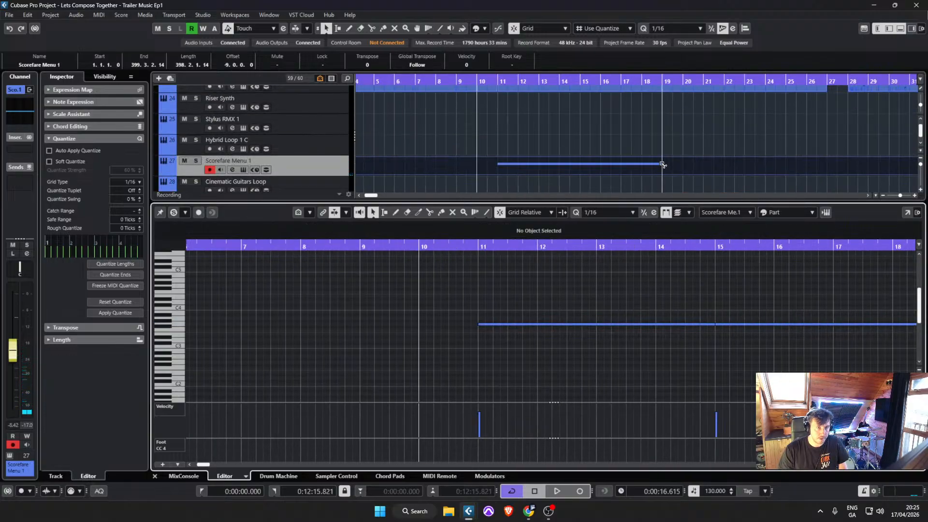
alt+click(662, 165)
key(Delete)
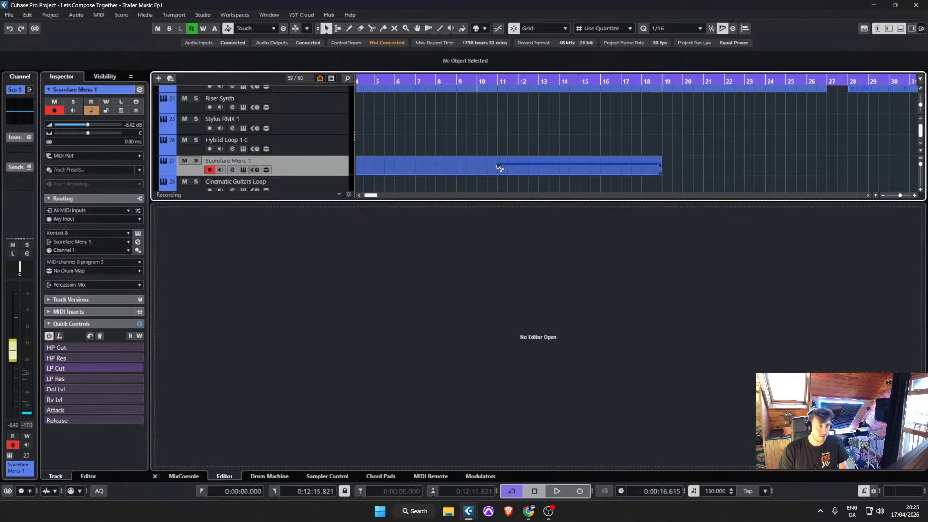
Step: Split the Scorefare Menu 1 part at bar 11 and copy the eight-bar section to bar 19
alt+click(498, 167)
ctrl+scroll(522, 172, up, 2)
alt+drag(518, 173, 759, 174)
scroll(527, 187, left, 3)
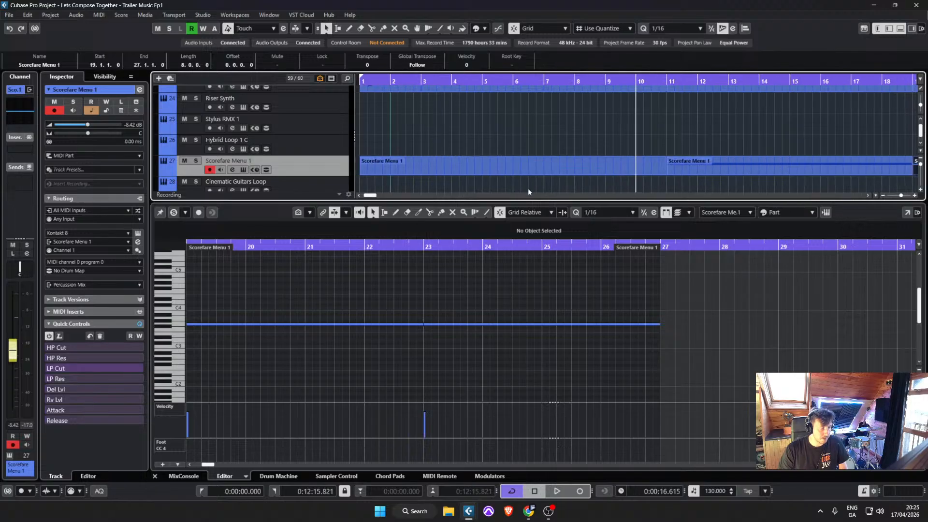
Step: Play back from bar 10 and glue the two Scorefare Menu 1 parts into one spanning bars 11 to 27
click(585, 134)
key(space)
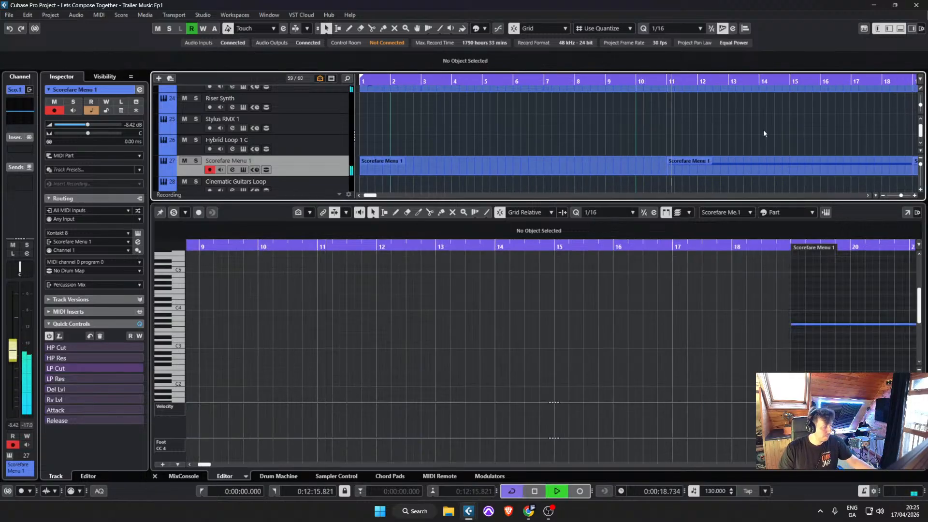
scroll(760, 129, up, 1)
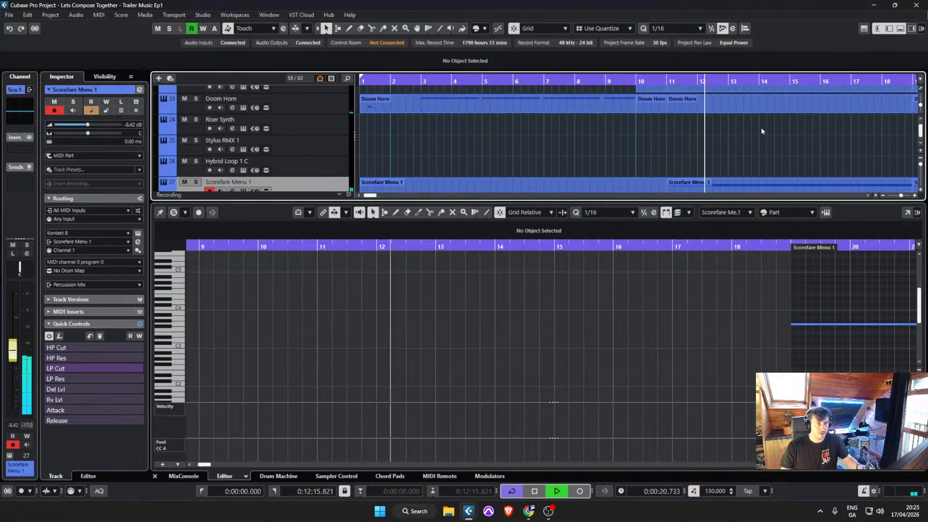
drag(766, 144, 924, 176)
key(g)
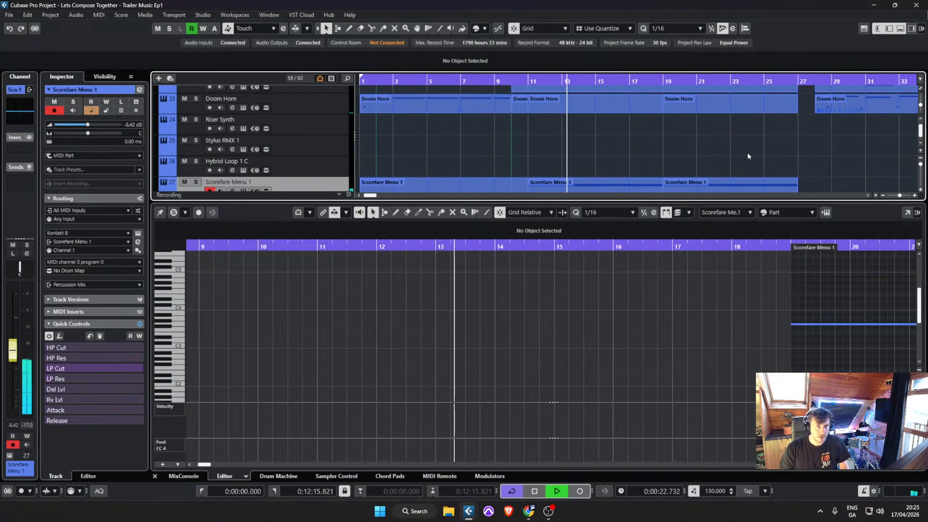
drag(625, 171, 694, 194)
key(4)
click(642, 186)
click(642, 187)
Step: Transpose all notes in the glued Scorefare Menu 1 part up two semitones to A3 during playback
scroll(631, 352, down, 4)
key(space)
drag(770, 346, 526, 308)
key(Up)
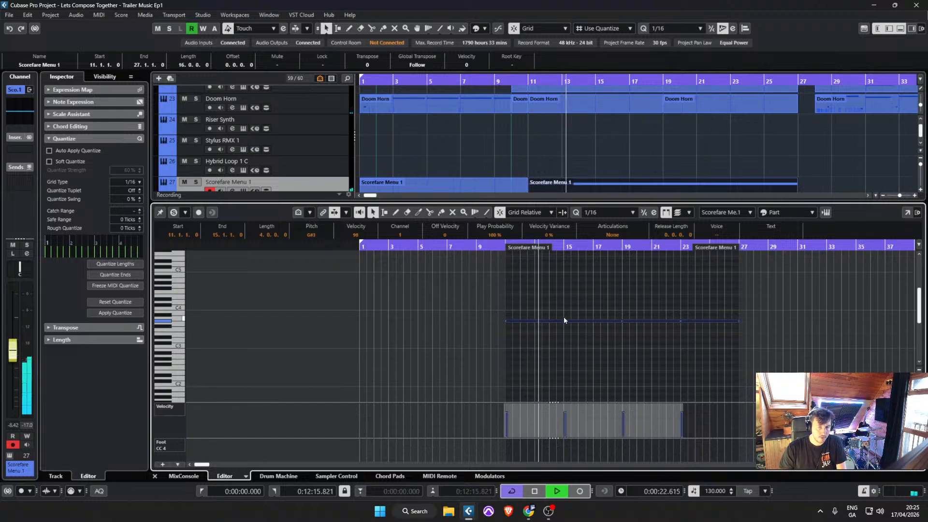
key(Up)
click(500, 247)
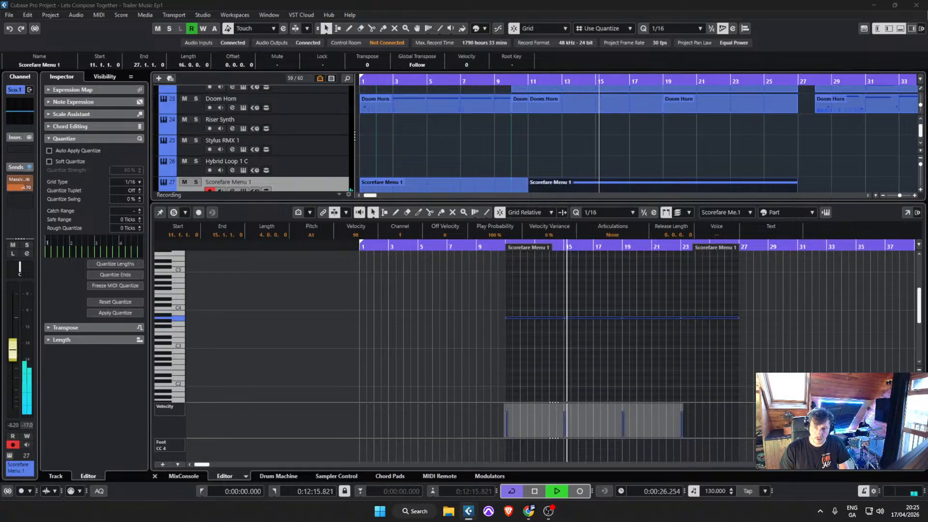
click(665, 158)
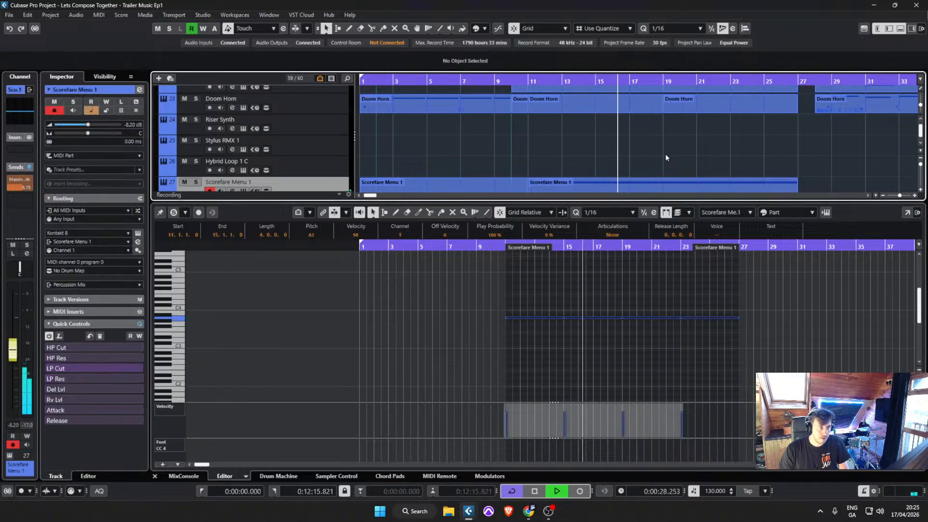
Step: Stop playback and audition Stylus RMX 1 and Riser Synth, finishing with Riser Synth selected
scroll(665, 158, up, 1)
key(space)
click(342, 166)
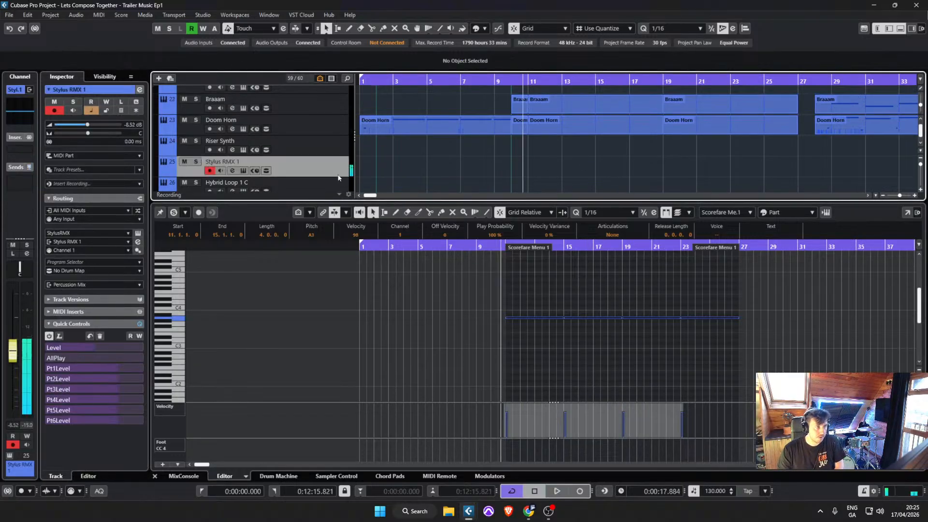
click(342, 151)
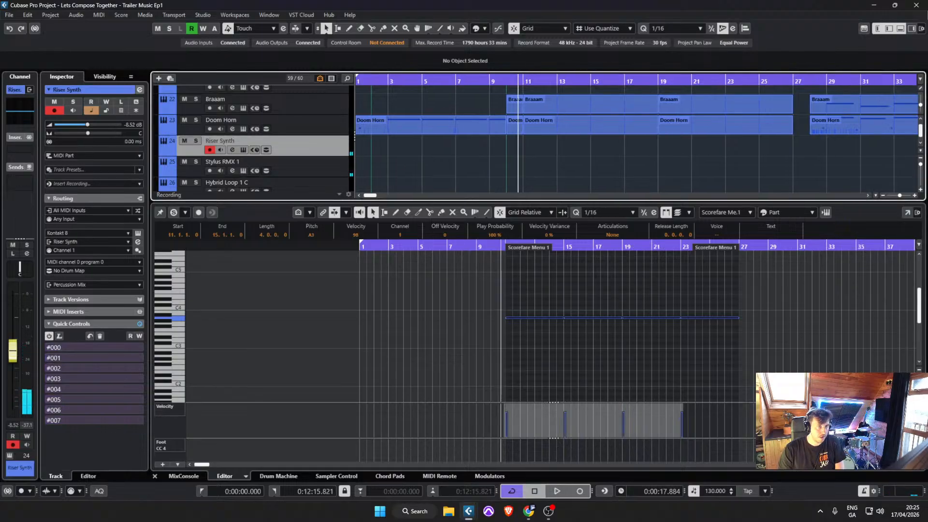
scroll(773, 167, right, 1)
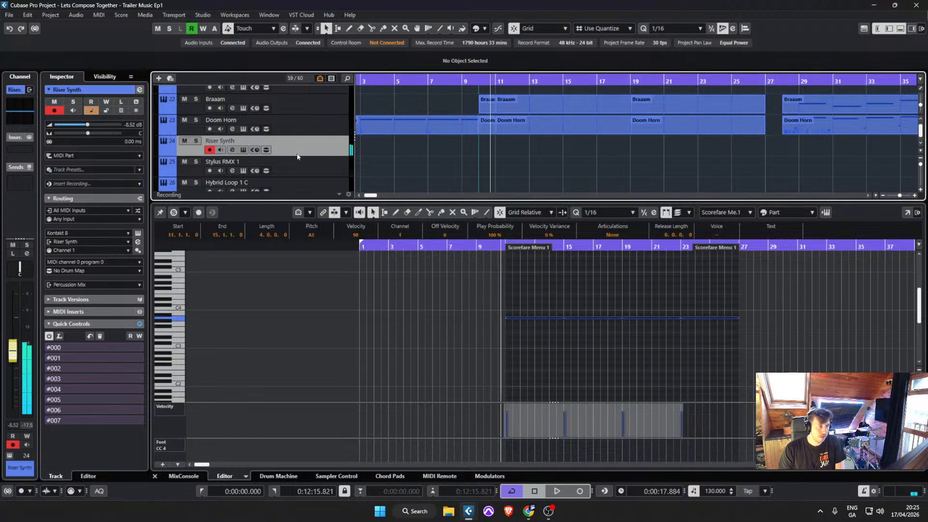
Step: Play from around bar 19 and record a long Riser Synth note from about bar 23 to bar 29
drag(674, 82, 639, 89)
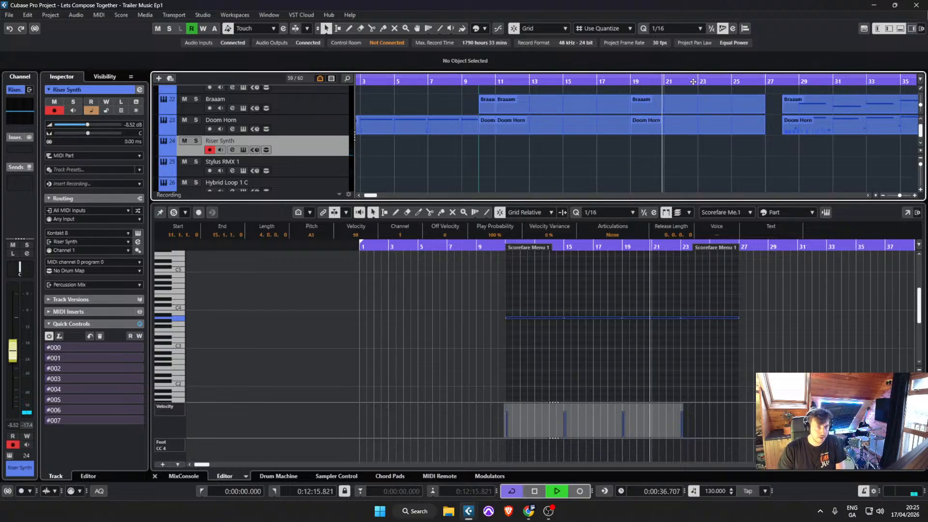
key(KP_Multiply)
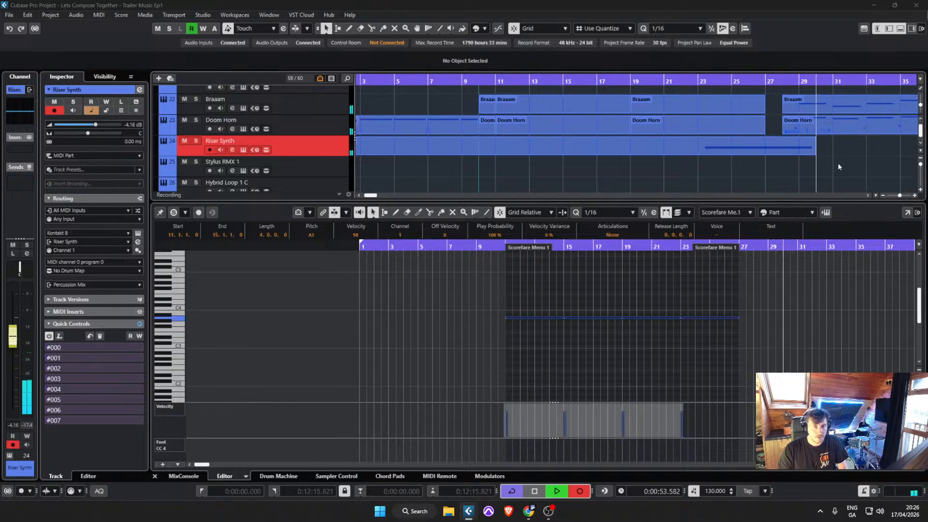
click(884, 169)
scroll(884, 170, right, 3)
scroll(853, 169, up, 3)
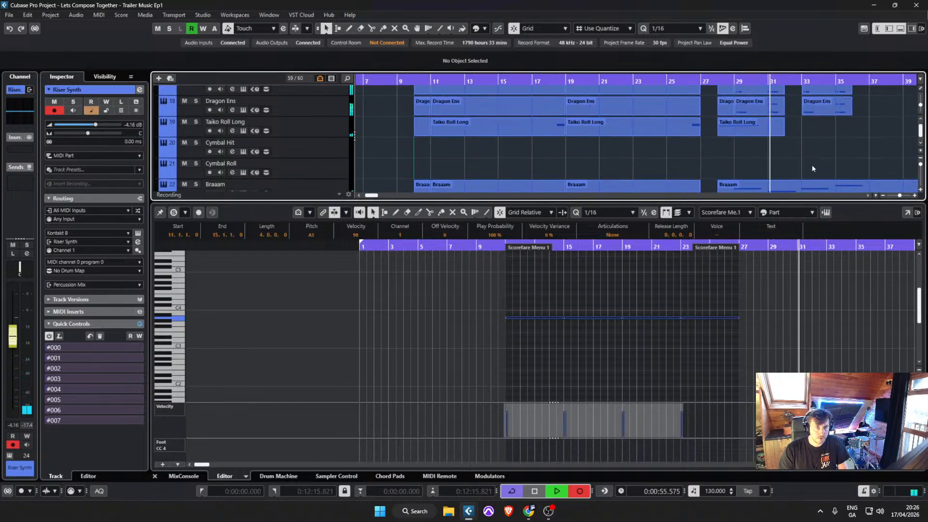
key(space)
Step: Play back the start of the new Riser Synth take and save the project
key(space)
scroll(679, 120, down, 3)
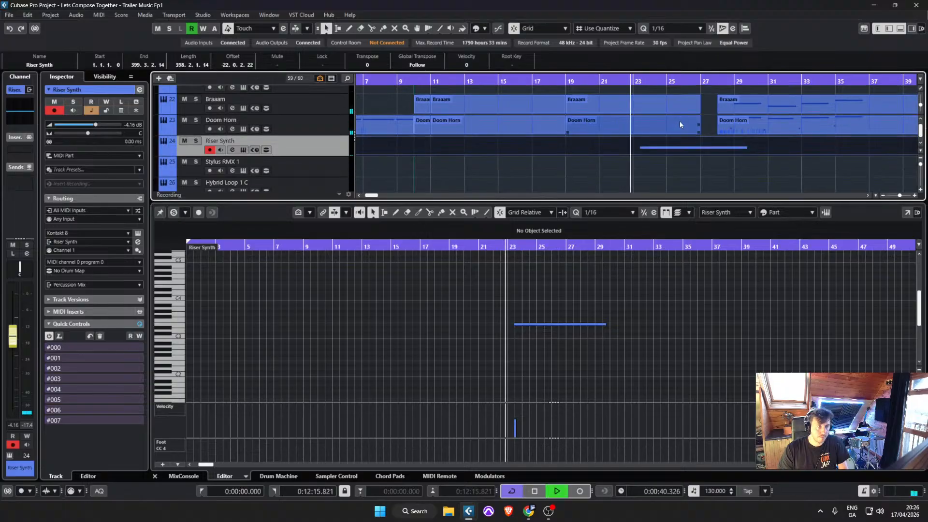
click(643, 163)
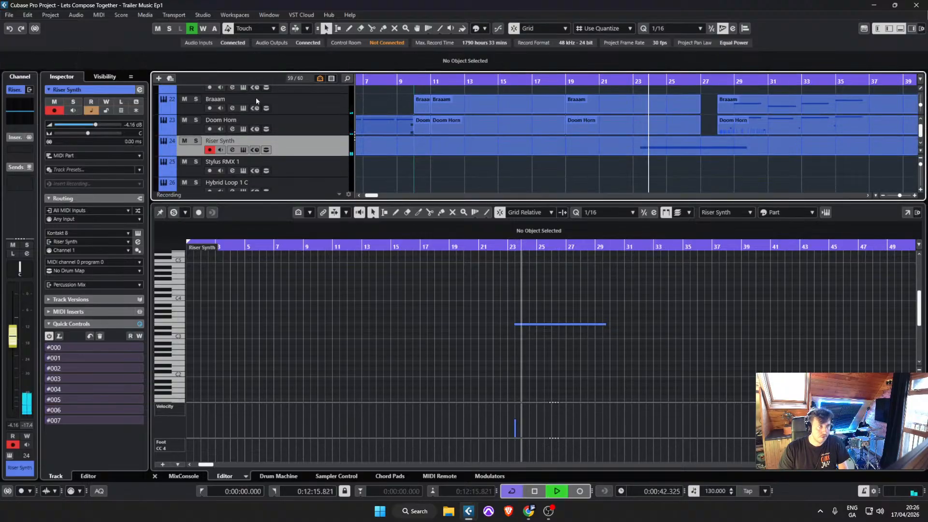
key(space)
click(9, 15)
click(29, 76)
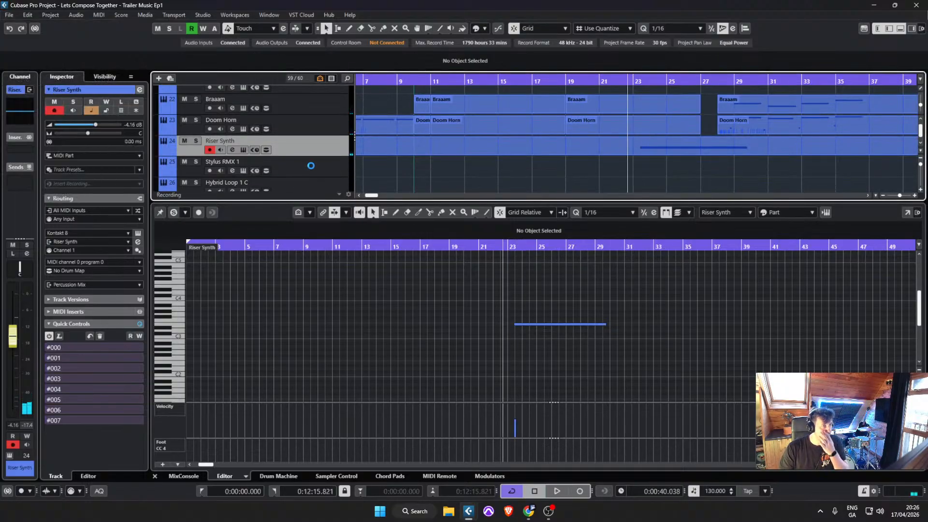
Step: Duplicate the Riser Synth track and name the copy Riser Stutter
right_click(318, 147)
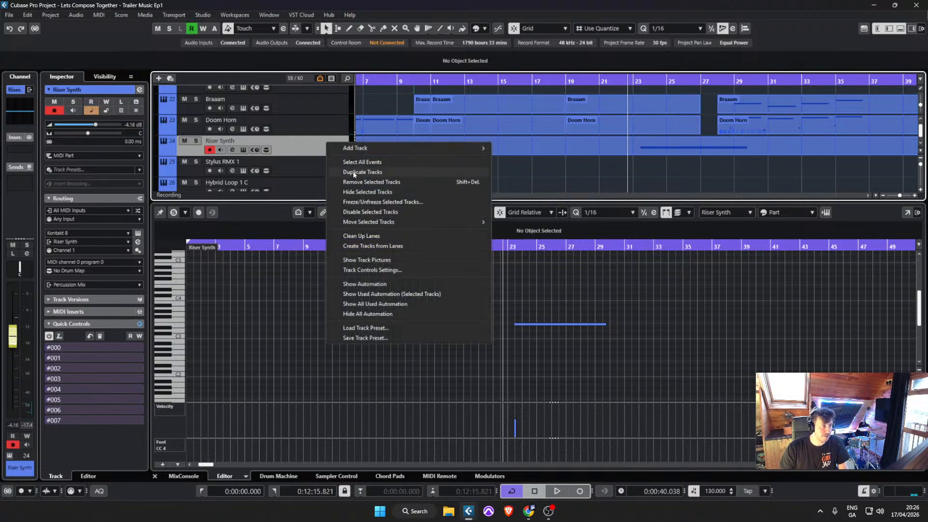
click(353, 171)
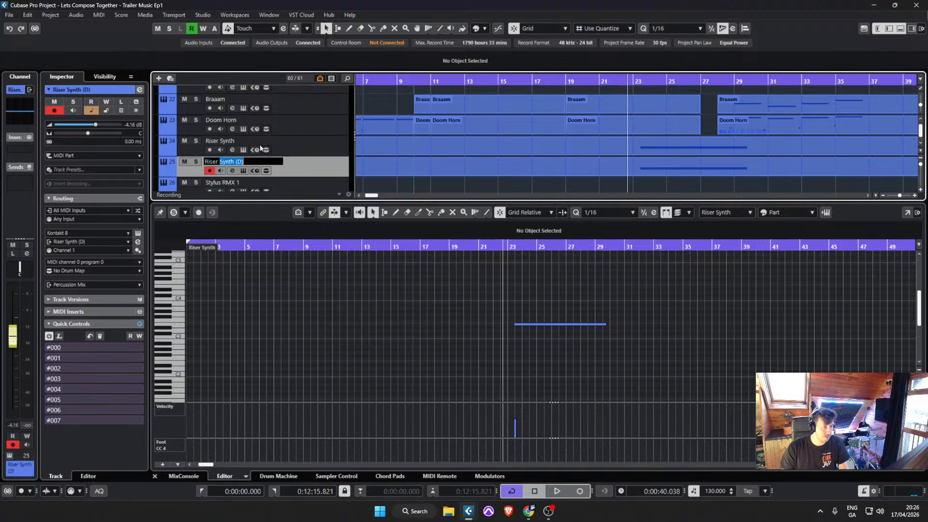
text(tutter)
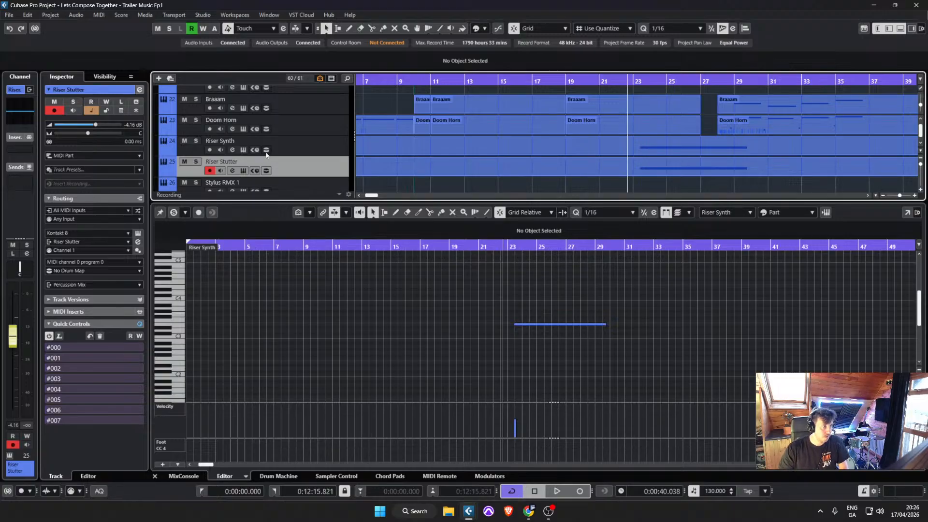
key(Return)
Step: Delete the copied MIDI part from the Riser Stutter track
click(330, 153)
click(445, 173)
key(Delete)
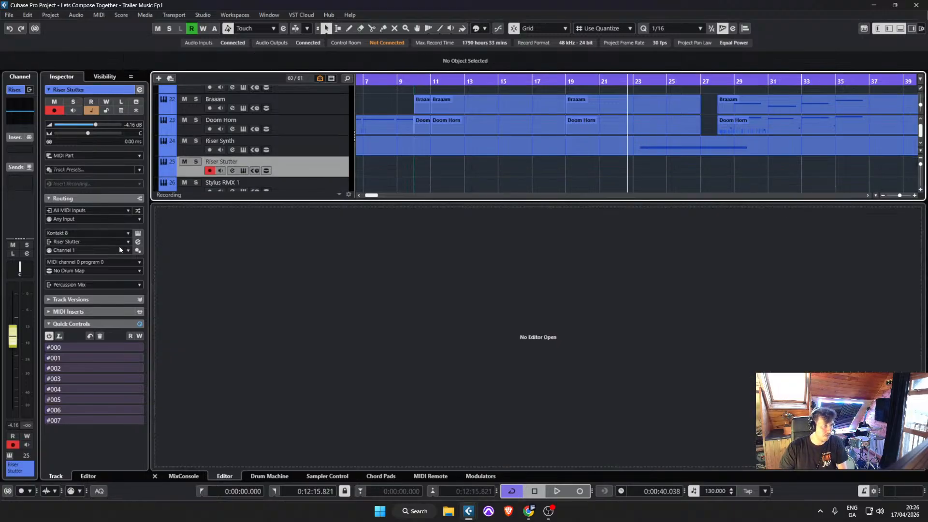
Step: Search Kontakt's library for riser and load Symphobia 4 Pandora's Combo - Trailer Risers on the Riser Stutter track
click(139, 234)
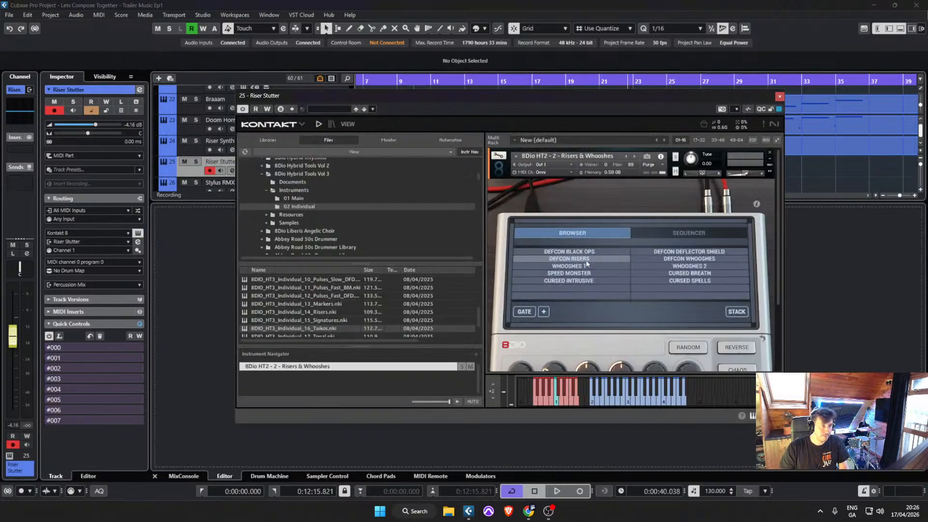
click(333, 124)
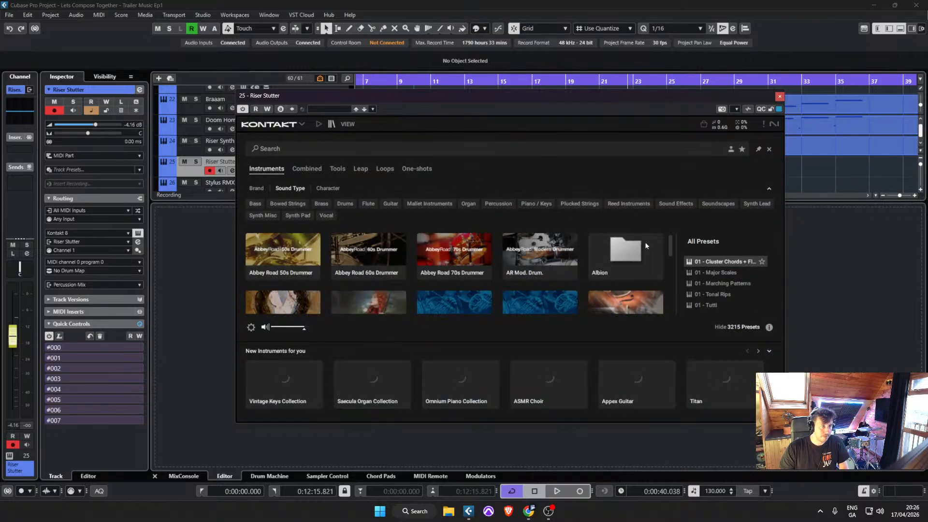
click(603, 254)
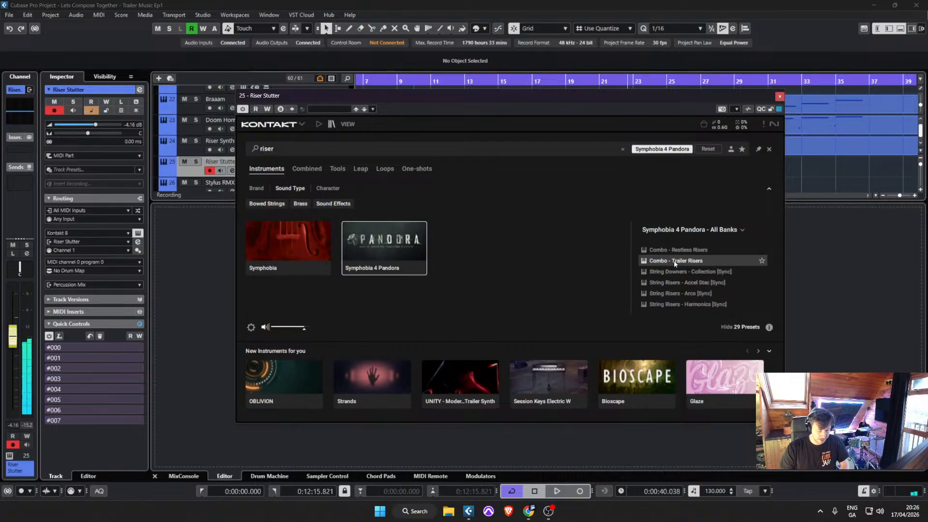
double_click(675, 260)
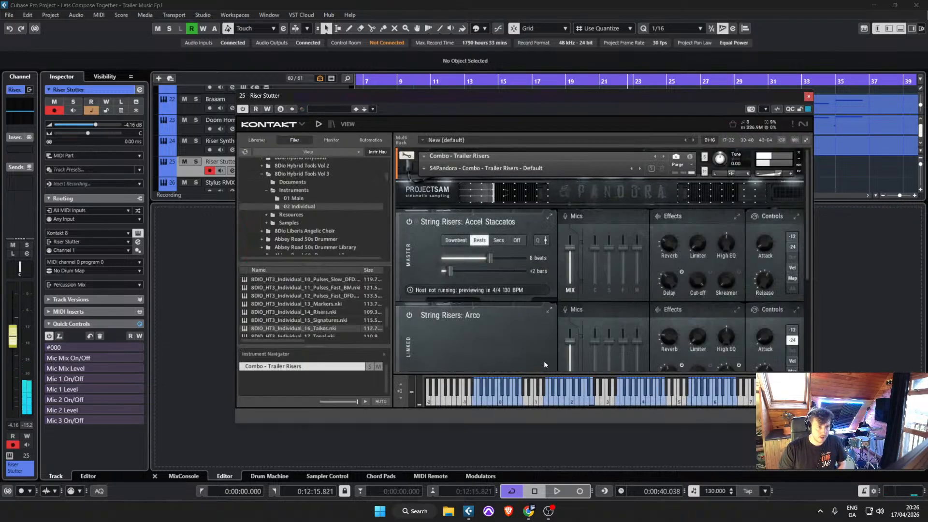
Step: Review the string riser layers and their settings in the Combo - Trailer Risers patch, and close the instrument
scroll(521, 290, down, 3)
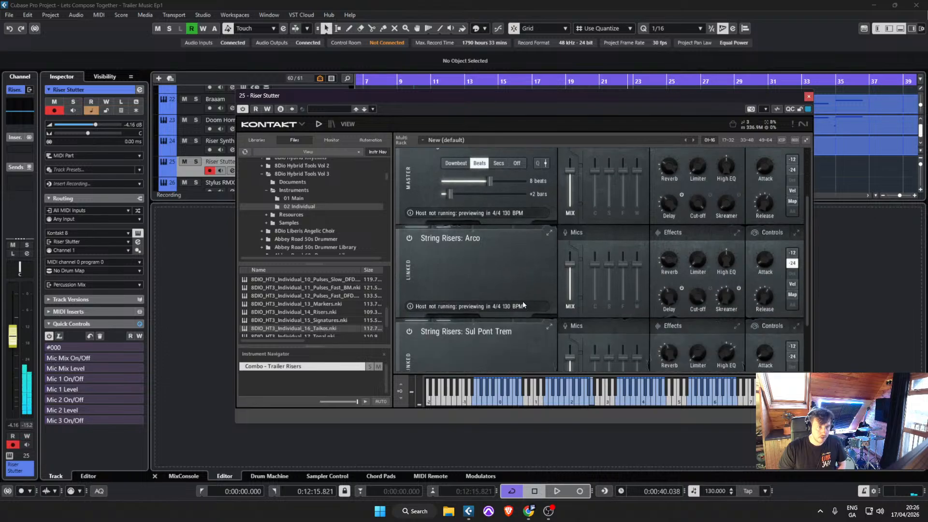
scroll(523, 304, up, 2)
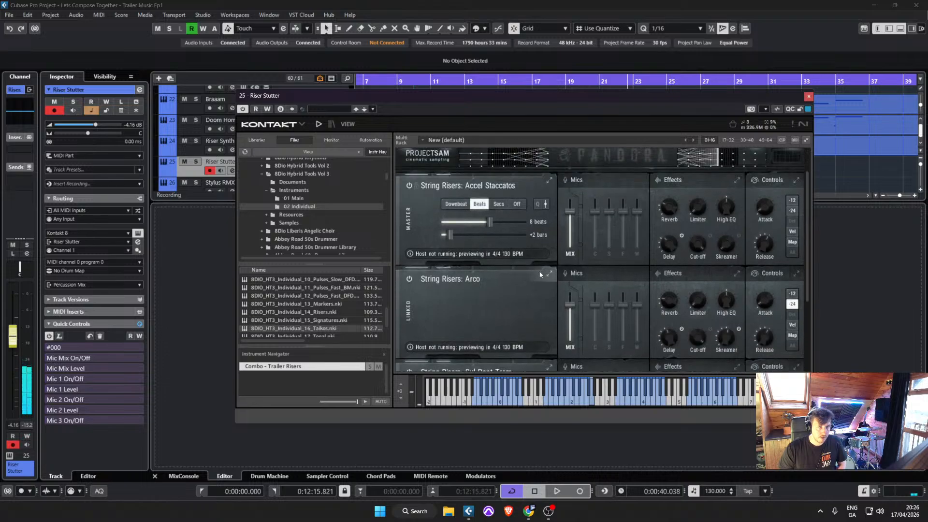
scroll(540, 274, down, 3)
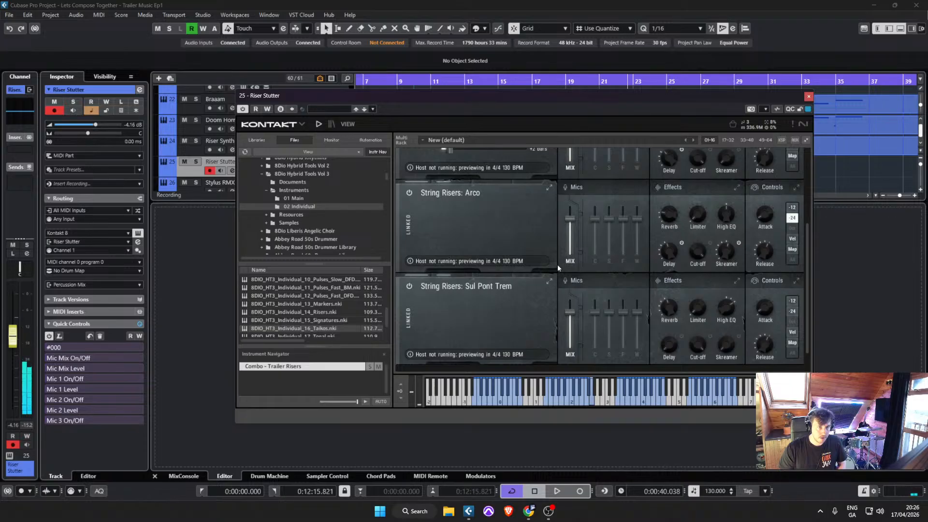
click(809, 96)
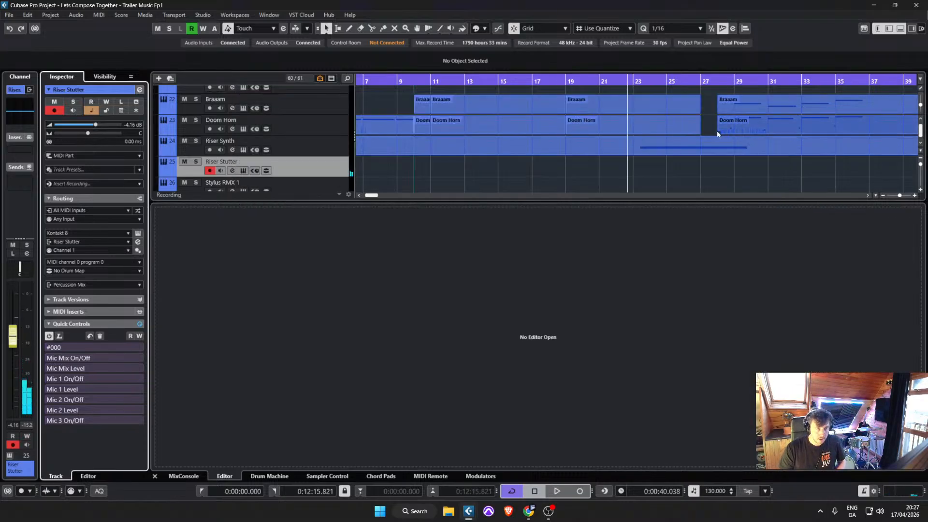
Step: Reopen the Riser Stutter track's Kontakt instrument at the Accel Staccatos timing settings
scroll(691, 106, up, 1)
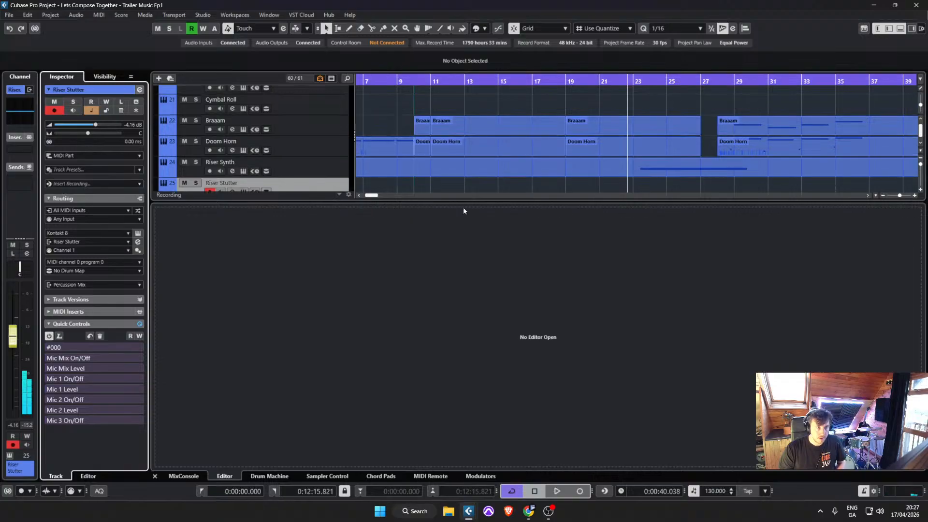
click(138, 233)
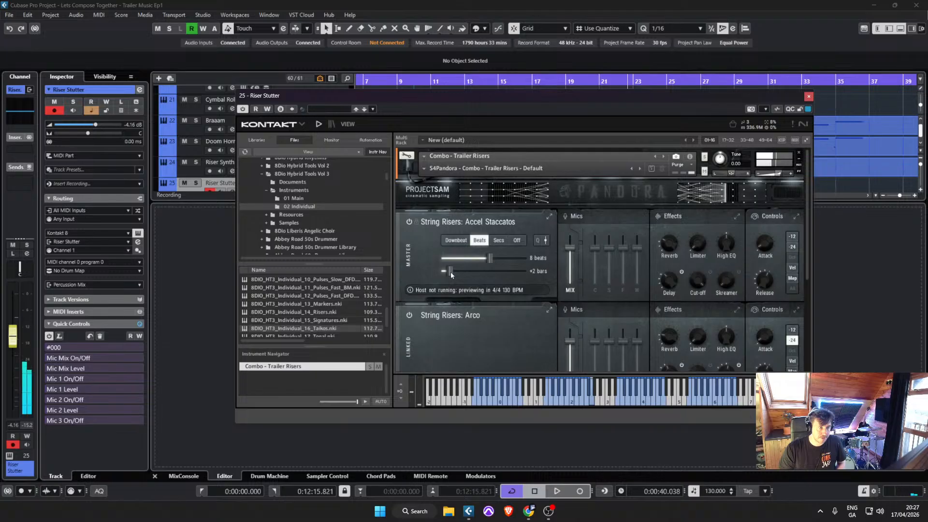
Step: Set the Accel Staccatos riser's bar length slider to 0 bars and close the instrument window
drag(450, 271, 433, 272)
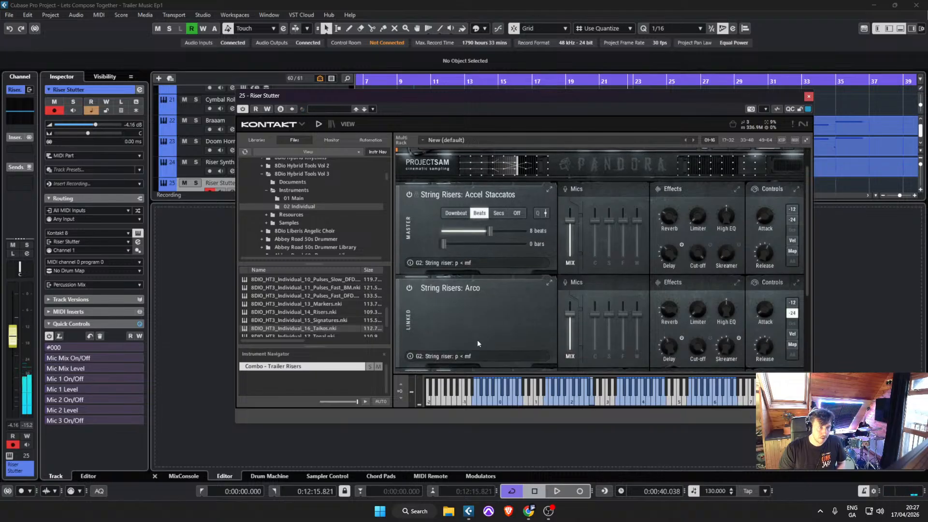
scroll(477, 339, down, 3)
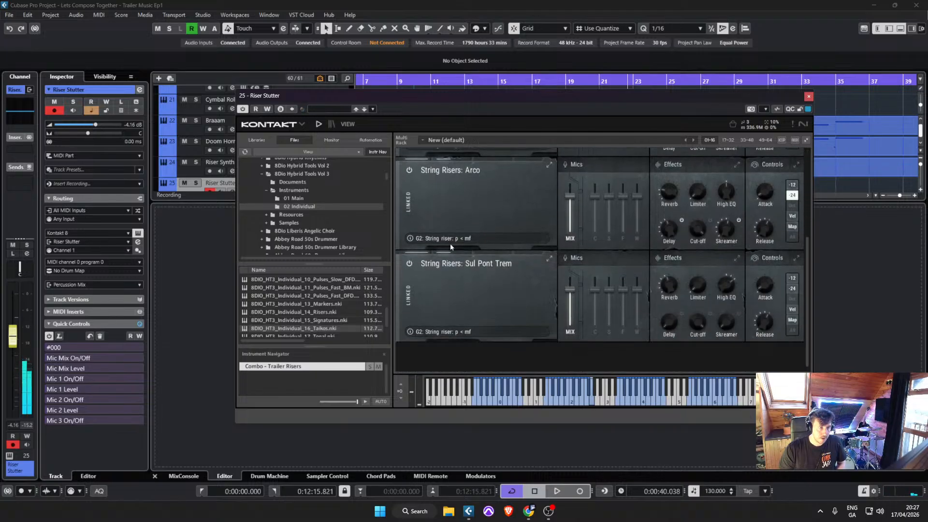
scroll(510, 263, up, 1)
scroll(749, 153, up, 2)
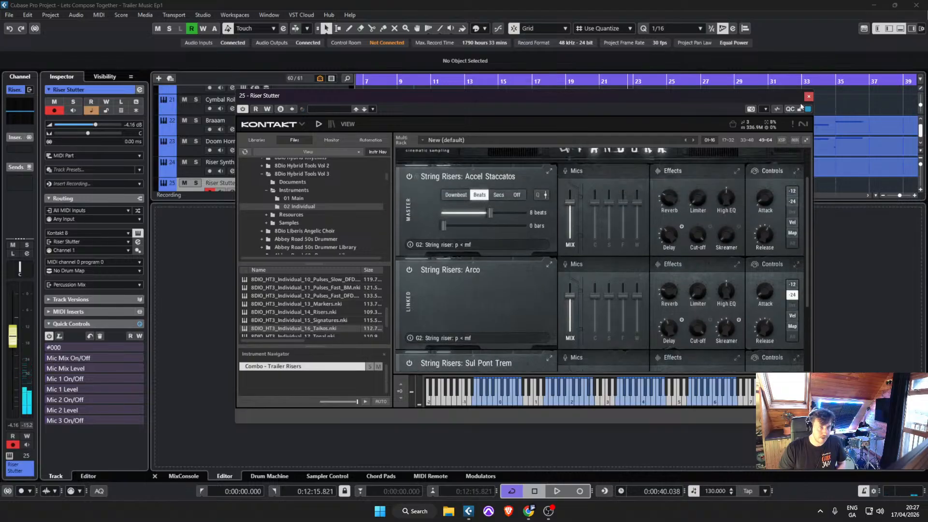
click(808, 97)
Step: Record a sustained riser note on the Riser Stutter track, starting the recording from bar 25
scroll(741, 163, up, 3)
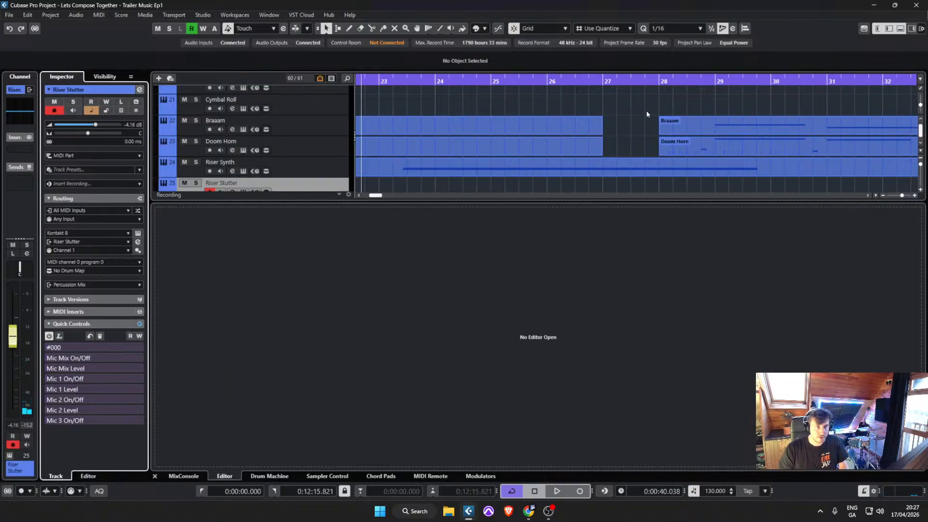
drag(505, 81, 486, 81)
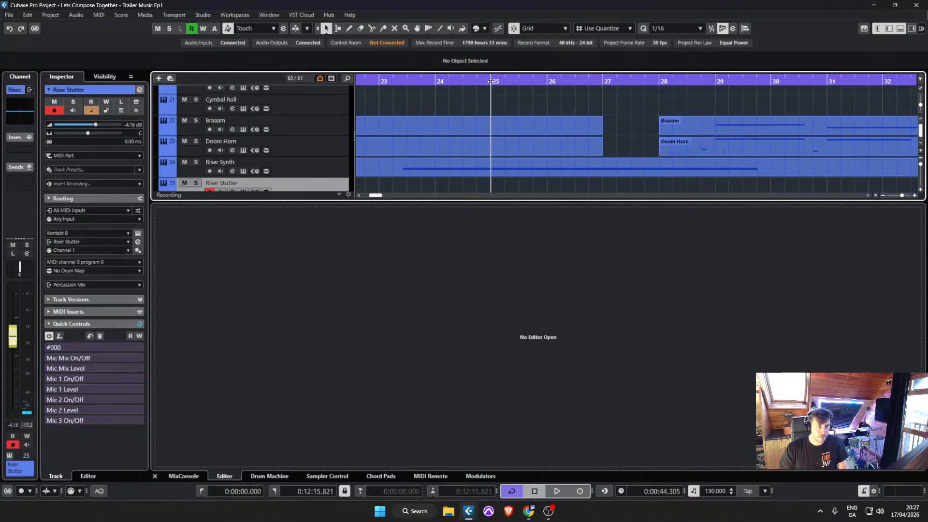
key(KP_Multiply)
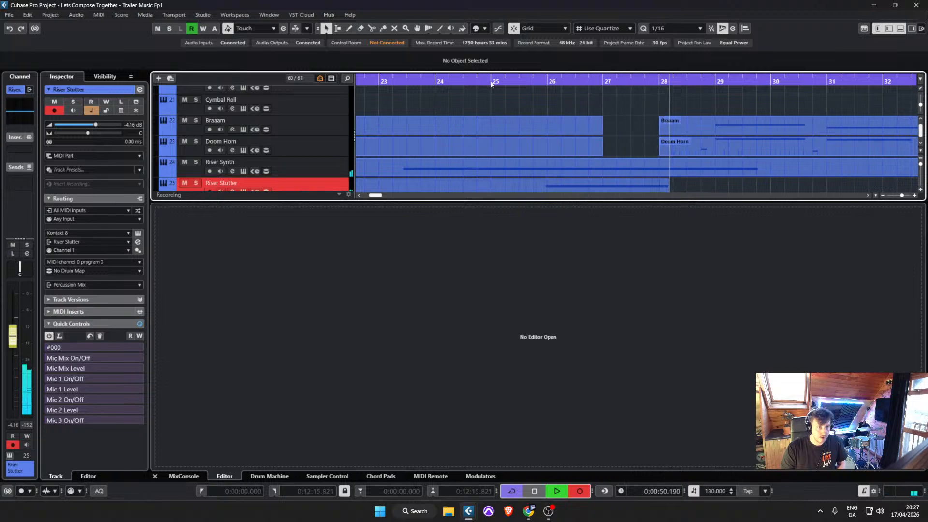
key(space)
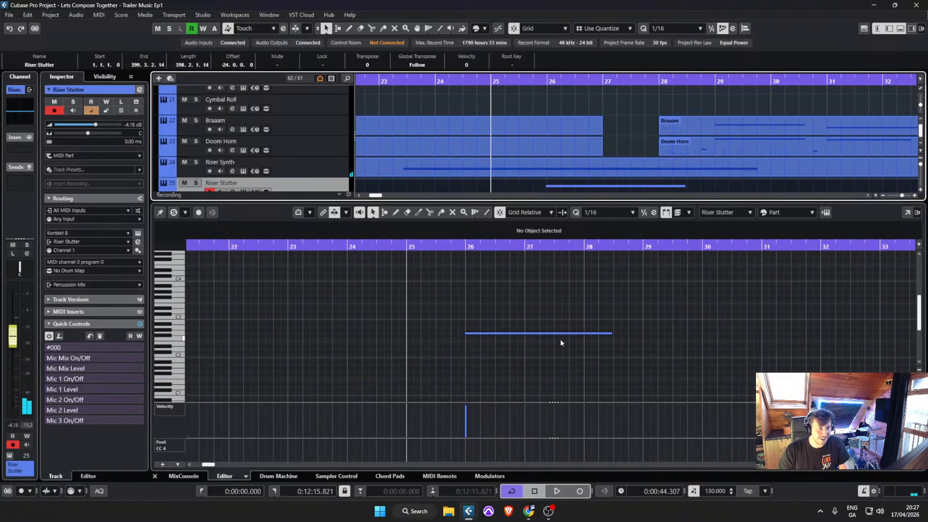
Step: Adjust the recorded riser note to span from bar 27 to about beat 4 of bar 31, and save the project
drag(467, 333, 524, 333)
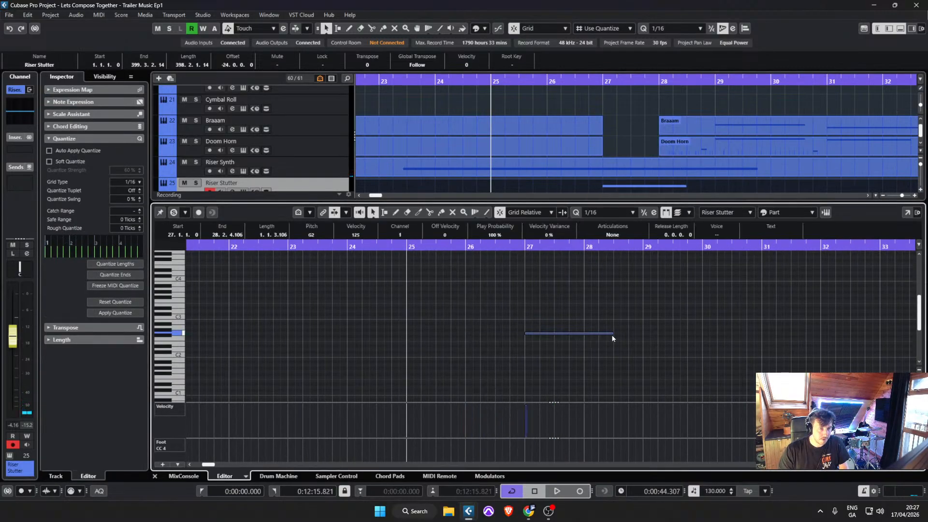
drag(611, 334, 806, 334)
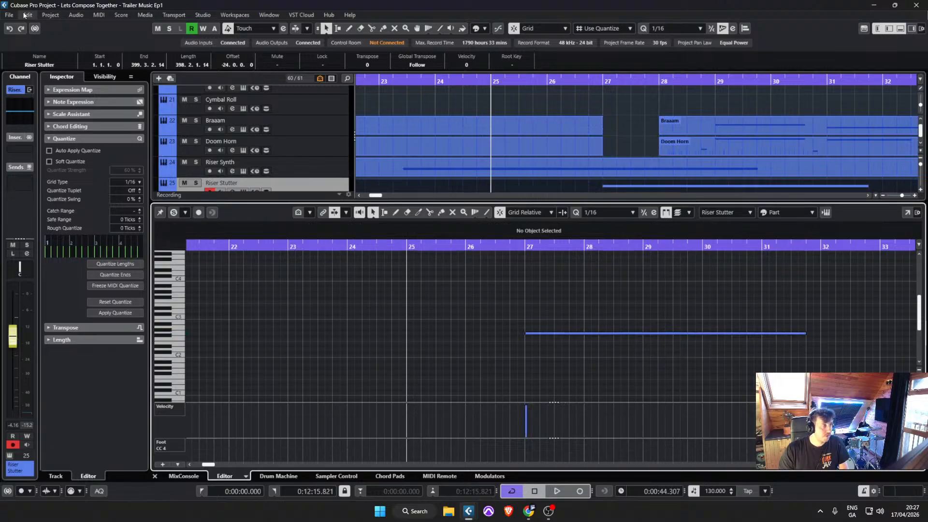
click(9, 15)
click(38, 82)
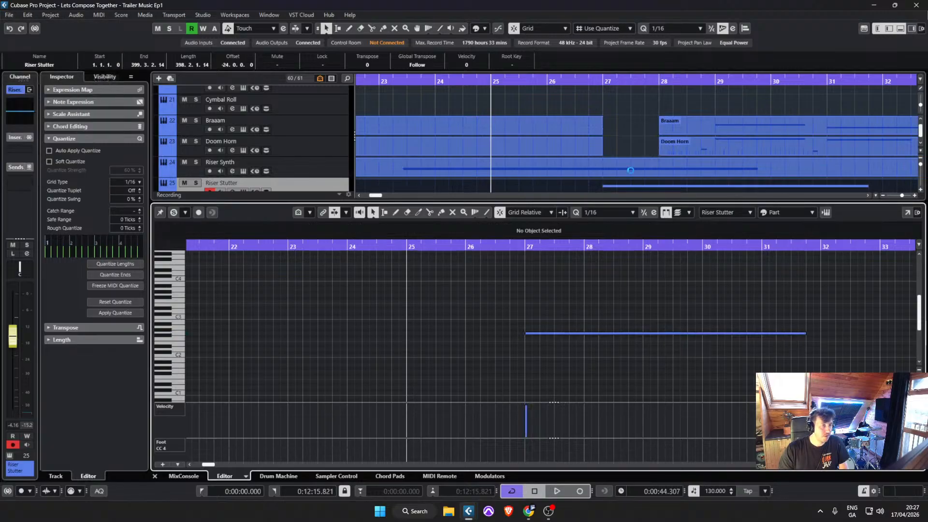
Step: Audition the Cinematic Guitars Loop, Cinematic Guitars Loop 2 and Cello Solo tracks for a sound to add
click(644, 112)
scroll(530, 122, up, 2)
scroll(364, 142, up, 4)
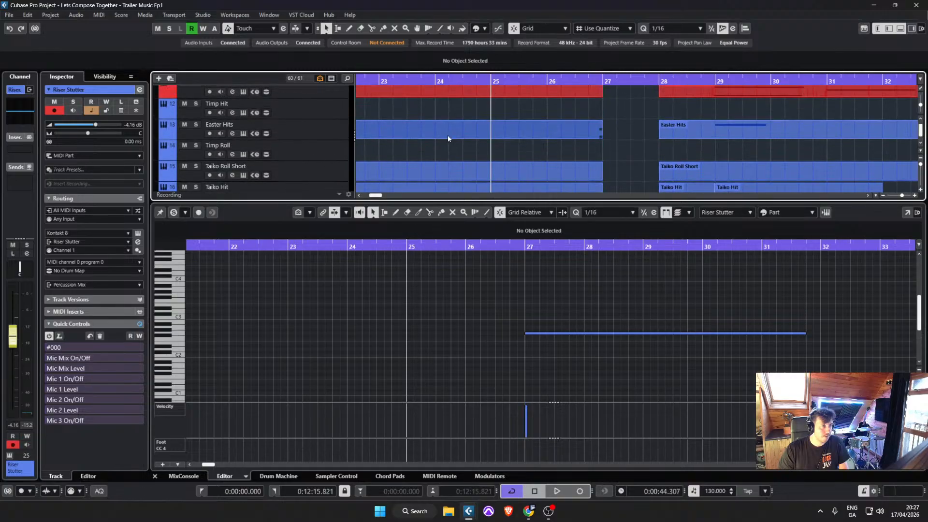
key(g)
key(g)
scroll(454, 135, down, 4)
scroll(488, 155, down, 4)
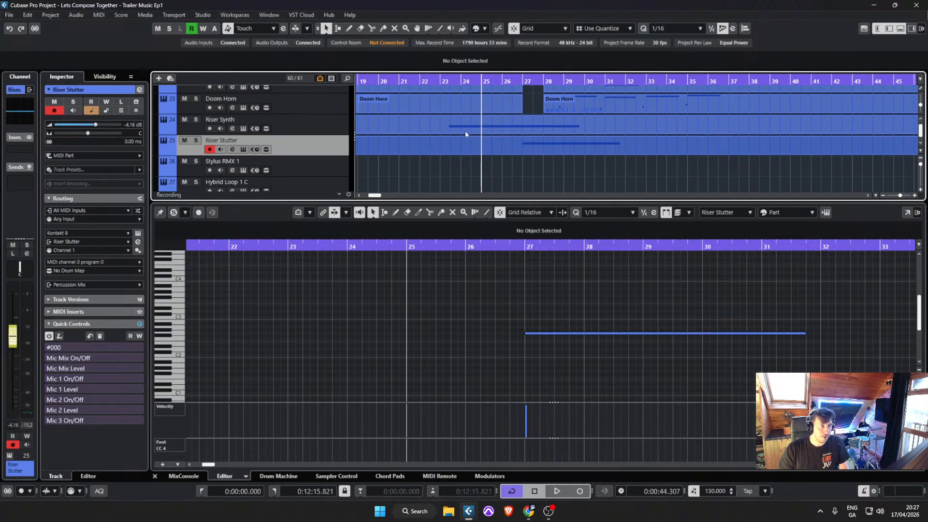
click(329, 164)
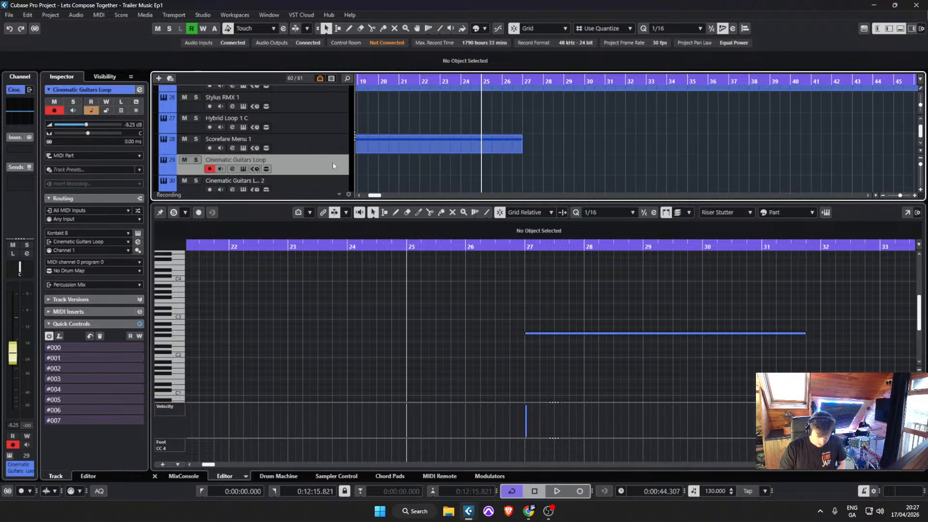
scroll(334, 167, up, 1)
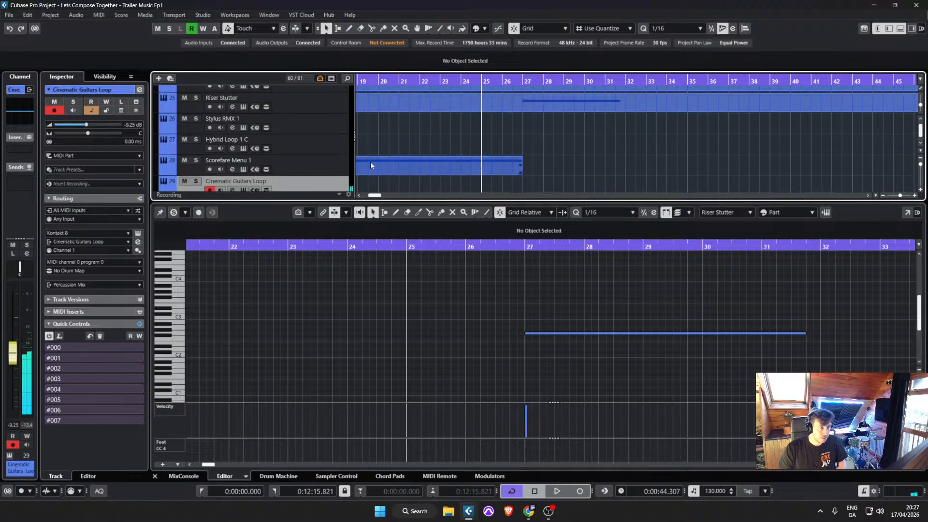
scroll(333, 169, down, 2)
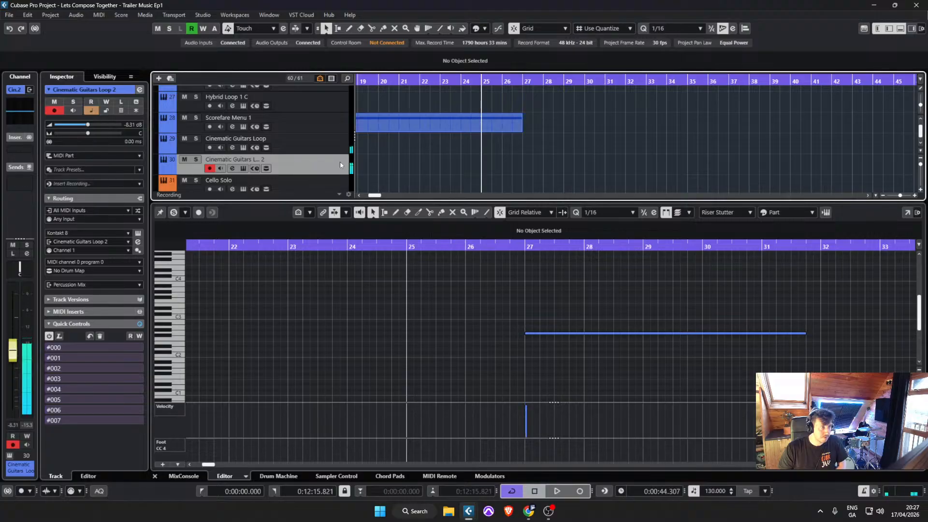
click(327, 184)
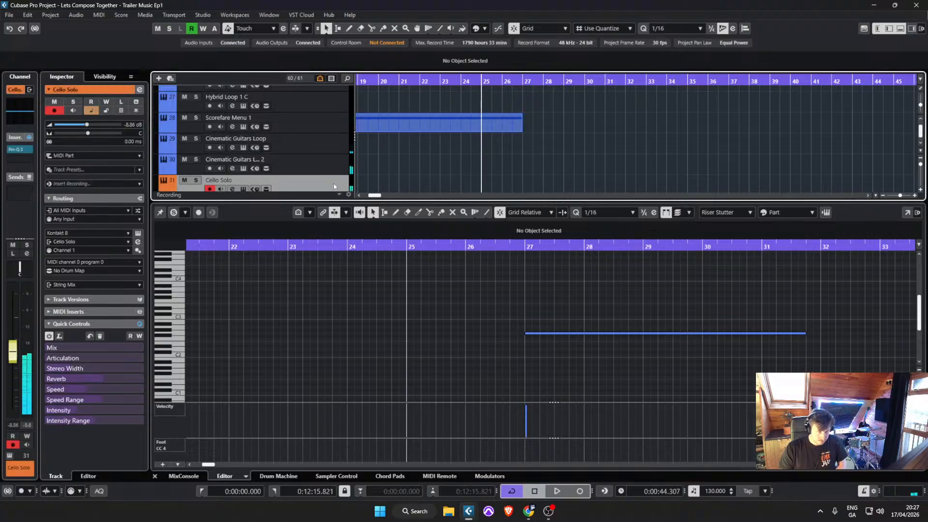
Step: Play the arrangement from bar 11 and examine the String Section Staccato parts at bar 29
scroll(411, 159, left, 6)
scroll(370, 166, down, 5)
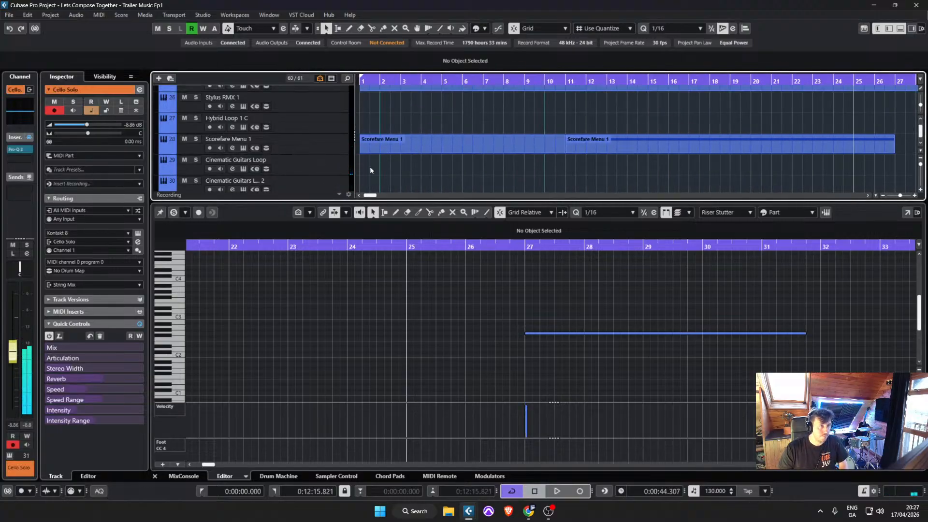
key(space)
key(space)
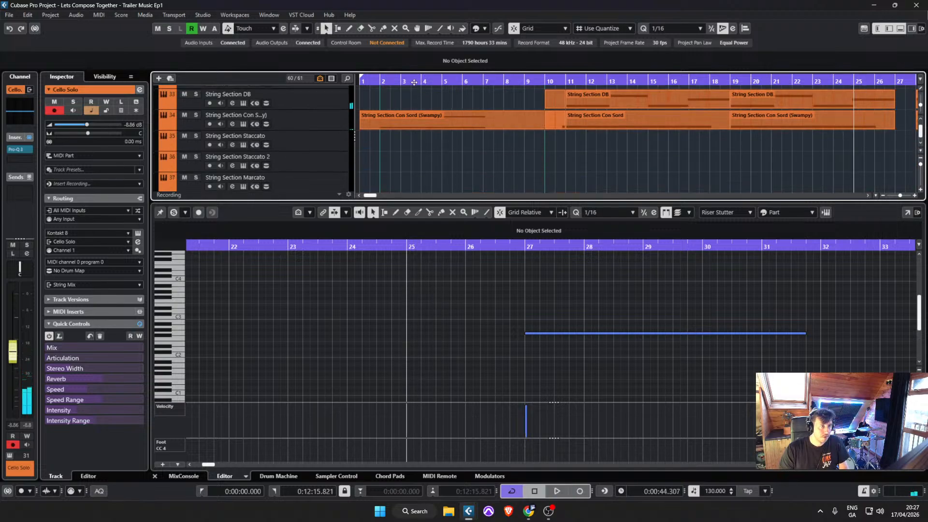
click(375, 82)
drag(549, 84, 562, 84)
key(space)
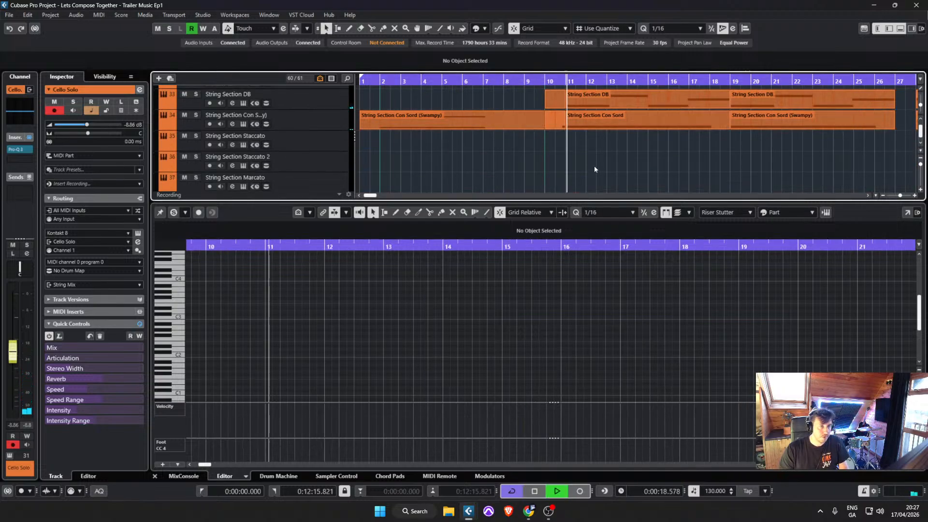
scroll(593, 166, right, 1)
click(900, 161)
click(782, 173)
scroll(821, 175, right, 1)
click(888, 164)
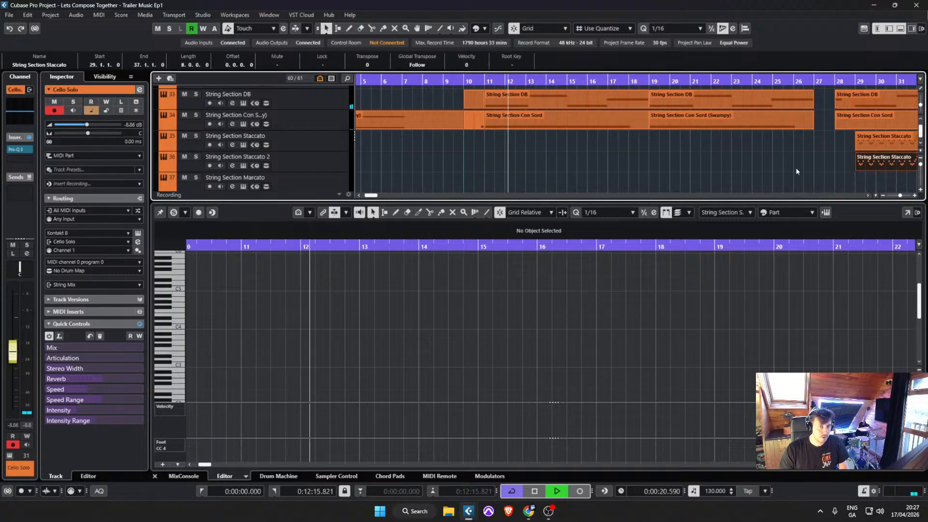
Step: Audition Cinematic Guitars Loop 2 and Hybrid Loop 1 C against playback, and Cinematic Guitars Loop on its own
scroll(783, 167, up, 3)
click(674, 142)
scroll(673, 141, up, 3)
click(334, 155)
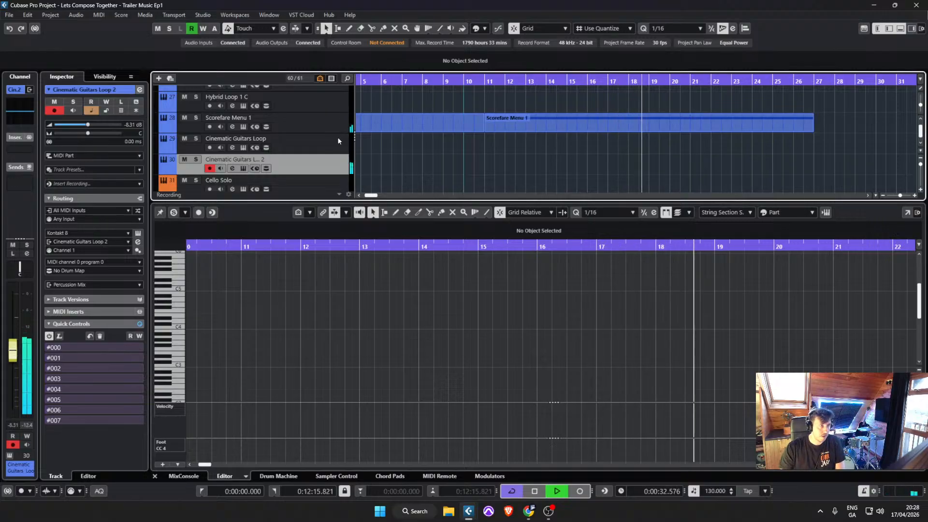
click(341, 109)
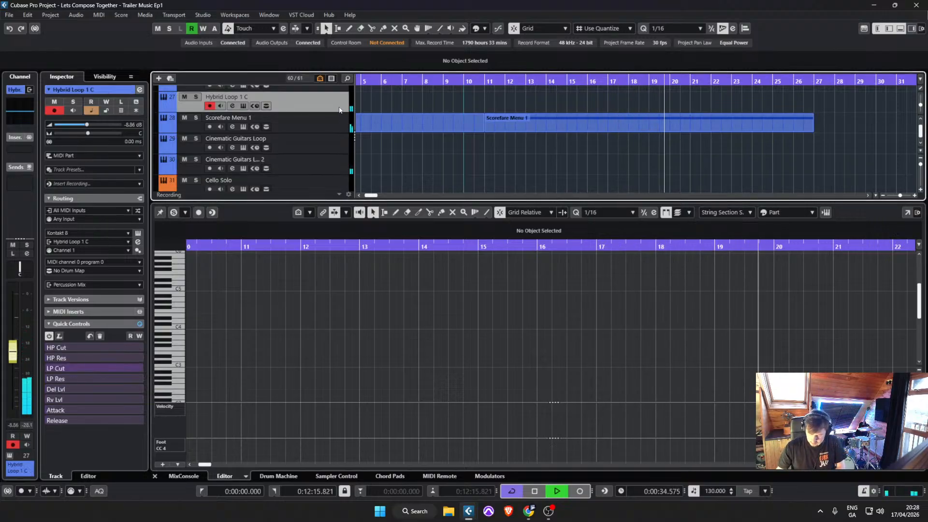
key(space)
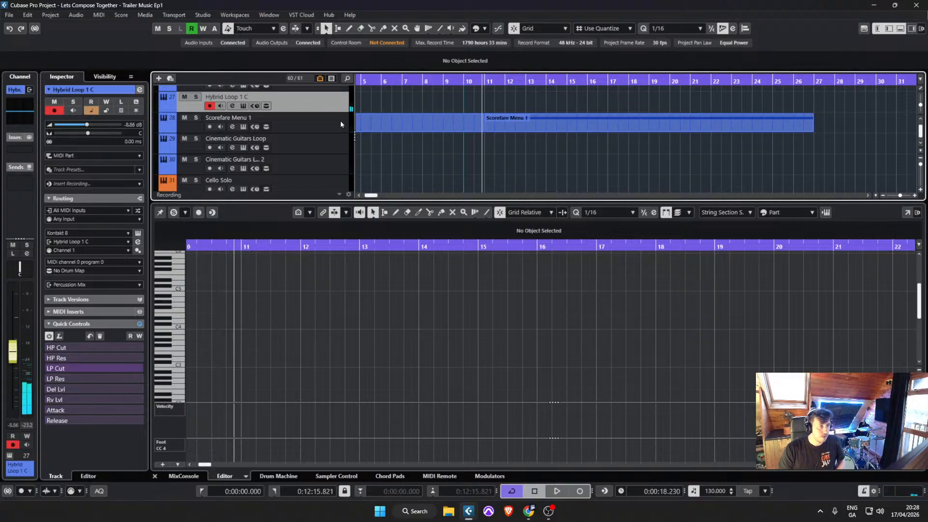
click(347, 147)
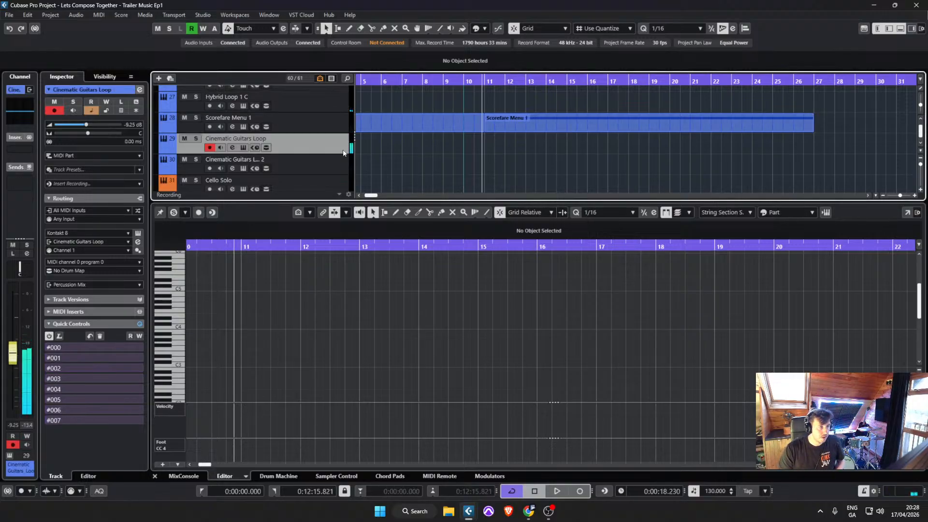
Step: Record a sustained loop note on the Stylus RMX 1 track from just before bar 11
scroll(343, 153, up, 2)
click(345, 126)
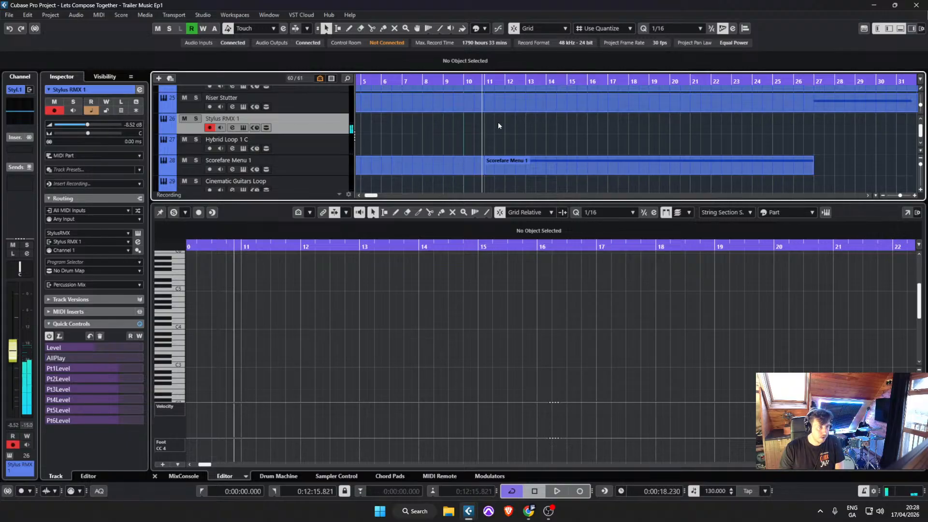
key(KP_Multiply)
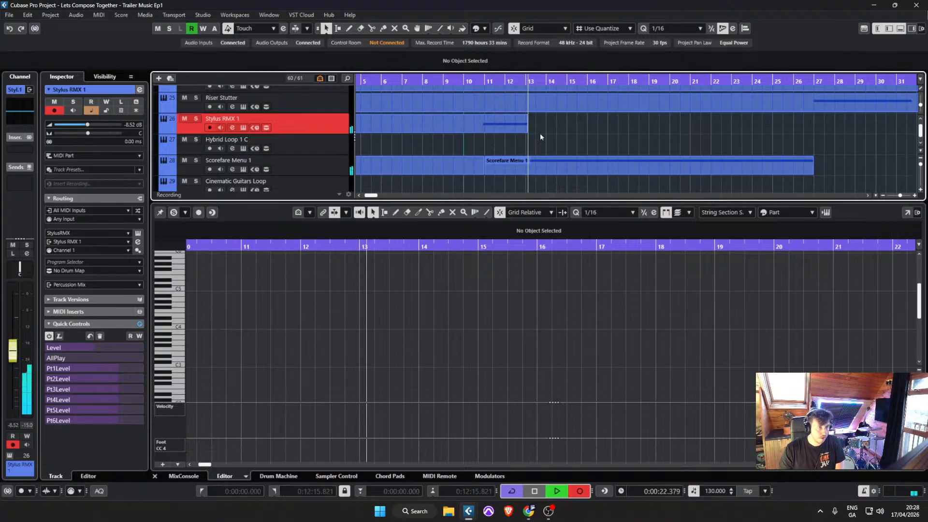
key(space)
Step: Align the recorded F3 note to bar 11 with a two-bar length and duplicate it at bar 13
drag(756, 309, 820, 331)
key(q)
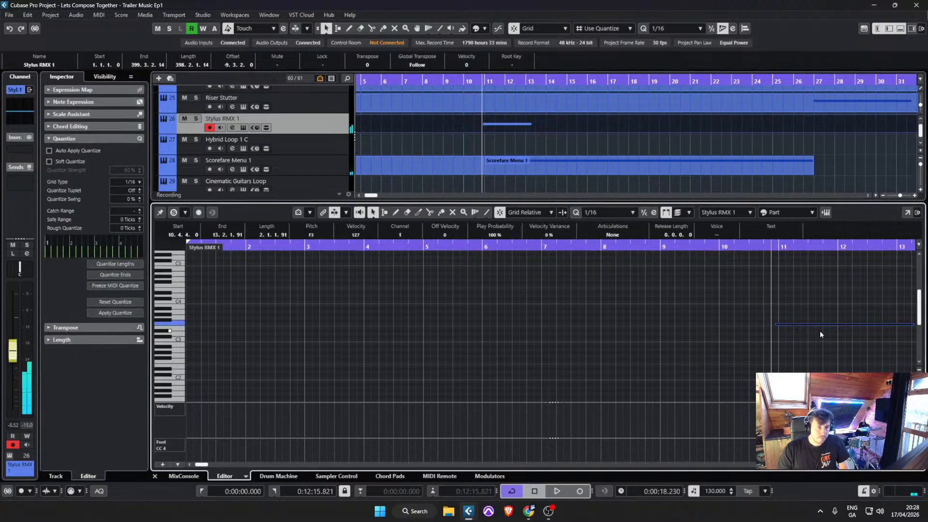
click(819, 331)
scroll(754, 327, right, 4)
drag(620, 324, 622, 324)
drag(753, 325, 856, 324)
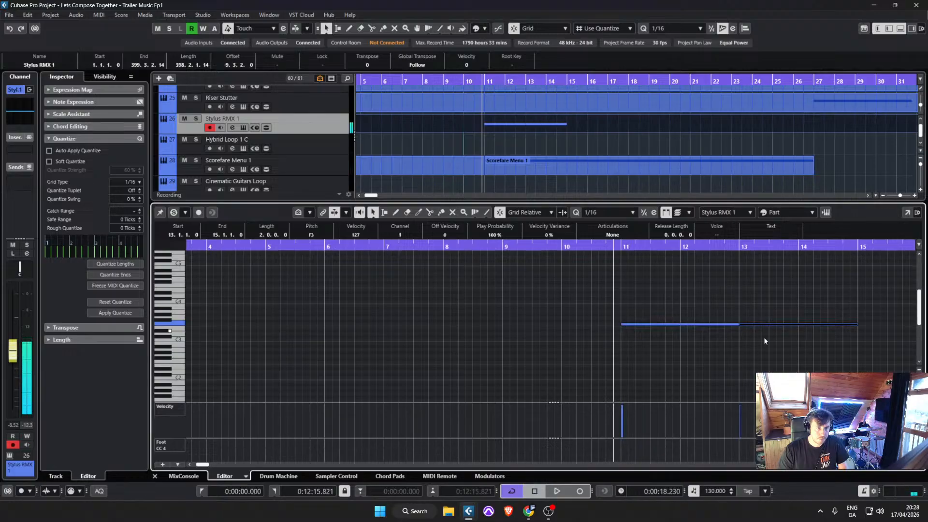
Step: Split the Stylus RMX 1 part at bar 15, delete the remainder, and split the kept part at bar 11
alt+click(569, 126)
click(581, 126)
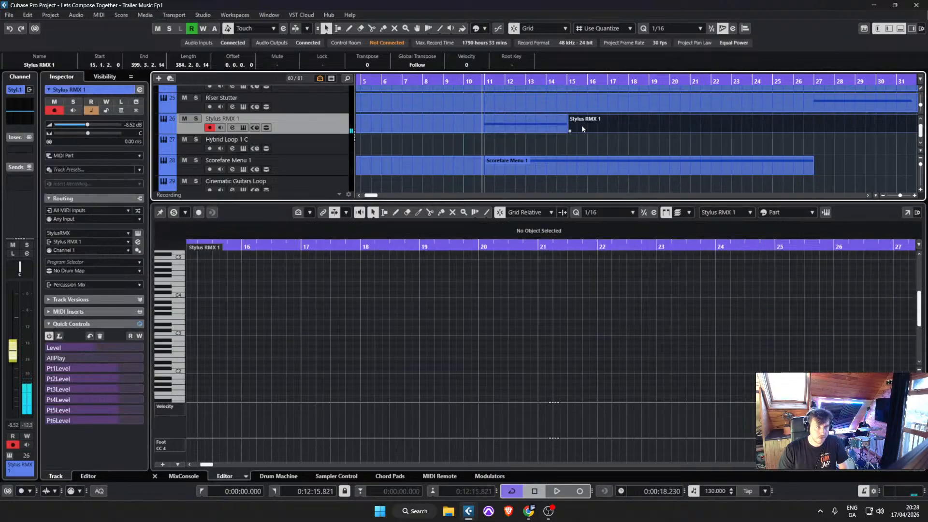
key(Delete)
click(519, 126)
key(h)
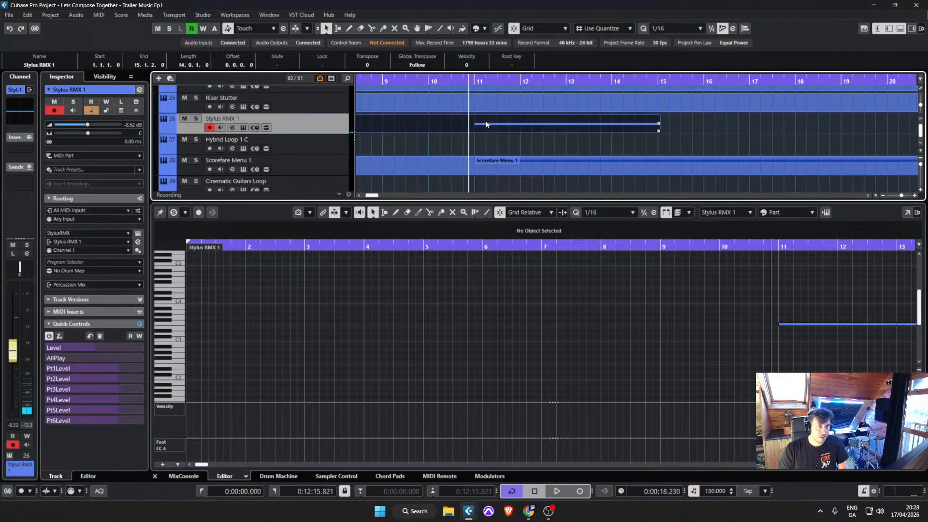
alt+click(477, 126)
Step: Duplicate the four-bar Stylus RMX 1 part from bar 15 and glue both into one eight-bar part
scroll(513, 128, down, 3)
mouse_move(529, 129)
mouse_down()
mouse_move(594, 129)
mouse_move(547, 128)
mouse_up()
scroll(572, 129, up, 2)
scroll(558, 129, up, 2)
scroll(546, 129, down, 3)
key(4)
click(518, 127)
Step: Copy the eight-bar Stylus RMX 1 part to bar 19
key(1)
drag(450, 126, 697, 121)
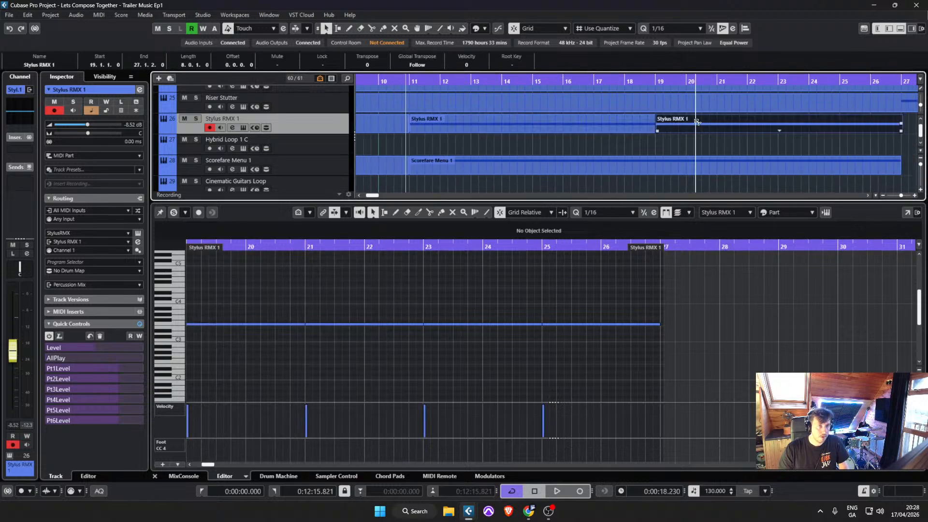
click(534, 147)
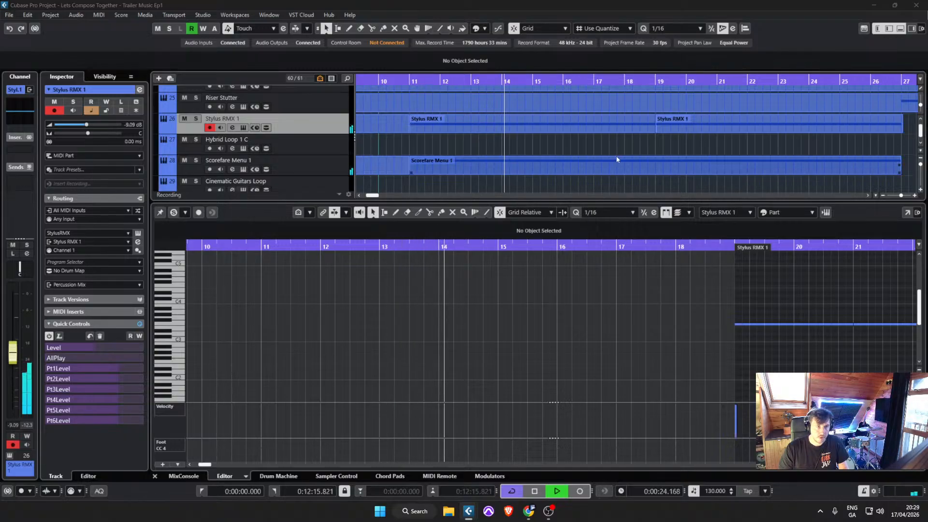
Step: Delete the Taiko Roll Long part spanning bars 11 to 19
scroll(636, 146, up, 9)
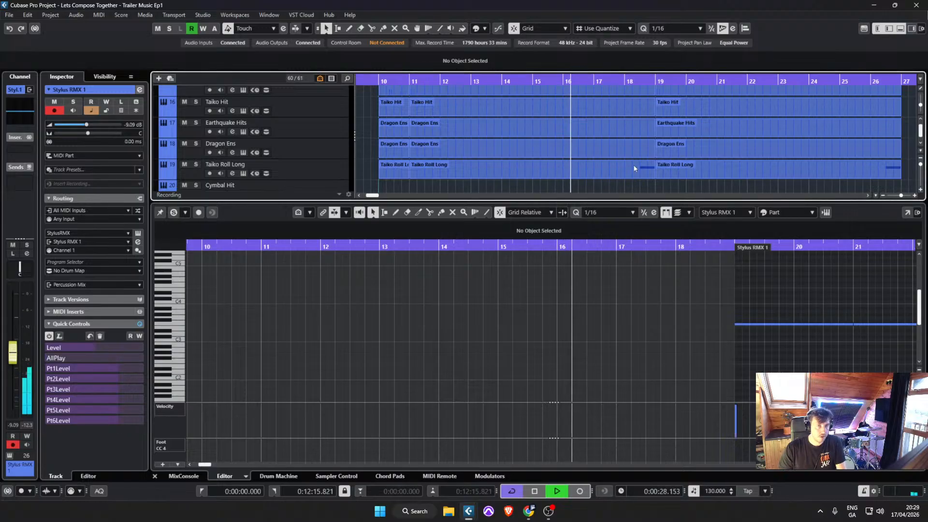
click(634, 168)
key(Delete)
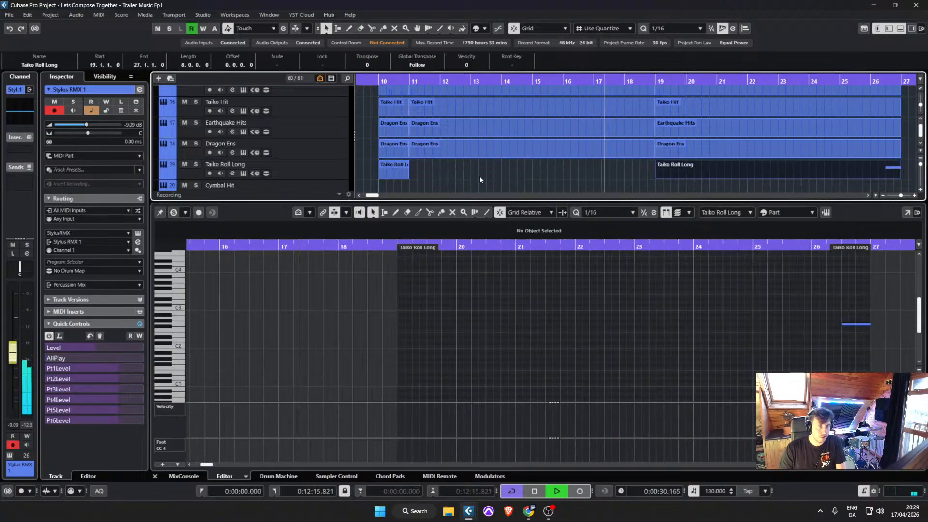
click(616, 177)
scroll(643, 145, up, 3)
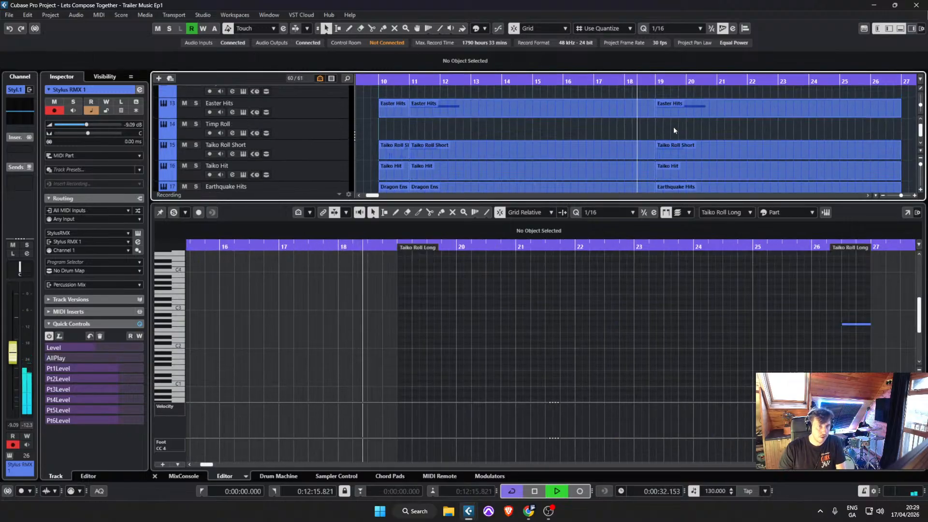
Step: Delete the Taiko Roll Short part spanning bars 19 to 27
scroll(673, 127, up, 1)
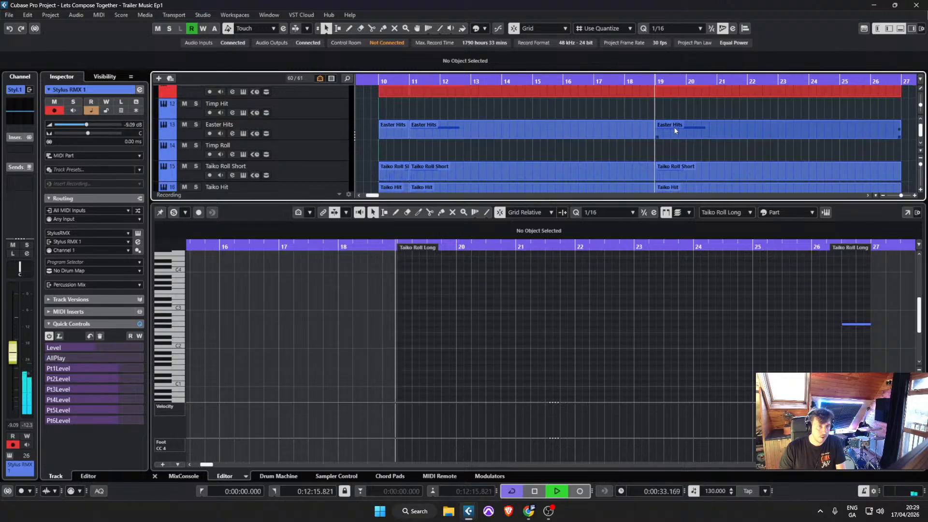
click(679, 167)
scroll(722, 164, up, 5)
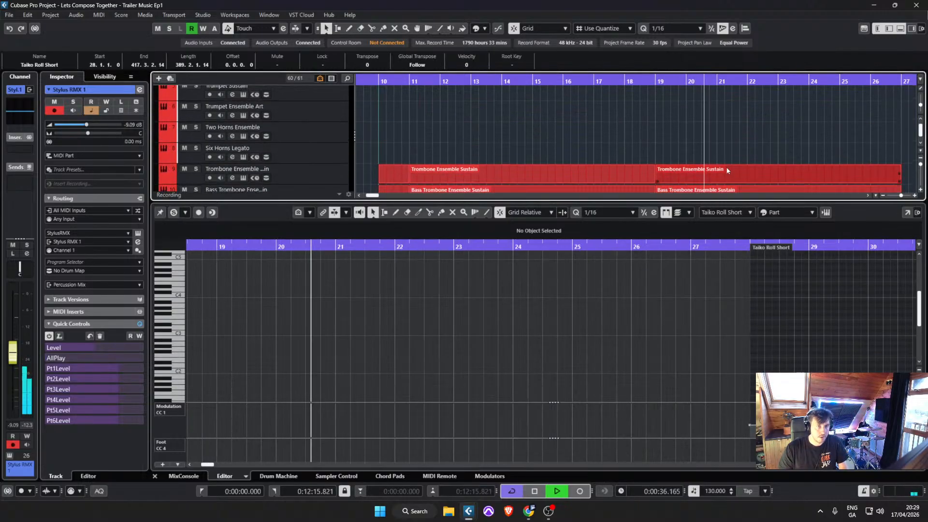
Step: Delete the Trombone, Bass Trombone and Tuba Ensemble Sustain parts spanning bars 19 to 27, and stop playback
scroll(720, 159, down, 3)
click(711, 149)
key(space)
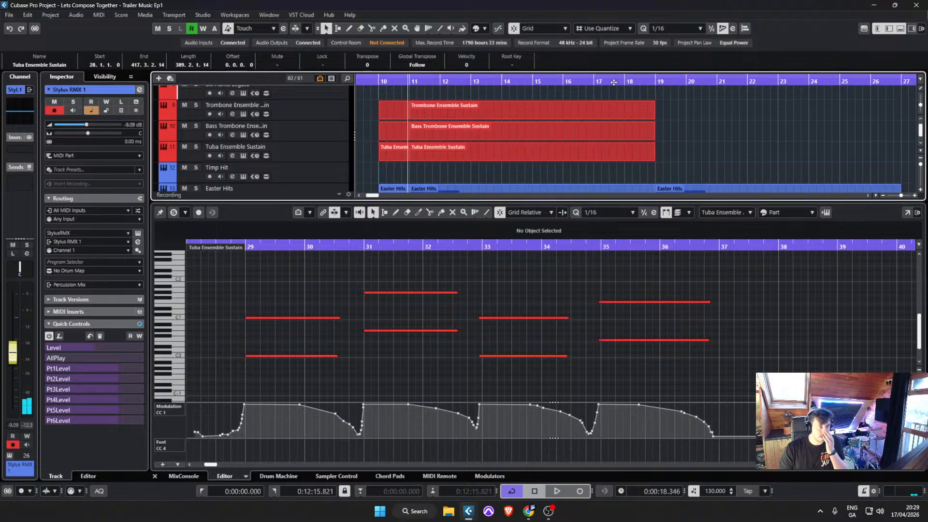
Step: Record a new passage over bars 19 to 27 on the Trombone, Bass Trombone and Tuba Ensemble Sustain tracks together
drag(692, 114, 604, 152)
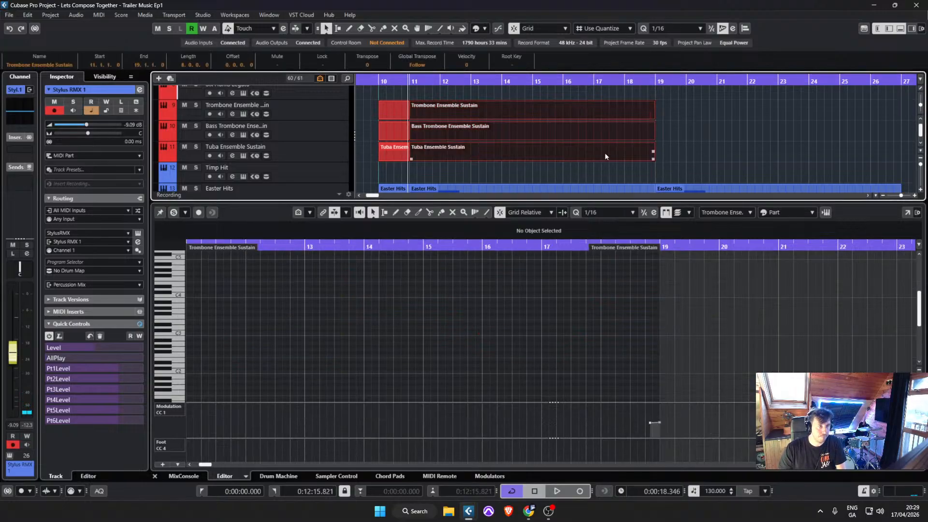
click(705, 131)
click(318, 147)
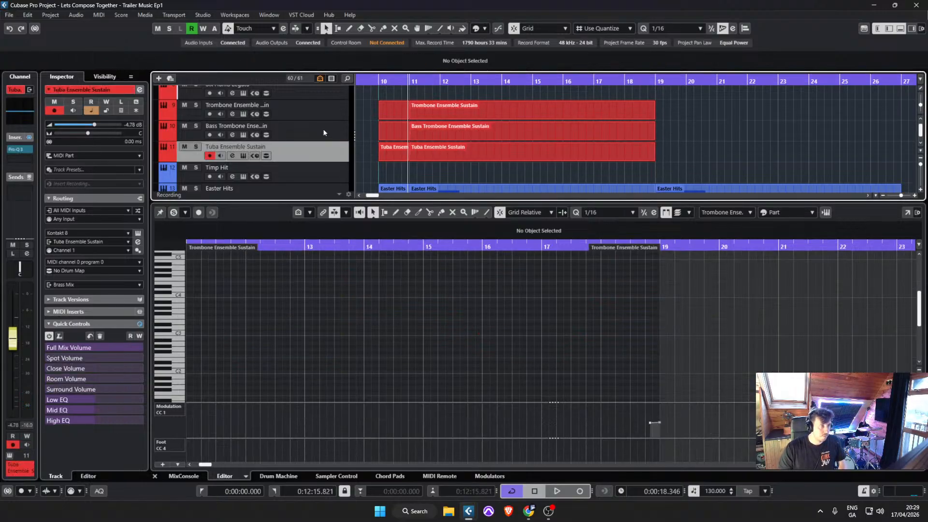
shift+click(329, 113)
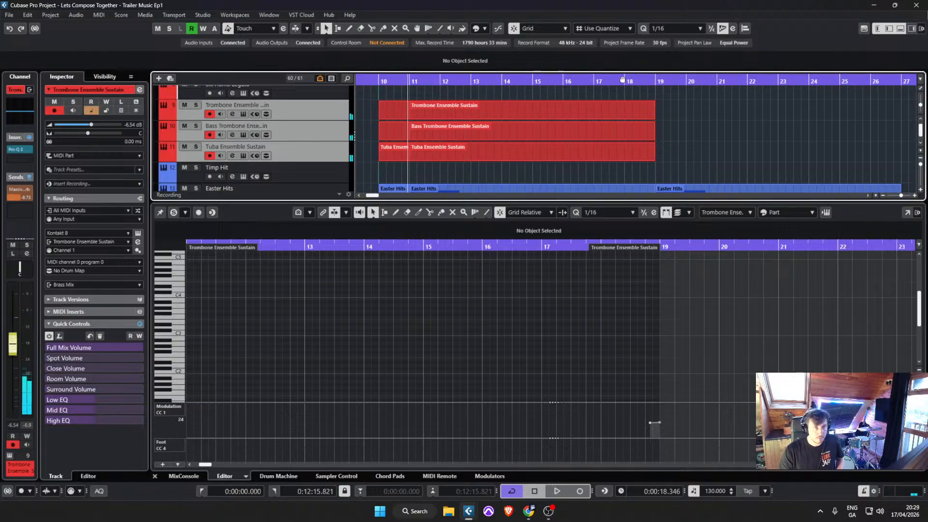
key(KP_Multiply)
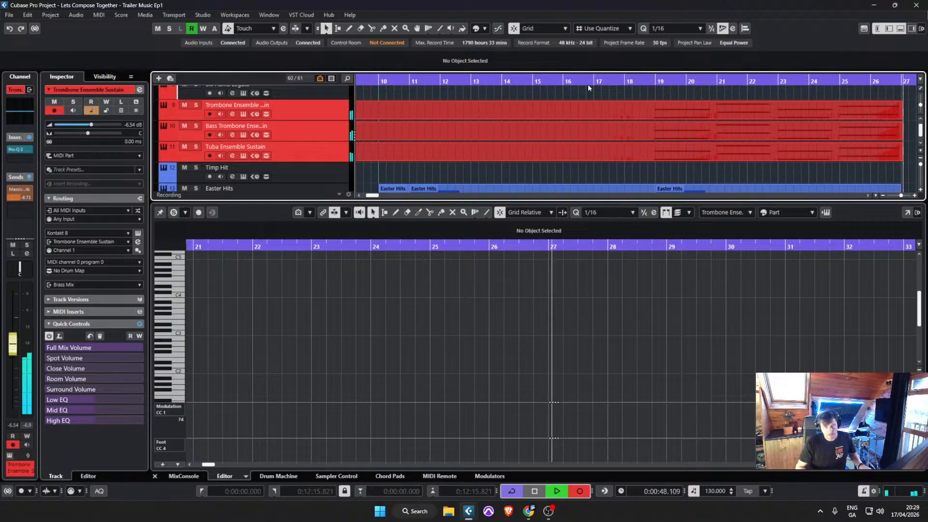
scroll(739, 171, right, 5)
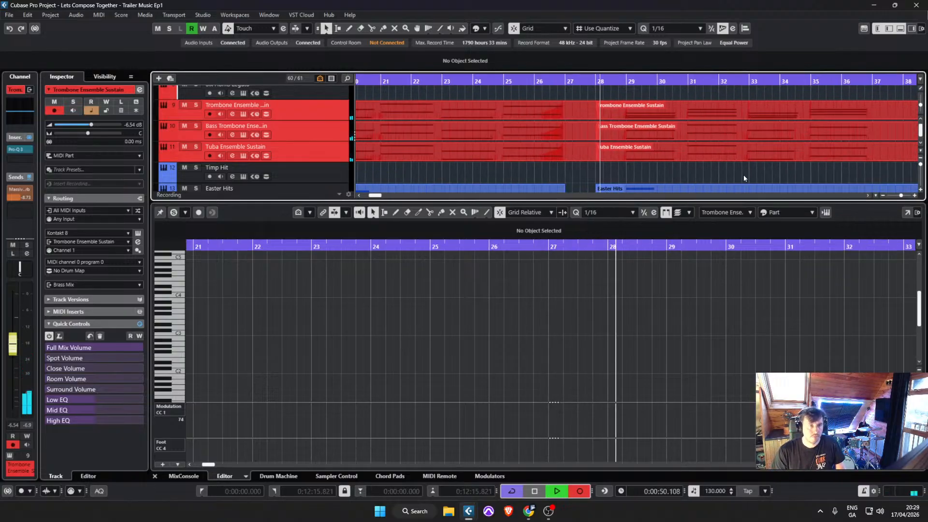
key(space)
Step: Split the Piano part at bar 29 and delete its segment in bar 28
scroll(539, 148, down, 6)
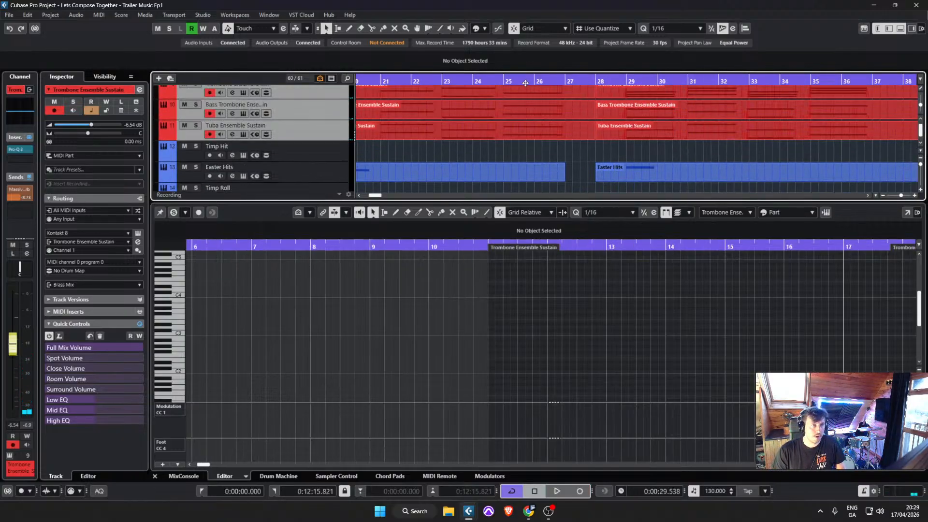
key(space)
scroll(550, 145, down, 10)
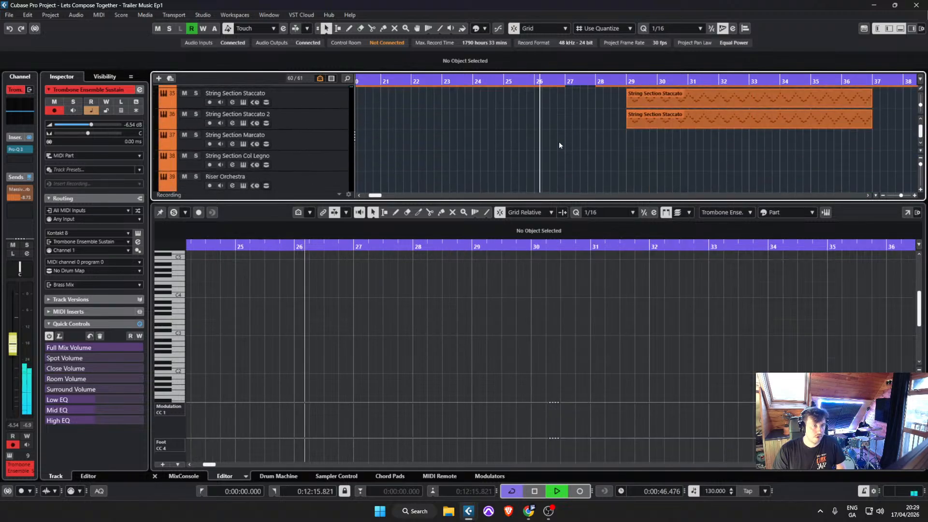
scroll(559, 145, down, 2)
alt+click(624, 139)
click(611, 140)
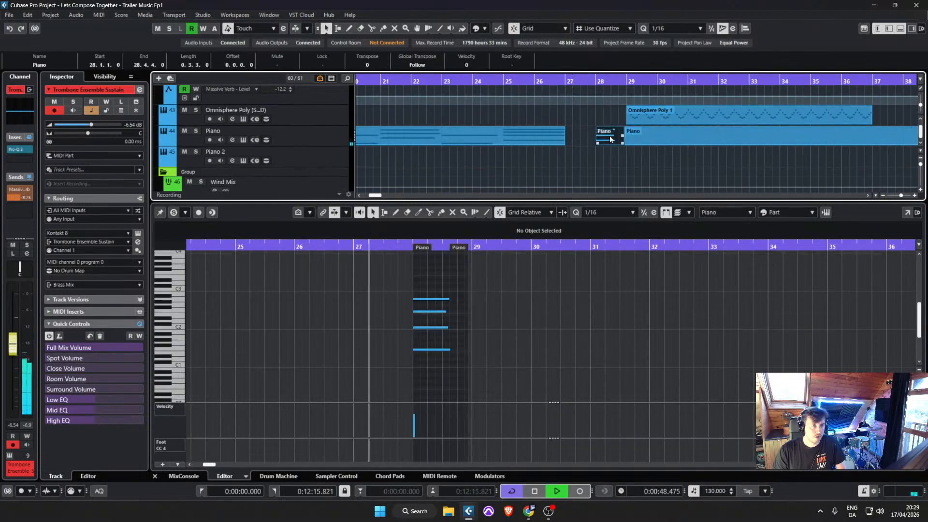
key(Delete)
click(607, 143)
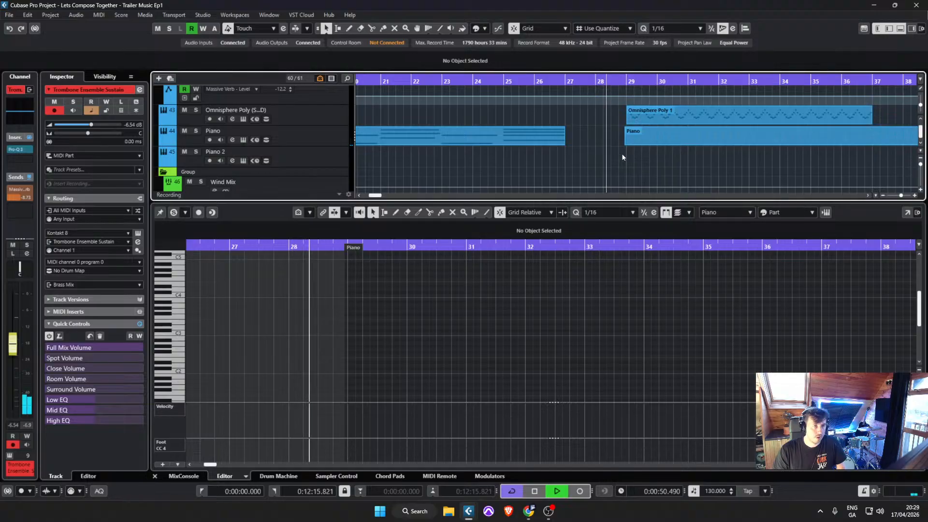
Step: Stop playback and save the project
key(space)
key(g)
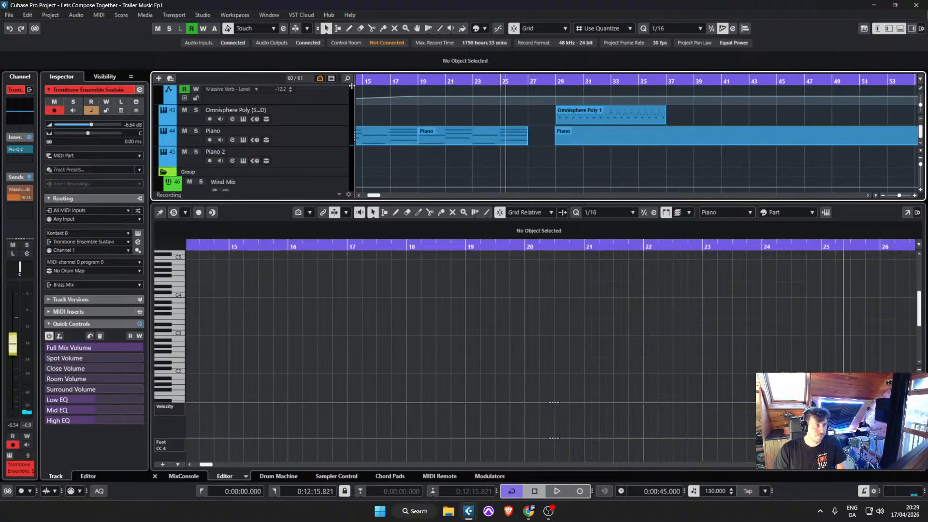
click(9, 14)
click(23, 79)
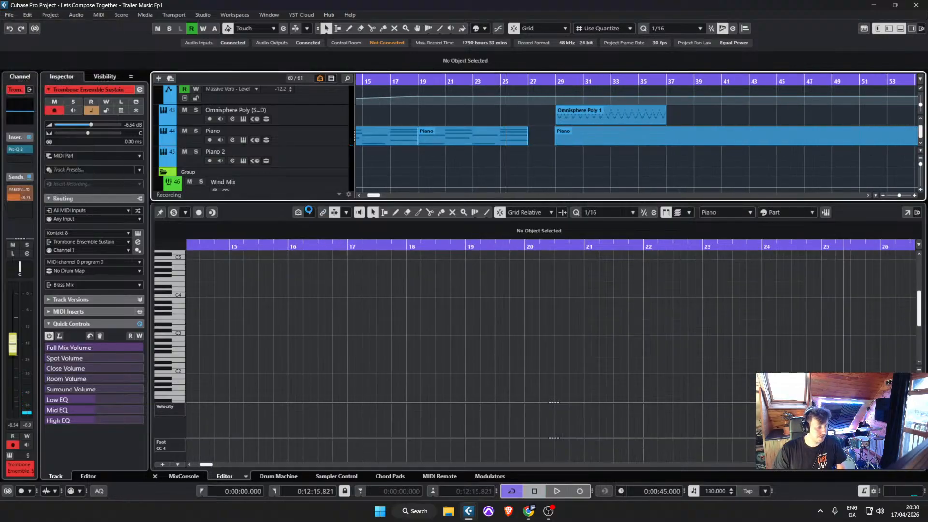
Step: Inspect the Piano 2 part over bars 1 to 11 and play the arrangement from bar 3
scroll(402, 166, left, 5)
click(372, 159)
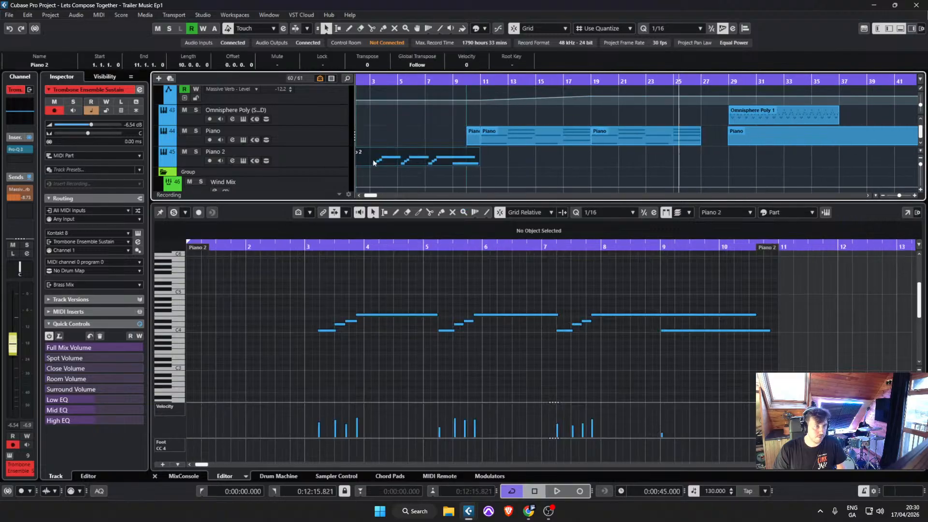
click(402, 132)
scroll(381, 131, left, 1)
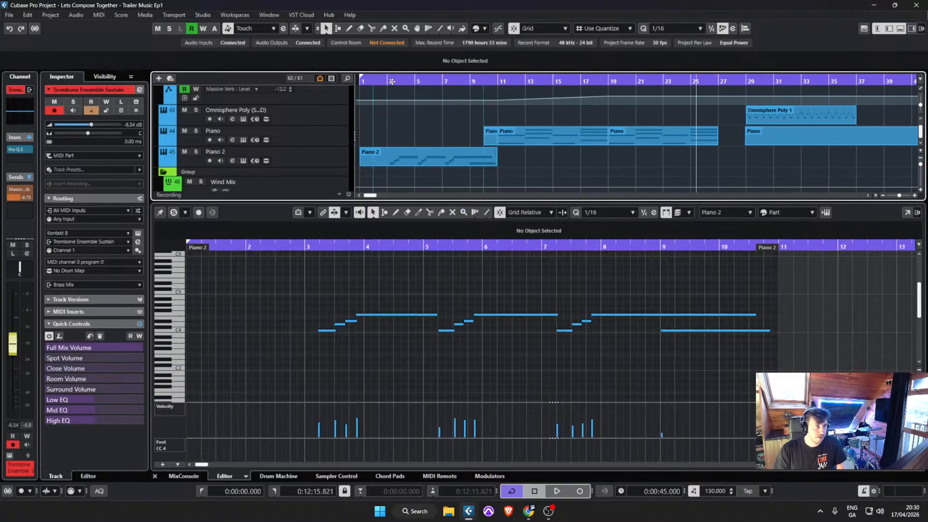
click(392, 81)
key(space)
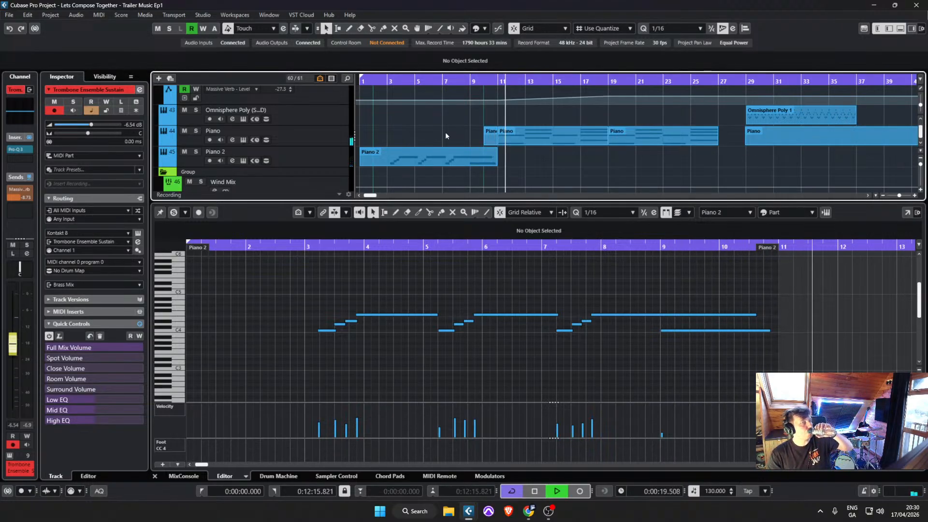
Step: Glue the Taiko Roll Short parts at bars 10 and 11 into one and merge their notes into a single roll
scroll(498, 126, up, 10)
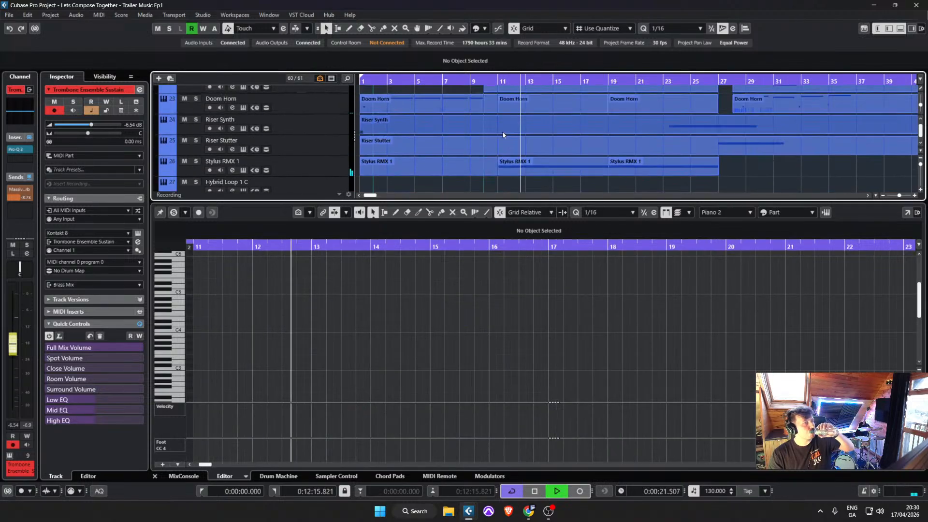
scroll(502, 131, up, 2)
scroll(479, 139, up, 2)
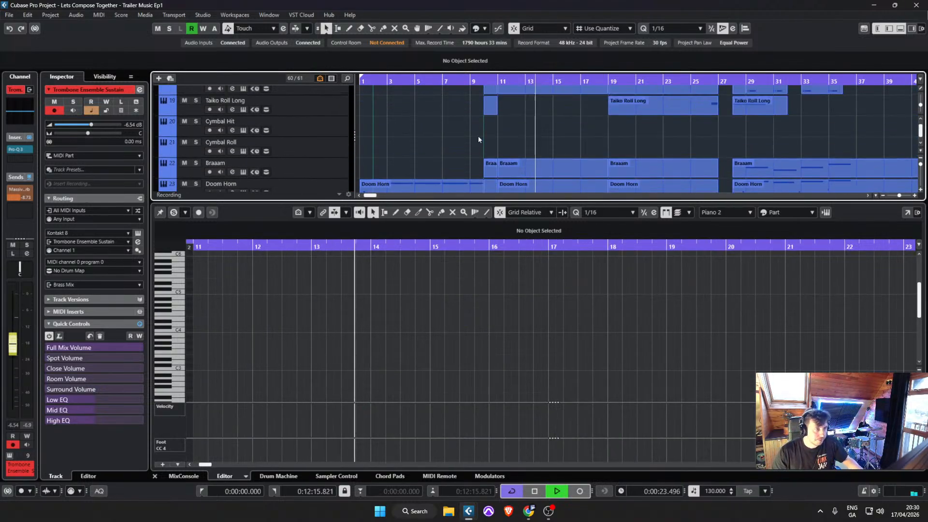
scroll(478, 139, up, 3)
click(544, 153)
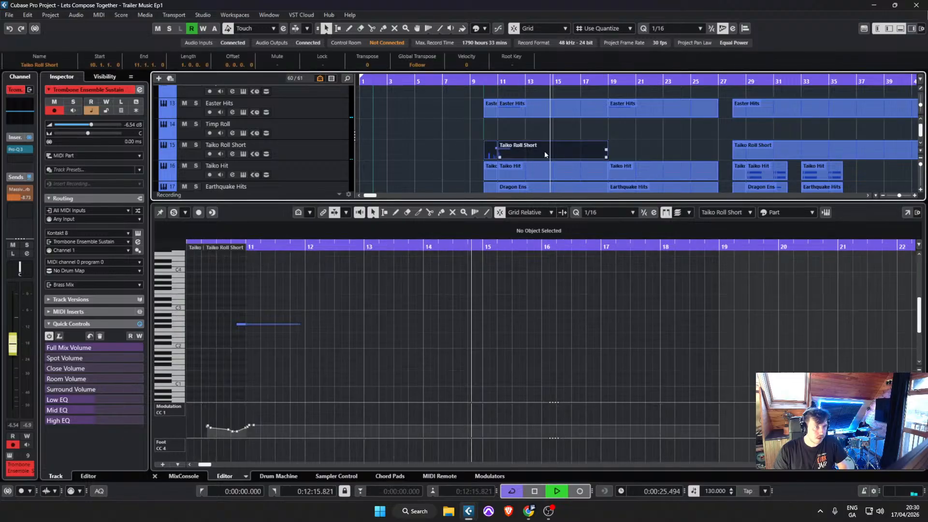
ctrl+scroll(473, 161, up, 2)
click(248, 324)
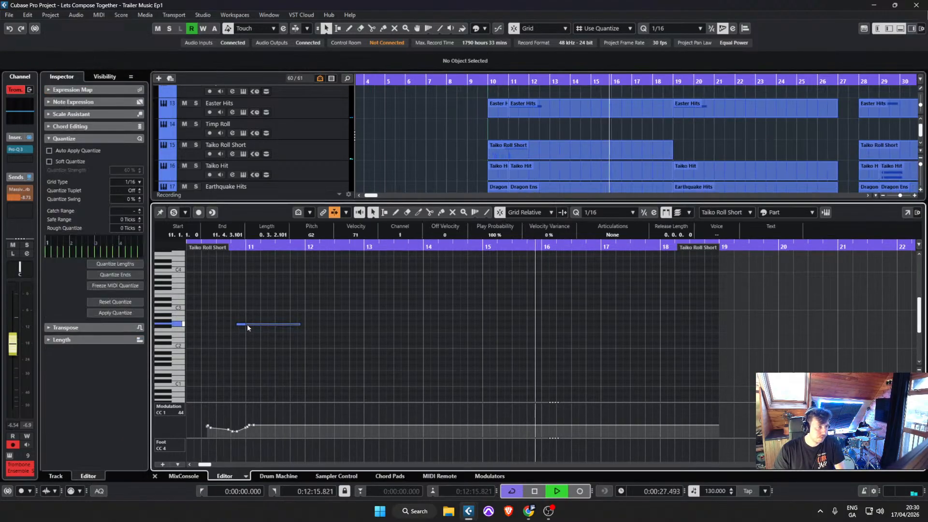
click(304, 325)
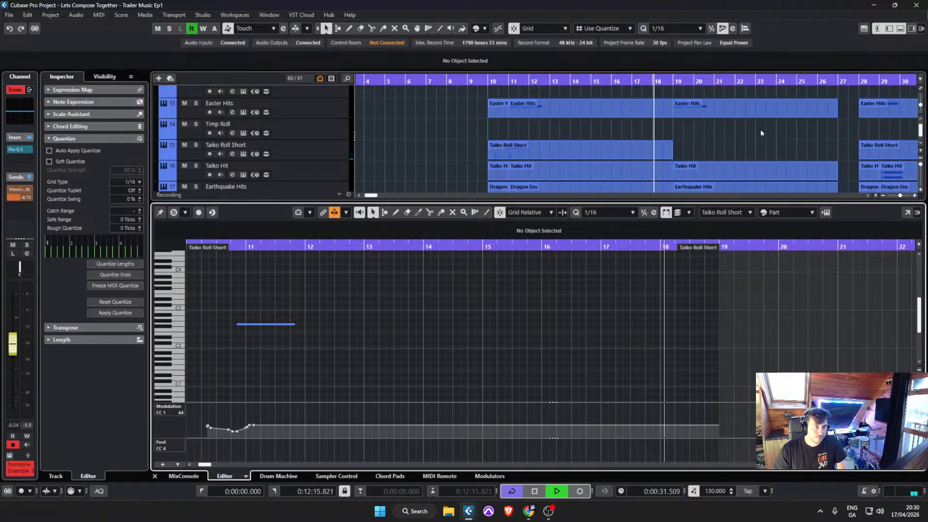
Step: Audition the Six Horns Legato track against the playback and review the arrangement from bar 28 onward
scroll(769, 138, up, 1)
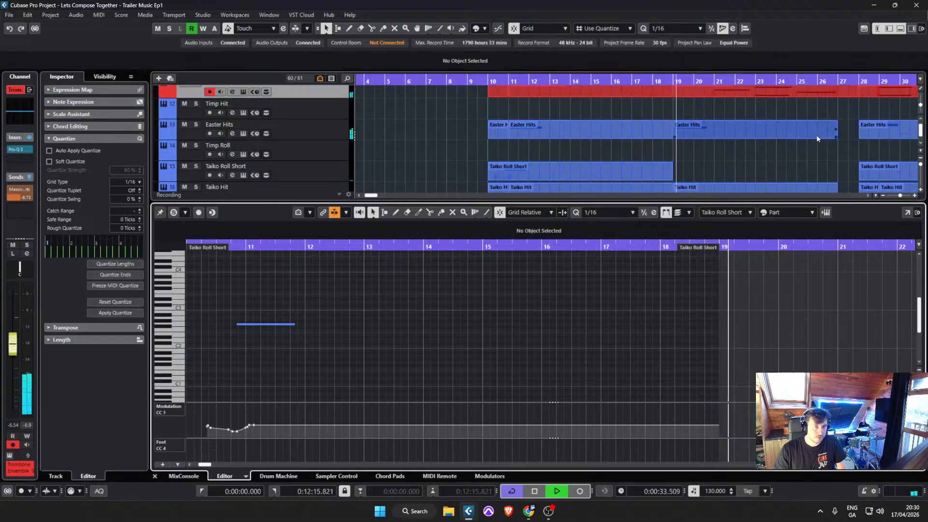
scroll(847, 150, up, 6)
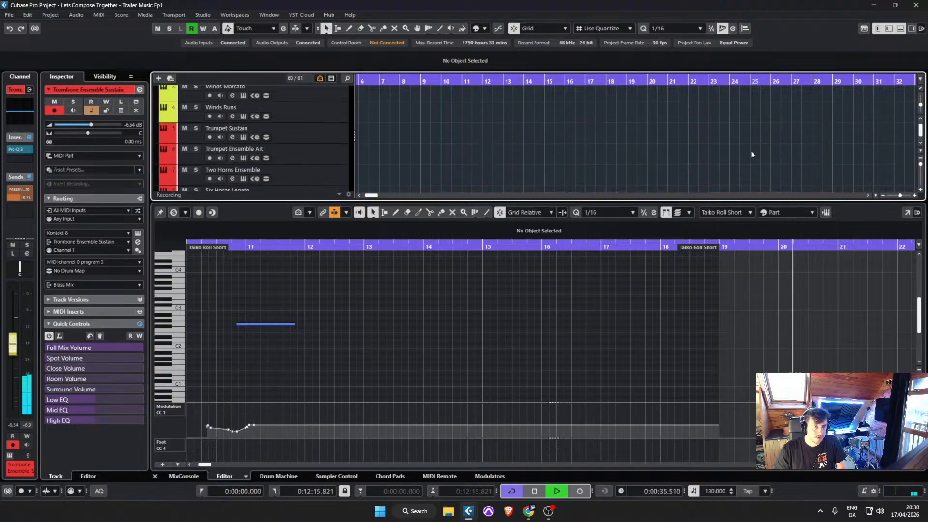
scroll(749, 153, down, 2)
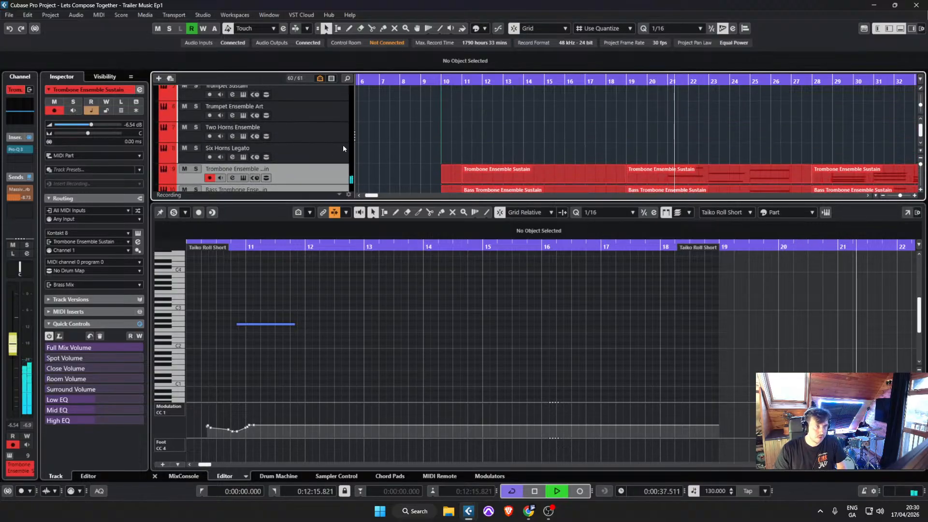
click(323, 154)
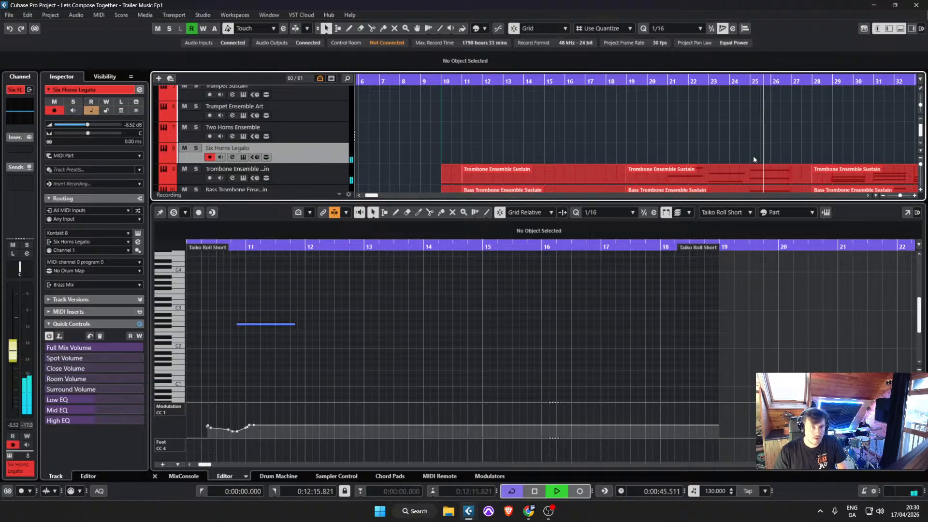
scroll(753, 155, right, 3)
scroll(805, 140, right, 1)
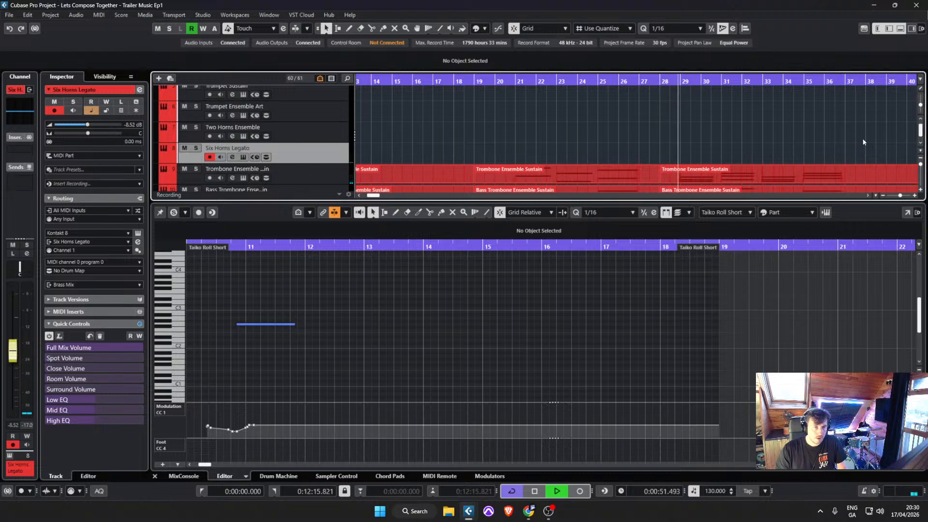
scroll(821, 147, right, 6)
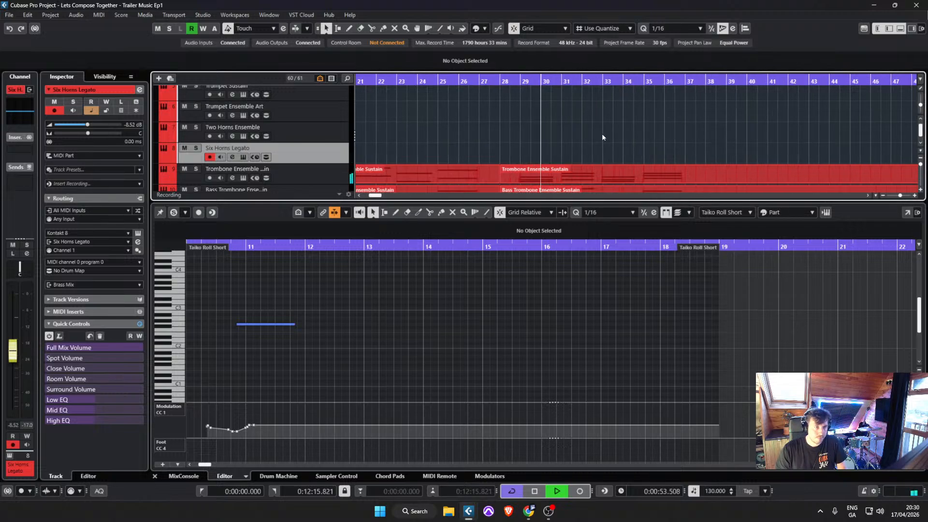
scroll(602, 136, down, 12)
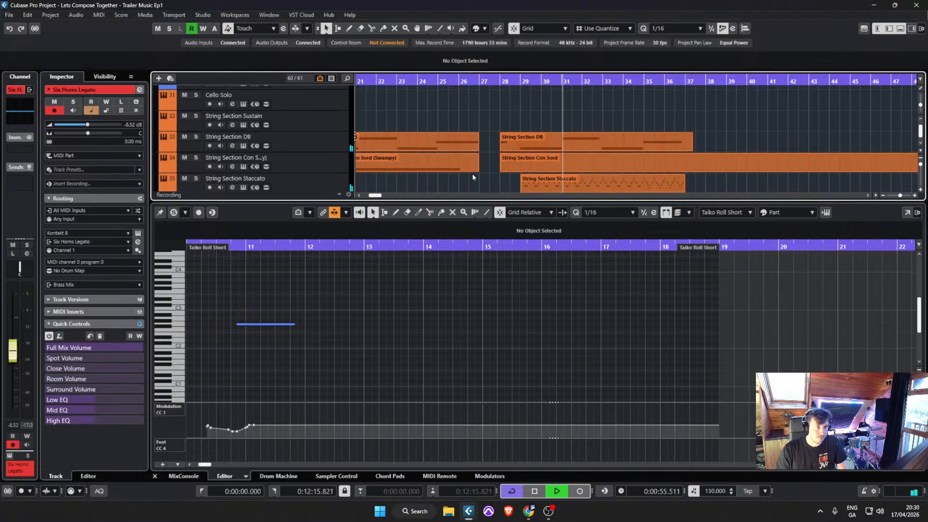
scroll(437, 170, down, 6)
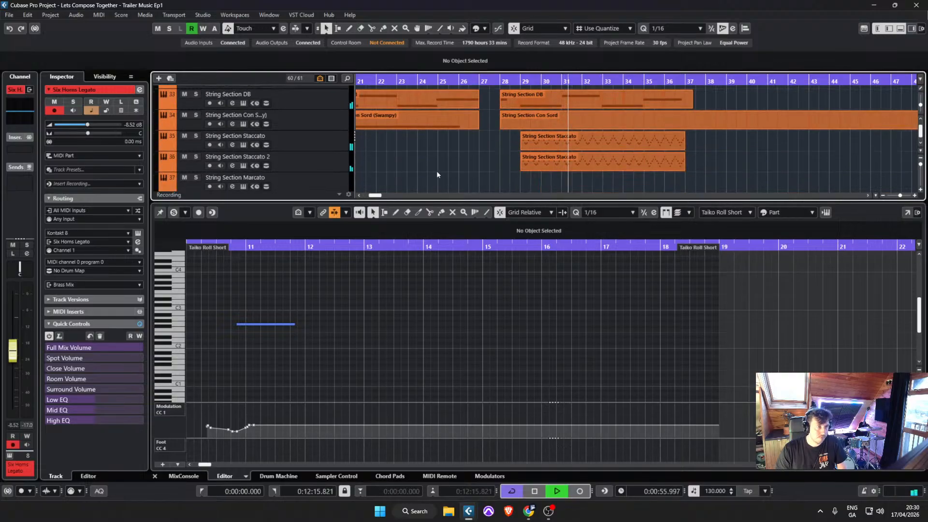
Step: Split the Omnisphere Poly 1 part at bar 35, delete its last two bars, and stop playback
click(332, 142)
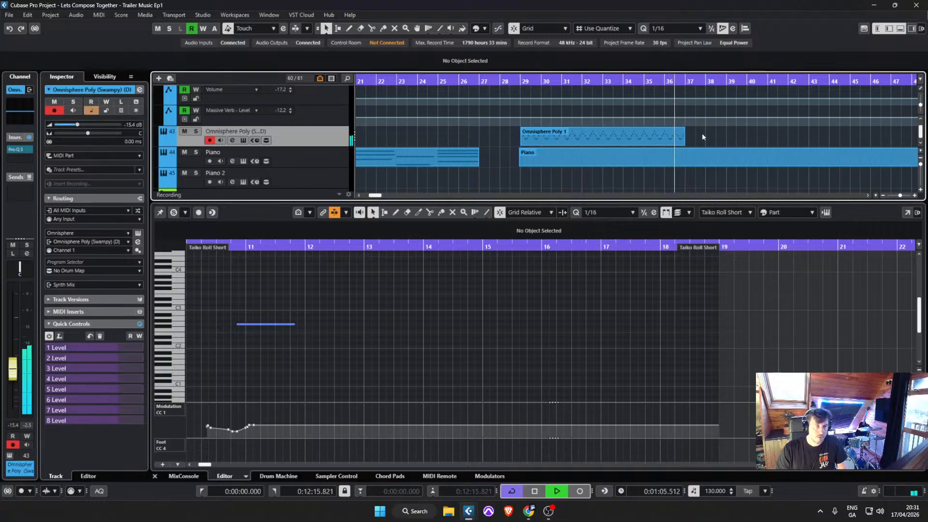
click(636, 138)
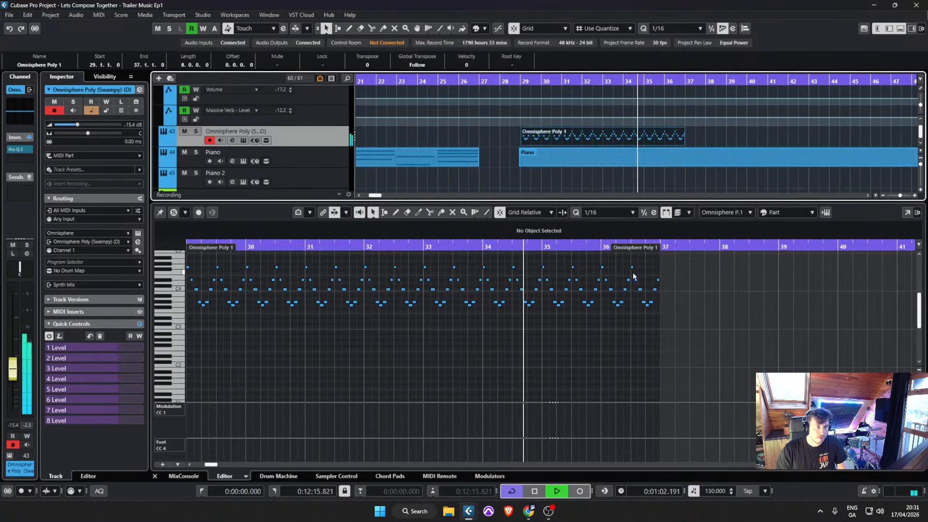
scroll(656, 159, up, 3)
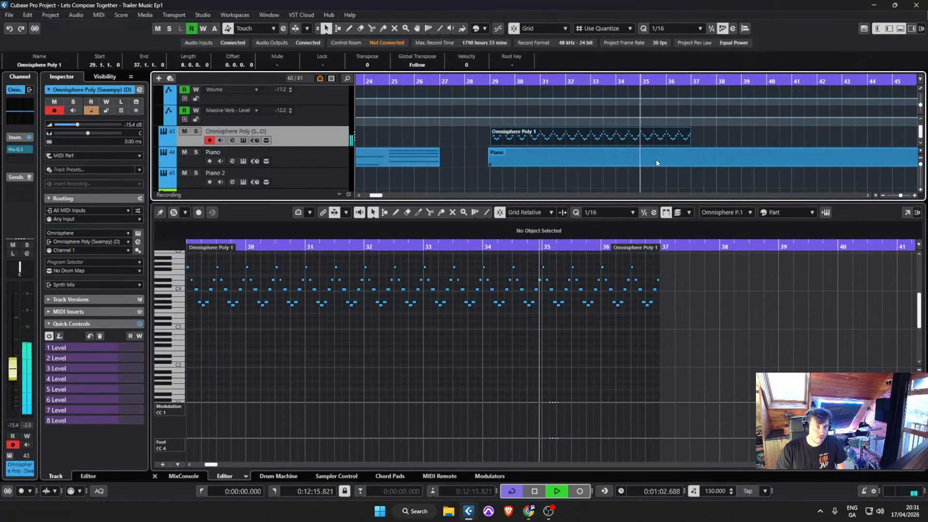
alt+click(638, 132)
key(Delete)
key(space)
Step: Split the String Section Staccato part at bar 35 and copy its last two bars to the Omnisphere Poly (Swampy) (D) track
scroll(658, 142, up, 7)
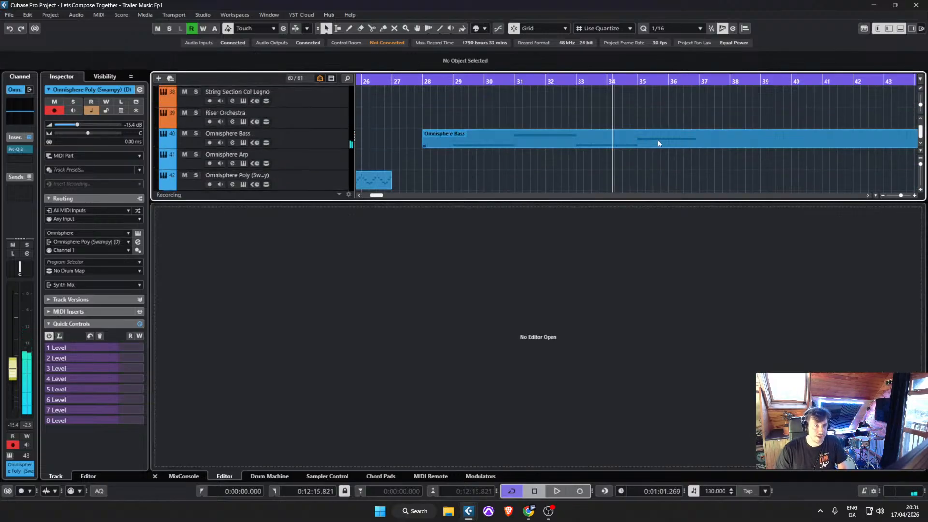
alt+click(638, 161)
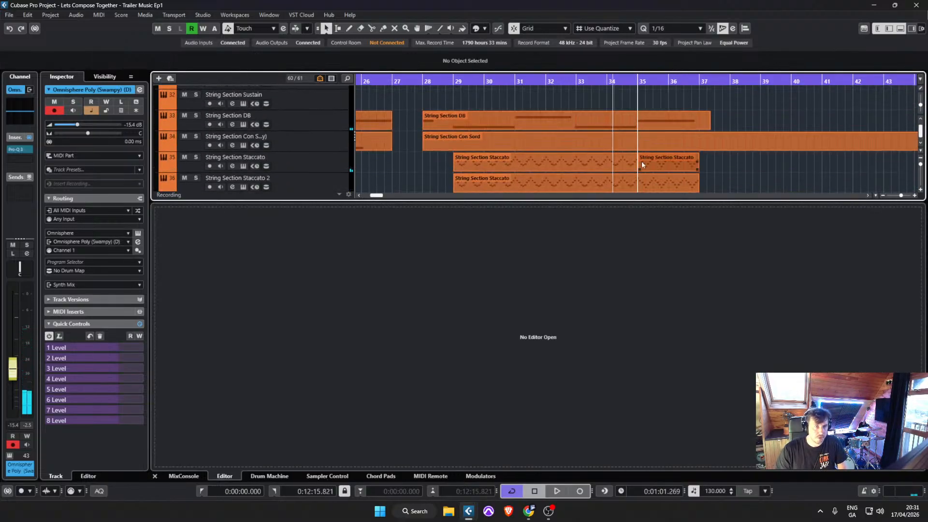
click(652, 165)
drag(662, 194, 655, 144)
Step: Play the Omnisphere Poly line from bar 34 to 37 to check the added two-bar part, and save the project
key(space)
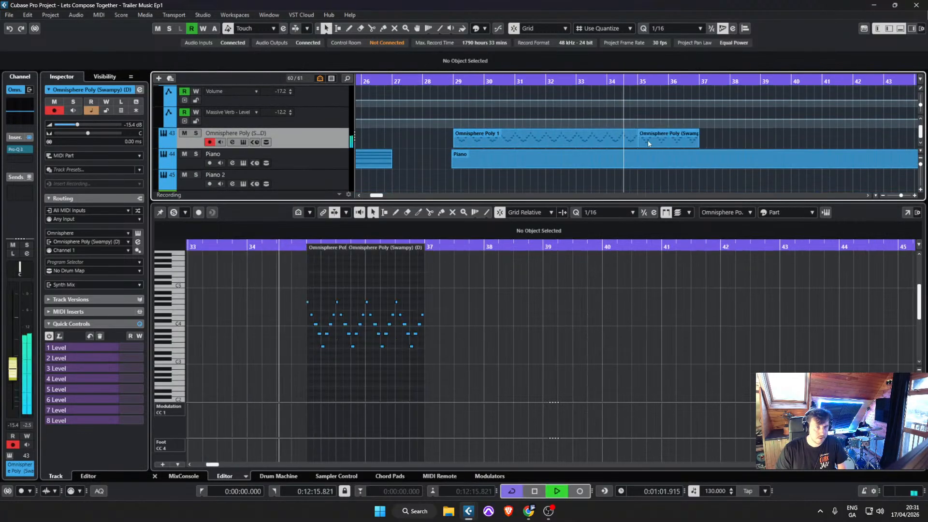
click(633, 141)
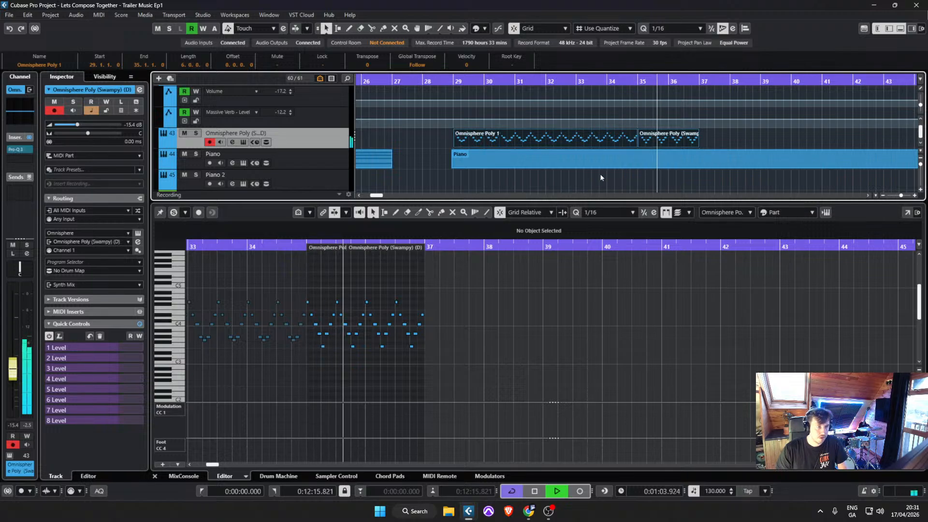
click(720, 144)
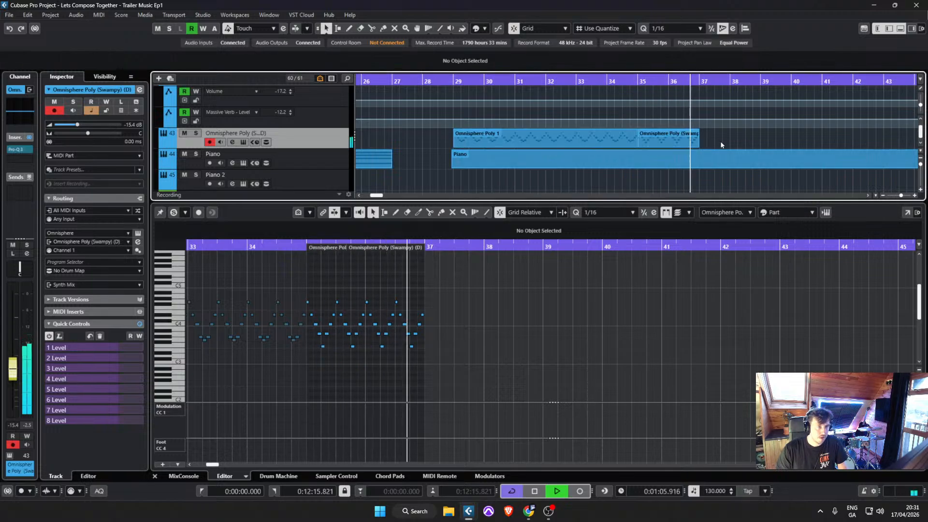
key(space)
click(9, 15)
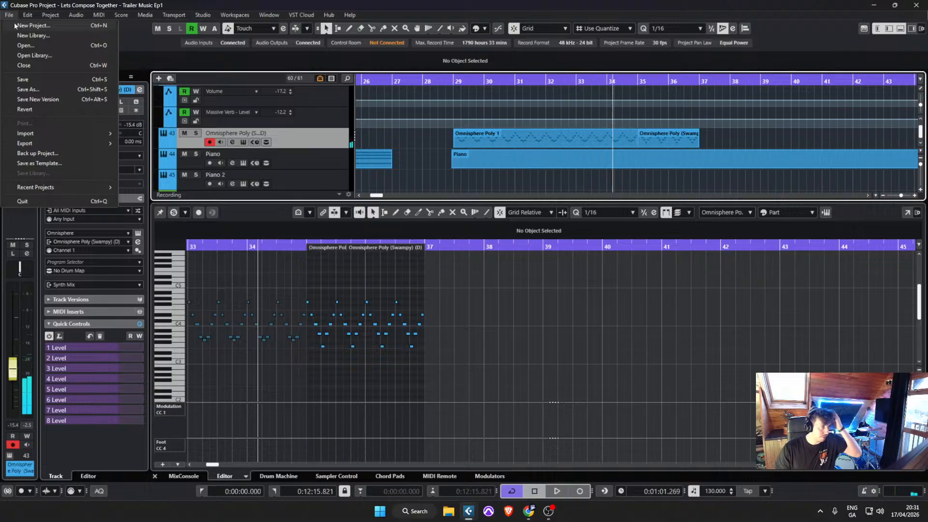
click(32, 78)
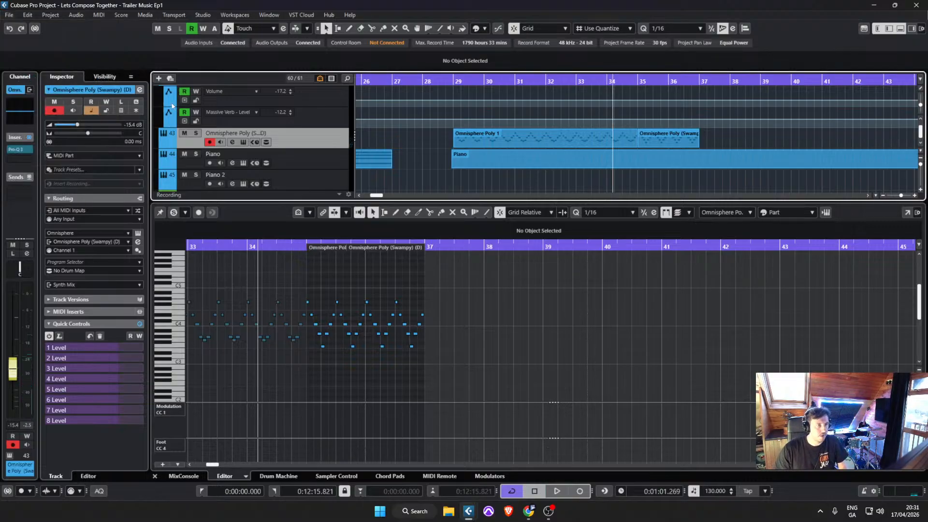
Step: Glue the Piano parts at bars 11 and 19 into one and shorten the bar 17 chord to end just before bar 19
scroll(340, 181, left, 2)
scroll(380, 188, down, 3)
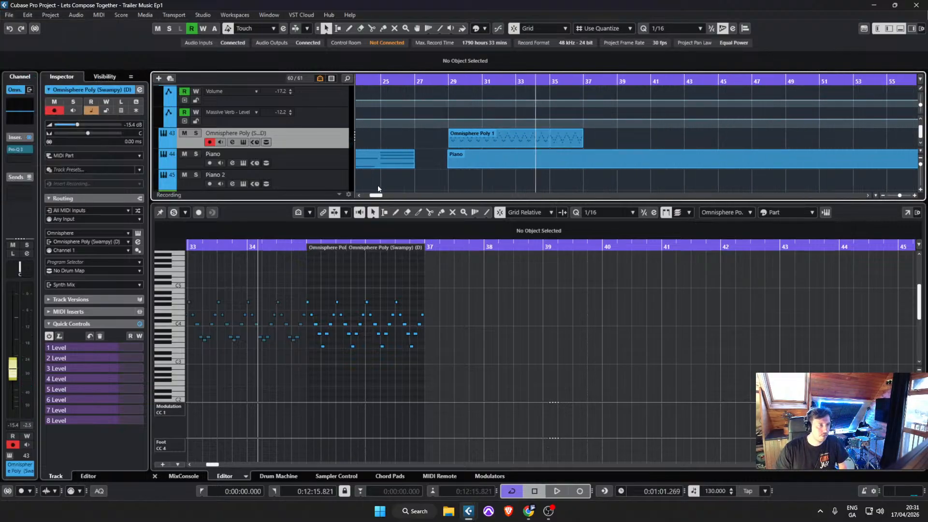
drag(376, 196, 370, 199)
scroll(639, 161, up, 5)
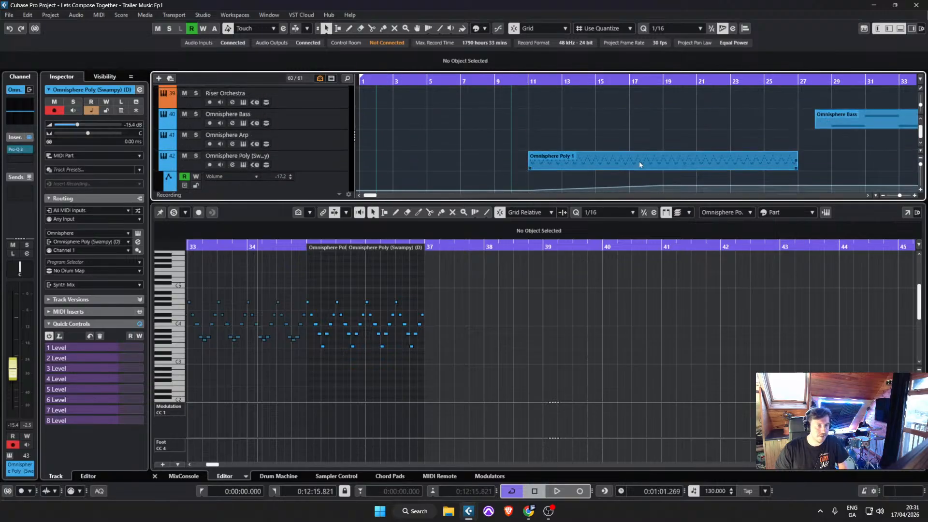
scroll(665, 163, down, 3)
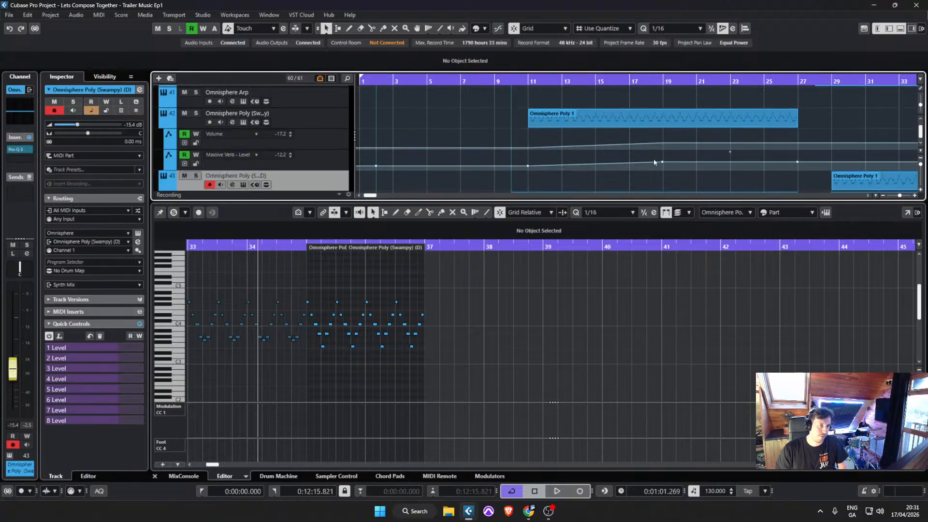
scroll(726, 150, down, 3)
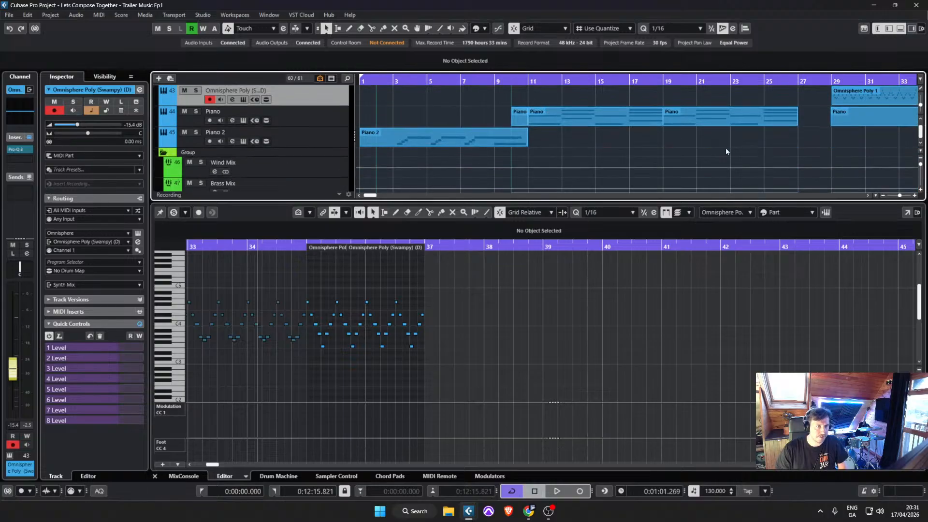
drag(752, 143, 590, 111)
key(g)
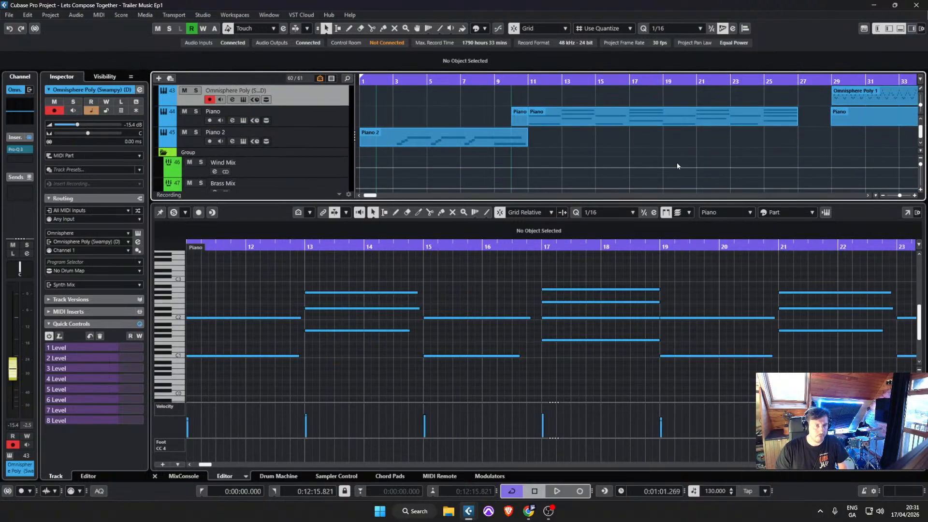
drag(610, 370, 656, 289)
click(649, 182)
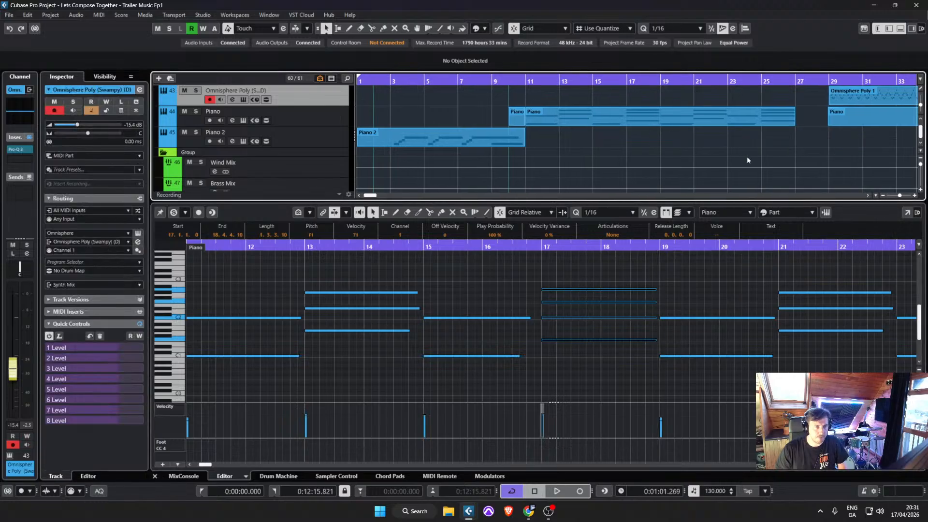
Step: Select and record-enable the Trumpet Sustain, Two Horns Ensemble and Six Horns Legato tracks together
scroll(747, 161, up, 5)
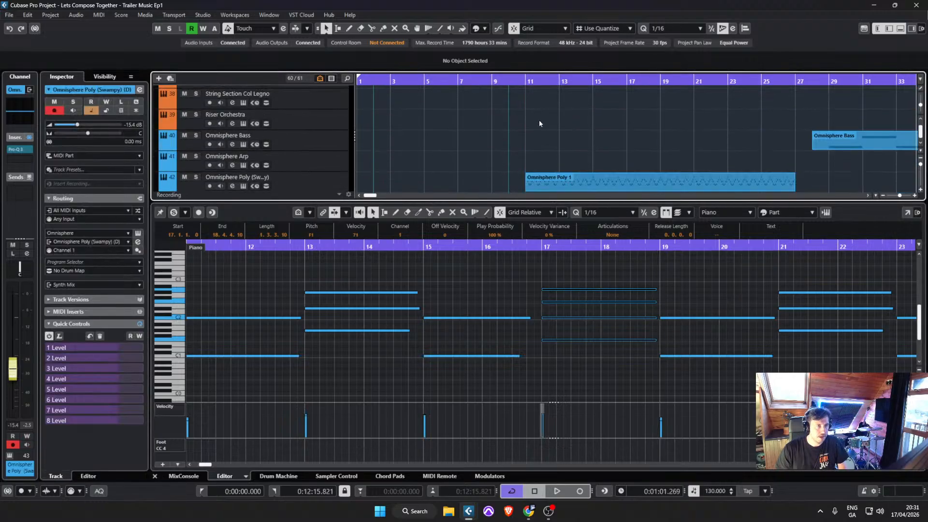
scroll(540, 123, down, 3)
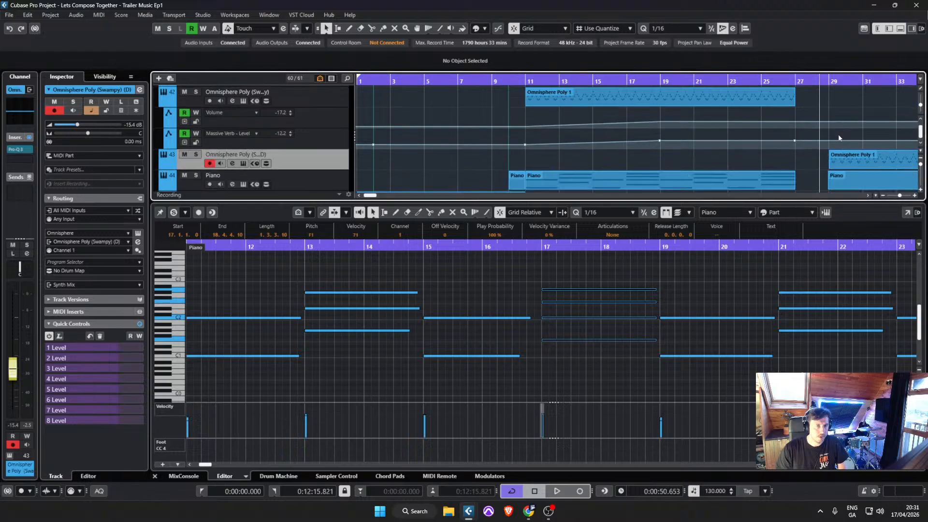
scroll(895, 101, right, 3)
scroll(822, 106, up, 3)
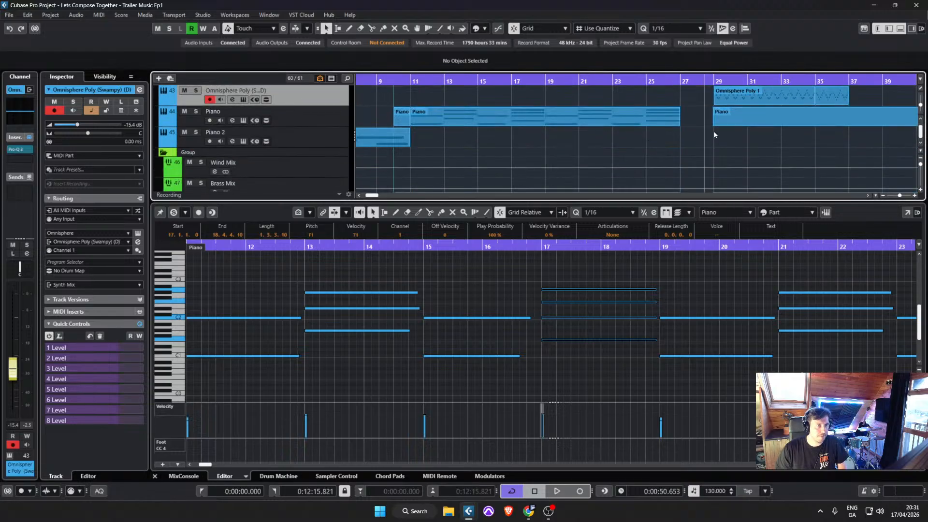
scroll(747, 131, up, 20)
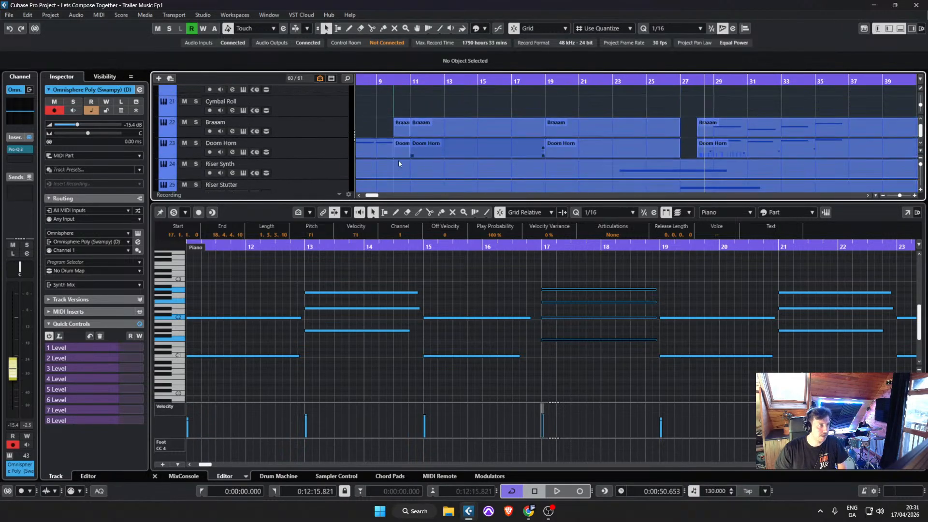
scroll(500, 156, up, 8)
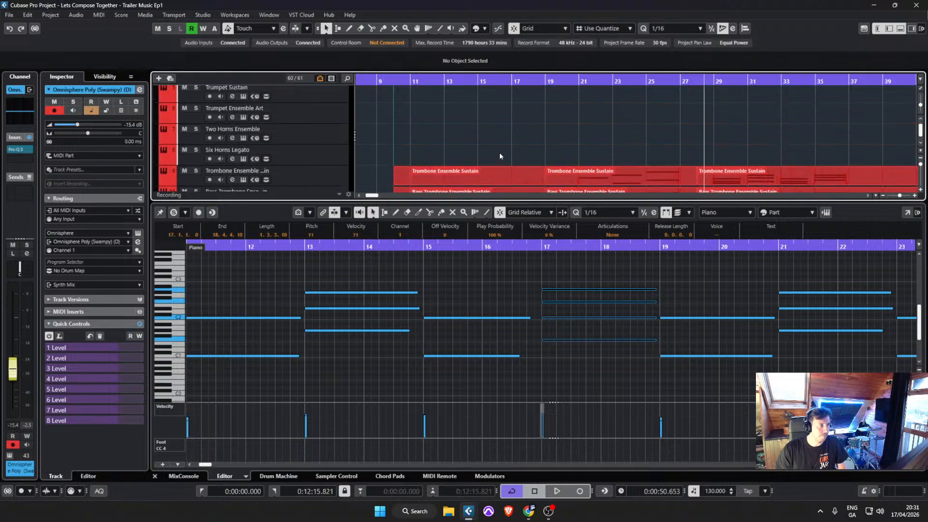
click(346, 134)
shift+click(333, 153)
scroll(331, 141, up, 1)
ctrl+click(339, 107)
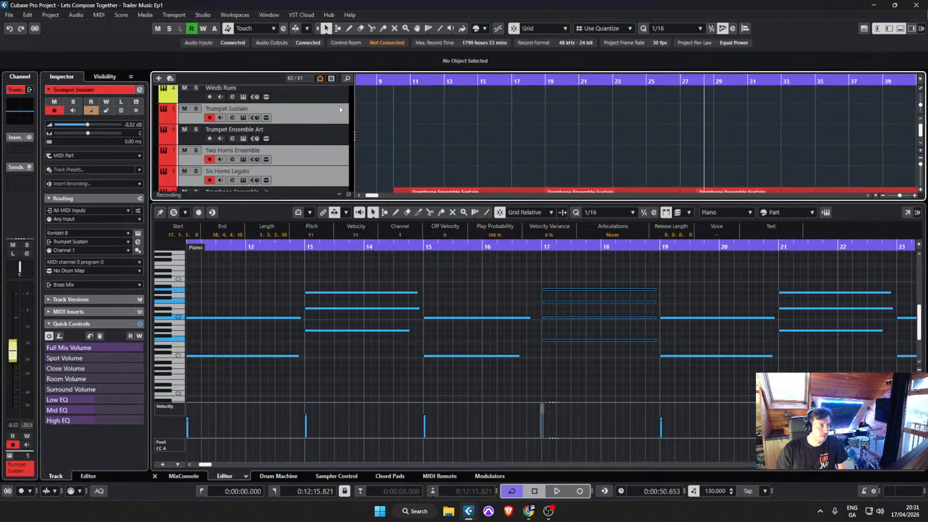
Step: Rehearse the three armed brass tracks against playback from bar 28 to about bar 36
scroll(719, 112, down, 3)
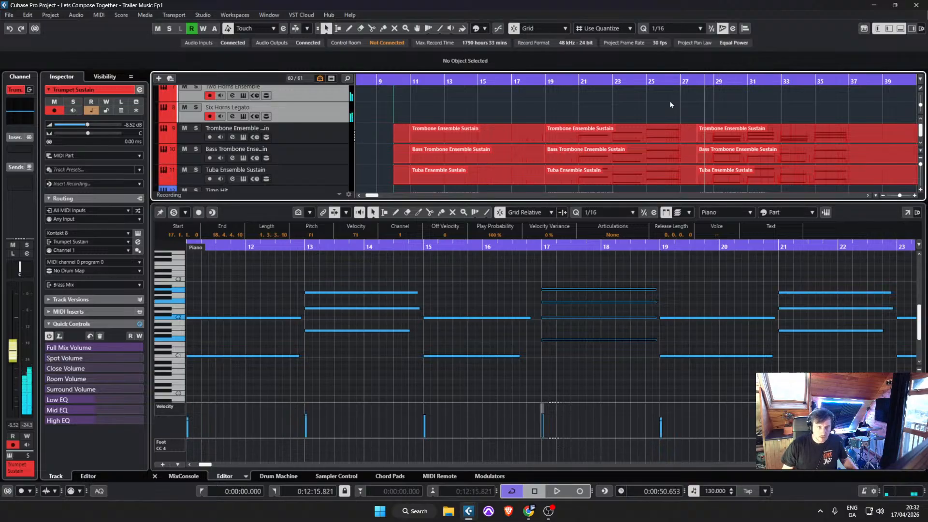
key(space)
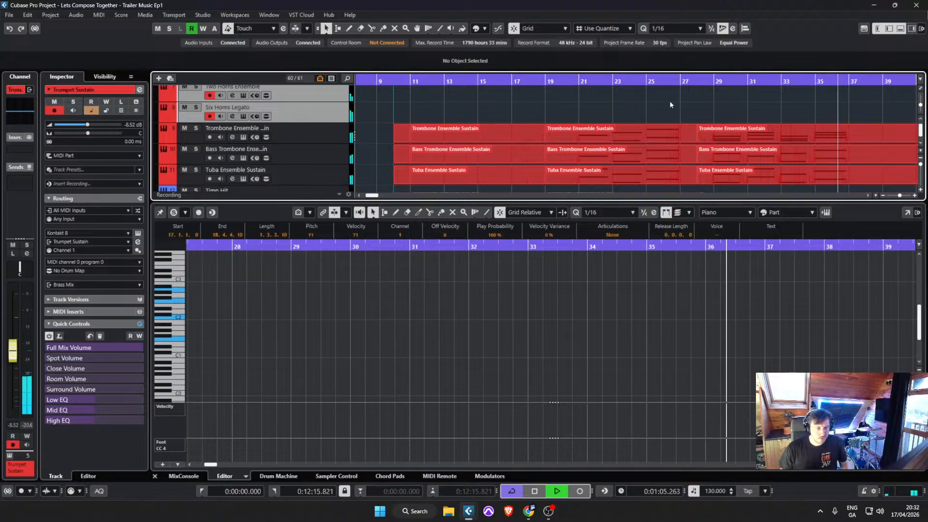
key(space)
Step: Set the play position to bar 27 and run through the brass line against playback to bar 36
scroll(787, 107, up, 2)
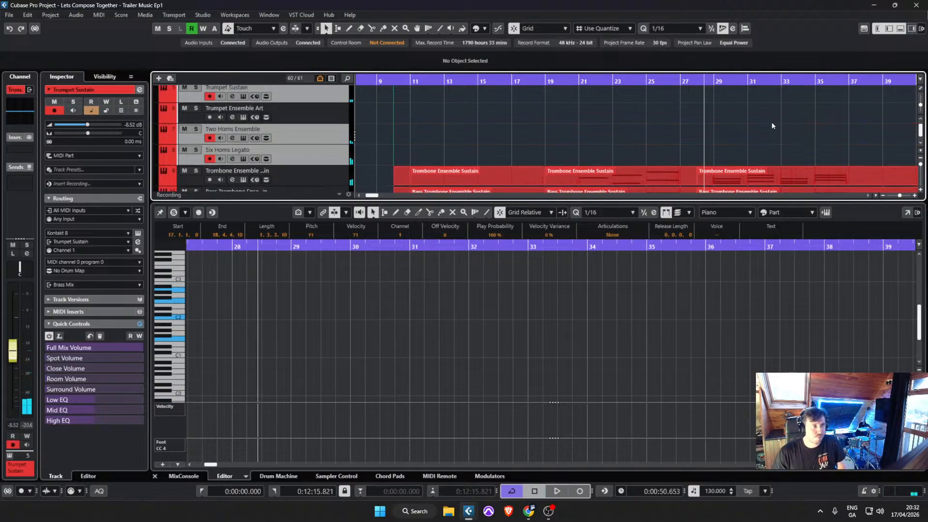
scroll(799, 133, up, 2)
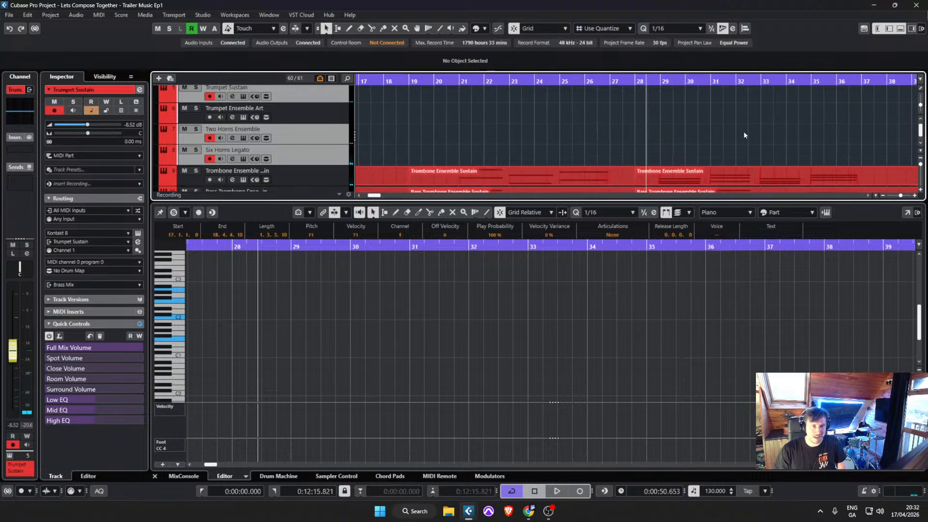
click(614, 82)
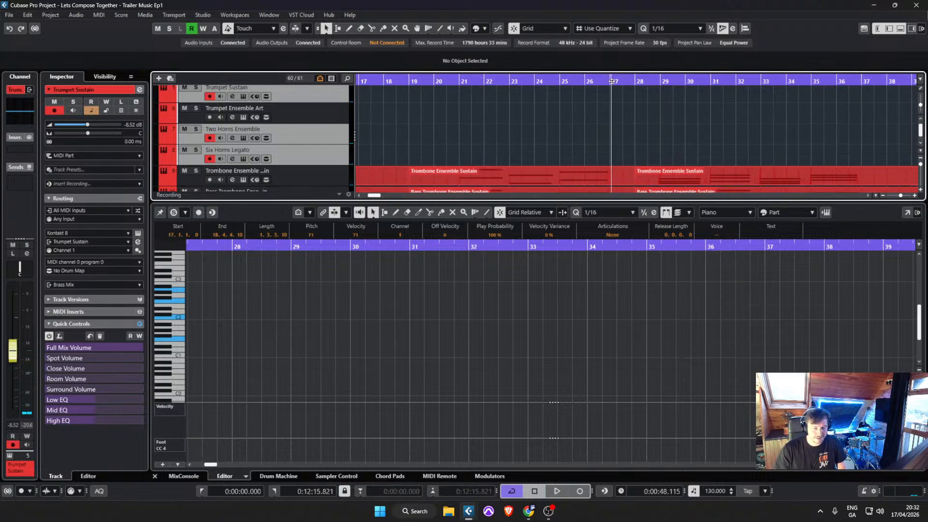
key(KP_Multiply)
key(space)
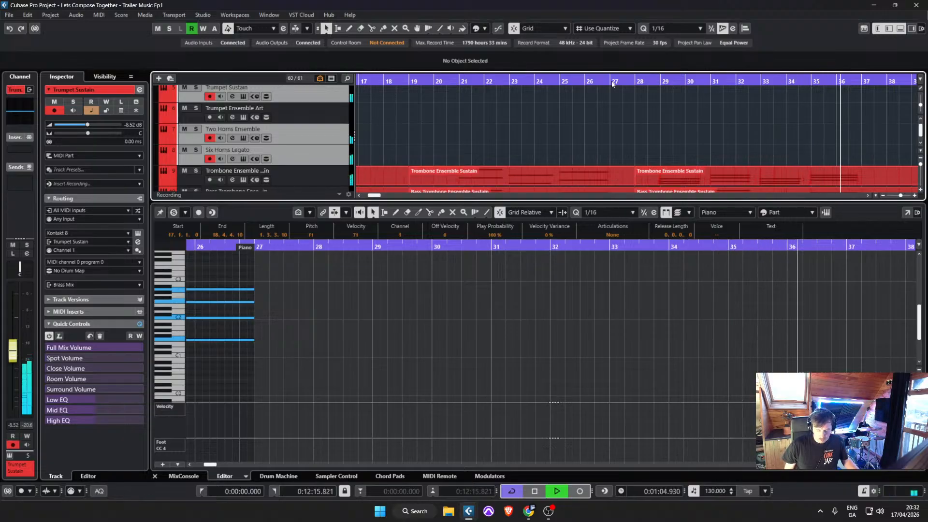
key(space)
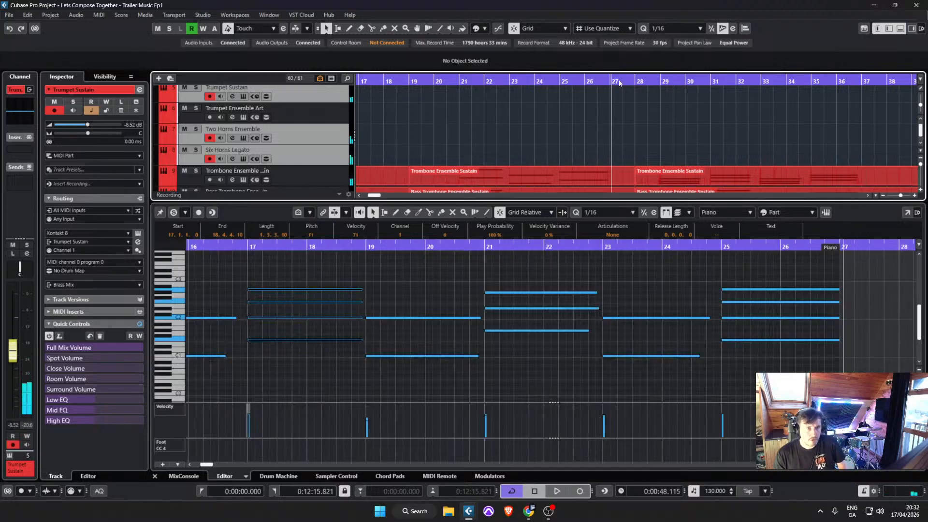
Step: Record a layered take on Trumpet Sustain, Two Horns Ensemble and Six Horns Legato from bar 27 through bar 36, and save the project
key(KP_Multiply)
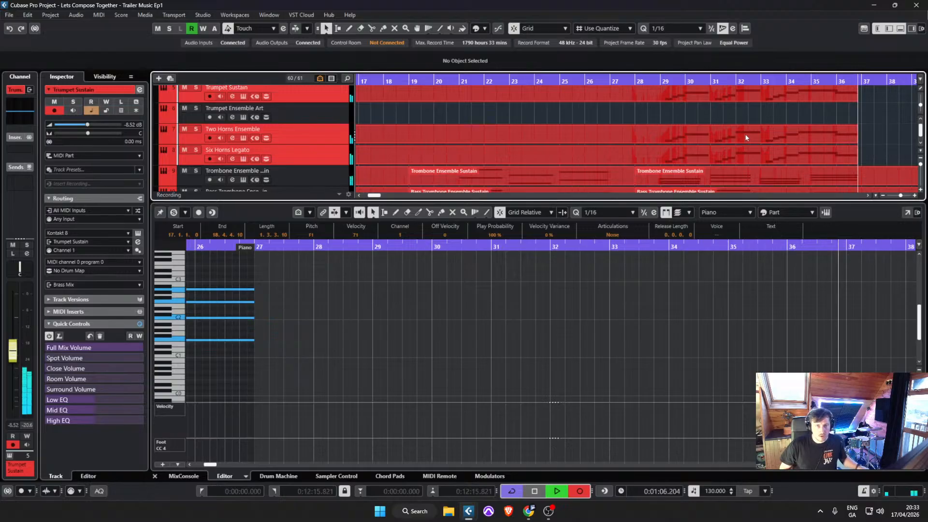
key(space)
click(9, 16)
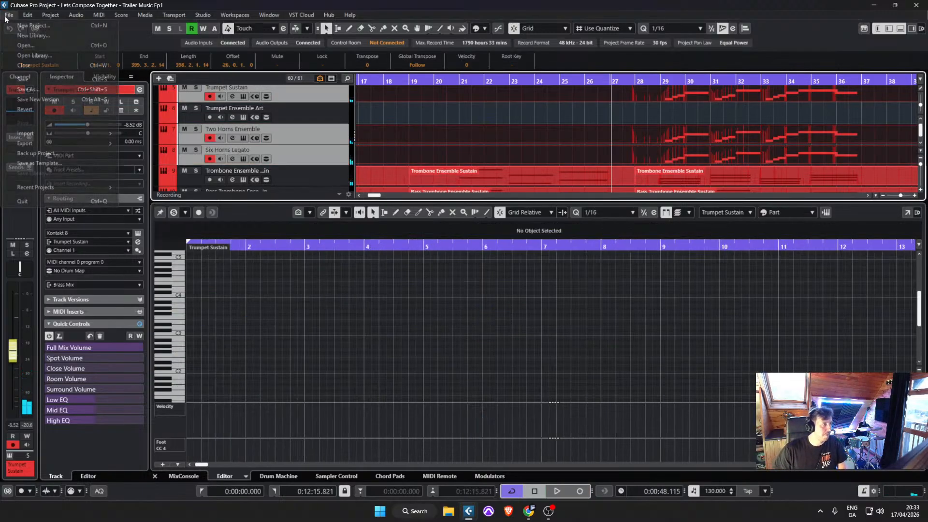
click(32, 79)
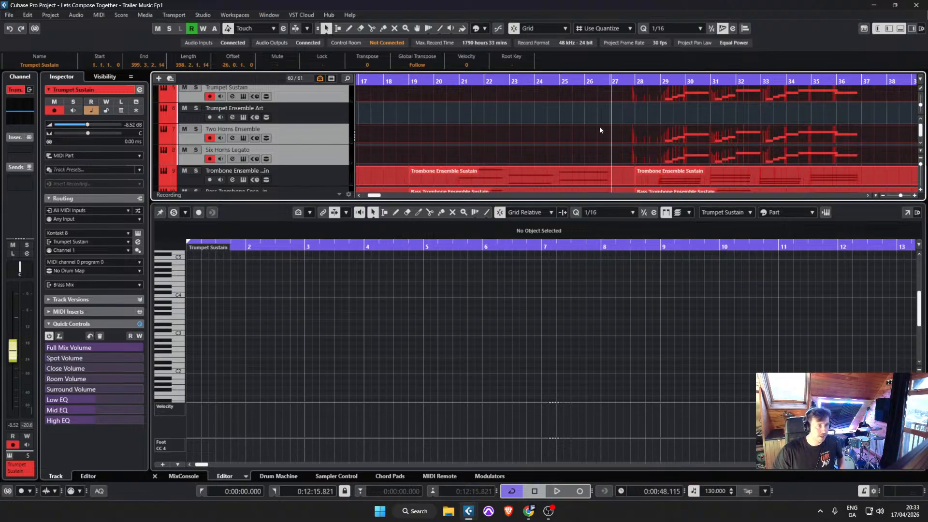
Step: Copy the String Section Staccato pattern to the Winds Staccato track as a single eight-bar part starting at bar 28
click(637, 114)
scroll(648, 114, up, 1)
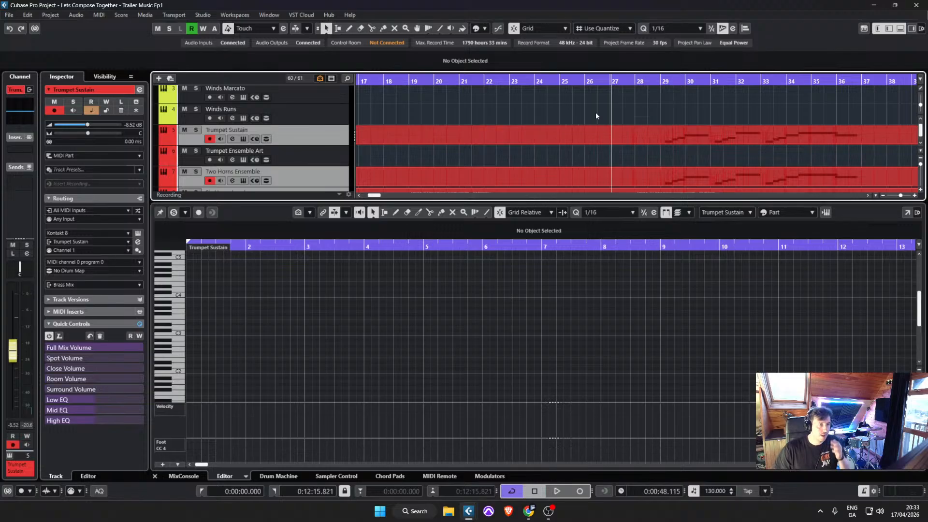
scroll(595, 119, up, 1)
scroll(595, 118, up, 1)
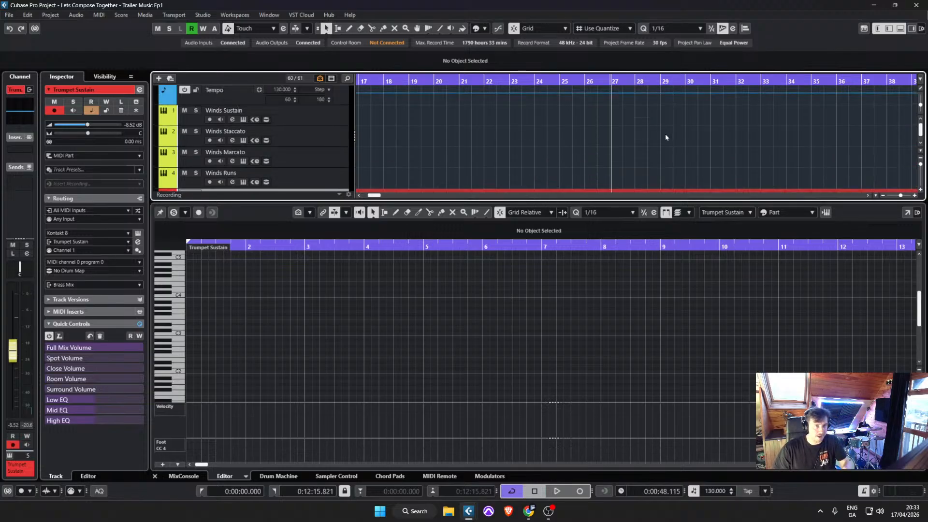
scroll(724, 134, right, 2)
scroll(714, 134, down, 3)
scroll(714, 134, down, 12)
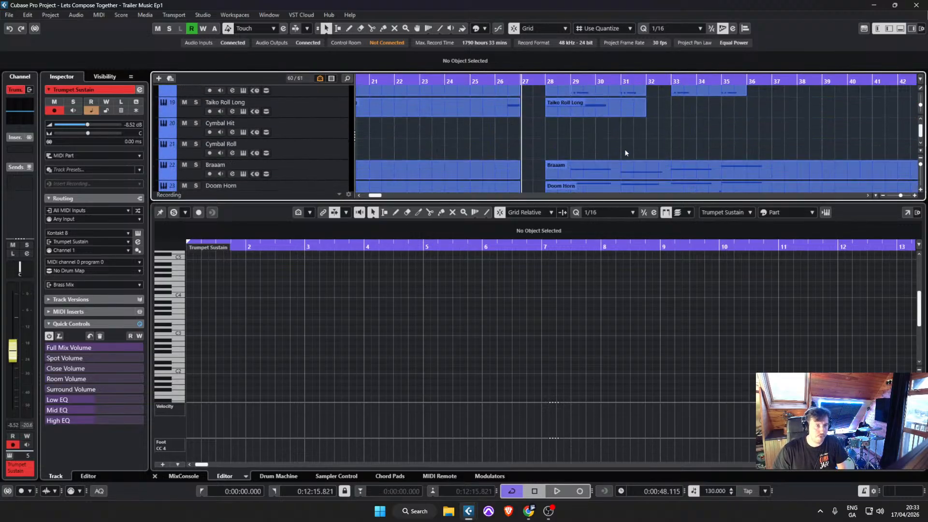
scroll(596, 151, down, 3)
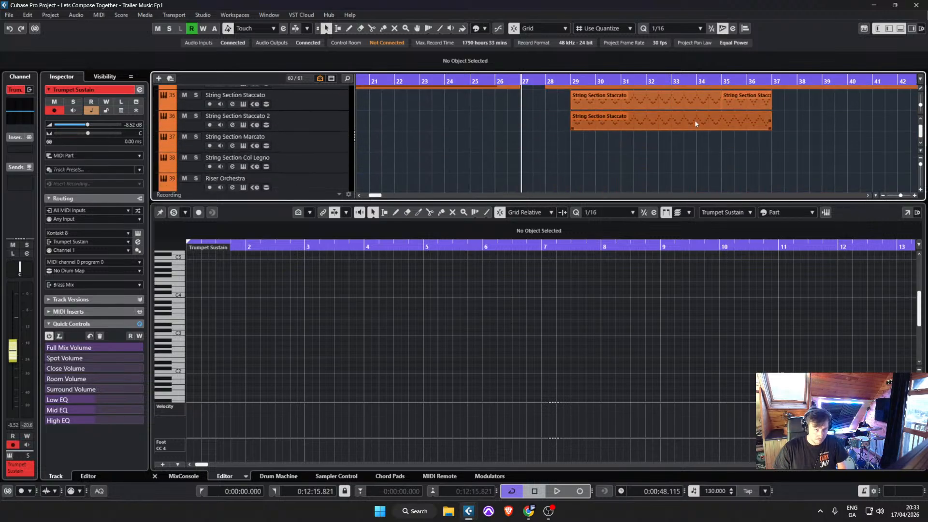
drag(591, 100, 563, 143)
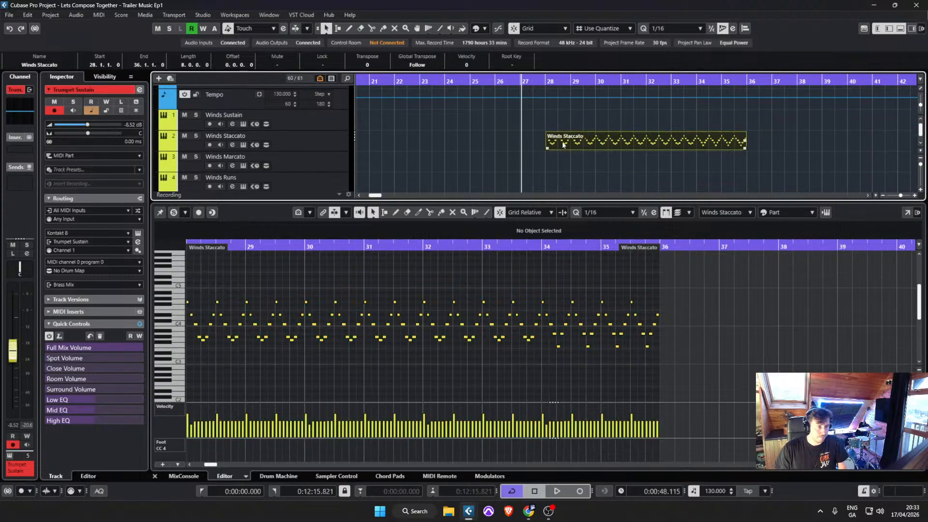
scroll(567, 155, down, 2)
scroll(566, 150, up, 1)
ctrl+scroll(567, 149, up, 2)
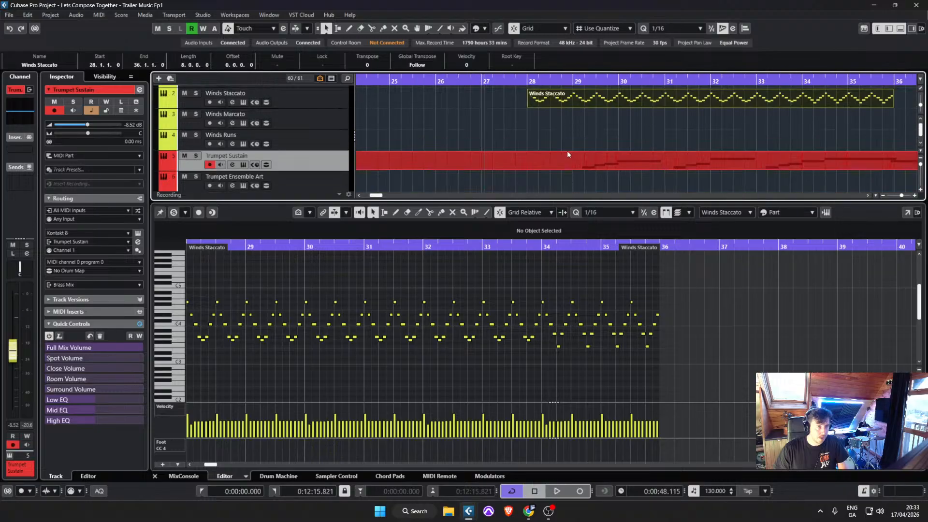
Step: Move the Winds Staccato part one bar to start at bar 29 and play it against the mix
key(space)
click(567, 116)
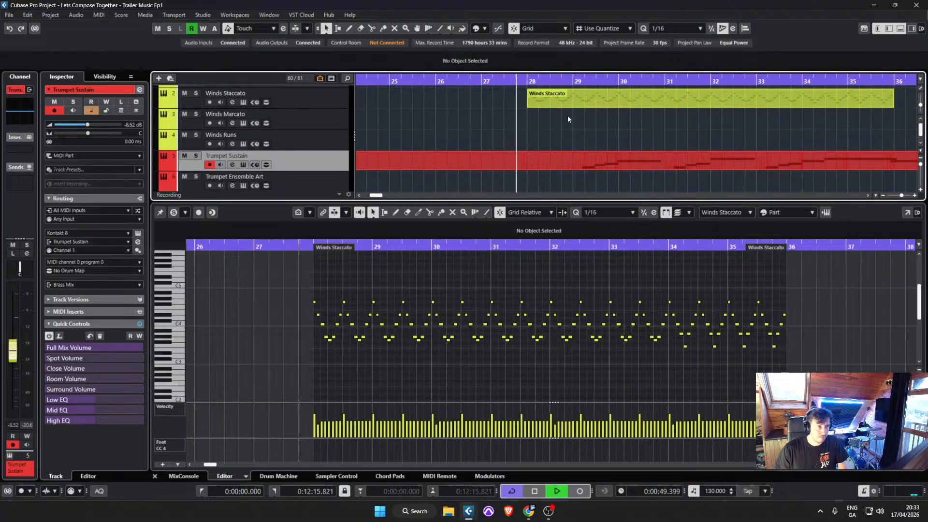
key(space)
drag(568, 103, 616, 101)
key(space)
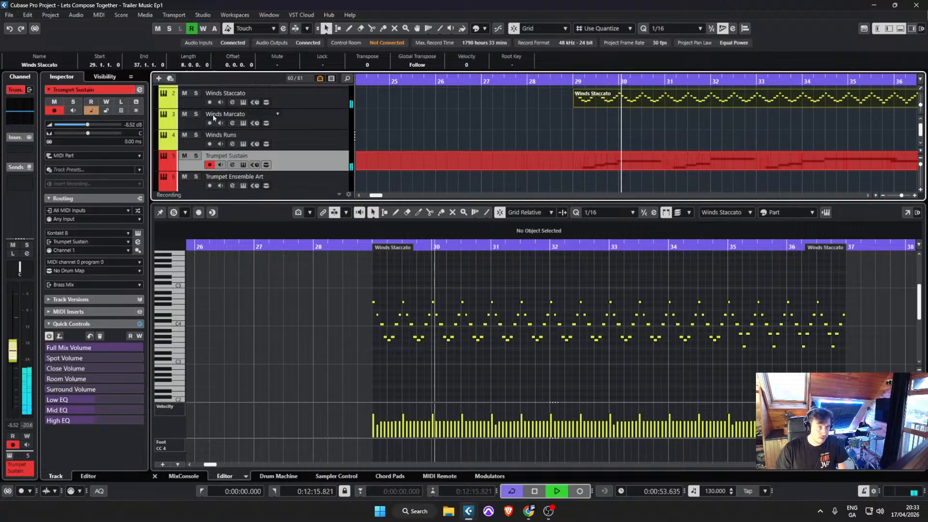
Step: Solo the Winds Staccato track, transpose all its notes up an octave and audition the pattern
click(196, 93)
key(space)
click(507, 274)
key(ctrl+a)
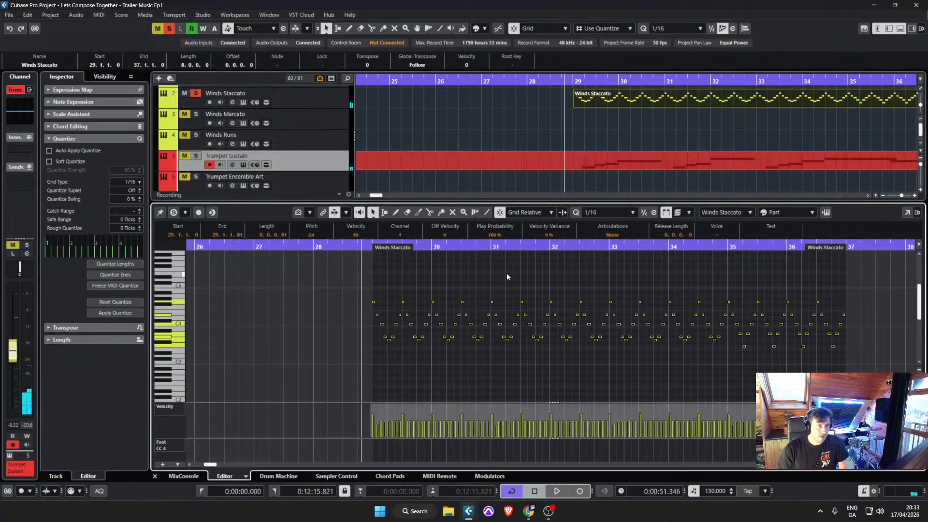
key(shift+Up)
key(space)
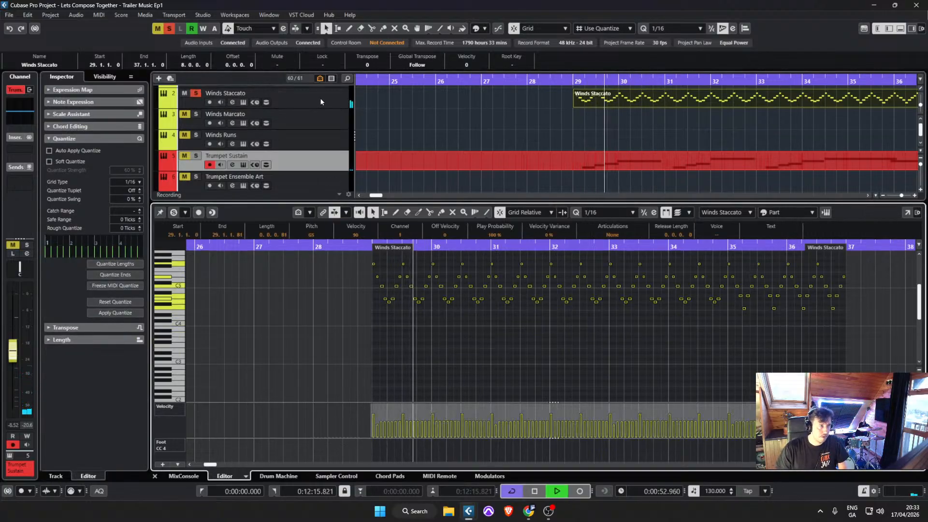
key(space)
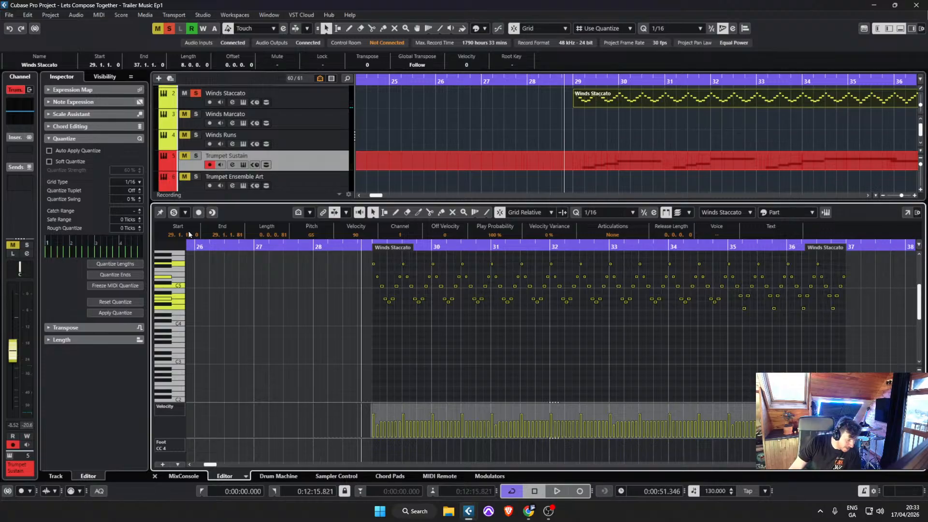
Step: Compare the Winds Staccato part soloed and in the full mix, and delete it from the track
click(594, 130)
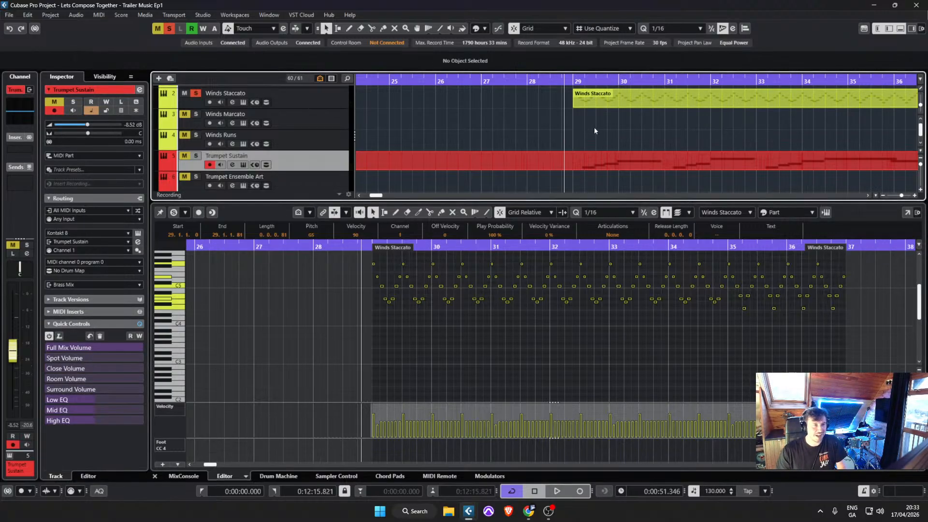
scroll(724, 130, right, 3)
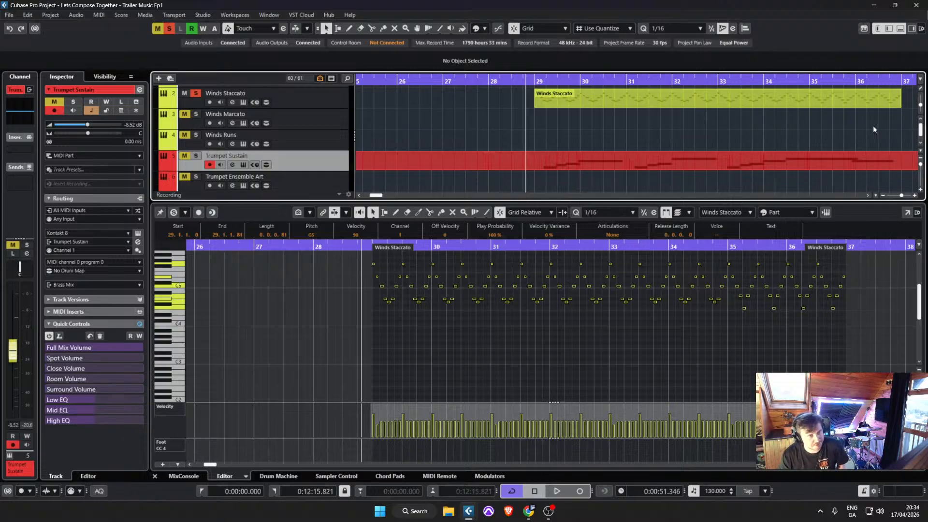
scroll(781, 129, right, 15)
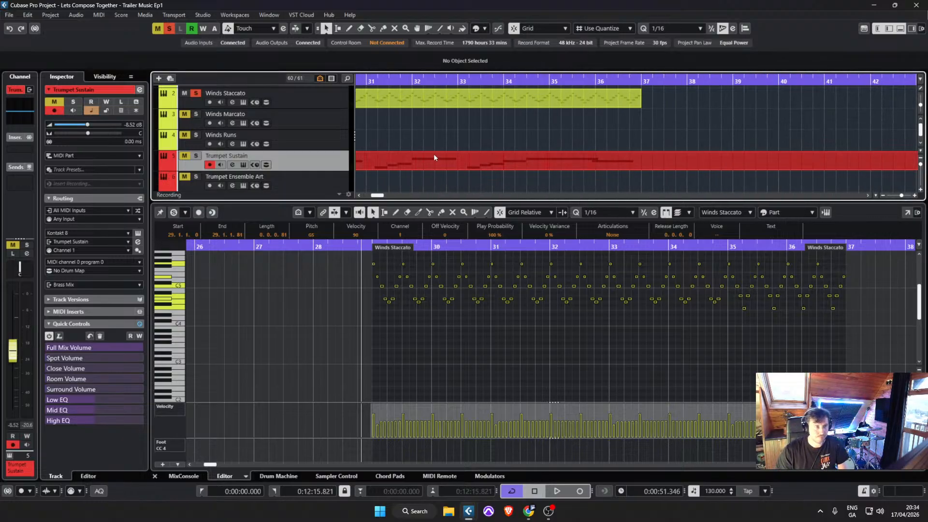
scroll(657, 106, left, 20)
scroll(672, 117, right, 7)
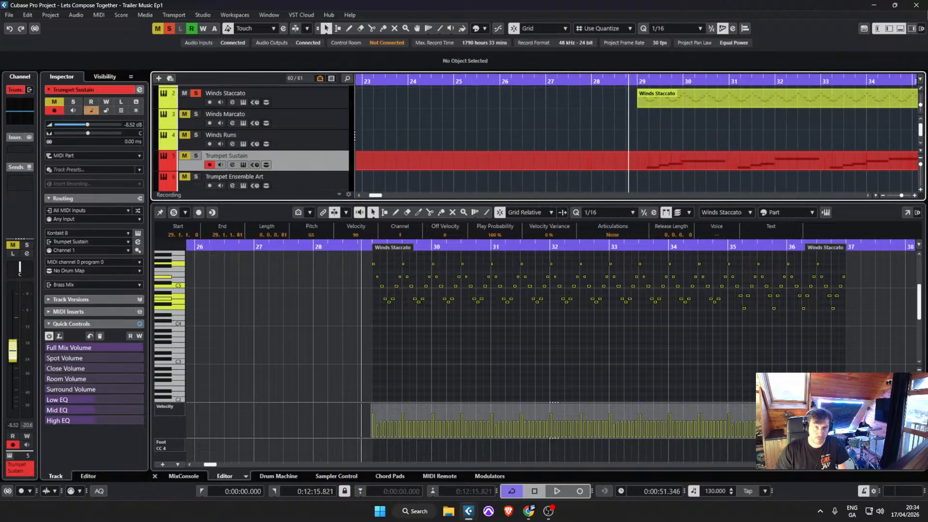
scroll(867, 129, right, 2)
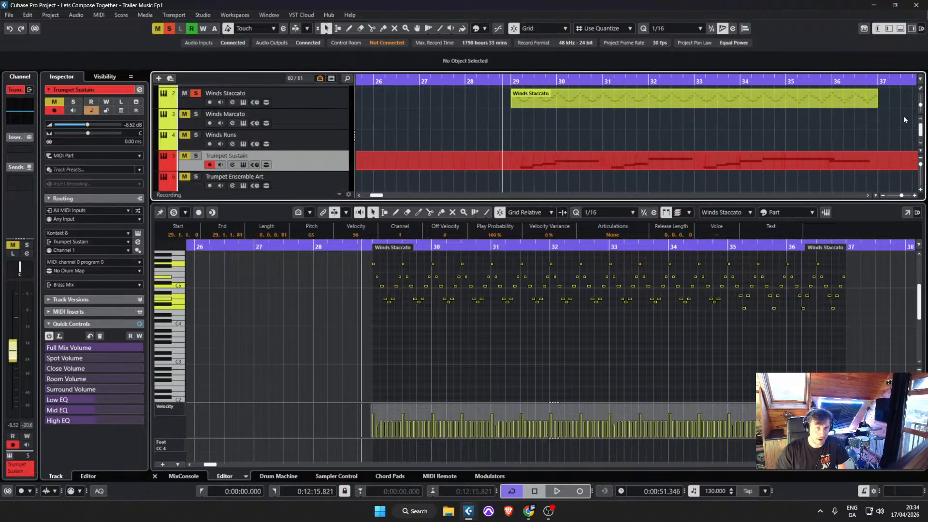
scroll(903, 115, up, 2)
key(space)
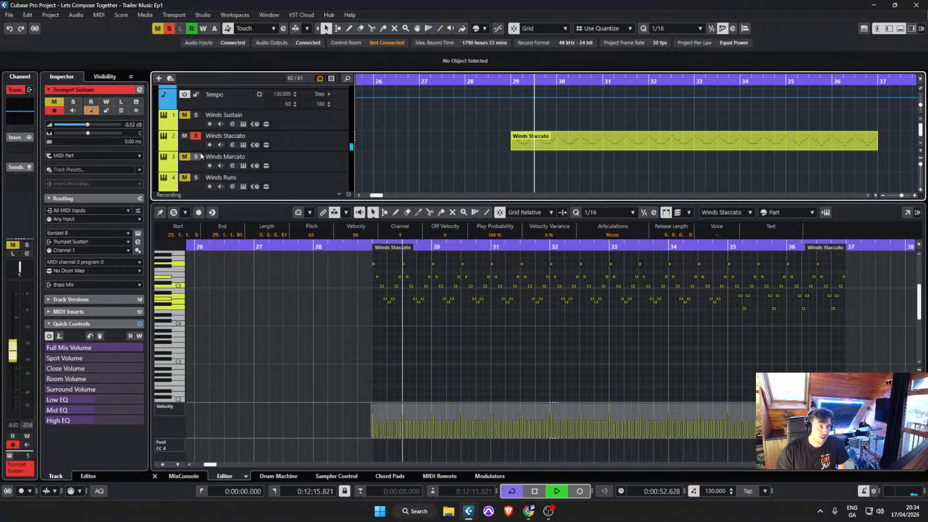
click(195, 135)
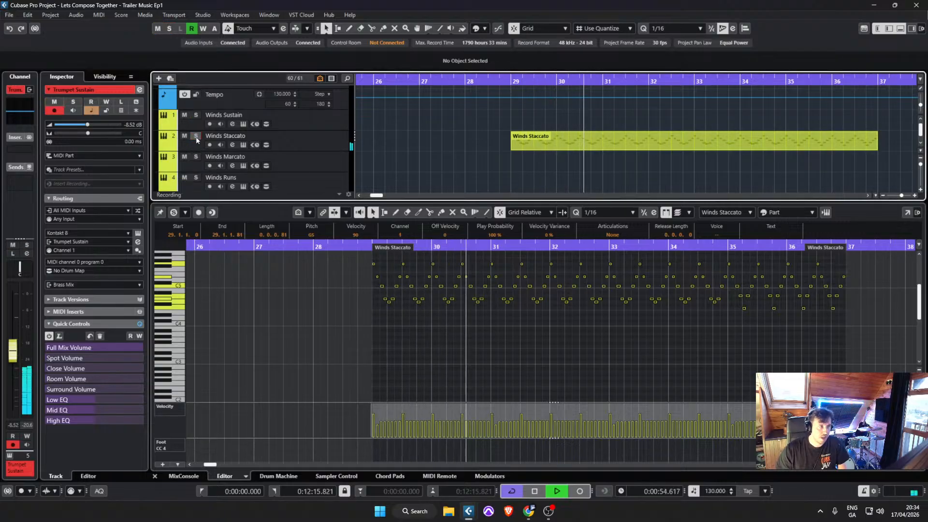
key(space)
drag(488, 140, 589, 161)
key(Delete)
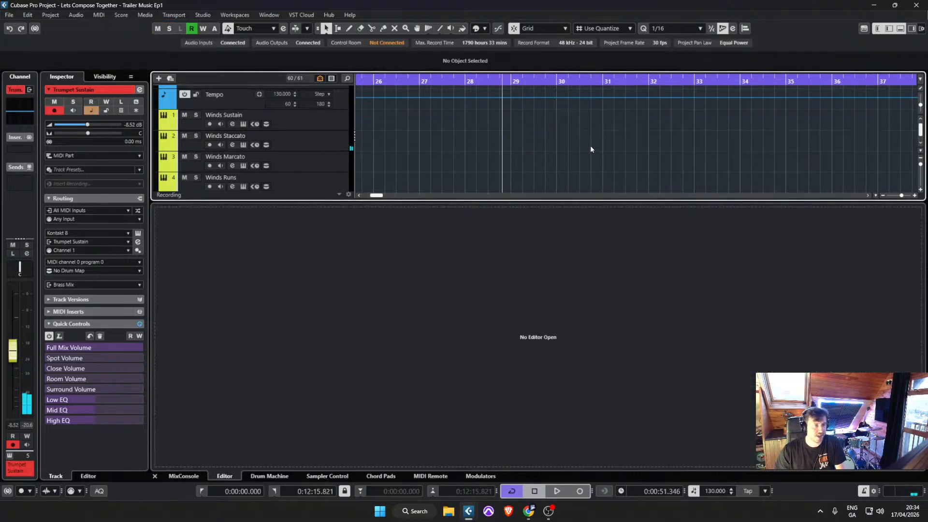
Step: Split the recorded Trumpet Sustain part at bars 29 and 37 to isolate the eight-bar melody
ctrl+scroll(529, 143, down, 3)
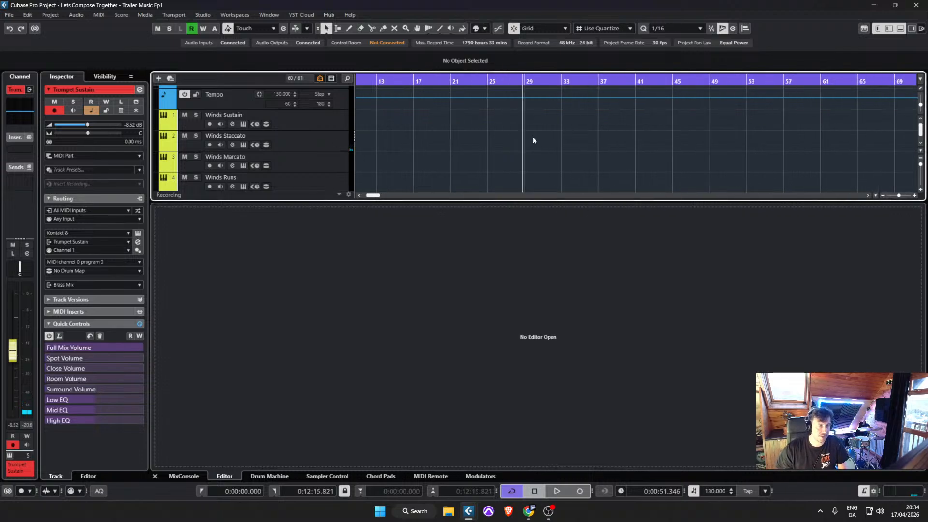
scroll(533, 138, down, 5)
scroll(531, 140, up, 6)
scroll(530, 143, down, 2)
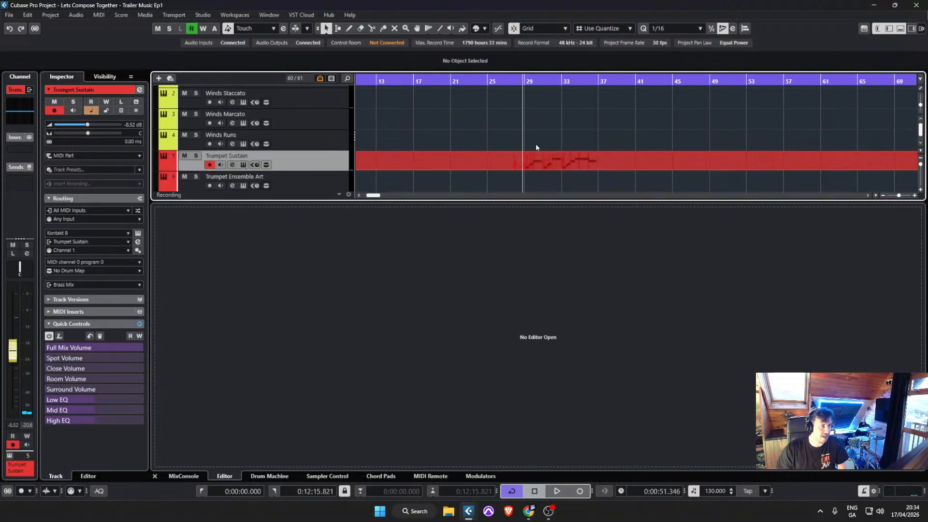
ctrl+scroll(537, 155, up, 3)
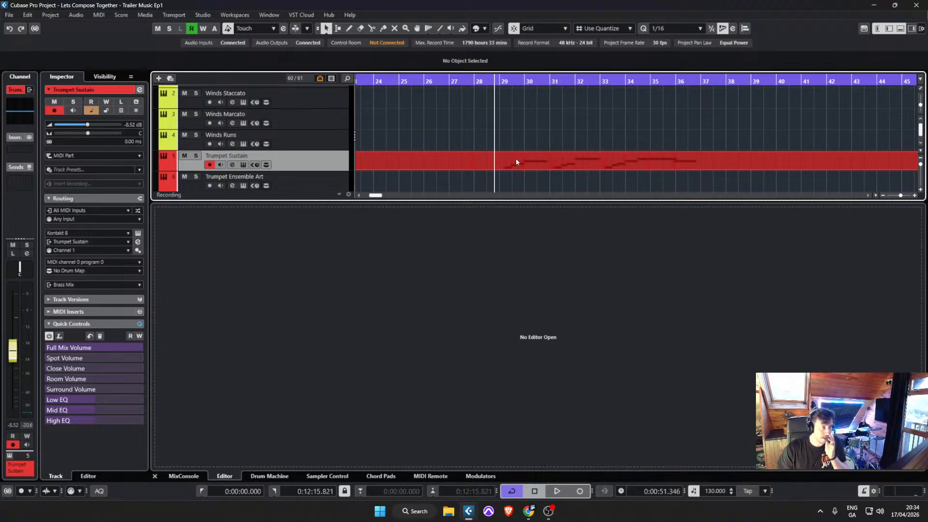
scroll(504, 165, up, 2)
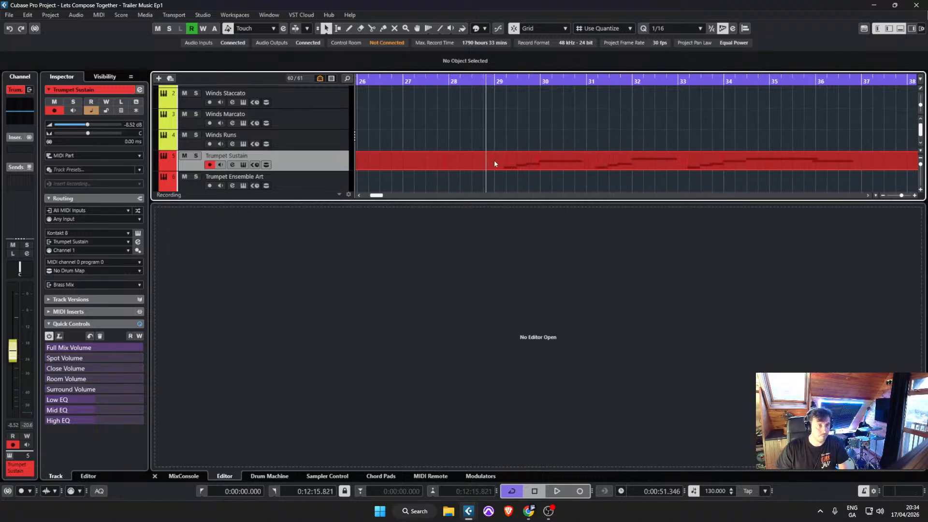
alt+click(495, 162)
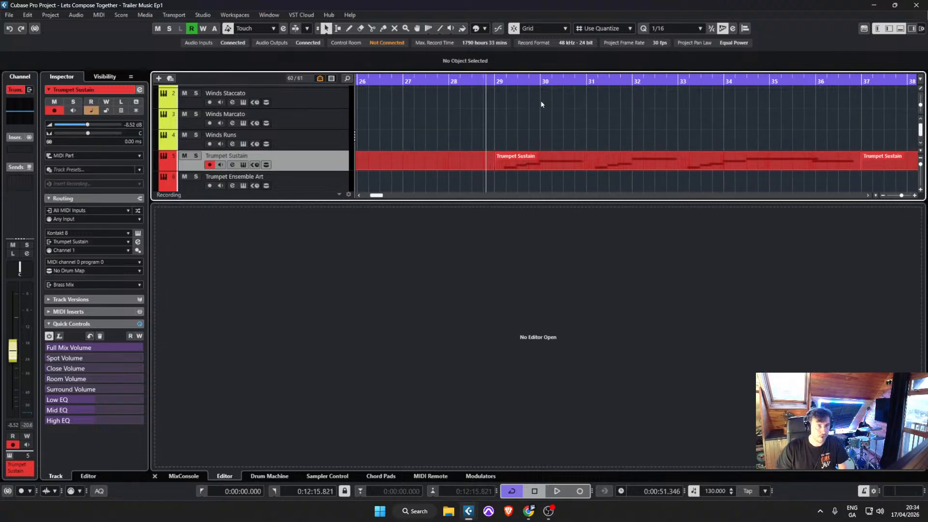
Step: Copy the eight-bar Trumpet Sustain section to the Winds Sustain track at bar 29
click(520, 163)
scroll(520, 163, up, 1)
drag(518, 174, 519, 97)
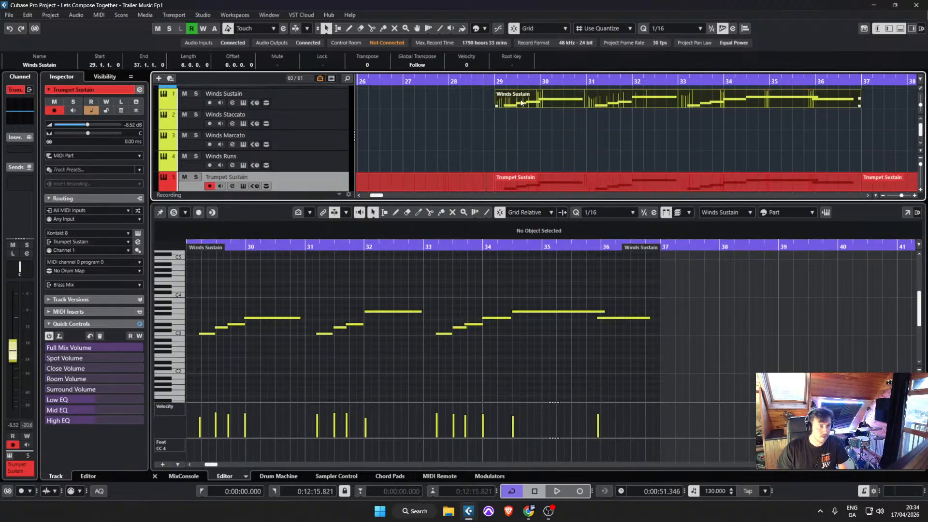
Step: Audition the Winds Sustain part soloed and in the mix, and set the track's volume to -12.3 dB
key(space)
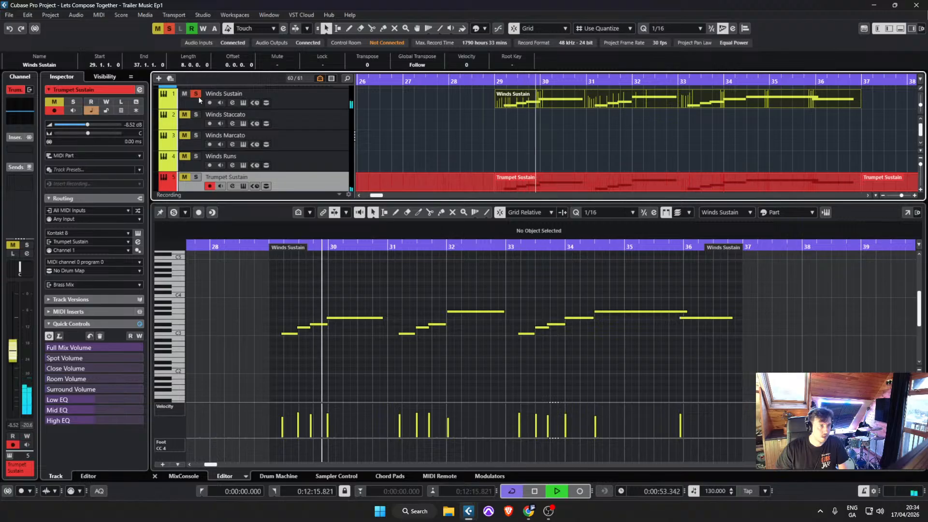
click(565, 126)
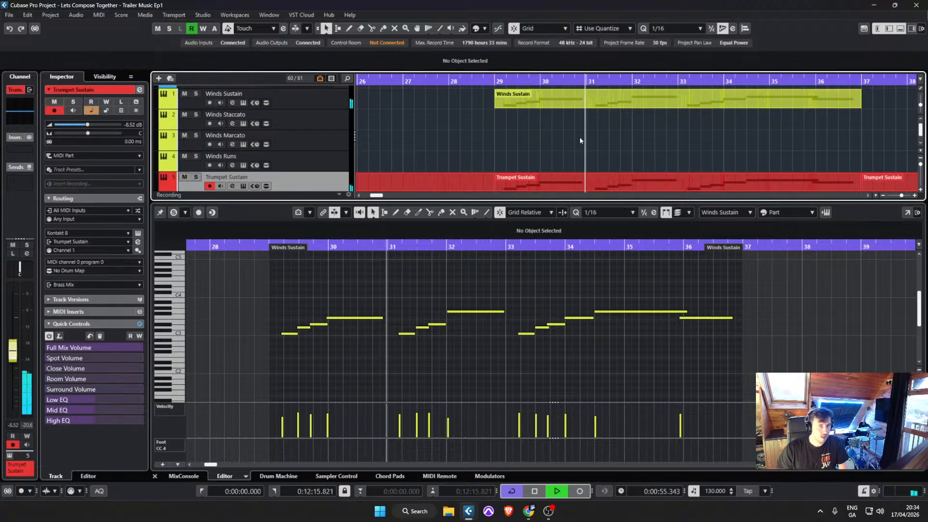
click(339, 107)
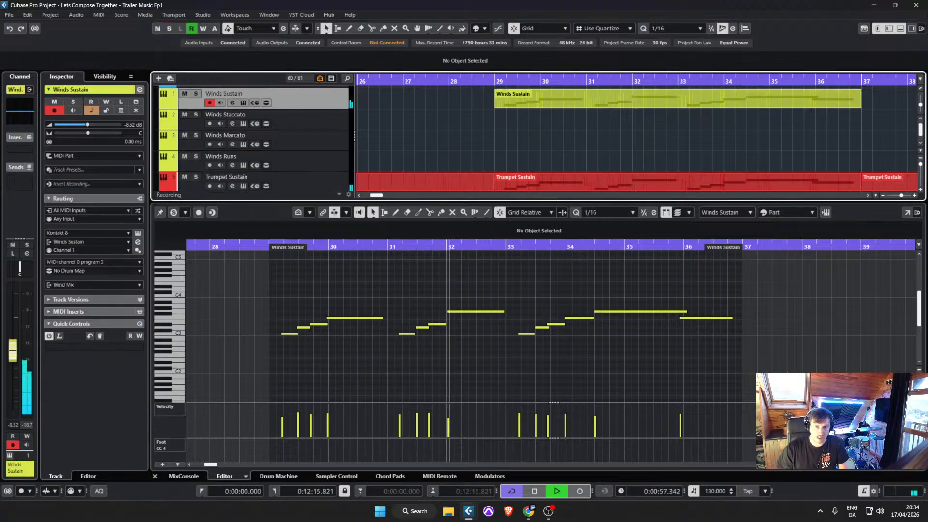
key(space)
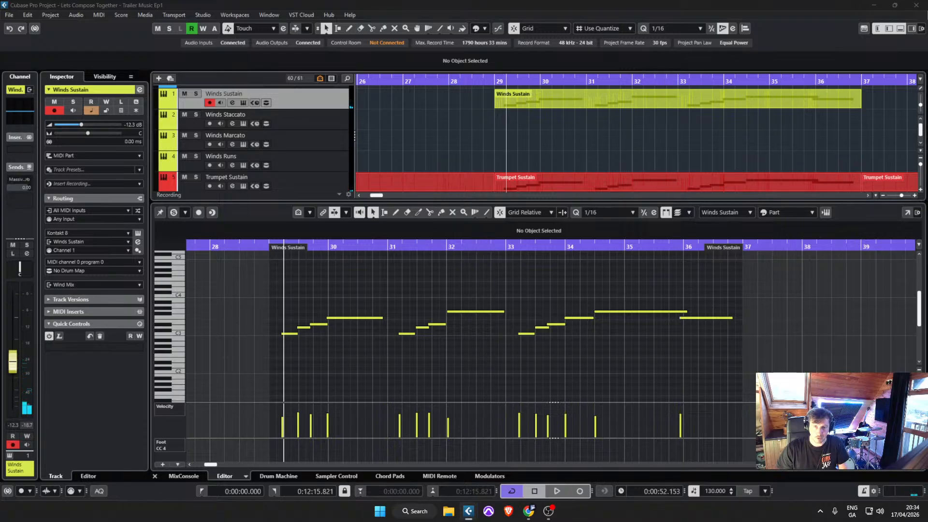
Step: Adjust the Massive Verb send level on the Winds Sustain track and save the project
click(9, 179)
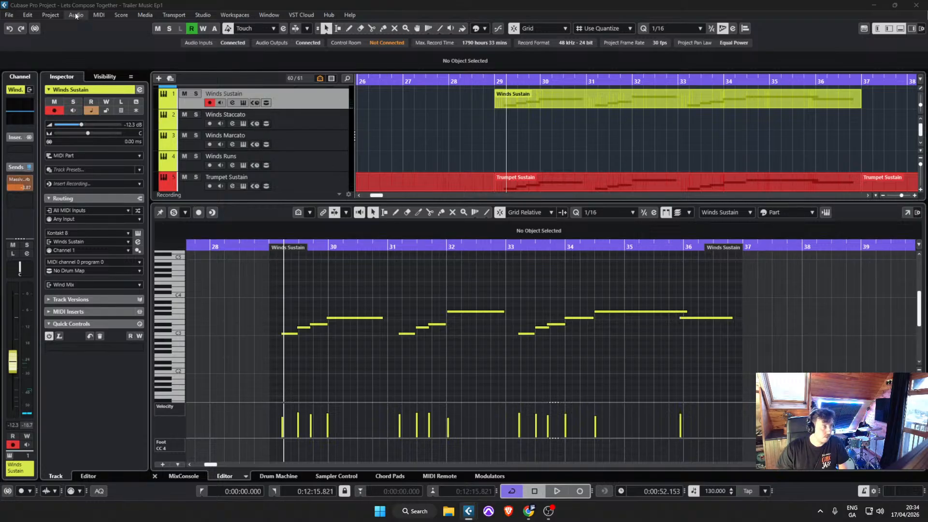
click(9, 15)
click(39, 81)
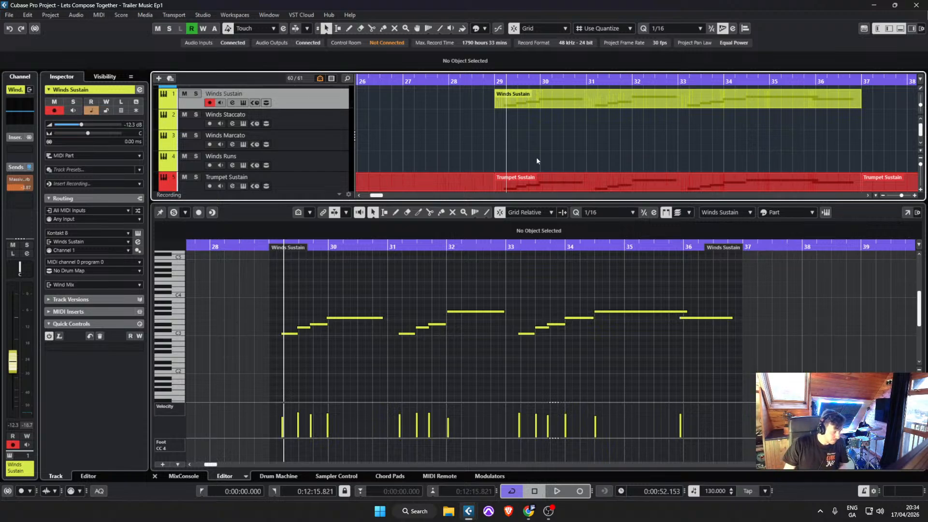
Step: Solo the Omnisphere Poly arpeggio track for a listen and glue its two parts from bar 29 to 37 into one
scroll(621, 147, down, 10)
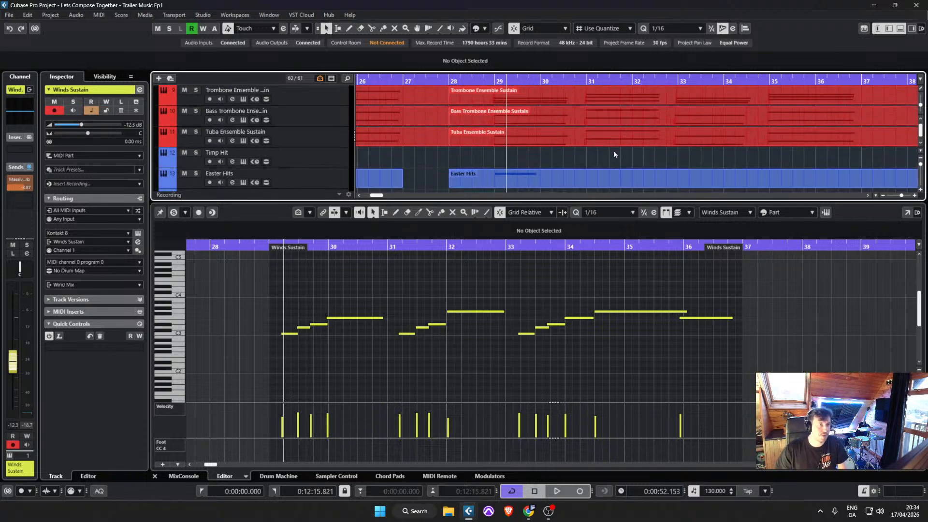
scroll(595, 114, down, 10)
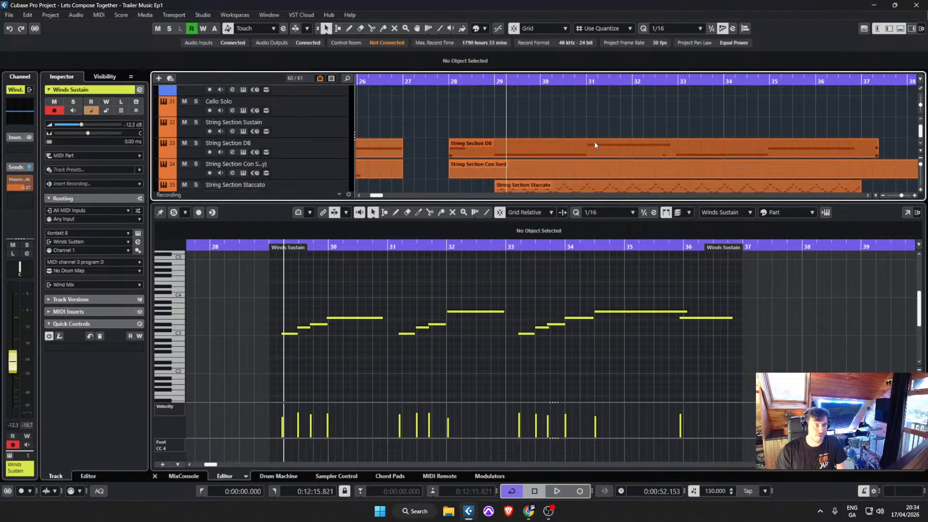
scroll(460, 155, down, 5)
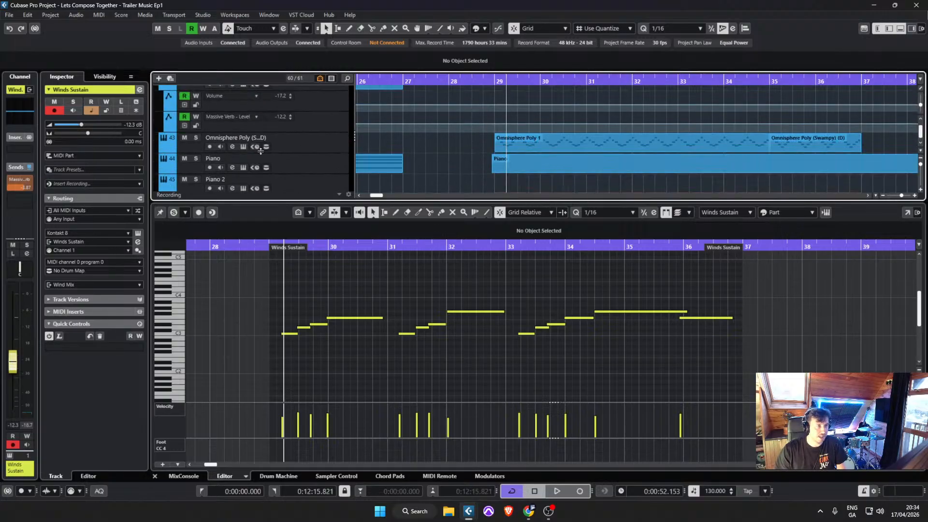
click(196, 137)
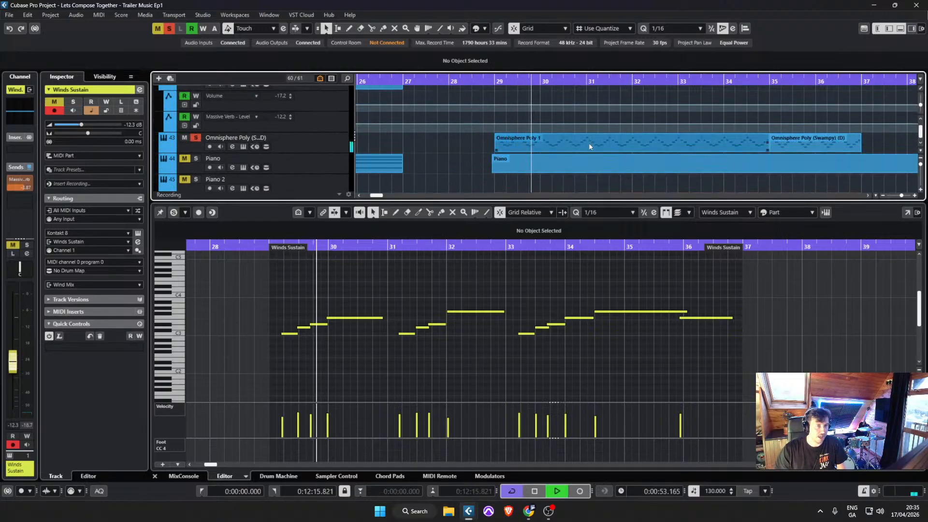
drag(877, 147, 742, 144)
key(ctrl+j)
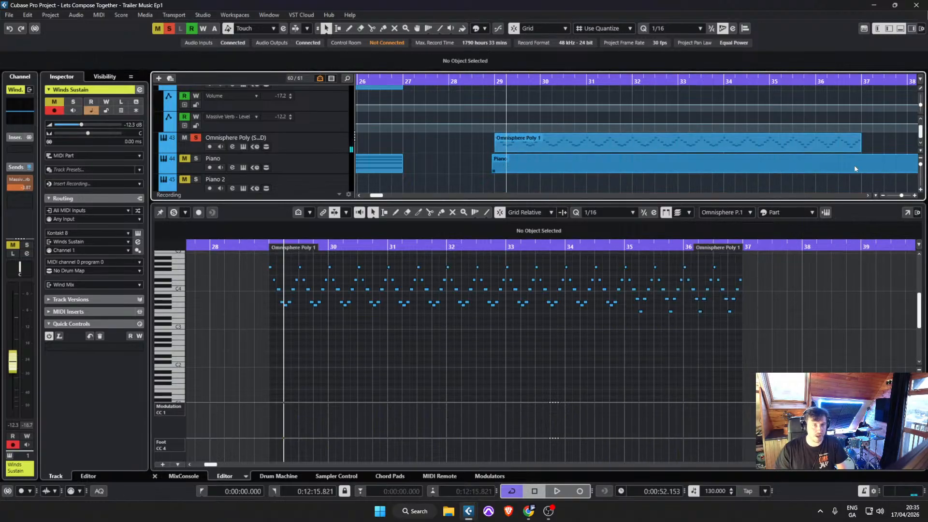
Step: Clear the long Piano part from about bar 29 up to position 37.3.4, keeping only what follows
click(883, 195)
click(882, 196)
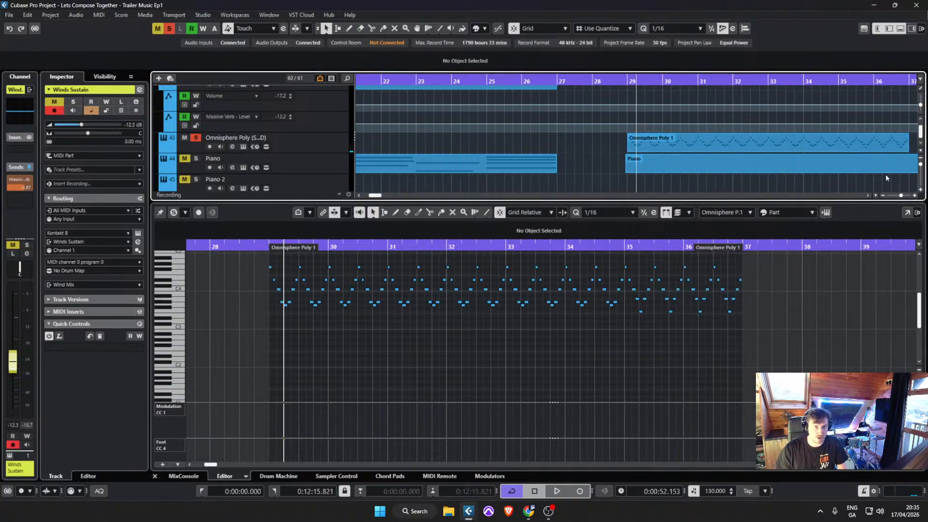
scroll(885, 177, right, 1)
scroll(922, 187, right, 2)
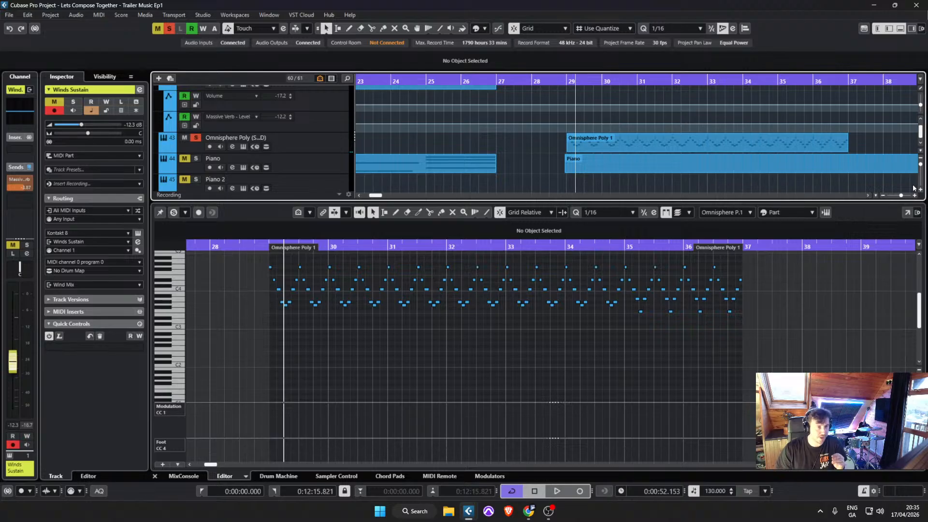
click(867, 158)
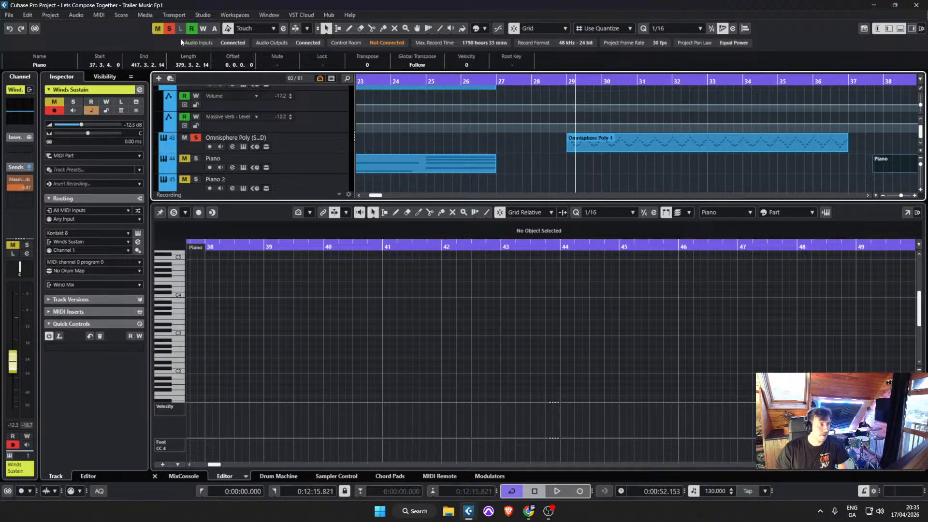
Step: Clear all active solos and mutes and look over the arrangement from the string parts up to the taikos
click(170, 29)
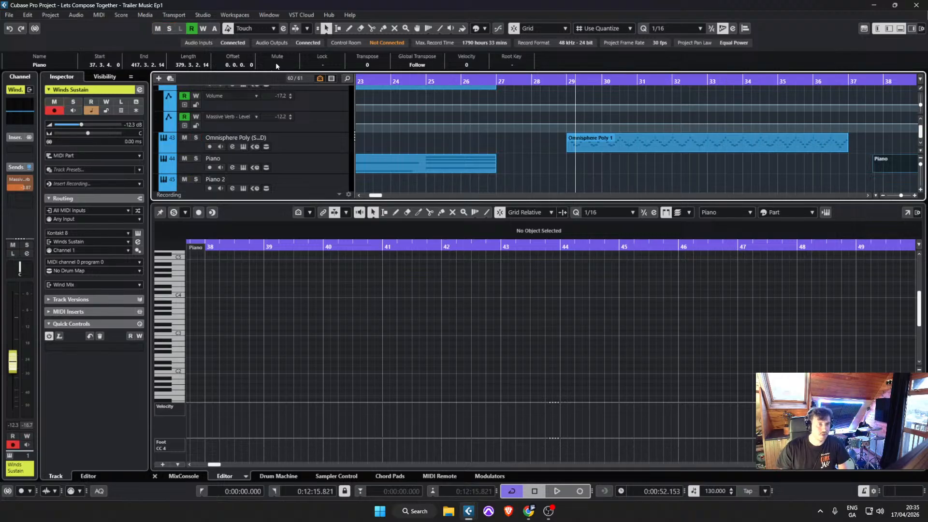
click(624, 171)
scroll(612, 164, down, 6)
scroll(613, 162, up, 4)
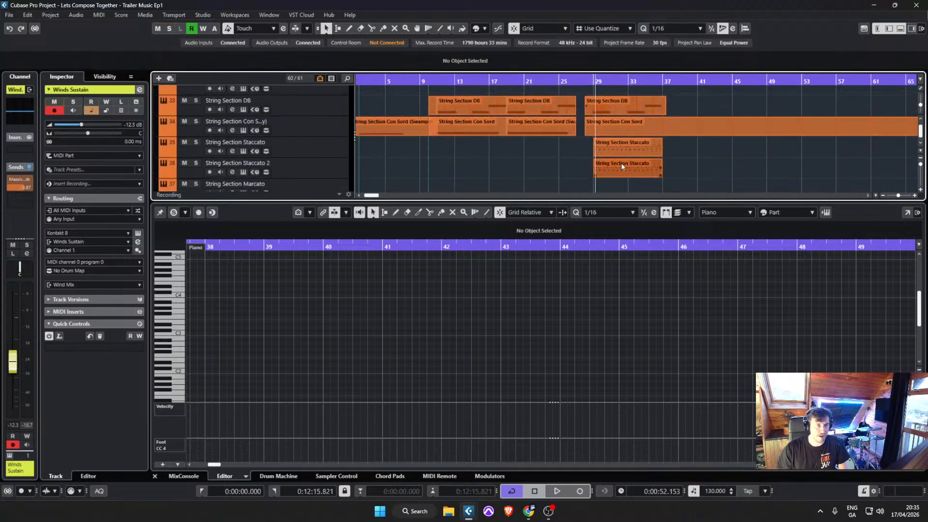
scroll(621, 164, up, 8)
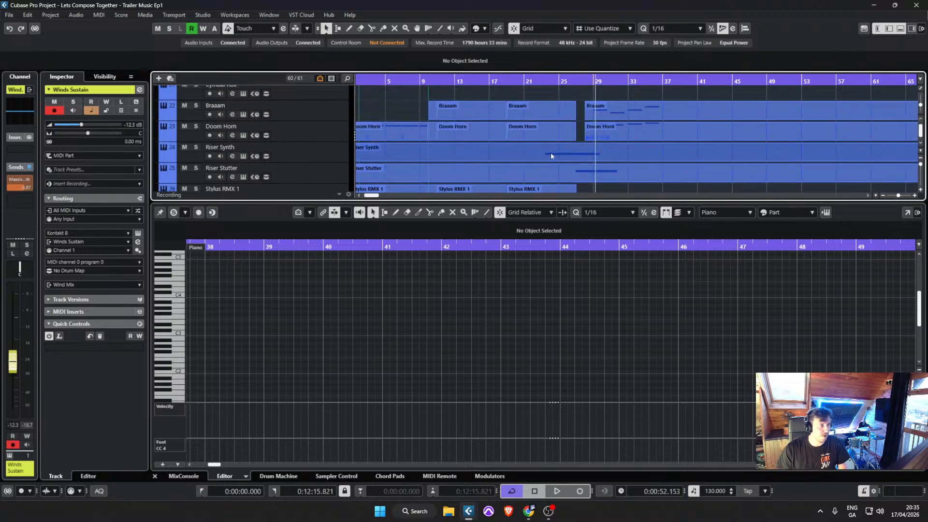
scroll(541, 155, up, 5)
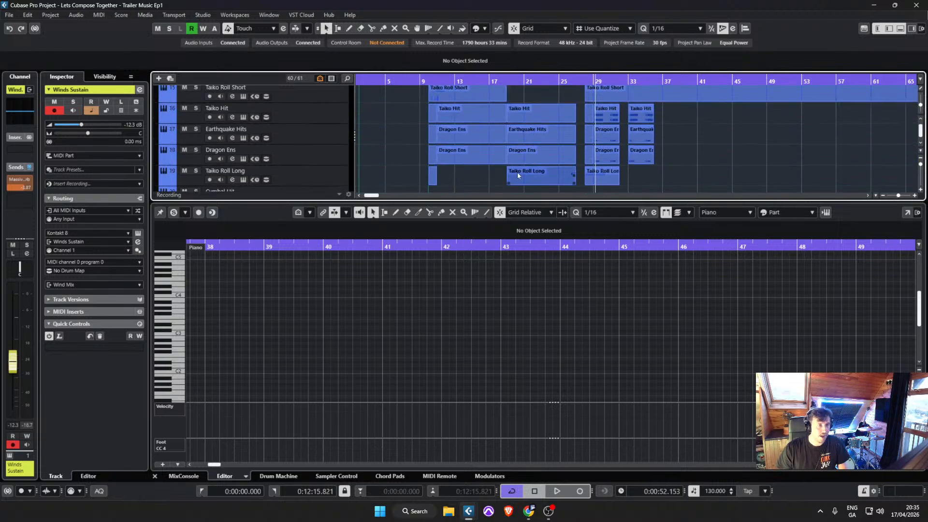
scroll(517, 172, up, 1)
scroll(522, 170, down, 2)
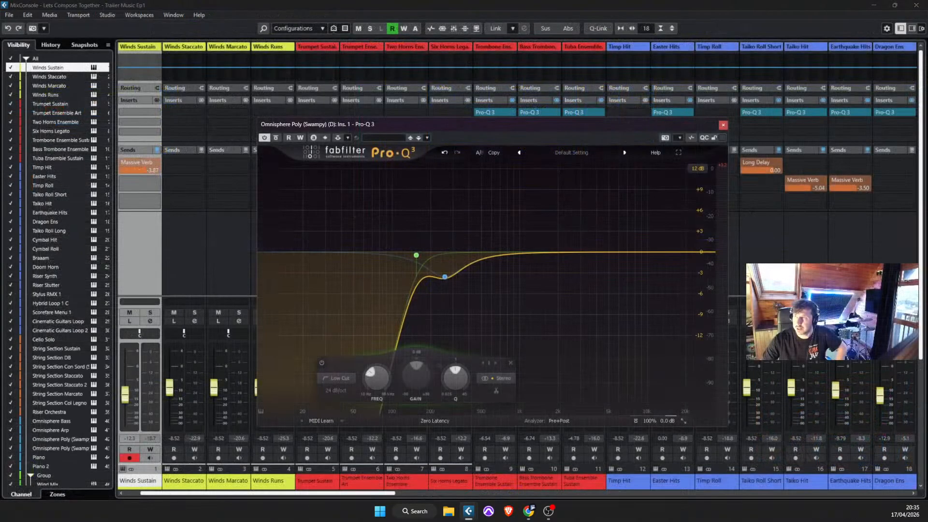
Step: Close the Pro-Q 3 window and review the inserts and sends across all mixer channels through to the Master
click(722, 125)
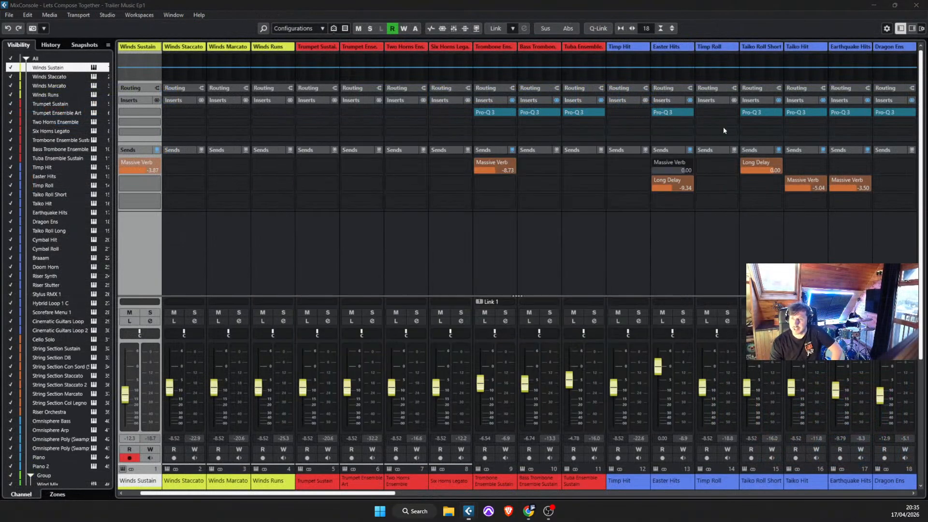
drag(312, 494, 645, 494)
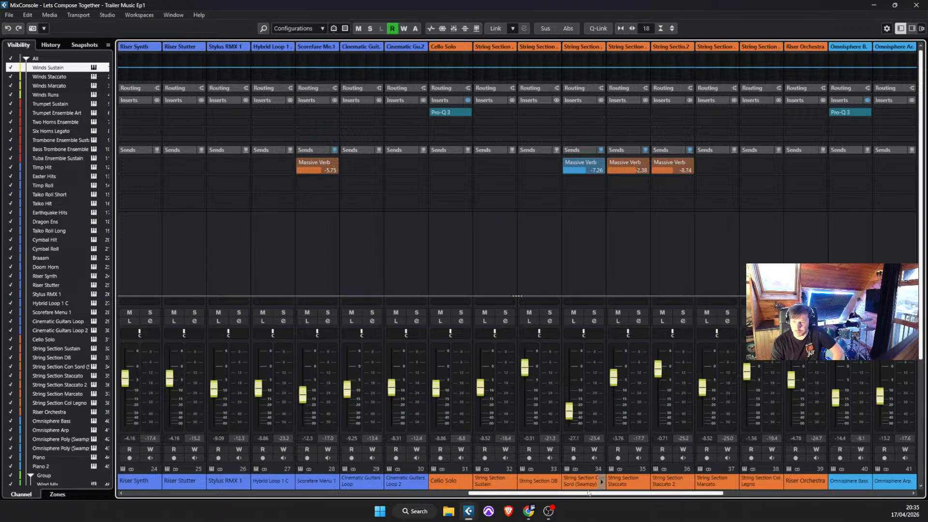
drag(589, 493, 821, 498)
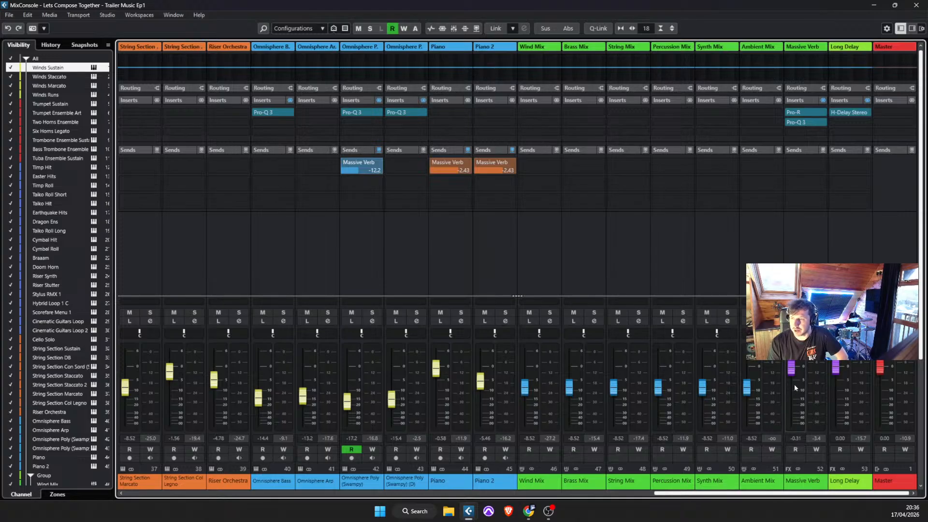
drag(773, 493, 823, 499)
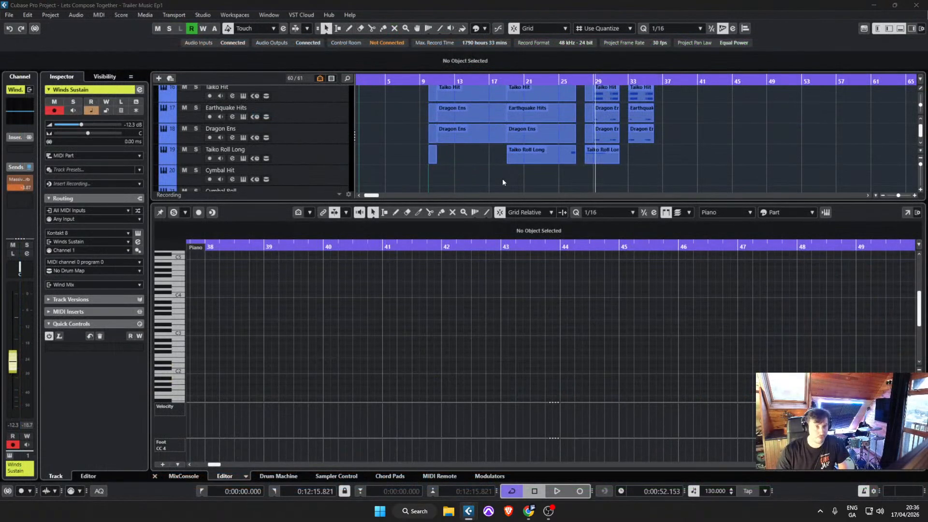
Step: Solo the Omnisphere Poly arpeggio track and play its part from bar 29
click(502, 179)
scroll(512, 181, up, 1)
scroll(514, 181, up, 4)
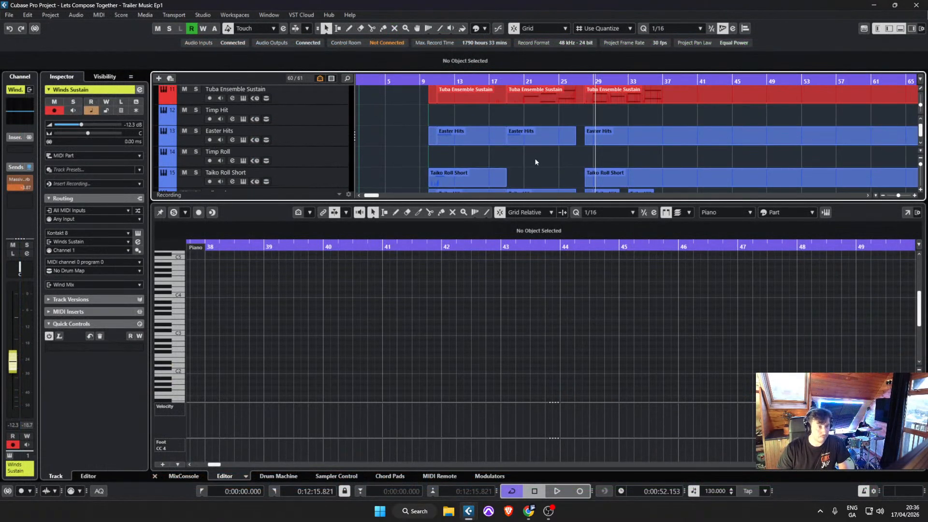
scroll(534, 158, up, 3)
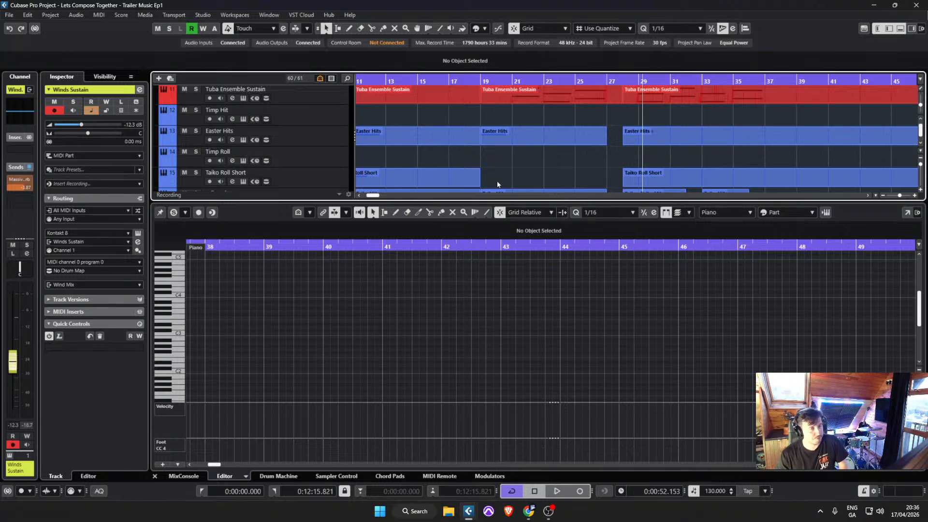
scroll(572, 152, down, 10)
scroll(650, 141, down, 6)
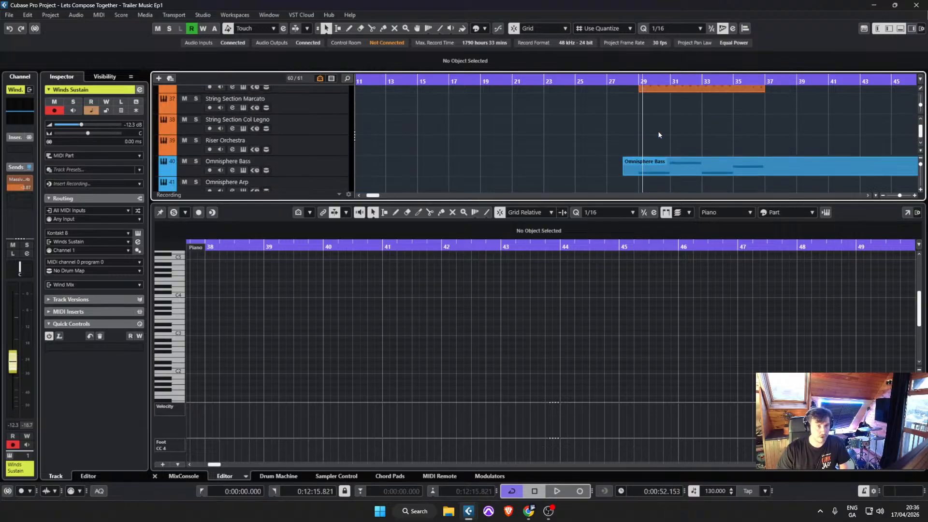
click(701, 145)
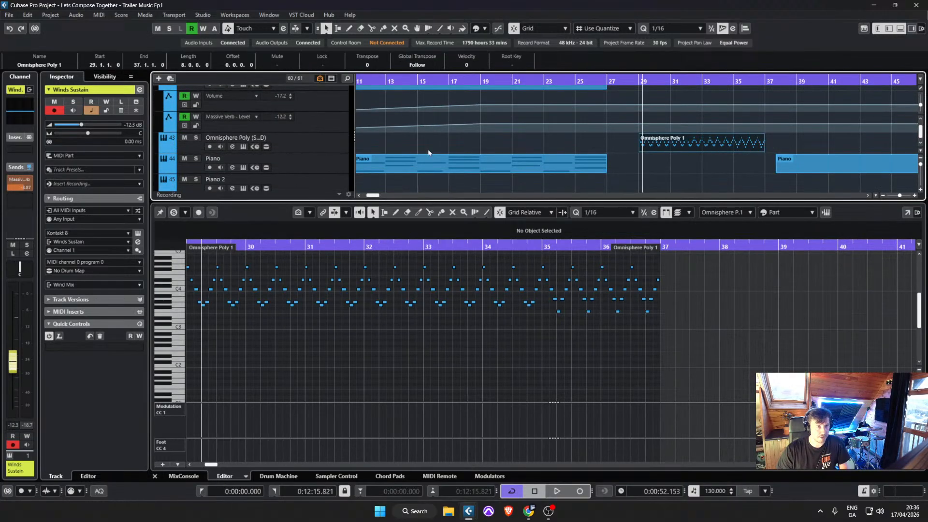
click(195, 139)
key(space)
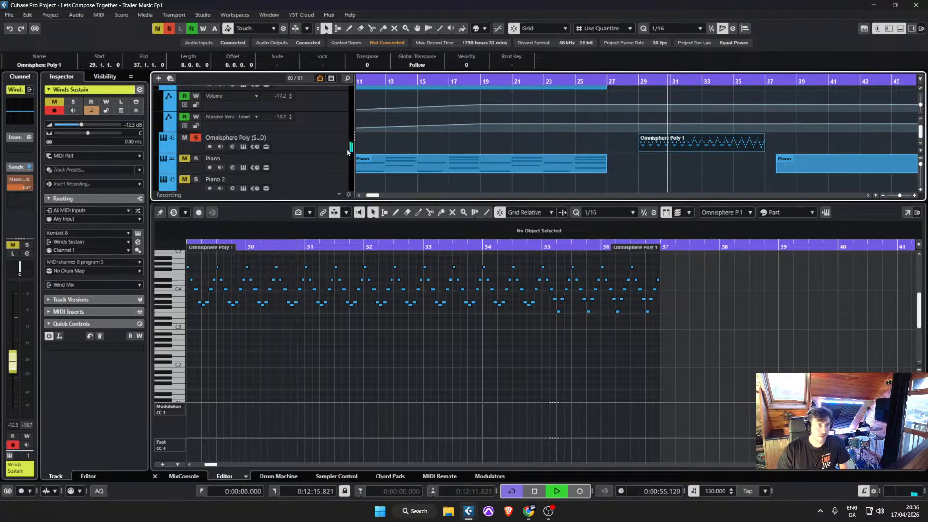
key(space)
Step: Open the arpeggio track's Omnisphere instrument and raise layer A's oscillator Shape and Hard Sync during playback
click(300, 144)
click(138, 242)
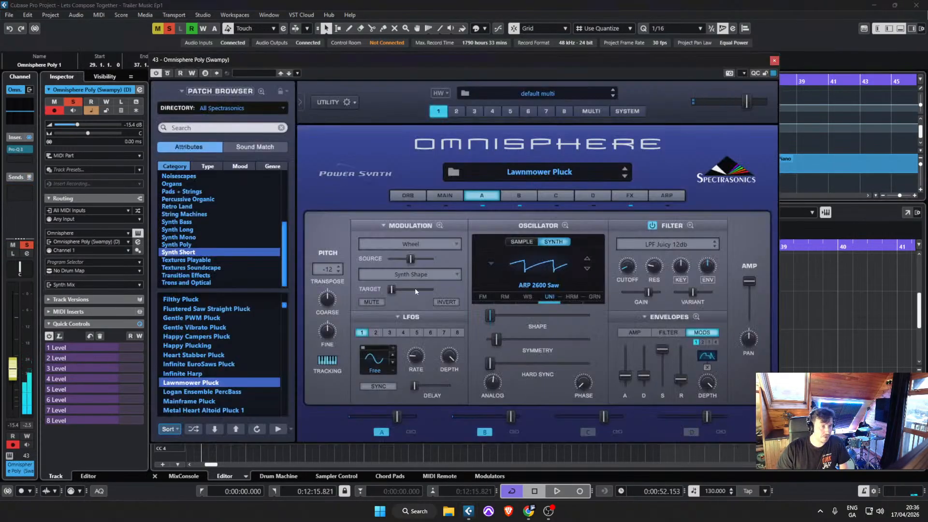
key(space)
drag(491, 316, 556, 316)
drag(490, 363, 543, 359)
key(space)
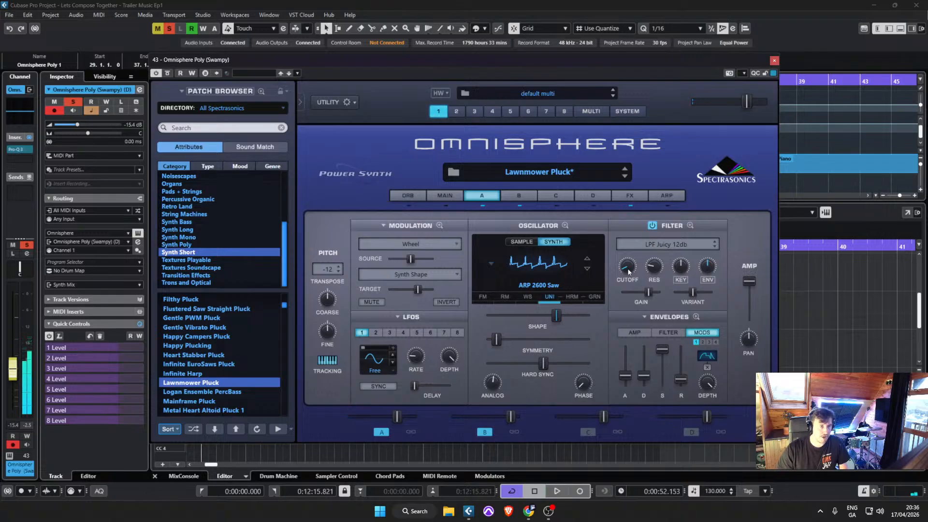
Step: Set layer A's filter cutoff to about 0.238 kHz while the arpeggio plays
key(space)
mouse_move(631, 259)
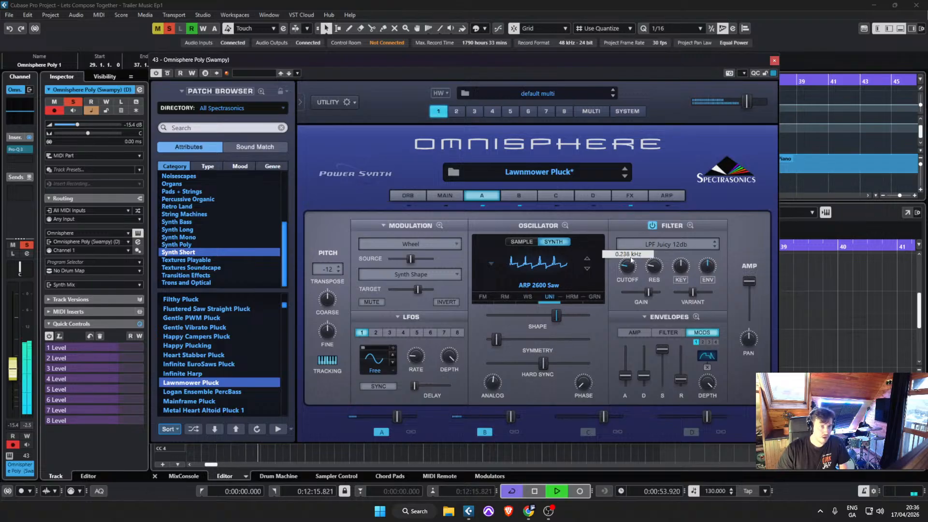
key(space)
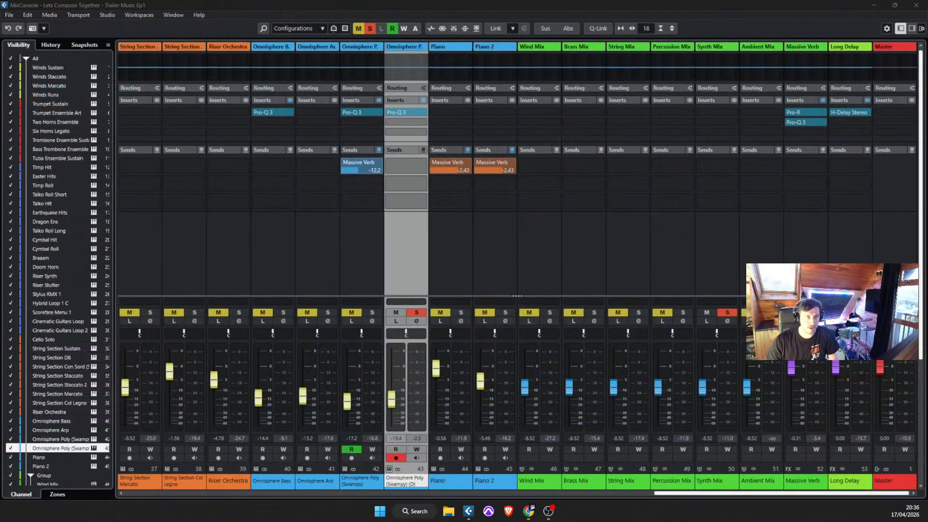
Step: Assign layer A's filter cutoff to a hardware controller with MIDI CC Learn and sweep it to test the sound
drag(625, 61, 472, 76)
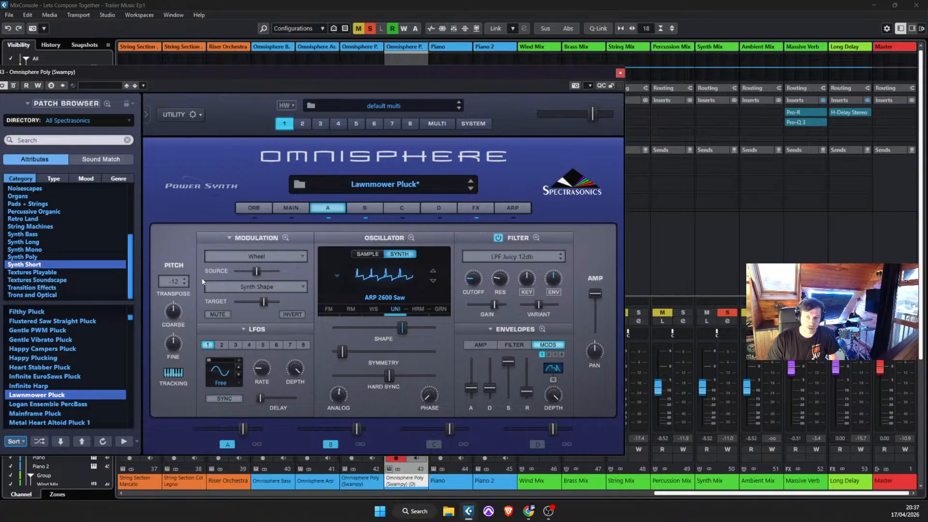
right_click(500, 289)
click(503, 329)
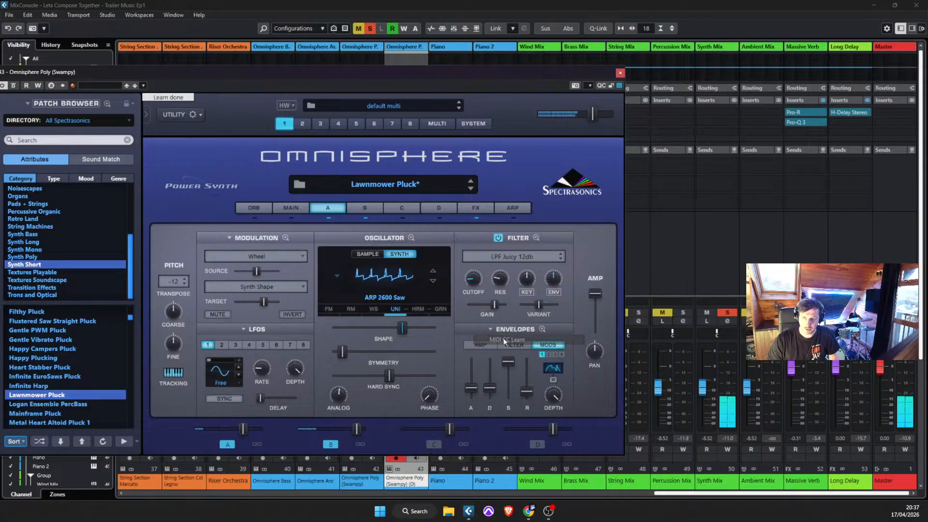
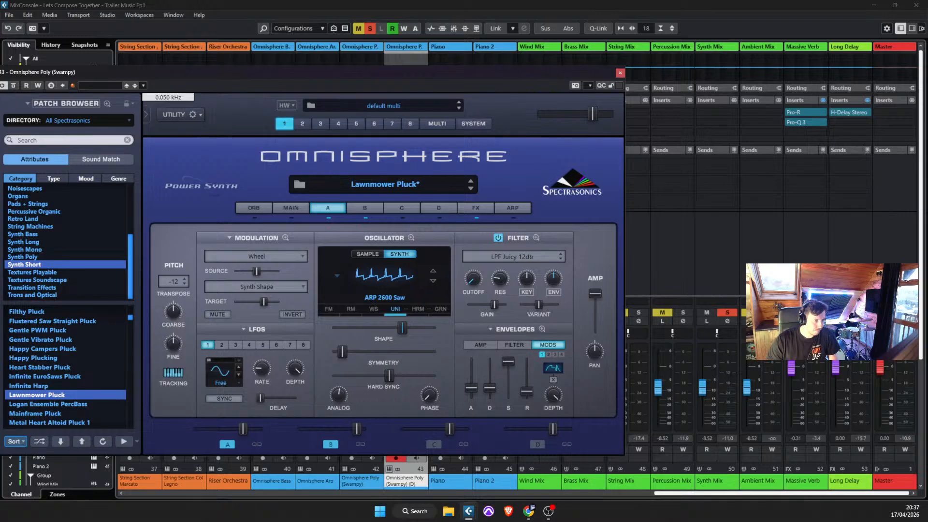
drag(473, 278, 475, 312)
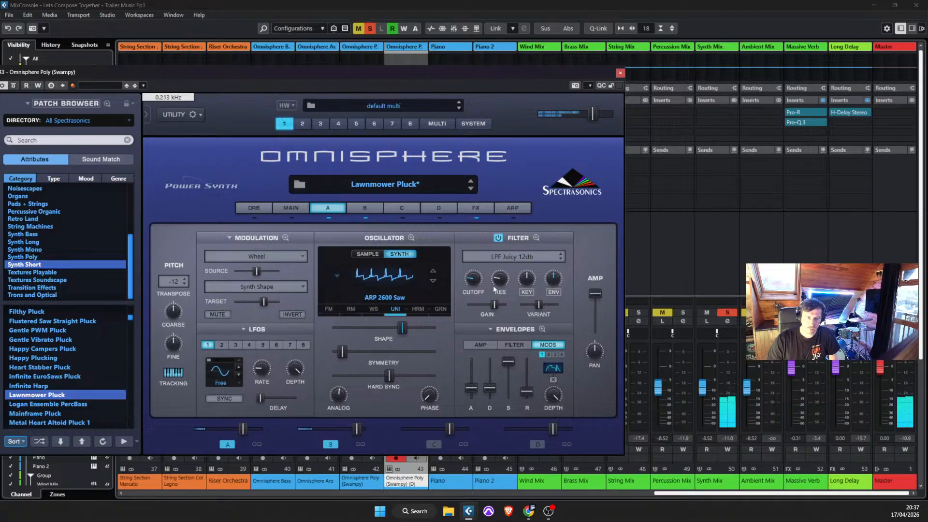
drag(473, 278, 473, 279)
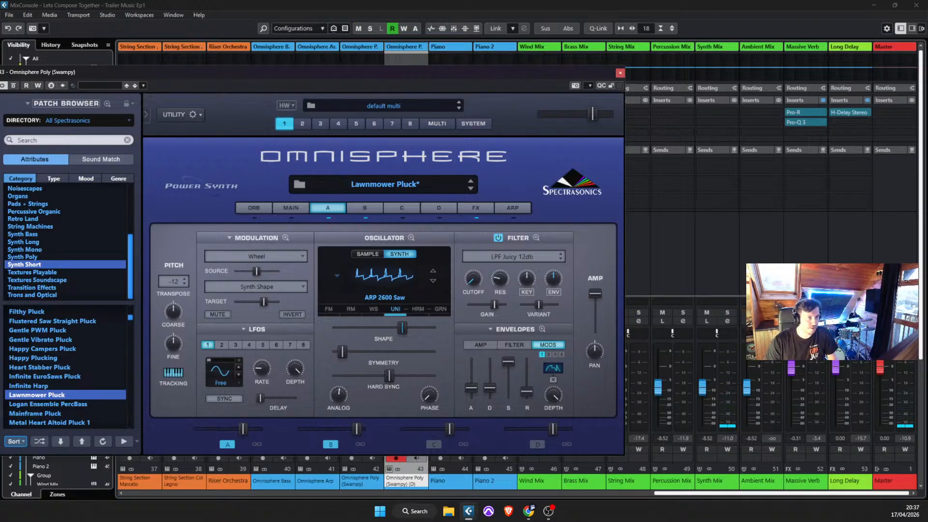
mouse_move(473, 278)
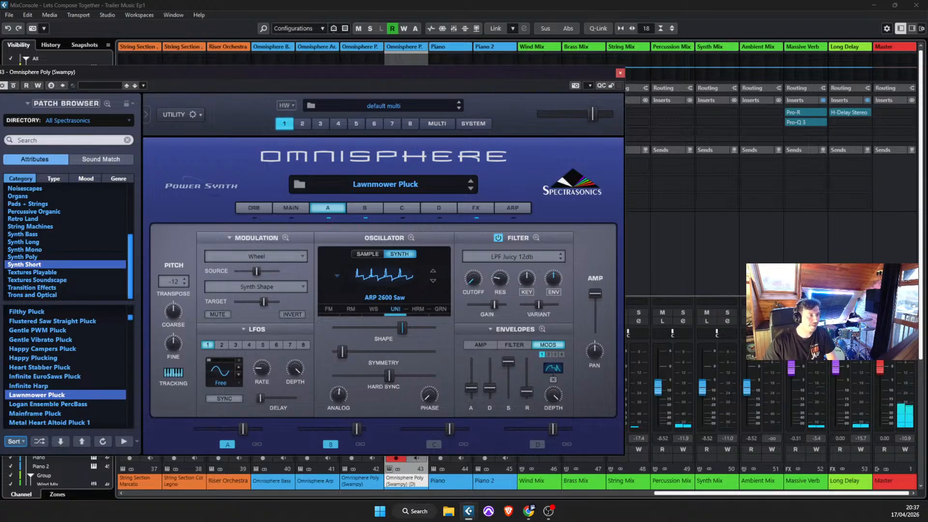
Step: Step through the presets in the Six Horns Legato Kontakt back to 07 Six Horns Ensemble True Legato, close it and save
click(139, 480)
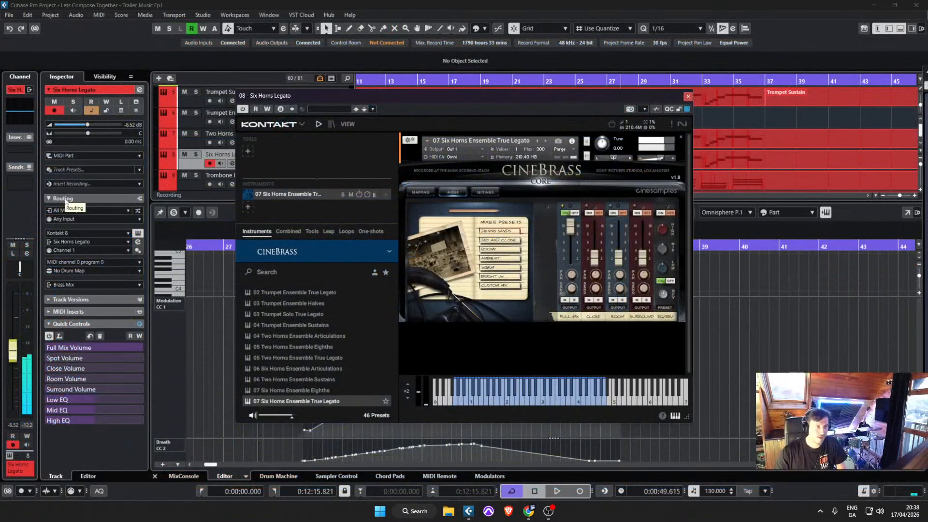
click(537, 143)
click(536, 142)
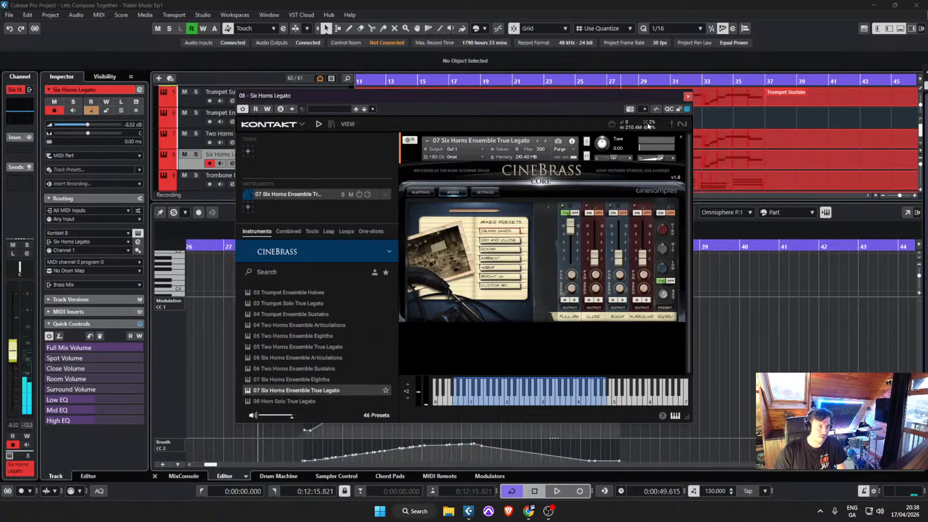
click(687, 96)
key(ctrl+s)
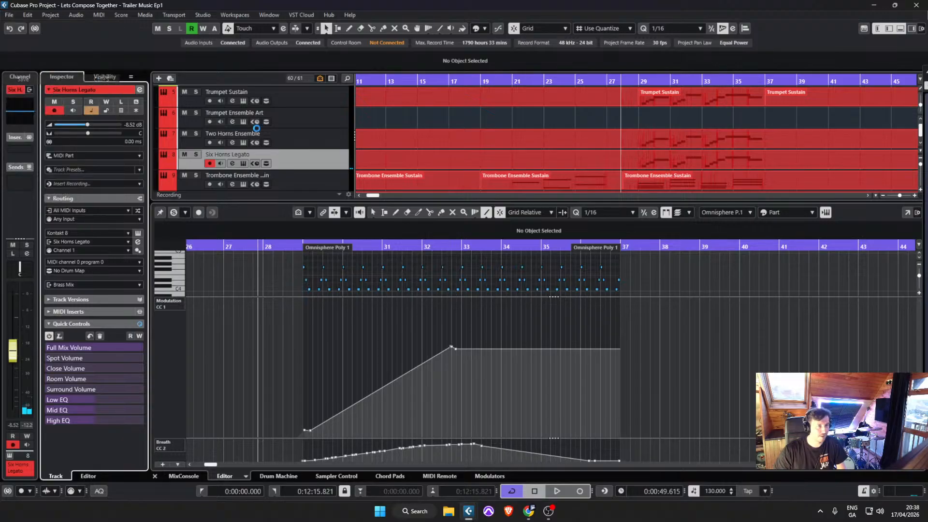
Step: Place the playhead around bar 23 and move the Break marker to the start of bar 27
click(571, 80)
drag(564, 81, 476, 119)
scroll(477, 120, up, 6)
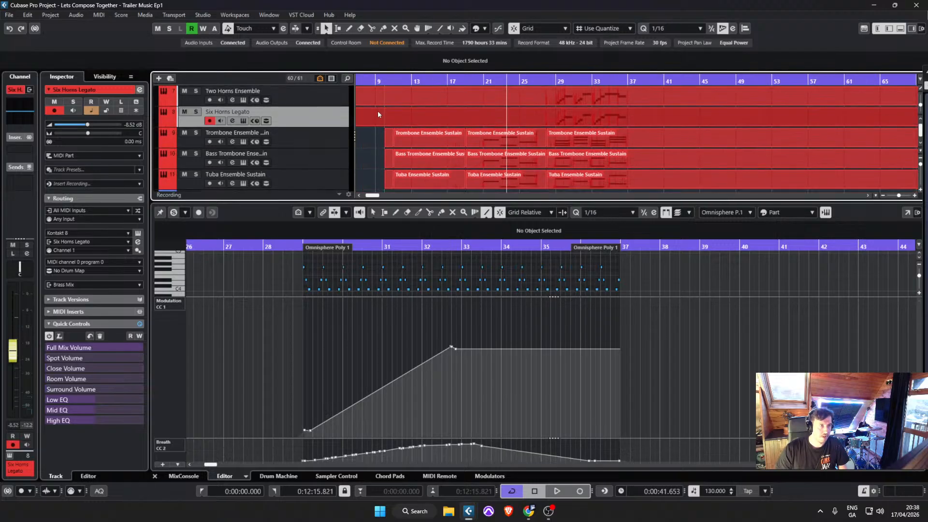
scroll(384, 149, left, 3)
drag(452, 122, 595, 123)
scroll(602, 129, up, 4)
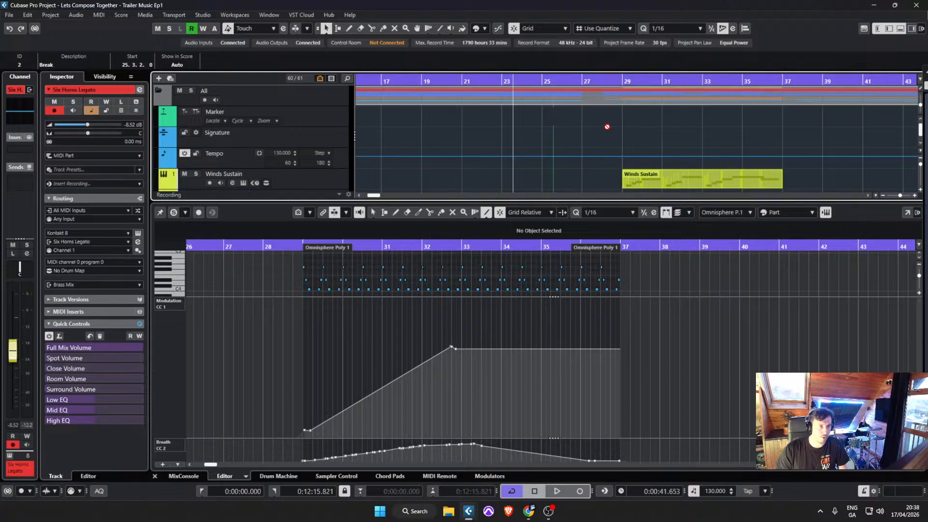
scroll(607, 127, up, 3)
drag(518, 124, 581, 125)
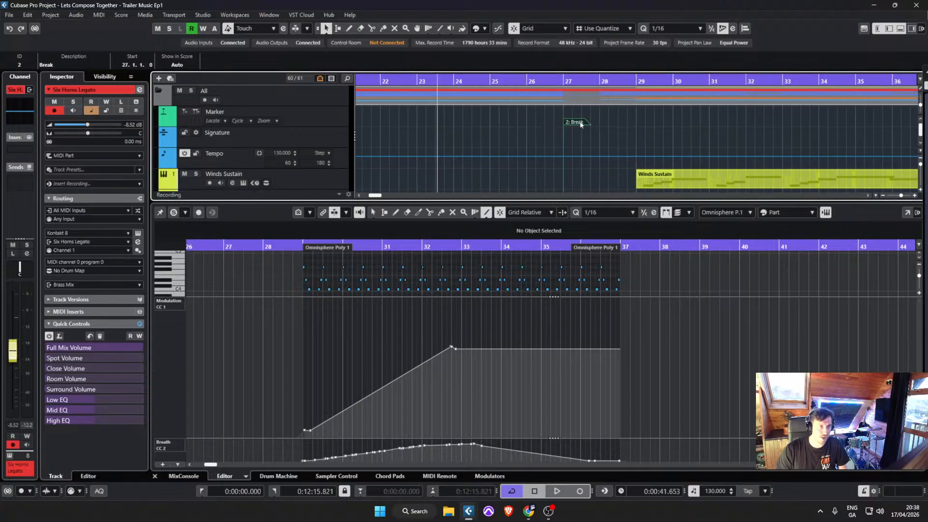
Step: Select the Start marker at bar 2, look over the upper tracks and save the project
scroll(371, 138, down, 6)
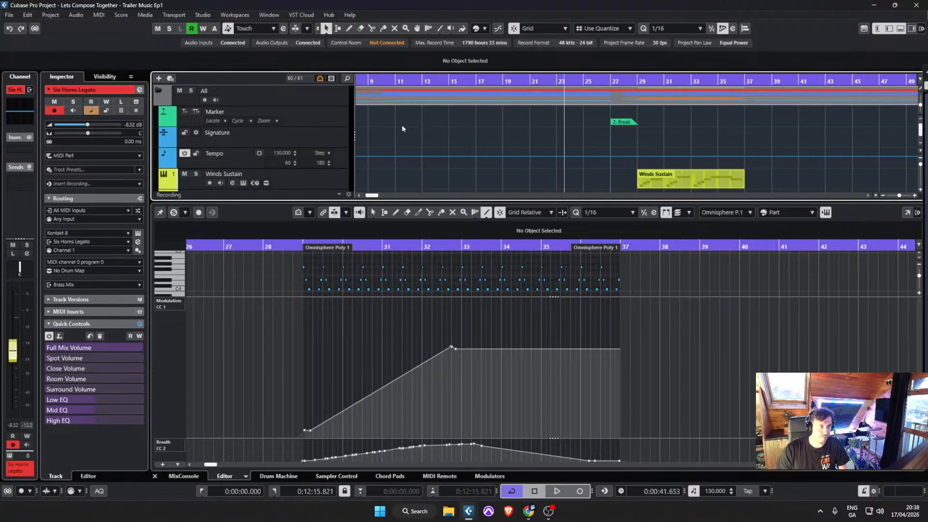
scroll(425, 136, down, 6)
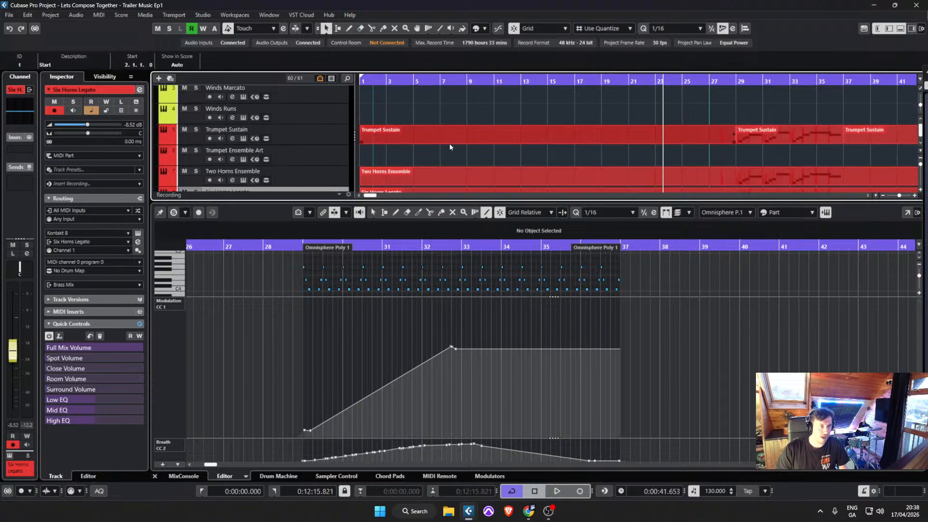
scroll(469, 146, up, 6)
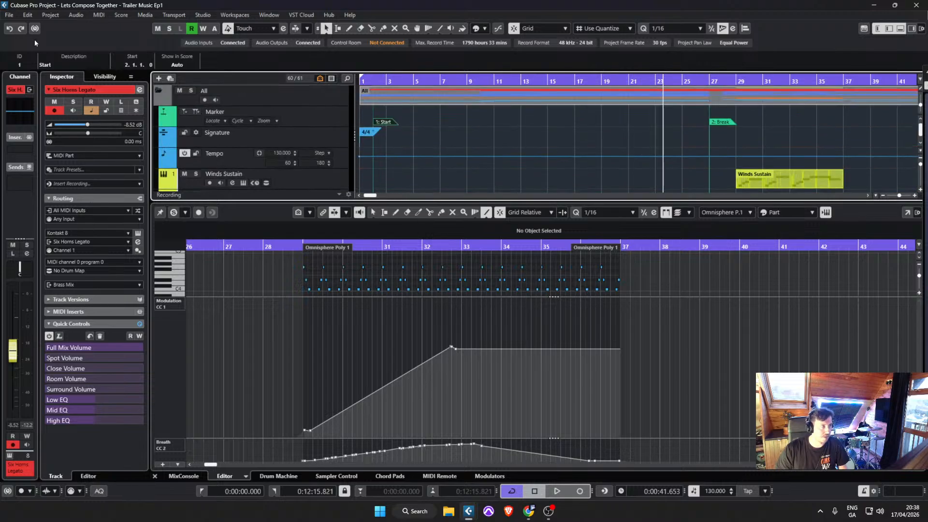
click(9, 15)
click(28, 76)
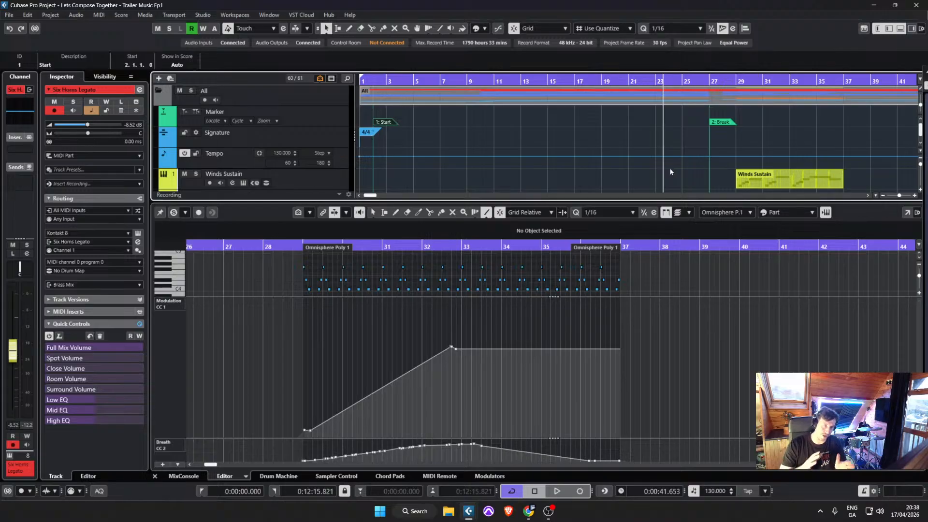
scroll(670, 171, down, 5)
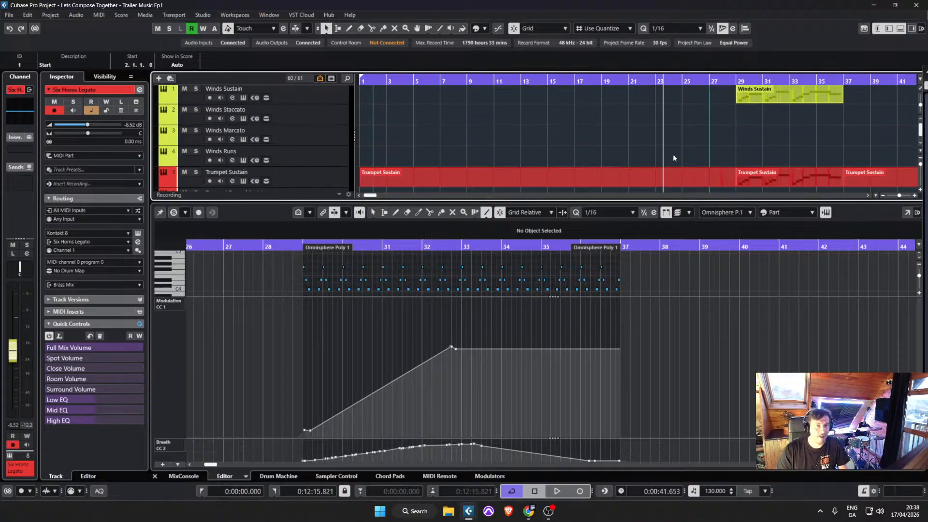
Step: Play the arrangement from around bar 10 and look over the tracks from the markers to the percussion
scroll(660, 116, down, 6)
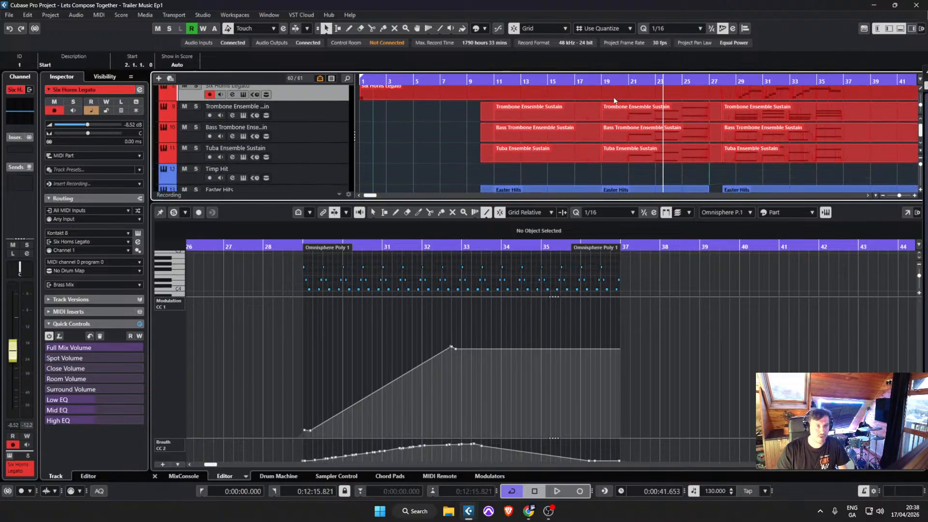
click(484, 81)
scroll(520, 133, up, 10)
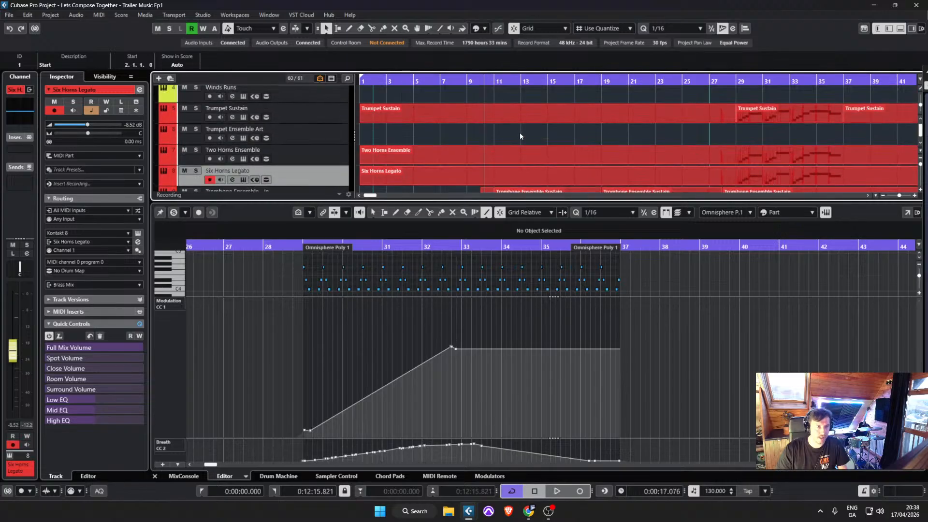
key(space)
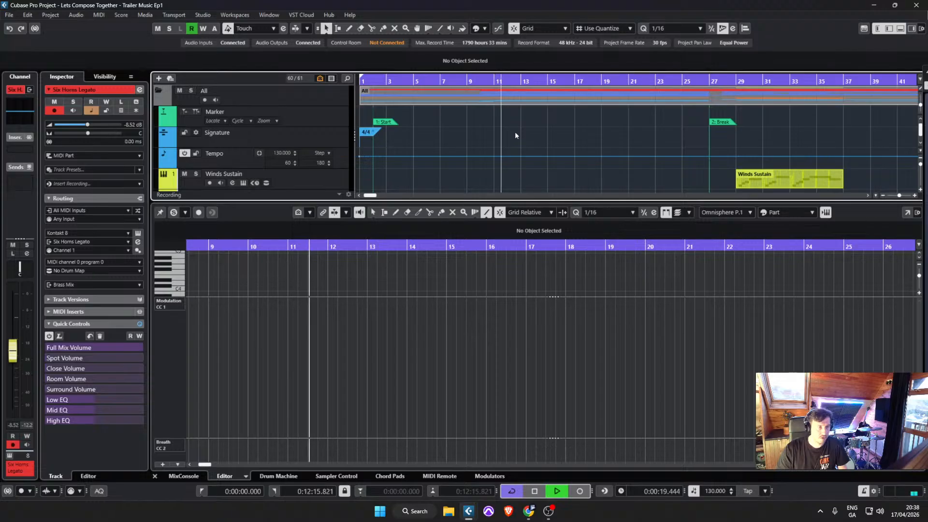
scroll(514, 131, down, 10)
scroll(517, 144, down, 8)
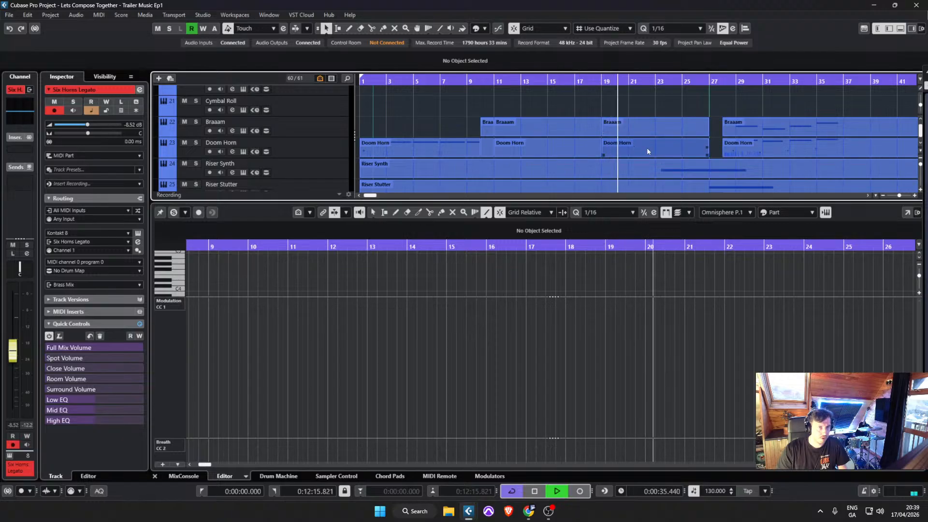
Step: Delete the Doom Horn part spanning bars 19 to 27 and split the following Doom Horn part at bar 37, beat 2
click(649, 129)
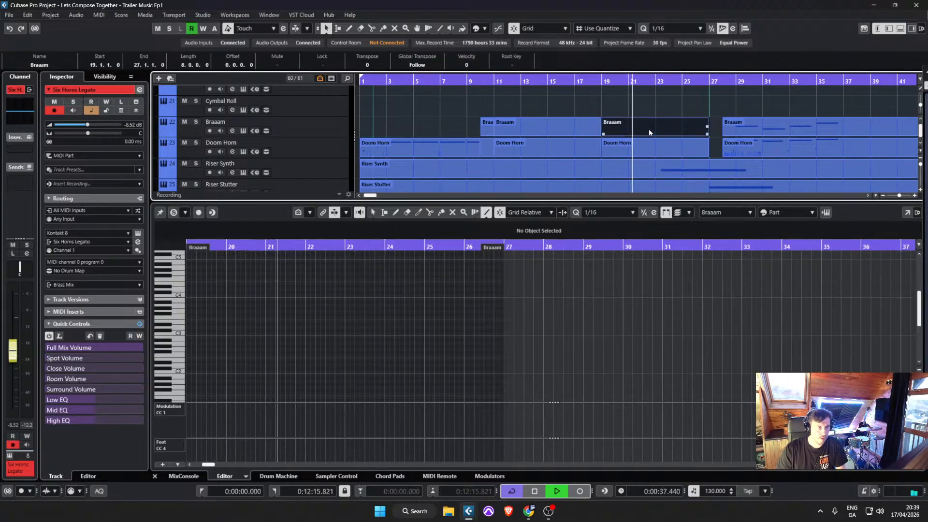
click(648, 144)
key(Delete)
click(740, 148)
scroll(773, 147, up, 3)
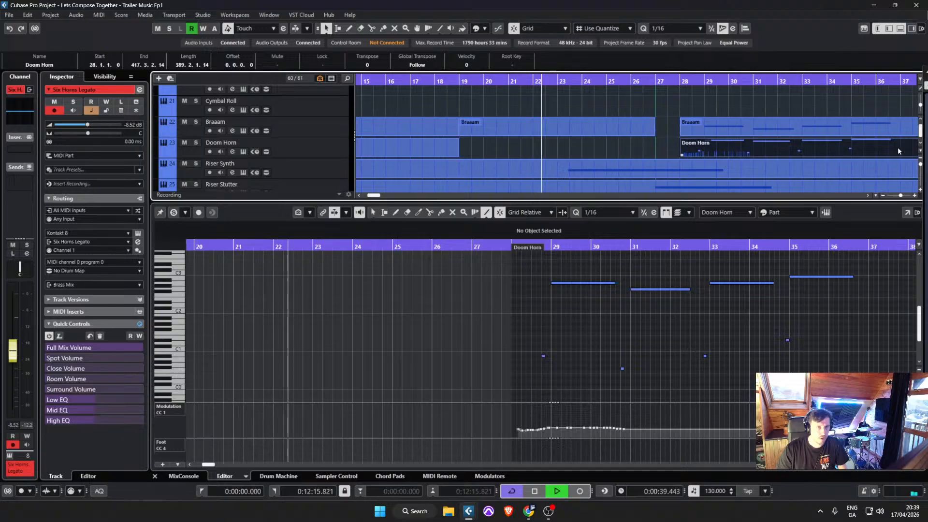
key(Right)
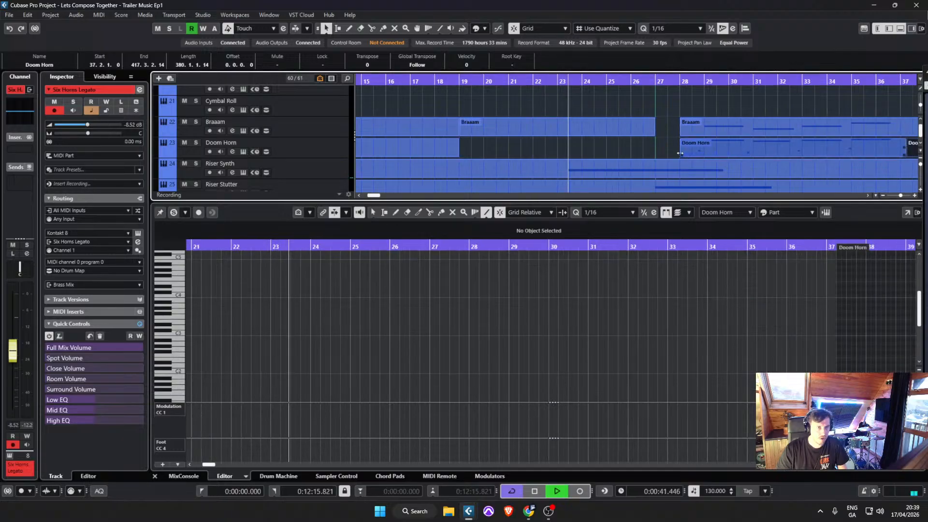
click(649, 150)
Step: Listen through the break into the final section around bar 30 and stop playback
scroll(580, 152, down, 3)
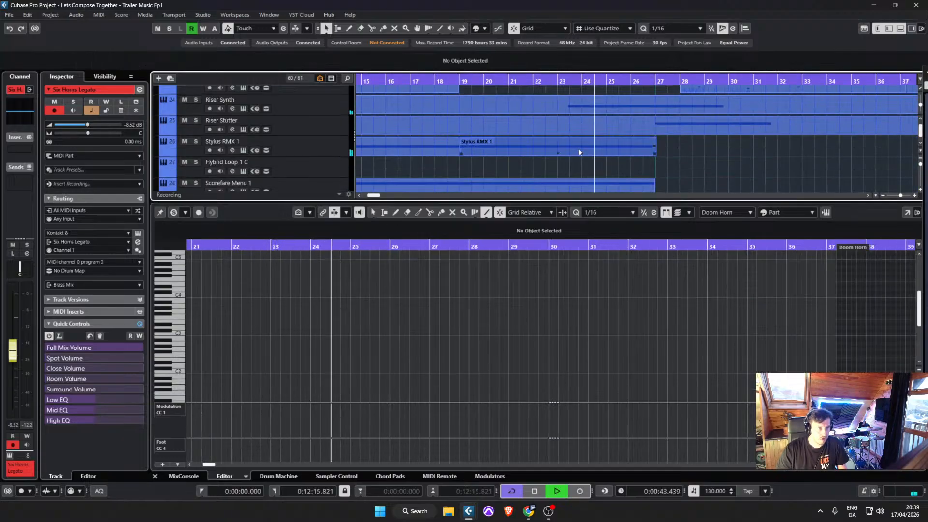
scroll(582, 154, up, 15)
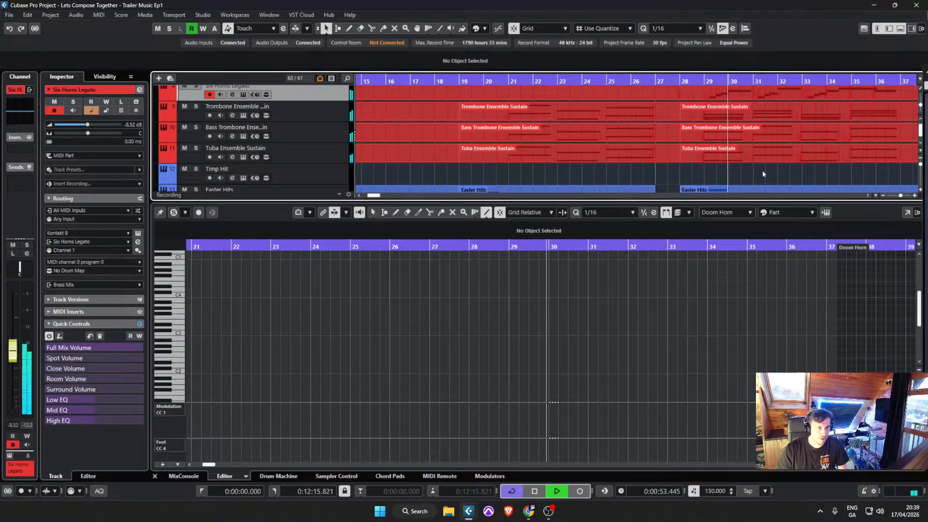
key(space)
Step: Glue the two Taiko Roll Long parts together, remove the second roll note and extend the first from 26.3 to 29.4.3
scroll(570, 121, down, 7)
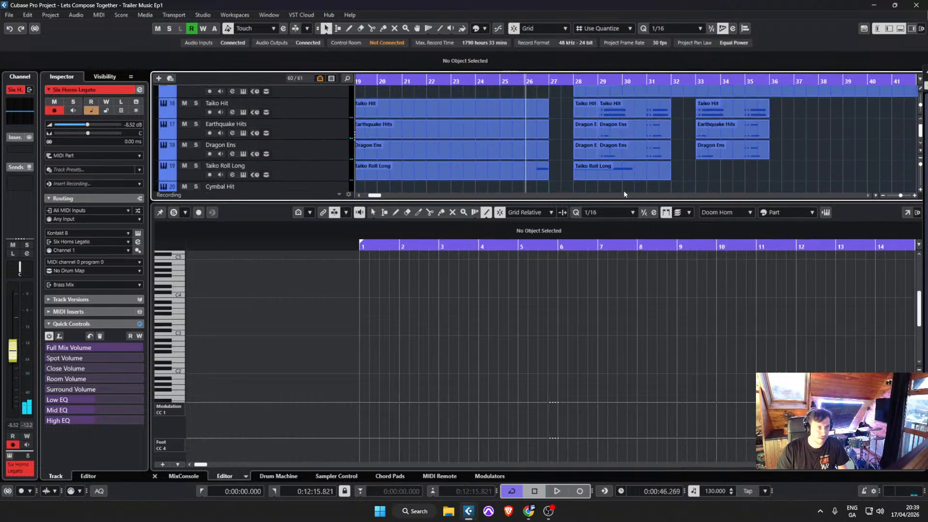
drag(712, 184, 527, 175)
key(ctrl+j)
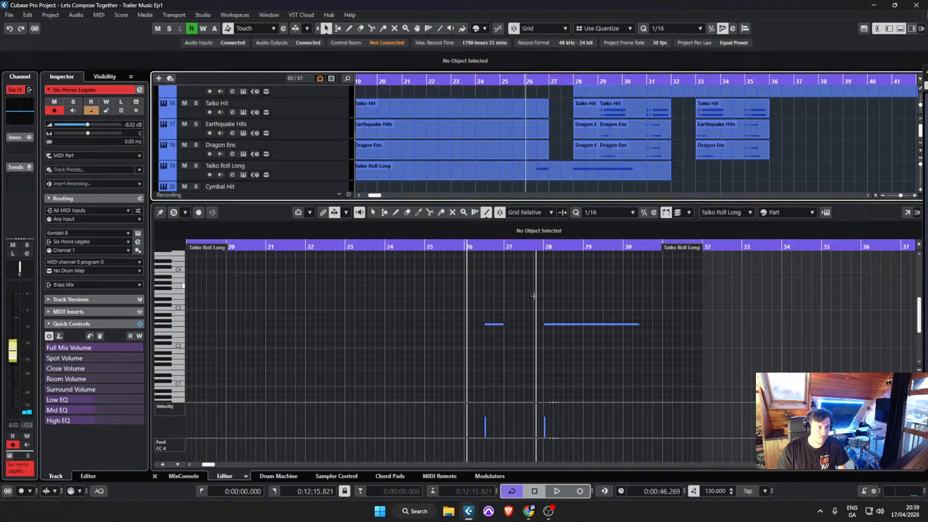
click(506, 318)
key(1)
click(547, 324)
key(Delete)
drag(502, 325, 618, 325)
Step: Delete the bar 28 parts on the Taiko Hit, Earthquake Hits and Dragon Ens tracks
scroll(562, 138, up, 2)
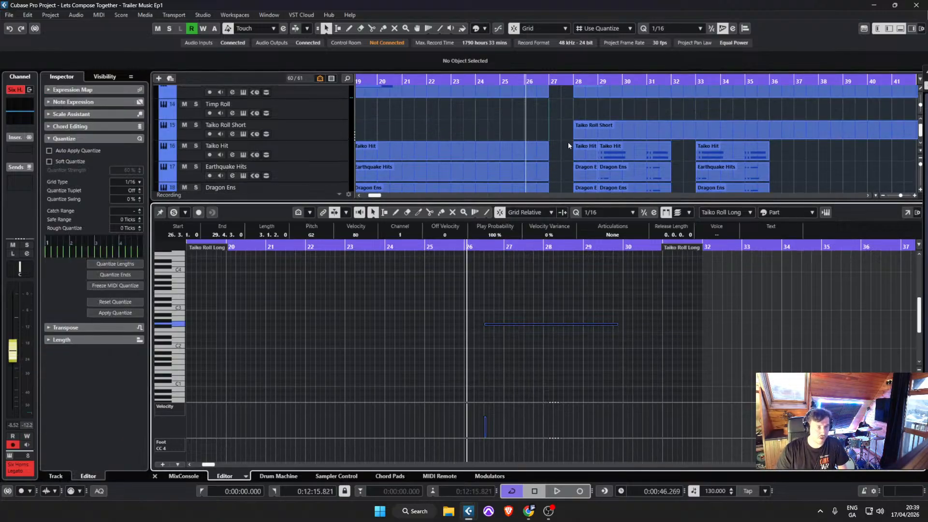
scroll(568, 142, up, 1)
scroll(567, 142, up, 2)
scroll(568, 143, down, 3)
drag(572, 144, 613, 118)
key(Delete)
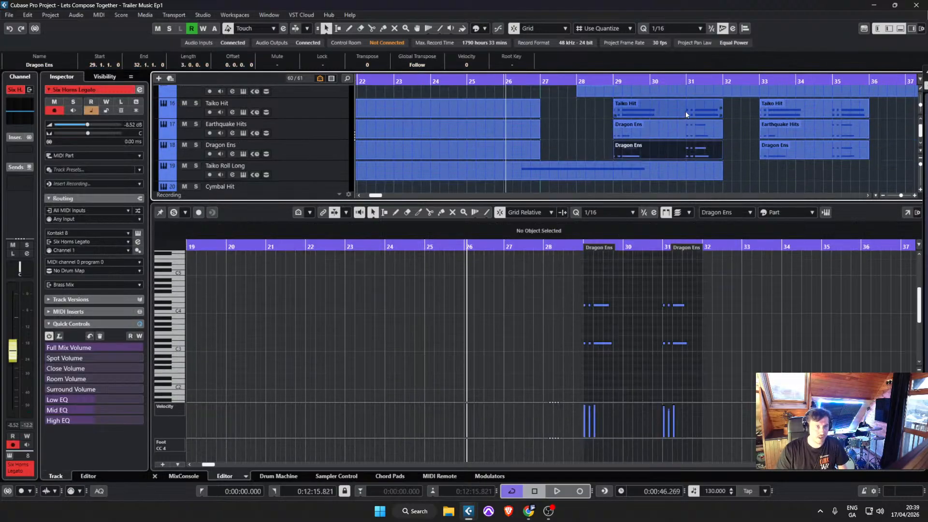
Step: Split the Taiko Hit, Earthquake Hits and Dragon Ens parts at bar 31 and place copies of their opening hits at bar 28
alt+click(685, 132)
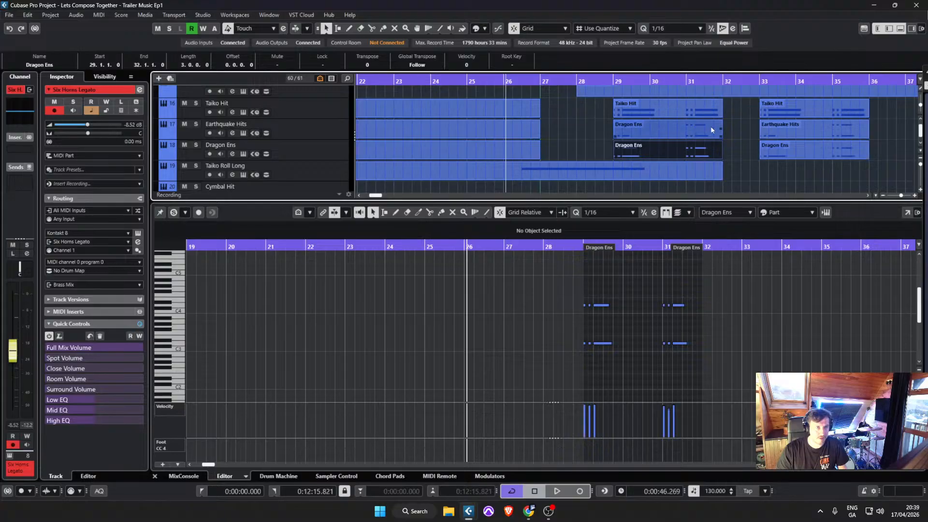
drag(730, 151, 694, 114)
click(695, 127)
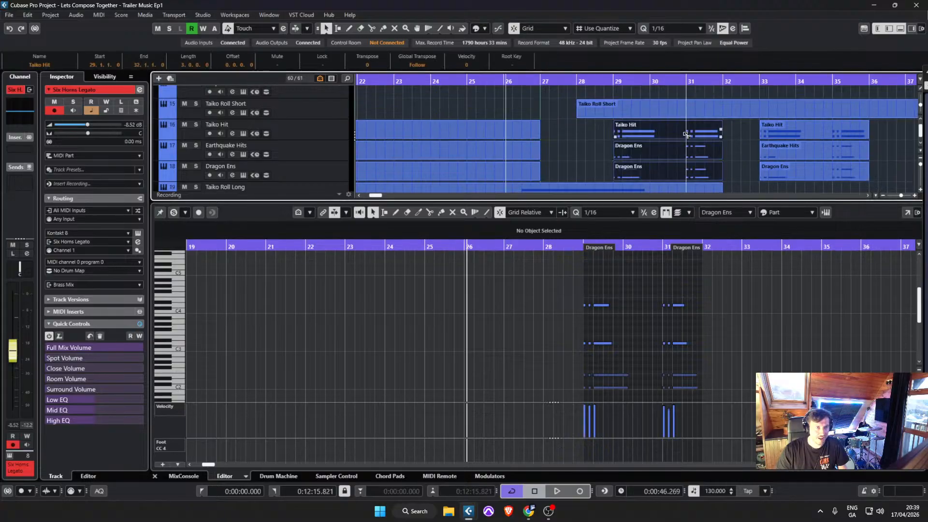
drag(643, 135, 575, 132)
click(572, 134)
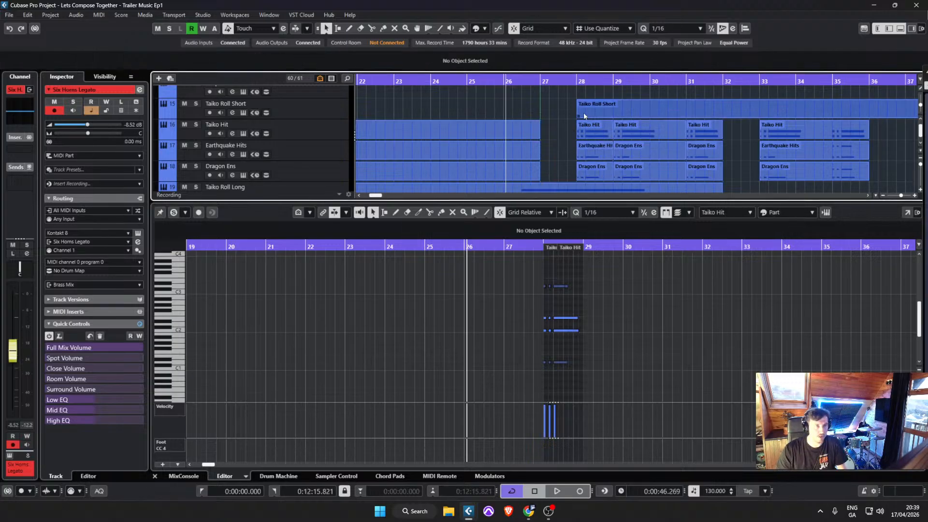
Step: Play from bar 22 through the break to hear how the percussion hits at bar 28 lead into the final section
scroll(555, 106, up, 1)
scroll(555, 121, up, 1)
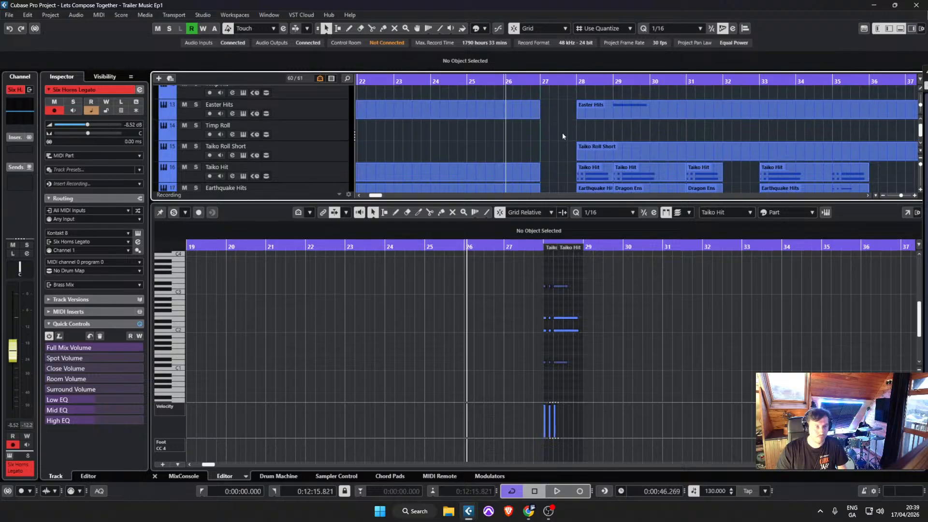
scroll(572, 129, down, 1)
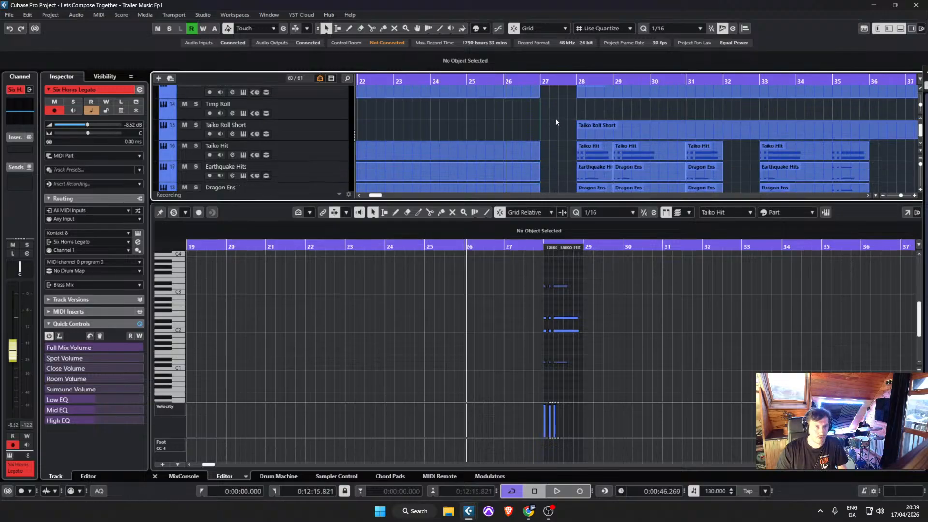
key(space)
scroll(559, 142, down, 1)
key(space)
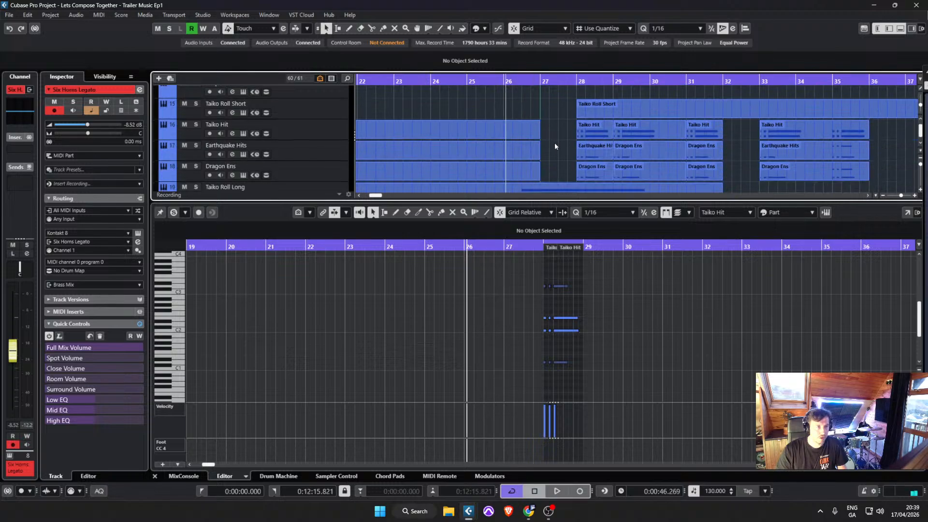
scroll(529, 136, down, 2)
click(442, 81)
key(space)
scroll(493, 121, down, 6)
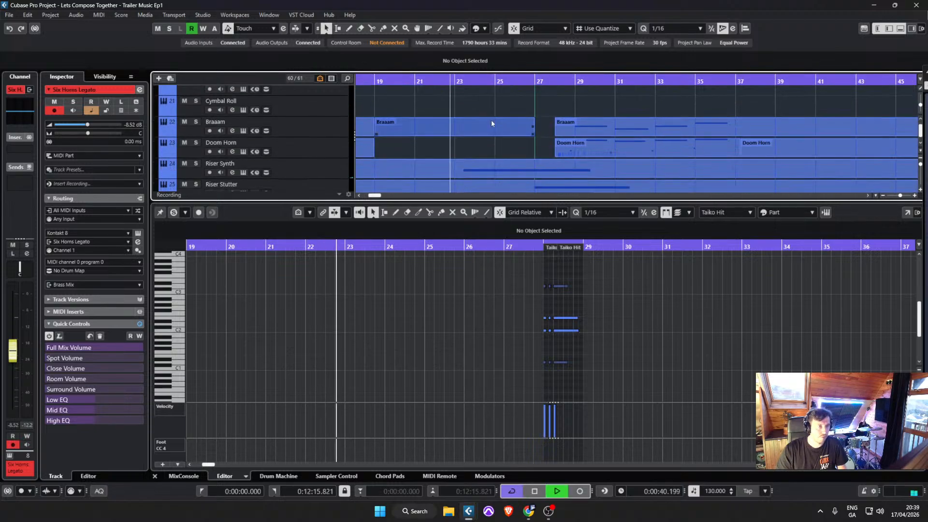
scroll(491, 122, down, 1)
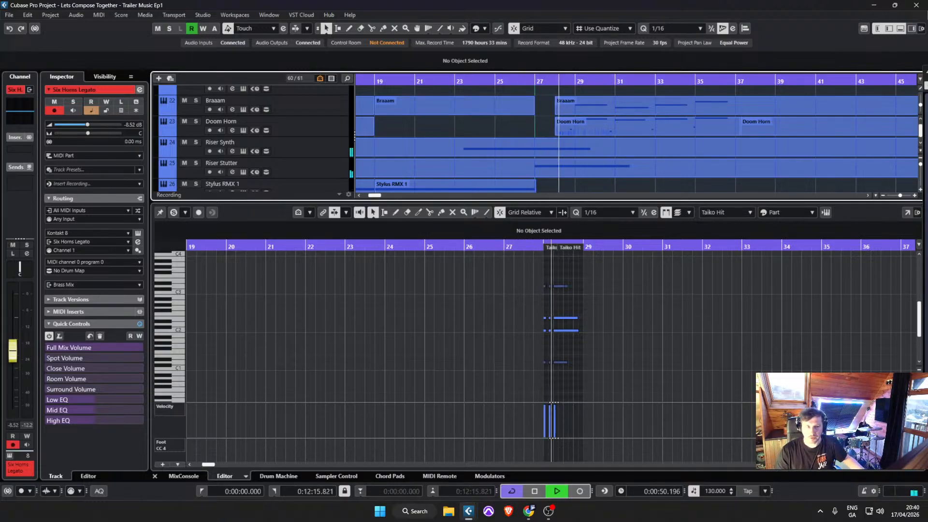
scroll(590, 127, up, 5)
scroll(580, 158, up, 3)
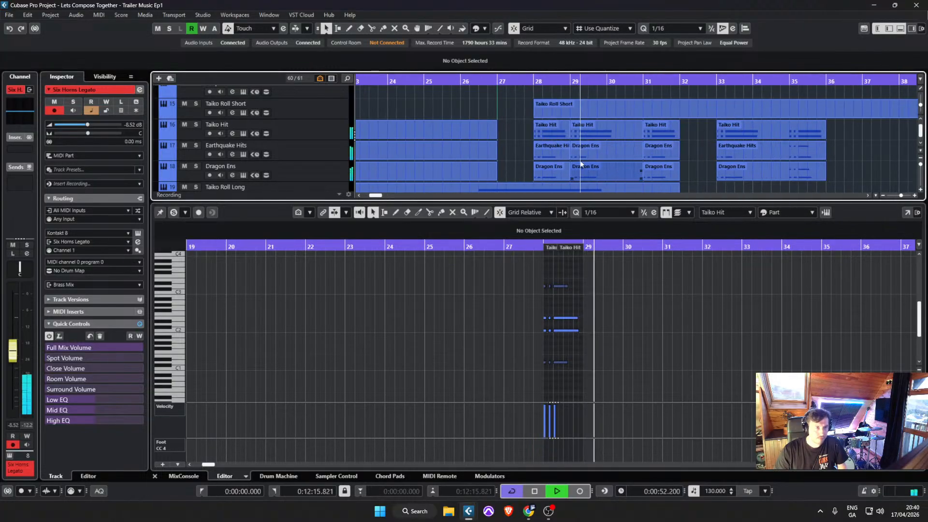
Step: Delete the copied Taiko Hit, Earthquake Hits and Dragon Ens parts at bar 28 and play from bar 29
key(space)
drag(553, 173, 553, 174)
key(Delete)
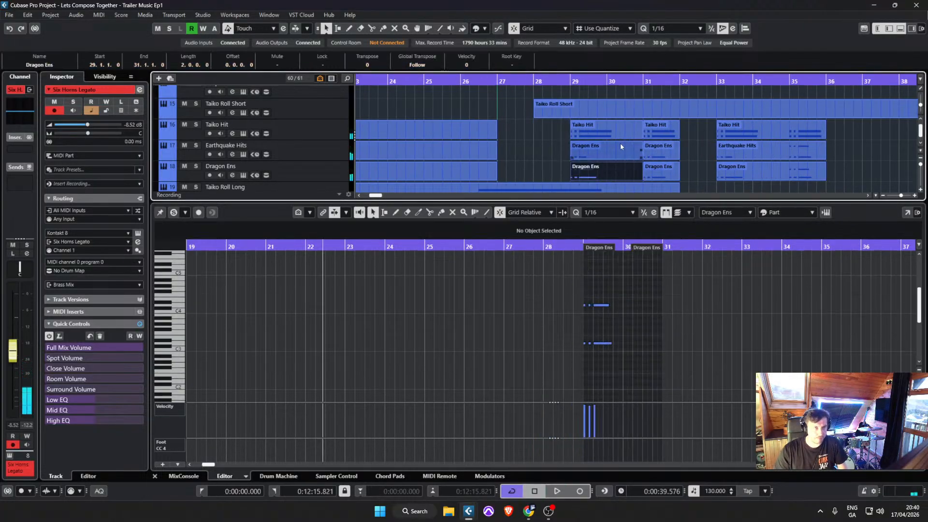
click(569, 82)
key(space)
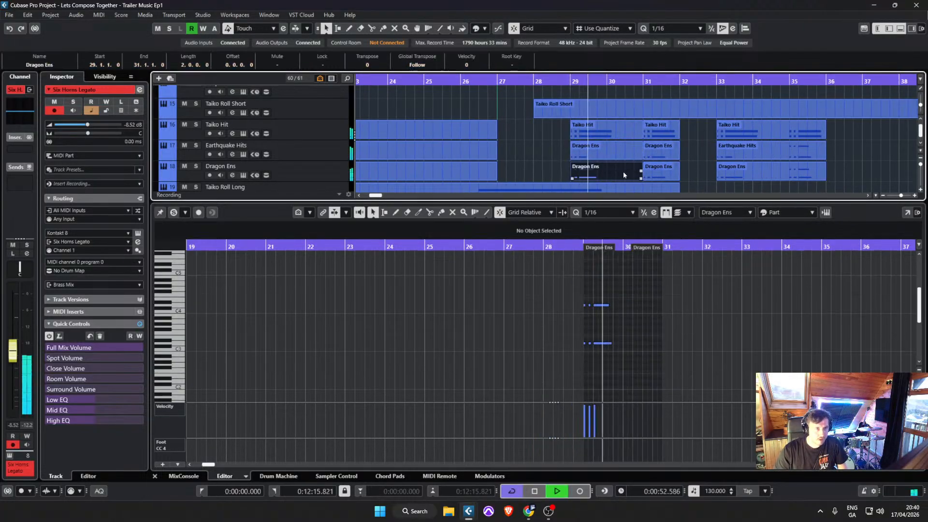
scroll(622, 171, up, 1)
click(529, 146)
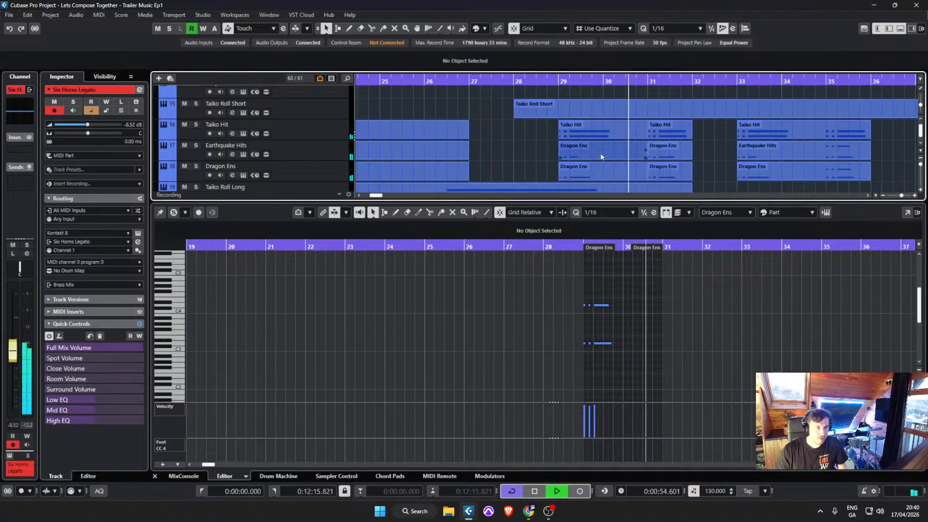
Step: Balance the Omnisphere Poly (Swampy) track during playback, setting its volume to -15.7 dB and its Massive Verb send to -15.8 dB
scroll(686, 138, down, 3)
scroll(686, 138, down, 6)
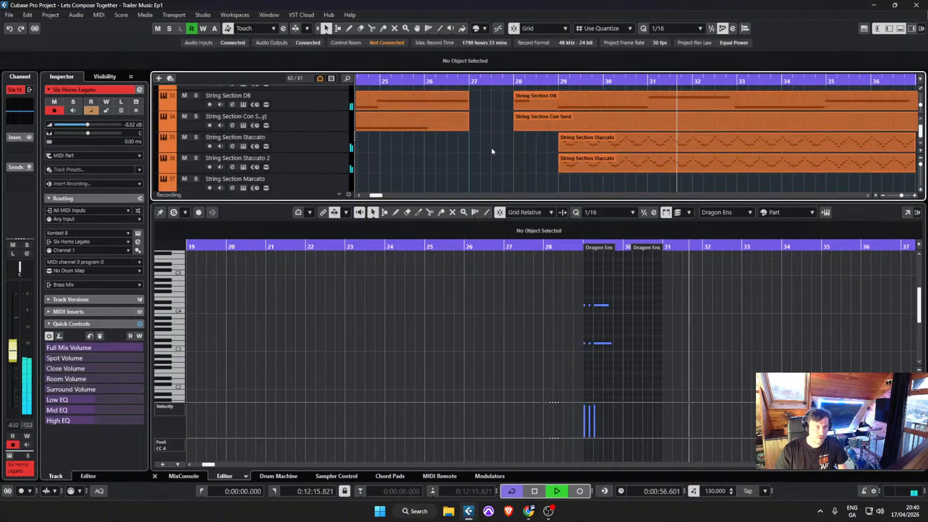
key(space)
scroll(537, 145, down, 4)
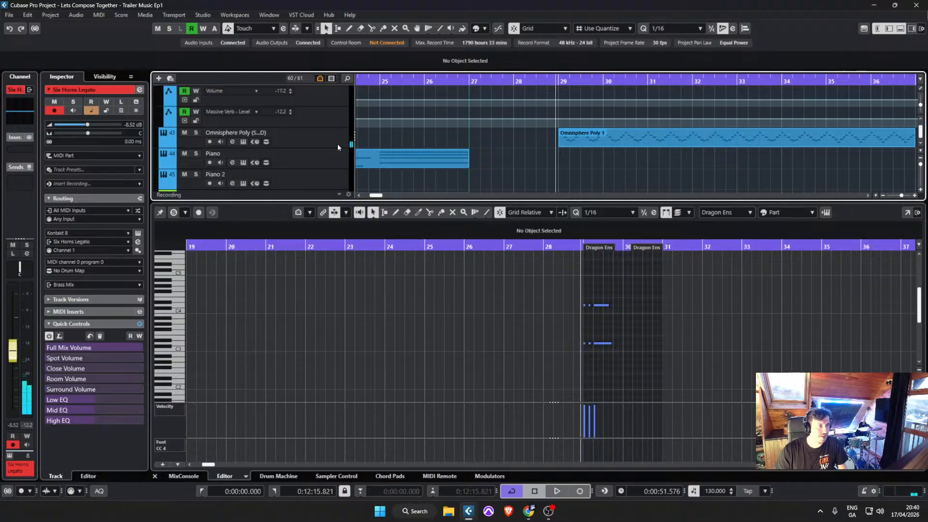
click(337, 143)
key(space)
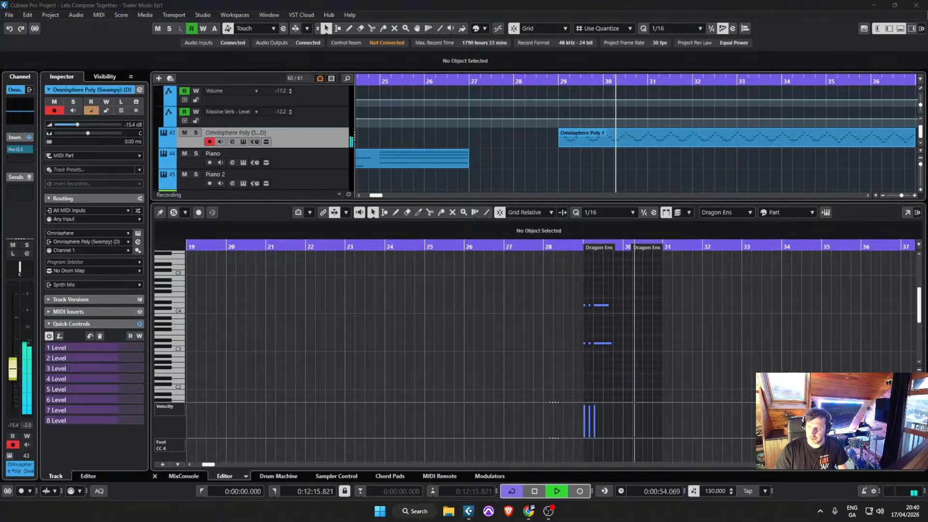
key(space)
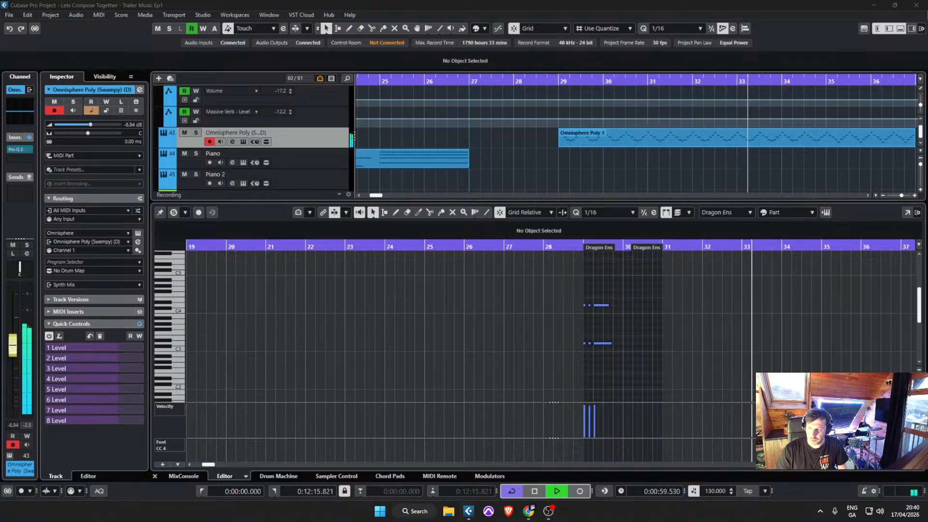
key(space)
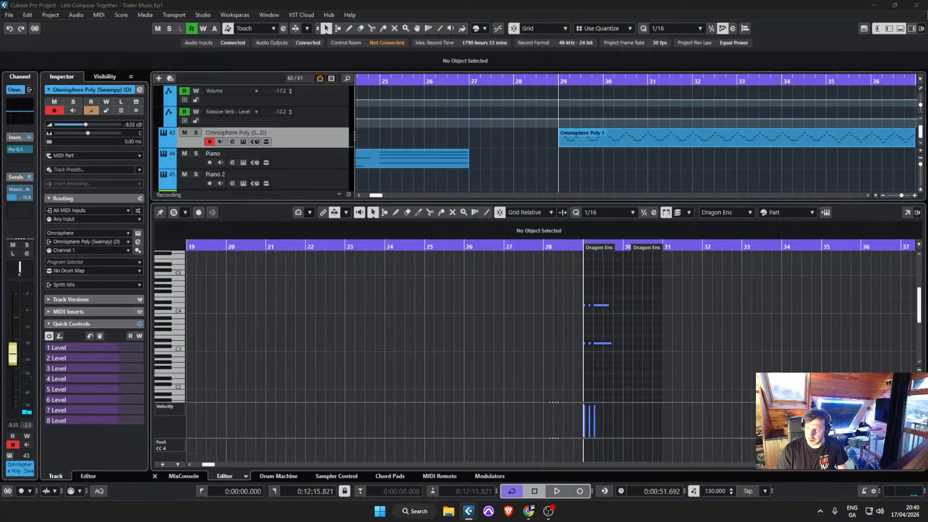
key(space)
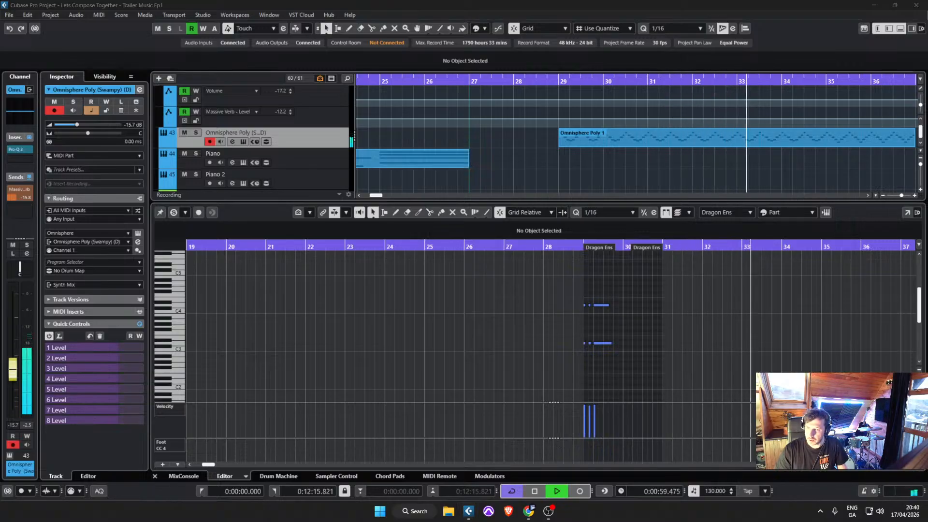
click(719, 167)
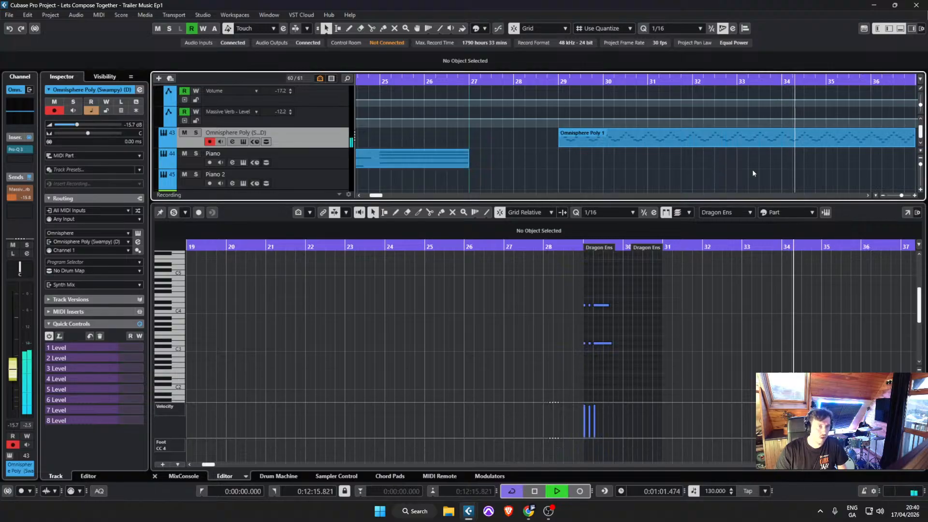
Step: Select the Trumpet Sustain, Two Horns Ensemble and Six Horns Legato parts together and play their final-section notes from bar 29
ctrl+scroll(751, 170, down, 2)
scroll(814, 162, up, 6)
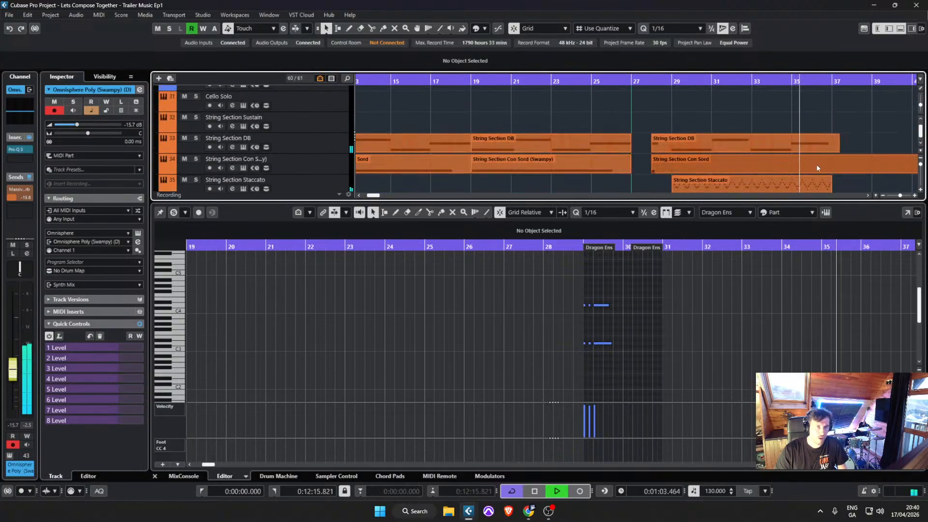
scroll(816, 165, up, 12)
key(space)
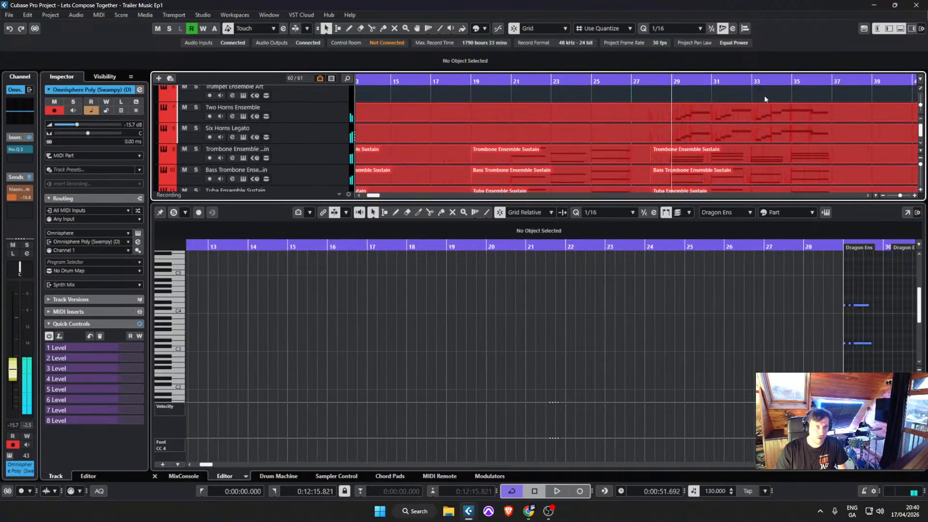
click(778, 106)
mouse_move(776, 100)
mouse_down()
mouse_move(792, 132)
mouse_move(792, 169)
mouse_up()
scroll(792, 132, up, 2)
key(space)
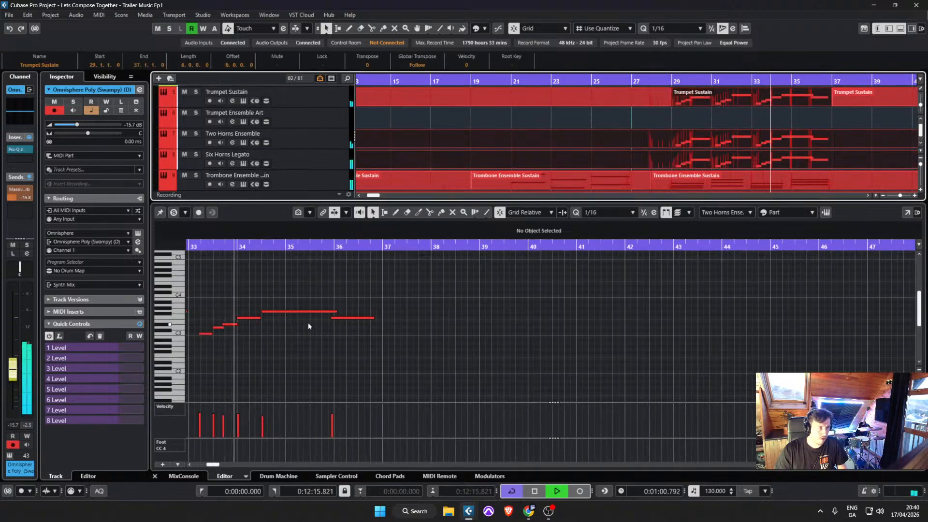
Step: Extend the G3 horn note in bar 34 by pulling its start earlier to 34.2.4.5, and play the phrase's ending
ctrl+scroll(308, 323, up, 3)
click(241, 311)
key(space)
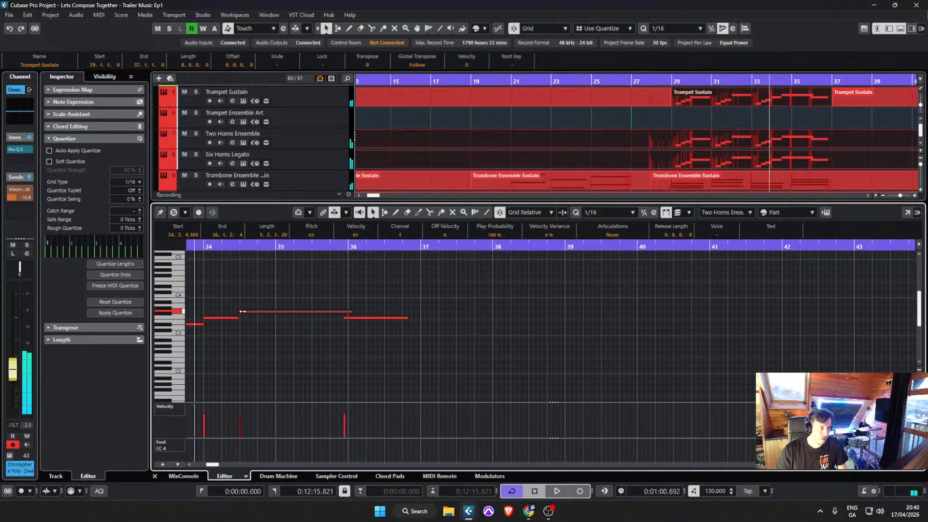
drag(240, 312, 237, 311)
key(space)
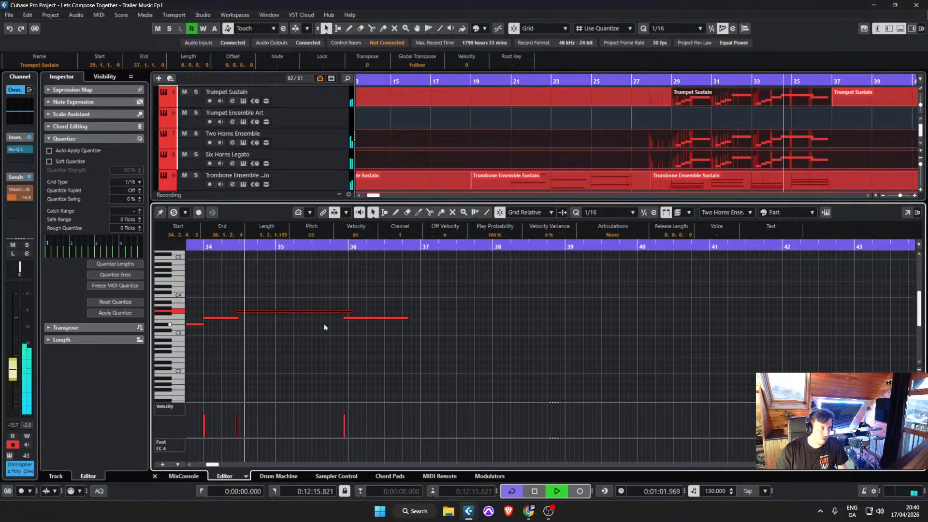
click(386, 349)
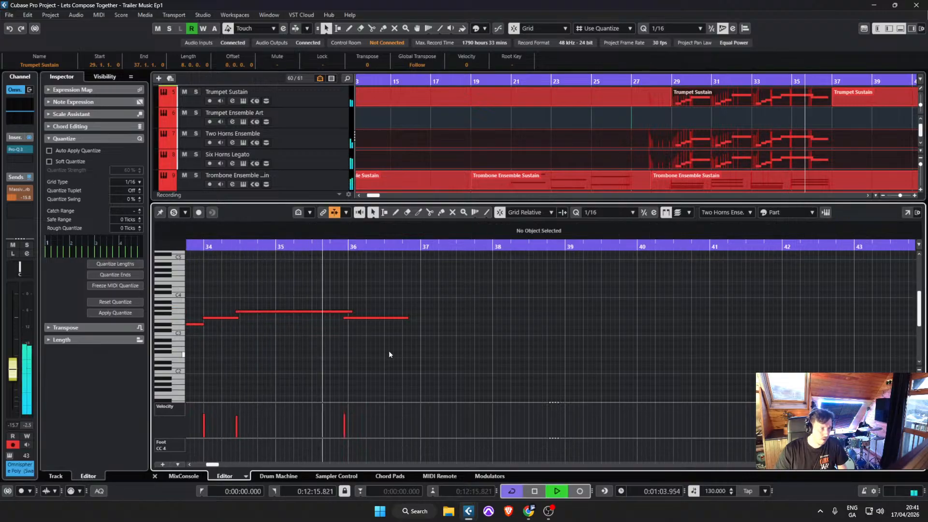
click(405, 318)
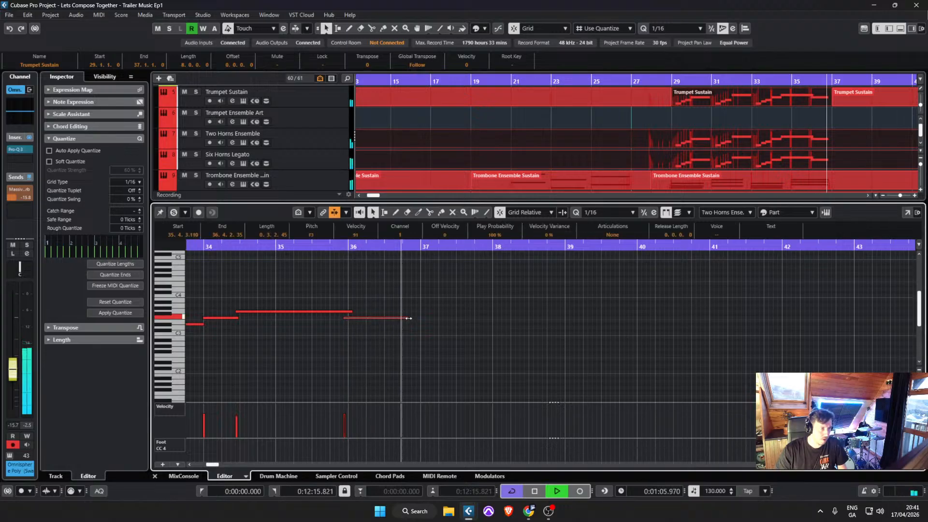
key(space)
click(738, 119)
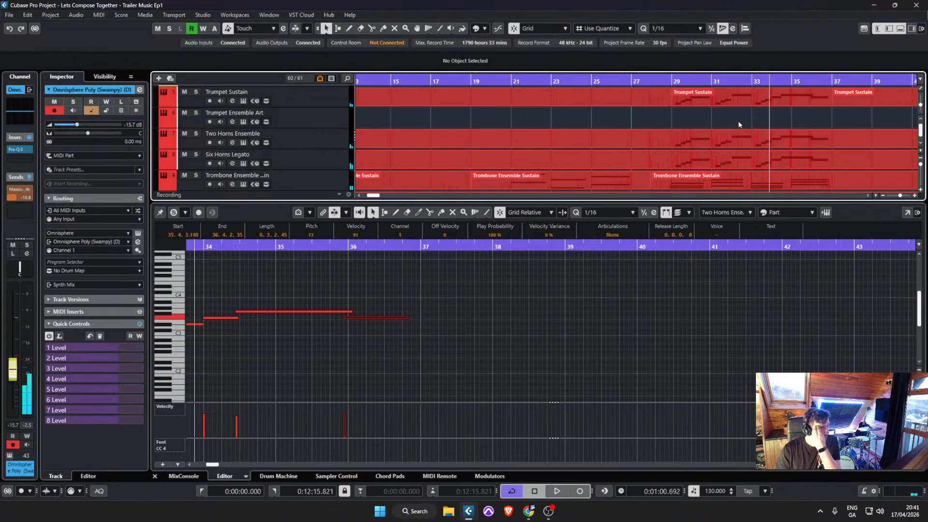
Step: Save the project
scroll(553, 136, up, 5)
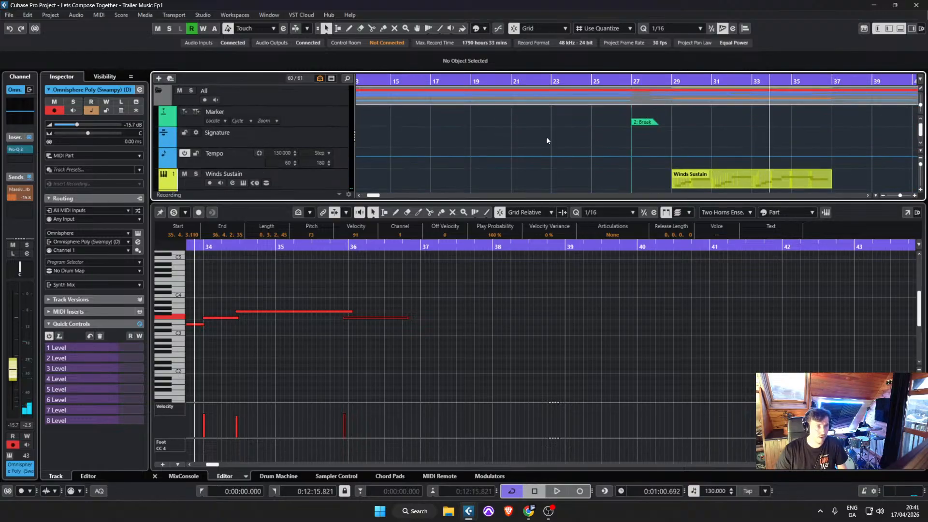
click(9, 14)
click(29, 79)
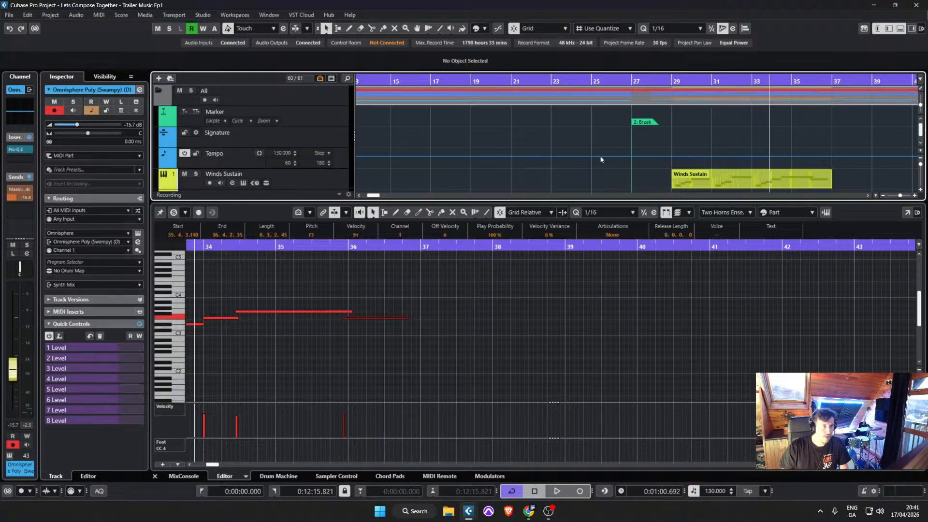
Step: Look through the brass and percussion parts from bar 19 and inspect the Easter Hits note at bar 29
scroll(670, 166, down, 7)
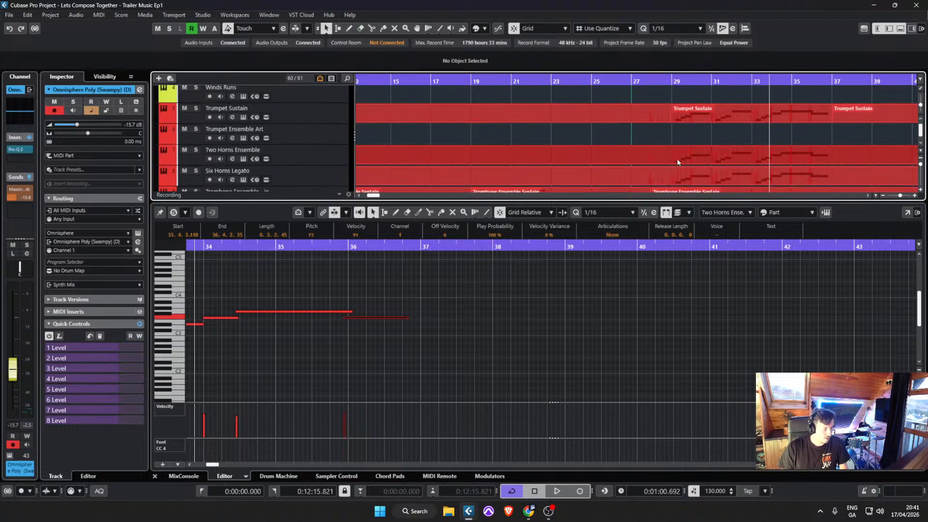
scroll(627, 167, up, 1)
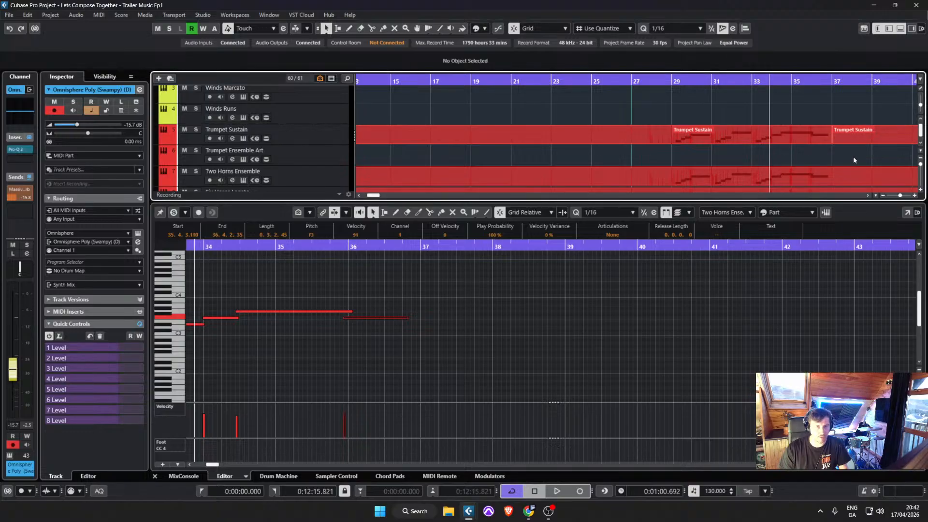
scroll(638, 101, down, 1)
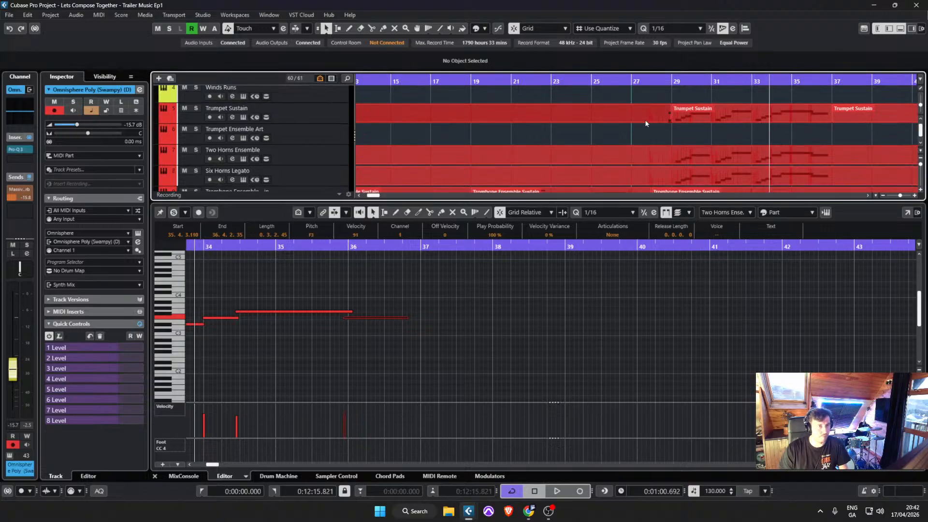
scroll(644, 120, down, 4)
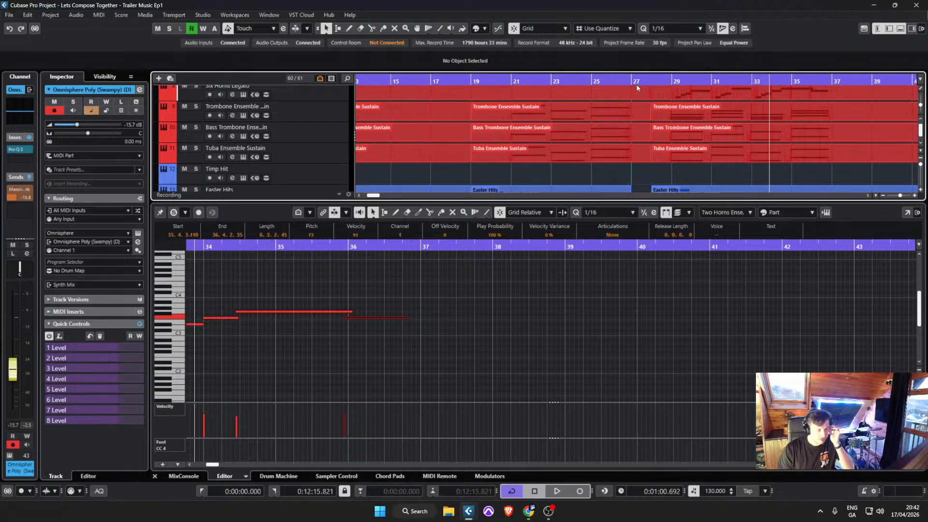
click(480, 81)
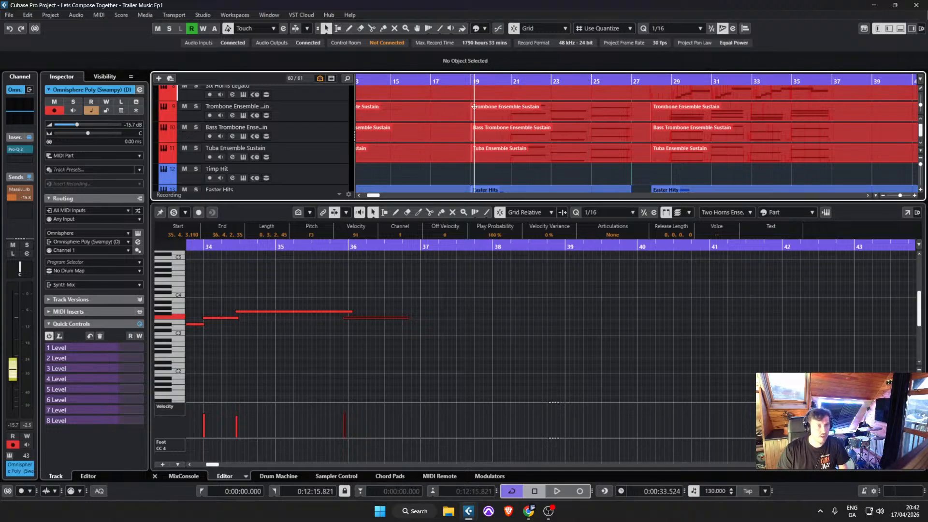
scroll(525, 138, down, 9)
scroll(526, 137, up, 4)
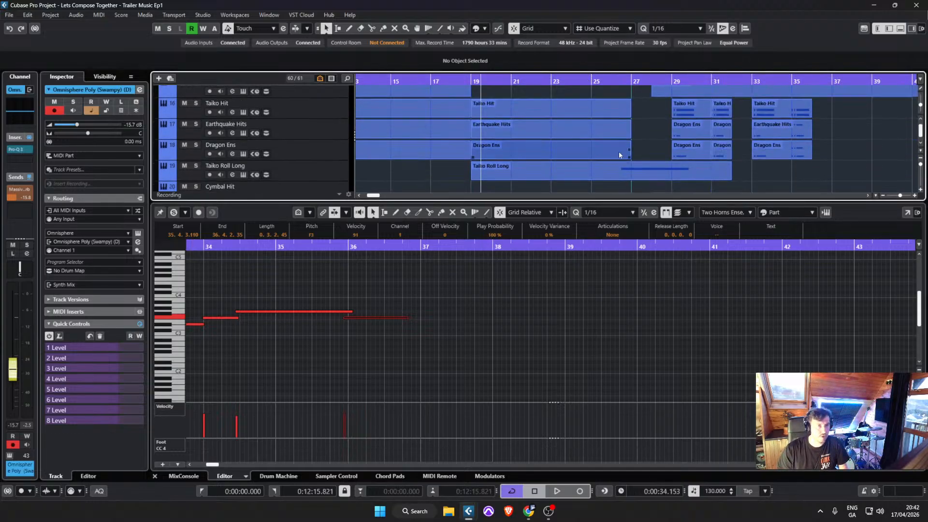
scroll(652, 153, up, 5)
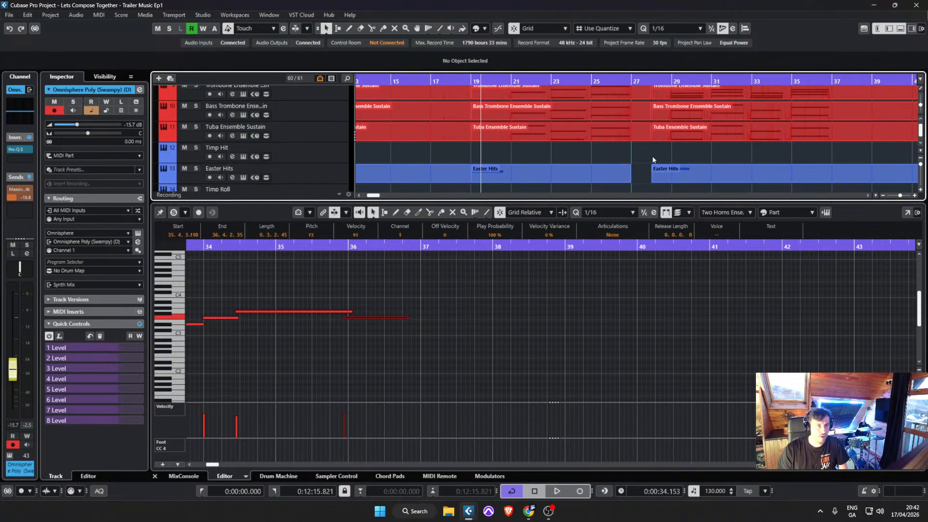
click(663, 171)
click(291, 324)
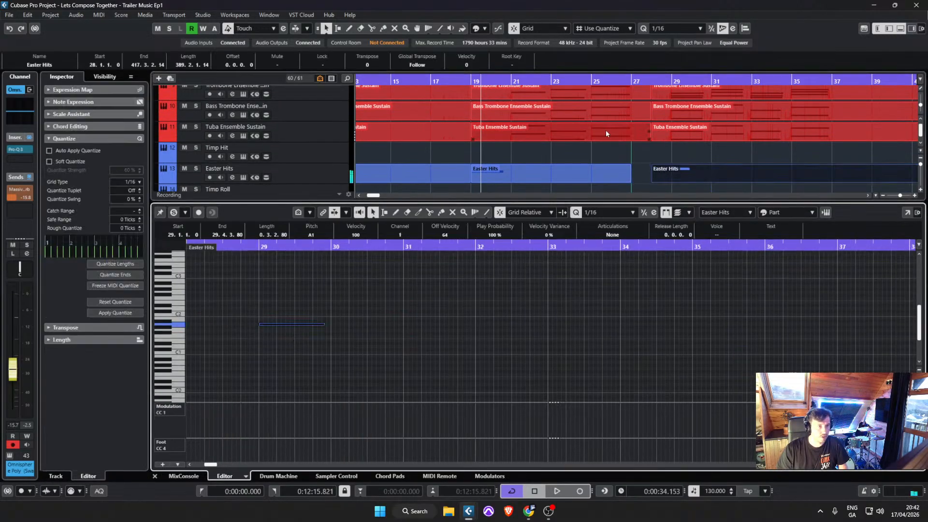
Step: In the String Section DB part at bar 28, extend the G#1 note by pulling its start earlier to 30.4.4.85 during playback
scroll(548, 138, down, 13)
scroll(550, 141, down, 10)
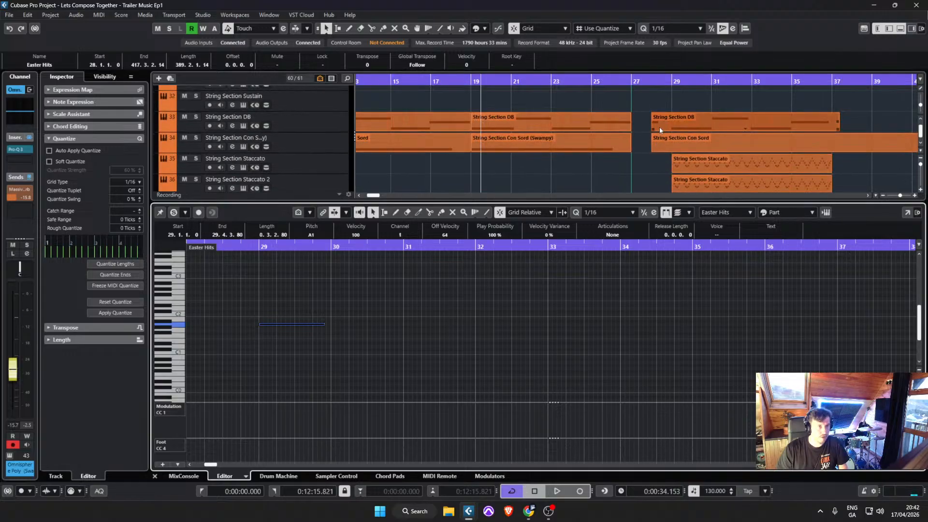
click(686, 129)
scroll(756, 126, up, 2)
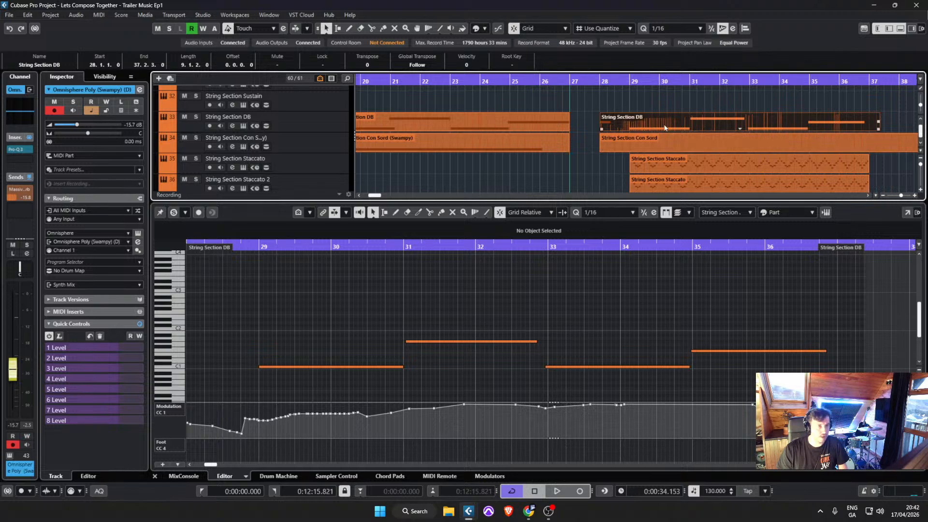
key(space)
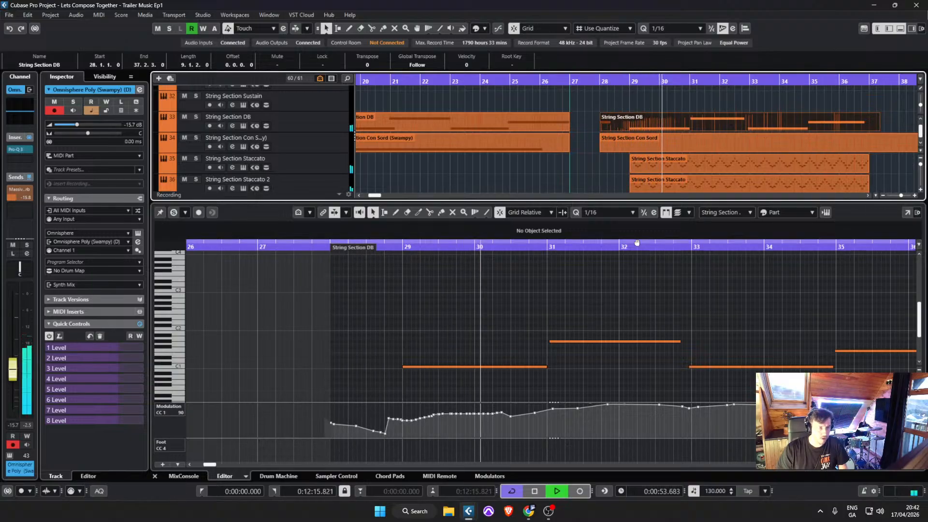
drag(551, 341, 547, 341)
scroll(402, 340, up, 3)
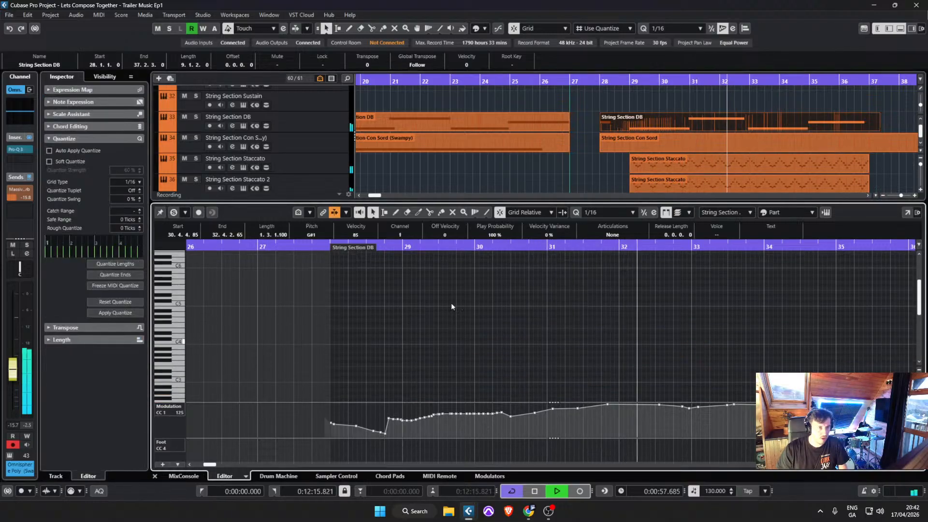
Step: Split the String Section DB part at 28.4.1.0 and shorten the fragment before the split, leaving a gap ahead of bar 29
alt+click(623, 125)
drag(621, 128, 611, 128)
click(652, 123)
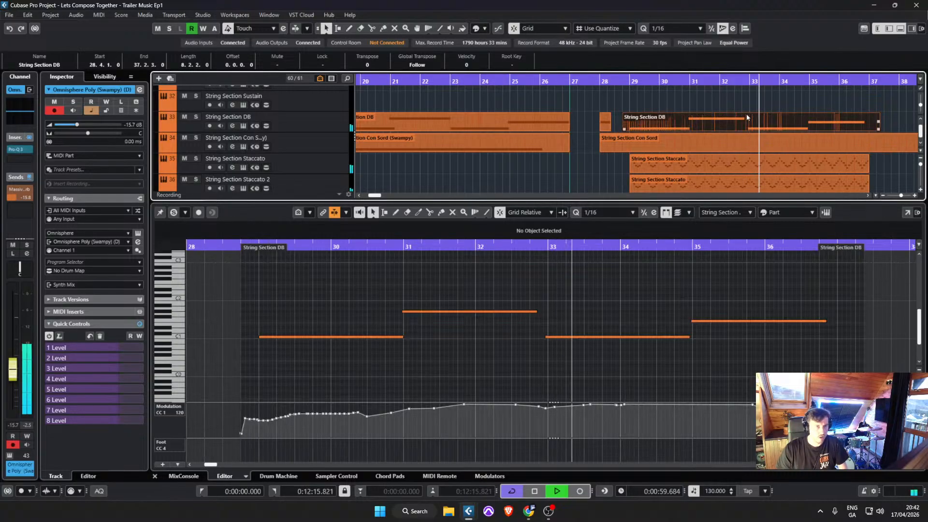
click(764, 108)
key(space)
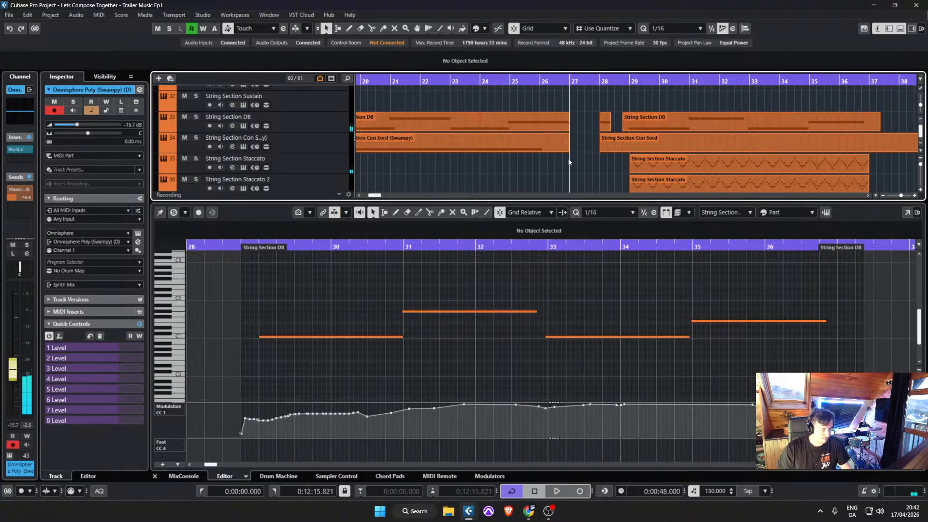
Step: Play from bar 20 through the break into the final section, checking the synth bass, string and percussion tracks
click(358, 82)
key(space)
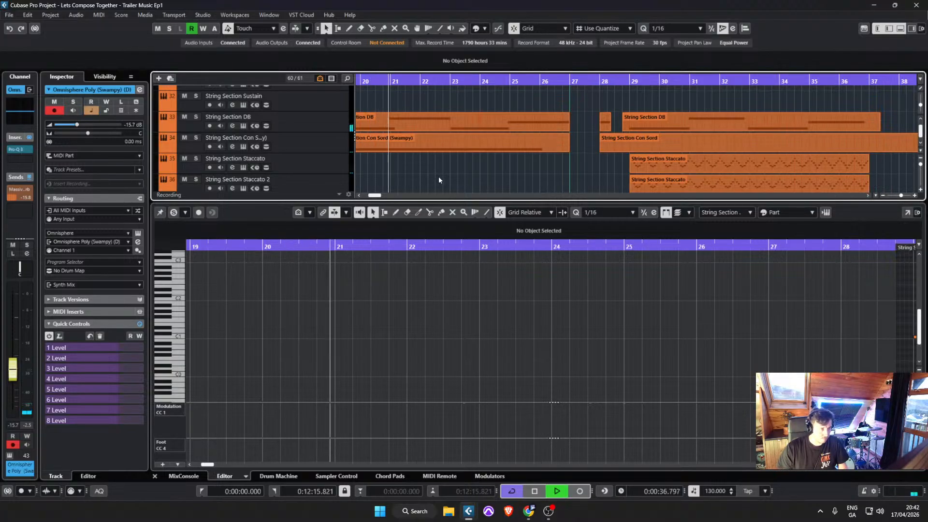
scroll(438, 174, down, 5)
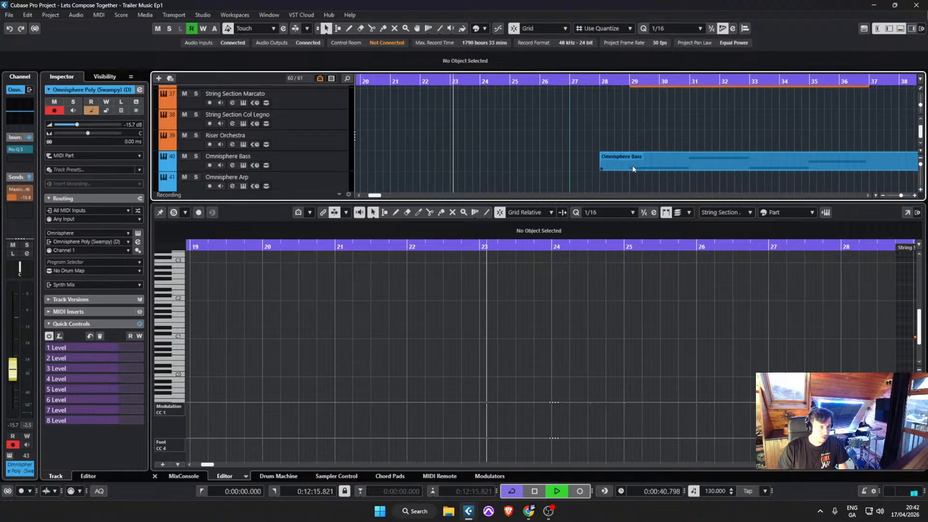
scroll(631, 166, up, 1)
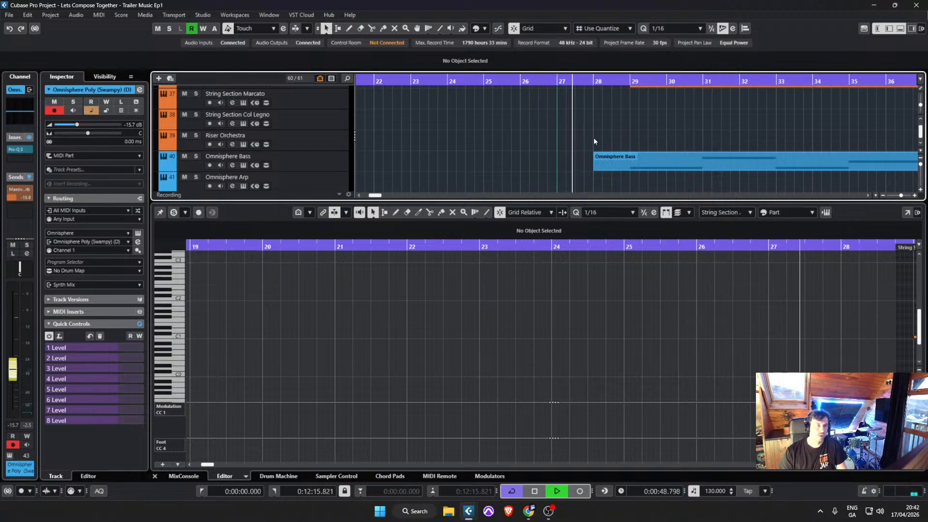
scroll(630, 144, up, 10)
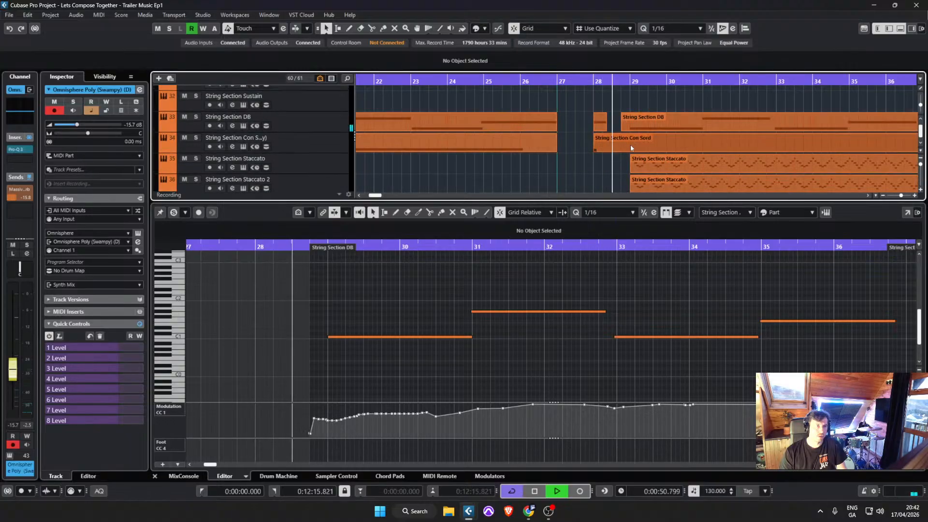
scroll(633, 155, up, 3)
scroll(632, 156, down, 4)
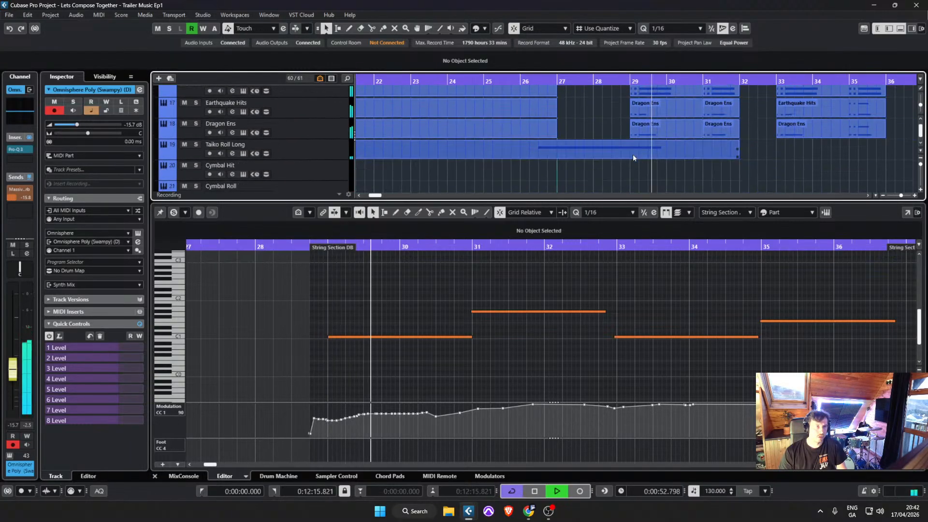
key(space)
key(space)
scroll(632, 155, up, 3)
scroll(615, 141, up, 1)
key(space)
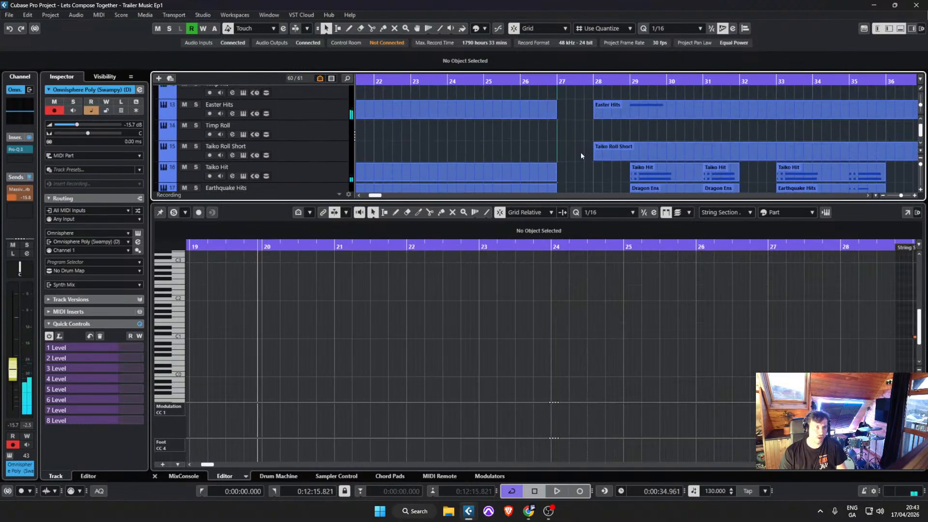
click(596, 156)
drag(594, 159, 542, 158)
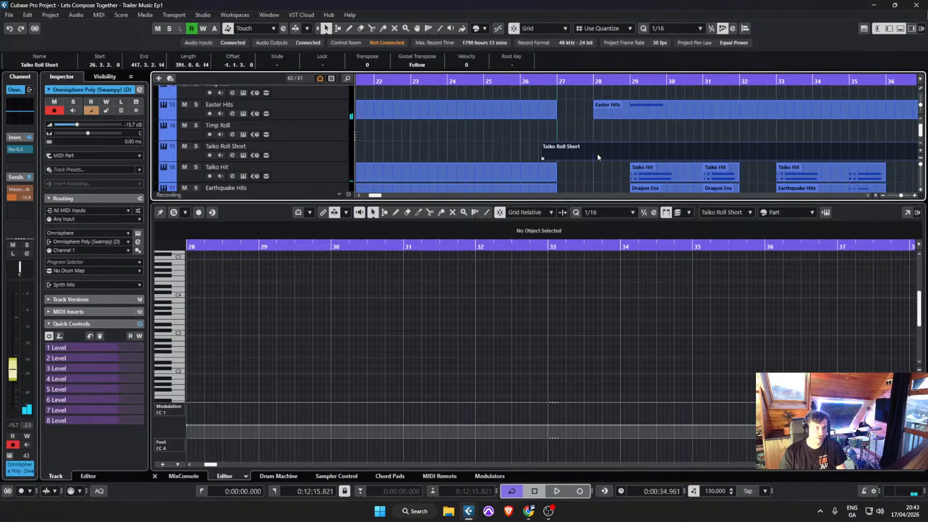
key(ctrl+z)
Step: Play the Taiko Roll Long part from bar 26 and shorten its roll note so it starts at 28.2.1.0
scroll(630, 159, down, 4)
scroll(630, 159, up, 3)
scroll(631, 158, down, 3)
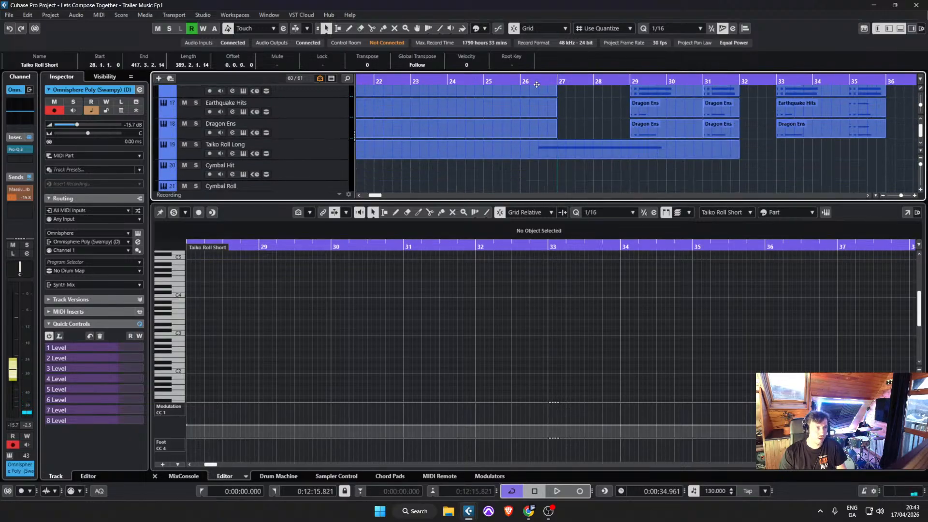
click(538, 80)
click(580, 151)
key(space)
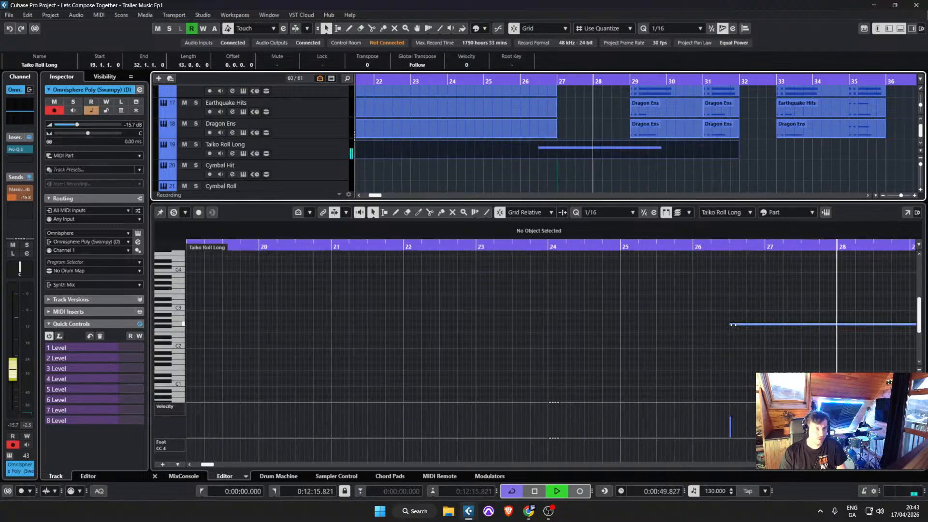
key(space)
key(space)
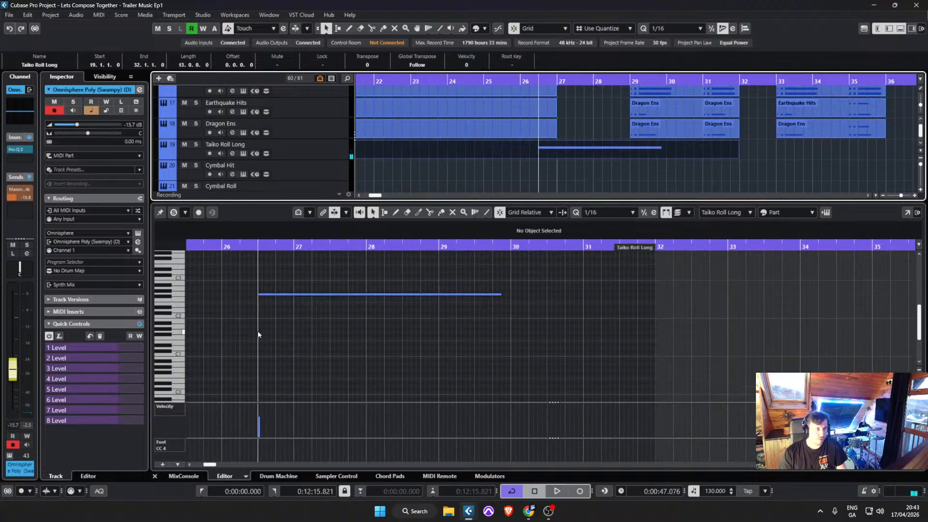
drag(260, 296, 385, 298)
Step: Select the Six Horns Legato track and open its Kontakt instrument
scroll(447, 147, up, 15)
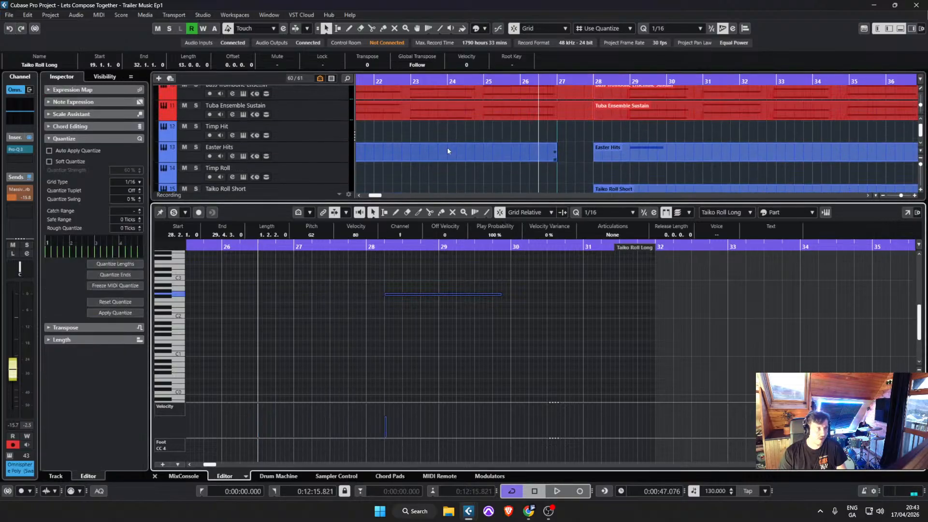
scroll(437, 148, down, 5)
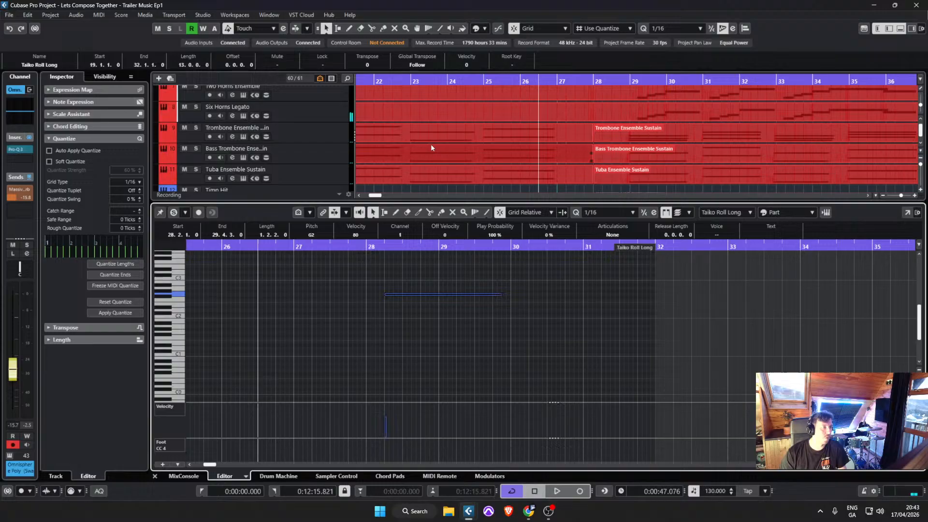
click(332, 106)
click(10, 15)
click(16, 26)
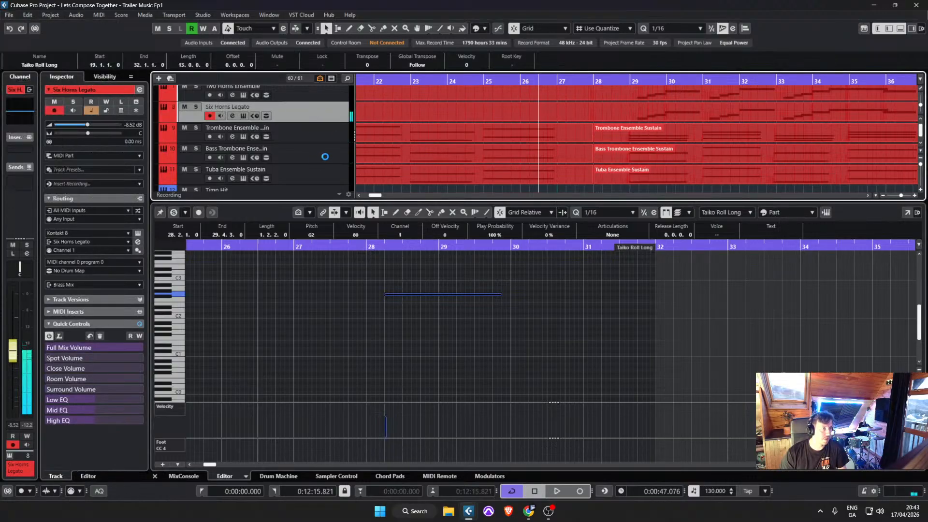
click(138, 233)
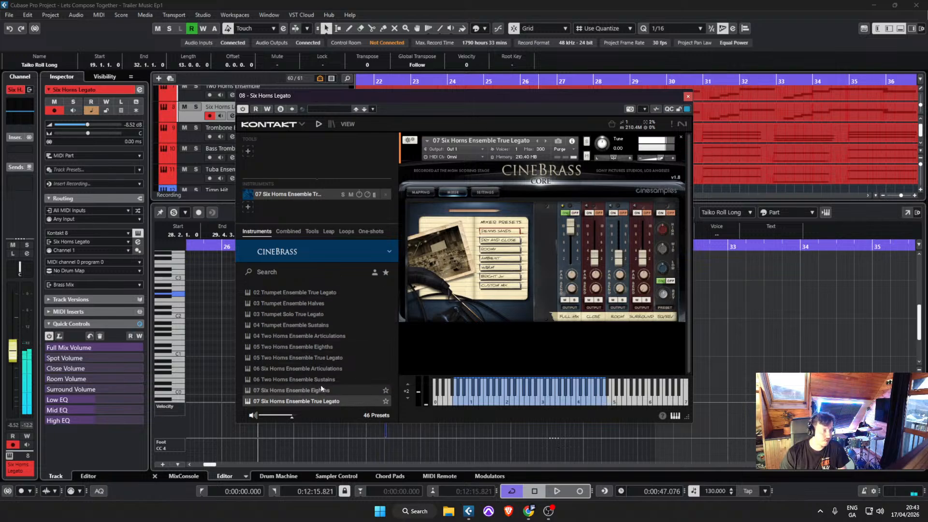
Step: Search the Kontakt library for "six horn" and load CineBrass's 10 Six Horns Ensemble Sustains preset, closing the instrument window
scroll(326, 369, down, 1)
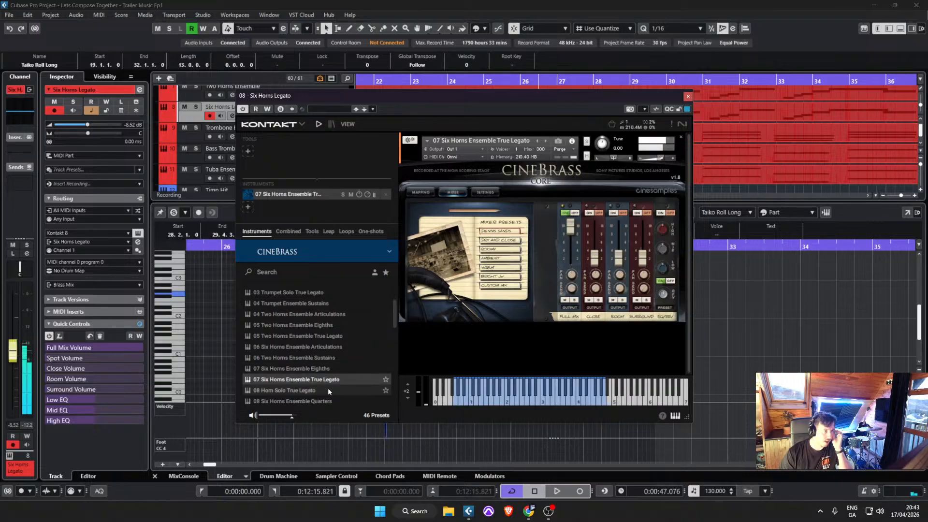
scroll(320, 399, down, 2)
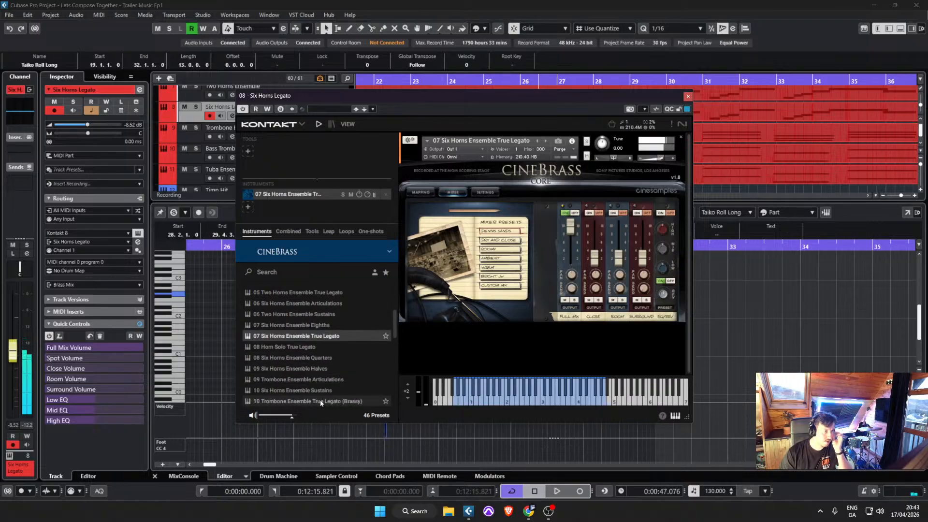
scroll(320, 399, down, 4)
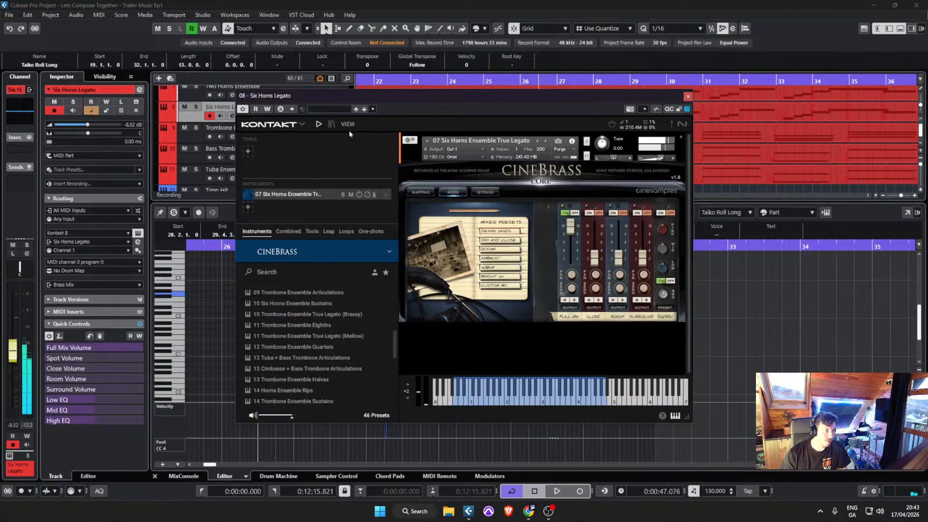
click(332, 125)
click(340, 150)
text(six horn)
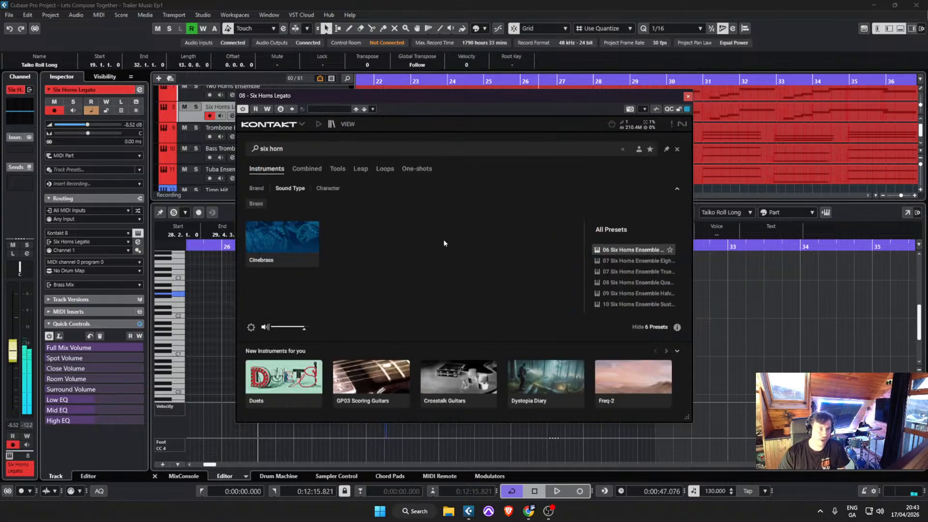
drag(583, 282, 495, 282)
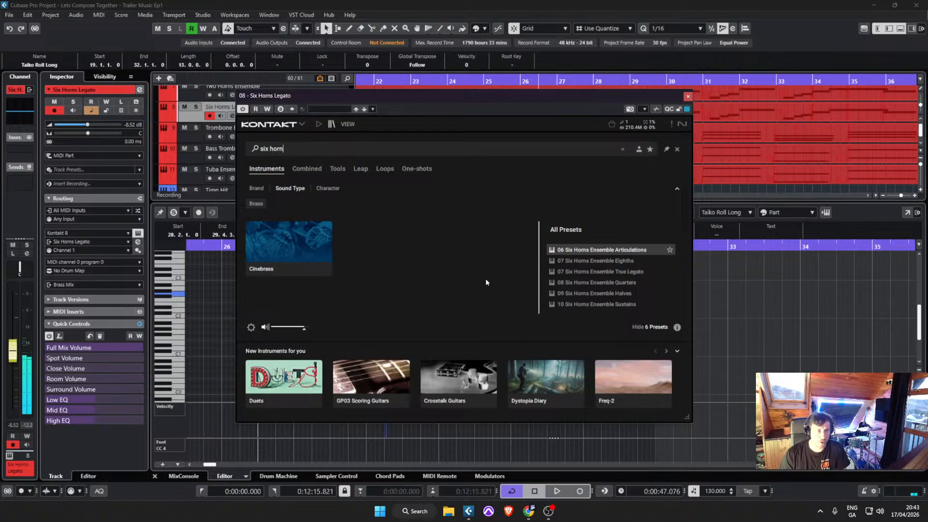
double_click(631, 303)
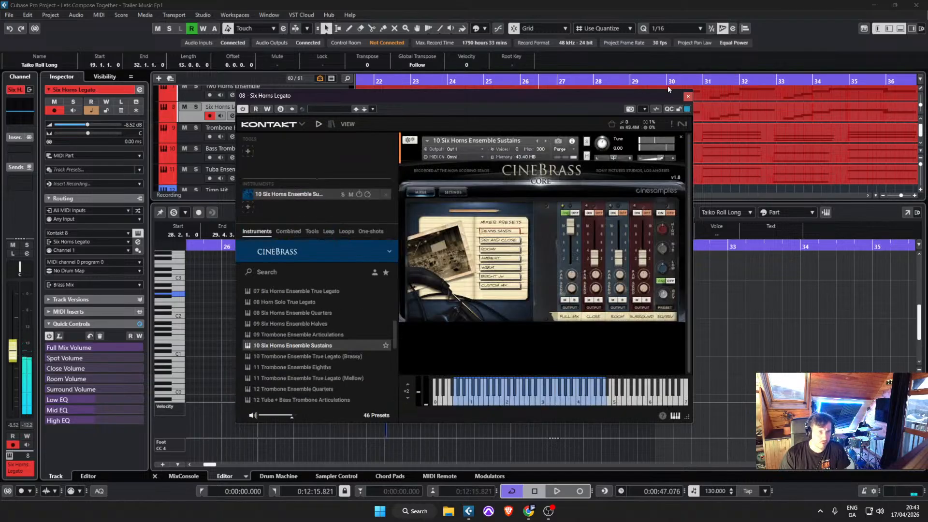
click(687, 95)
Step: Inspect the percussion parts around the break and play from bar 27 to hear the Taiko Roll Long entry
scroll(553, 99, down, 3)
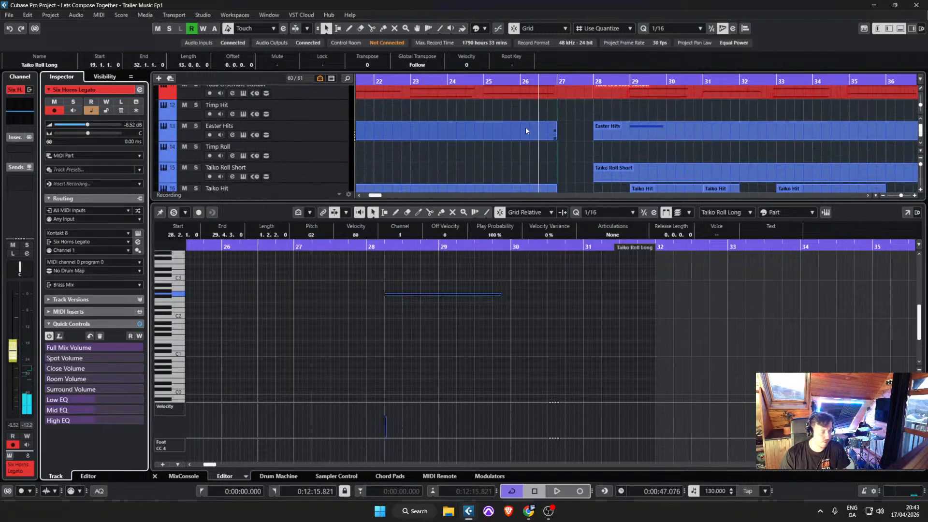
click(558, 135)
scroll(560, 140, down, 1)
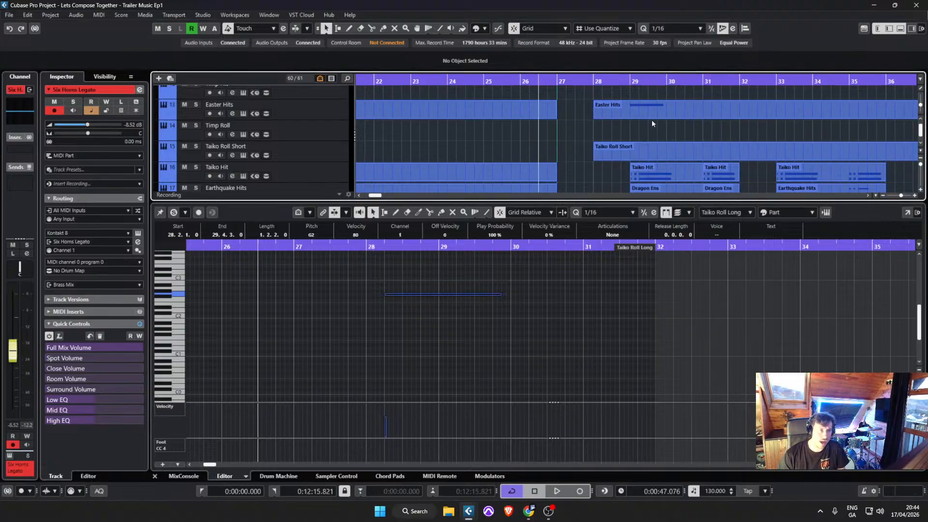
scroll(656, 132, down, 2)
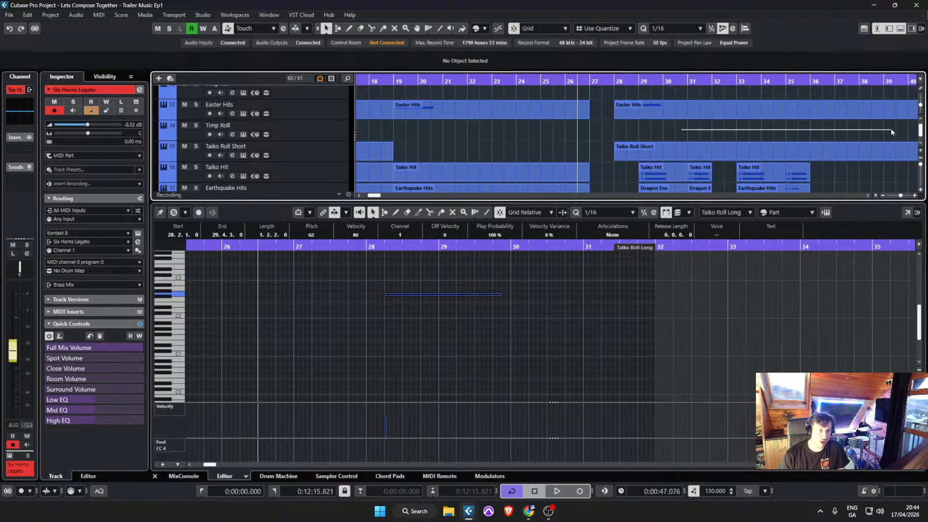
scroll(842, 134, down, 3)
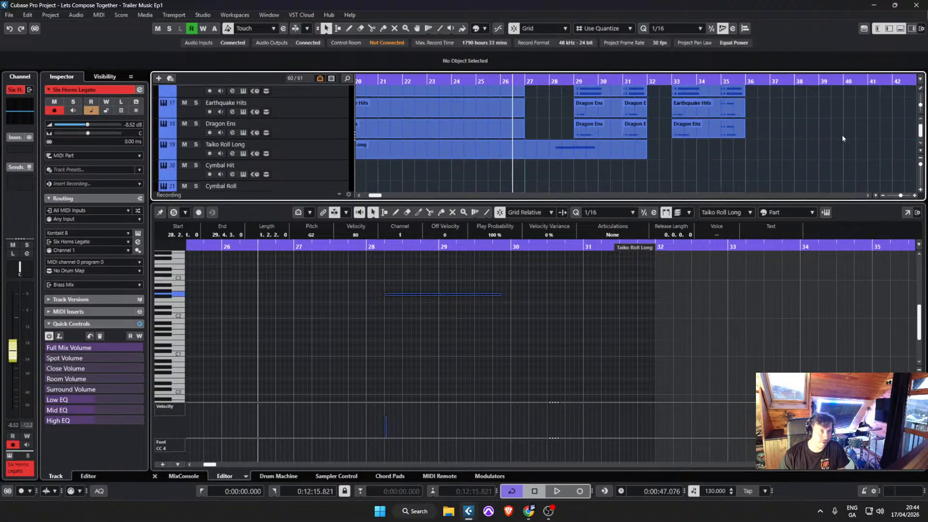
scroll(566, 155, up, 2)
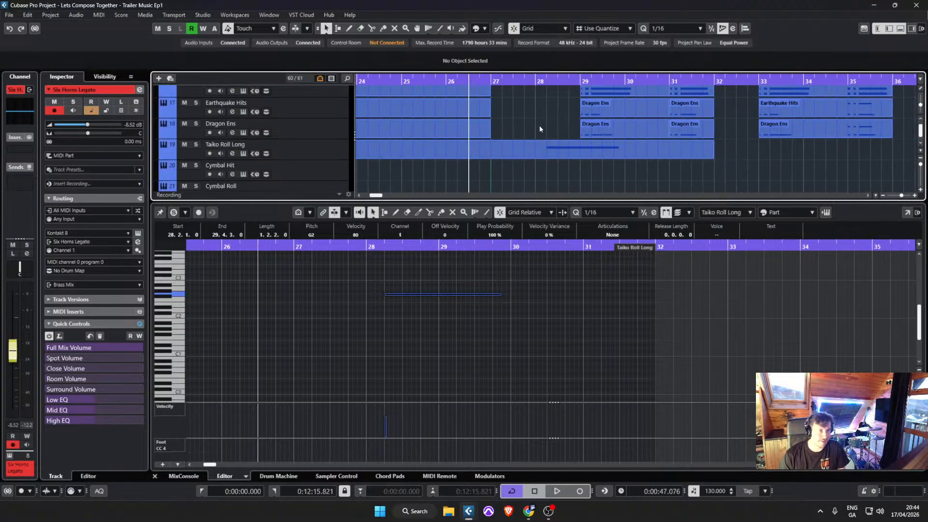
scroll(534, 104, up, 2)
scroll(531, 114, down, 2)
click(492, 82)
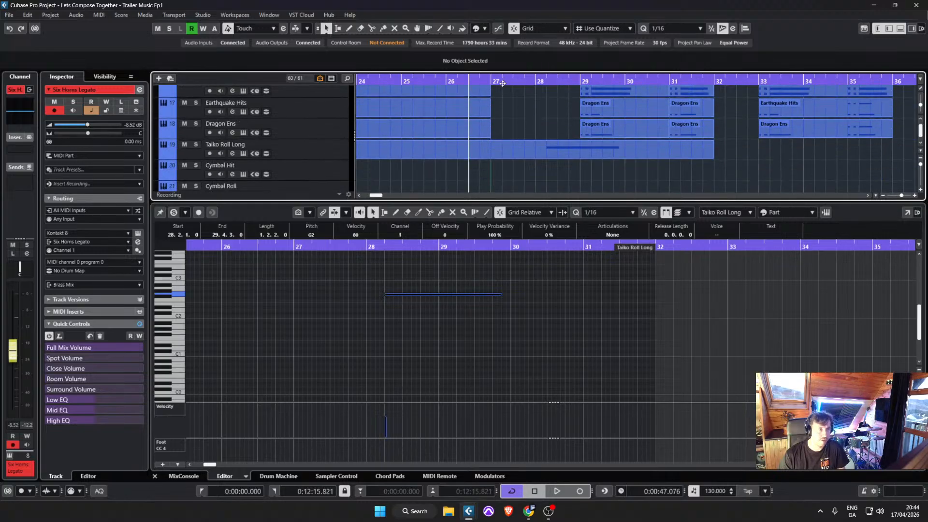
key(space)
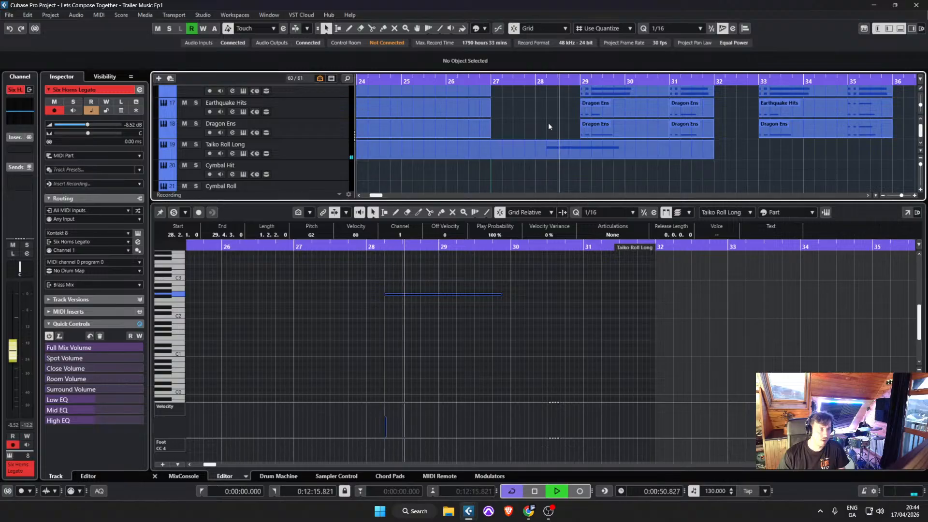
click(546, 150)
key(space)
Step: Solo the Taiko Roll Long track, extend its roll note's start back to 27.3.1.0, and play it
scroll(546, 150, down, 1)
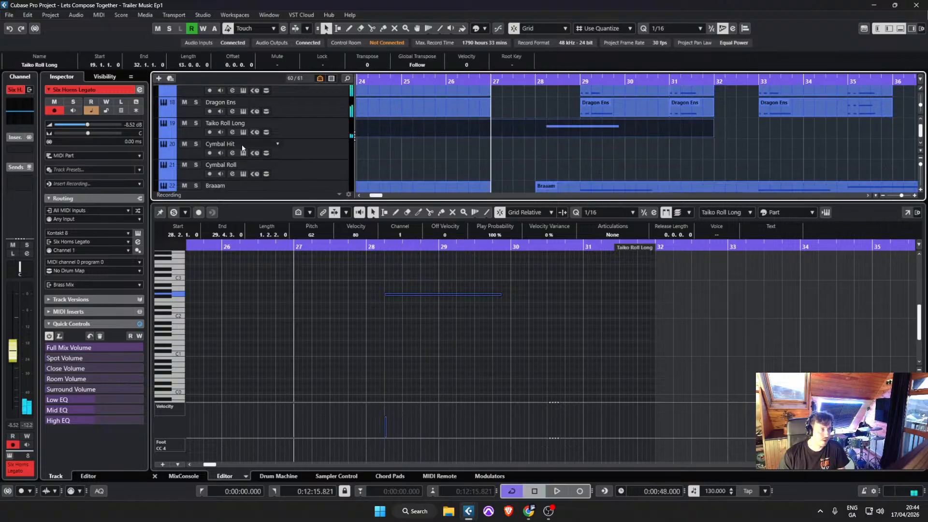
click(198, 126)
click(195, 123)
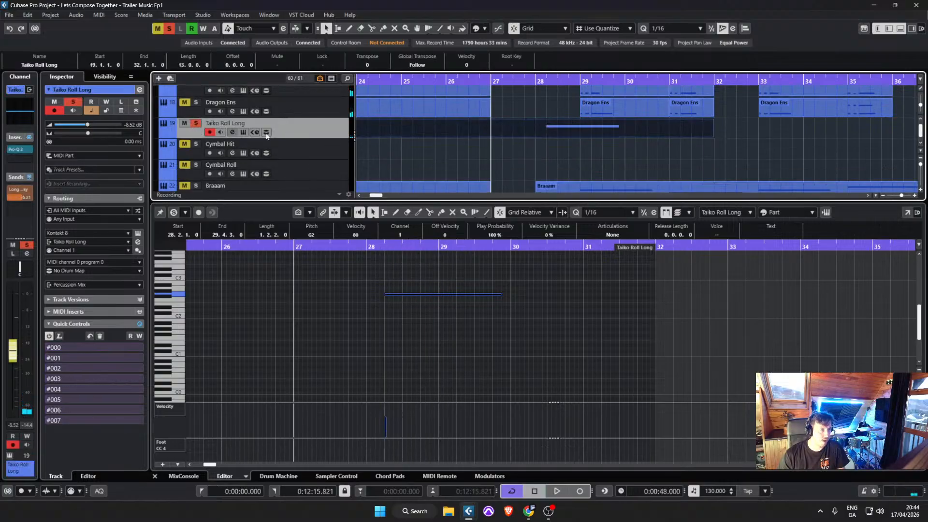
click(521, 84)
drag(383, 294, 330, 295)
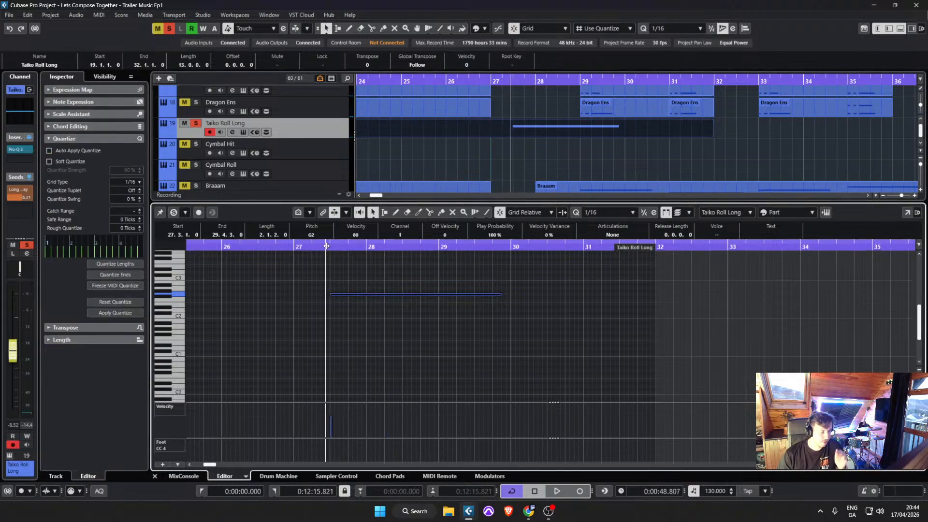
key(space)
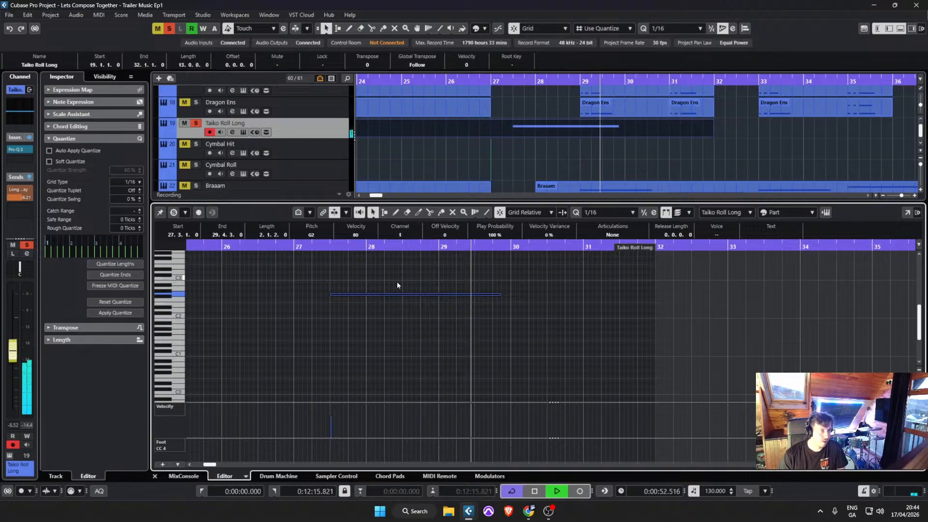
key(space)
Step: Trim the start of the Taiko roll note to 27.3.2.0 and play it back
drag(333, 294, 339, 294)
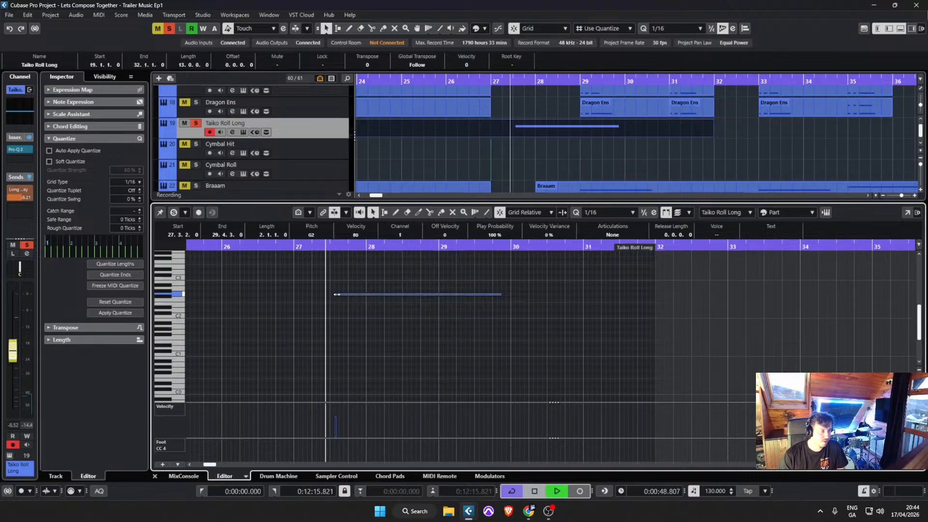
key(space)
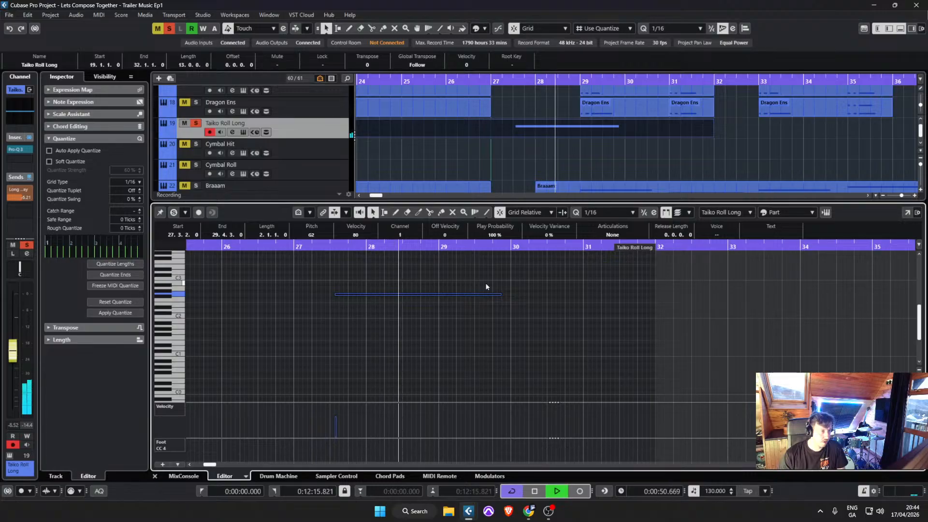
key(space)
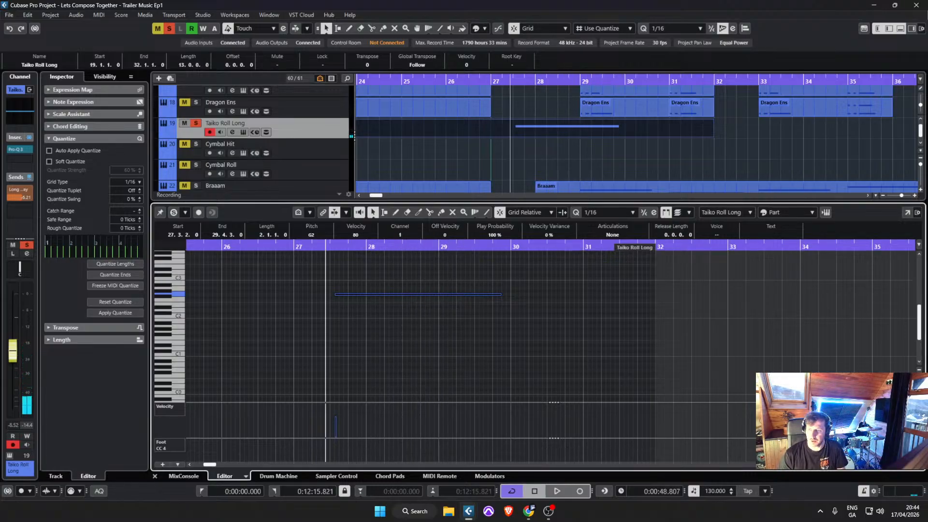
Step: Raise the Taiko Roll Long track's volume to -5.23 dB and turn off its solo
key(space)
key(space)
key(s)
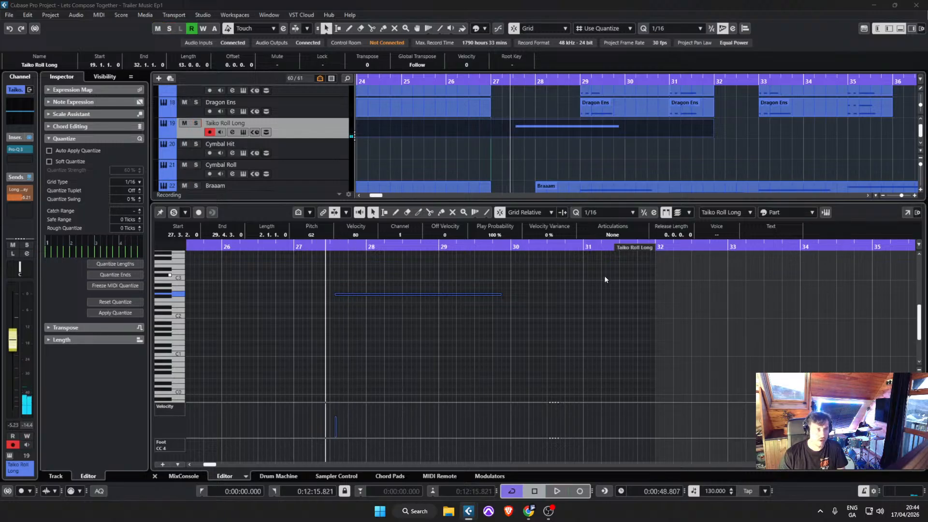
Step: Play from bar 19 through the break into the final section, examining the loop, riser, brass, percussion and string tracks
scroll(555, 149, down, 4)
scroll(556, 150, down, 6)
scroll(558, 137, down, 4)
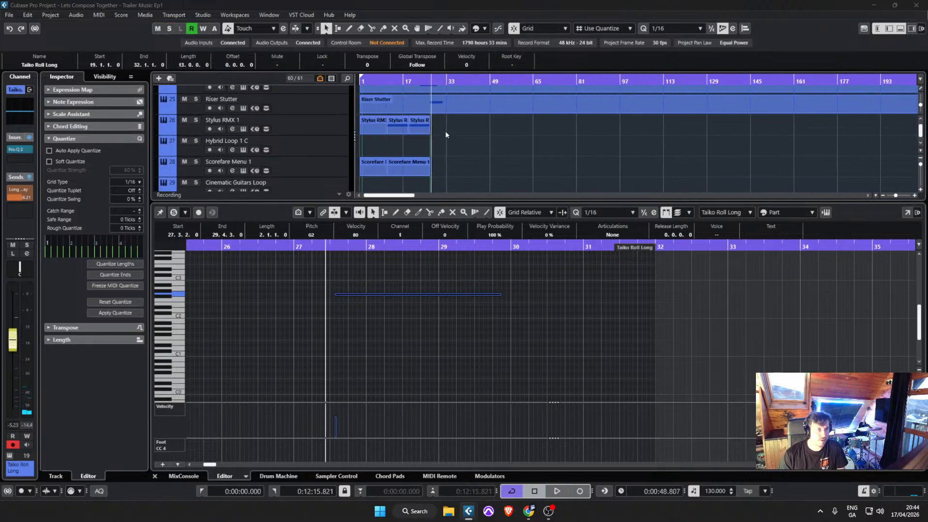
scroll(402, 131, up, 6)
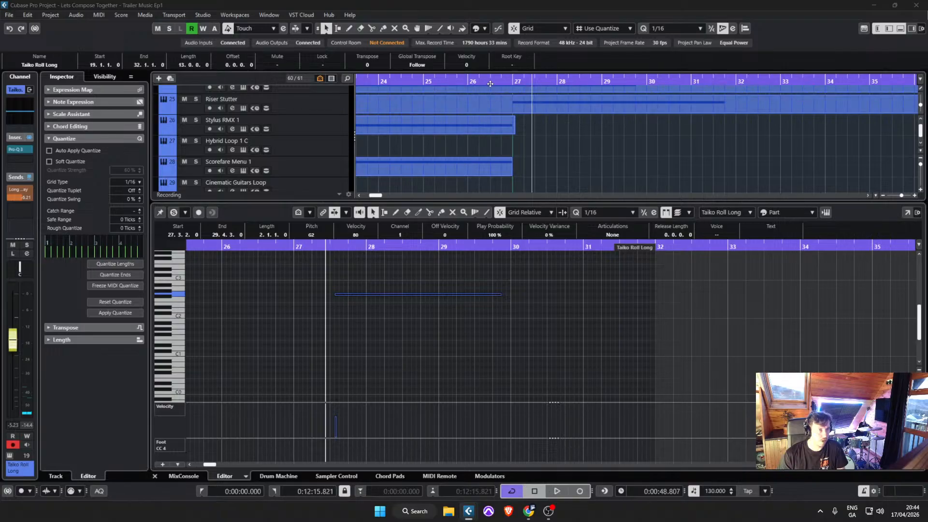
scroll(479, 91, up, 5)
drag(467, 80, 429, 80)
scroll(484, 120, down, 6)
scroll(443, 130, down, 1)
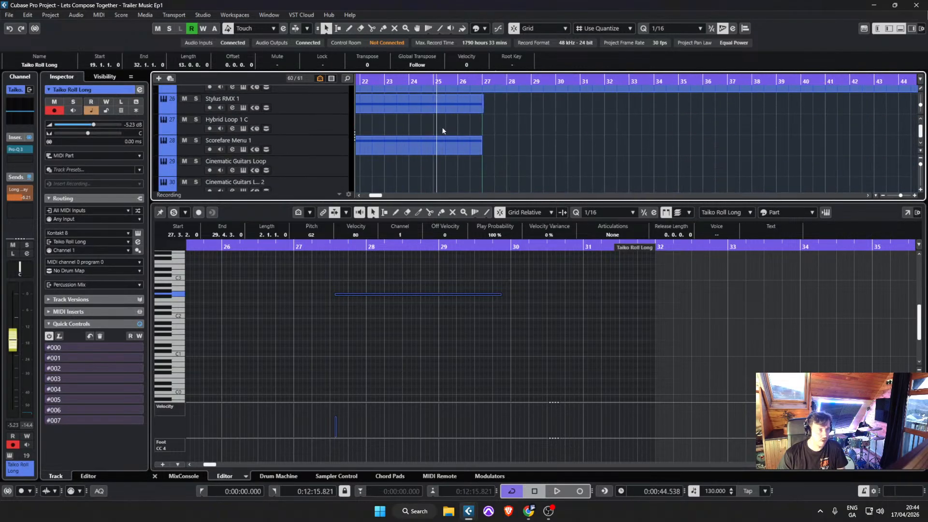
click(387, 125)
scroll(387, 125, left, 4)
click(477, 81)
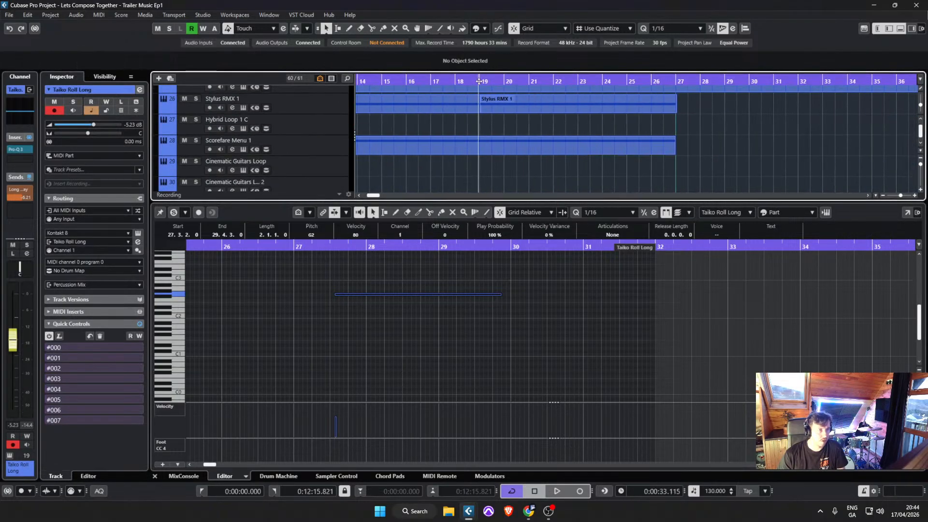
key(space)
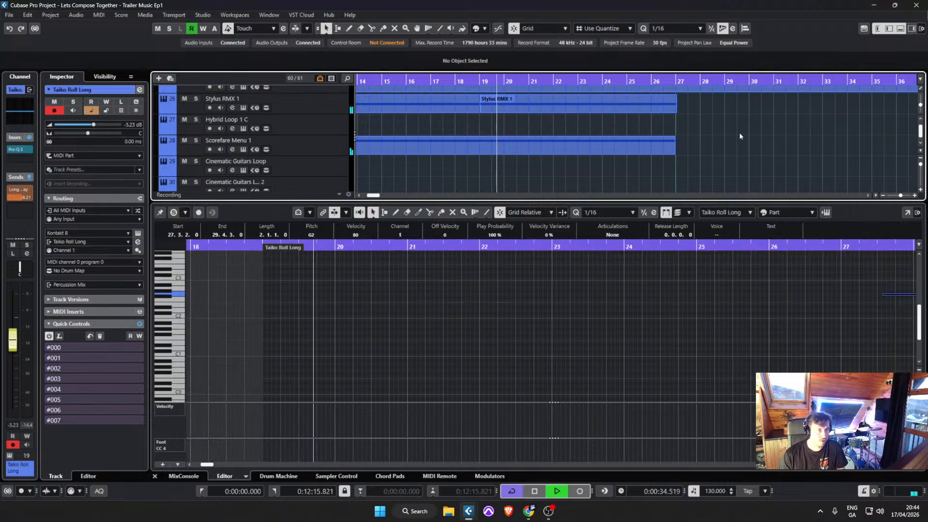
scroll(652, 134, down, 1)
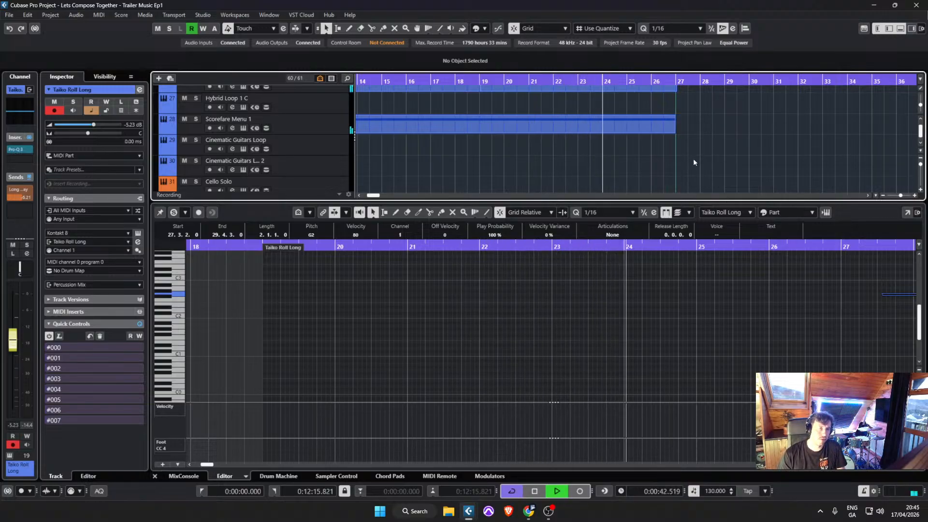
scroll(779, 156, up, 4)
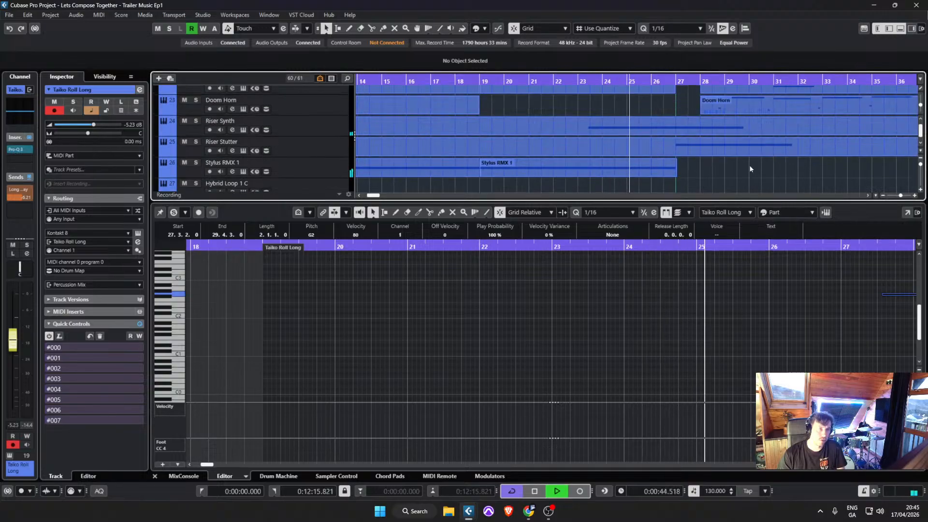
scroll(756, 170, up, 2)
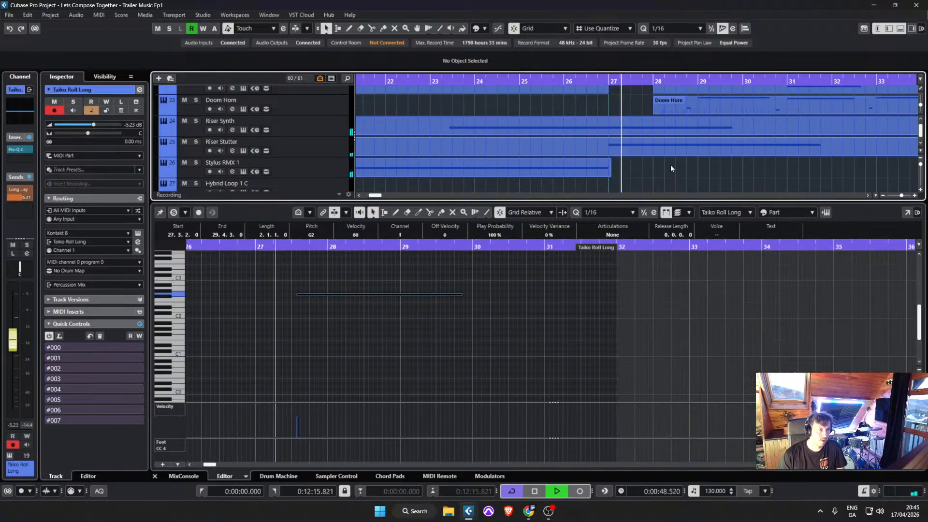
scroll(686, 162, up, 2)
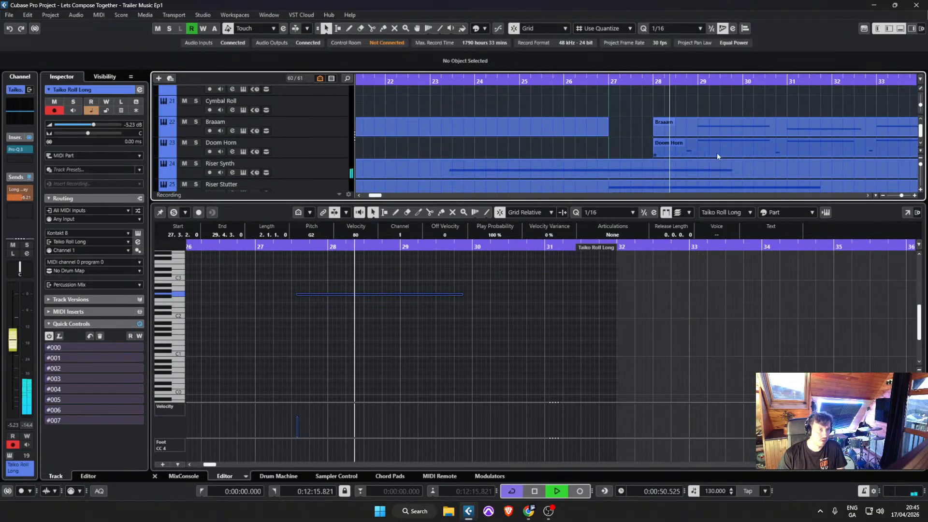
scroll(711, 151, up, 15)
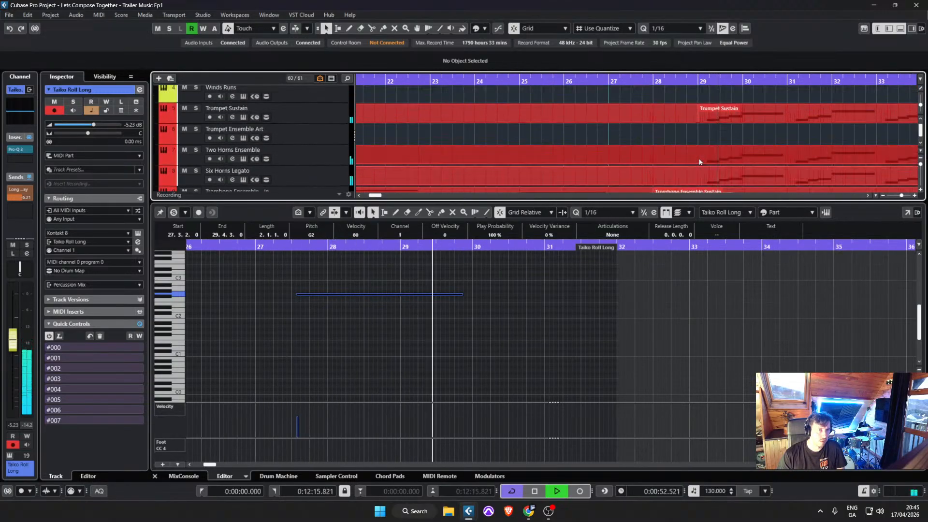
scroll(680, 160, down, 16)
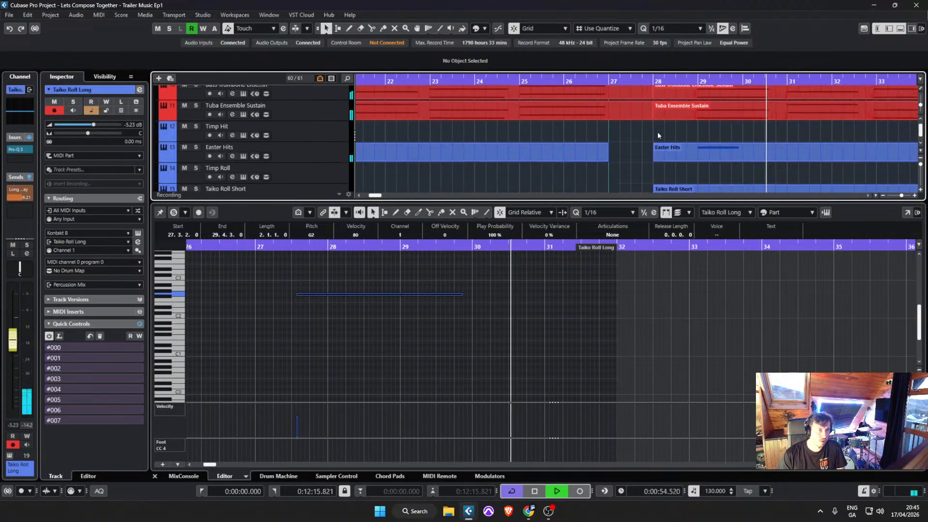
scroll(658, 137, down, 14)
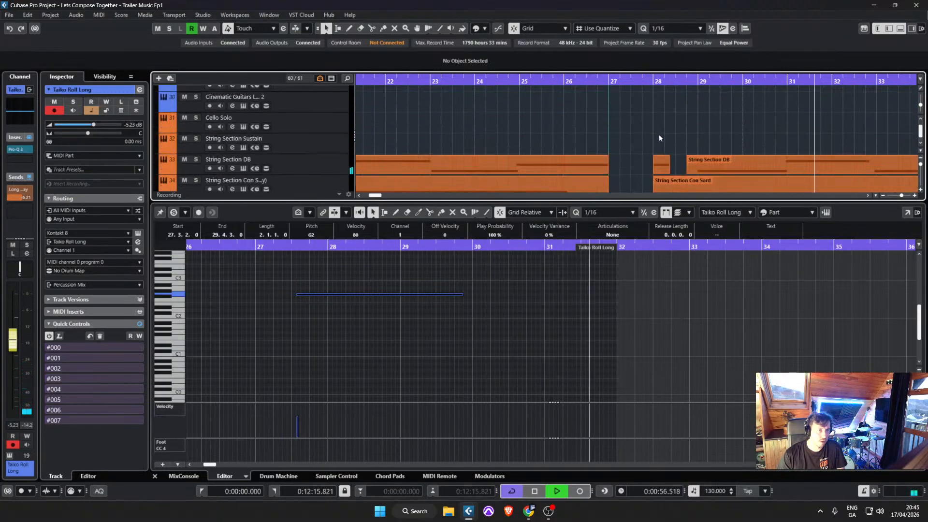
key(space)
Step: Delete the short String Section DB fragment at bar 28, keeping the part that starts at 28.4.1.0
drag(645, 137, 664, 145)
key(Delete)
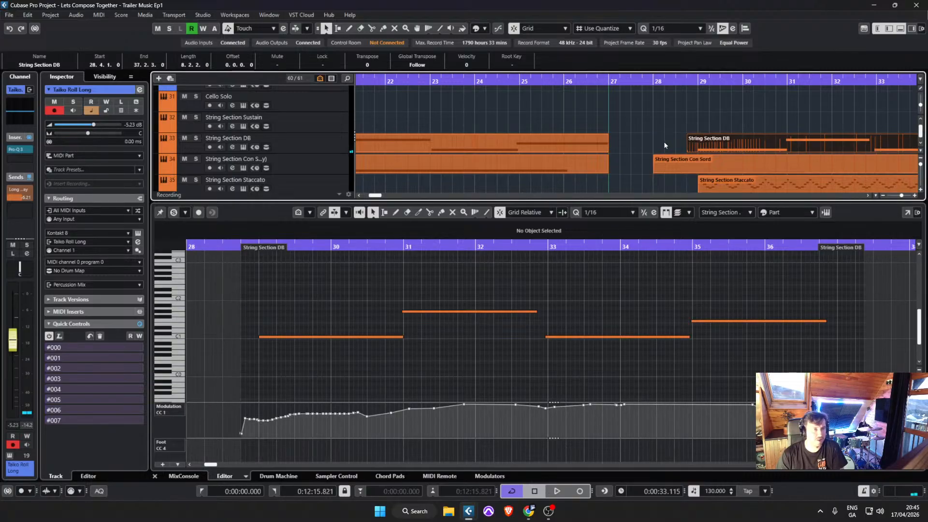
scroll(637, 163, down, 1)
click(636, 111)
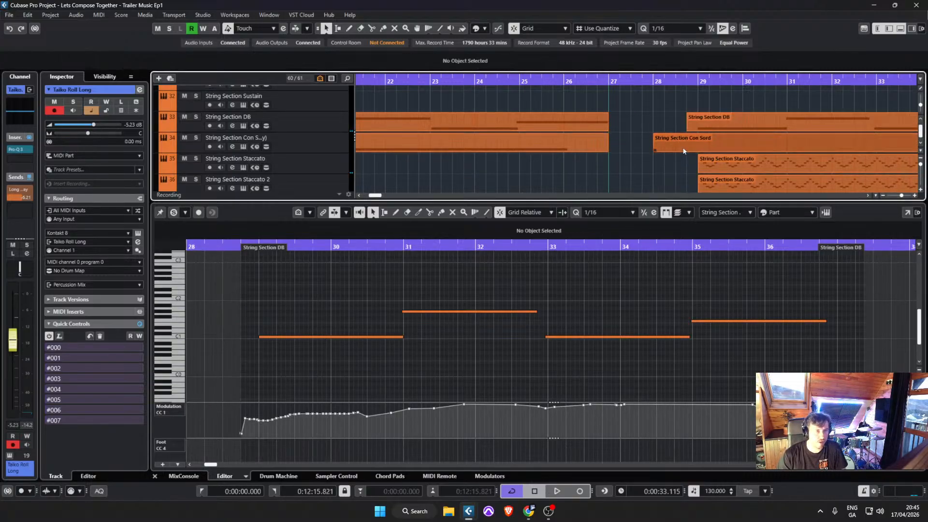
Step: Trim the start of the final section's String Section Con Sord part to 29.1.1.0
click(698, 143)
scroll(662, 143, down, 4)
scroll(647, 147, up, 3)
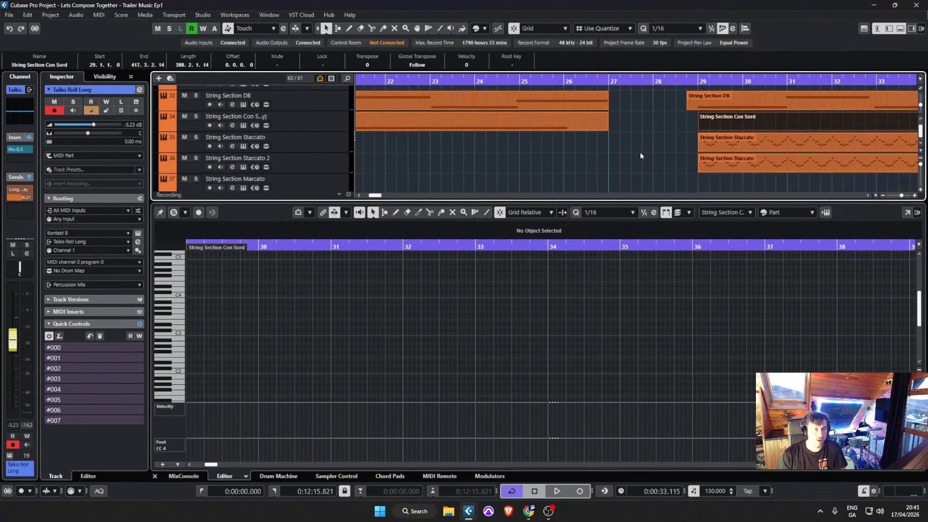
Step: Solo the Omnisphere Poly (Swampy) (D) track during playback, lower its volume to -17.4 dB, and turn its solo off
scroll(643, 154, down, 3)
scroll(650, 155, down, 5)
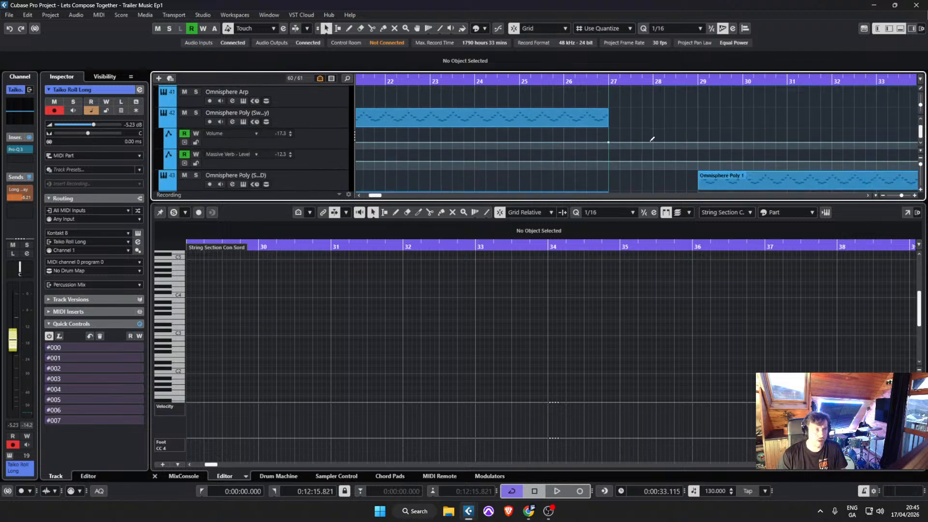
key(space)
click(196, 175)
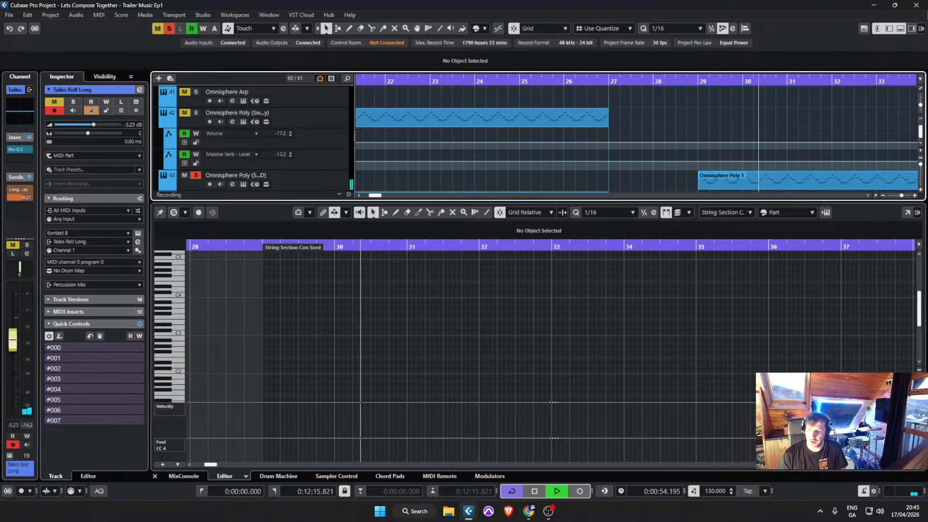
click(285, 180)
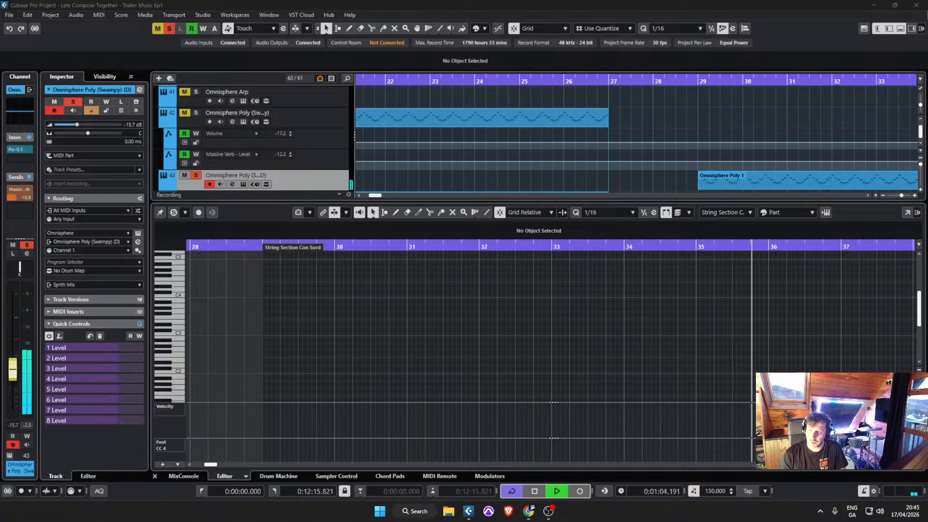
key(space)
key(s)
key(space)
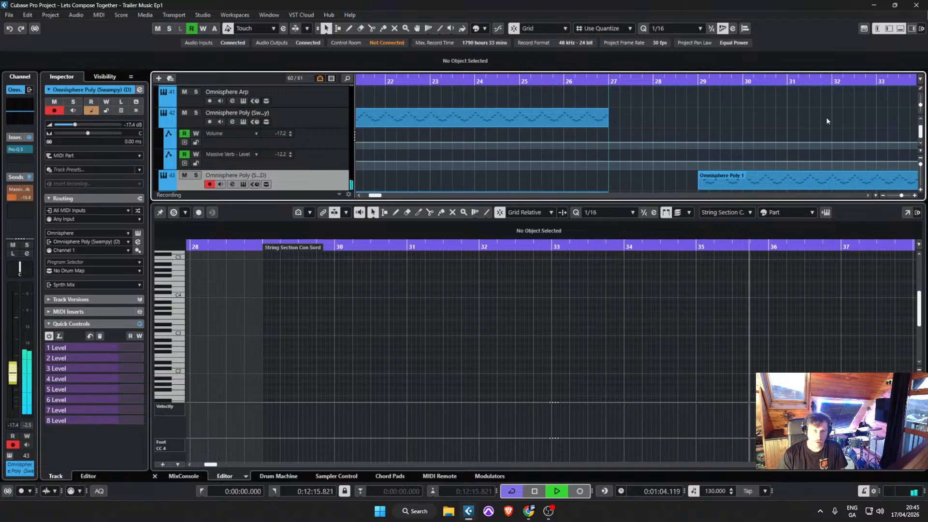
Step: Stop the playback of the final section and save the project
scroll(833, 122, down, 5)
scroll(773, 121, up, 10)
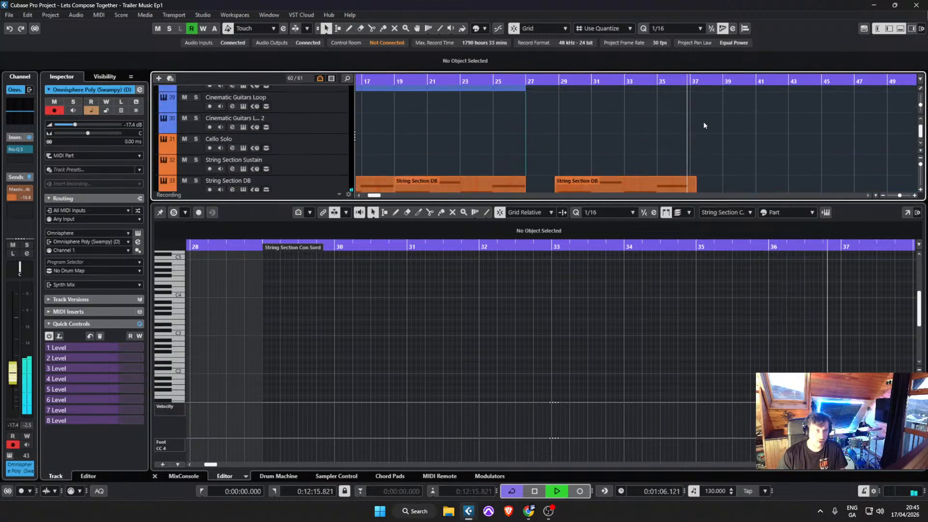
scroll(696, 155, up, 3)
key(space)
click(10, 15)
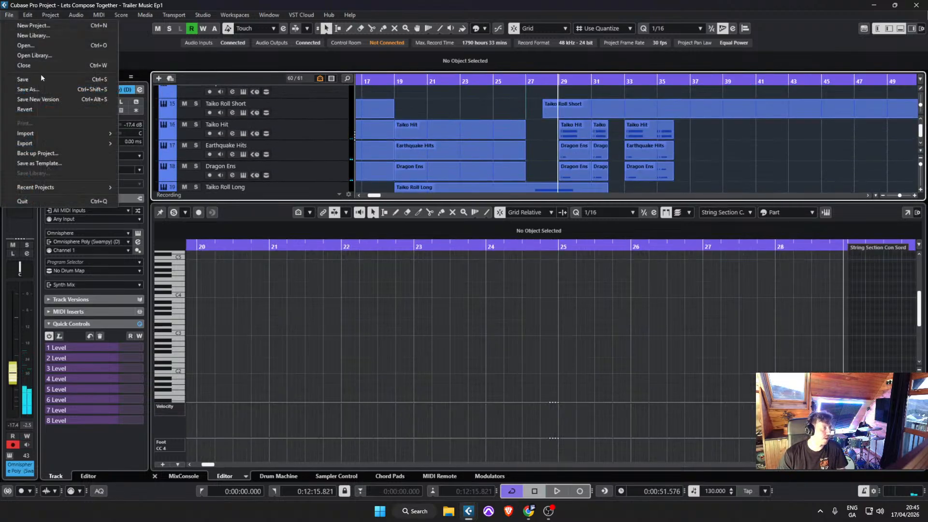
click(42, 79)
Step: Look through the wind, brass, percussion and loop tracks and play the intro from near bar 1
scroll(585, 144, up, 6)
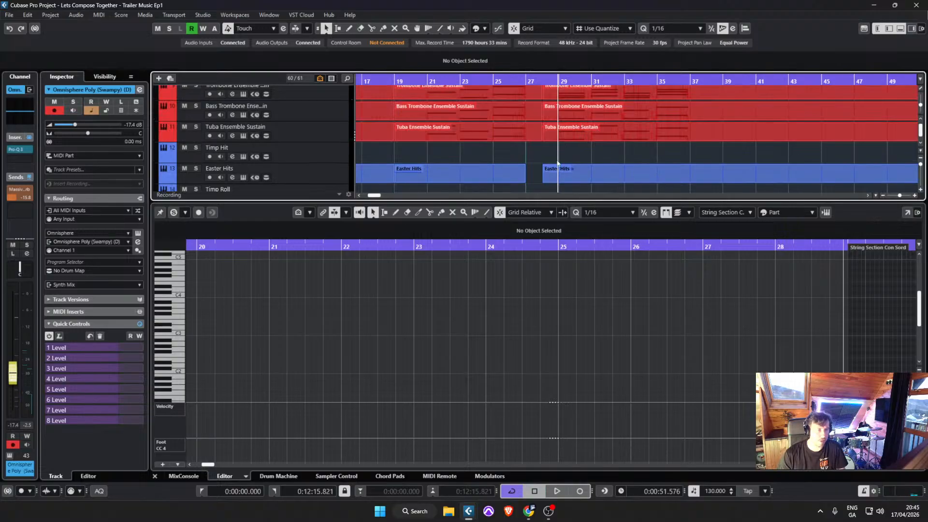
scroll(490, 135, up, 2)
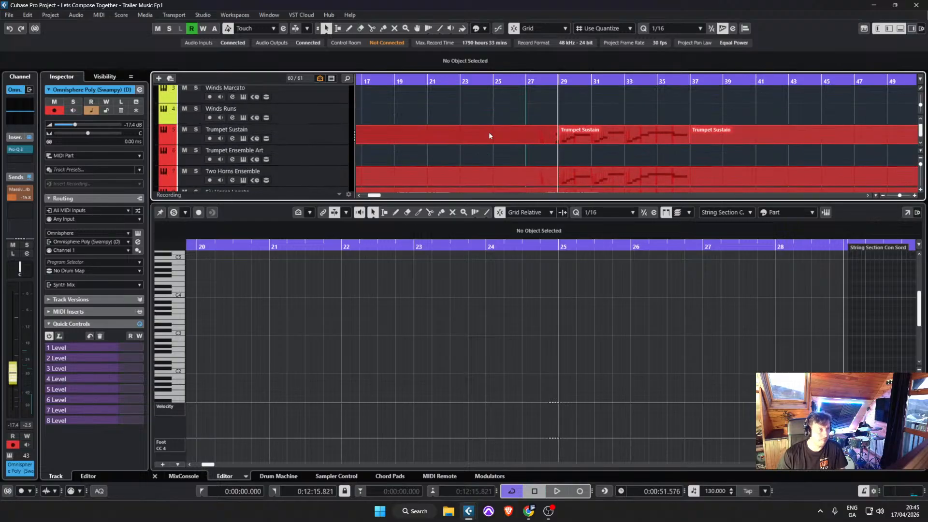
scroll(407, 142, up, 3)
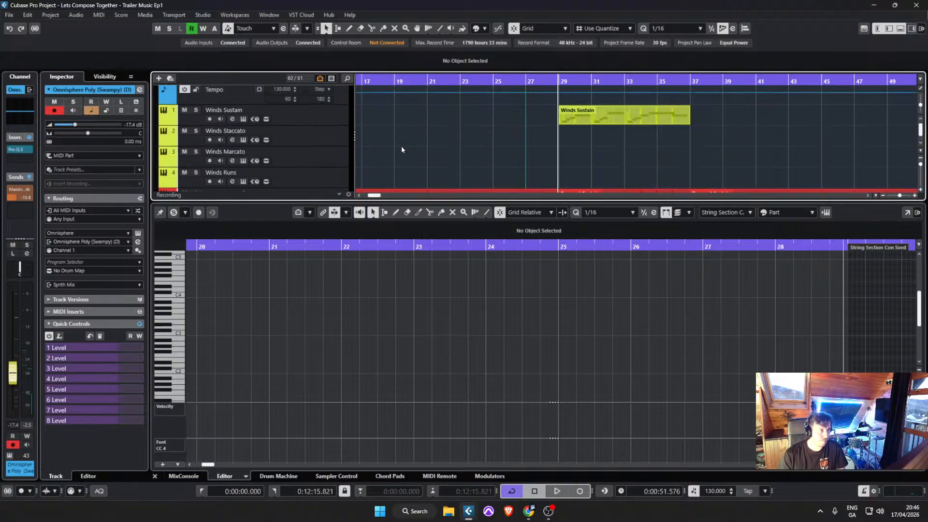
scroll(489, 148, down, 15)
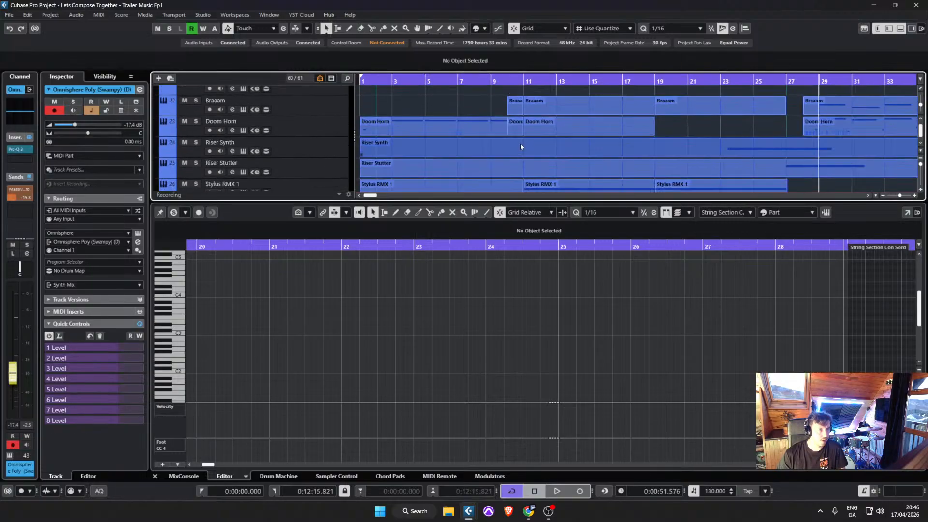
click(370, 90)
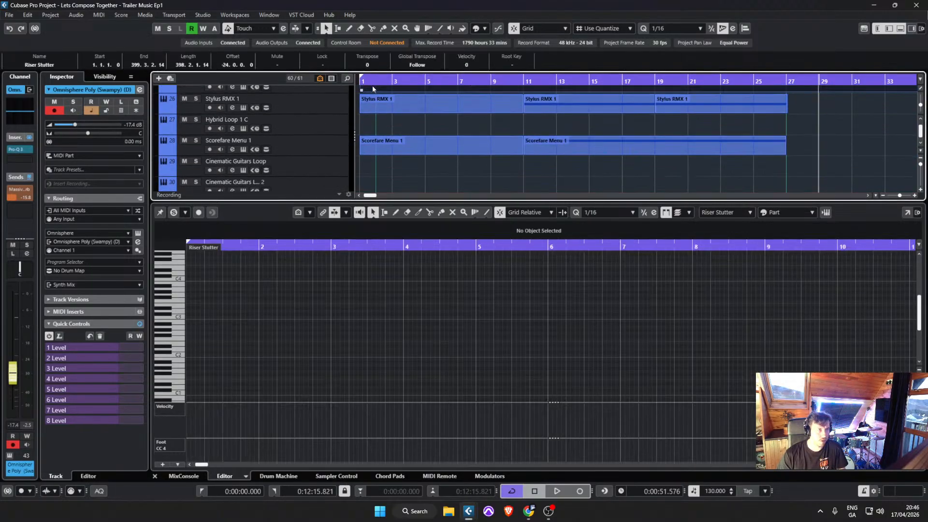
scroll(390, 109, up, 1)
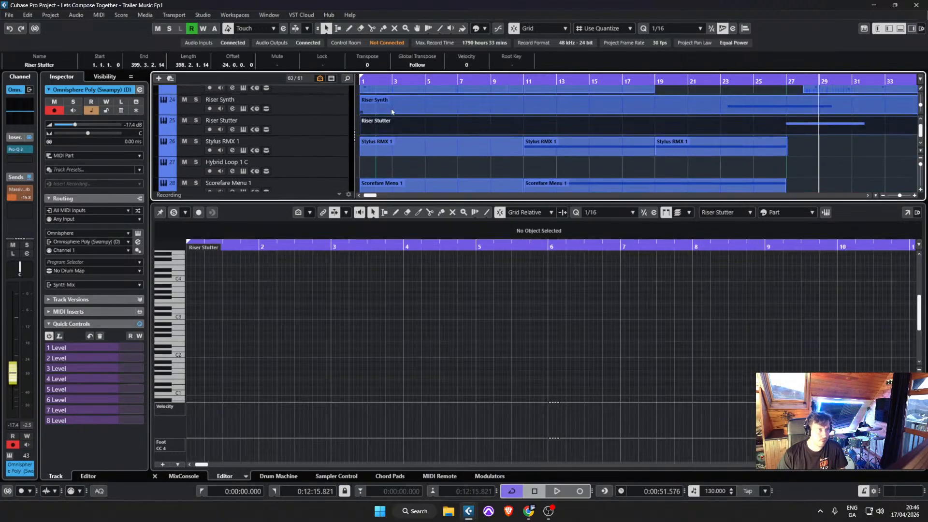
click(374, 83)
key(space)
scroll(402, 123, up, 2)
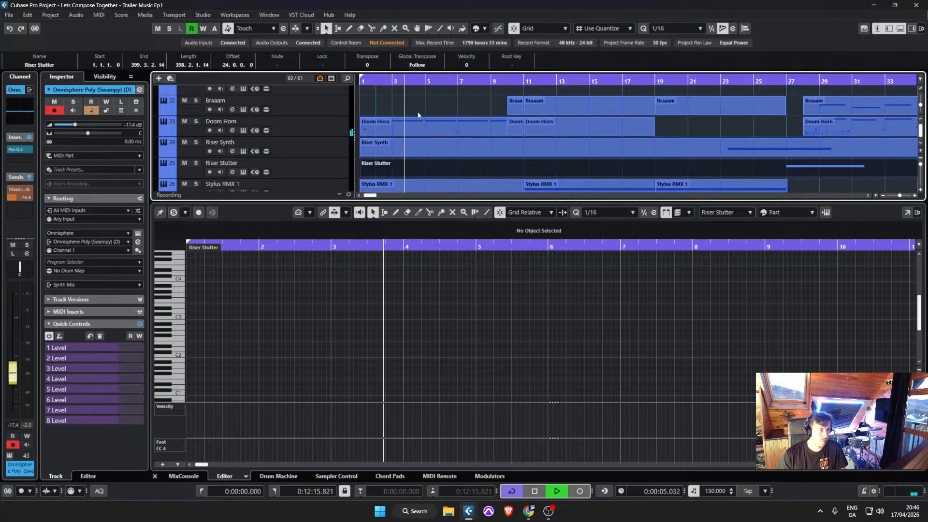
scroll(418, 126, down, 1)
scroll(417, 125, down, 10)
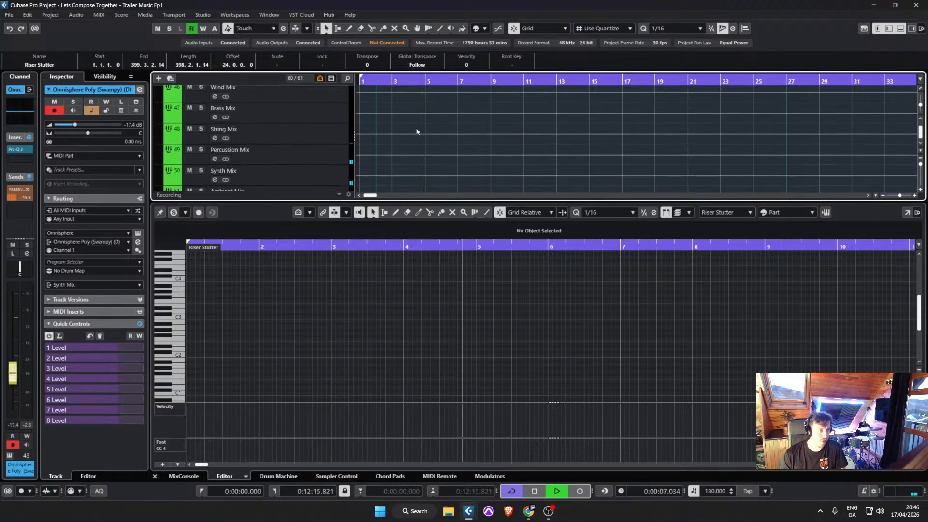
Step: Stop playback and delete the intro's Piano 2 part spanning bars 1 to 11
click(419, 112)
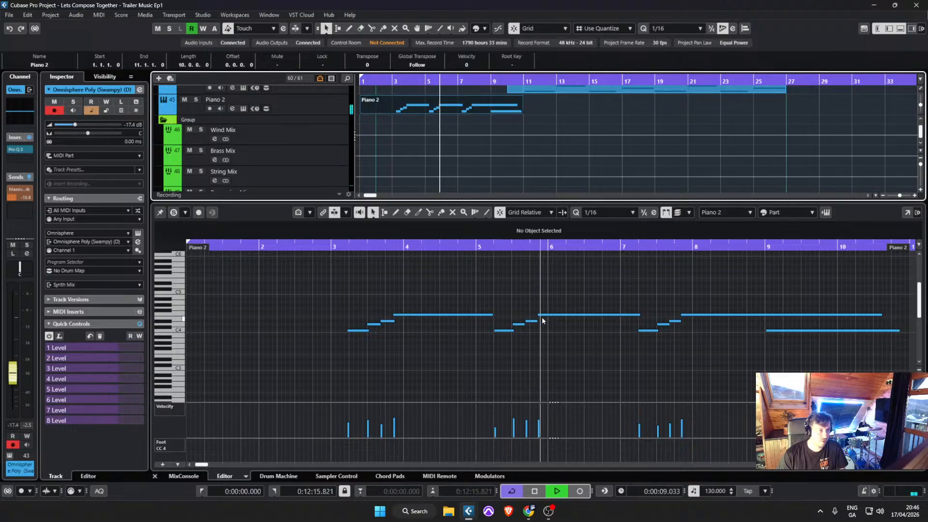
key(space)
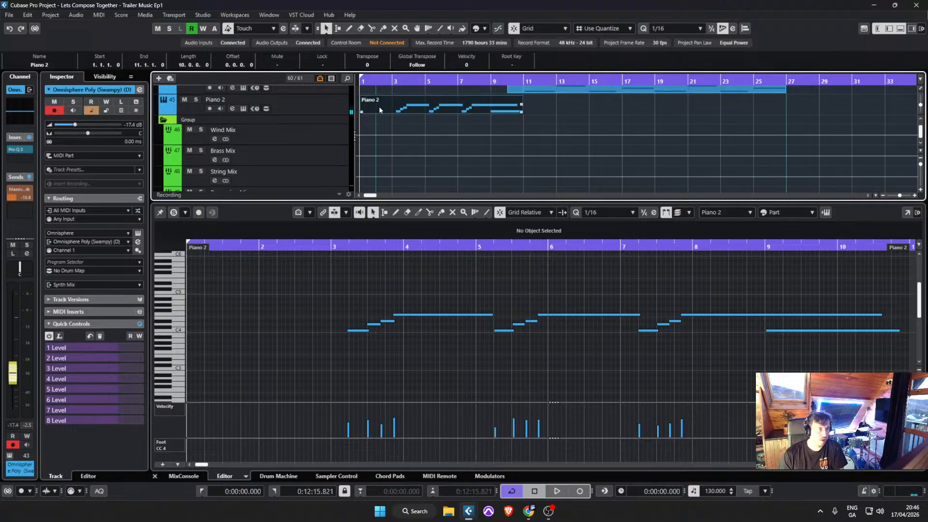
key(Delete)
Step: Arm the Piano 2 track and rehearse its line by playing the intro repeatedly from near bar 1
click(326, 107)
click(373, 80)
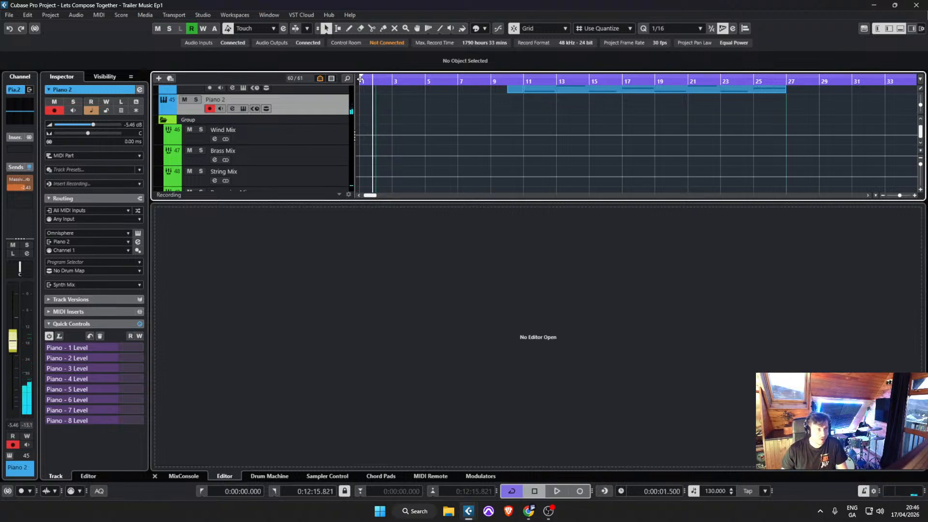
key(space)
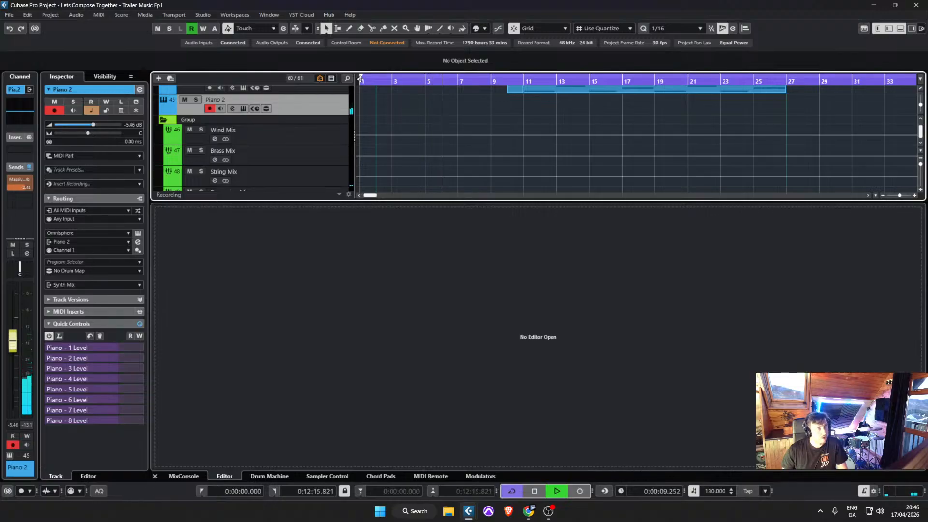
key(space)
key(space)
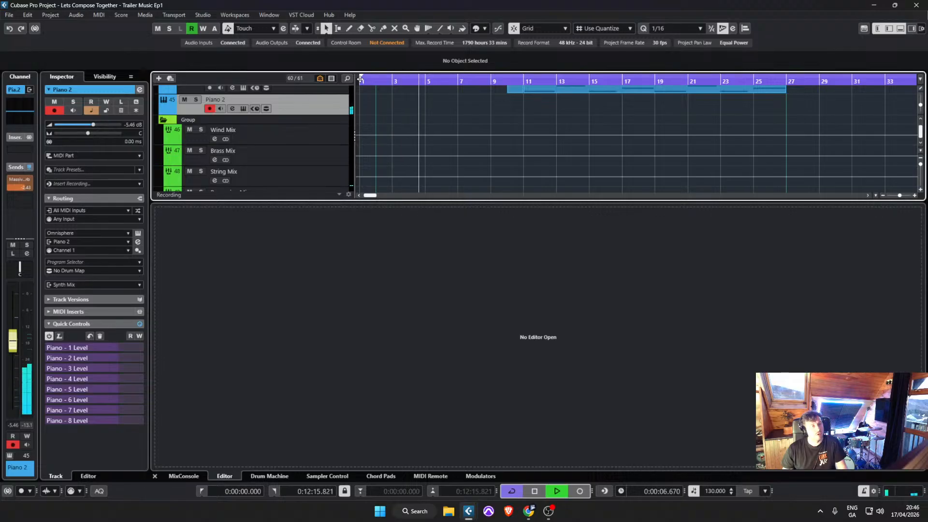
key(space)
key(space)
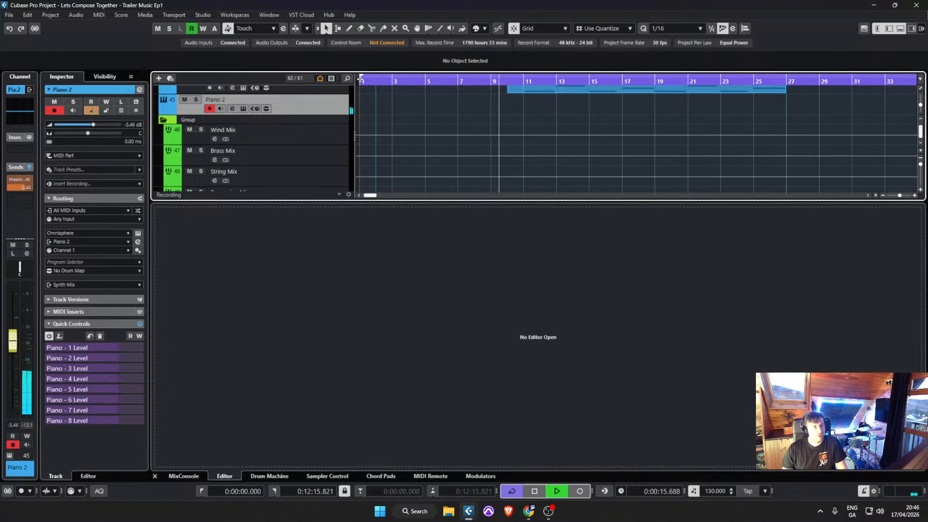
Step: Record a new Piano 2 part over the intro from bar 1 and stop recording after the second section begins
click(360, 79)
key(KP_Multiply)
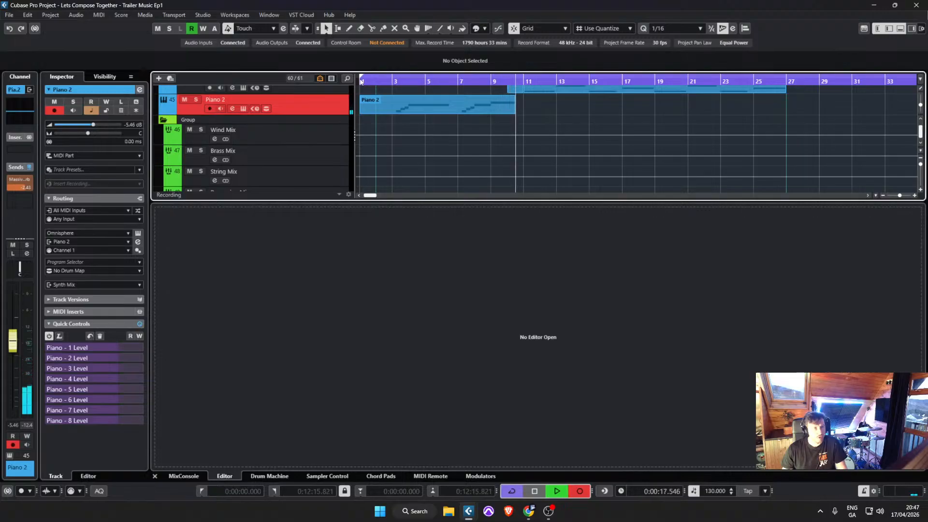
scroll(553, 121, up, 4)
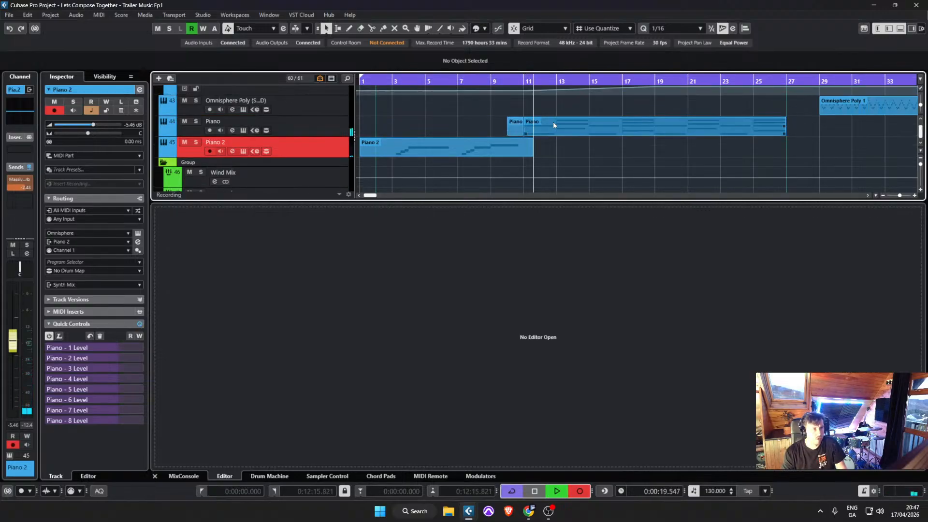
scroll(544, 135, up, 10)
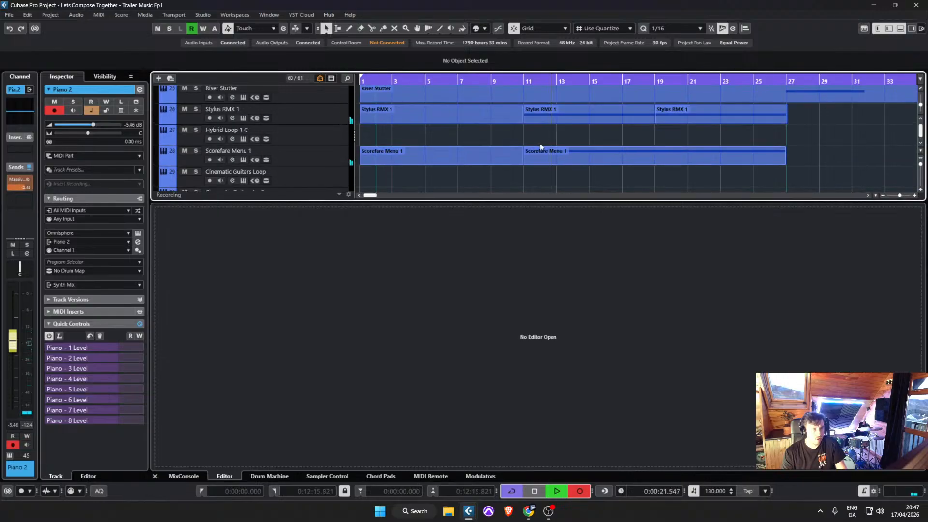
scroll(549, 148, down, 2)
key(space)
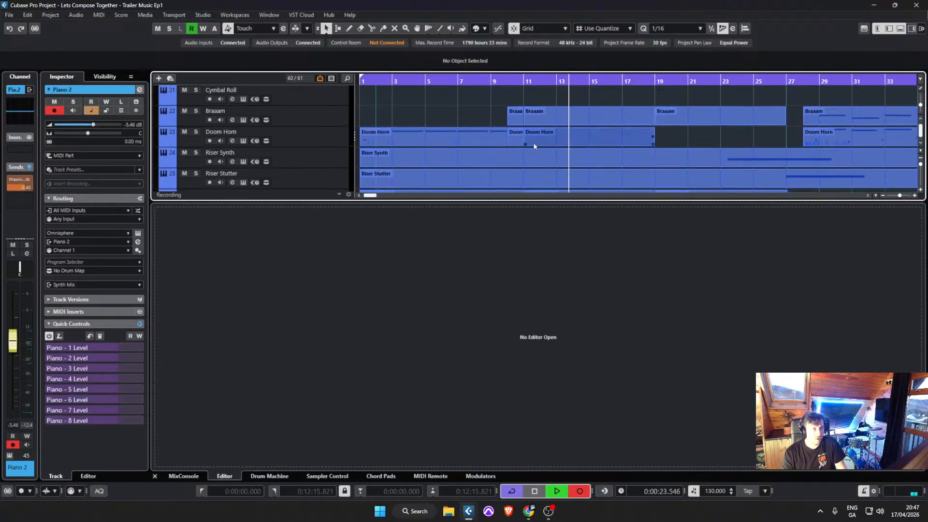
key(Return)
Step: Open the Doom Horn part that starts at bar 1 and save the project
click(522, 139)
scroll(515, 145, up, 2)
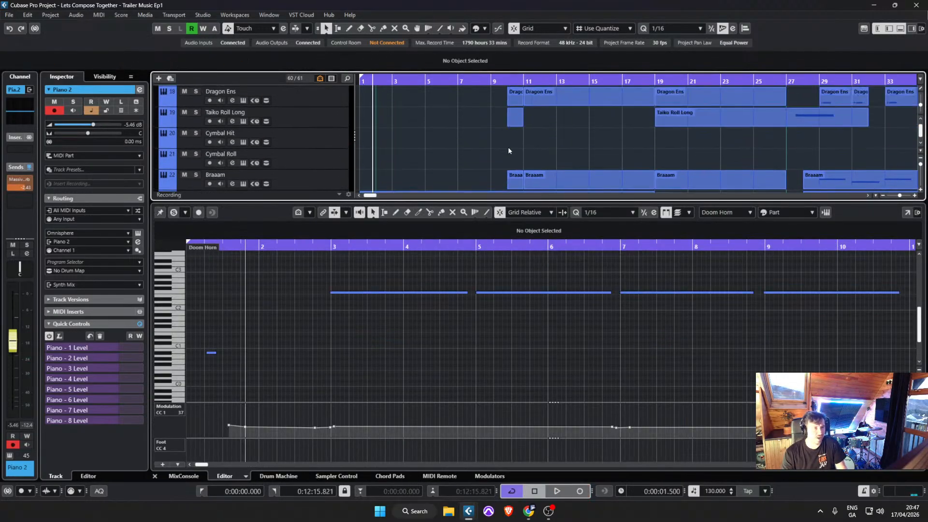
scroll(515, 152, up, 2)
scroll(512, 155, down, 2)
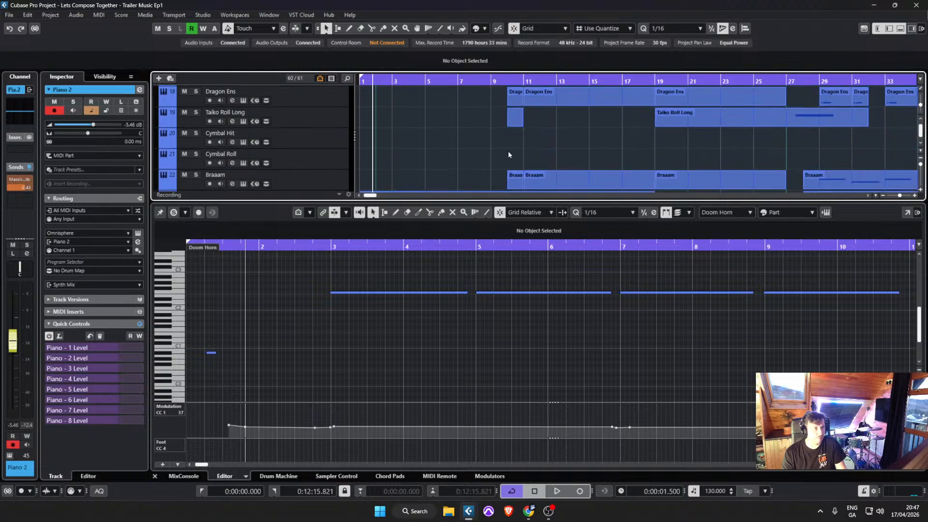
click(6, 15)
click(47, 76)
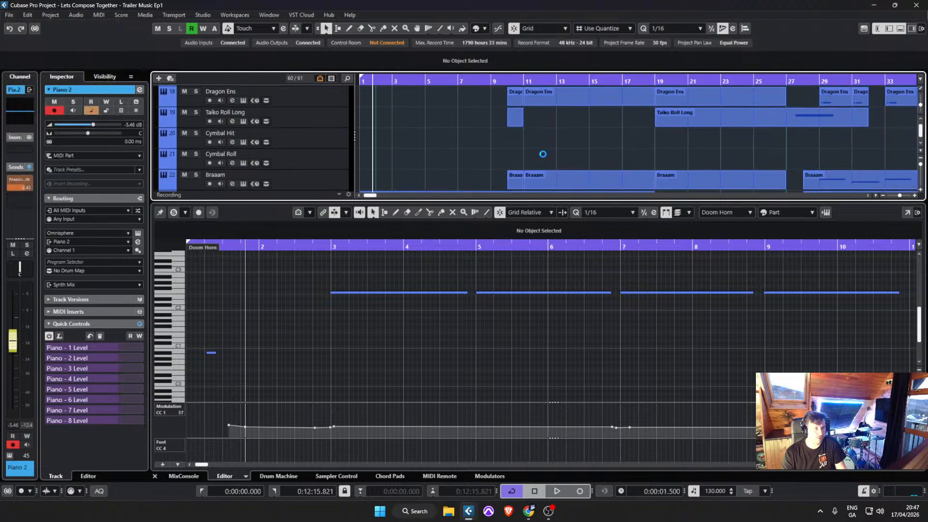
Step: Join the two Easter Hits parts between bars 10 and 19 and open the Taiko Roll Short part starting at bar 10
scroll(500, 154, up, 5)
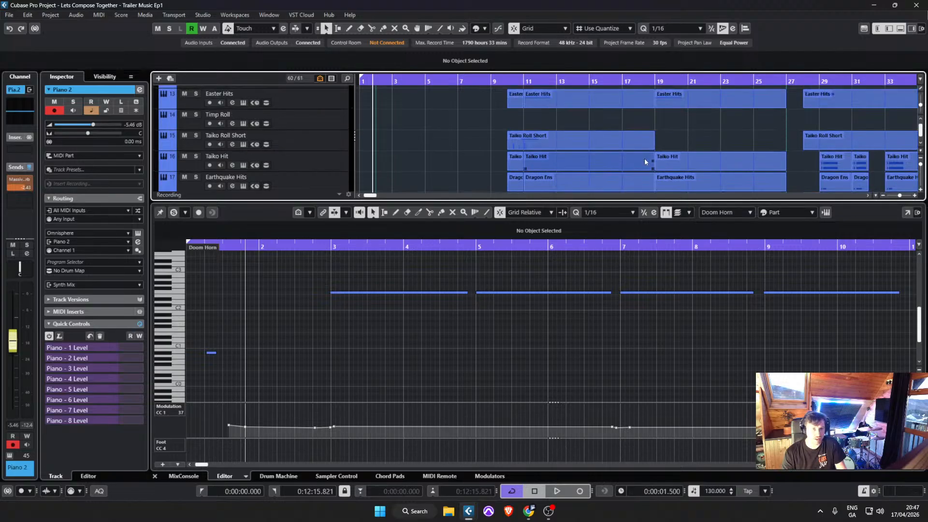
scroll(649, 158, down, 4)
scroll(531, 141, up, 6)
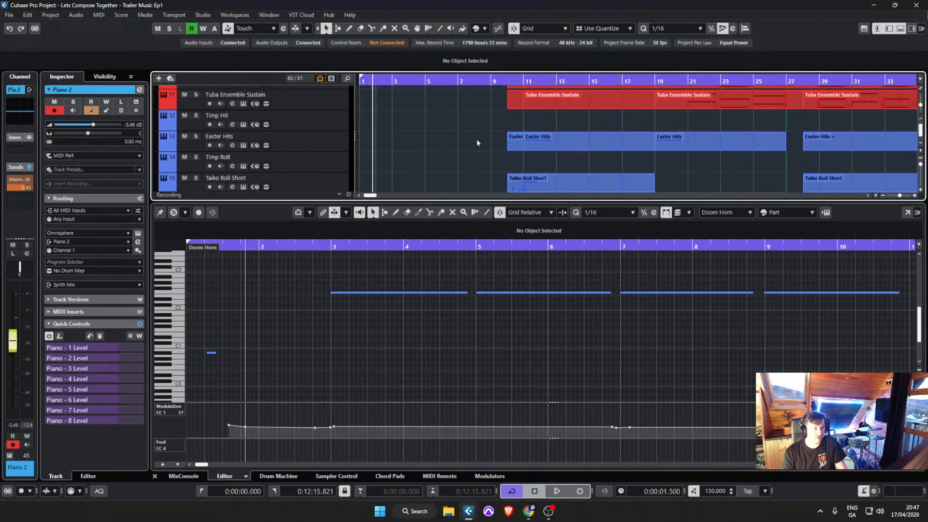
click(543, 179)
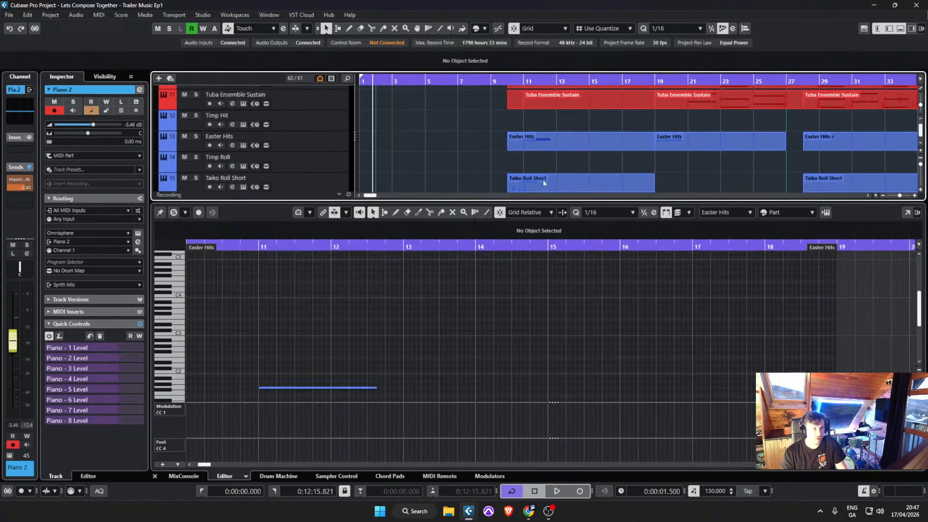
Step: Play from just before bar 10 and draw a rising modulation curve up to 84 under the Taiko Roll Short note around bar 11
key(space)
key(space)
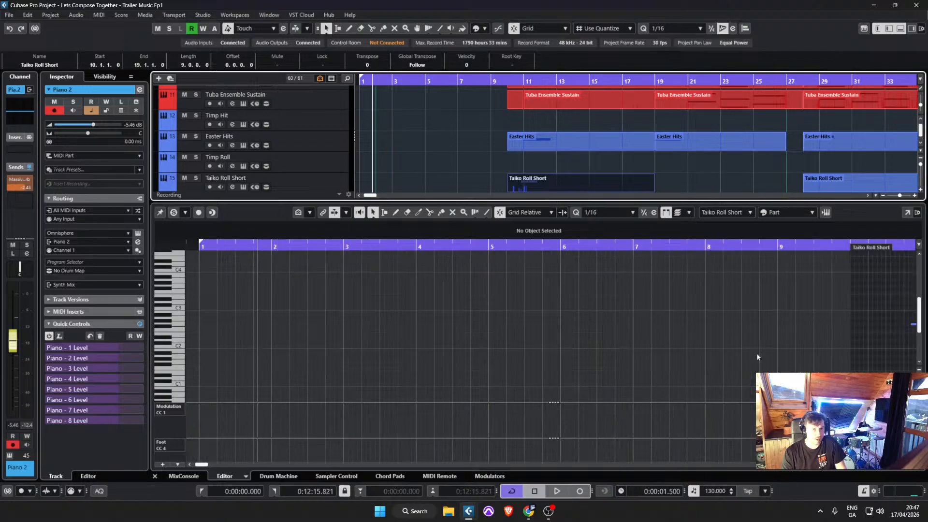
click(503, 81)
key(space)
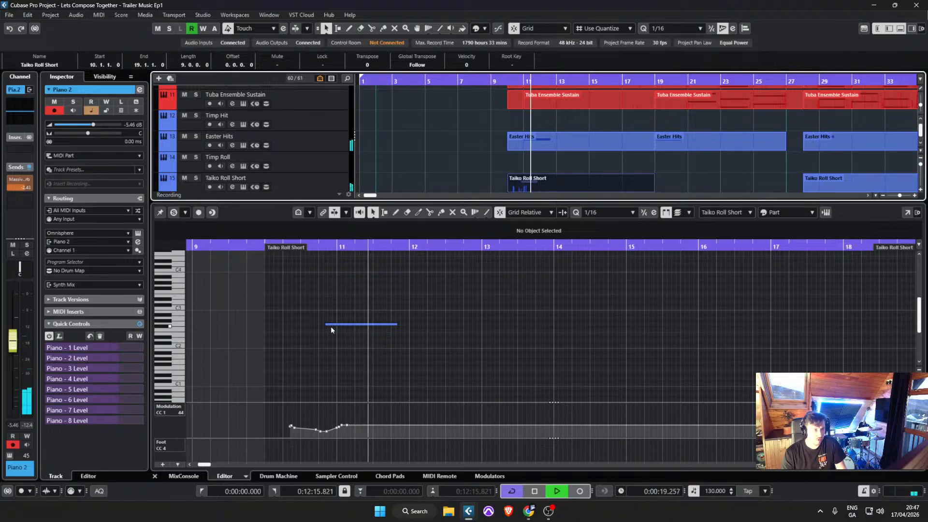
right_click(339, 410)
click(354, 420)
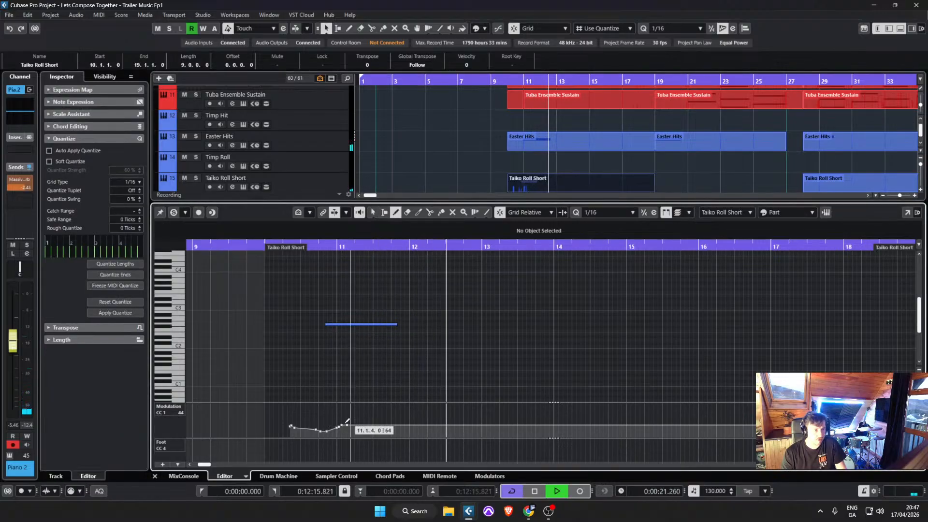
mouse_move(348, 420)
mouse_down()
mouse_move(332, 427)
mouse_move(368, 415)
mouse_up()
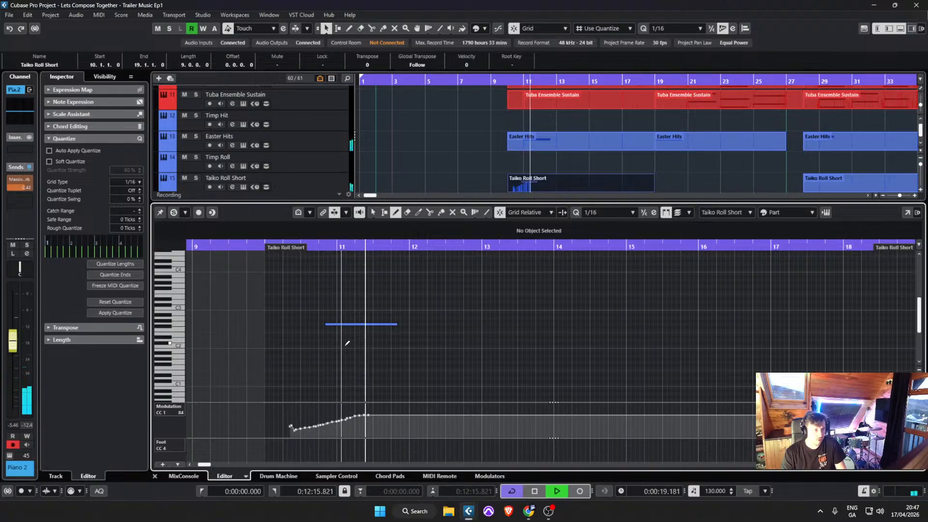
Step: Extend the Taiko Roll Short note's start back to 10.4.1.48 and play the roll from just before bar 10
right_click(331, 326)
click(334, 331)
key(space)
drag(326, 325, 320, 324)
scroll(319, 266, up, 2)
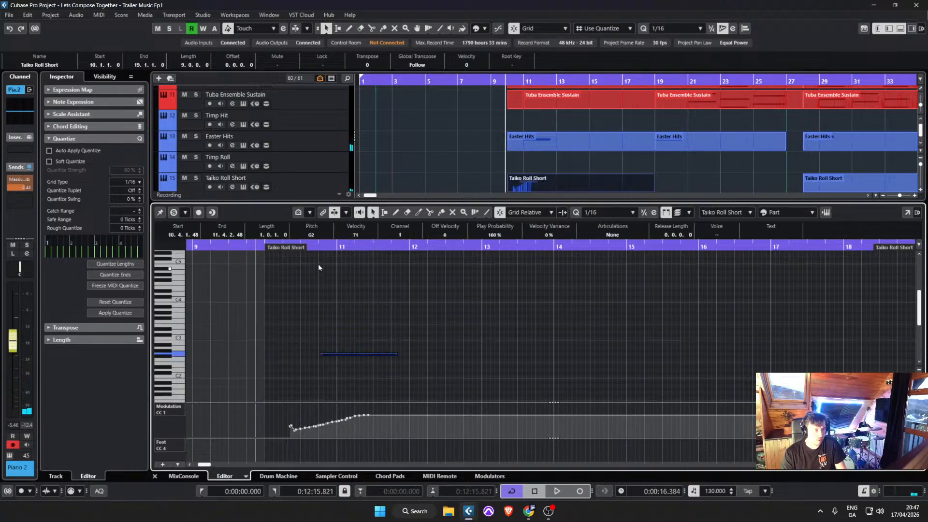
key(space)
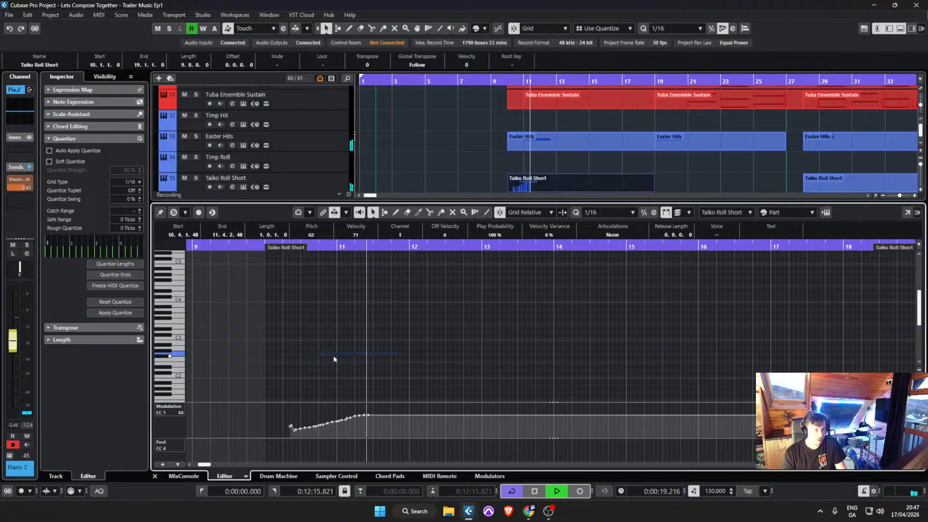
key(space)
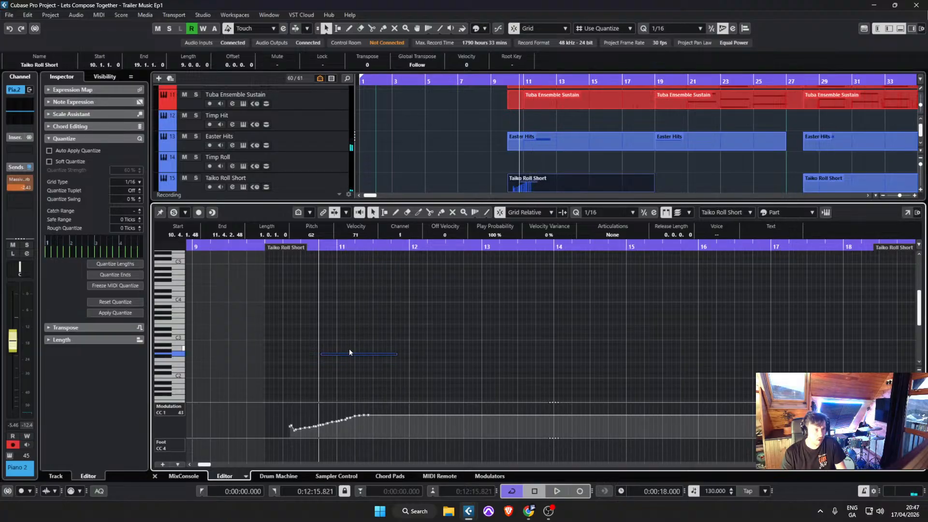
Step: Raise the Taiko Roll Short note to A2, set its start to 10.3.4.48 and play it in context
drag(346, 358, 312, 348)
key(space)
key(space)
click(502, 81)
key(space)
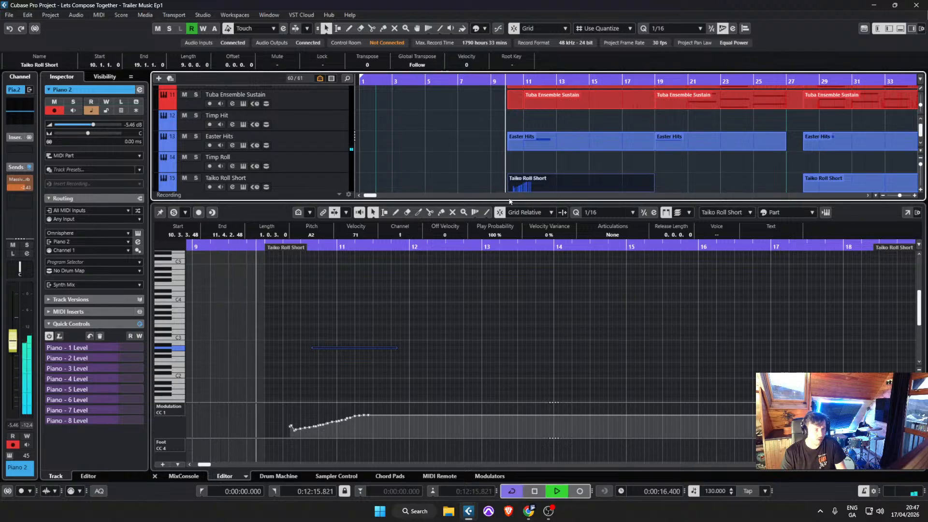
scroll(539, 174, up, 2)
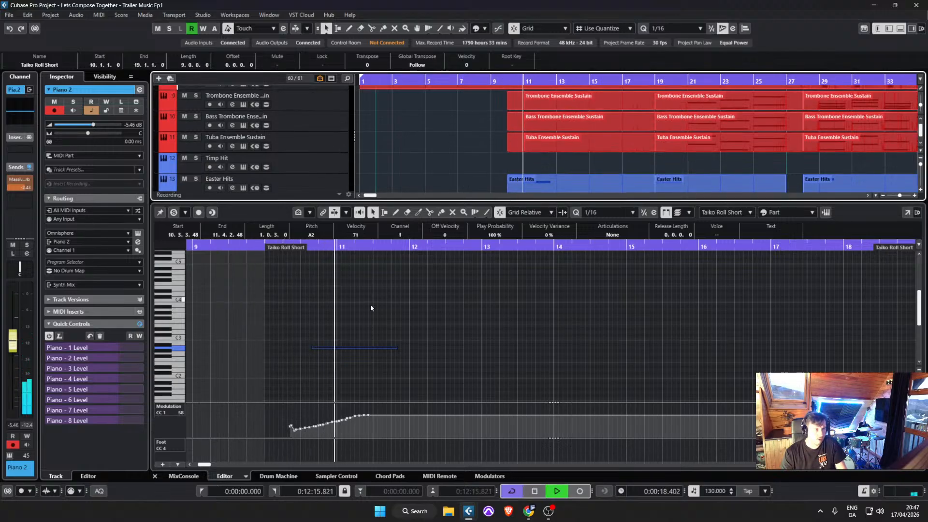
key(space)
drag(316, 348, 320, 348)
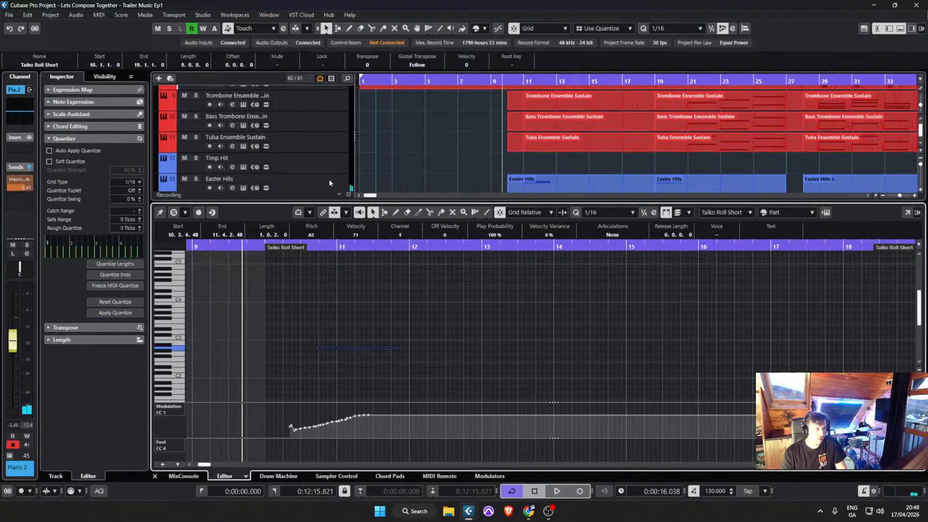
Step: Delete the Taiko Roll Short part between bars 10 and 19 and start recording a new take from just before bar 10
scroll(451, 163, down, 4)
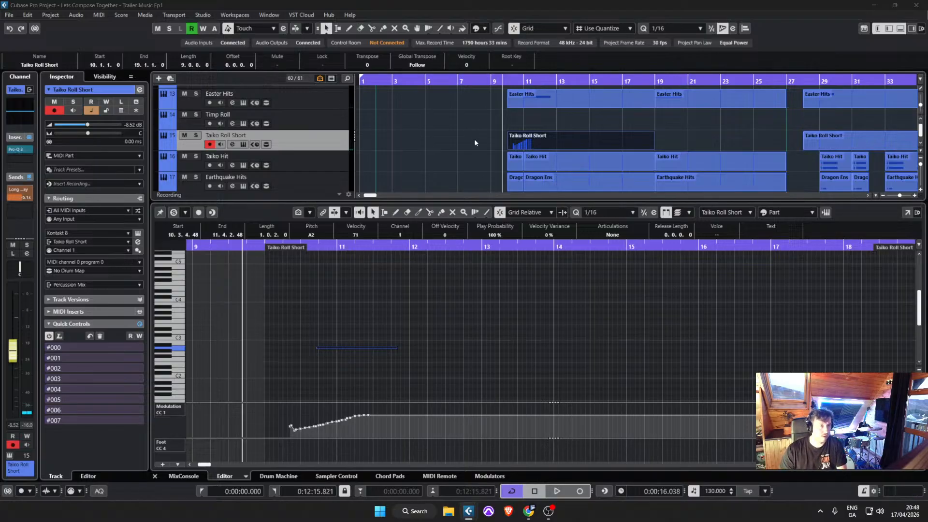
click(531, 140)
key(Delete)
scroll(503, 138, up, 2)
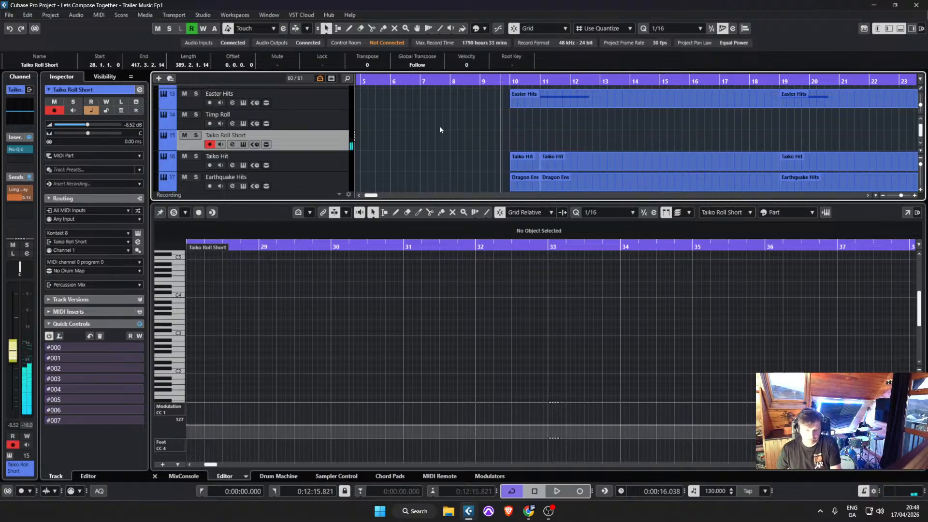
key(KP_Multiply)
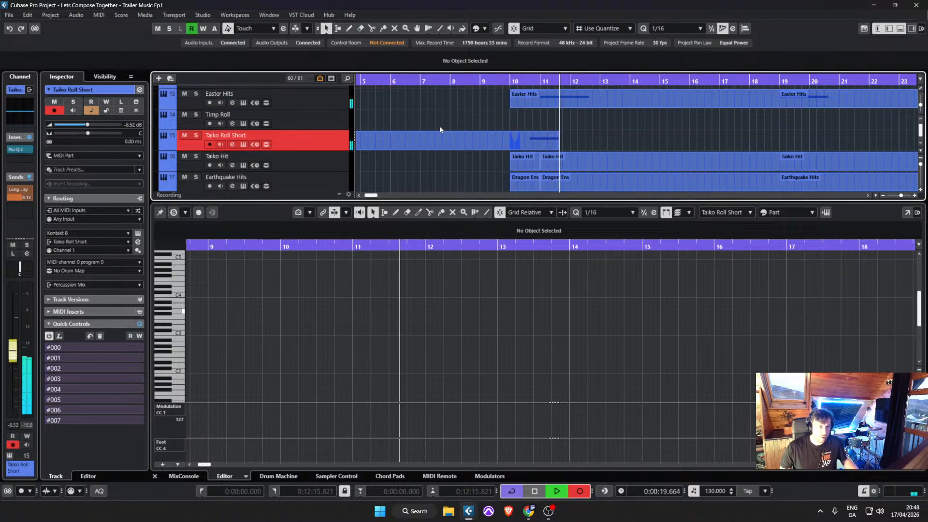
scroll(634, 126, up, 5)
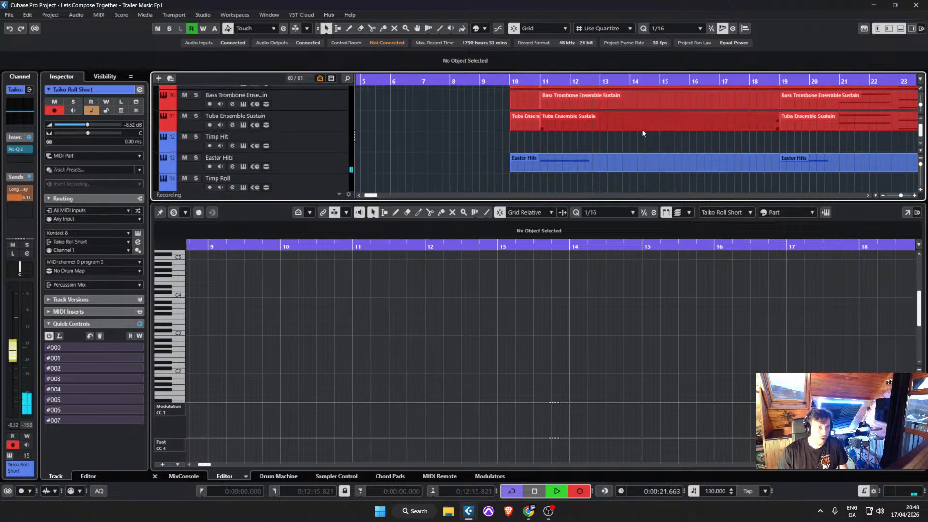
key(g)
key(g)
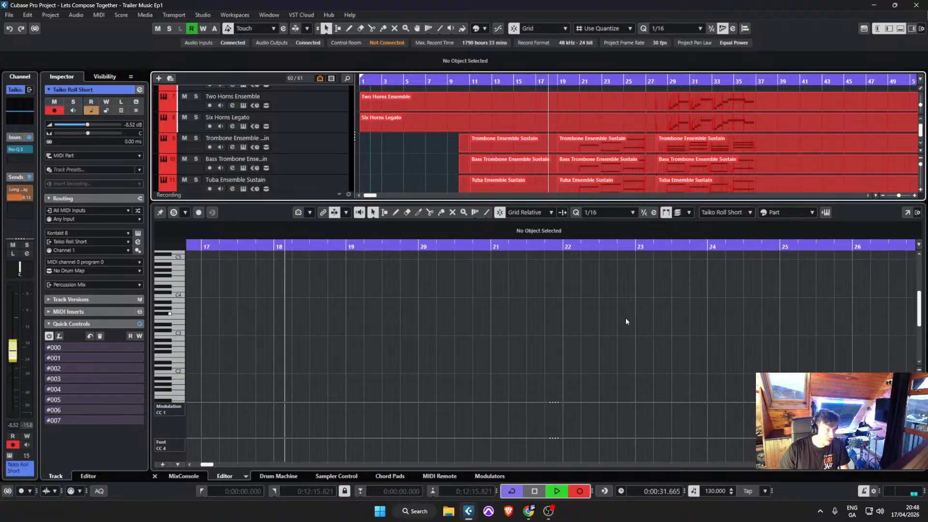
Step: Let the Taiko Roll Short take run past bar 32 while reviewing the brass and percussion tracks, and stop recording
click(10, 15)
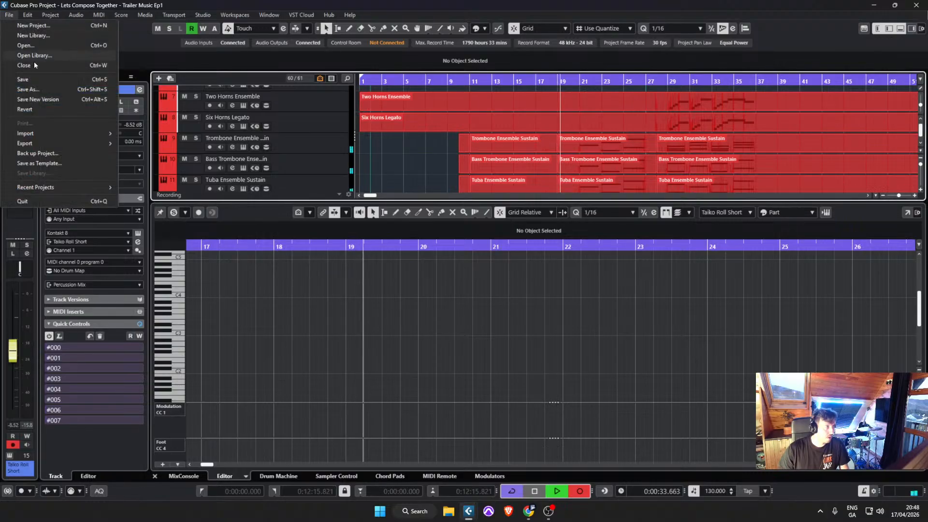
click(411, 174)
drag(370, 195, 374, 197)
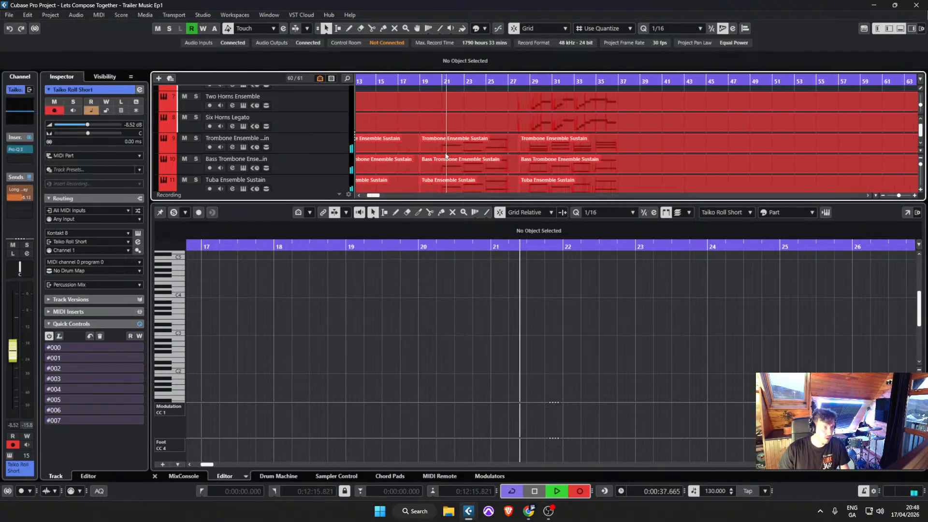
scroll(458, 147, down, 1)
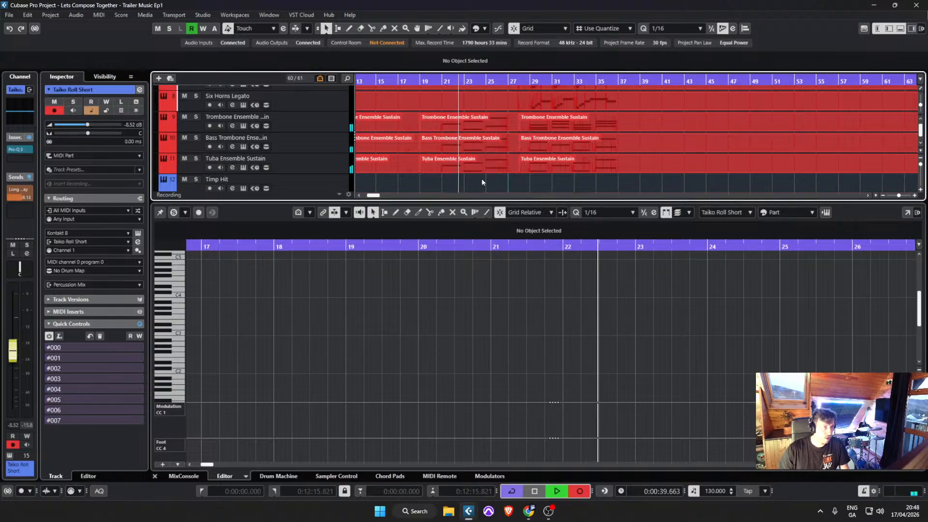
scroll(469, 178, down, 1)
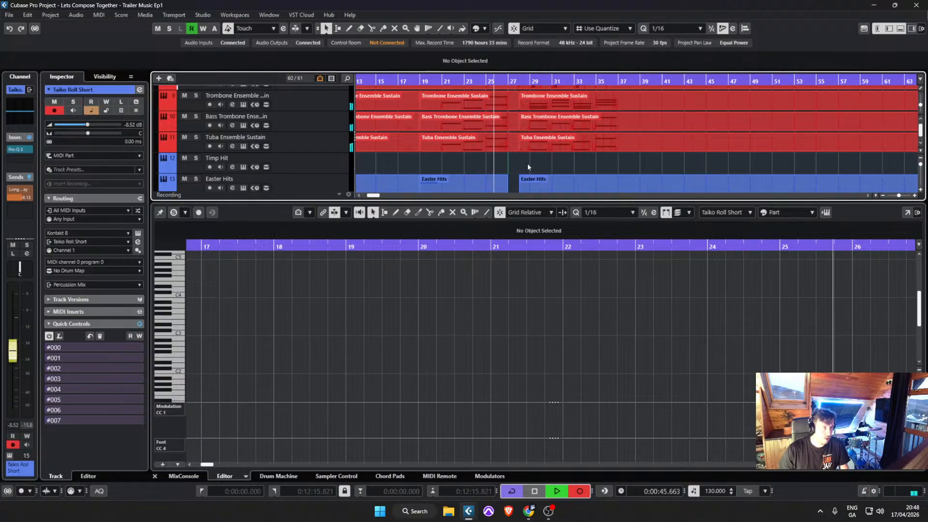
scroll(527, 163, up, 2)
scroll(542, 178, up, 1)
scroll(544, 173, down, 2)
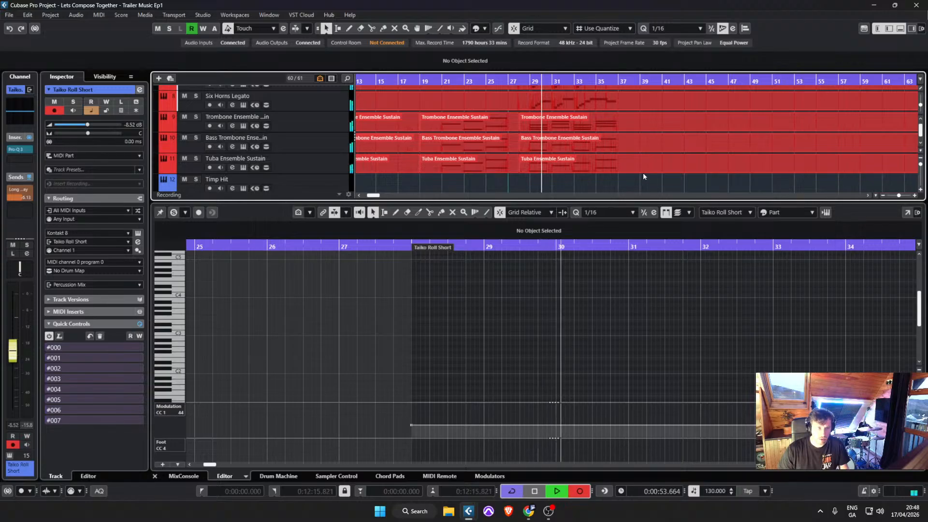
scroll(613, 179, down, 5)
scroll(607, 135, up, 7)
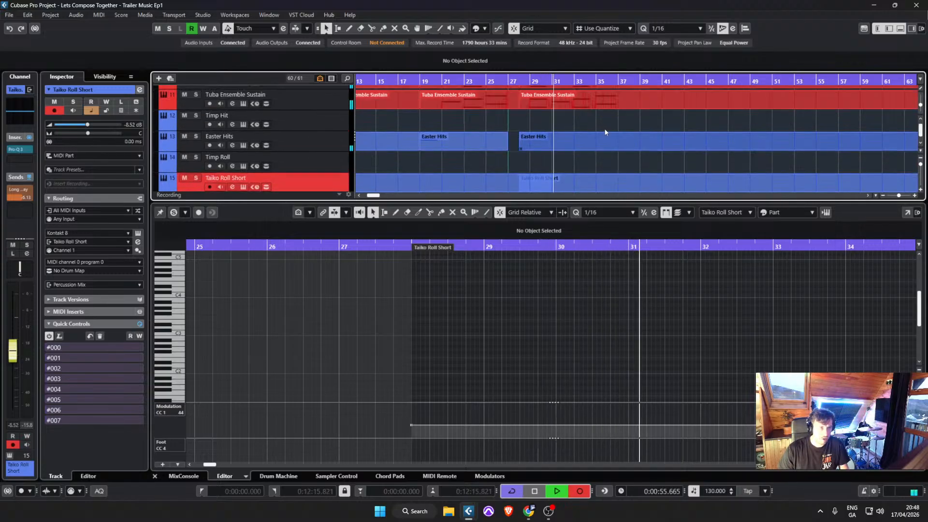
scroll(634, 152, up, 3)
scroll(490, 156, up, 6)
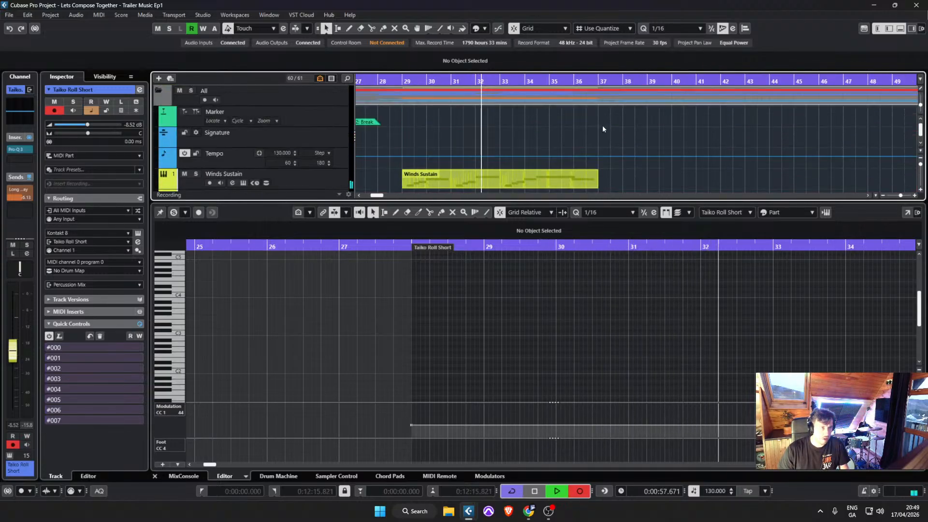
key(space)
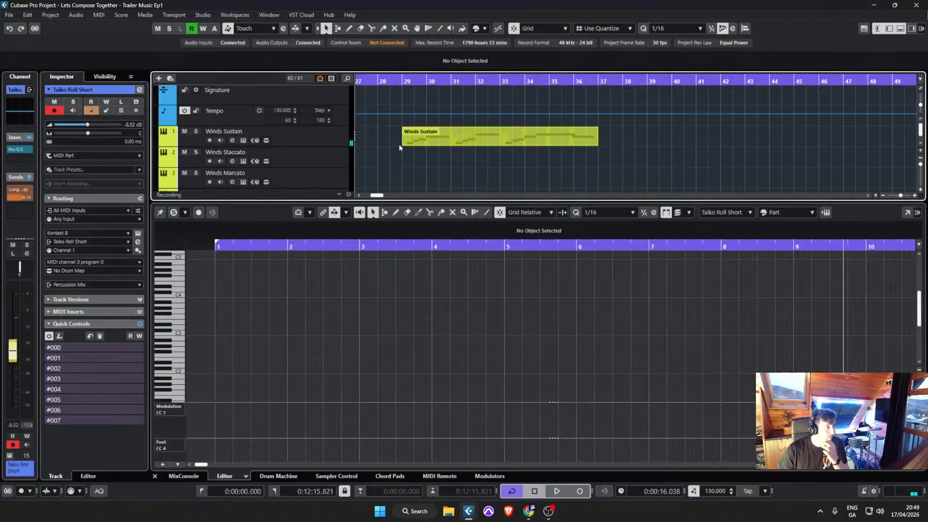
Step: Play from bar 28 and split the All folder's parts at bar 29
scroll(401, 146, down, 1)
scroll(402, 146, down, 4)
scroll(416, 109, left, 2)
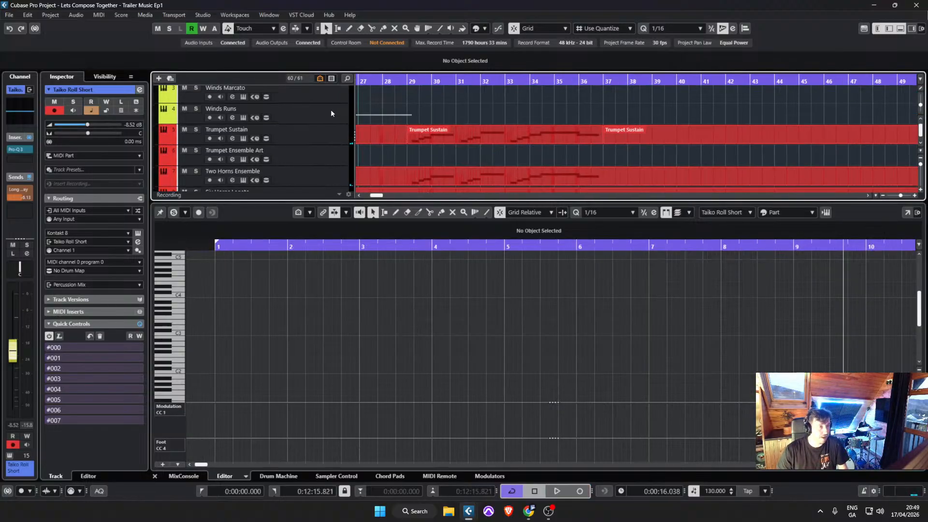
scroll(433, 108, down, 1)
click(424, 82)
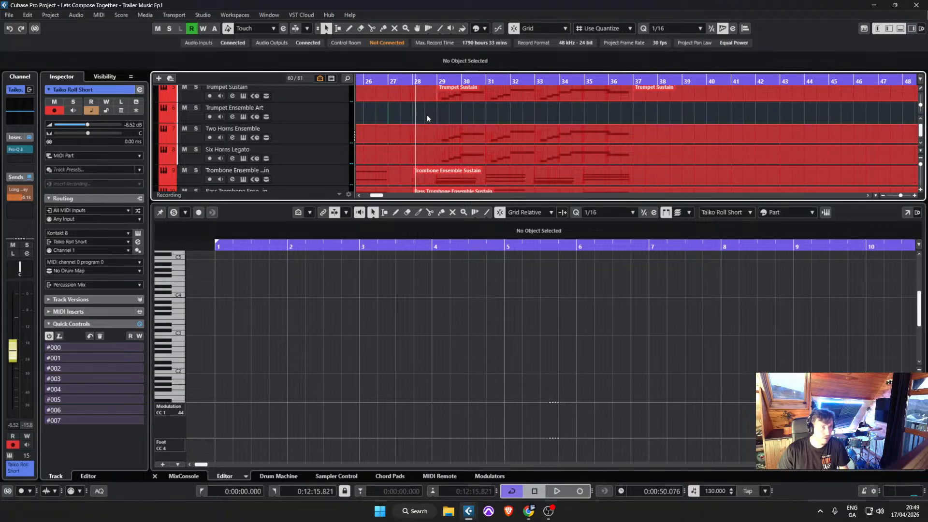
scroll(430, 119, up, 8)
key(space)
ctrl+scroll(437, 102, up, 3)
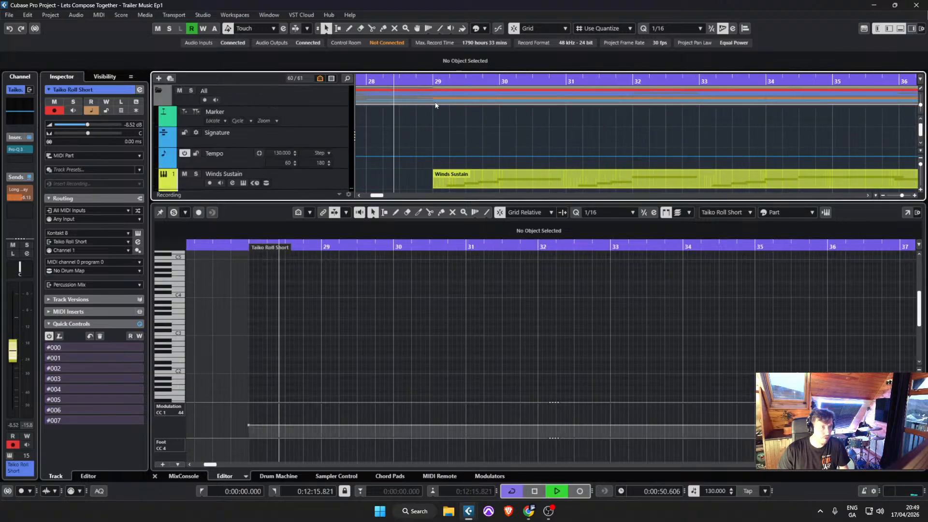
ctrl+scroll(611, 114, down, 3)
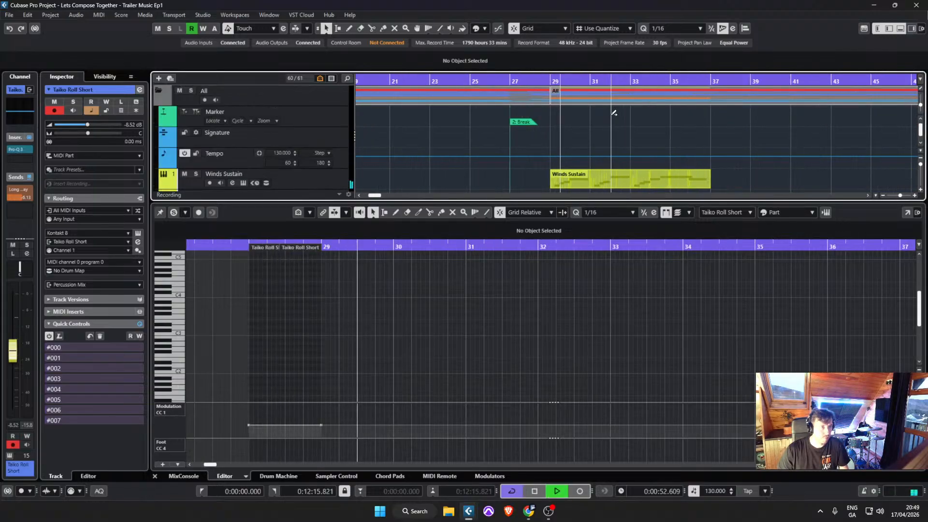
Step: Play from bar 37, split the All folder's parts there and remove everything after bar 37
key(space)
click(706, 81)
key(space)
ctrl+scroll(719, 121, up, 3)
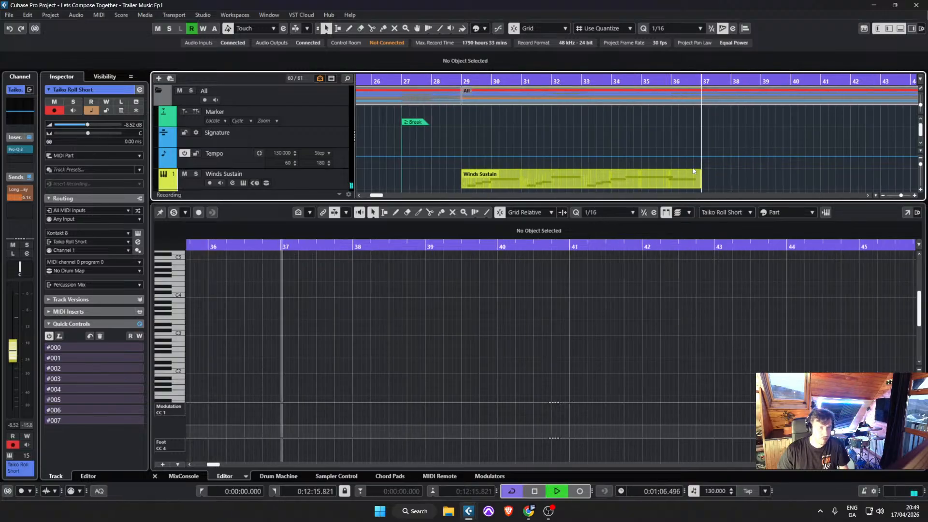
key(space)
key(space)
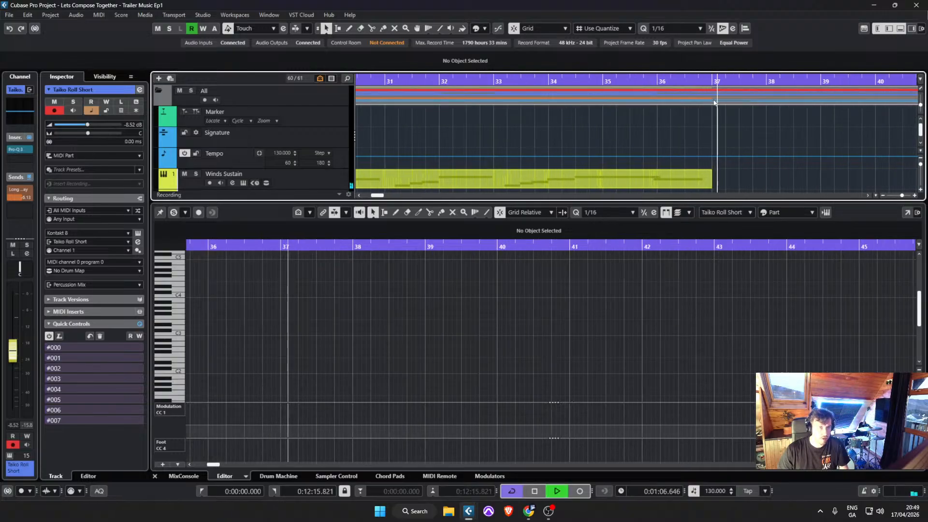
key(space)
key(ctrl+z)
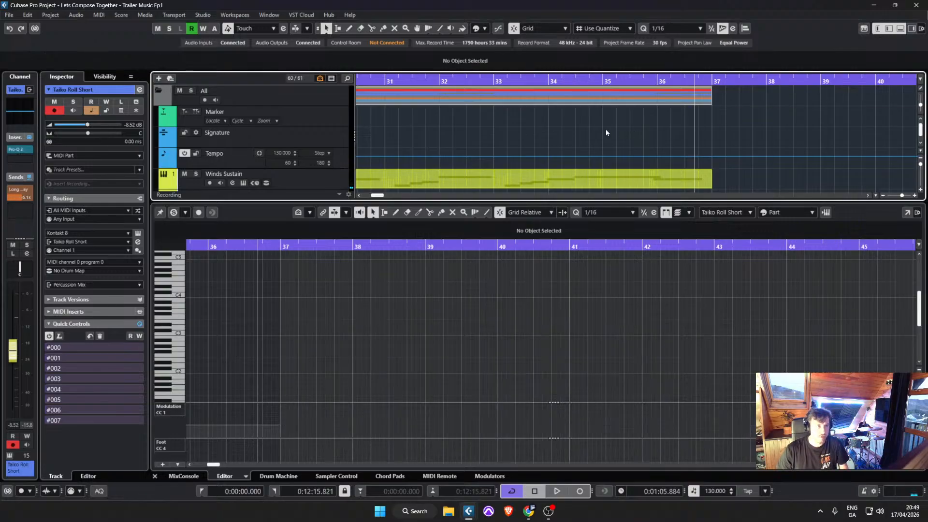
Step: Duplicate the All folder's section from bars 29 to 37 so the copy spans bars 37 to 45
ctrl+scroll(605, 128, down, 3)
alt+drag(470, 99, 616, 101)
ctrl+scroll(626, 101, up, 3)
scroll(596, 120, down, 5)
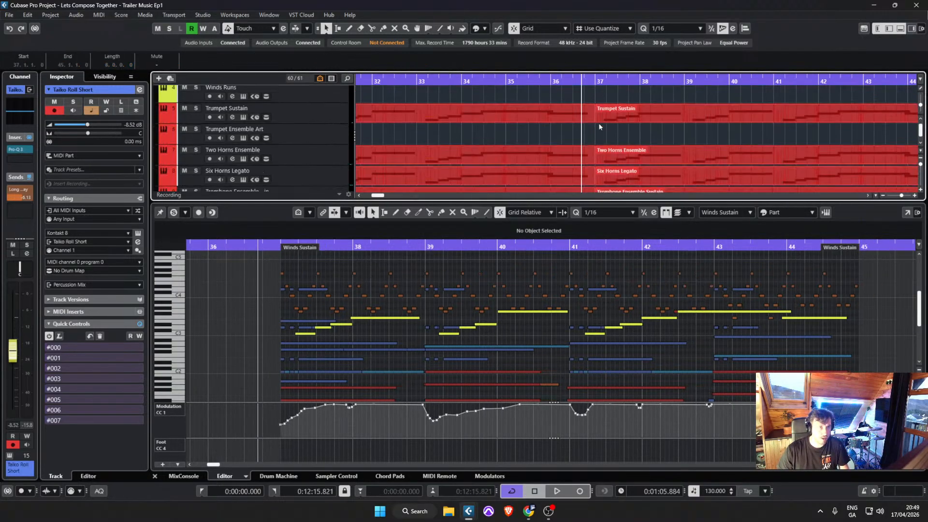
ctrl+scroll(532, 124, down, 3)
scroll(475, 120, up, 1)
ctrl+scroll(427, 109, down, 1)
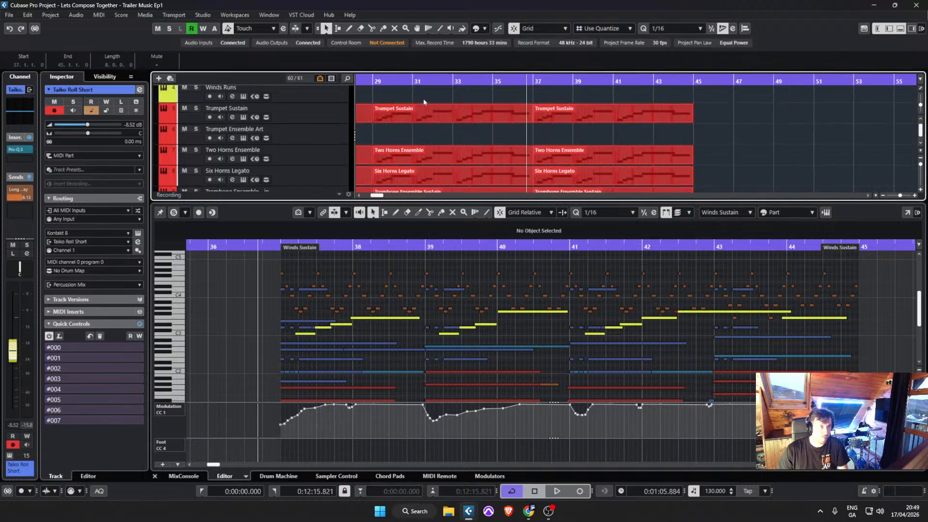
Step: Delete the Trumpet Sustain, Two Horns Ensemble and Six Horns Legato parts between bars 29 and 37
drag(426, 99, 432, 175)
key(Delete)
scroll(439, 158, down, 3)
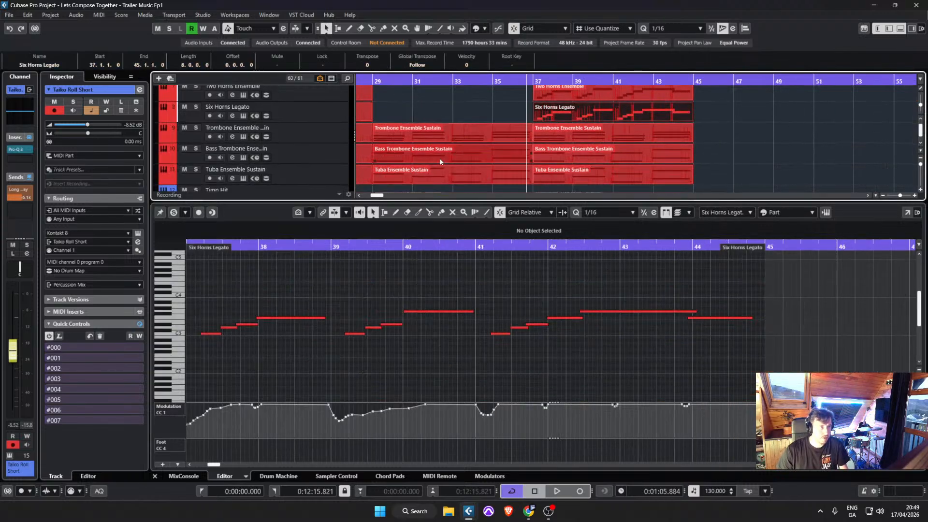
click(366, 85)
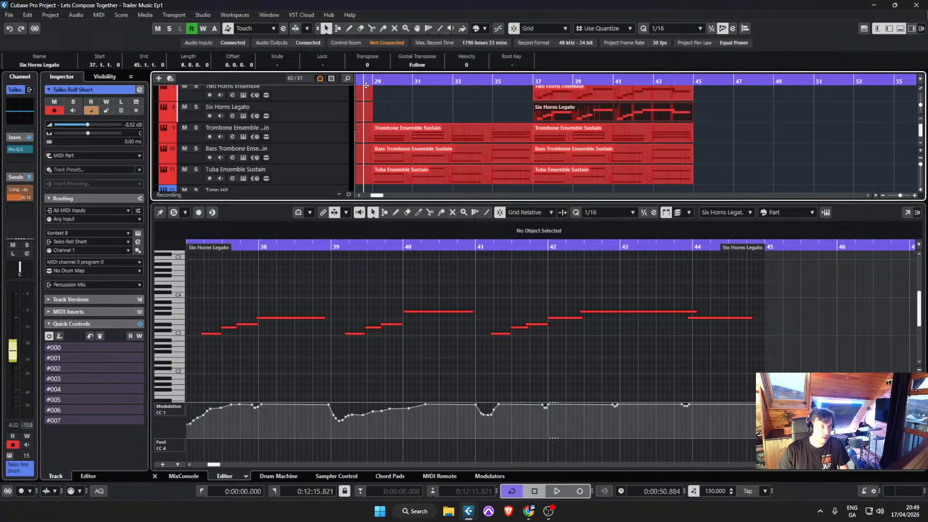
click(387, 107)
Step: Select the Taiko Roll Short parts between bars 28 and 45
scroll(441, 100, left, 1)
scroll(440, 106, down, 3)
scroll(440, 112, down, 3)
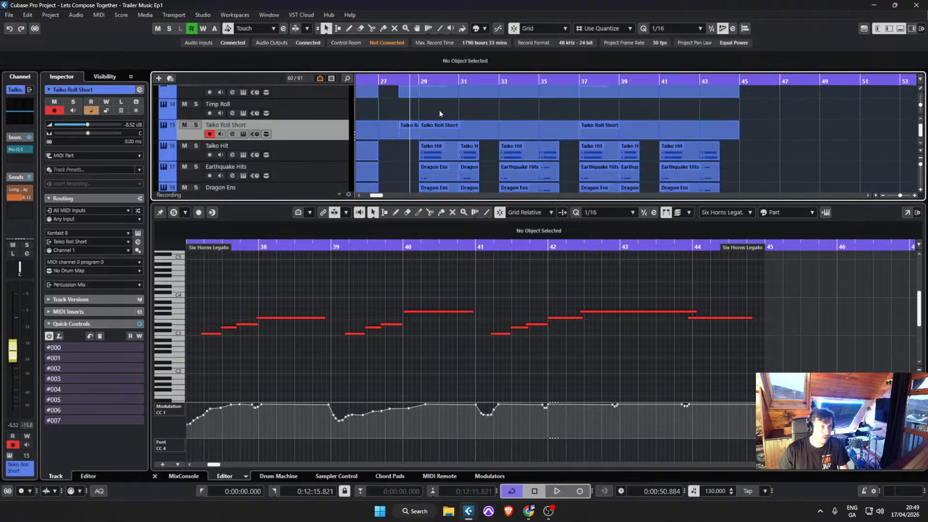
scroll(418, 127, up, 1)
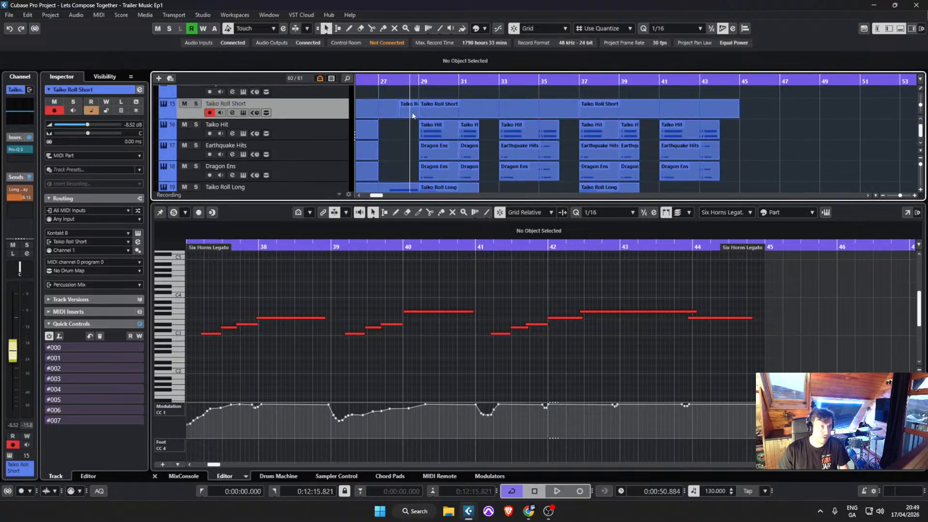
drag(755, 120, 406, 110)
Step: Merge the Taiko Roll Long parts meeting at bar 29, delete the second note and extend the first to 29.4.3.0
scroll(439, 128, down, 2)
click(484, 152)
click(401, 153)
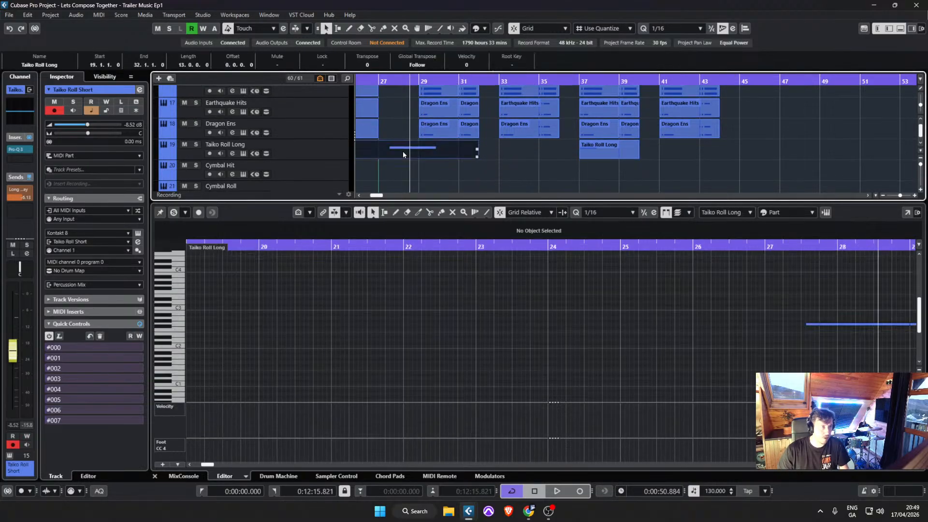
scroll(887, 369, right, 3)
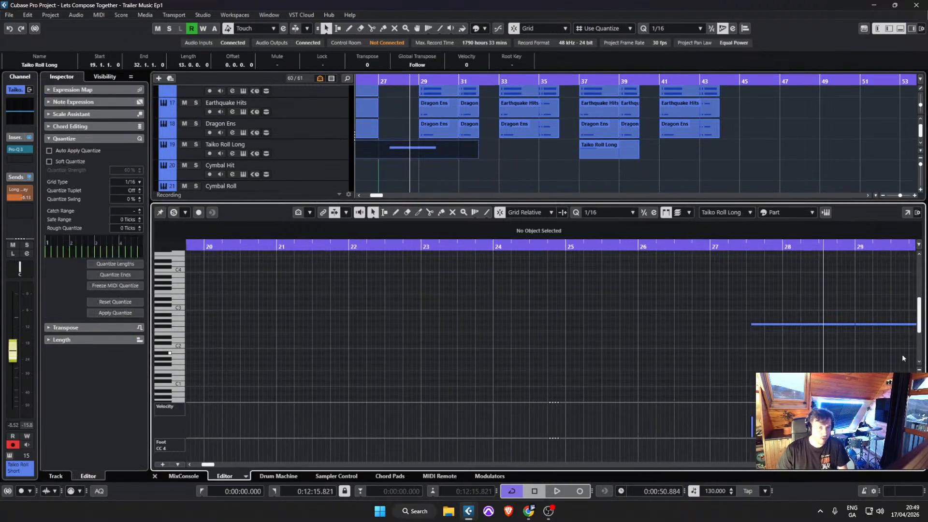
click(890, 324)
key(Delete)
drag(856, 326, 916, 325)
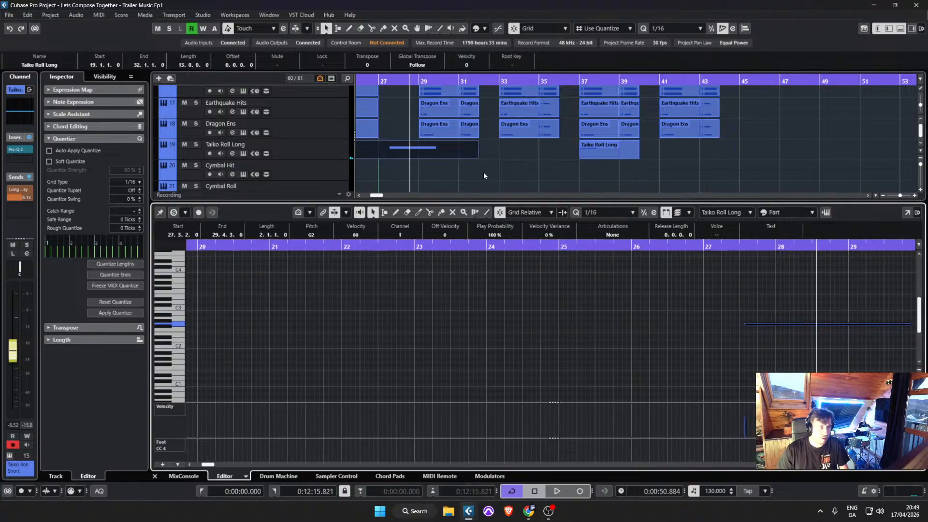
Step: Merge the split Braaam parts and the split Doom Horn parts around bar 29 into one continuous part per track
scroll(430, 169, down, 3)
click(389, 129)
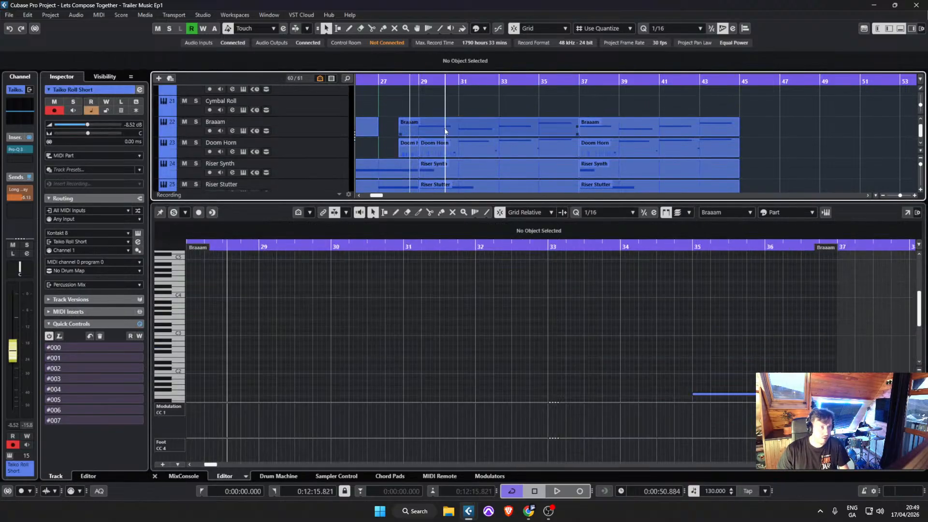
click(395, 153)
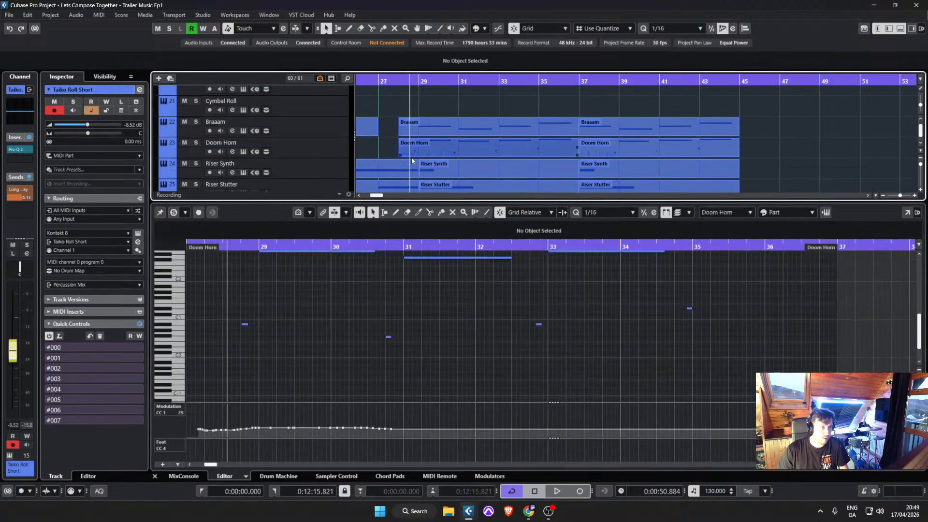
Step: Merge the Riser Synth parts meeting at bar 29 and extend the first note to about bar 30
scroll(411, 167, down, 2)
click(477, 103)
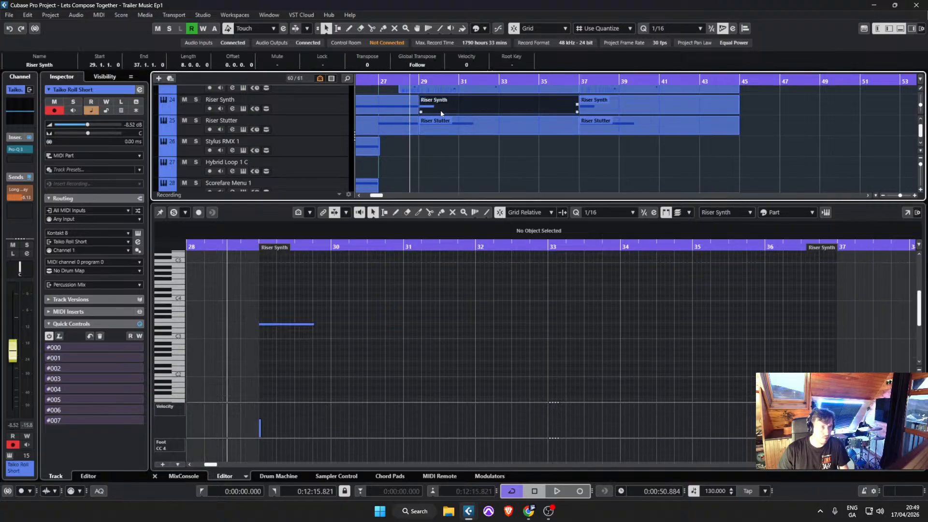
click(407, 112)
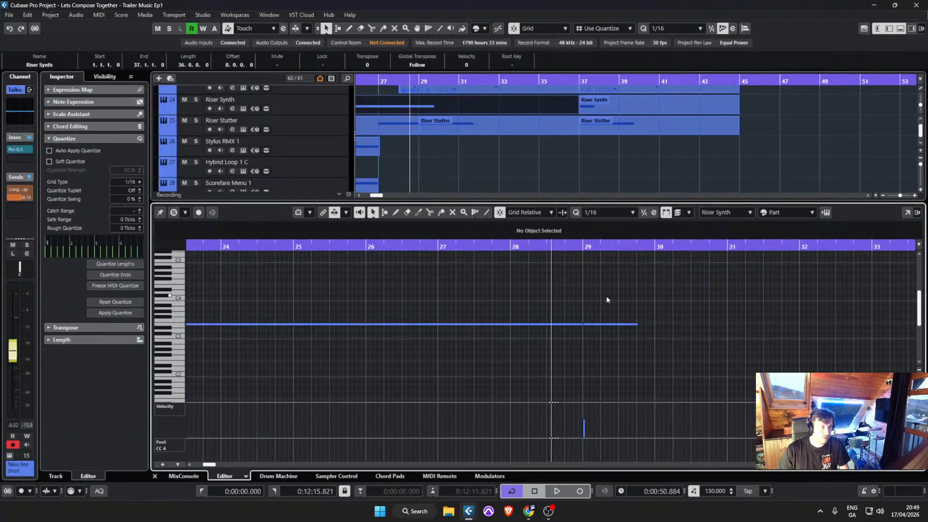
drag(582, 326, 664, 343)
Step: Merge the Riser Stutter parts at bar 29, replace the split note with one ending at 30.2.2.0, and save the project
click(392, 125)
double_click(427, 126)
key(Delete)
drag(583, 325, 676, 325)
click(8, 14)
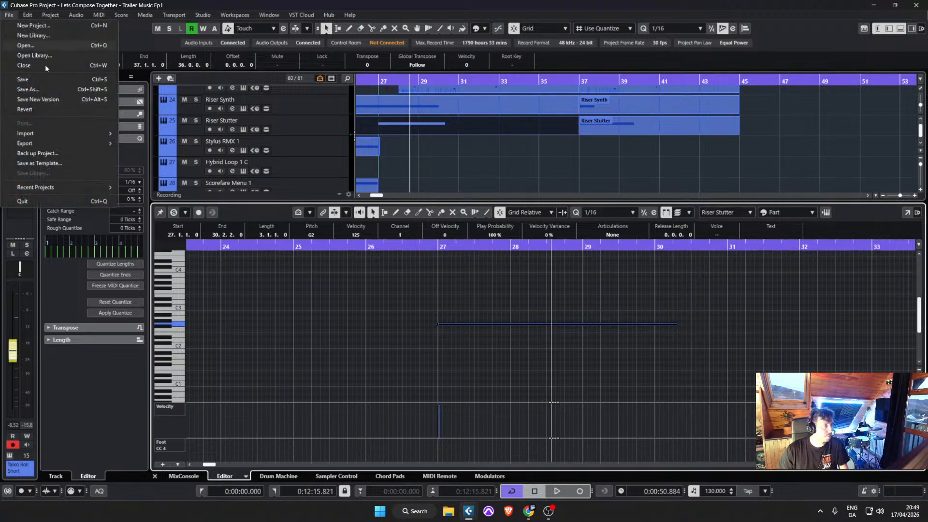
click(57, 79)
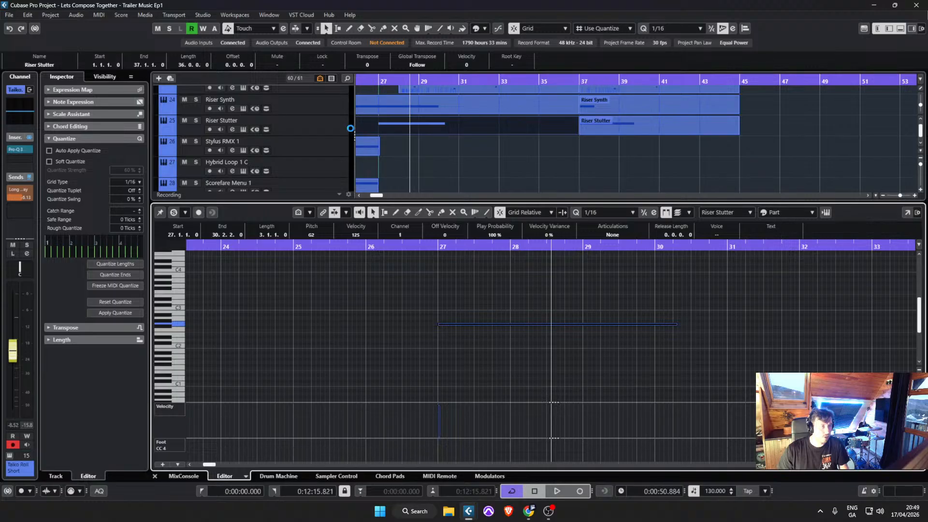
Step: Delete the Winds Sustain part between bars 29 and 37, keeping the copy from bars 37 to 45
click(478, 137)
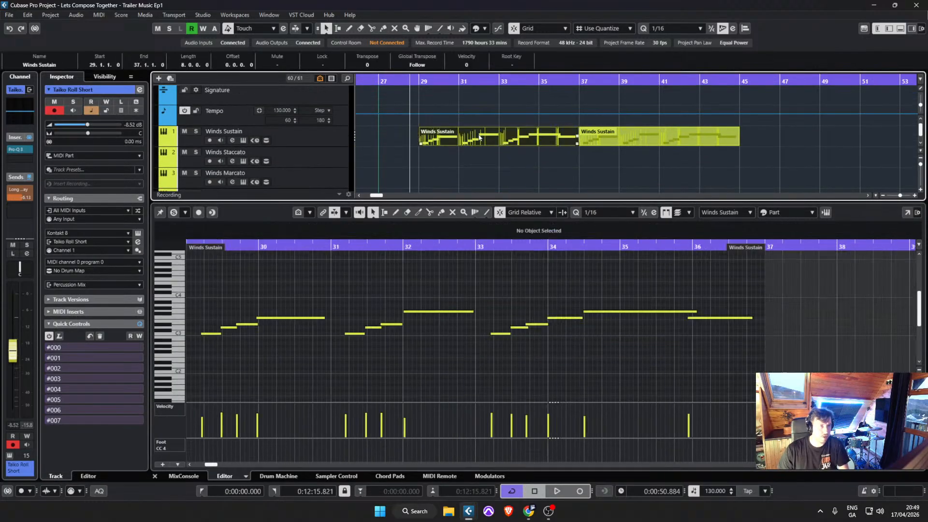
key(Delete)
scroll(480, 153, down, 5)
drag(456, 130, 629, 134)
scroll(686, 132, down, 2)
drag(750, 135, 805, 137)
scroll(857, 143, down, 3)
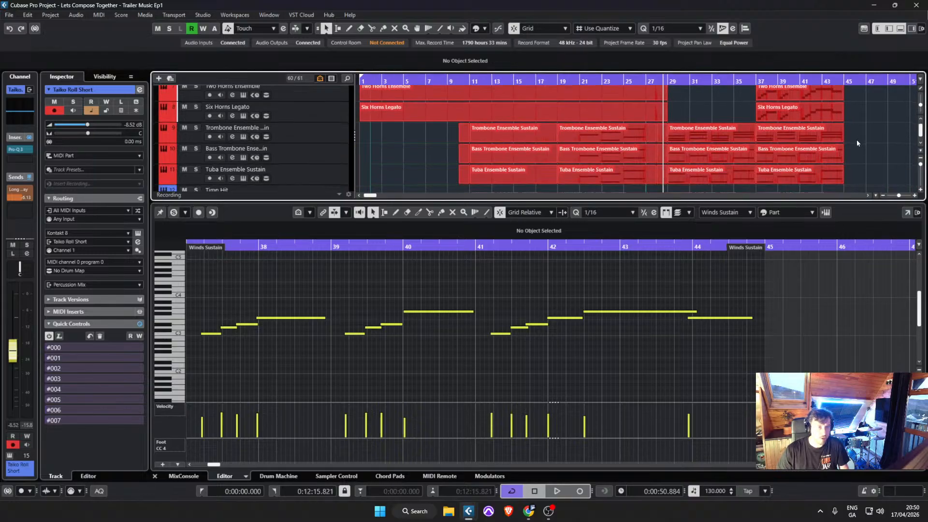
Step: Select the Cello Solo track
scroll(856, 143, down, 10)
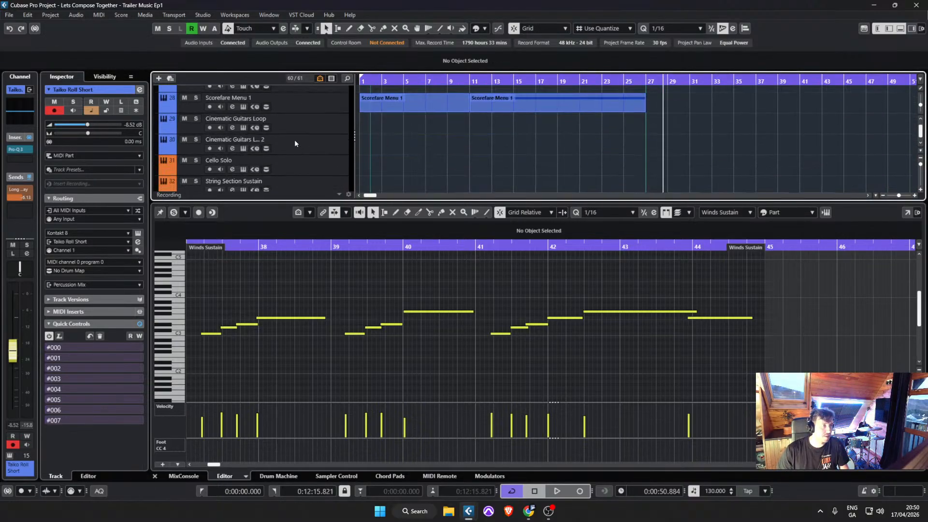
scroll(309, 142, down, 1)
click(326, 140)
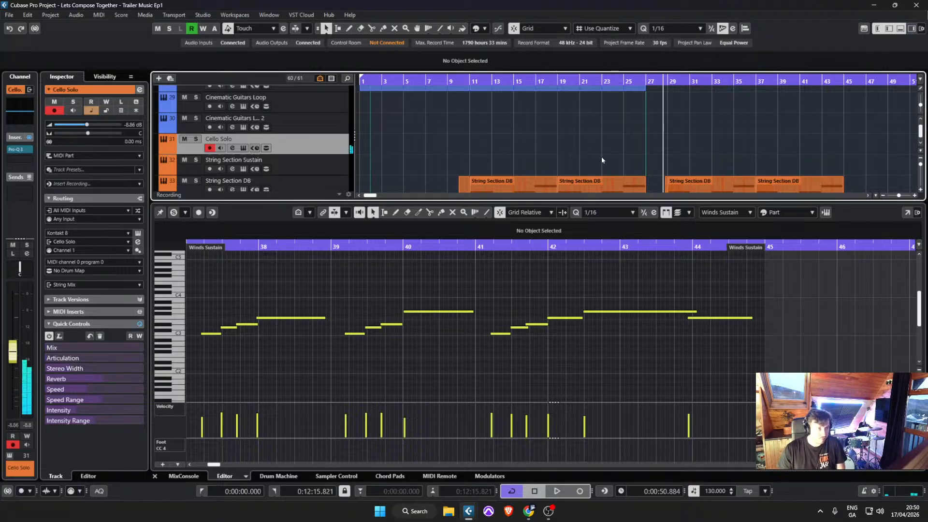
Step: Look through the track list and listen to the arrangement's opening from bar 3
scroll(628, 159, up, 3)
scroll(700, 169, up, 9)
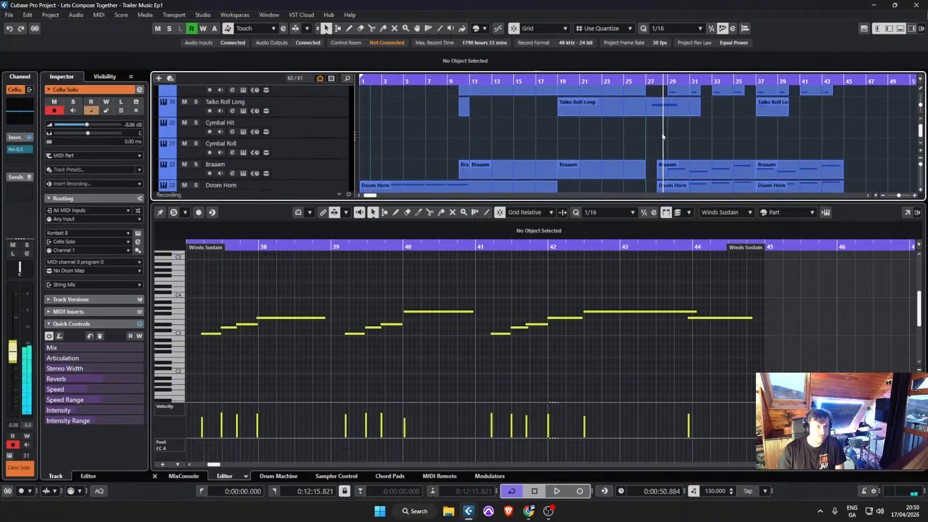
scroll(689, 126, up, 7)
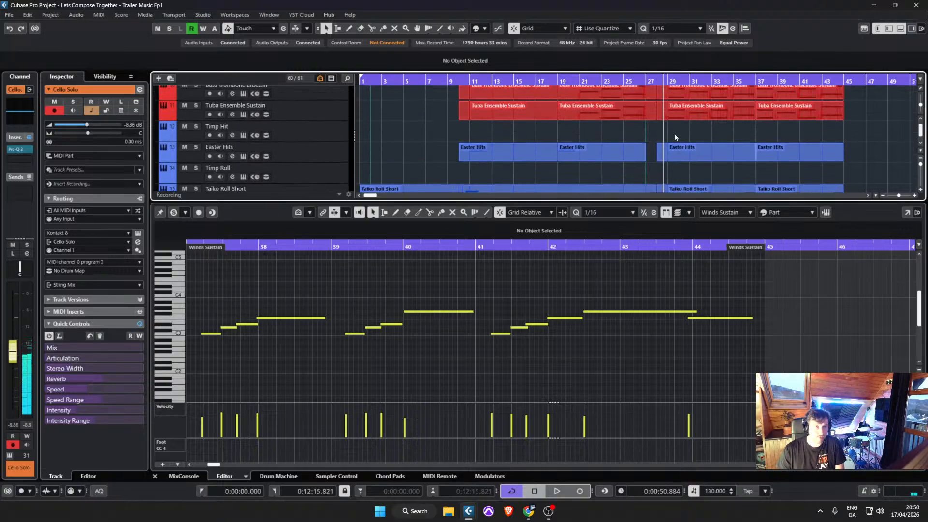
scroll(288, 144, down, 20)
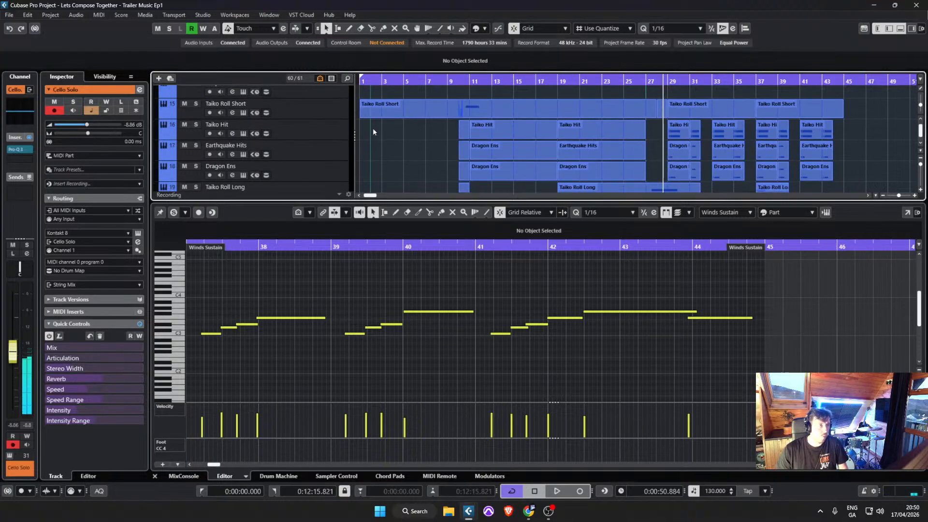
scroll(381, 147, up, 4)
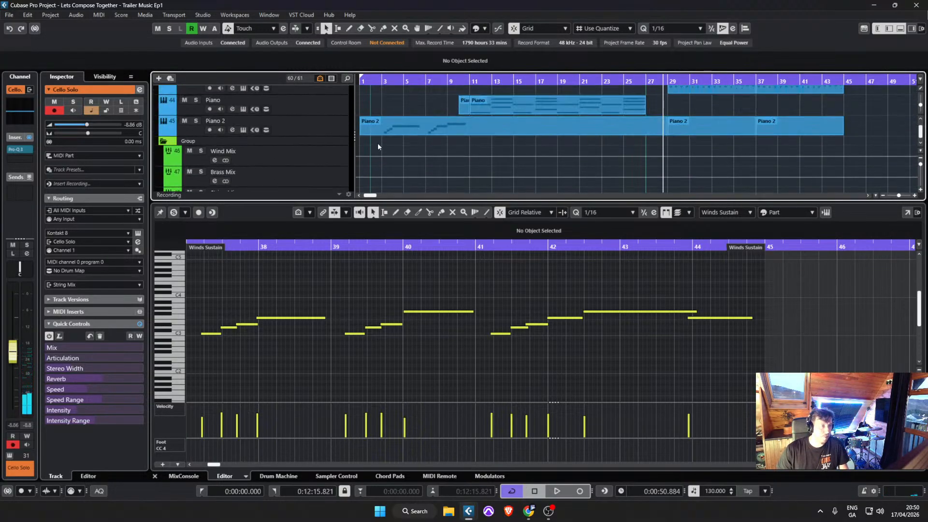
click(371, 80)
key(space)
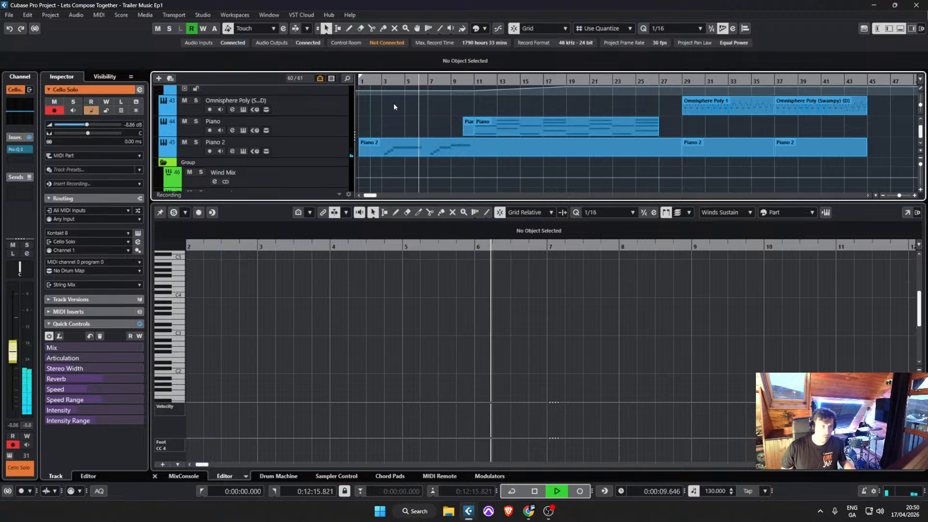
scroll(436, 128, up, 1)
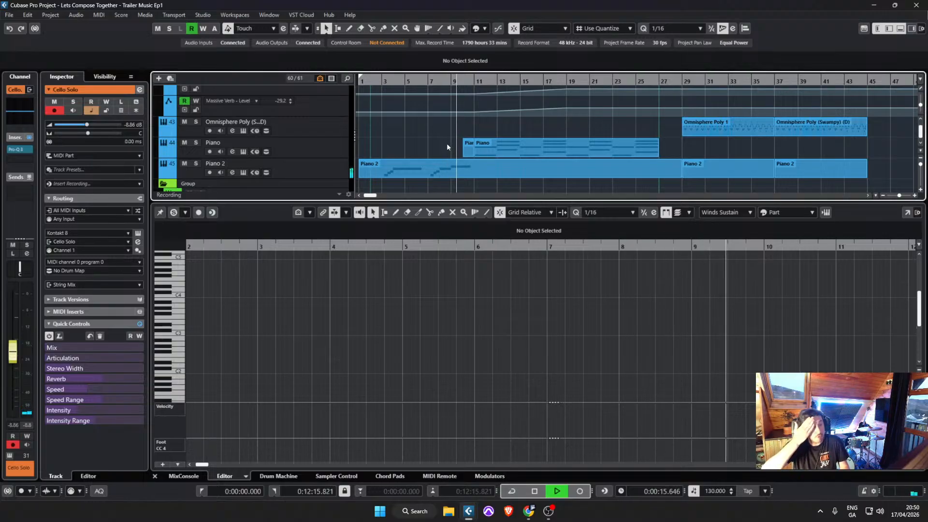
scroll(447, 143, up, 15)
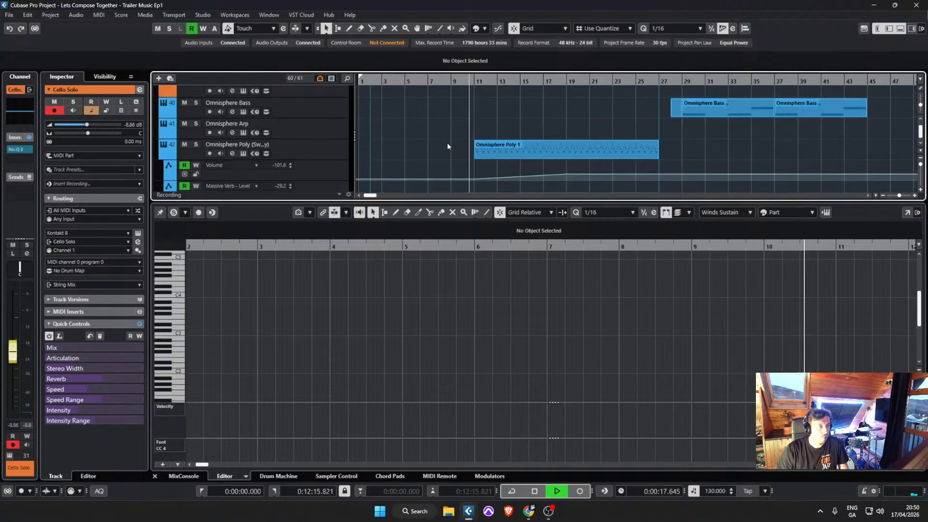
key(space)
Step: Lower the opening Doom Horn part's modulation (CC 1) at bar 3 to about 18 and delete the modulation points near bar 7
scroll(427, 153, up, 5)
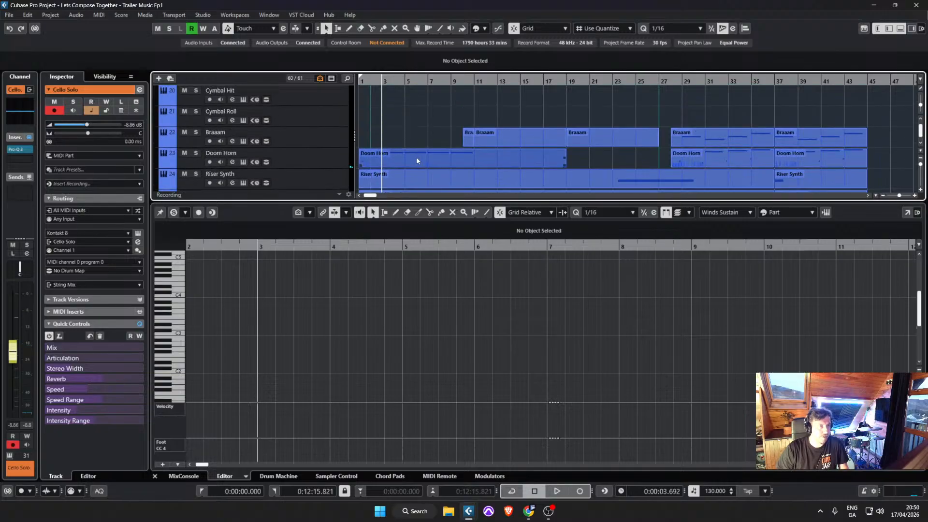
click(416, 158)
key(space)
scroll(468, 413, down, 5)
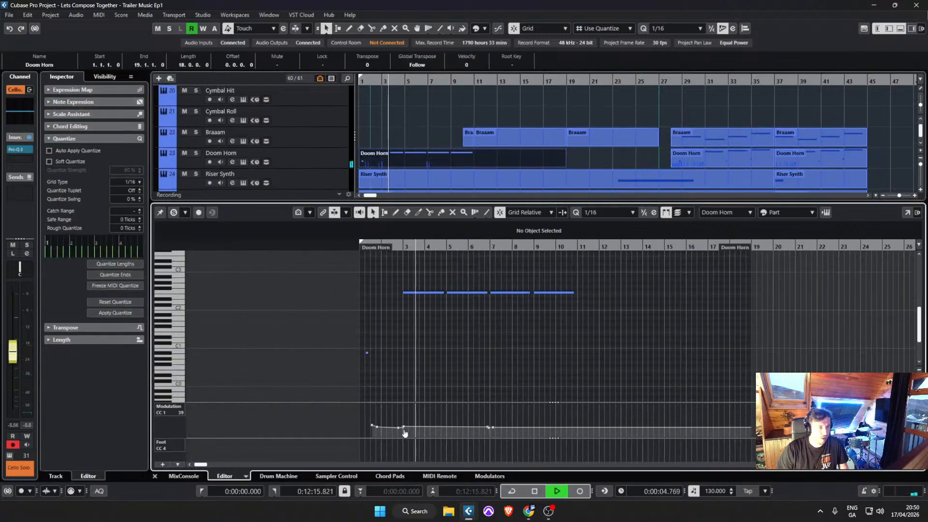
drag(404, 427, 406, 431)
drag(502, 438, 505, 417)
key(Delete)
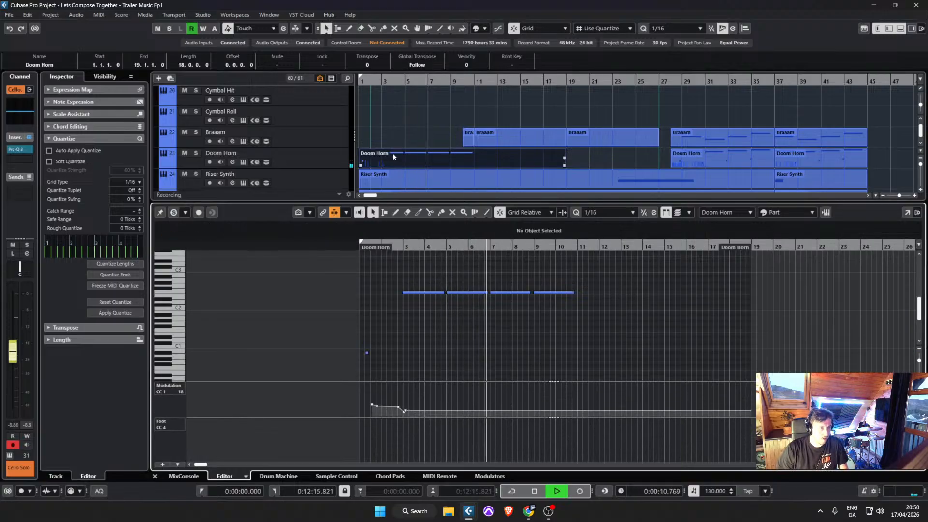
Step: Reselect the Cello Solo track and stop playback
scroll(423, 155, down, 1)
scroll(423, 155, down, 8)
click(347, 169)
key(space)
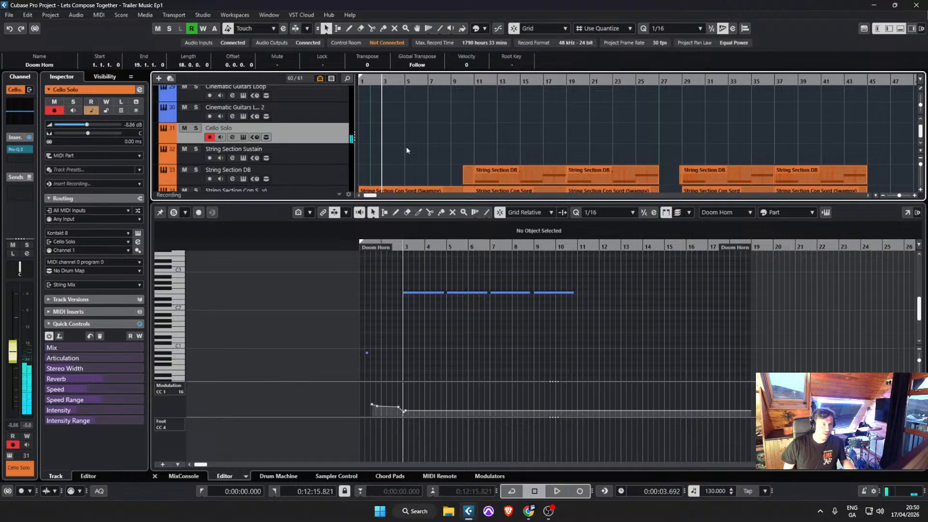
Step: Select the Piano 2 track, clear the event selection and save the project
scroll(406, 147, down, 14)
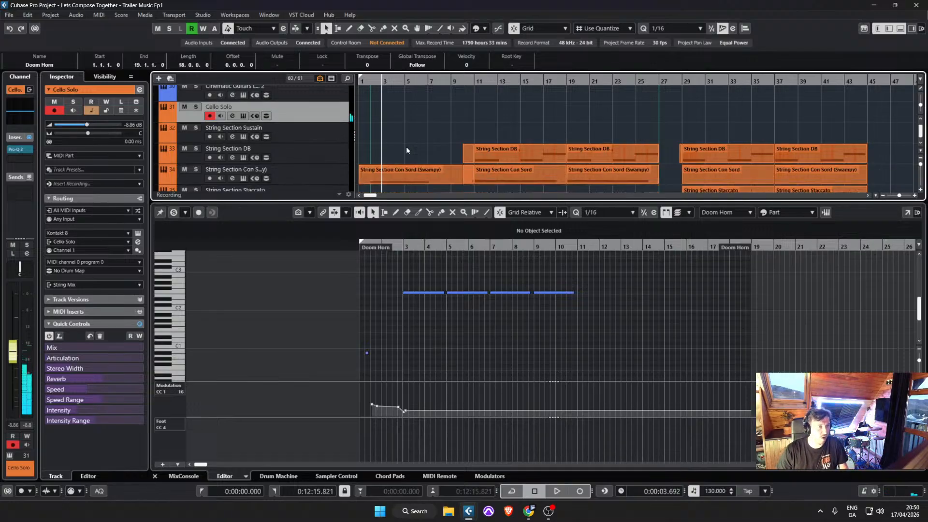
click(312, 150)
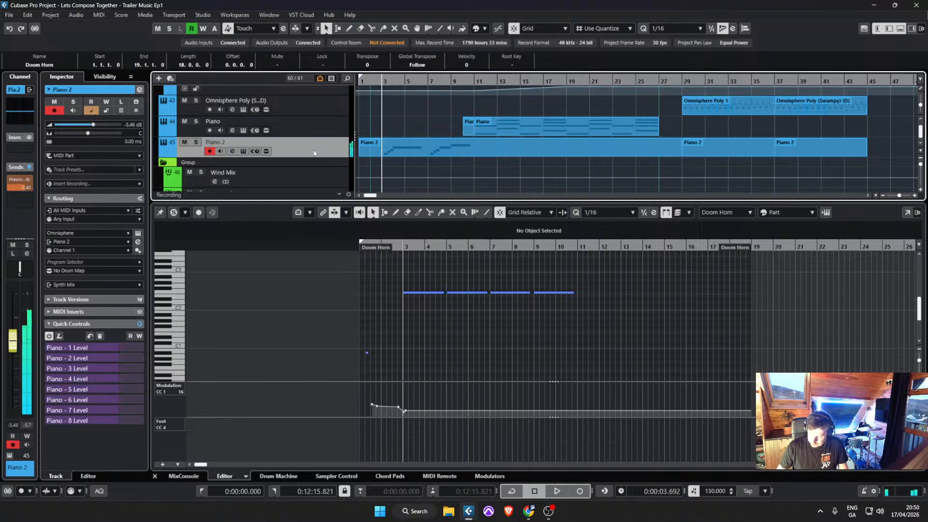
click(416, 124)
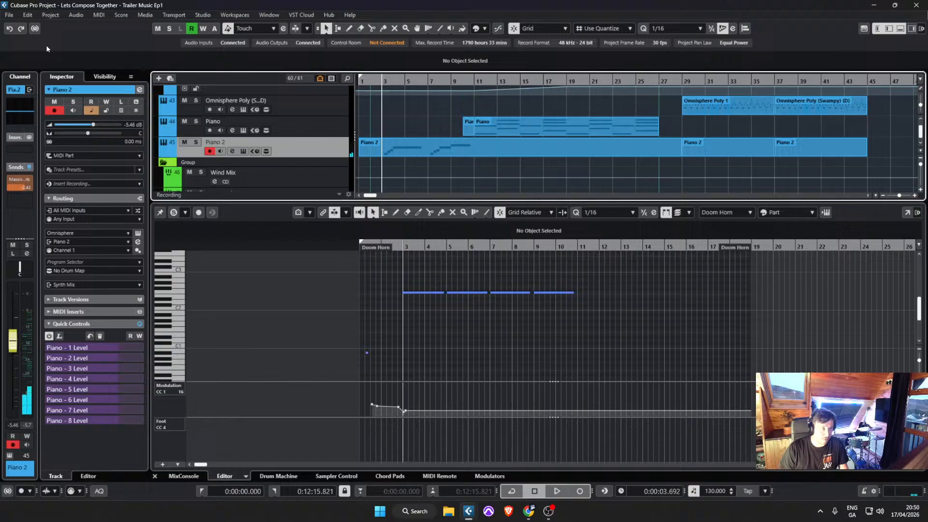
click(8, 15)
click(44, 78)
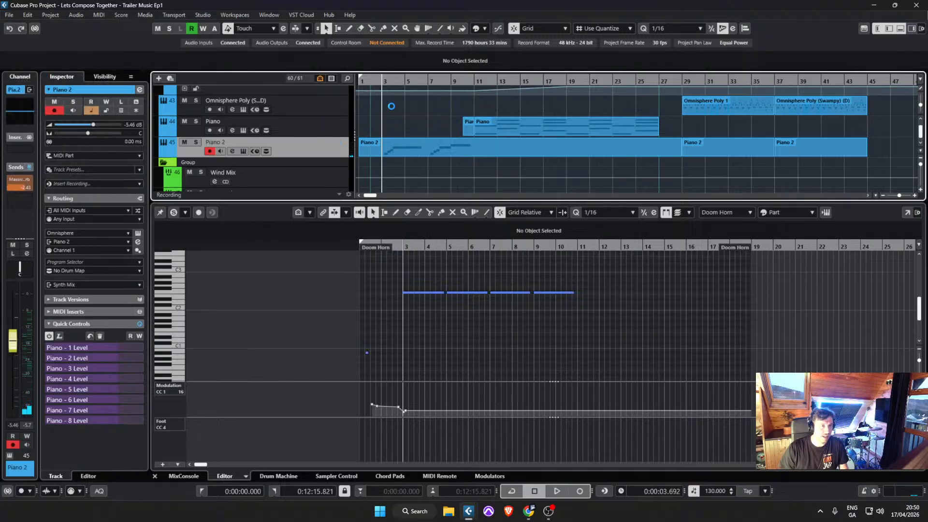
Step: Make Cello Solo the active track and play the arrangement from bar 3
scroll(429, 123, up, 3)
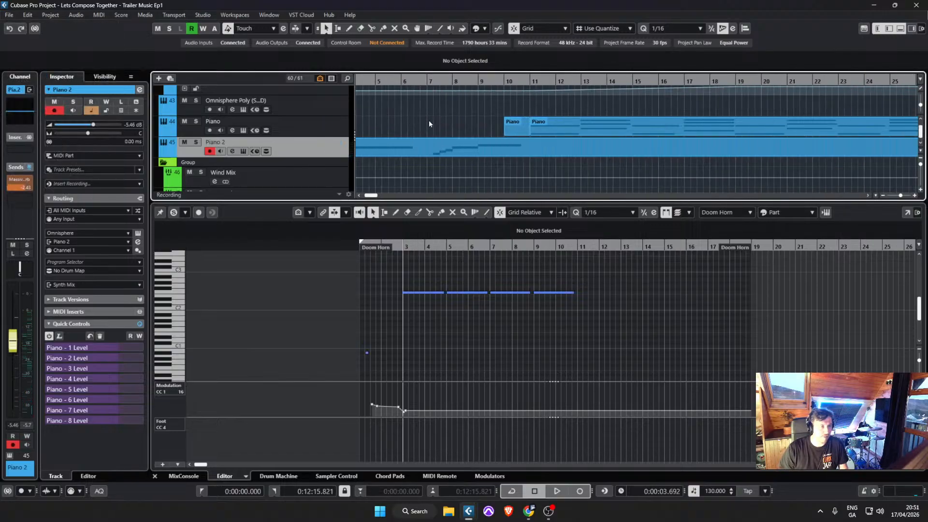
scroll(357, 124, left, 4)
scroll(408, 127, up, 3)
scroll(408, 138, up, 10)
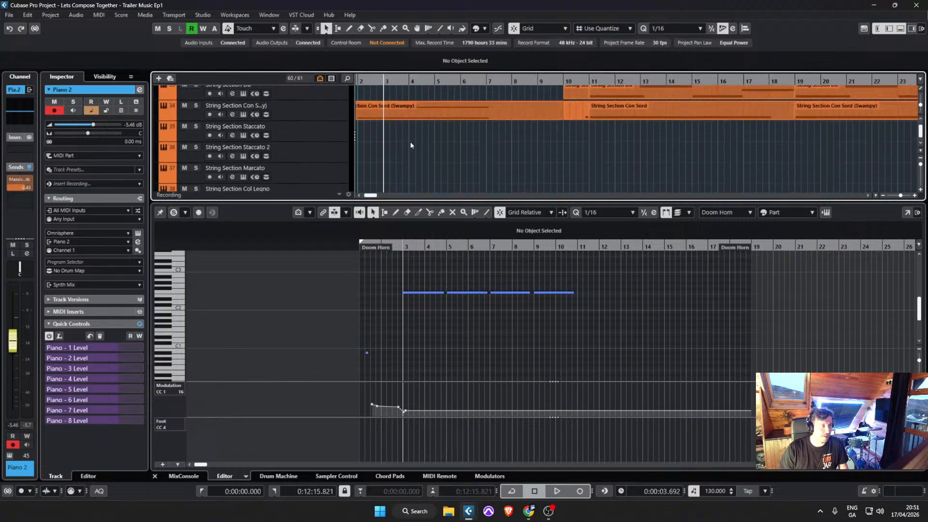
scroll(379, 158, down, 2)
click(345, 157)
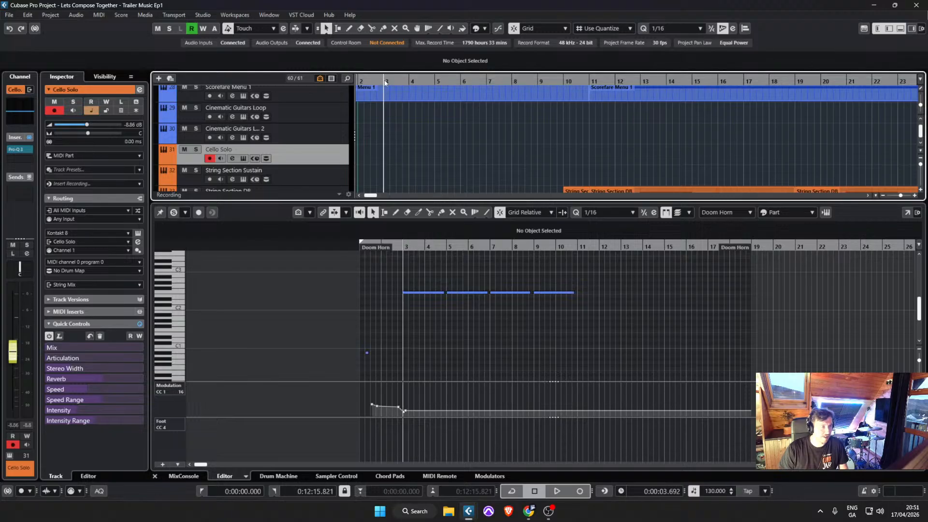
key(space)
Step: Glue the String Section Con Sord parts between bars 1 and 27 into a single part
scroll(483, 138, down, 4)
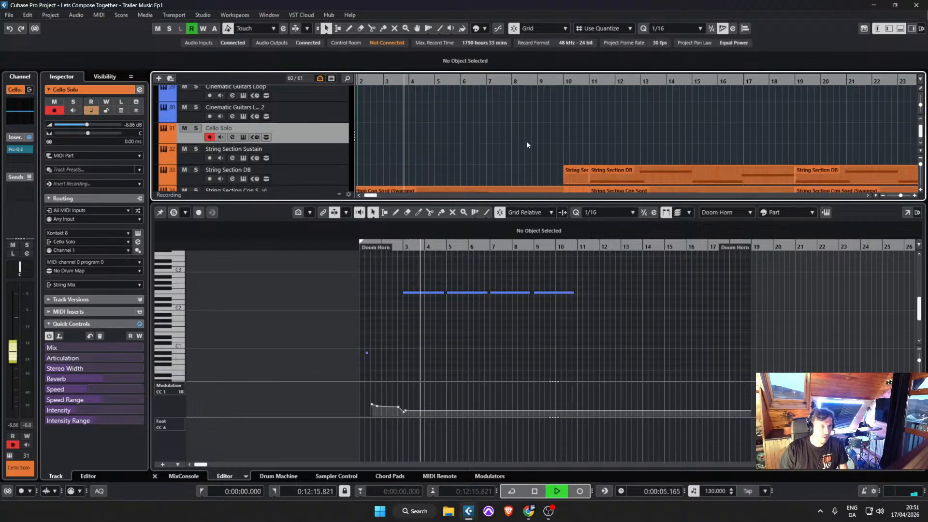
click(584, 145)
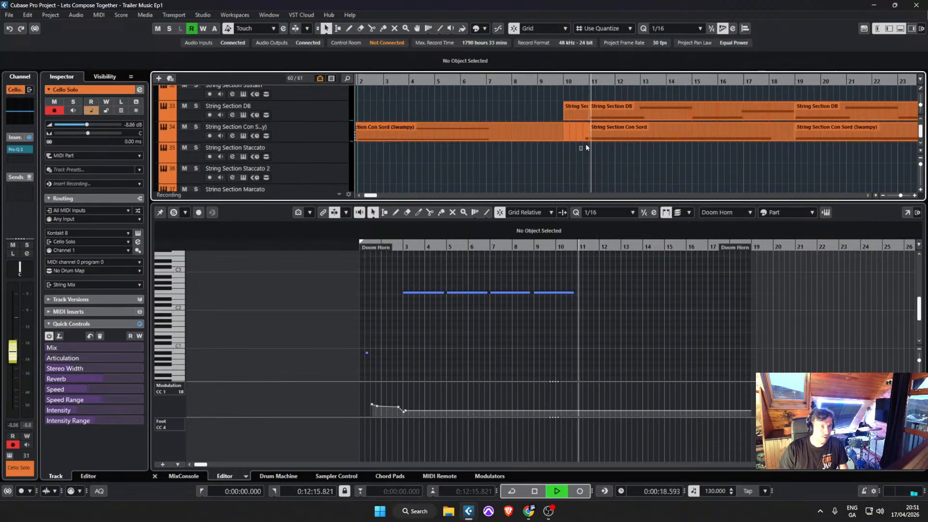
click(615, 135)
key(g)
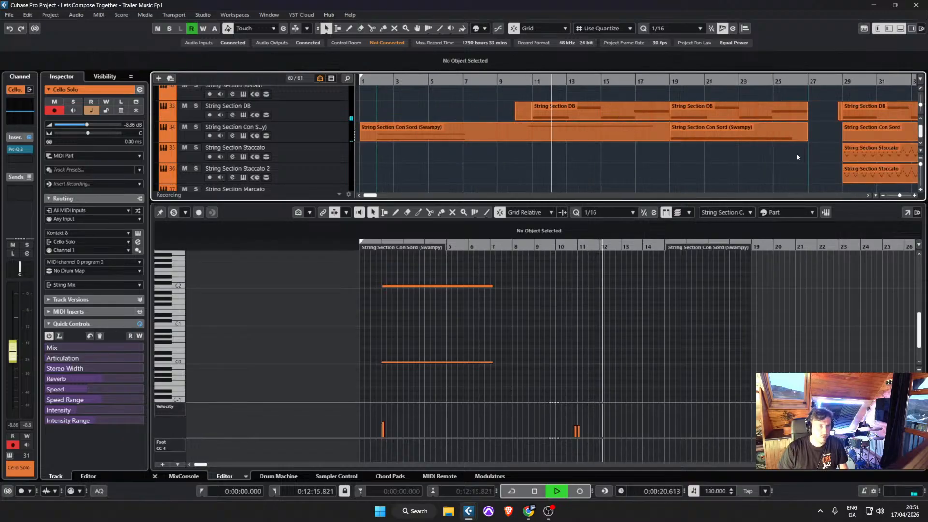
drag(738, 153, 638, 132)
key(ctrl+j)
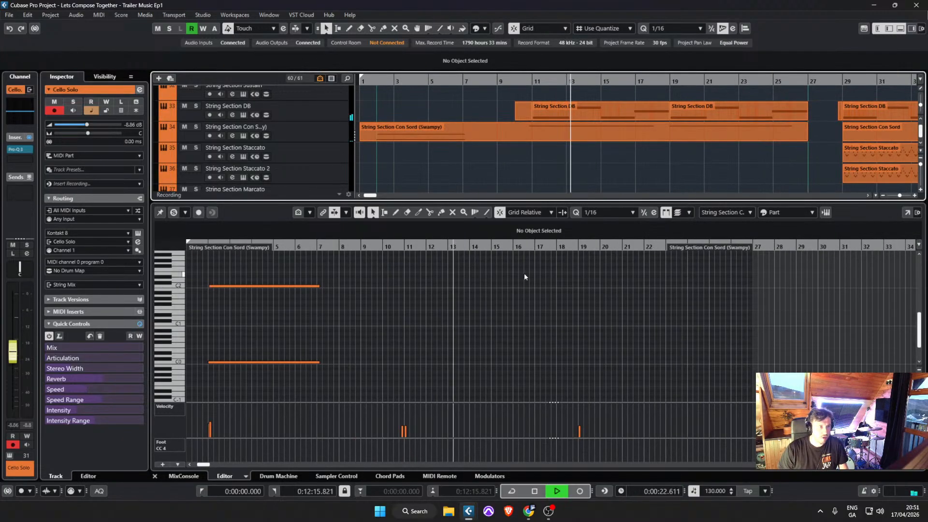
Step: Delete the C5 notes between bars 10 and 18 in the Con Sord part and start the remaining C5 note at 18.4.3.63
scroll(524, 280, up, 4)
click(417, 296)
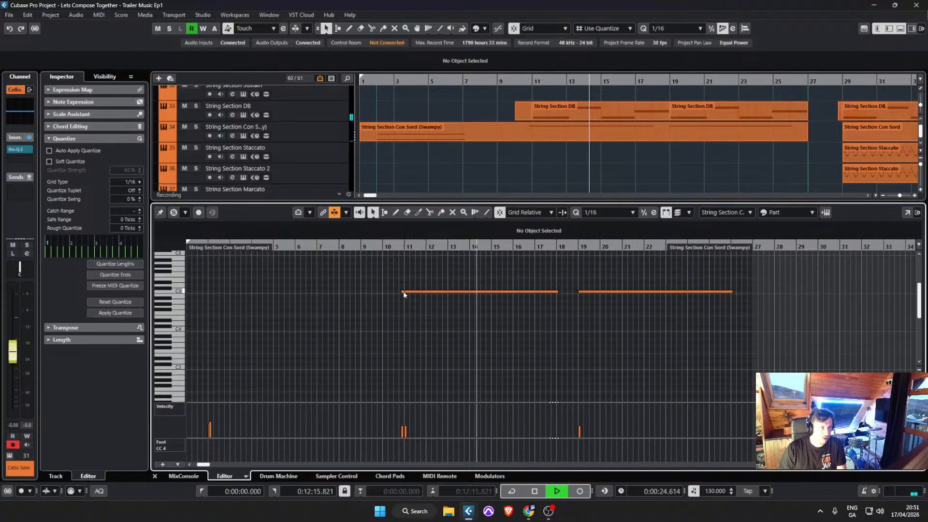
click(403, 290)
drag(502, 292, 577, 292)
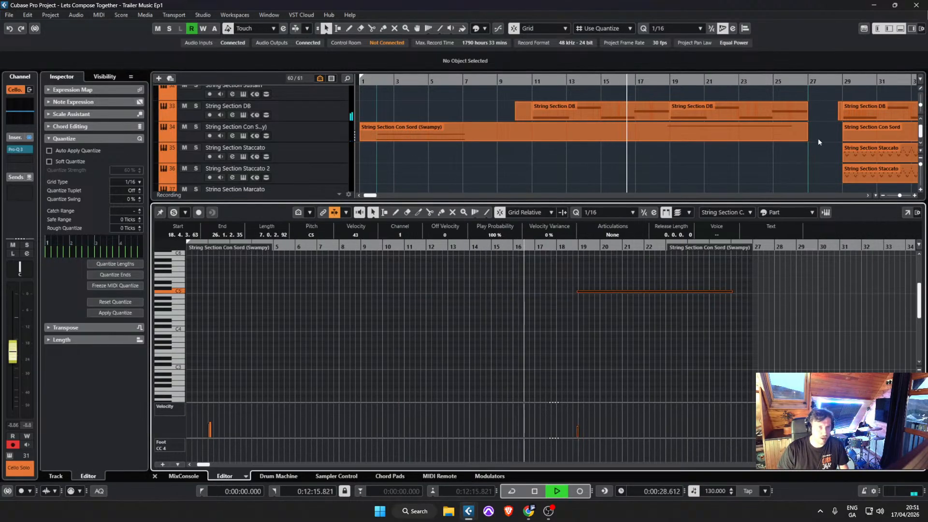
Step: Glue the String Section DB parts from bar 11 to 27 and extend the Con Sord C5 note's end to 26.4.2.78
drag(822, 108, 720, 116)
click(709, 132)
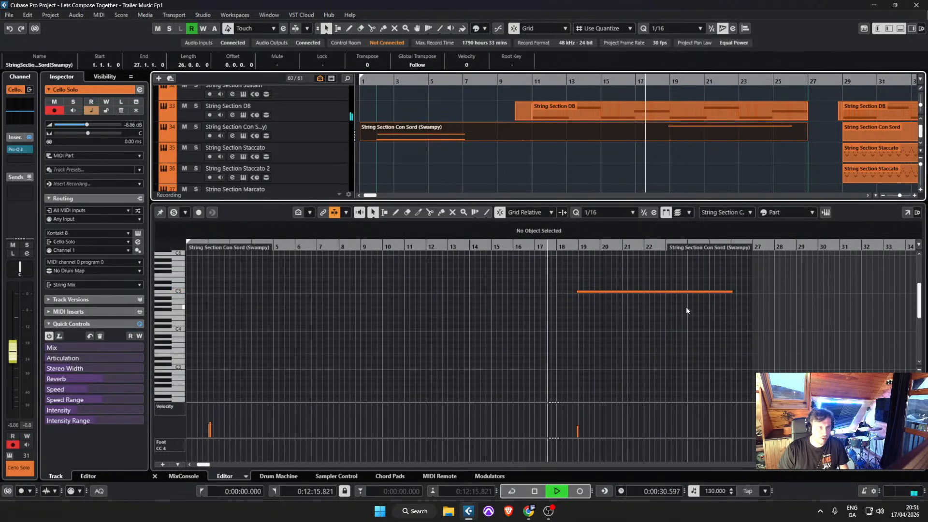
drag(731, 291, 743, 291)
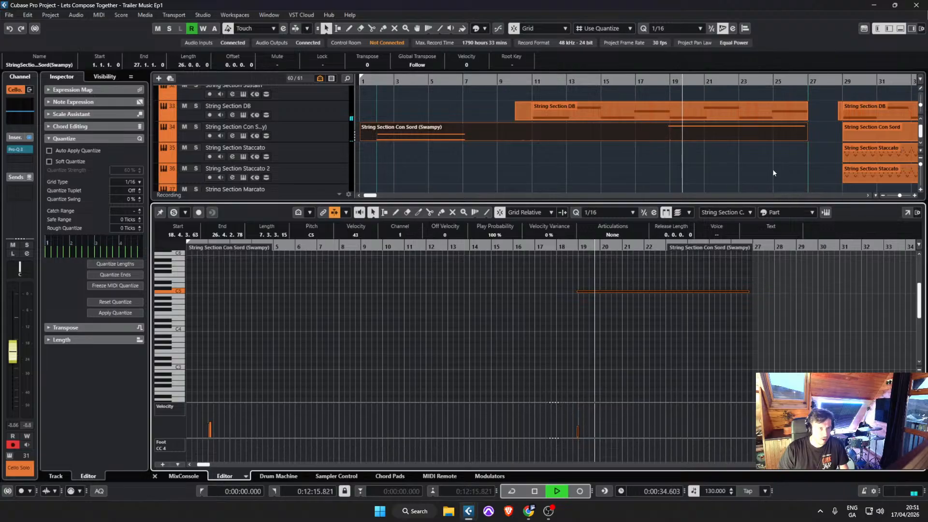
Step: Listen on through the arrangement past bar 35 while reviewing the Omnisphere, piano and string section parts
scroll(774, 169, down, 7)
drag(787, 129, 926, 132)
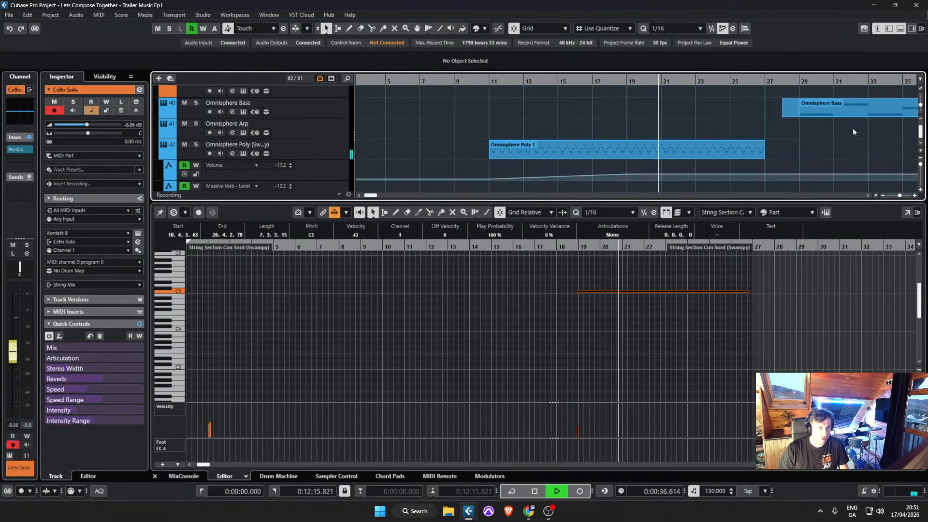
scroll(812, 135, down, 8)
scroll(710, 137, up, 3)
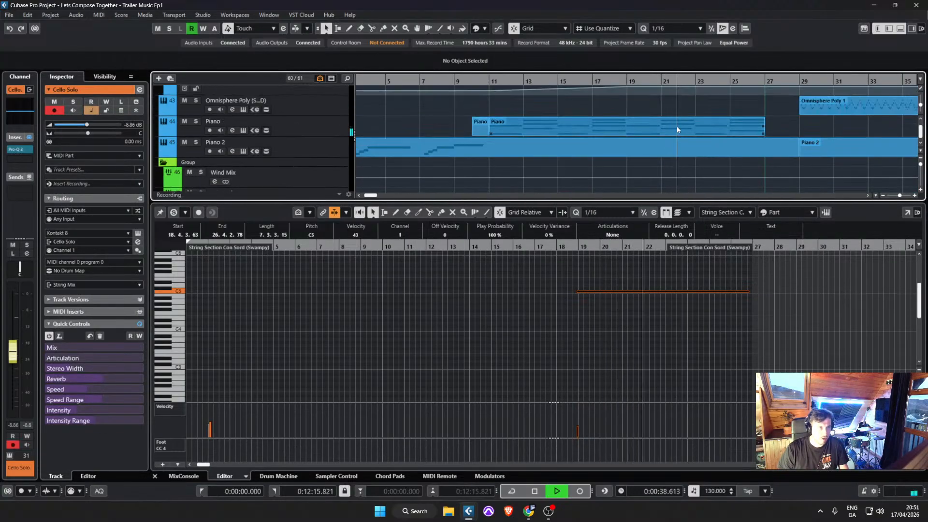
scroll(702, 136, up, 3)
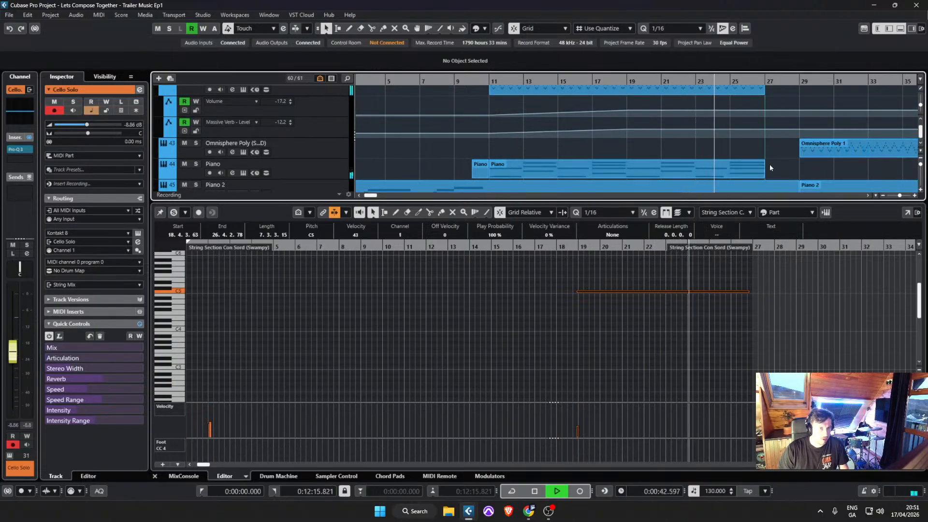
scroll(819, 169, right, 3)
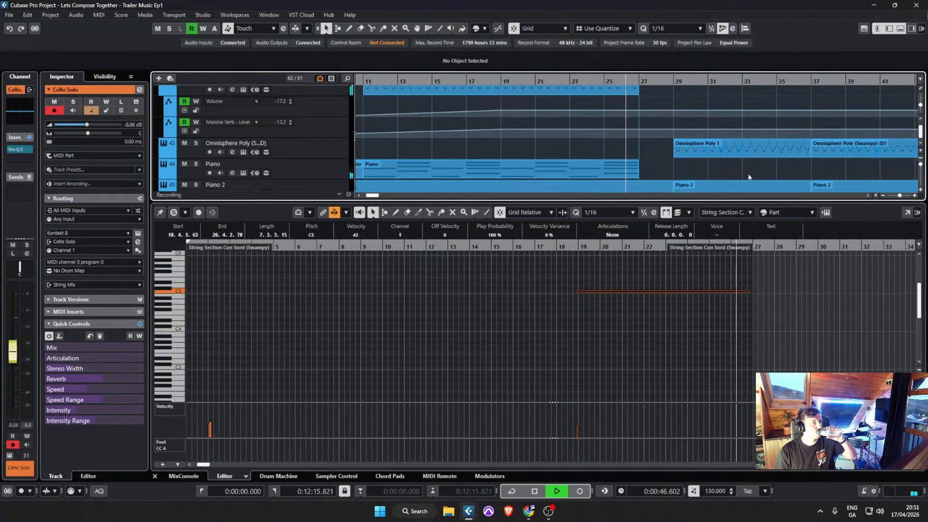
scroll(744, 175, up, 1)
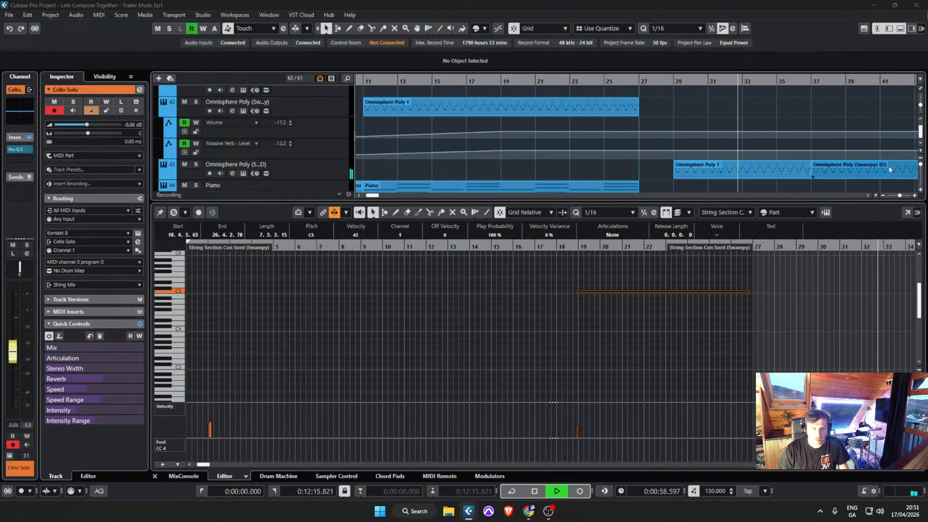
scroll(762, 105, down, 3)
scroll(779, 118, up, 9)
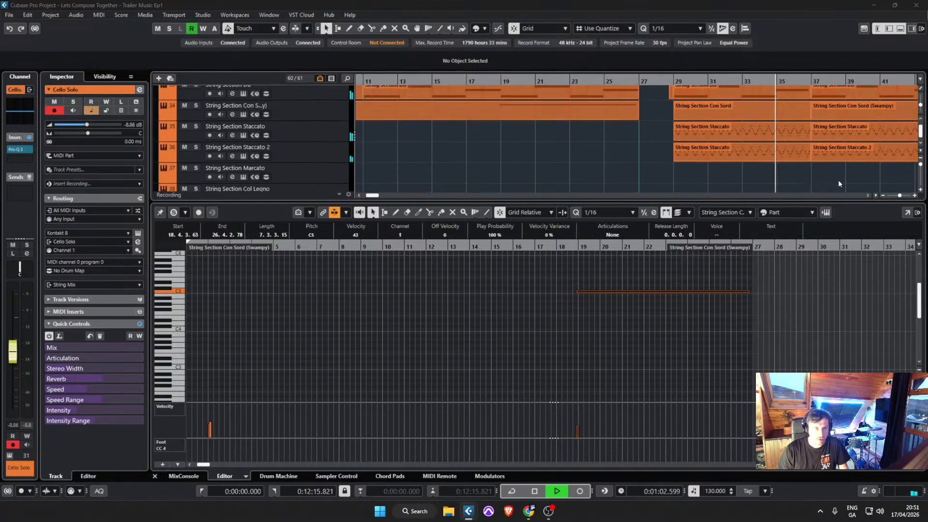
scroll(919, 180, right, 3)
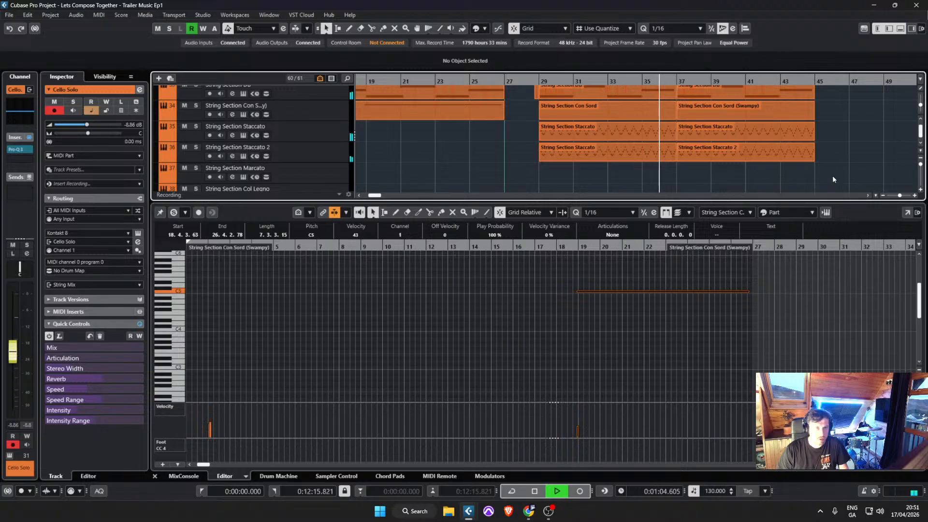
Step: Delete the Riser Synth and Riser Stutter parts that start at bar 37
scroll(797, 166, up, 16)
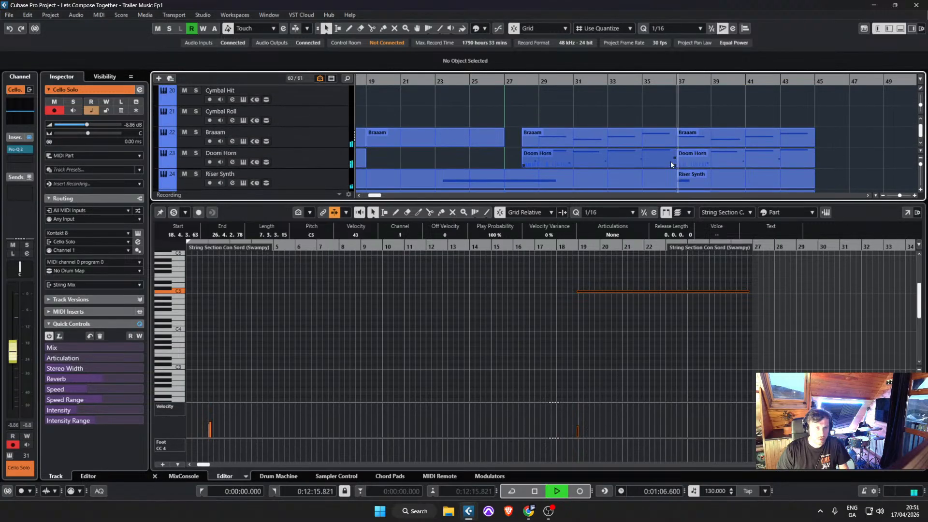
scroll(676, 157, up, 6)
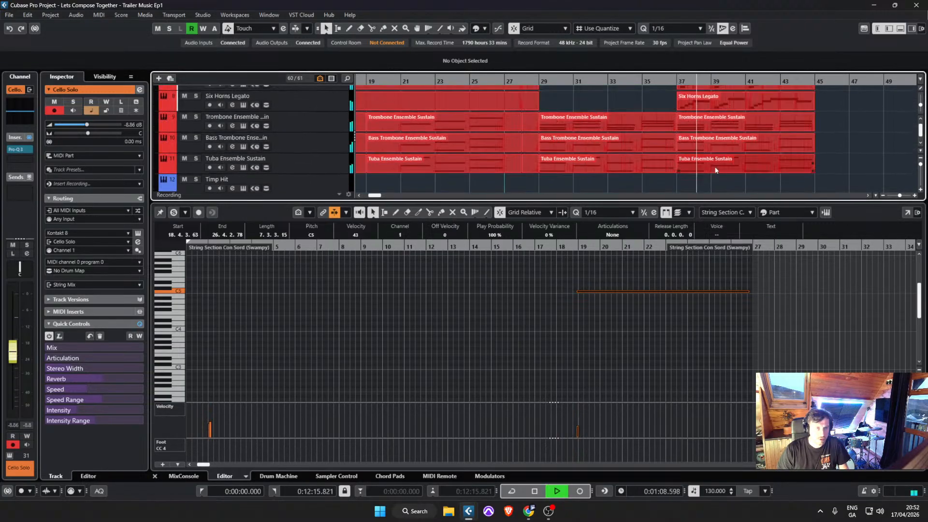
scroll(715, 160, down, 4)
scroll(715, 157, down, 18)
scroll(713, 157, up, 13)
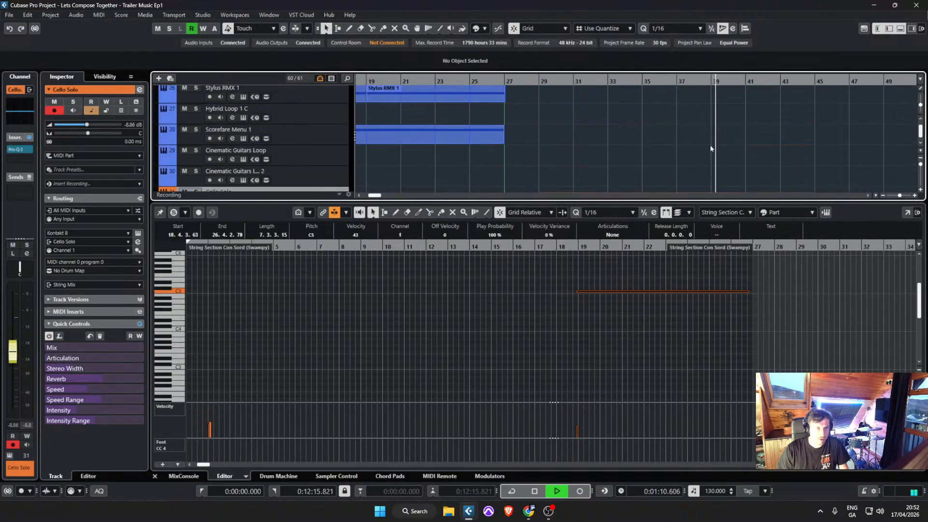
scroll(710, 153, down, 2)
drag(712, 162, 702, 117)
key(Delete)
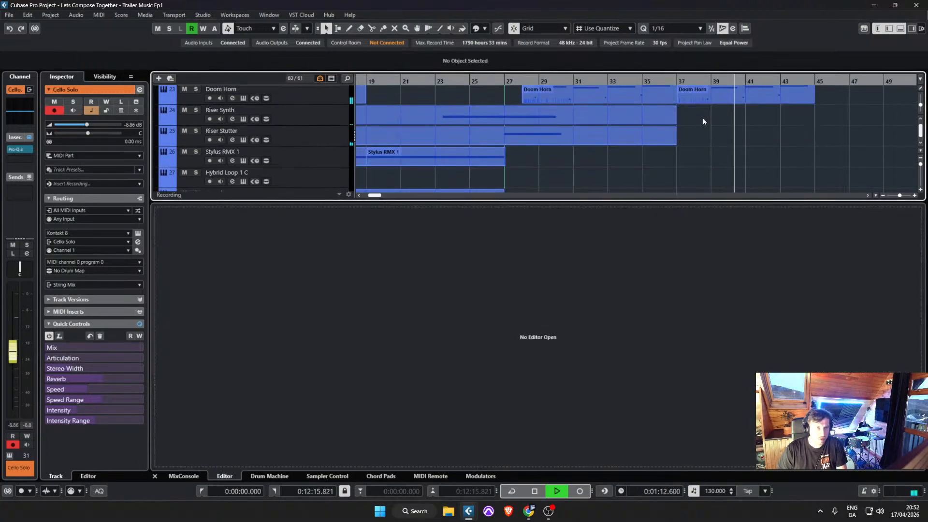
Step: Stop playback and save the project
scroll(696, 129, up, 3)
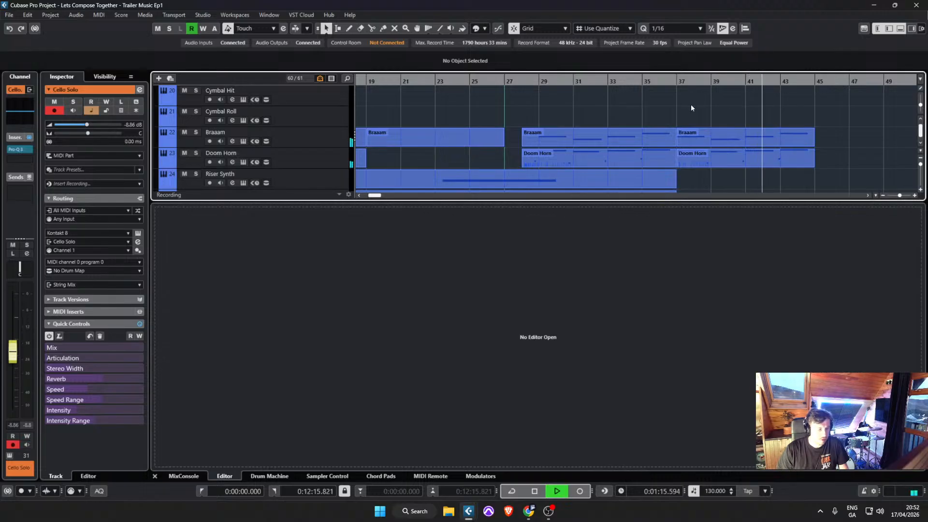
key(space)
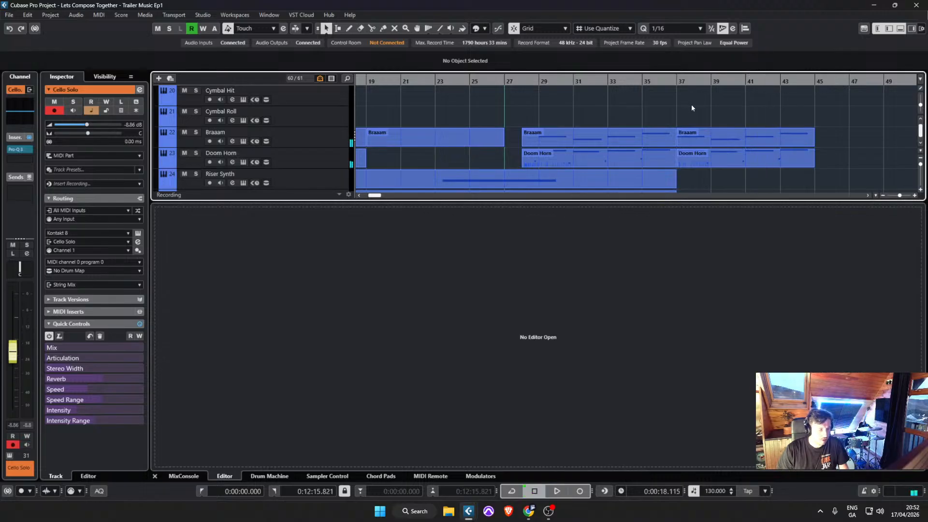
click(29, 15)
mouse_move(9, 15)
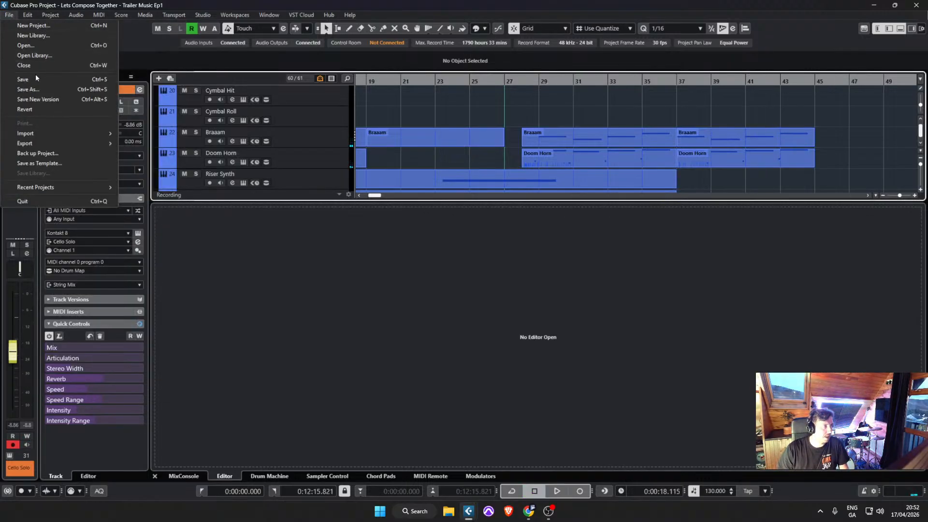
click(35, 78)
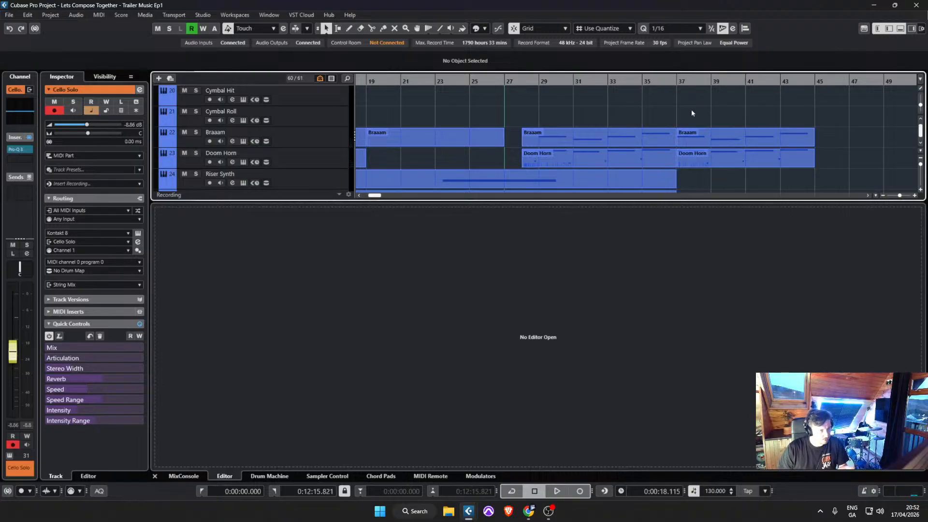
Step: Play back the section around bar 37 while checking the string and Omnisphere tracks
key(space)
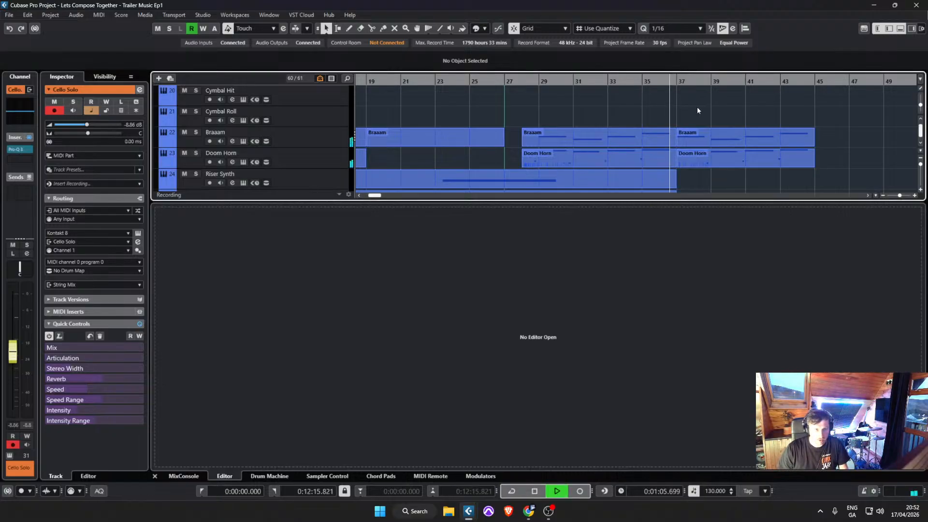
scroll(697, 108, down, 2)
scroll(698, 110, down, 5)
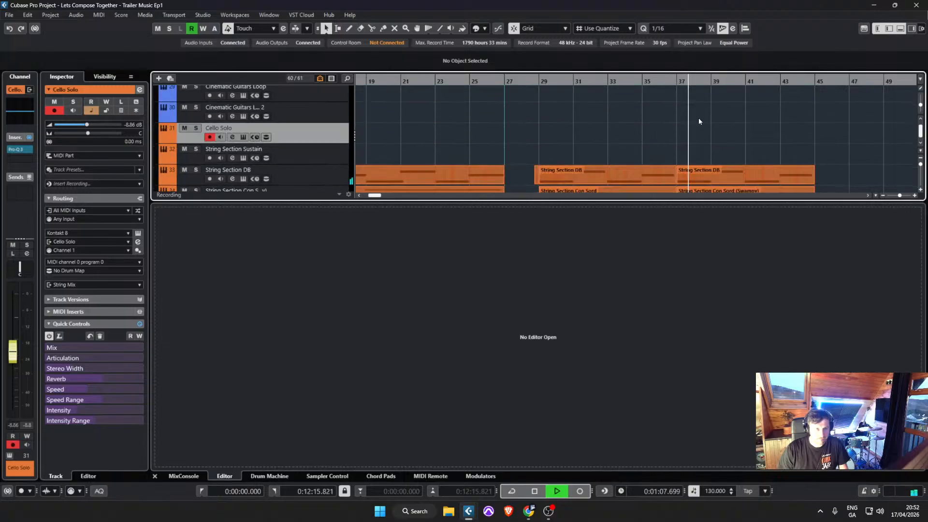
scroll(575, 131, down, 8)
key(space)
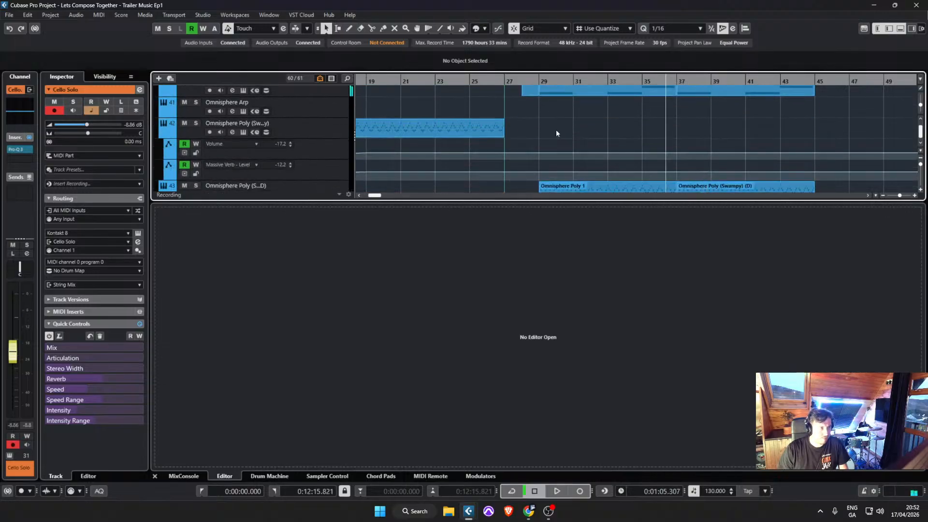
Step: Audition the Cinematic Guitars Loop tracks, Hybrid Loop 1 C and Stylus RMX 1 as possible additions
scroll(555, 131, up, 10)
scroll(483, 174, up, 2)
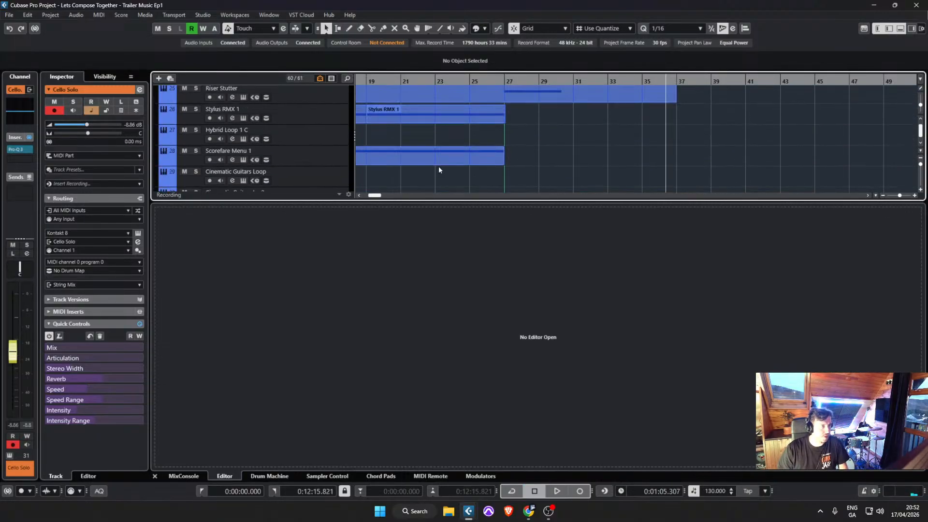
click(344, 175)
scroll(343, 174, down, 1)
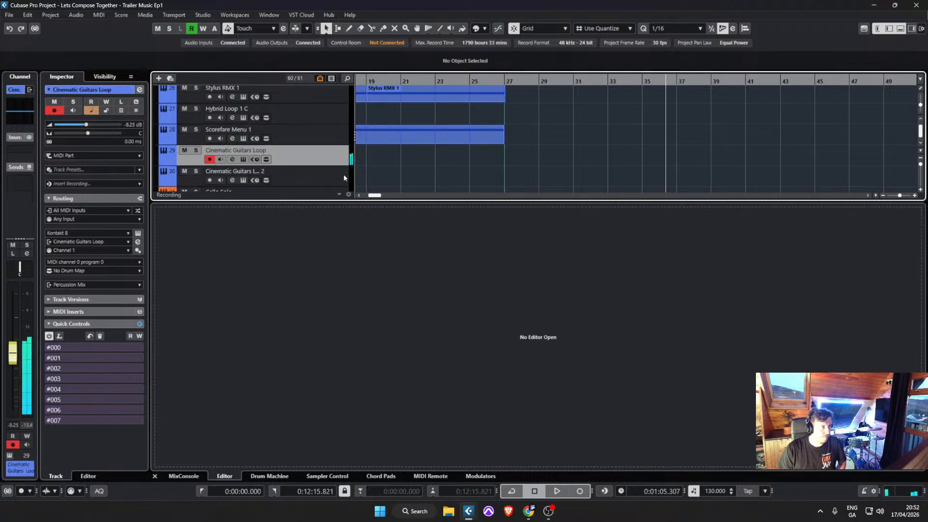
click(343, 174)
click(350, 152)
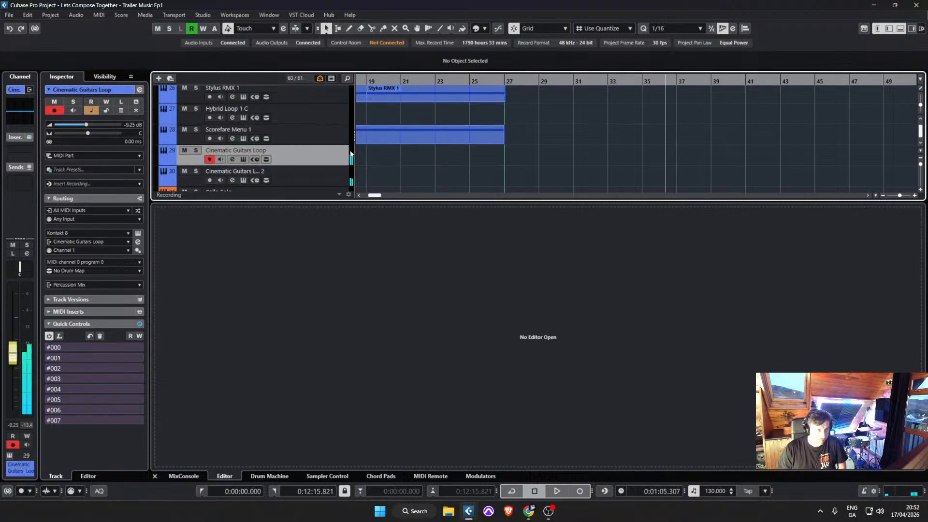
click(338, 116)
click(339, 95)
scroll(340, 108, up, 1)
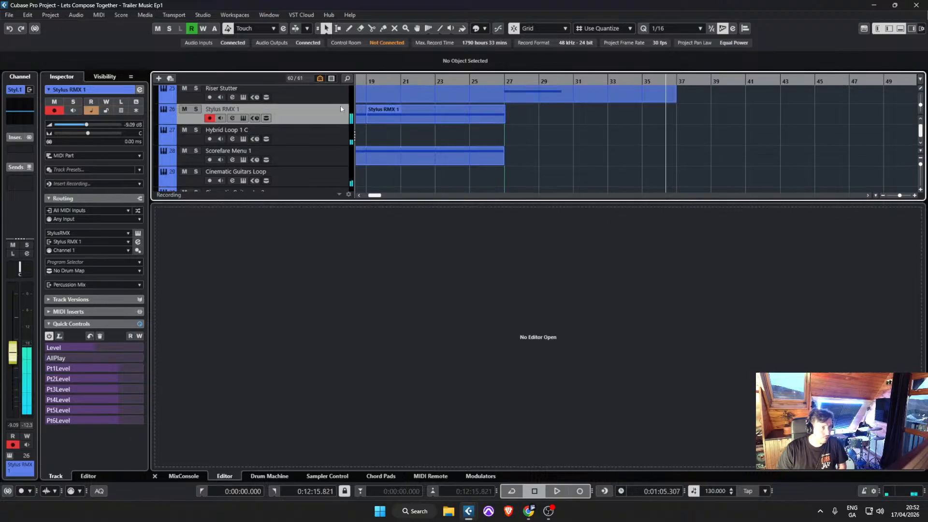
Step: Save the current state of the project before adding tracks
scroll(570, 121, up, 2)
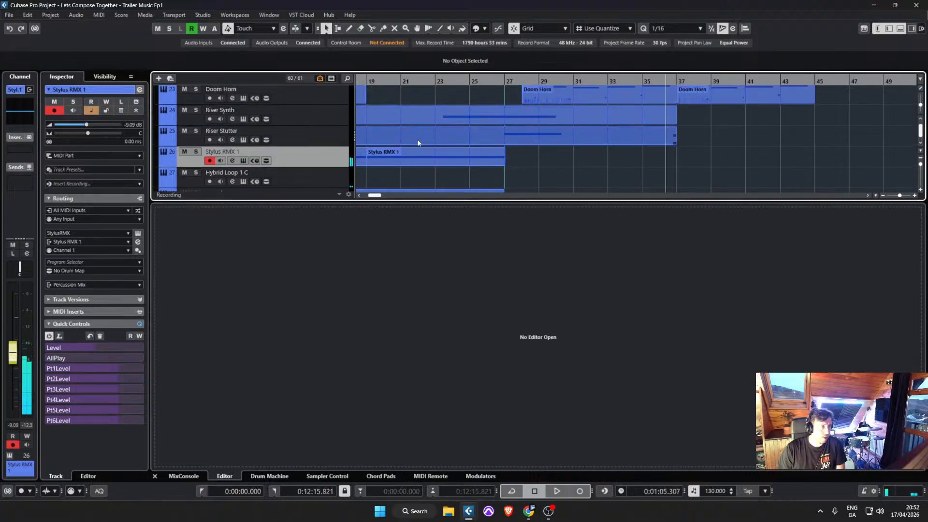
scroll(326, 147, up, 2)
scroll(319, 148, down, 3)
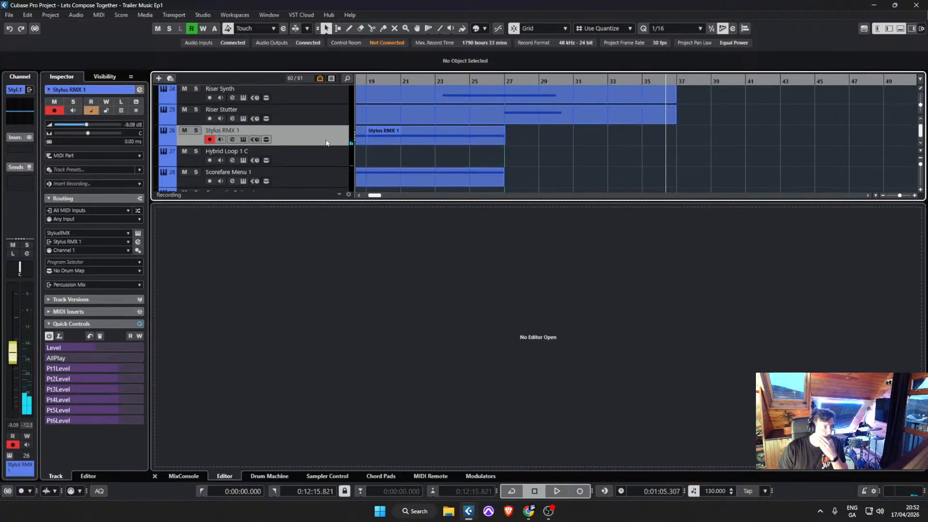
right_click(326, 142)
click(9, 15)
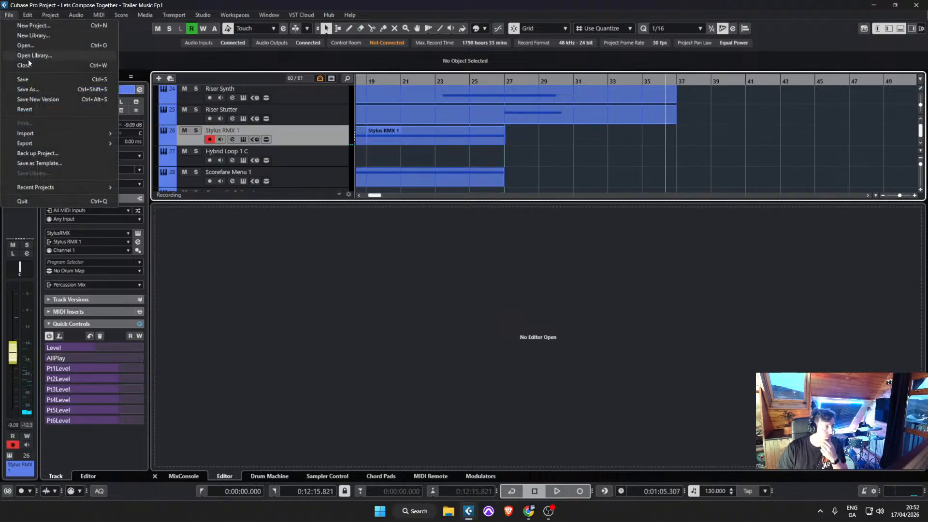
click(31, 78)
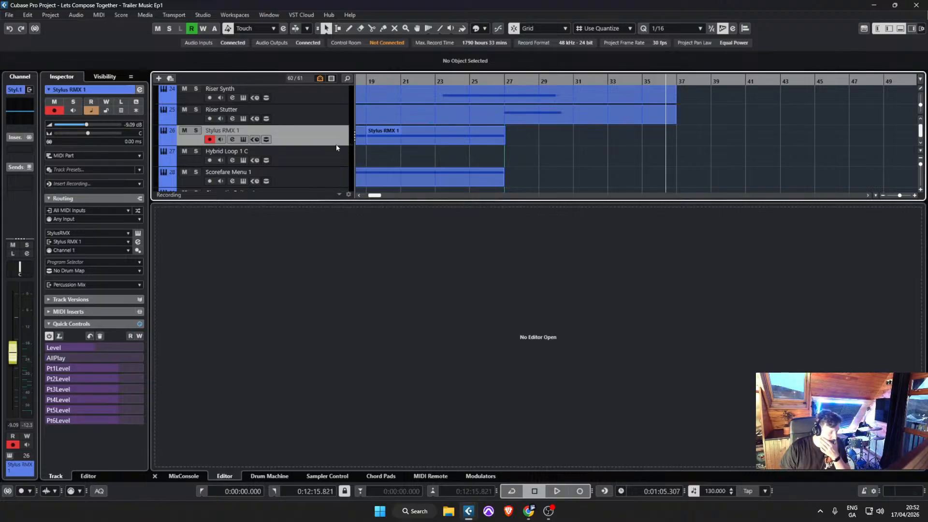
Step: Duplicate the Riser Stutter track
scroll(335, 144, up, 1)
right_click(334, 141)
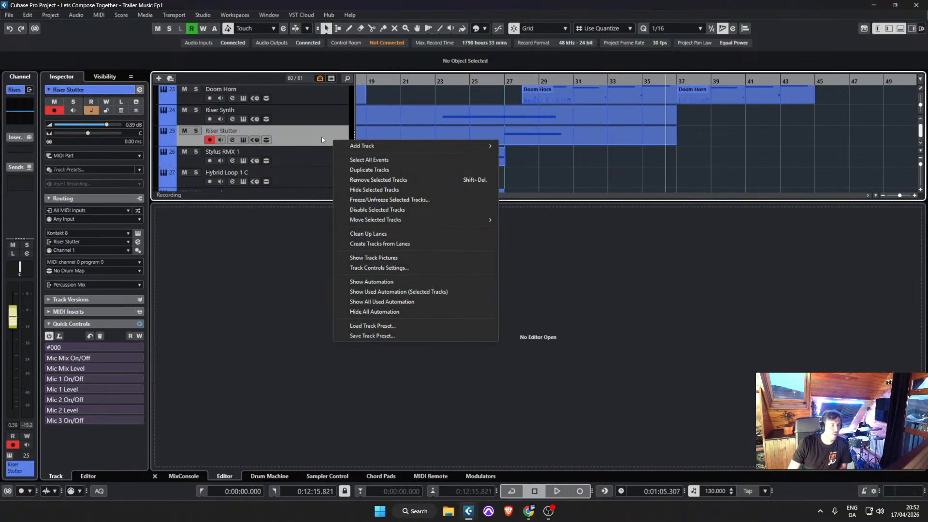
click(375, 169)
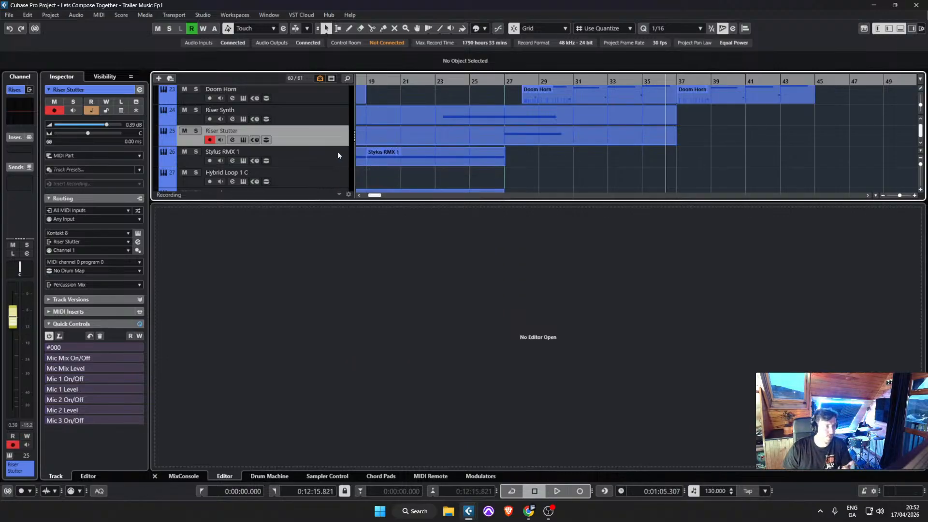
Step: Check the patch loaded in the Omnisphere Arp instrument and close its window
scroll(379, 155, up, 8)
scroll(379, 157, down, 10)
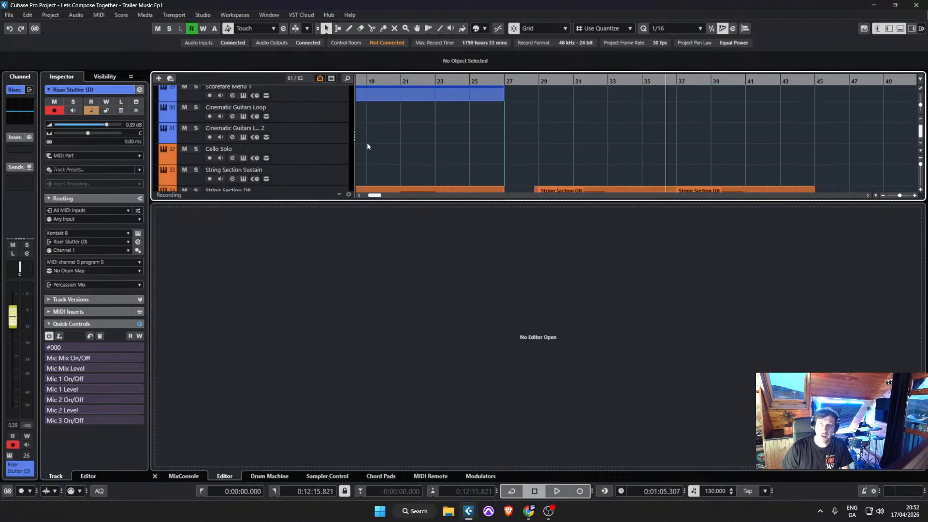
scroll(372, 145, down, 8)
click(336, 132)
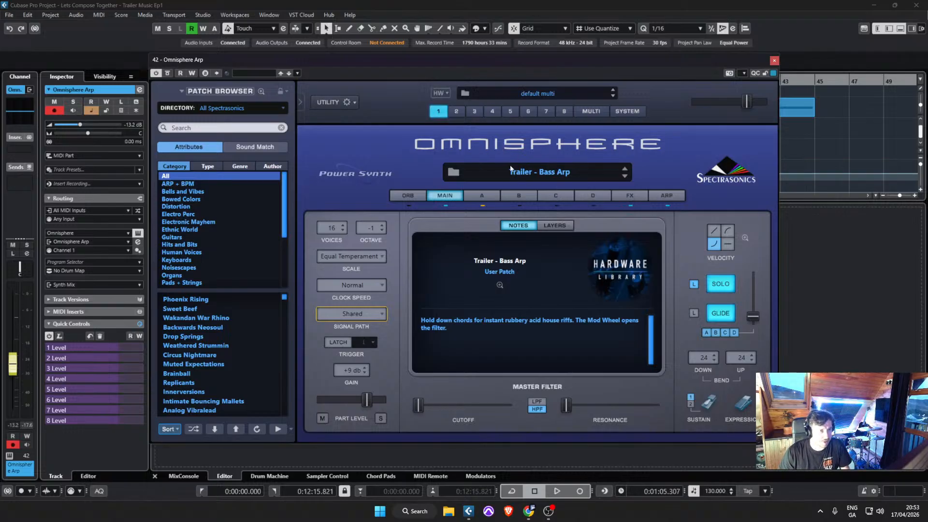
click(775, 60)
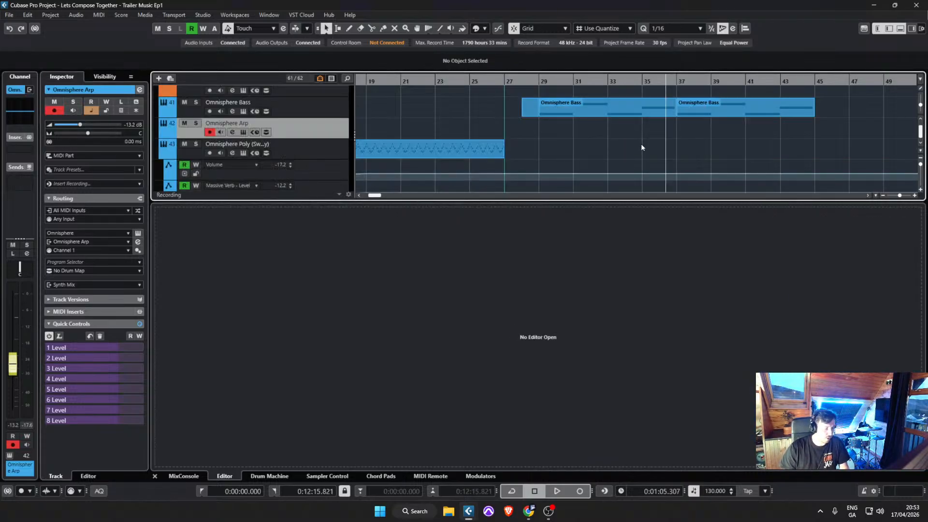
Step: Glue the two Omnisphere Bass parts between bars 29 and 45 into a single part
scroll(695, 147, up, 4)
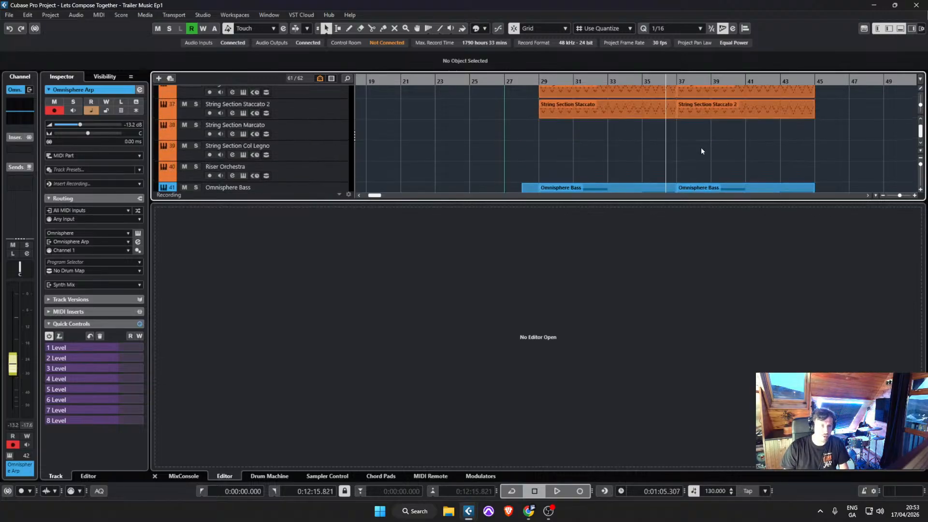
scroll(703, 155, down, 2)
drag(756, 178, 633, 149)
key(4)
click(659, 150)
key(1)
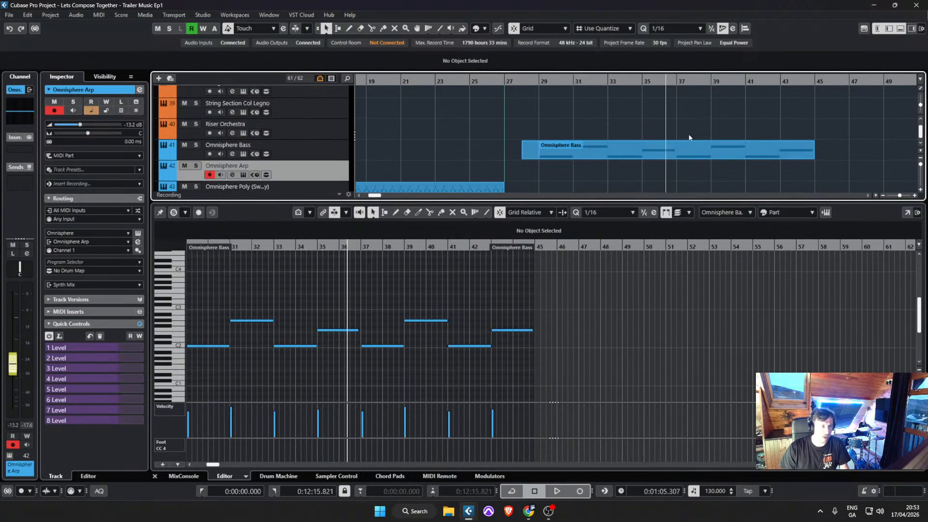
Step: Review the brass, percussion, Braaam, Doom Horn and riser tracks across bars 19 to 45
scroll(691, 130, up, 15)
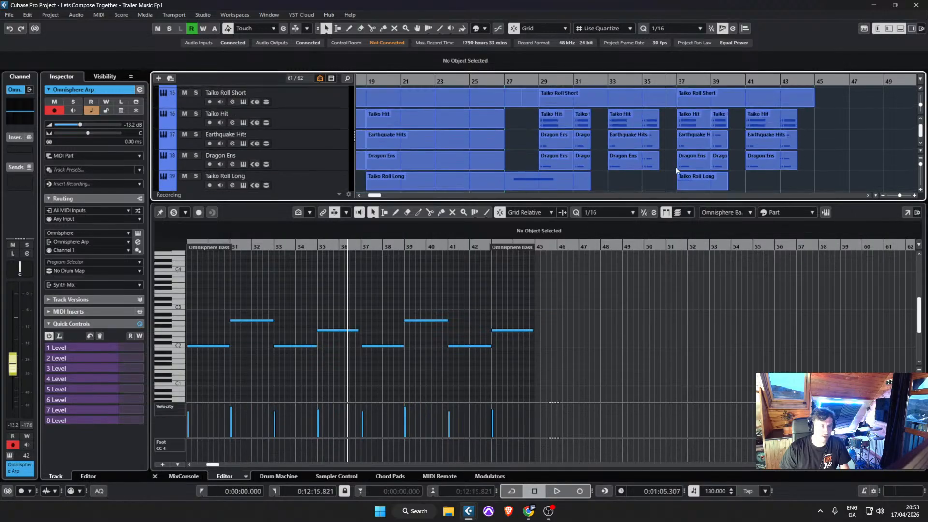
scroll(678, 169, up, 4)
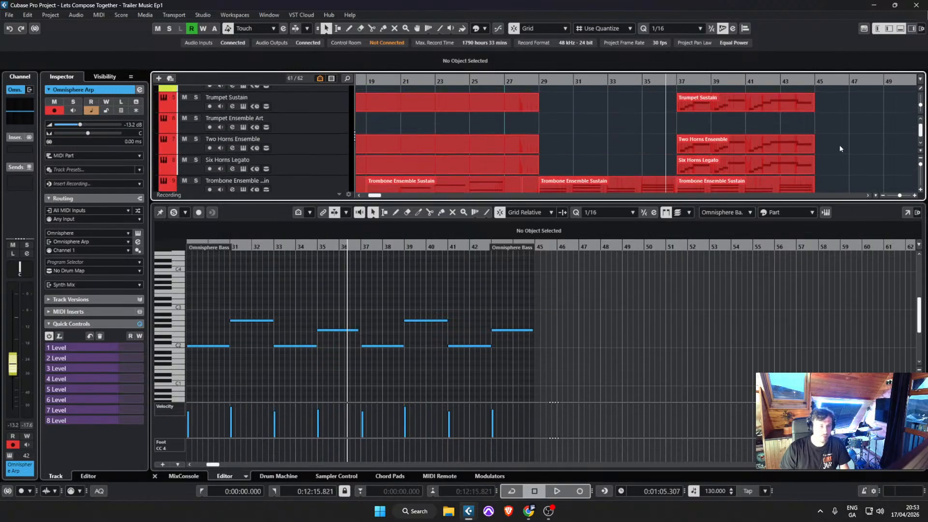
scroll(846, 180, up, 1)
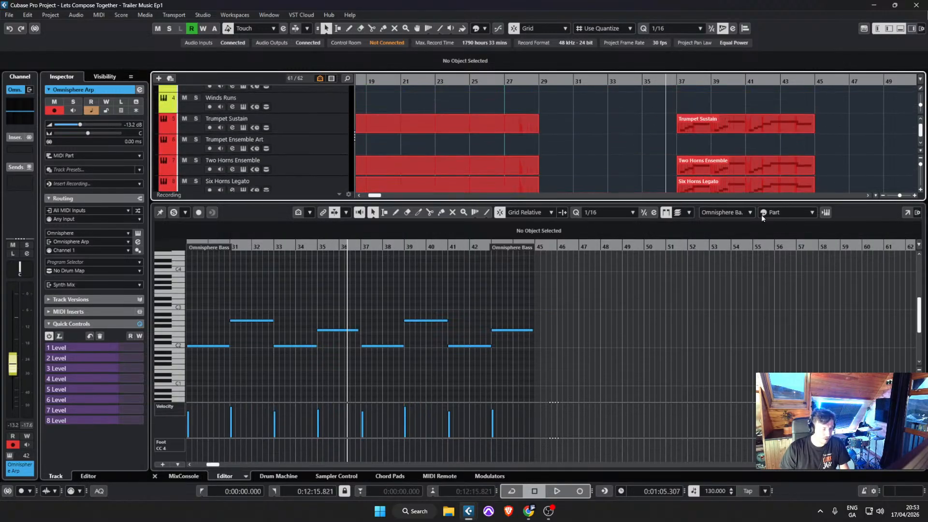
scroll(674, 126, up, 4)
scroll(665, 175, down, 10)
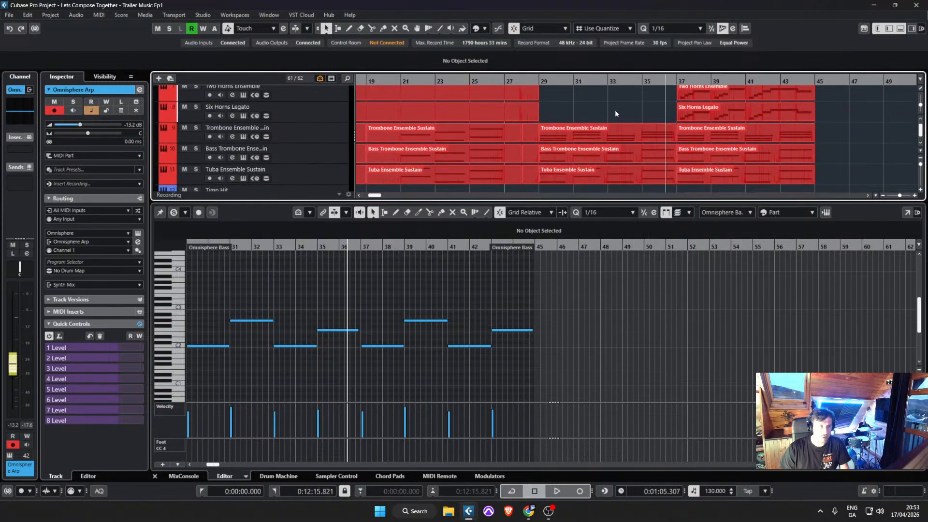
scroll(605, 123, down, 11)
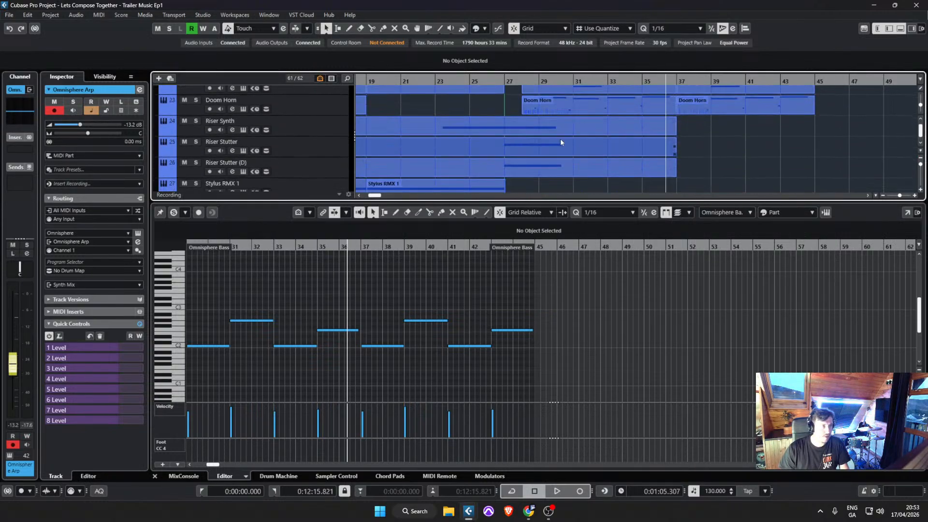
scroll(558, 141, up, 8)
scroll(555, 140, down, 4)
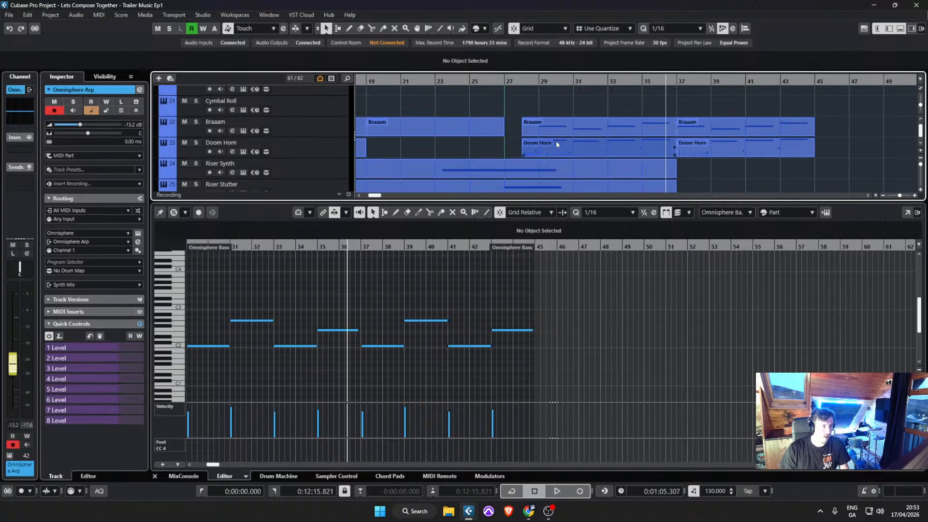
scroll(555, 141, down, 3)
scroll(494, 148, down, 3)
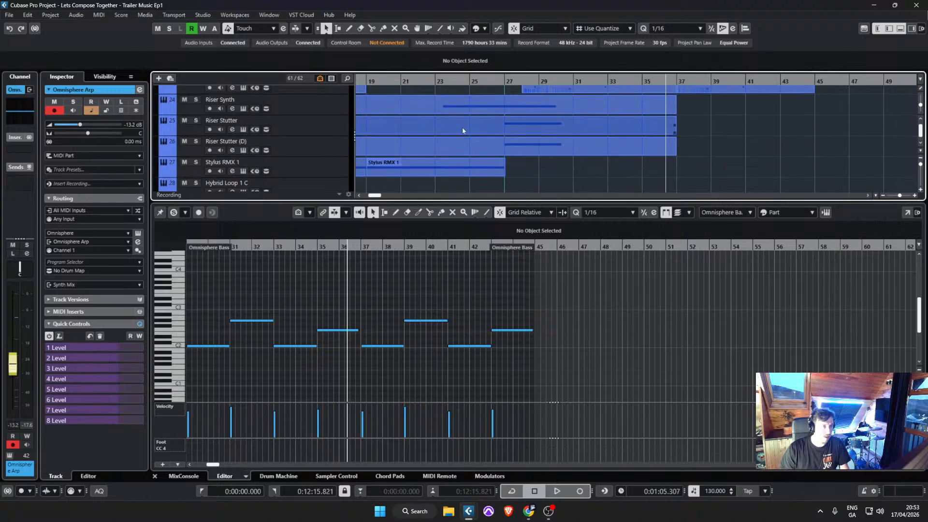
Step: Delete the MIDI part on the duplicated Riser Stutter track and rename the track to Shaker
click(427, 147)
key(Delete)
click(230, 145)
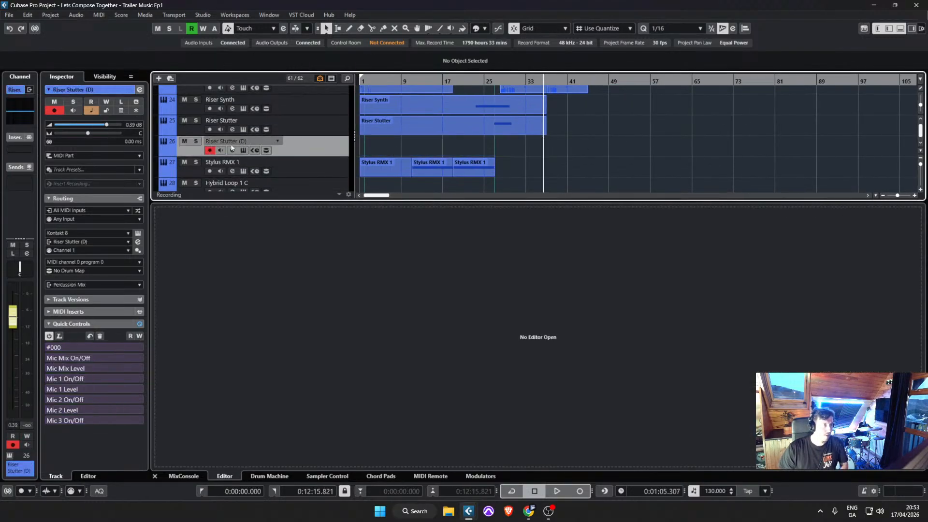
double_click(230, 141)
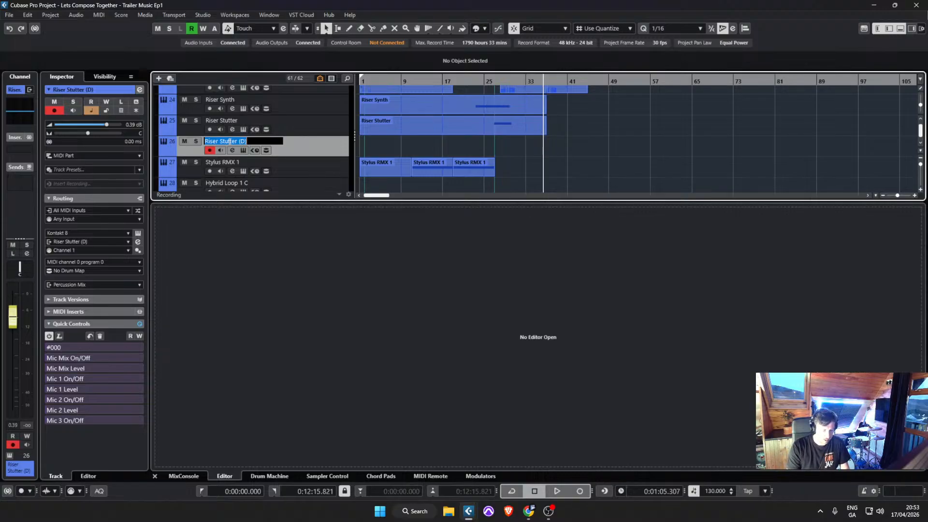
key(Return)
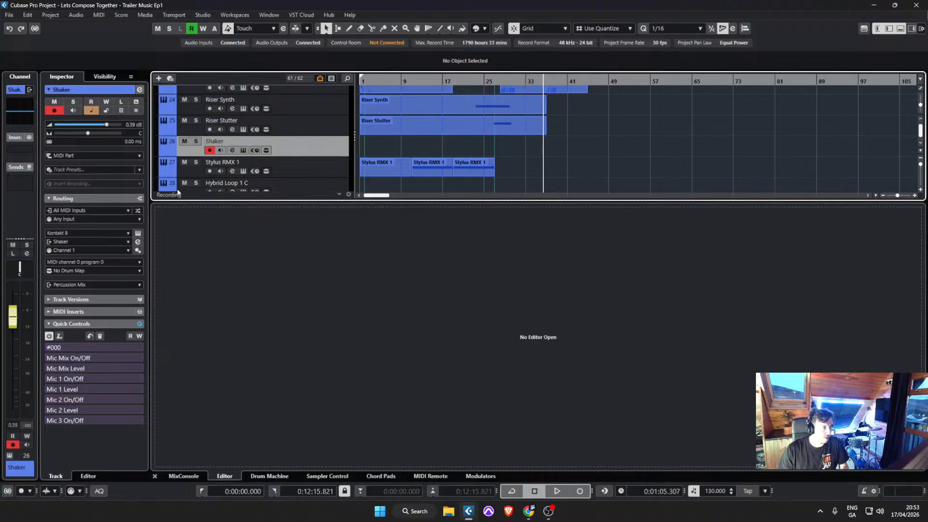
Step: Replace the Combo - Trailer Risers instrument in the Shaker track's Kontakt with the True Strike - Single - Shaker preset, found by searching for shaker
click(138, 234)
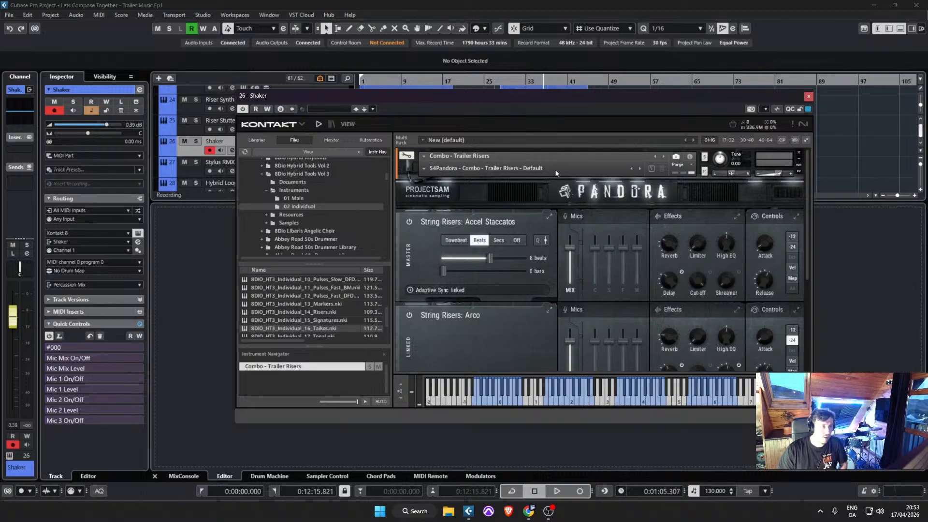
click(799, 155)
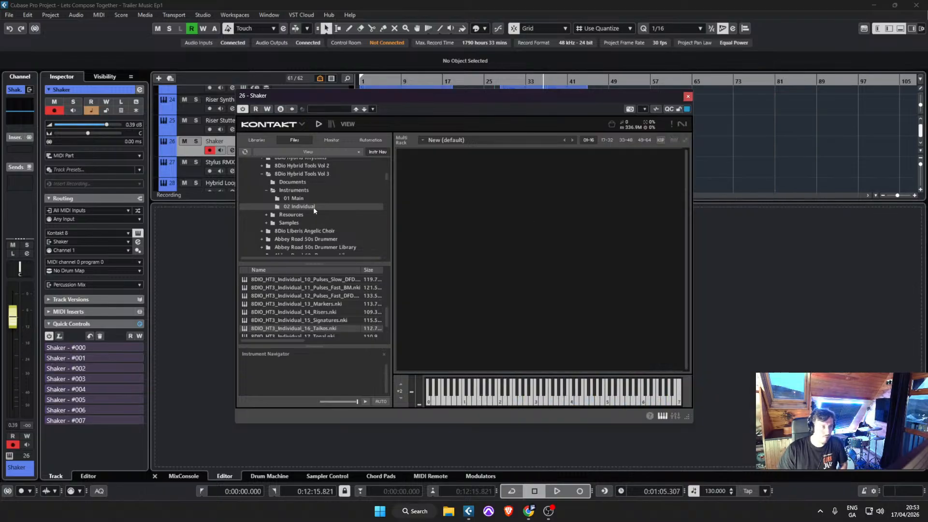
click(335, 123)
click(331, 124)
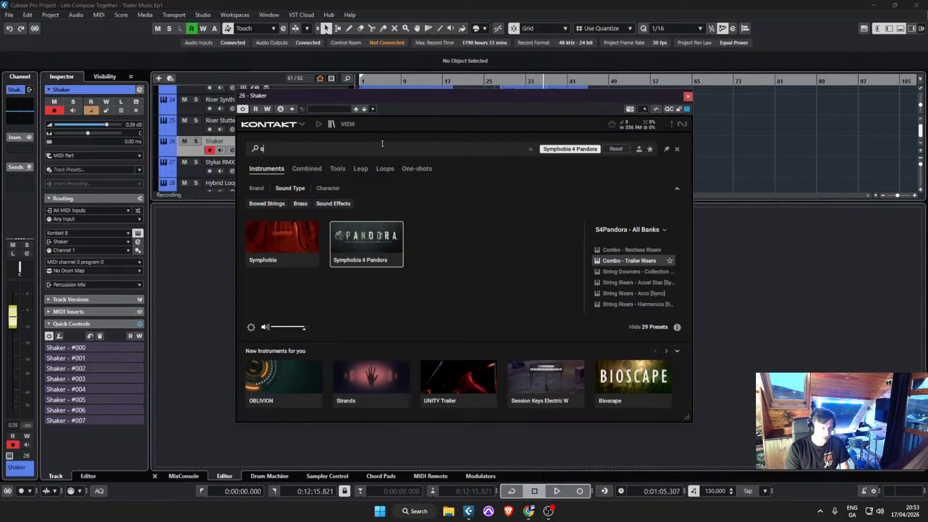
click(630, 252)
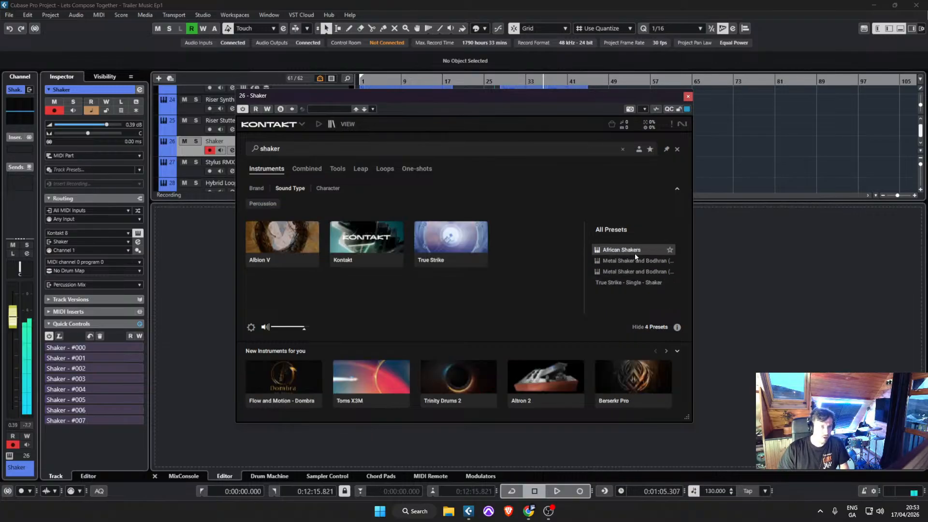
double_click(636, 286)
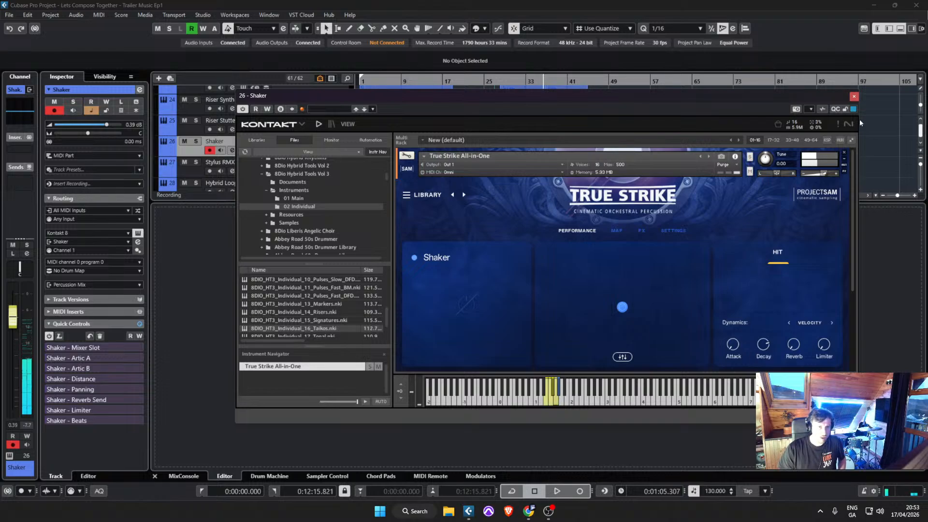
click(854, 97)
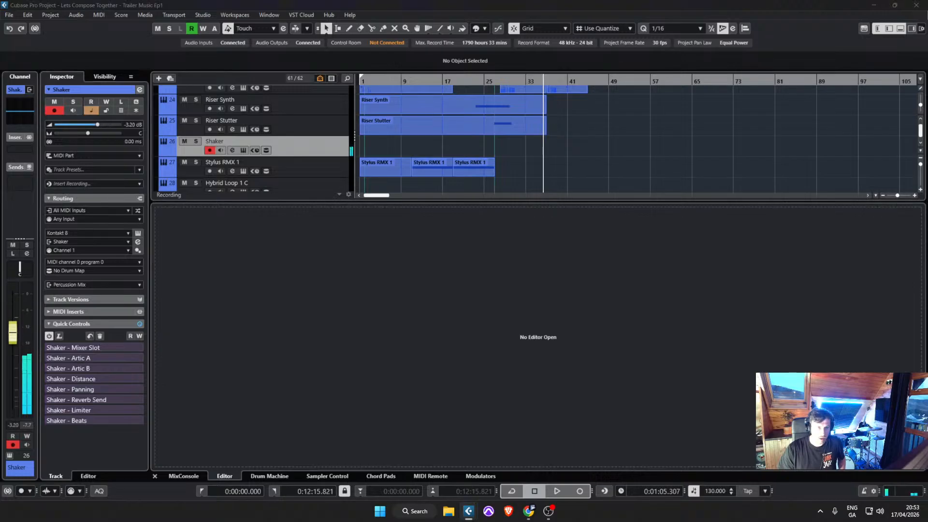
Step: Audition the arrangement from just before bar 37 as preparation for the shaker part
click(544, 149)
key(h)
key(h)
key(h)
key(space)
scroll(585, 144, up, 3)
scroll(585, 145, down, 1)
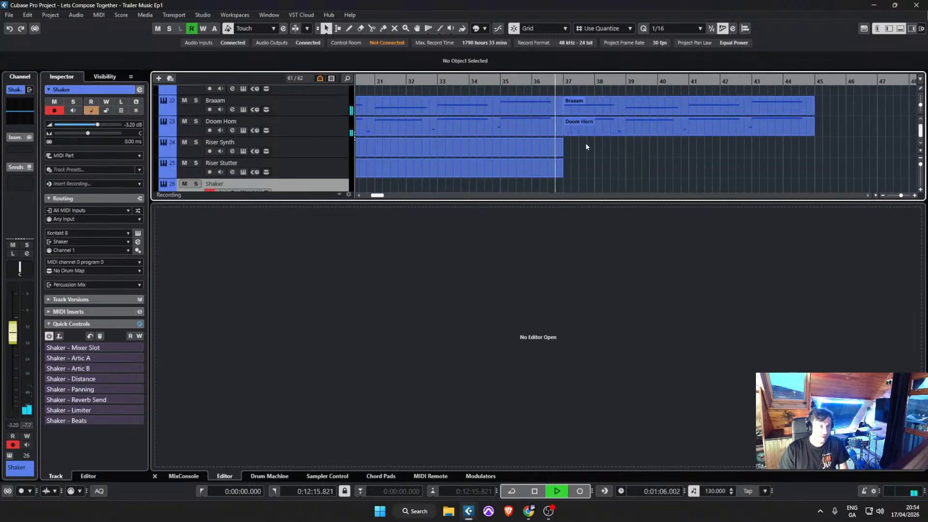
key(space)
key(space)
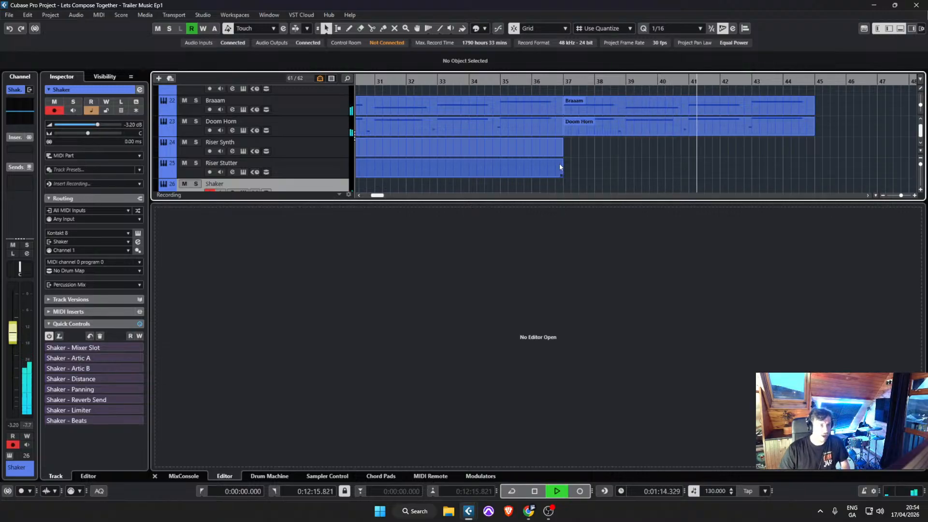
key(space)
scroll(523, 167, down, 1)
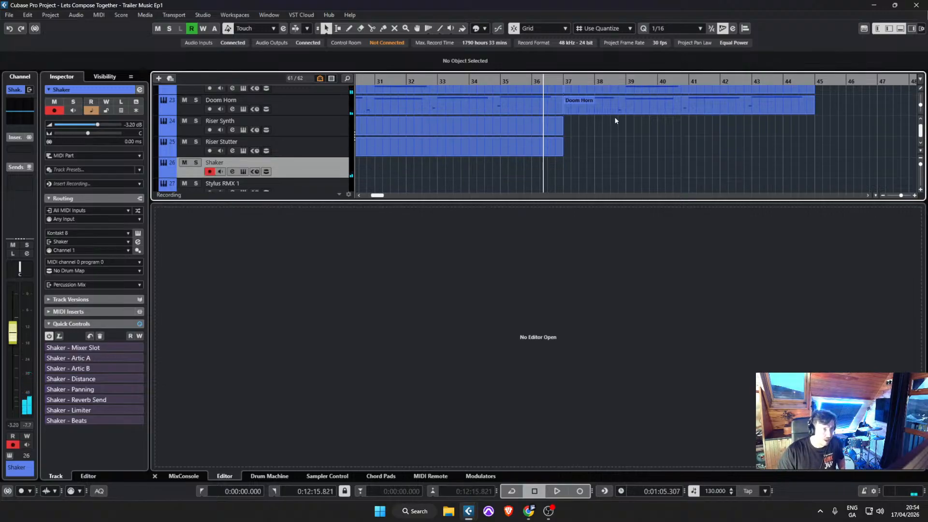
Step: Record a shaker pattern on the Shaker track, starting the recording at bar 36
click(532, 80)
key(KP_Multiply)
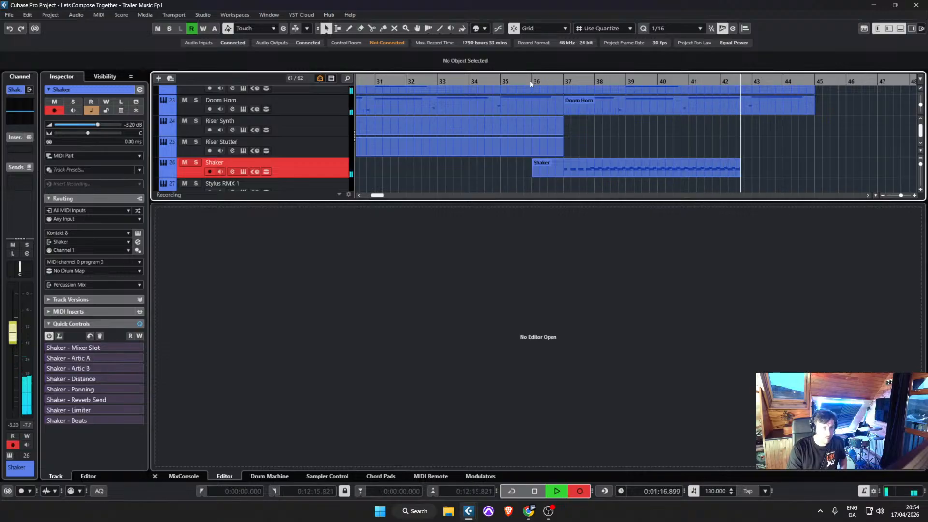
key(space)
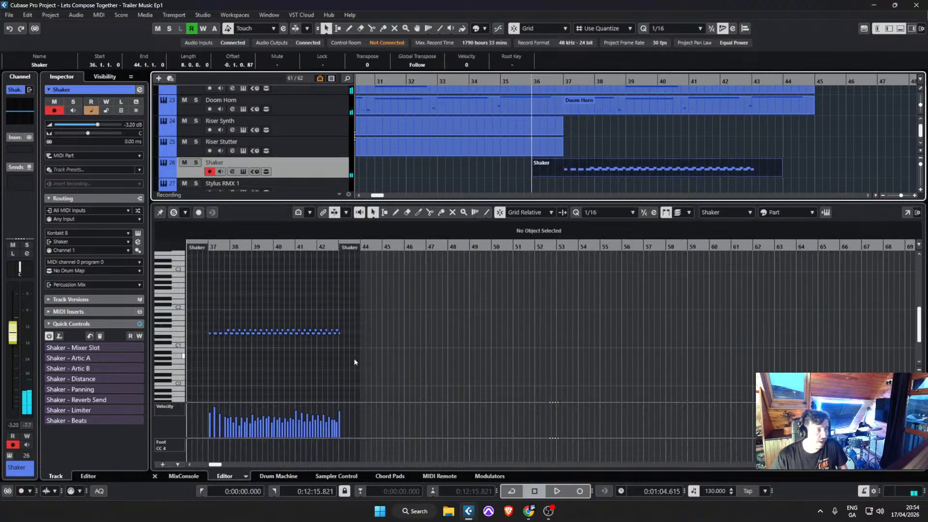
Step: Quantize all the recorded shaker notes to the 1/16 grid
scroll(244, 356, up, 2)
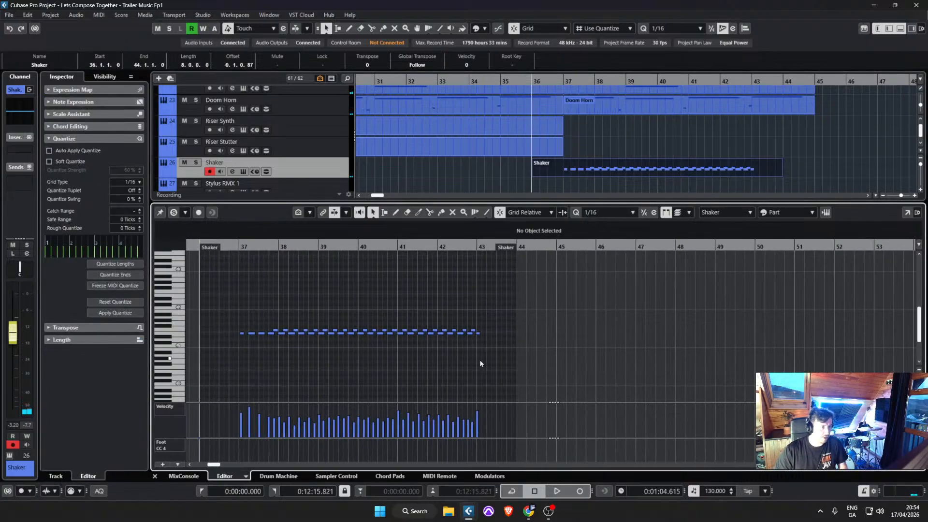
drag(531, 370, 221, 303)
scroll(221, 303, up, 3)
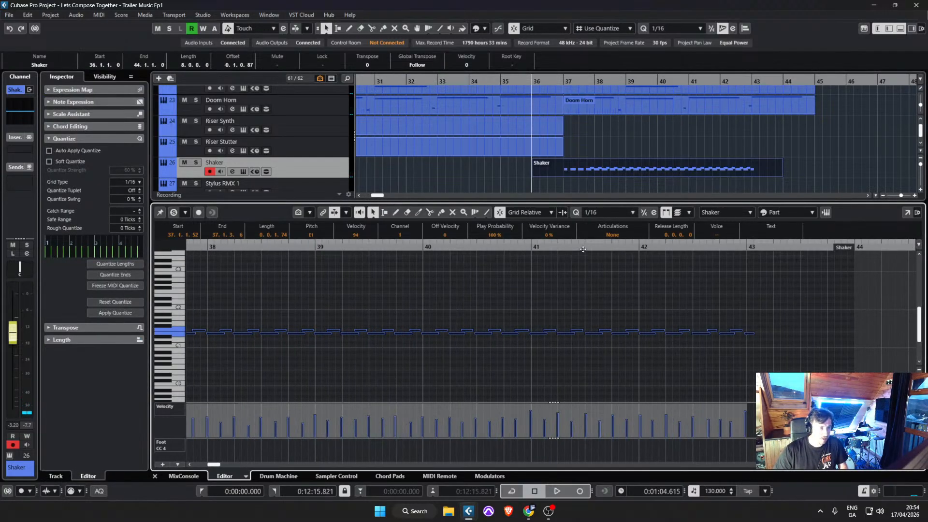
key(q)
scroll(590, 183, up, 2)
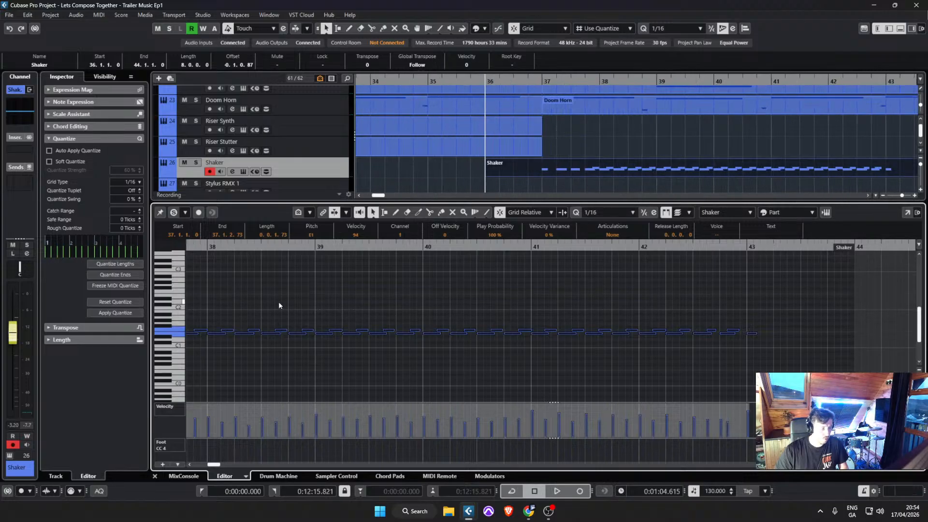
Step: Delete the opening shaker notes leading up to bar 38 and the stray last note at bar 43
click(193, 298)
scroll(194, 298, left, 3)
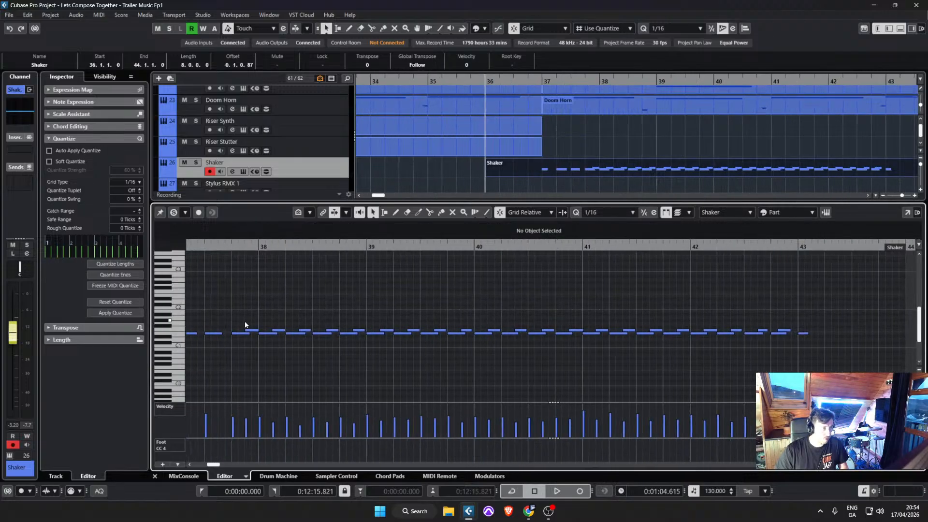
drag(254, 342, 180, 321)
key(Delete)
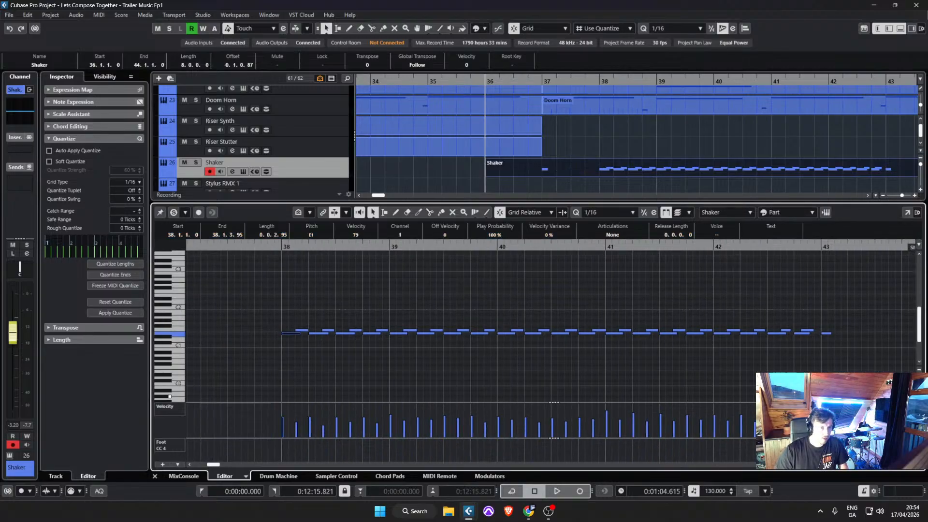
click(807, 332)
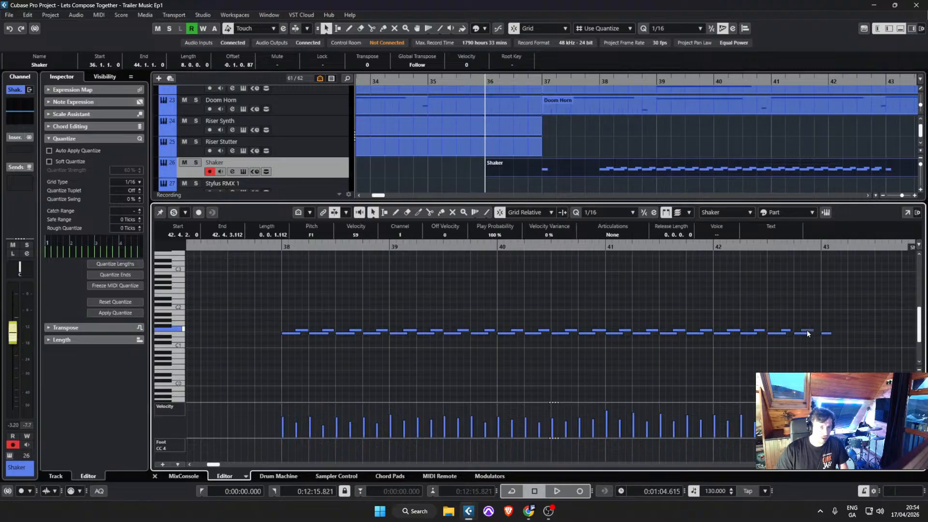
drag(839, 328, 825, 344)
key(Delete)
Step: Move the shaker part so its pattern starts at bar 37, and cut off everything after bar 42
drag(599, 171, 571, 170)
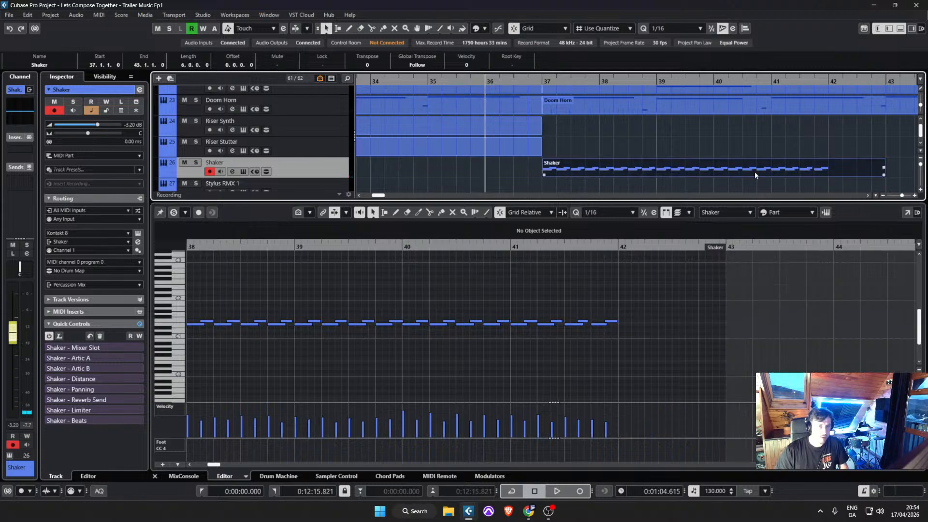
alt+click(827, 170)
key(Delete)
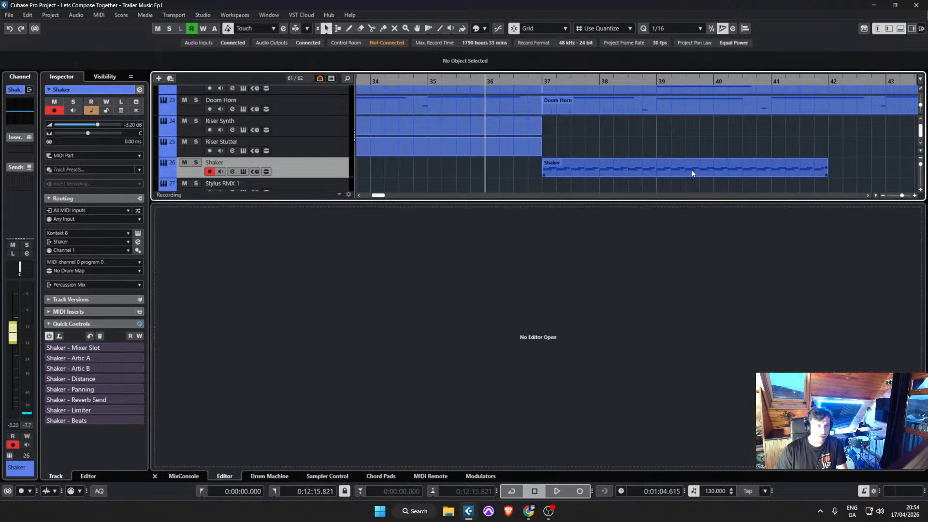
Step: Copy the five-bar shaker part to bar 42 and save the project
click(580, 173)
drag(577, 173, 862, 179)
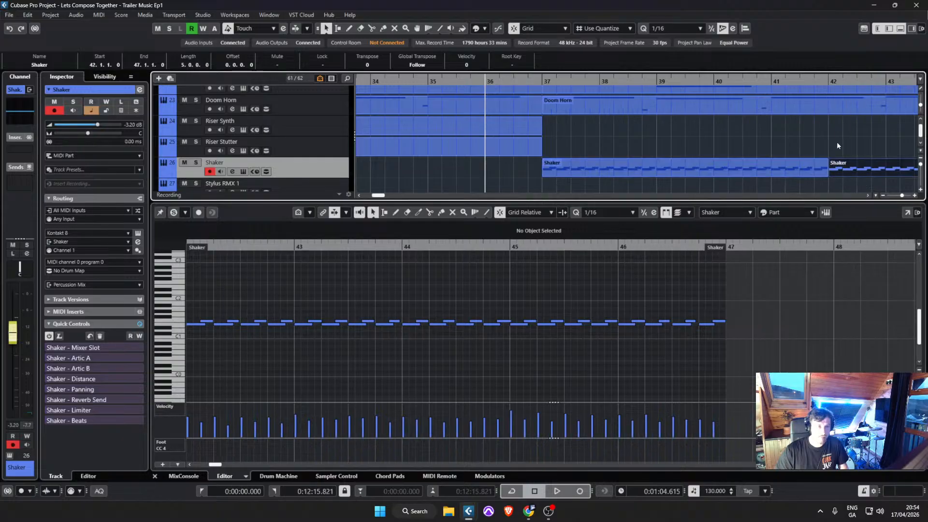
scroll(839, 148, down, 3)
click(880, 143)
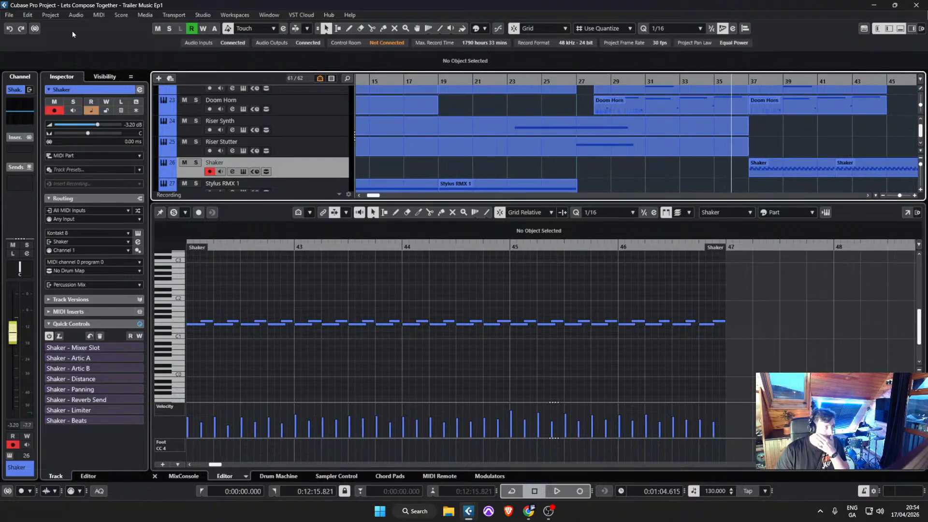
click(9, 16)
click(38, 79)
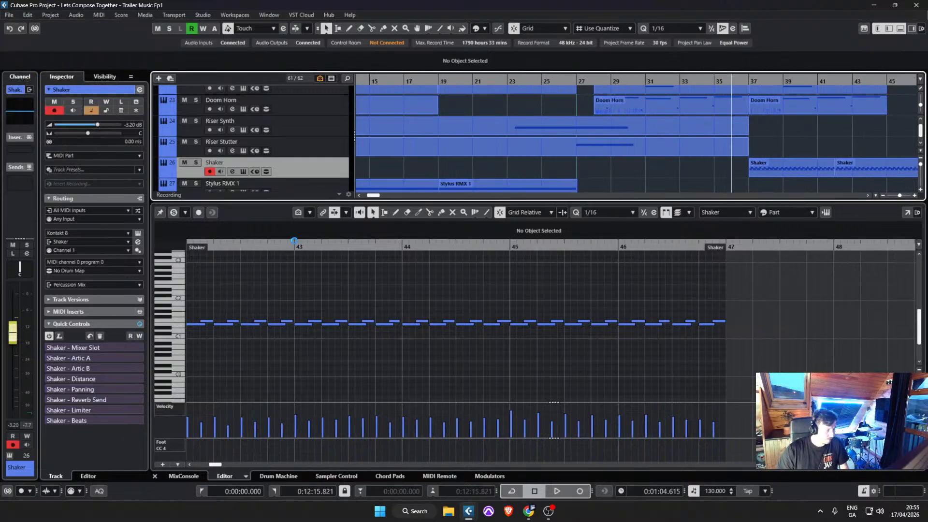
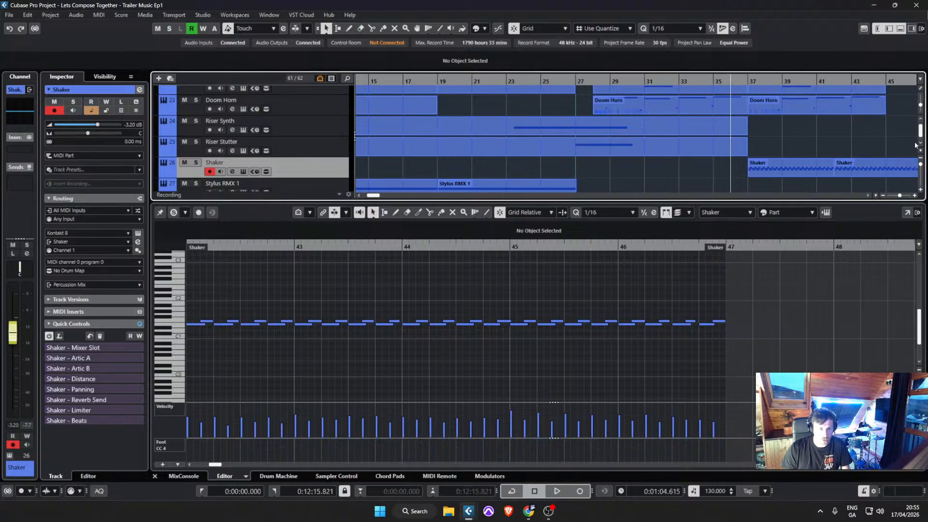
Step: Split the second shaker part at bar 45, delete the section beyond it, and save the project
ctrl+scroll(901, 157, up, 3)
click(894, 172)
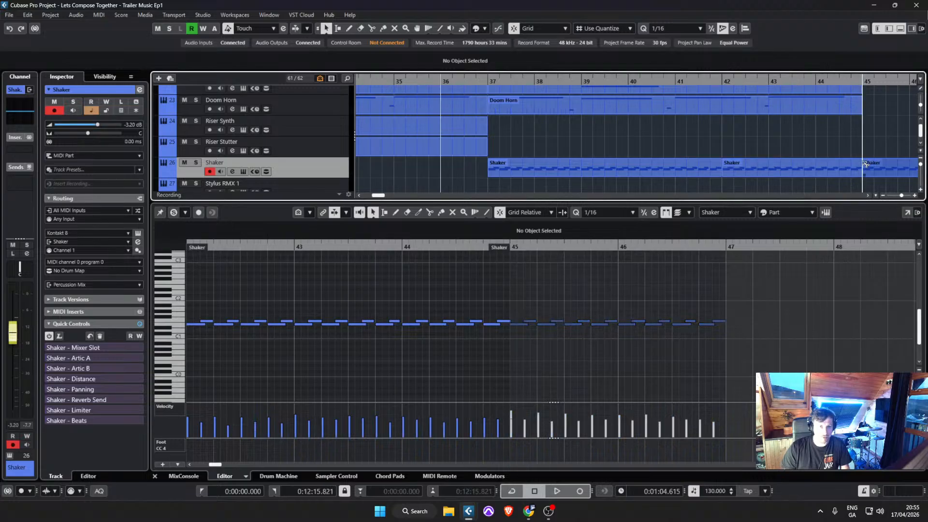
key(Delete)
ctrl+scroll(885, 157, down, 5)
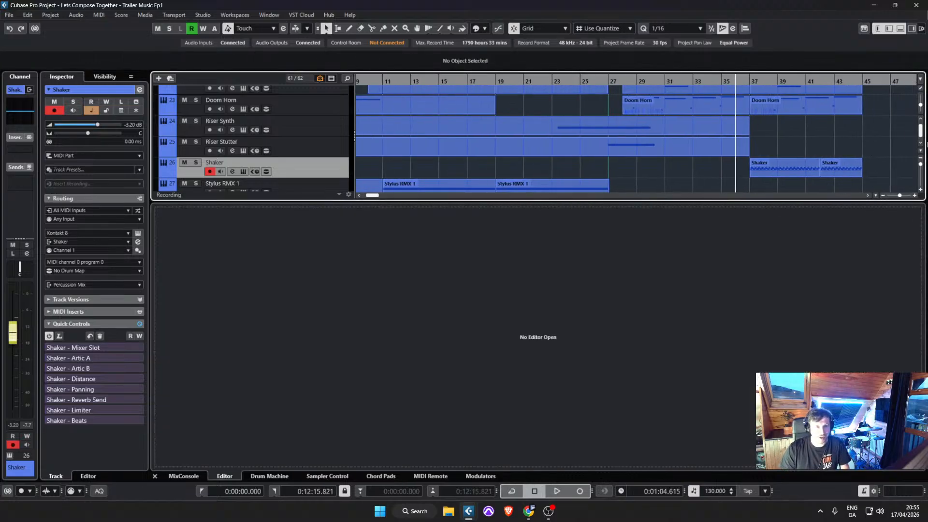
drag(881, 148, 925, 142)
scroll(356, 138, down, 4)
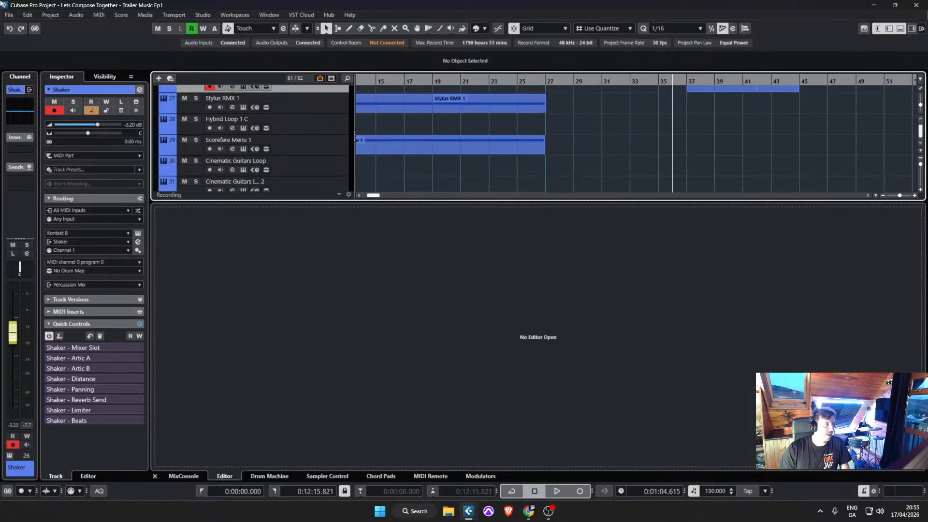
click(9, 15)
click(29, 79)
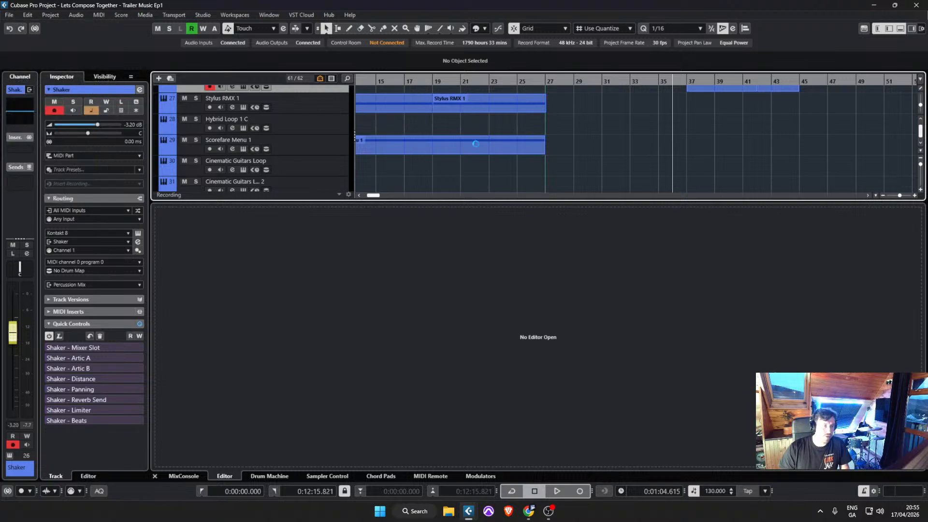
Step: Check the patch loaded in the Omnisphere Poly (Swampy) instrument and close its window
scroll(560, 129, down, 10)
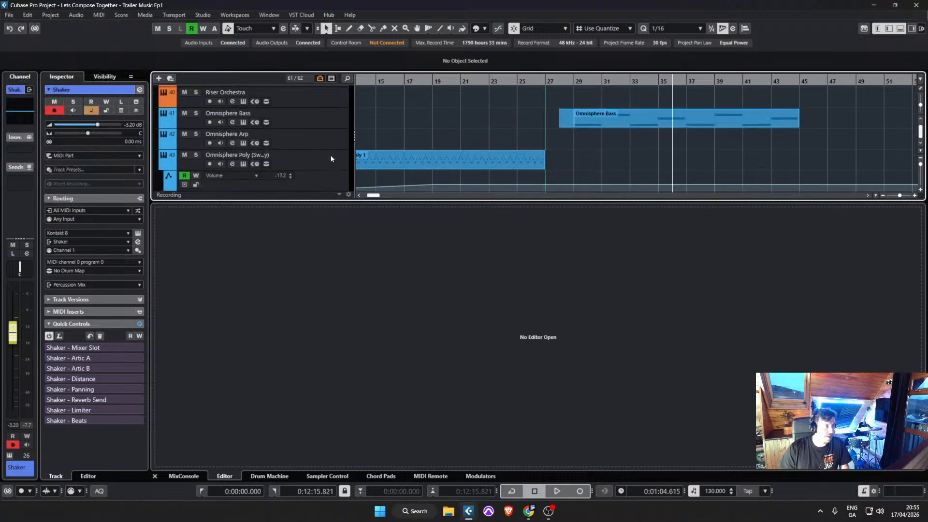
click(330, 155)
click(138, 233)
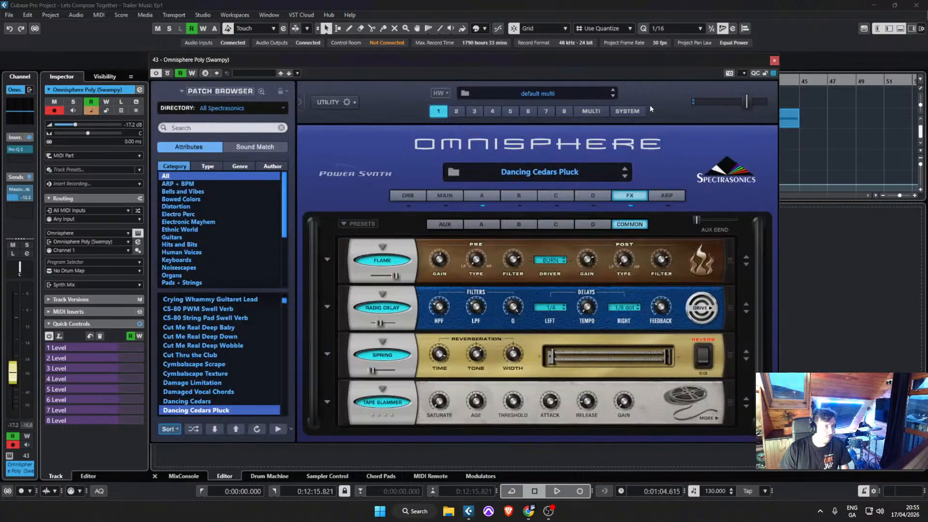
drag(667, 59, 744, 80)
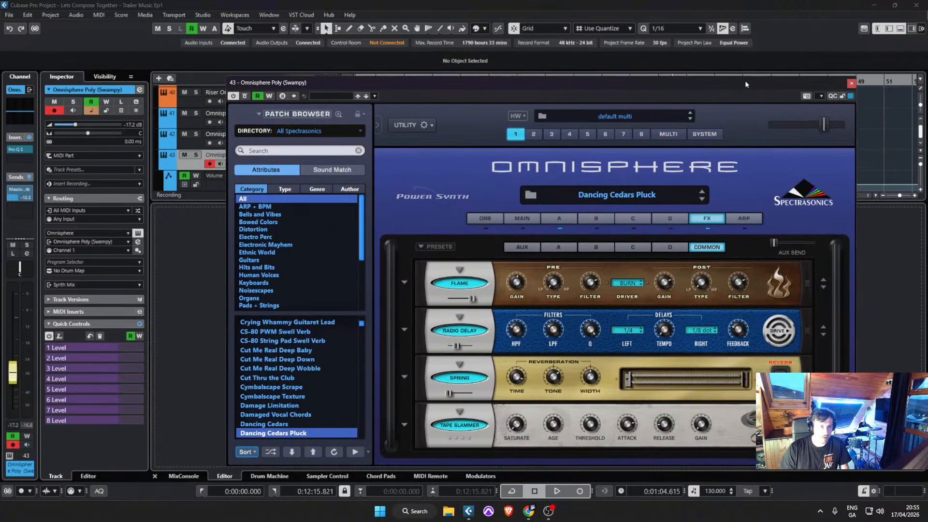
click(850, 84)
Step: Duplicate the Omnisphere Arp track
right_click(343, 140)
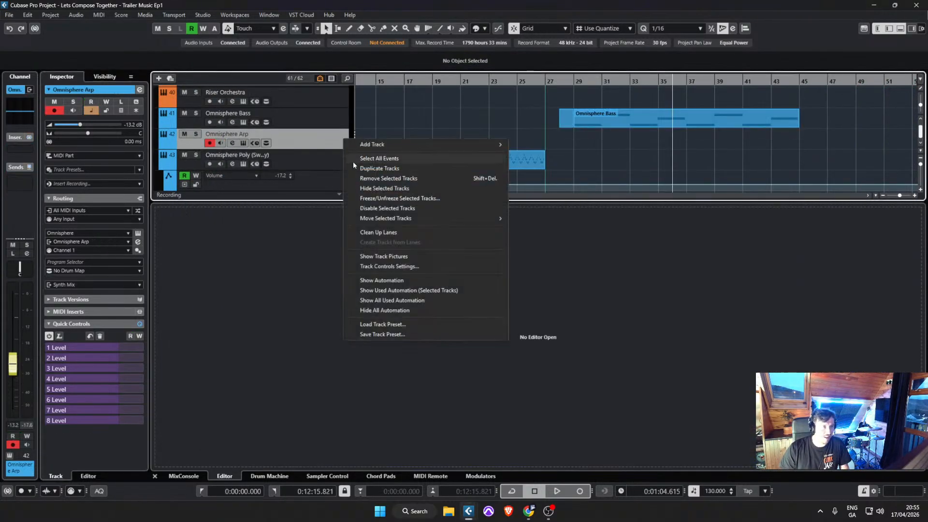
click(355, 166)
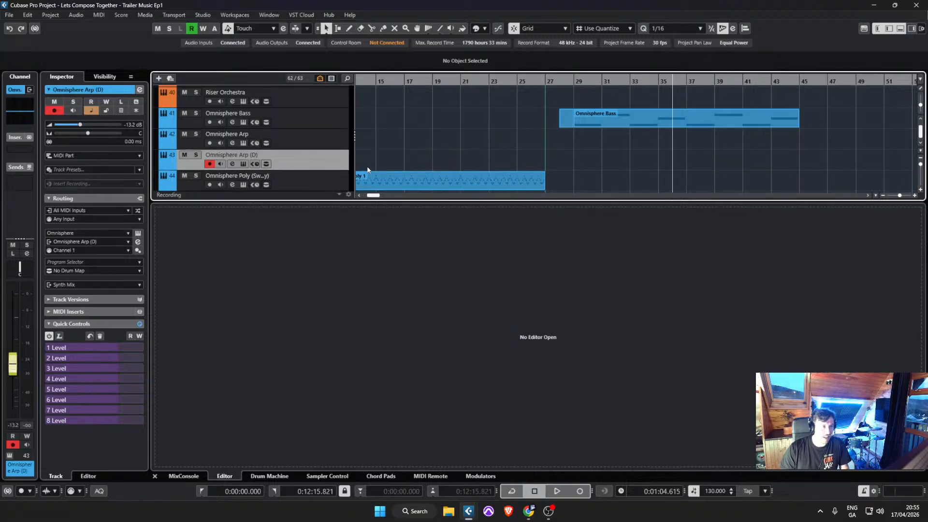
Step: Rename the duplicated Omnisphere Arp track as Omnisphere Short 1
double_click(227, 155)
click(241, 155)
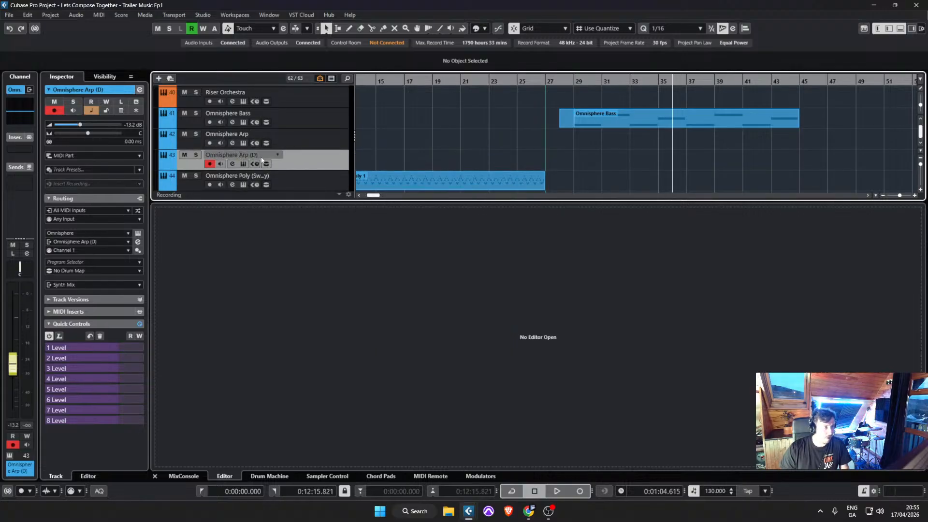
double_click(261, 155)
double_click(247, 153)
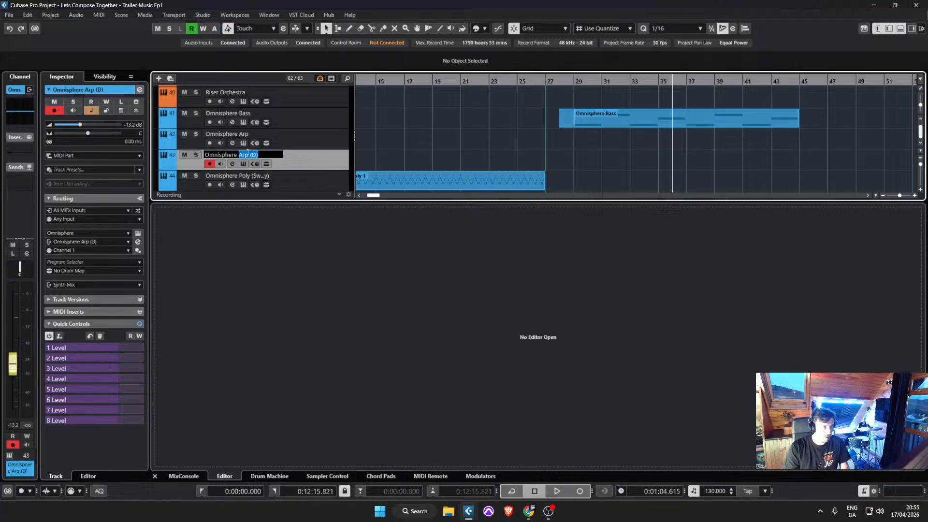
text(Short 1)
key(Return)
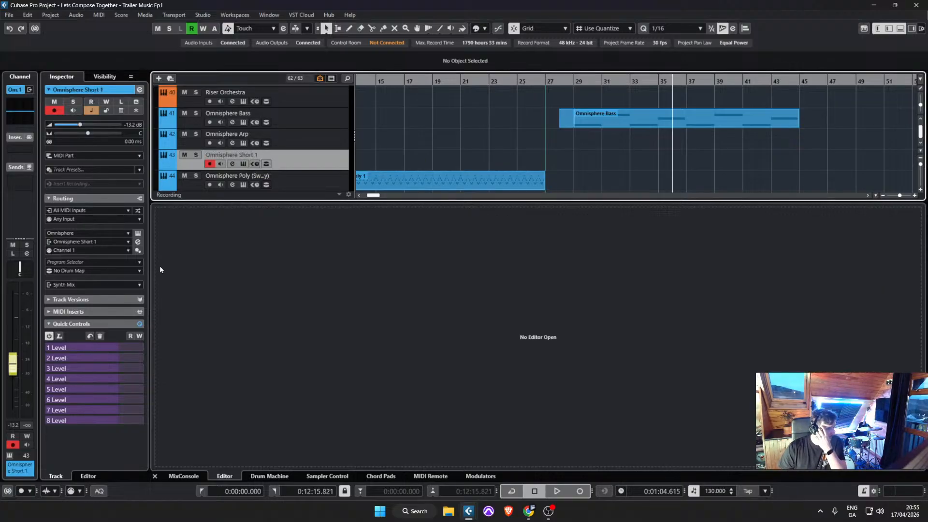
Step: Open the Omnisphere instrument of the Omnisphere Short 1 track and save the project
click(138, 234)
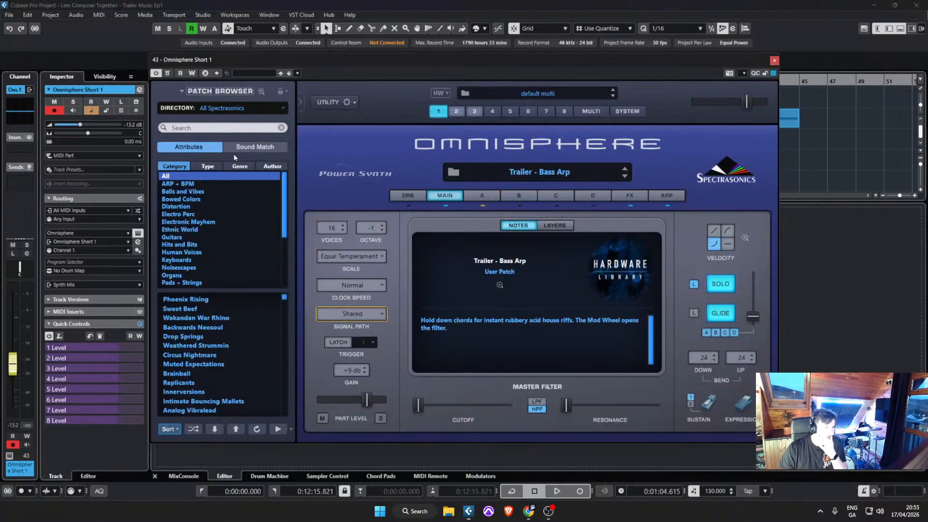
click(10, 15)
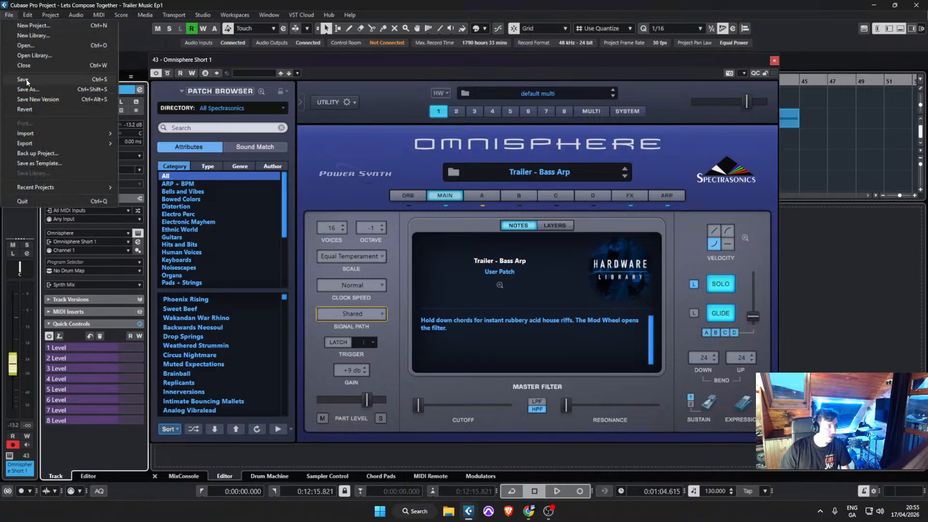
click(23, 79)
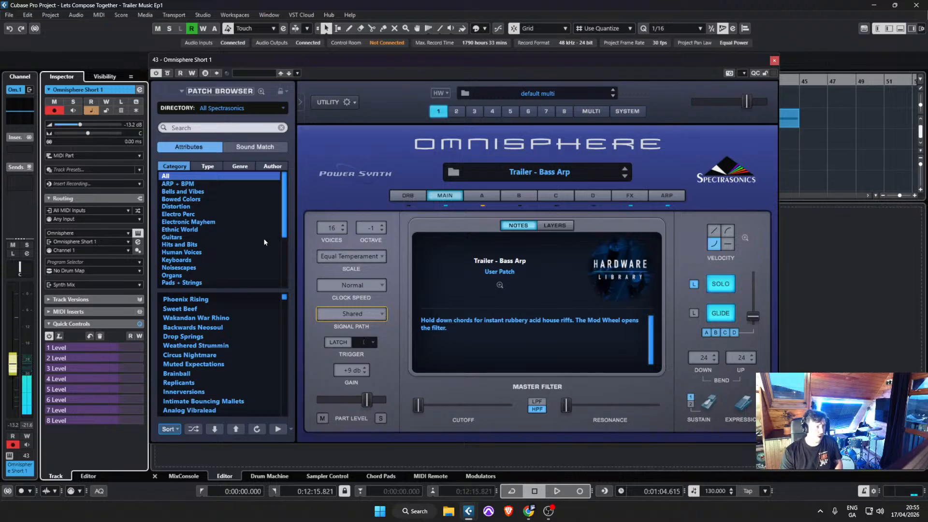
Step: Filter the patches by Textures Playable and audition sounds including Arkaik Chasm, Bells of Apprehension, Breathy Harmonica Pad and Circuit Pad Raise Ambience
scroll(251, 239, down, 4)
click(197, 260)
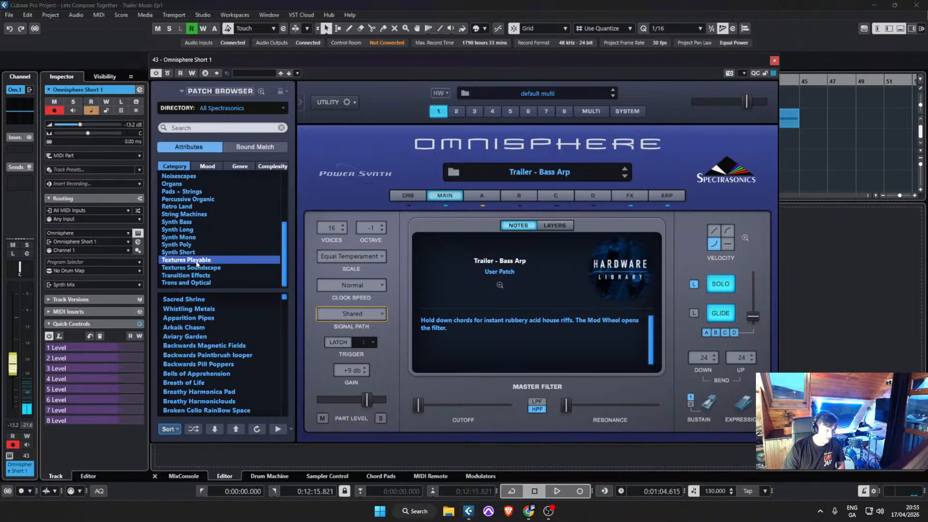
click(217, 327)
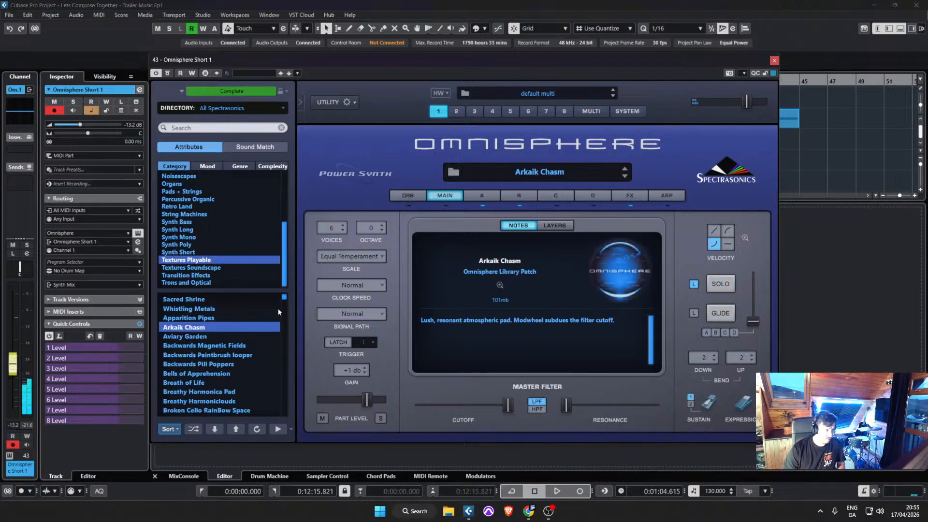
click(238, 355)
click(232, 374)
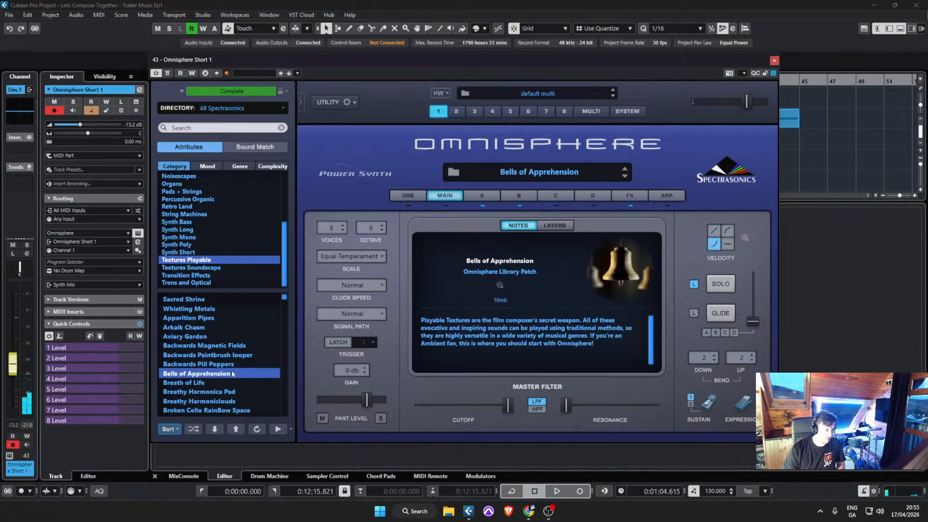
click(233, 391)
scroll(237, 377, down, 2)
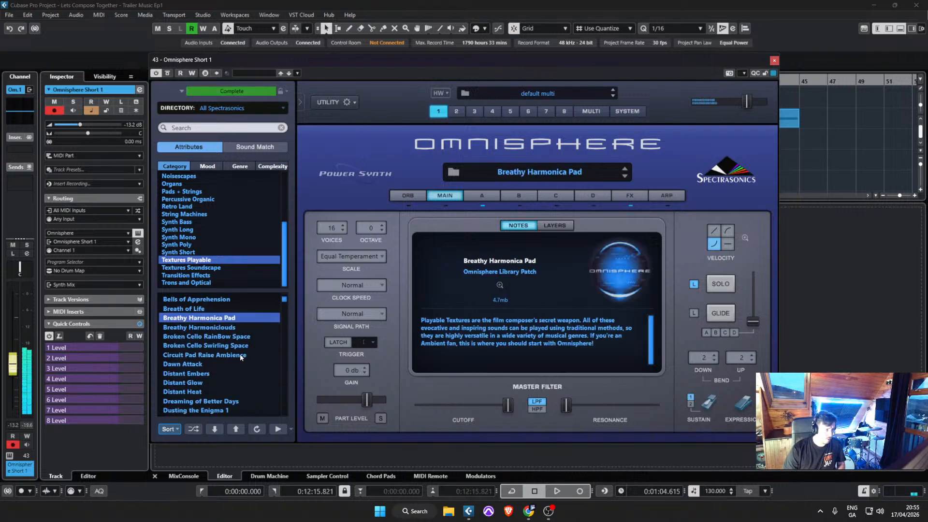
click(240, 355)
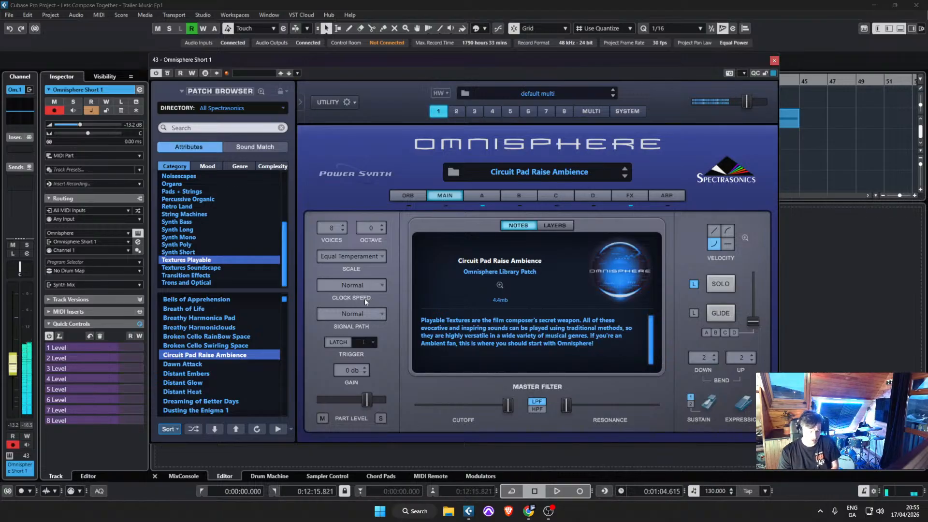
Step: Audition Hang Drum Frother Flutter and load the Grains of Sorrow patch from the Textures Playable category
click(225, 410)
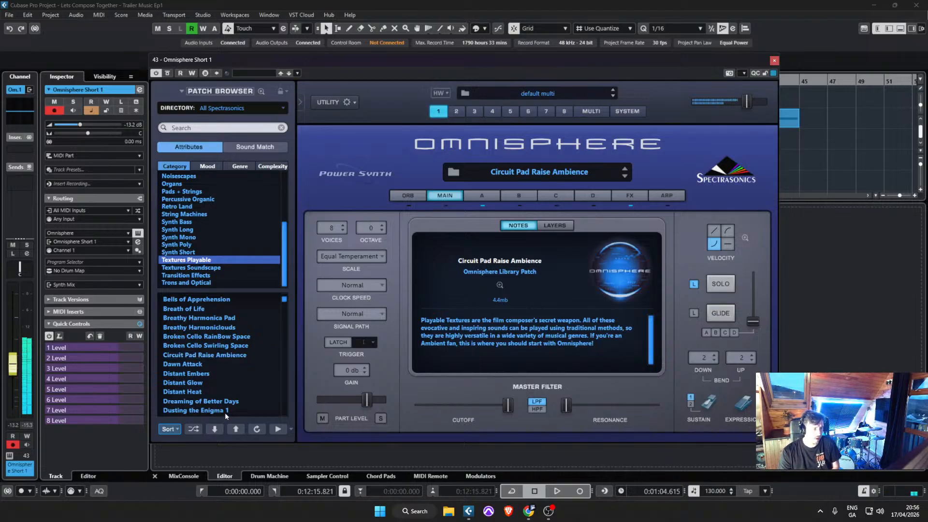
scroll(225, 401, down, 4)
click(242, 382)
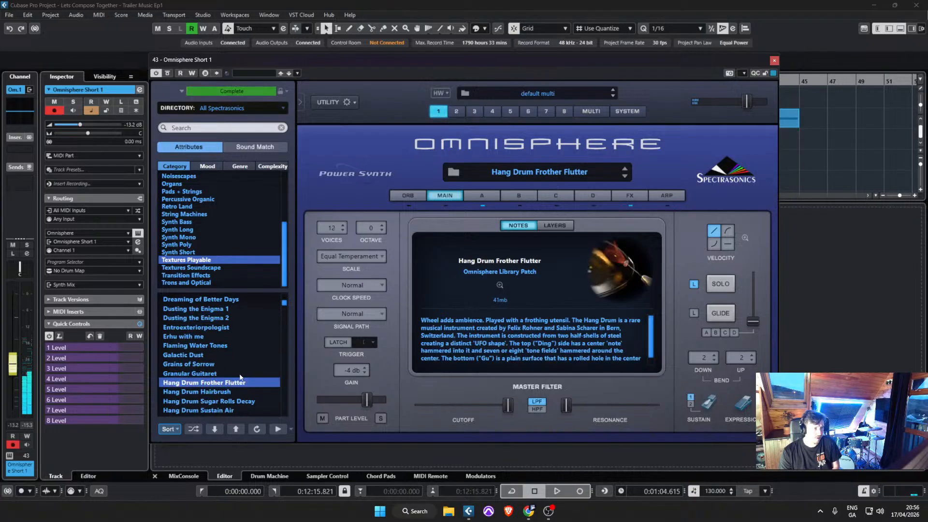
click(240, 372)
click(239, 366)
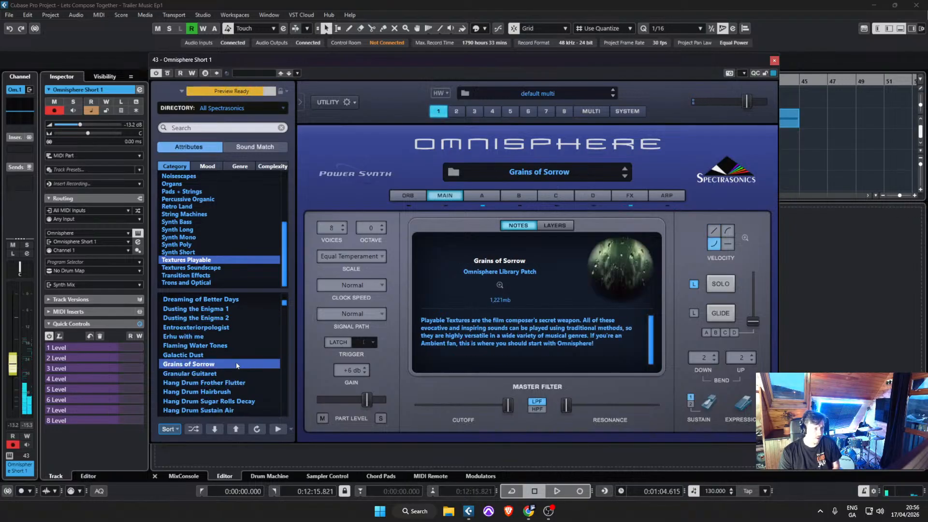
Step: Close the instrument window, save the project, and add a Massive Verb send to the Omnisphere Short 1 track
click(774, 61)
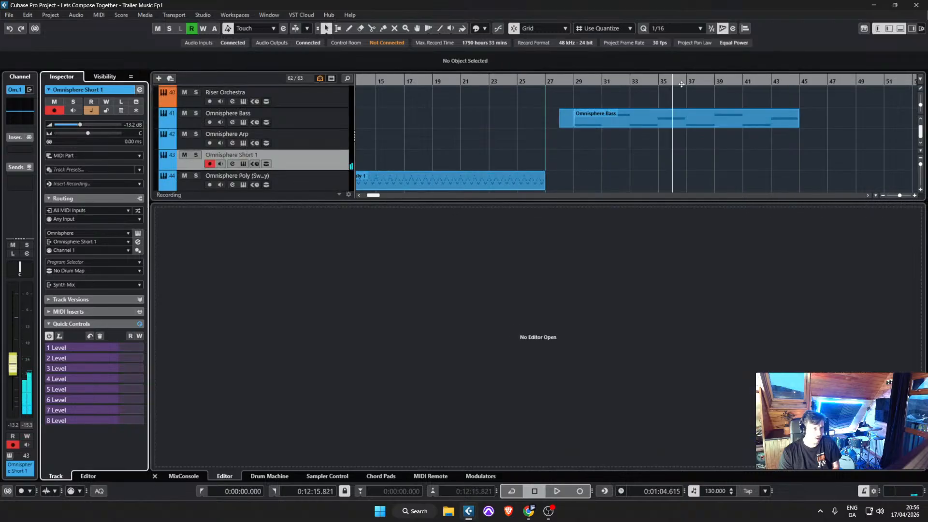
click(9, 15)
click(30, 71)
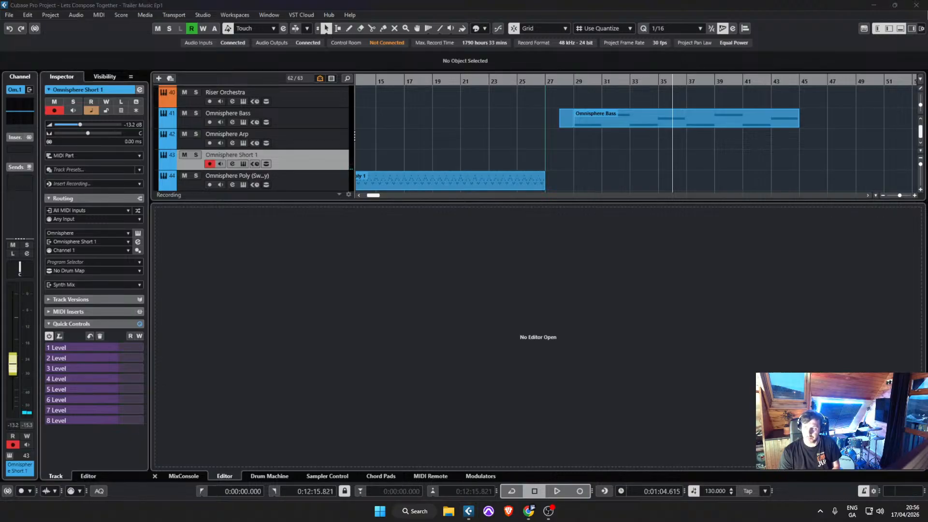
key(Return)
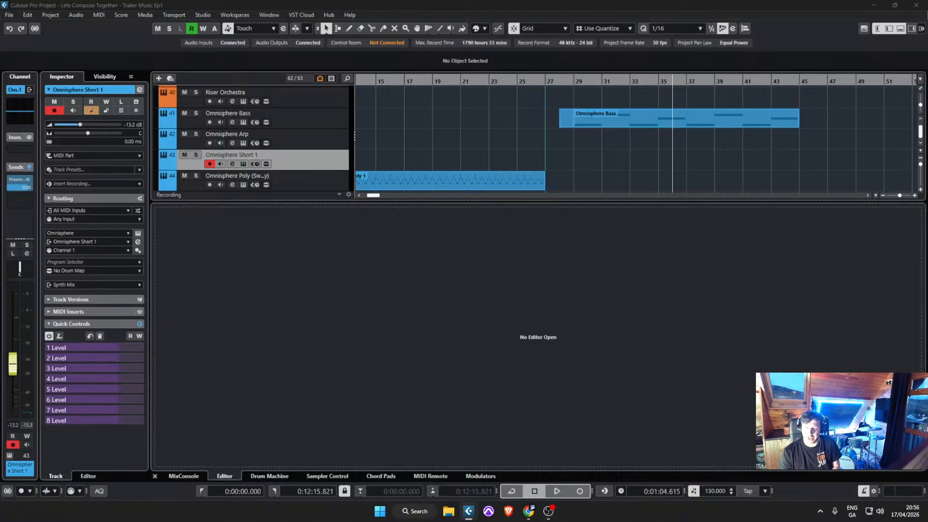
drag(407, 155, 358, 157)
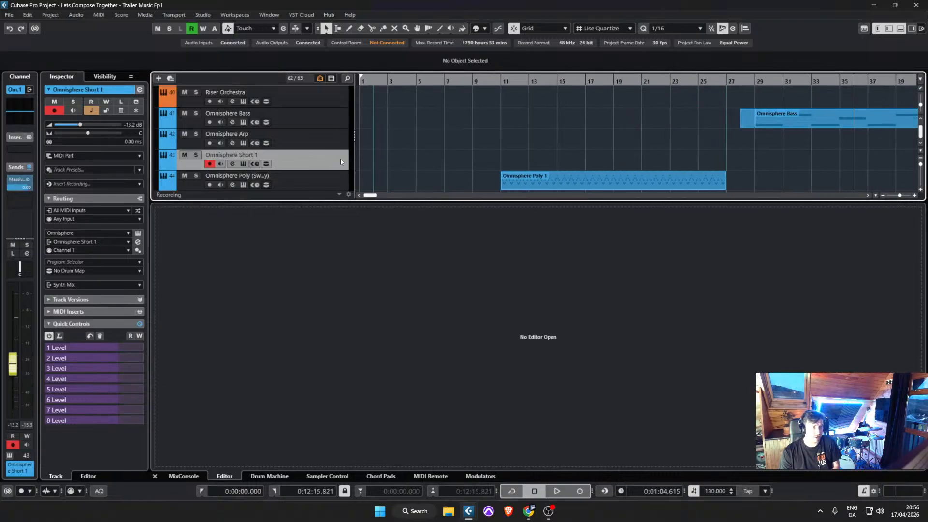
Step: Browse further Textures Playable patches in the Omnisphere Short 1 instrument and close its window
click(138, 233)
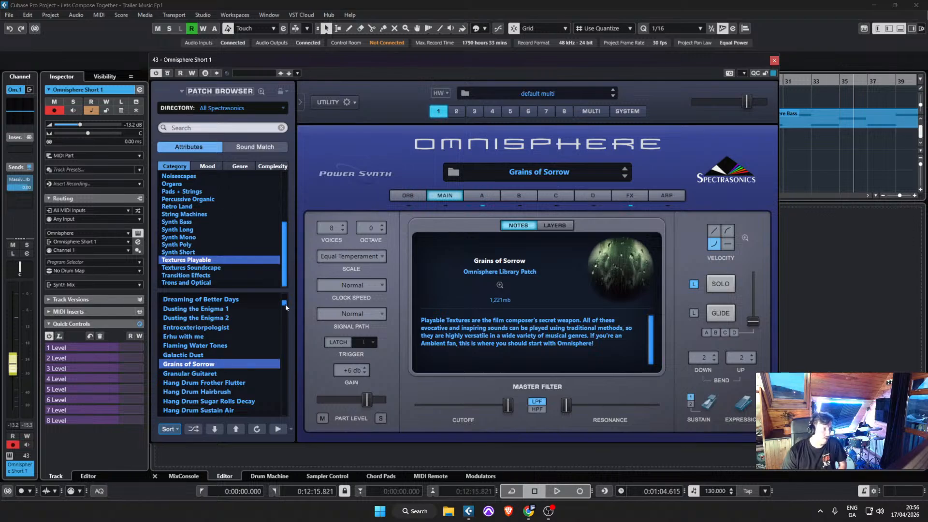
drag(285, 303, 284, 381)
scroll(207, 219, up, 5)
scroll(202, 228, down, 5)
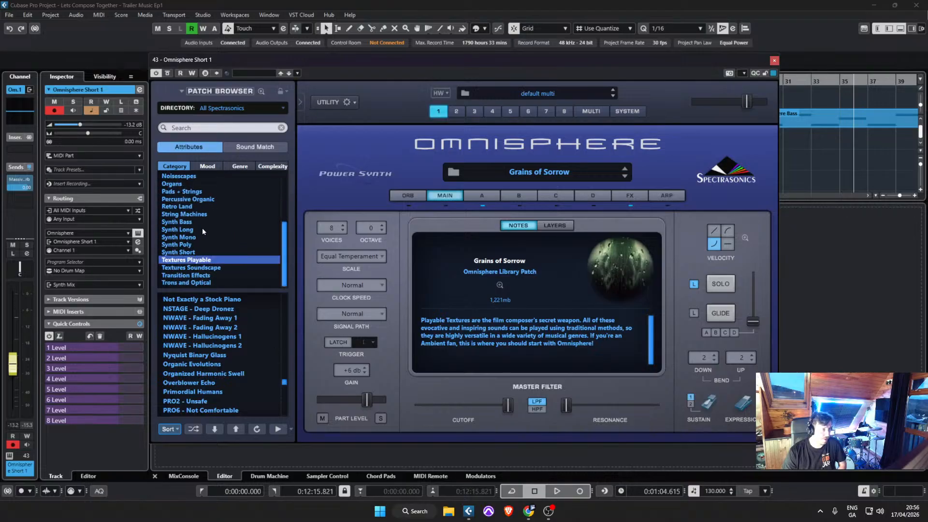
click(773, 62)
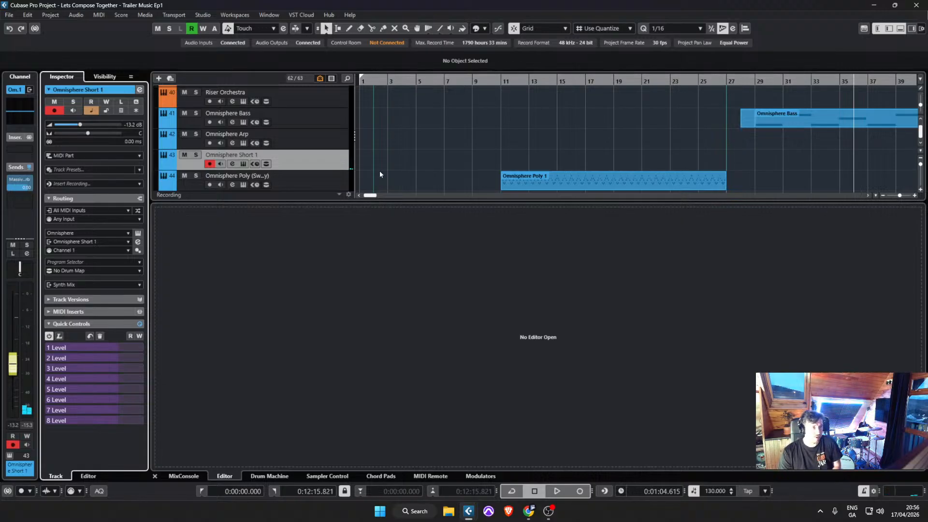
Step: Record a 12-bar MIDI part on the Omnisphere Short 1 track from bar 1
scroll(380, 174, down, 5)
click(358, 78)
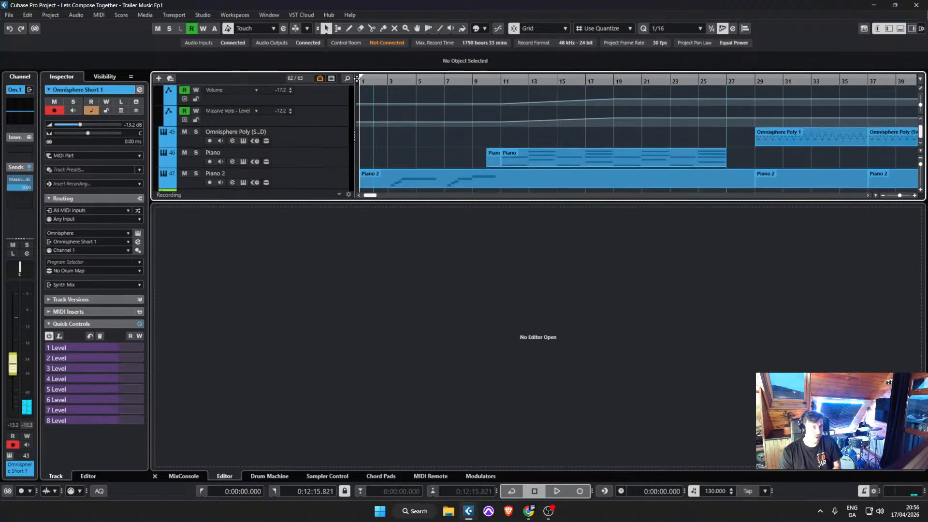
key(KP_Multiply)
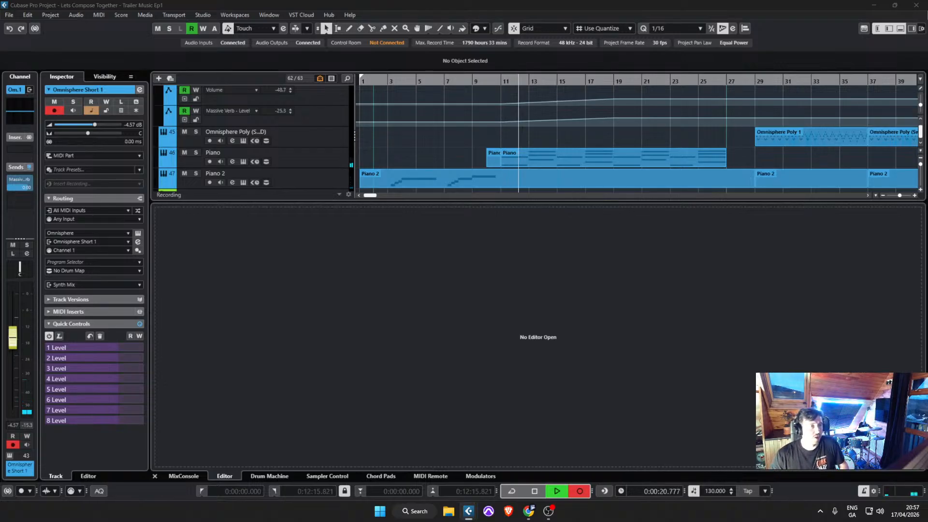
key(space)
Step: Show the CC 1 (Modulation) lane for the recorded Omnisphere Short 1 part
scroll(414, 143, down, 5)
scroll(438, 143, down, 4)
scroll(395, 148, down, 4)
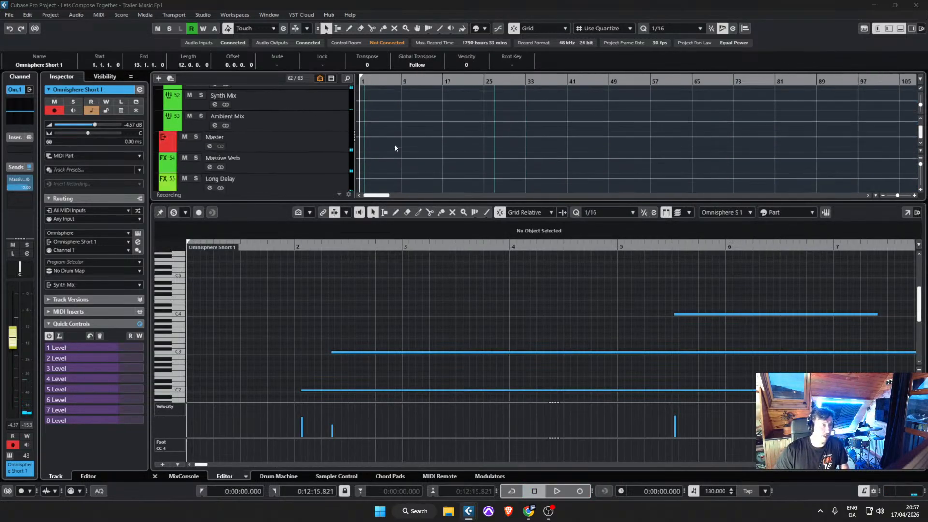
scroll(396, 147, up, 6)
scroll(391, 154, up, 4)
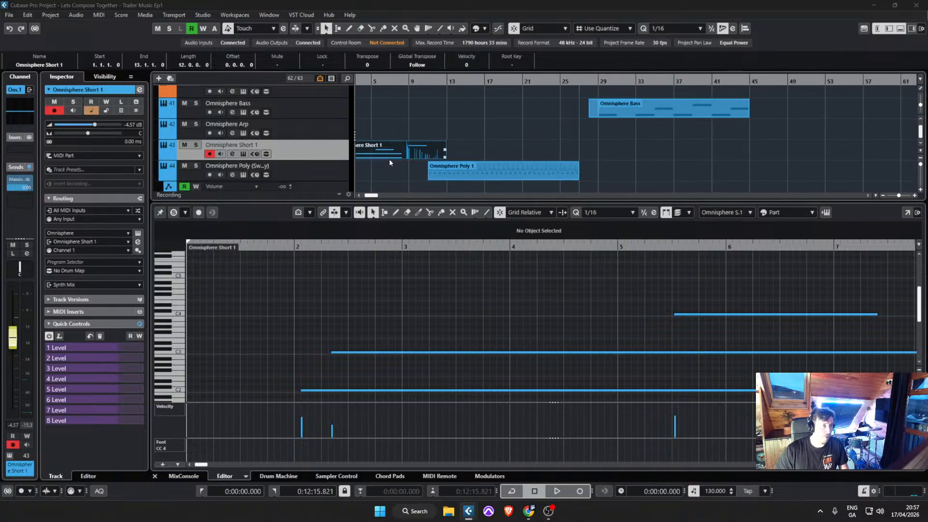
scroll(389, 160, up, 1)
scroll(379, 133, left, 2)
click(458, 127)
click(407, 156)
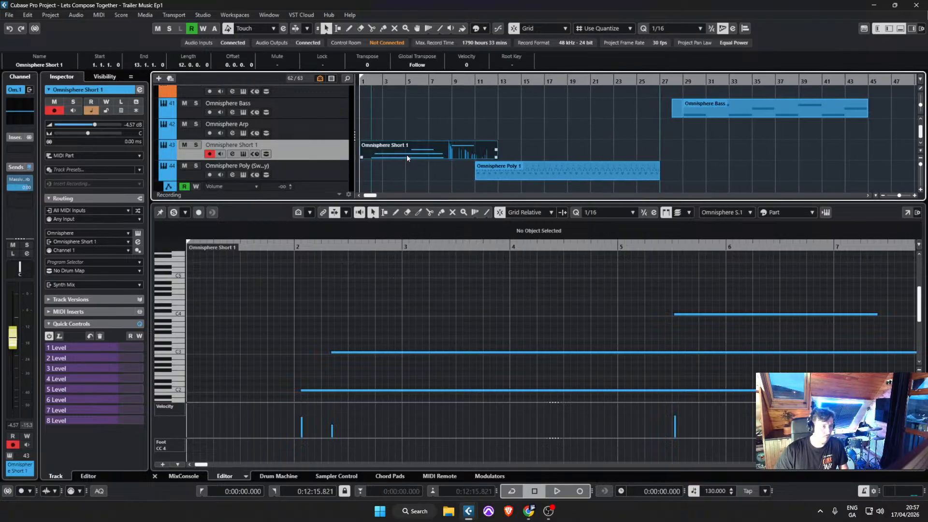
click(165, 410)
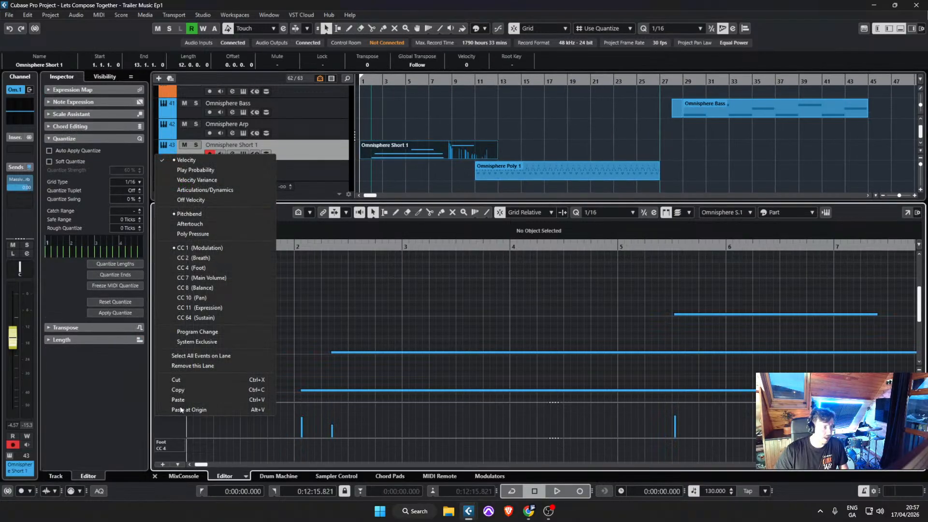
click(212, 248)
scroll(541, 406, down, 4)
Step: Draw a gradually rising modulation curve from about bar 2 to bar 9 and save the project
right_click(720, 426)
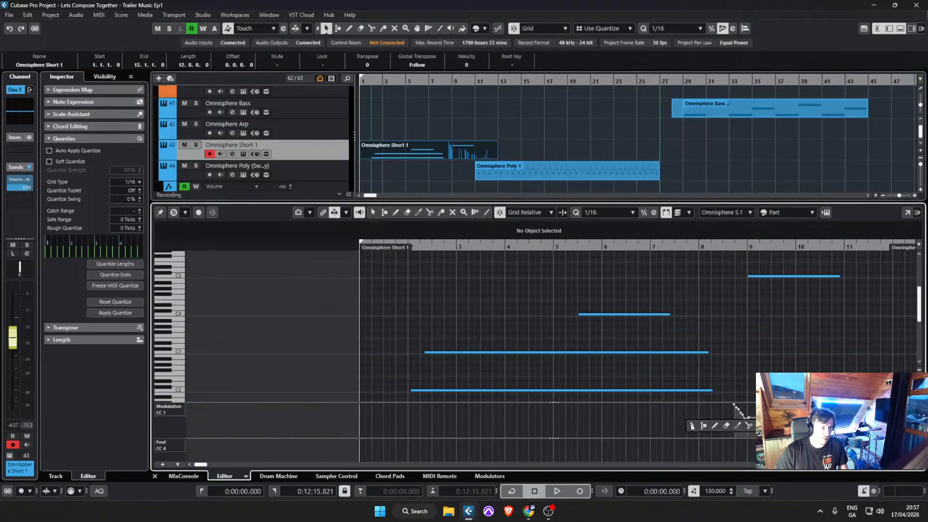
click(715, 426)
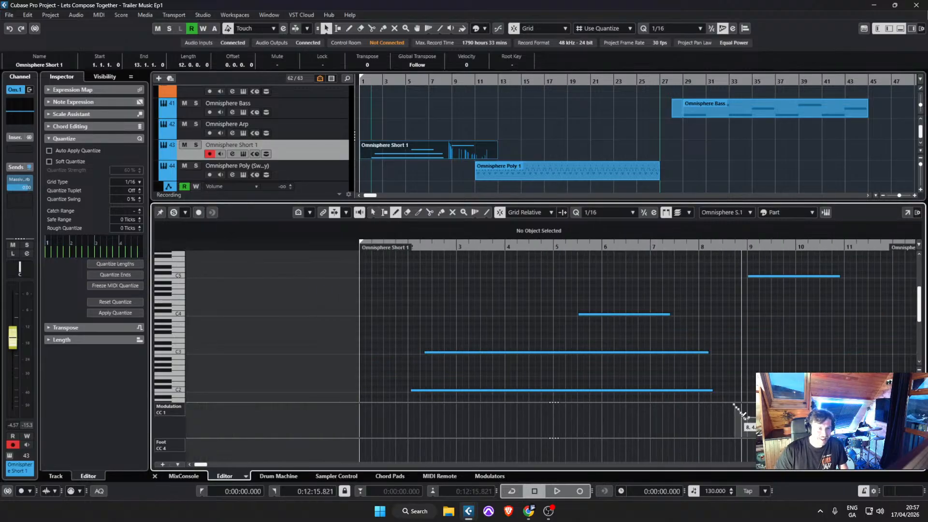
drag(746, 417, 395, 436)
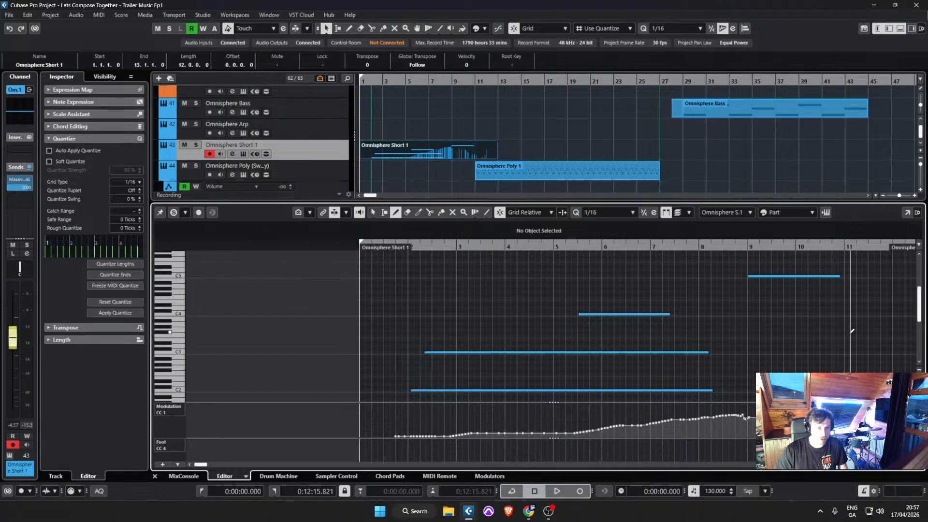
scroll(696, 345, up, 2)
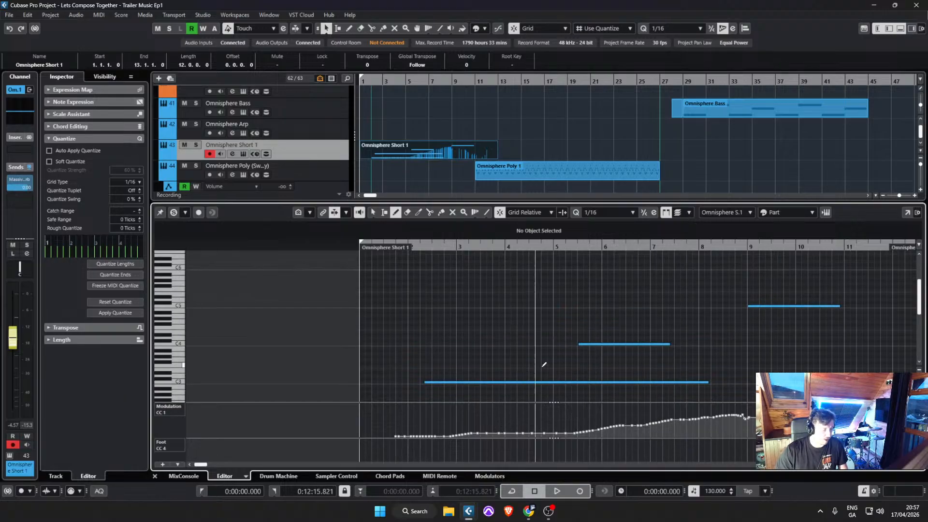
click(11, 15)
click(33, 75)
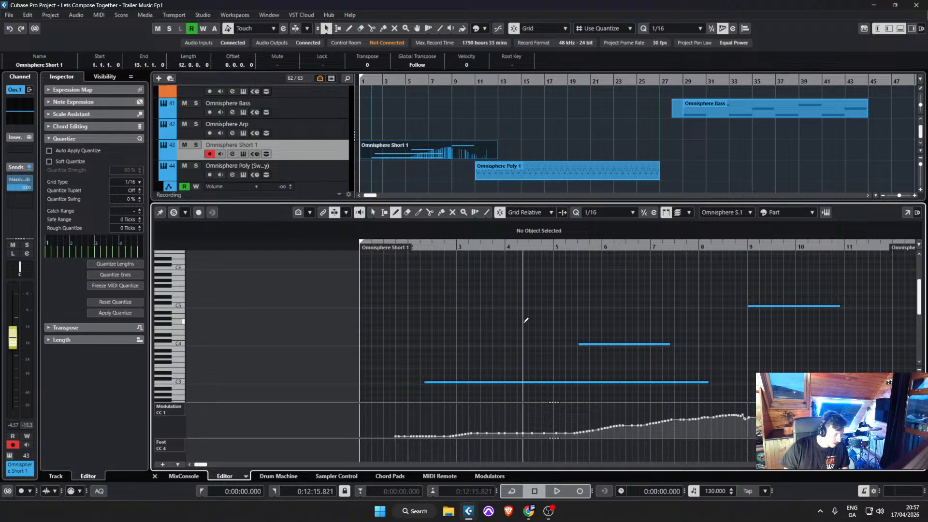
Step: Rename the Omnisphere Short 1 track as Omnisphere Ambient 1 and save the project
click(336, 149)
double_click(314, 145)
key(ctrl+shift+Left)
key(ctrl+shift+Left)
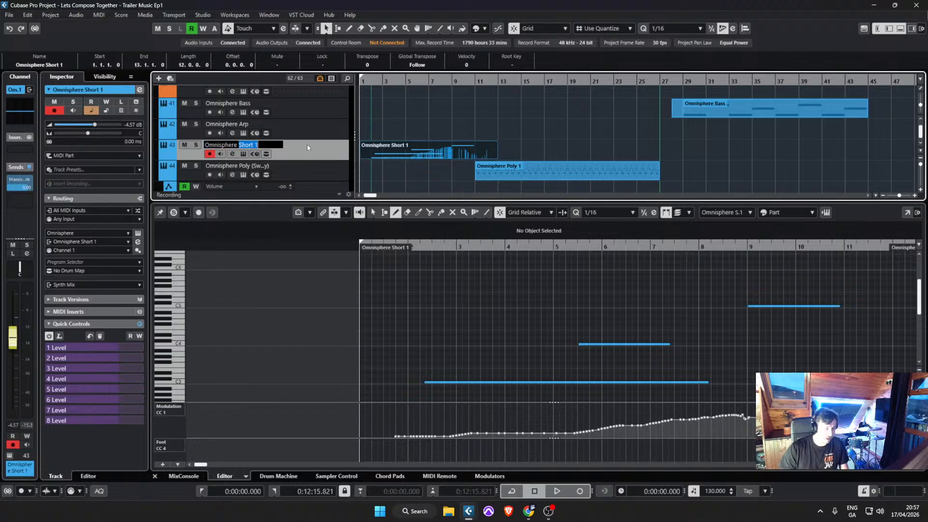
text(Ambient 1)
key(Return)
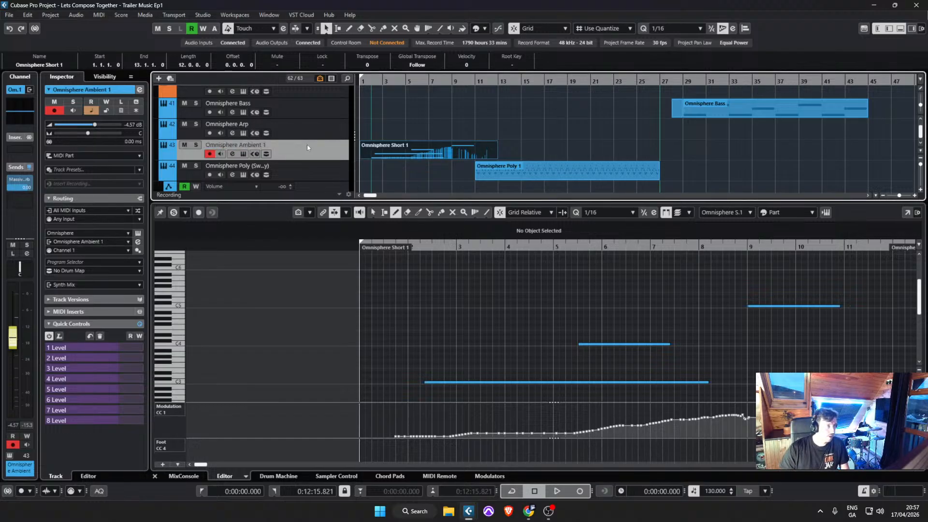
click(9, 15)
click(35, 79)
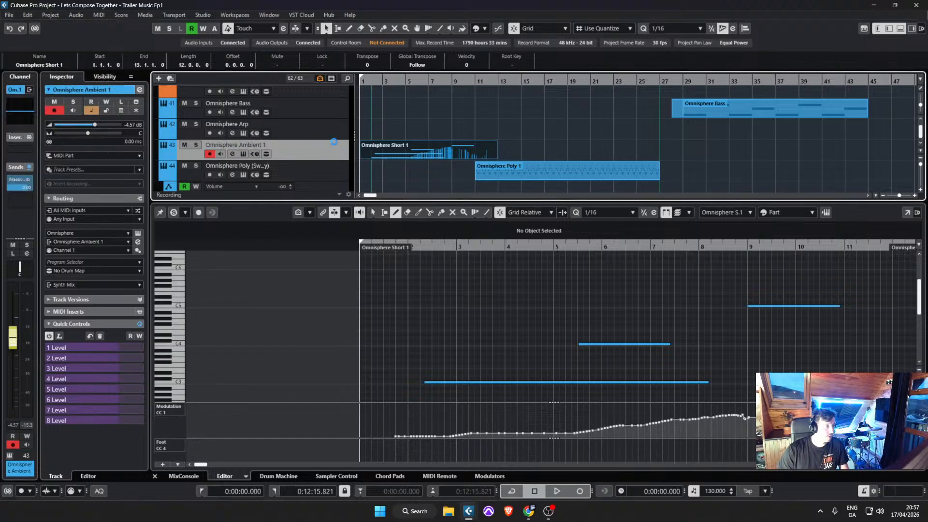
Step: Switch layer A of the Grains of Sorrow patch on Omnisphere Ambient 1 to the Synth oscillator
click(140, 233)
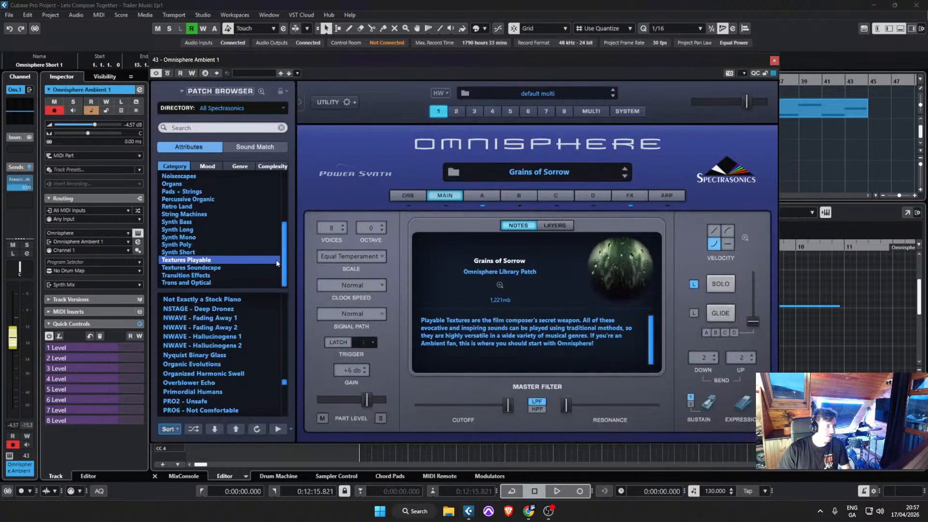
drag(286, 266, 284, 228)
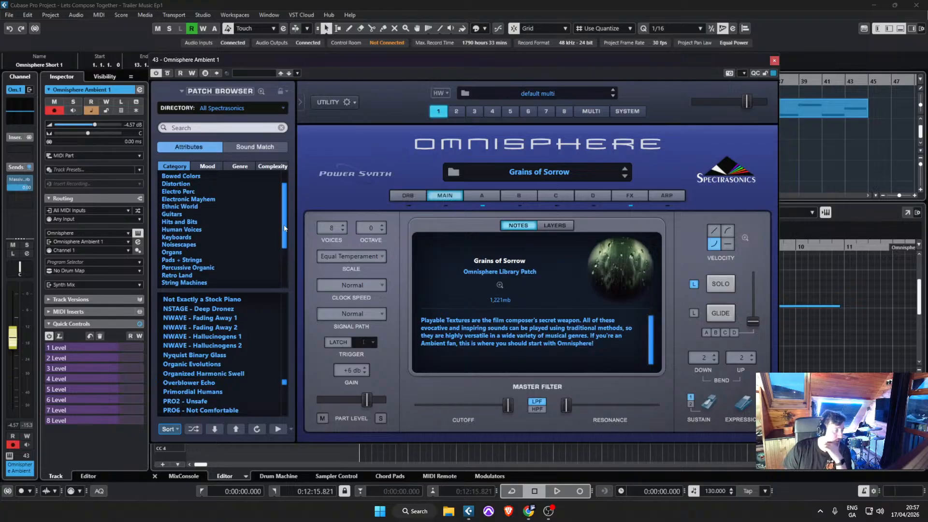
click(481, 196)
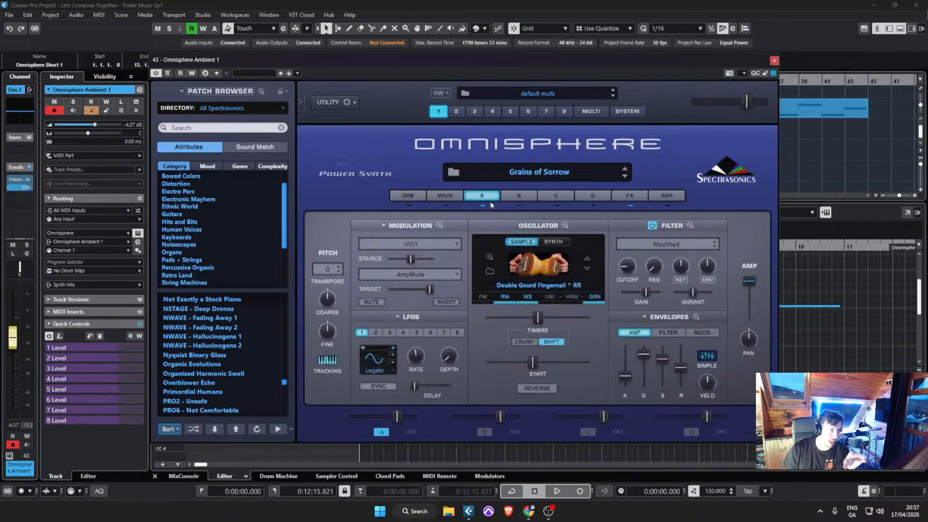
click(521, 242)
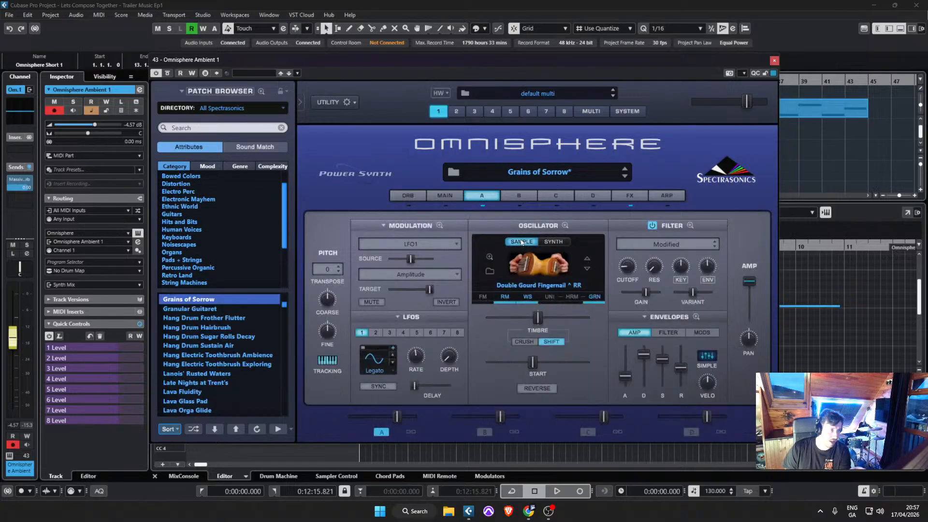
click(553, 242)
click(521, 241)
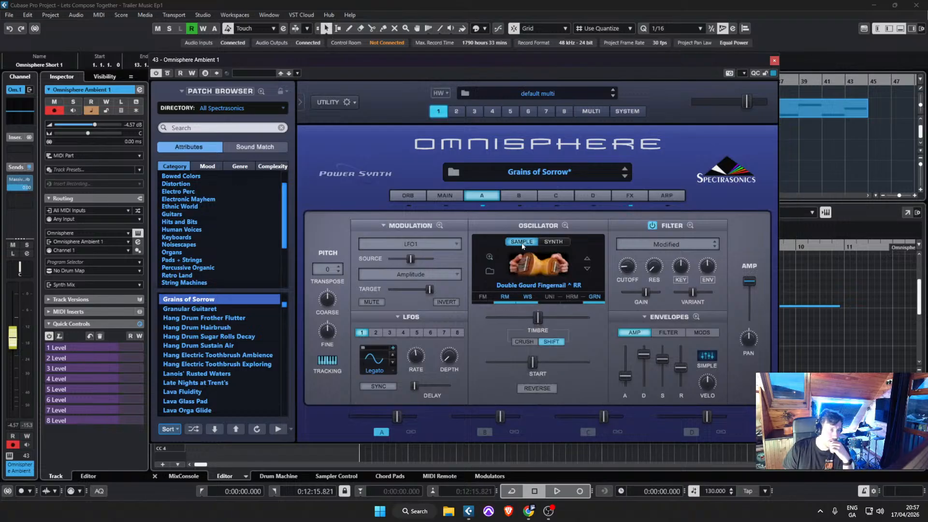
click(548, 242)
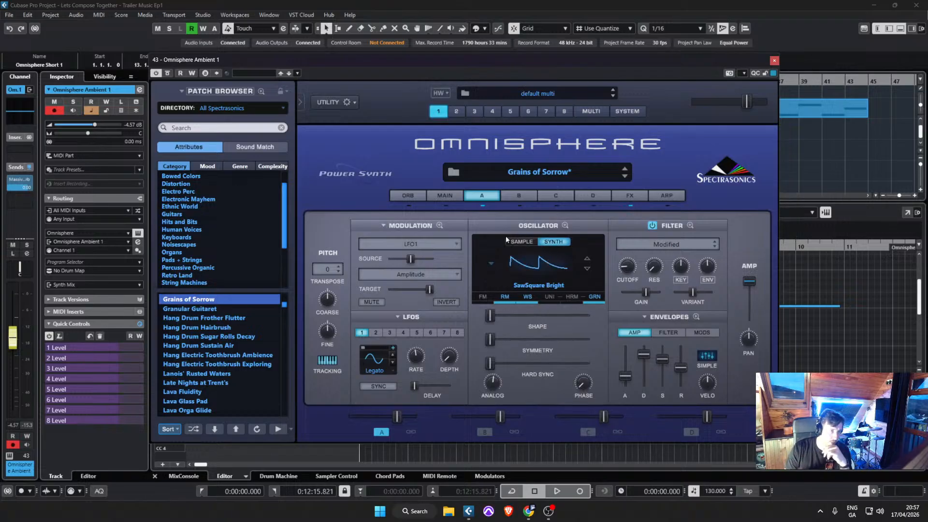
Step: Examine layer A's Harmonia, Unison, Ring Modulation and Granular oscillator settings, leaving the instrument editor closed
click(571, 297)
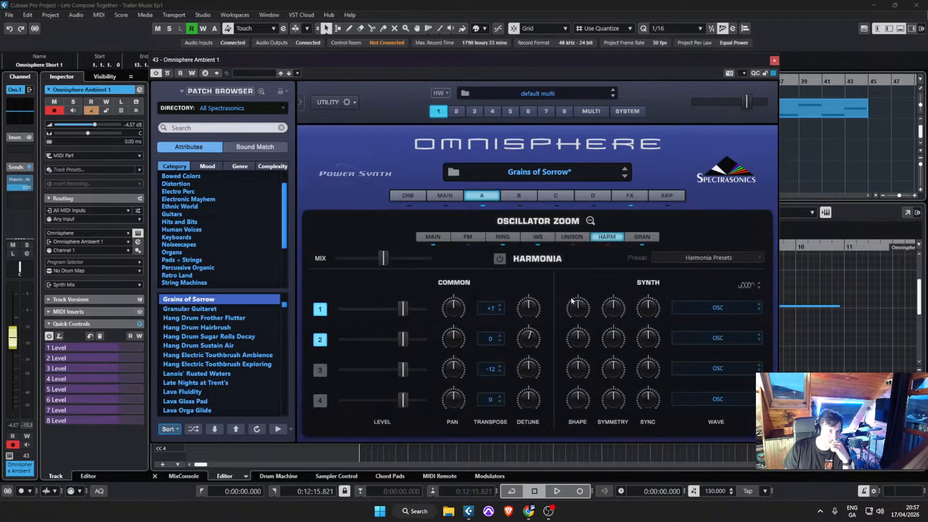
click(572, 237)
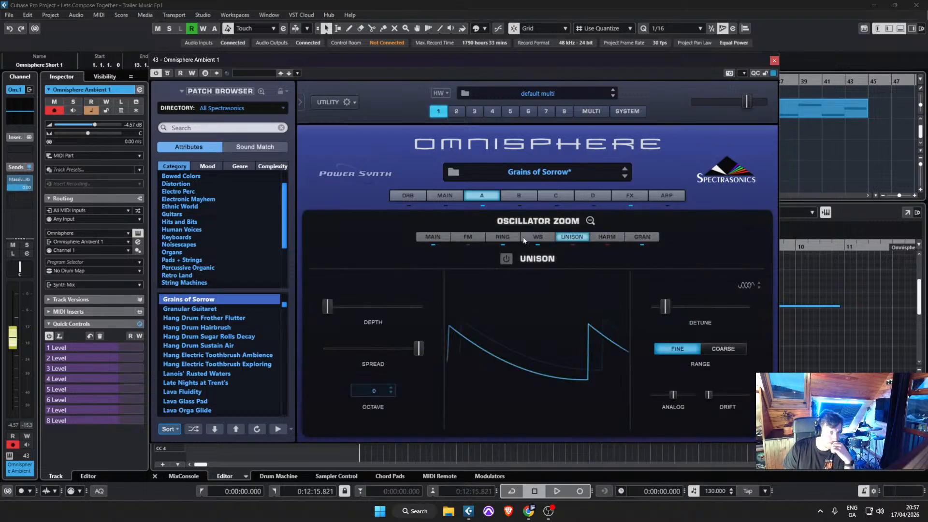
click(503, 239)
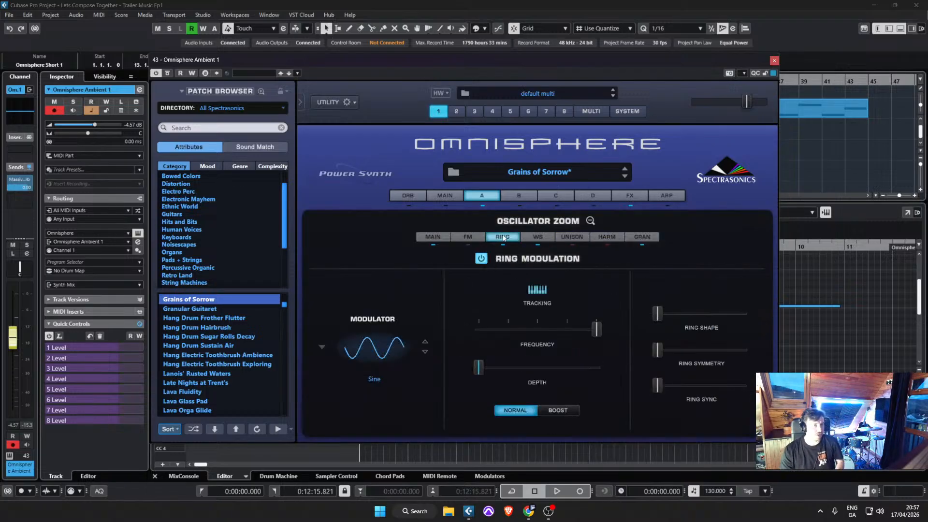
click(637, 239)
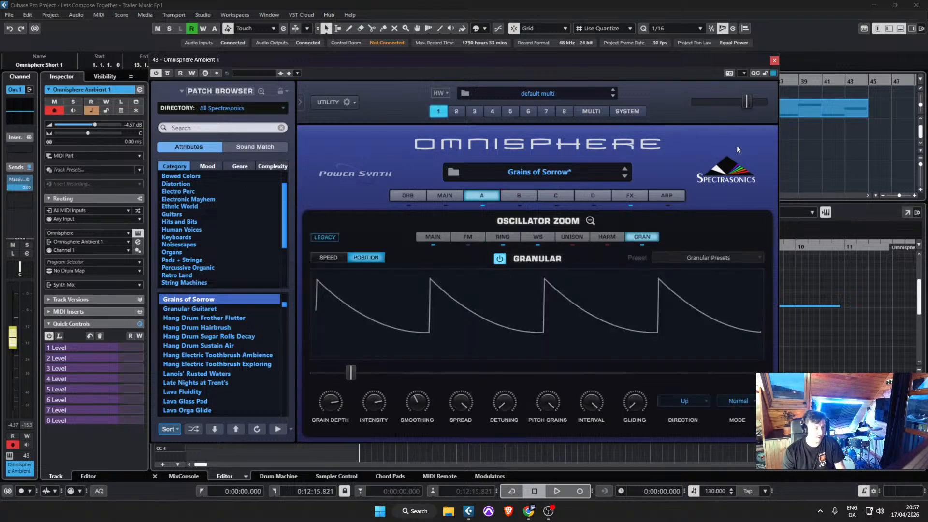
click(774, 61)
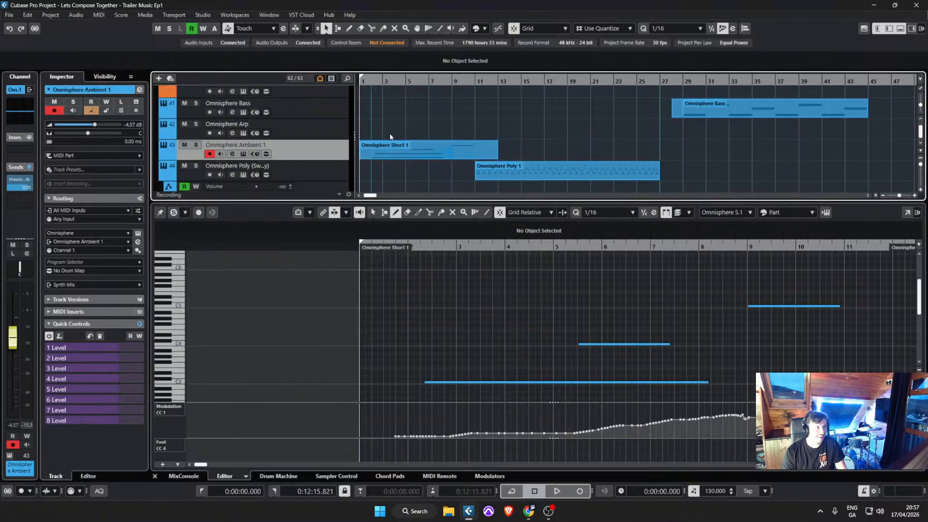
Step: Save the project and play back the Omnisphere Ambient 1 intro from bar 1
scroll(384, 137, up, 2)
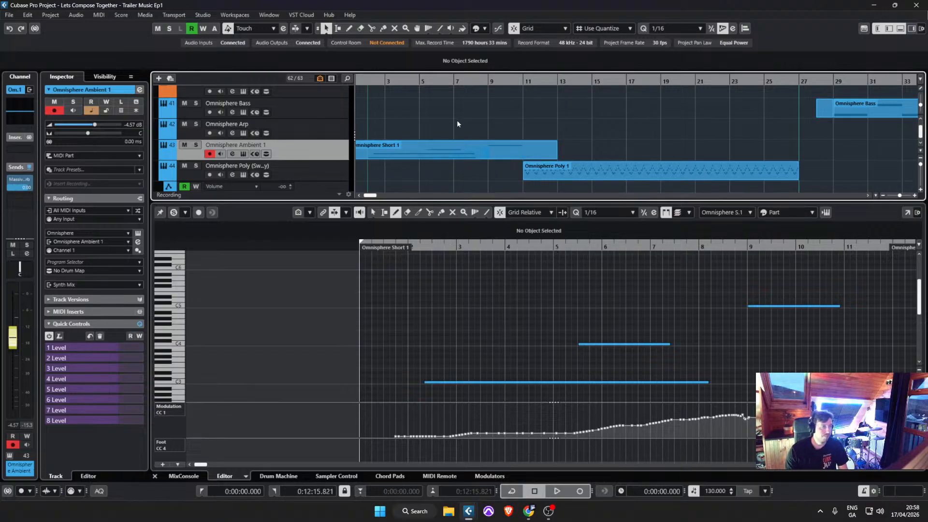
click(7, 15)
click(58, 78)
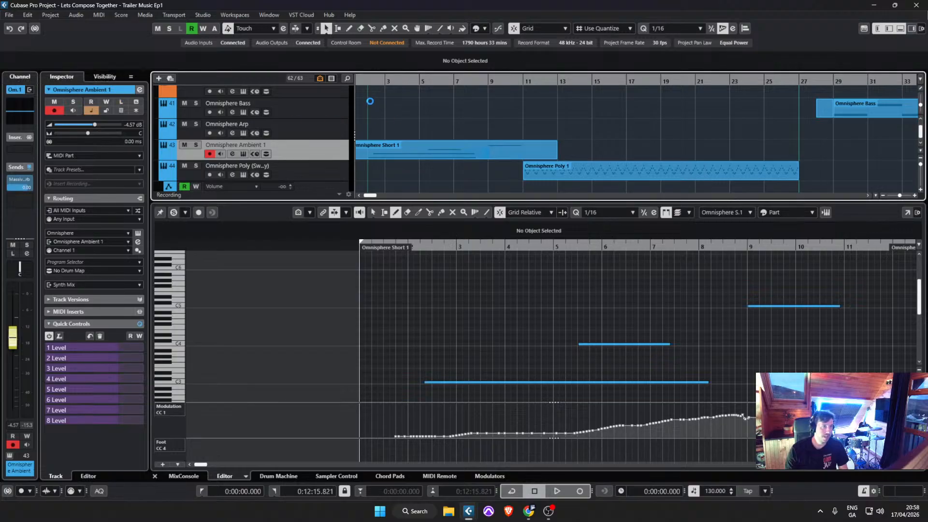
key(space)
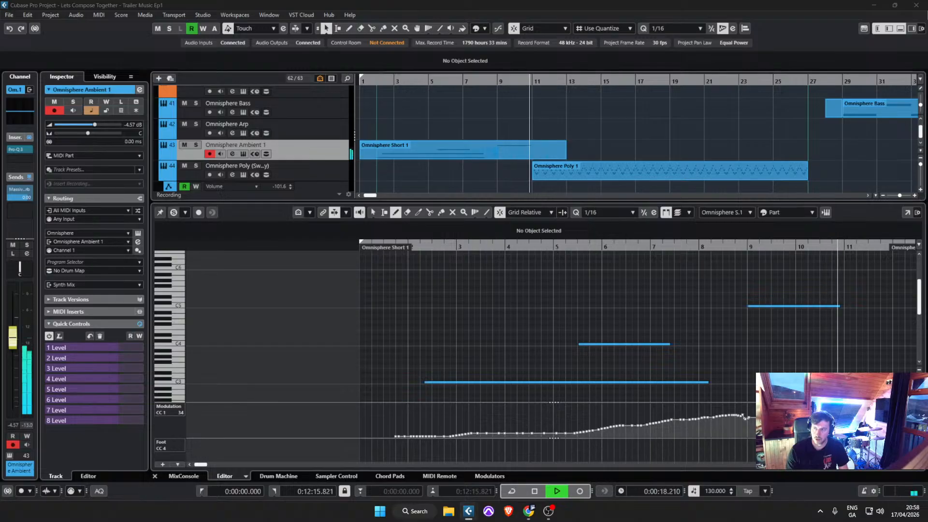
key(space)
key(space)
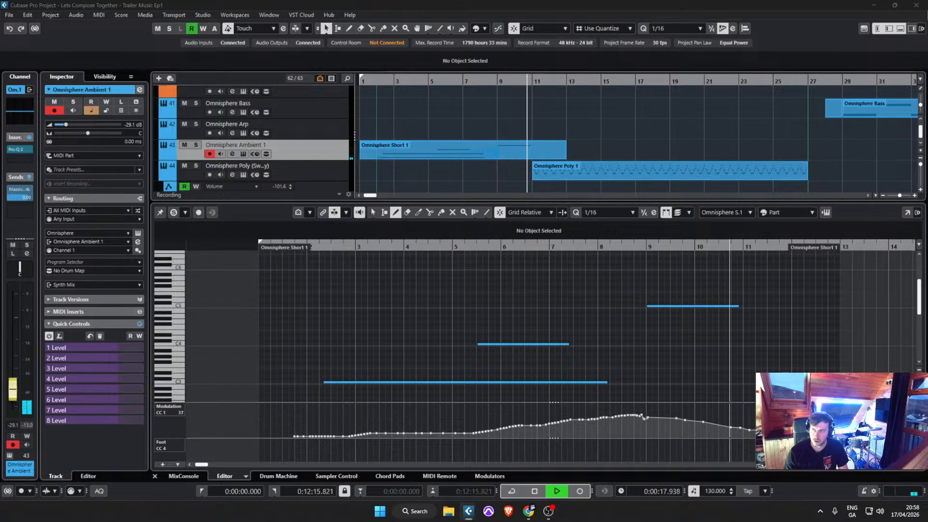
key(space)
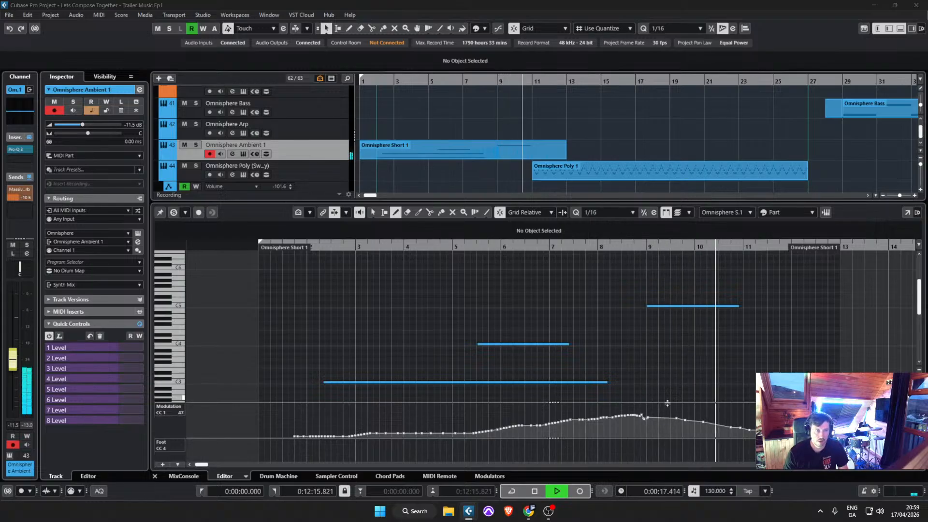
key(space)
Step: Redraw the CC 1 modulation curve with a peak near bar 5 and a swell around bars 6 to 7, falling until about bar 8.5
mouse_move(701, 427)
mouse_down()
mouse_move(481, 430)
mouse_move(511, 418)
mouse_move(755, 432)
mouse_up()
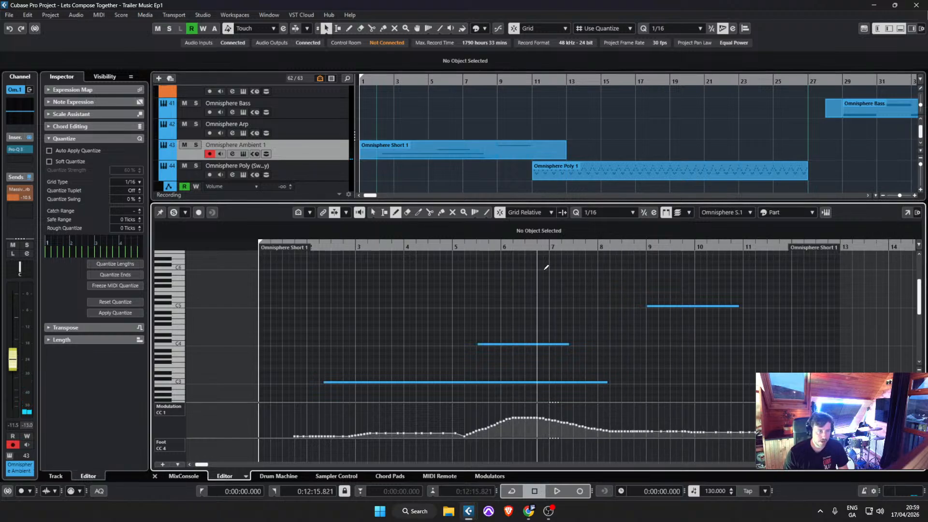
key(space)
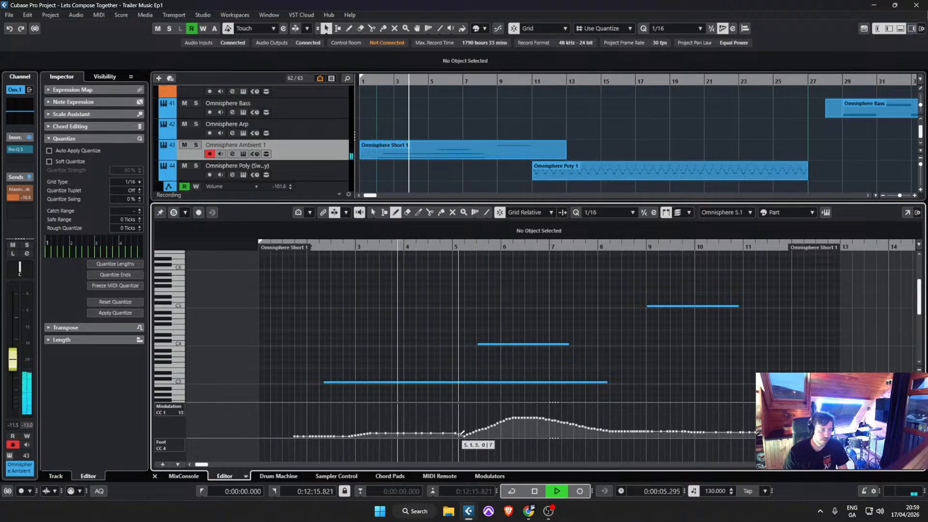
mouse_move(462, 432)
mouse_down()
mouse_move(408, 431)
mouse_move(461, 416)
mouse_move(483, 430)
mouse_move(459, 417)
mouse_move(480, 429)
mouse_move(521, 417)
mouse_move(638, 432)
mouse_up()
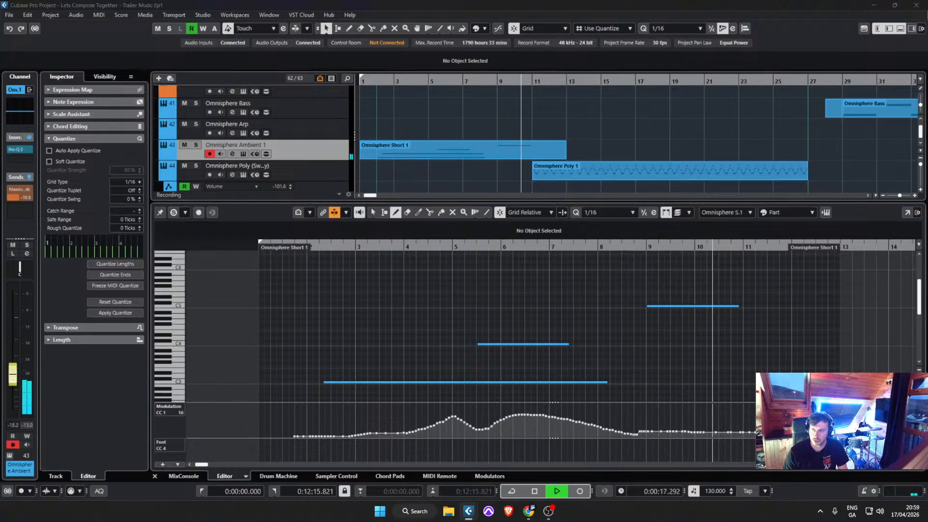
key(space)
Step: Reload the Grains of Sorrow patch on Omnisphere Ambient 1 and return the synth to its Main page during playback
click(340, 143)
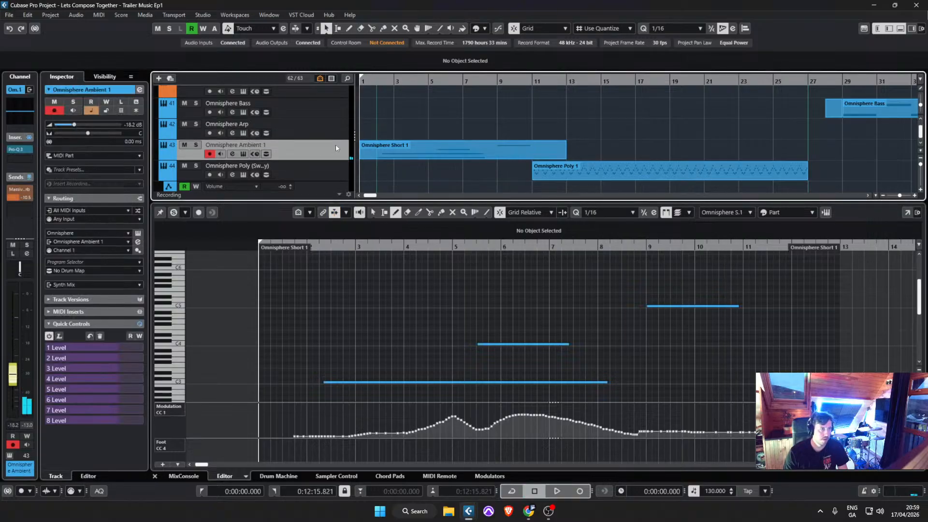
click(137, 232)
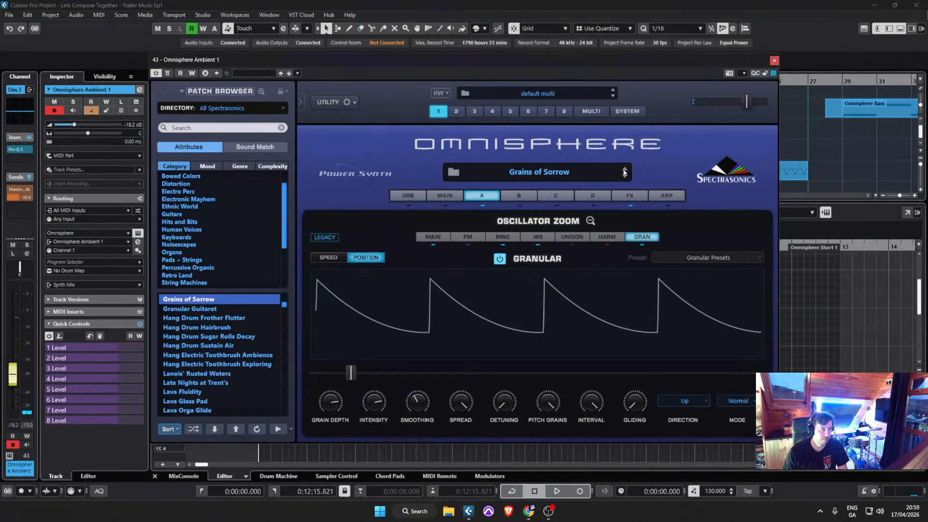
click(624, 170)
click(624, 177)
key(space)
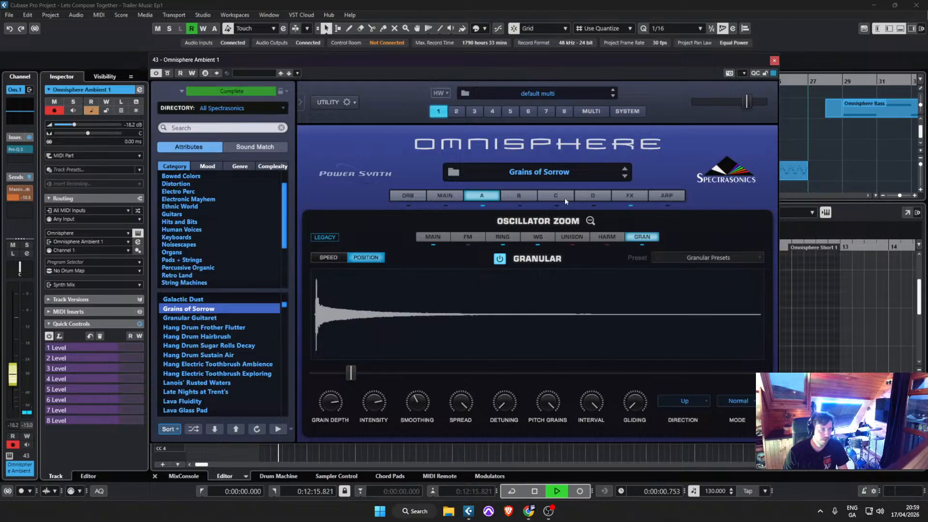
click(445, 195)
click(774, 60)
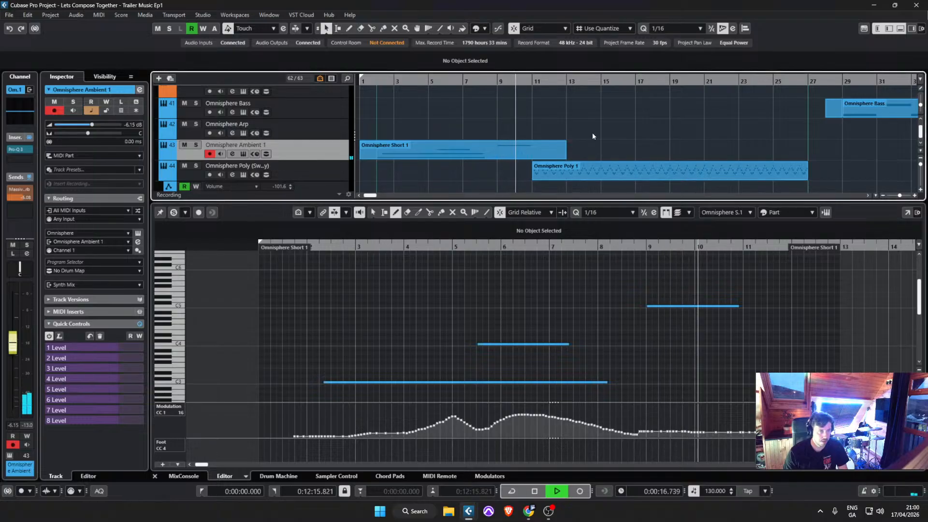
Step: Draw another CC 1 modulation swell from about bar 8.5 to bar 11, peaking near bar 10
key(space)
key(space)
mouse_move(633, 434)
mouse_down()
mouse_move(681, 416)
mouse_move(755, 436)
mouse_up()
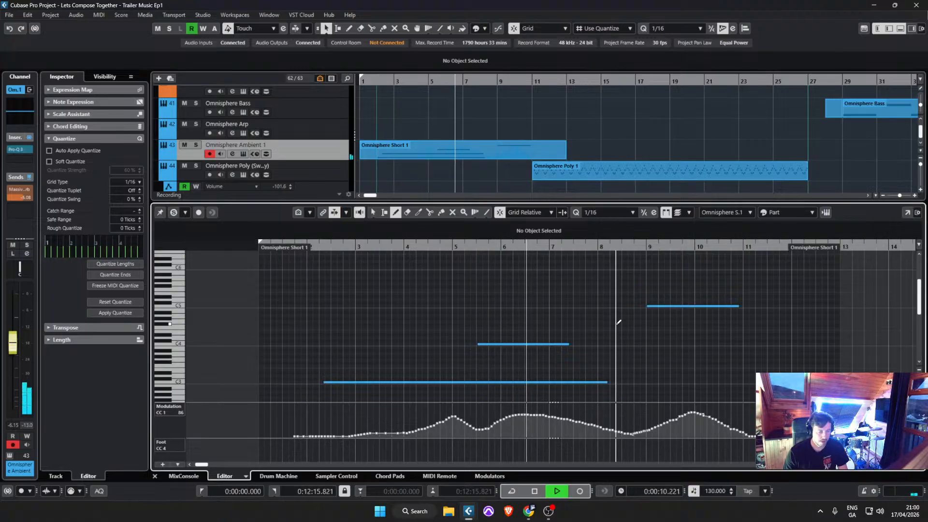
Step: Add an octave-higher C5 copy of the C4 note near bar 5 and raise the bar 9 note to C6, checking by playback
key(1)
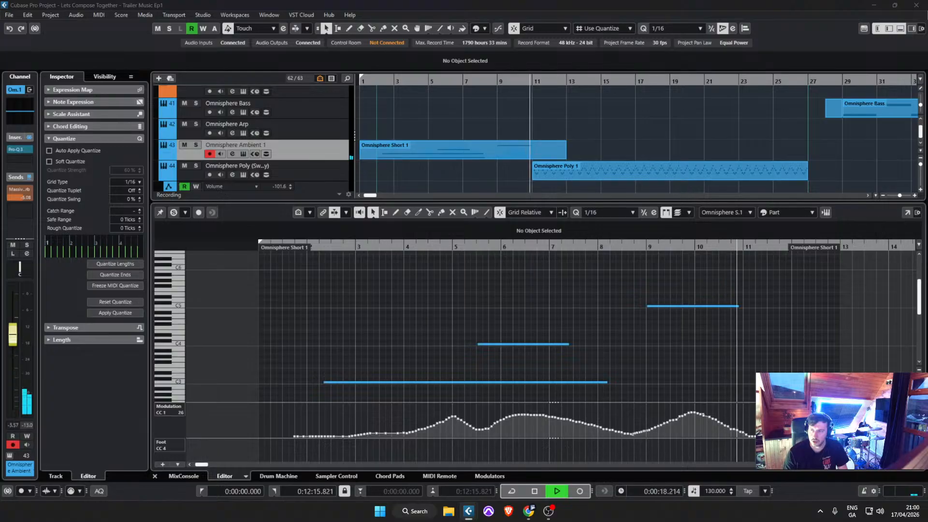
key(space)
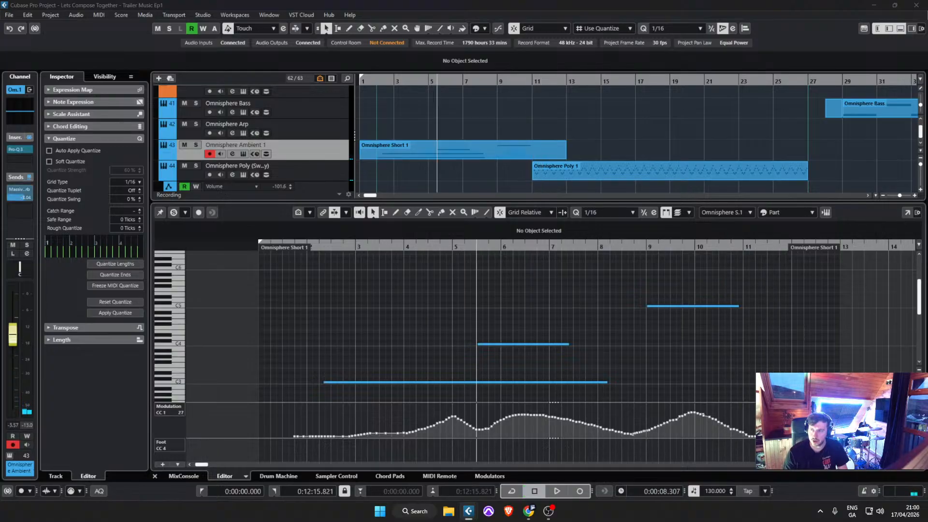
key(space)
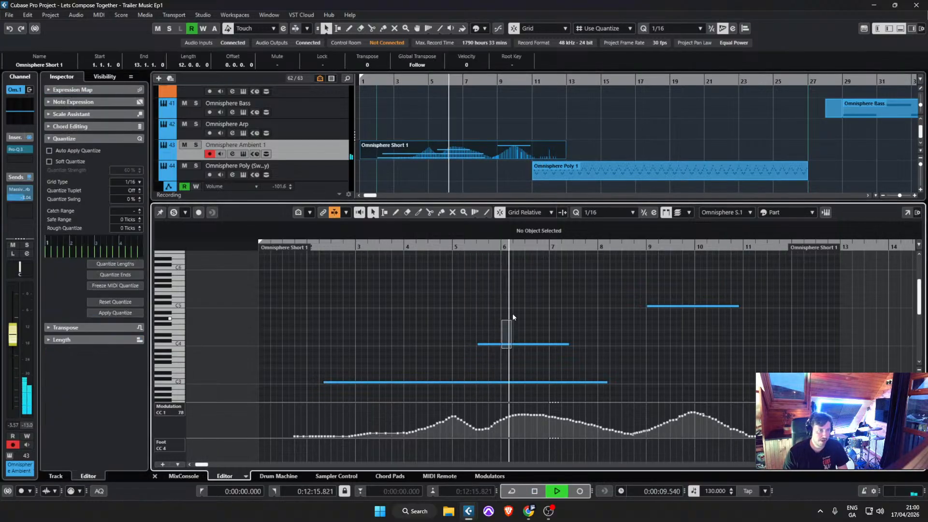
click(478, 344)
key(space)
drag(478, 345, 510, 310)
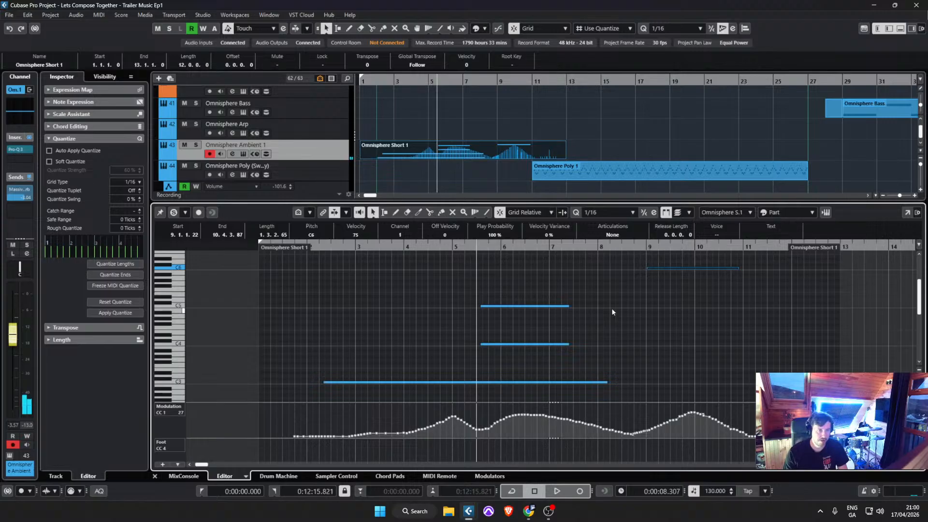
click(633, 249)
key(space)
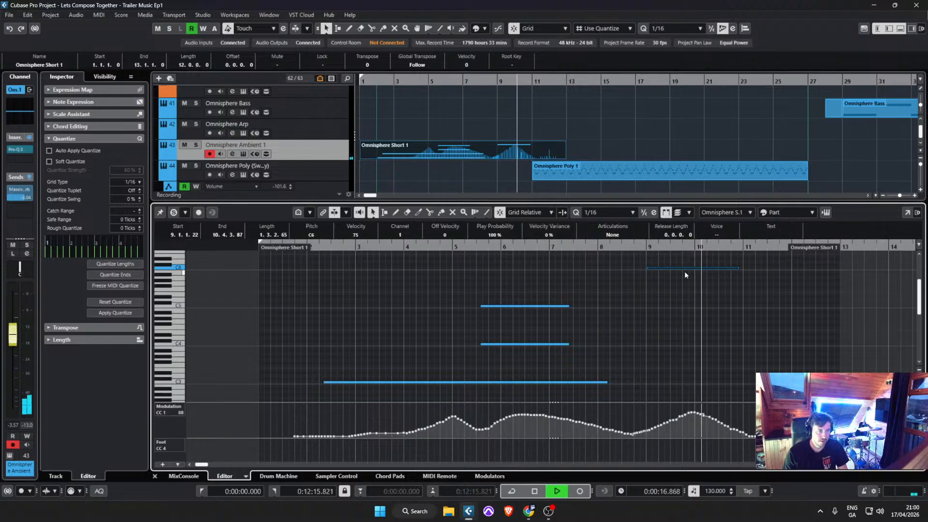
key(space)
Step: Delete the C5 note near bar 5 and extend the long C3 note to about bar 11.3
click(498, 306)
key(Delete)
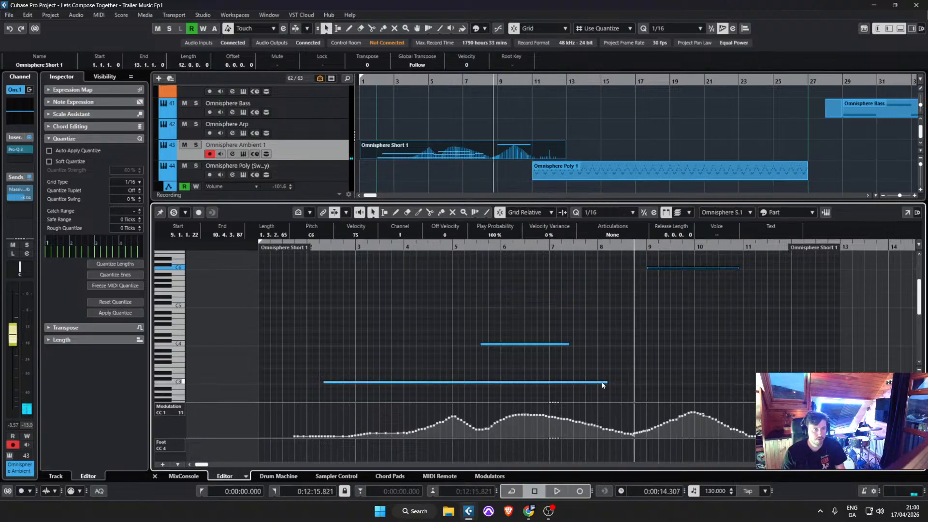
drag(607, 382, 772, 382)
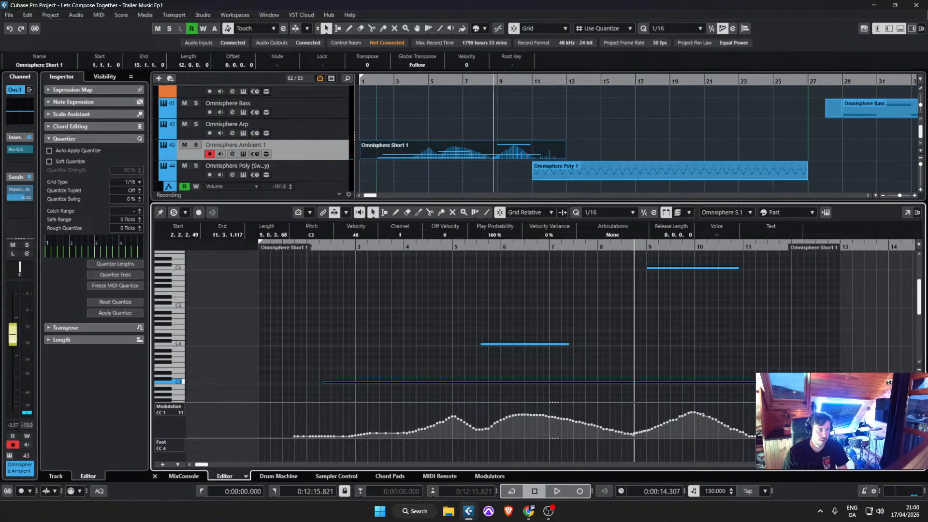
Step: Play the arrangement from the start and examine the tracks from brass to effects between bars 1 and 41
drag(327, 247, 283, 247)
key(space)
click(501, 124)
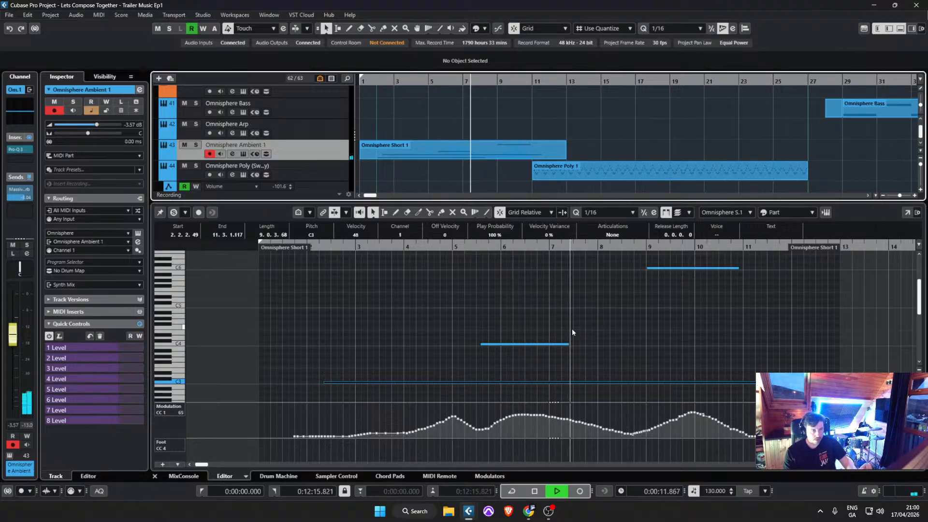
click(604, 331)
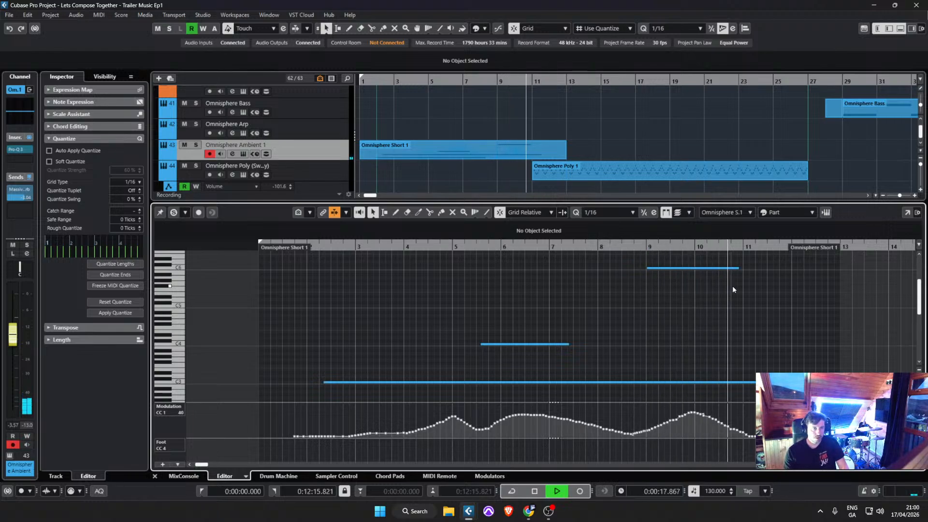
click(785, 150)
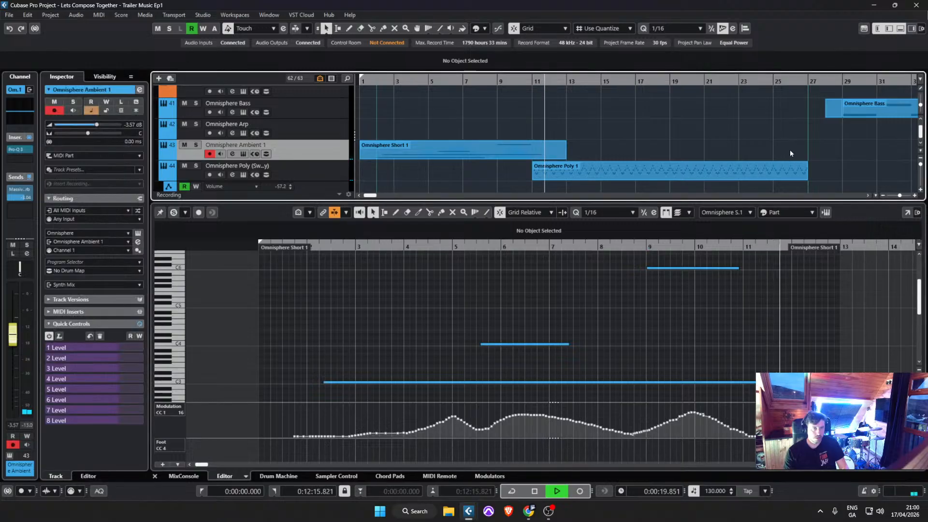
scroll(789, 150, right, 5)
scroll(512, 169, up, 3)
scroll(484, 178, up, 10)
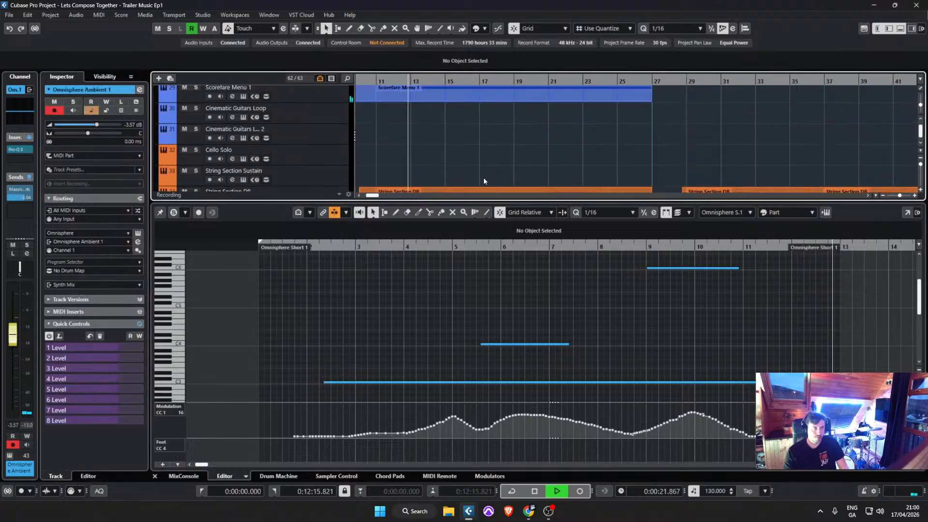
scroll(434, 179, up, 12)
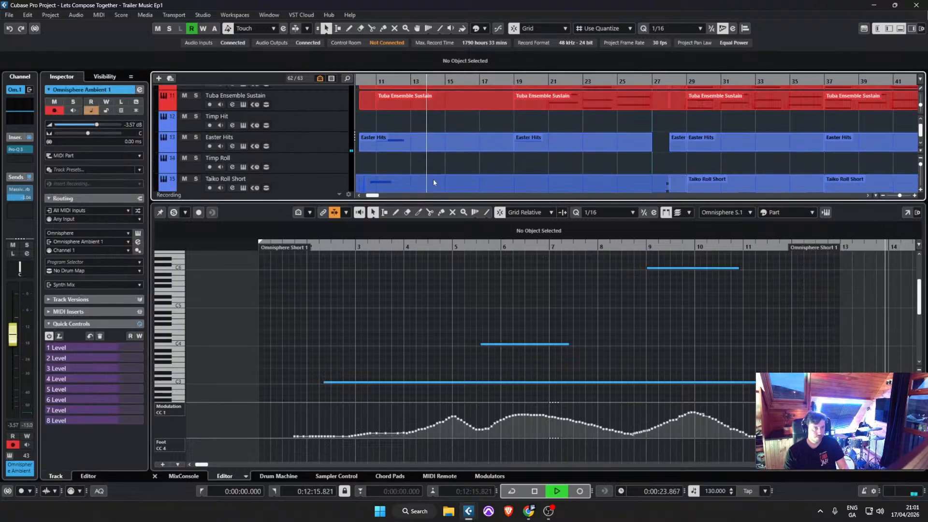
scroll(449, 177, down, 12)
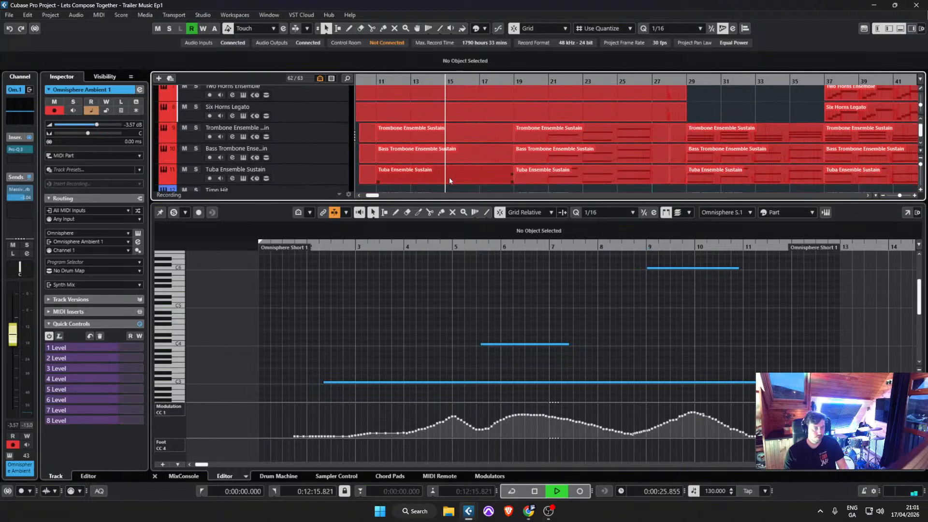
scroll(468, 127, down, 8)
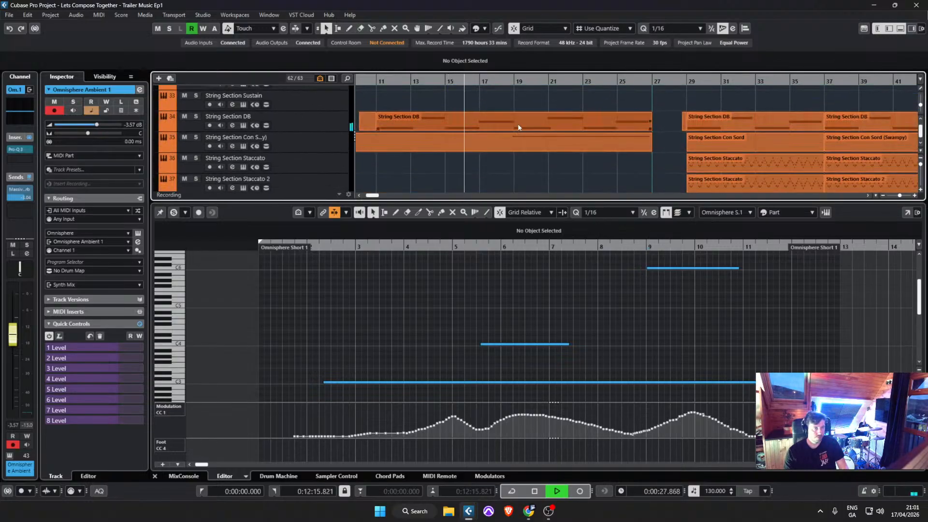
scroll(516, 118, up, 4)
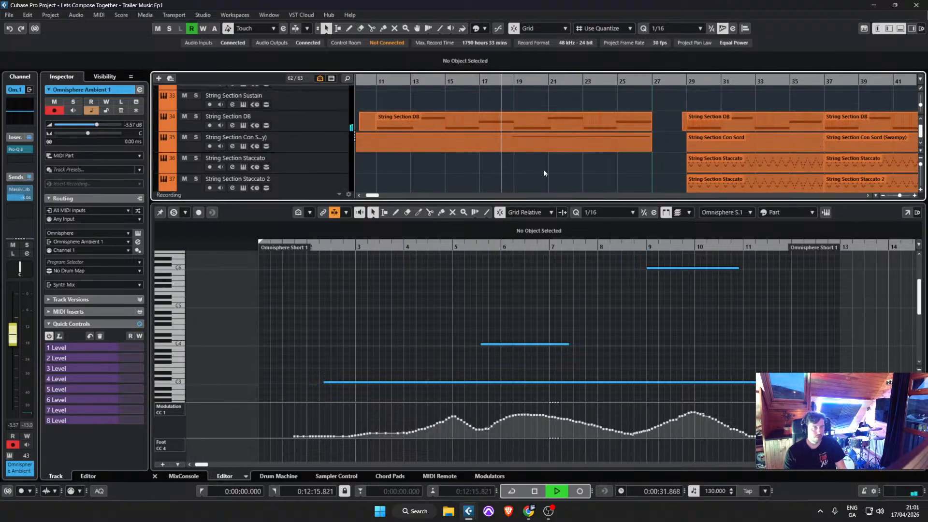
scroll(543, 169, down, 16)
scroll(502, 143, down, 8)
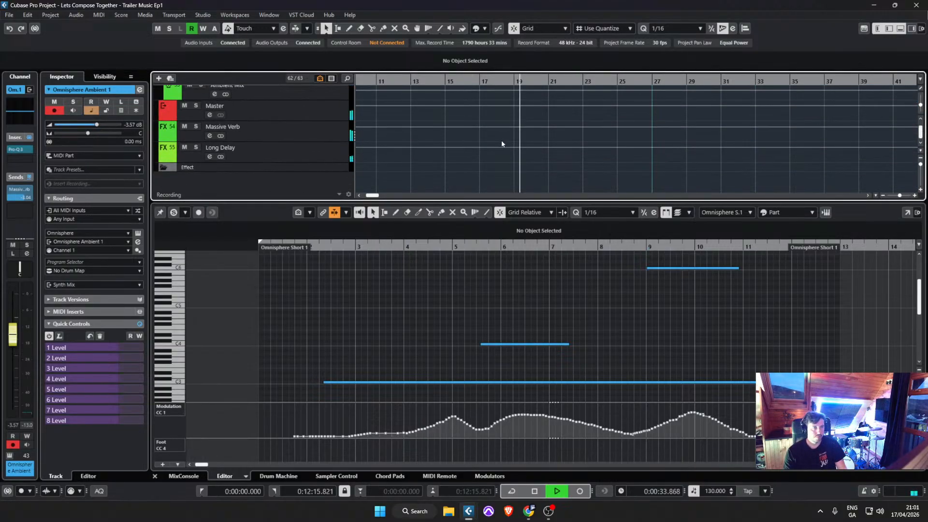
Step: On Omnisphere Poly (Swampy), remove the Massive Verb level automation points near bar 27 and set the bar 19 point to -12.2
scroll(501, 152, up, 20)
scroll(499, 153, down, 8)
click(336, 156)
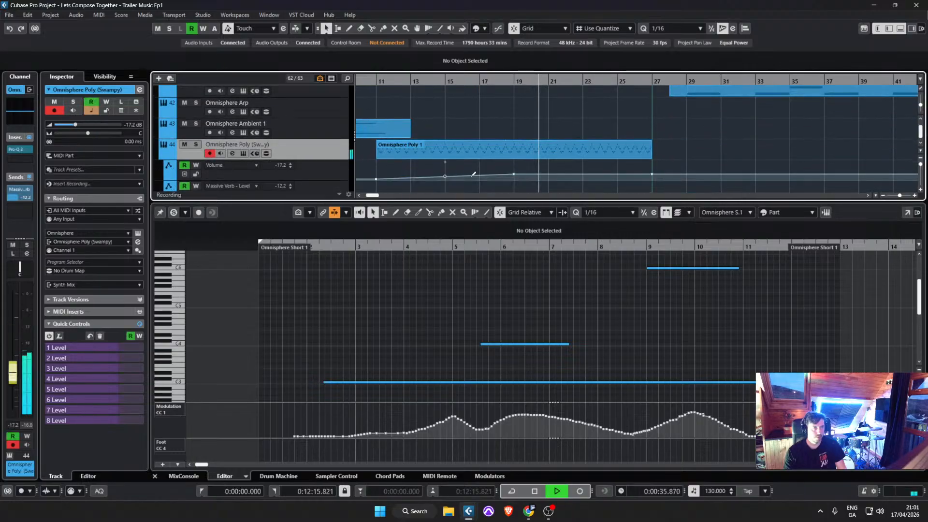
scroll(526, 170, down, 1)
click(514, 174)
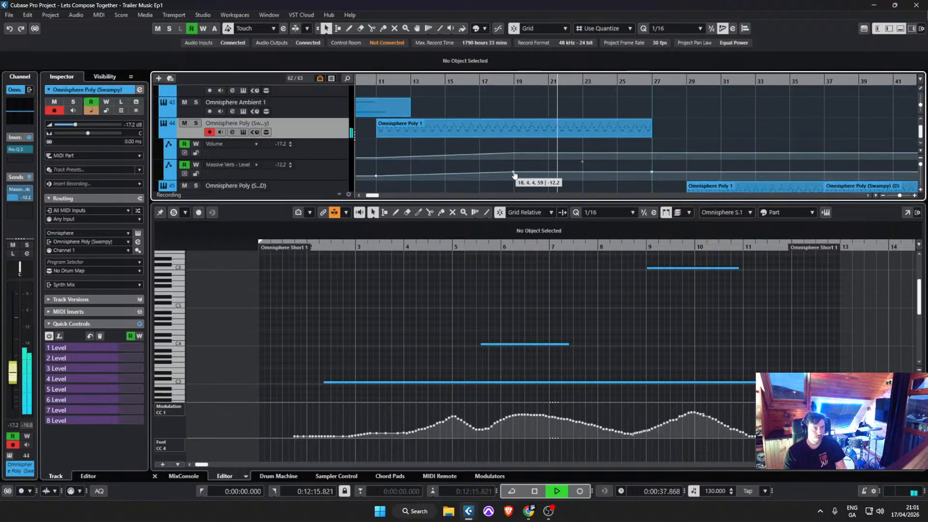
click(647, 175)
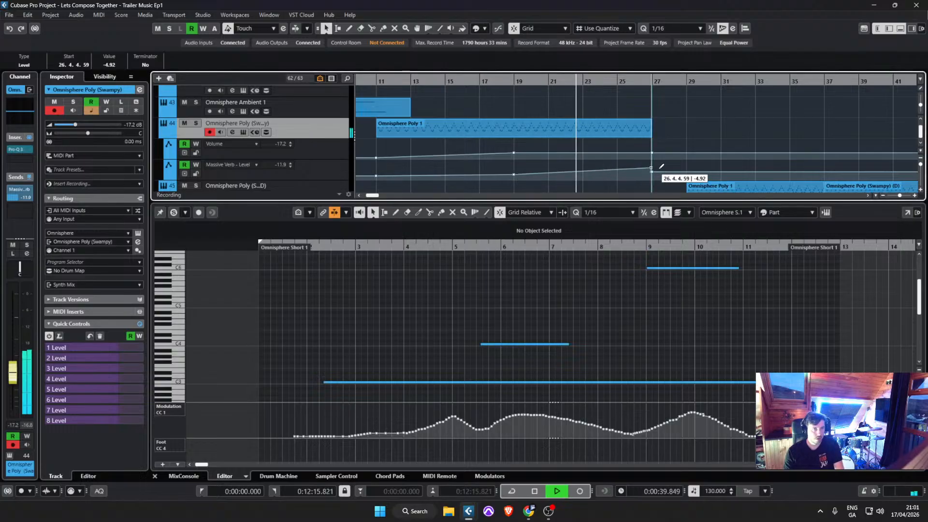
drag(655, 179, 647, 170)
key(Delete)
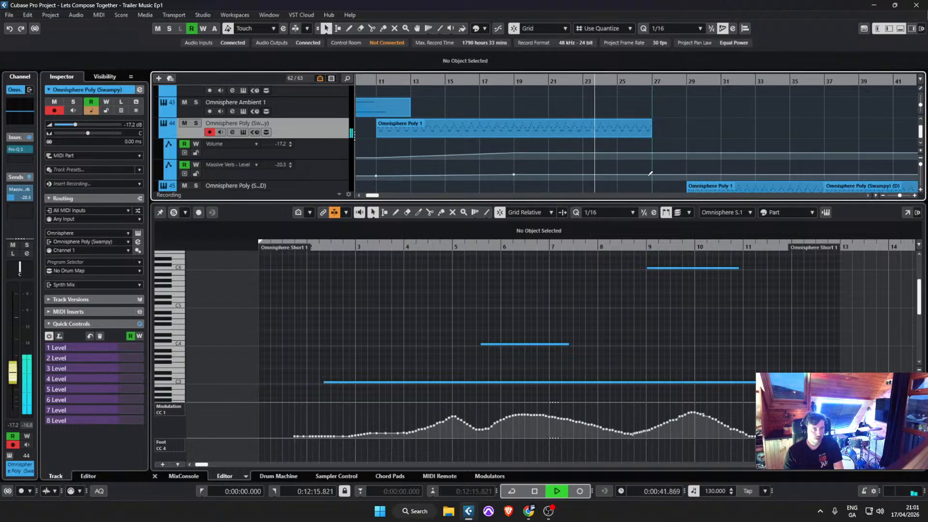
drag(515, 179, 517, 178)
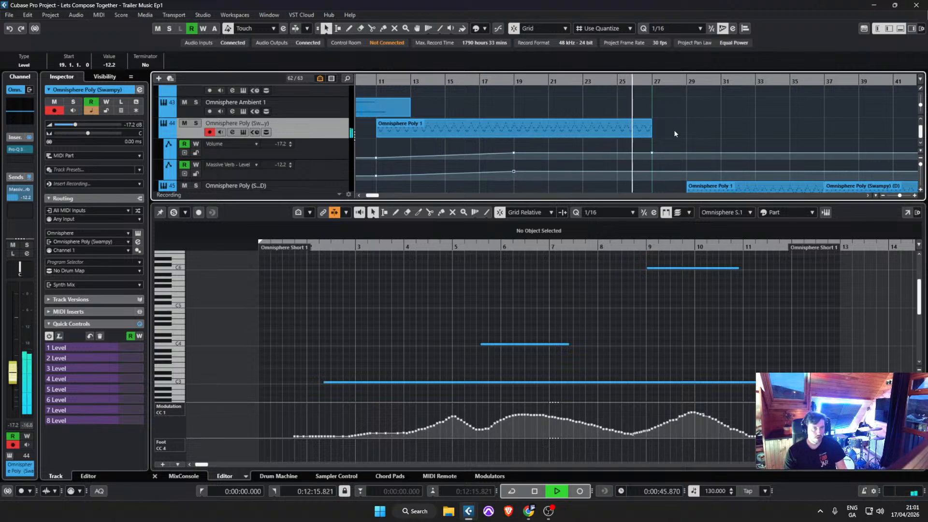
key(Delete)
Step: Raise the end of the Omnisphere Poly (Swampy) volume automation near bar 27 to -13.3 dB
scroll(652, 147, down, 1)
click(652, 132)
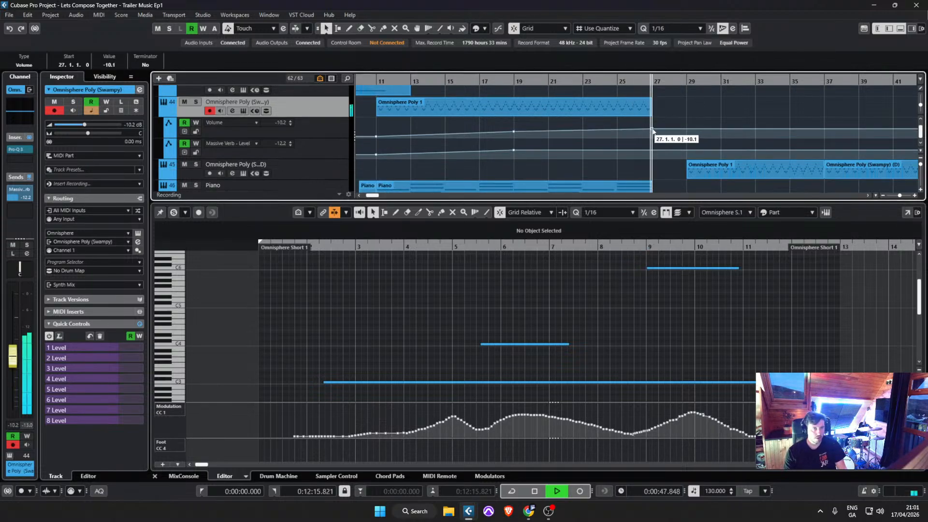
drag(652, 130, 653, 133)
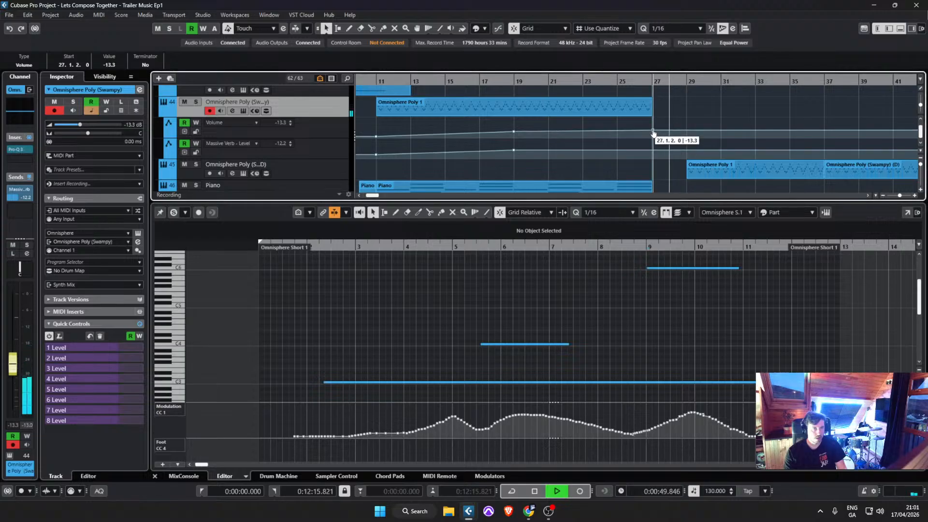
click(693, 119)
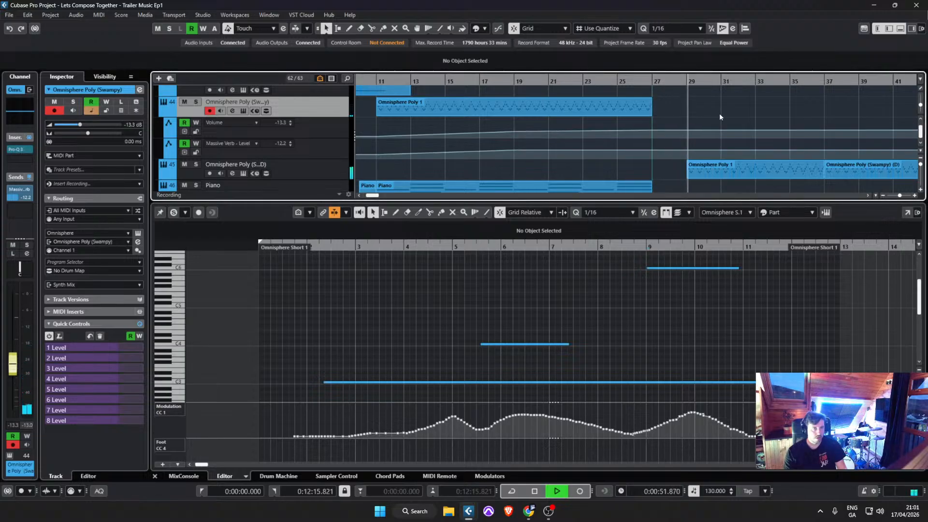
Step: Listen through to about bar 44 while examining the percussion, braaam and riser tracks in the second section
scroll(781, 107, up, 10)
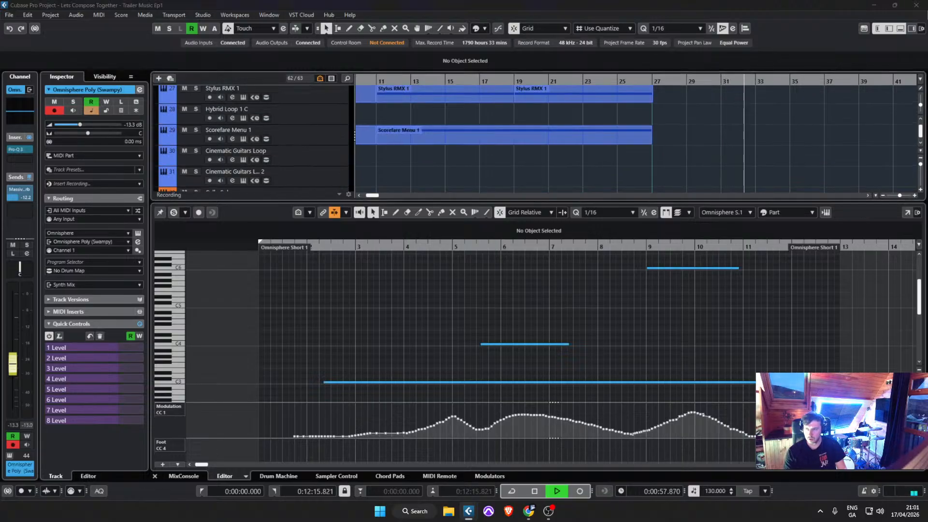
click(735, 139)
scroll(747, 159, right, 5)
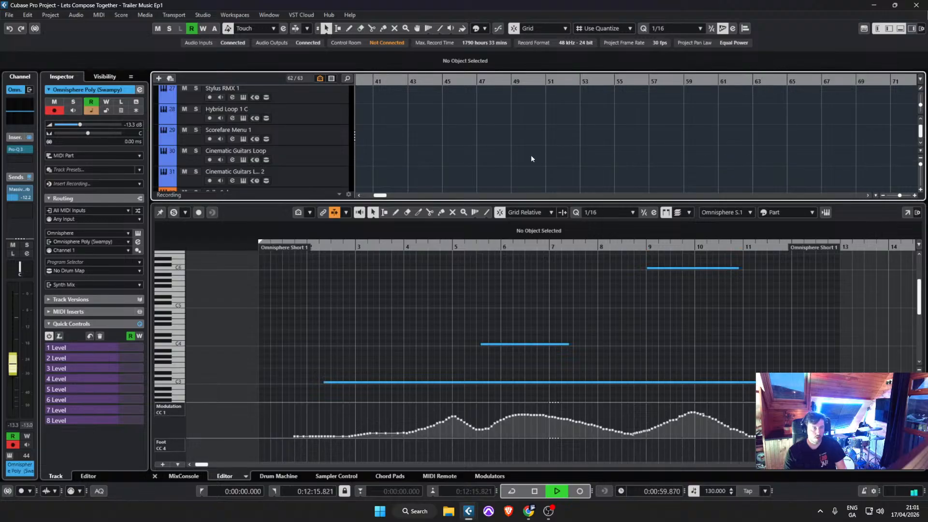
scroll(483, 164, left, 2)
scroll(425, 169, up, 2)
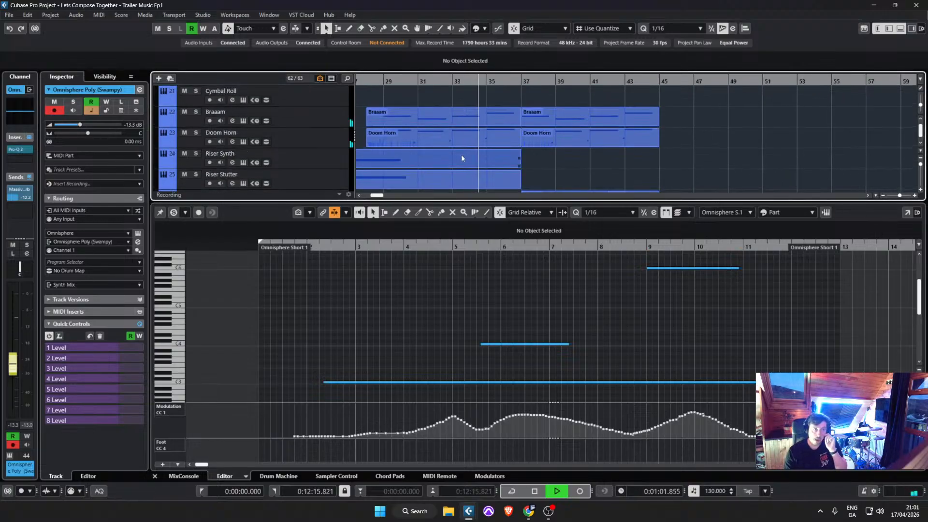
scroll(407, 159, down, 2)
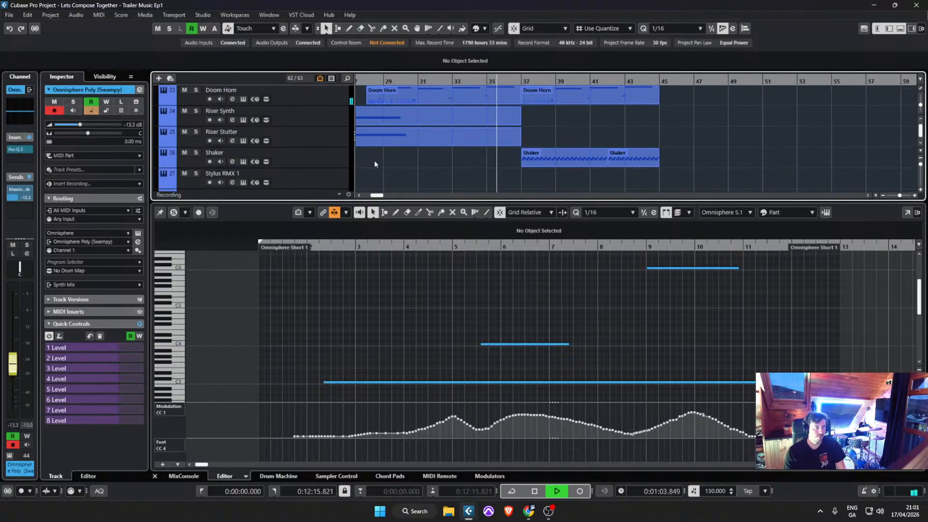
scroll(374, 160, left, 2)
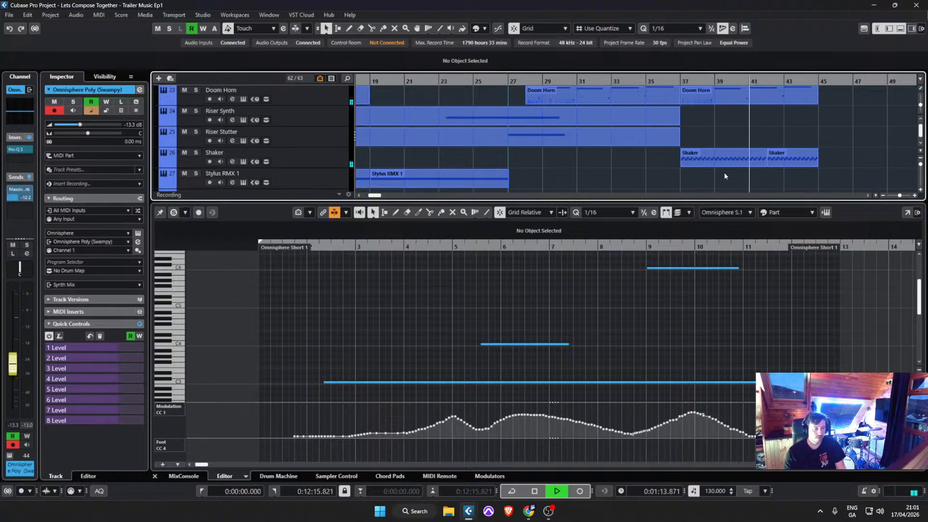
scroll(830, 175, up, 2)
scroll(831, 175, up, 8)
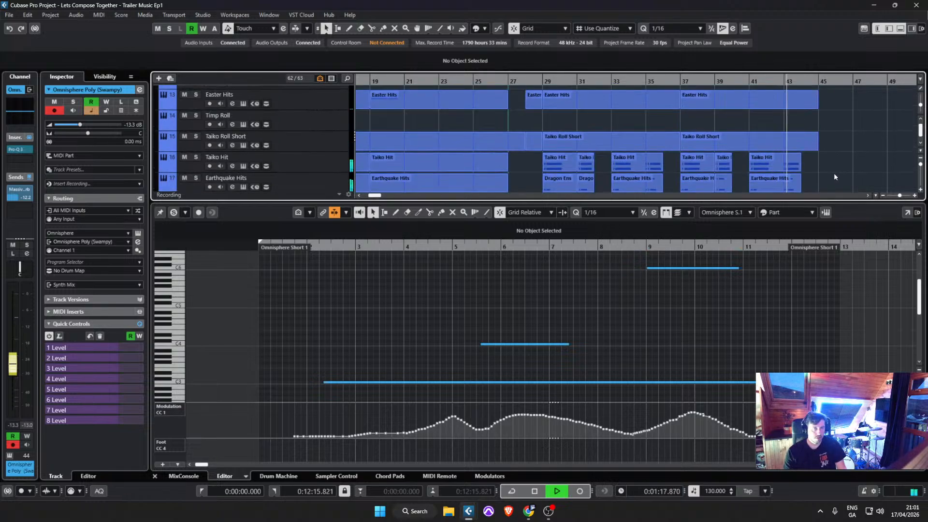
scroll(833, 173, down, 2)
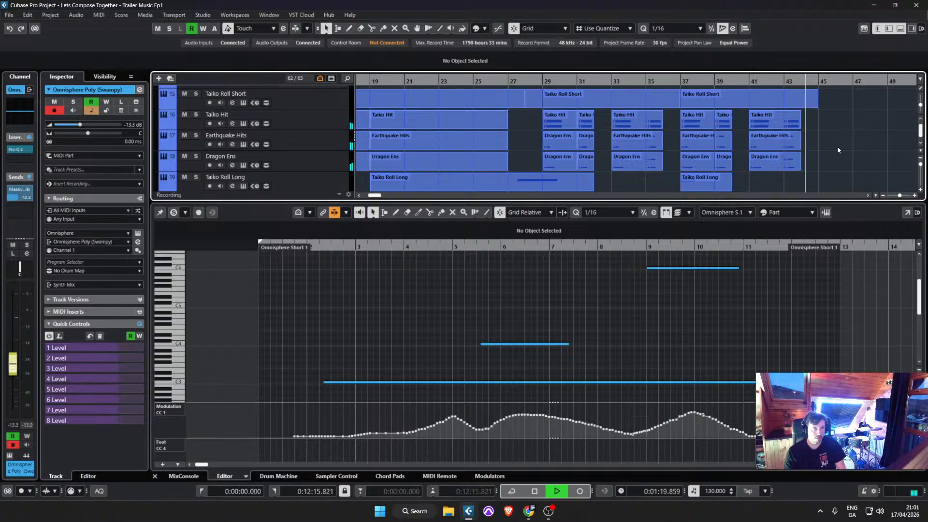
key(space)
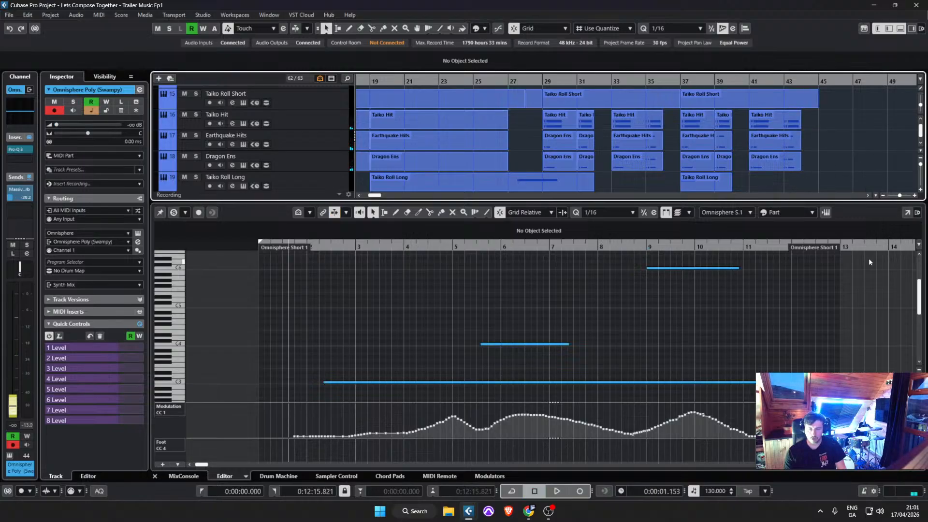
Step: Restart playback just before bar 27 and open the Taiko Roll Long part that begins at bar 19
click(503, 81)
key(space)
scroll(523, 166, down, 2)
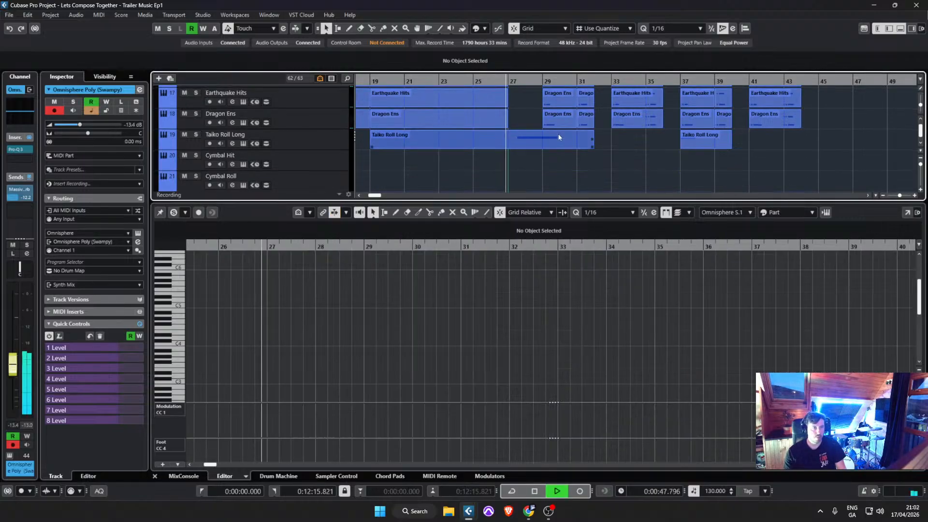
click(543, 143)
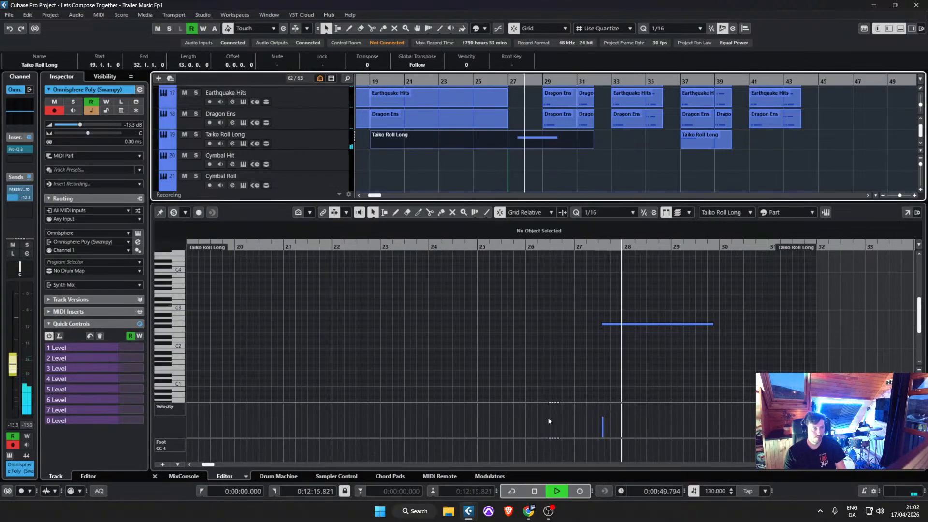
Step: Show the CC 1 (Modulation) lane for Taiko Roll Long and draw a rising ramp from bar 27 to 127 near bar 29
click(165, 406)
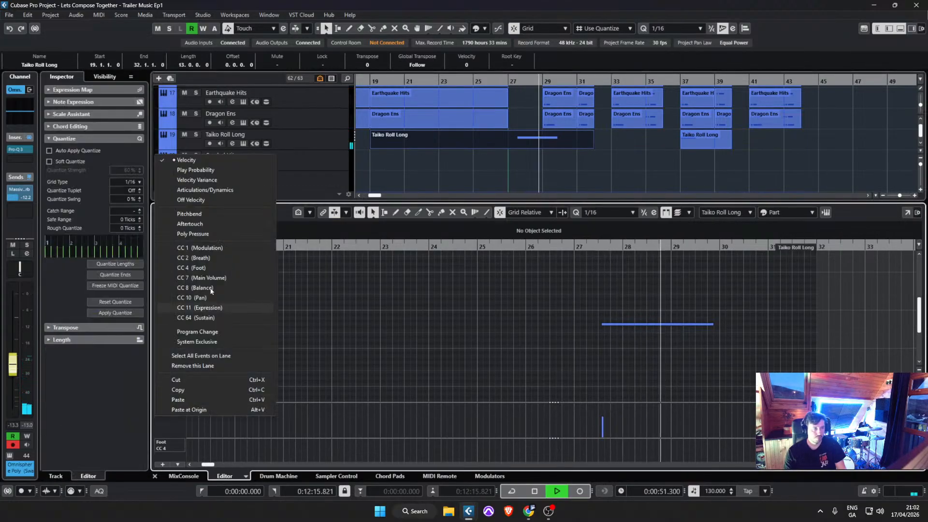
click(227, 247)
key(space)
key(8)
drag(576, 427, 681, 403)
Step: Solo Taiko Roll Long, select its track and audition the roll repeatedly from just before bar 27
key(space)
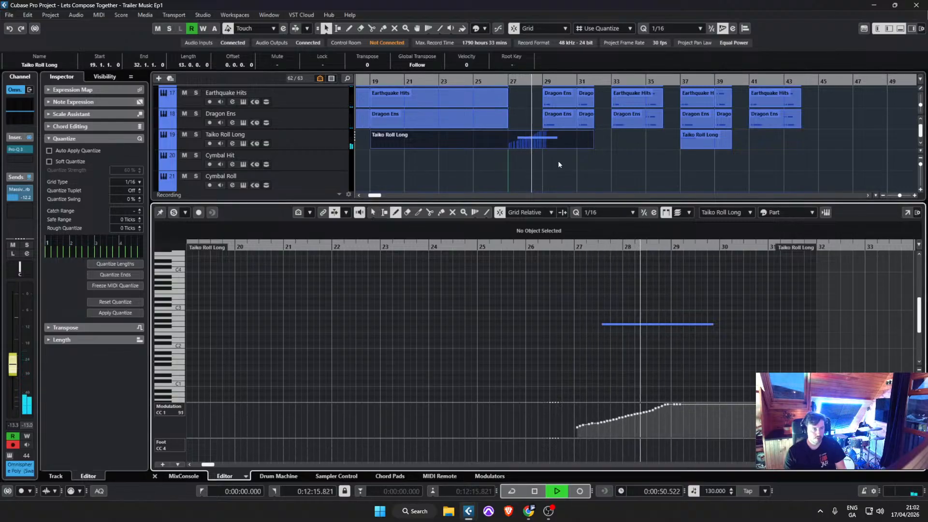
click(195, 134)
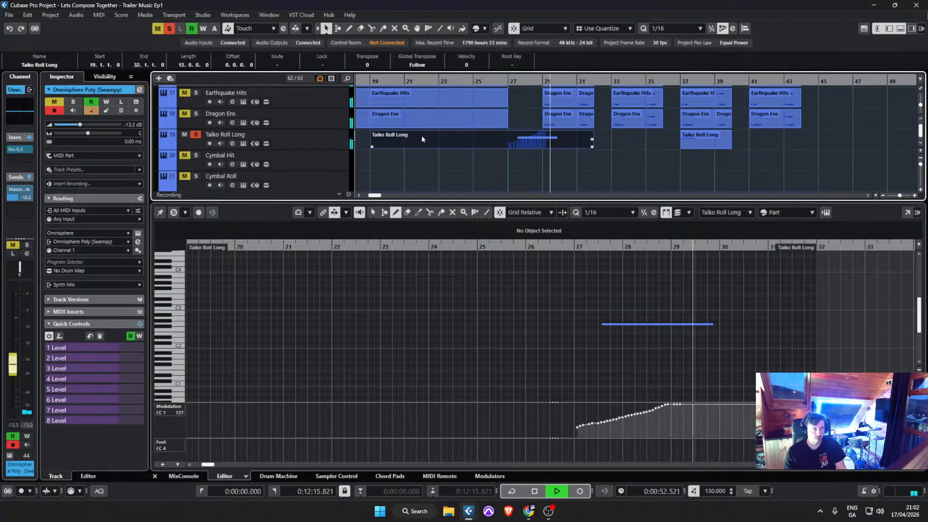
key(space)
key(space)
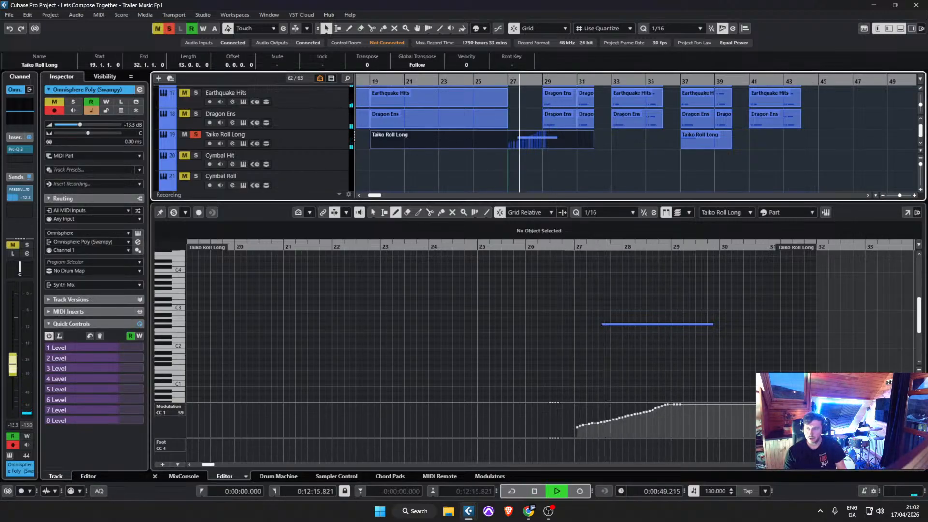
click(318, 138)
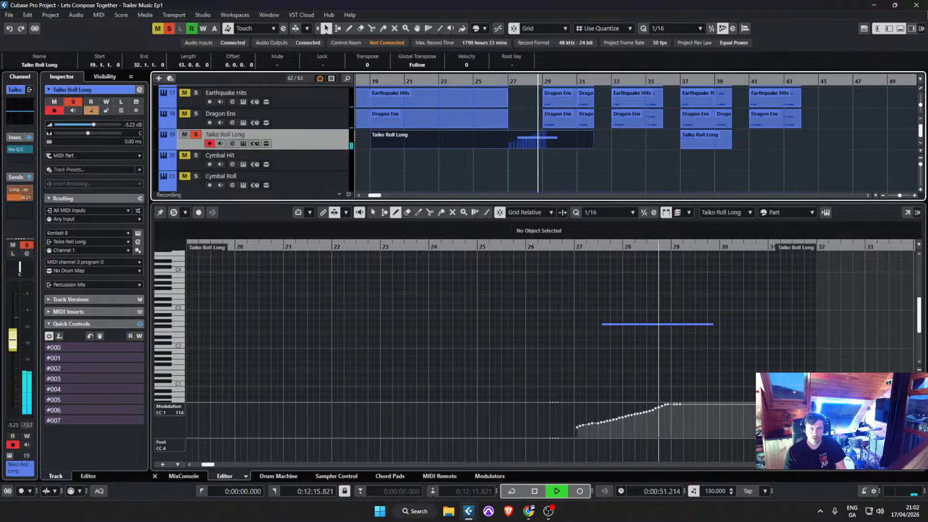
key(space)
key(space)
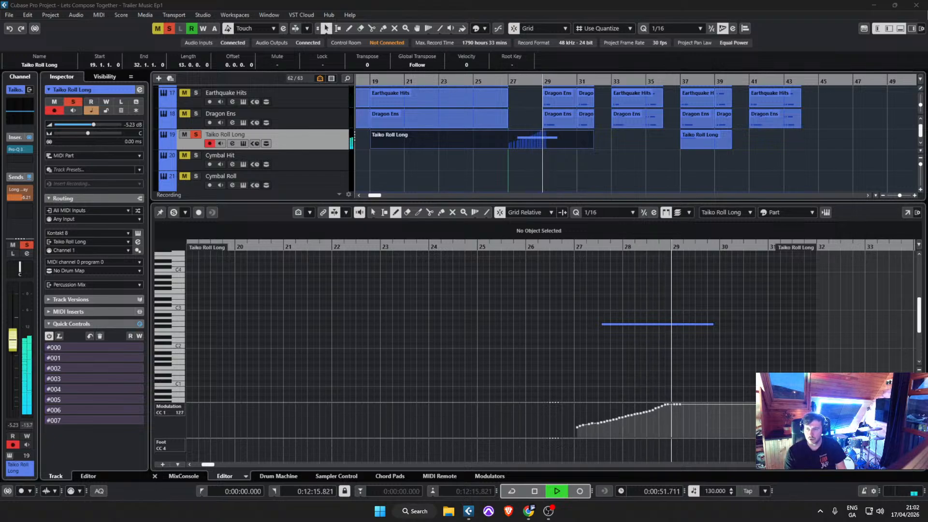
key(space)
key(space)
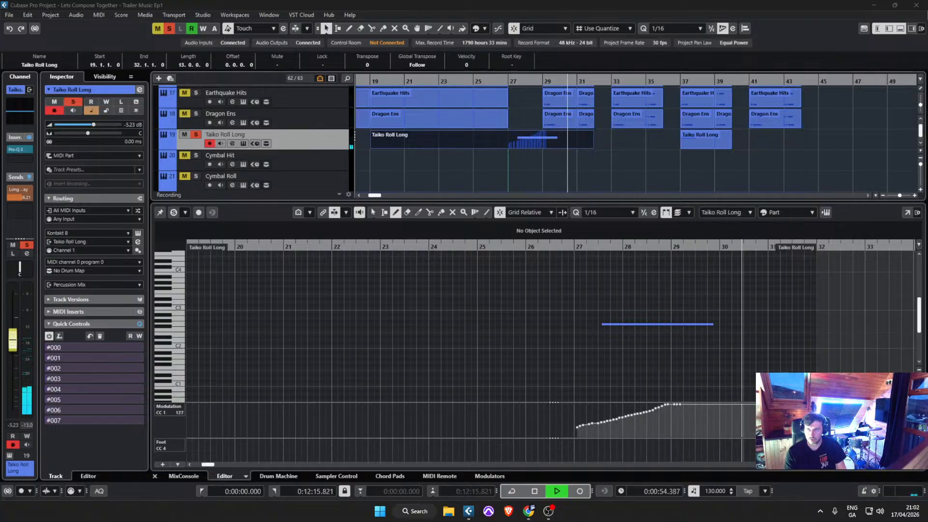
key(space)
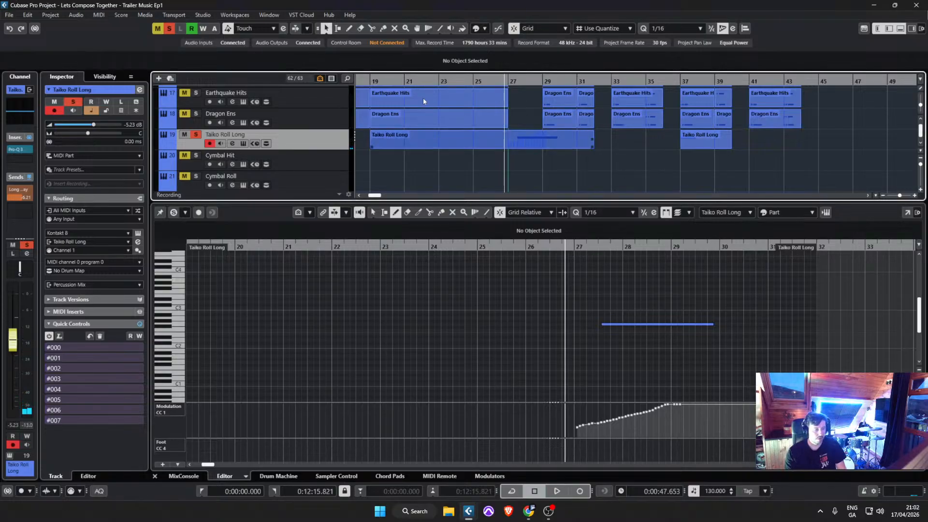
Step: Unsolo Taiko Roll Long, audition the transition from just before bar 27, and raise the track's volume to -0.85 dB
click(8, 15)
click(211, 144)
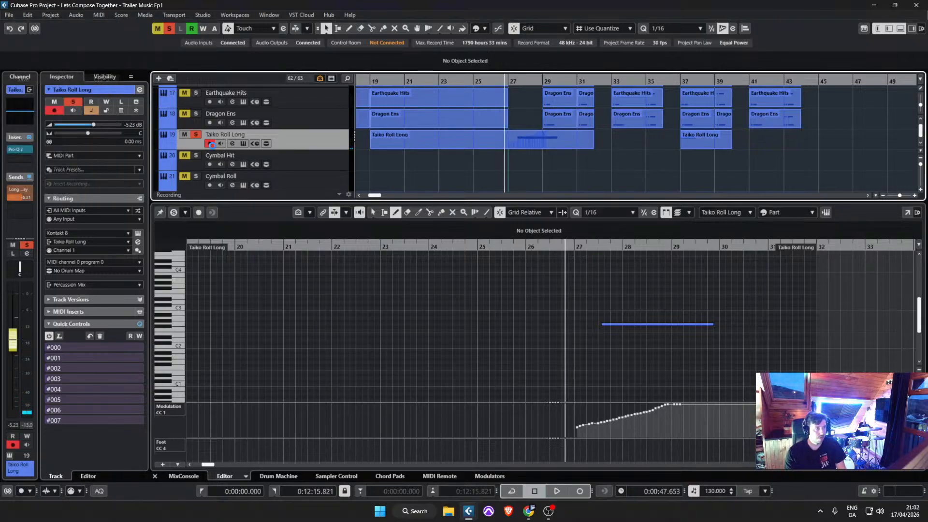
click(196, 135)
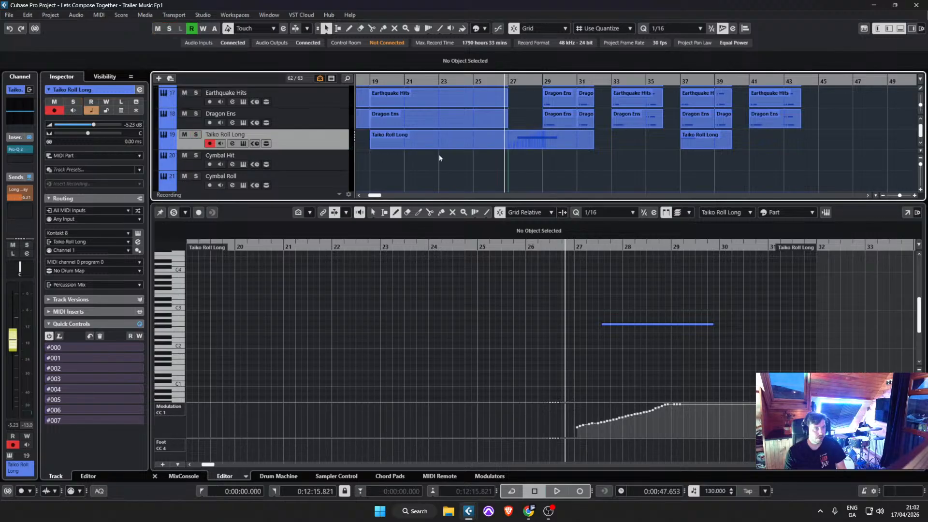
key(space)
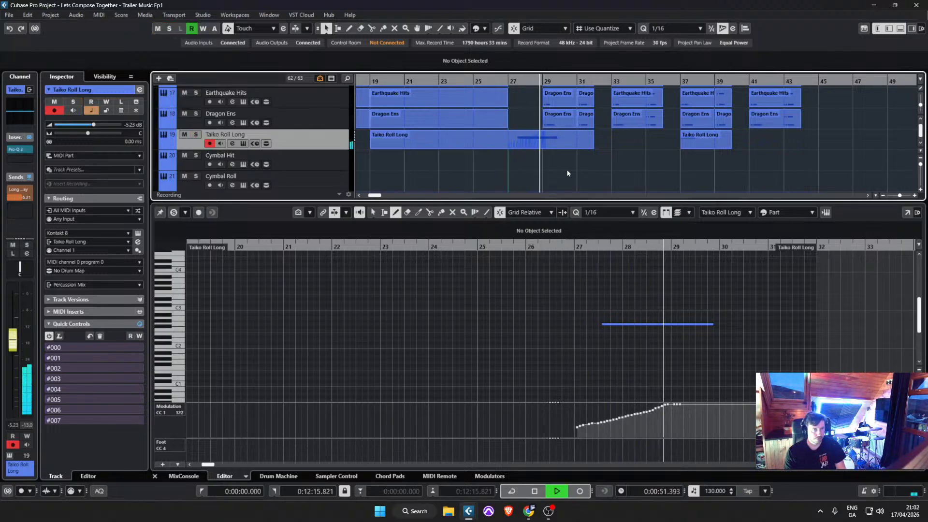
key(space)
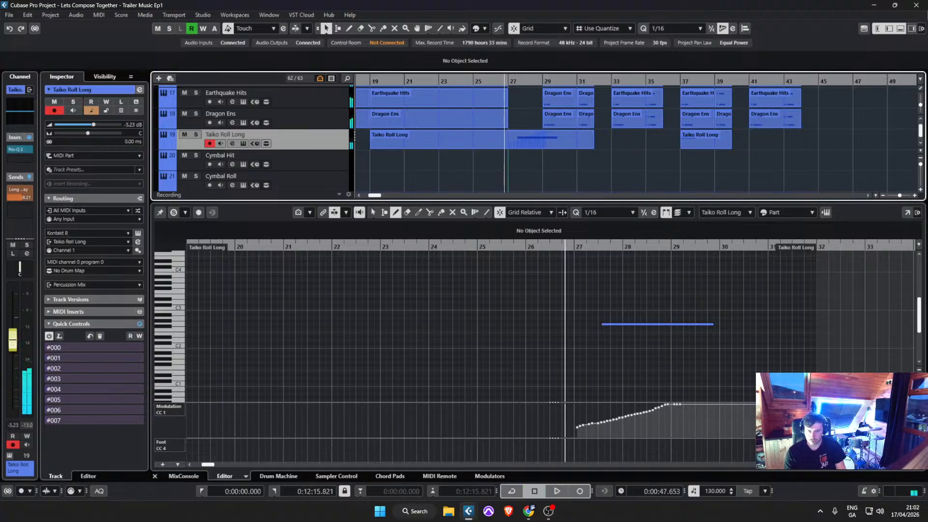
key(space)
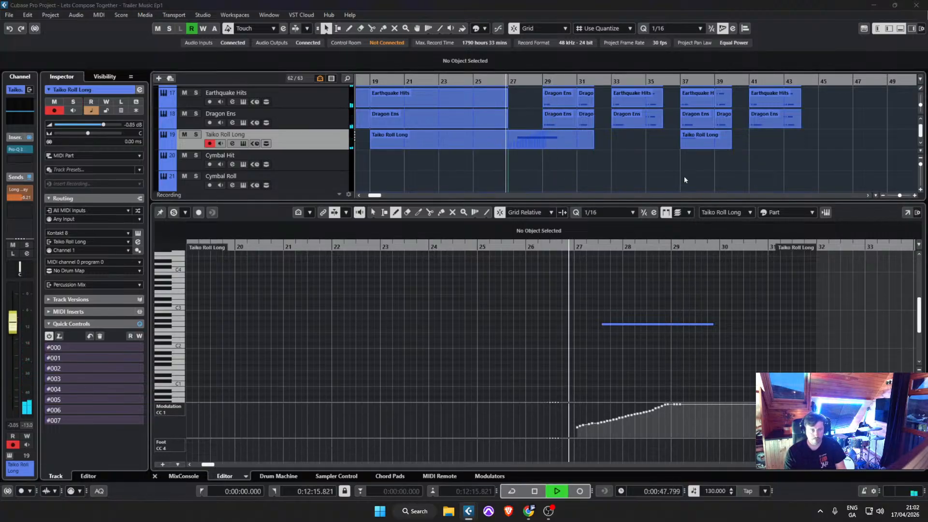
click(601, 160)
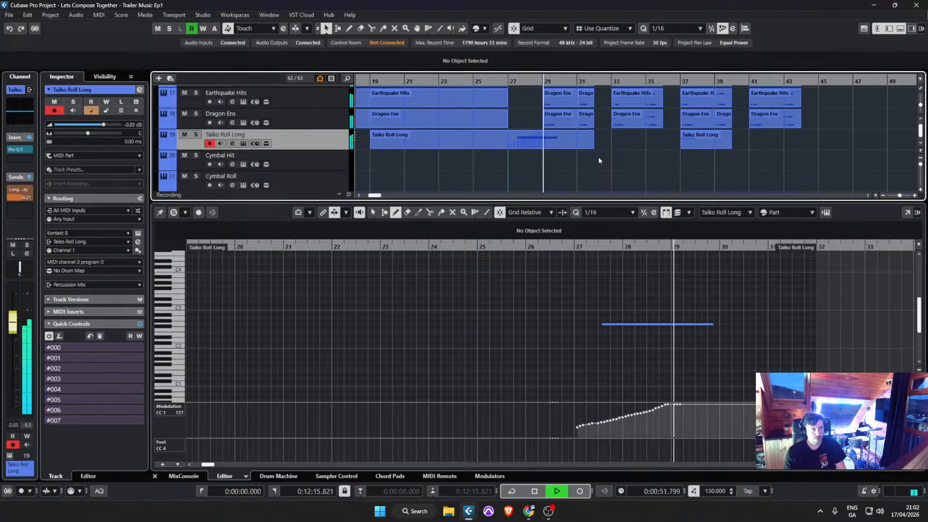
key(space)
Step: Look through the neighbouring percussion tracks, including Taiko Roll Short, Timp Roll, Easter Hits and Timp Hit
scroll(375, 155, up, 3)
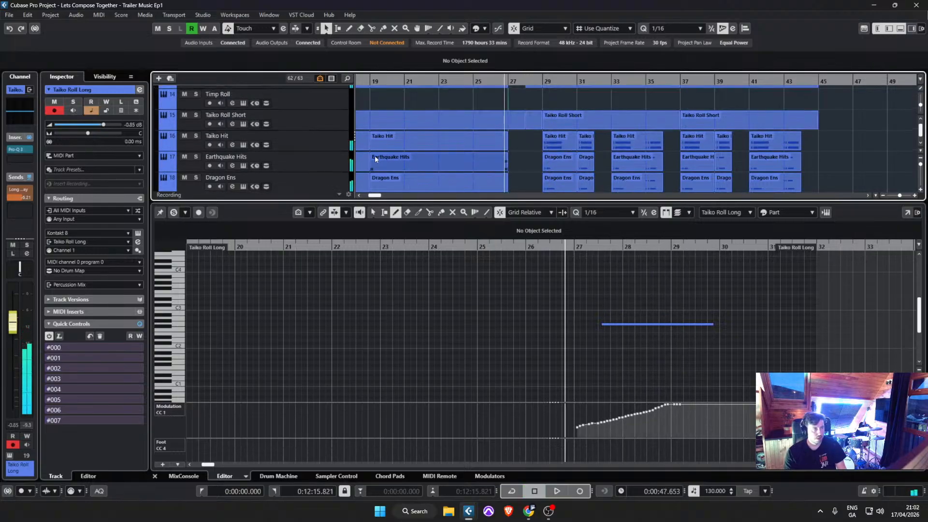
click(340, 121)
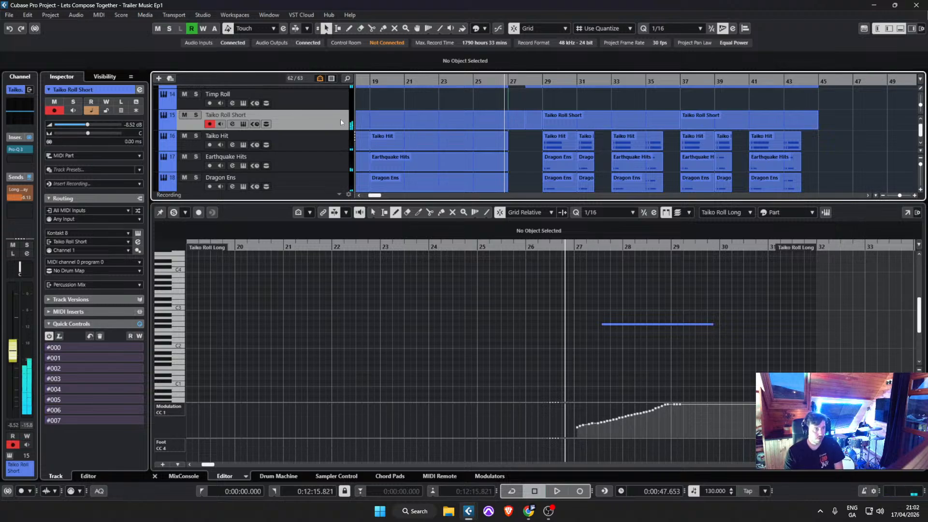
click(334, 93)
scroll(341, 113, up, 3)
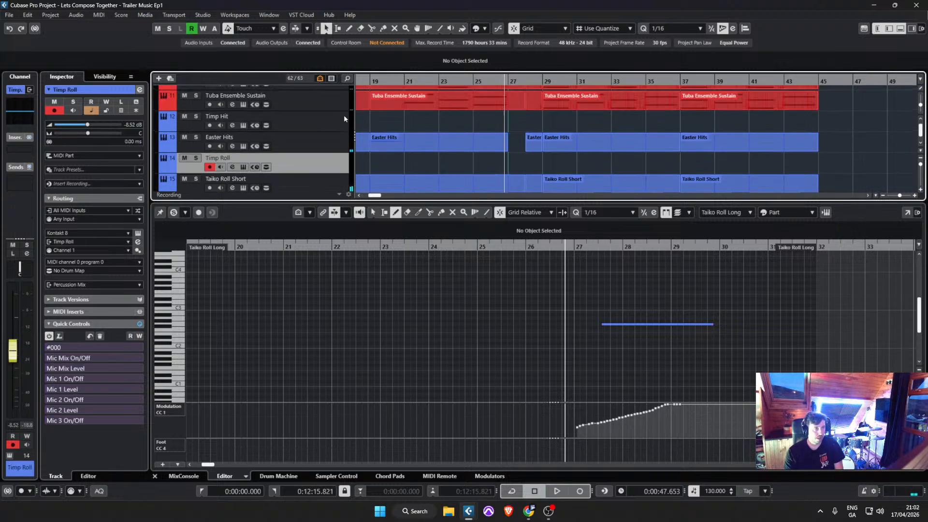
click(340, 116)
click(335, 135)
click(338, 124)
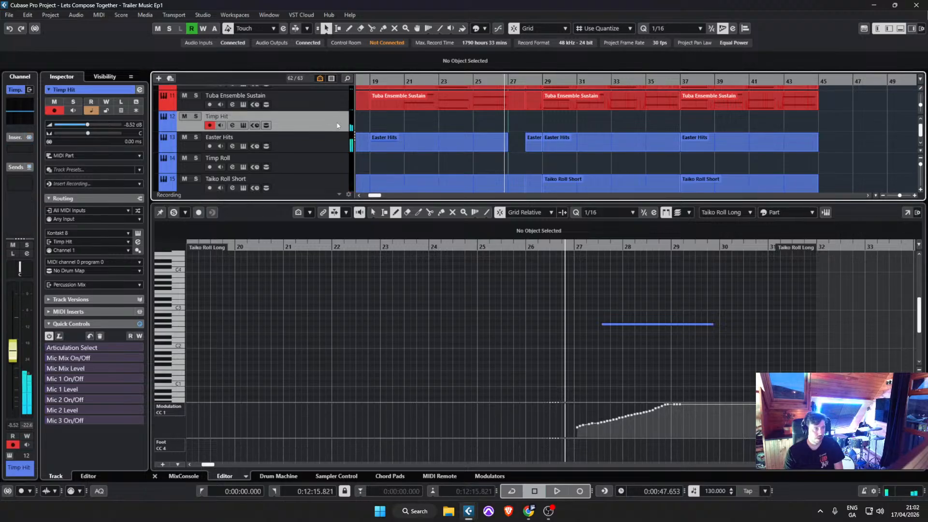
scroll(337, 125, down, 2)
Step: Shape Timp Roll in Pro-Q 3 with a 24 dB/oct low cut and dips near 459 Hz and 226 Hz, and audition it in solo
click(341, 118)
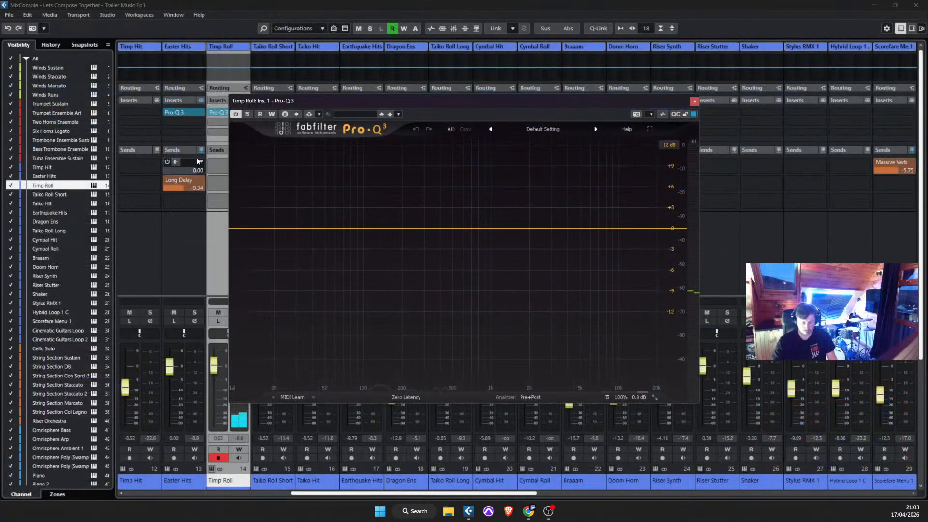
drag(425, 228, 447, 247)
drag(253, 229, 298, 236)
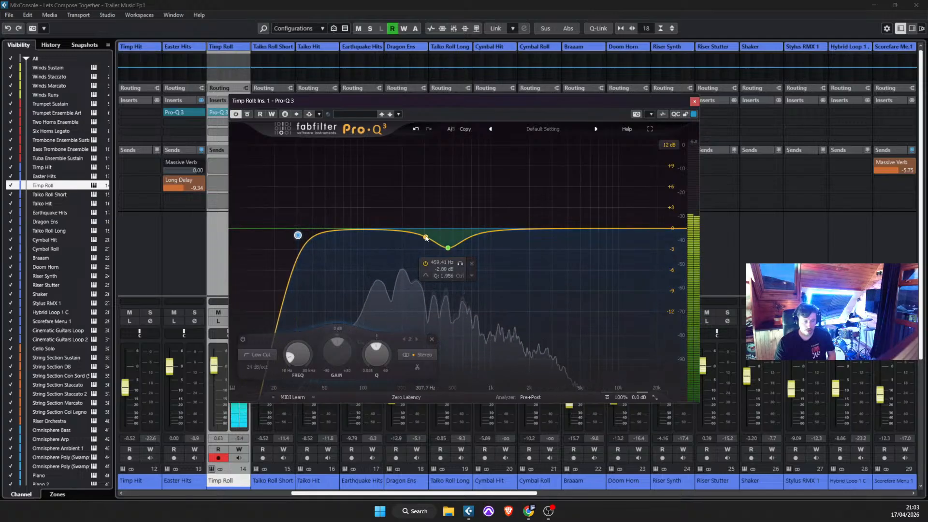
mouse_move(427, 237)
mouse_down()
mouse_move(439, 156)
mouse_move(421, 150)
mouse_move(412, 154)
mouse_move(412, 247)
mouse_up()
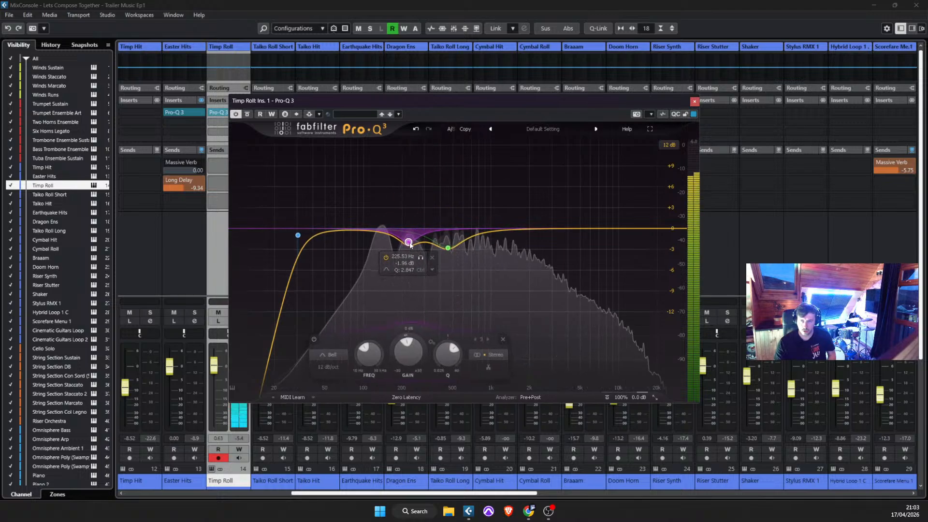
click(694, 101)
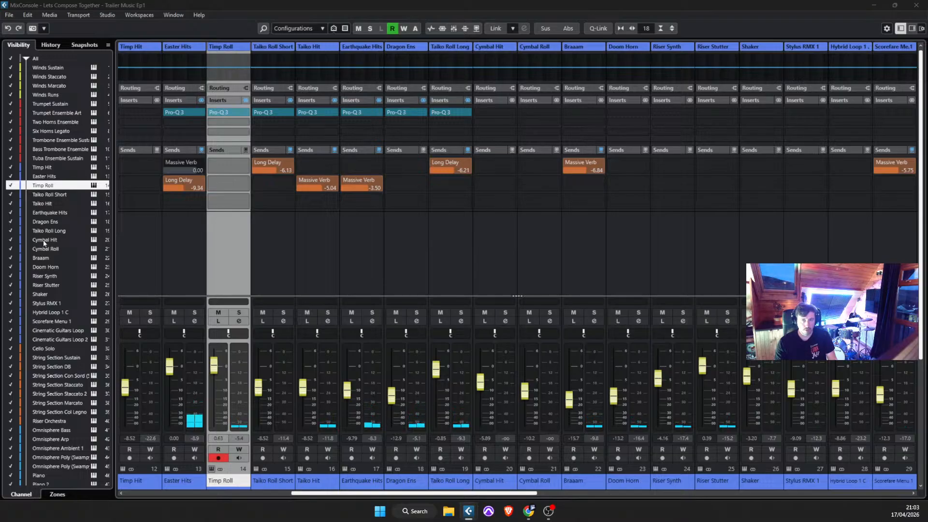
key(s)
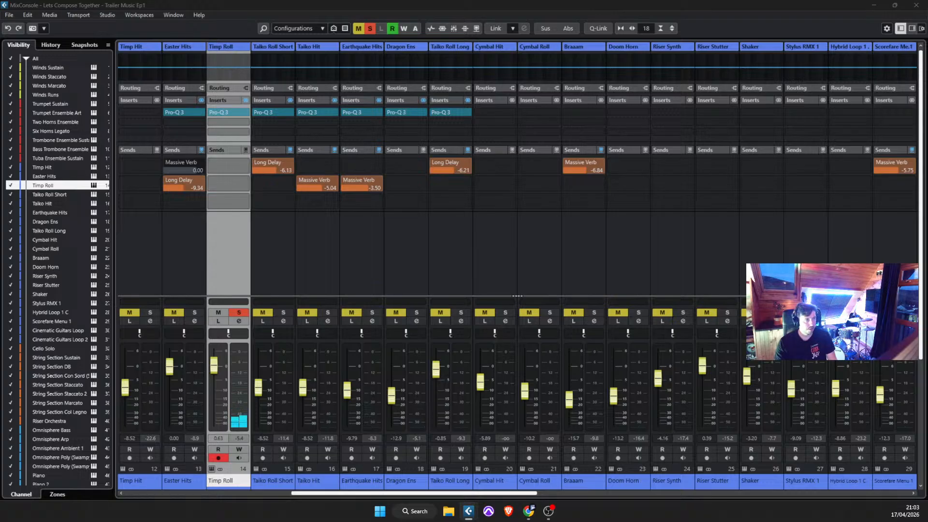
key(s)
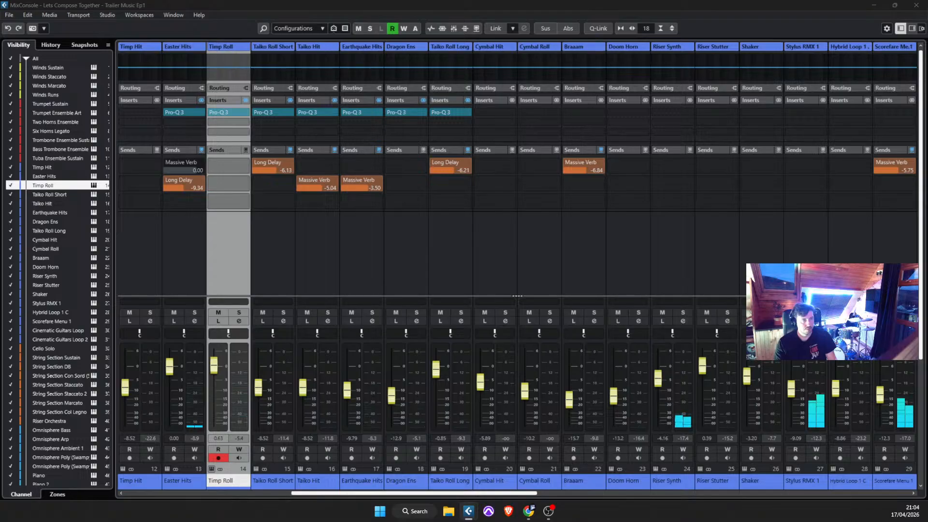
Step: Lower the Stylus RMX 1 fader slightly and select the Scorefare Menu 1 channel
click(802, 480)
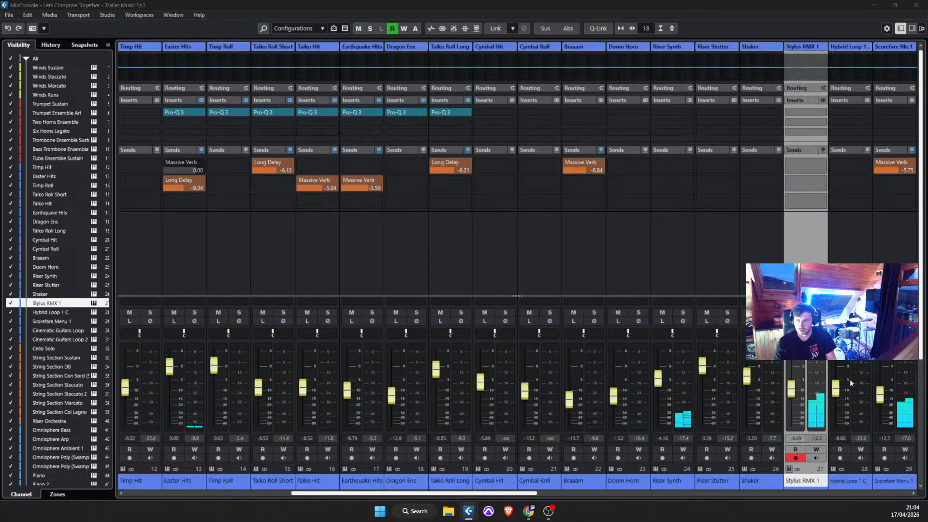
drag(791, 389, 791, 398)
click(876, 396)
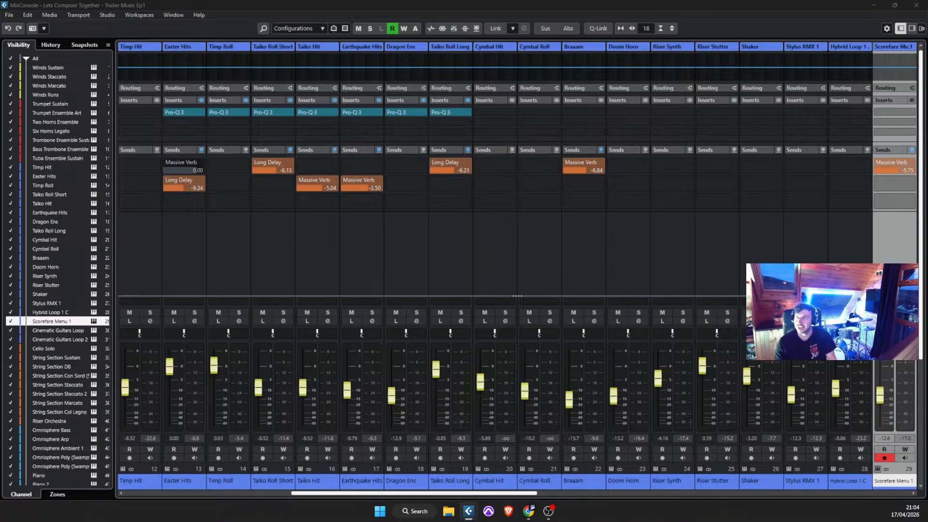
Step: Open File Explorer, move it off to the second display, and add an audio track named Bass Drop after Winds Sustain
click(448, 510)
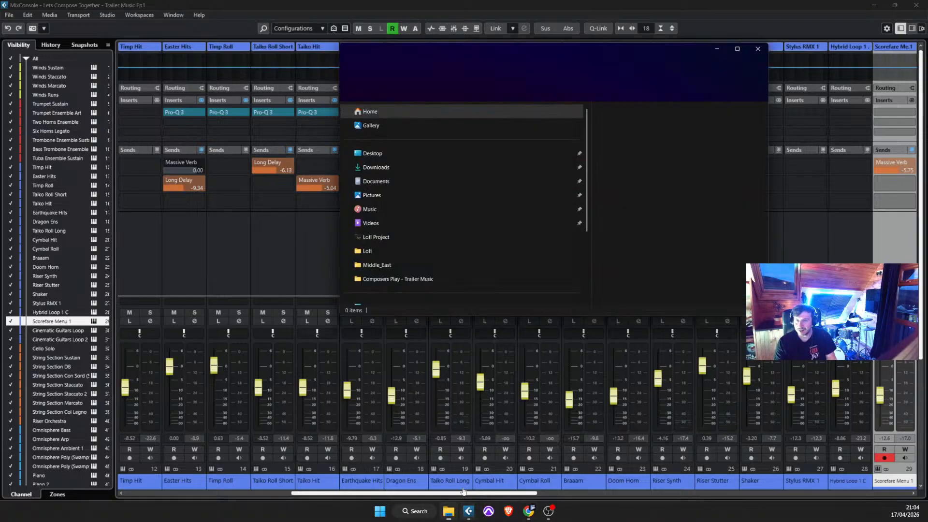
drag(485, 47, 927, 68)
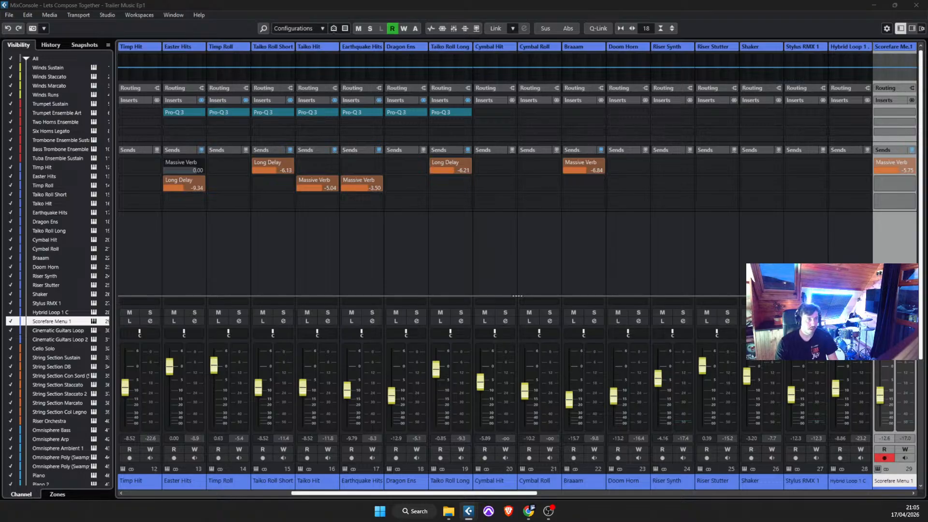
click(48, 68)
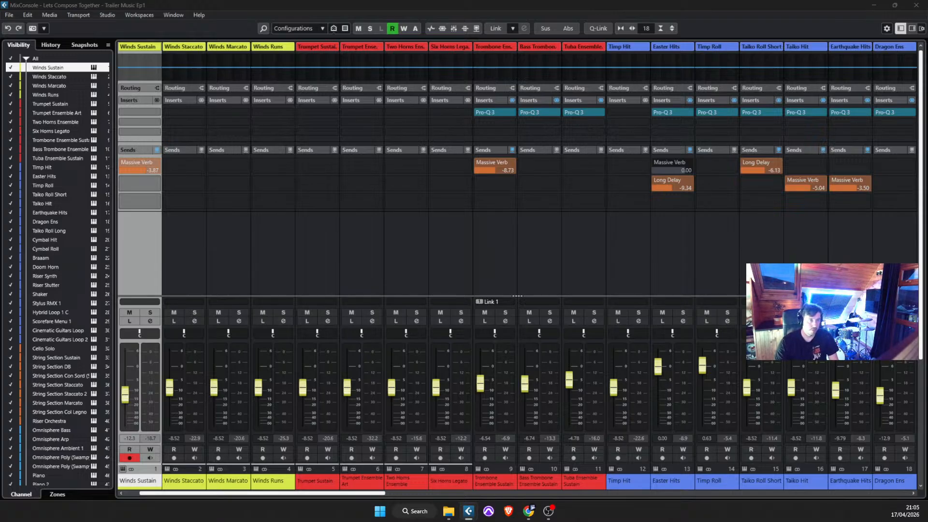
key(Return)
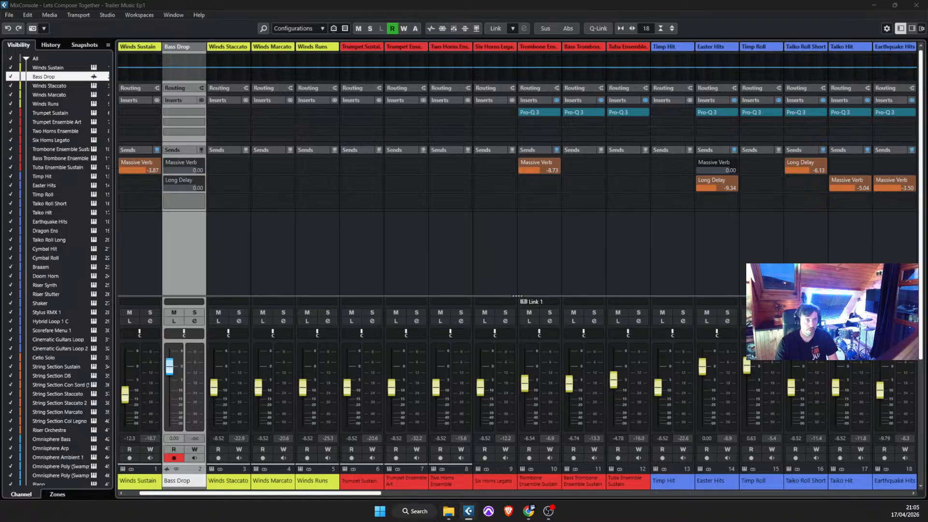
Step: Lower the Bass Drop fader to -24.1 dB and audition the track in solo from just before bar 27
key(alt)
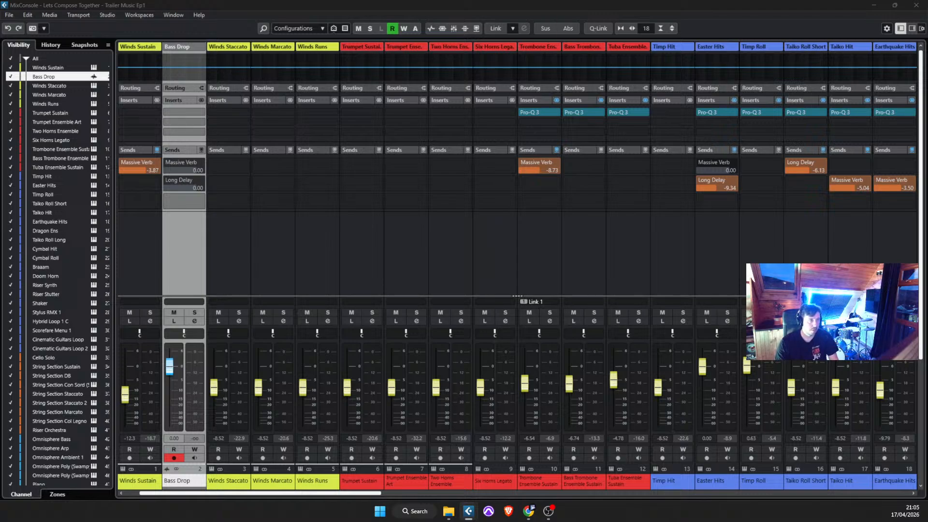
drag(169, 366, 170, 417)
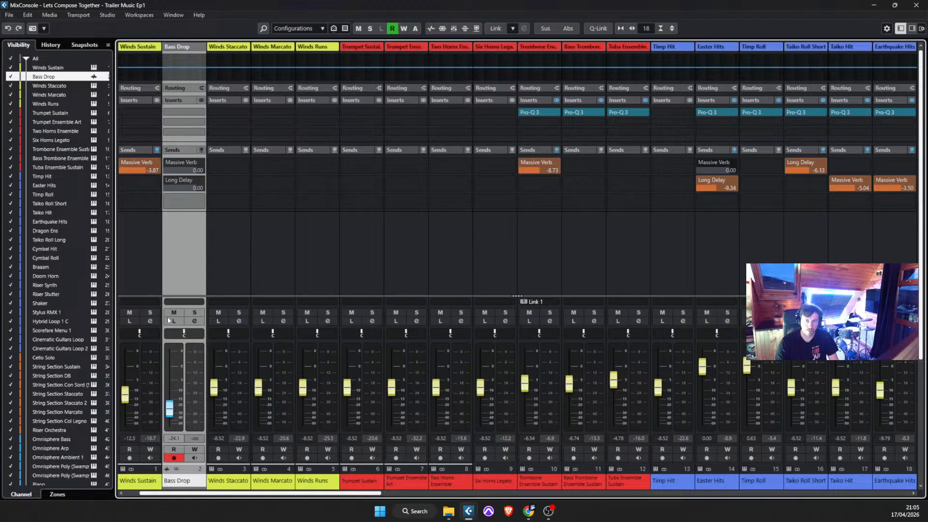
key(s)
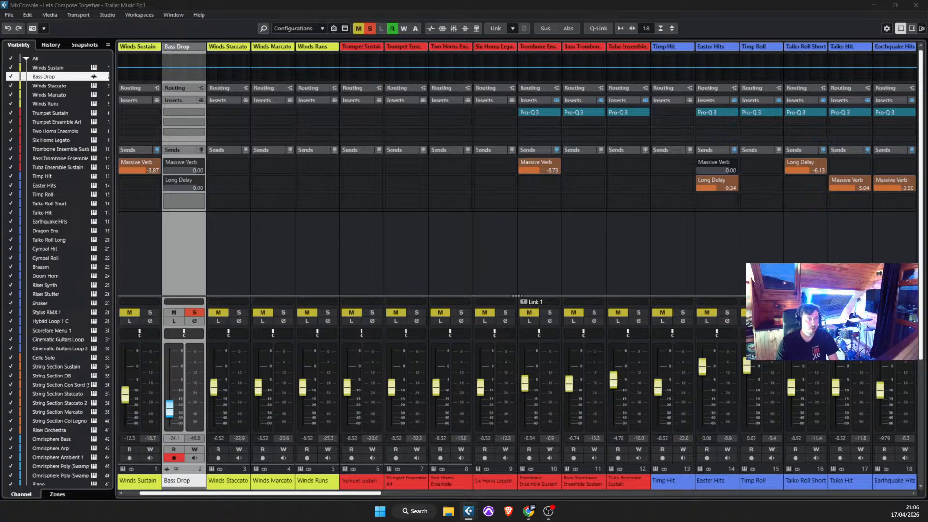
key(Left)
key(Right)
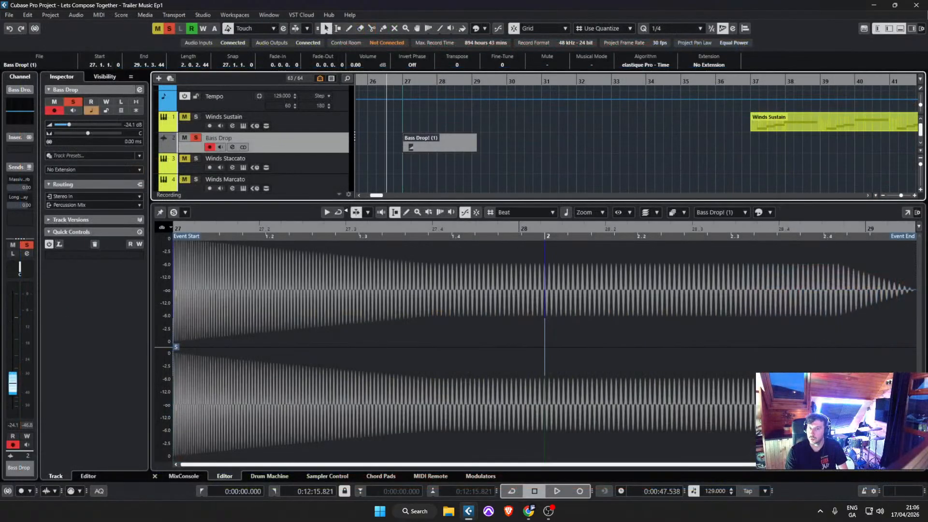
key(space)
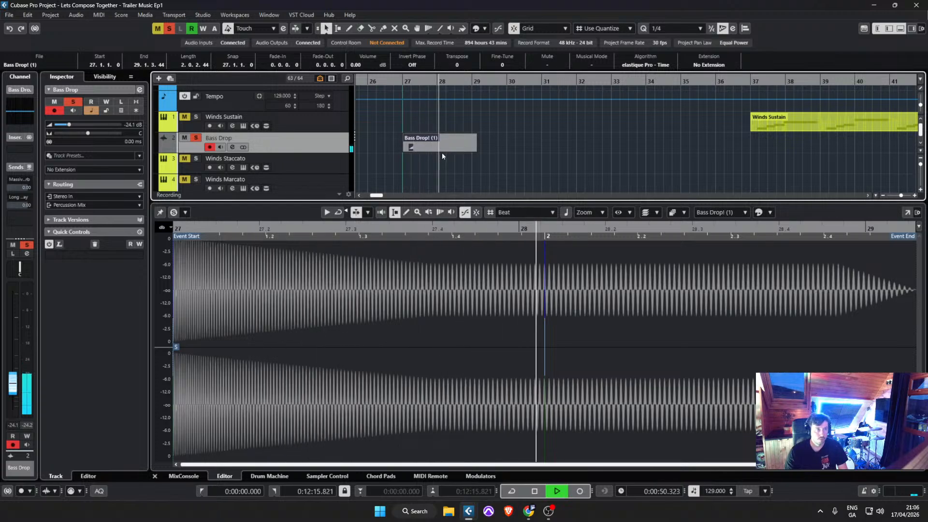
Step: Move the Bass Drop! audio event to start at bar 28, stop playback and unsolo the track
drag(446, 152, 484, 148)
key(space)
click(195, 138)
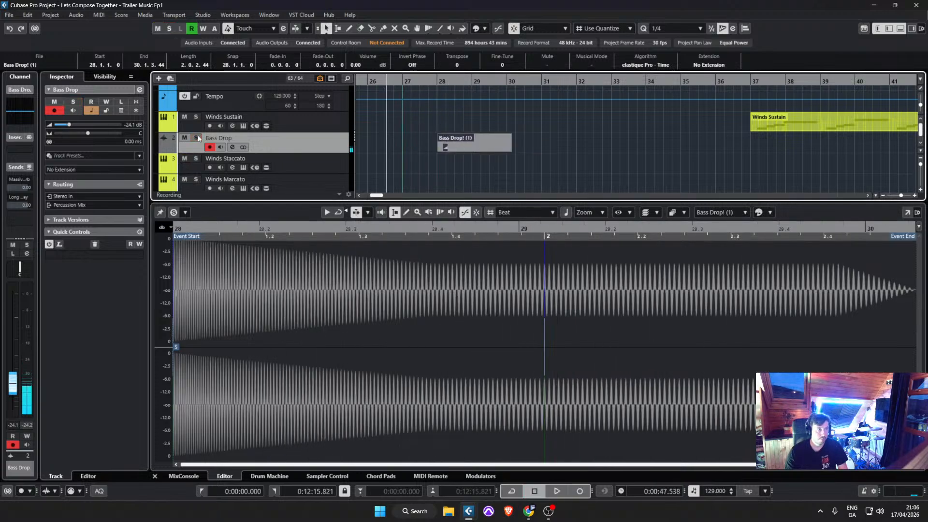
Step: Audition the bass drop repeatedly within the full arrangement and set its track volume to -8.20 dB
key(space)
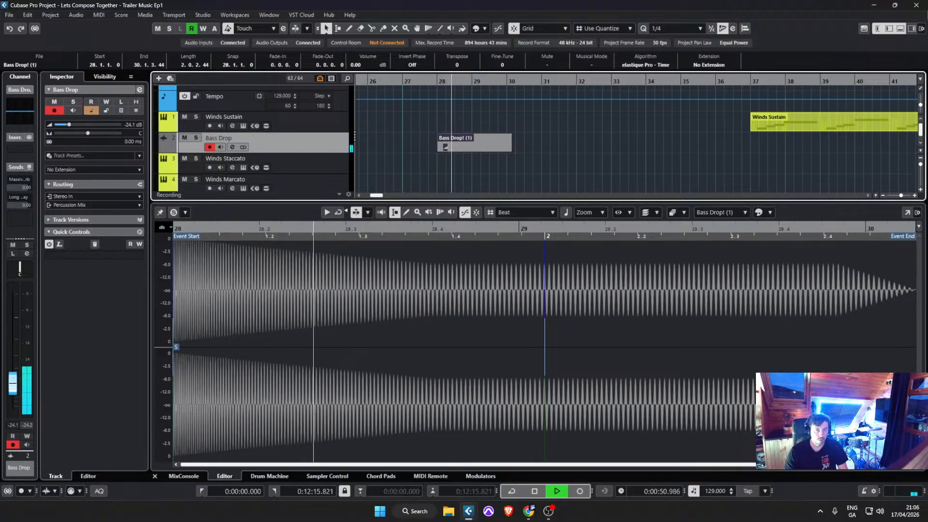
key(space)
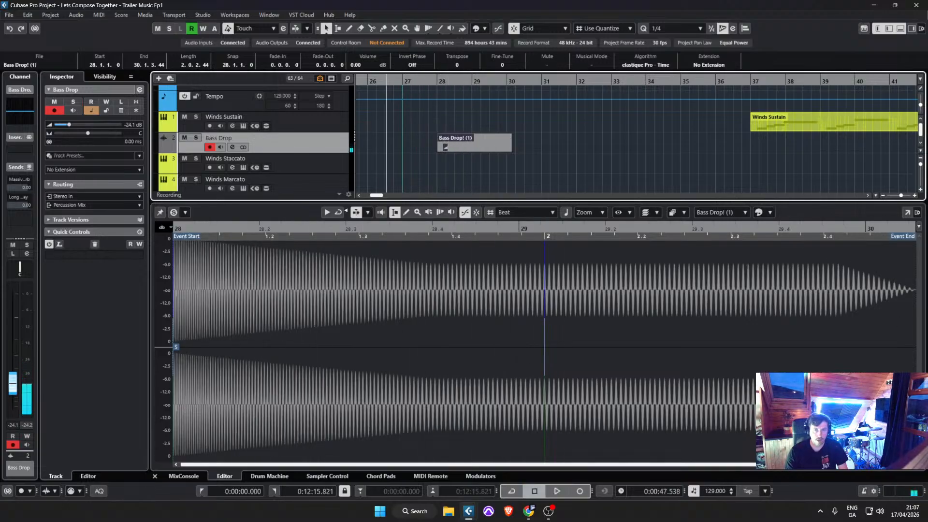
key(space)
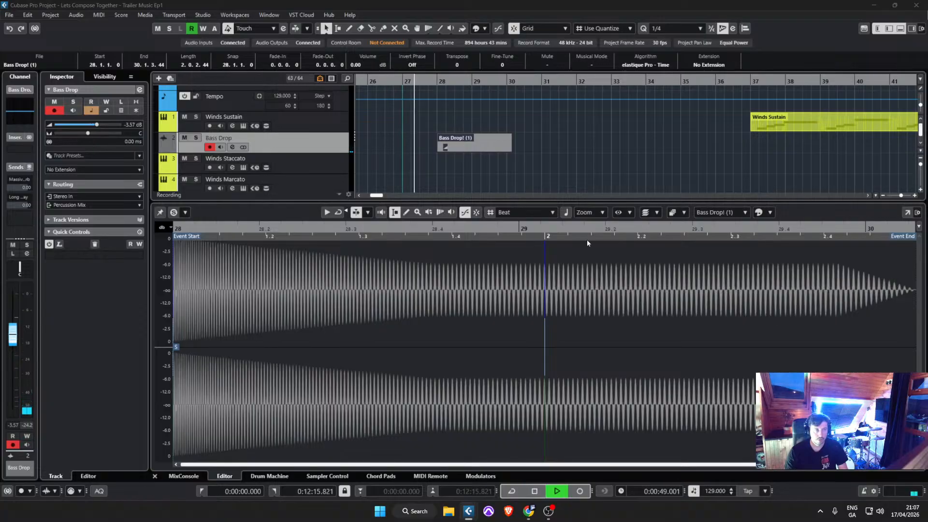
click(485, 181)
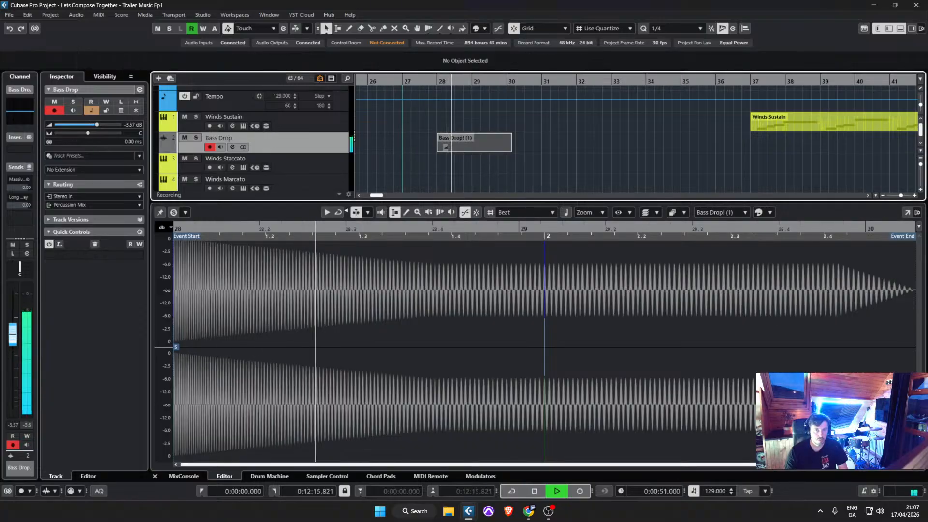
key(space)
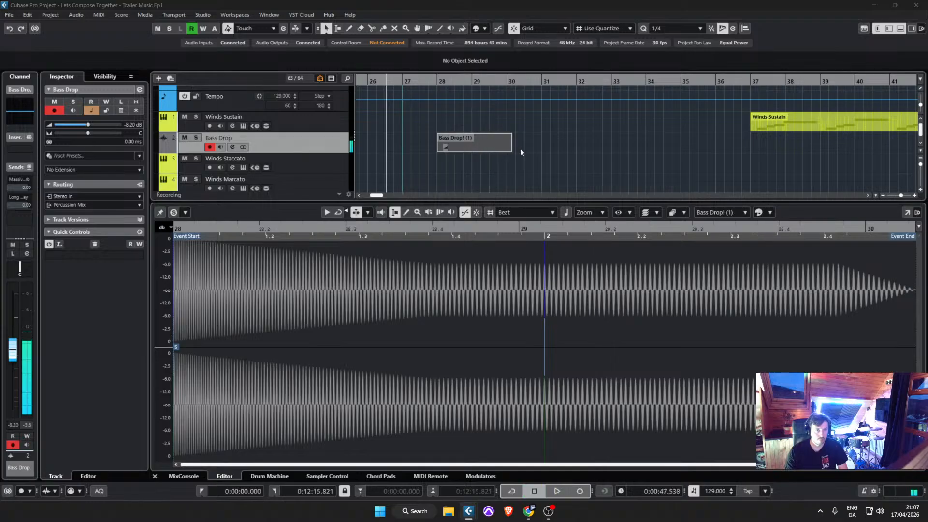
Step: Shorten the Bass Drop! event to end at bar 29 and add a fade-out over roughly its last two-thirds
scroll(516, 165, up, 2)
scroll(516, 164, down, 2)
drag(489, 148, 380, 136)
scroll(440, 140, up, 2)
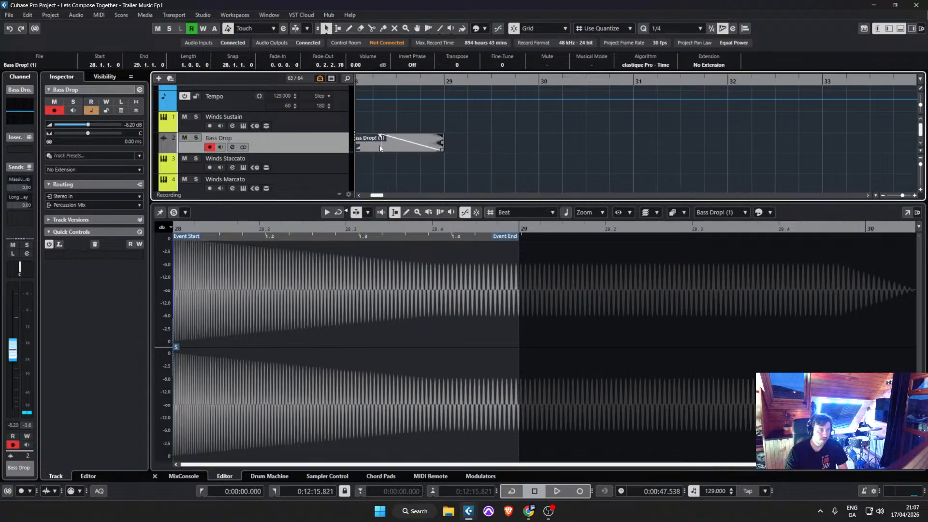
click(367, 170)
scroll(368, 170, left, 2)
scroll(573, 178, down, 3)
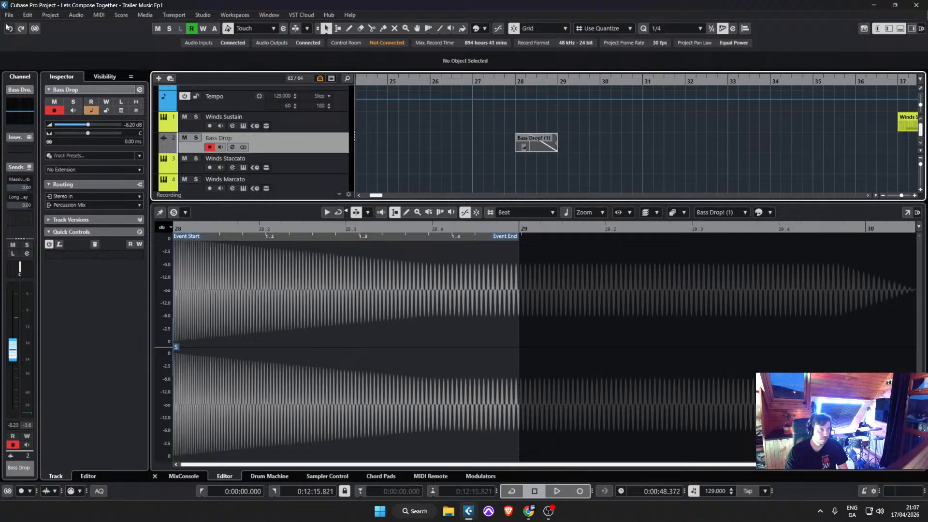
Step: Save the project and delete the empty Two Horns Ensemble and Six Horns Legato parts before bar 29
click(9, 15)
click(24, 77)
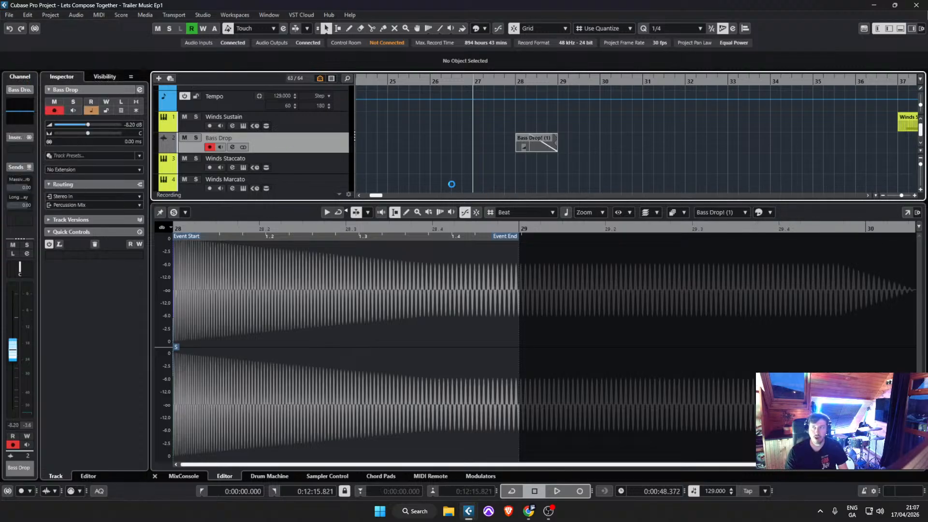
scroll(532, 152, down, 5)
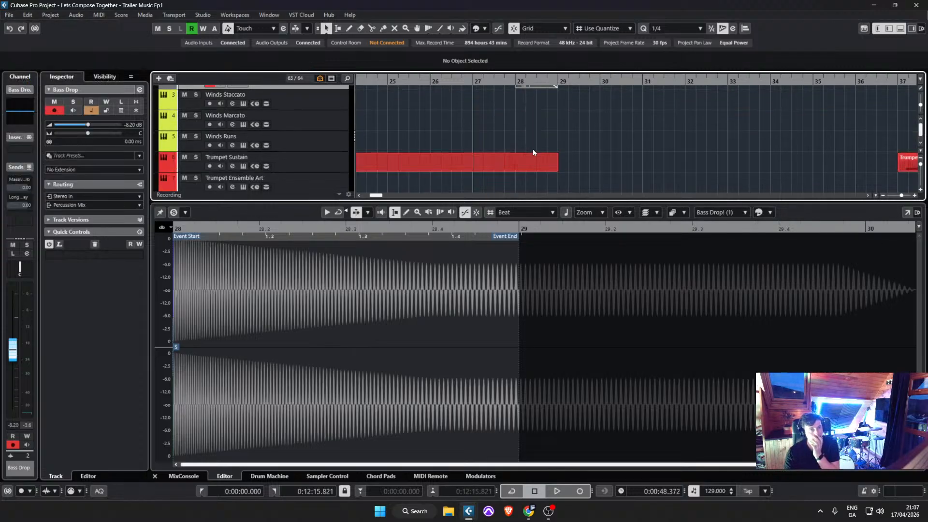
scroll(537, 117, down, 7)
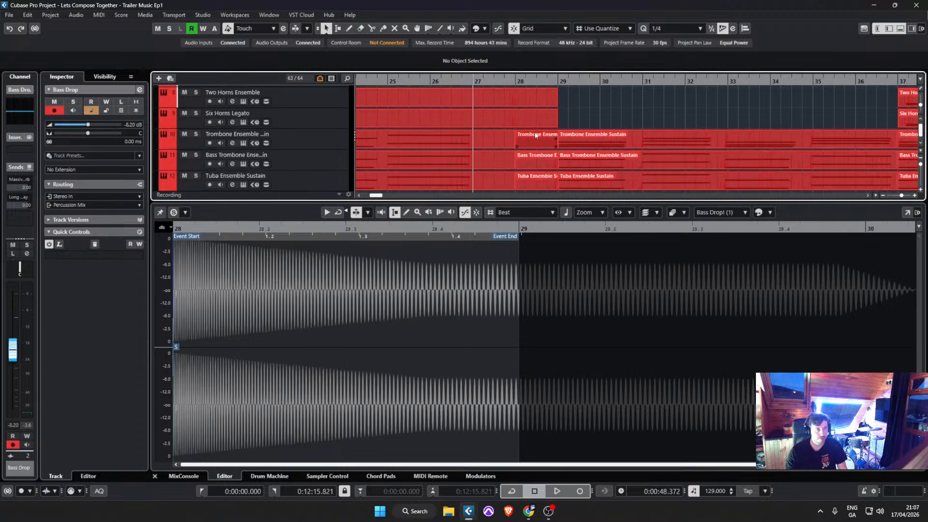
scroll(553, 124, up, 1)
scroll(467, 148, down, 10)
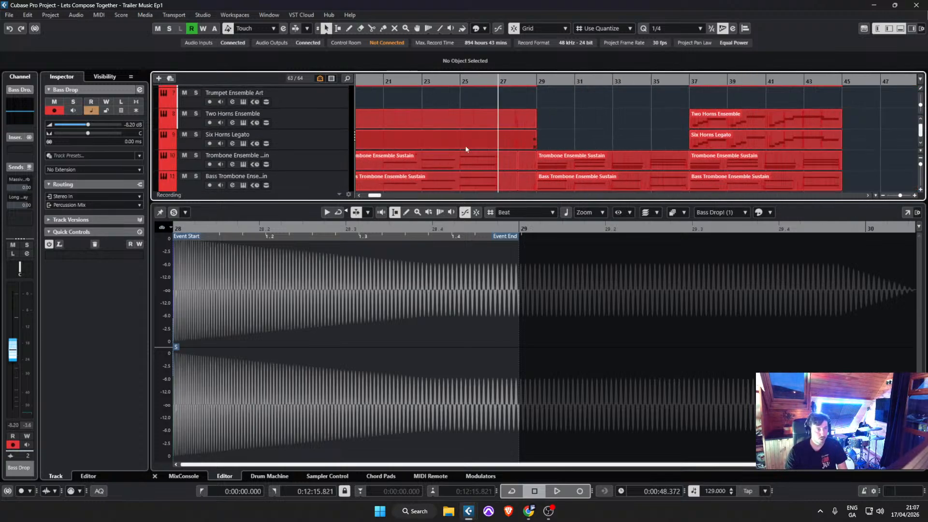
click(429, 138)
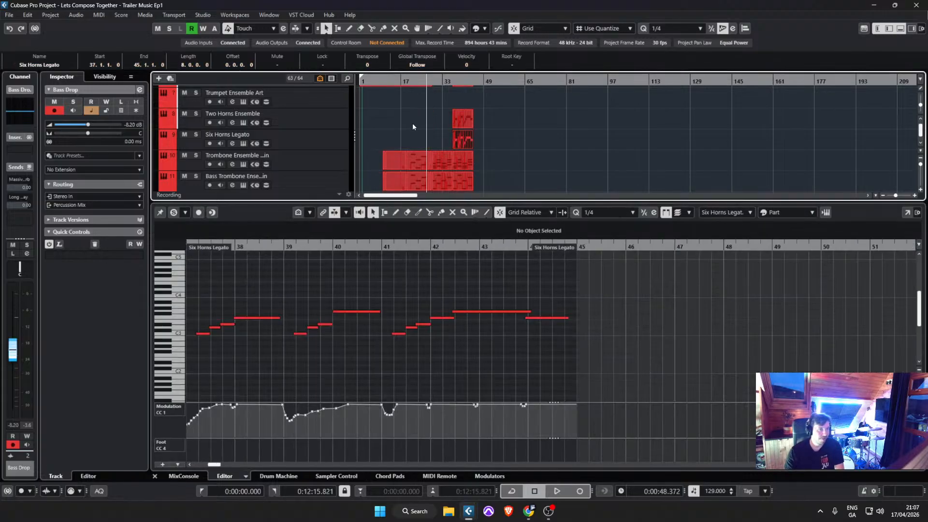
Step: Play the full arrangement from bar 27 through the transition into the second section
scroll(430, 128, up, 12)
key(space)
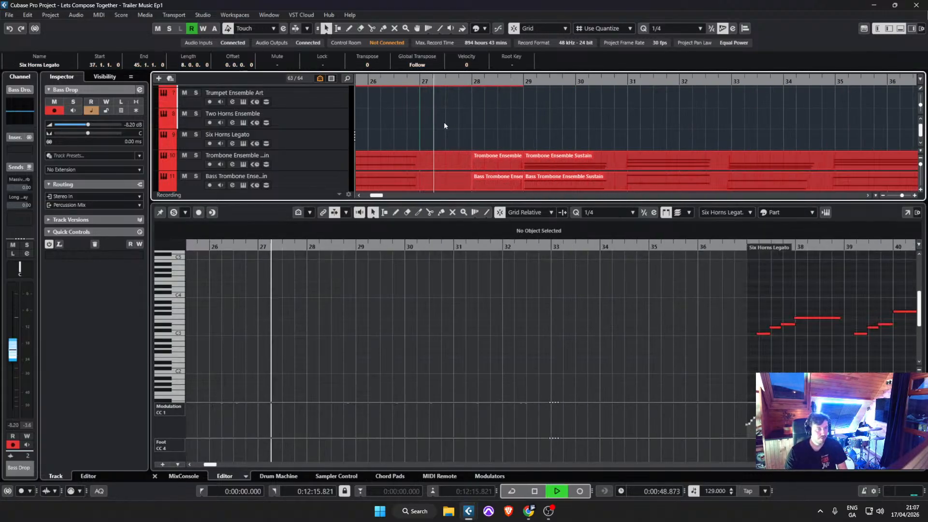
click(443, 122)
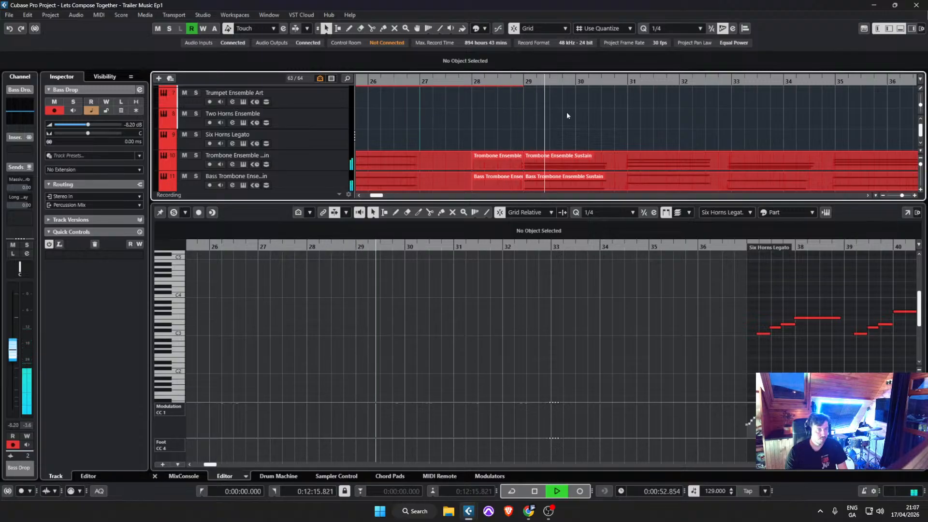
scroll(566, 112, up, 1)
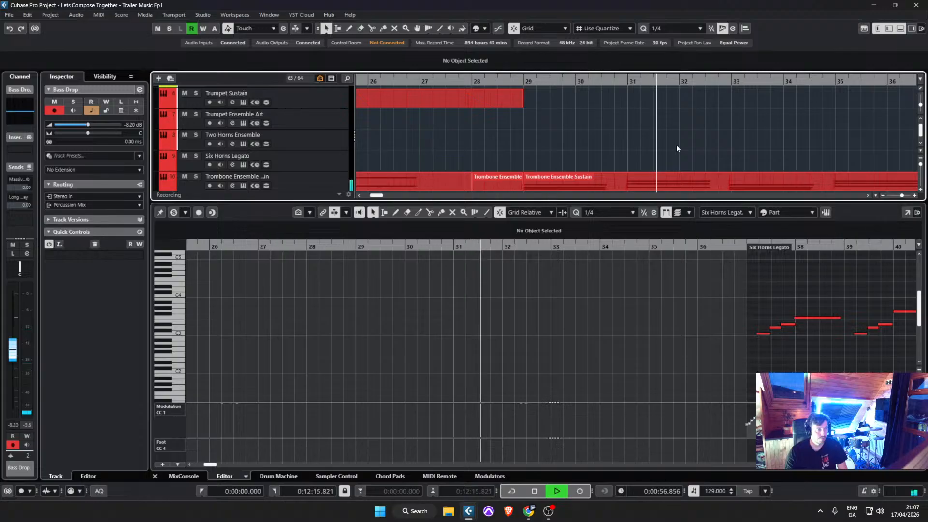
key(space)
Step: Extend the starts of the bar 29 Trombone, Bass Trombone and Tuba Ensemble Sustain parts back into bar 28, with the bass trombone at 28.3
scroll(628, 102, down, 3)
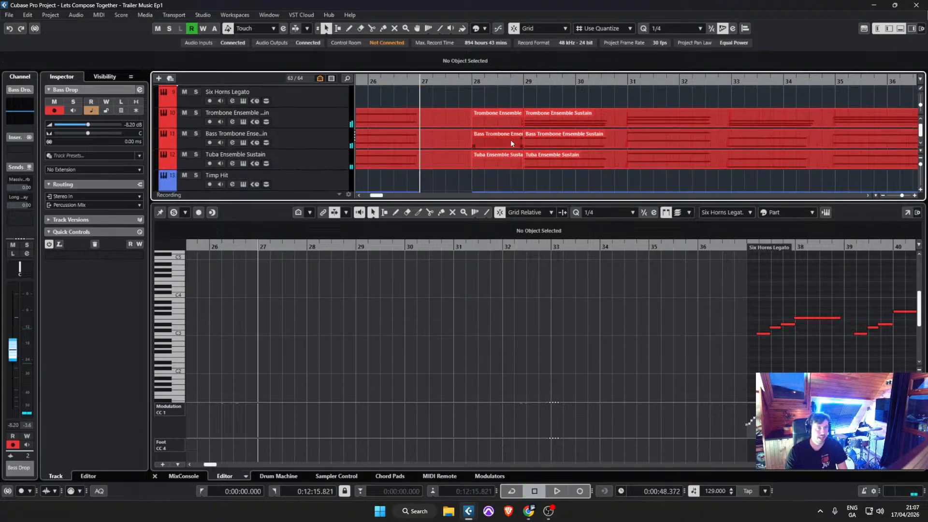
click(507, 116)
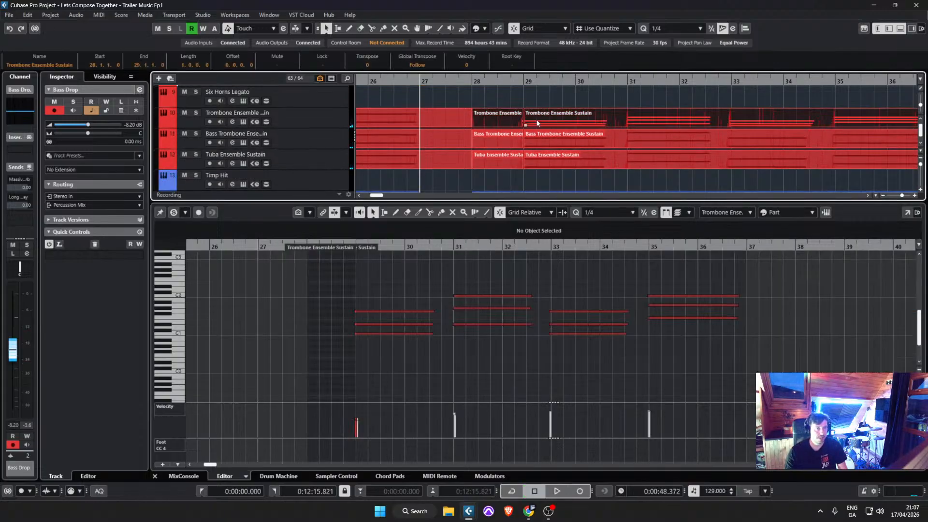
click(528, 95)
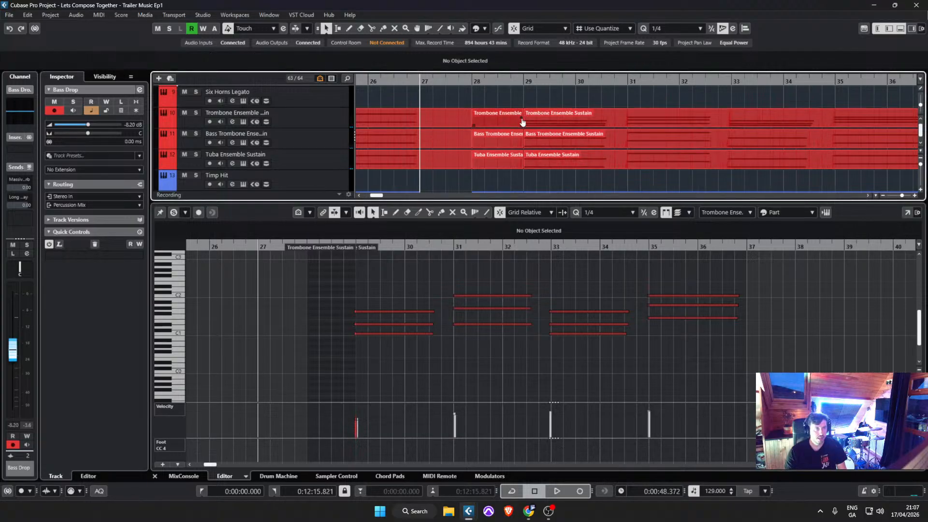
drag(523, 123, 498, 140)
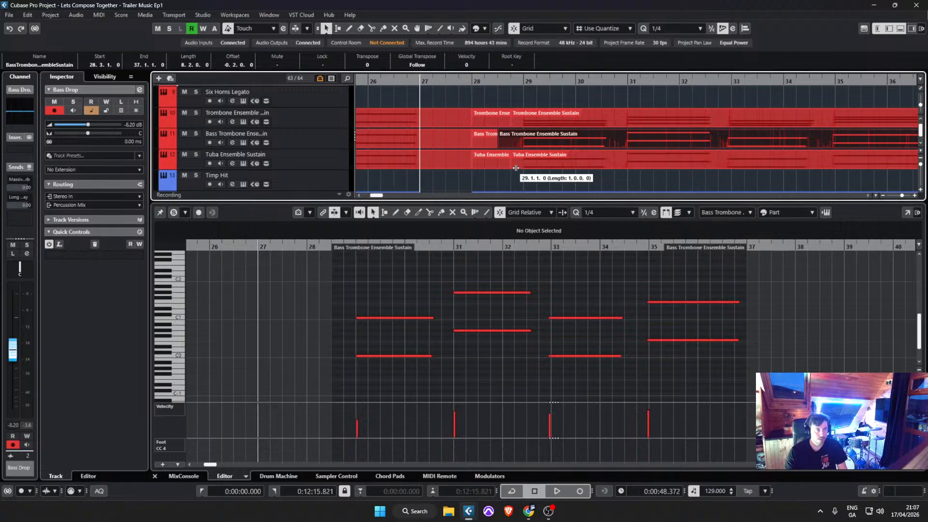
Step: Glue the Easter Hits part in bar 28 to the Easter Hits part that follows at bar 29
scroll(532, 169, down, 5)
scroll(488, 131, up, 2)
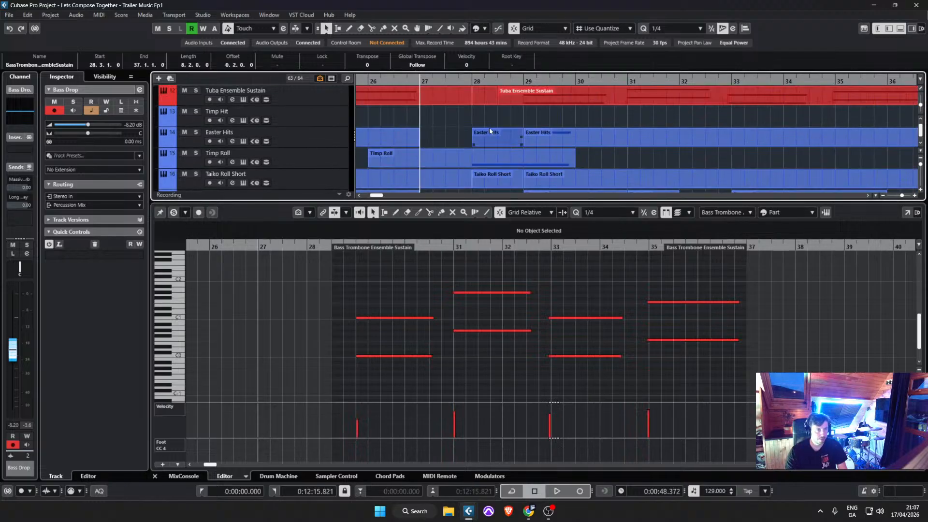
drag(460, 141, 613, 130)
key(g)
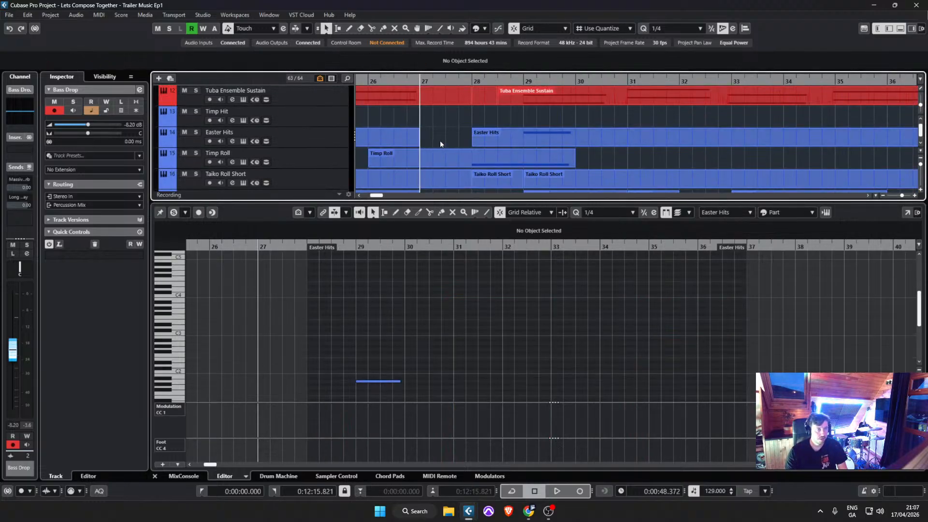
Step: Move the Bass Drop! event to start at bar 27 and audition the transition from bar 26
click(371, 80)
key(space)
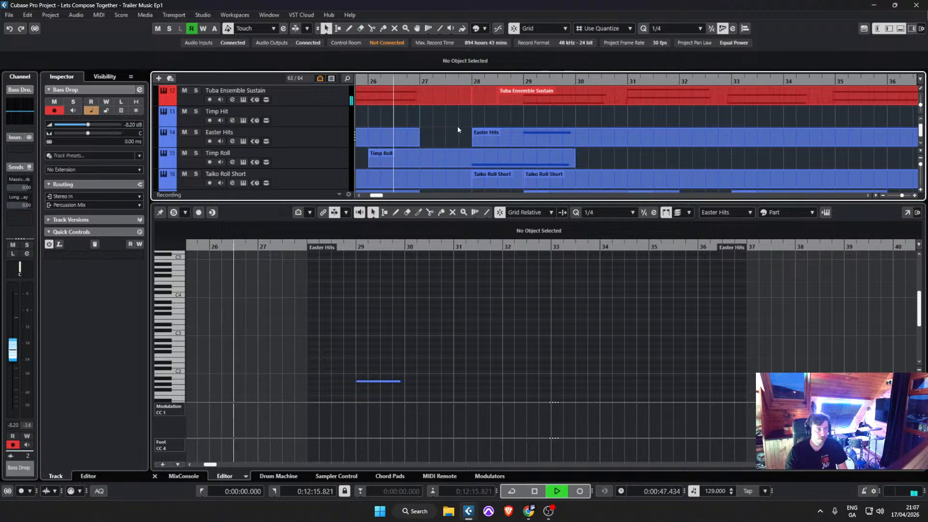
key(space)
scroll(444, 134, up, 10)
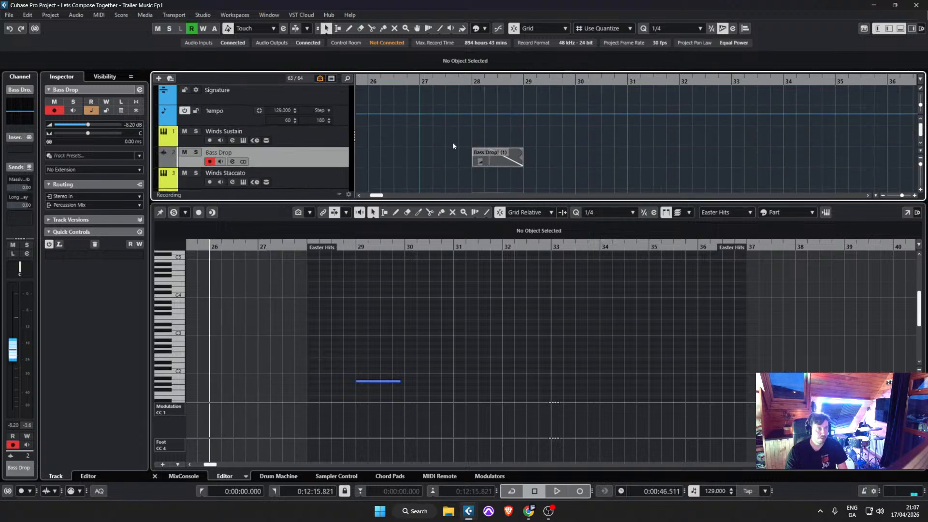
drag(476, 135, 425, 135)
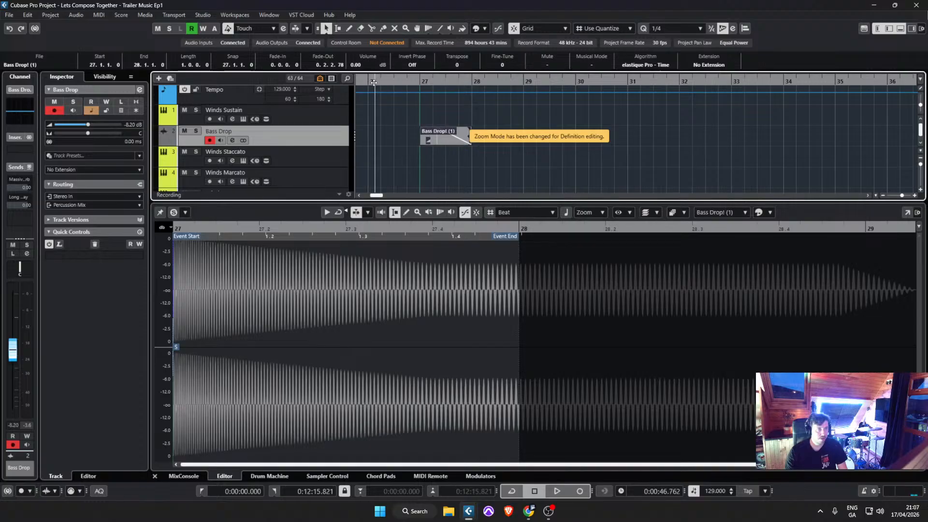
key(space)
click(438, 167)
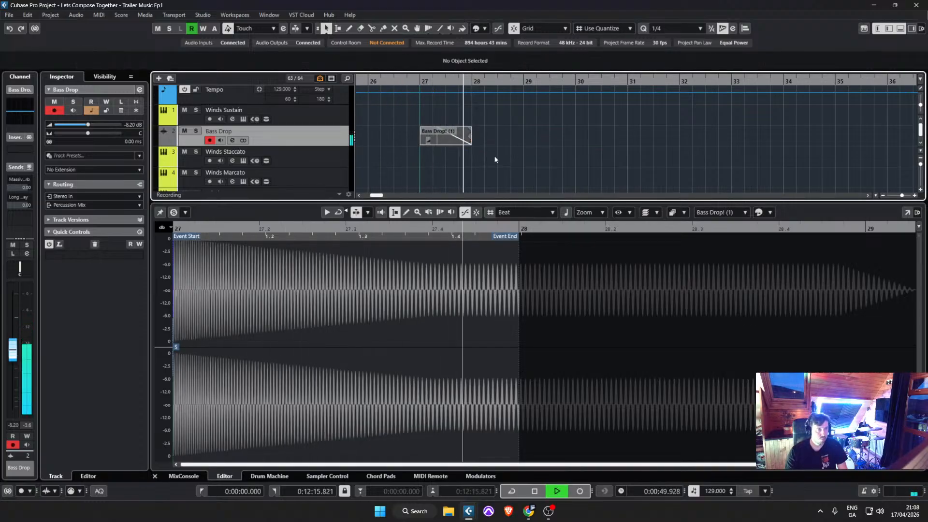
scroll(496, 147, down, 1)
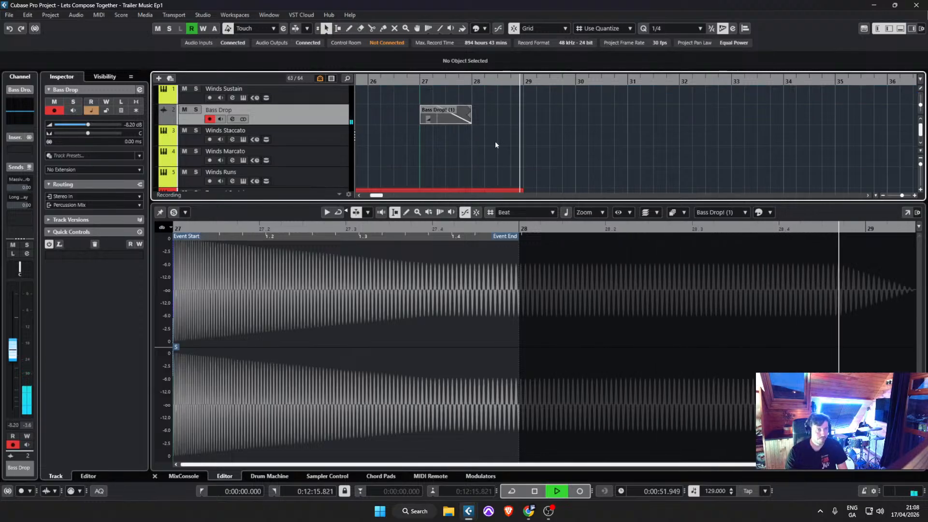
key(space)
Step: Save the project and audition the transition once more from bar 26
click(9, 15)
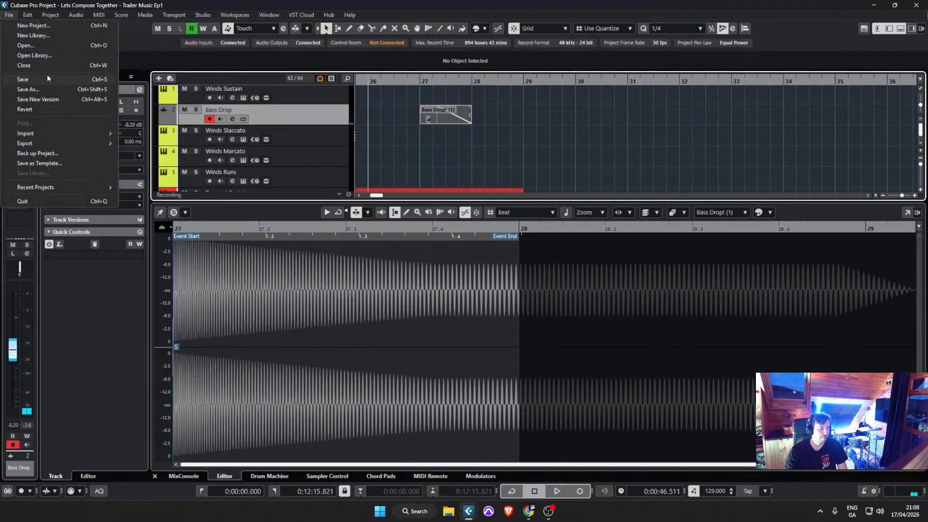
click(47, 78)
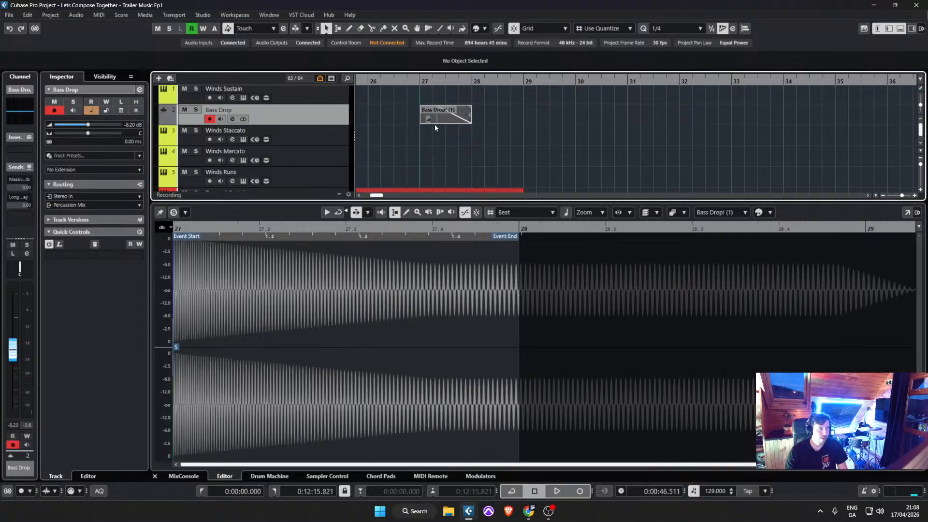
key(space)
scroll(436, 158, down, 1)
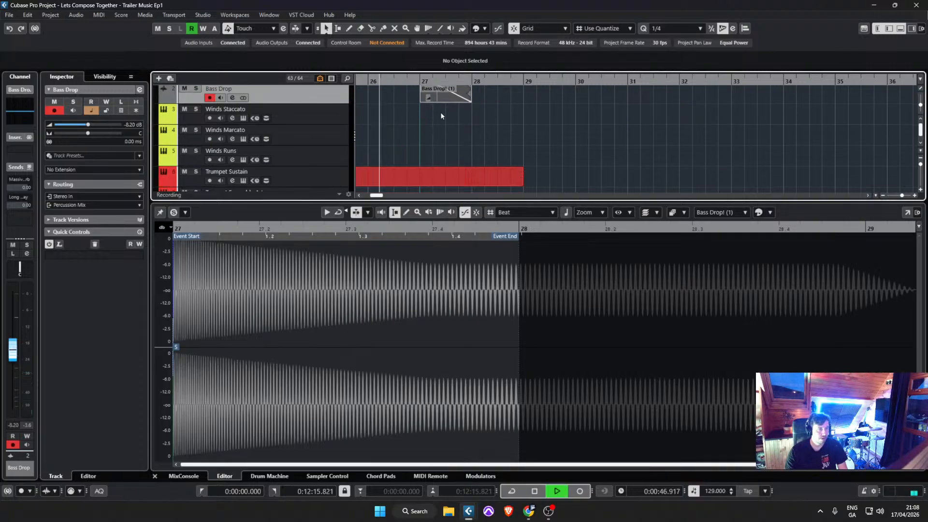
scroll(435, 112, up, 2)
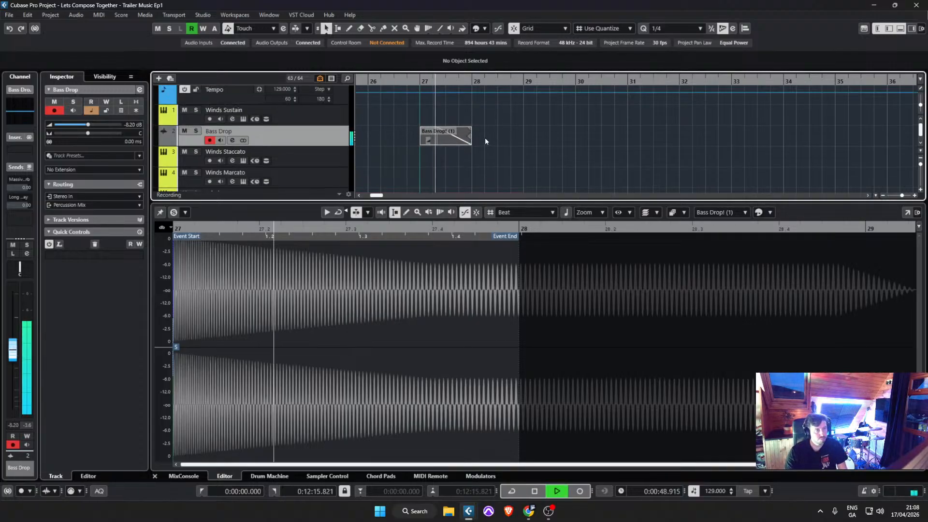
scroll(493, 136, down, 10)
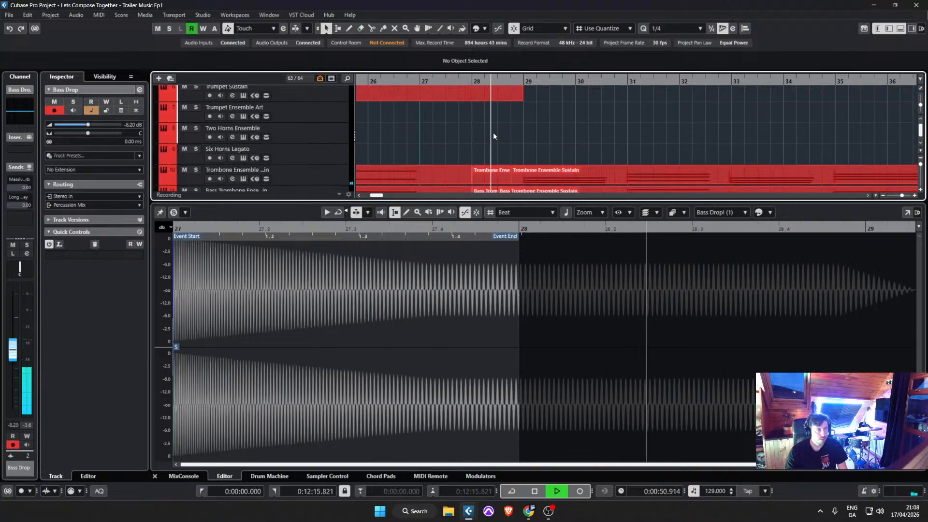
scroll(481, 123, up, 3)
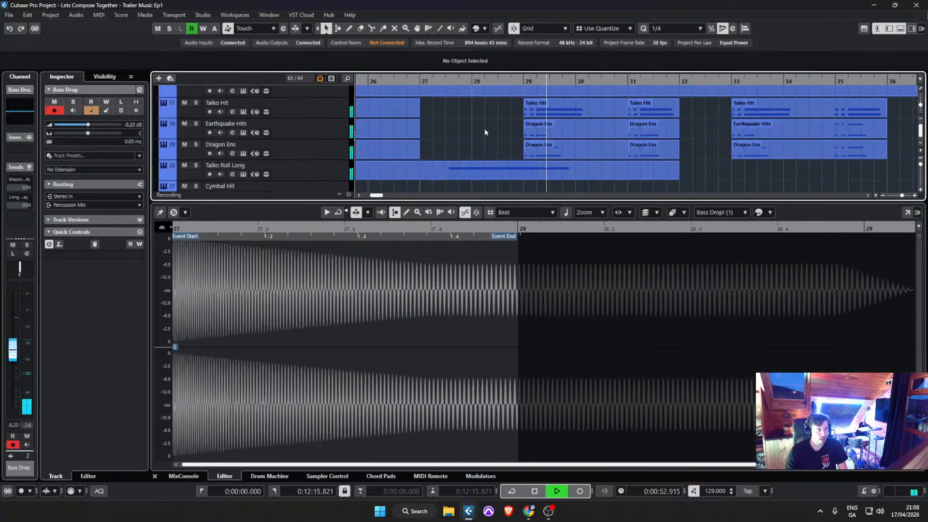
key(space)
click(8, 15)
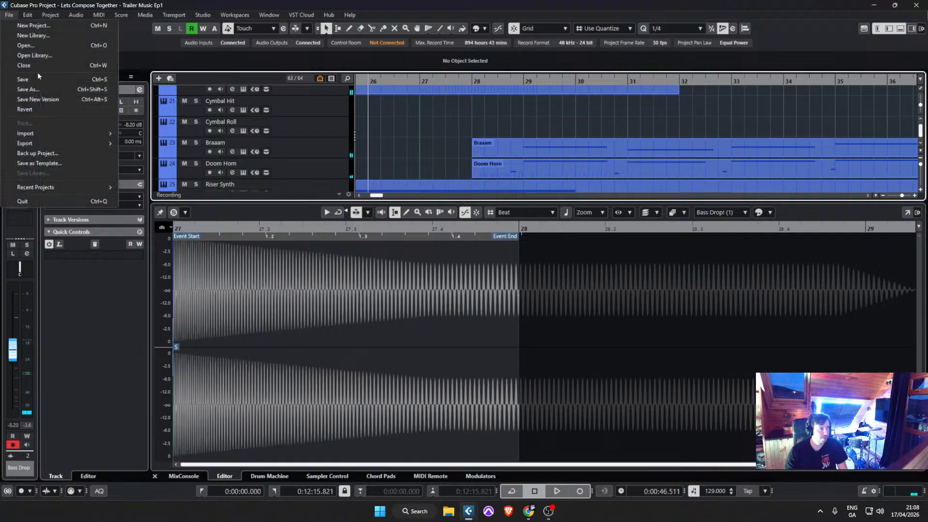
click(29, 79)
Step: Examine the remaining percussion, string, synth and mix group tracks around bars 25 to 29
scroll(412, 133, down, 3)
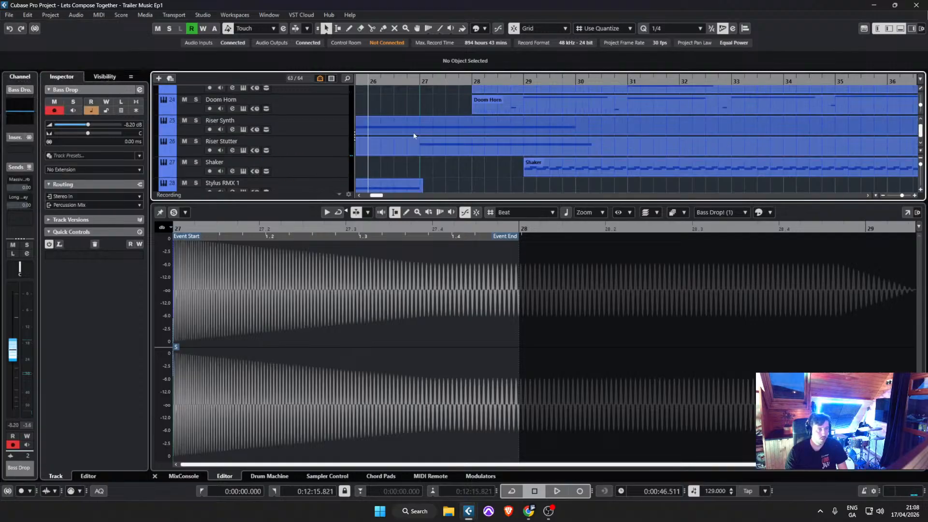
scroll(411, 134, down, 2)
scroll(422, 122, down, 1)
scroll(362, 126, left, 1)
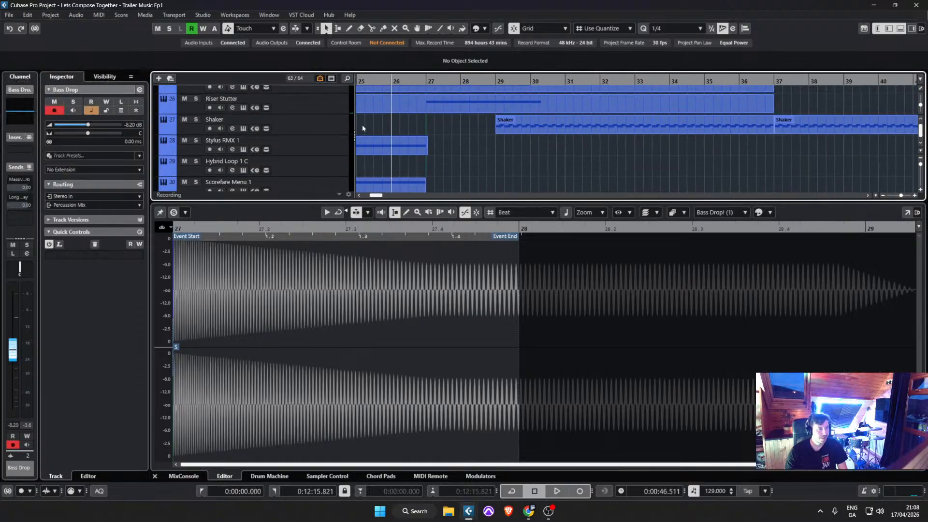
scroll(418, 129, down, 3)
scroll(419, 129, down, 15)
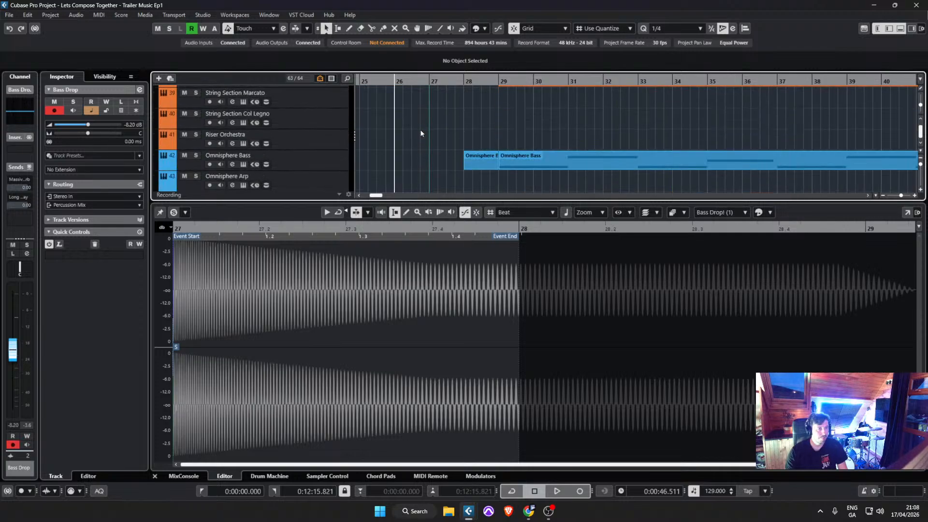
scroll(420, 135, down, 3)
scroll(420, 134, down, 3)
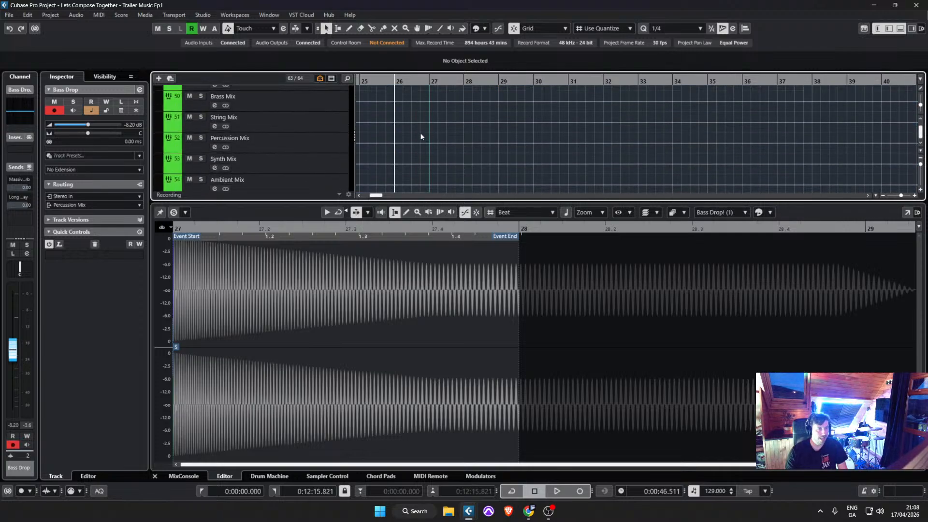
scroll(422, 137, up, 10)
scroll(425, 141, up, 10)
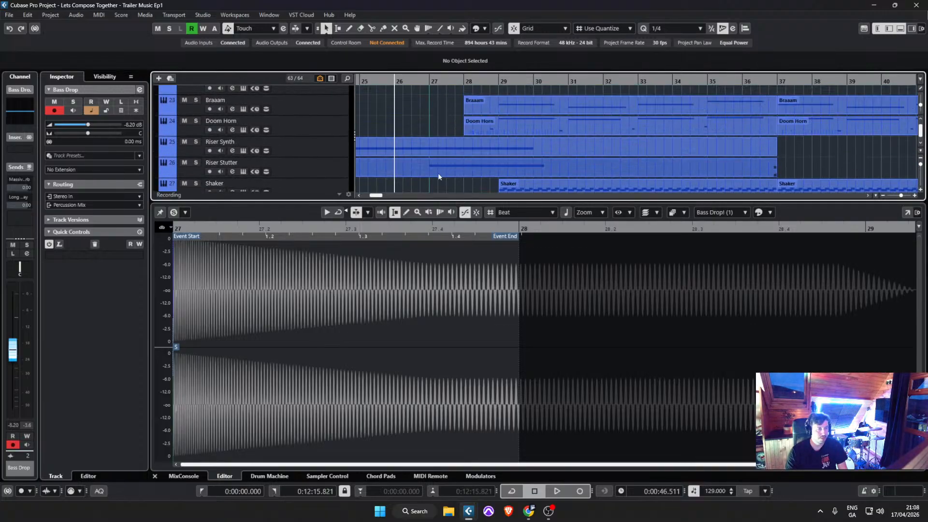
Step: Open the Riser Synth part for editing and select its long riser note starting in bar 23
scroll(468, 146, left, 4)
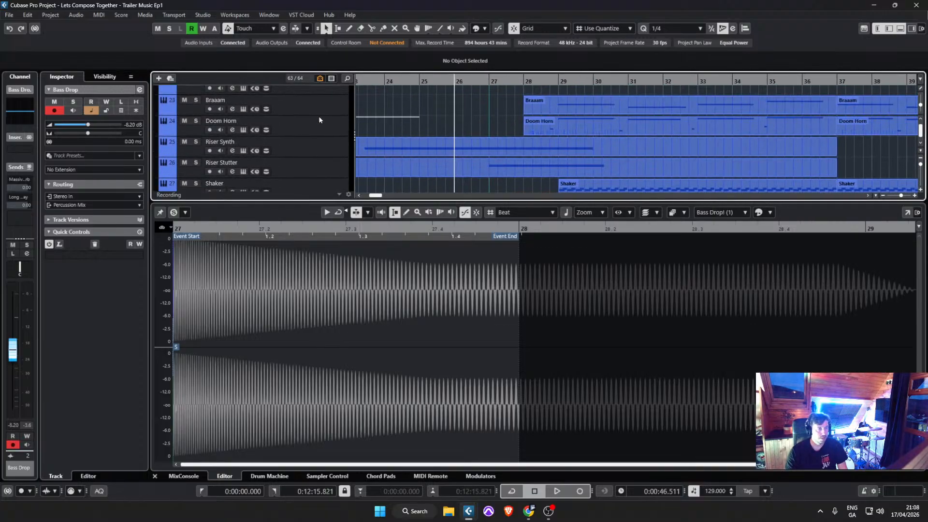
click(468, 146)
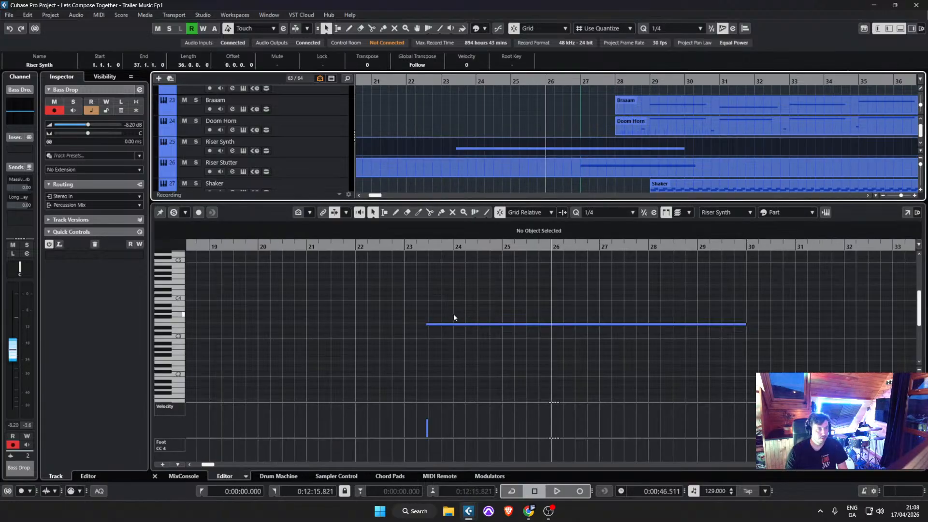
scroll(429, 324, up, 3)
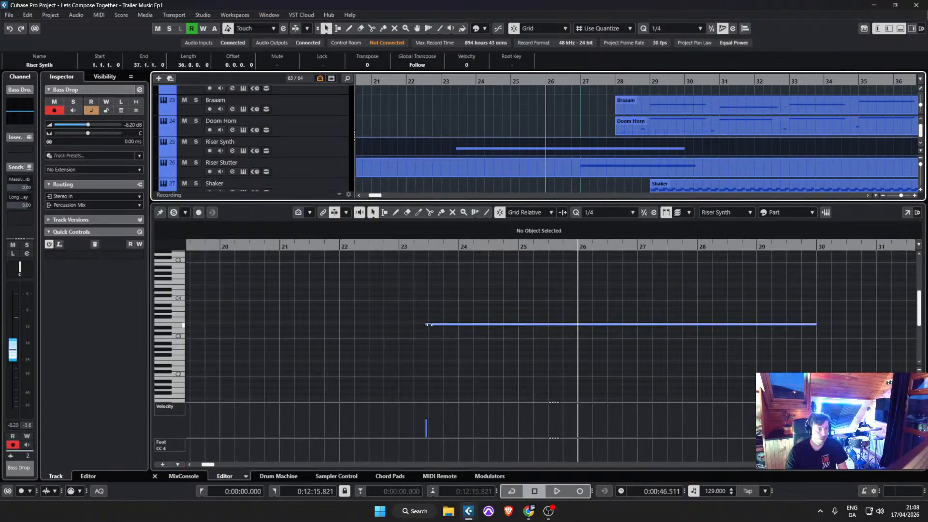
click(427, 324)
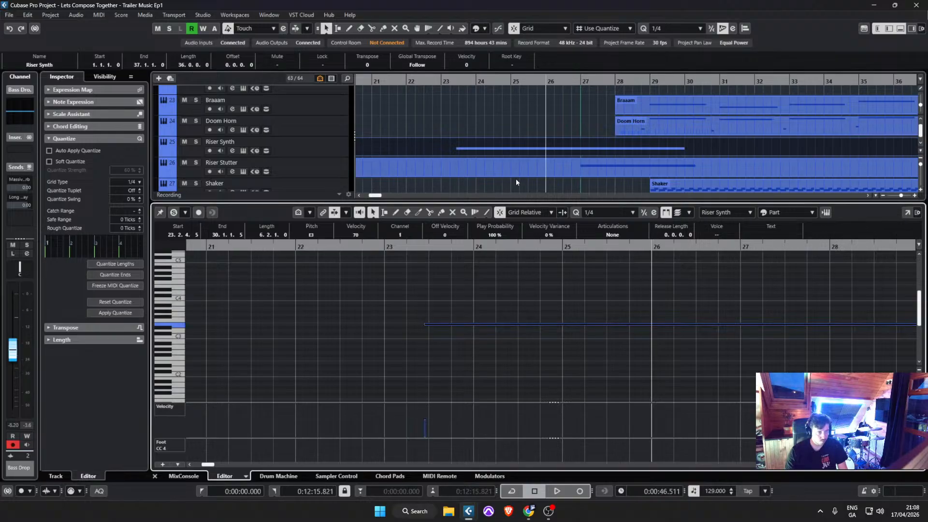
Step: Audition the risers leading into the second section twice, the second time from bar 23
click(454, 82)
key(space)
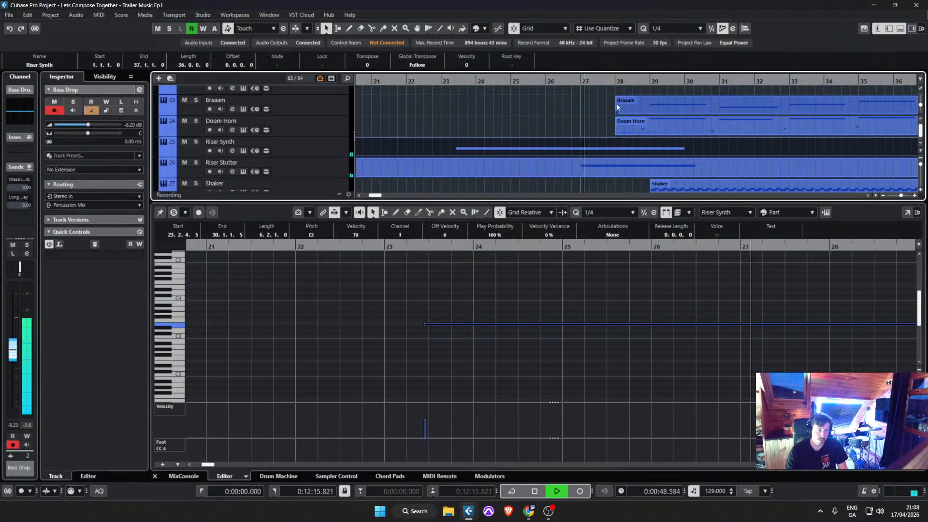
click(600, 123)
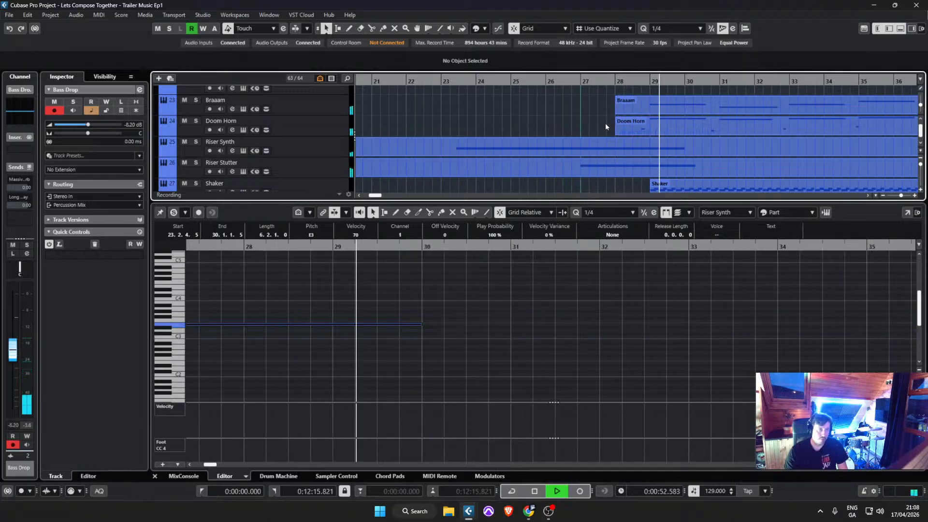
key(space)
click(447, 83)
key(space)
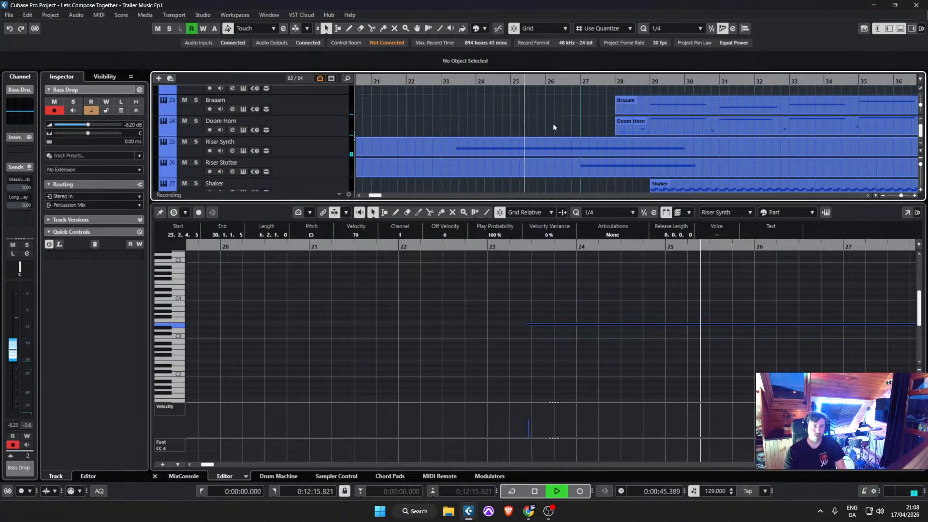
click(582, 111)
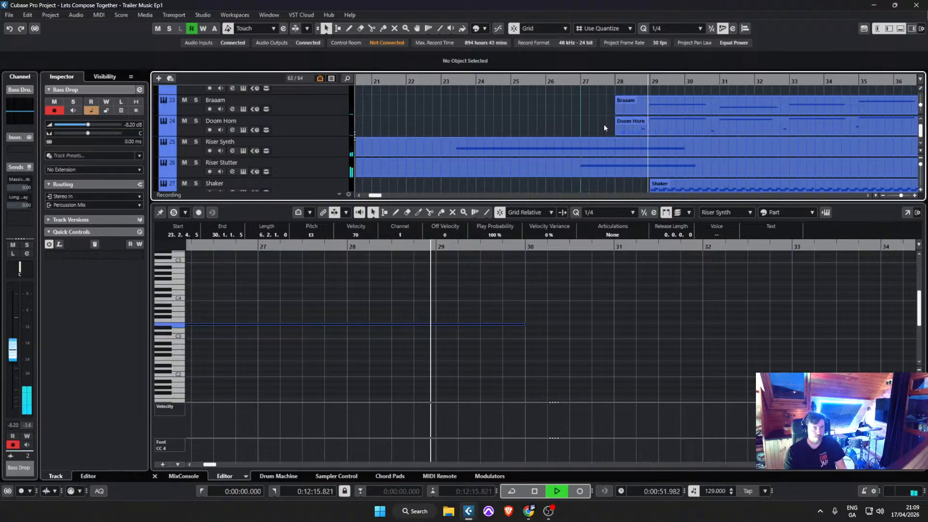
key(space)
Step: Save the project
scroll(493, 129, down, 5)
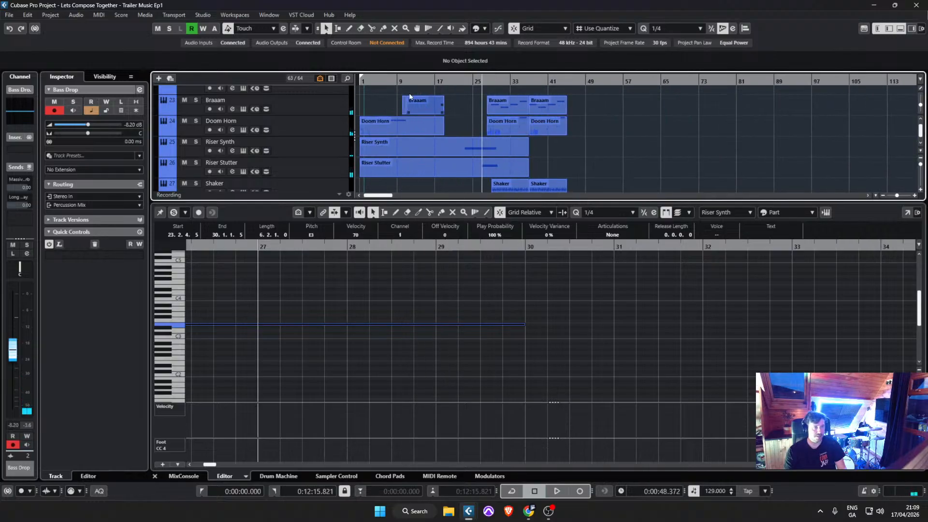
click(10, 14)
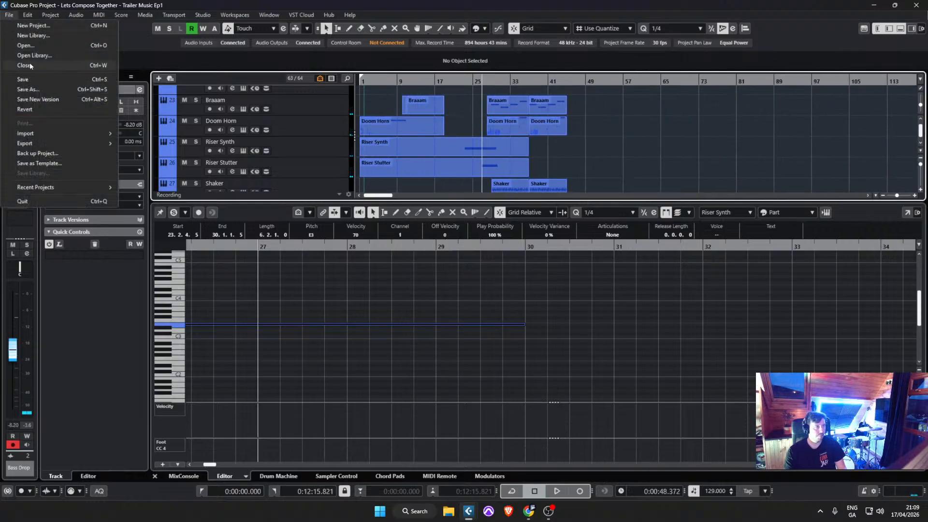
click(67, 84)
Step: Look over the brass and percussion tracks and audition the arrangement from the very beginning
scroll(407, 118, up, 10)
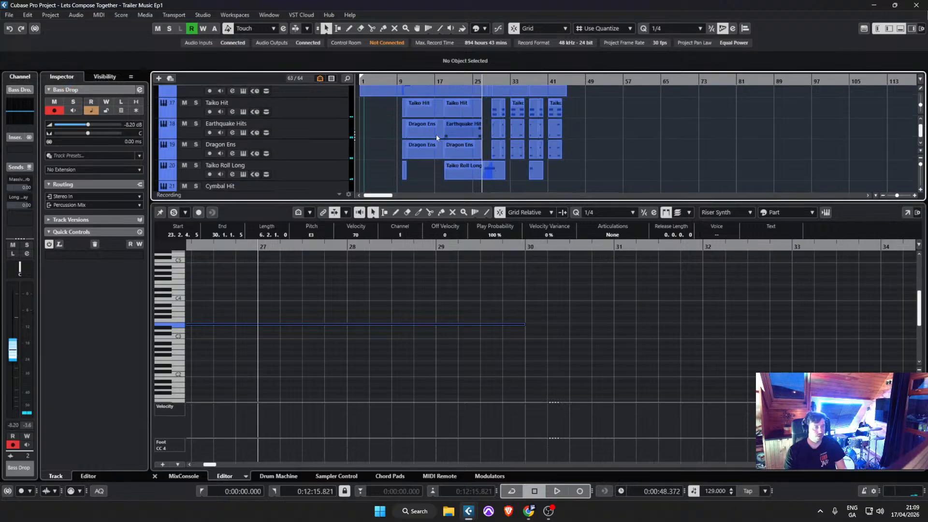
ctrl+scroll(411, 143, up, 3)
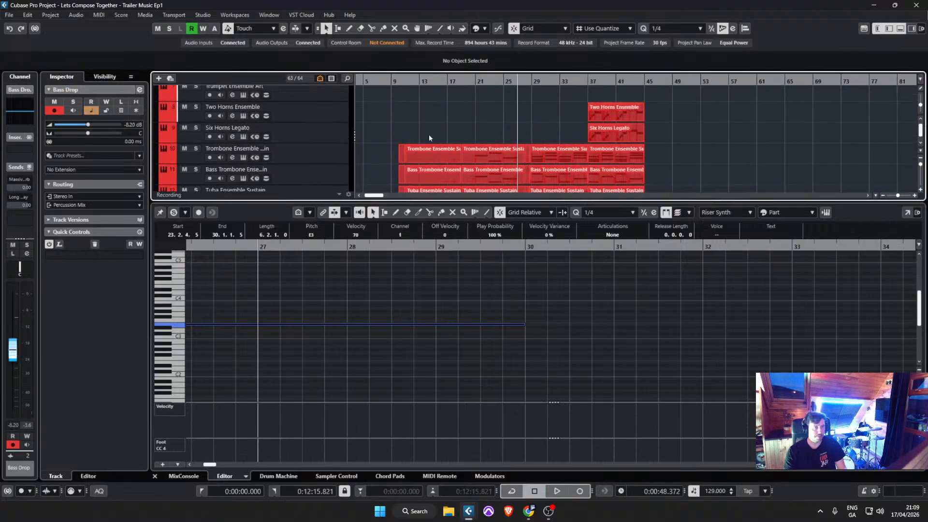
scroll(462, 122, down, 3)
scroll(469, 125, down, 1)
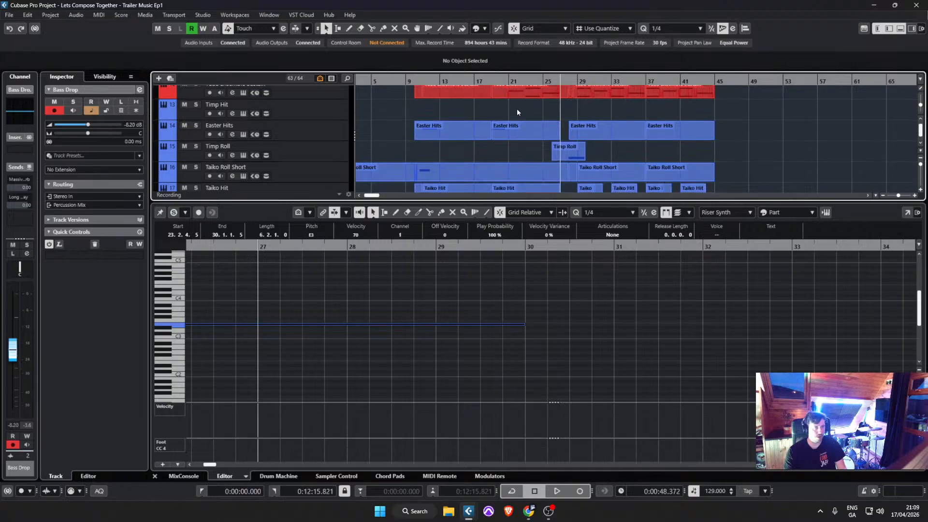
scroll(515, 114, up, 4)
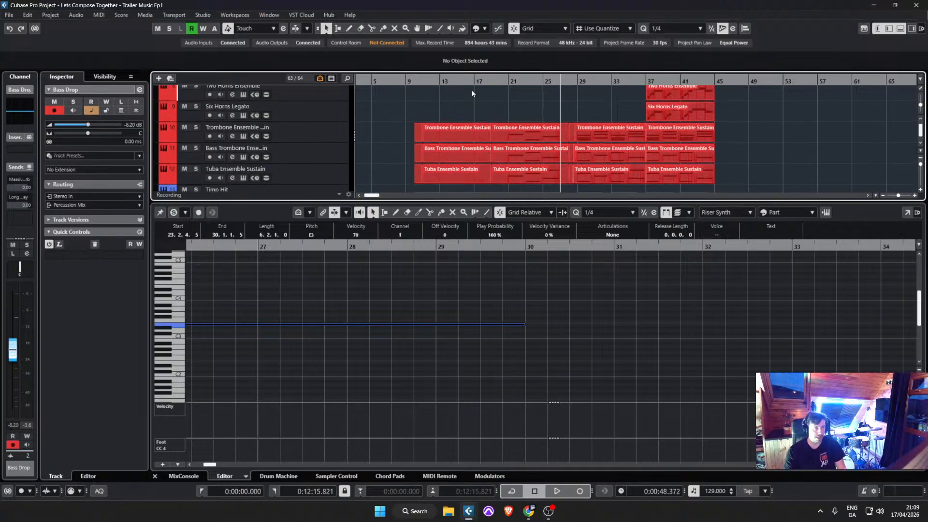
scroll(473, 159, down, 3)
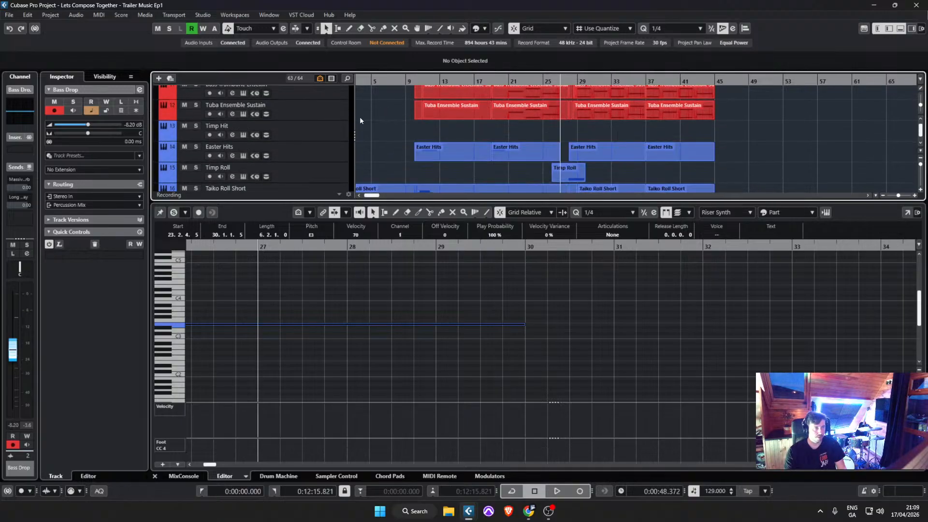
key(Home)
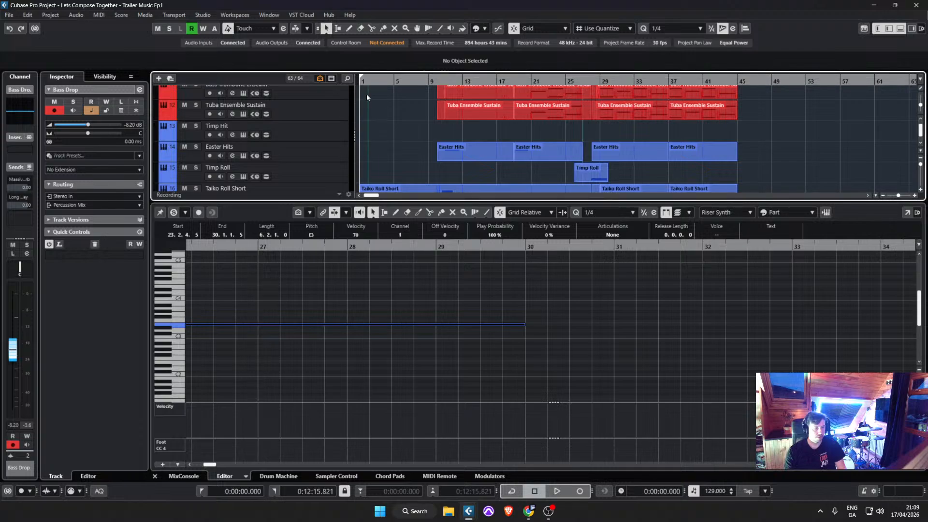
key(space)
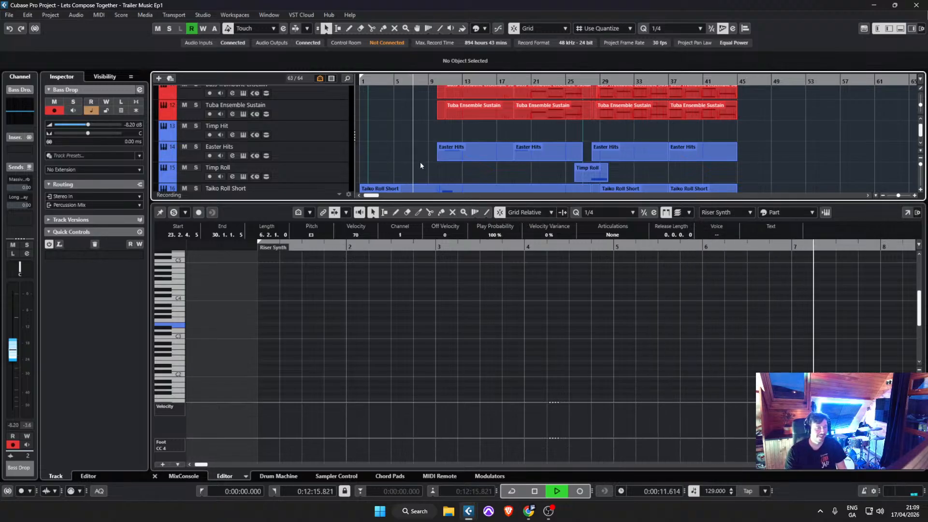
scroll(419, 161, up, 6)
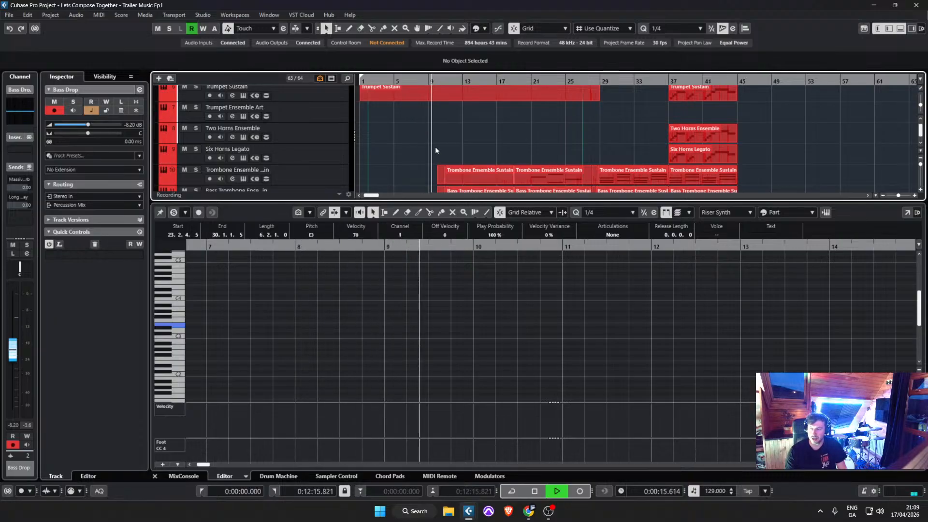
key(space)
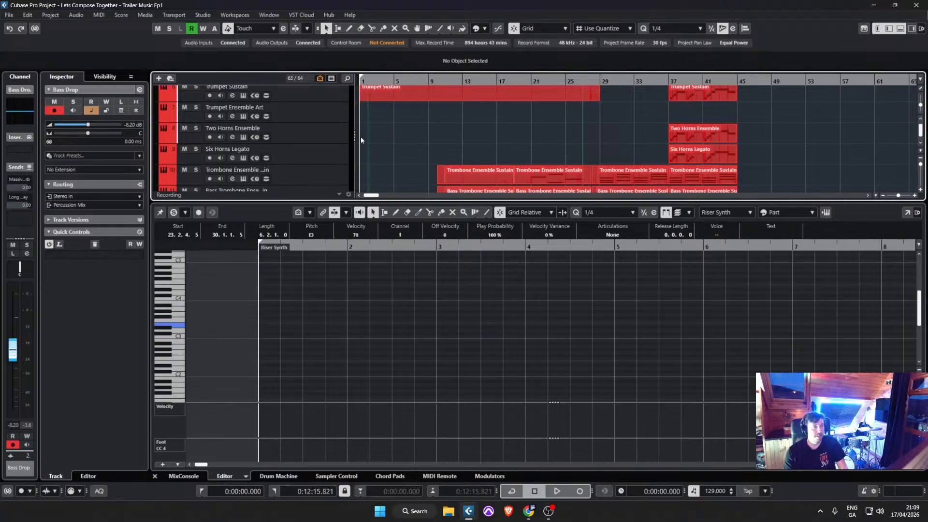
Step: Play the arrangement again from bar 1 while examining the winds, brass, percussion, string and effect tracks
scroll(375, 139, up, 3)
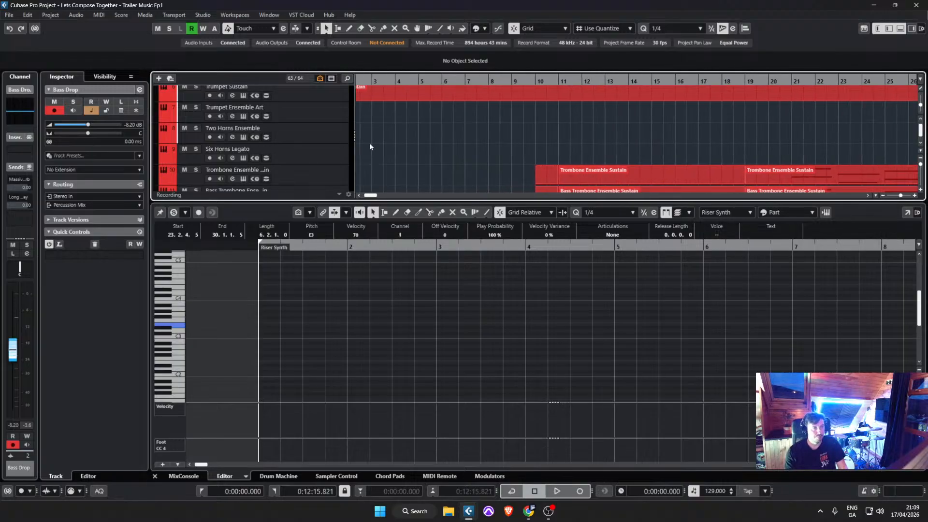
key(space)
scroll(415, 145, up, 2)
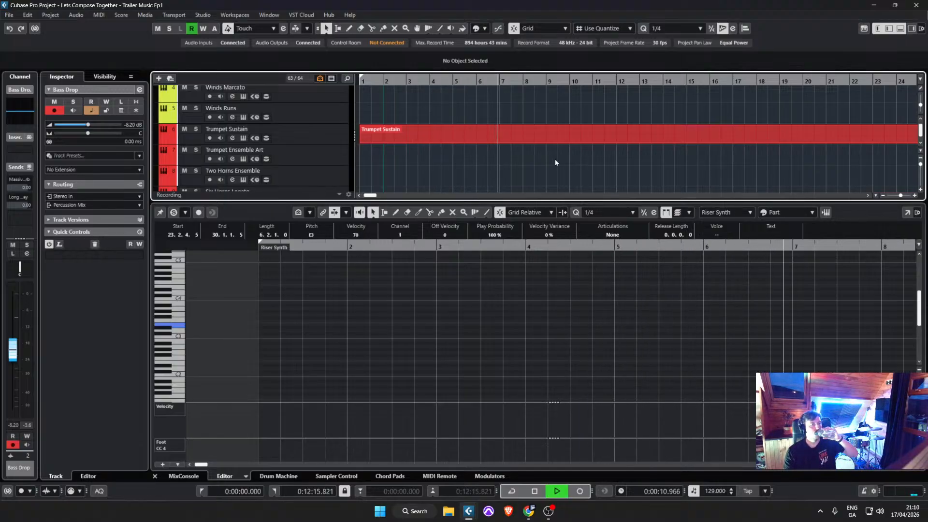
scroll(554, 159, down, 6)
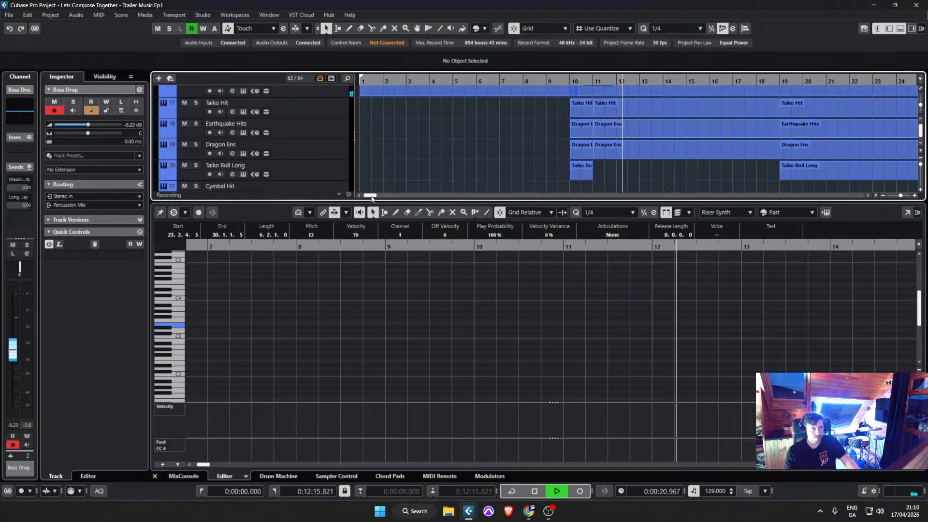
drag(370, 195, 440, 176)
scroll(502, 172, up, 10)
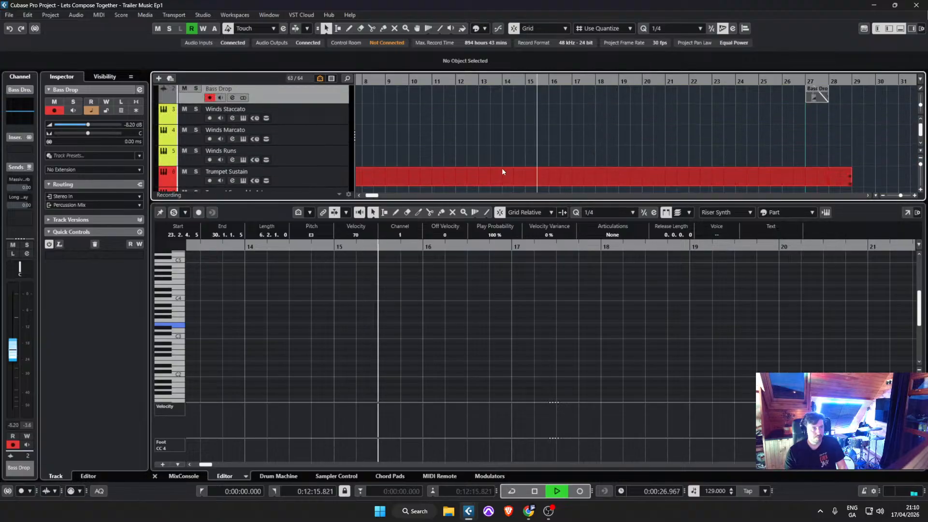
scroll(502, 140, down, 20)
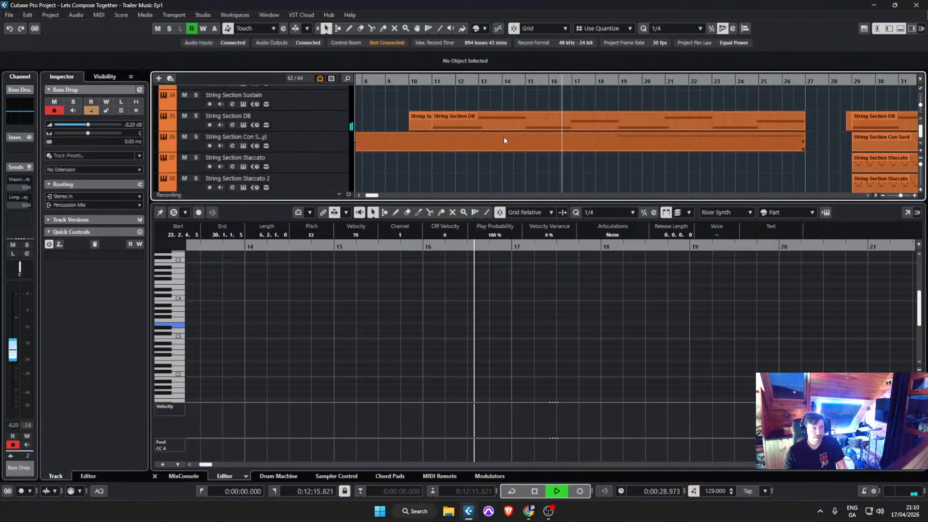
scroll(502, 145, up, 10)
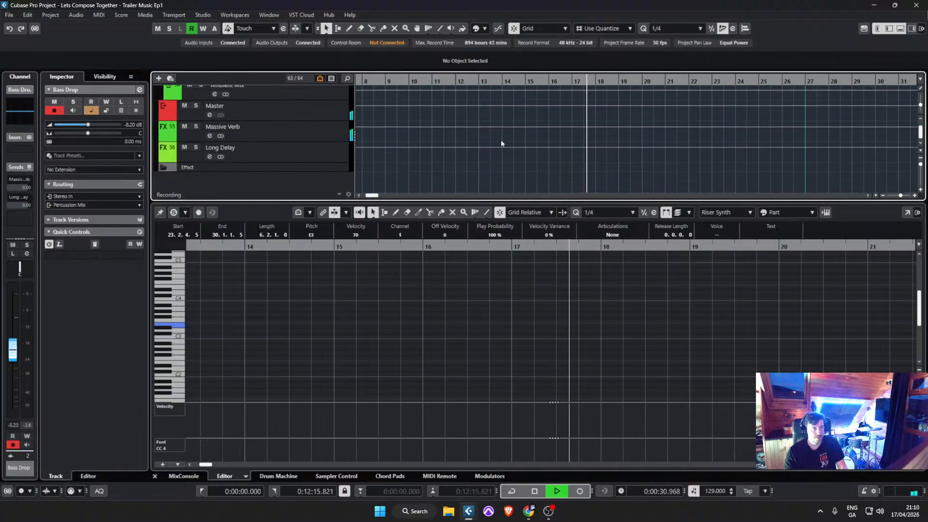
scroll(514, 149, up, 3)
scroll(512, 151, down, 3)
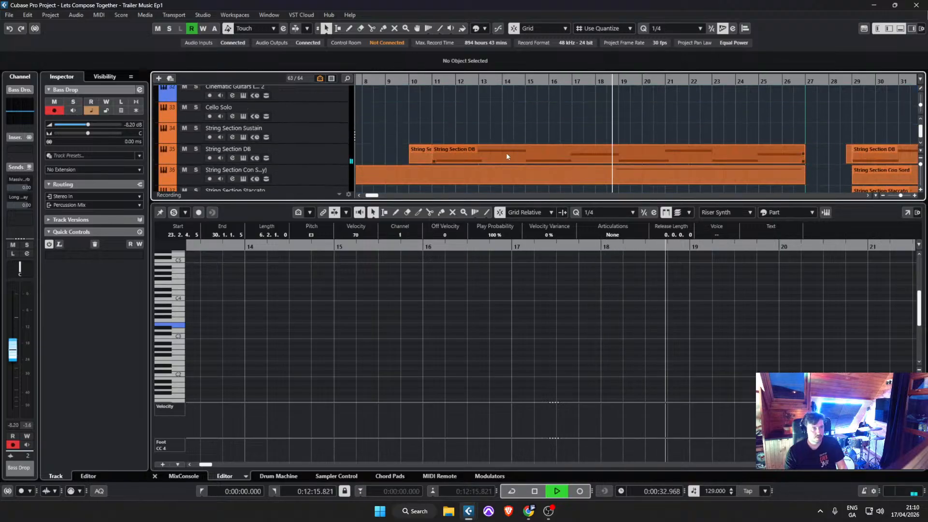
scroll(497, 152, up, 3)
scroll(489, 175, up, 2)
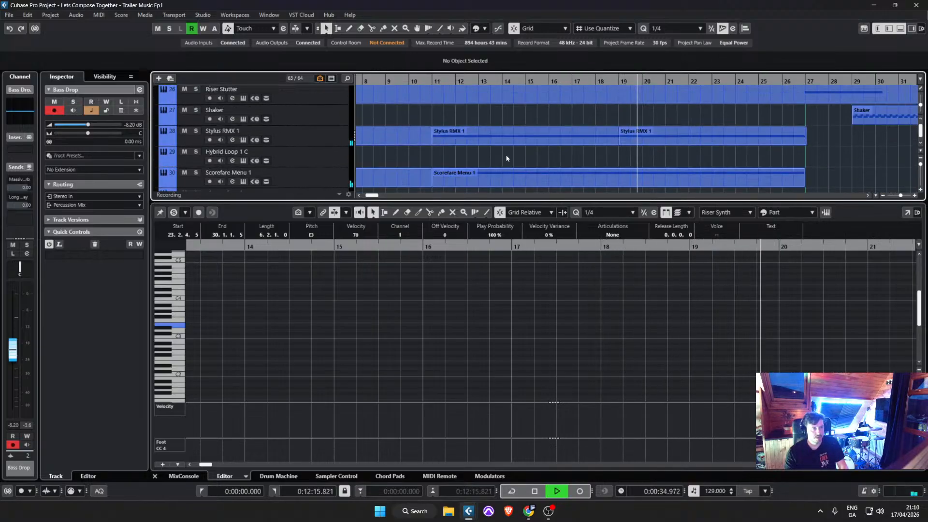
Step: Mute both Stylus RMX 1 parts and the Scorefare Menu 1 part between bars 11 and 27, and audition from bar 11
click(507, 138)
drag(574, 156, 642, 134)
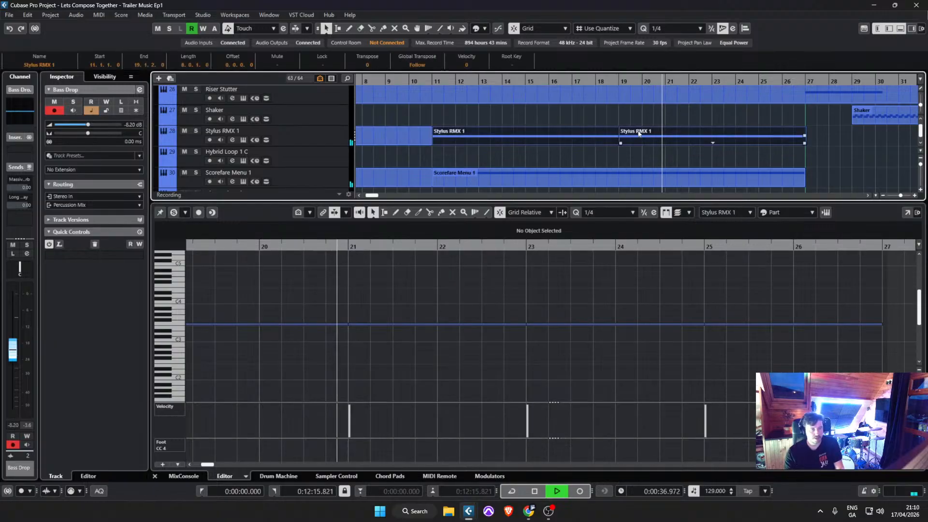
key(shift+m)
click(568, 182)
key(shift+m)
click(547, 157)
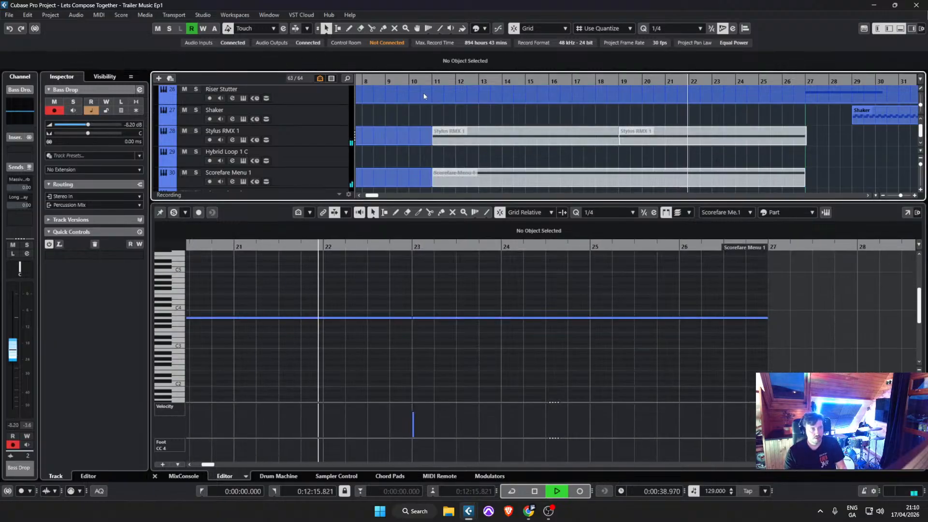
click(432, 82)
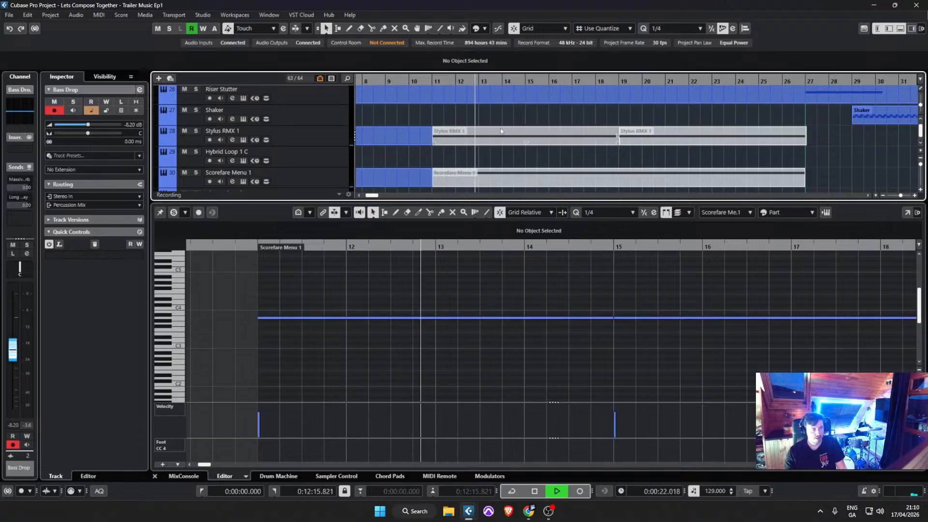
Step: Examine the tracks of the first section during playback and check the String Section Staccato and Staccato 2 parts from bar 29
scroll(520, 135, up, 5)
scroll(529, 157, up, 7)
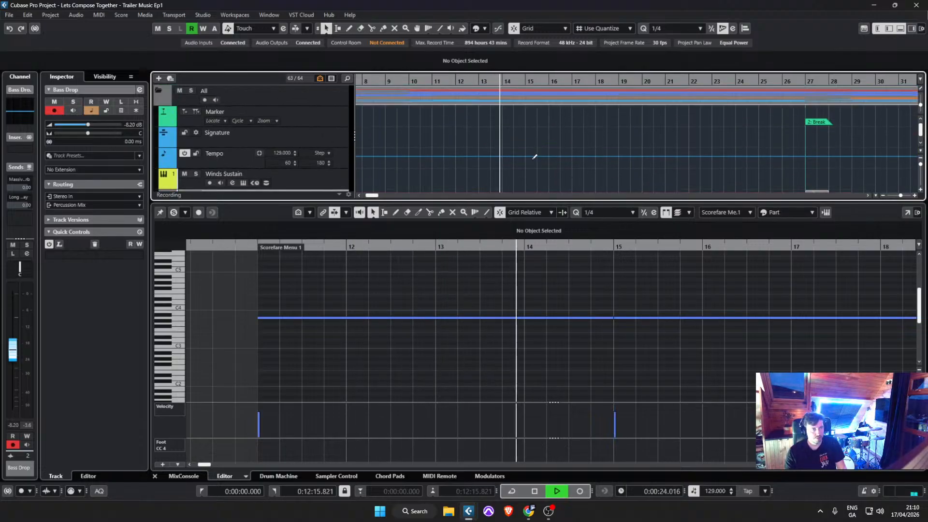
scroll(552, 158, down, 5)
scroll(666, 140, down, 8)
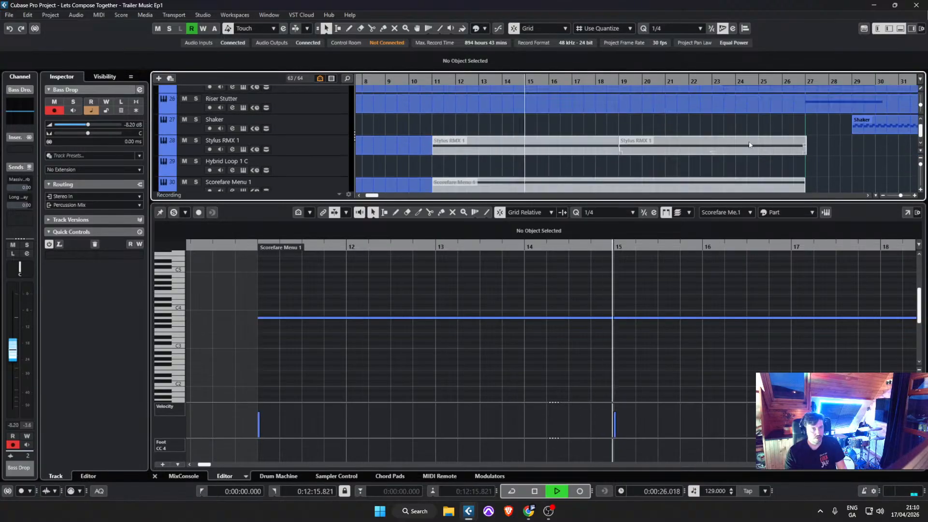
key(g)
scroll(501, 182, down, 10)
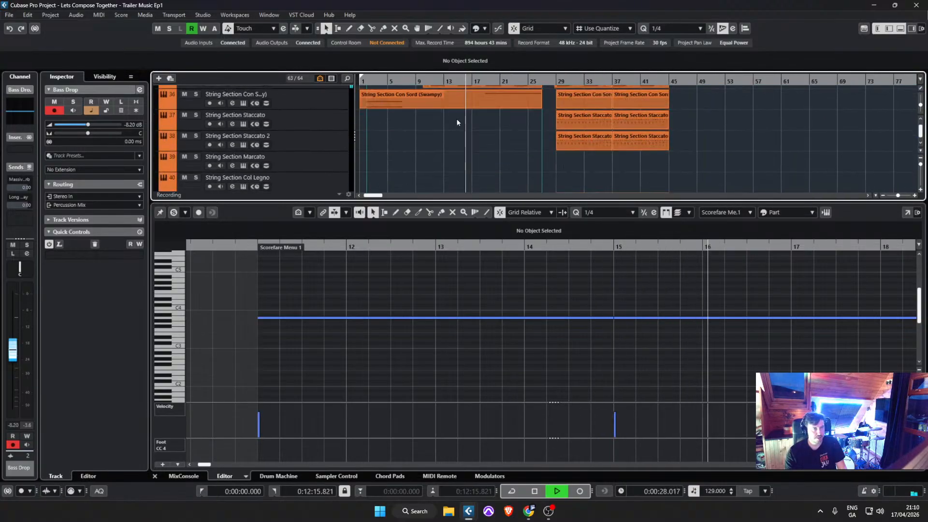
drag(706, 156, 580, 122)
key(h)
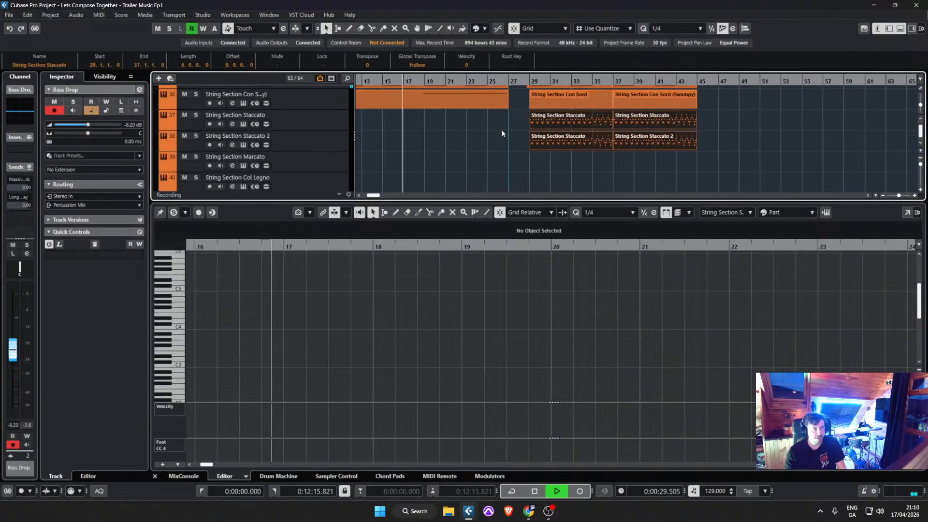
click(406, 129)
scroll(408, 127, left, 3)
scroll(419, 125, up, 1)
scroll(458, 121, up, 2)
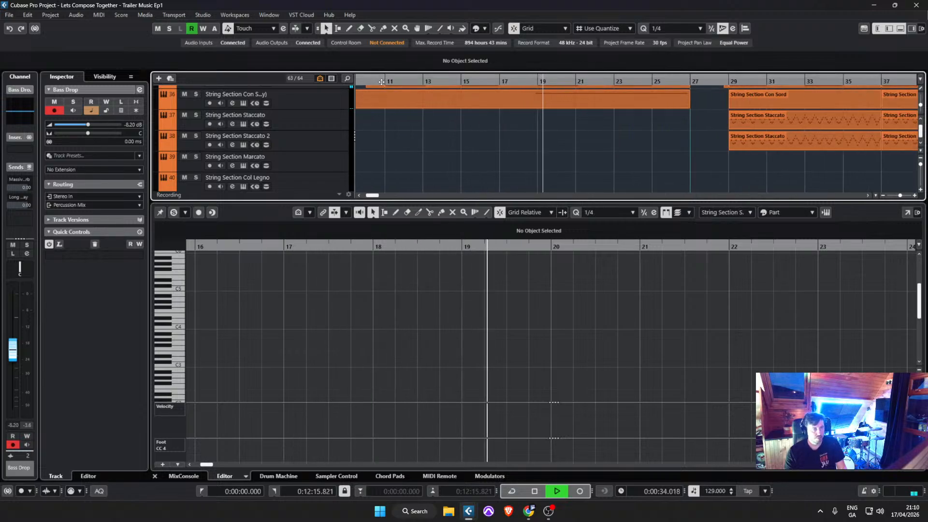
Step: Split the Doom Horn part at bar 11 and delete the section running from there to bar 19
key(space)
scroll(395, 99, up, 10)
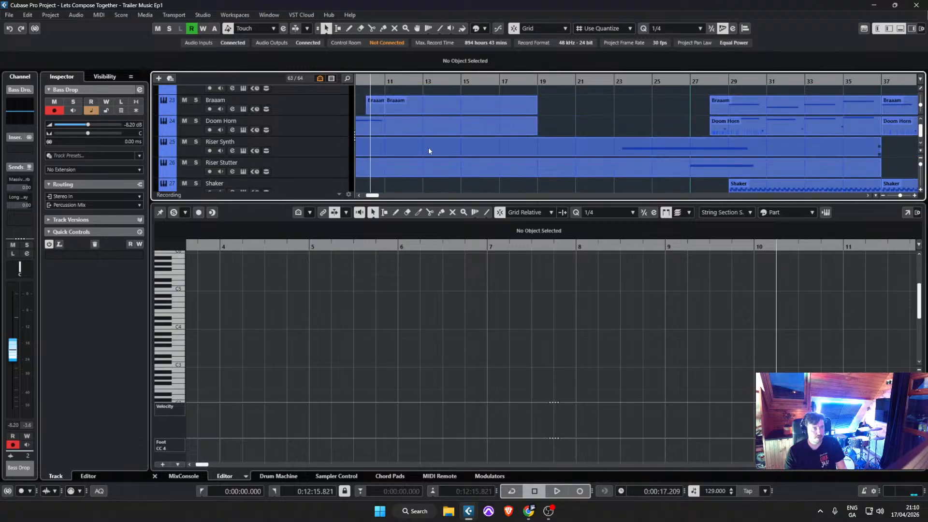
scroll(428, 148, up, 3)
scroll(429, 148, down, 2)
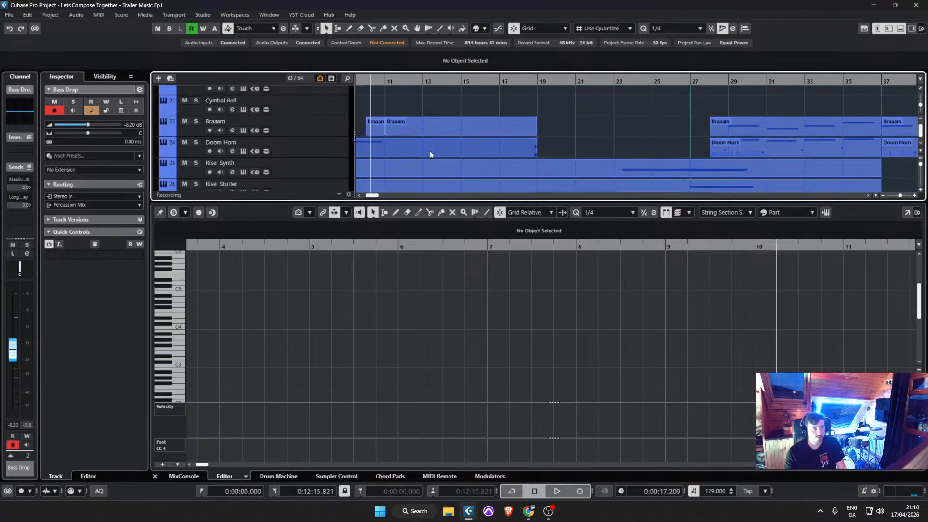
click(761, 151)
alt+click(386, 155)
click(397, 149)
key(Delete)
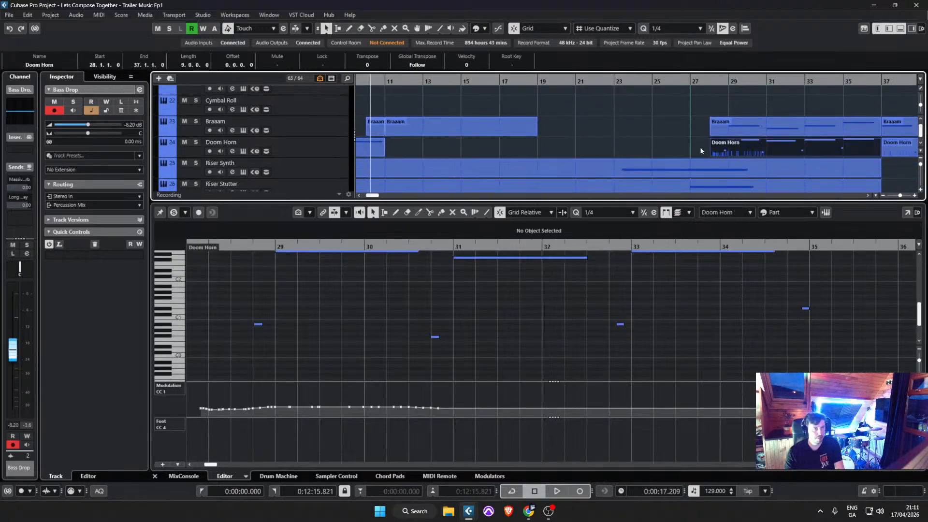
Step: Copy the Doom Horn part from bar 28 so that the copy starts at bar 10, and audition it
drag(763, 146, 432, 150)
key(space)
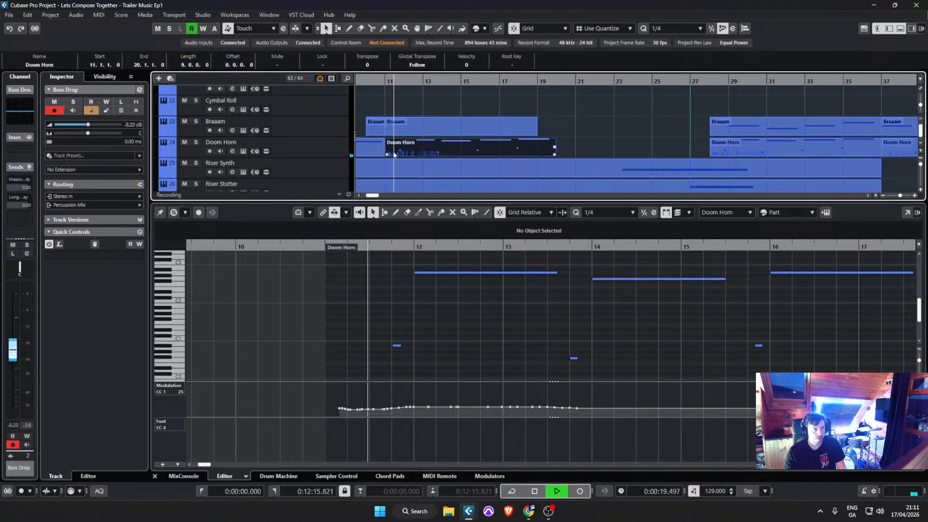
scroll(392, 152, up, 1)
drag(405, 153, 378, 152)
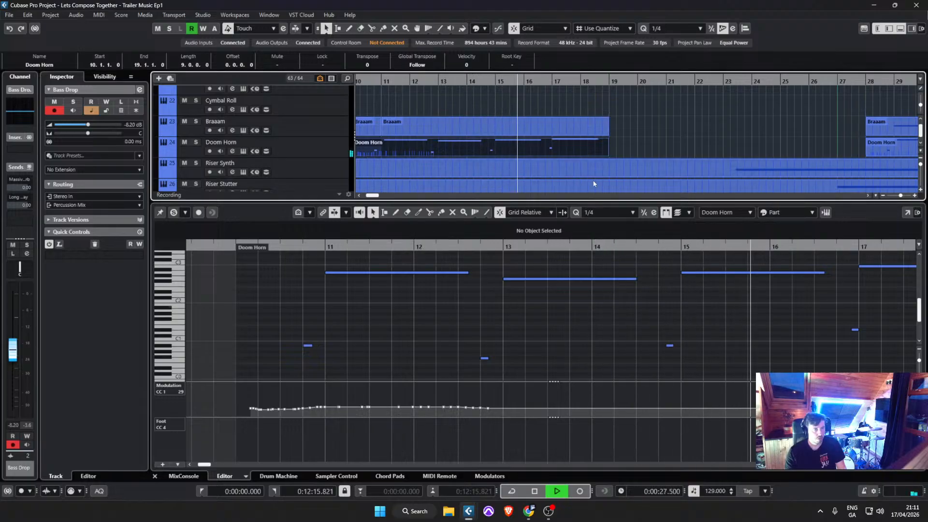
key(space)
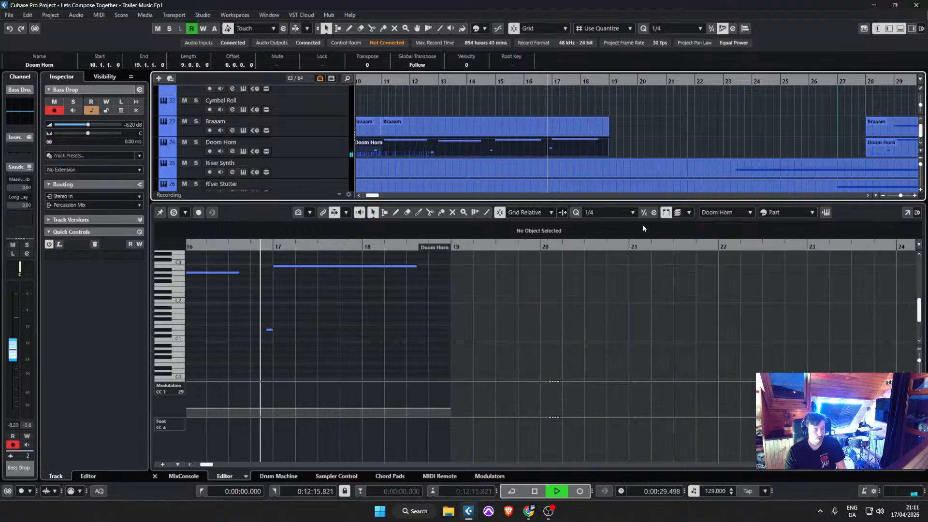
Step: Solo the Doom Horn track and glue its parts between bars 1 and 19 into one part
click(196, 141)
key(space)
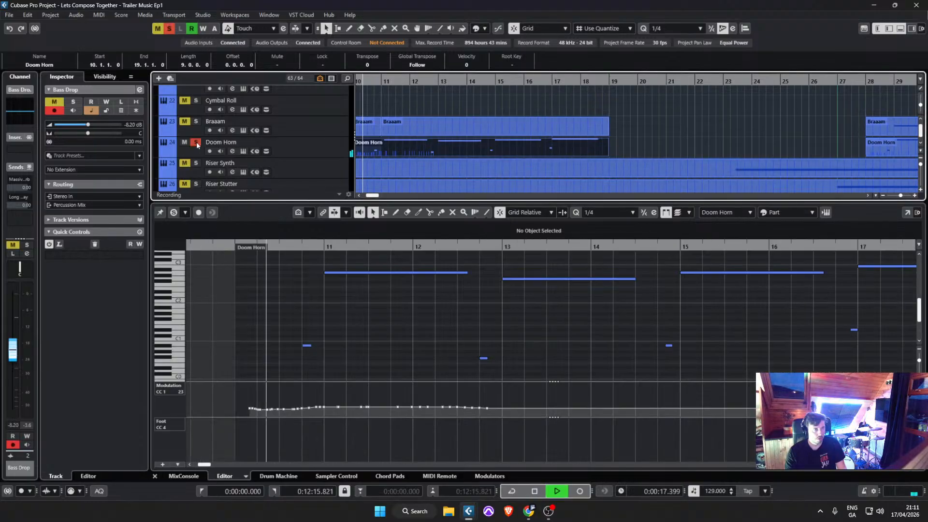
key(g)
drag(509, 145, 364, 146)
key(ctrl+j)
click(245, 307)
scroll(245, 304, left, 2)
key(space)
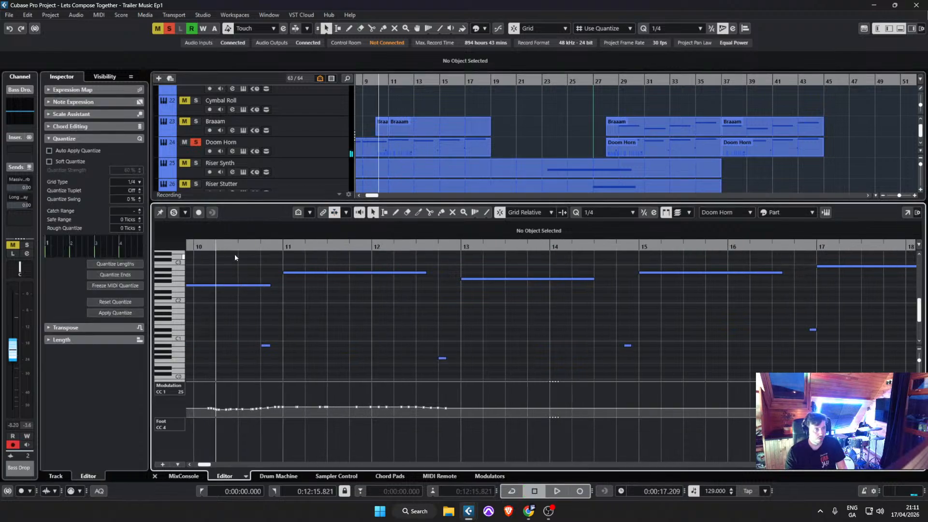
Step: Move the short low Doom Horn note before bar 11 to 10.4.3.22, audition it, and unsolo the track
click(234, 247)
key(space)
mouse_move(266, 346)
mouse_down()
mouse_move(286, 346)
mouse_move(278, 348)
mouse_up()
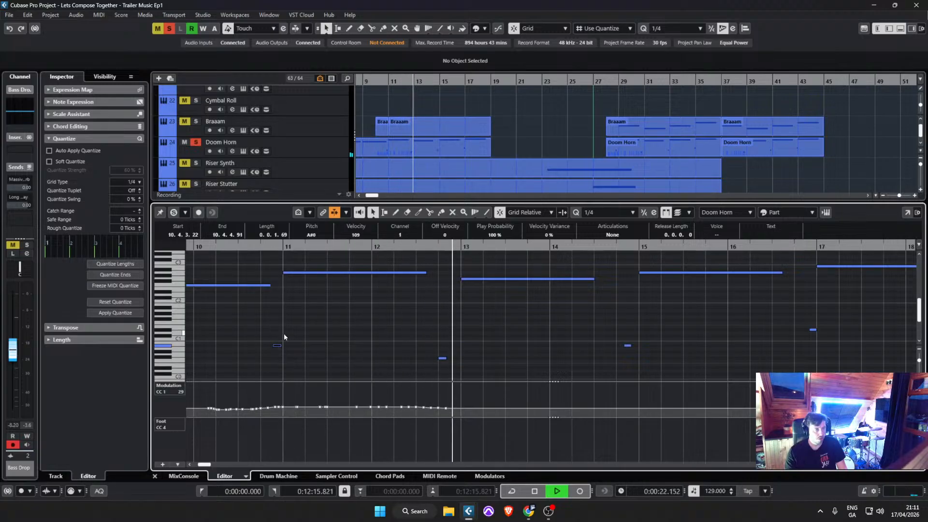
click(405, 309)
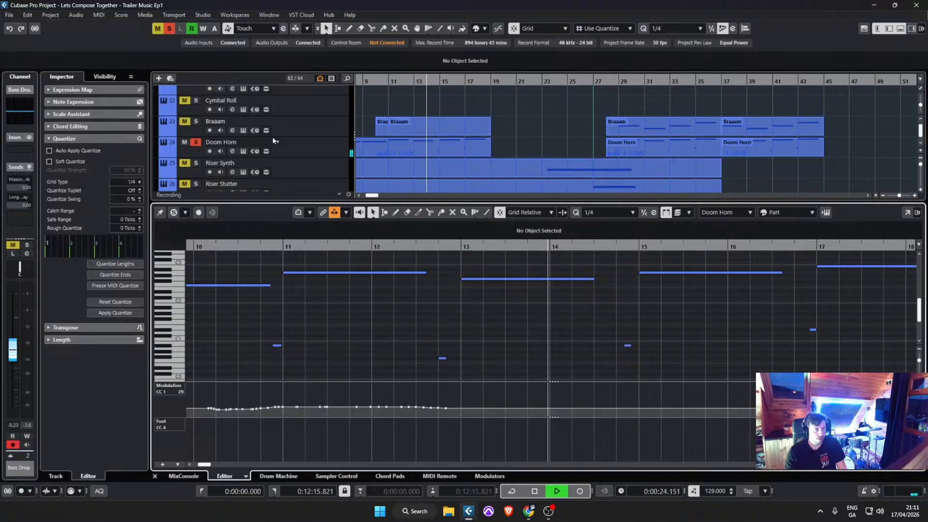
key(space)
click(199, 141)
key(space)
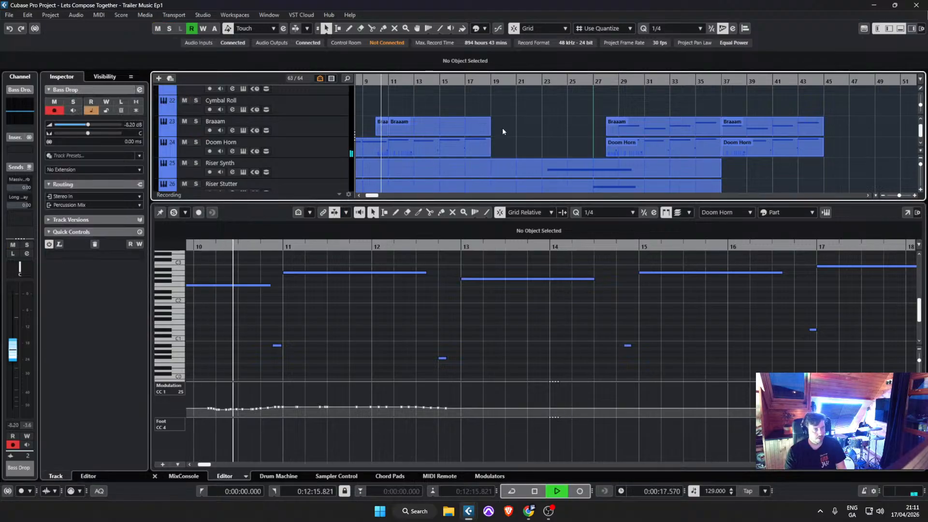
Step: Delete the long F2 note around bars 9 and 10 from the glued Doom Horn part while playing from bar 7
scroll(386, 102, left, 2)
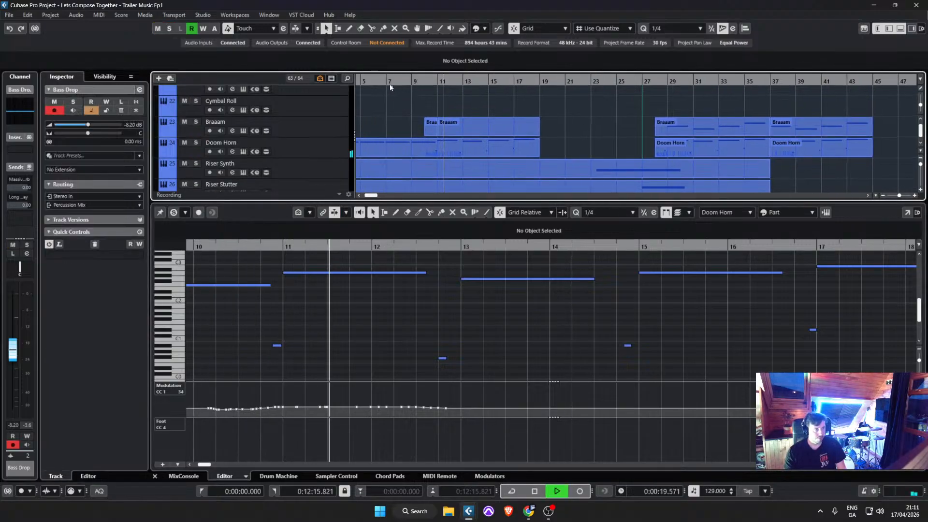
click(390, 82)
click(405, 145)
scroll(506, 303, down, 2)
click(515, 285)
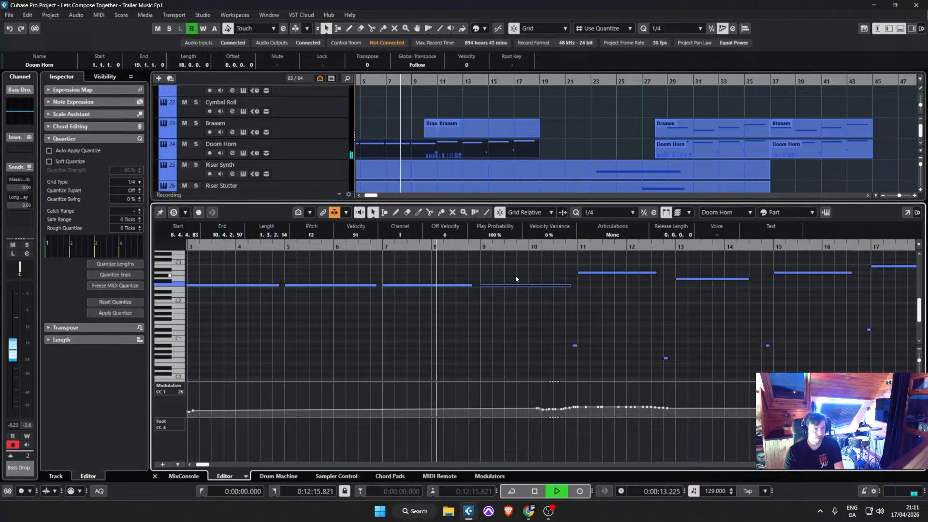
key(Delete)
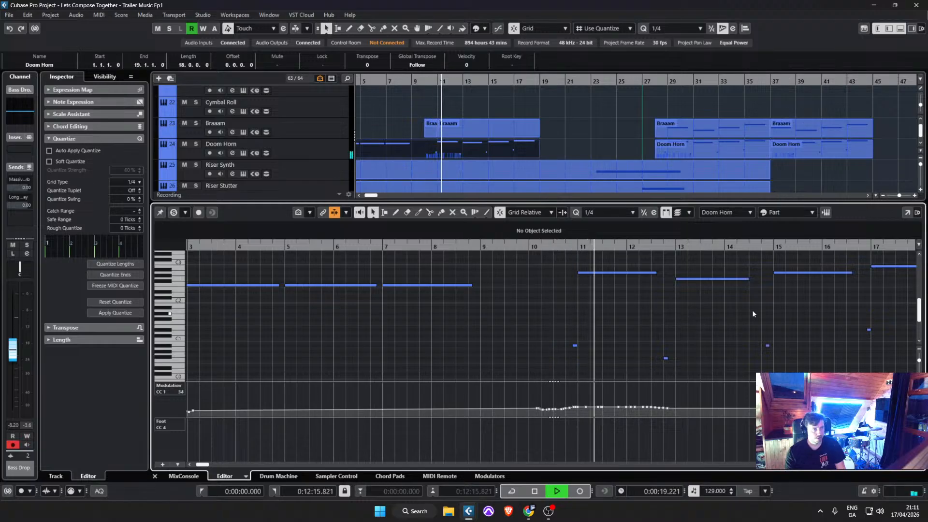
Step: Split the Doom Horn part at bar 10 beat 4 and repeat the second part's content up to bar 27
scroll(752, 309, right, 4)
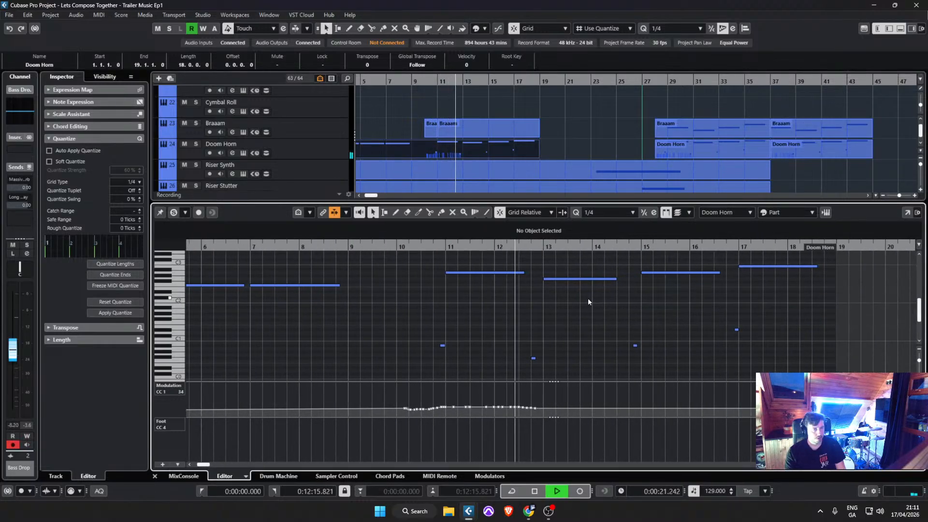
scroll(548, 144, up, 3)
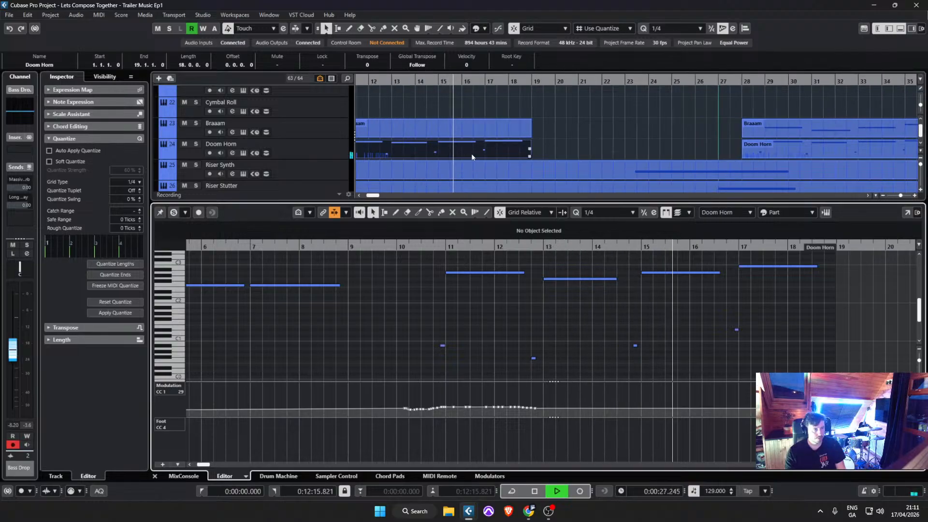
scroll(471, 154, up, 1)
drag(397, 119, 311, 121)
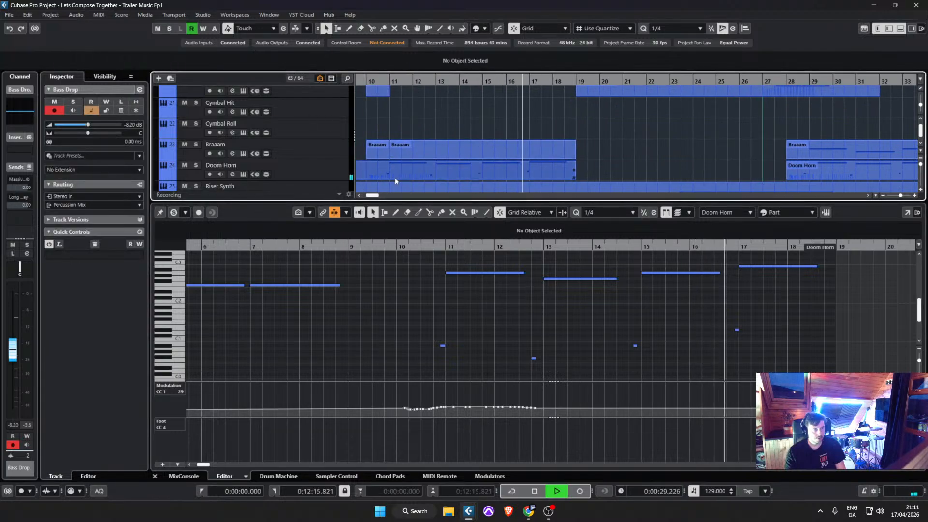
scroll(388, 175, up, 2)
click(390, 174)
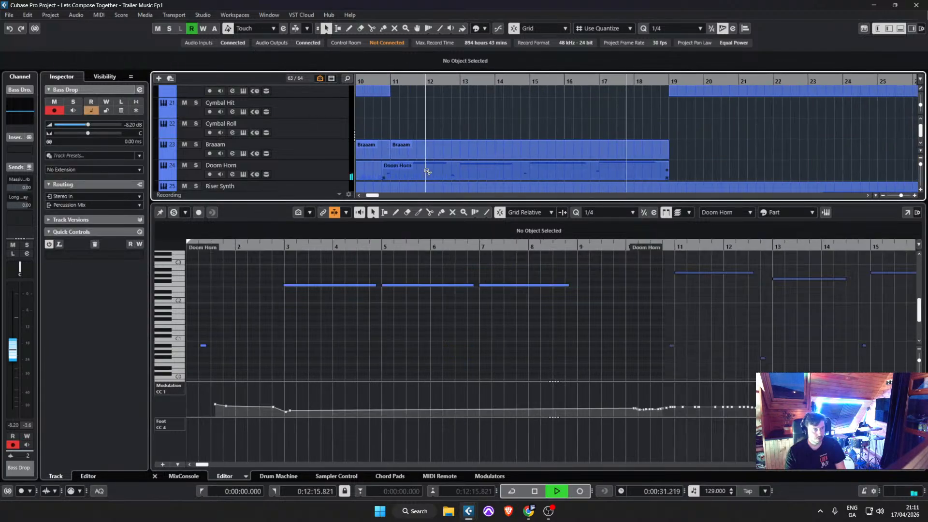
drag(427, 171, 539, 178)
scroll(709, 171, down, 2)
key(g)
Step: Draw a rising modulation (CC 1) curve in the Doom Horn part from 18.4.1 to about bar 21, ending near 70
click(571, 426)
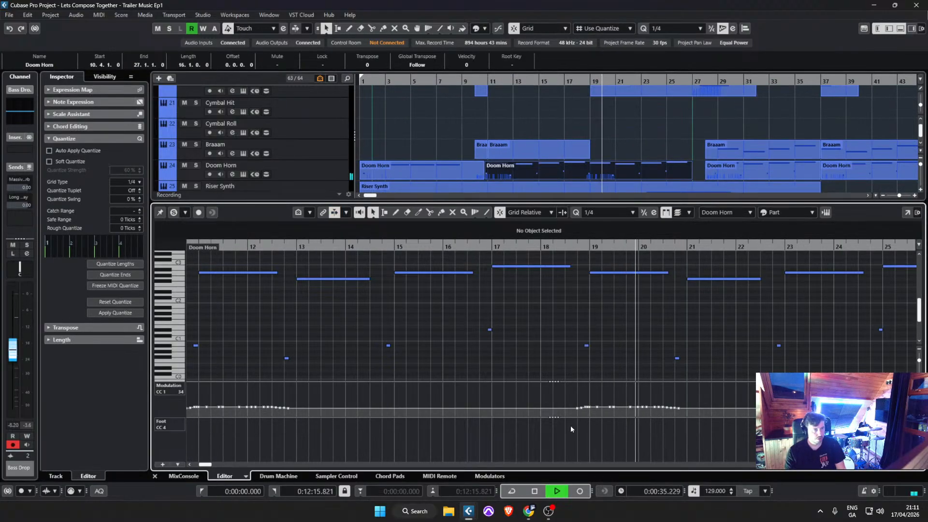
key(8)
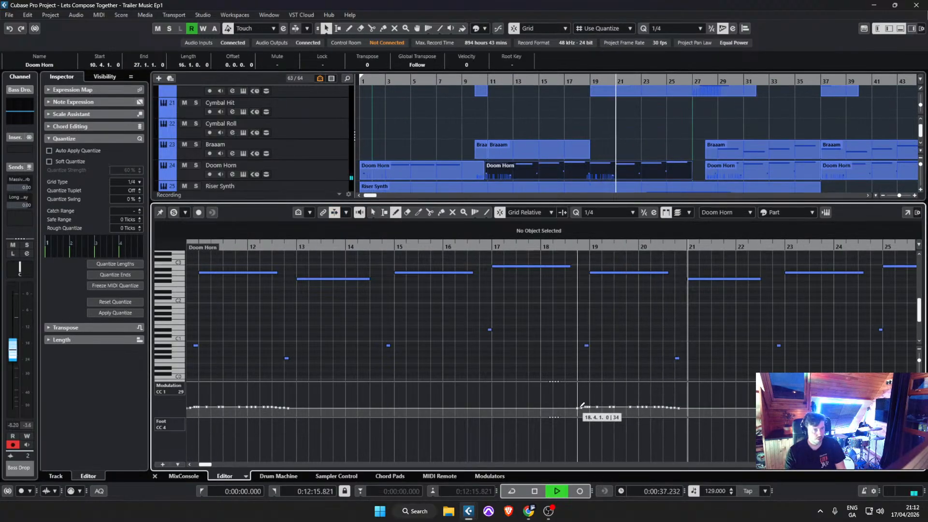
drag(582, 406, 701, 399)
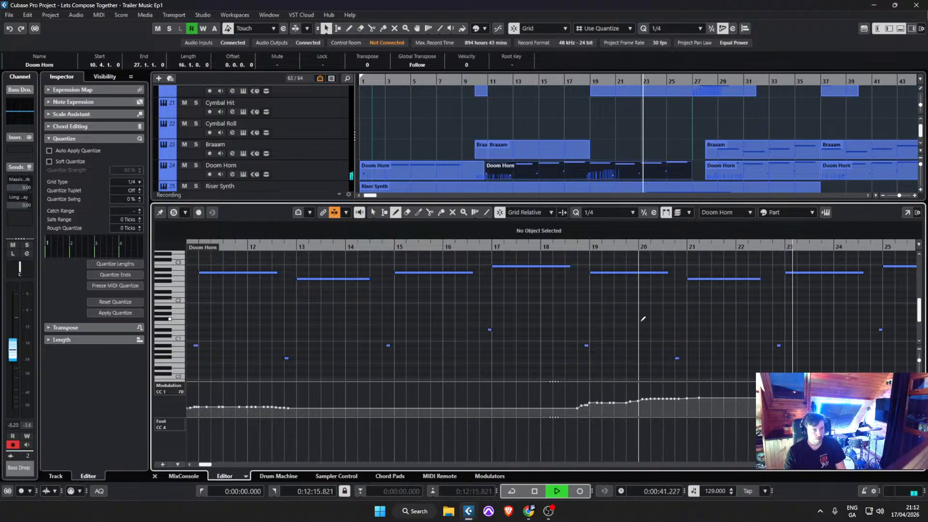
scroll(703, 294, down, 4)
scroll(706, 302, up, 1)
key(1)
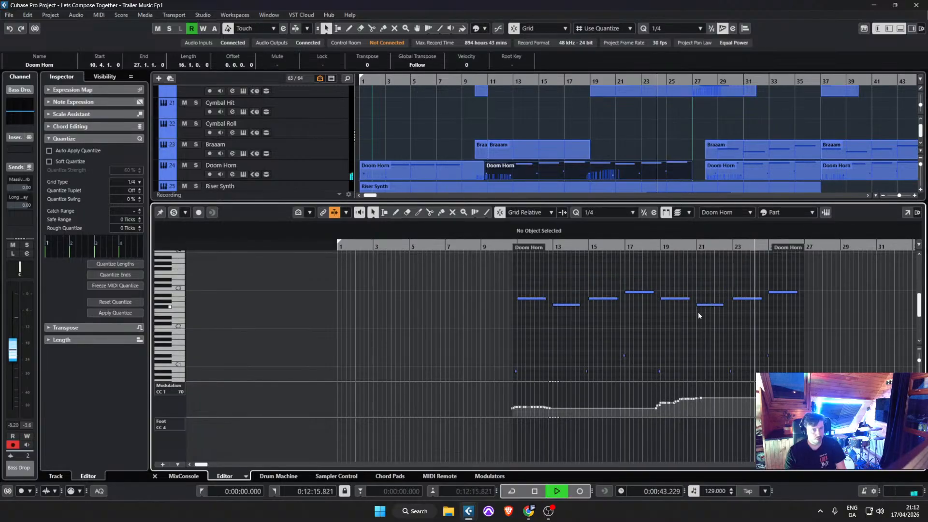
click(677, 147)
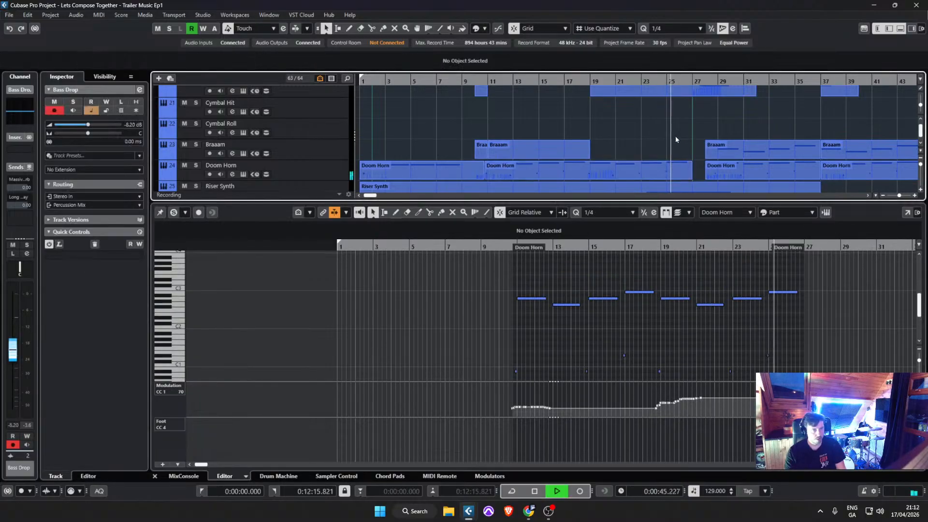
Step: Stop playback and look over the percussion, loop and string tracks between bars 1 and 43
scroll(625, 135, up, 1)
key(space)
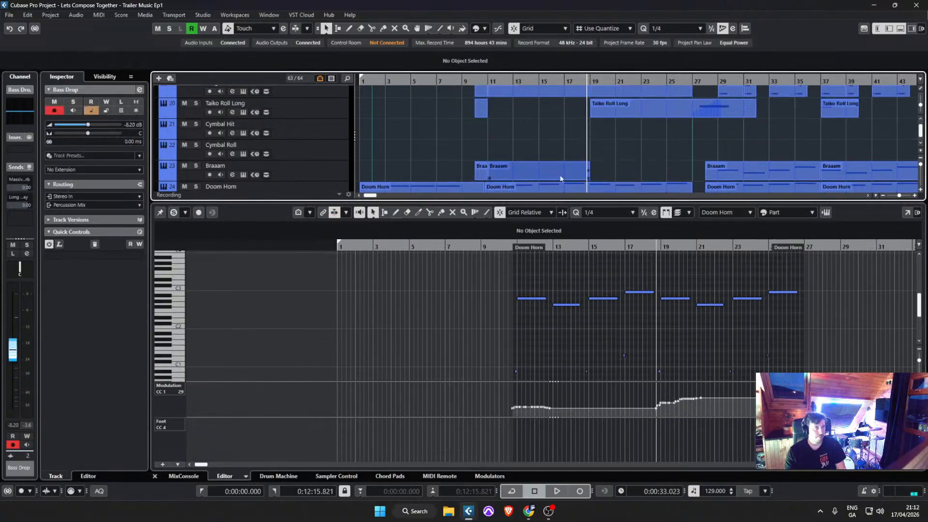
scroll(561, 179, down, 11)
click(9, 15)
click(83, 83)
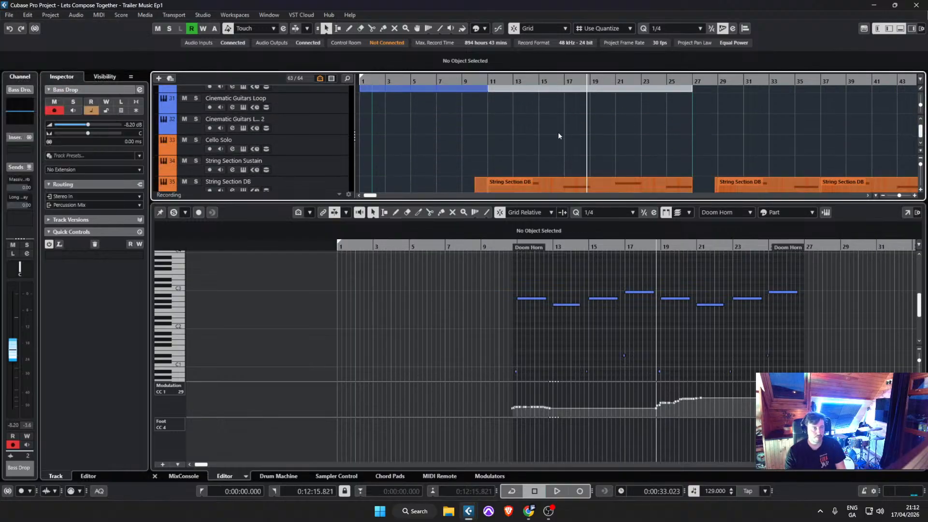
scroll(508, 140, down, 2)
scroll(498, 135, up, 4)
Step: Add a marker at bar 11 on the Marker track
click(476, 81)
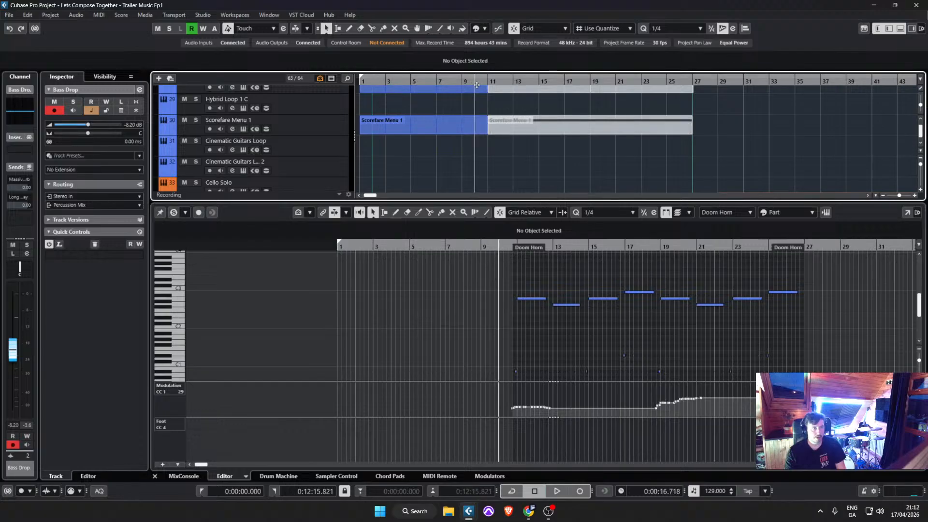
scroll(502, 106, up, 20)
scroll(500, 106, up, 6)
key(space)
key(h)
key(h)
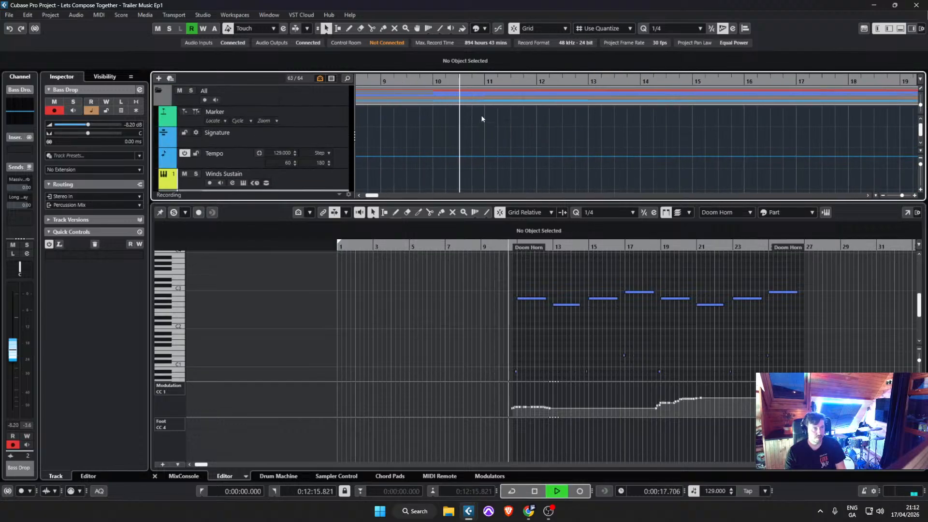
key(space)
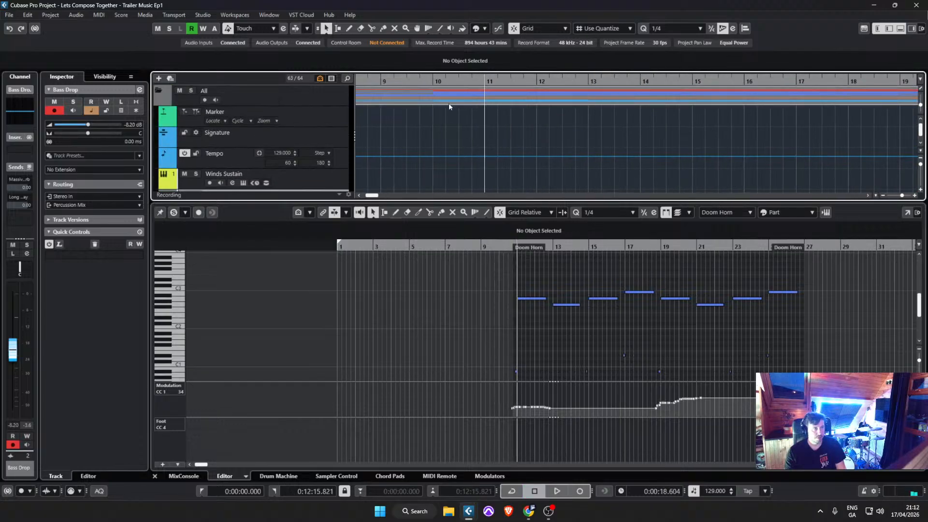
click(186, 113)
click(323, 119)
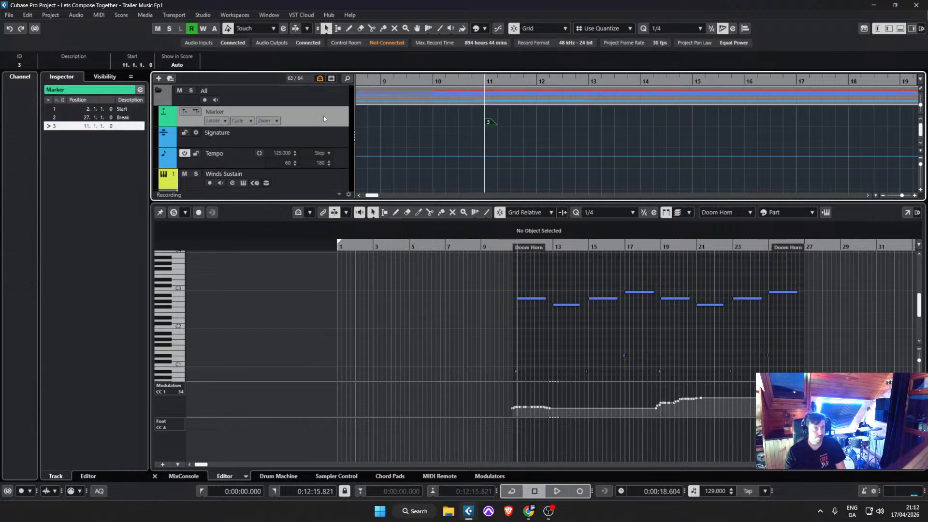
Step: Set the description of the bar 11 marker to Build-Up
double_click(124, 127)
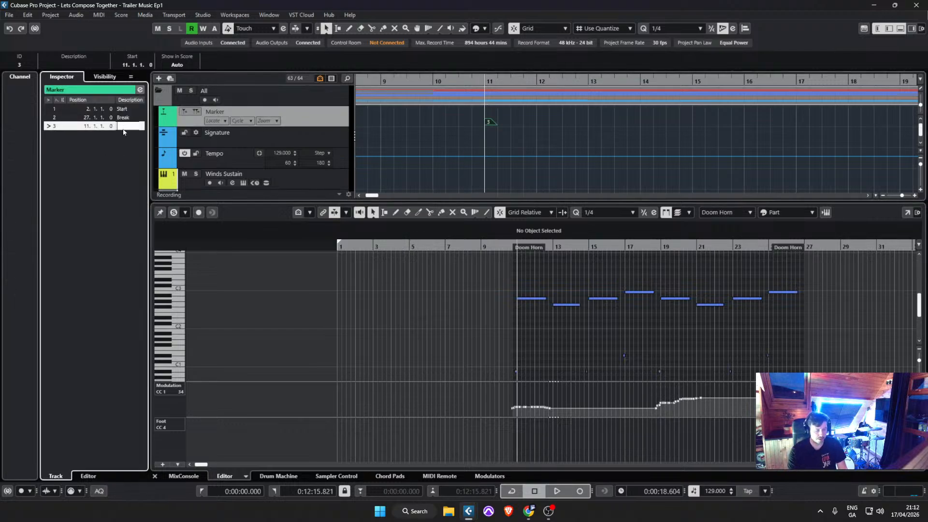
text(Build)
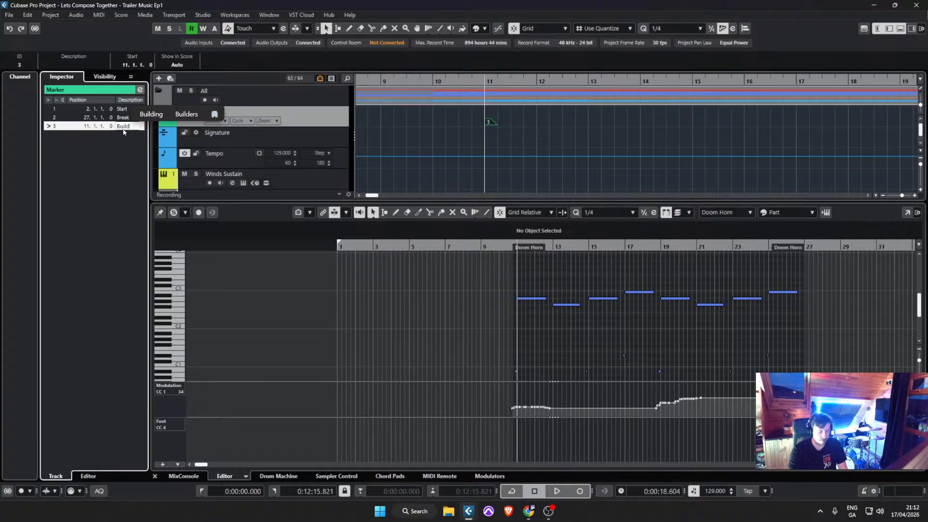
text(-Up)
key(Return)
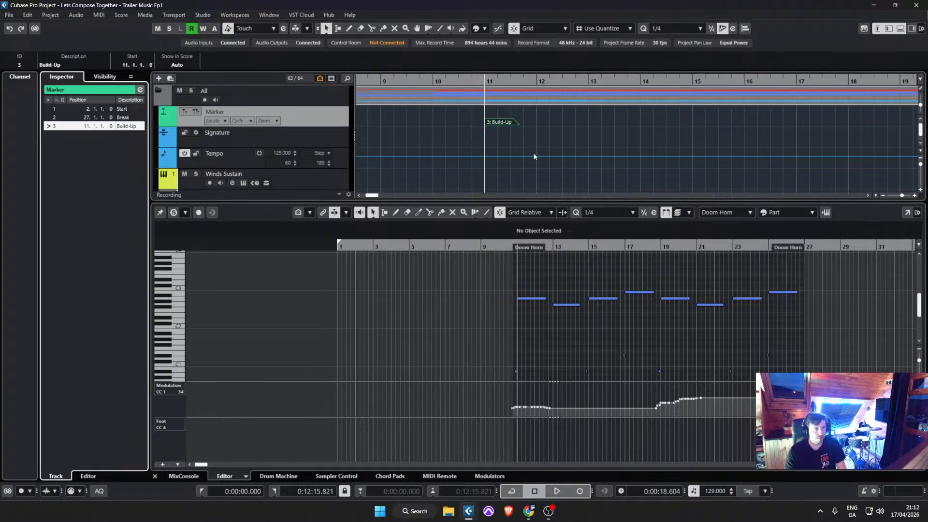
Step: Copy the String Section Staccato and Staccato 2 parts from bar 29 to bar 19 on their own tracks
key(space)
scroll(540, 129, down, 3)
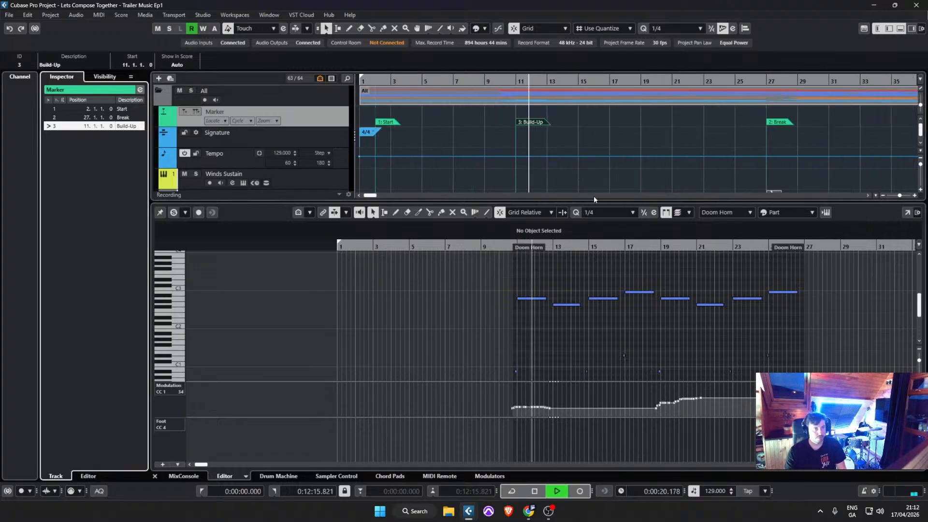
scroll(614, 144, down, 15)
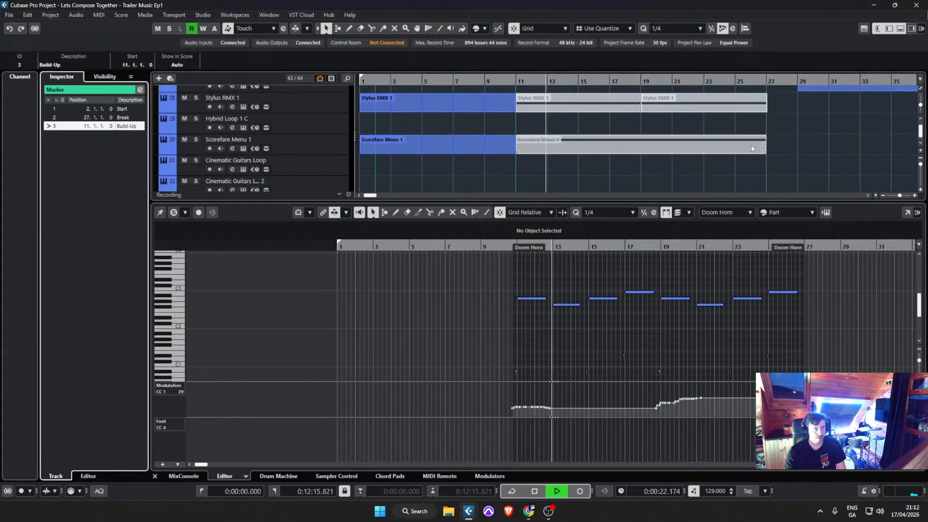
scroll(768, 147, down, 5)
click(846, 144)
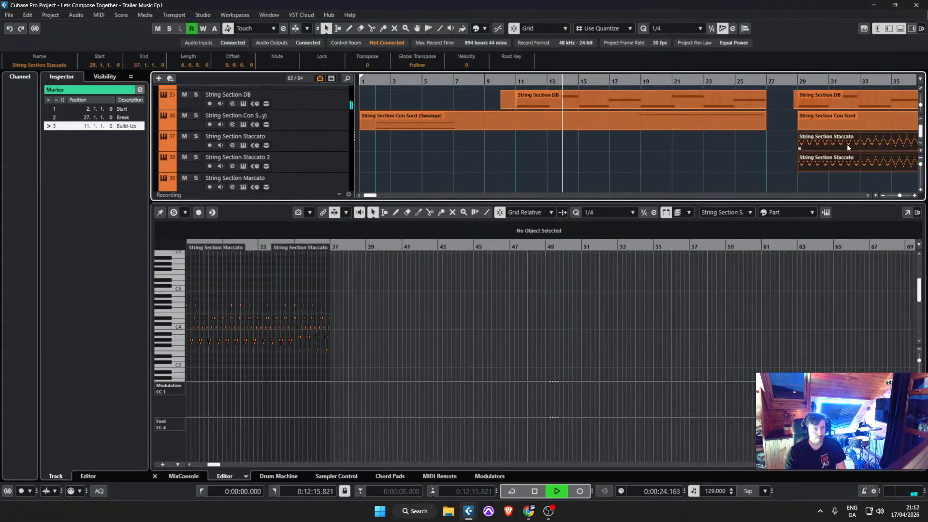
drag(846, 144, 668, 164)
scroll(641, 145, up, 3)
scroll(667, 165, down, 3)
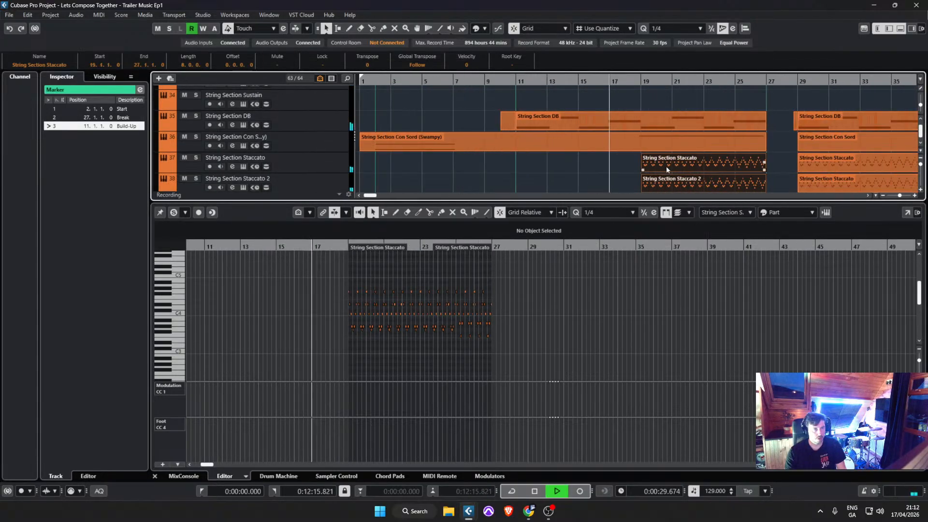
Step: Transpose all notes in the bar 19 parts of String Section Staccato and Staccato 2 down one octave
click(763, 164)
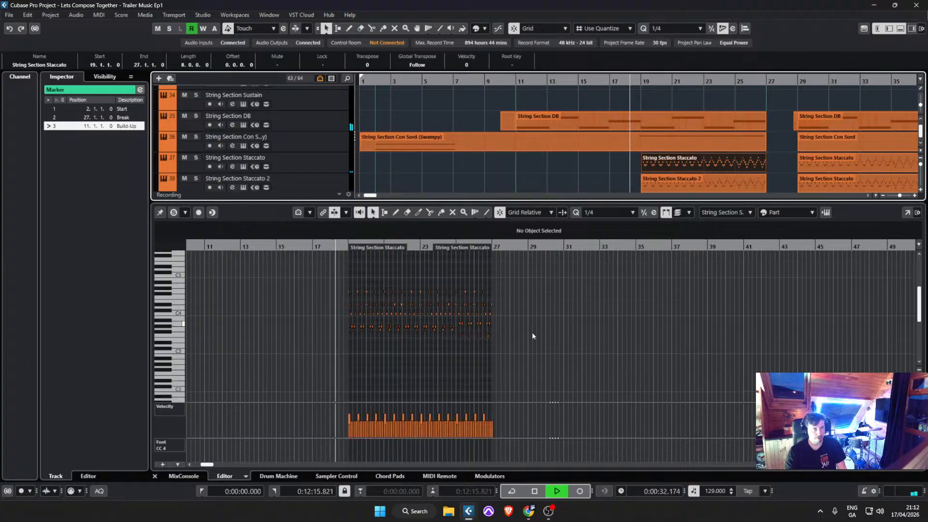
click(511, 327)
key(ctrl+a)
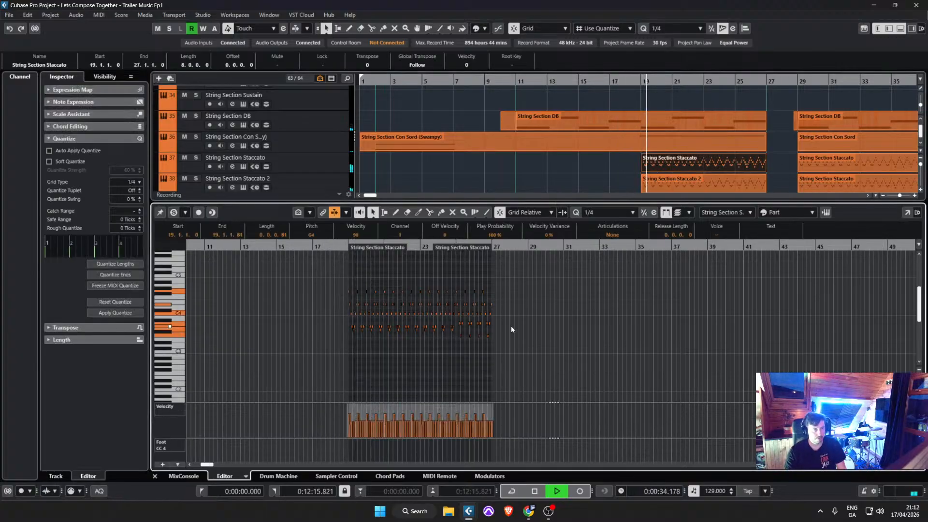
key(shift+Down)
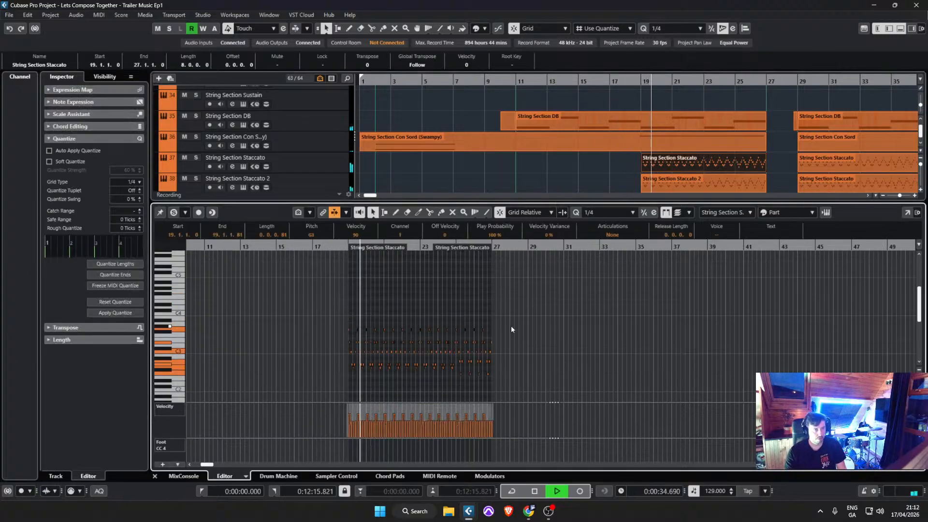
click(762, 183)
click(437, 278)
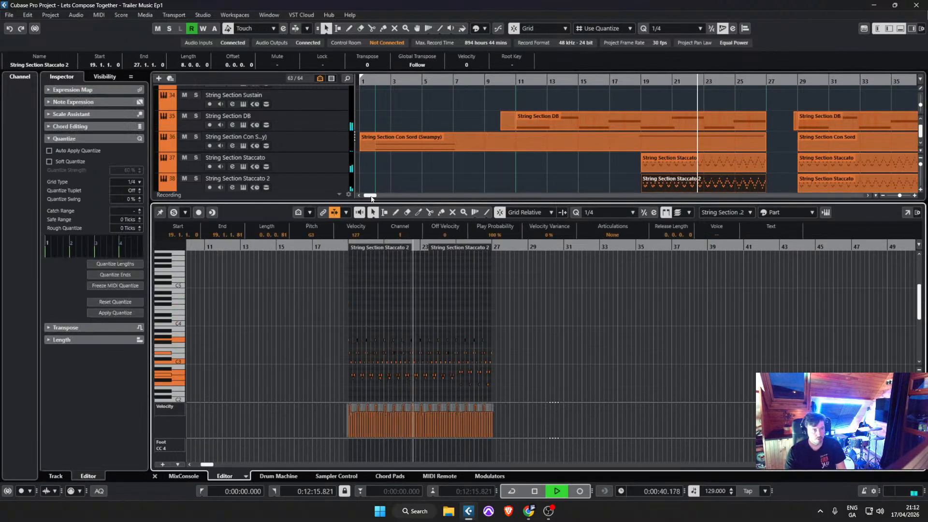
Step: Stop playback and copy the bar 19 parts of String Section Staccato and Staccato 2 to bar 11
drag(370, 195, 374, 195)
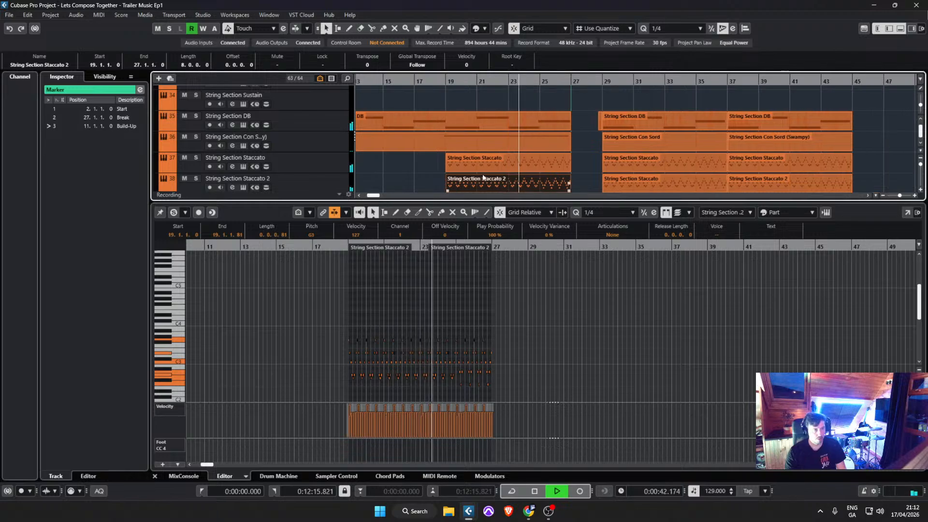
click(579, 173)
scroll(579, 173, down, 2)
key(space)
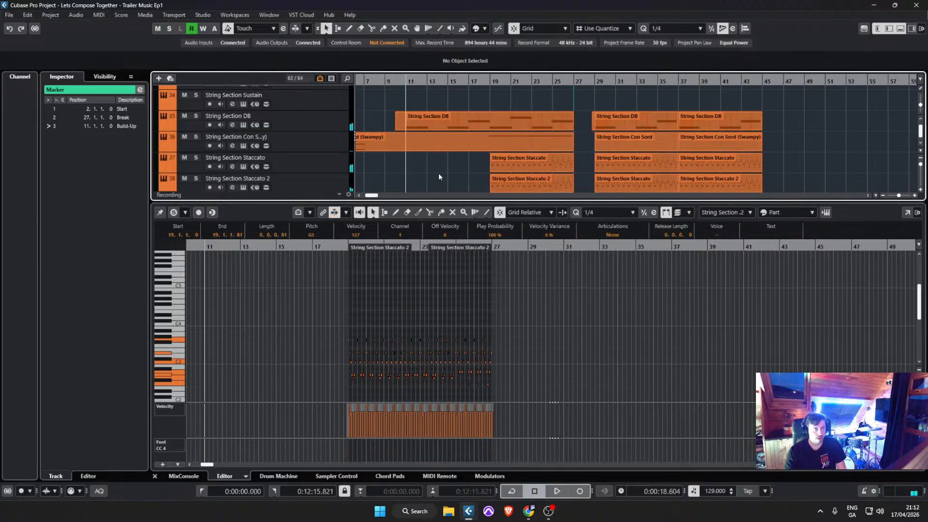
scroll(464, 180, up, 2)
drag(513, 169, 442, 165)
scroll(385, 176, up, 3)
scroll(378, 96, down, 3)
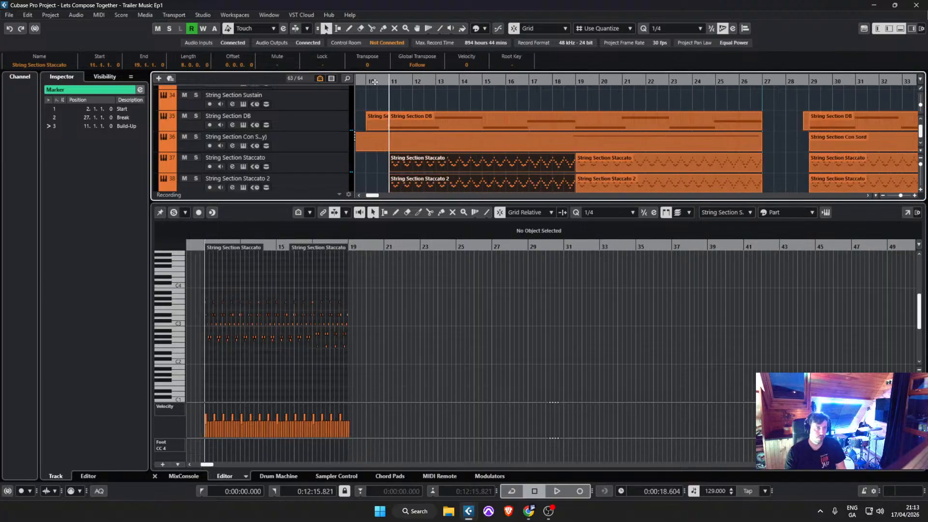
Step: Return the playhead to the start of the arrangement and save the project
drag(374, 81, 321, 87)
key(space)
click(458, 115)
key(space)
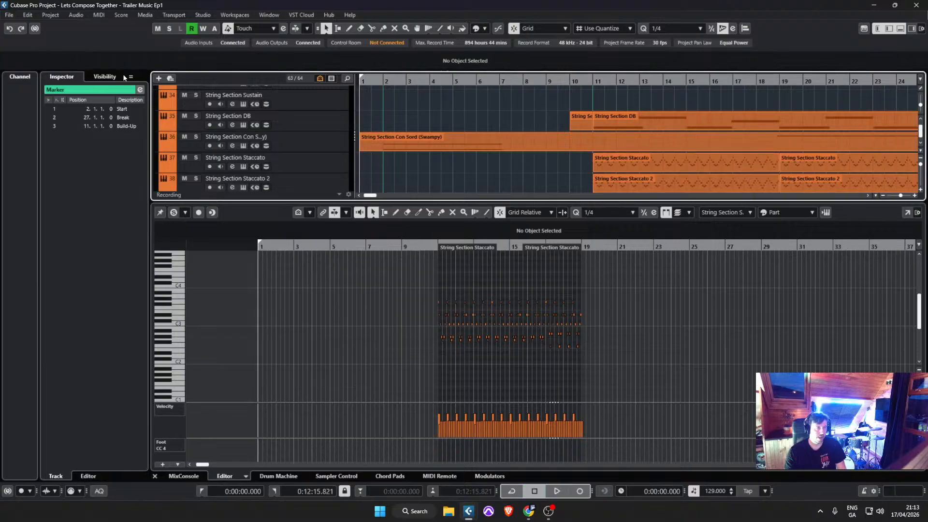
click(8, 14)
click(47, 76)
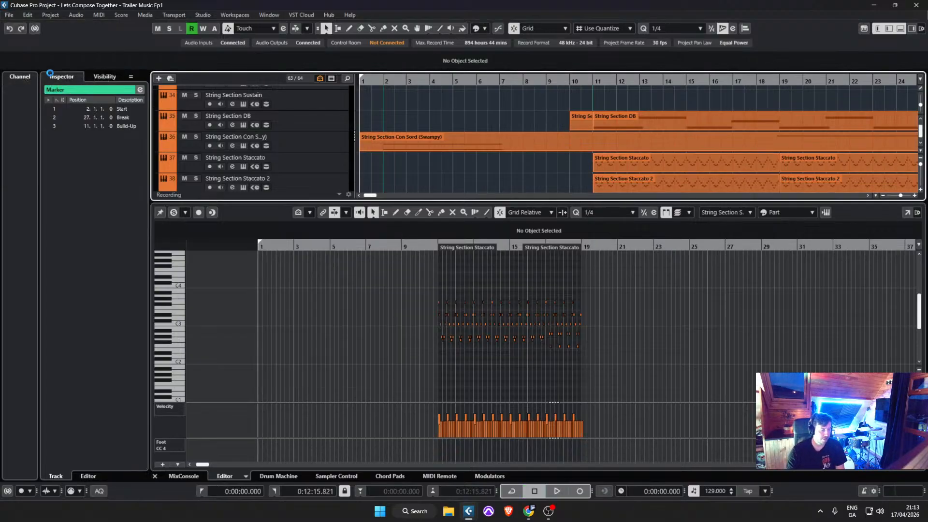
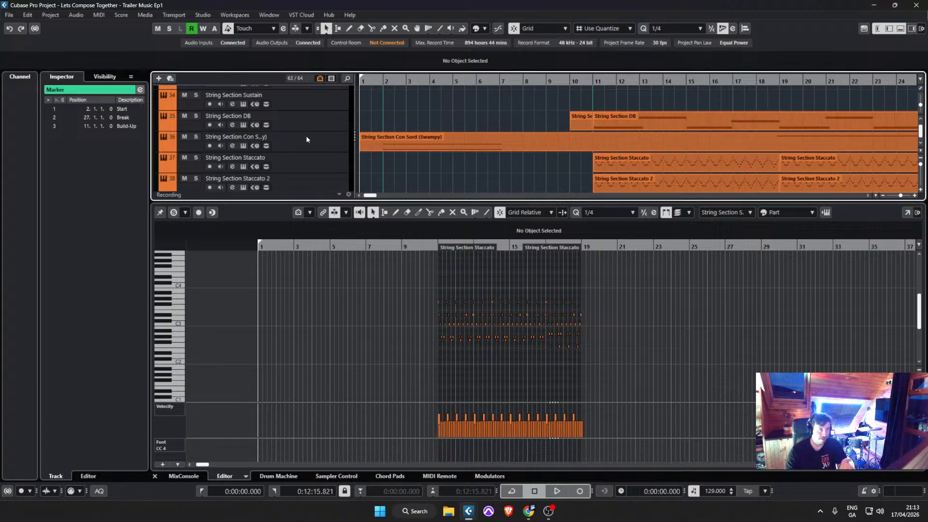
Step: Mute the String Section Staccato parts between bars 11 and 27 and unmute them again
drag(585, 172, 795, 167)
key(shift+m)
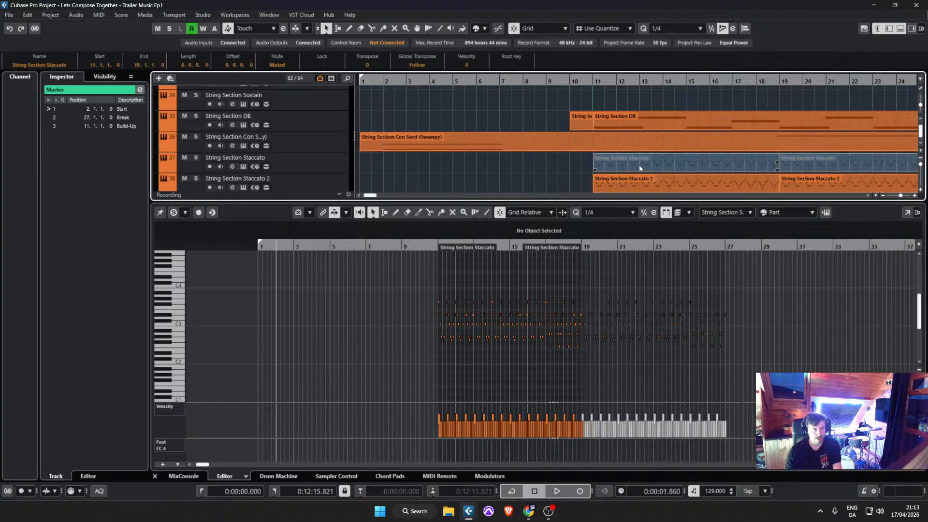
drag(583, 168, 856, 169)
key(shift+u)
click(393, 111)
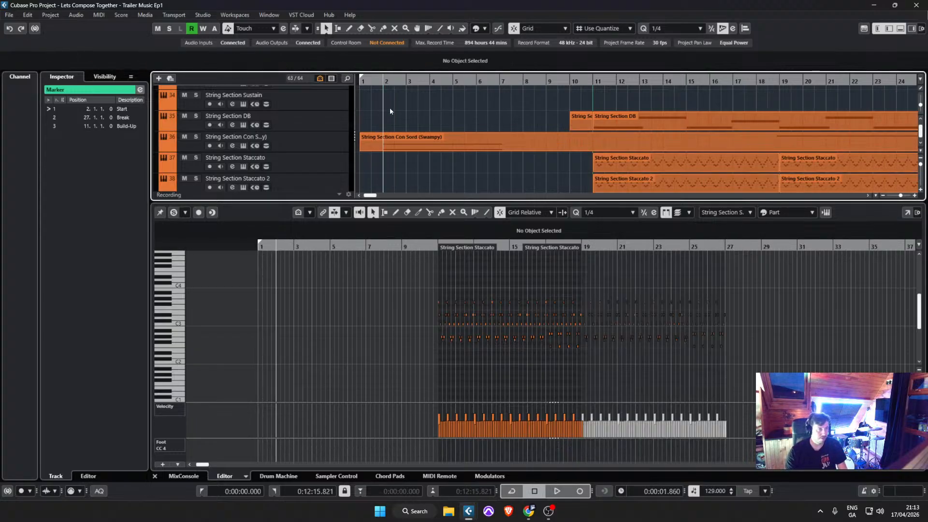
Step: Play the arrangement from the Start marker at bar 2 to listen to the strings in context
drag(374, 79, 428, 111)
key(space)
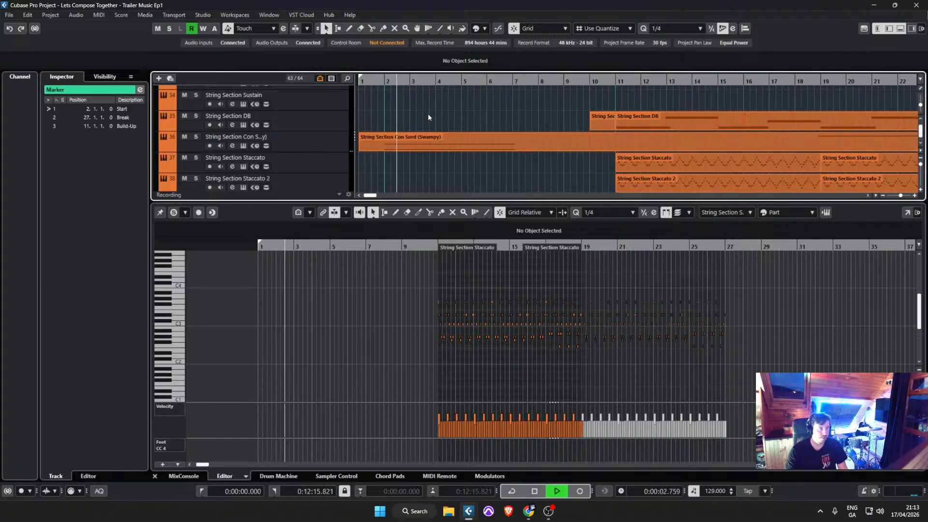
Step: Stop playback and save the project
key(space)
click(9, 15)
click(44, 80)
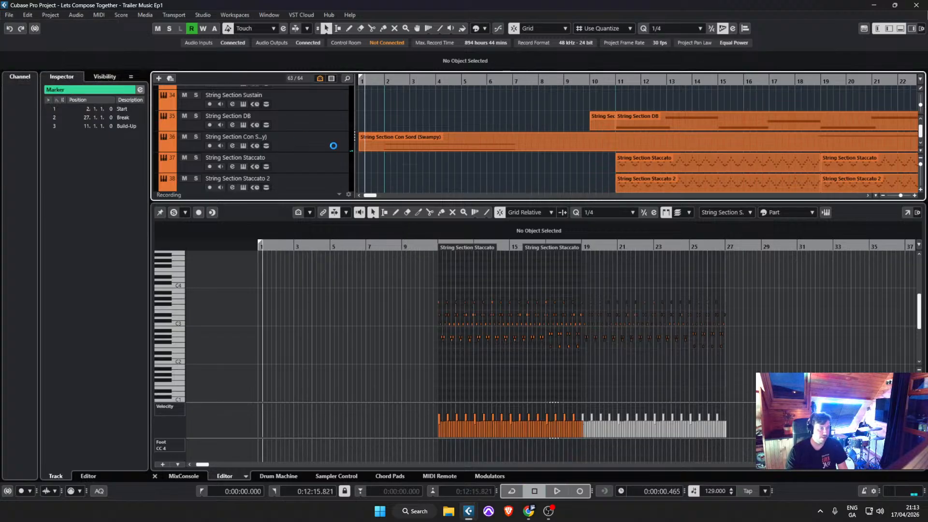
Step: Duplicate the String Section Con Sord (Swampy) track and select the parts on the copy
click(332, 128)
click(332, 141)
right_click(332, 141)
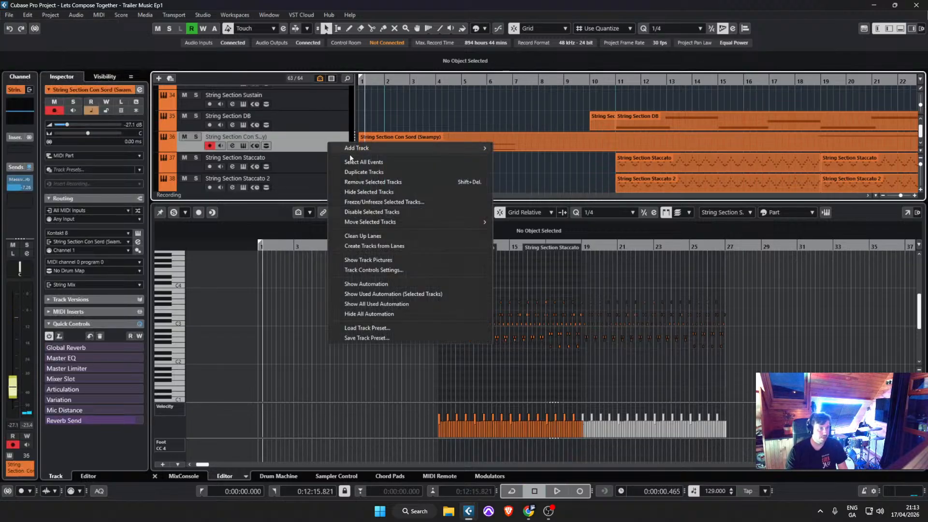
click(360, 173)
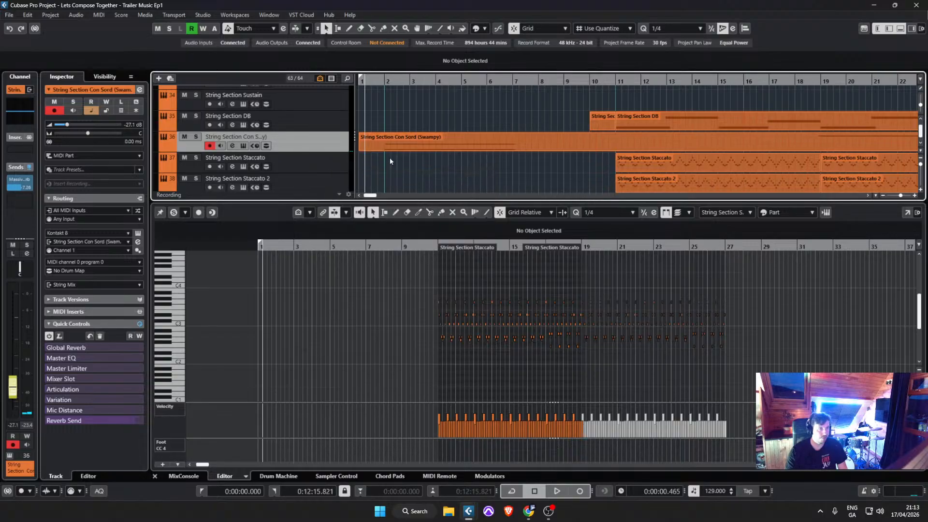
click(407, 163)
key(g)
key(g)
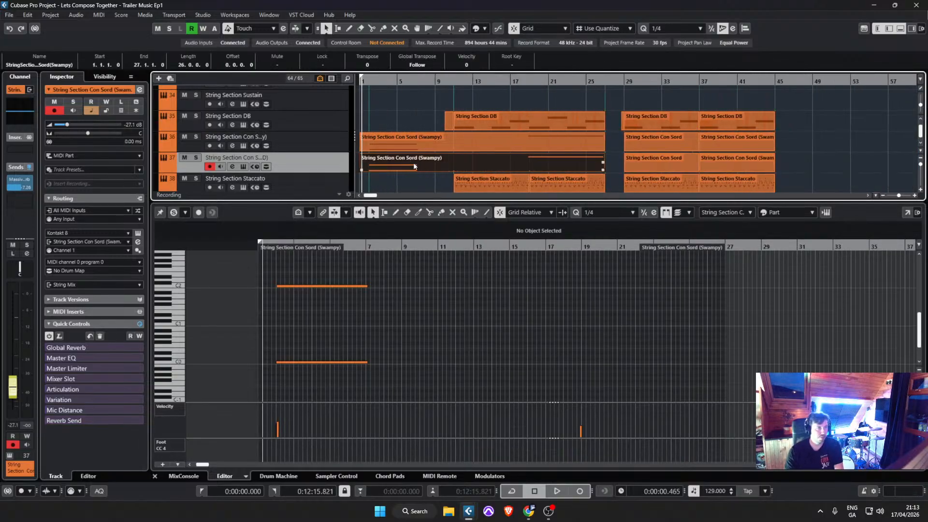
drag(798, 158, 393, 159)
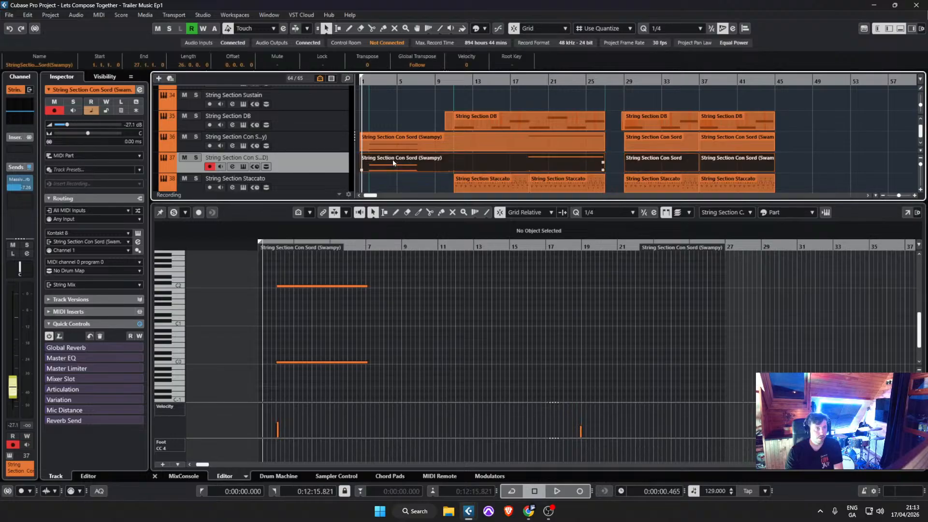
Step: Remove the duplicated String Section Con Sord track together with its parts
right_click(338, 161)
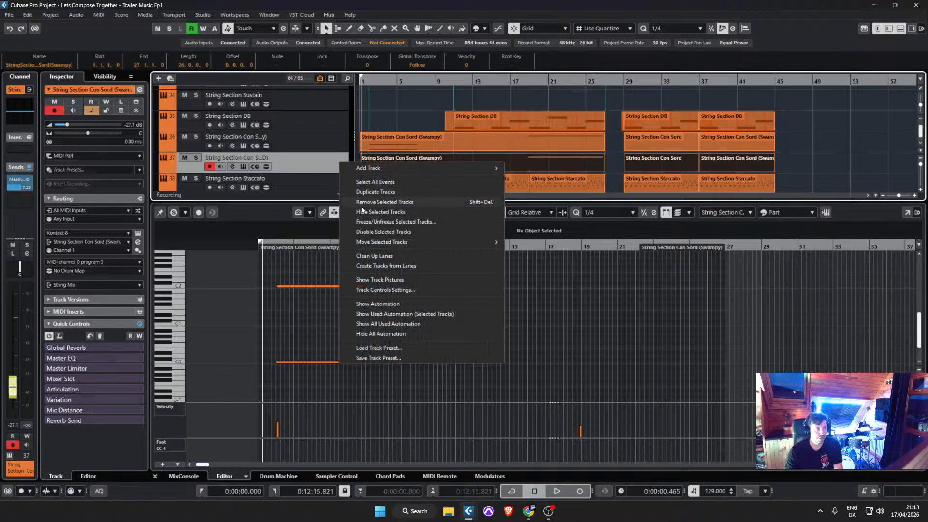
click(415, 202)
click(445, 275)
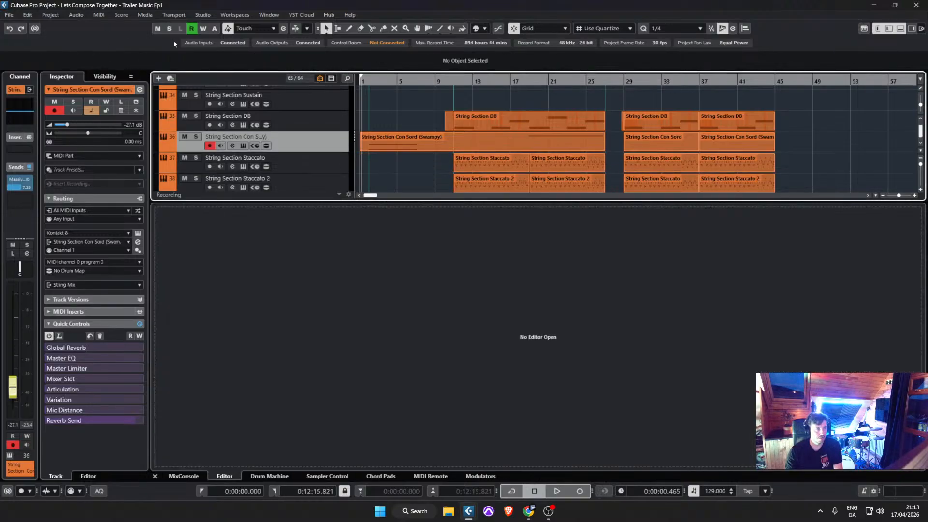
Step: Save the project
click(8, 14)
click(21, 79)
Step: Duplicate the Omnisphere Ambient 1 track and delete the part copied onto the new track
scroll(418, 156, down, 8)
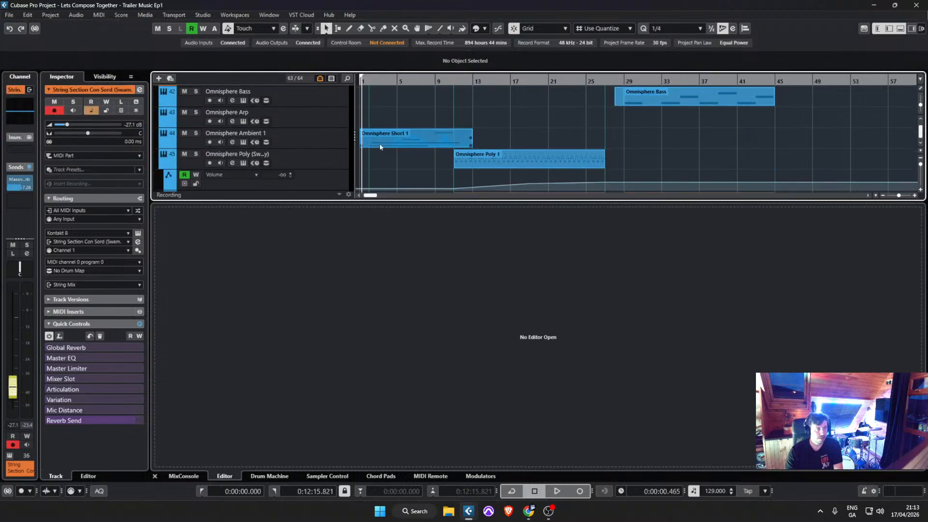
right_click(341, 141)
click(484, 168)
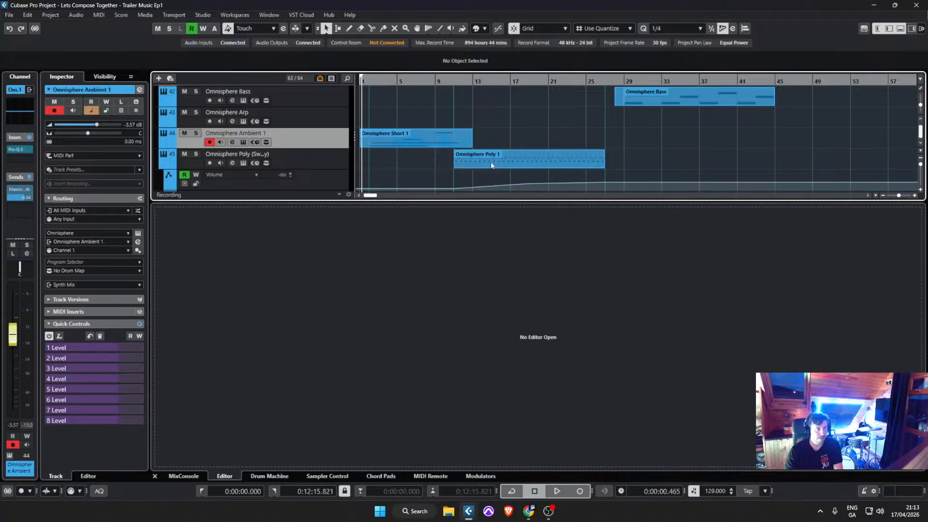
click(435, 162)
key(Delete)
Step: Rename the duplicated Omnisphere track as Omnisphere Ambient 2
double_click(269, 153)
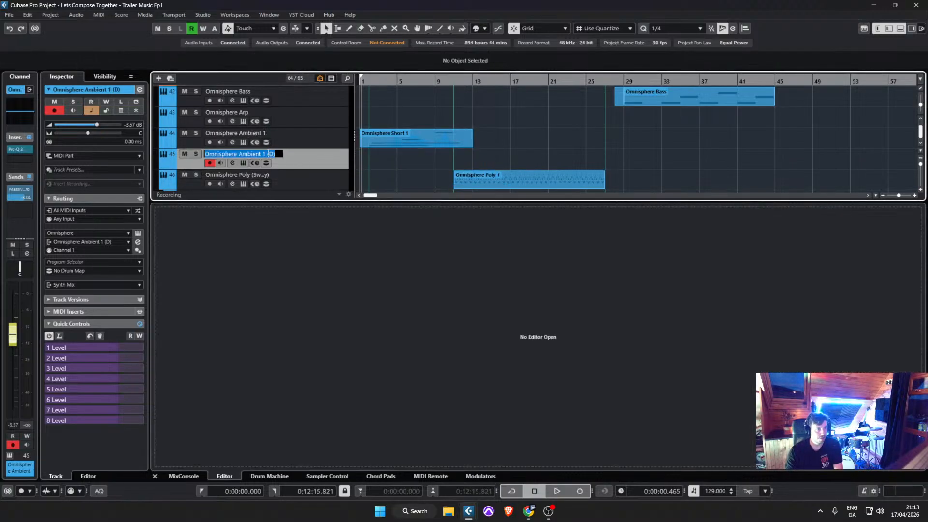
click(263, 153)
text(2)
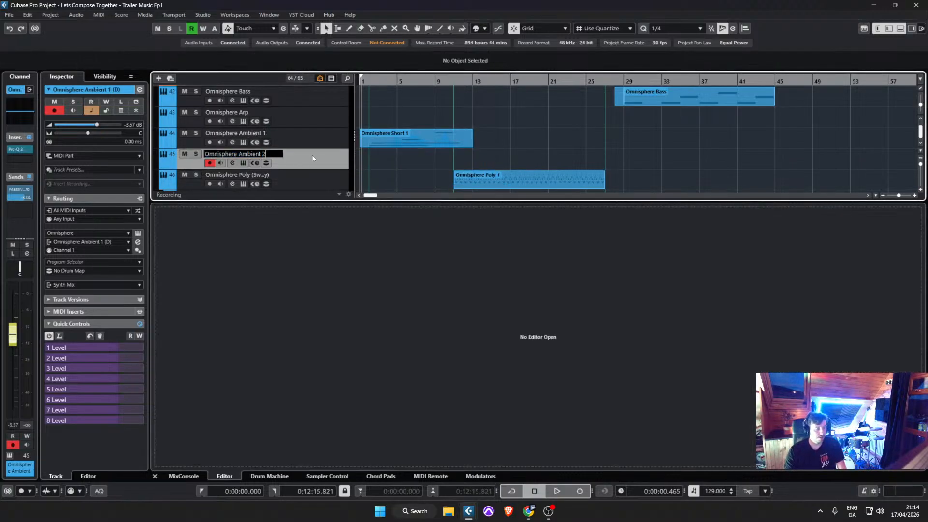
key(Return)
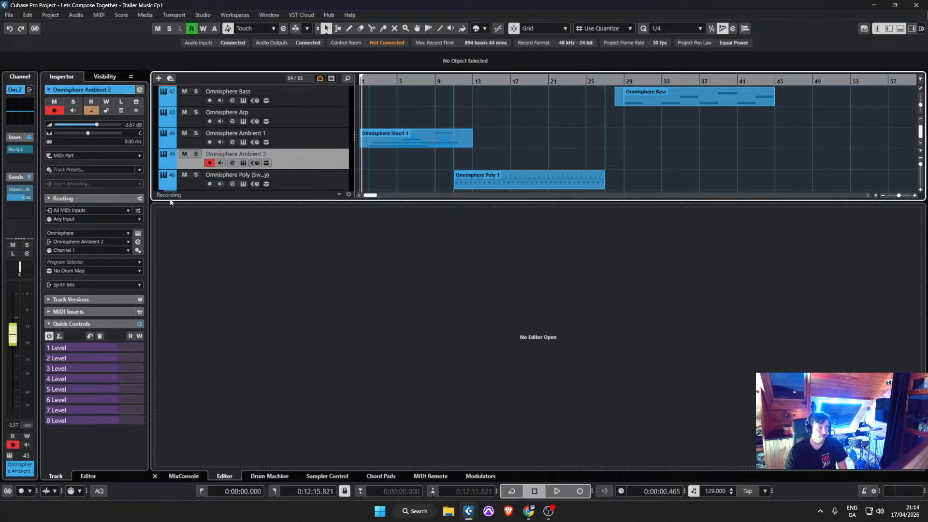
Step: Open the Omnisphere instrument of the Omnisphere Ambient 2 track and browse its patch list
click(140, 233)
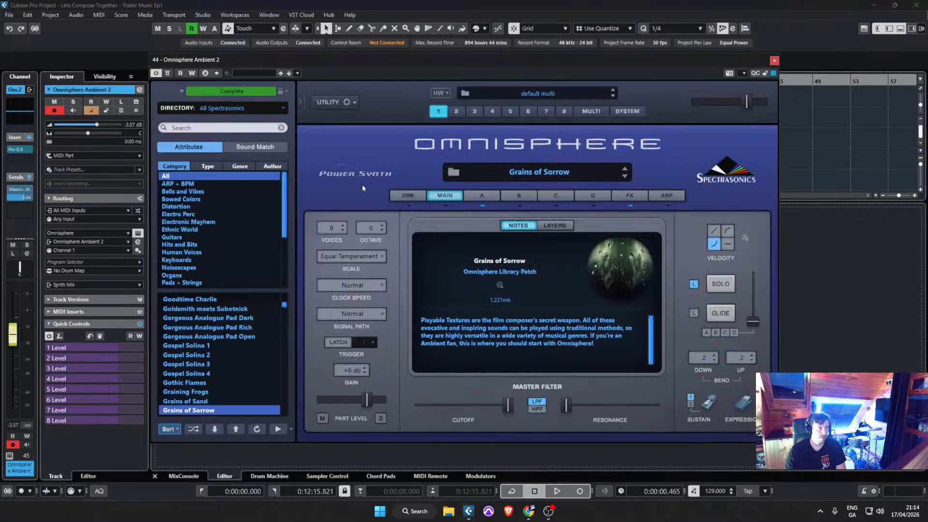
scroll(241, 337, down, 10)
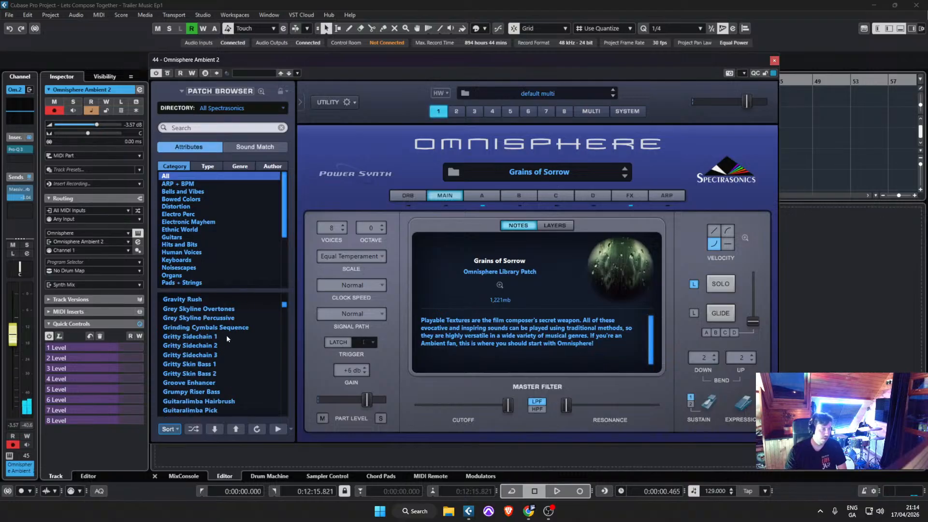
scroll(222, 348, down, 5)
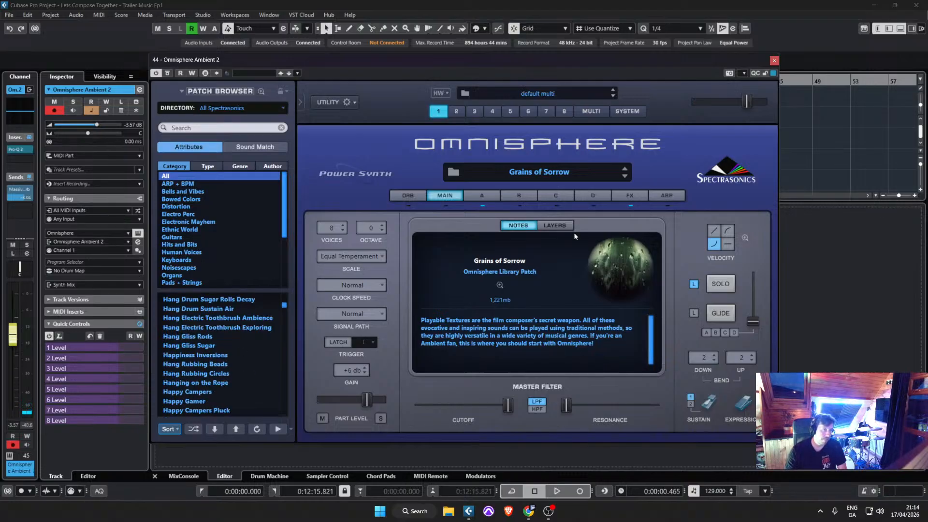
Step: Examine layer A's oscillator in its sample and synth modes and look into the soundsource browser
click(490, 195)
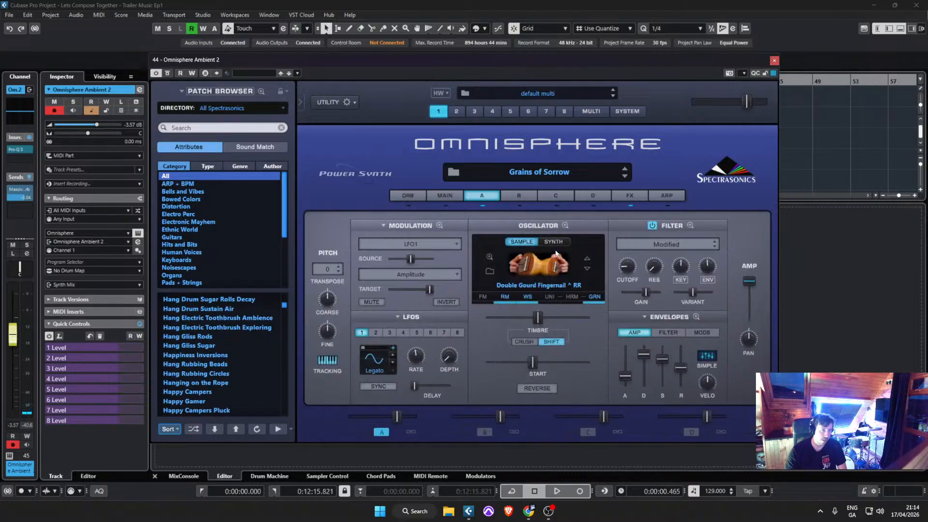
click(554, 242)
click(527, 243)
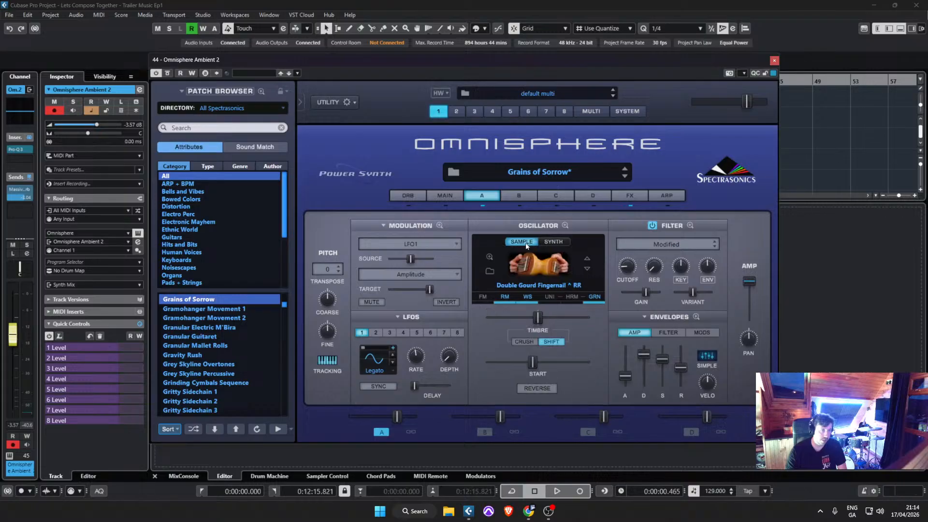
click(531, 268)
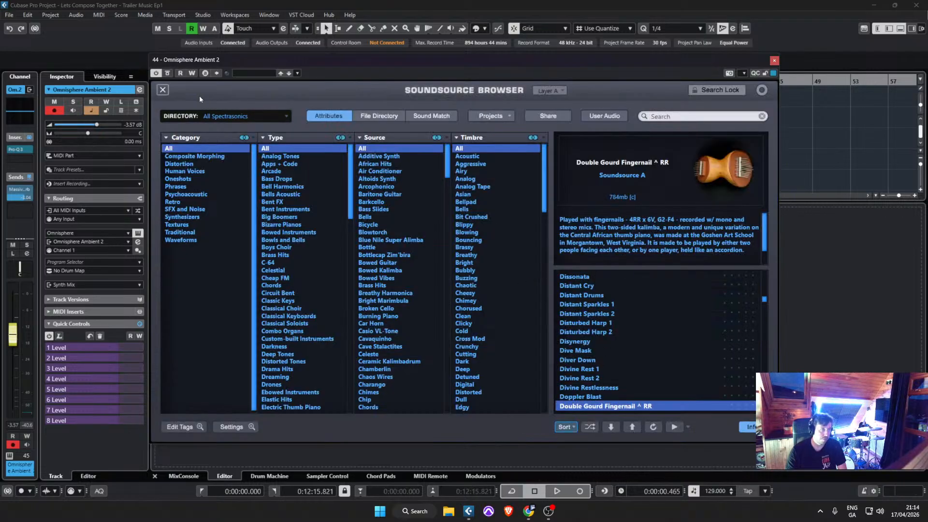
click(163, 90)
Step: Audition unfiltered Omnisphere patches, including Gunpowder Action and Hang Drum Hairbrush
scroll(220, 353, down, 2)
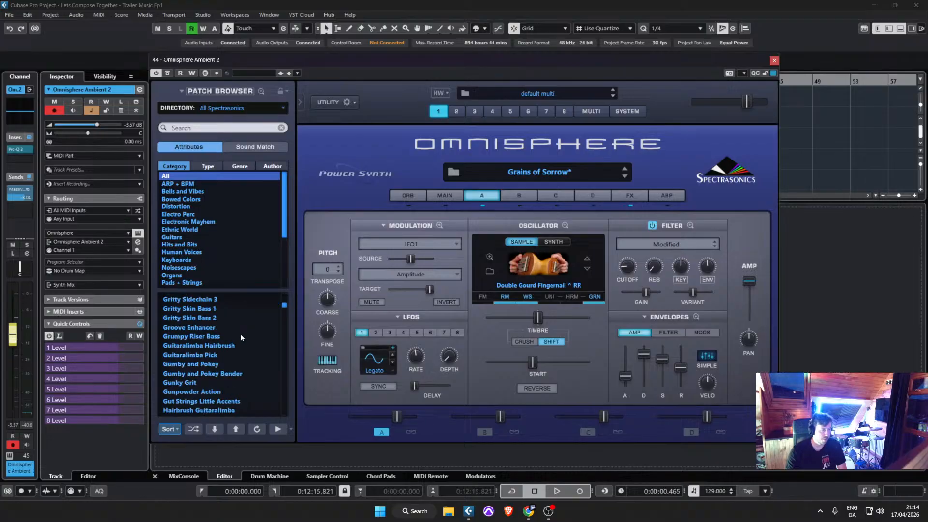
click(225, 337)
click(240, 374)
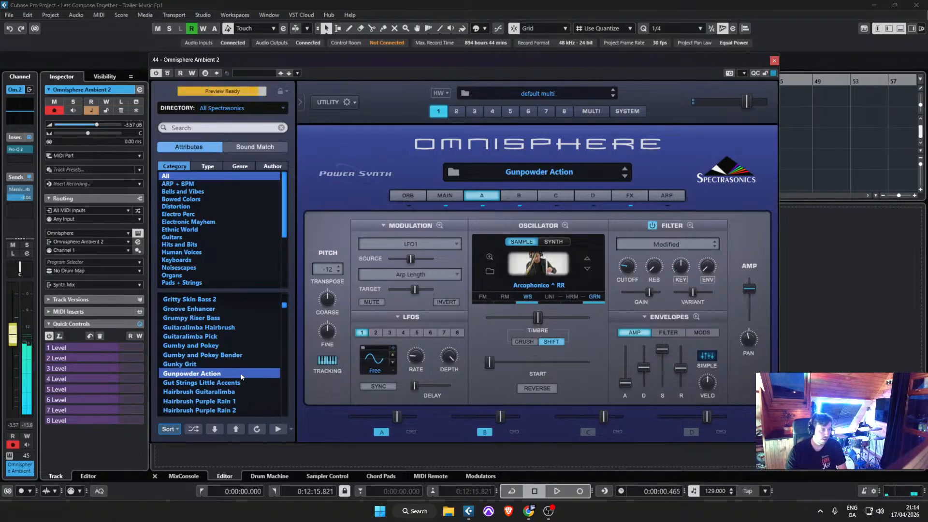
scroll(241, 377, down, 3)
click(245, 373)
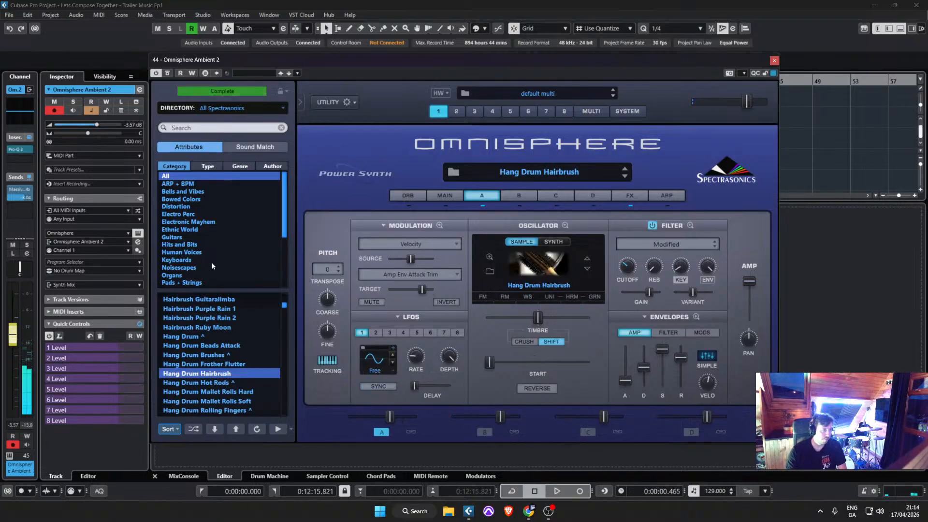
Step: Filter the patches to Transition Effects and audition several, including Diving Down, Freak'n Burp and Fearless Sub Drop
scroll(212, 265, down, 4)
click(197, 282)
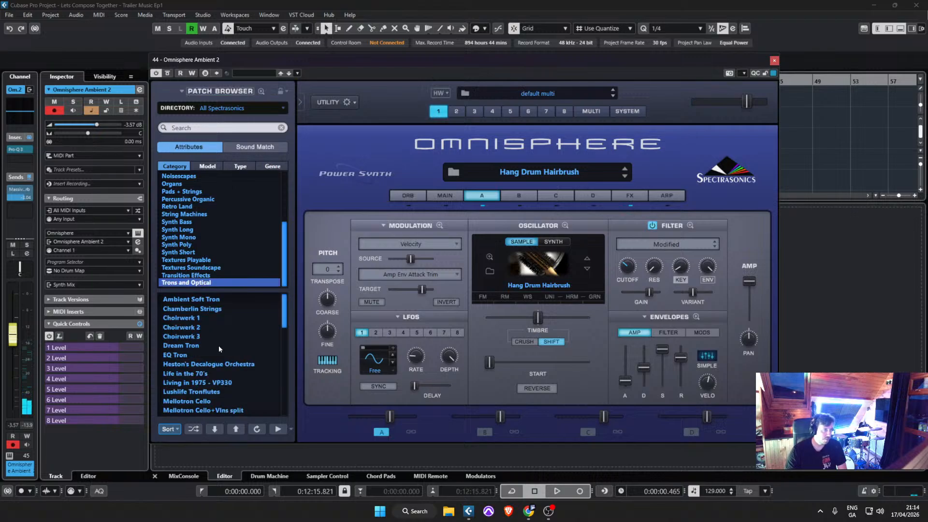
click(207, 275)
click(221, 361)
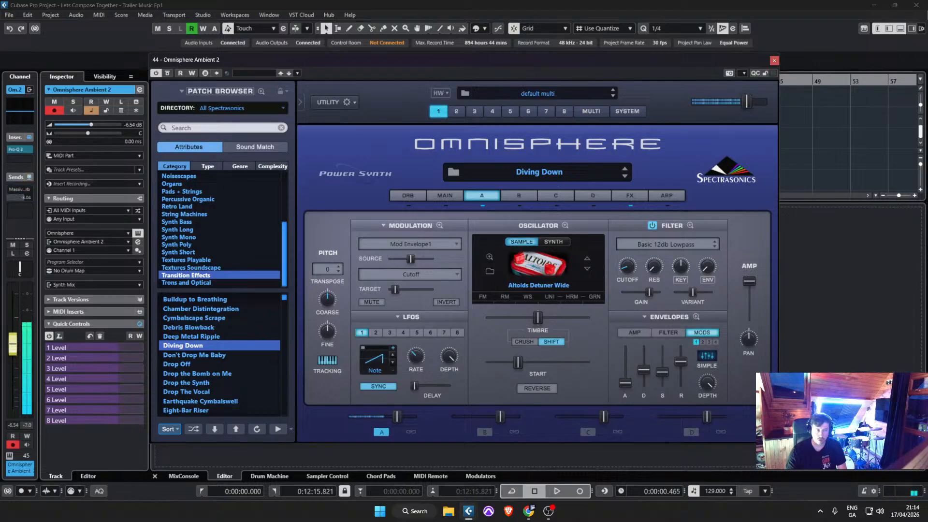
click(216, 373)
scroll(221, 378, down, 3)
click(218, 363)
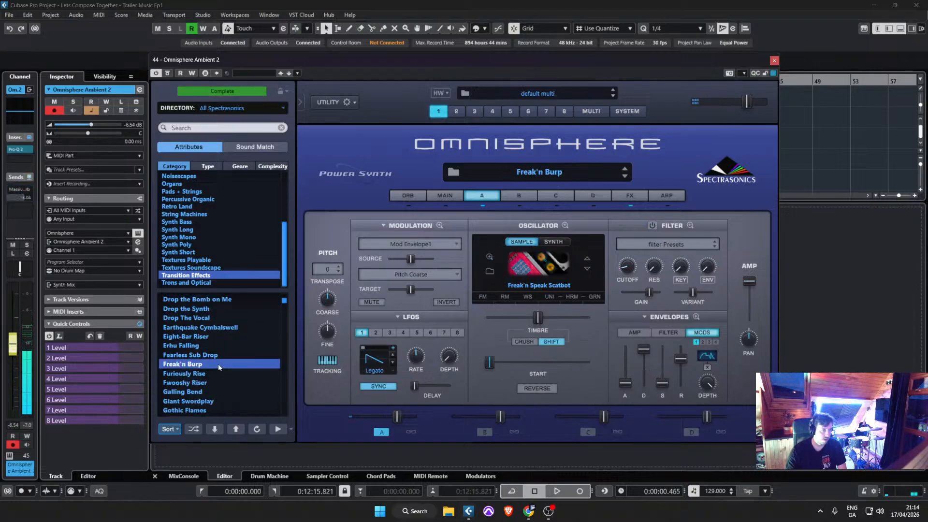
click(220, 353)
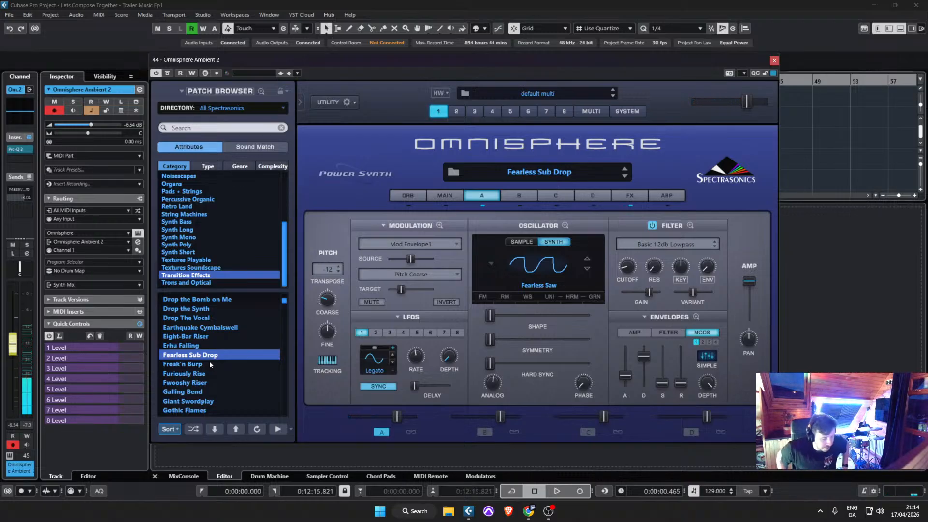
Step: Audition further Transition Effects patches down to Noisy Resosweep Tone
scroll(221, 352, down, 5)
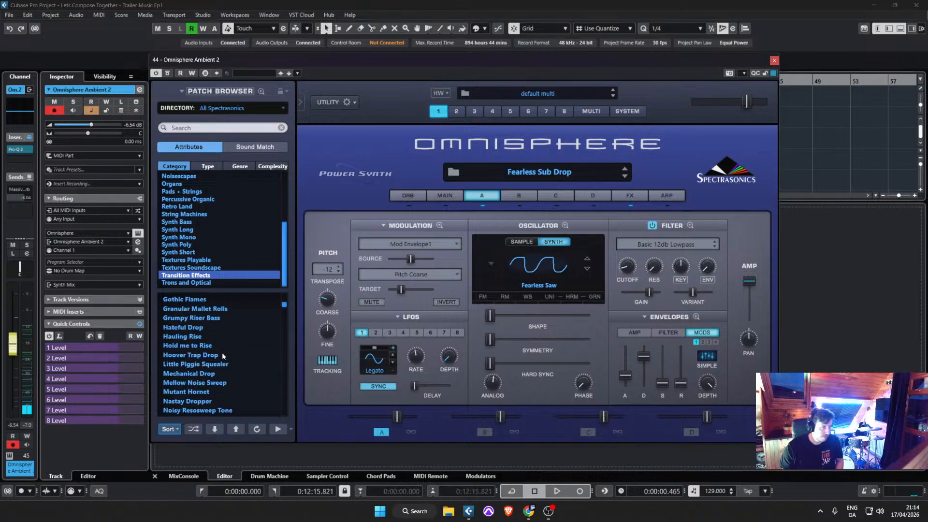
click(222, 354)
click(229, 364)
click(208, 391)
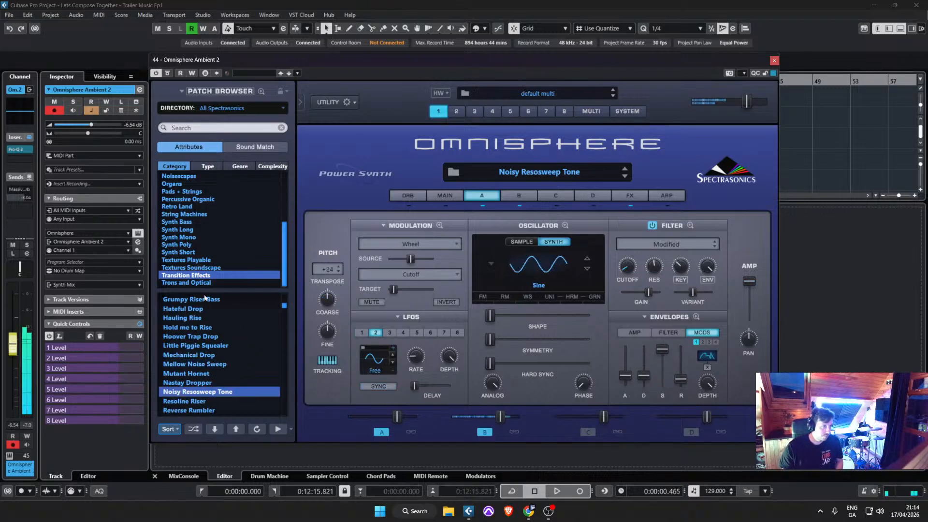
Step: Filter the patches to Trons and Optical and load Living in 1975 - VP330
click(186, 282)
click(208, 355)
click(226, 382)
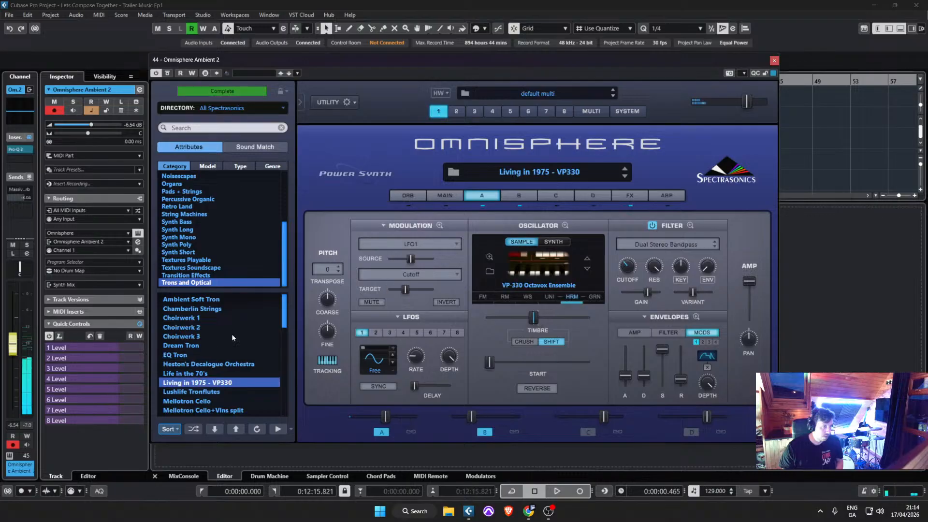
Step: Filter the Omnisphere patches to the Noisescapes category
scroll(222, 358, down, 4)
scroll(211, 240, up, 1)
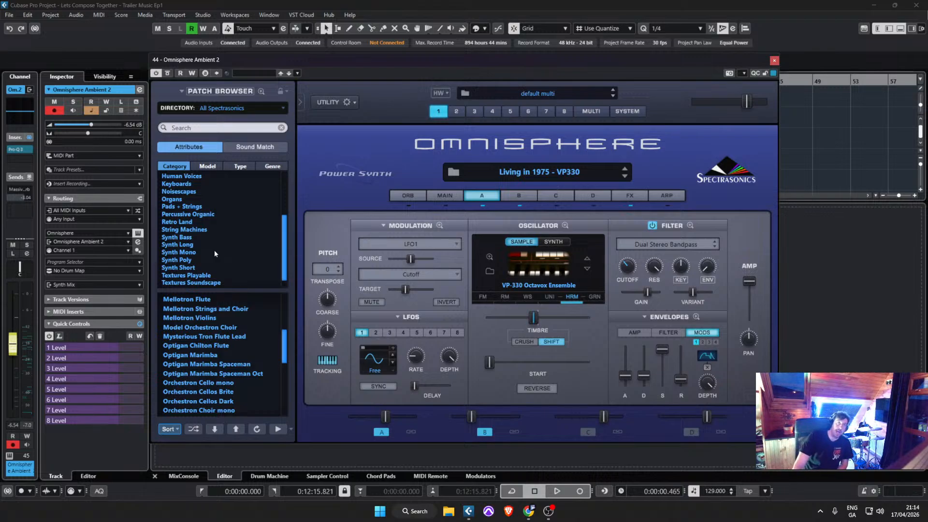
scroll(209, 245, down, 1)
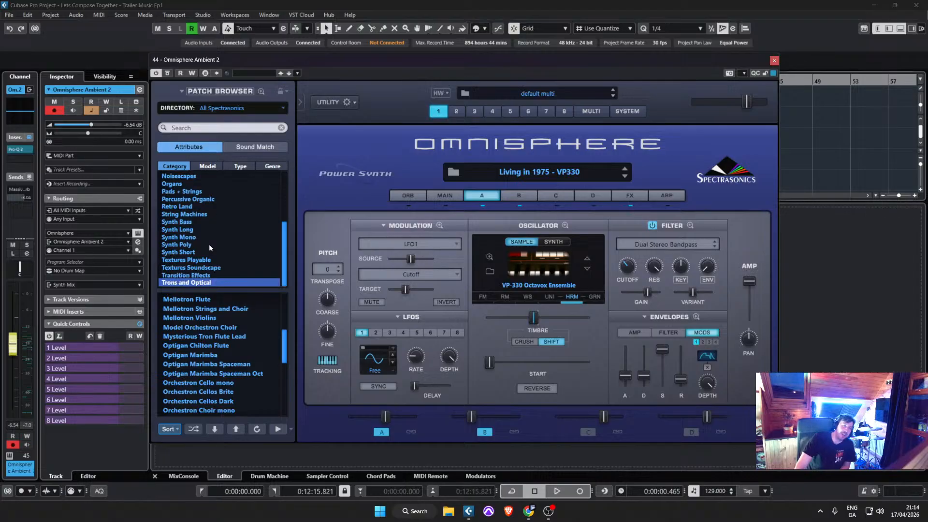
scroll(213, 251, up, 6)
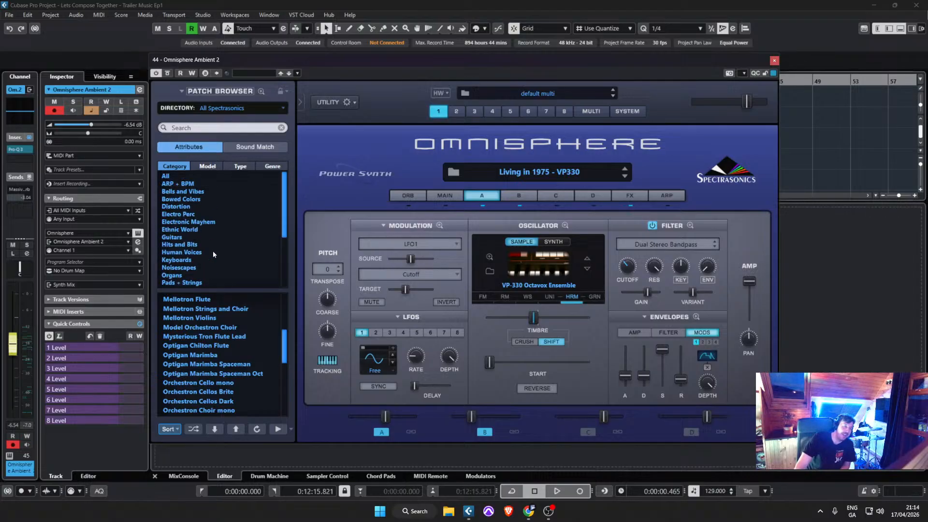
scroll(212, 251, down, 2)
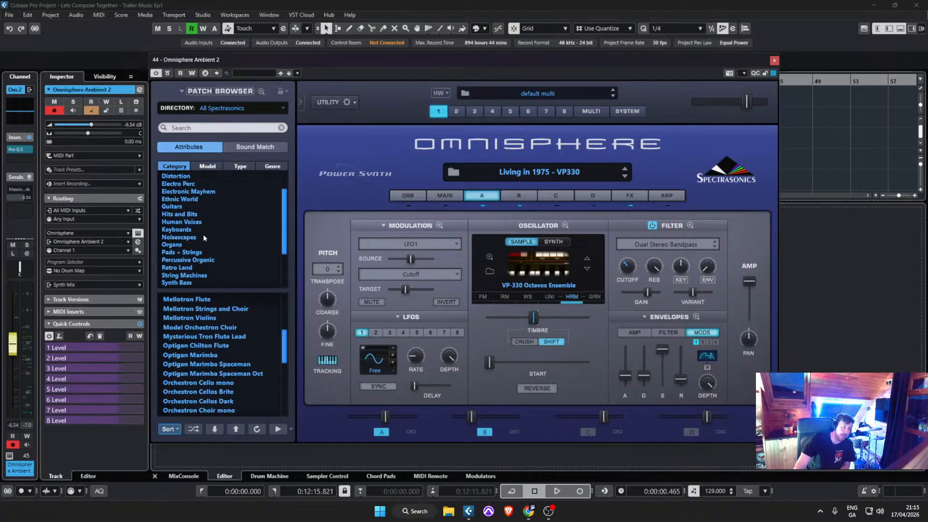
click(203, 237)
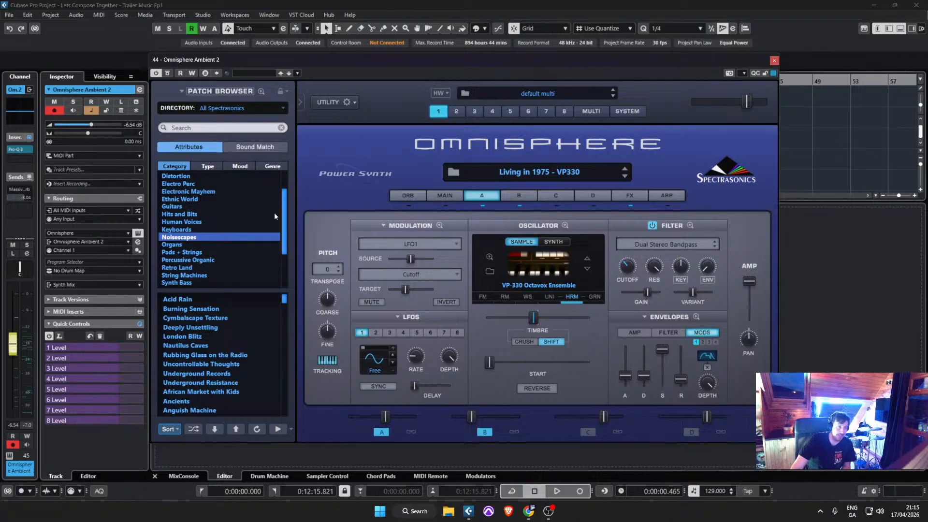
Step: Audition the Noisescapes patch Deep Water 05 and load Ebb and Flow
scroll(225, 233, down, 1)
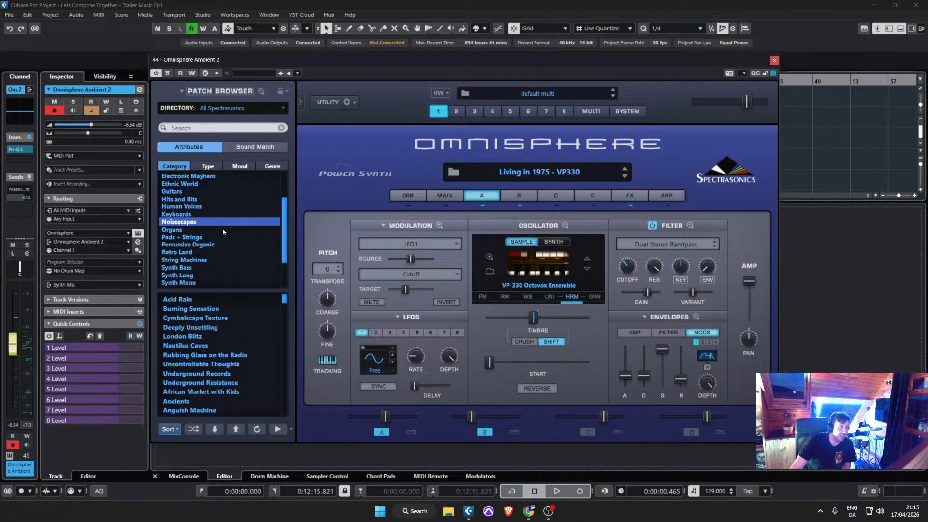
scroll(235, 364, down, 2)
scroll(240, 363, down, 10)
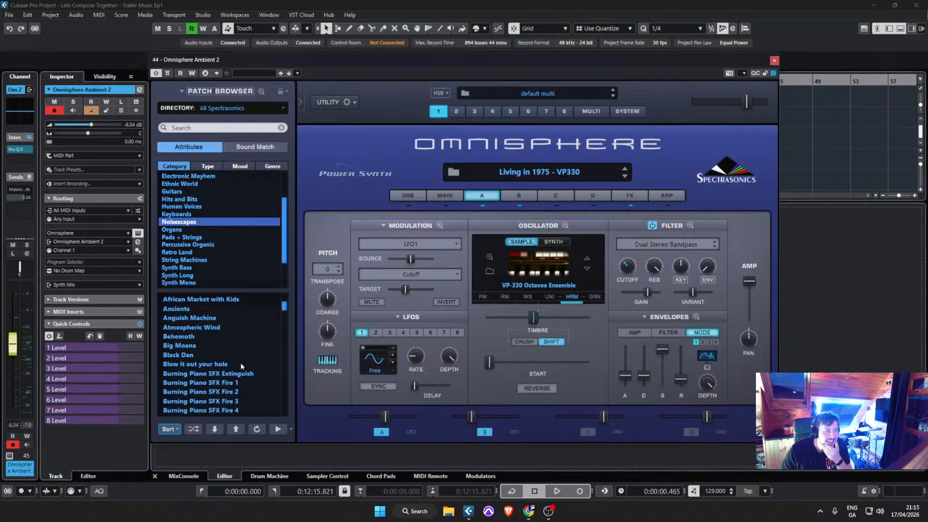
scroll(242, 366, down, 2)
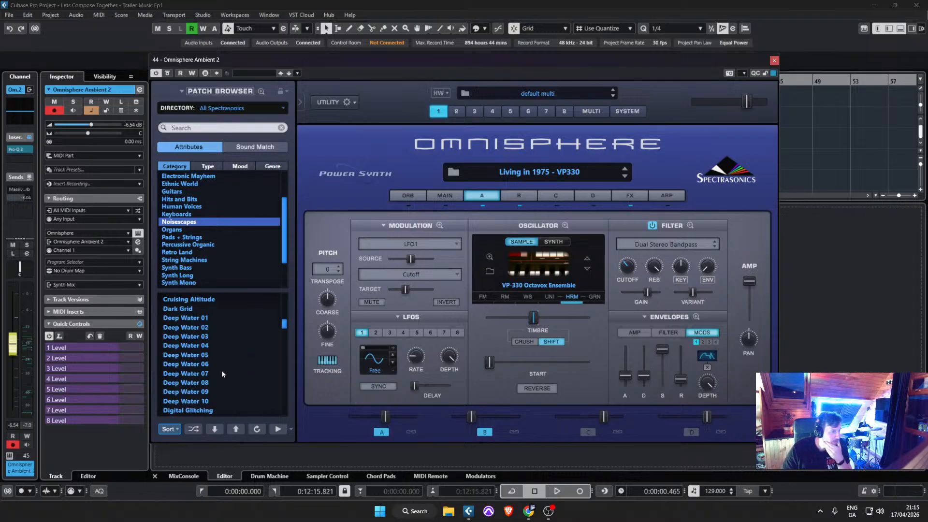
click(223, 356)
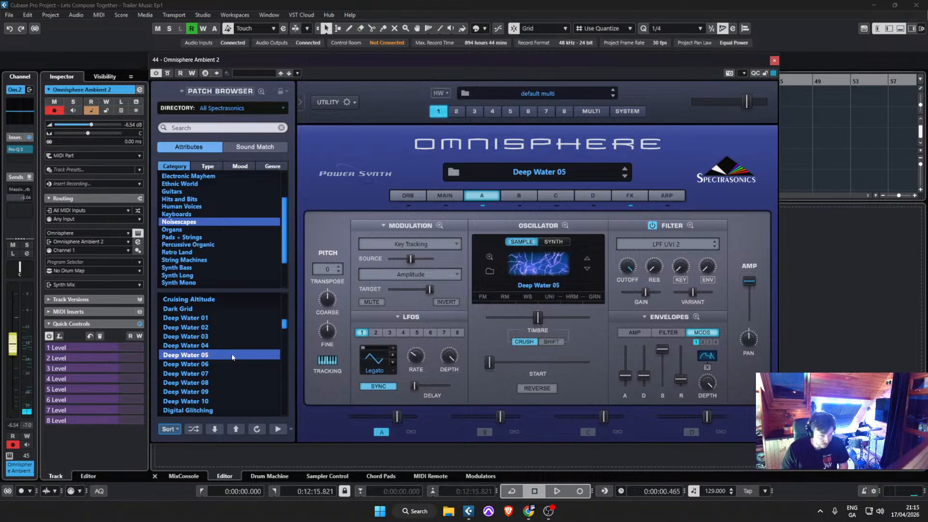
scroll(228, 352, down, 5)
click(231, 355)
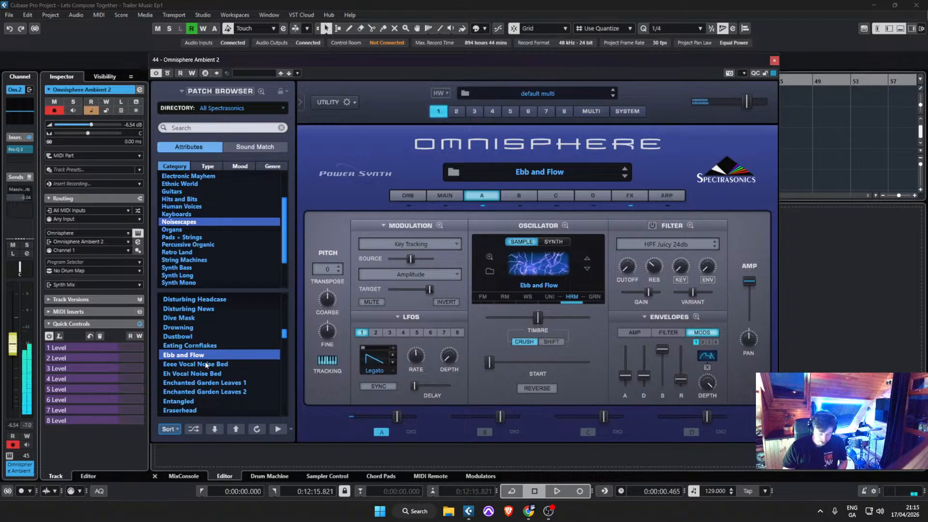
Step: Close the Omnisphere window and record a MIDI part on the Omnisphere Ambient 2 track from bar 7
click(774, 60)
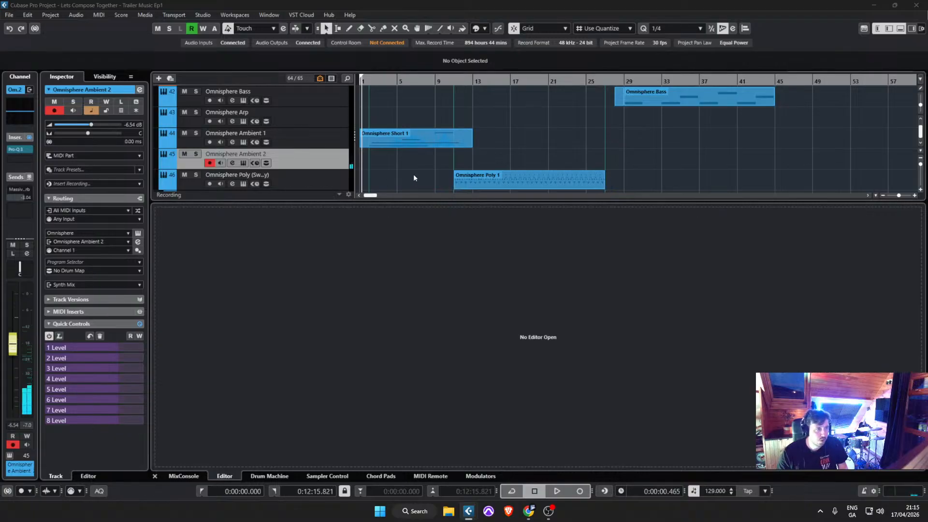
ctrl+scroll(416, 177, up, 2)
click(419, 81)
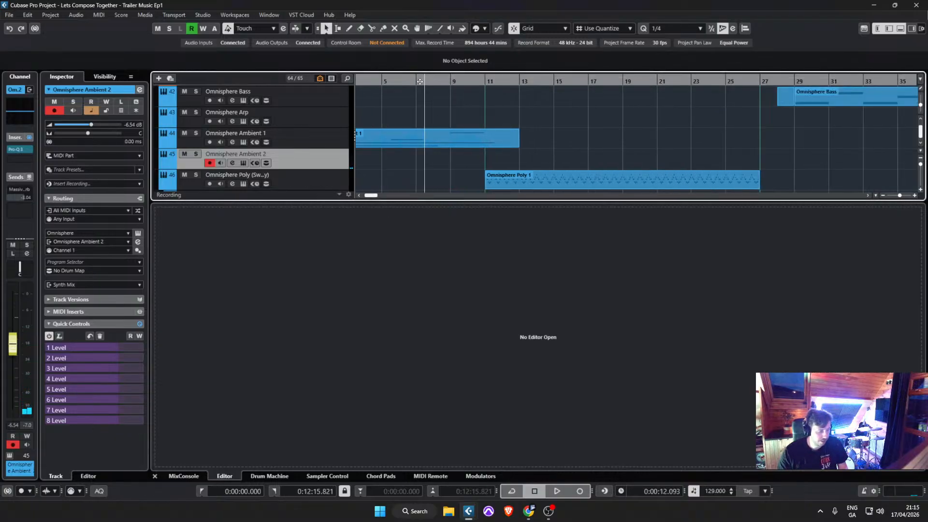
key(KP_Multiply)
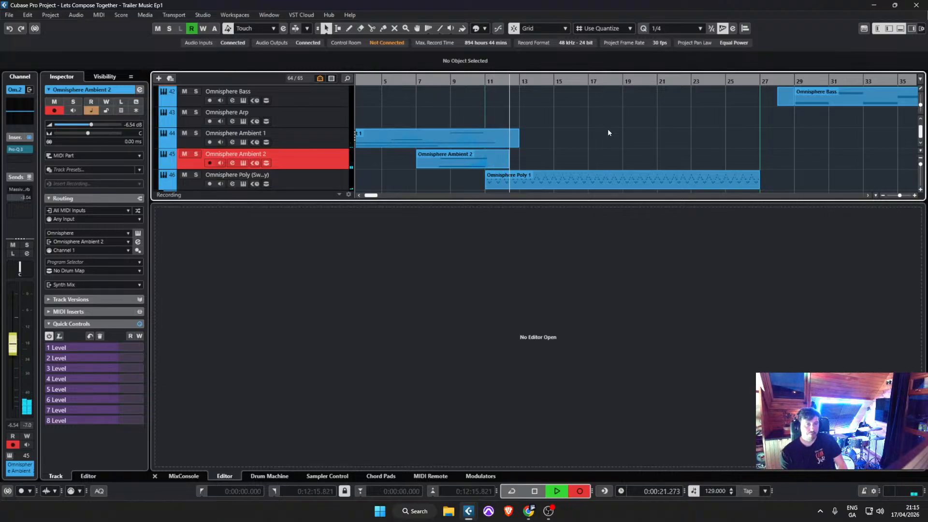
scroll(615, 171, up, 3)
scroll(597, 168, up, 10)
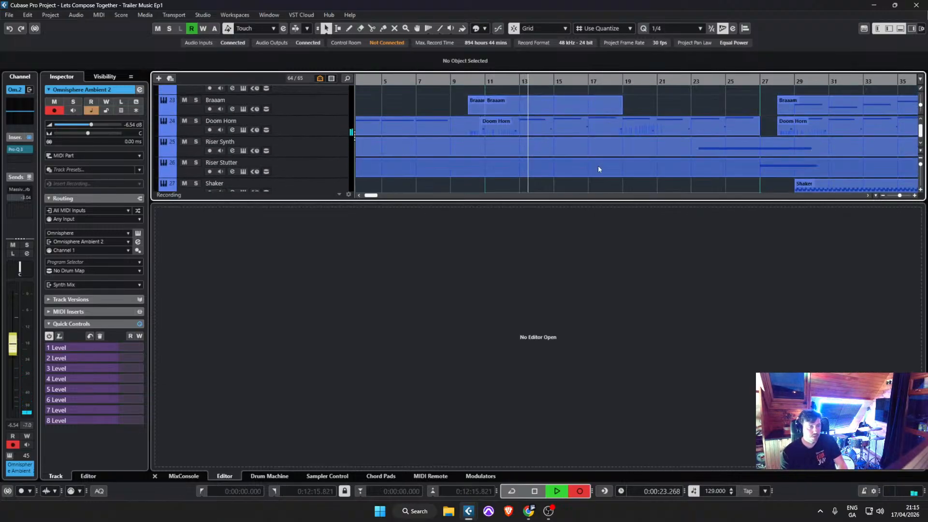
scroll(597, 168, up, 3)
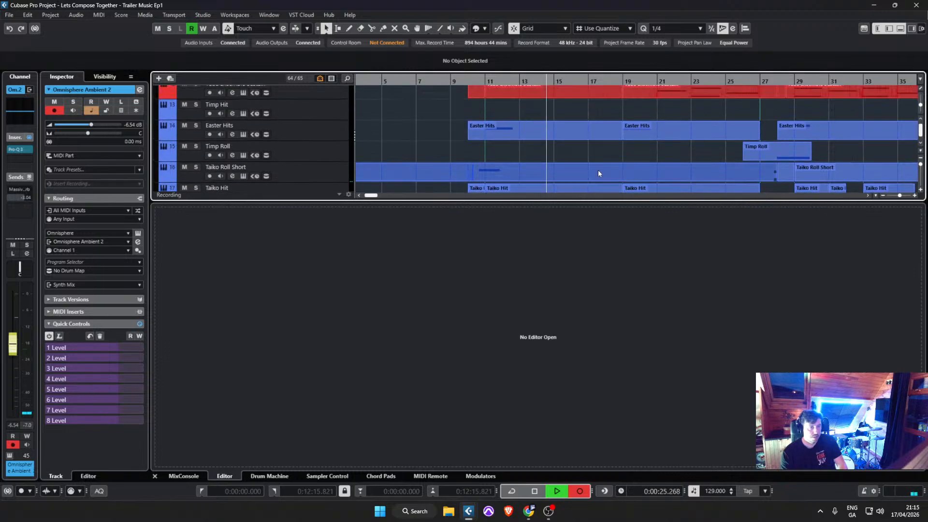
key(space)
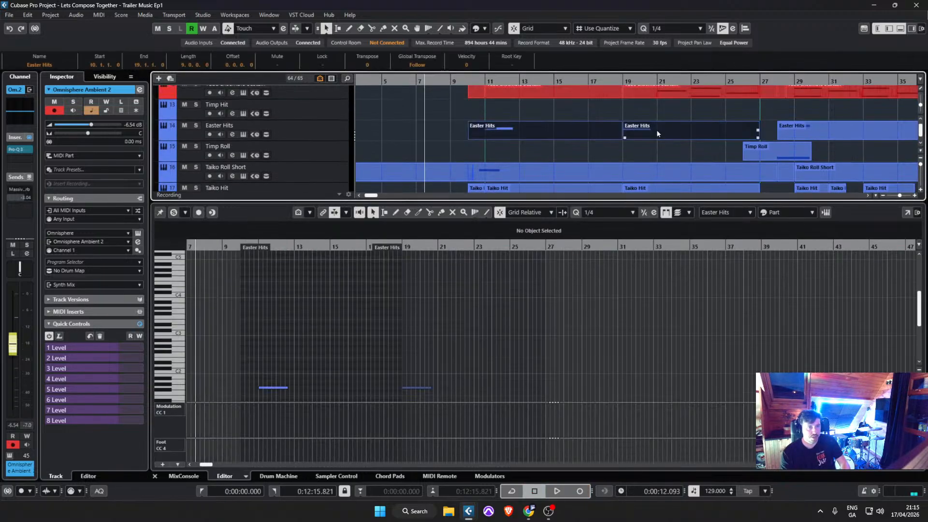
Step: Join the two Easter Hits parts between bars 10 and 27 and copy the bar 11 note to bar 13
ctrl+scroll(286, 394, up, 3)
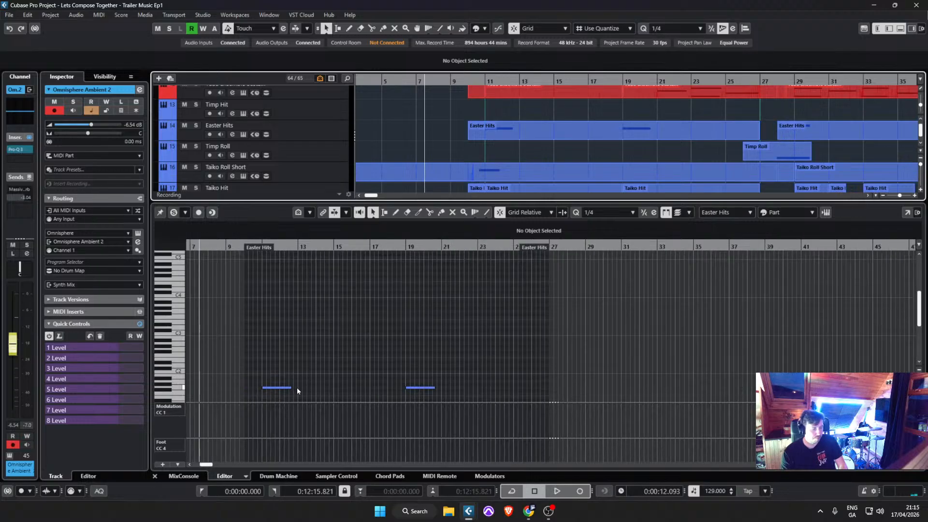
click(285, 388)
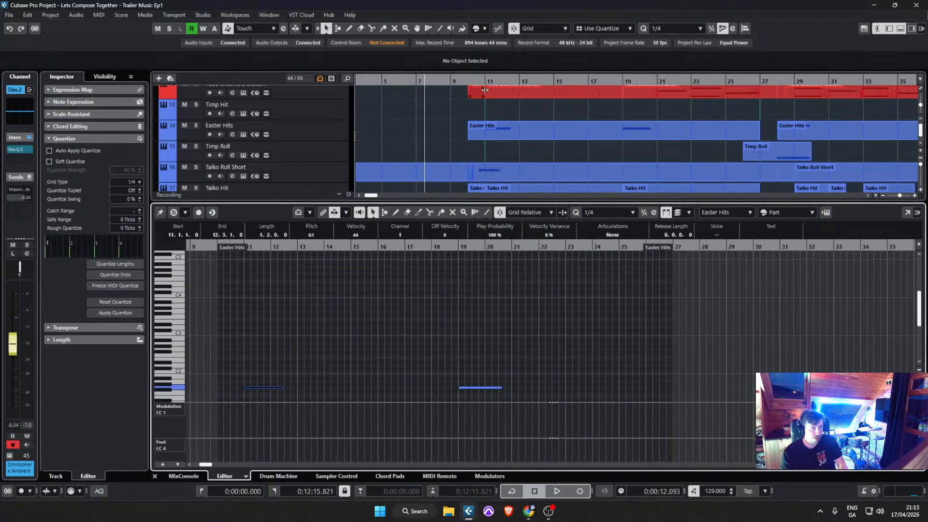
key(space)
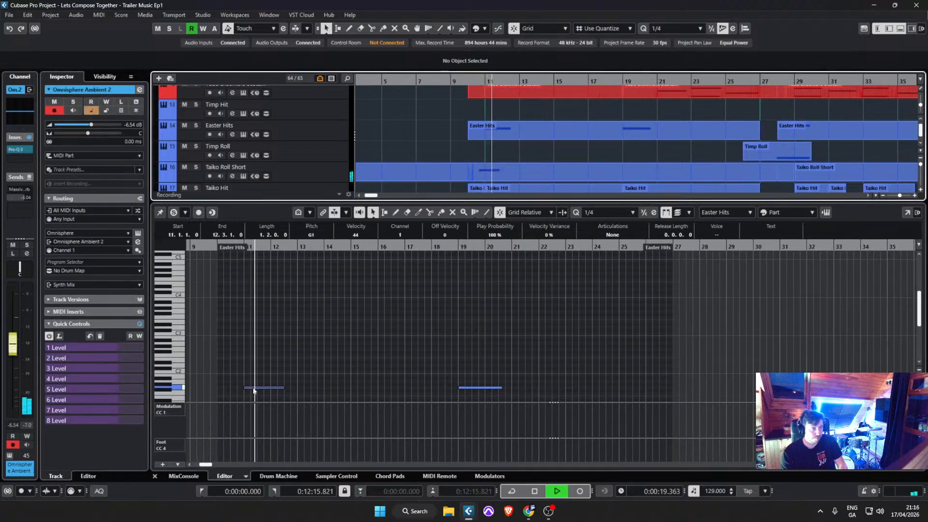
drag(255, 387, 301, 388)
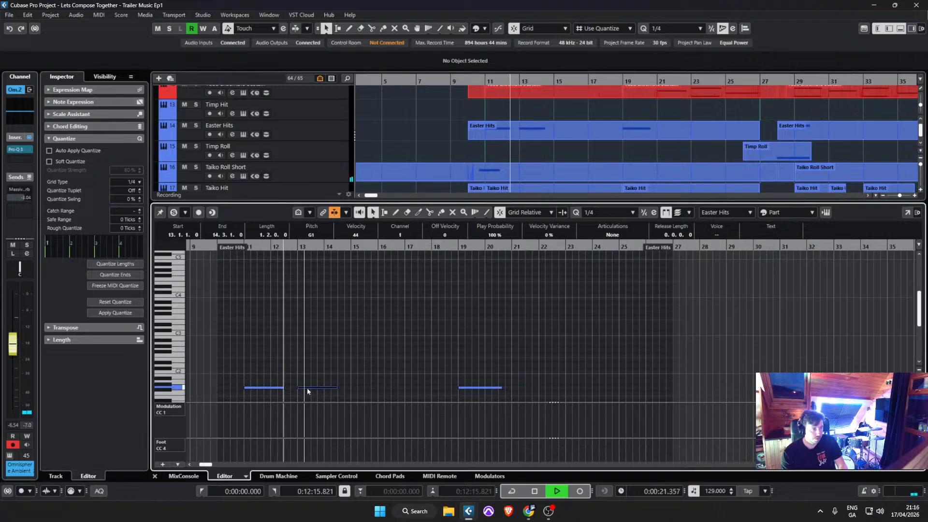
key(space)
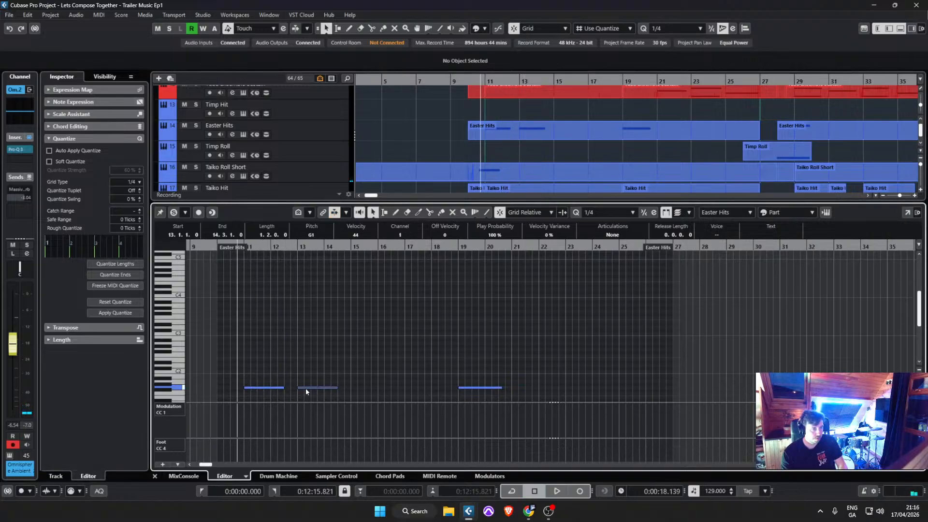
Step: Select the Easter Hits track and transpose the notes at bars 11 and 13 down to D1
click(265, 387)
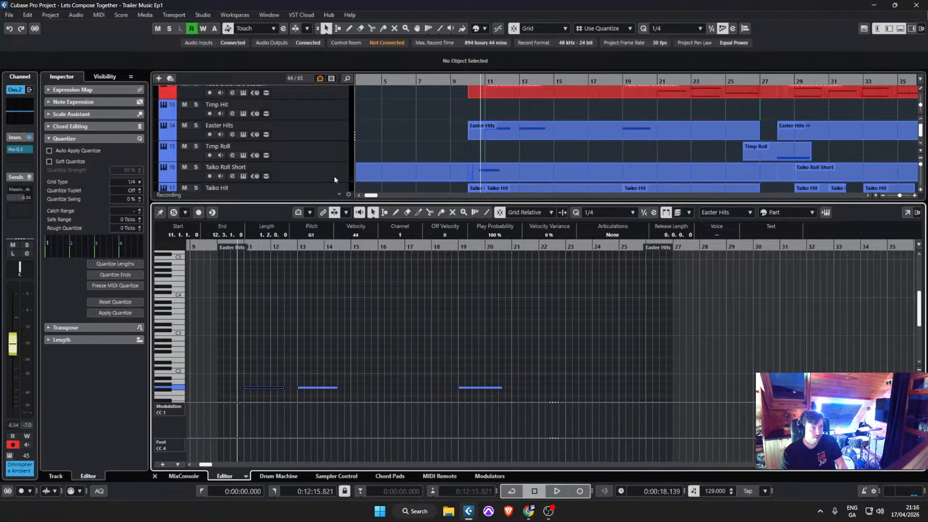
click(338, 137)
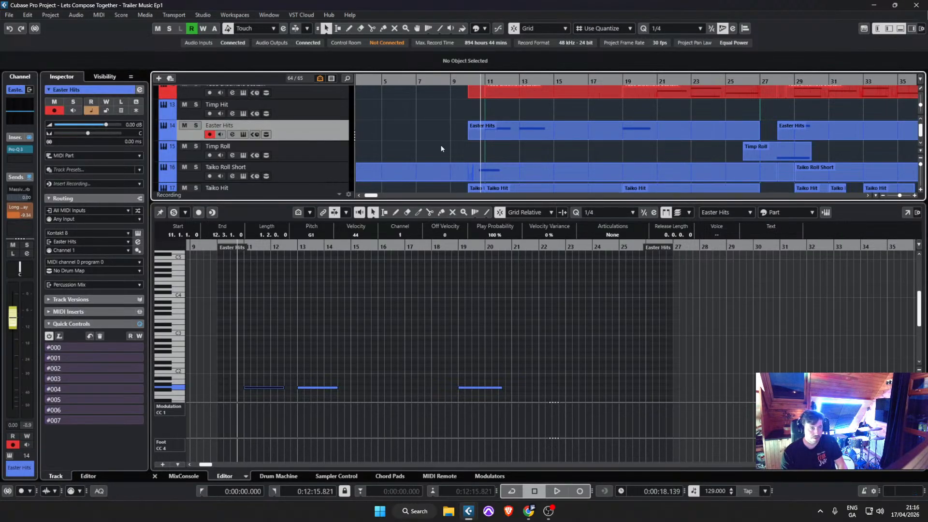
click(257, 387)
scroll(261, 377, down, 1)
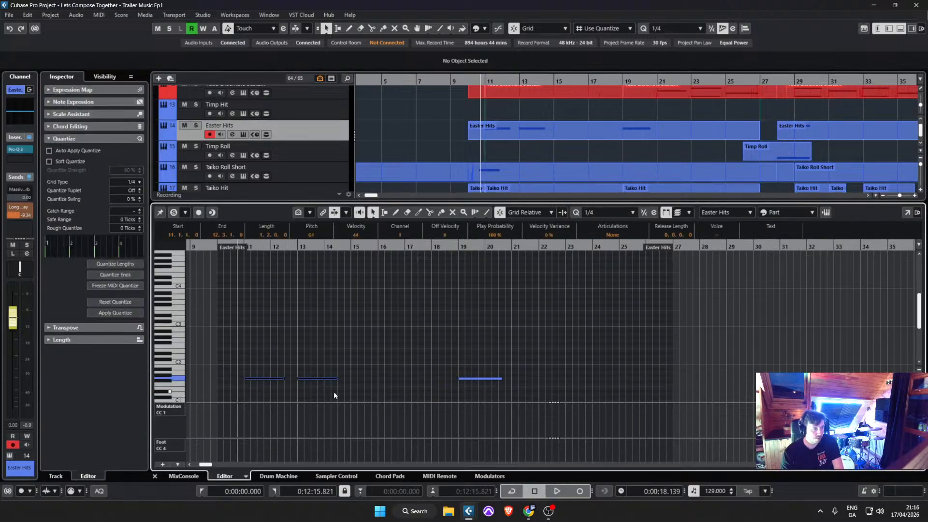
key(Down)
key(Down)
key(Up)
key(Up)
key(Up)
key(Down)
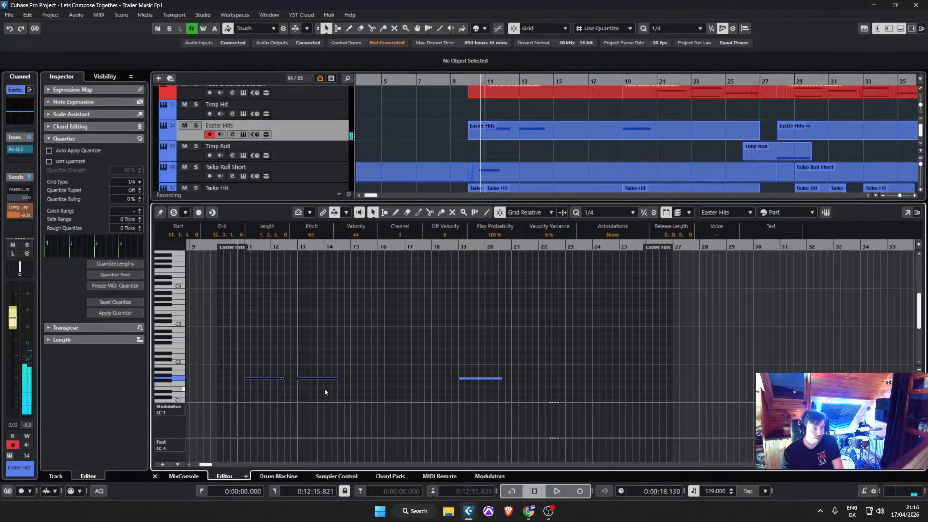
key(Down)
key(Down)
key(Down)
key(Down)
key(Down)
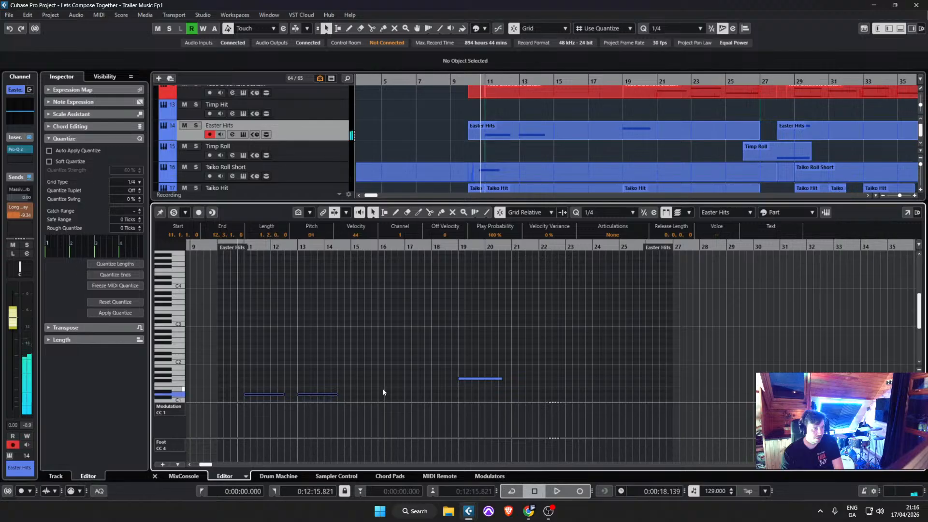
Step: Transpose the Easter Hits note at bar 19 down to D1 and play back the lowered hits
click(476, 378)
key(Down)
key(Down)
key(Down)
key(Down)
key(Down)
scroll(416, 373, down, 2)
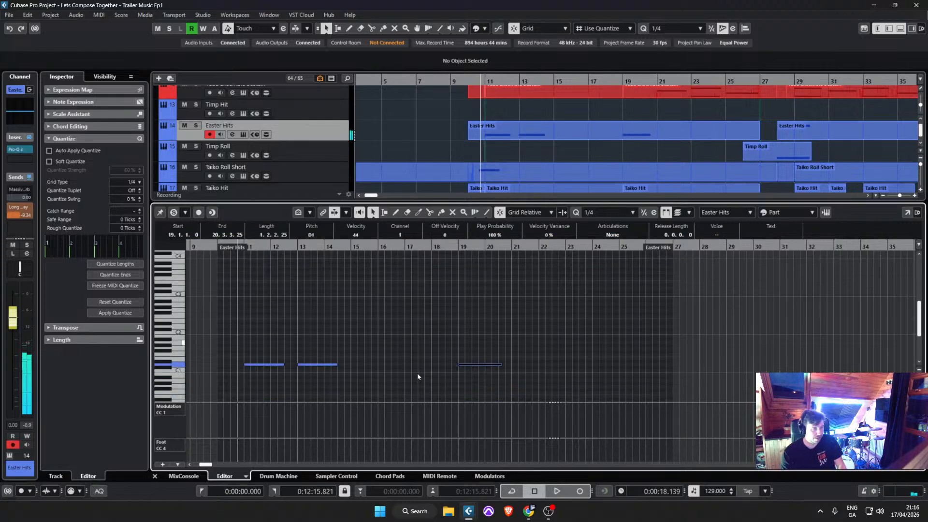
scroll(418, 377, down, 1)
click(418, 377)
key(space)
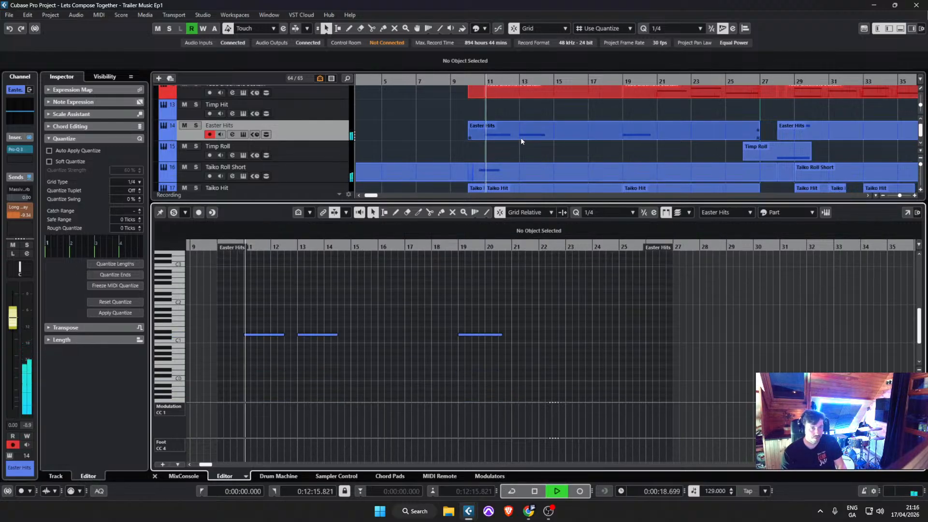
key(space)
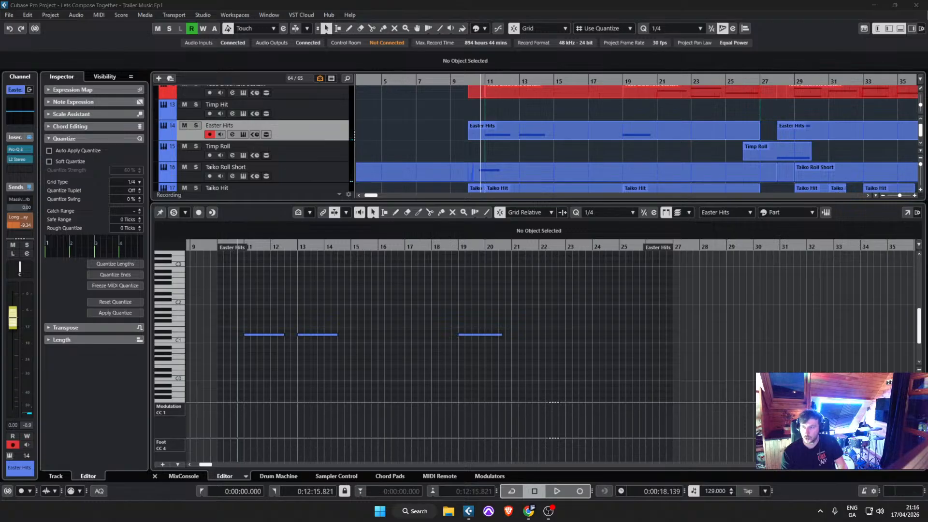
Step: Play back the Easter Hits part and copy its D1 note to bars 15 and 17
key(space)
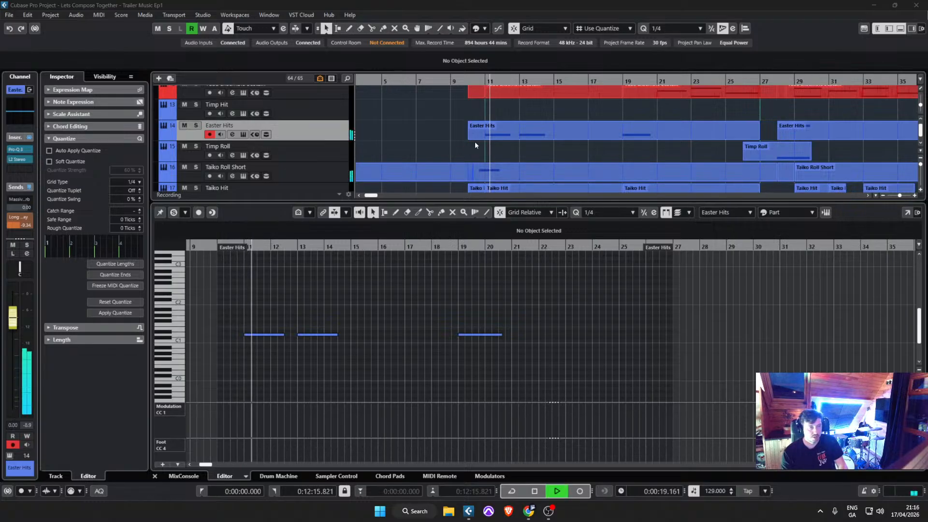
click(306, 349)
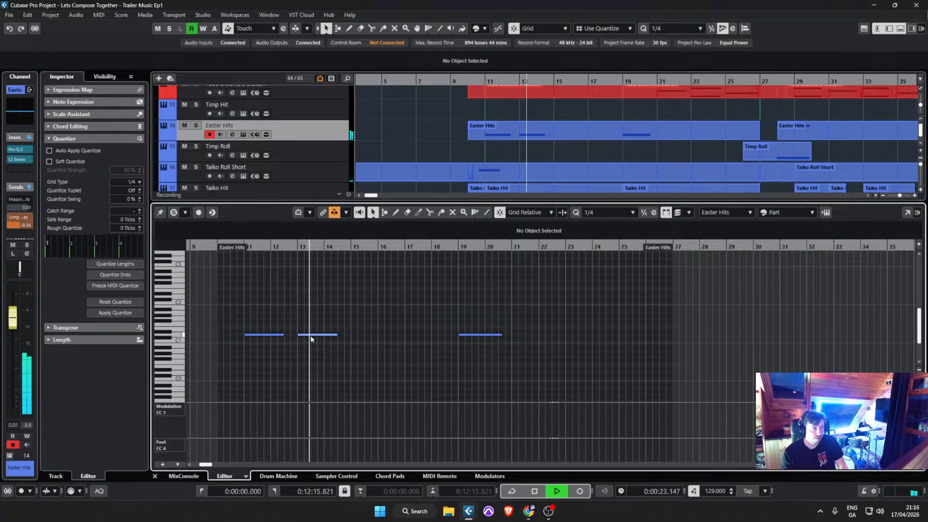
drag(351, 334, 419, 334)
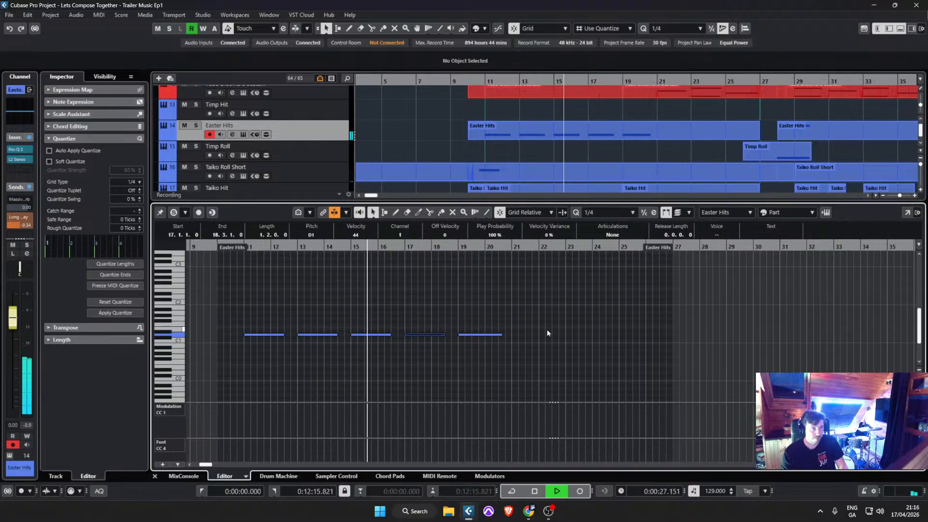
key(space)
Step: Try to copy the five D1 hits so they continue from bar 21, enlarging the part
drag(546, 353, 524, 338)
click(441, 272)
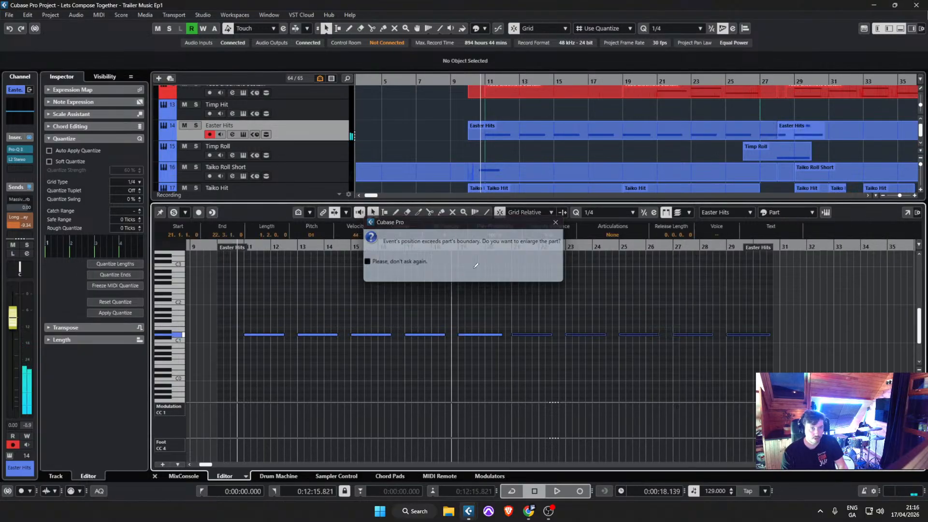
key(ctrl+z)
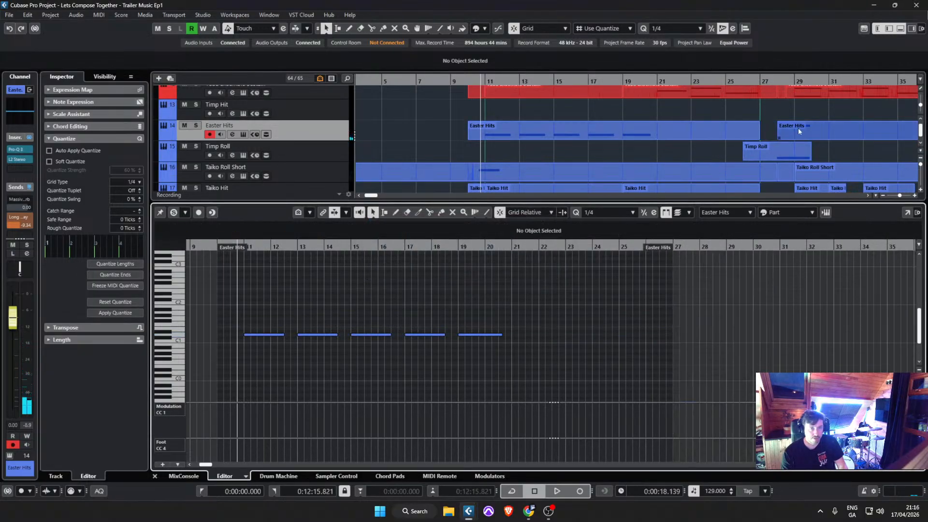
Step: Glue the Easter Hits part starting at bar 28 to the preceding one and lower the bar 29 note to D1
drag(804, 117, 714, 133)
key(g)
drag(706, 312, 708, 335)
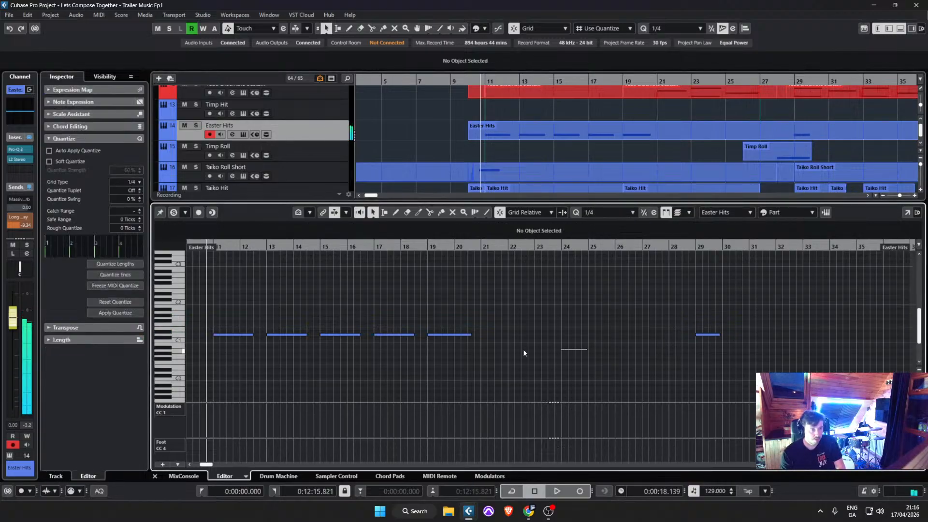
Step: Copy the D1 Easter Hits notes to bars 21, 23, 25 and 27 and set the playback position just before bar 11
drag(587, 348, 493, 338)
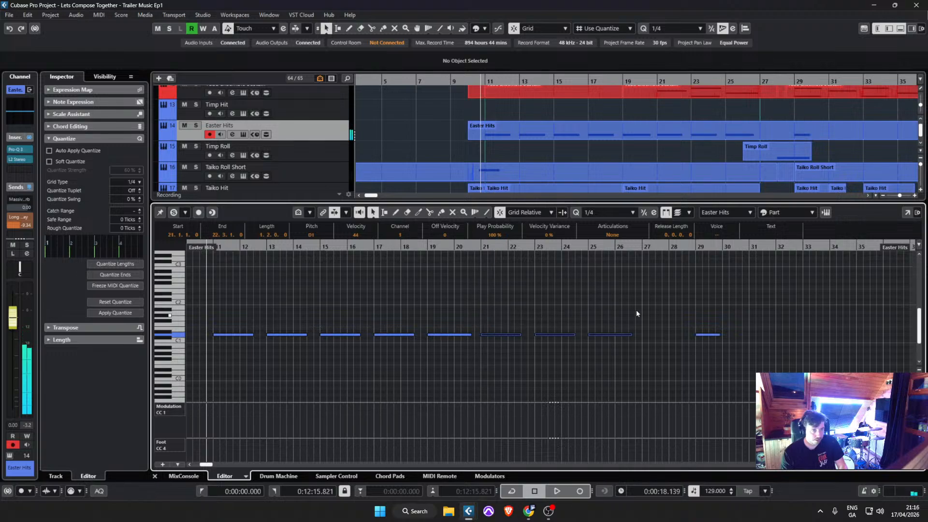
mouse_move(655, 325)
mouse_down()
mouse_move(592, 342)
mouse_move(649, 340)
mouse_up()
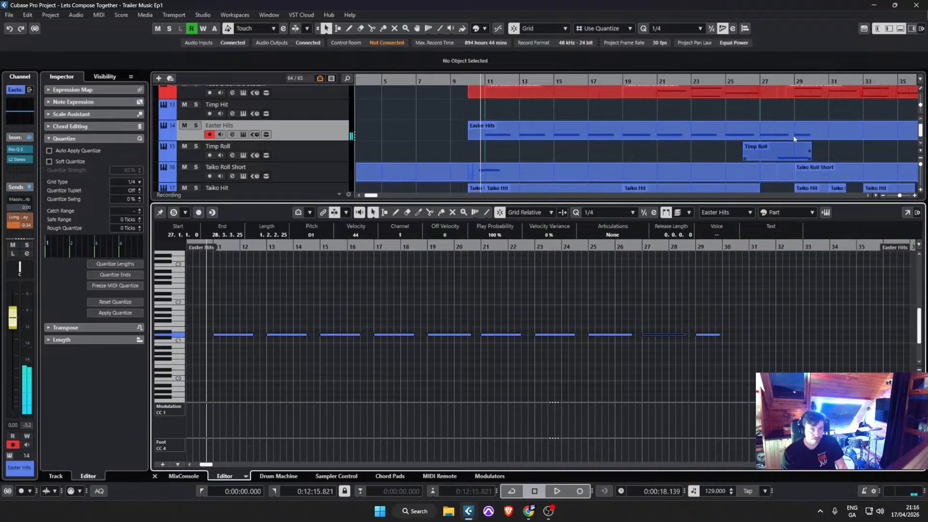
click(476, 83)
drag(476, 82, 472, 82)
Step: Insert the CLA-76 Stereo compressor after Pro-Q 3 on the Taiko Hit channel and position its window over the mixer
scroll(507, 138, down, 1)
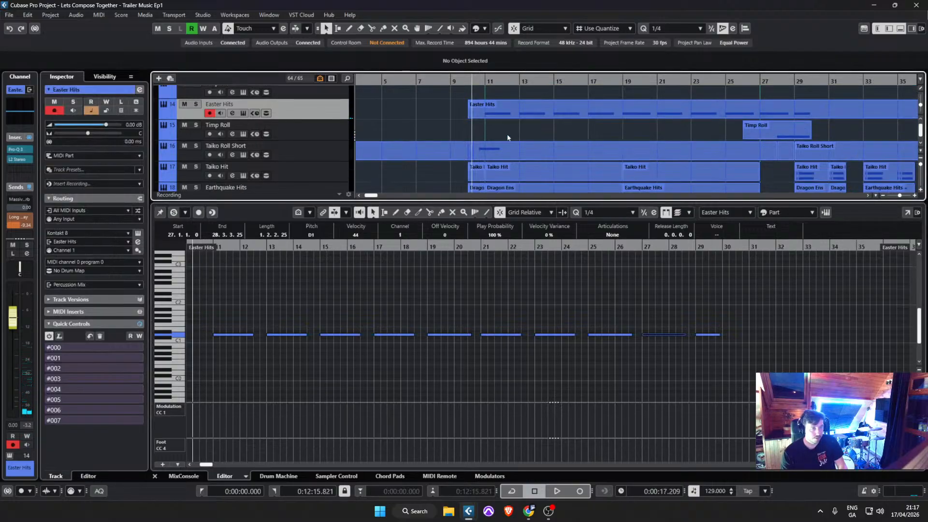
click(340, 170)
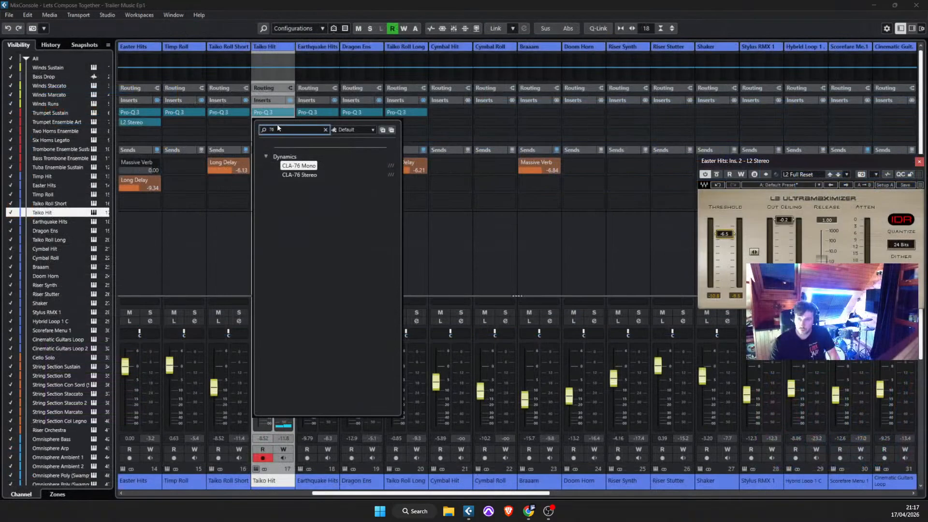
click(299, 175)
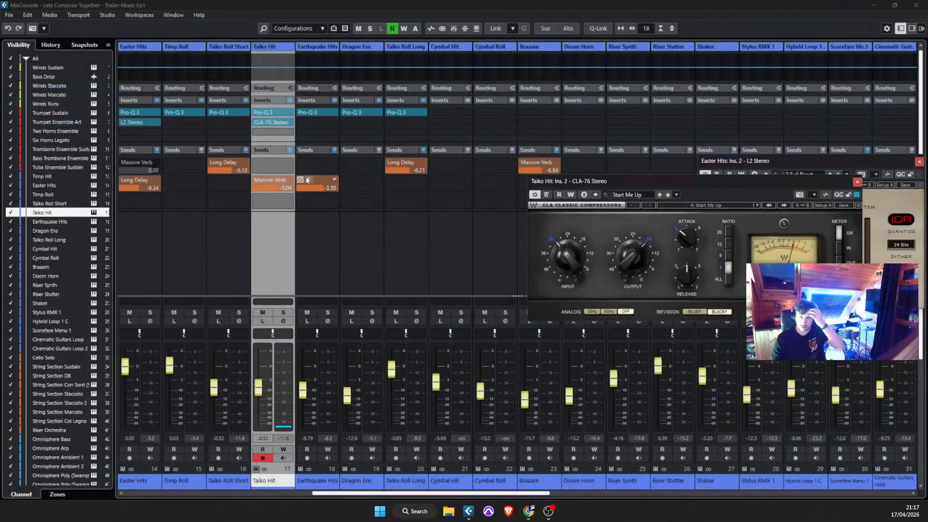
drag(729, 181, 541, 181)
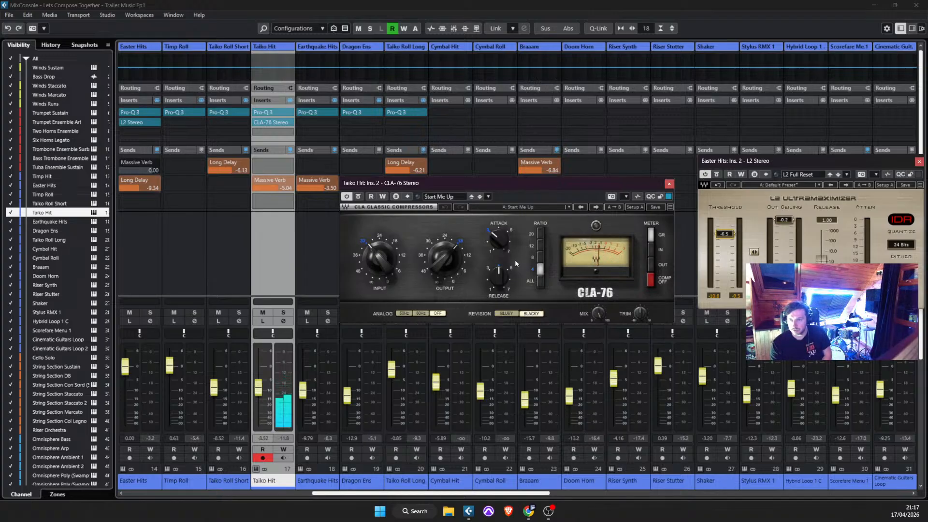
Step: Try a ratio of 8, a release of about 4.96 and an attack of about 4.77 on the Taiko Hit compressor
click(540, 257)
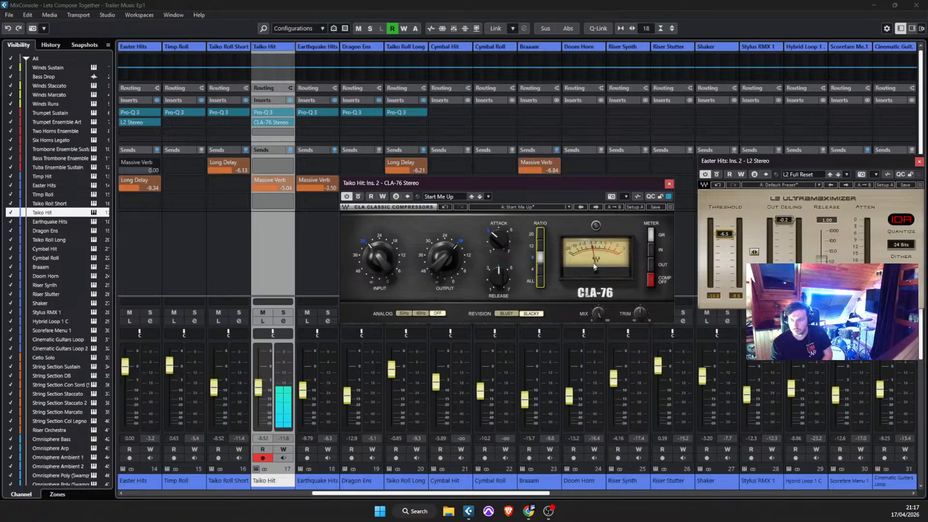
drag(498, 285, 500, 286)
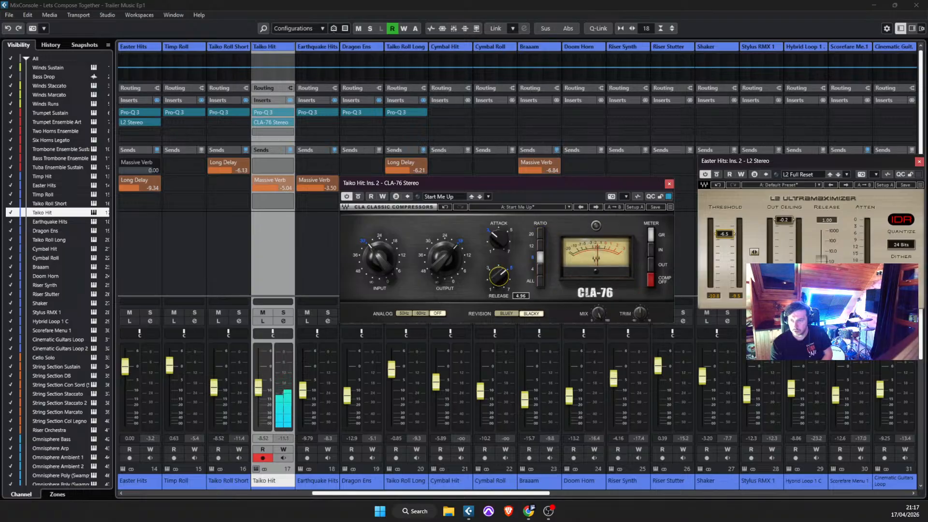
drag(498, 239, 498, 234)
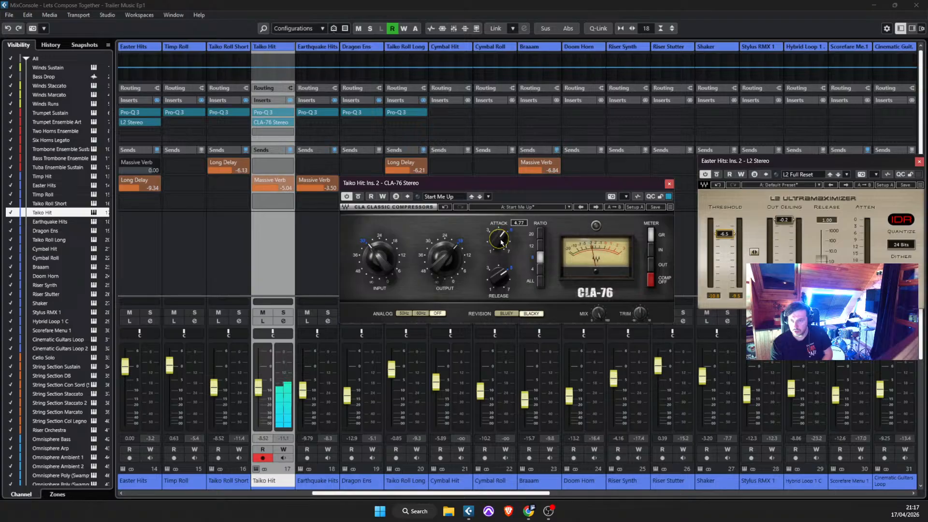
Step: Load the Blacky Kick preset in the Taiko Hit CLA-76 and raise its input slightly
click(524, 207)
mouse_move(602, 344)
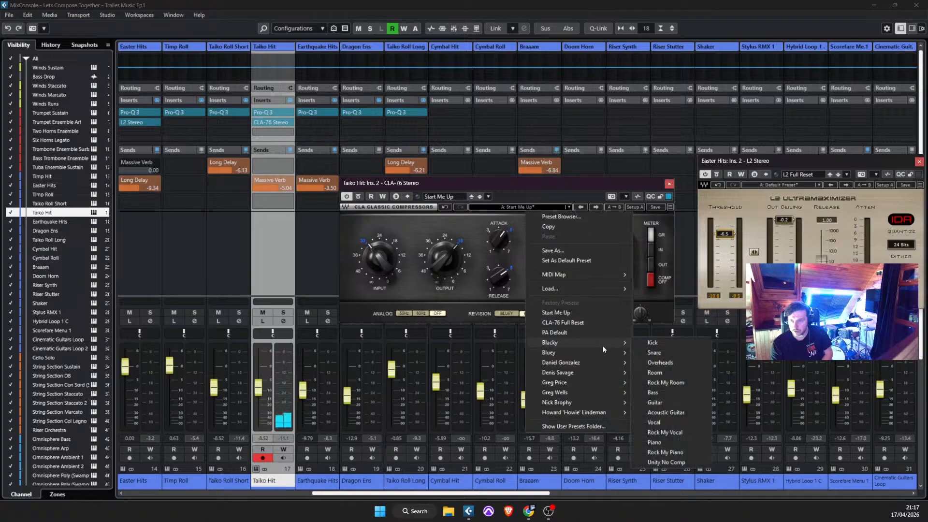
click(671, 343)
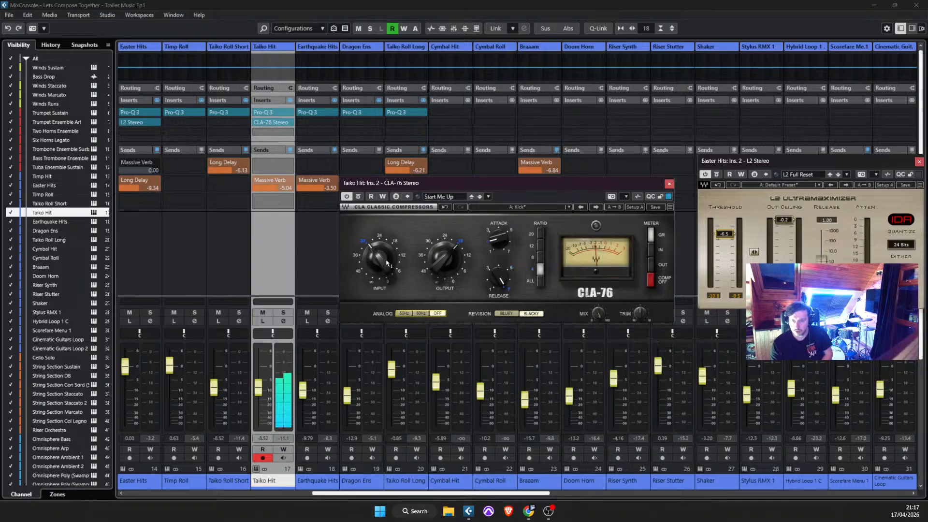
drag(379, 264, 379, 257)
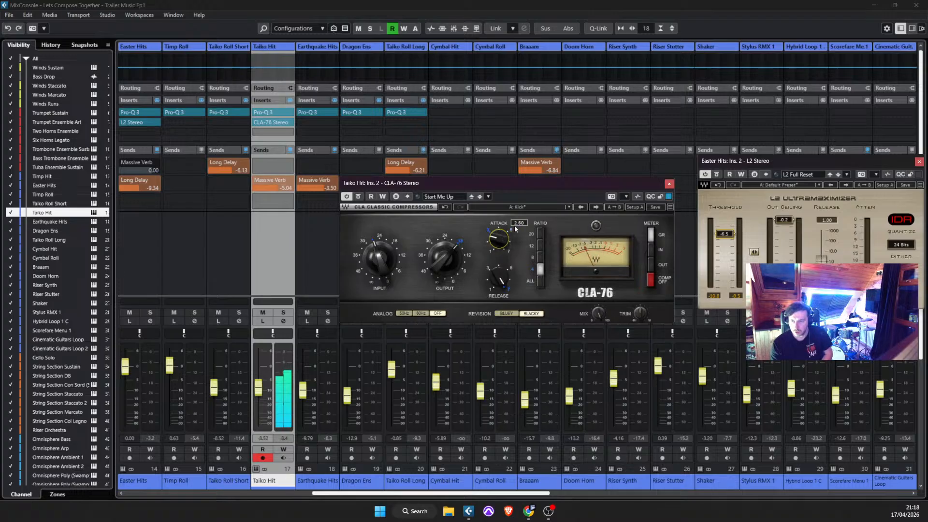
Step: Set the Taiko Hit CLA-76 ratio to 12, adjust its attack, lower its output to about -20.6 and close the plug-in
click(540, 245)
drag(501, 240, 496, 248)
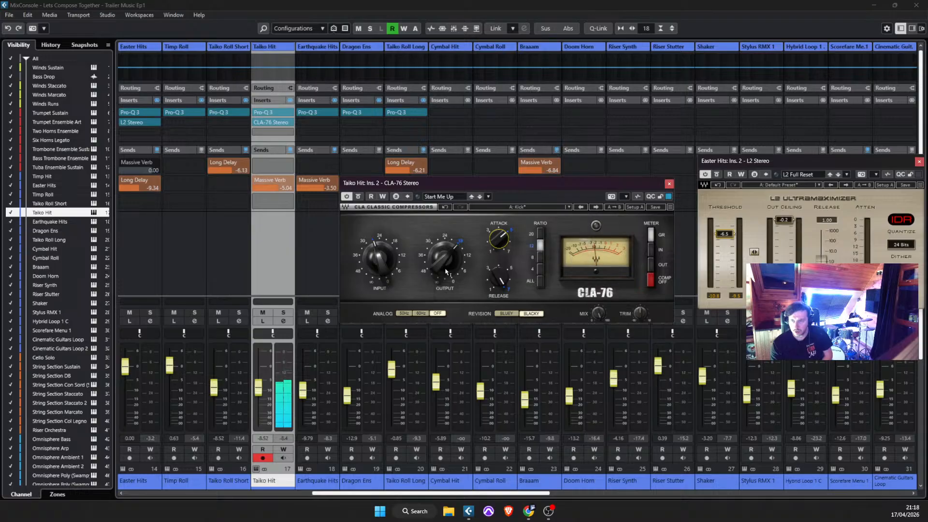
drag(443, 259, 443, 265)
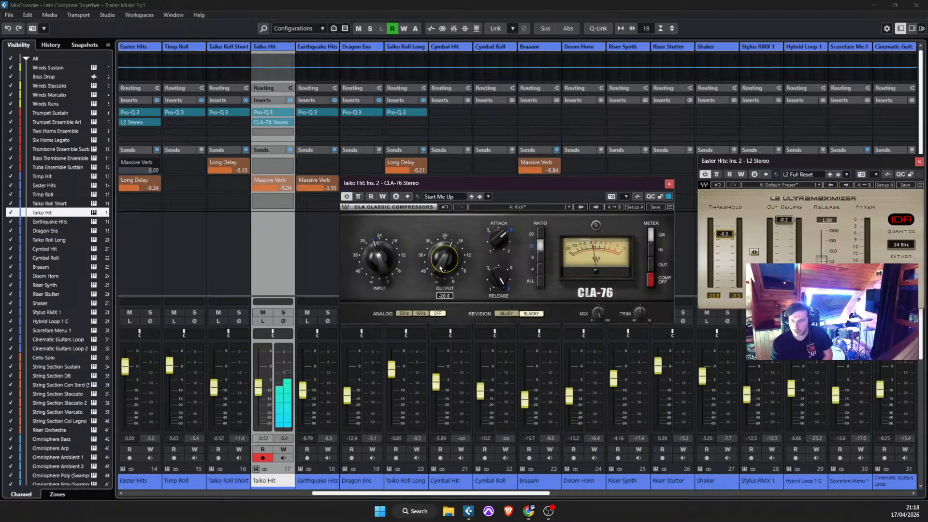
click(669, 184)
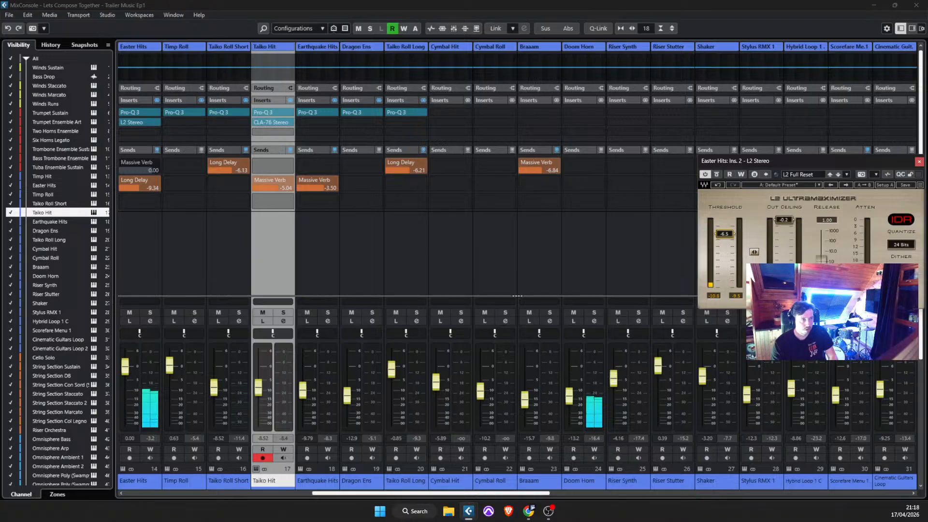
Step: Dismiss the missing-sample error on String Section Sustain and set the Symphobia reverb to about -7.4 dB
click(56, 367)
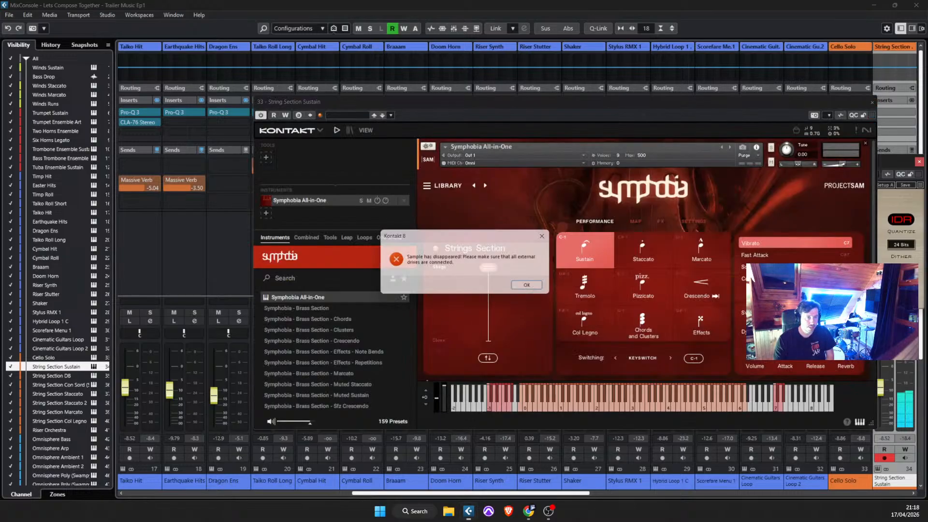
click(526, 288)
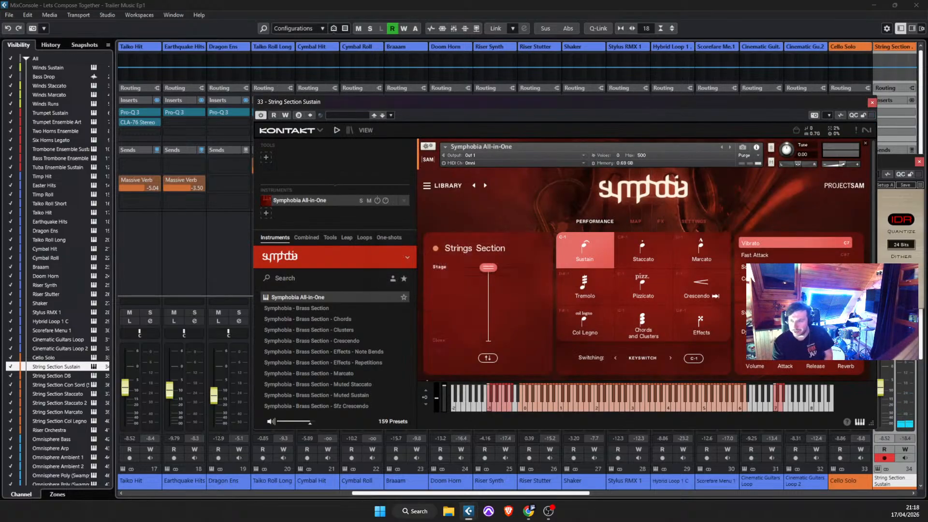
drag(846, 350, 846, 355)
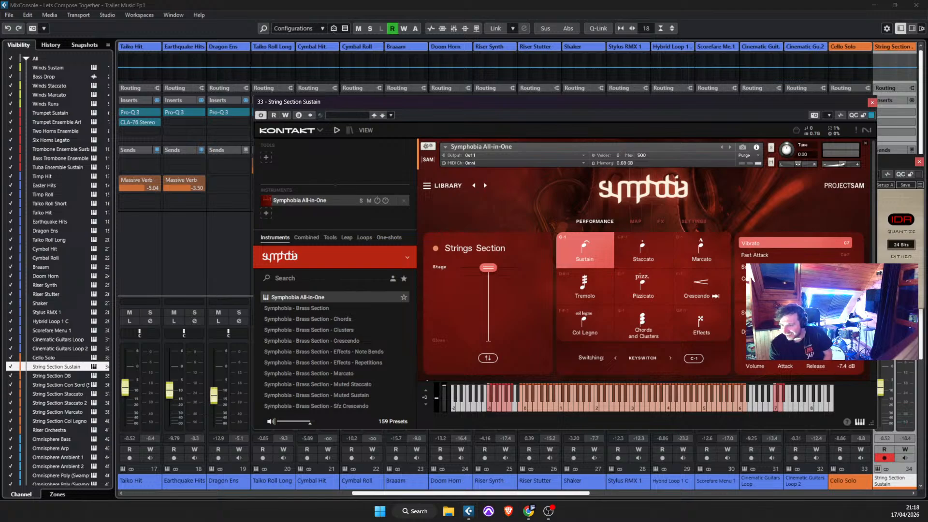
click(872, 102)
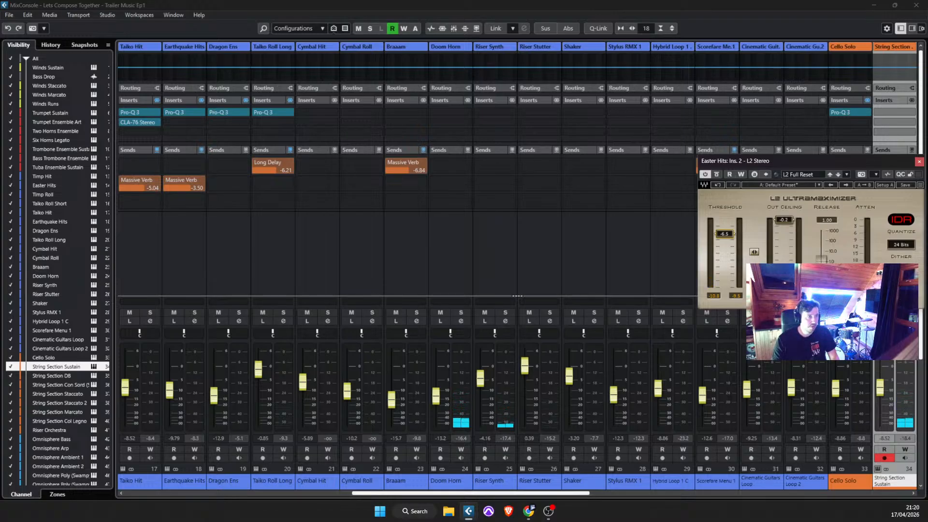
Step: Select the first Omnisphere Poly (Swampy) channel and solo it during playback
click(41, 385)
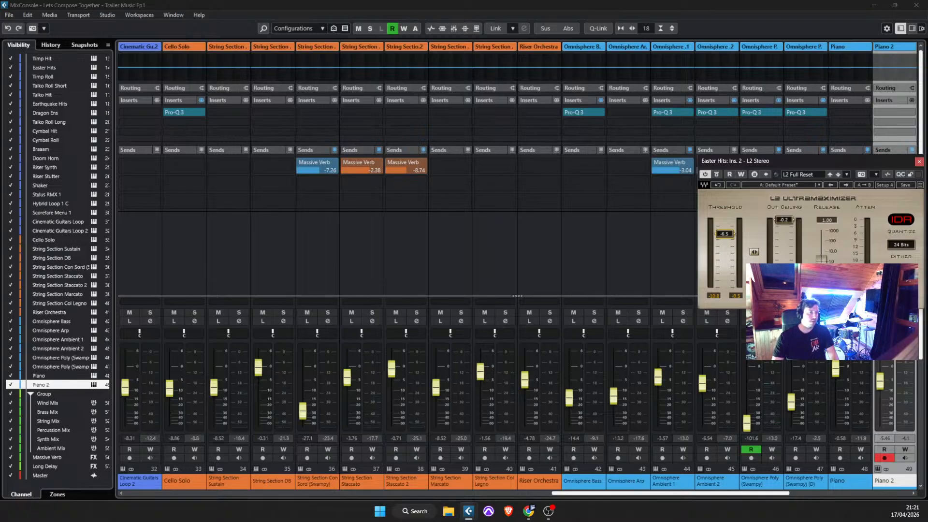
click(760, 481)
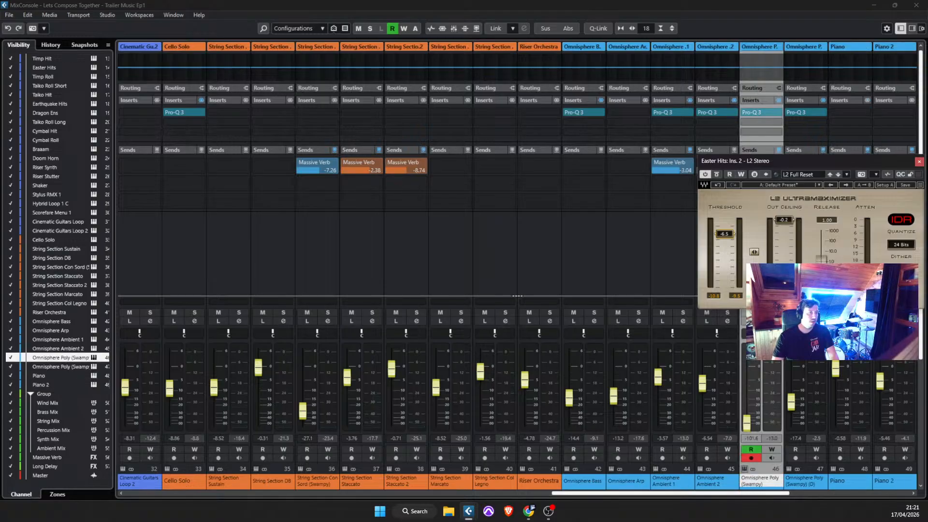
key(space)
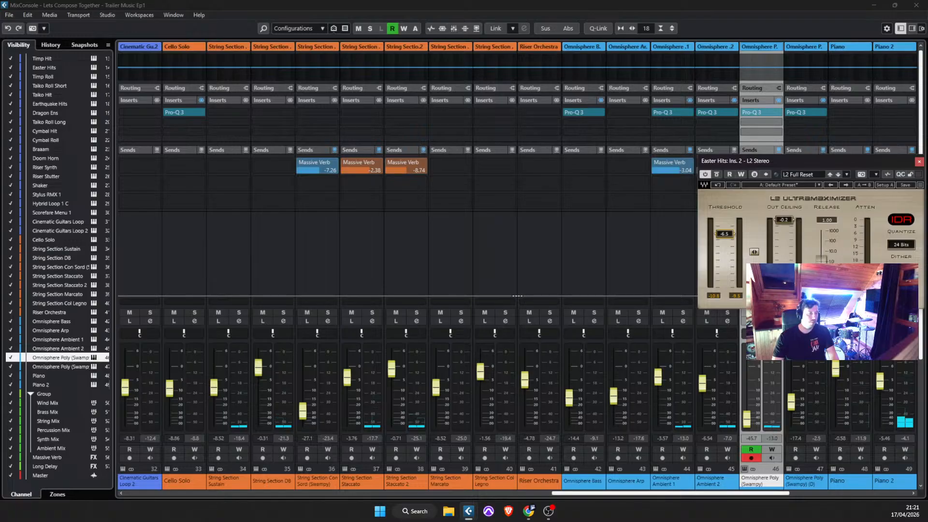
key(s)
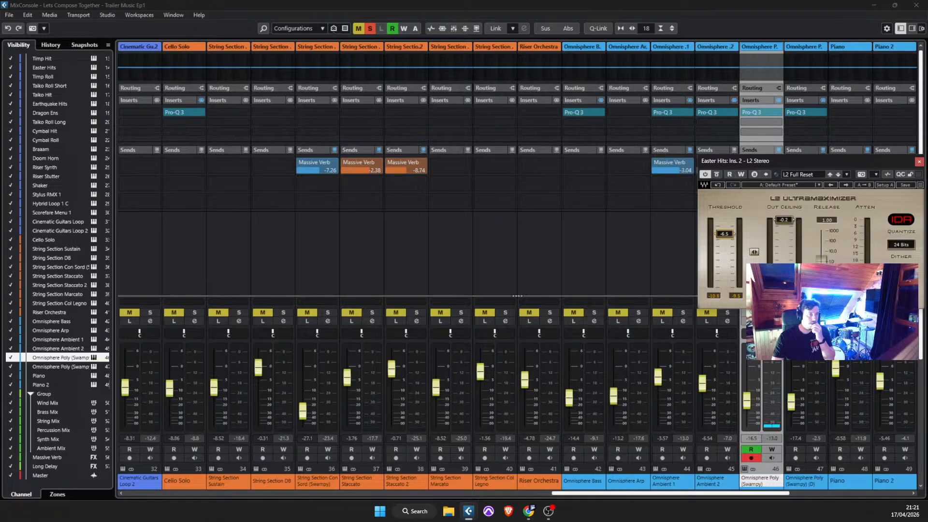
Step: Duplicate the Omnisphere Poly (Swampy) track, name the copy Omnisphere Short and switch off its Massive Verb send
key(ctrl+d)
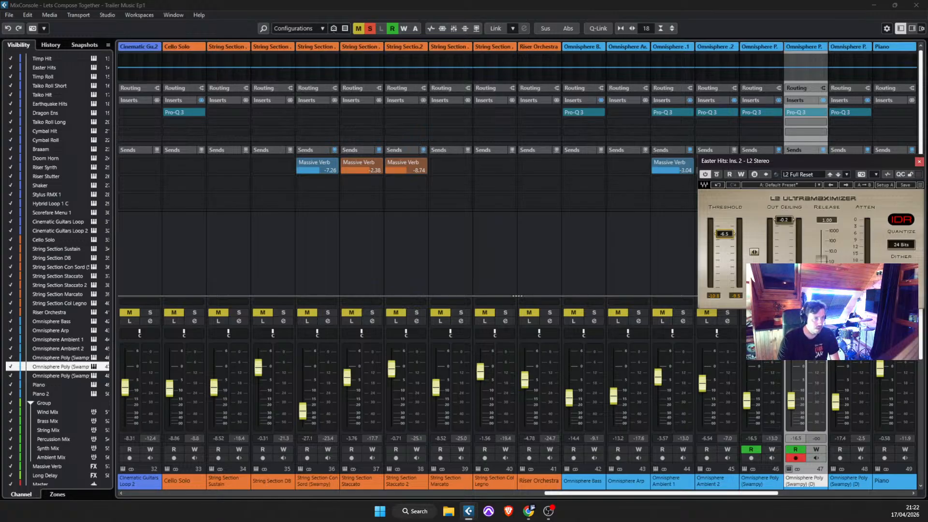
key(Return)
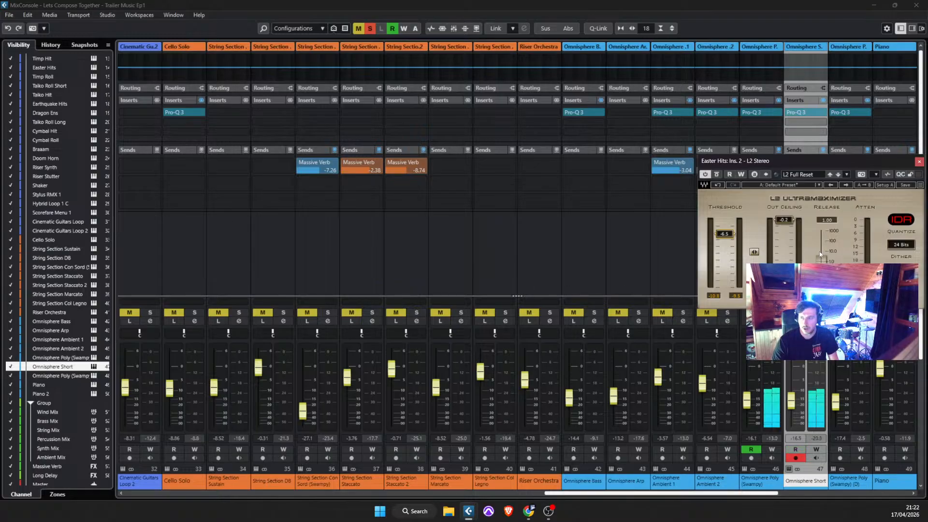
click(918, 162)
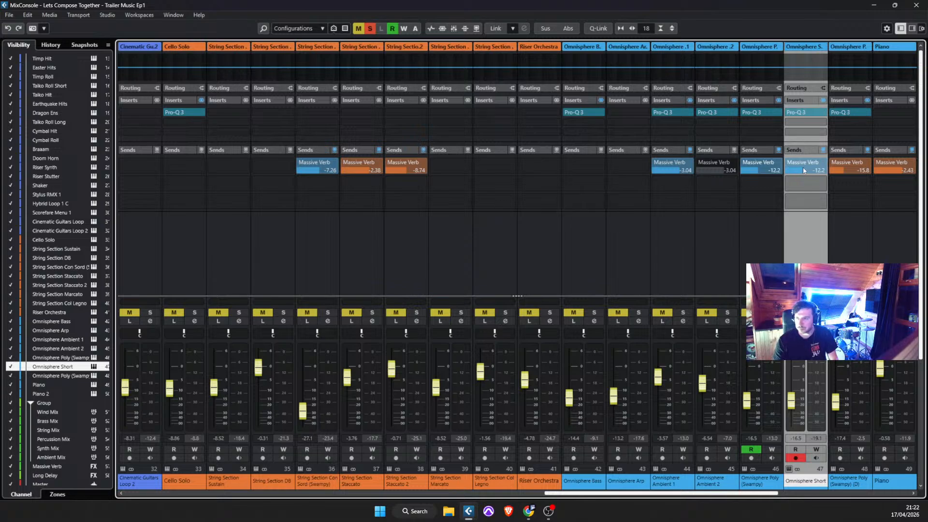
click(788, 163)
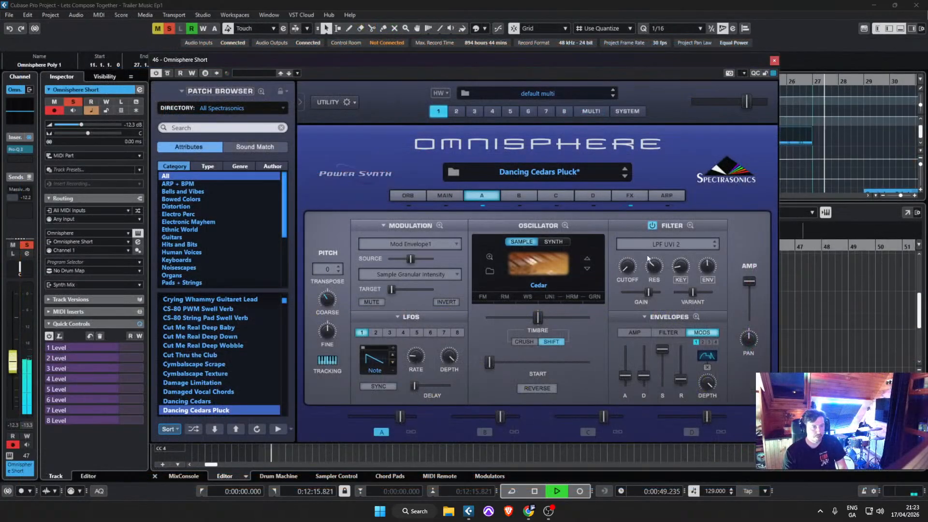
Step: Audition the Dancing Cedars Pluck patch on Omnisphere Short, close the synth and set the track volume to -6.15 dB
key(space)
key(space)
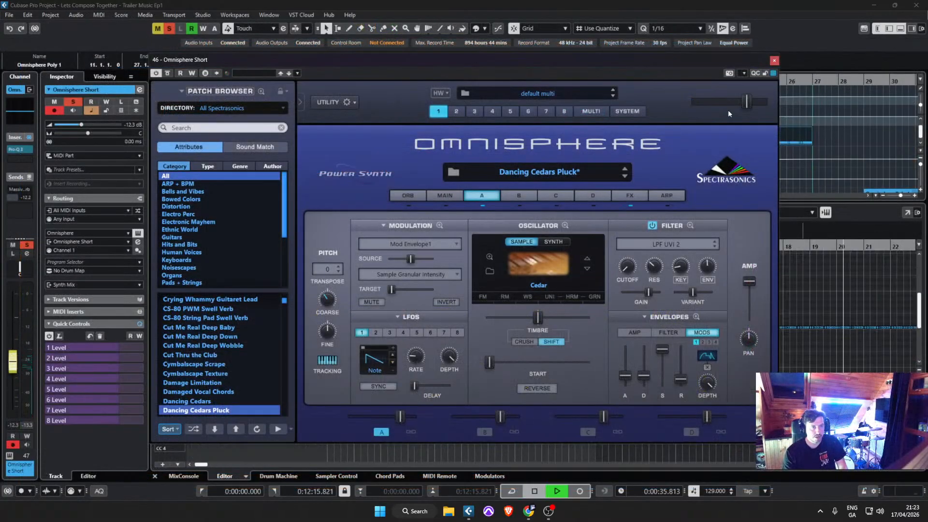
click(774, 60)
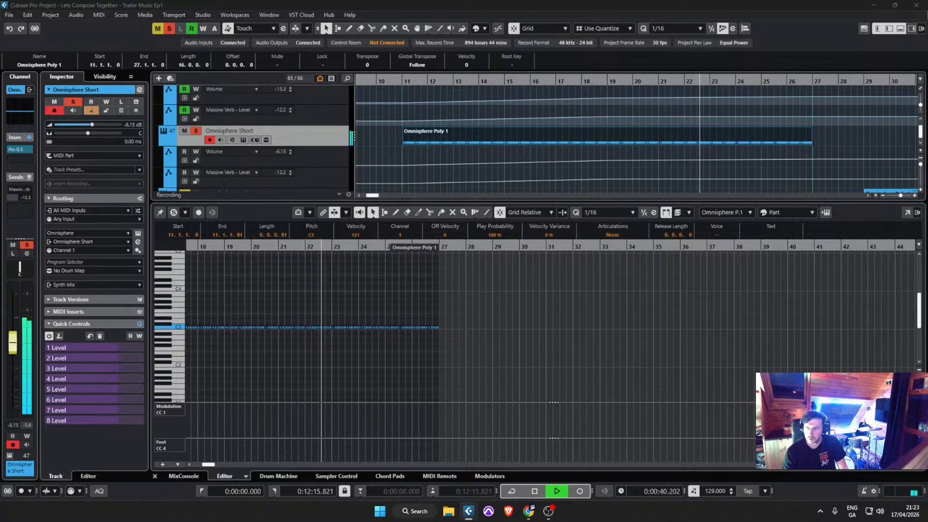
key(space)
key(space)
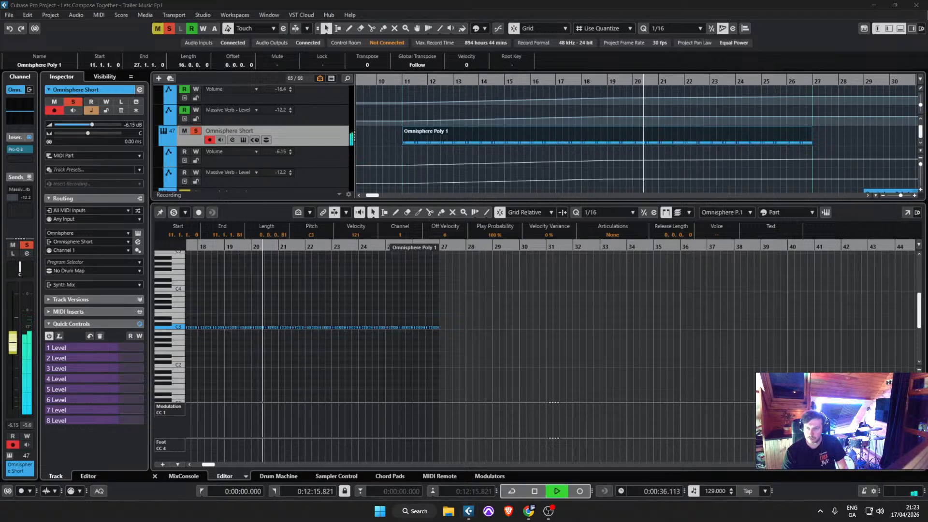
Step: Take Omnisphere Short out of solo and play back briefly from just before bar 11
click(195, 131)
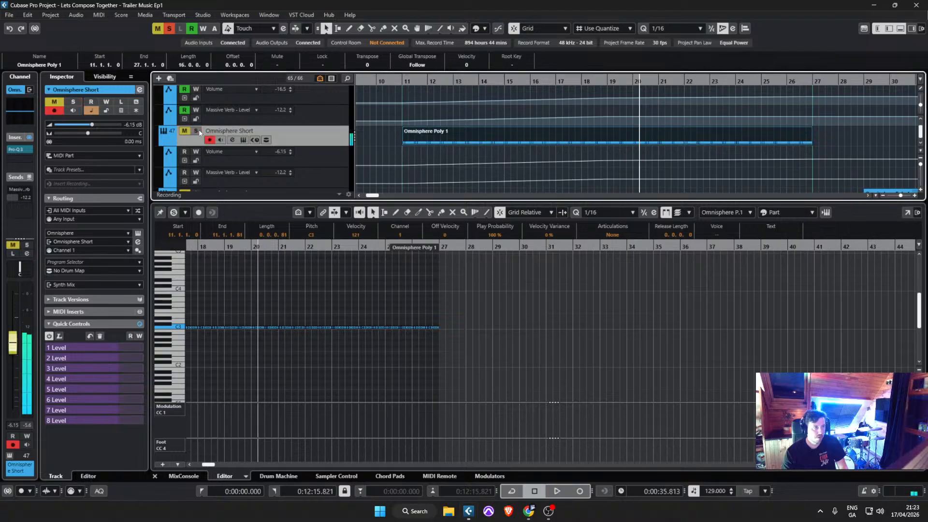
click(184, 131)
click(388, 81)
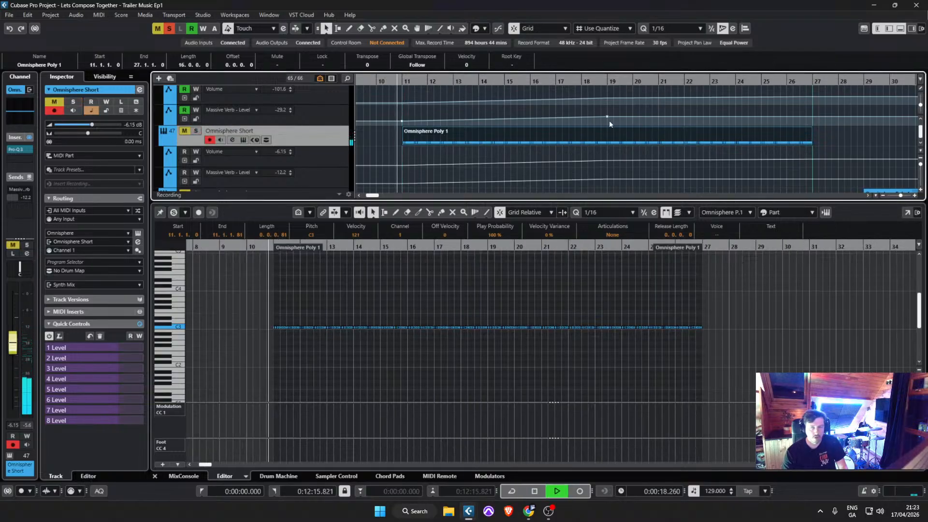
key(space)
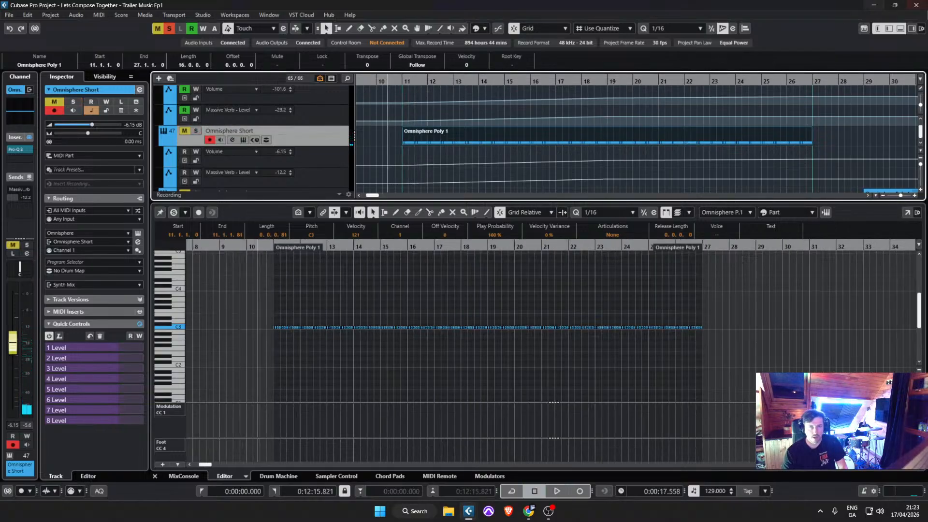
Step: Save the project, clear the remaining solo and mute states and play back the full arrangement from before bar 11
click(10, 16)
click(35, 79)
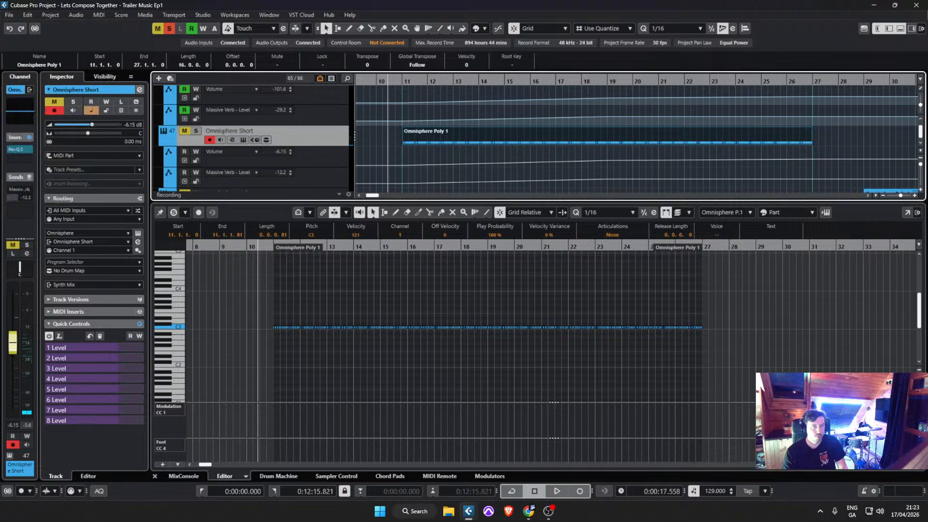
key(space)
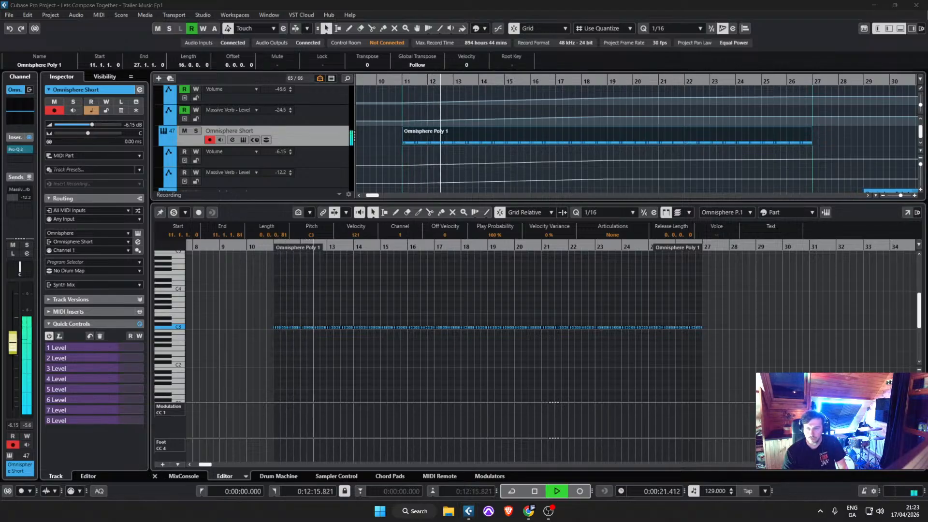
Step: Show note velocities for the Omnisphere Poly 1 part, flatten them to about 97 across all its notes and play it back
key(space)
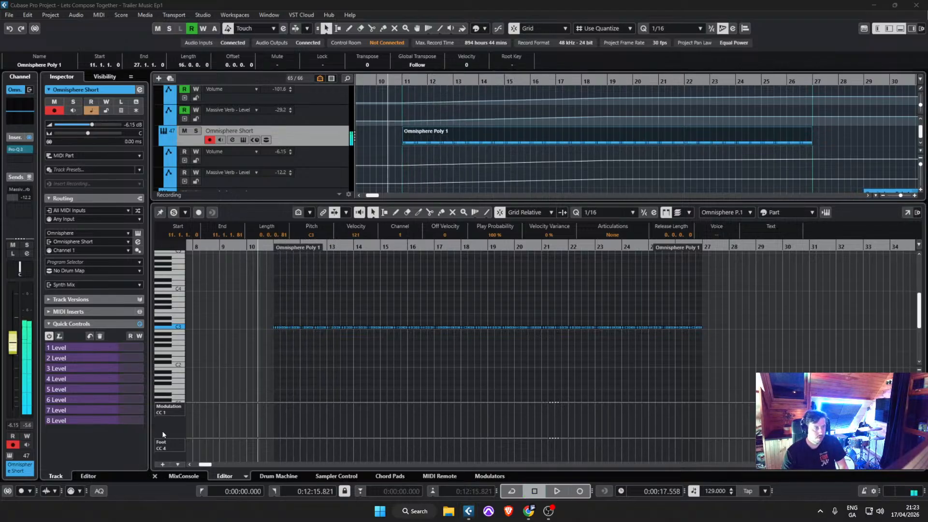
click(169, 407)
click(188, 159)
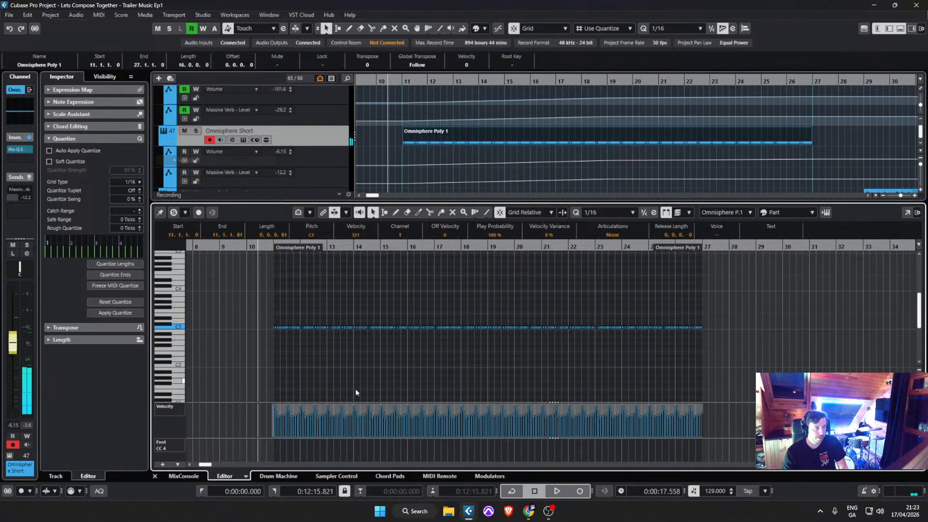
drag(271, 416, 715, 413)
key(space)
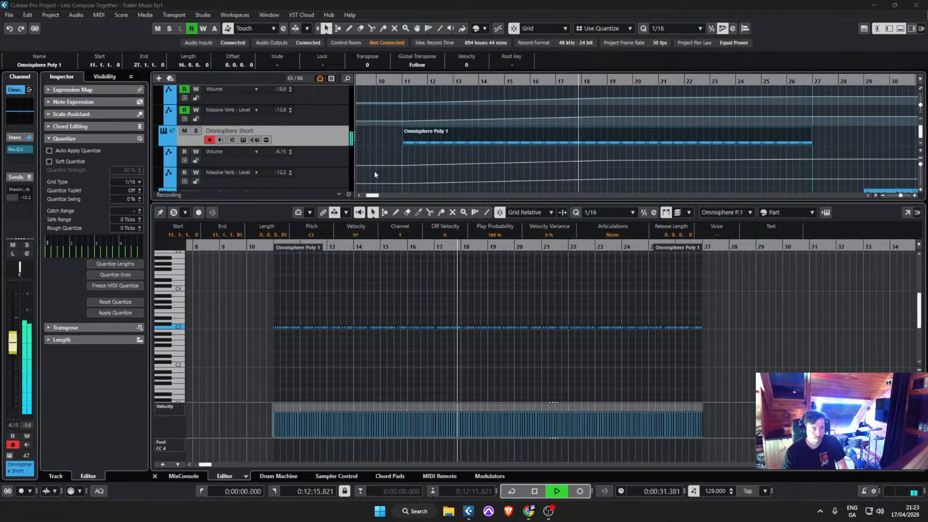
Step: Adjust the filter of the Dancing Cedars Pluck patch on Omnisphere Short, lower its mod envelope attack and close the synth
click(290, 135)
click(138, 233)
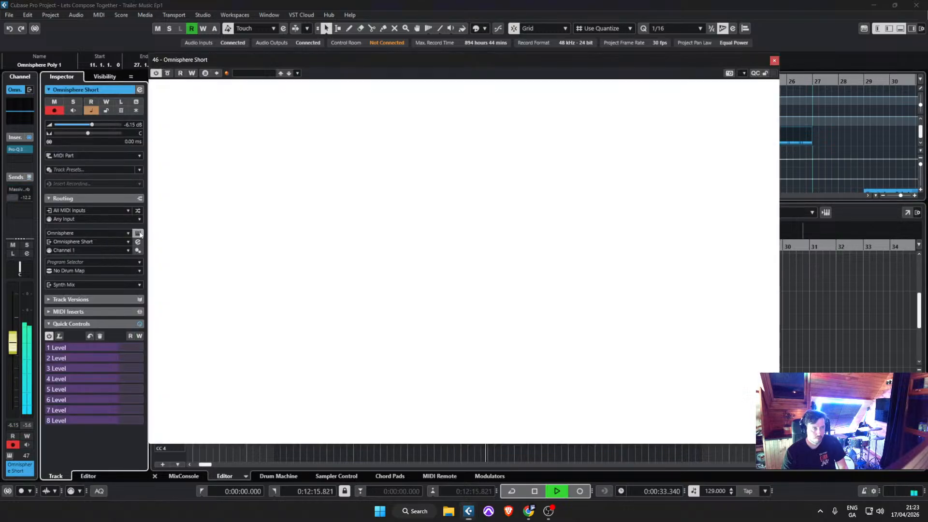
drag(655, 268, 635, 267)
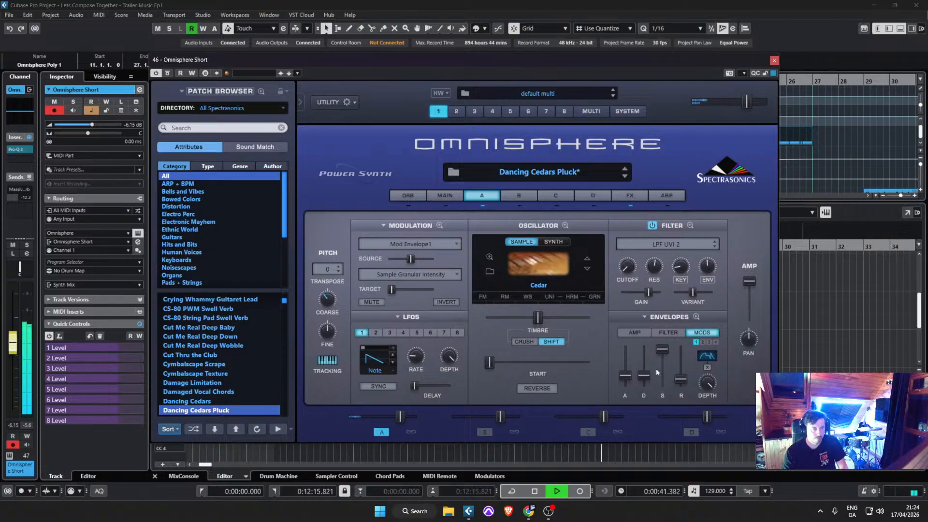
drag(624, 376, 625, 383)
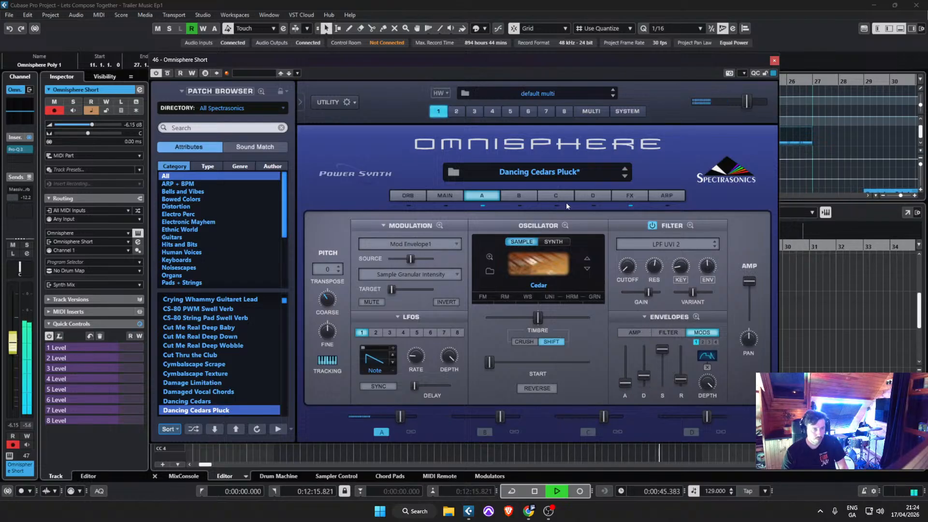
click(774, 60)
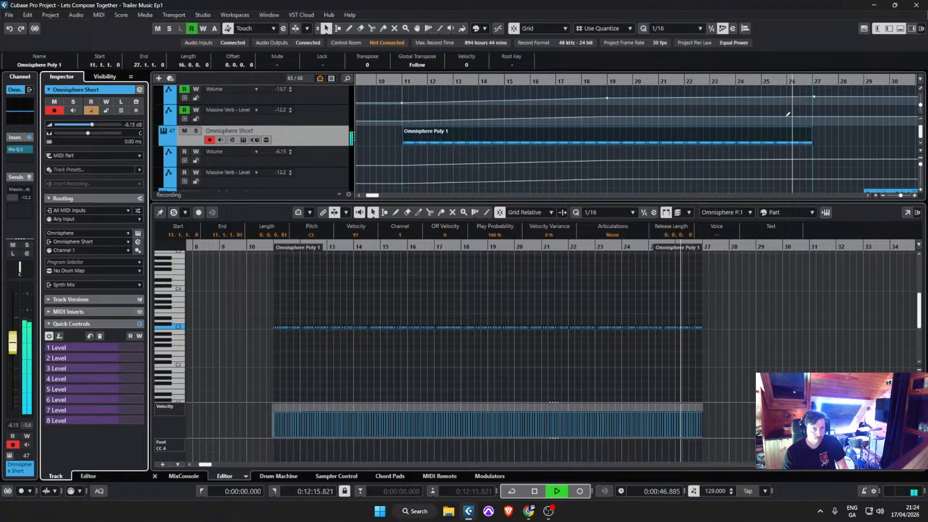
Step: Deselect the Omnisphere Short part, stop playback and save the project
click(848, 140)
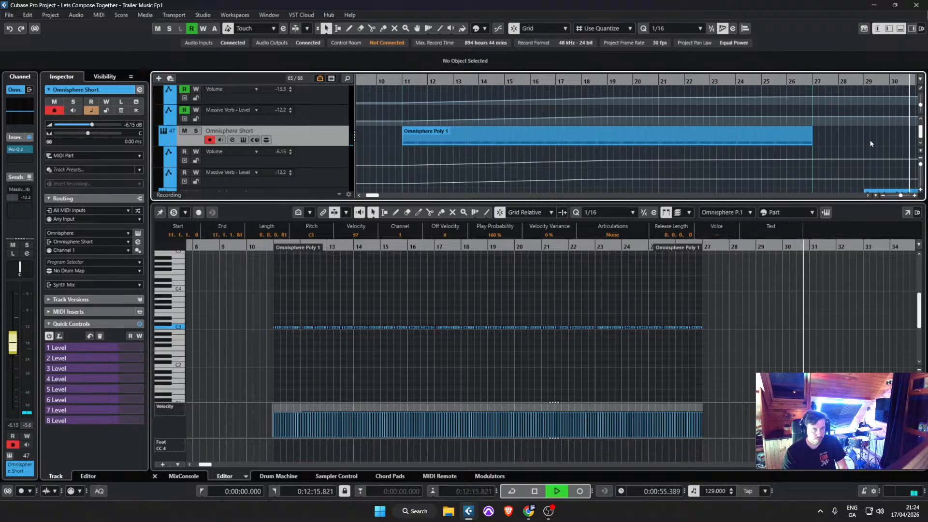
key(space)
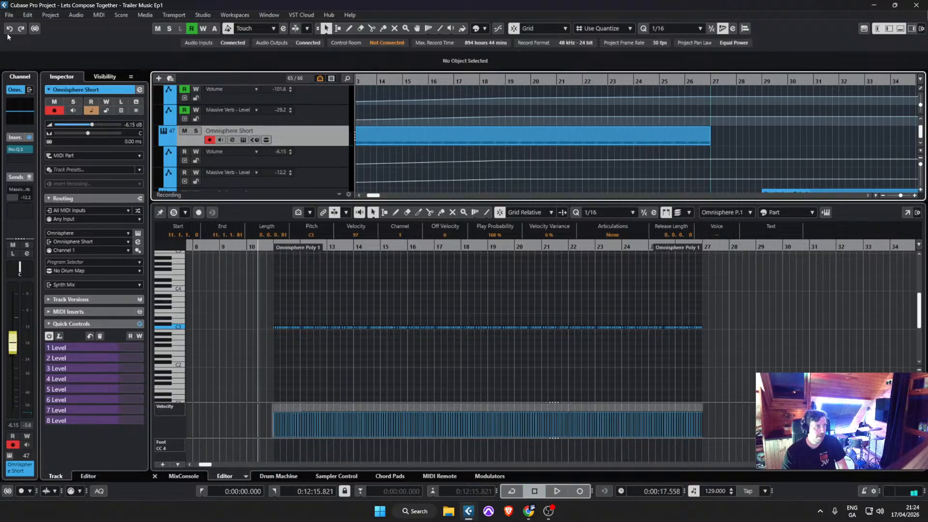
click(9, 16)
click(37, 79)
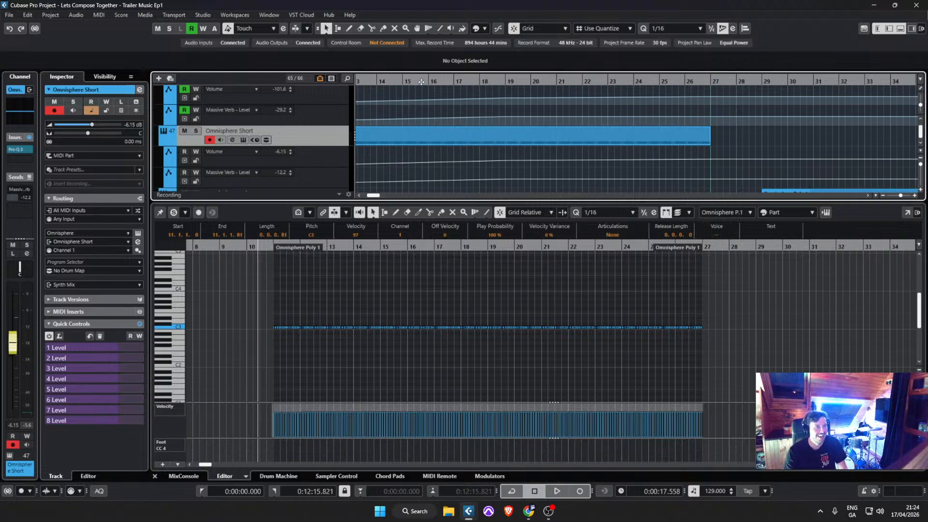
Step: Play back from the middle of bar 15 and put Omnisphere Short in solo
click(422, 81)
key(space)
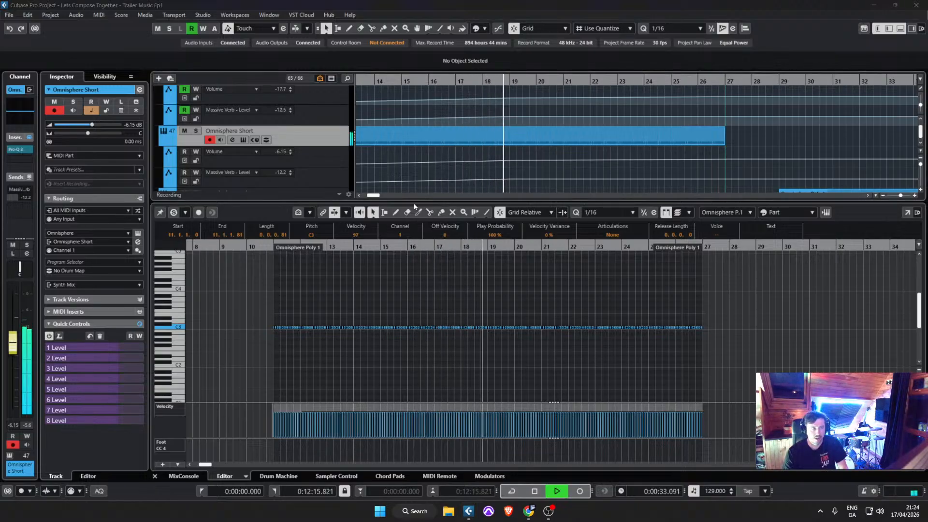
key(space)
key(space)
click(195, 131)
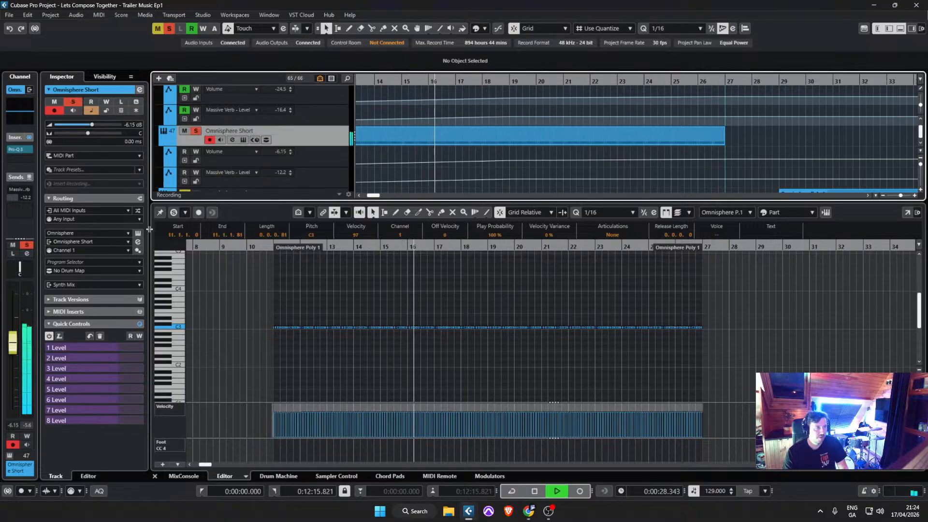
Step: In the Dancing Cedars Pluck patch, lower the mod envelope's decay and sustain and adjust the amp envelope's decay
click(232, 140)
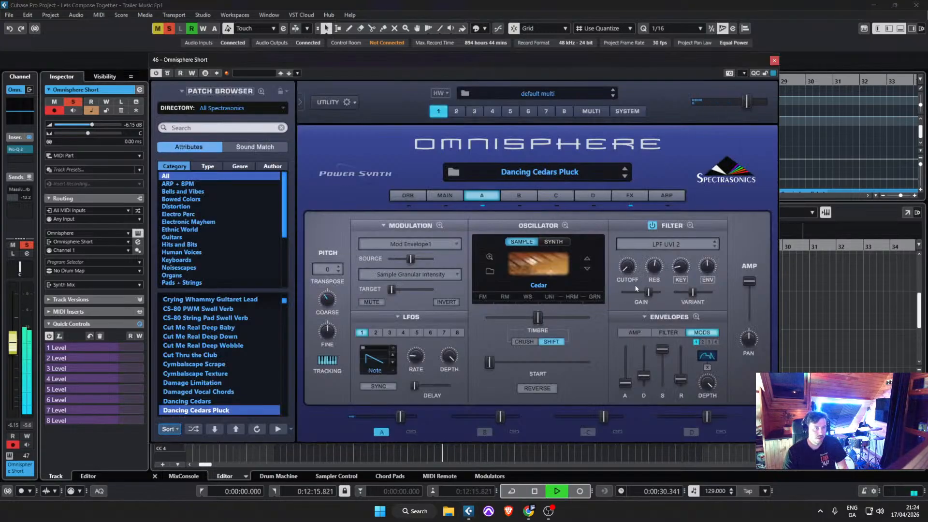
drag(630, 269, 633, 260)
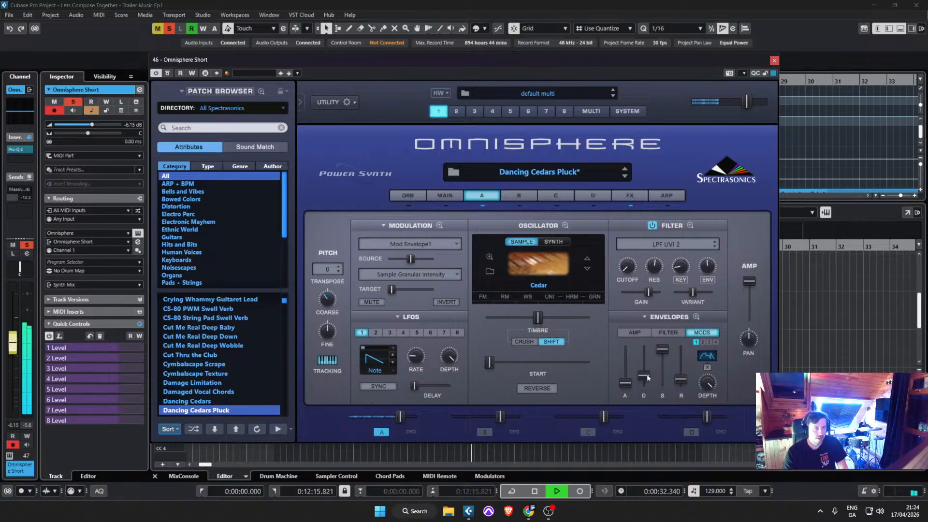
drag(664, 375, 648, 383)
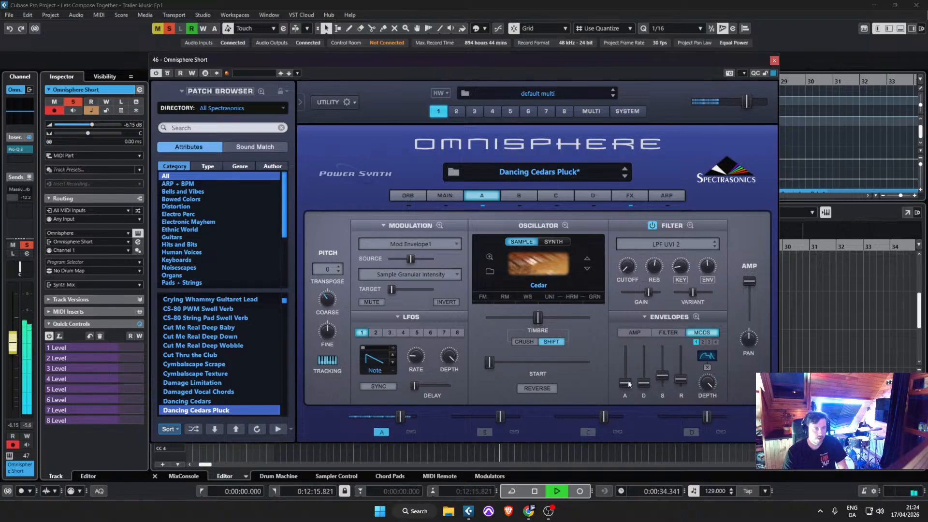
click(631, 334)
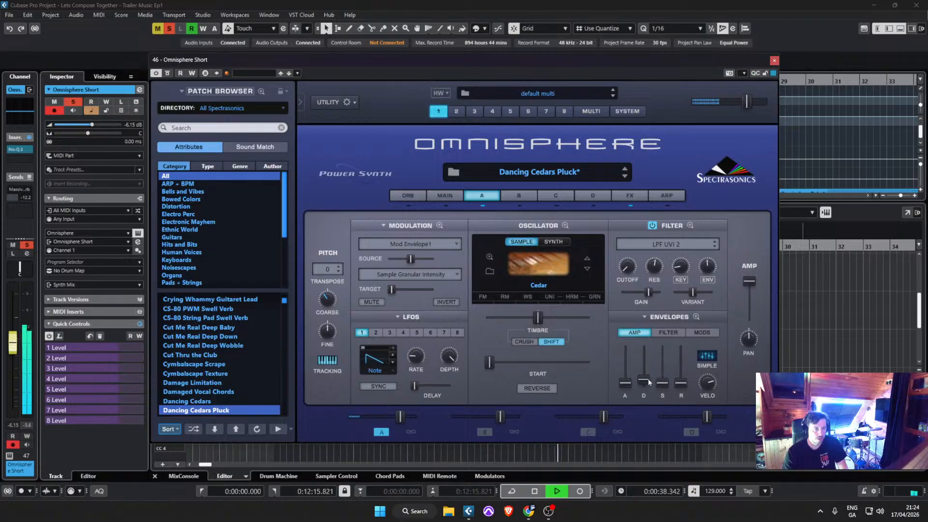
drag(647, 381, 665, 379)
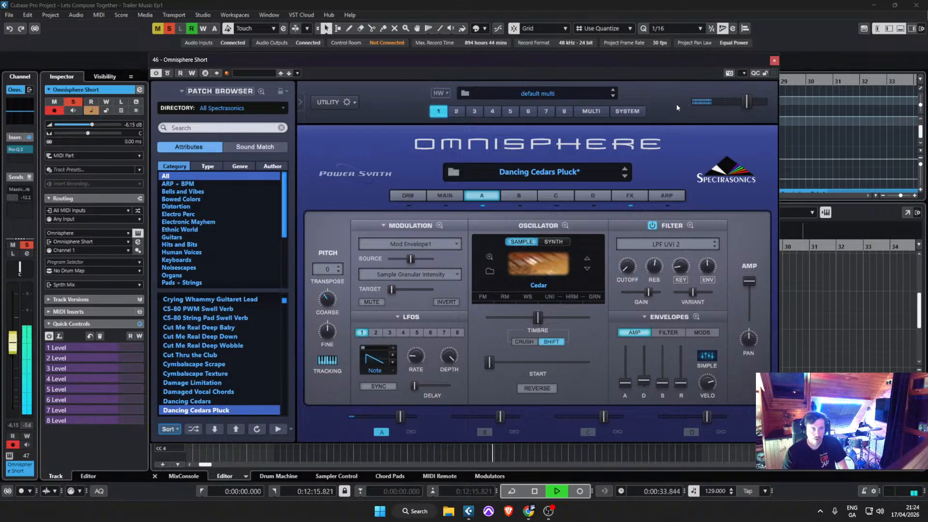
Step: Switch oscillator A to the SawSquare Bright synth wave, raise its hard sync and adjust the filter cutoff, closing the synth when done
key(space)
key(space)
click(556, 242)
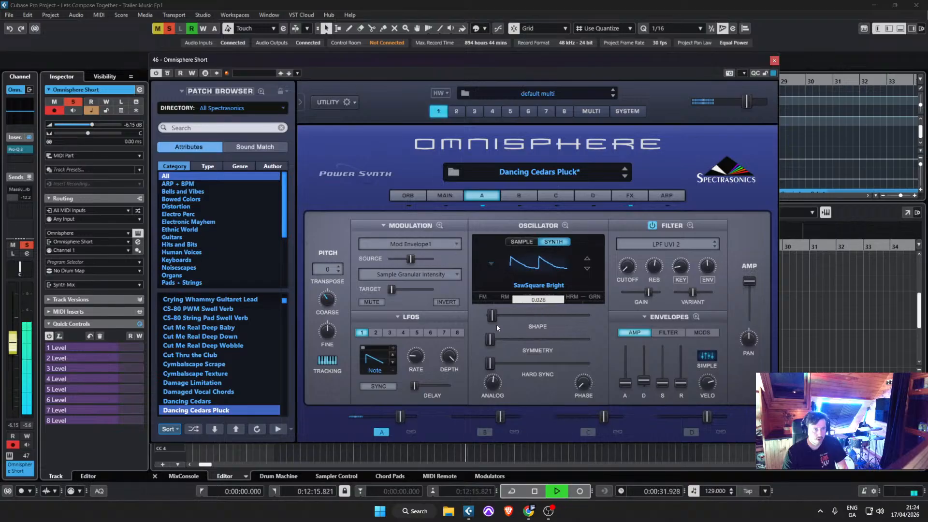
drag(489, 363, 511, 363)
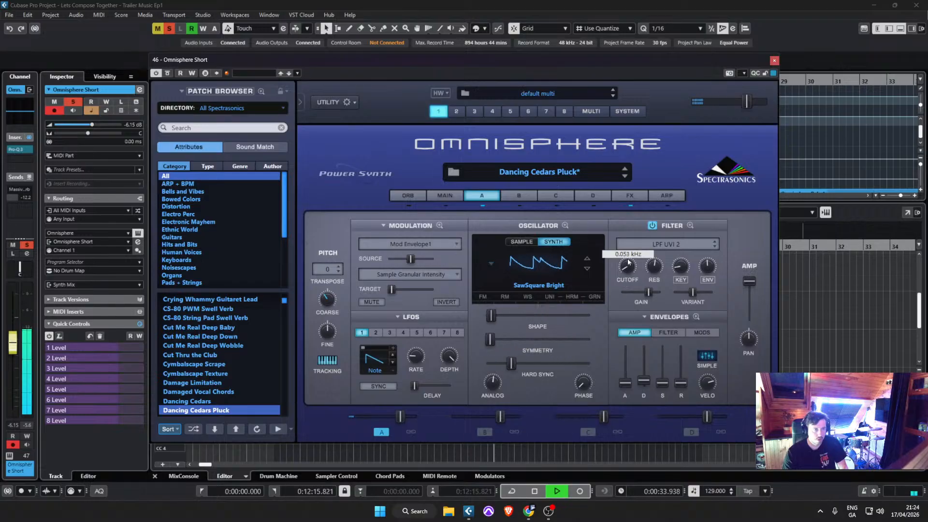
drag(627, 258, 628, 256)
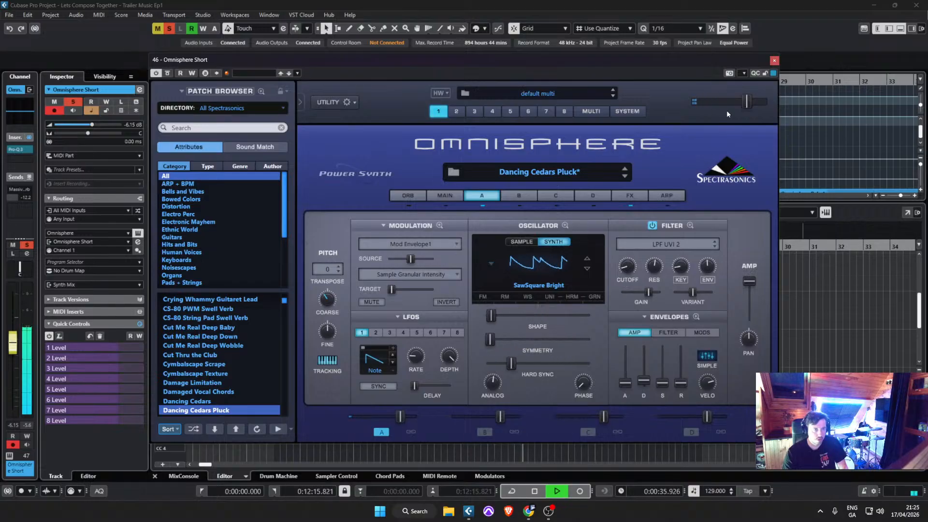
click(774, 61)
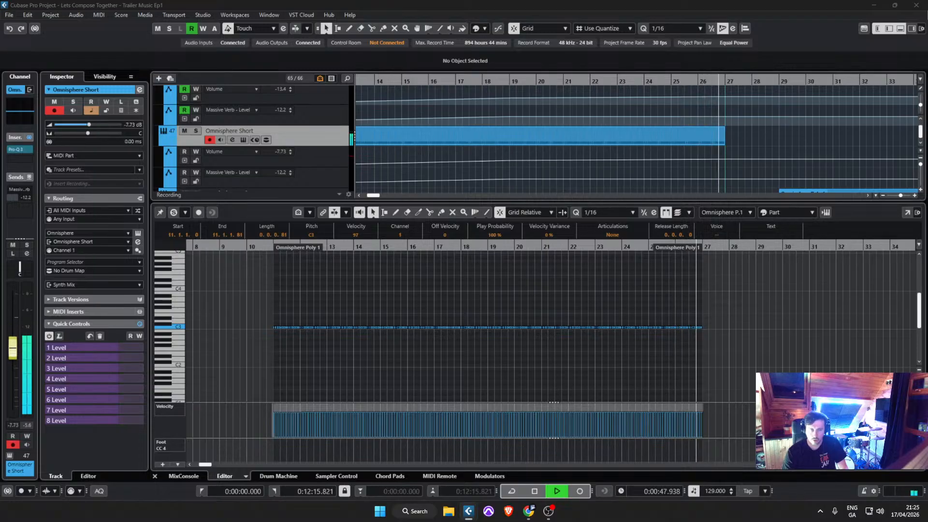
Step: Stop playback and save the project with the reshaped Omnisphere Short sound
key(space)
click(8, 15)
click(25, 80)
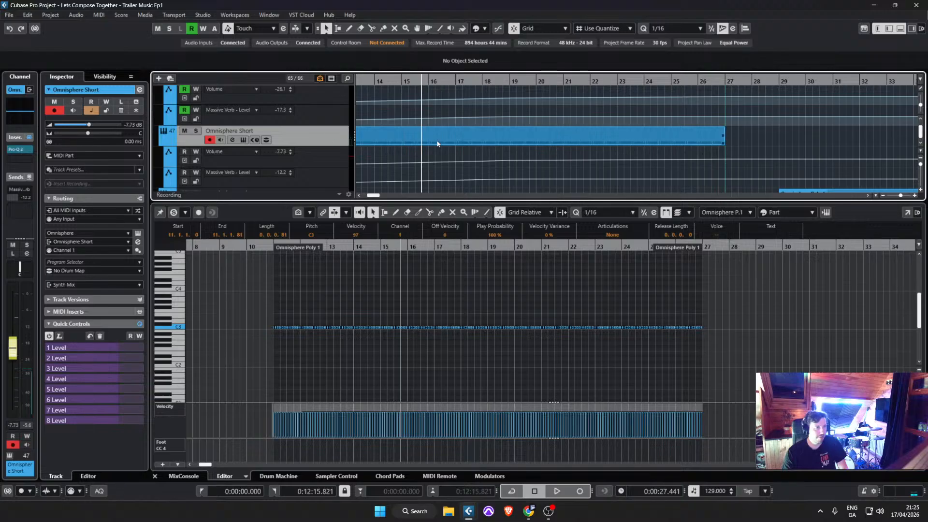
Step: Try to hide the Volume and Massive Verb - Level automation lanes of Omnisphere Short
scroll(433, 142, down, 3)
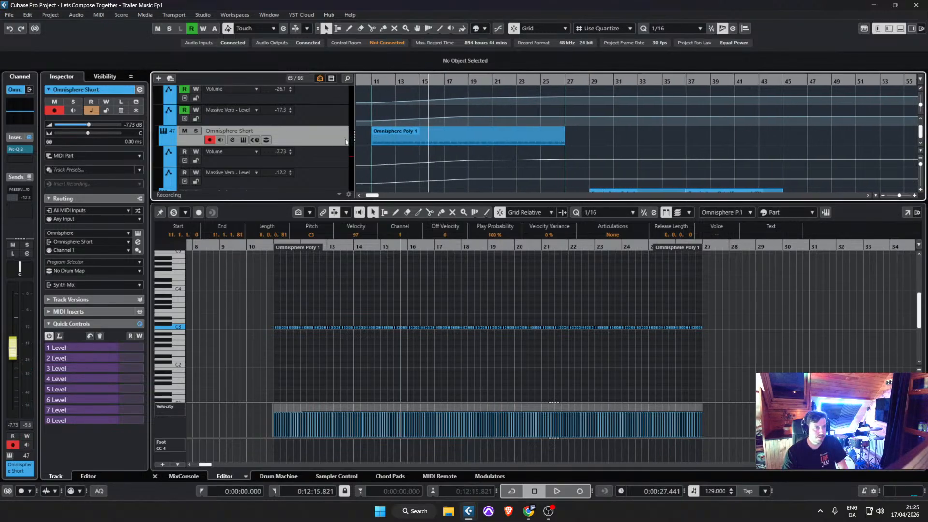
scroll(403, 137, left, 2)
click(320, 160)
shift+click(331, 179)
right_click(331, 179)
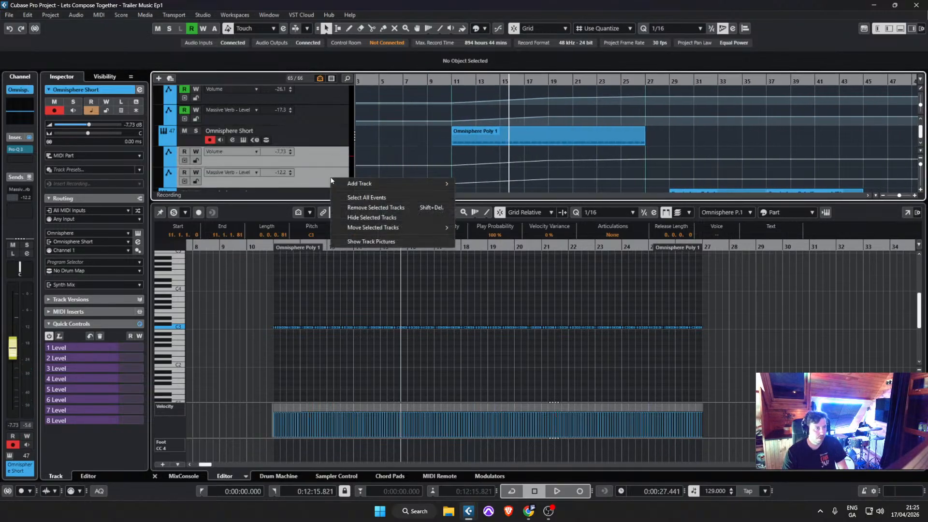
click(369, 218)
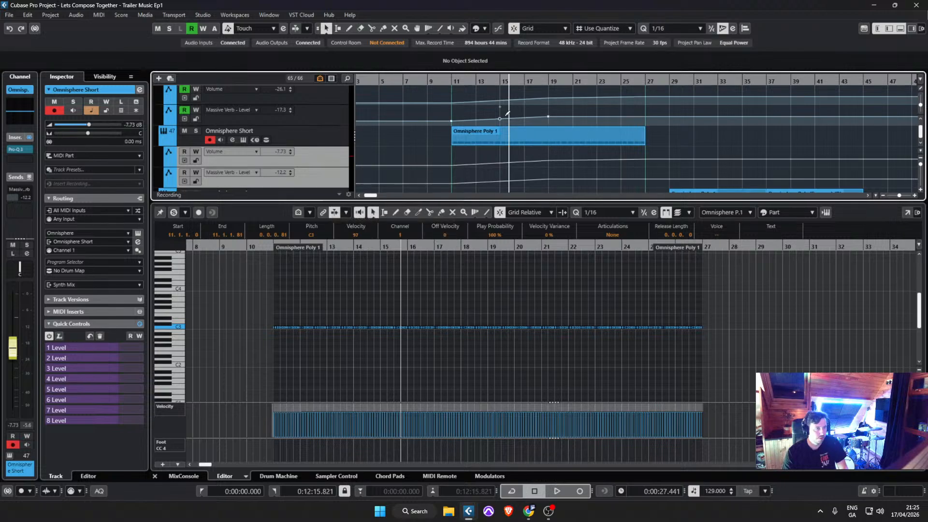
Step: Save the project again
scroll(449, 136, down, 1)
click(9, 15)
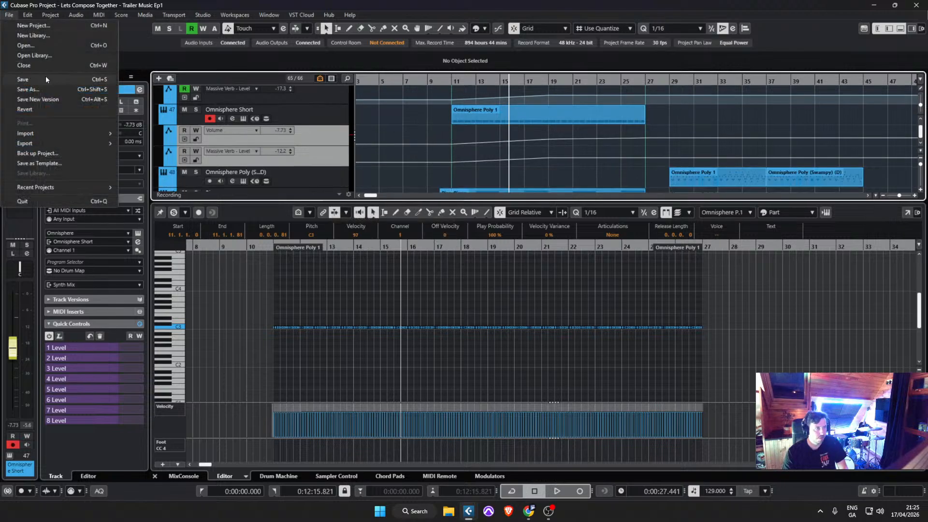
click(45, 79)
Step: Look over the arrangement from the winds down to the synth tracks and play it back from just before bar 11
scroll(698, 141, up, 10)
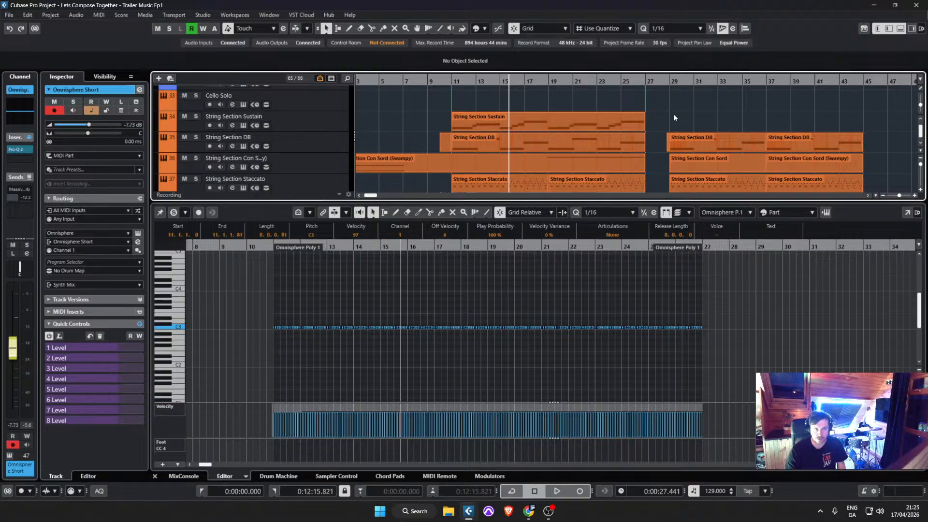
scroll(676, 116, up, 10)
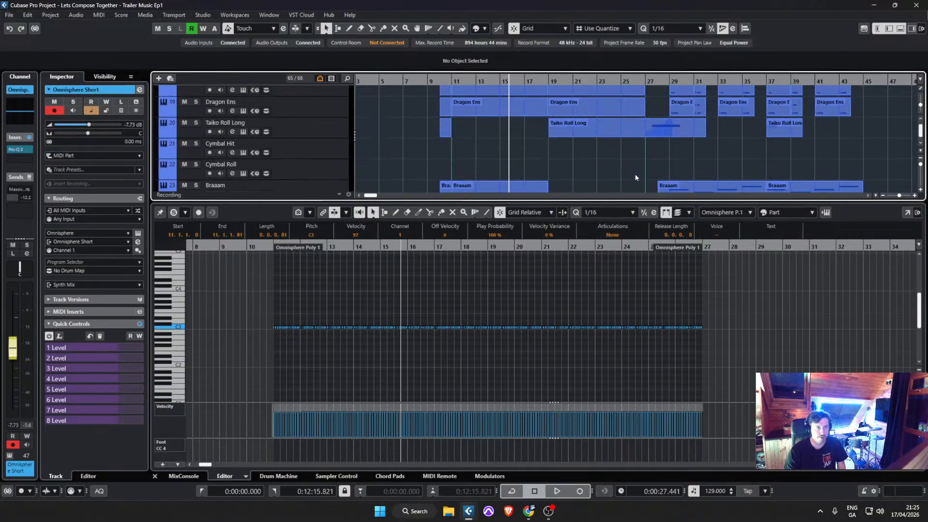
scroll(636, 178, up, 12)
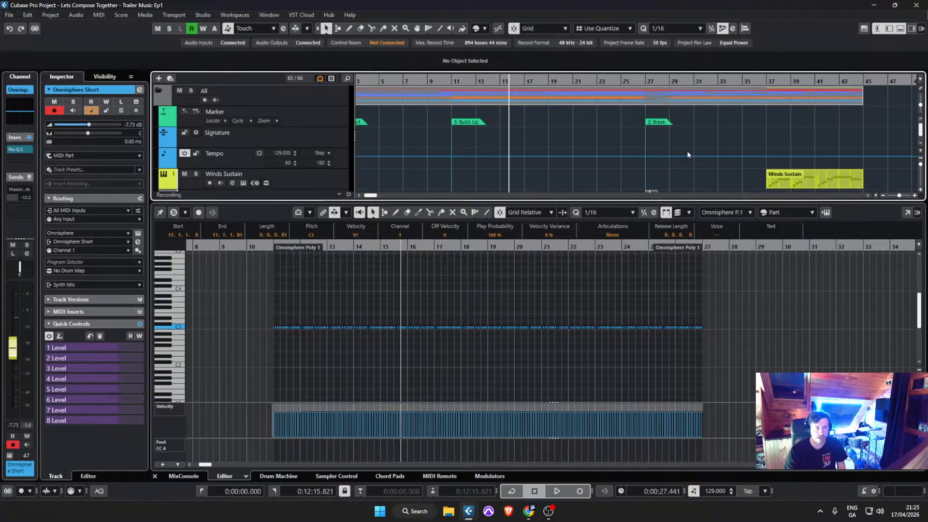
scroll(688, 155, down, 3)
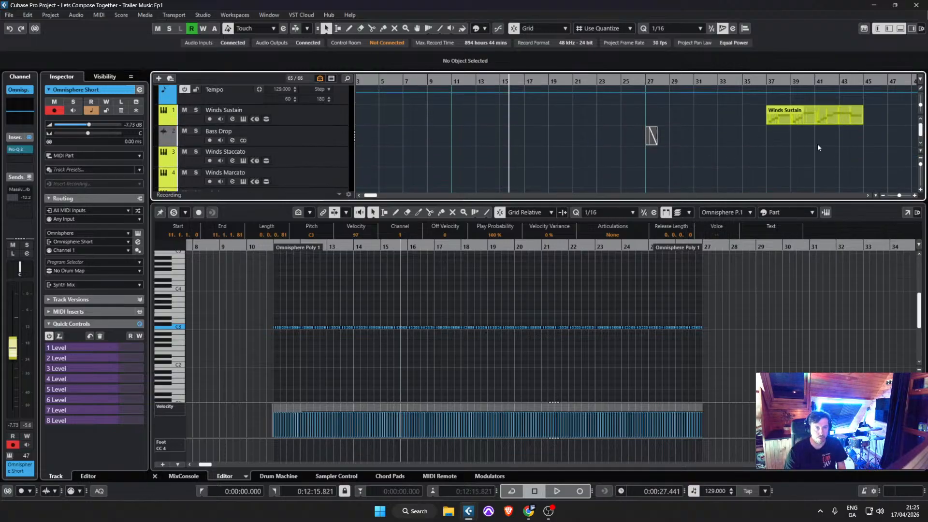
scroll(818, 147, down, 6)
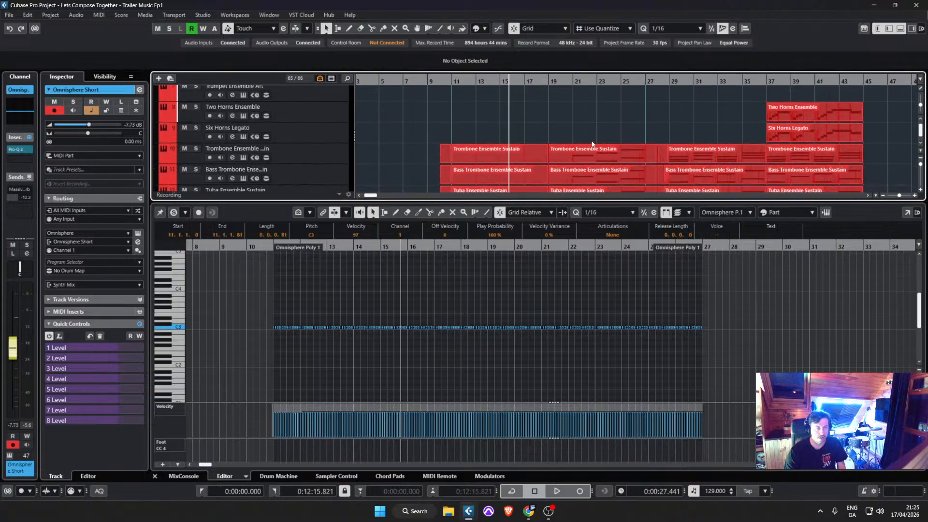
scroll(591, 144, down, 12)
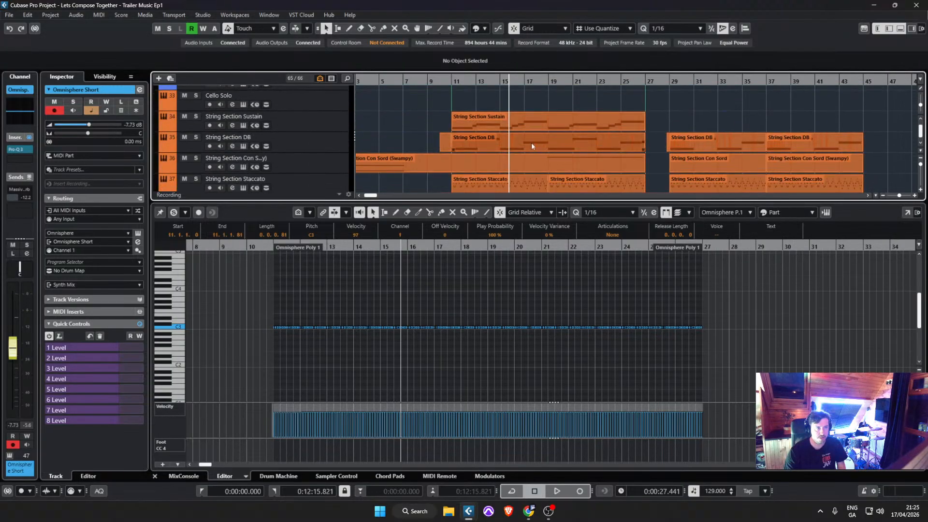
ctrl+scroll(523, 132, up, 3)
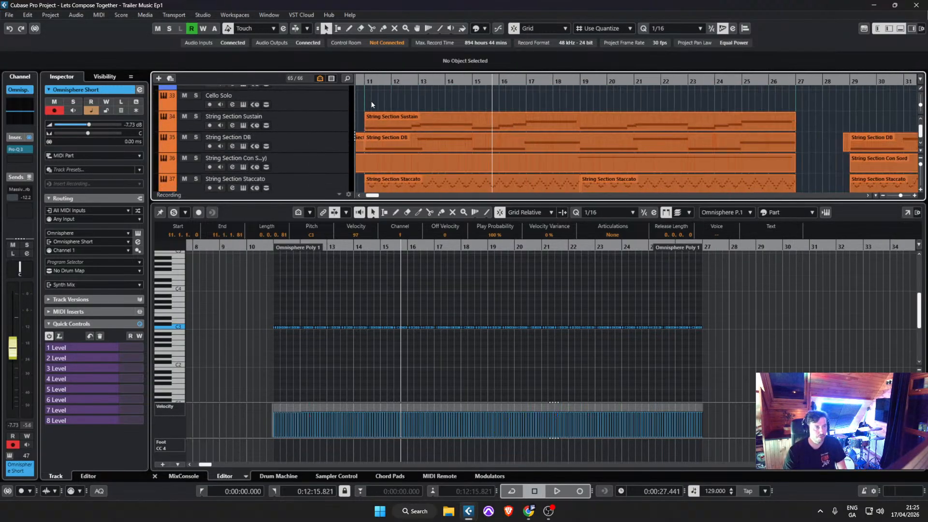
scroll(382, 105, left, 3)
click(428, 83)
key(space)
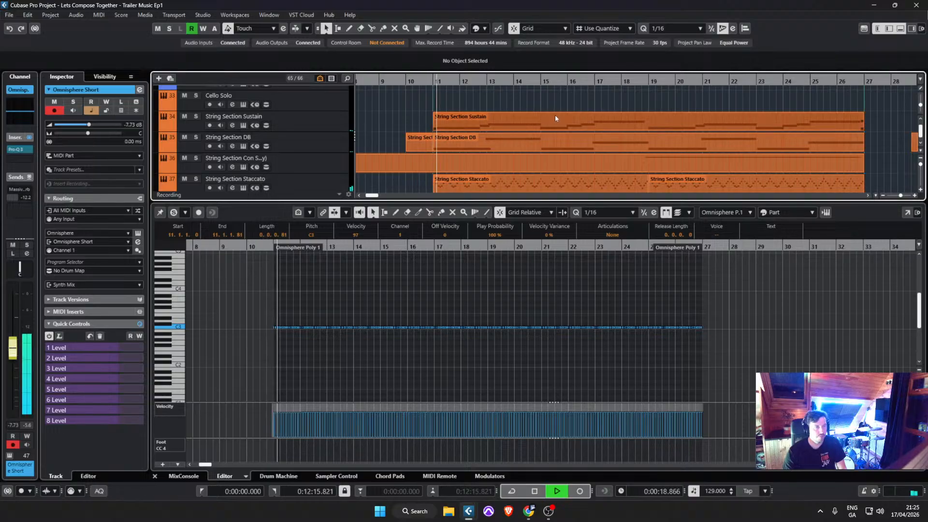
scroll(550, 129, down, 10)
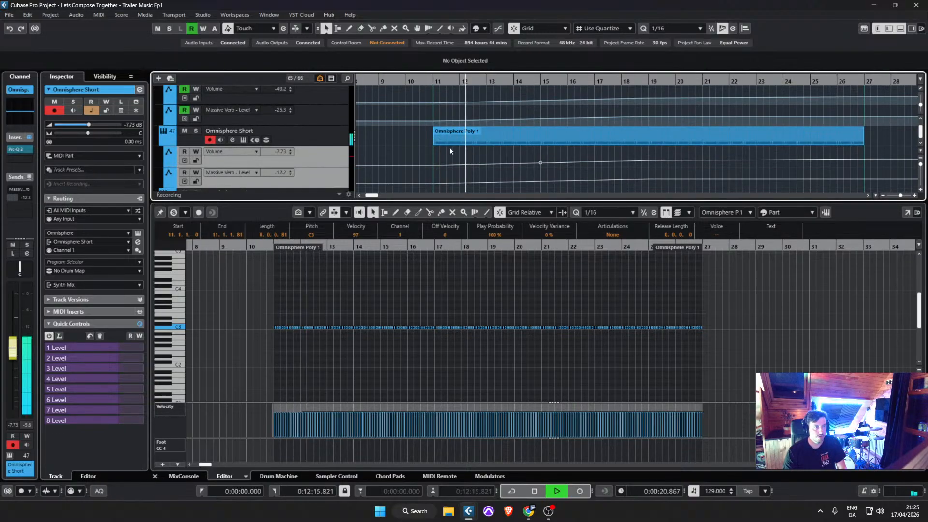
Step: Transpose the notes of the Omnisphere Short part down two octaves to C1 during playback and save the project
click(499, 130)
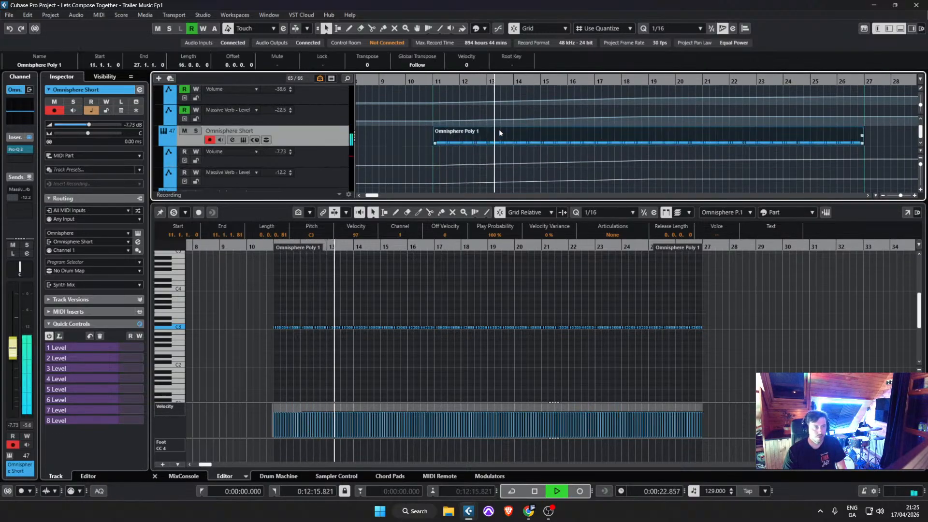
click(505, 284)
key(shift+Down)
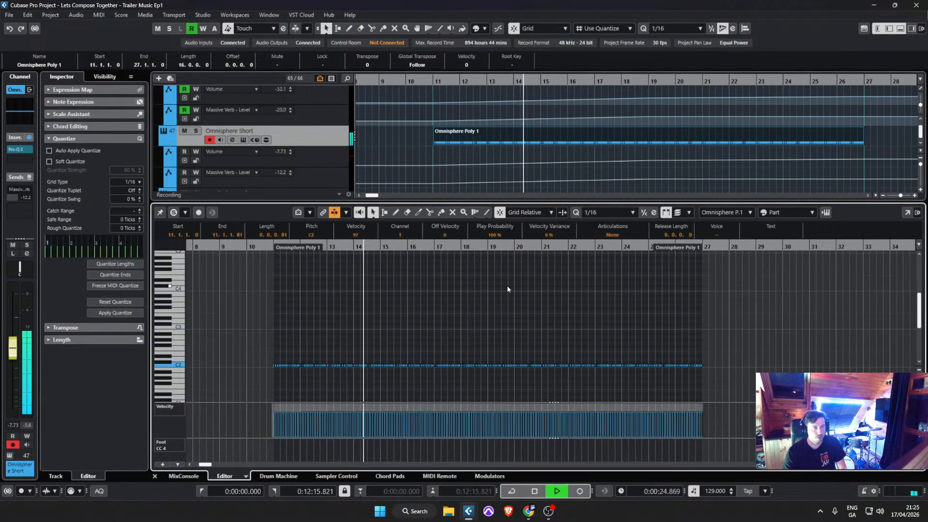
key(shift+Down)
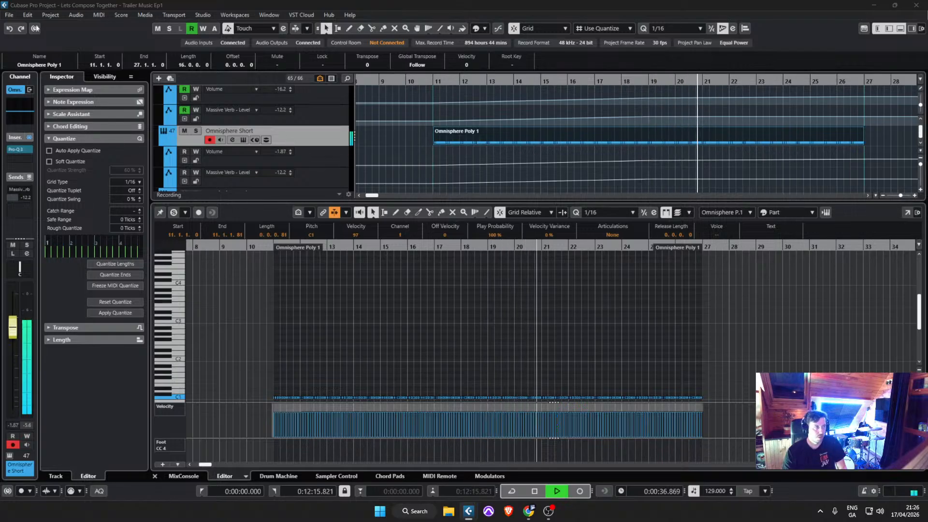
click(9, 14)
click(41, 79)
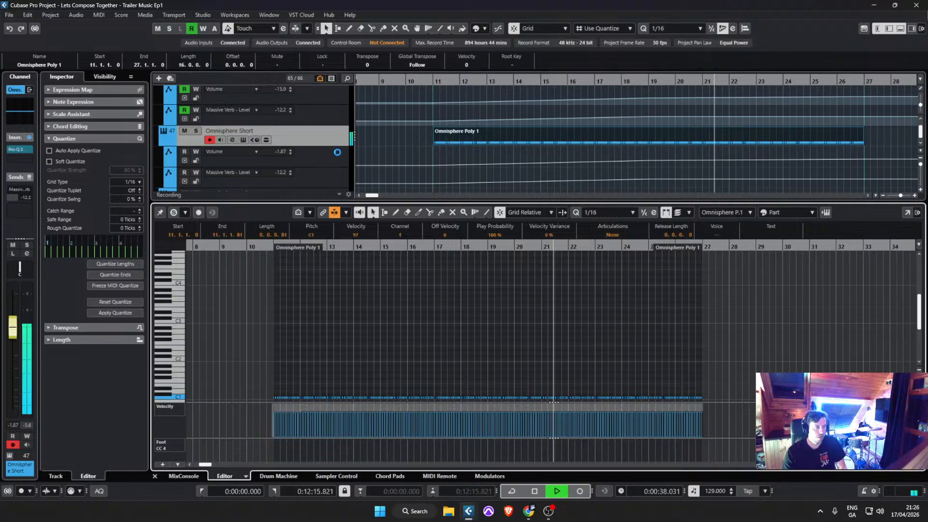
key(space)
Step: Try to hide the selected Volume and Massive Verb - Level automation lanes of Omnisphere Short as tracks
click(340, 162)
shift+click(333, 179)
right_click(332, 179)
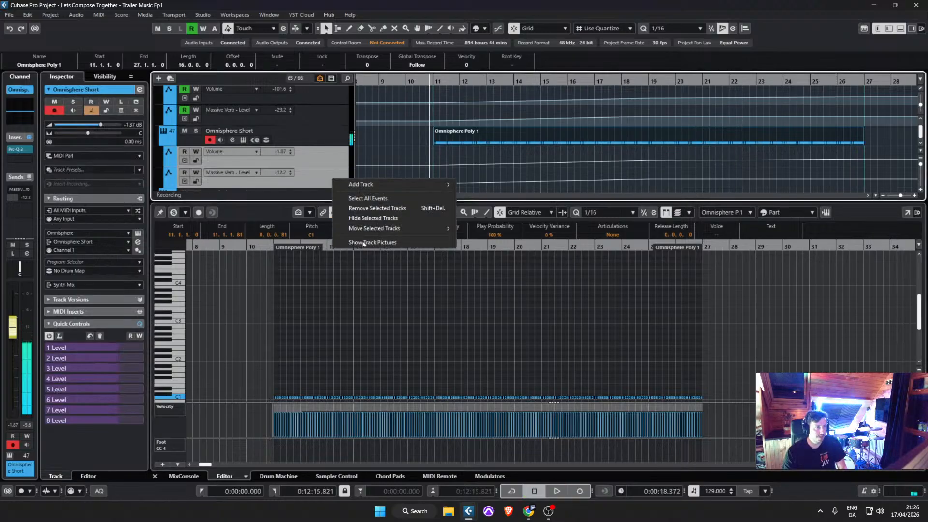
click(381, 220)
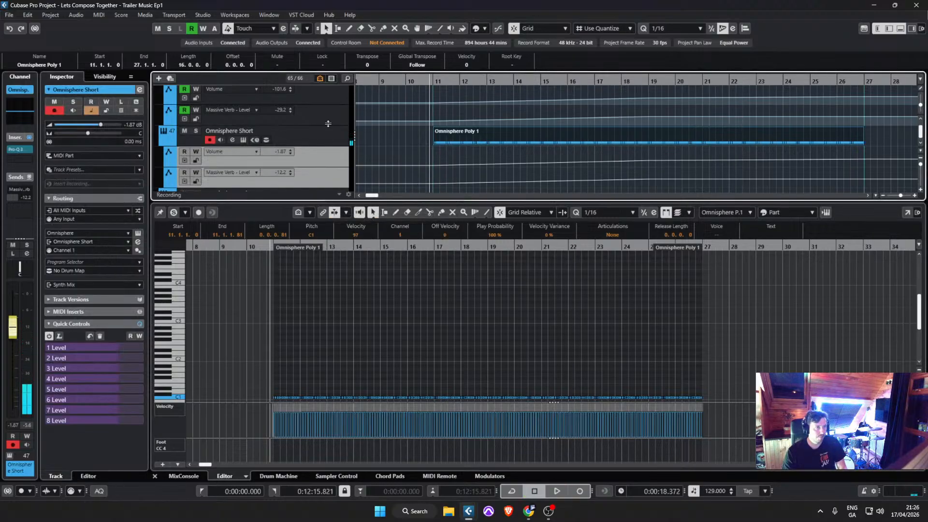
right_click(324, 157)
click(361, 192)
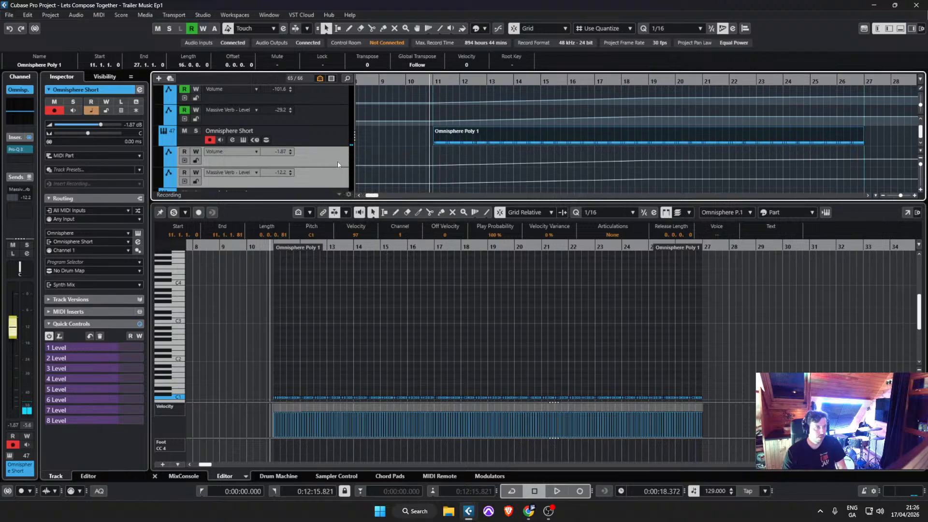
click(248, 157)
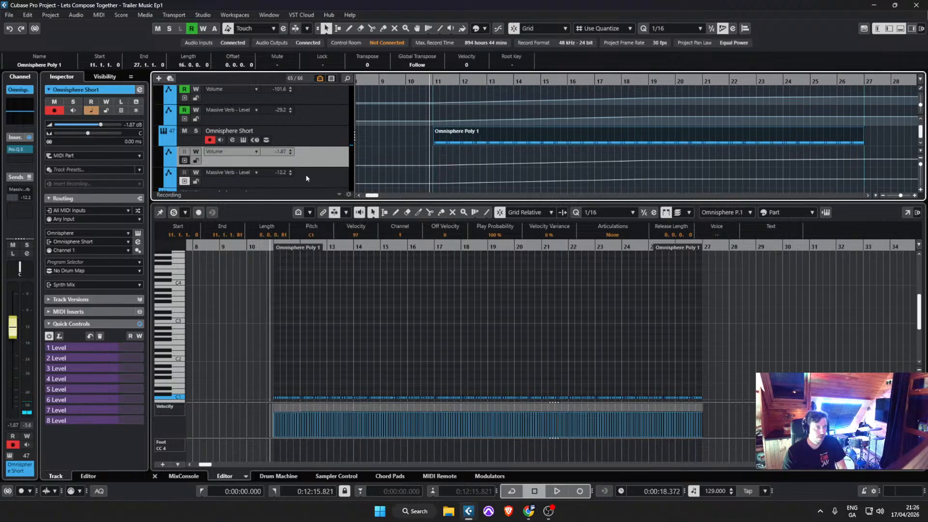
Step: Hide the automation of the Omnisphere Short track and save the project after a short playback from bar 11
right_click(328, 139)
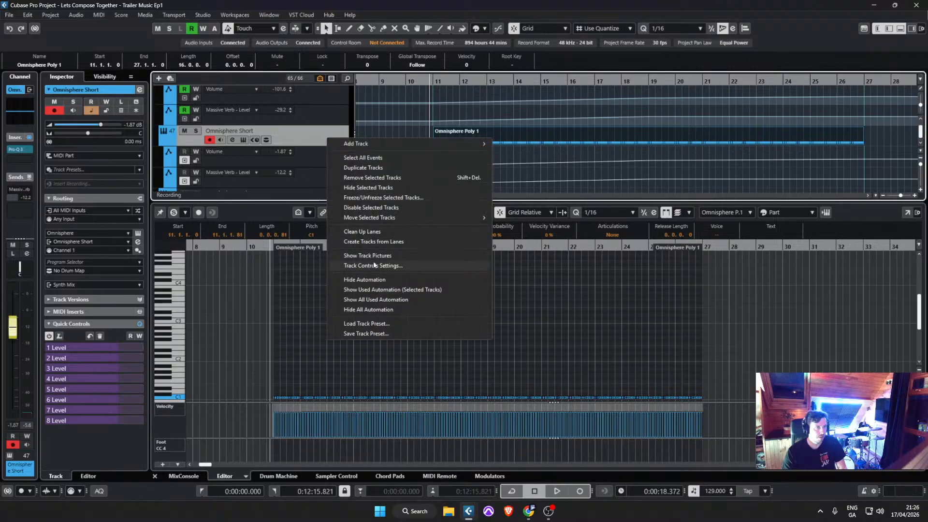
click(372, 280)
key(space)
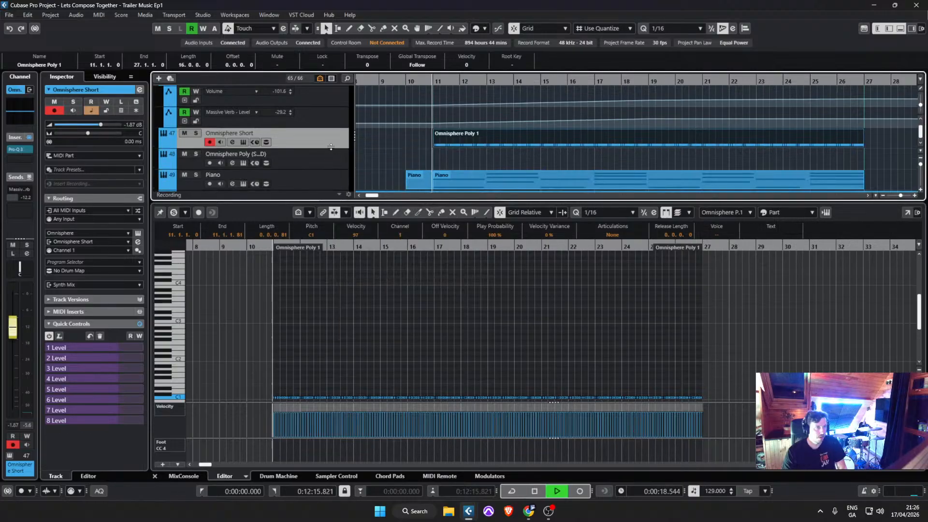
scroll(430, 149, down, 5)
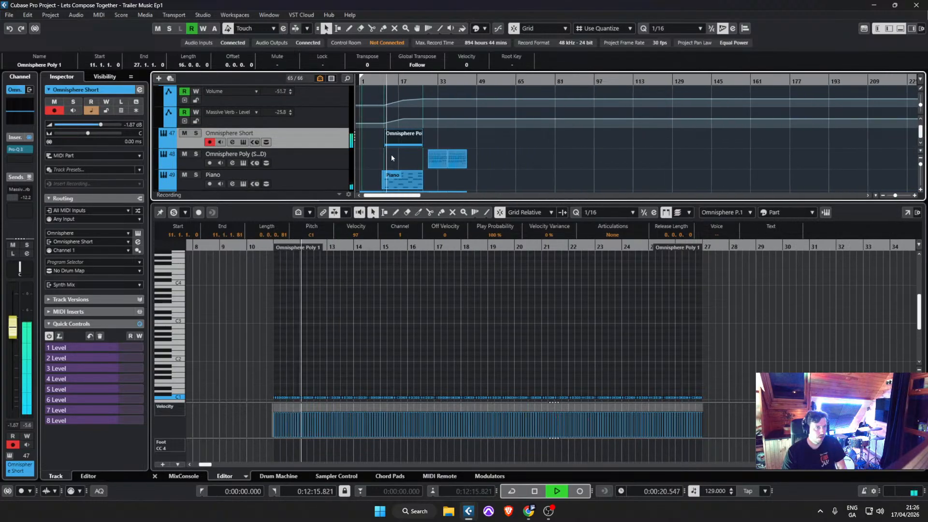
scroll(386, 154, up, 4)
click(378, 161)
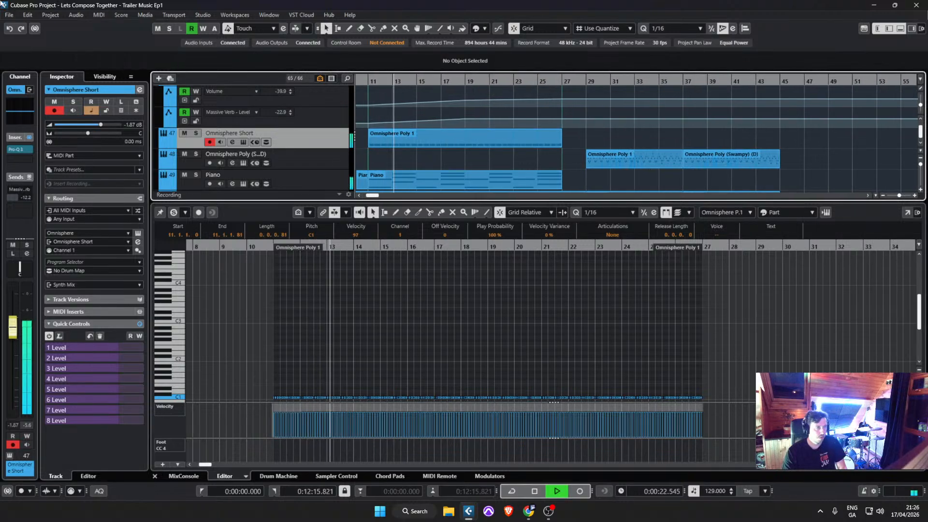
key(space)
key(ctrl+s)
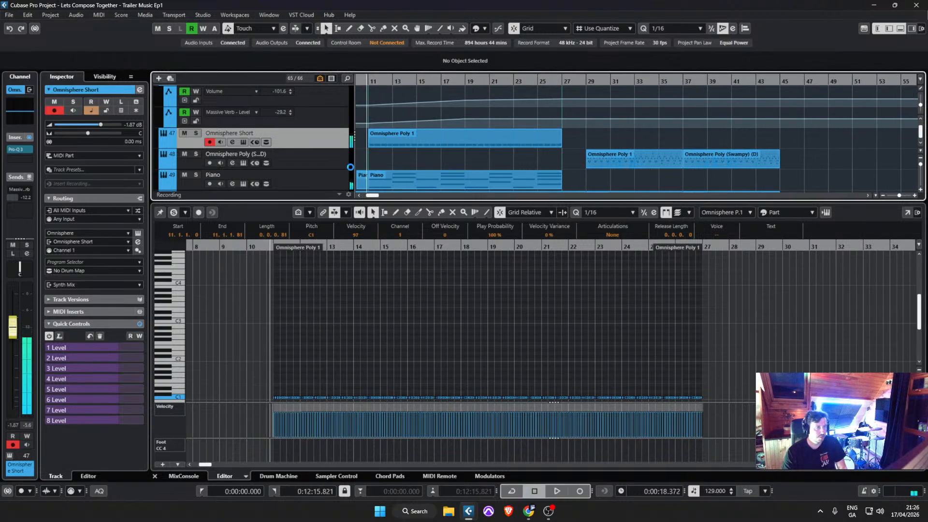
Step: Duplicate the Omnisphere Short track and select the duplicate
right_click(327, 141)
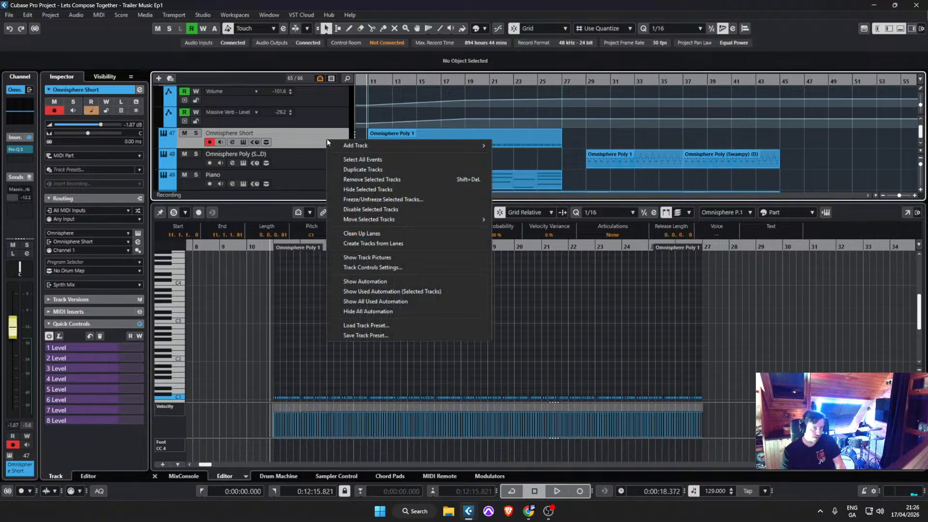
click(353, 171)
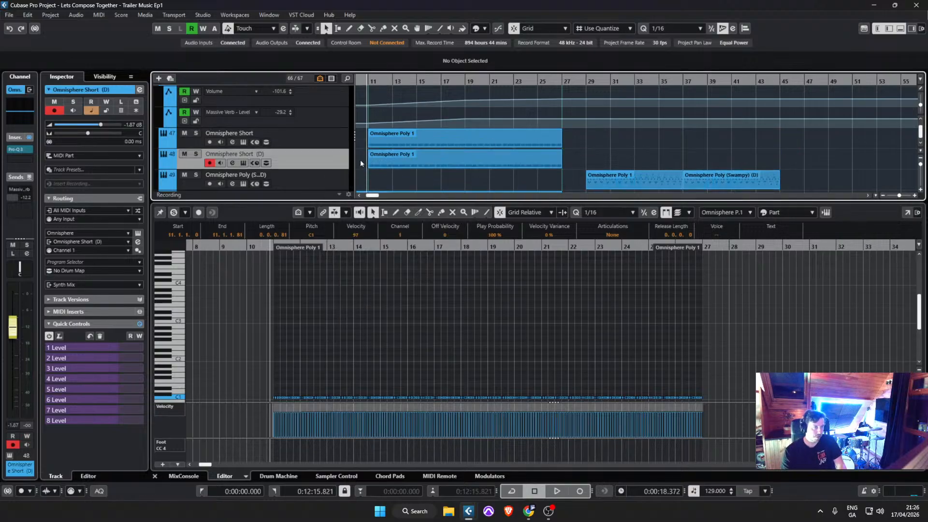
click(343, 159)
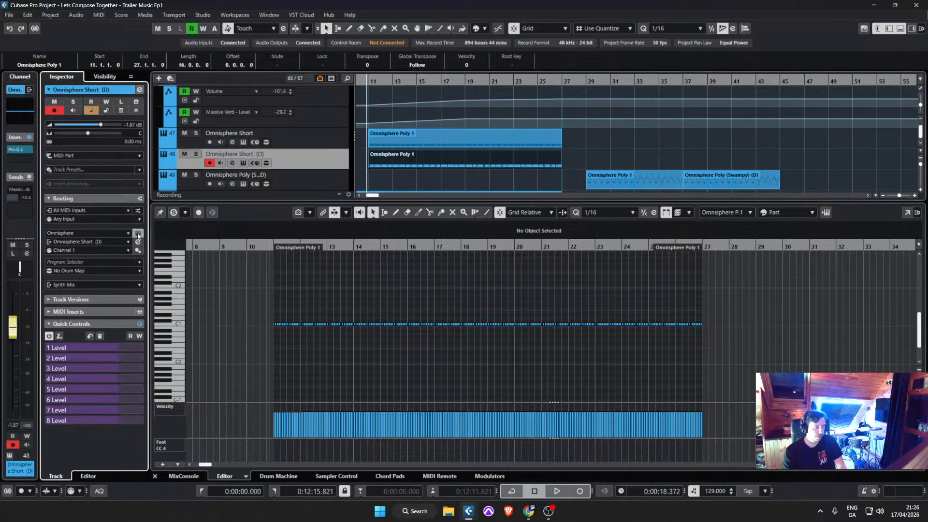
Step: Filter the Omnisphere patches to Synth Short, audition Euroland Powerpluck 1 and load Euroland Powerpluck 2
scroll(236, 355, down, 5)
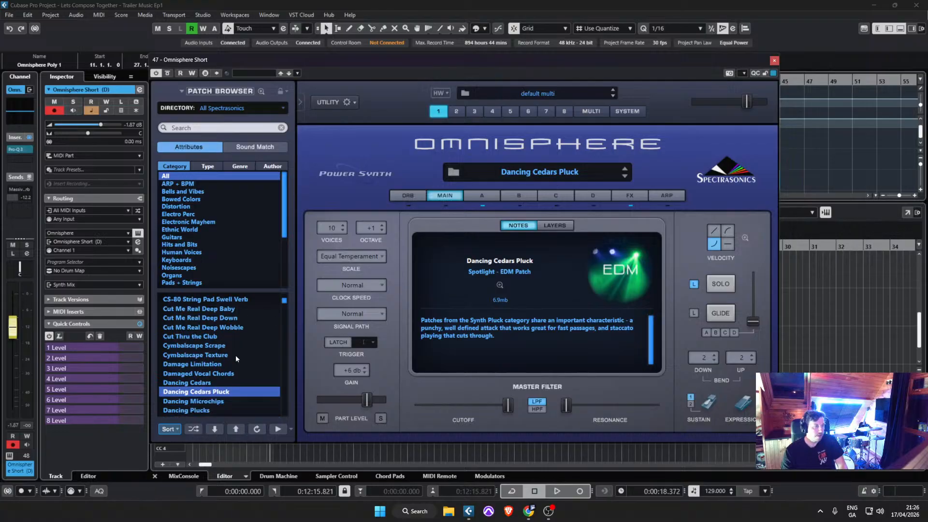
scroll(247, 353, up, 2)
scroll(231, 262, down, 5)
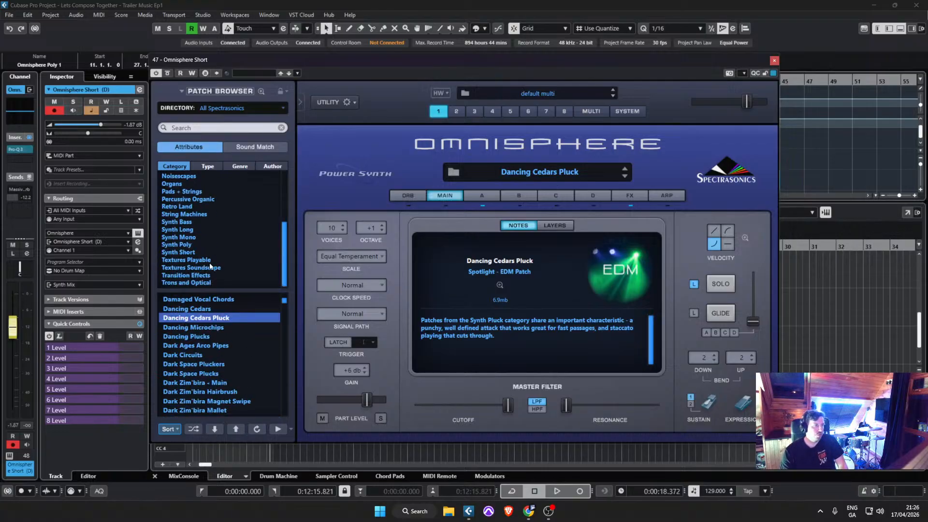
click(196, 252)
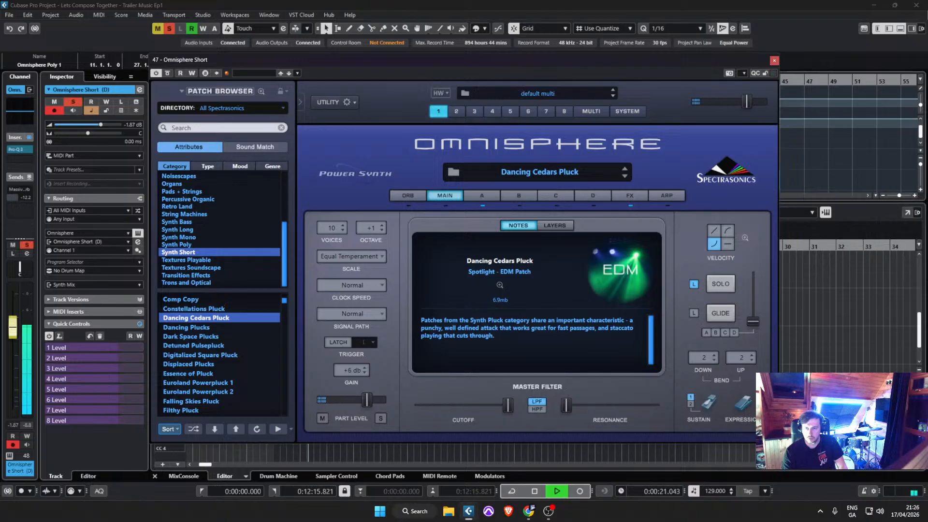
scroll(239, 345, down, 2)
click(240, 346)
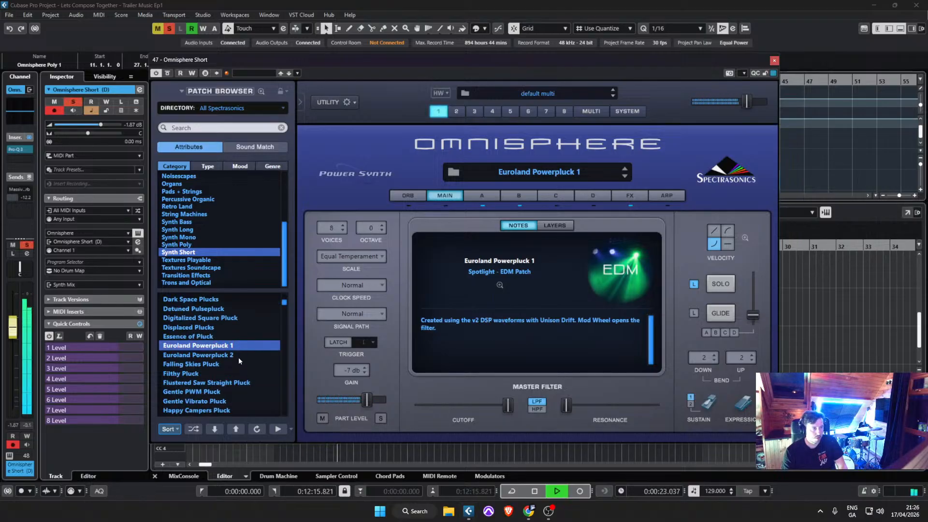
click(239, 356)
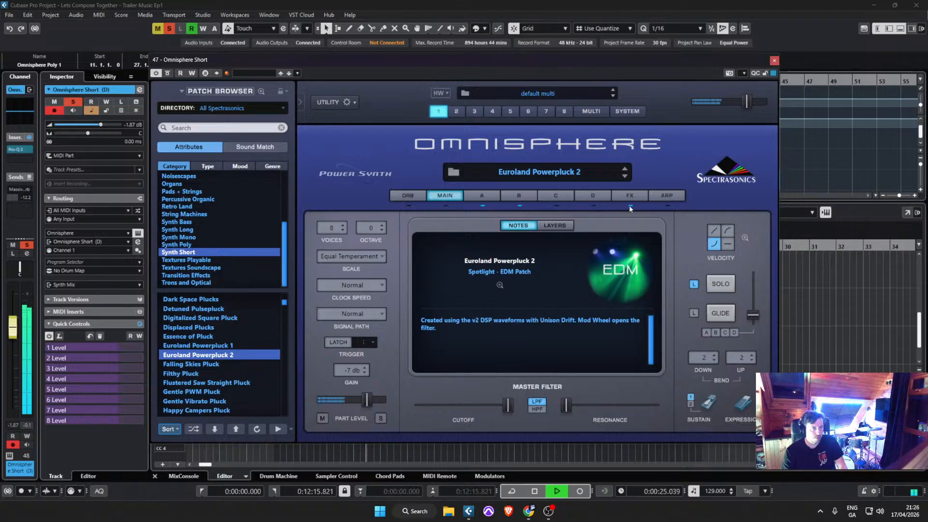
Step: Show the amp envelope of layer B in the Euroland Powerpluck 2 patch and clear all track solos
click(493, 196)
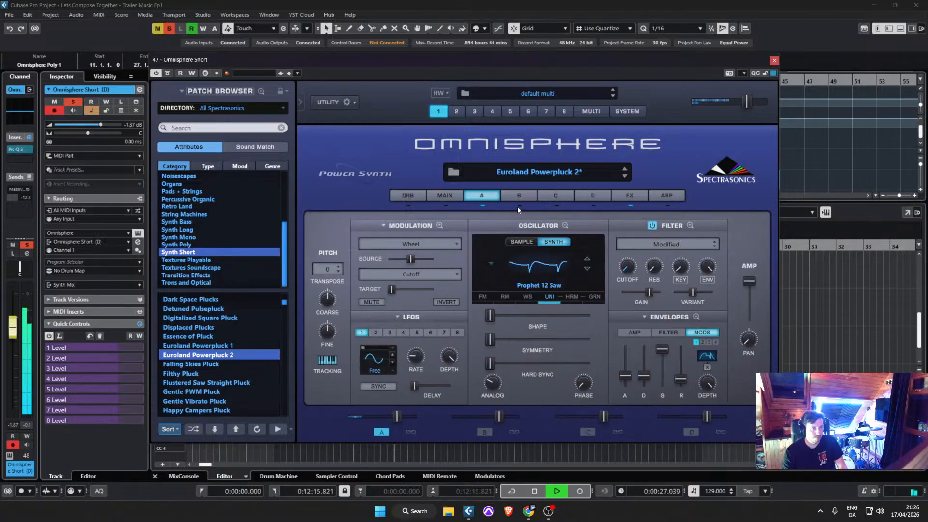
click(513, 194)
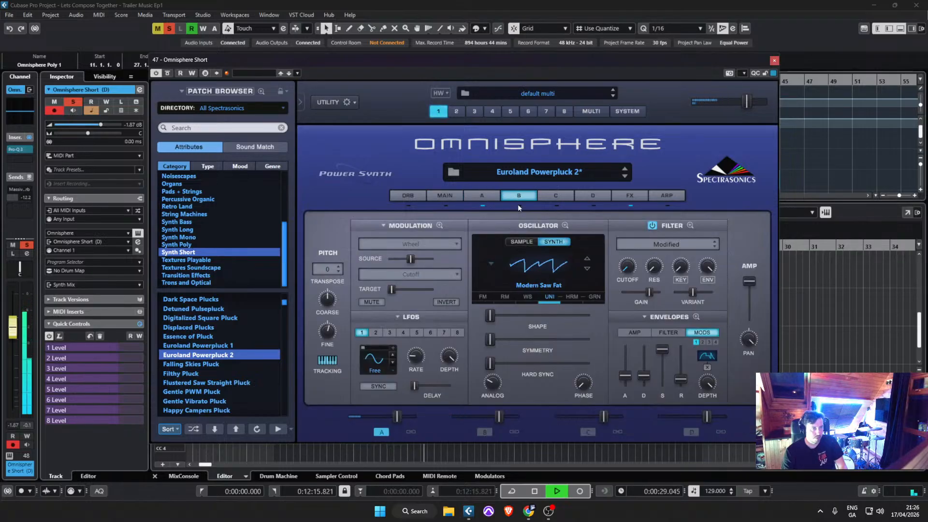
click(482, 207)
click(634, 333)
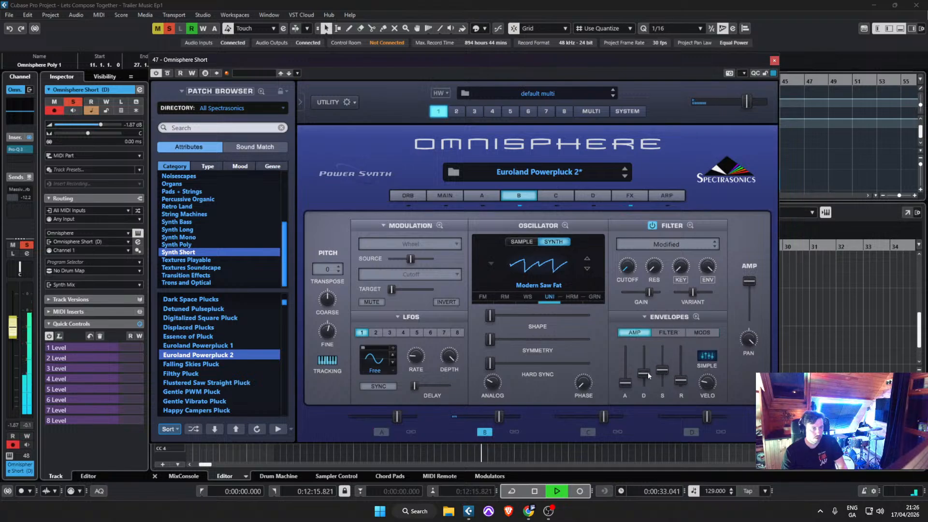
click(169, 28)
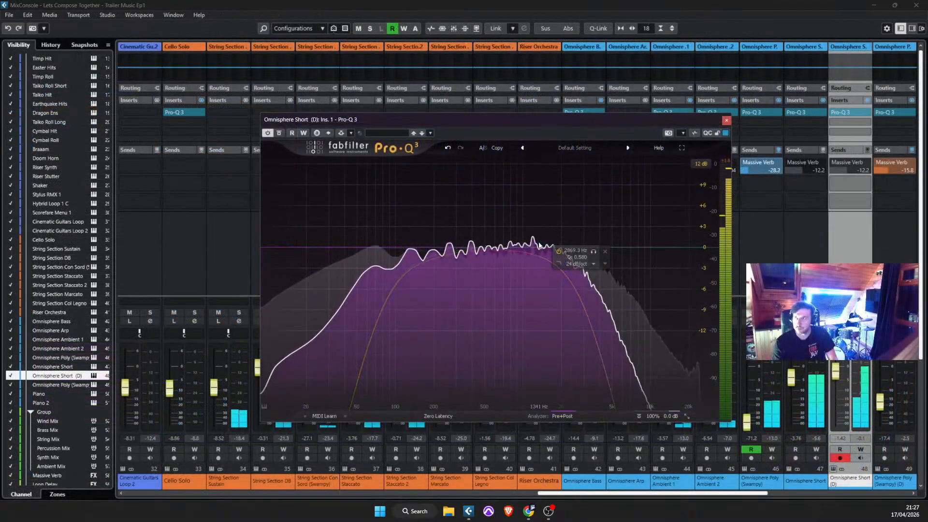
Step: Narrow the Pro-Q 3 curve on Omnisphere Short (D) by raising the low cut and lowering the high cut to about 1815 Hz
drag(581, 278, 557, 284)
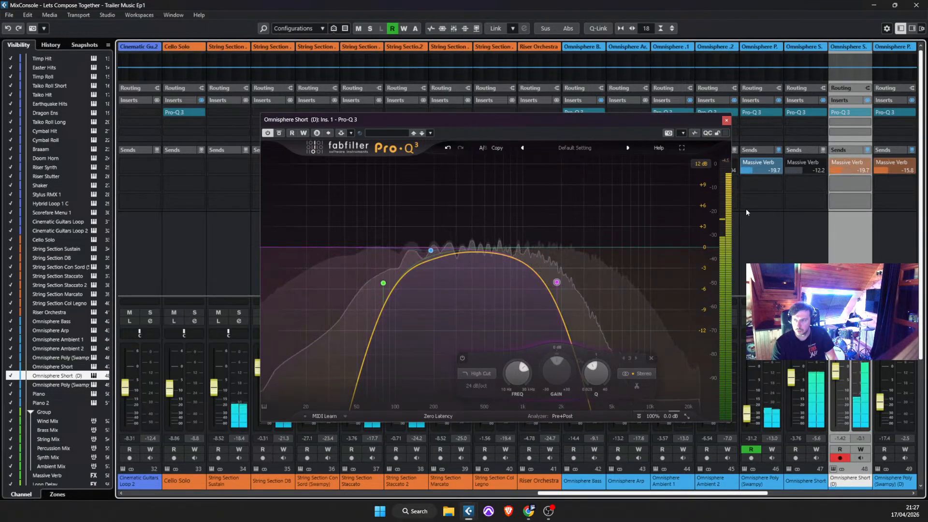
drag(383, 283, 415, 284)
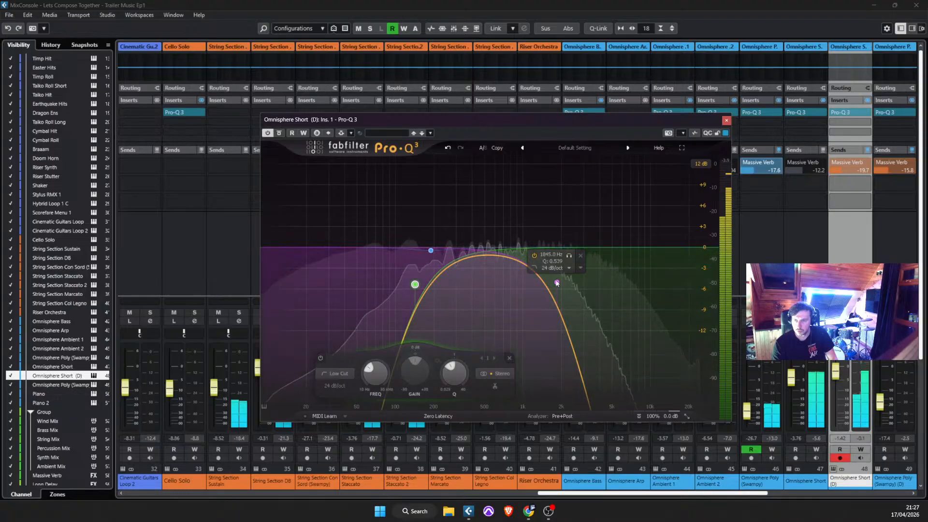
drag(556, 282, 521, 288)
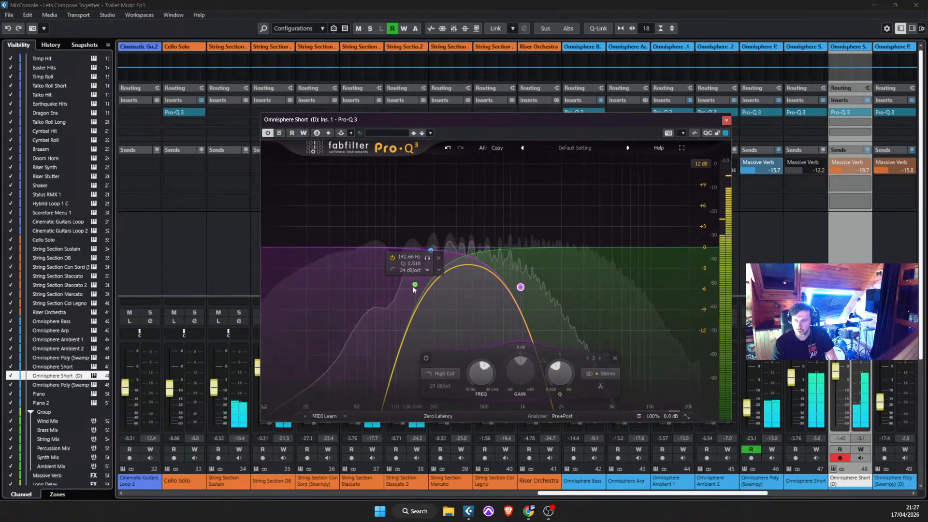
drag(414, 285, 393, 290)
drag(521, 287, 556, 286)
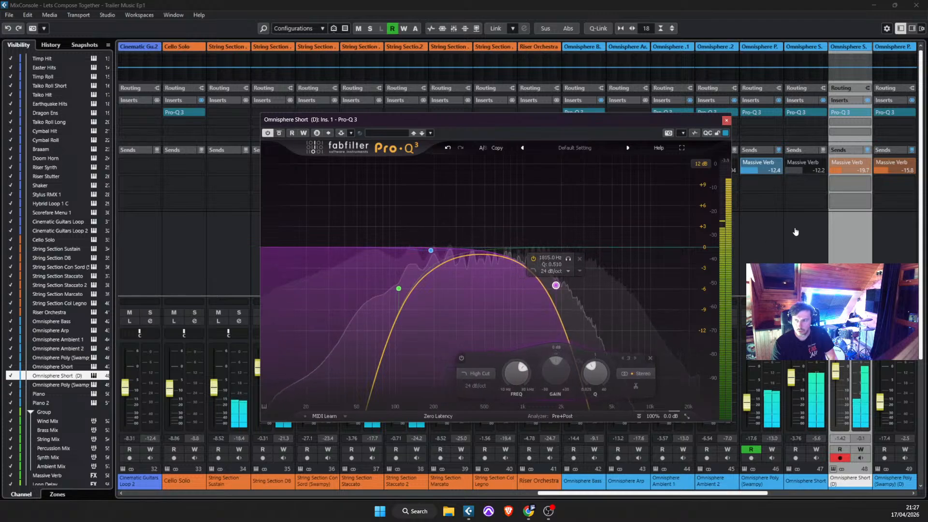
Step: Lower the Massive Verb send of Omnisphere Short (D) to -25.6 dB and add a Pro-Q 3 cut near 1 kHz
drag(849, 170, 846, 180)
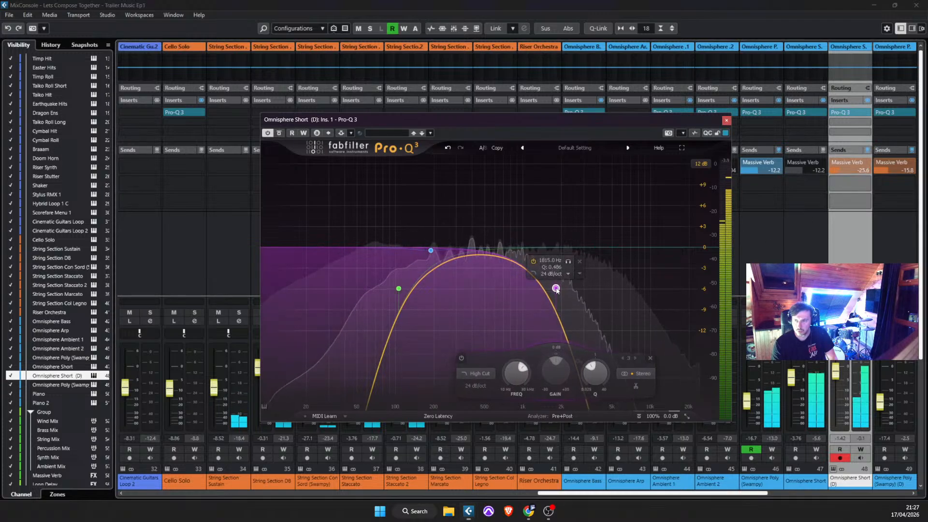
double_click(522, 222)
drag(522, 232, 520, 275)
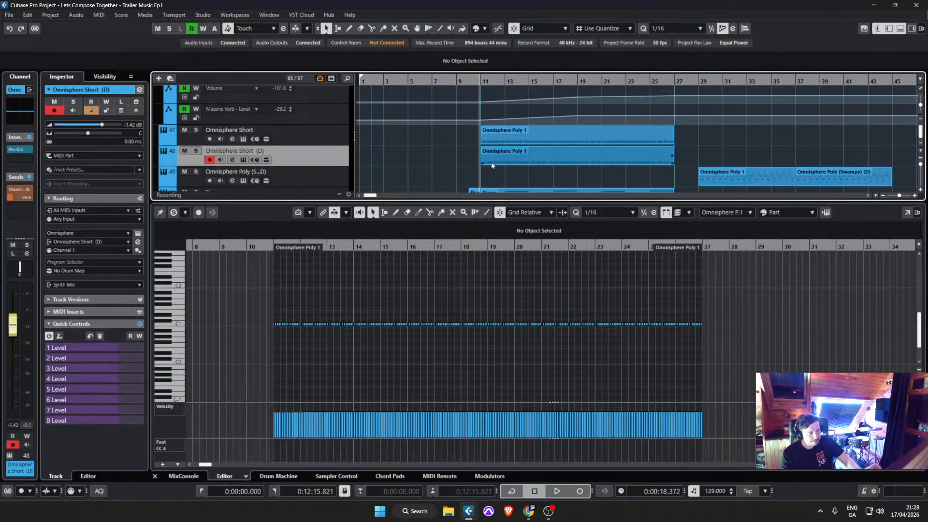
Step: Play back the build-up from bar 10 with the duplicated pluck layer and save the project
click(463, 82)
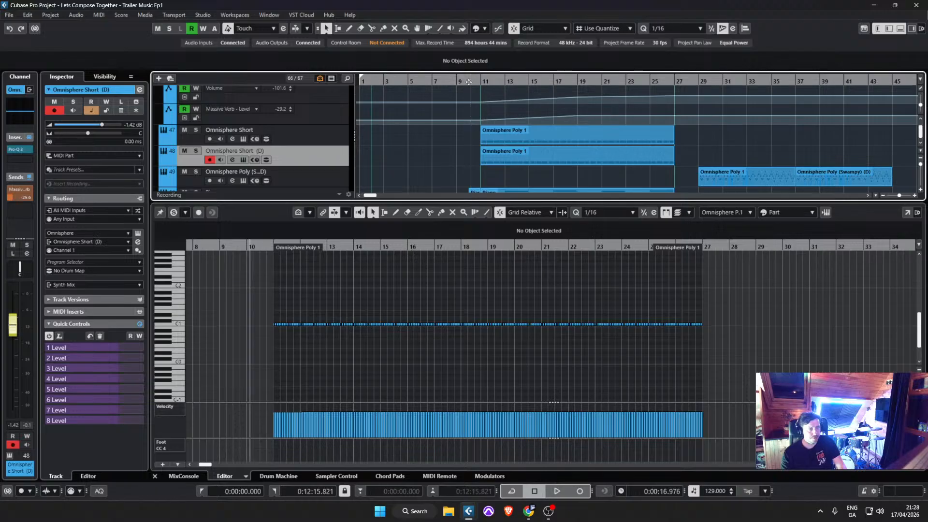
key(space)
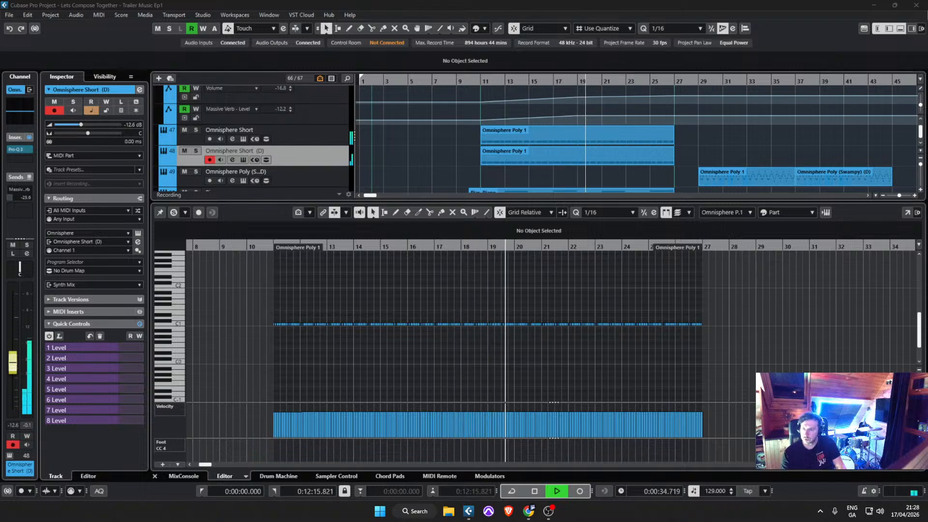
key(space)
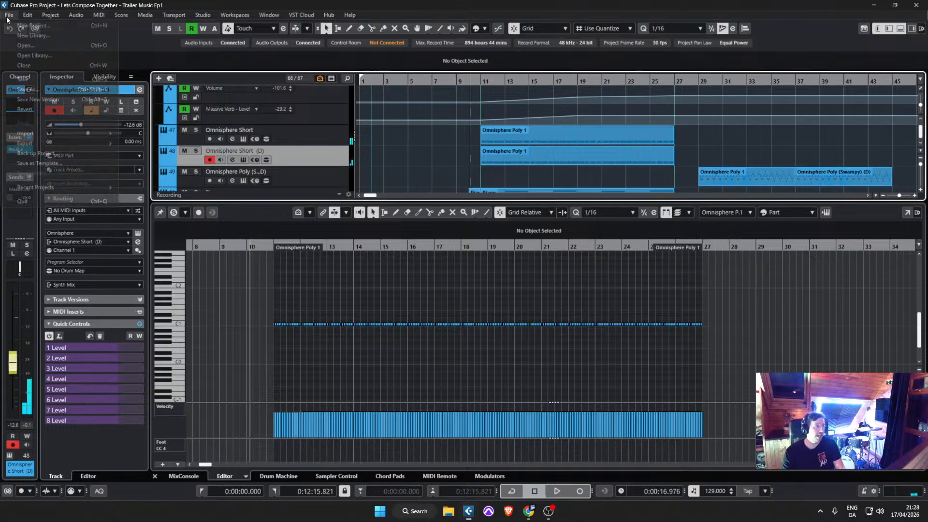
click(9, 15)
click(29, 79)
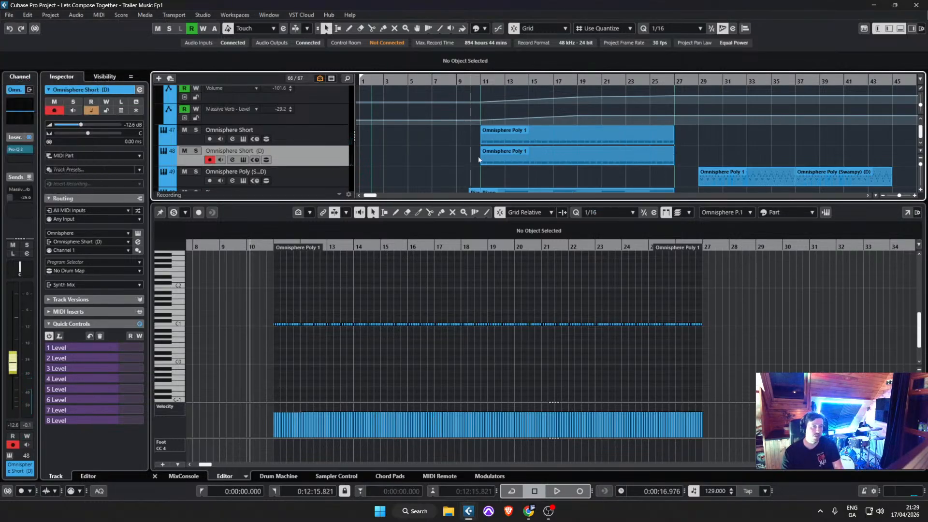
Step: Select the Omnisphere Short (D) part in the build-up and save the project
click(492, 160)
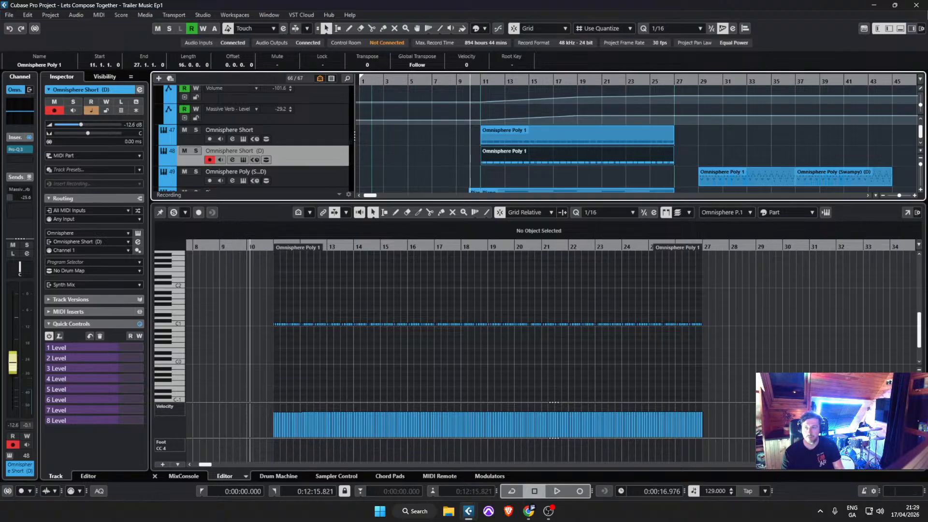
click(14, 18)
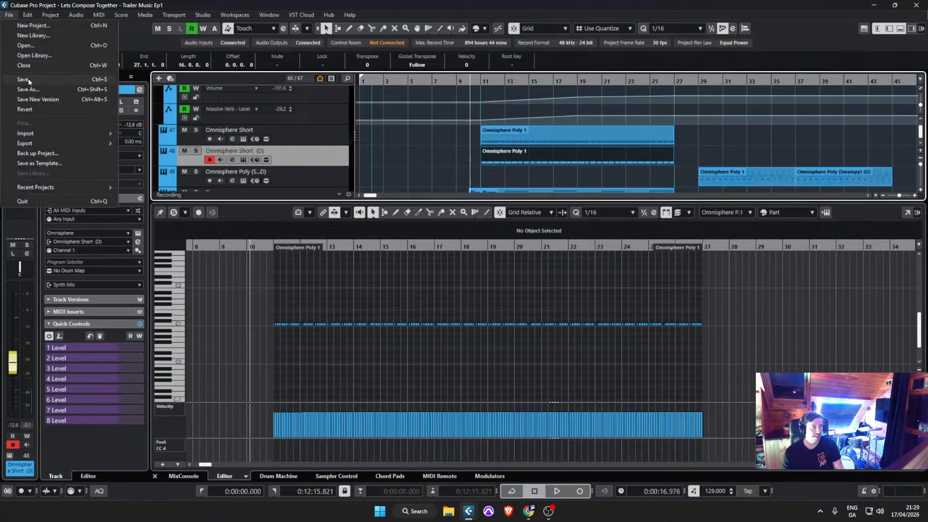
click(29, 80)
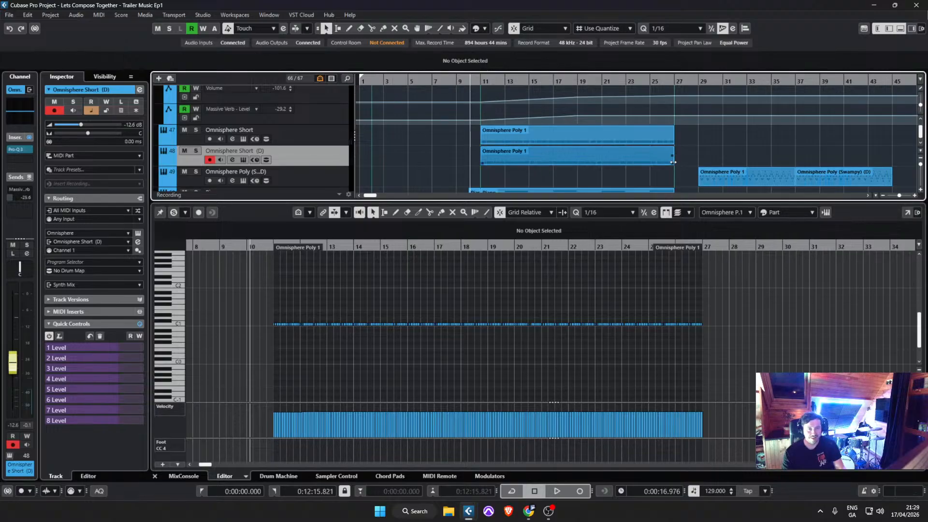
Step: Try to extend the Omnisphere Short (D) part past bar 27 to bar 28
drag(674, 161, 692, 163)
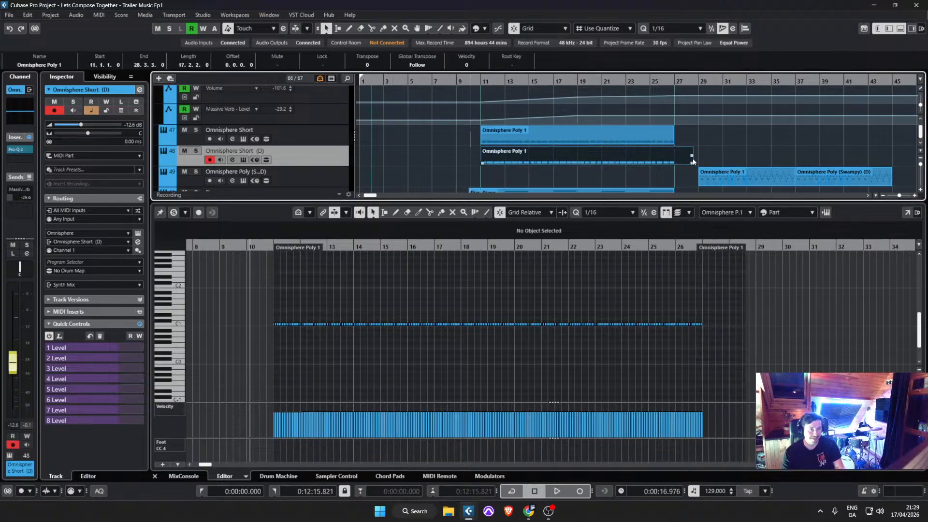
key(ctrl+z)
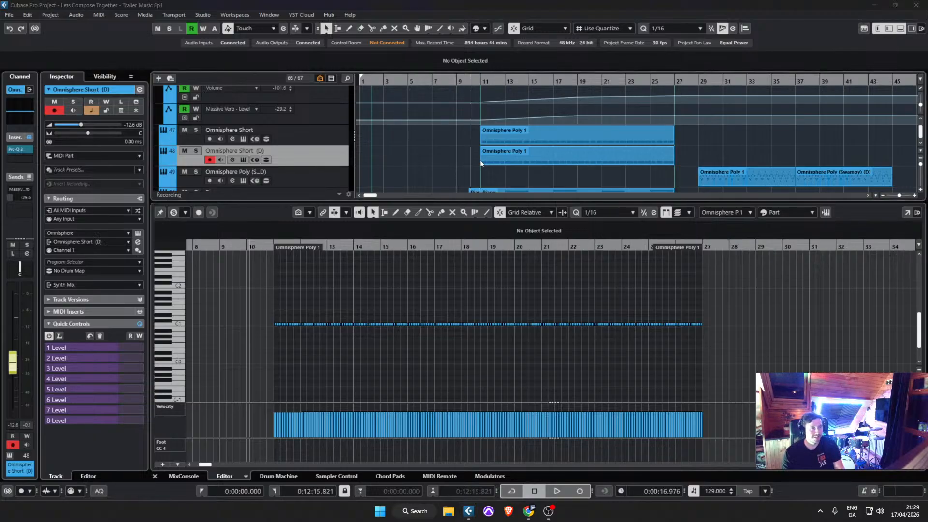
click(494, 177)
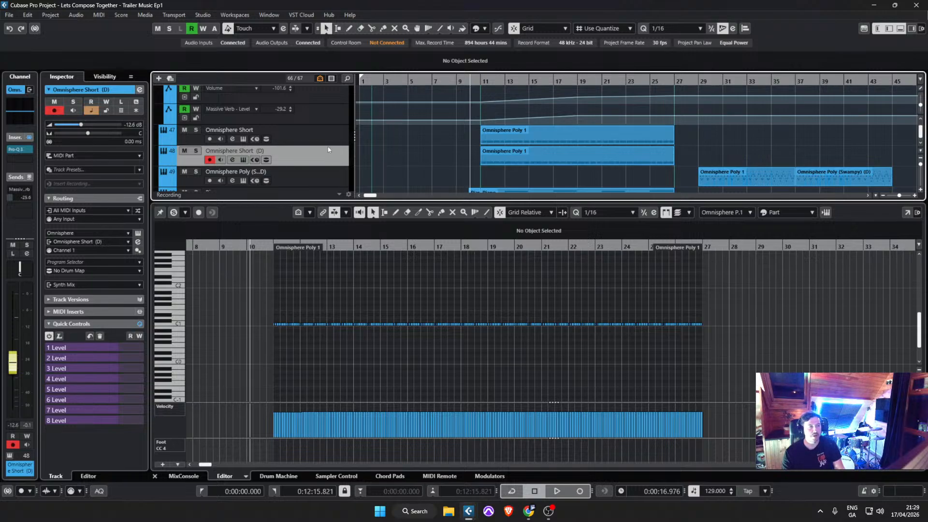
key(Up)
key(Down)
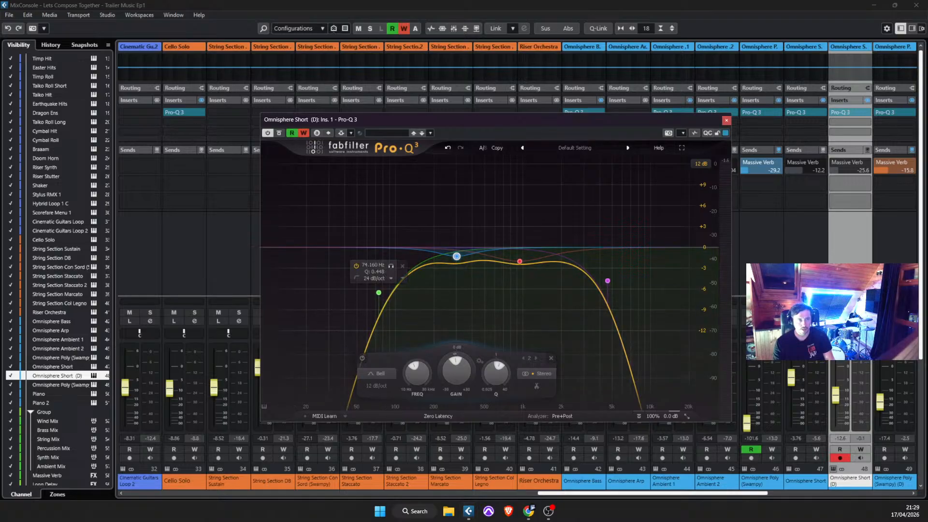
Step: Record Pro-Q 3 automation on Omnisphere Short (D), raising the low cut and sweeping the high cut open over the build-up, and disable automation writing
drag(604, 282, 545, 286)
drag(379, 292, 400, 292)
drag(545, 285, 620, 272)
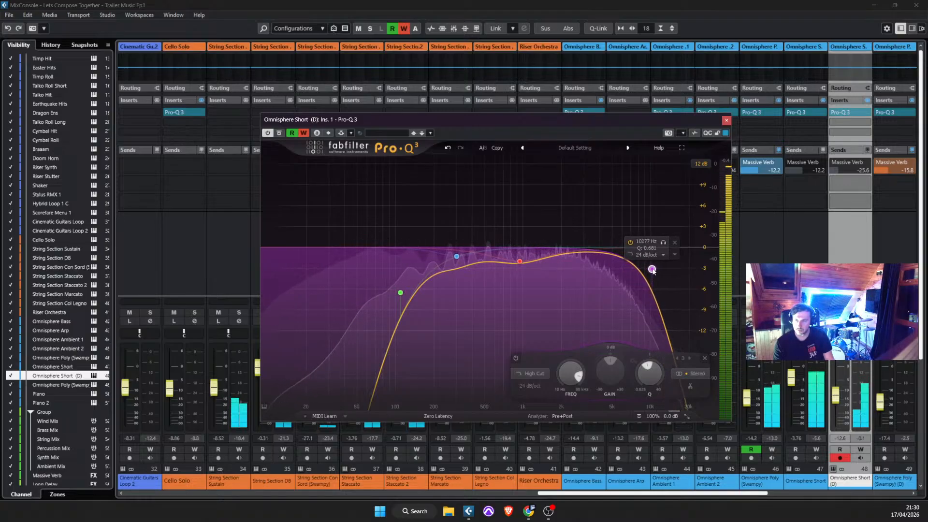
drag(652, 270, 693, 232)
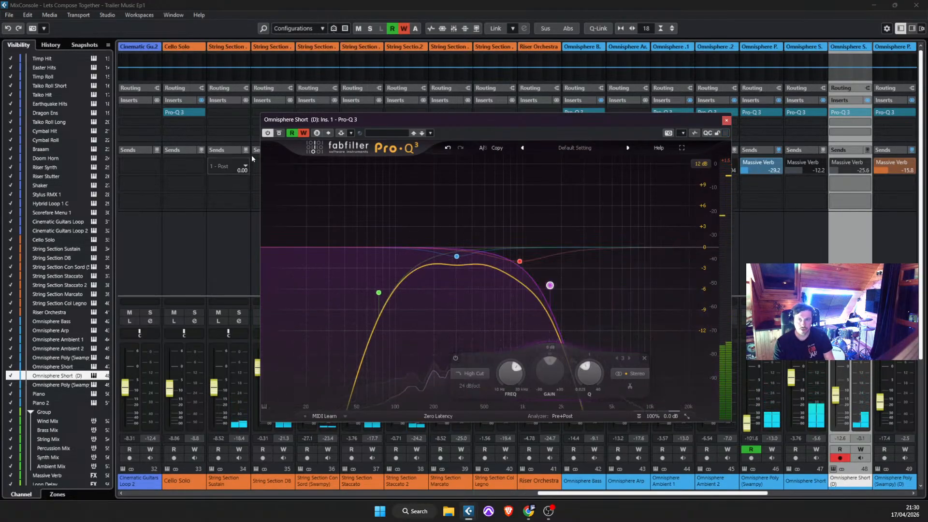
click(304, 133)
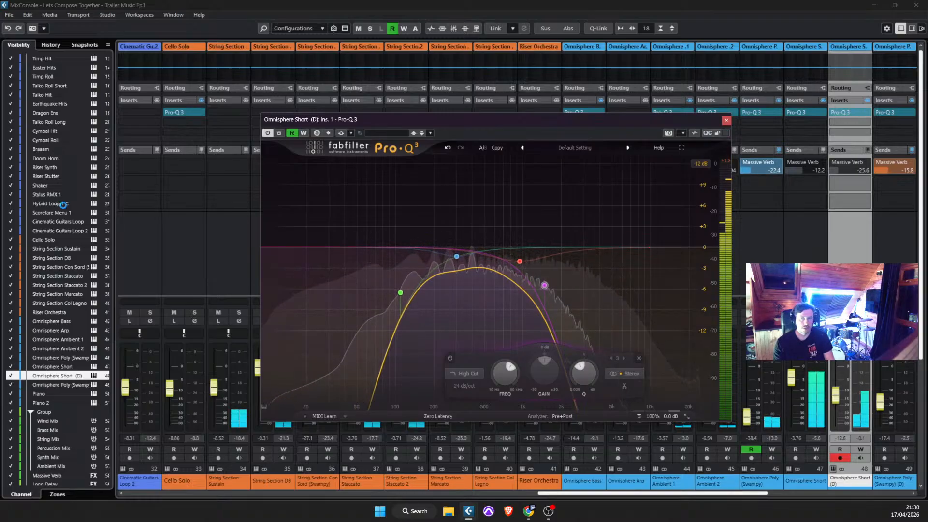
Step: Play back the build-up and check the recorded Pro-Q 3 filter sweep on Omnisphere Short (D)
drag(544, 285, 560, 282)
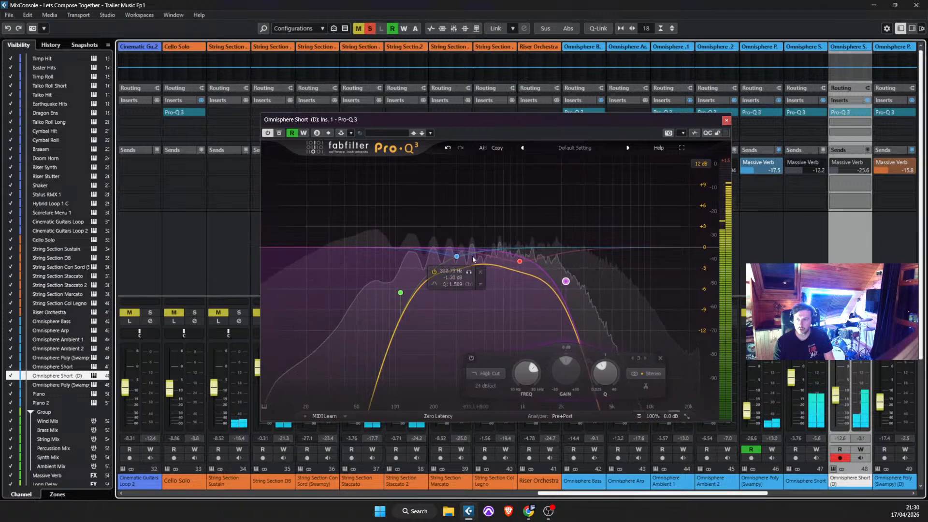
mouse_move(472, 256)
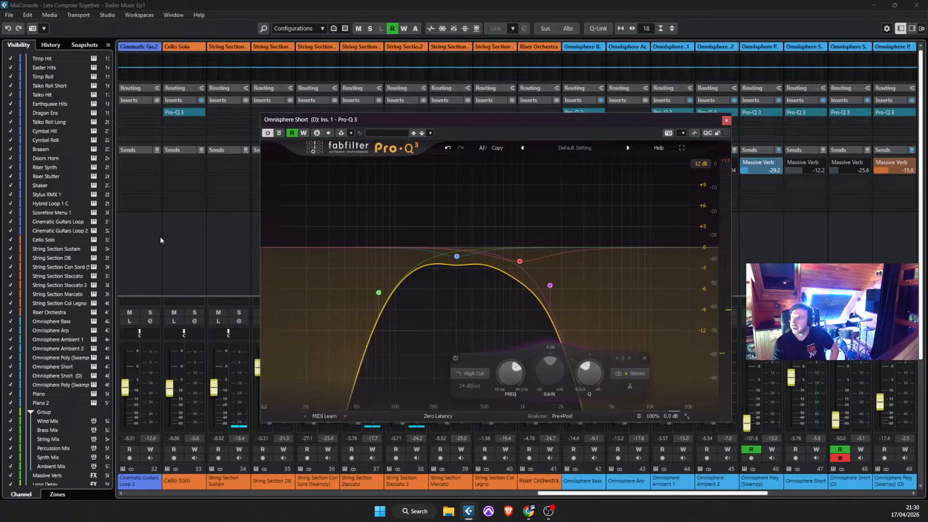
mouse_move(549, 286)
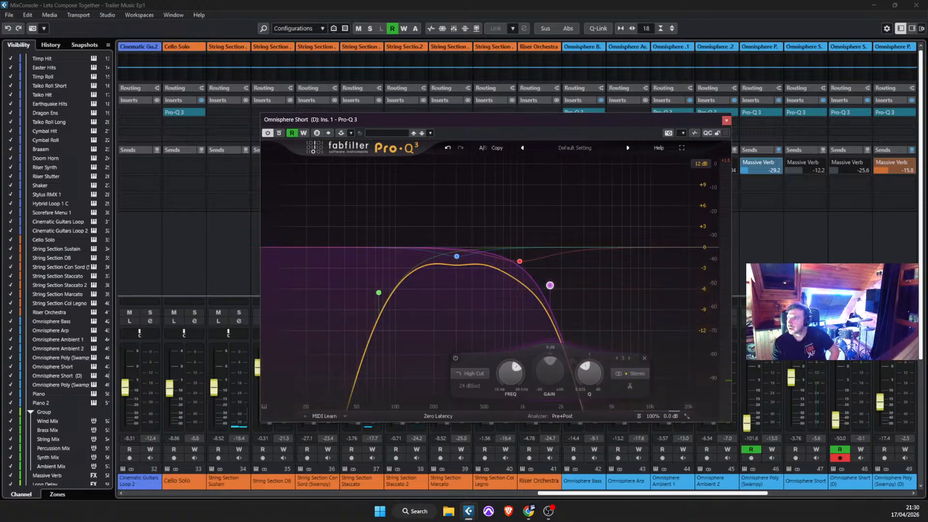
key(alt+Tab)
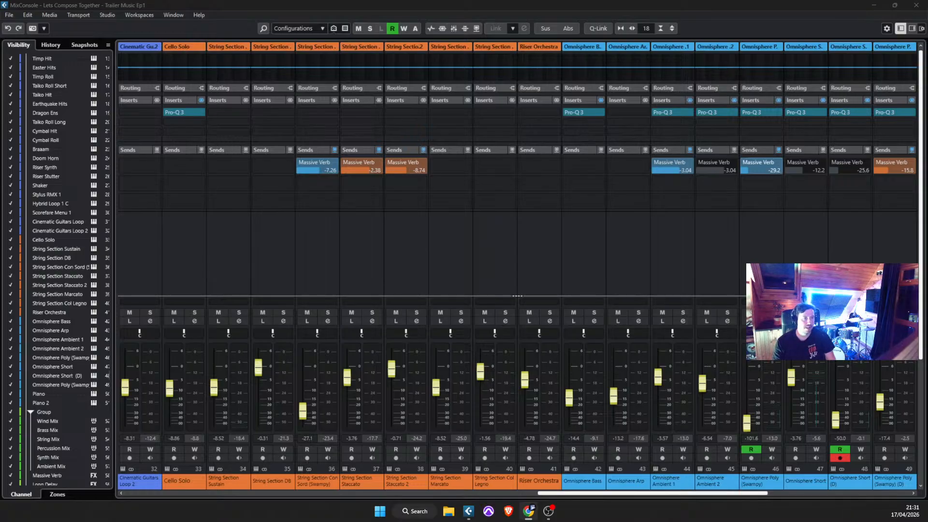
key(alt+Tab)
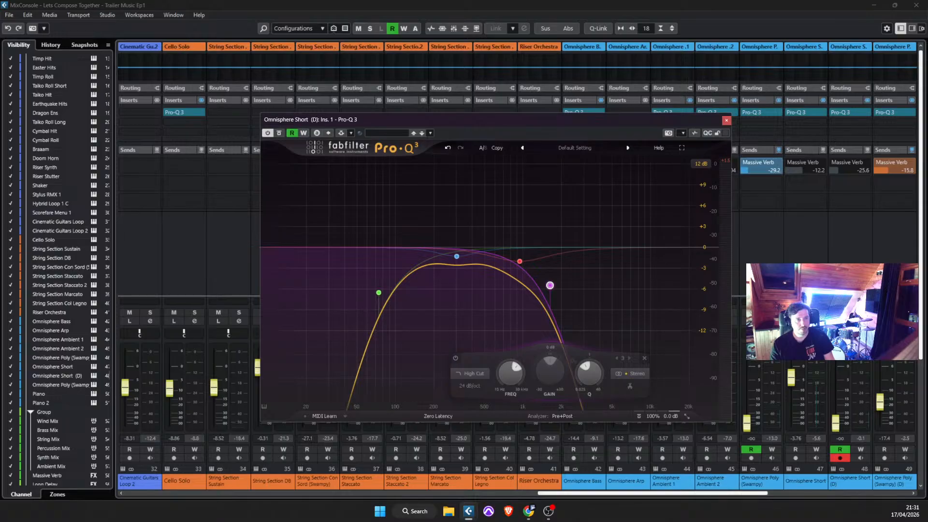
drag(550, 285, 693, 232)
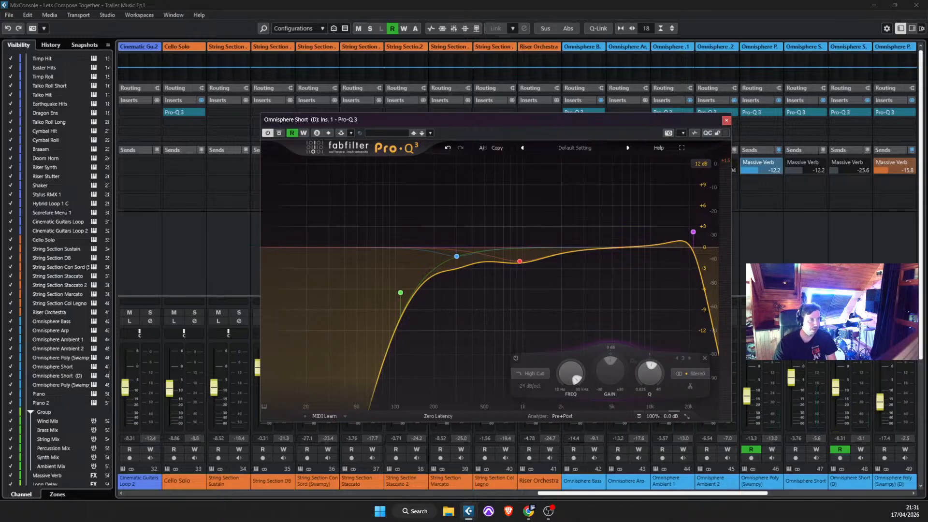
mouse_move(693, 232)
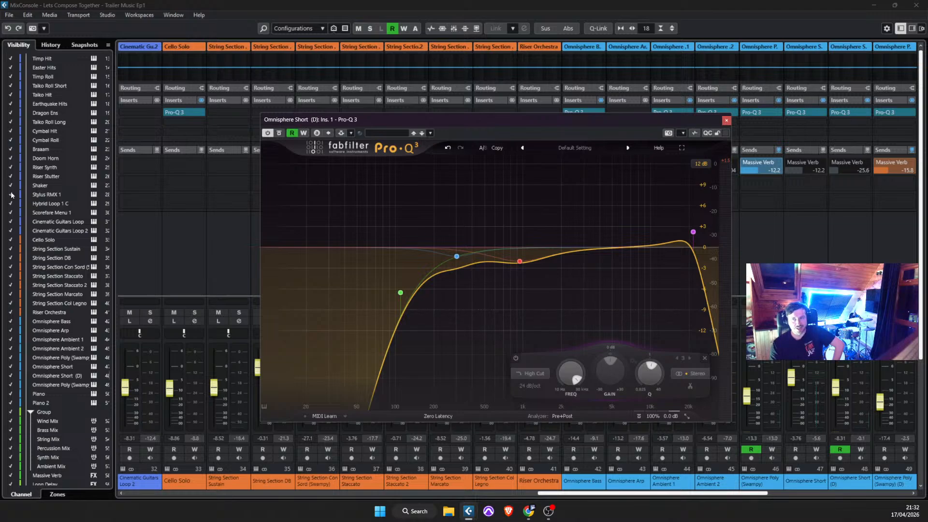
Step: Close the Pro-Q 3 windows of both Omnisphere Short tracks and return from the mixer to the project window
click(727, 121)
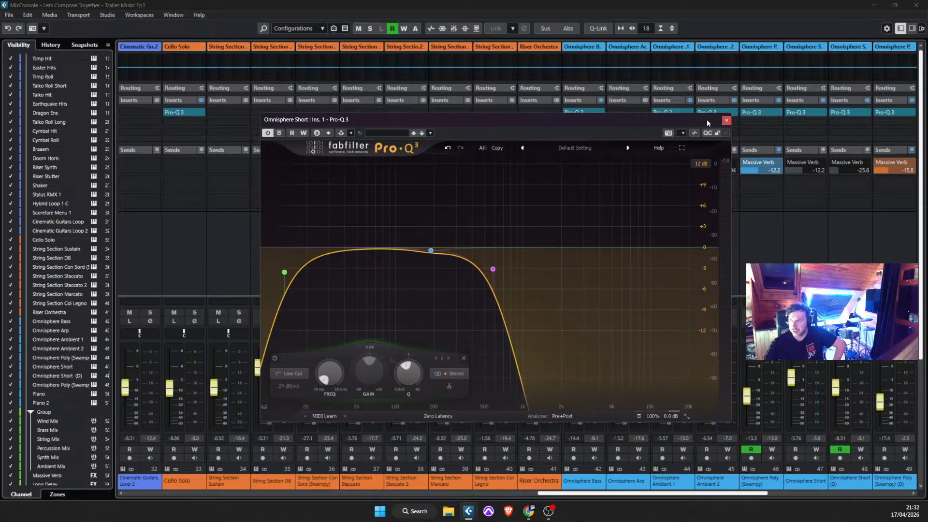
click(727, 121)
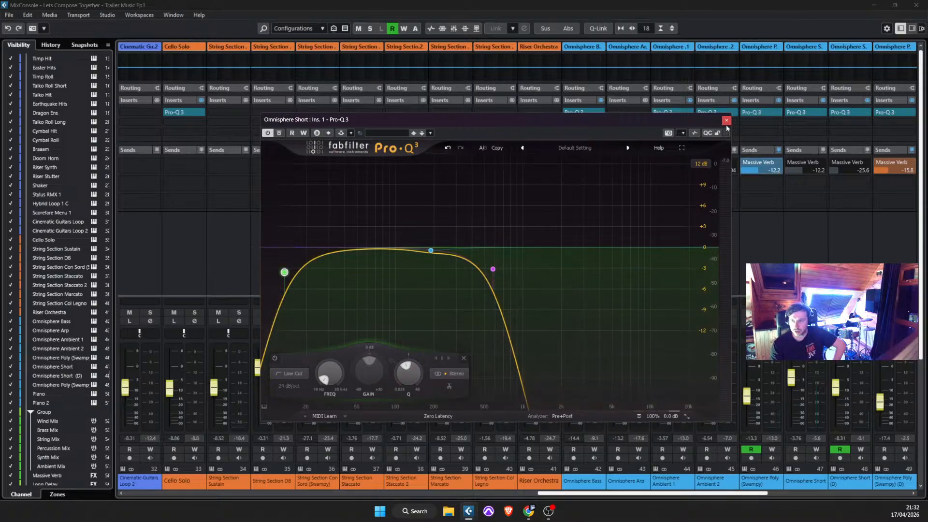
click(726, 120)
drag(570, 493, 760, 485)
click(179, 484)
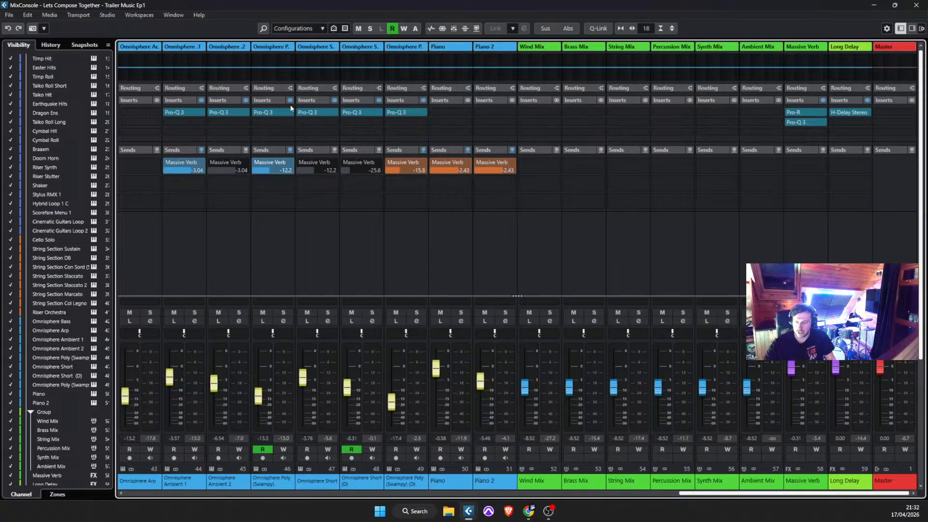
key(F3)
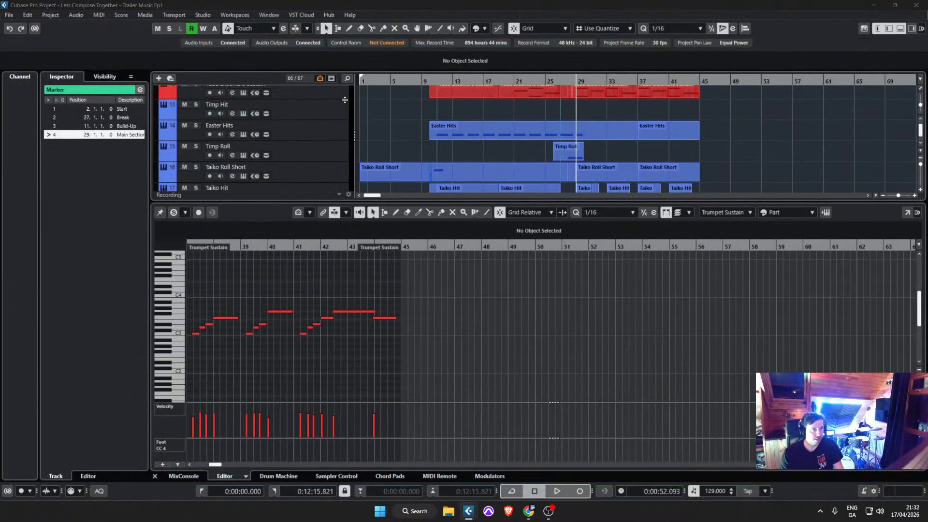
Step: Play the whole piece back from bar 1
click(366, 82)
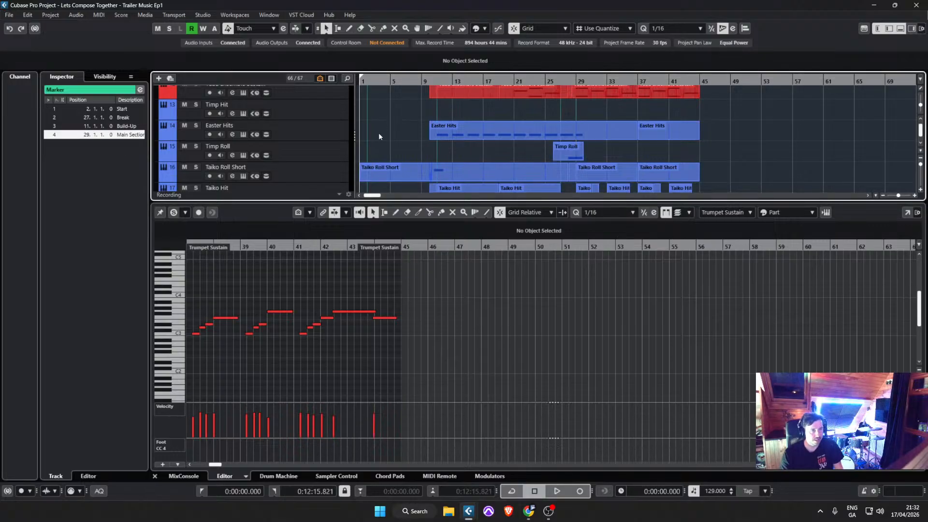
scroll(387, 138, up, 10)
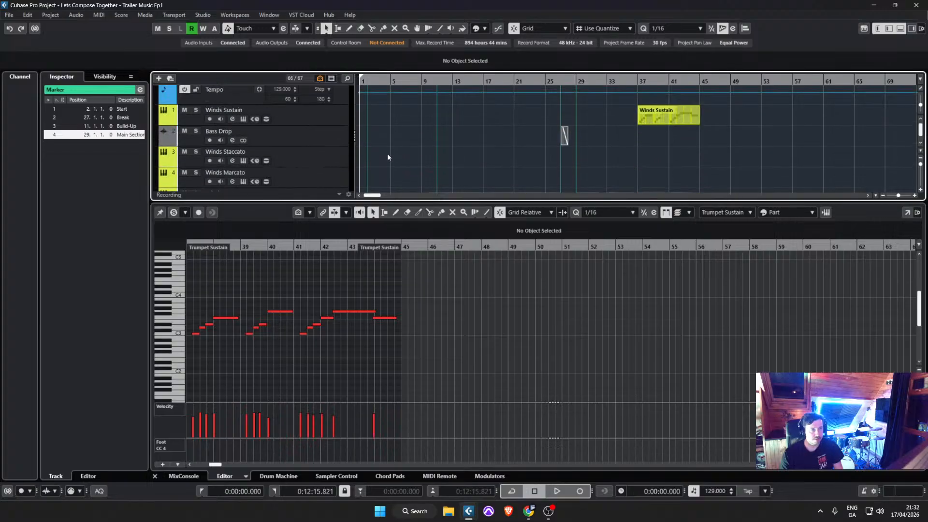
scroll(388, 153, up, 1)
key(space)
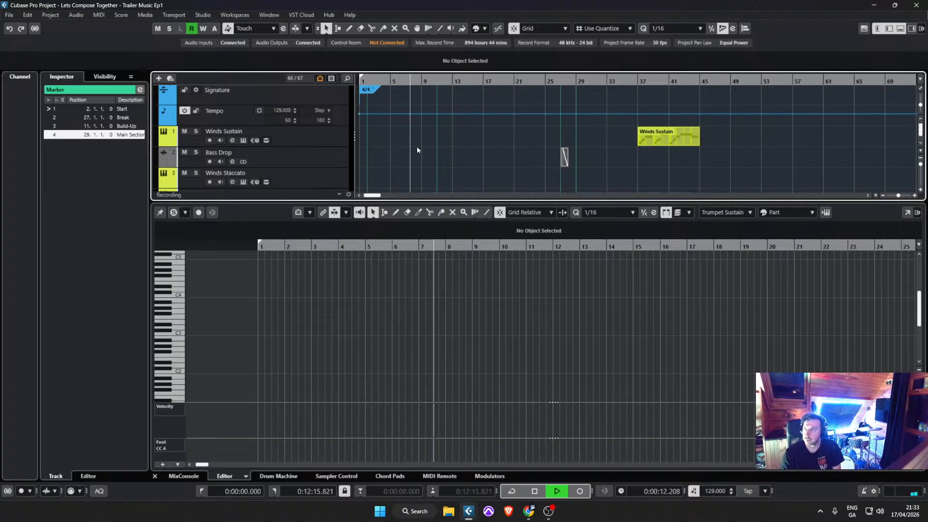
Step: Open the parts of the All folder together in the Key Editor and look over the full arrangement during playback
scroll(417, 150, up, 2)
double_click(435, 102)
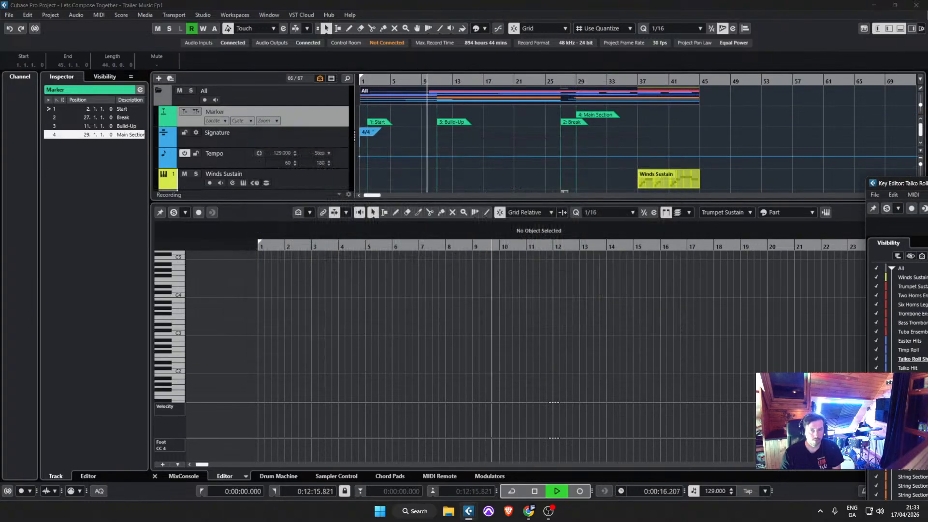
drag(918, 183, 380, 62)
double_click(381, 61)
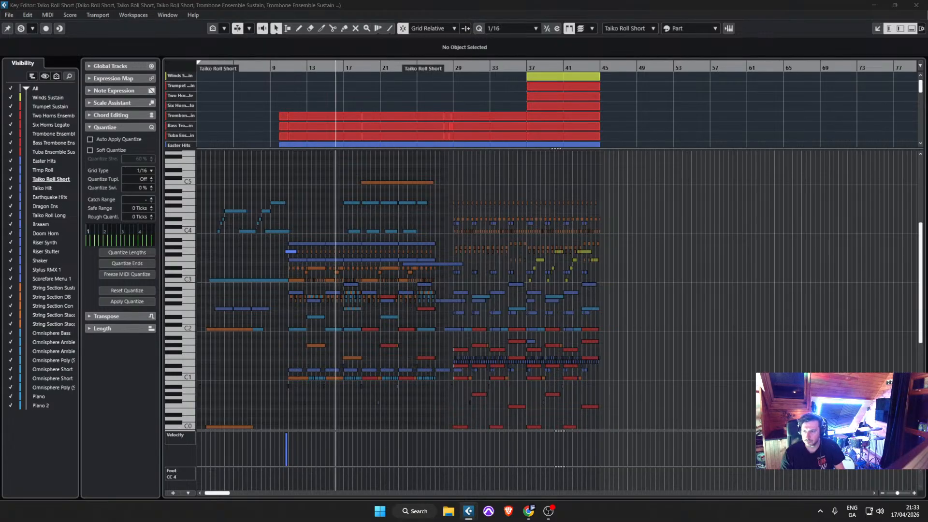
scroll(387, 125, down, 3)
scroll(387, 125, down, 10)
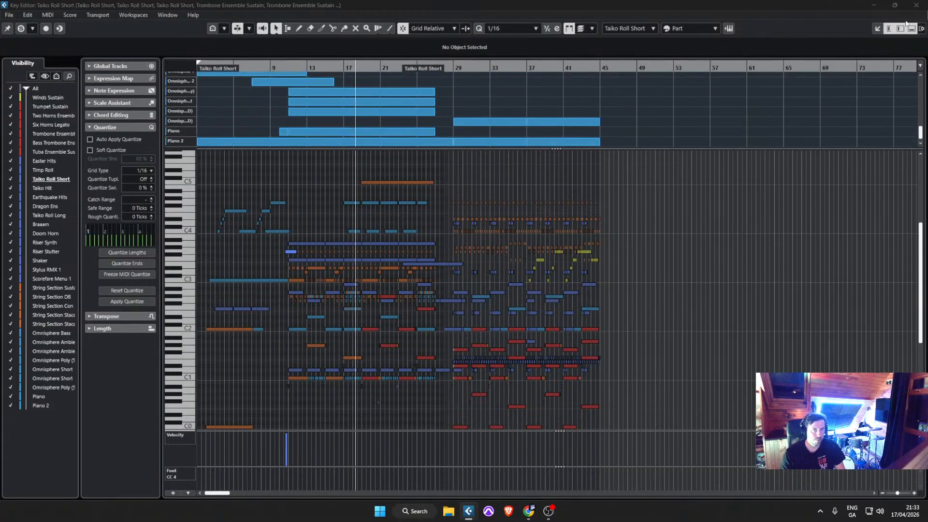
drag(165, 7, 927, 77)
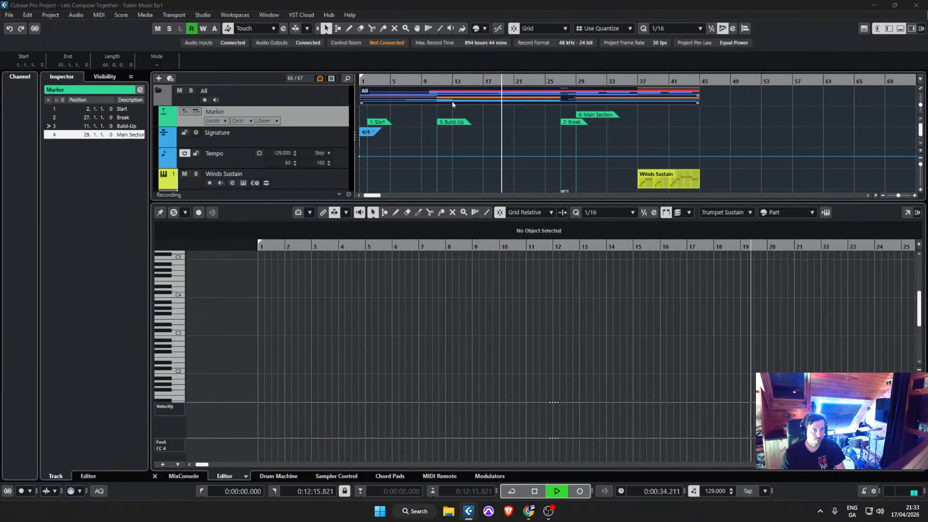
Step: Select the Omnisphere Short (D) track and check its volume automation while the build-up plays
scroll(491, 138, down, 15)
scroll(469, 148, down, 12)
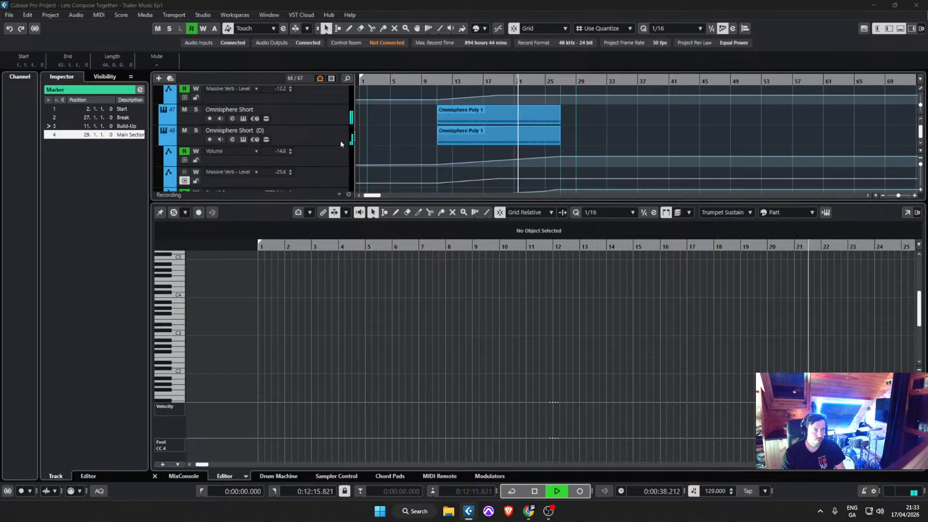
click(290, 136)
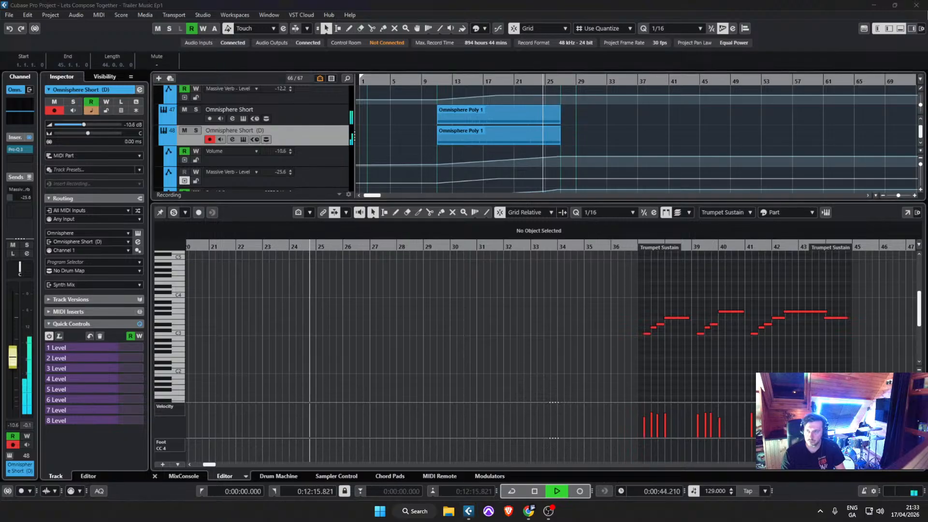
click(622, 135)
Step: Look through the string and percussion parts up to bar 45 while the main section plays
scroll(625, 139, up, 4)
scroll(629, 141, up, 3)
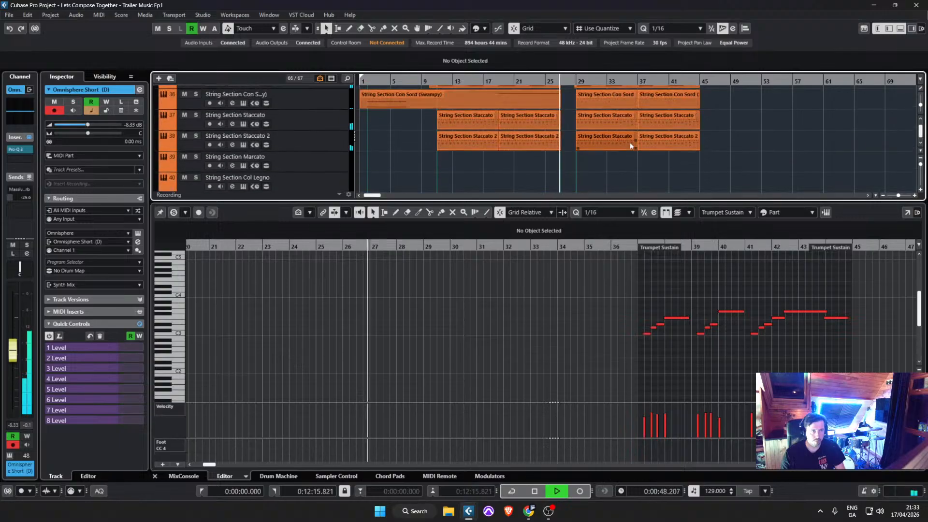
scroll(649, 150, up, 3)
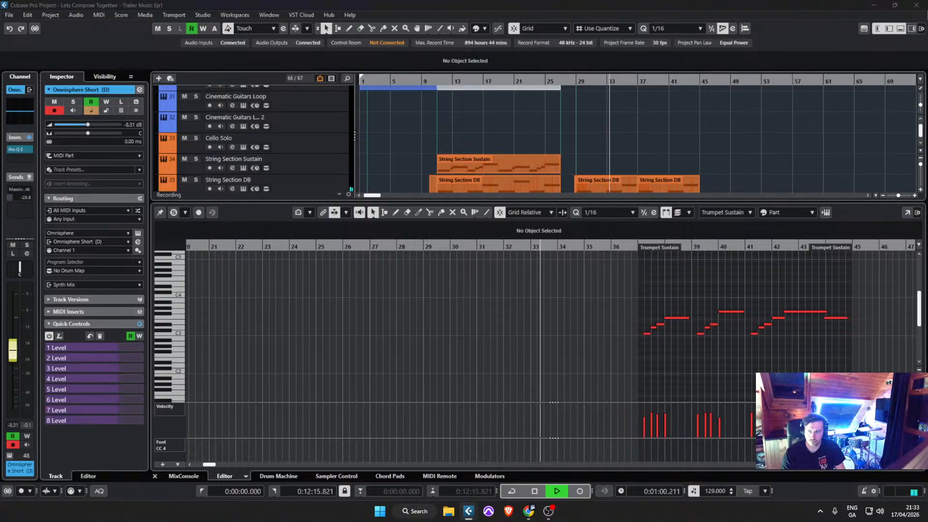
scroll(694, 162, up, 3)
scroll(695, 164, down, 2)
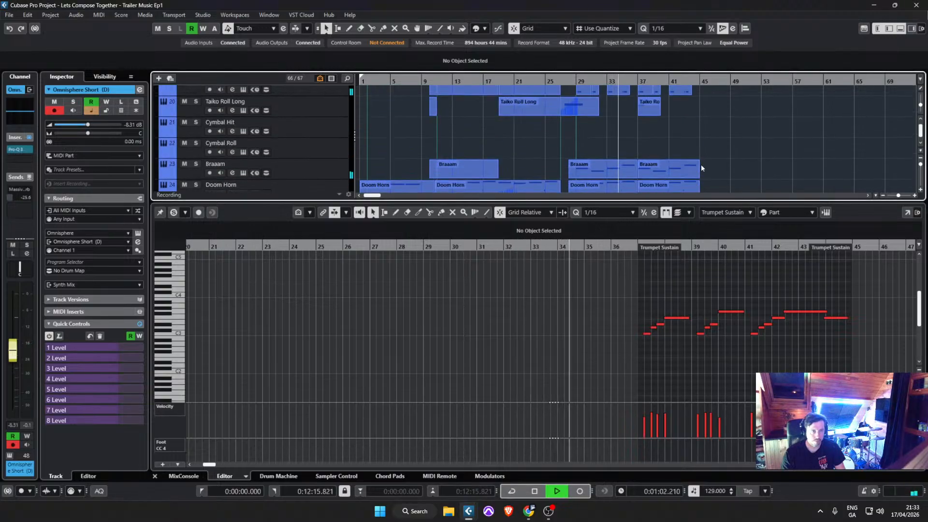
scroll(703, 166, up, 2)
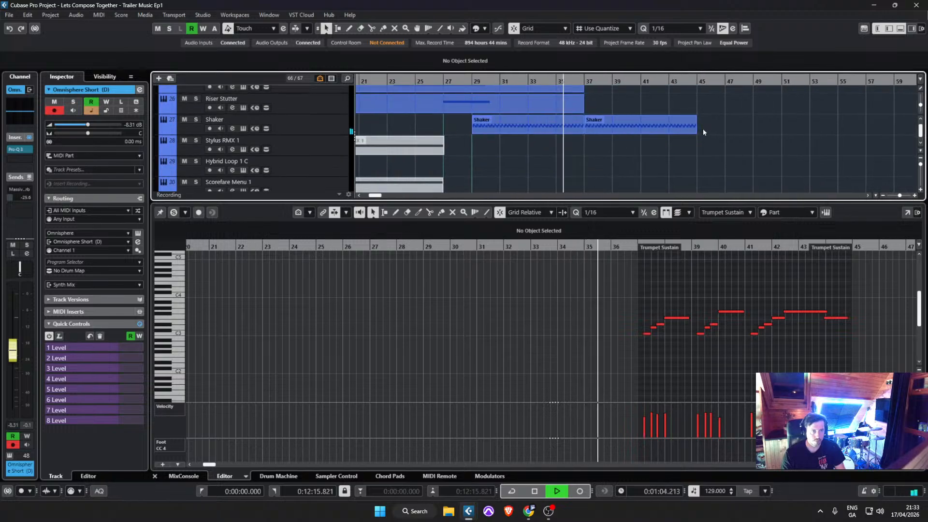
scroll(665, 149, up, 5)
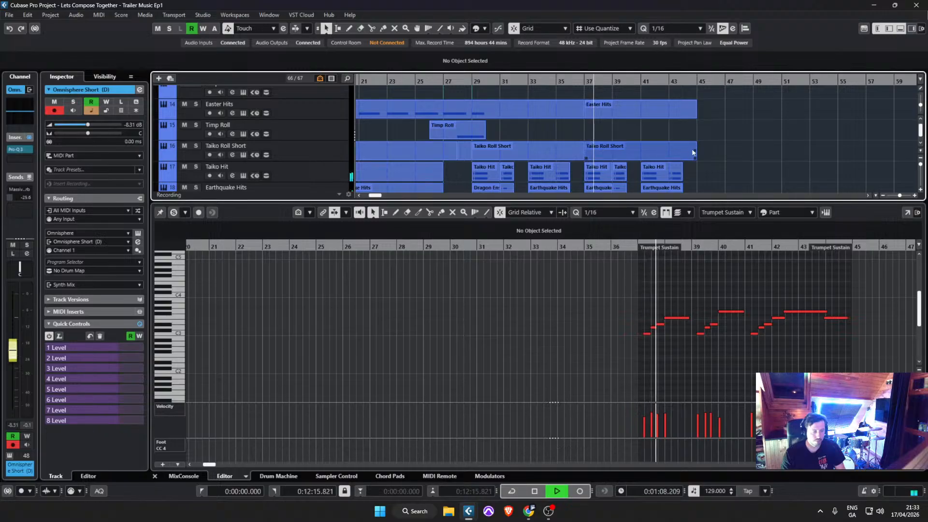
Step: Look through the wind and brass parts up to bar 45 while the main section plays, and stop playback
scroll(664, 155, up, 6)
scroll(669, 167, up, 3)
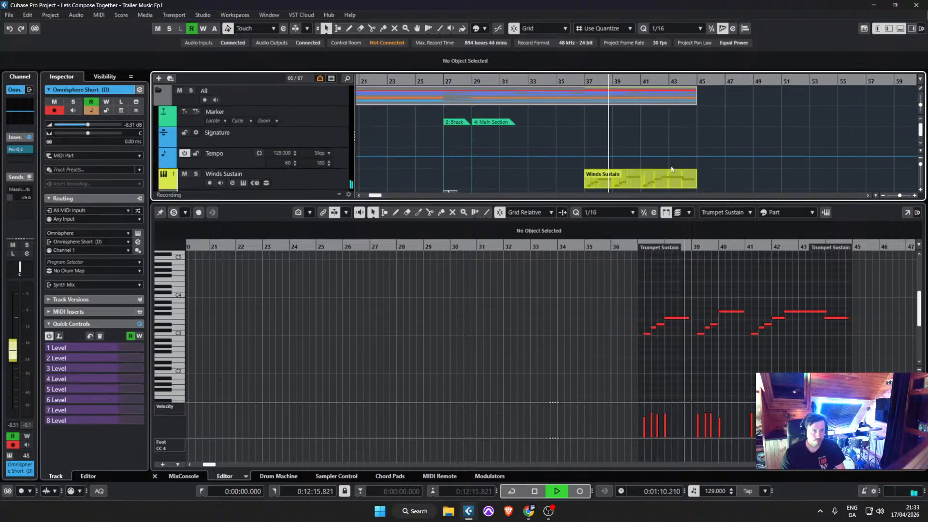
scroll(676, 181, down, 2)
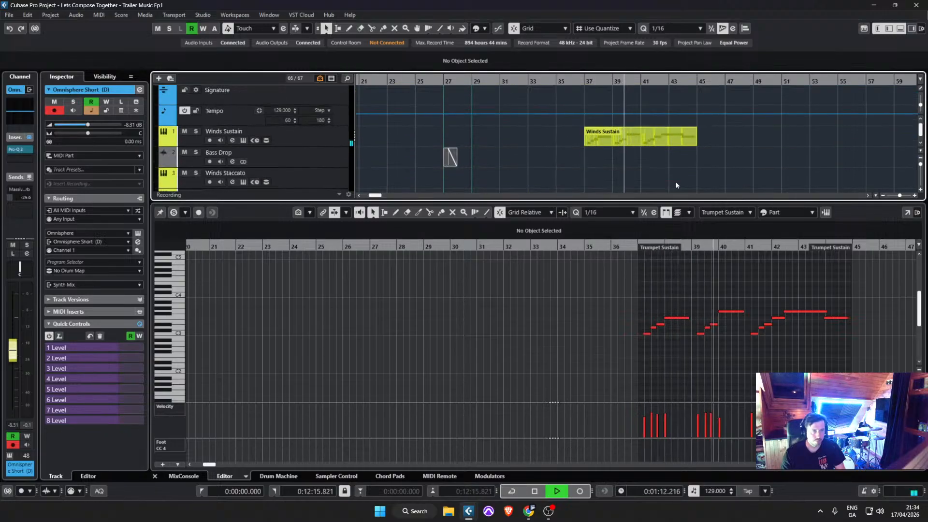
scroll(674, 159, down, 8)
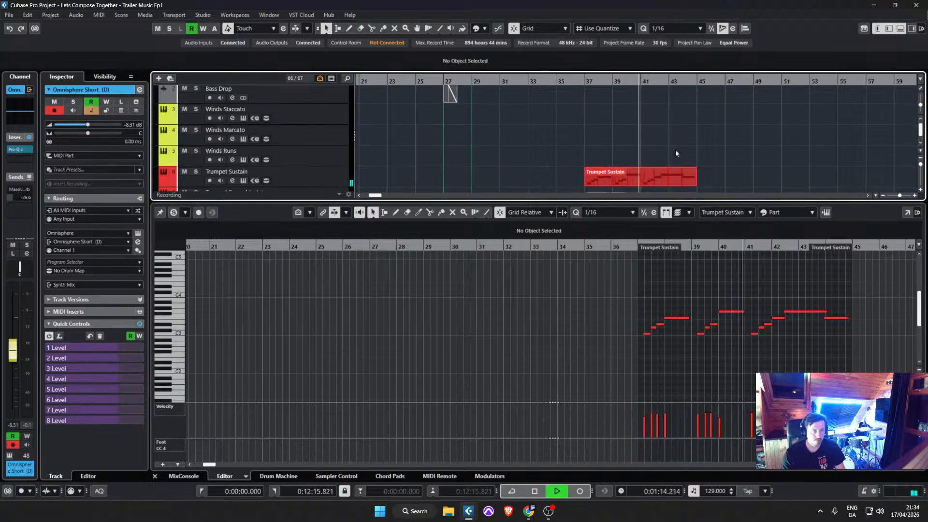
scroll(705, 149, up, 3)
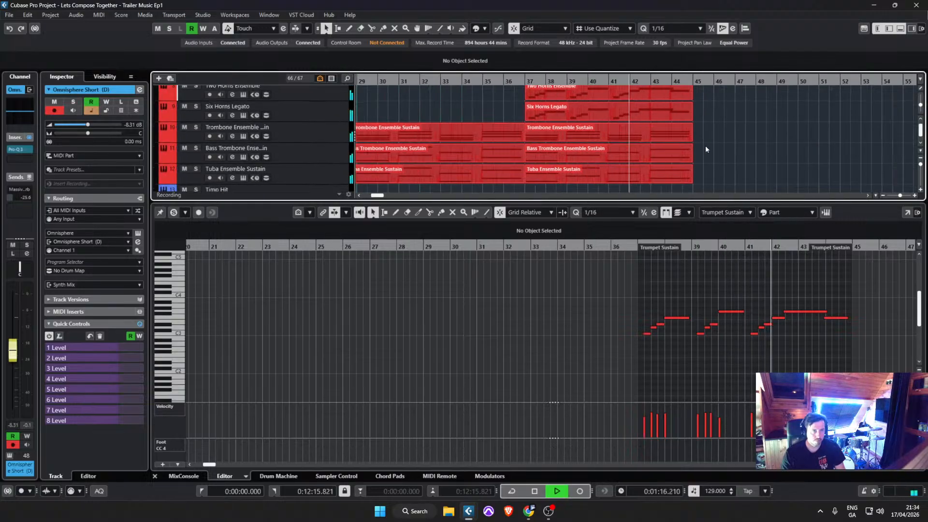
scroll(669, 146, down, 3)
scroll(694, 150, up, 4)
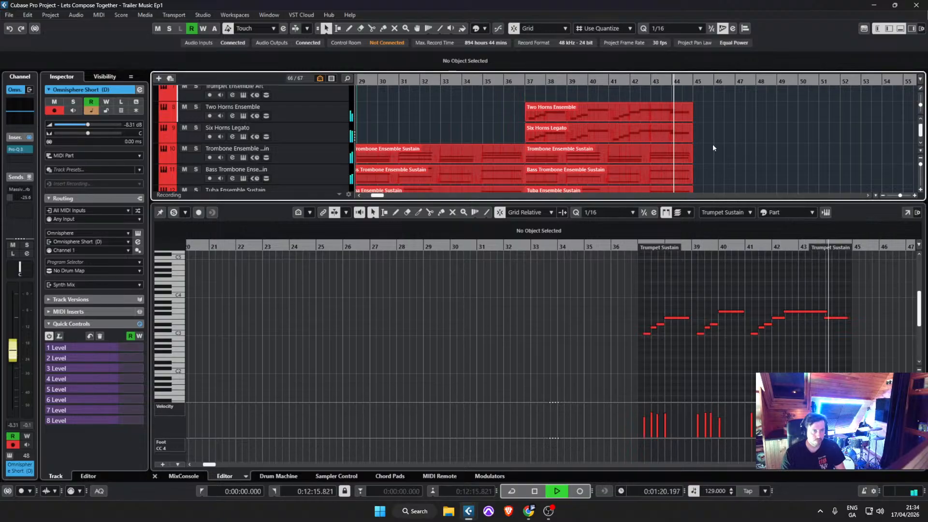
key(space)
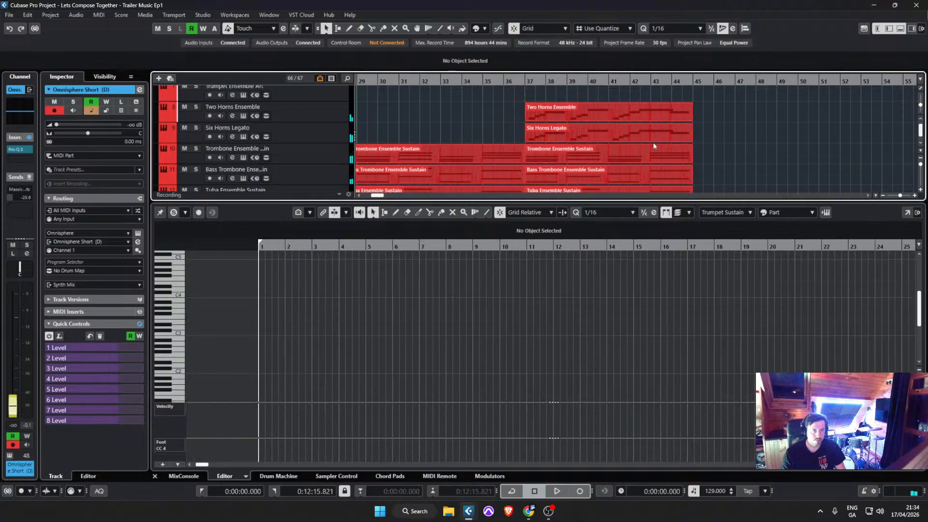
Step: Open the Shaker part at bars 29 to 37 in the Key Editor, solo its track and play it
click(515, 82)
scroll(554, 124, down, 2)
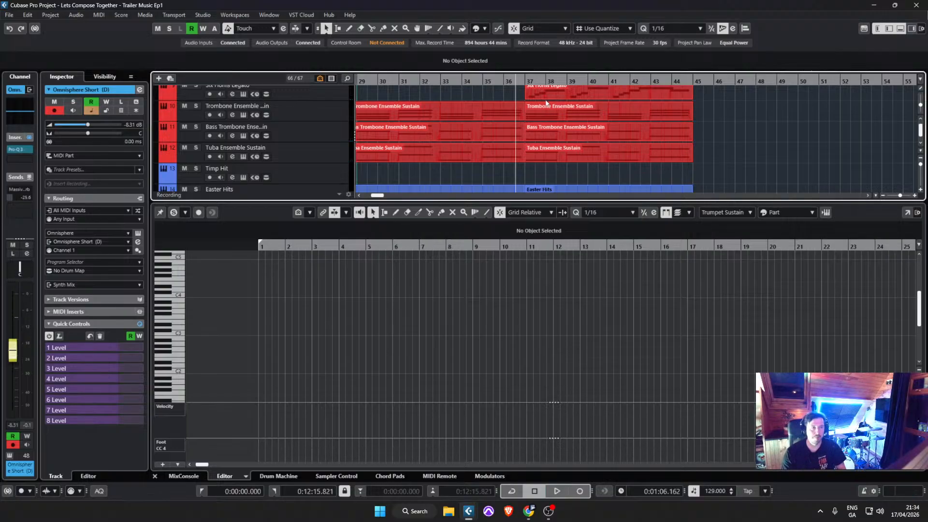
scroll(579, 121, down, 11)
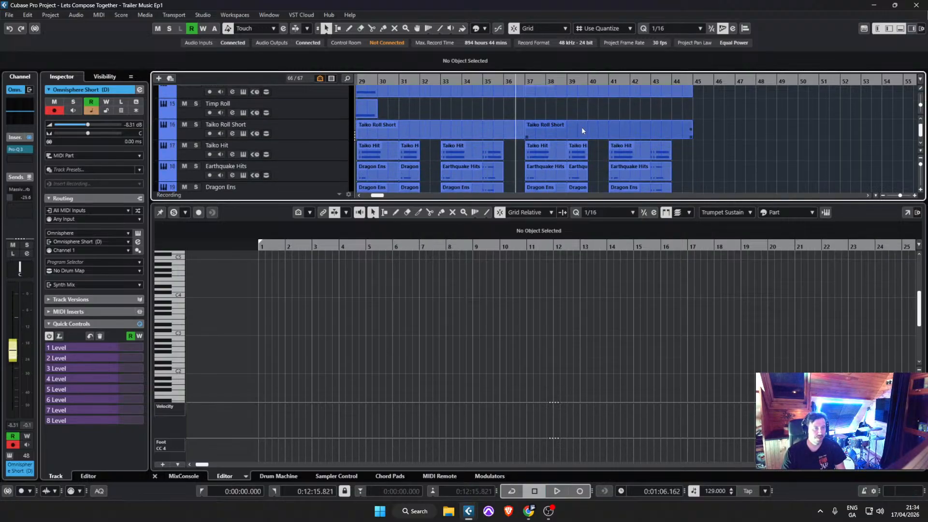
scroll(574, 132, down, 6)
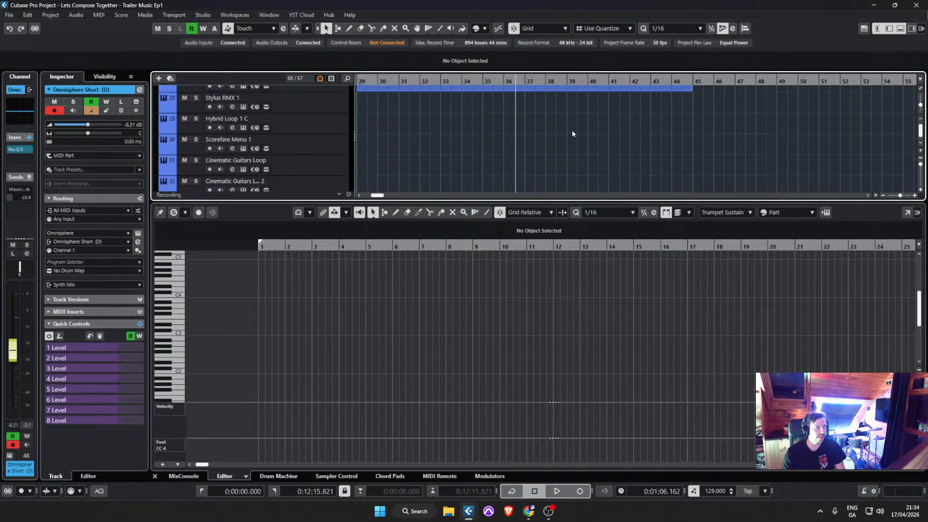
click(483, 126)
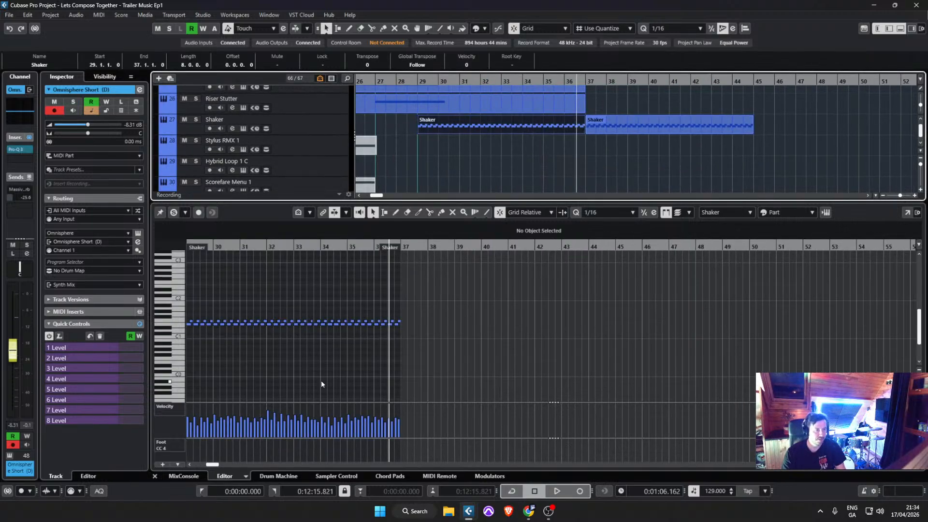
click(236, 303)
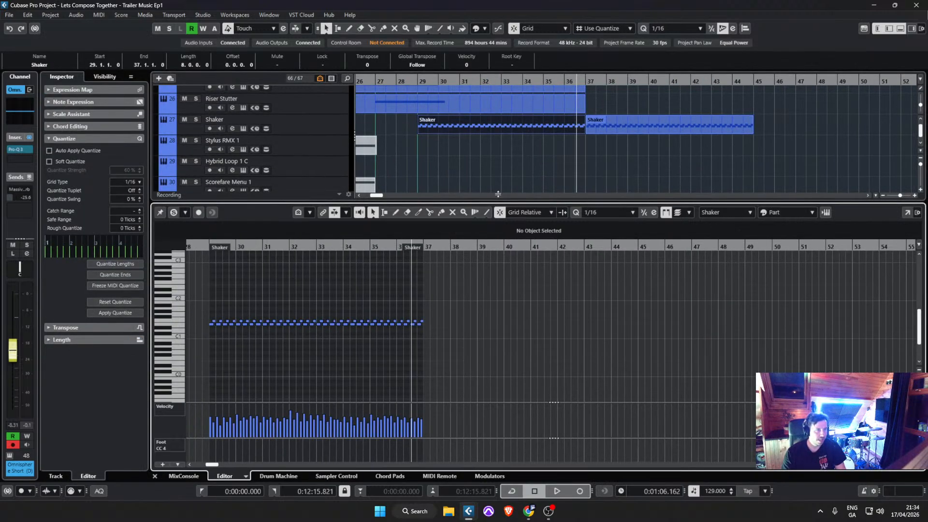
click(195, 121)
key(space)
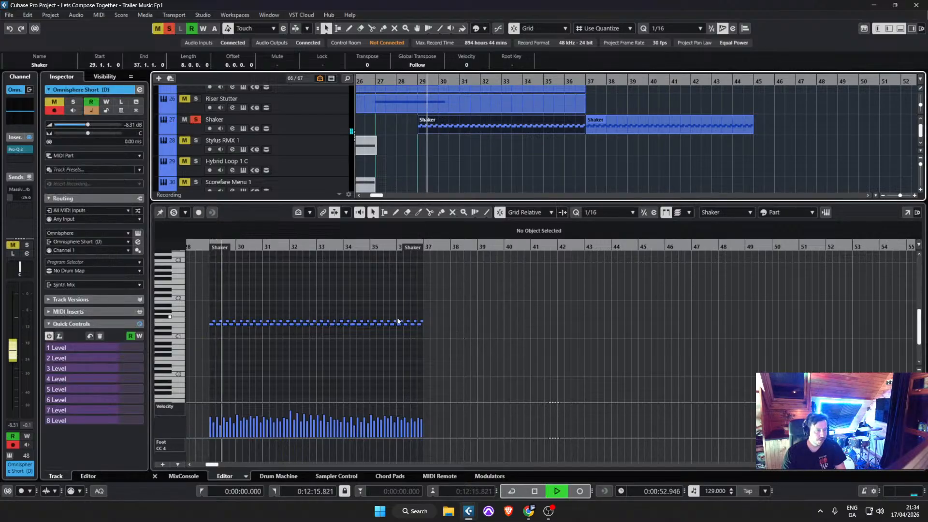
Step: Audition the start of the soloed Shaker pattern repeatedly from around bar 29, looking closely at its notes and velocities
scroll(398, 321, up, 2)
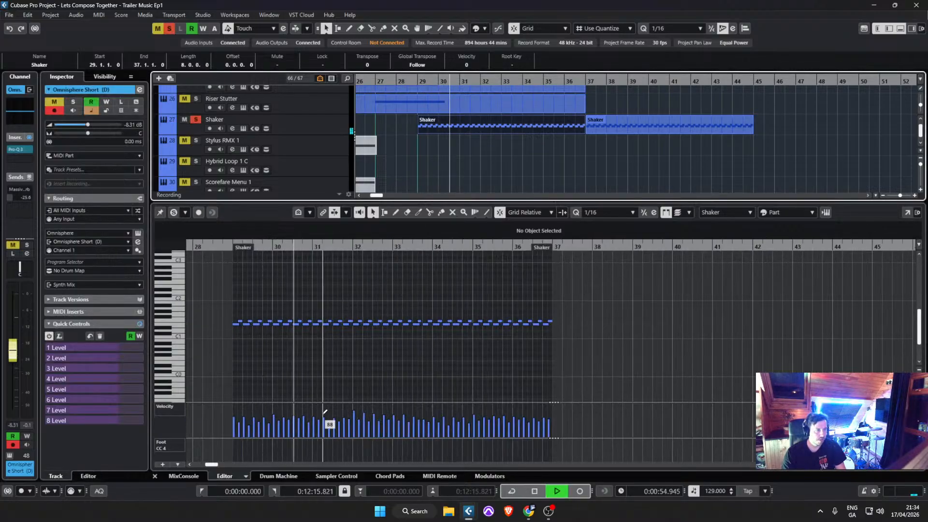
scroll(314, 396, up, 2)
key(space)
key(space)
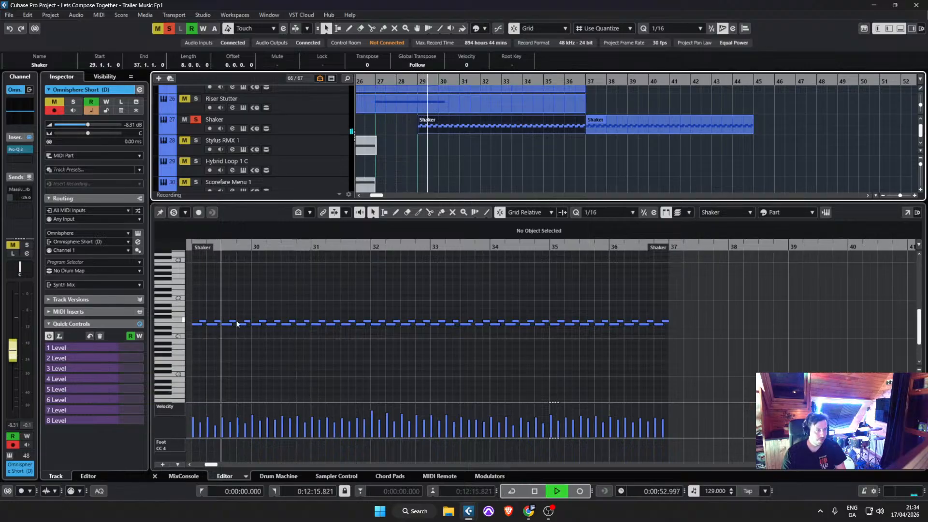
key(space)
click(207, 298)
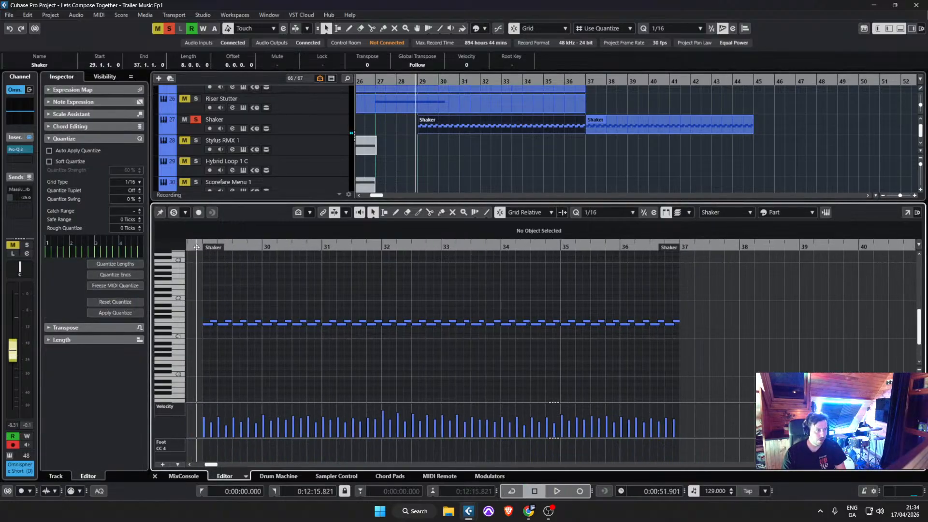
key(space)
key(space)
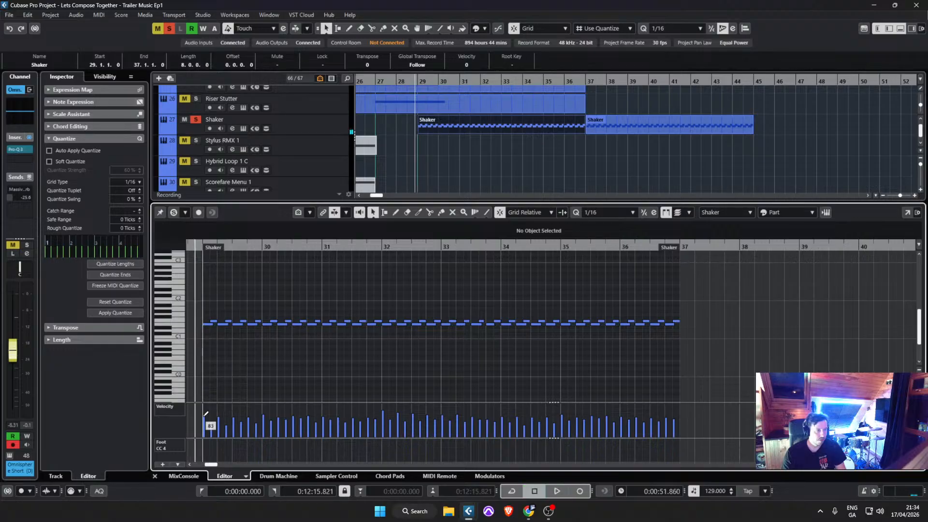
key(space)
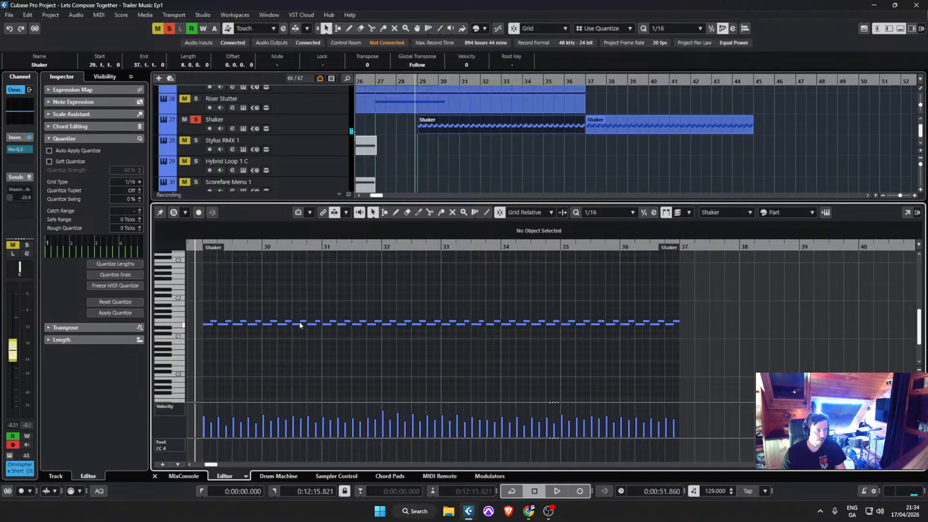
key(space)
key(space)
Step: Delete the Shaker notes from bar 30 onward and add a G#1 accent note on the last eighth of bar 29
drag(266, 313, 774, 368)
key(Delete)
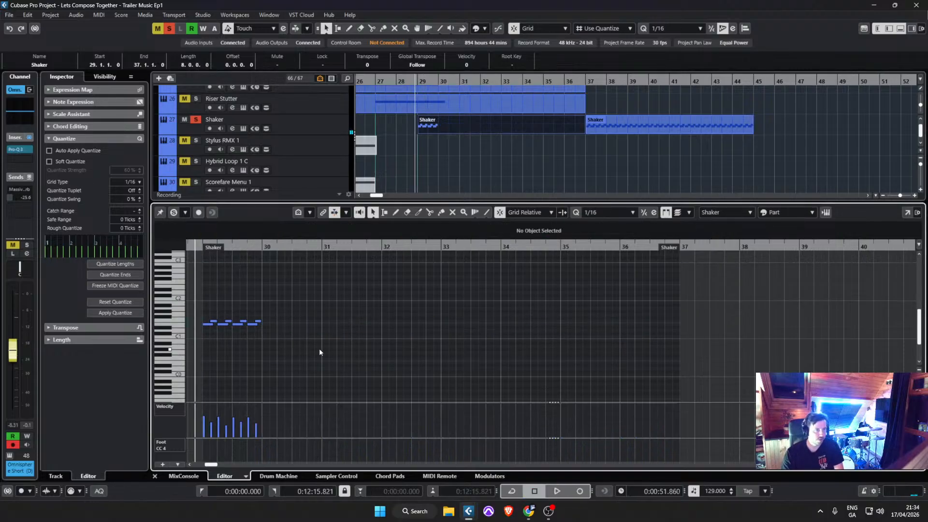
key(h)
key(h)
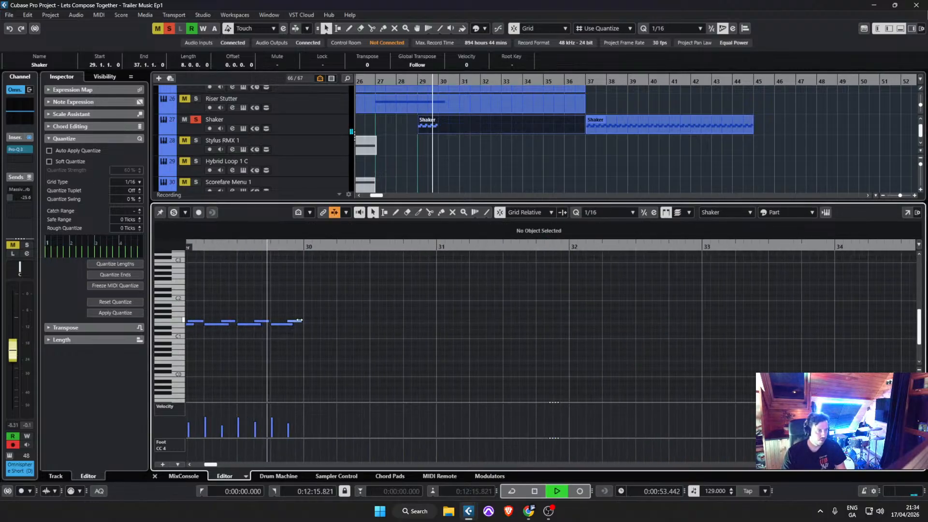
key(space)
double_click(294, 310)
drag(293, 312, 304, 313)
Step: Copy the one-bar Shaker pattern with its accent into bar 30 and play it back
drag(330, 345, 239, 290)
drag(337, 326, 471, 321)
click(379, 292)
key(space)
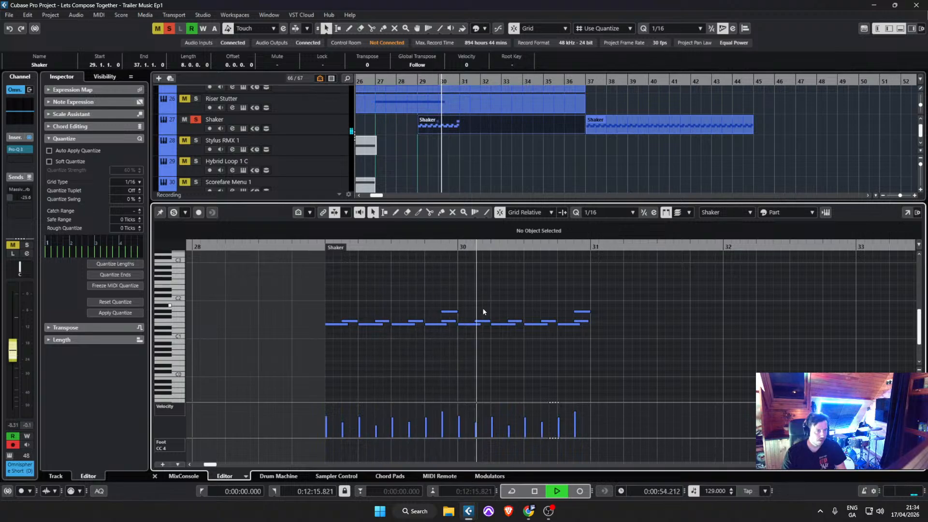
Step: Delete the regular note under the G#1 accent in bars 29 and 30, and raise the velocity of both accents
key(space)
click(451, 321)
key(Delete)
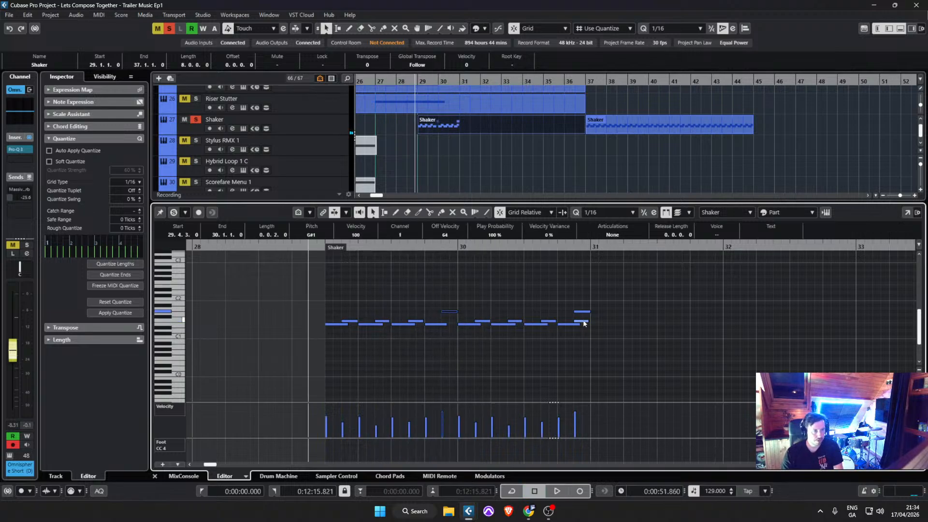
click(583, 321)
key(Delete)
click(573, 405)
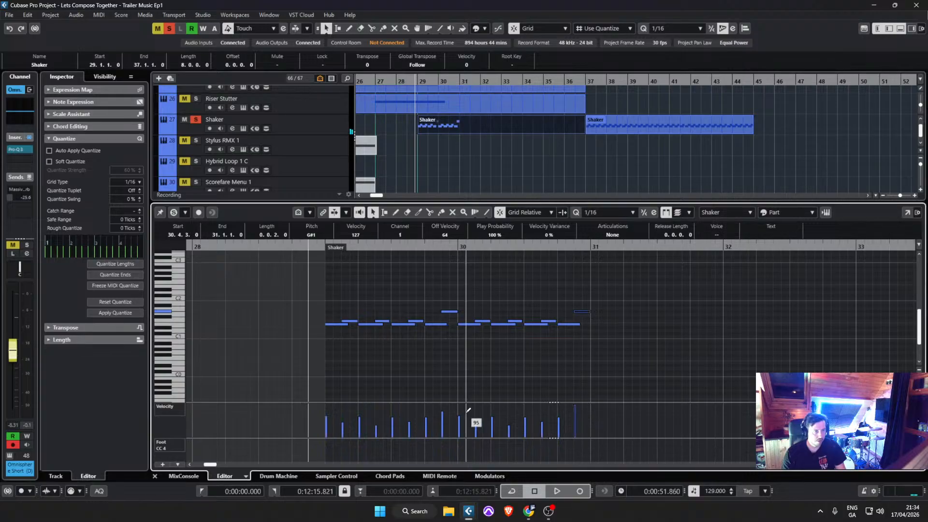
click(442, 406)
Step: Repeat the two-bar Shaker pattern up to bar 37 and replace the part at bars 37 to 45 with a copy of the revised part
drag(690, 353, 602, 325)
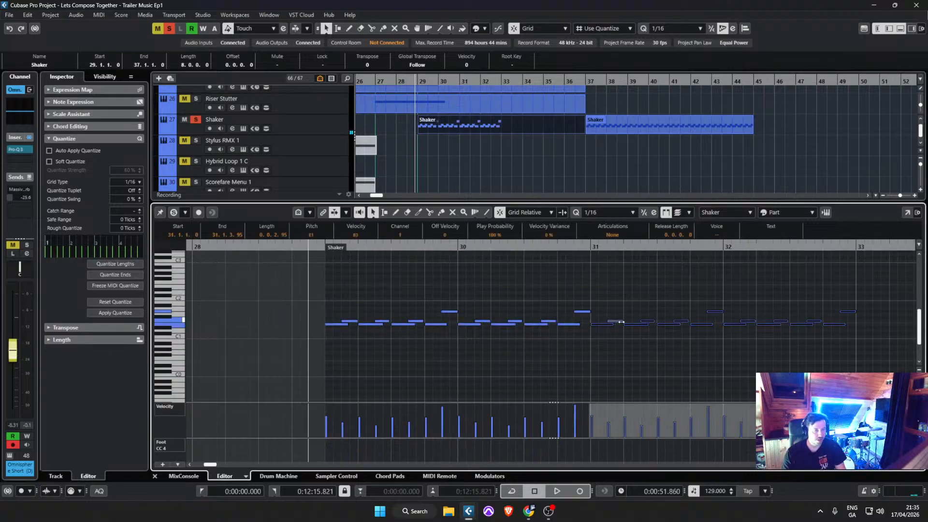
drag(849, 359, 889, 324)
click(599, 128)
key(Delete)
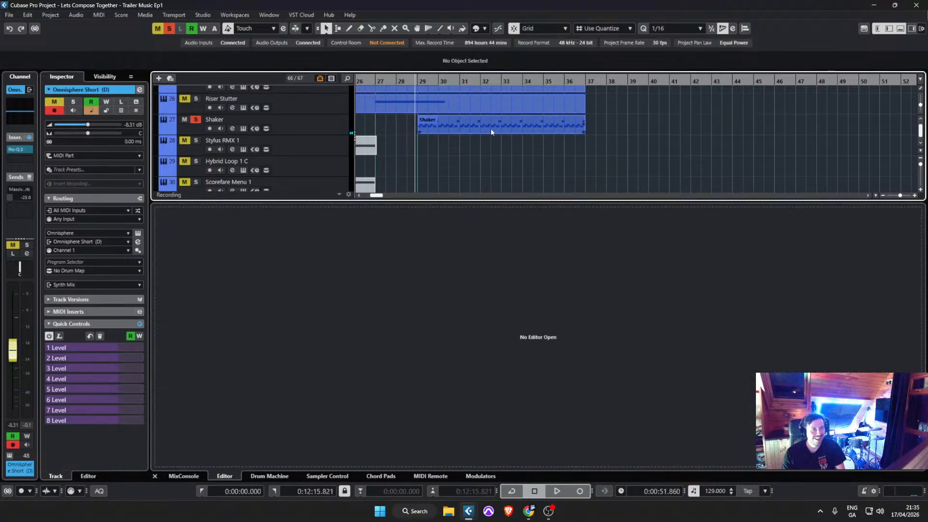
drag(430, 129, 597, 131)
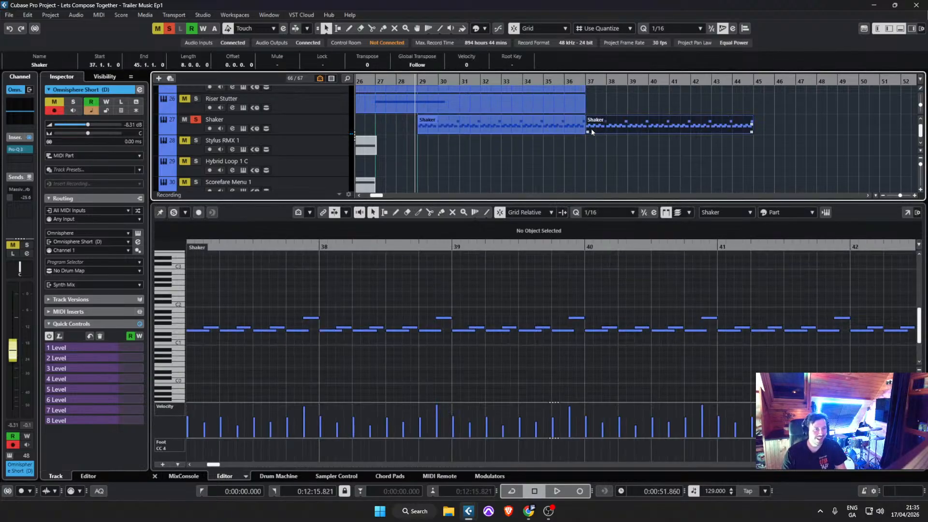
Step: Save the project
scroll(591, 129, up, 2)
scroll(541, 150, down, 1)
scroll(542, 150, down, 2)
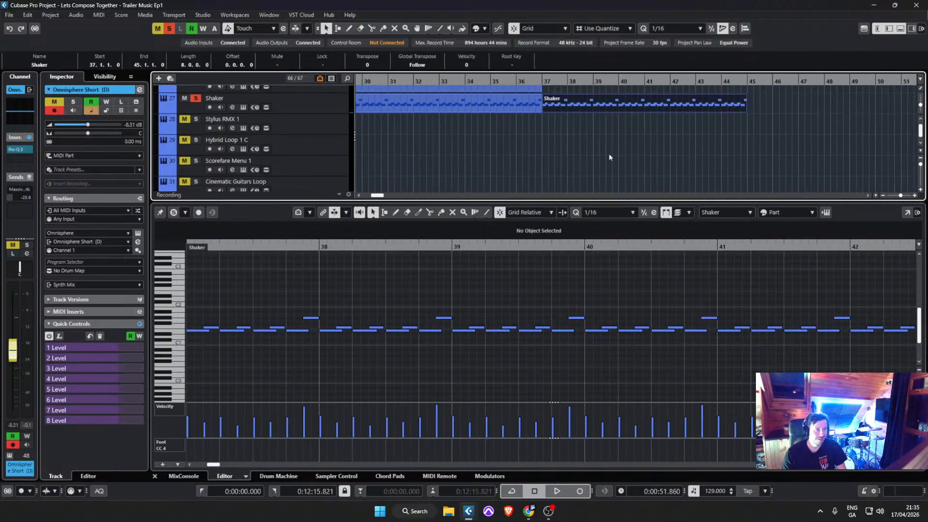
scroll(607, 153, down, 1)
scroll(579, 121, up, 1)
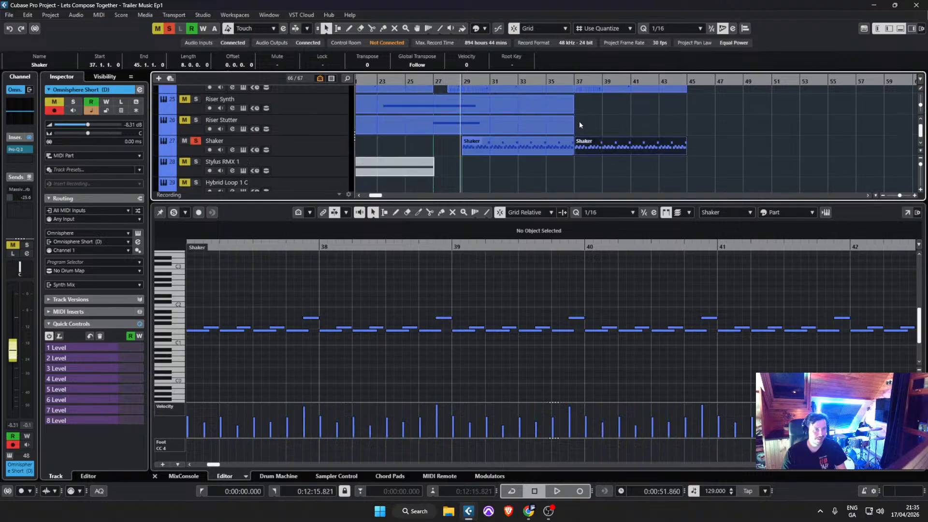
click(8, 16)
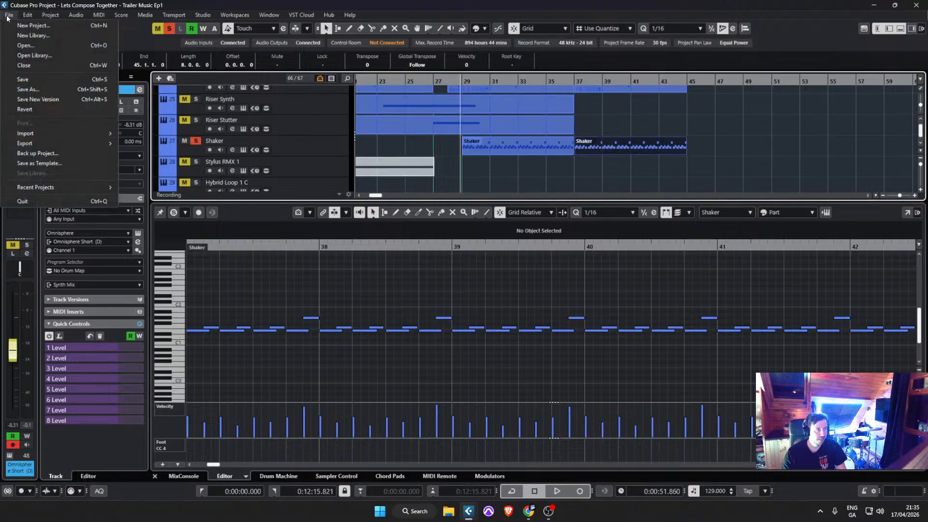
click(31, 78)
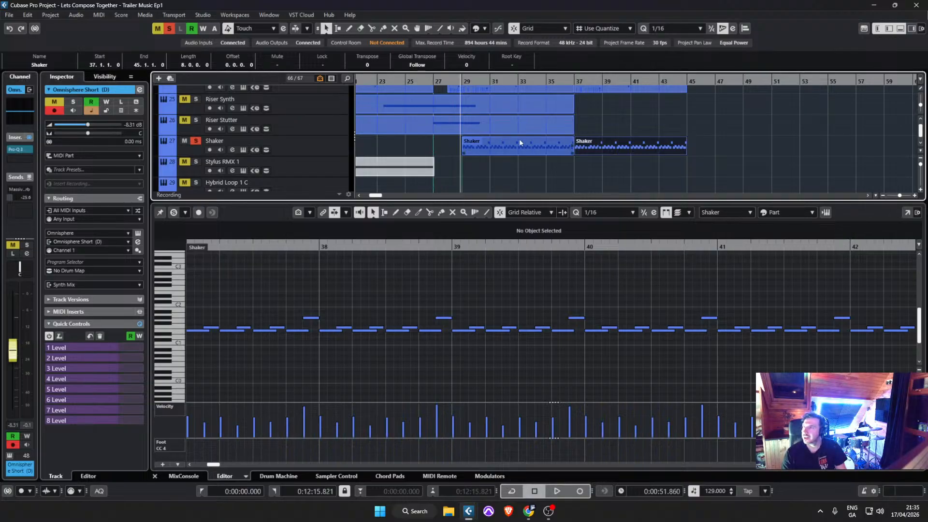
Step: Glue the two Shaker parts into one continuous part from bar 29 to bar 45
click(521, 182)
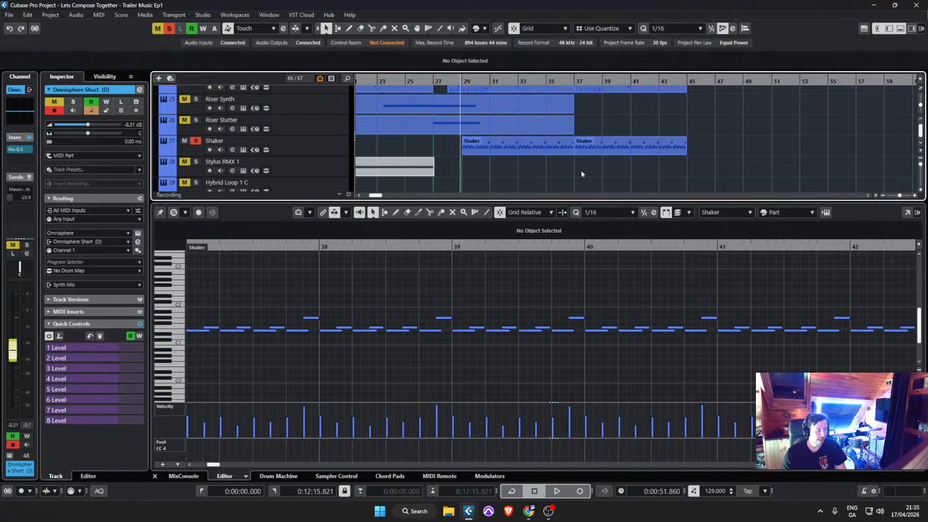
drag(622, 169, 558, 149)
key(g)
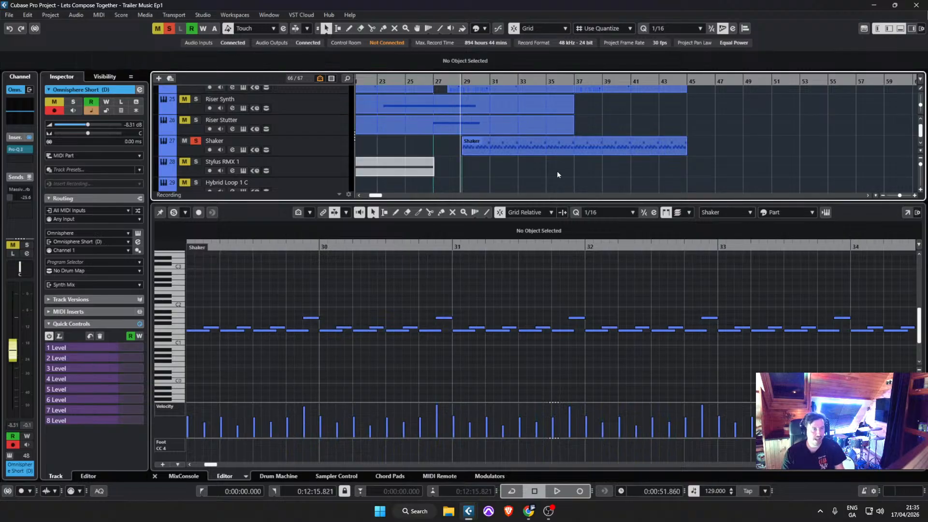
Step: Select the Piano 2 track and deactivate all solo states in the project
scroll(541, 166, up, 6)
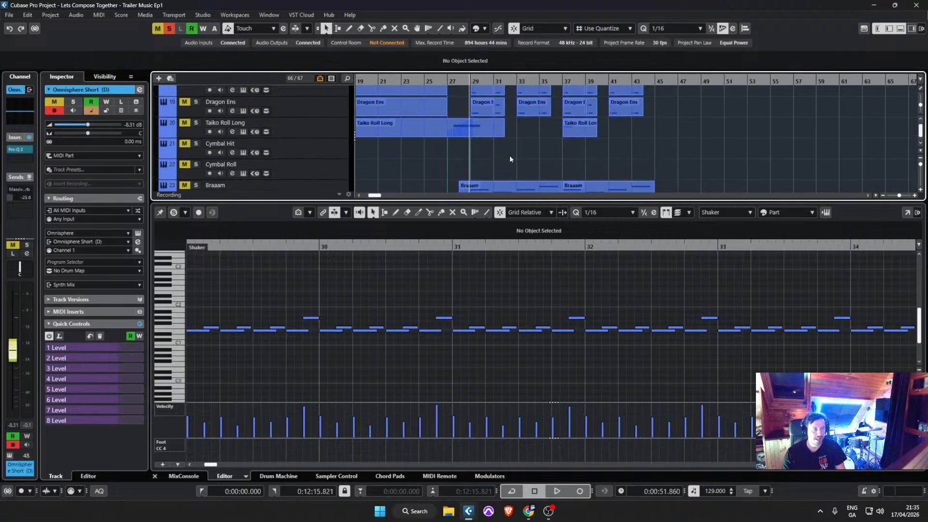
scroll(509, 155, down, 3)
scroll(450, 158, down, 13)
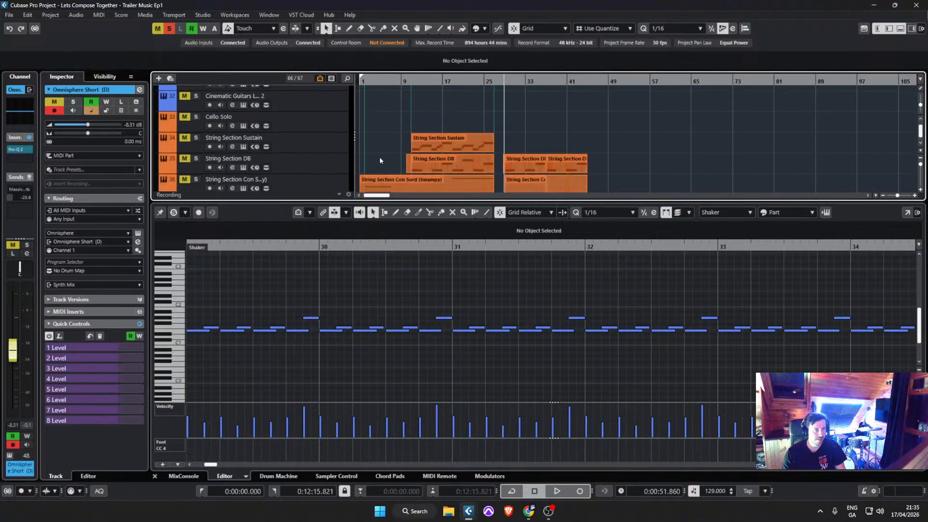
scroll(384, 153, down, 17)
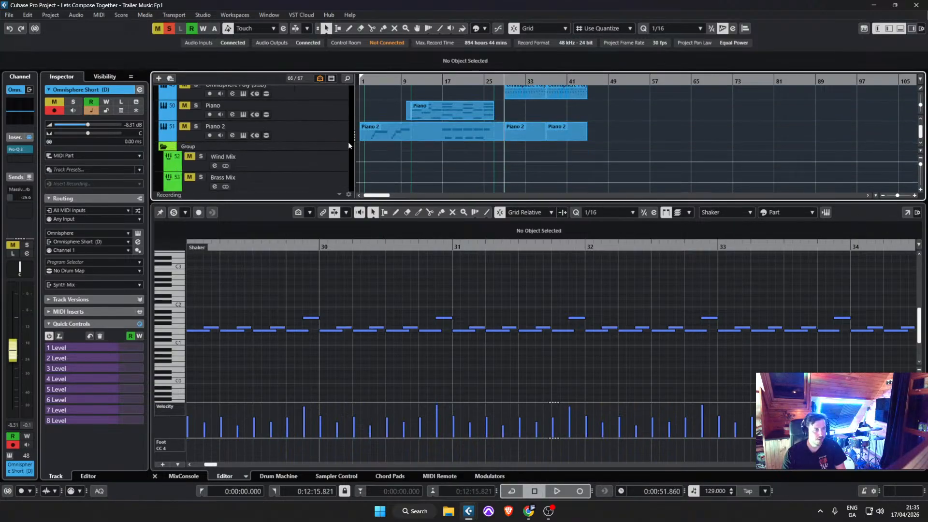
click(332, 136)
click(169, 28)
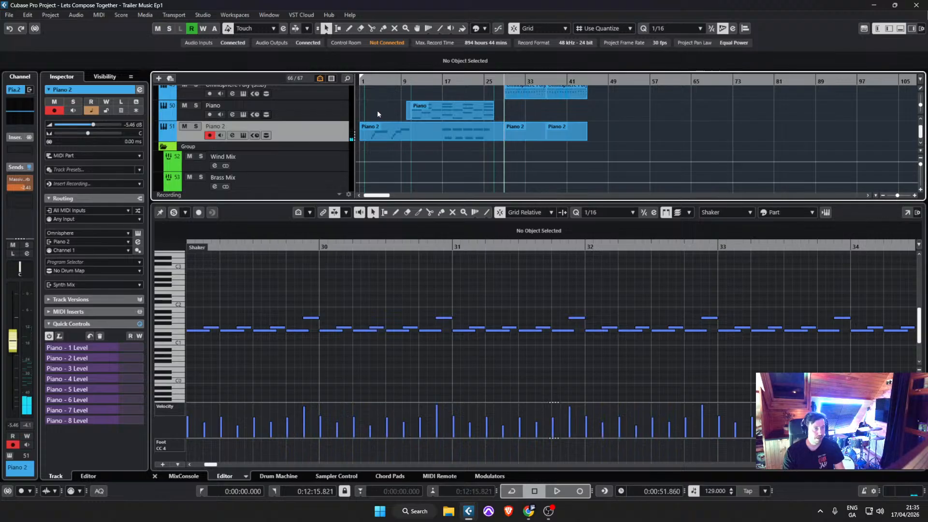
Step: Select the String Section Sustain part at bars 11 to 27 together with its track, and save the project
scroll(379, 112, up, 3)
scroll(377, 115, left, 1)
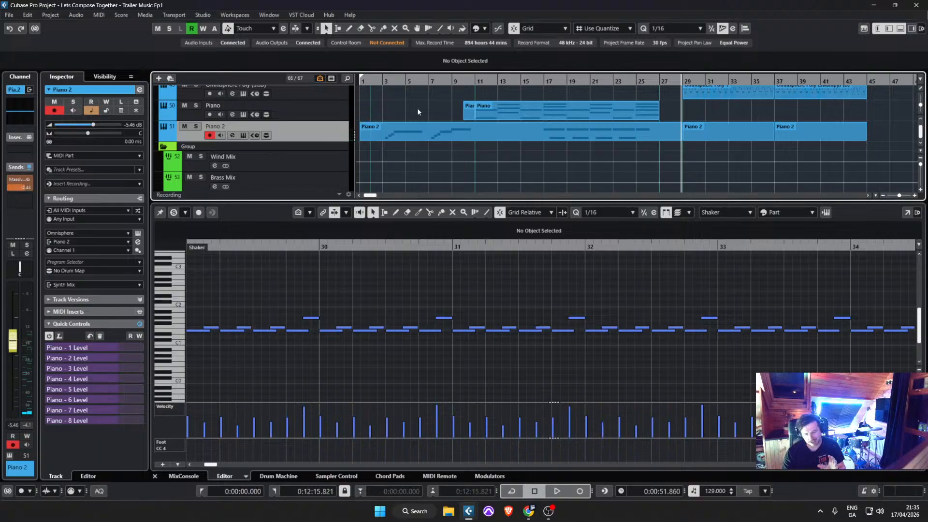
scroll(534, 140, up, 3)
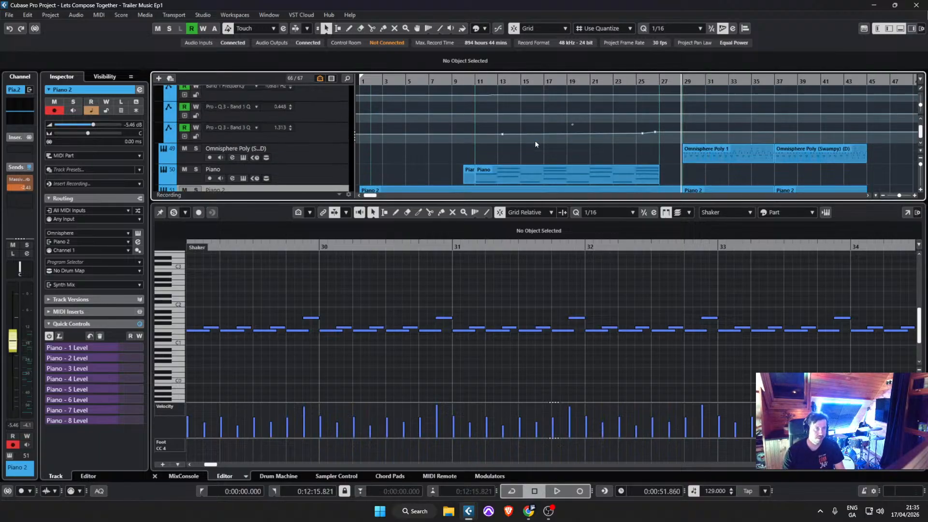
scroll(534, 140, up, 8)
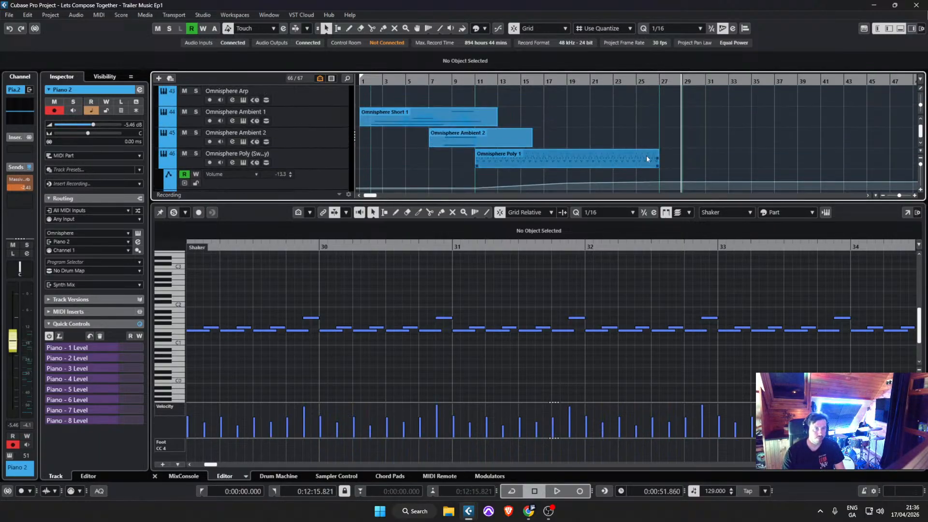
scroll(663, 161, up, 5)
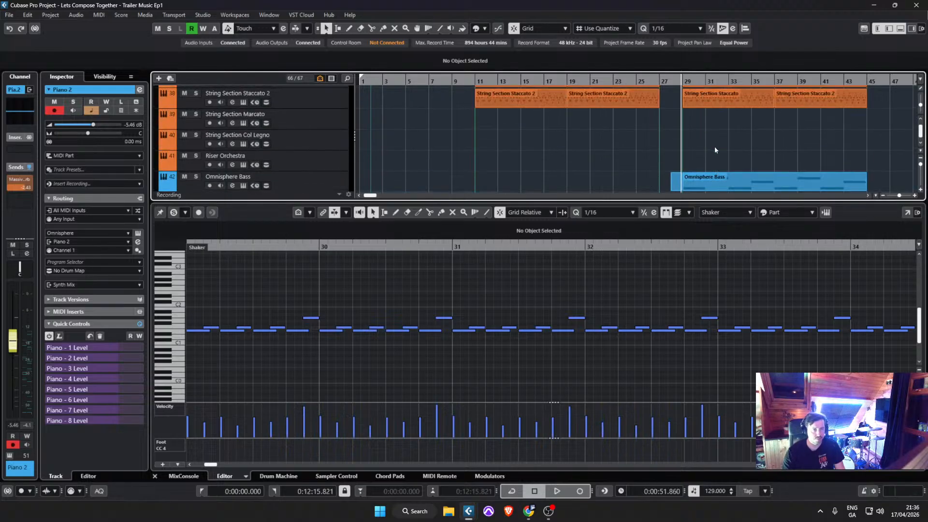
scroll(714, 149, up, 5)
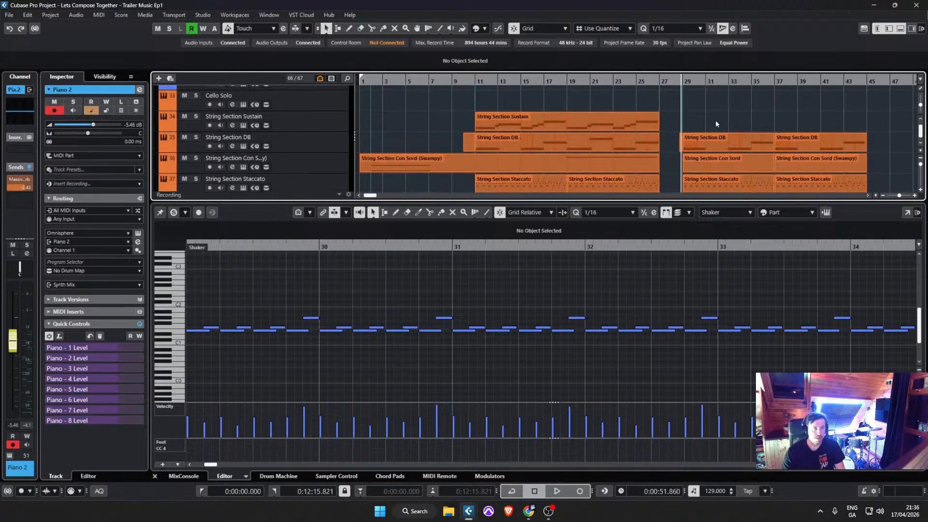
click(530, 127)
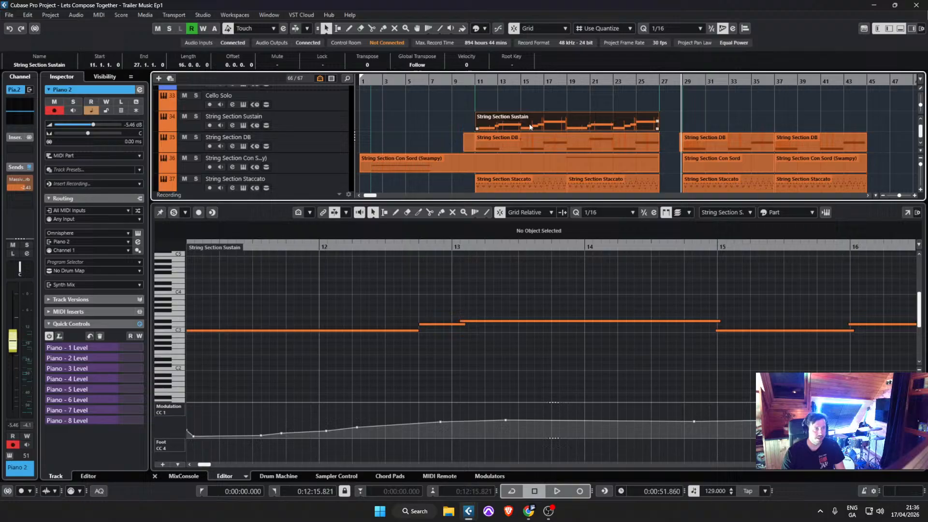
click(333, 126)
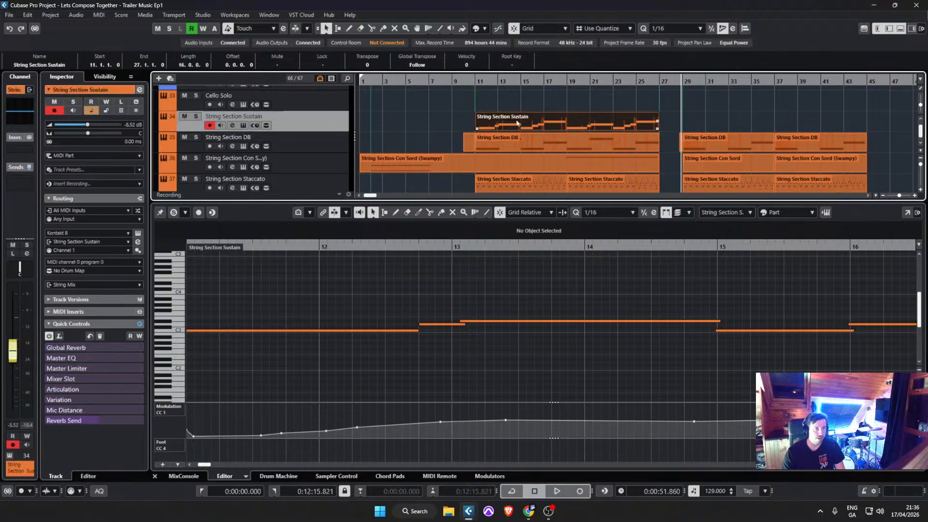
click(9, 15)
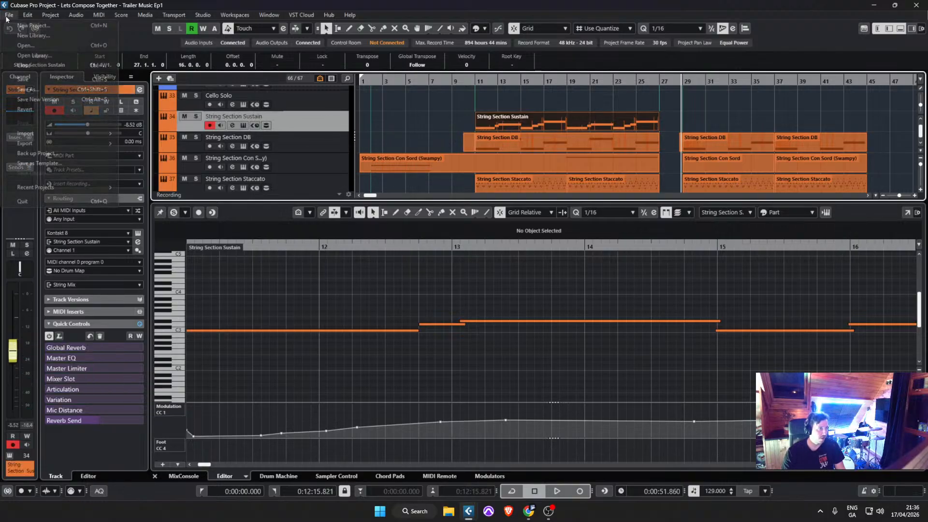
click(20, 80)
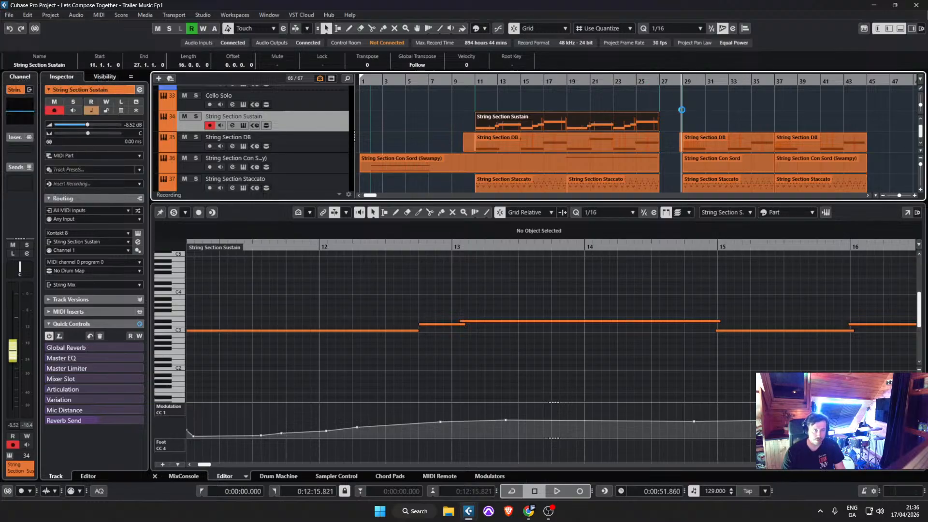
Step: Copy the Trumpet Sustain part at bars 37 to 45 onto the Cello Solo track at the same position
scroll(702, 113, up, 10)
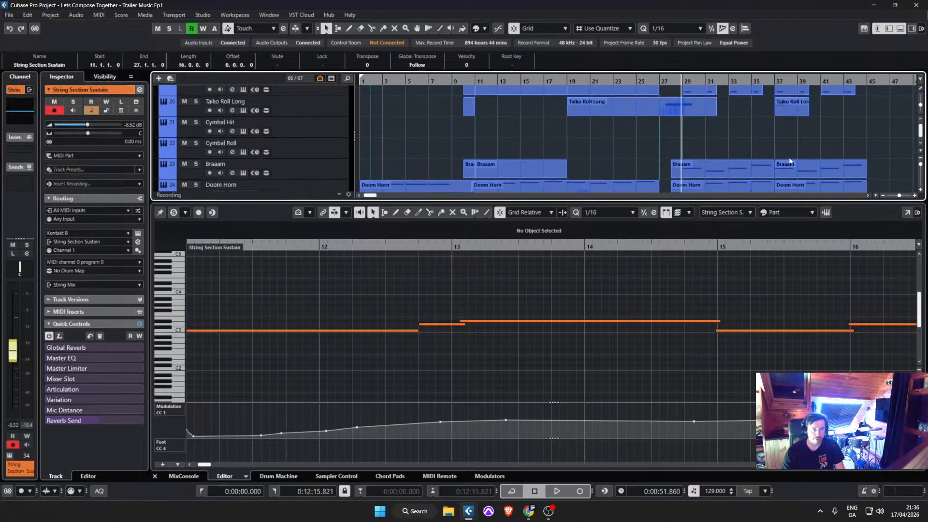
scroll(796, 158, up, 5)
scroll(856, 167, up, 3)
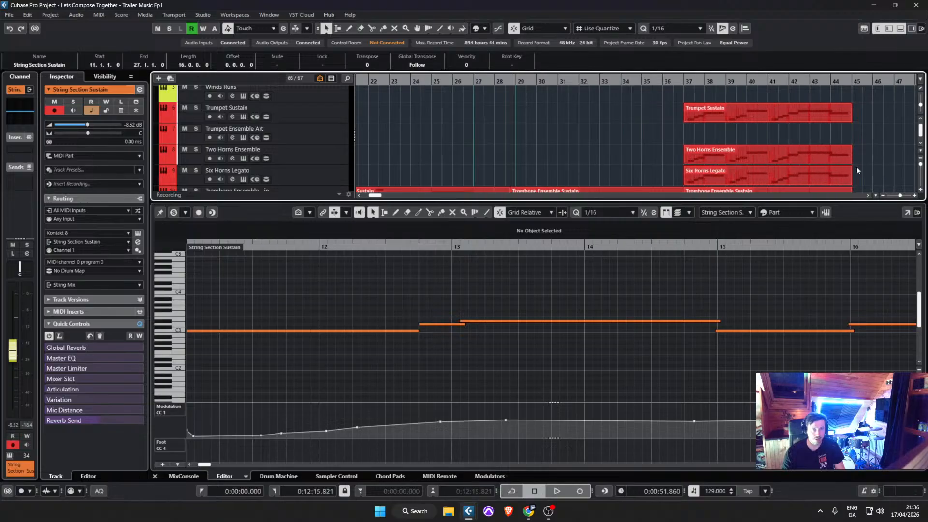
drag(738, 112, 737, 157)
scroll(735, 157, up, 3)
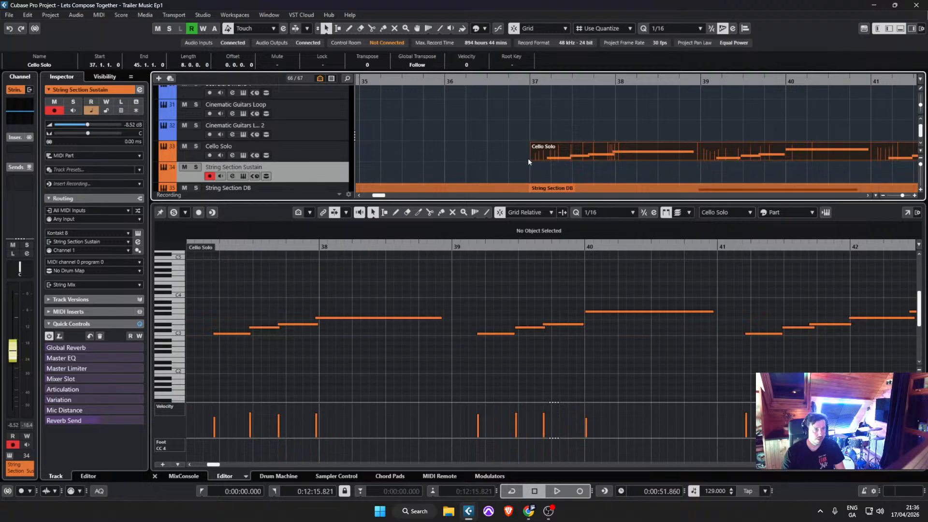
Step: Check the pitch and details of the first note in the Cello Solo part
click(228, 335)
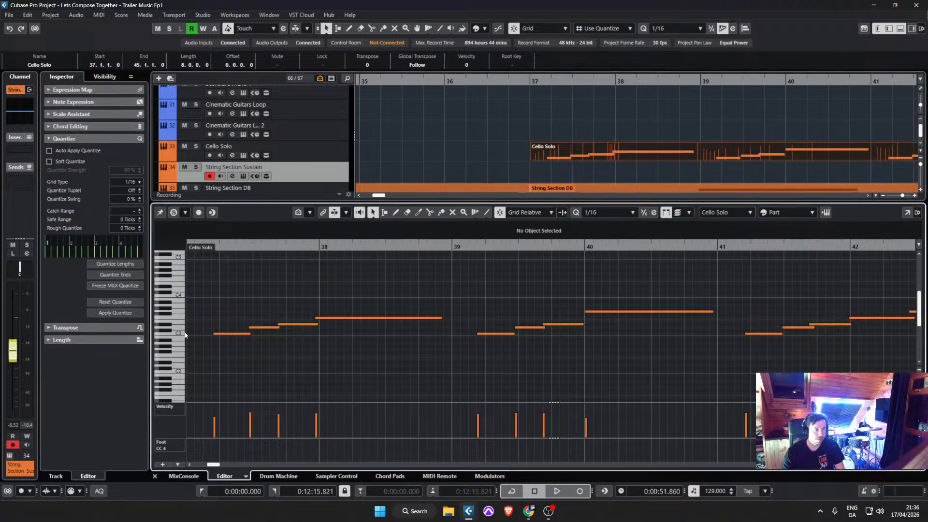
click(231, 334)
drag(503, 80, 497, 123)
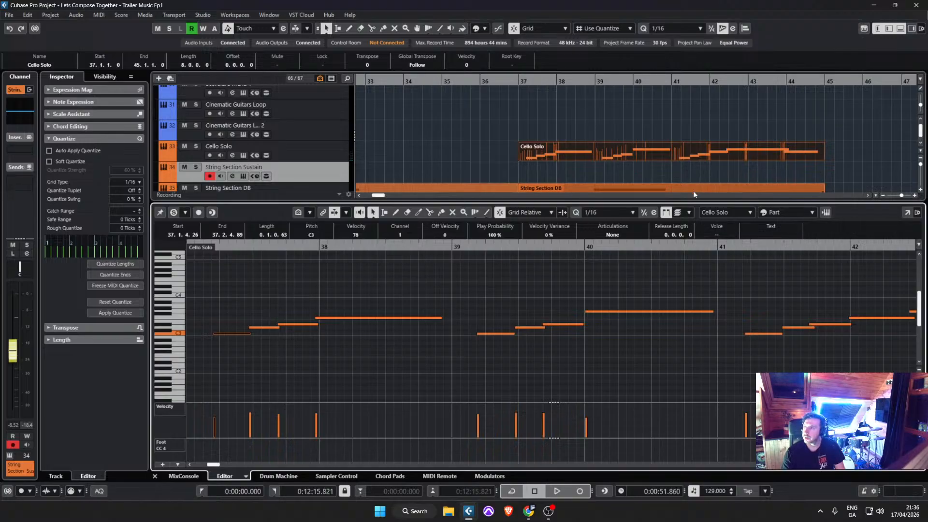
click(412, 141)
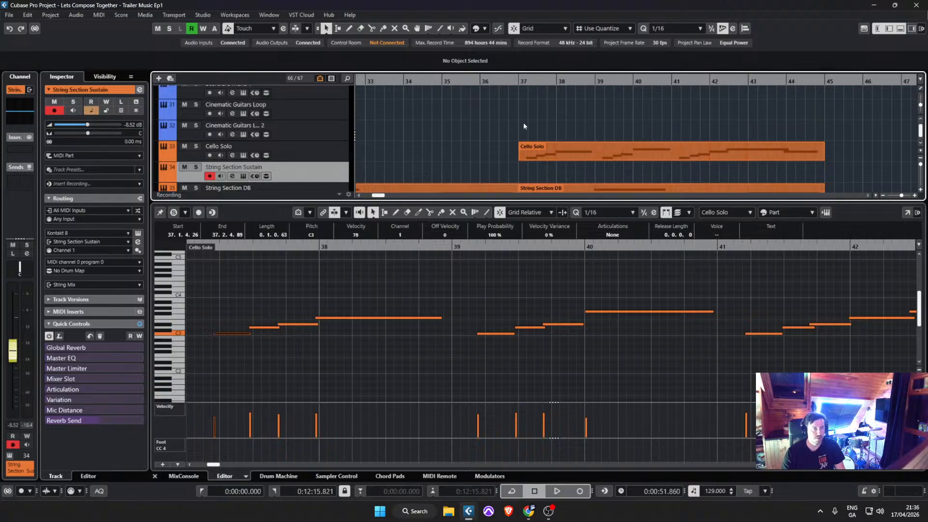
Step: Audition the Cello Solo part from bar 36 with its track selected, and save the project
double_click(491, 83)
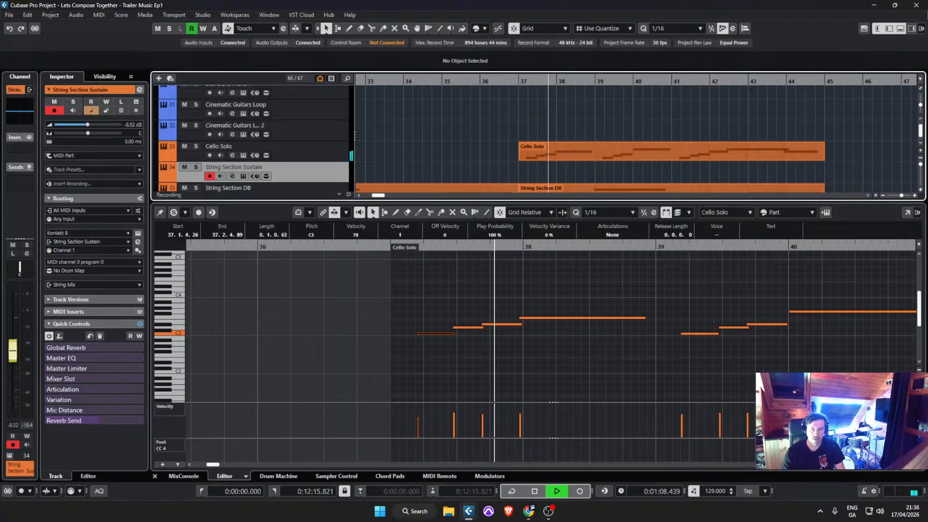
click(329, 156)
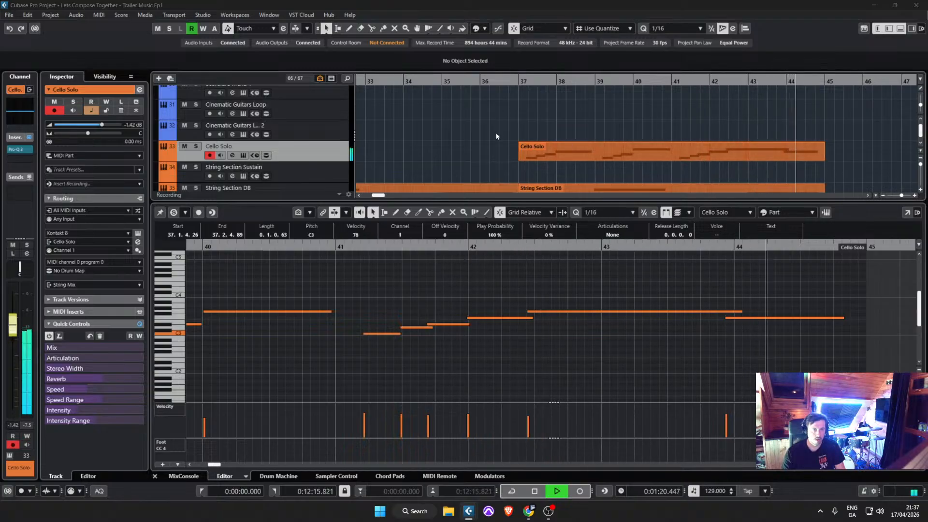
key(space)
click(9, 15)
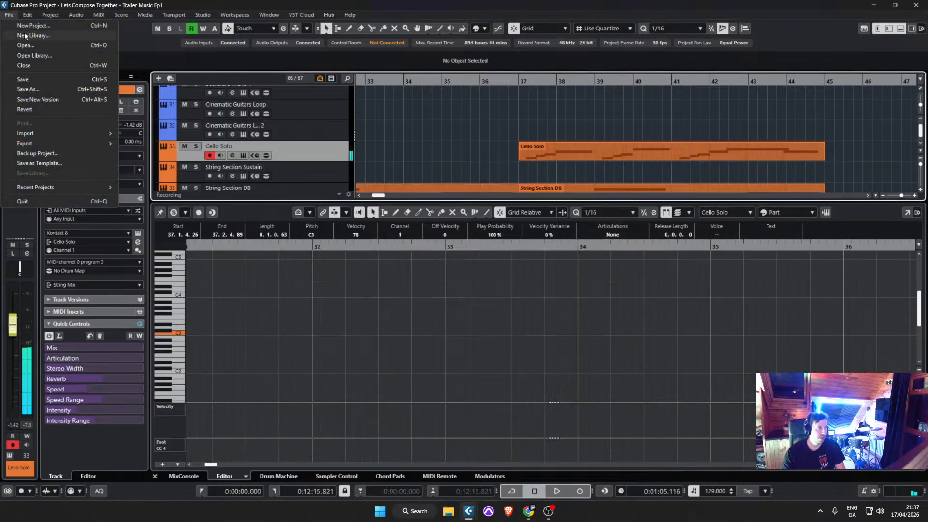
click(30, 79)
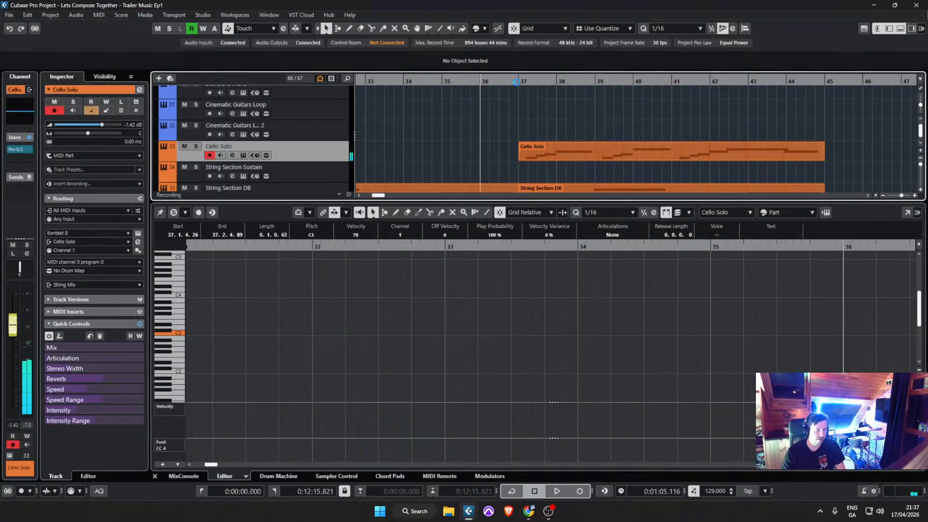
Step: While playing from just before bar 37, set the Cello Solo level to -3.76 dB and add a Massive Verb send
click(516, 83)
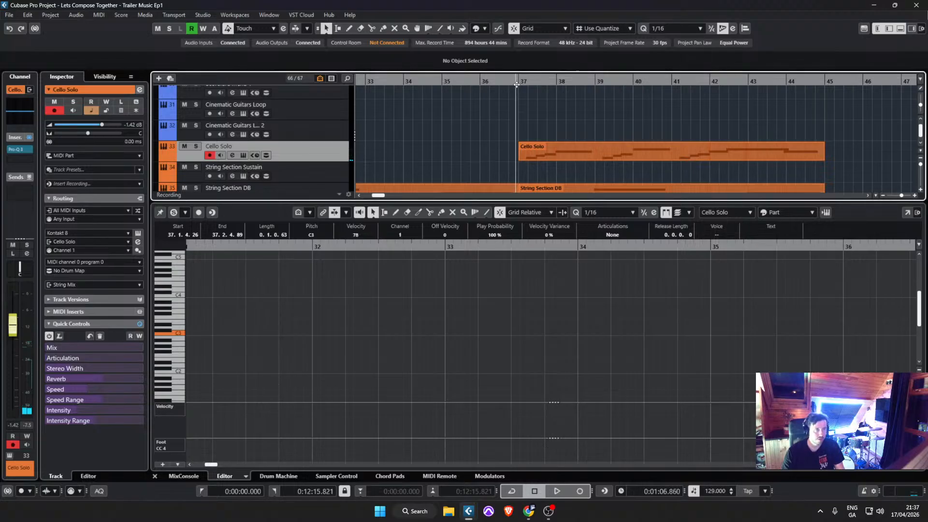
key(space)
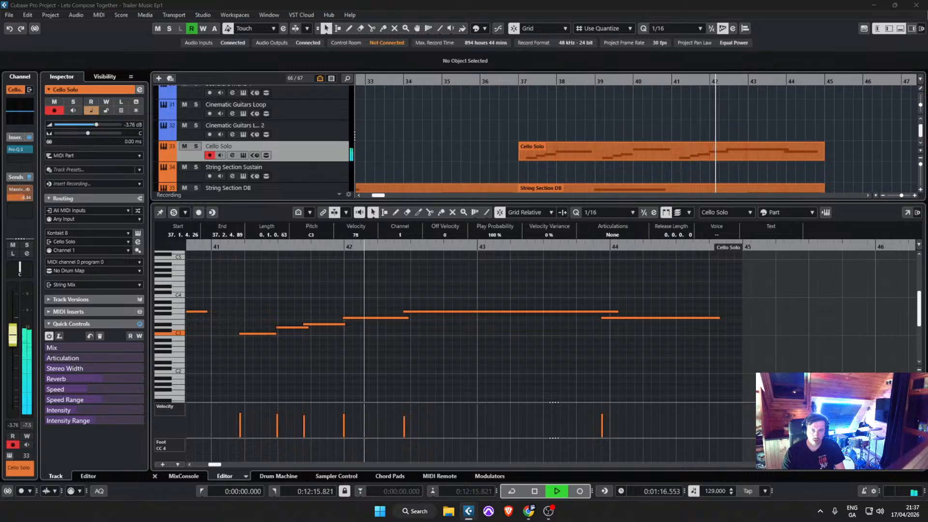
click(823, 122)
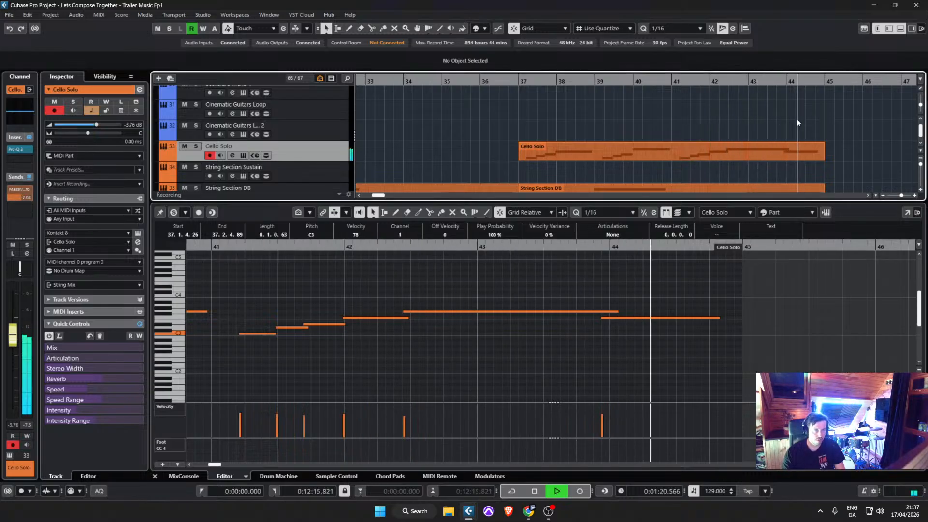
Step: Stop playback and save the project
key(space)
click(15, 15)
click(33, 76)
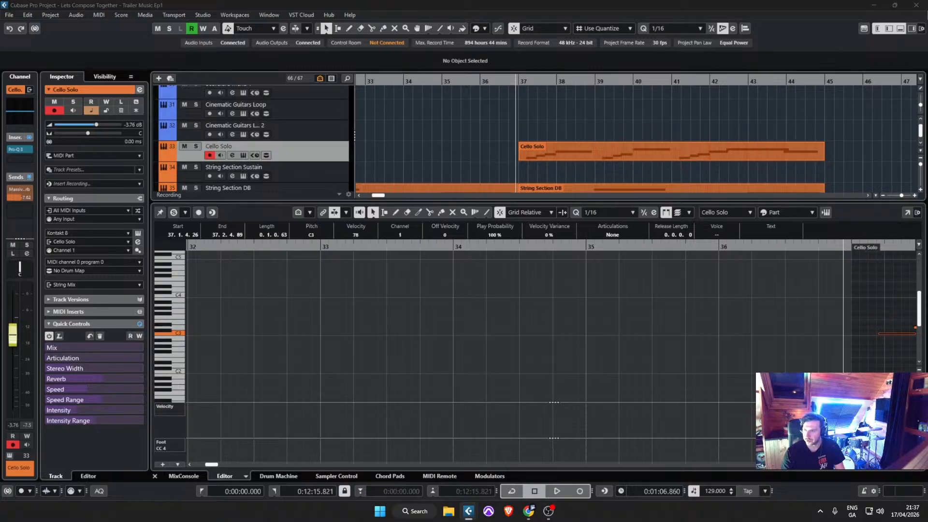
Step: Review the Pro-R reverb settings on the Massive Verb channel and return to the project
click(555, 131)
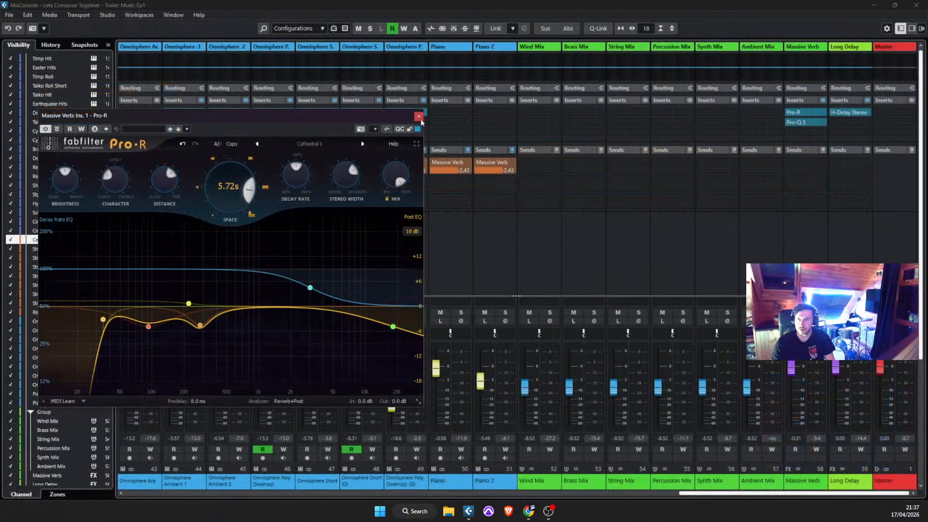
click(418, 116)
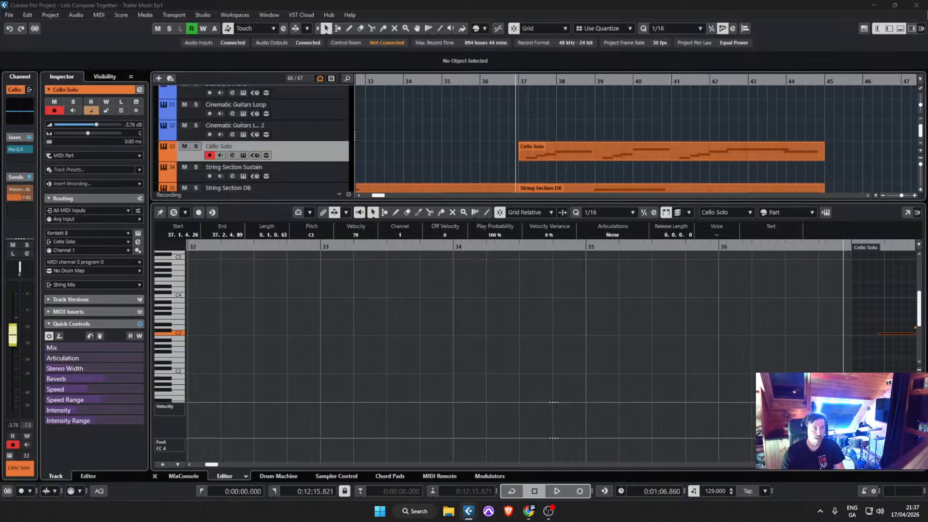
click(617, 100)
Step: Play the arrangement from around bar 33 and review the string and Omnisphere layers alongside the cello solo
click(395, 82)
key(space)
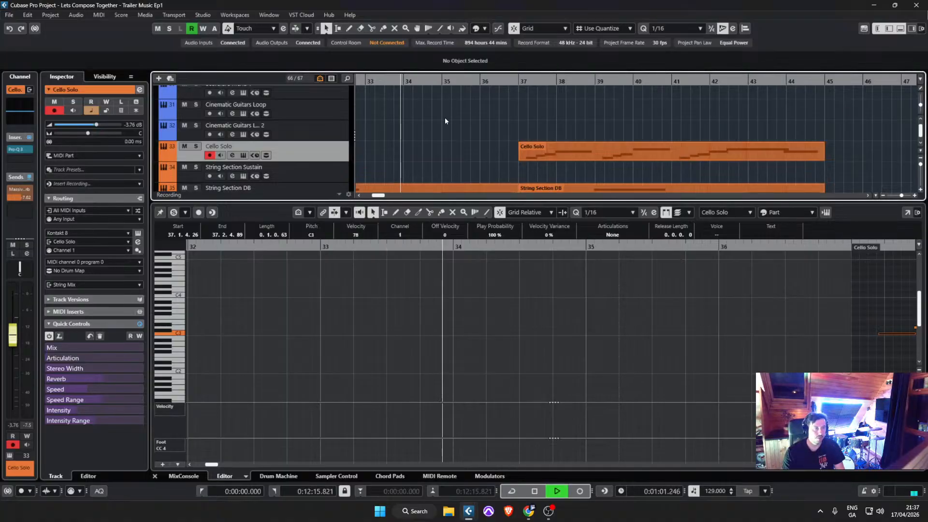
scroll(471, 144, up, 1)
scroll(470, 148, down, 4)
scroll(466, 150, up, 2)
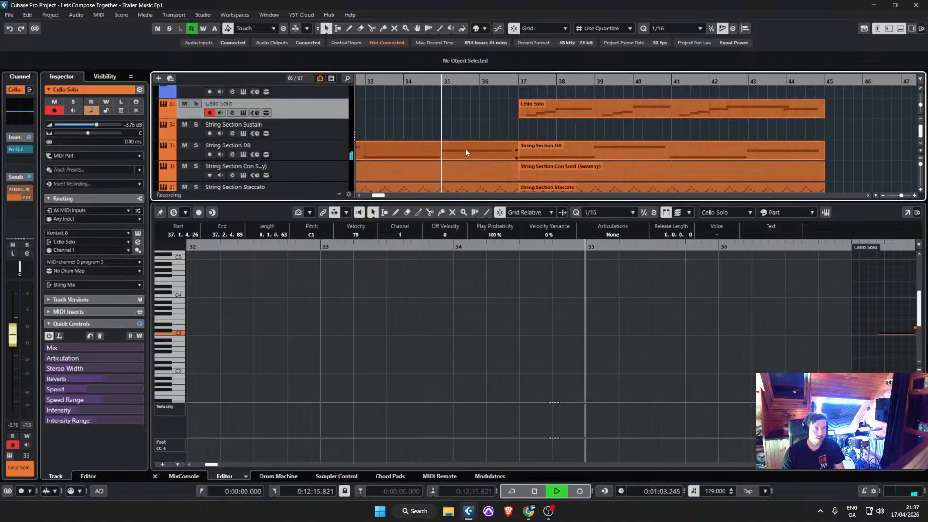
scroll(464, 151, down, 5)
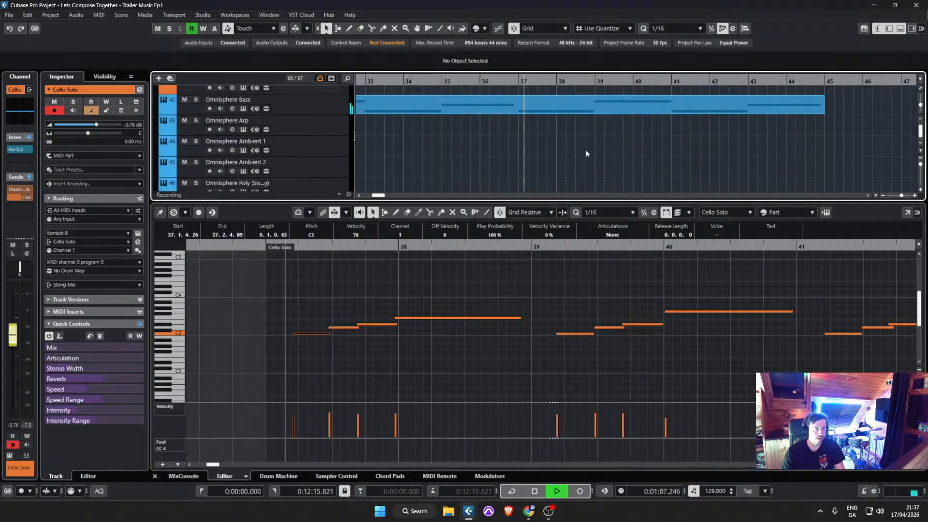
scroll(548, 156, up, 5)
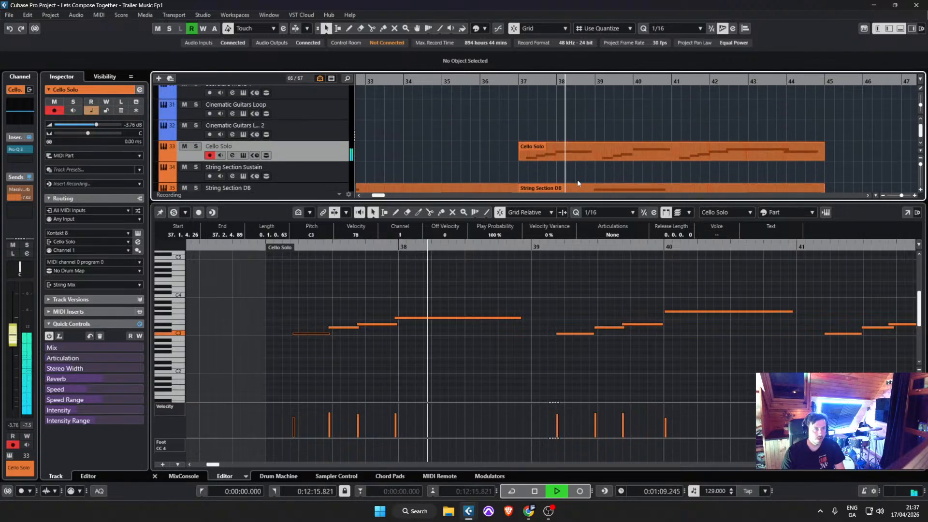
scroll(574, 184, up, 1)
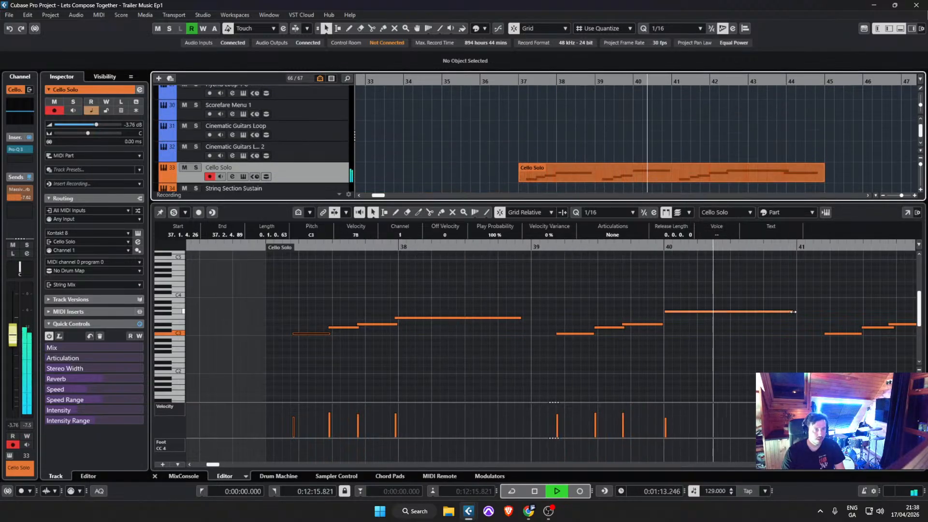
Step: Raise the final Cello Solo note to A3 and shorten the preceding G3 note to end where it begins
mouse_move(791, 311)
mouse_down()
mouse_move(830, 309)
mouse_move(795, 309)
mouse_up()
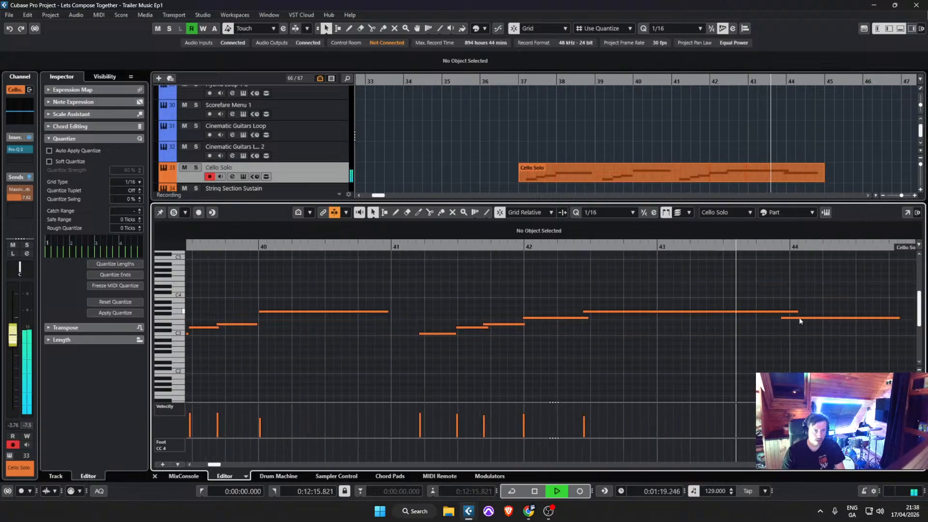
key(space)
click(837, 319)
drag(837, 318, 779, 312)
click(707, 246)
key(space)
key(space)
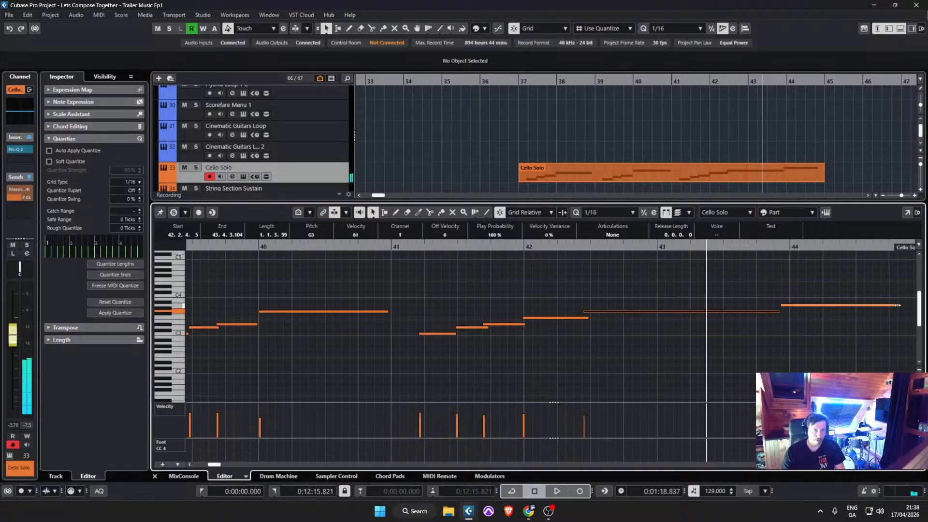
Step: Lengthen the final A3 note to end at 44.4.3.32 and play the cello line back from just before bar 37
mouse_move(899, 305)
mouse_down()
mouse_move(916, 305)
mouse_move(908, 305)
mouse_up()
click(608, 125)
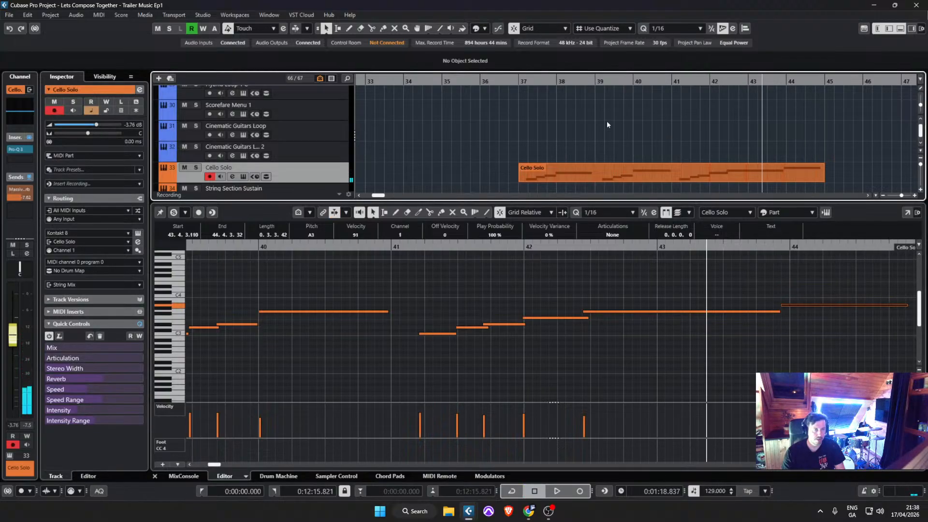
click(505, 82)
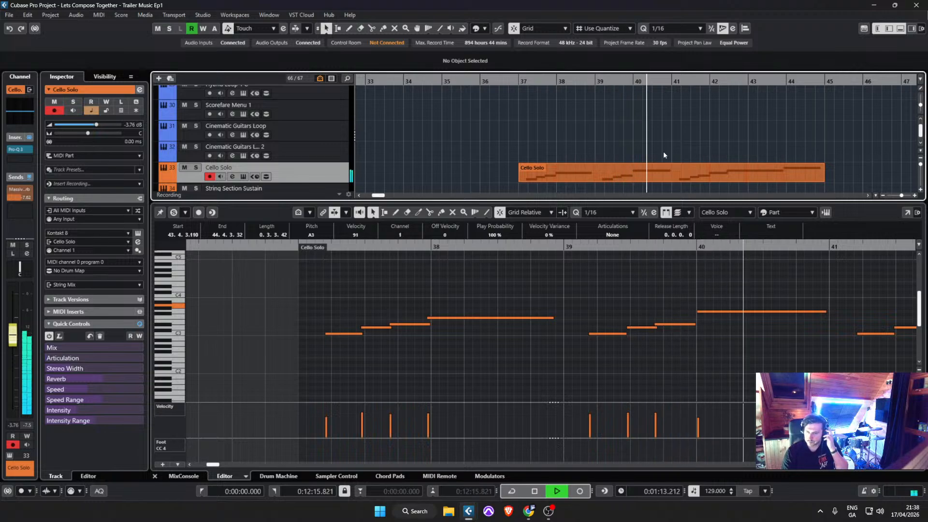
scroll(700, 147, down, 1)
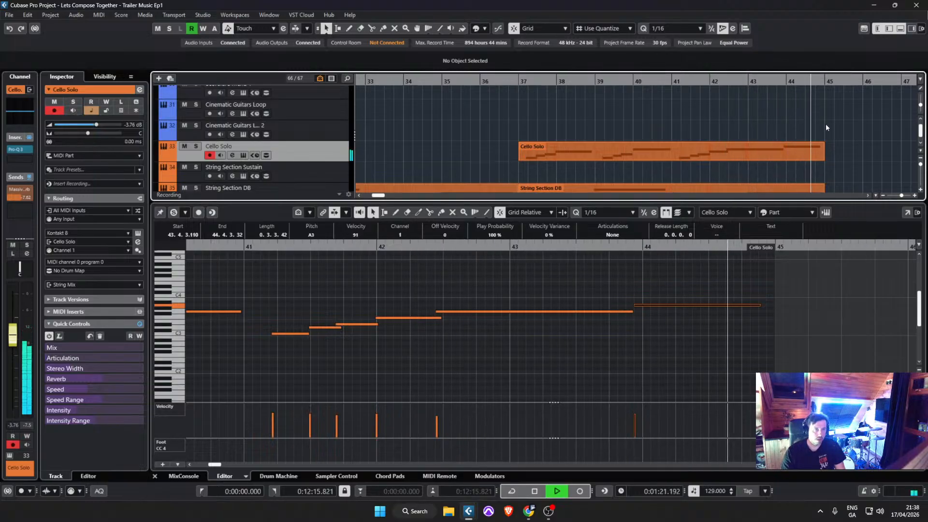
Step: Stop playback and place the project cursor at bar 37, where the Cello Solo part starts
key(space)
click(816, 81)
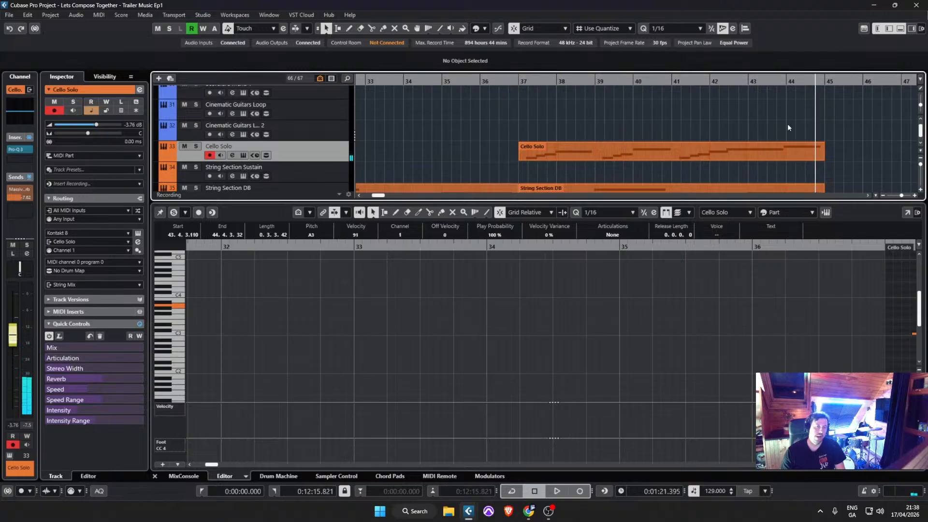
click(517, 81)
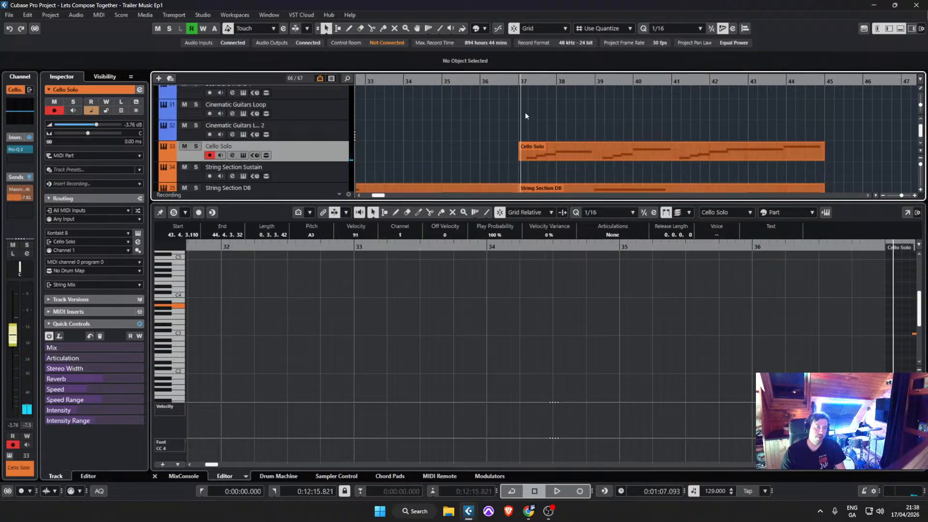
scroll(525, 112, up, 20)
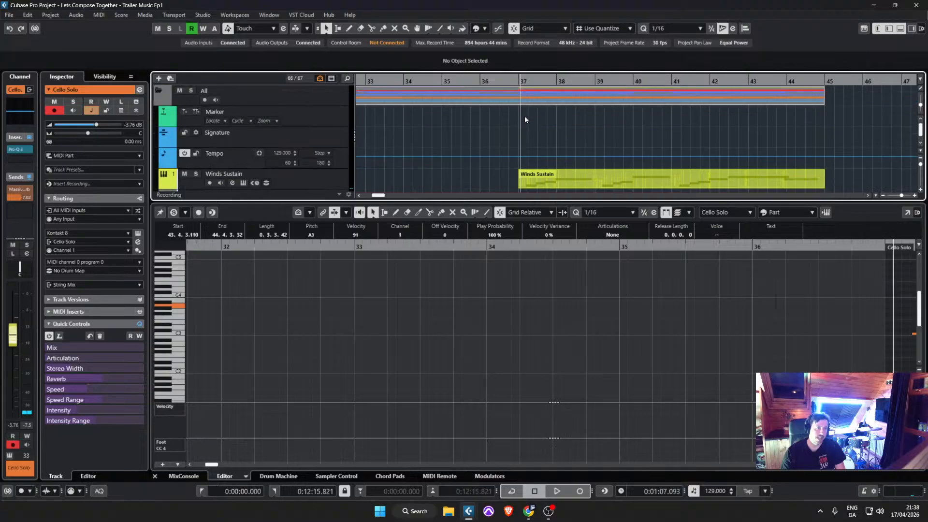
click(520, 85)
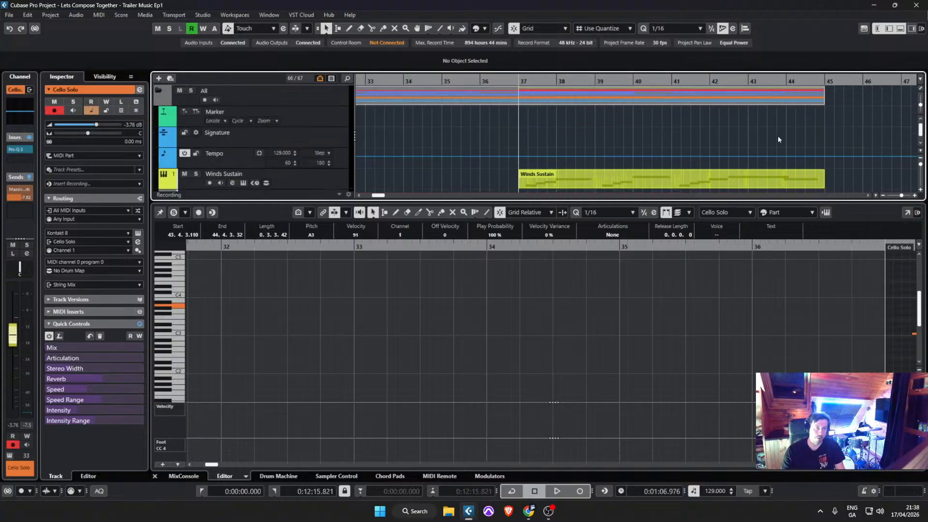
Step: Select the Trombone Ensemble Sustain track for auditioning brass ideas
scroll(834, 129, down, 5)
scroll(825, 136, down, 6)
scroll(822, 133, up, 3)
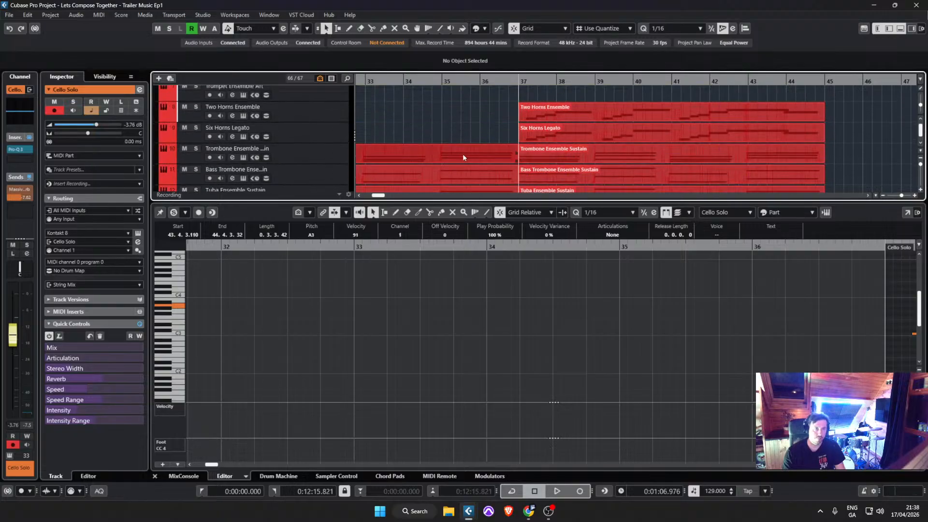
click(338, 157)
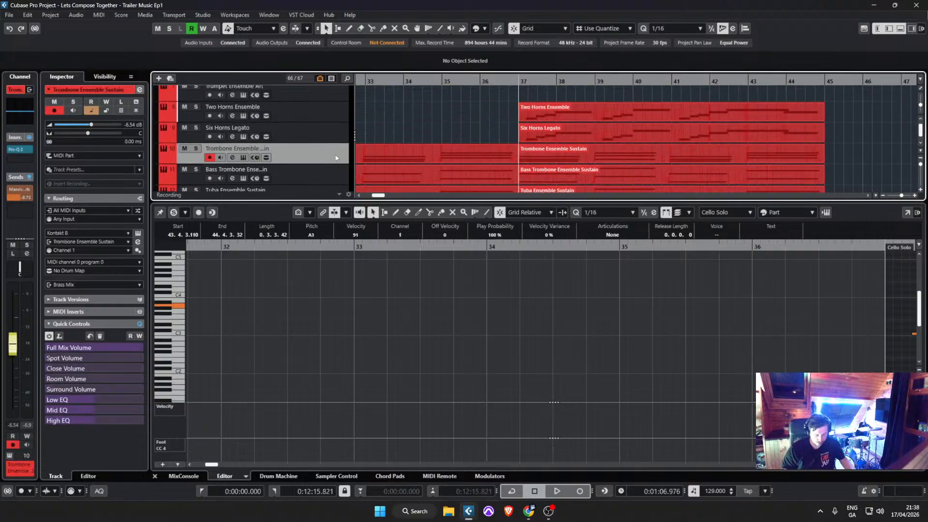
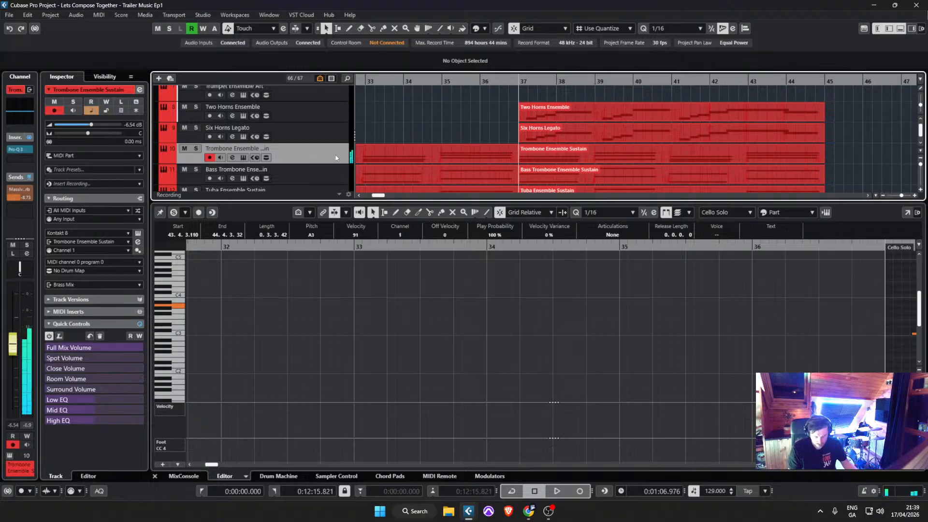
Step: Save the project with the revised cello line
ctrl+scroll(840, 121, down, 3)
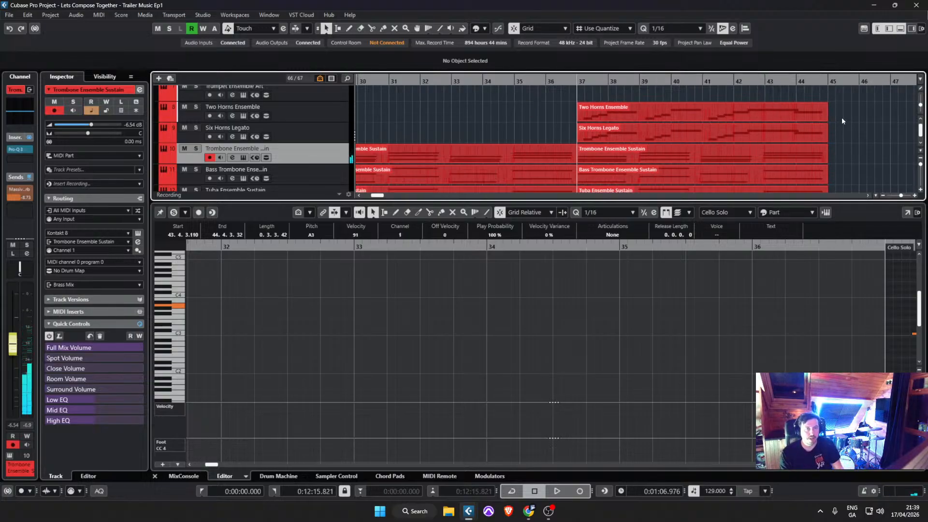
scroll(746, 109, down, 1)
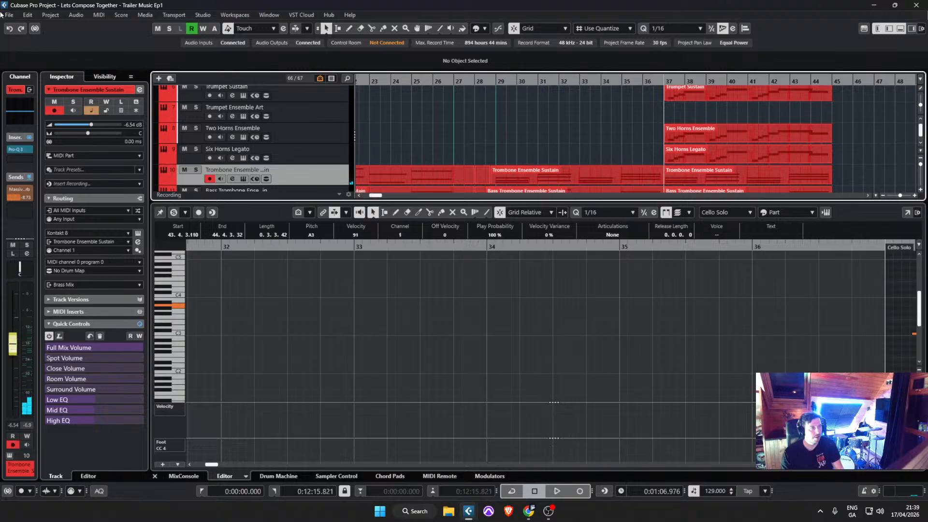
click(4, 15)
click(49, 82)
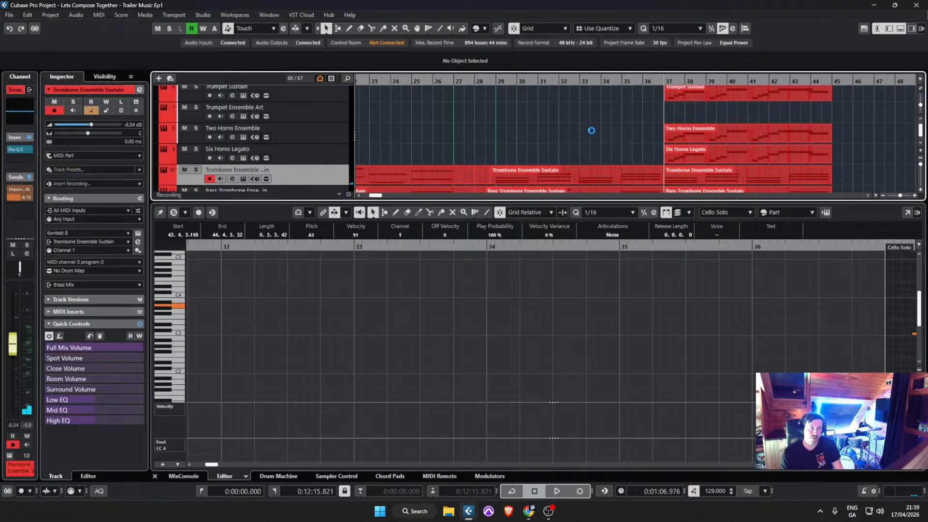
Step: Play the arrangement from bar 1 and review the percussion, string and Omnisphere tracks down to the pianos
ctrl+scroll(602, 117, down, 4)
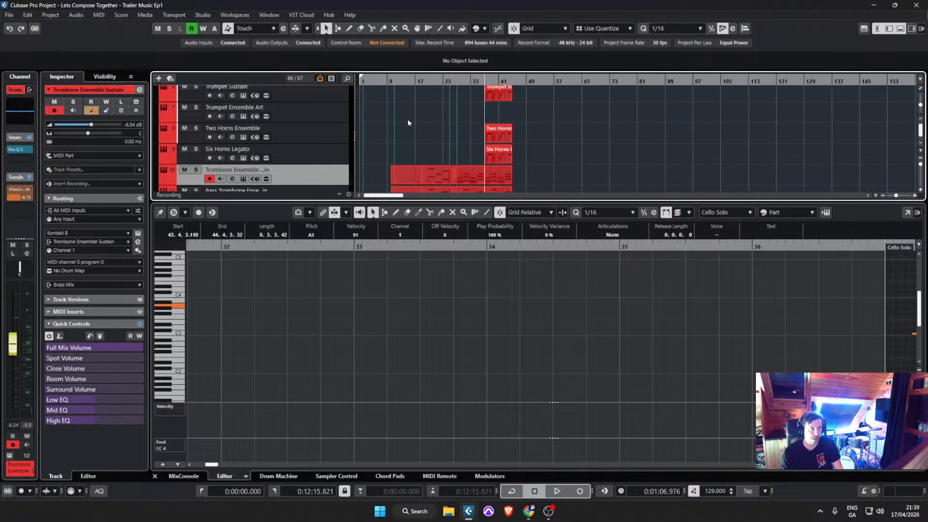
drag(375, 82, 331, 81)
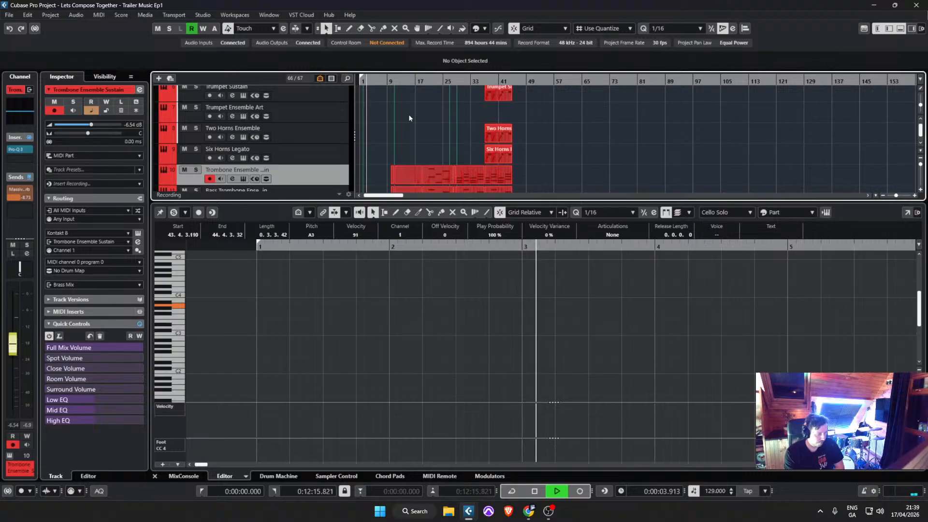
scroll(420, 131, down, 5)
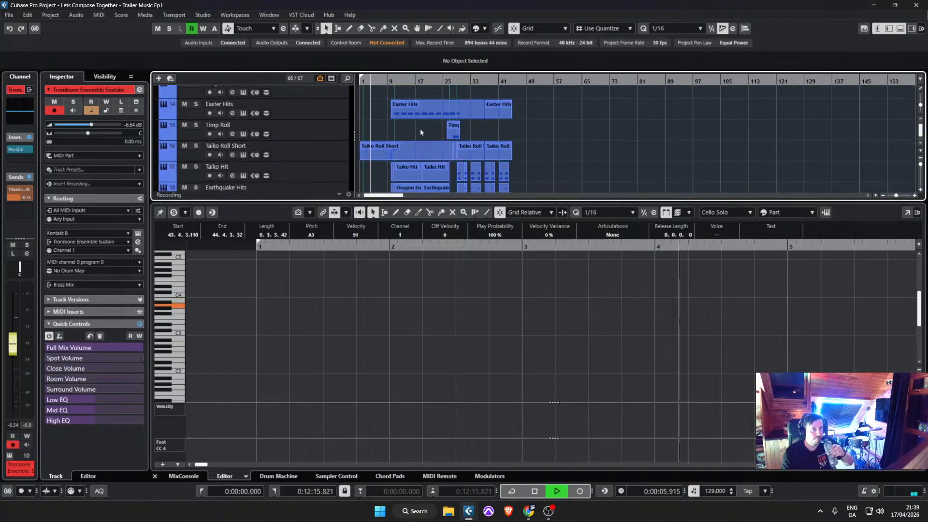
scroll(398, 147, down, 10)
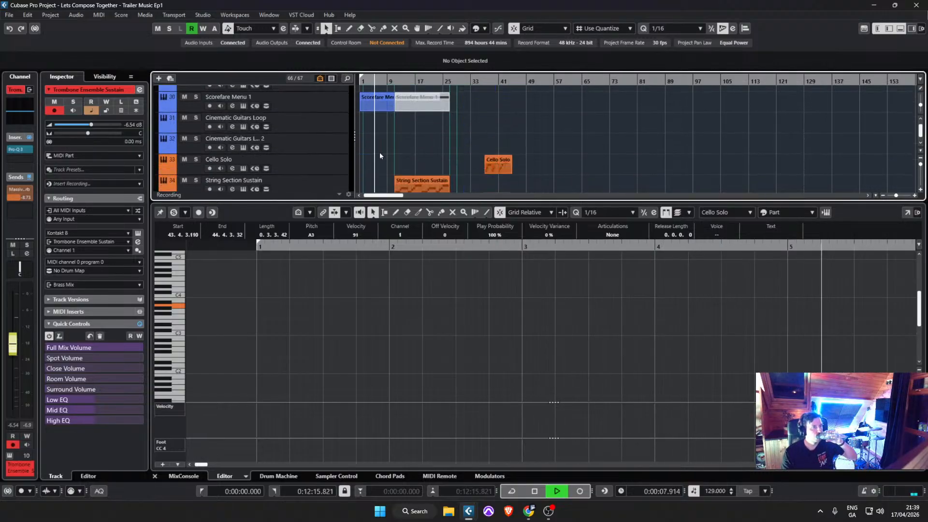
scroll(380, 155, down, 8)
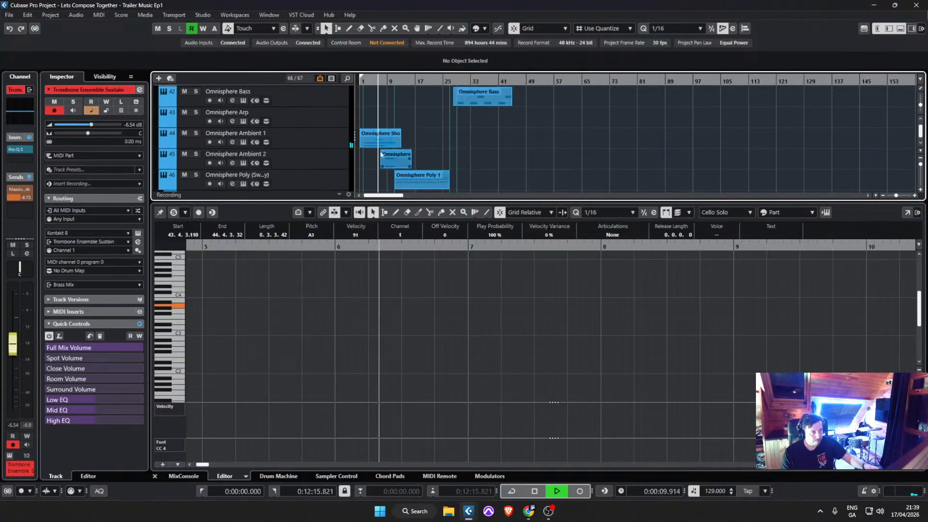
scroll(380, 154, down, 5)
Step: Trim the overlap between the first two Piano 2 notes in bar 3, ending the C4 note at 3.3.1.14
click(385, 154)
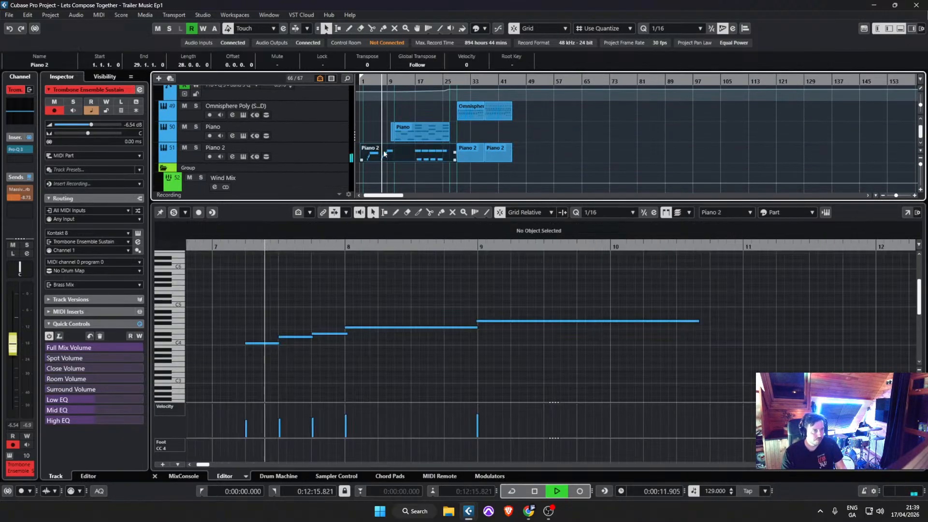
click(334, 212)
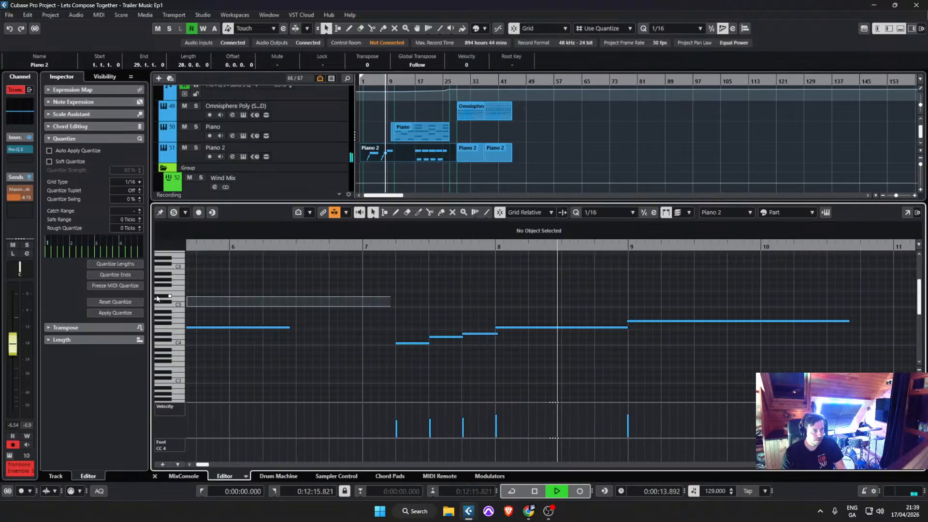
drag(157, 299, 161, 299)
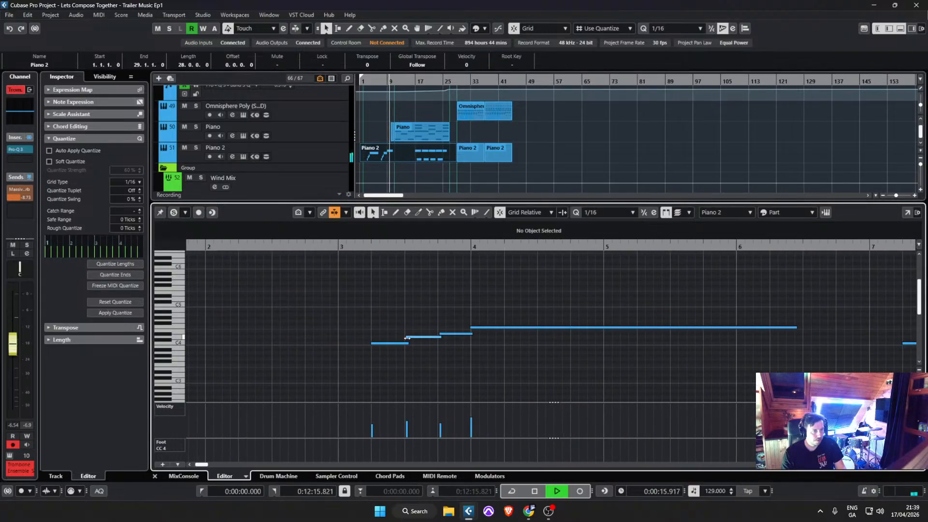
drag(407, 338, 405, 344)
Step: Review the Omnisphere parts and their automation, then the string, trumpet and horn parts, while the build-up plays
scroll(434, 345, up, 1)
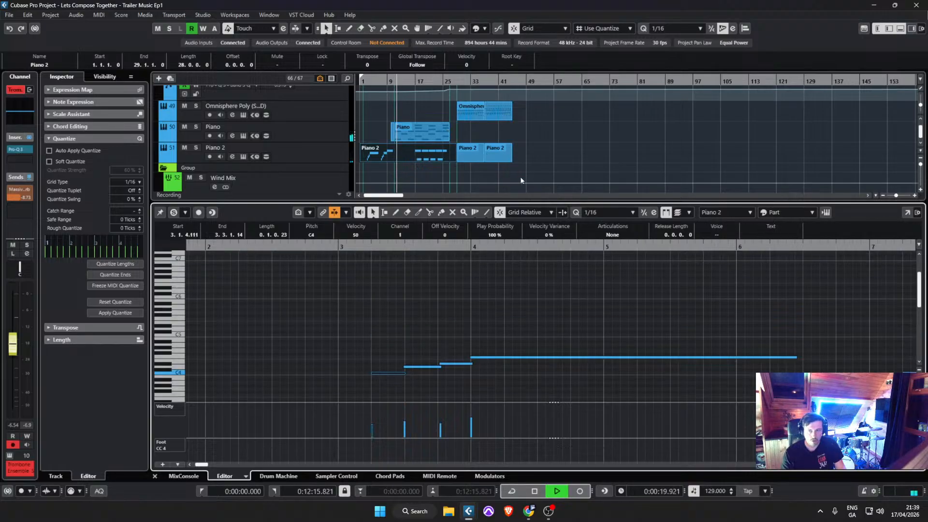
scroll(441, 149, up, 5)
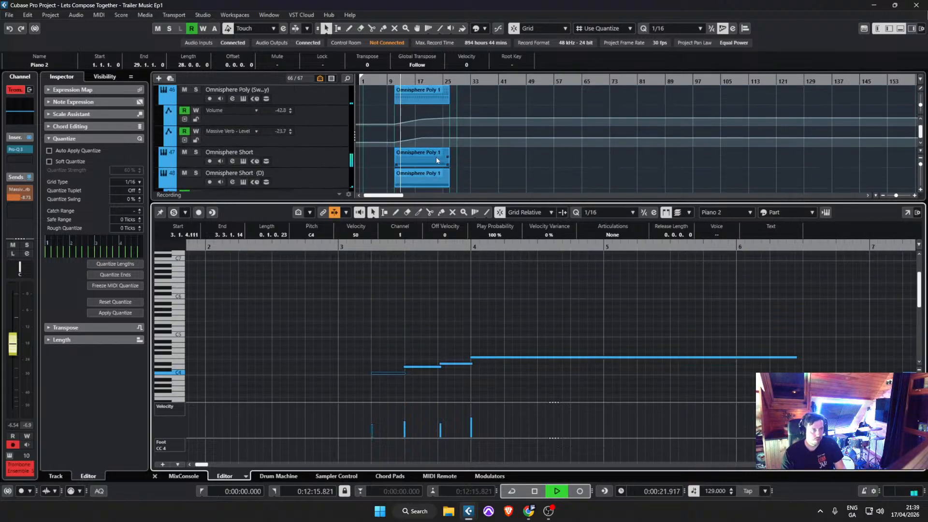
scroll(410, 147, up, 2)
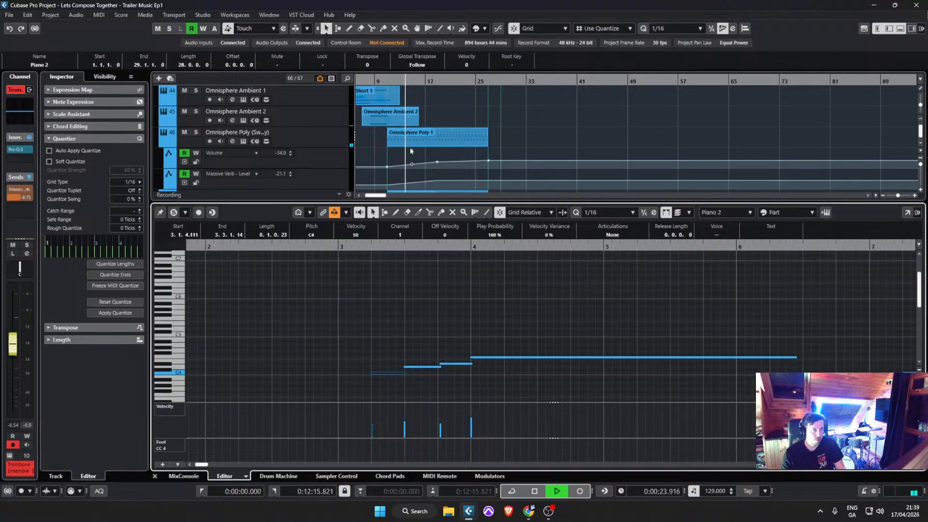
scroll(405, 156, down, 3)
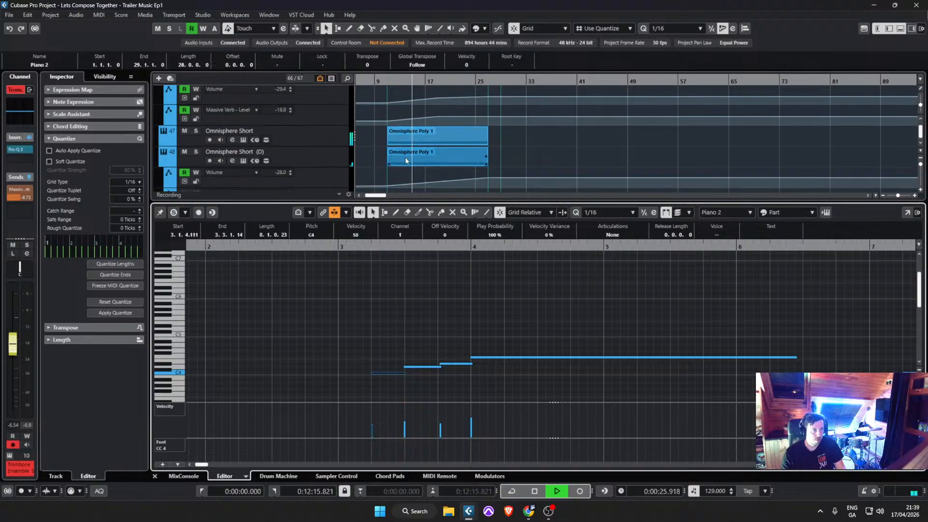
scroll(395, 147, up, 1)
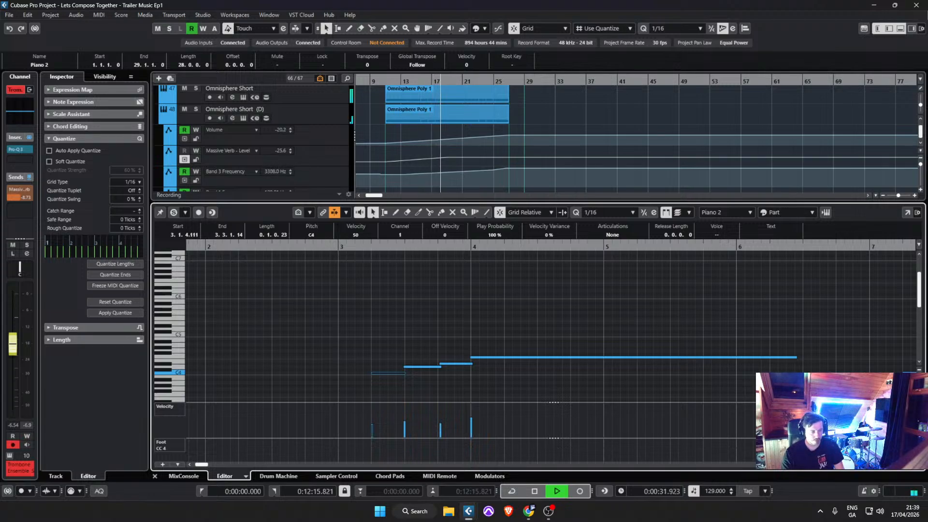
click(569, 118)
scroll(571, 126, up, 4)
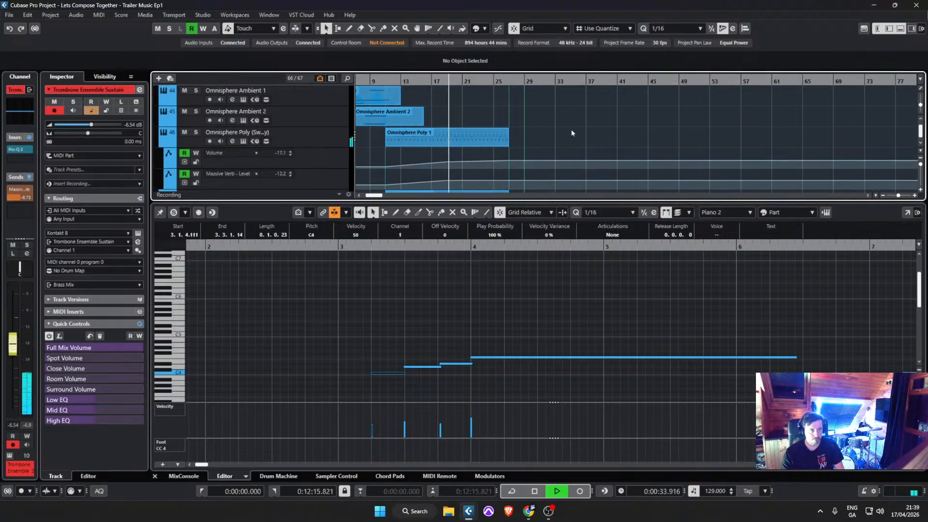
scroll(605, 153, up, 10)
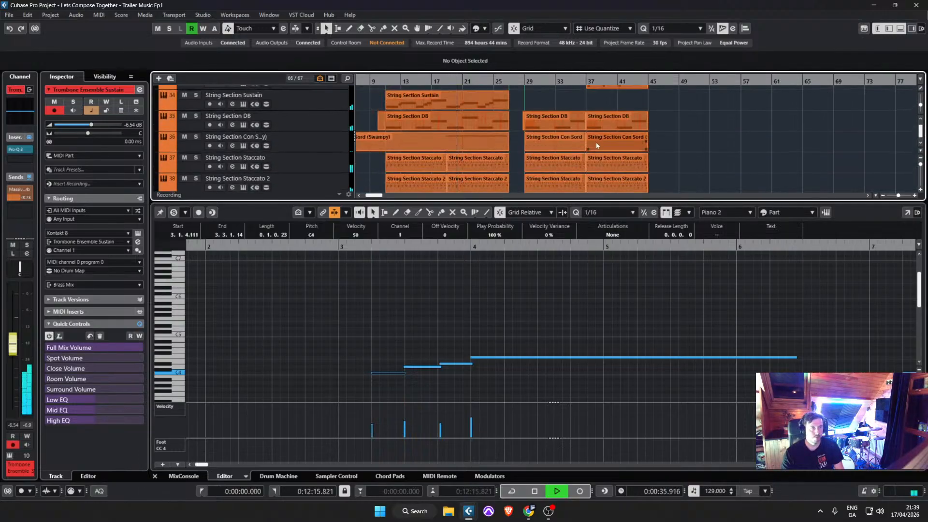
scroll(494, 123, up, 10)
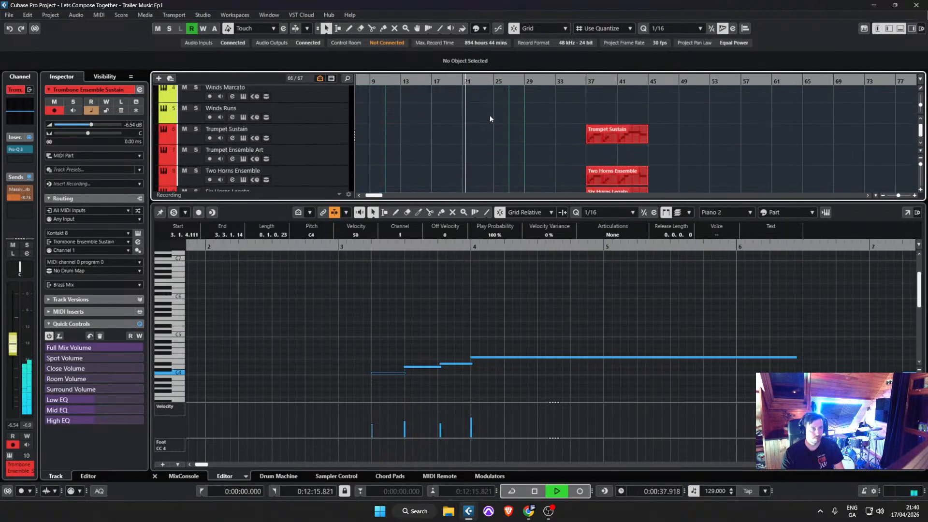
Step: Open the All folder part in a maximised Key Editor and examine the combined notes through to bar 45 during playback
double_click(489, 106)
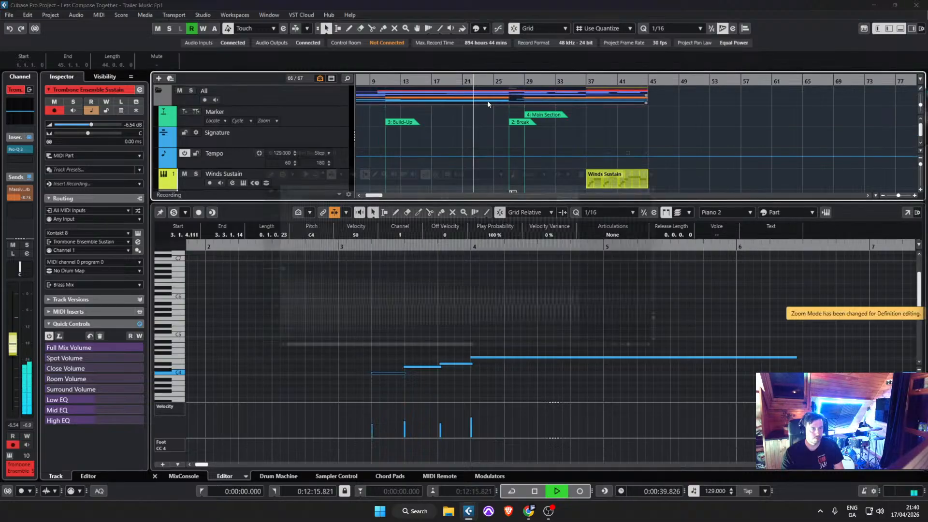
click(679, 140)
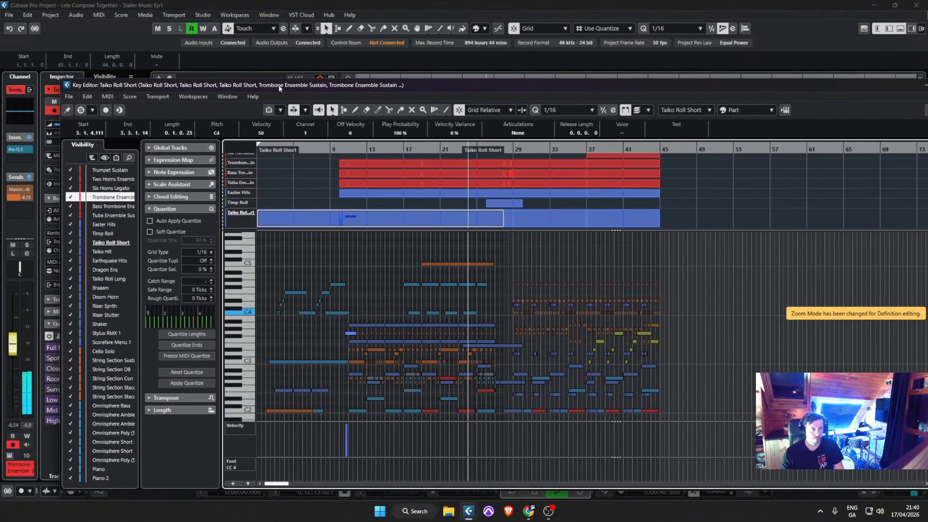
double_click(279, 88)
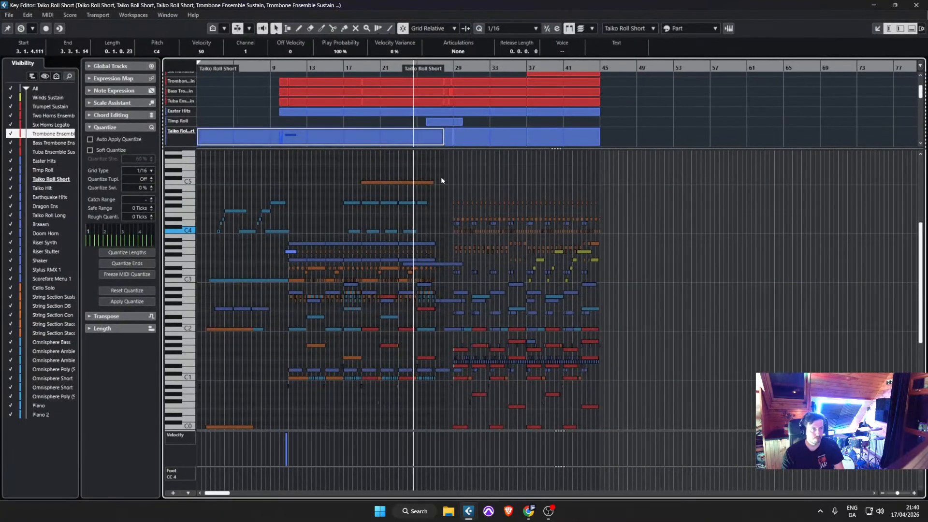
click(441, 217)
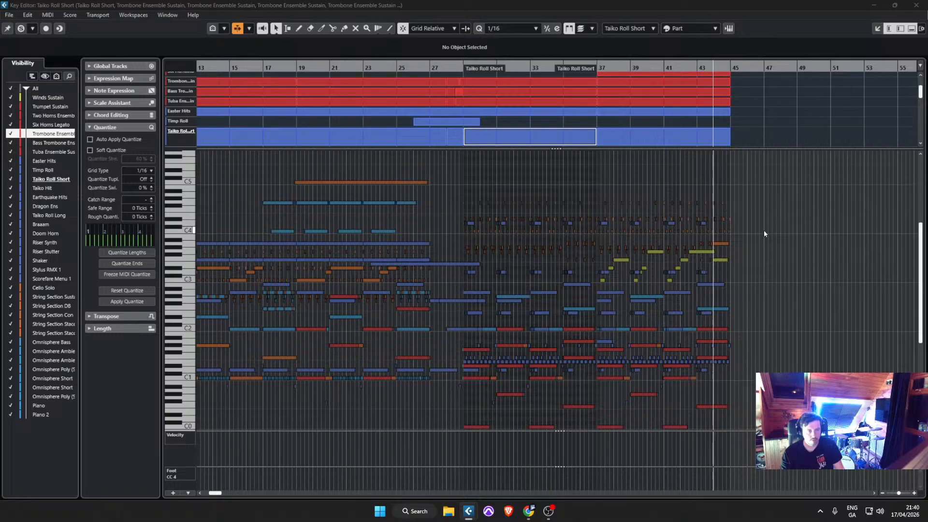
scroll(754, 193, up, 3)
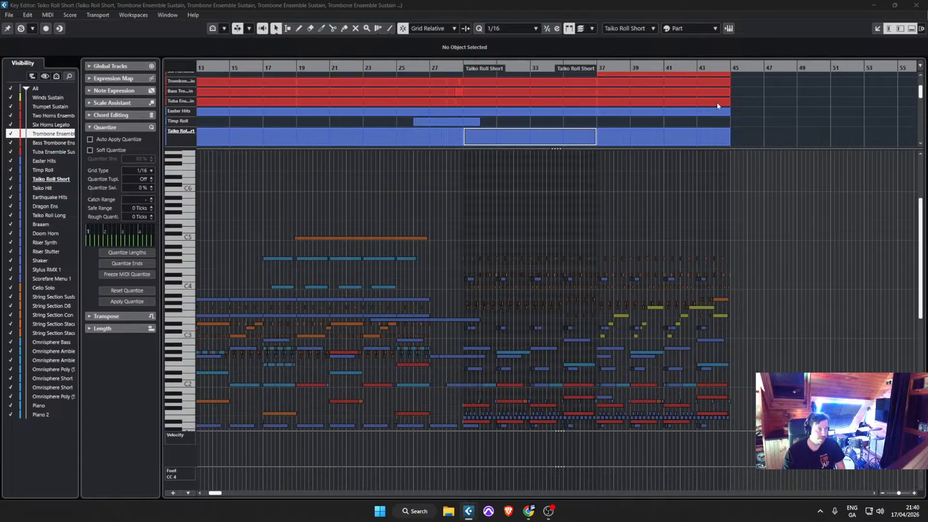
Step: Save the project and close the separate Key Editor window to return to the arrangement
click(9, 15)
click(19, 79)
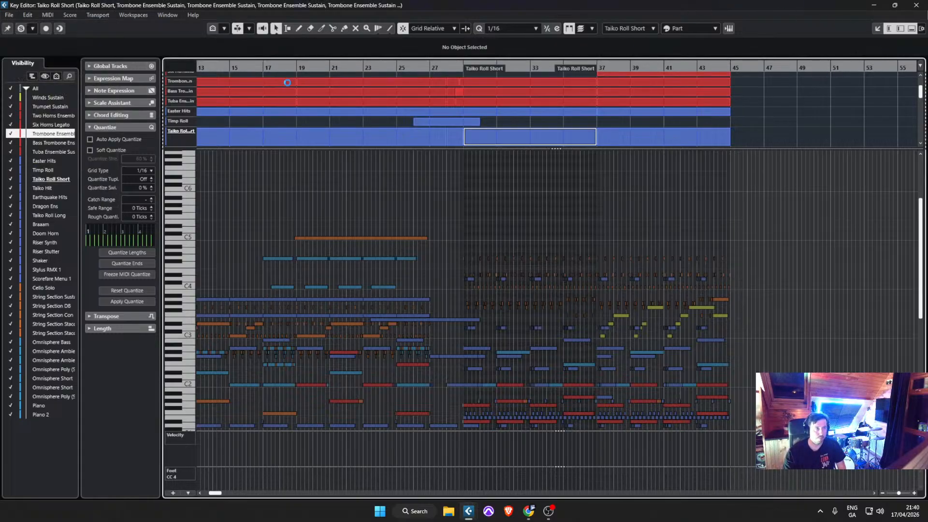
drag(361, 6, 344, 140)
click(898, 137)
click(570, 141)
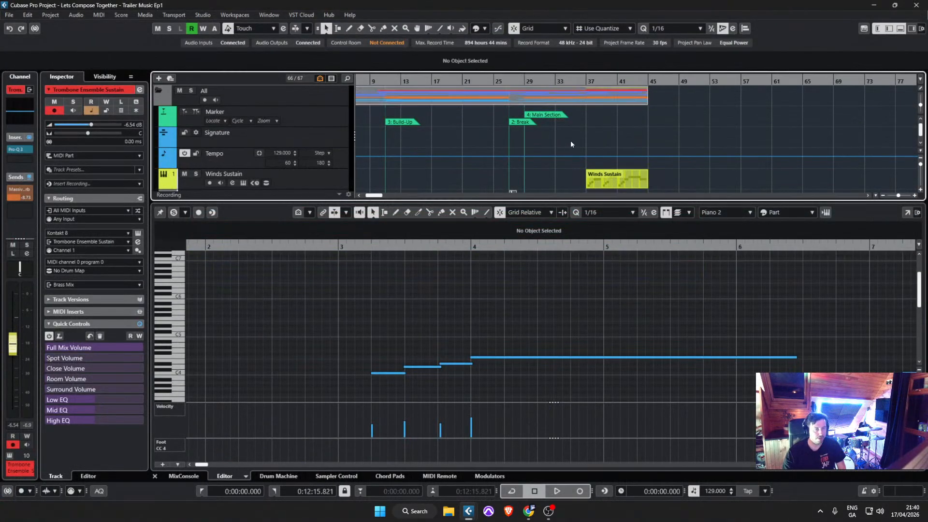
scroll(571, 142, down, 3)
scroll(595, 142, up, 3)
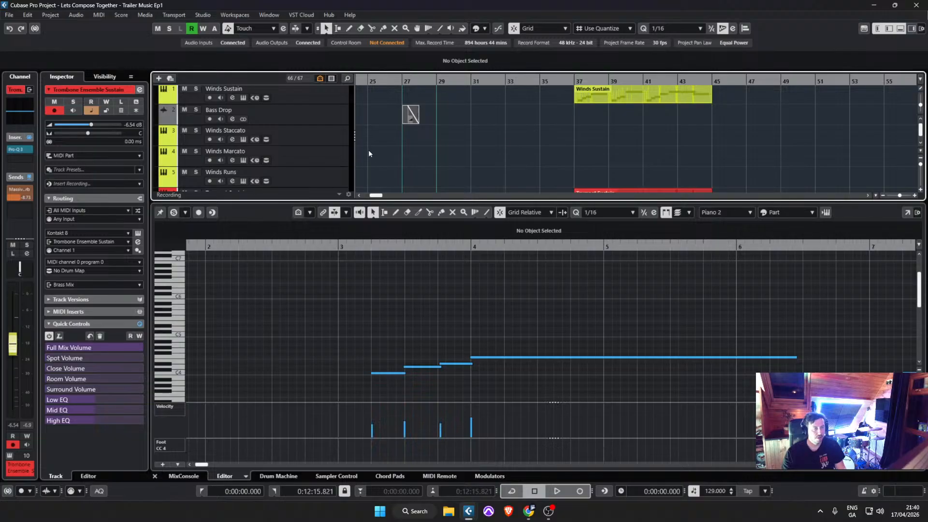
scroll(683, 121, up, 3)
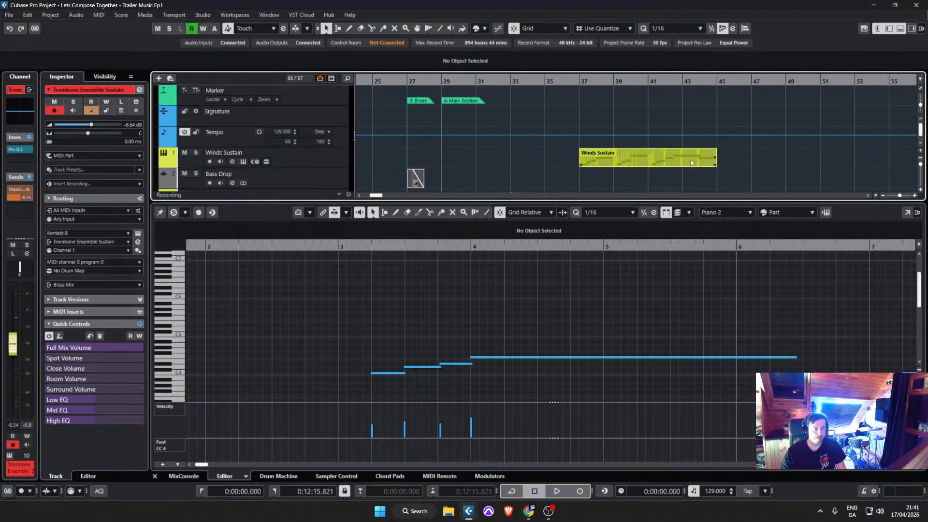
Step: Examine the brass parts, section markers and Bass Drop clip around the break at bar 27
scroll(416, 108, down, 4)
scroll(417, 114, up, 1)
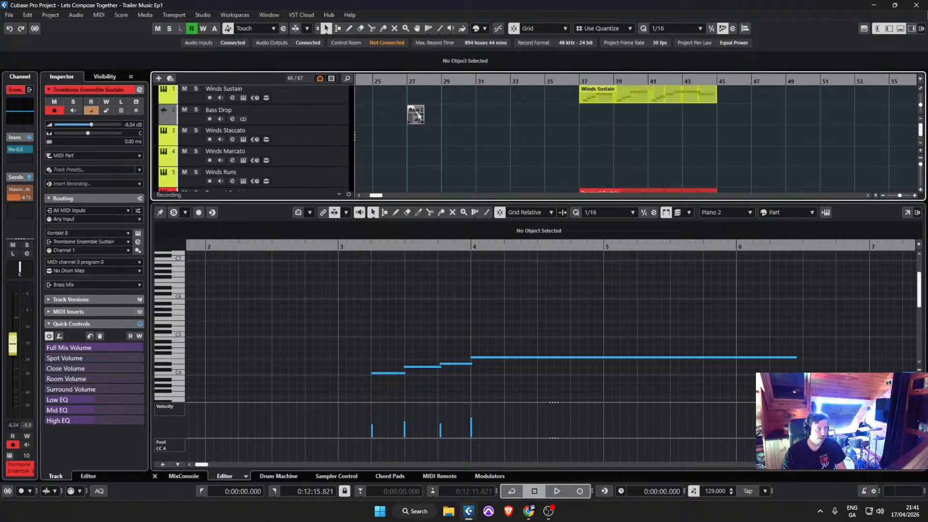
scroll(419, 116, down, 6)
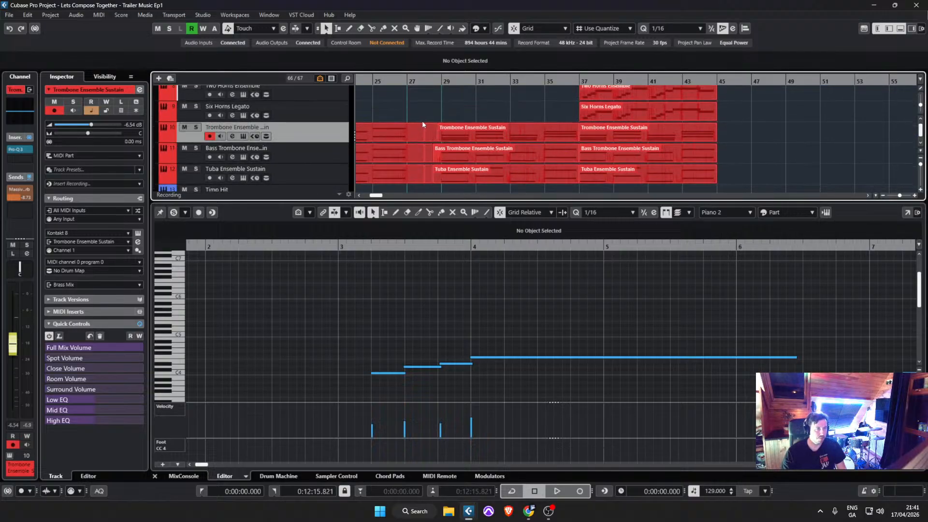
scroll(423, 118, left, 7)
scroll(512, 114, down, 3)
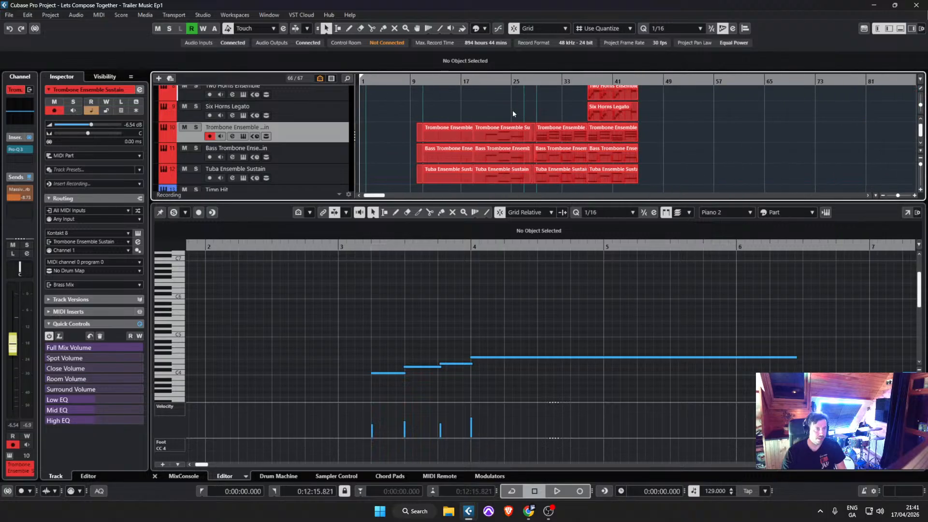
scroll(529, 109, up, 3)
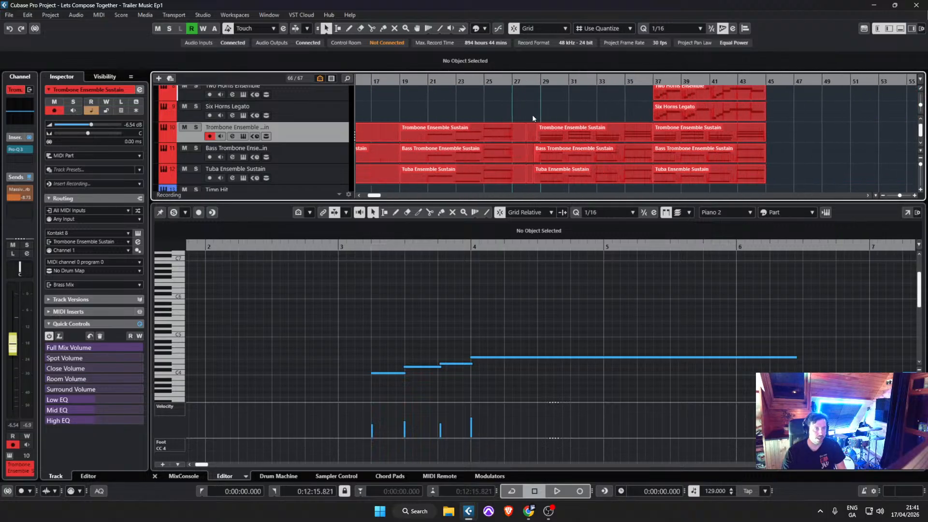
scroll(529, 113, up, 6)
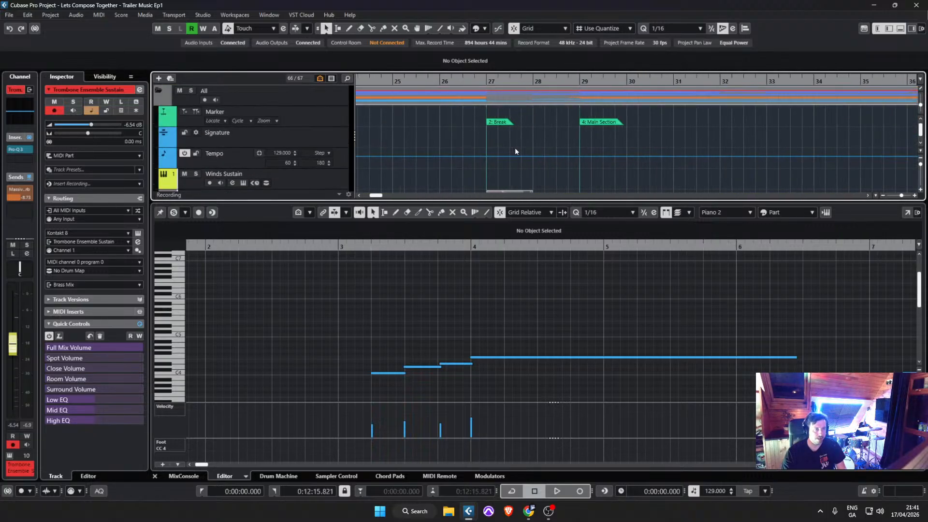
scroll(514, 147, down, 4)
scroll(478, 78, up, 2)
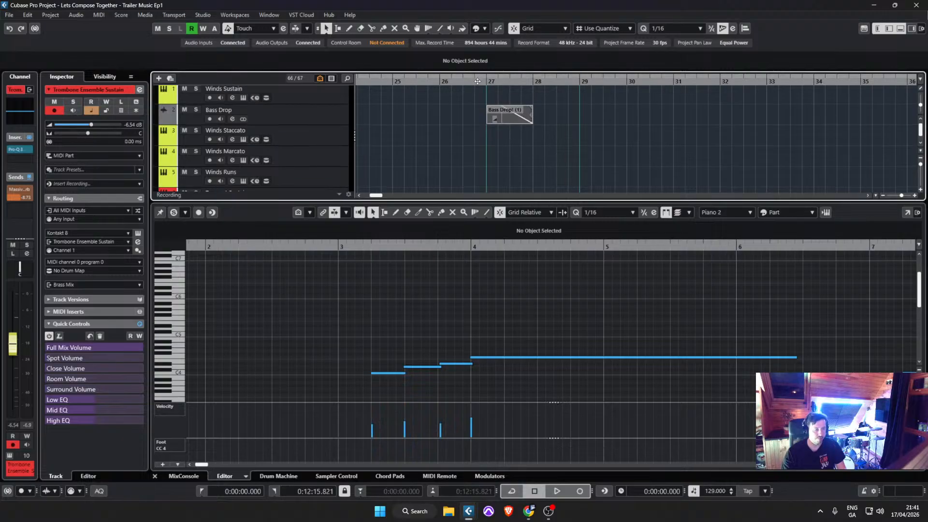
Step: Play the break from just before bar 27 through the Bass Drop and save the project
key(space)
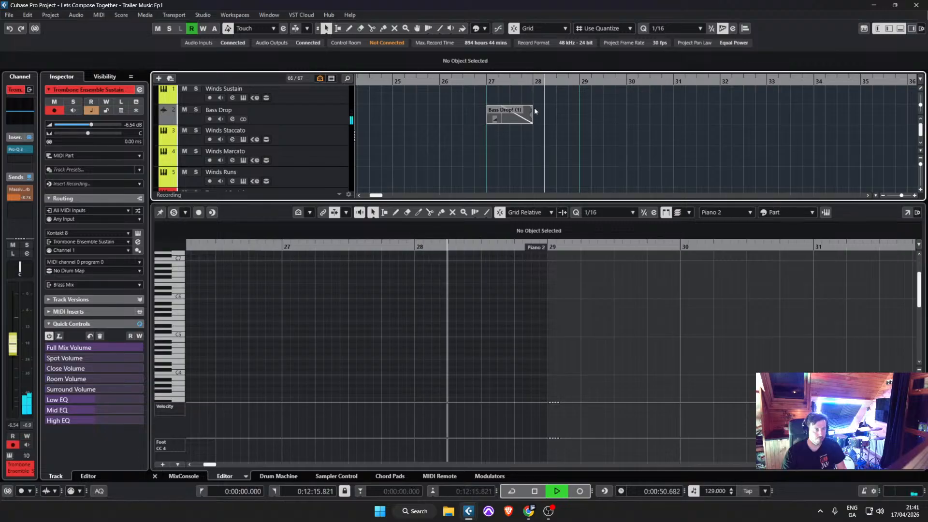
key(space)
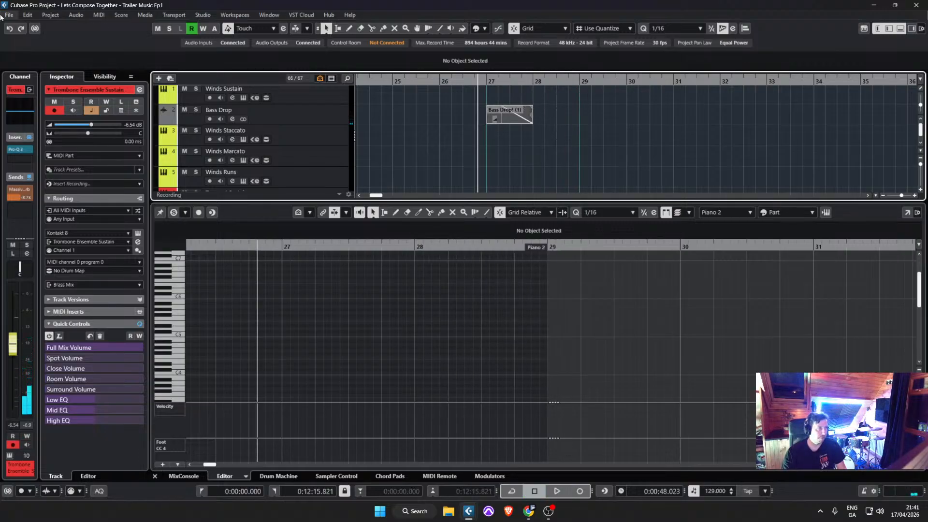
click(5, 15)
click(19, 79)
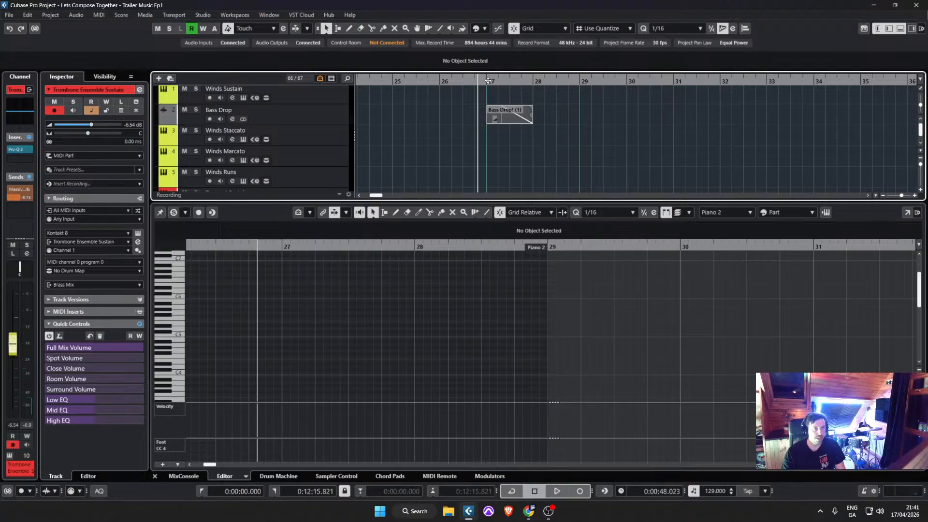
Step: Check the percussion, braam, horn and riser tracks for gaps between bars 27 and 29
click(485, 81)
scroll(546, 135, down, 15)
scroll(534, 131, up, 18)
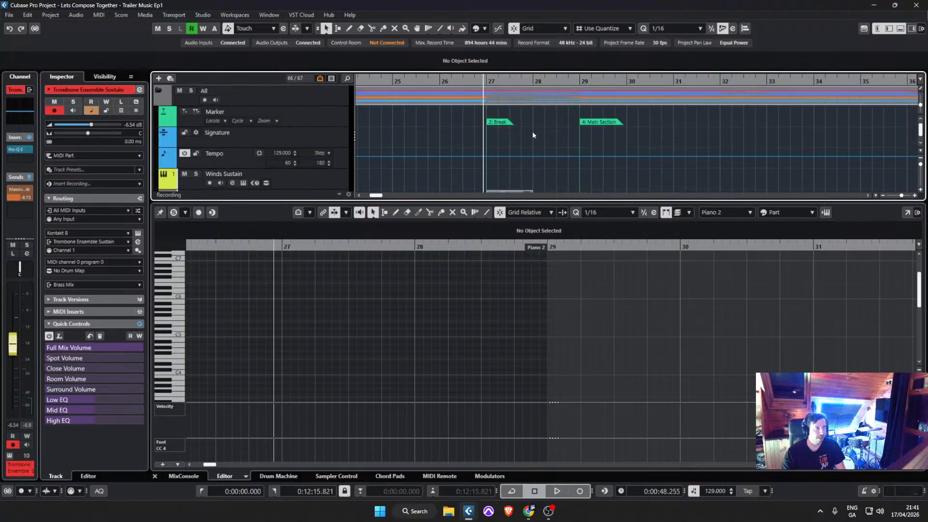
scroll(527, 136, down, 12)
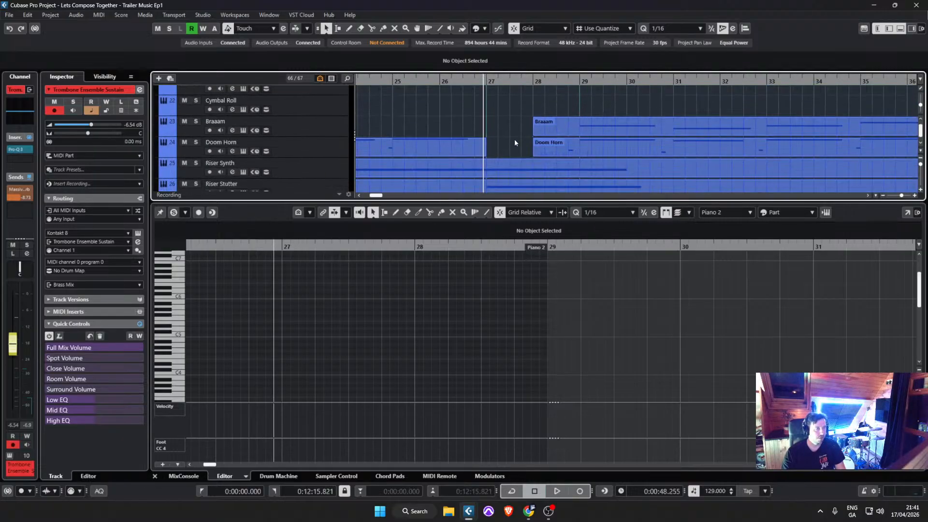
scroll(514, 139, down, 8)
scroll(488, 137, up, 5)
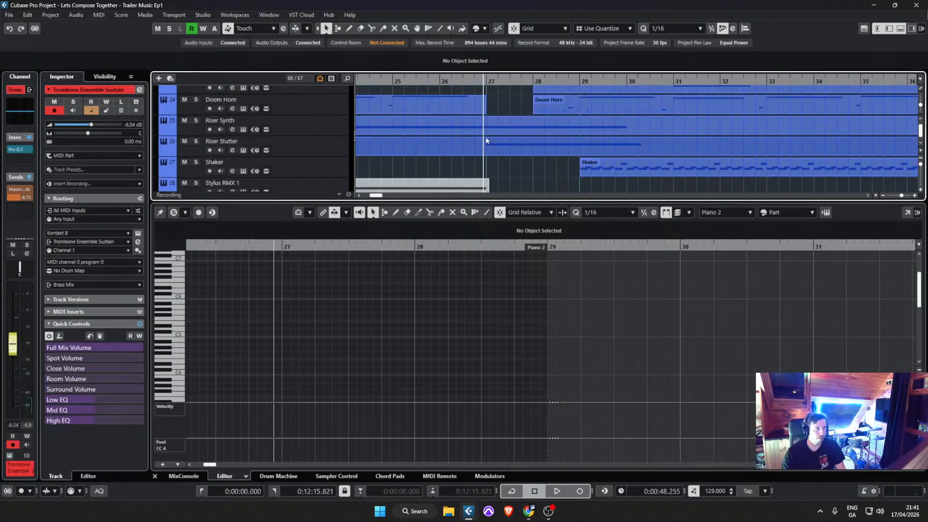
scroll(479, 138, up, 8)
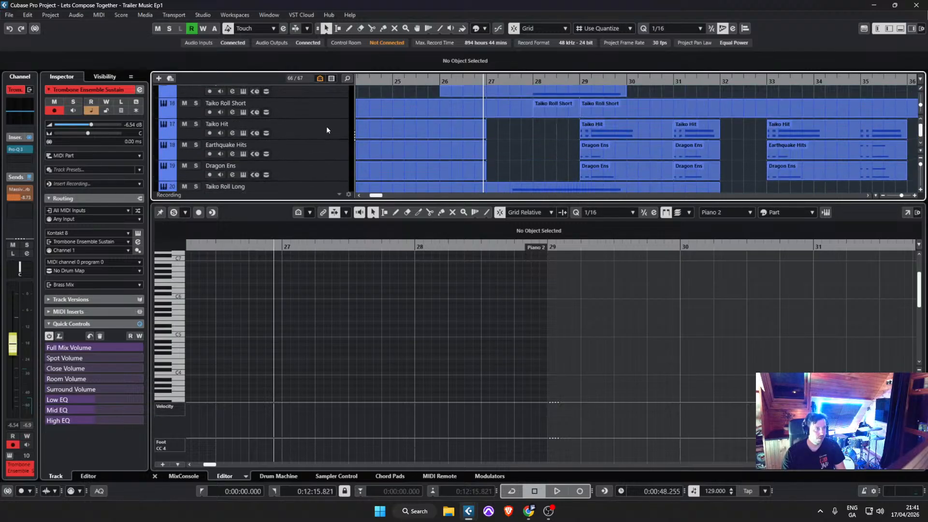
Step: Rehearse on the Taiko Hit track over the break and record a pattern of taiko hits in bar 28
click(342, 128)
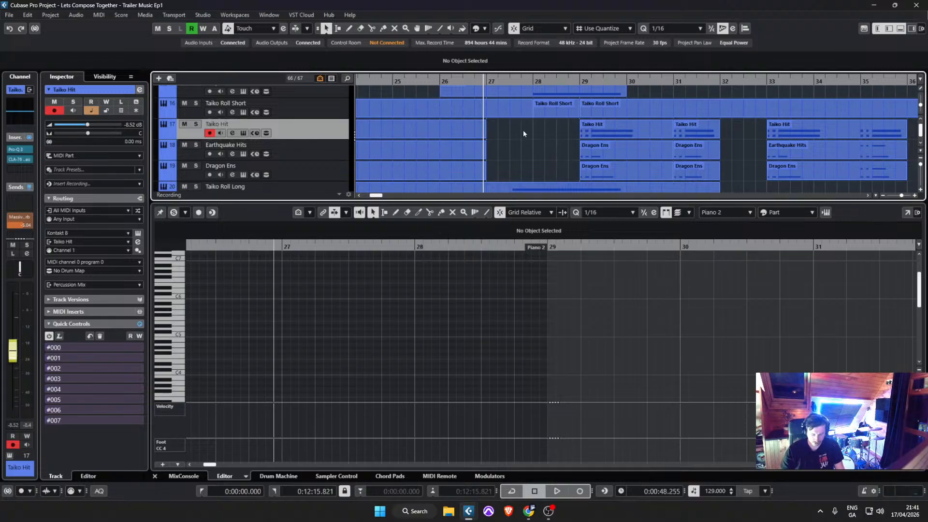
key(space)
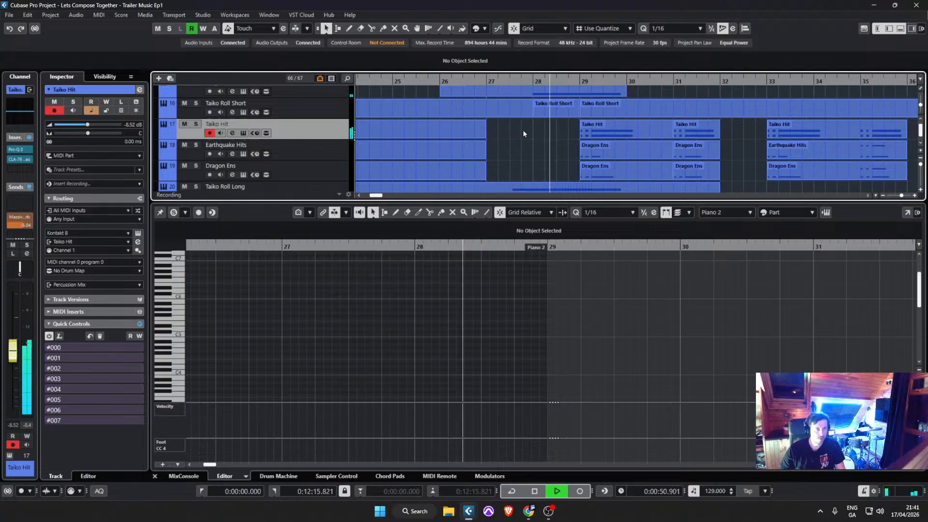
key(space)
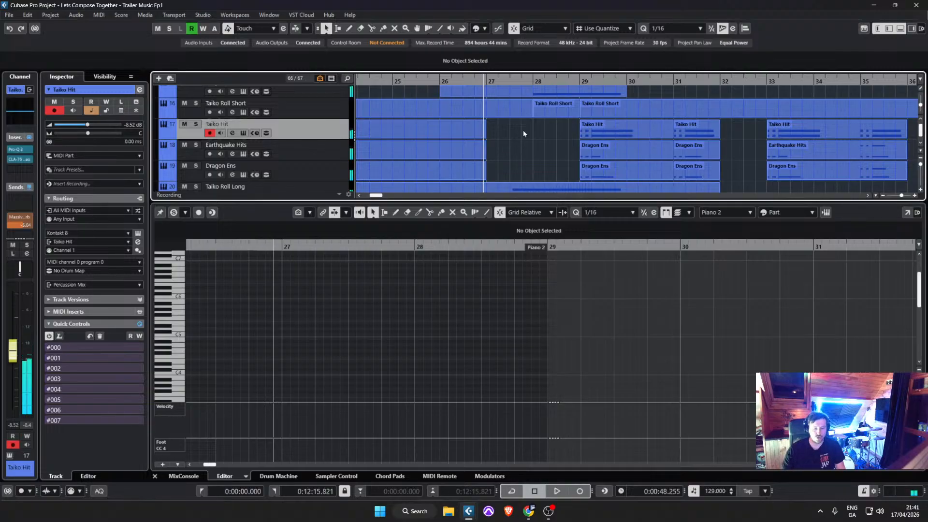
key(KP_Multiply)
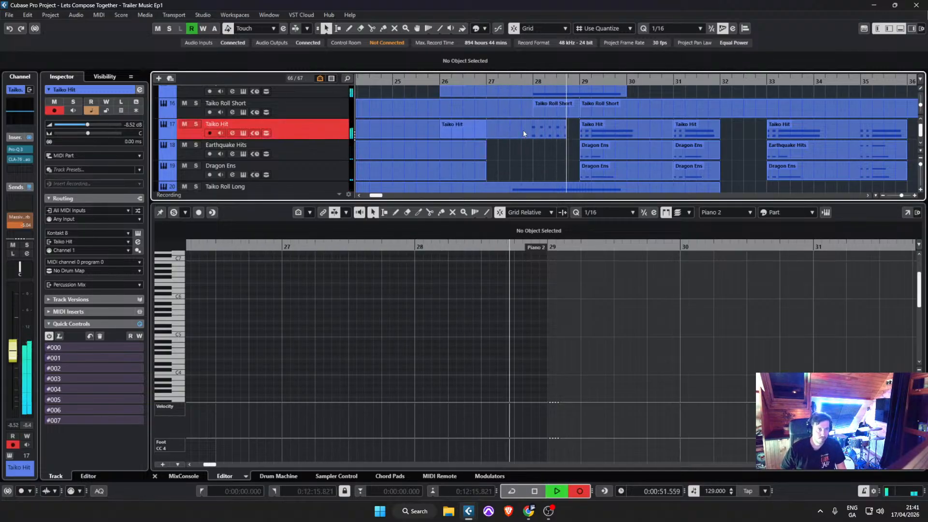
key(space)
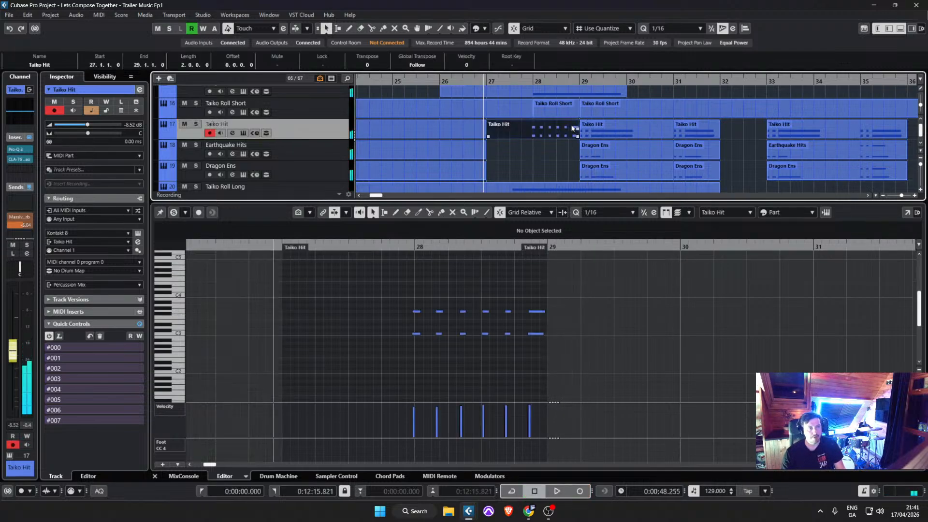
Step: Quantize all the newly recorded Taiko Hit notes in bar 28 to 1/8 Triplet
drag(383, 300, 542, 344)
click(608, 212)
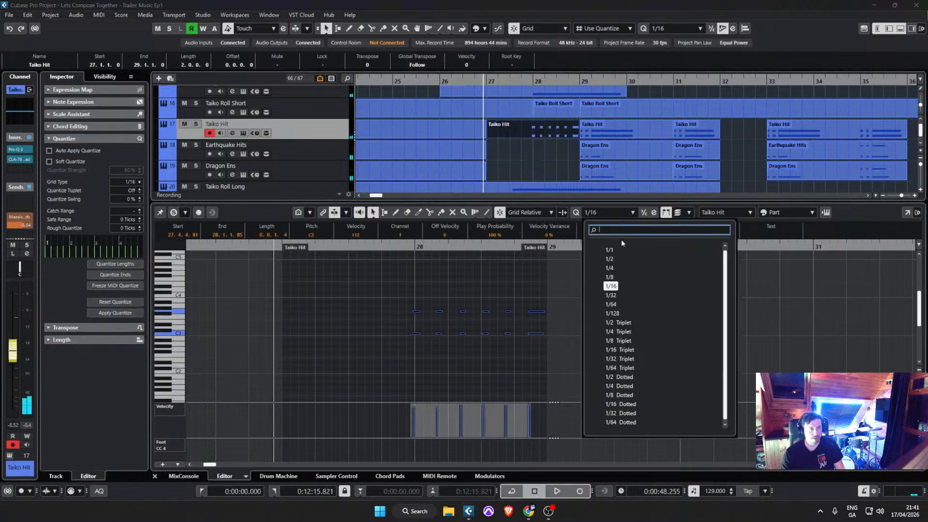
click(625, 340)
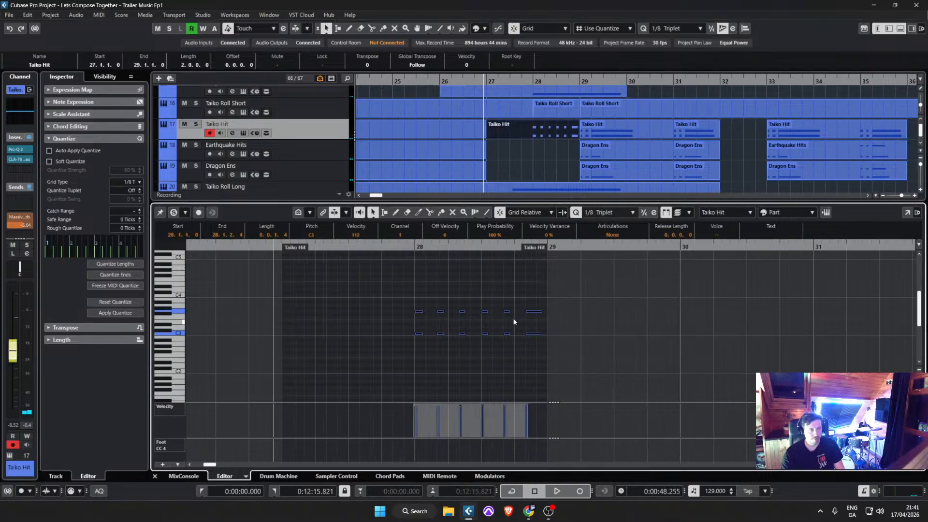
Step: Play back the quantized taiko hits from just before bar 27 to hear them within the break
click(416, 304)
key(space)
click(530, 153)
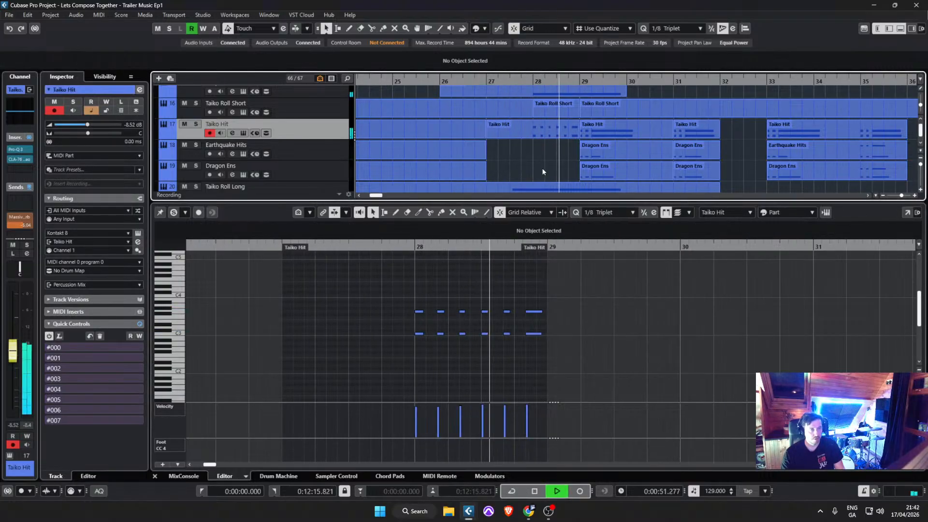
key(space)
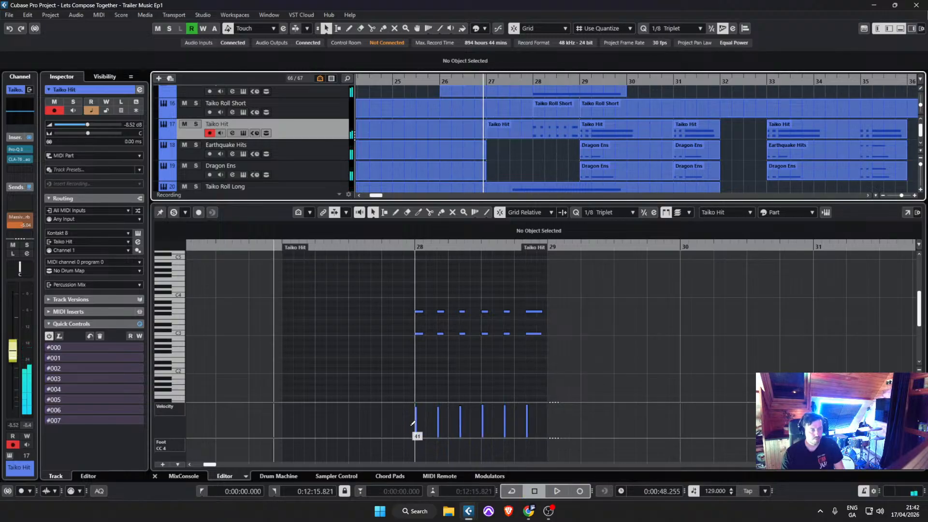
key(space)
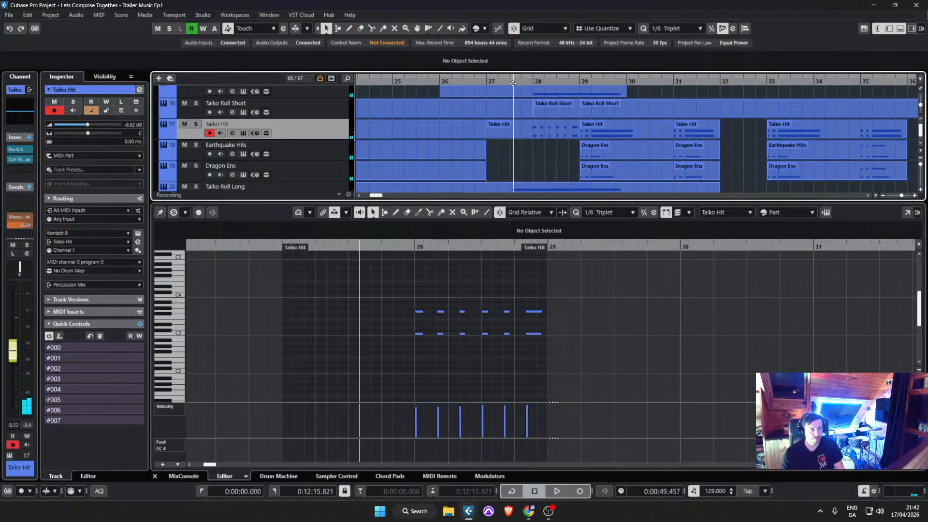
key(space)
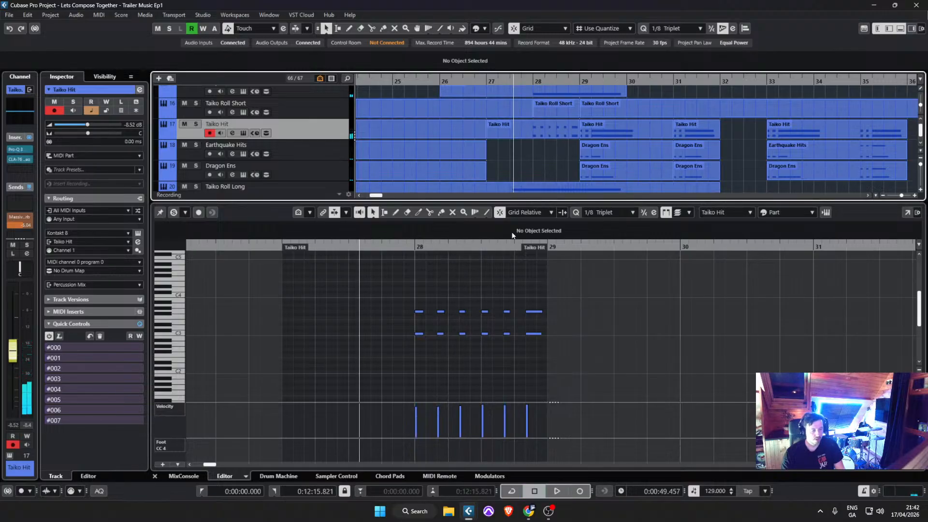
Step: Play the second half of bar 27 into bar 28 to hear the Bass Drop leading into the taiko hits
scroll(540, 169, up, 20)
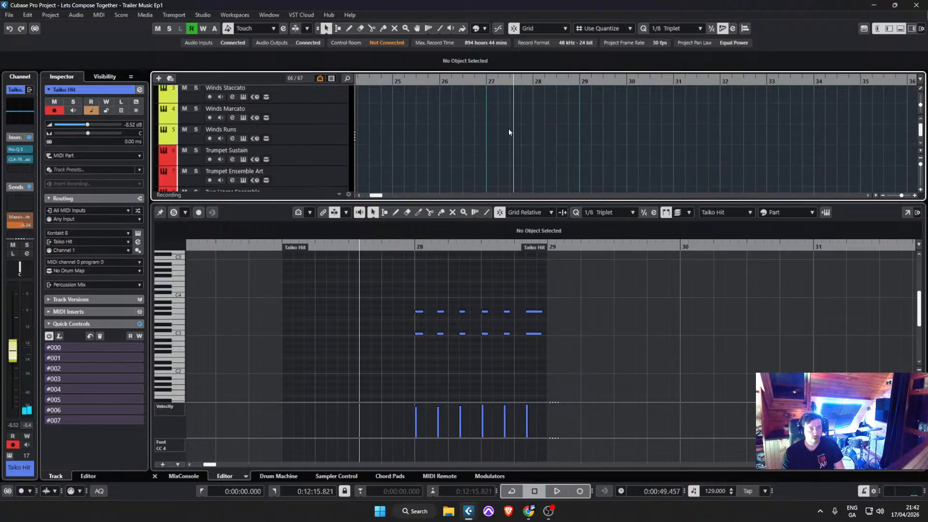
scroll(496, 128, down, 1)
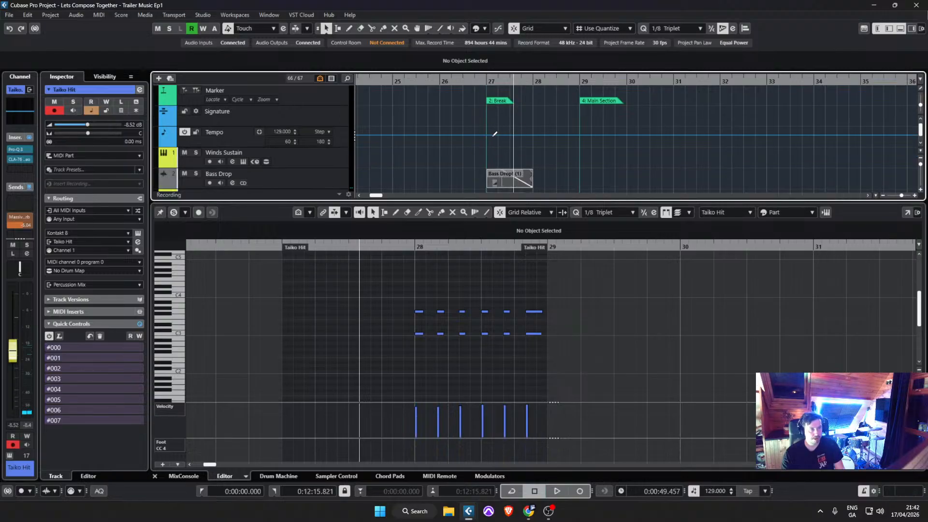
scroll(512, 155, up, 1)
scroll(534, 184, down, 1)
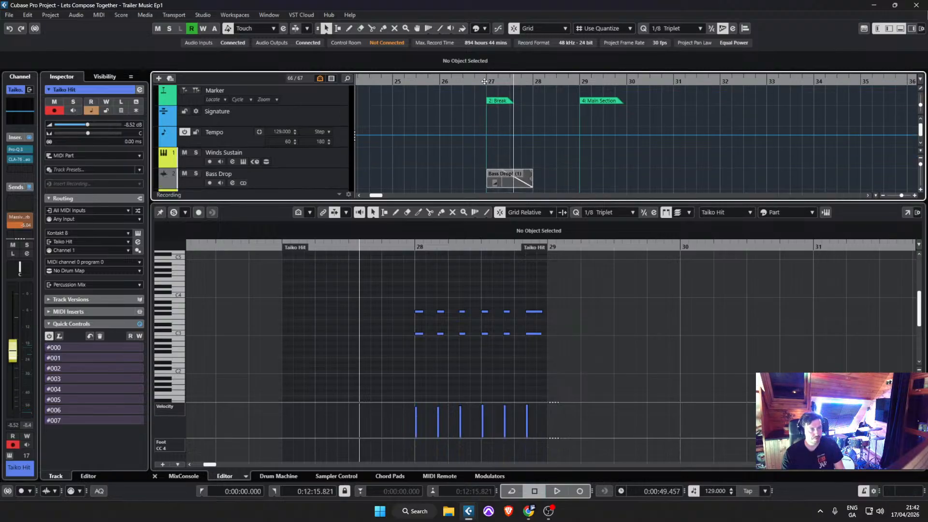
double_click(484, 81)
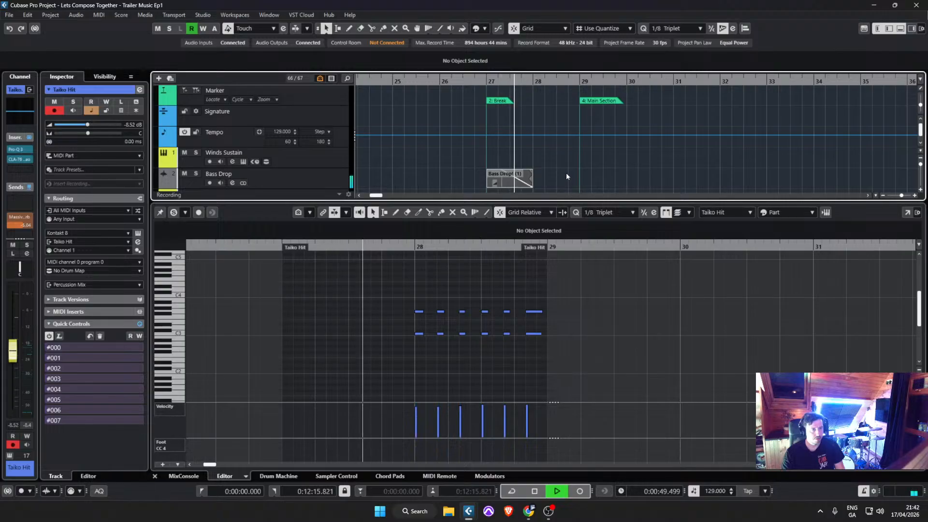
scroll(564, 166, down, 5)
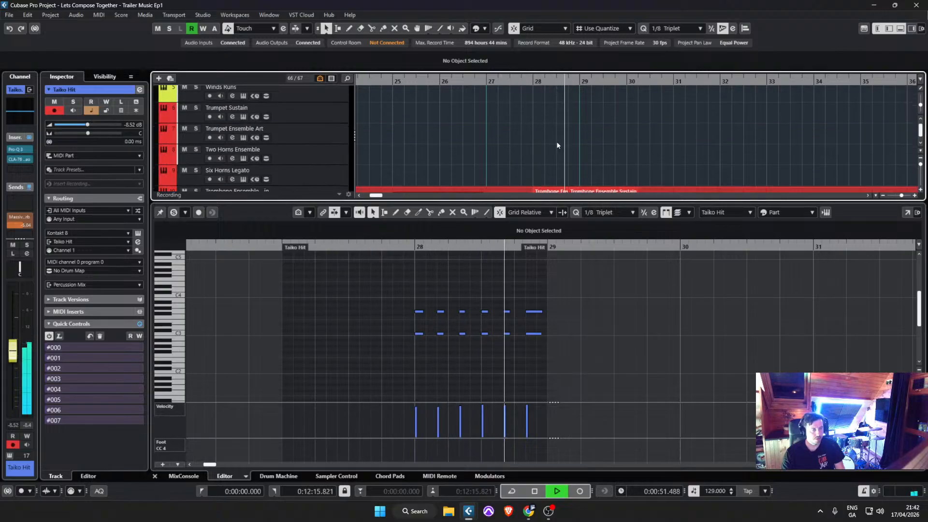
key(space)
Step: Split the new Taiko Hit part at bar 28, audition the break, and delete the section from bar 28 to 29
scroll(560, 139, down, 5)
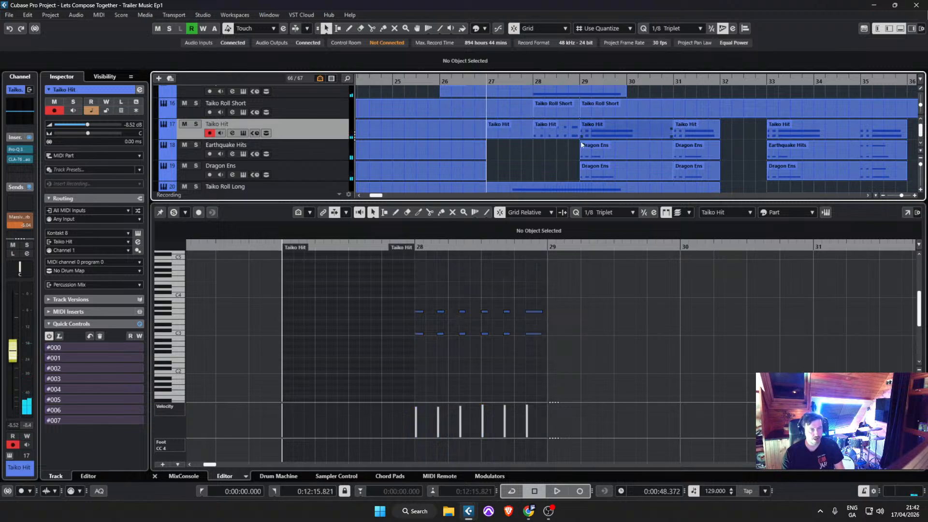
key(space)
scroll(553, 136, up, 4)
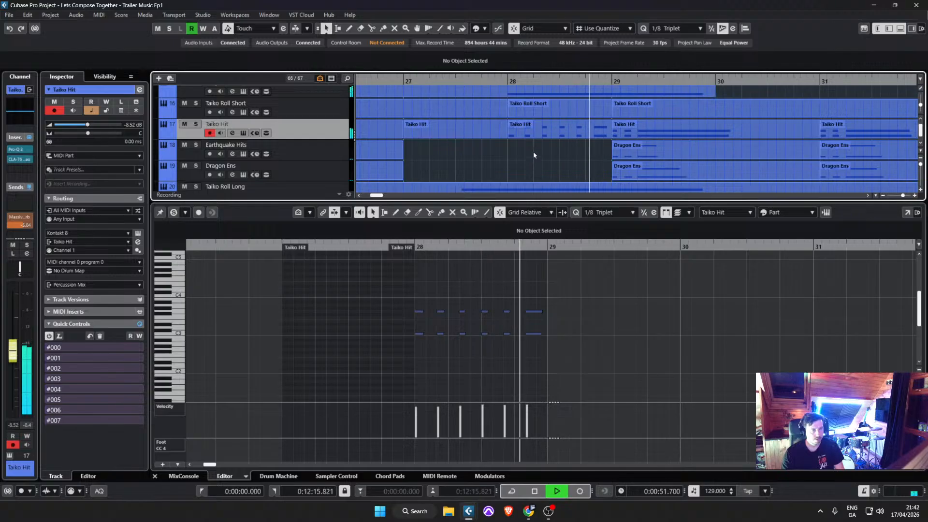
key(space)
click(544, 131)
scroll(530, 139, up, 1)
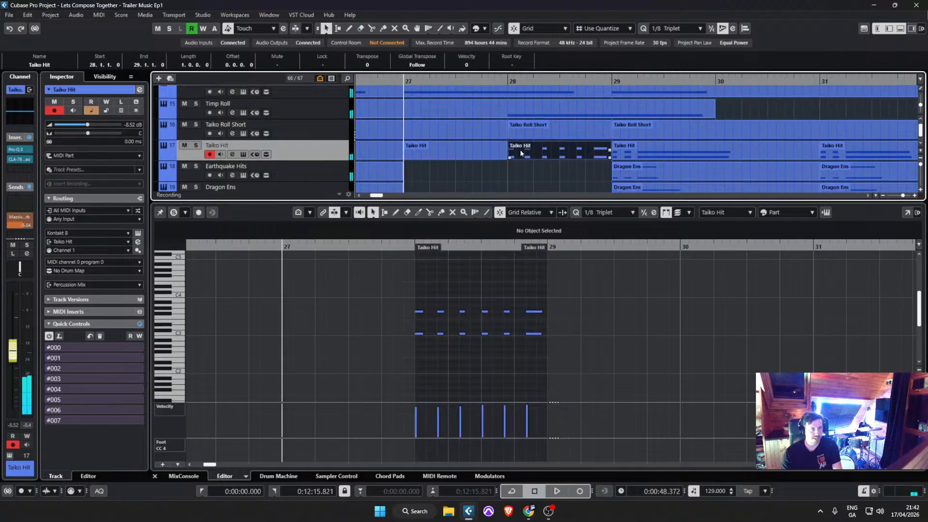
key(Delete)
Step: Save the project and return to the upper tracks of the arrangement
click(8, 16)
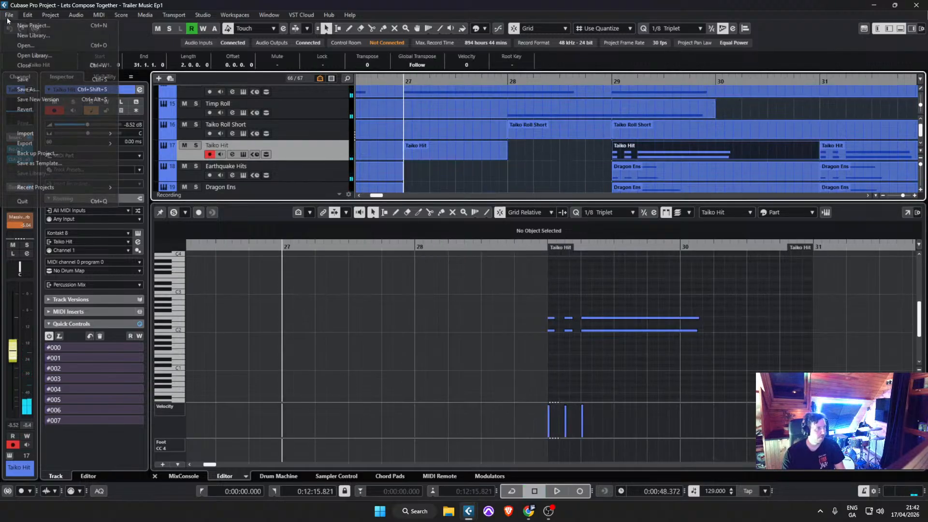
click(38, 80)
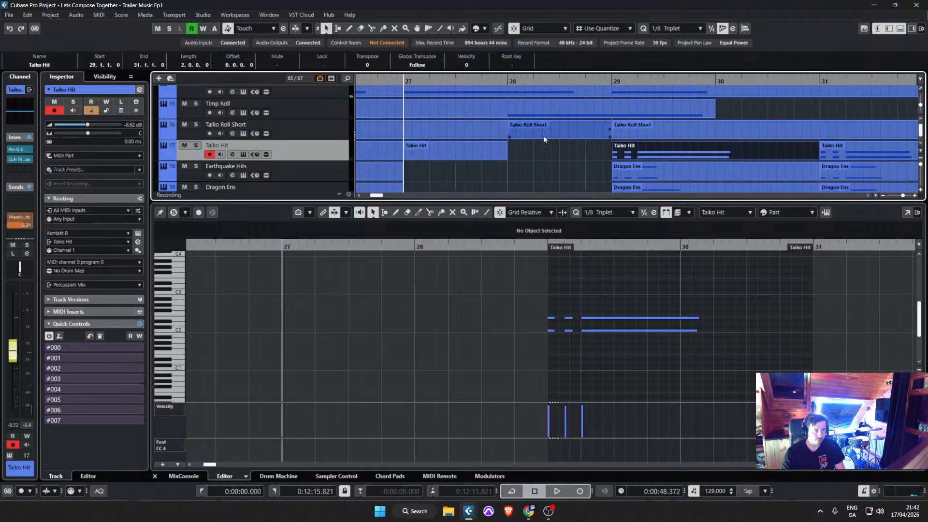
scroll(557, 143, up, 1)
scroll(556, 145, up, 15)
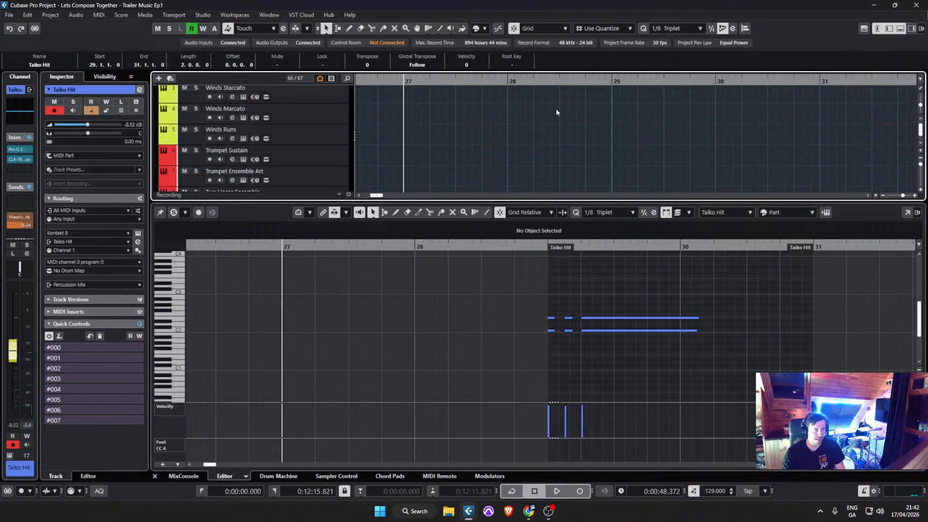
Step: Play the break from bar 27 to hear the Bass Drop leading towards bar 29
scroll(431, 127, down, 2)
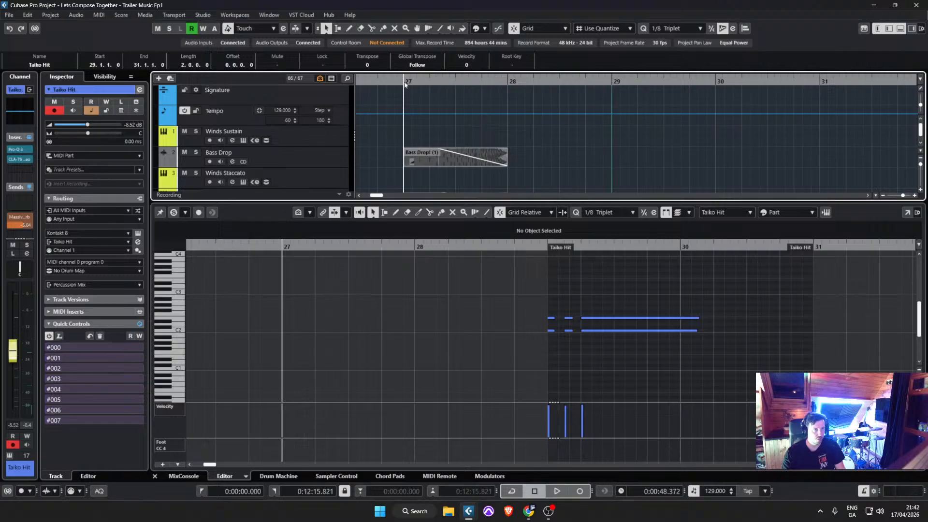
key(space)
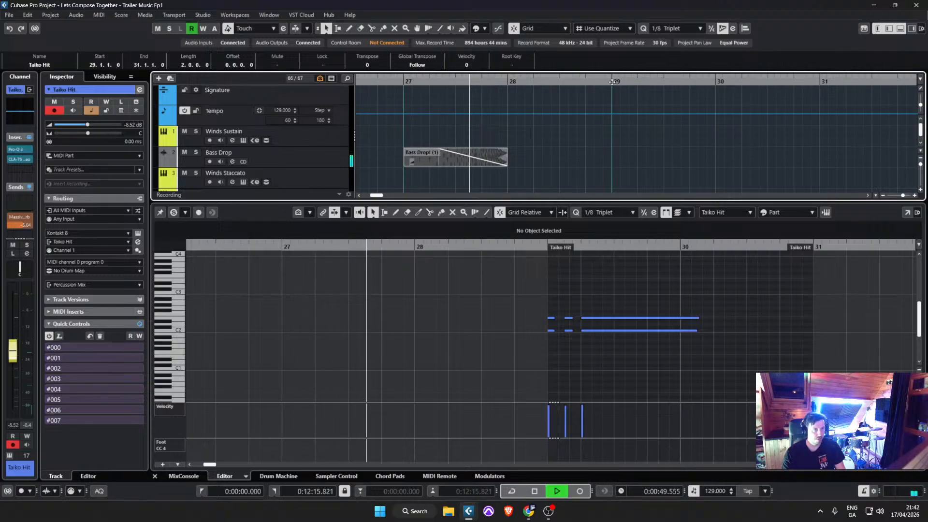
key(space)
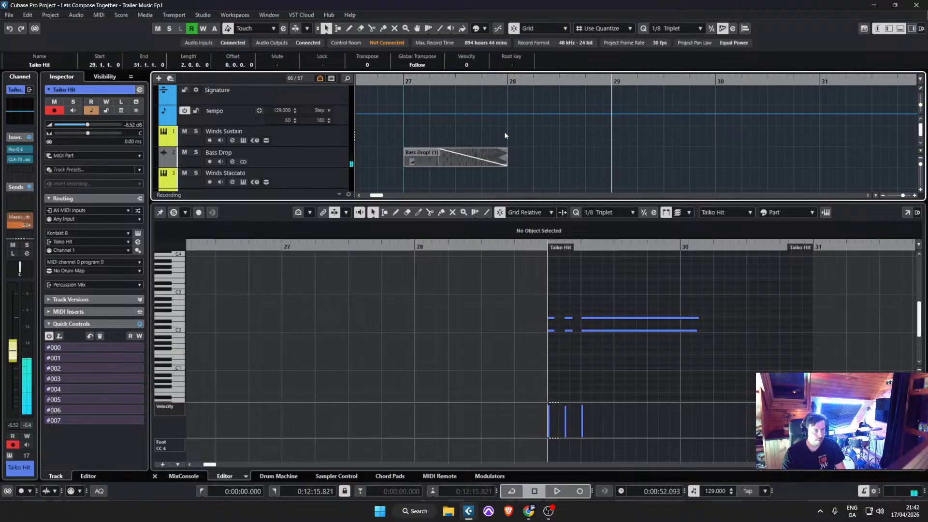
click(550, 149)
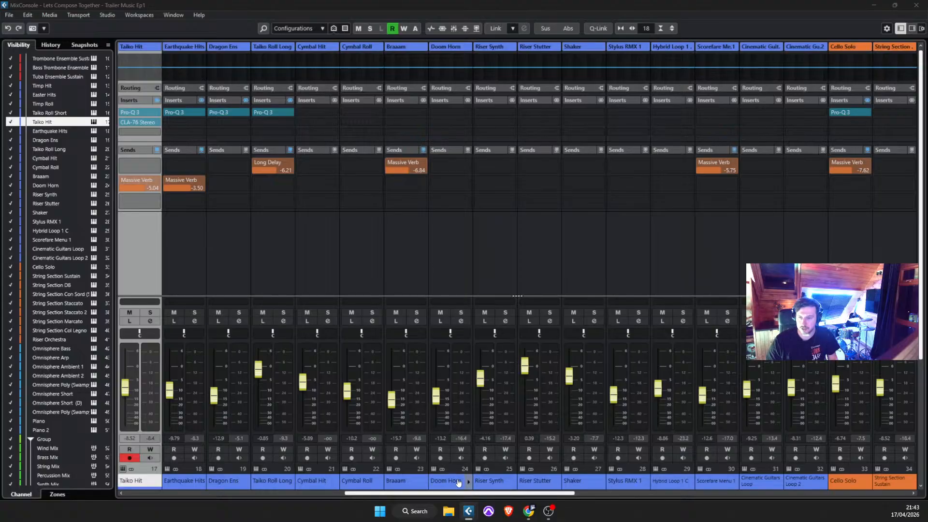
Step: Insert a Pro-Q 3 equalizer in the first insert slot of the Braaam channel
click(405, 112)
text(q)
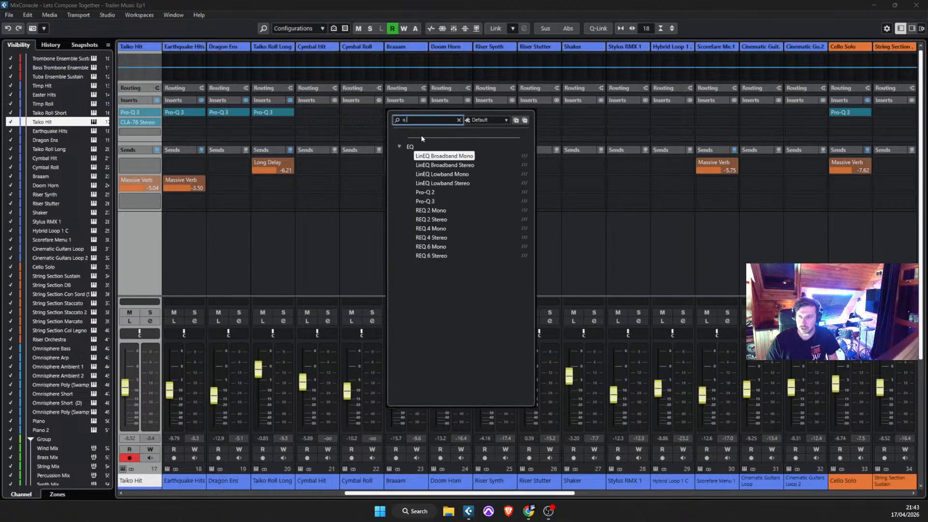
text( 3)
click(408, 153)
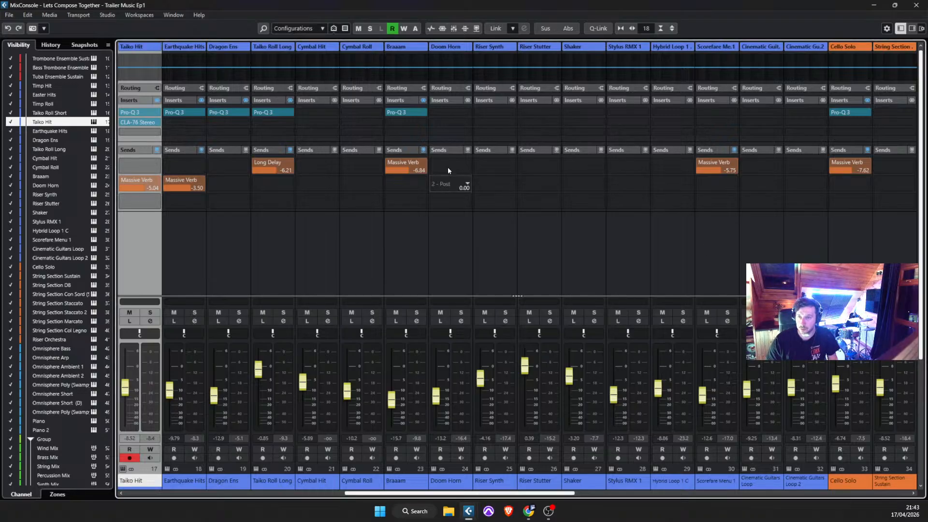
Step: Insert a Pro-Q 3 equalizer in the first insert slot of the Doom Horn channel
click(446, 113)
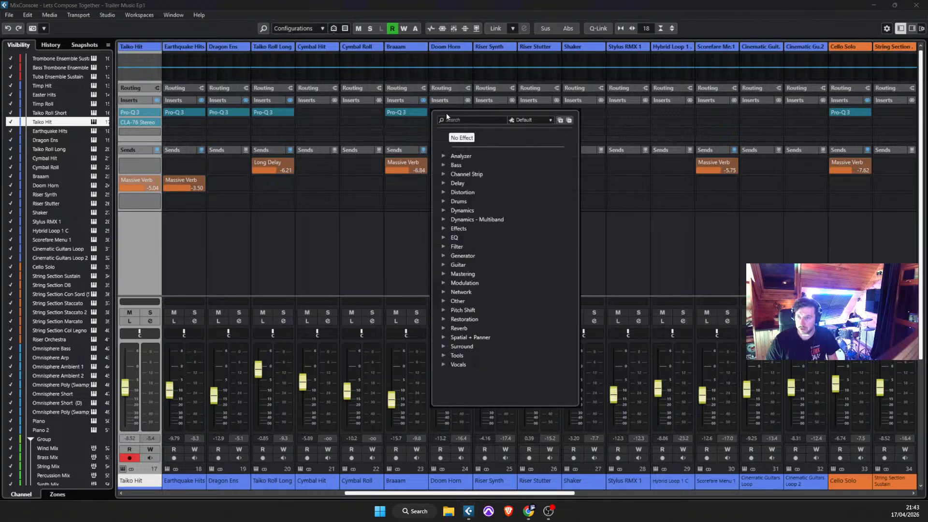
key(Escape)
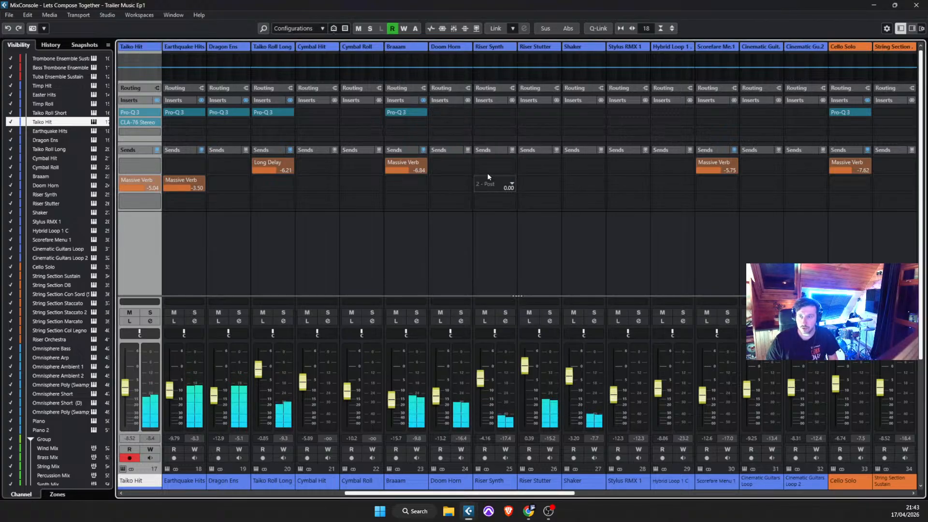
click(451, 111)
text(q 3)
click(466, 157)
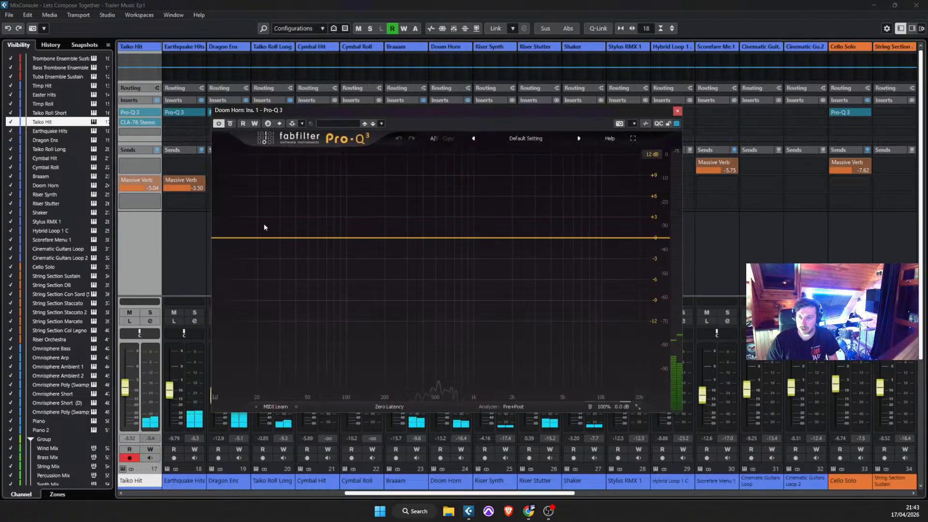
Step: Add a 24 dB/oct low cut at about 33 Hz to the Doom Horn equalizer and close the plug-in
click(229, 243)
drag(229, 239, 284, 235)
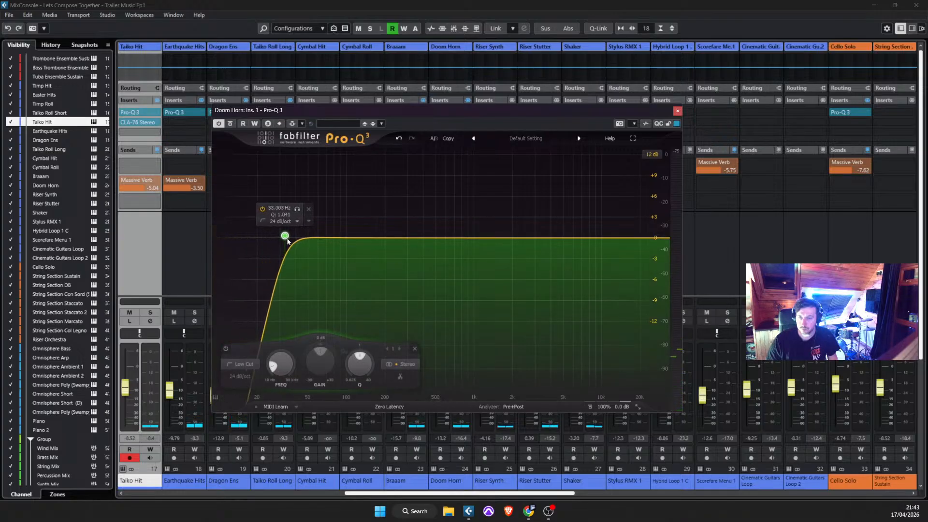
click(675, 111)
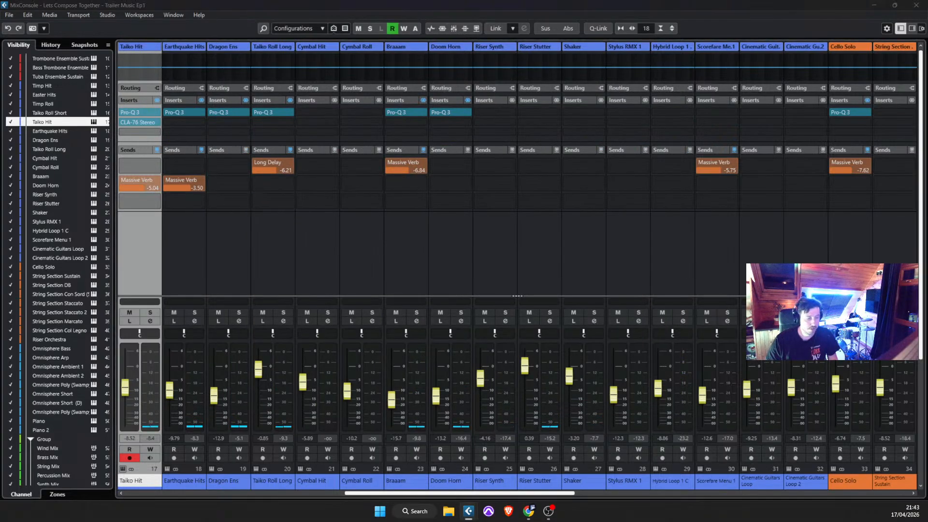